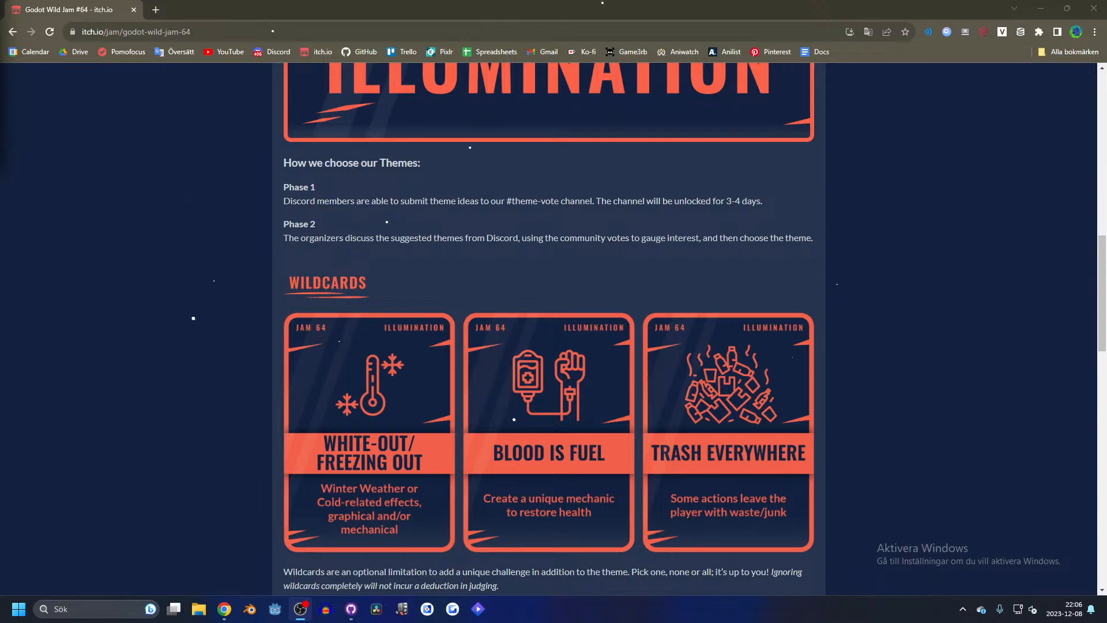
- Open the Windows night light (Nattläge) settings, raise its strength (Styrka), and close the settings
key("super")
type("nattläge")
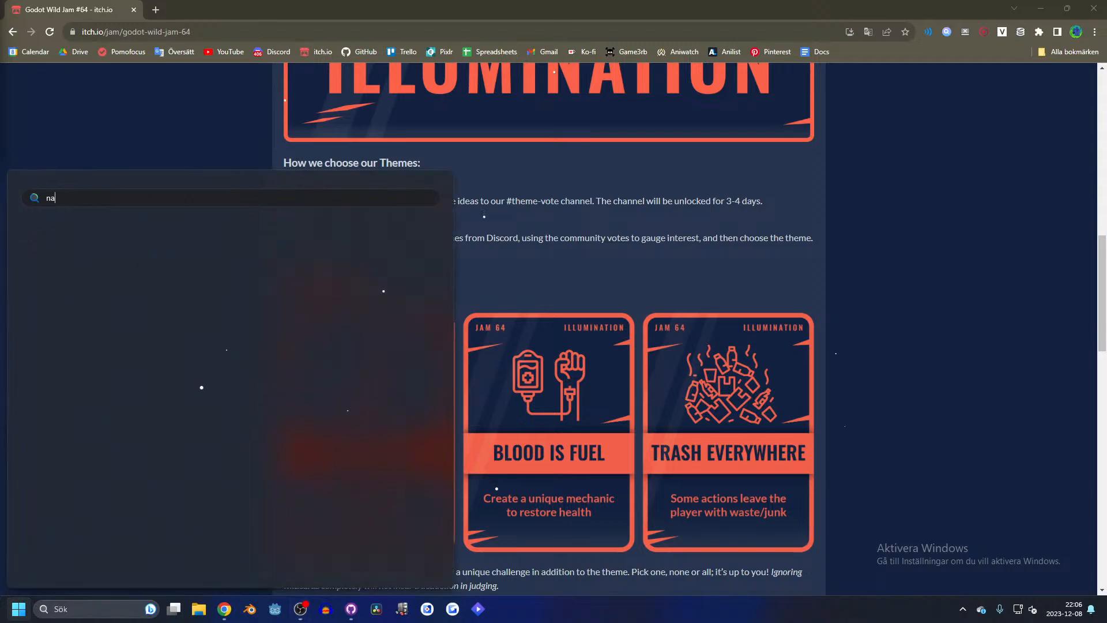
key("Return")
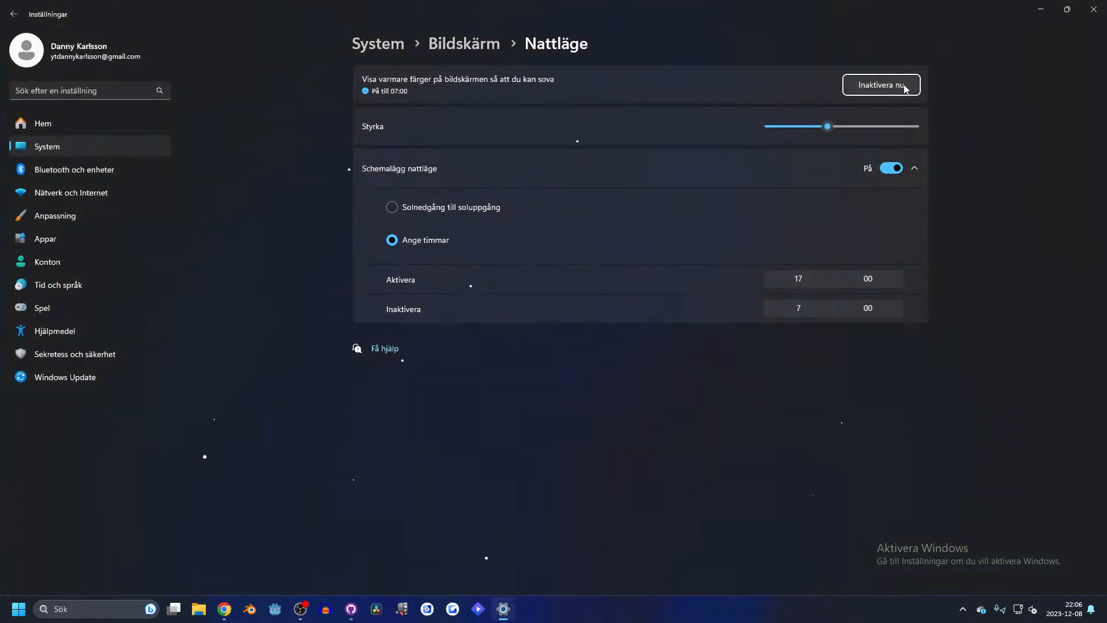
left_click_drag(858, 133, 904, 132)
left_click(1094, 10)
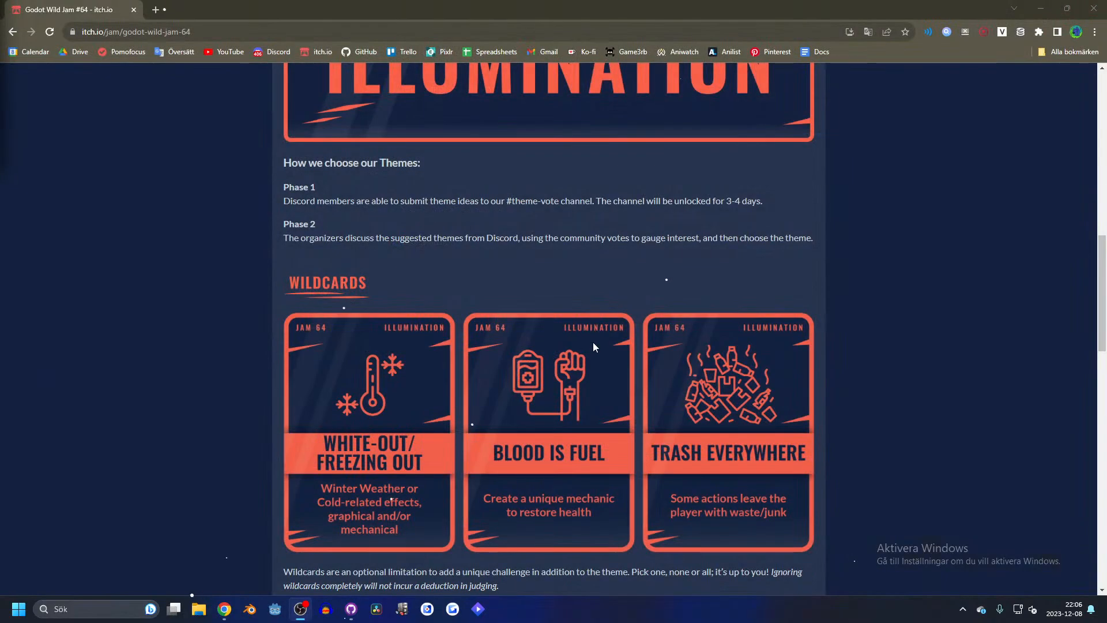
- Open YouTube's live streaming management in a new browser tab and view the "LIVE - Day 1 - Godot Wild Jam #64" stream's dashboard
left_click(157, 10)
left_click(216, 52)
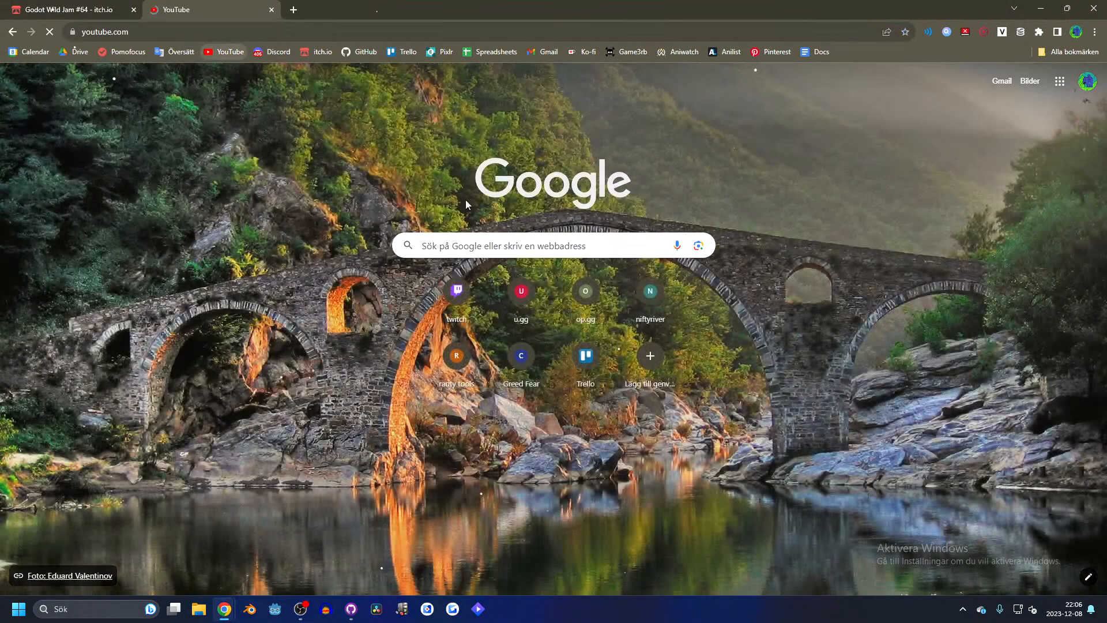
left_click(1041, 80)
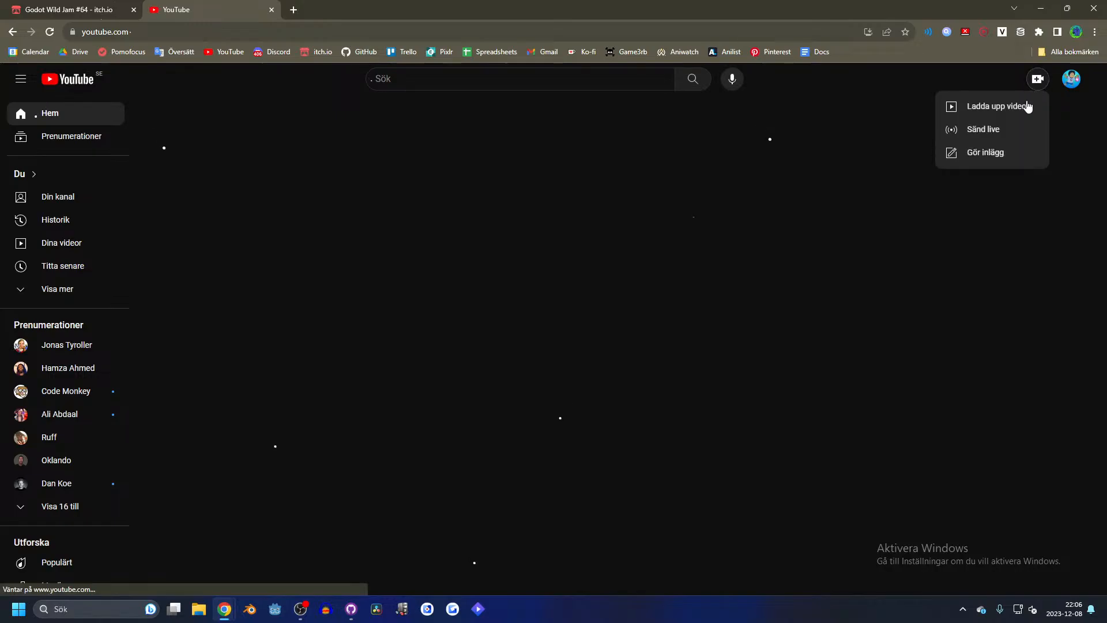
left_click(974, 129)
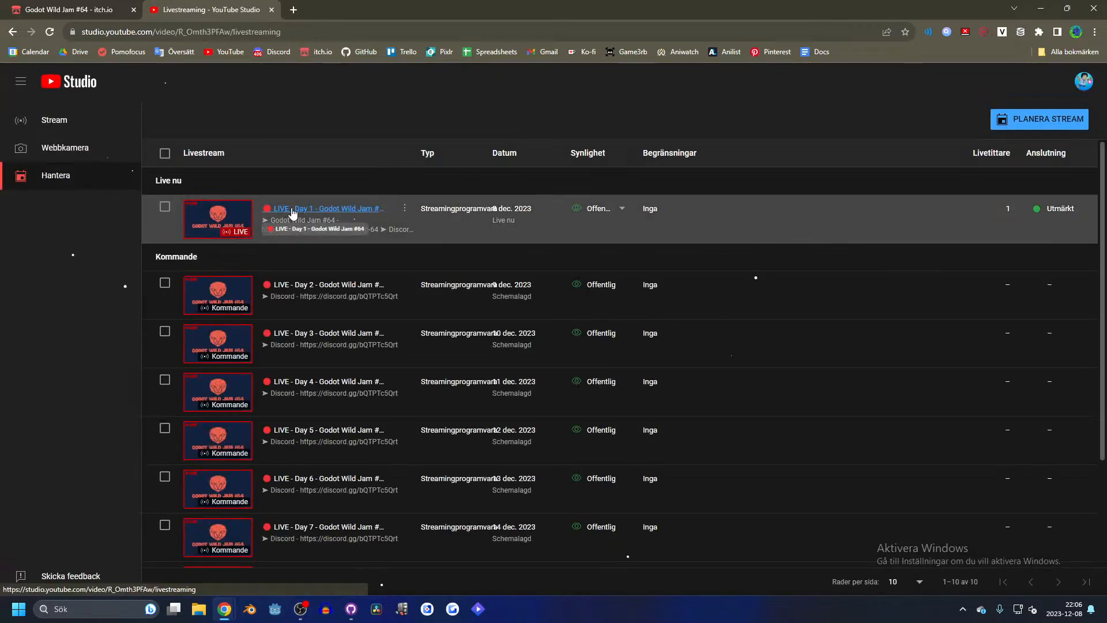
left_click(311, 208)
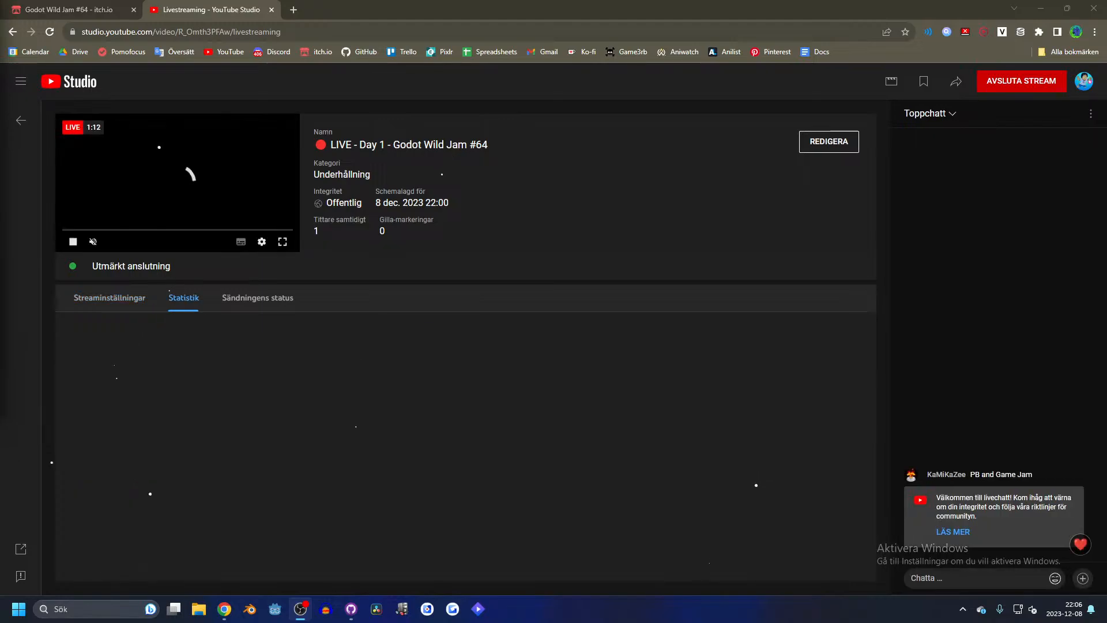
left_click(445, 245)
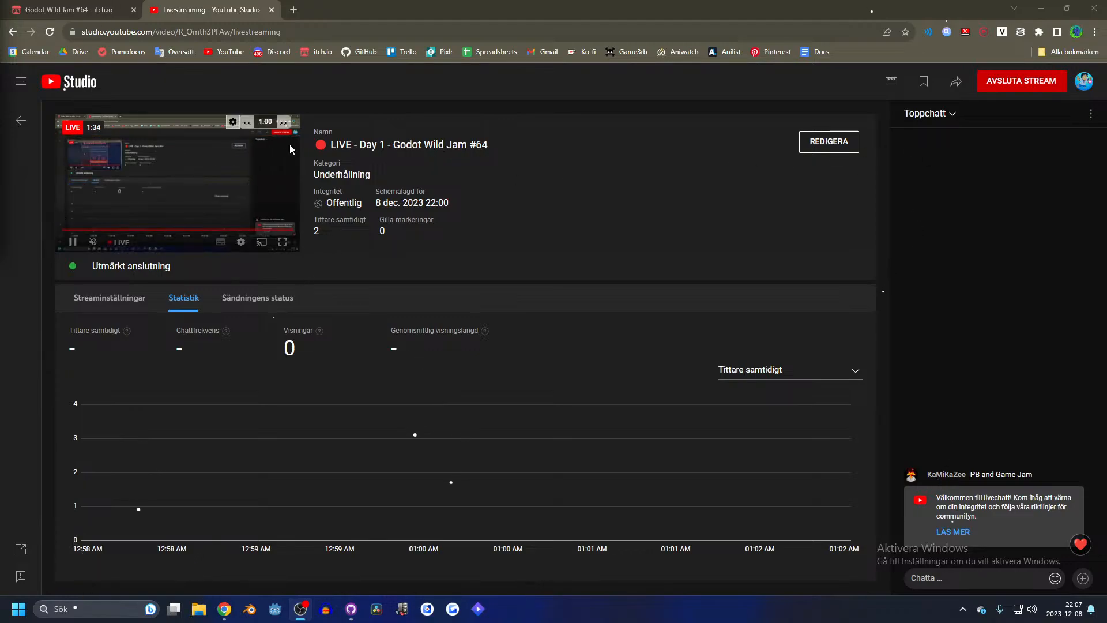
key("alt+Tab")
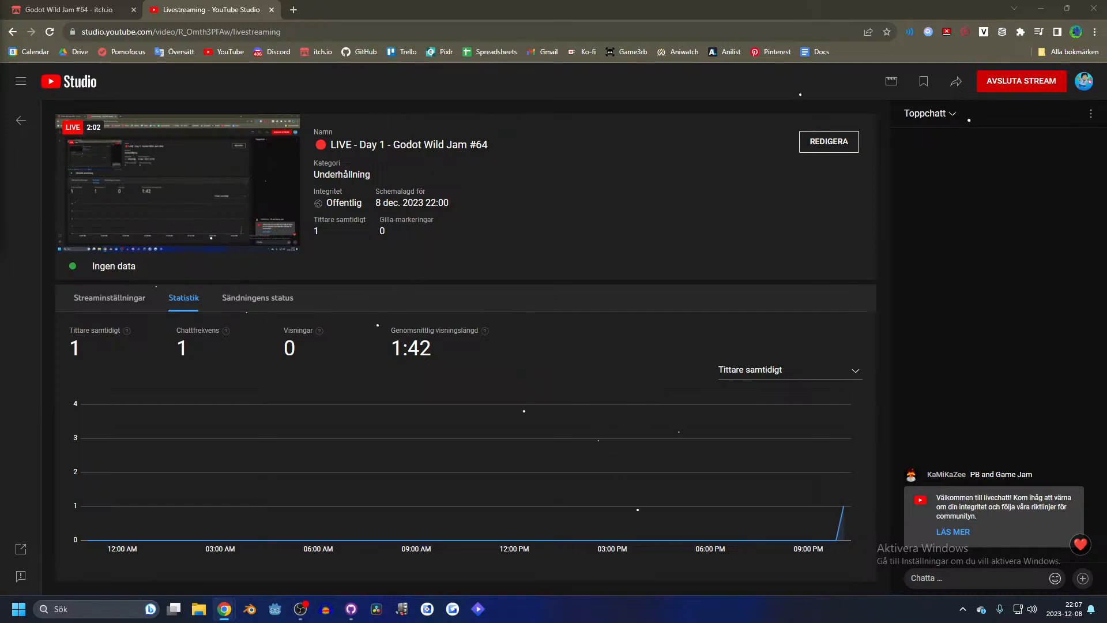
- Return to the Godot Wild Jam #64 page and review the theme banner and the wildcard cards
key("ctrl+Tab")
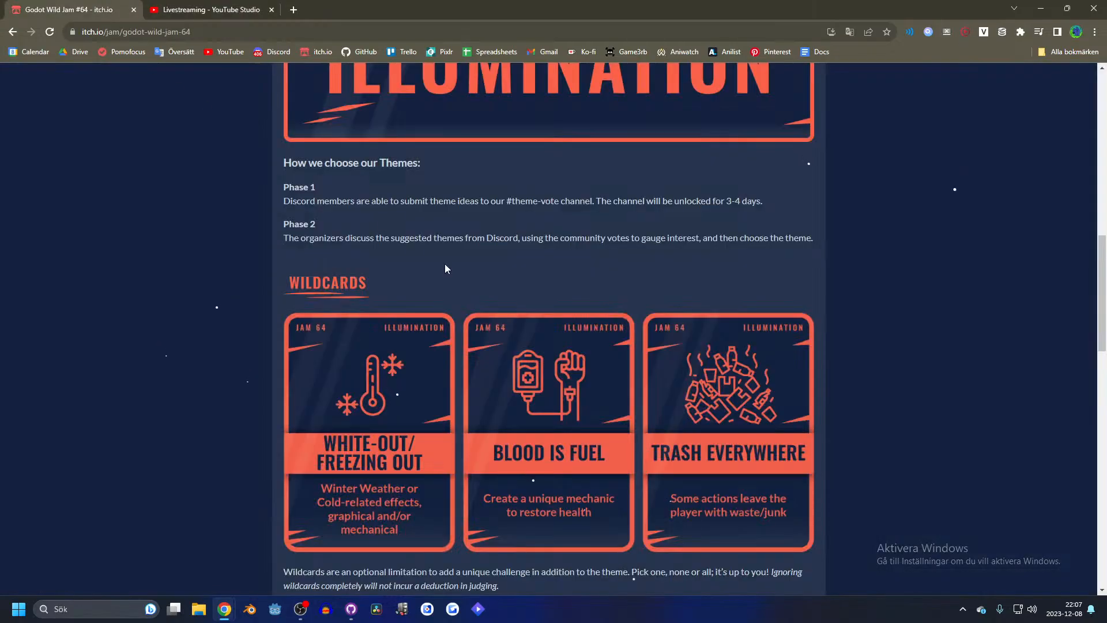
scroll(490, 294, "up", 2)
scroll(535, 327, "up", 6)
scroll(534, 326, "down", 10)
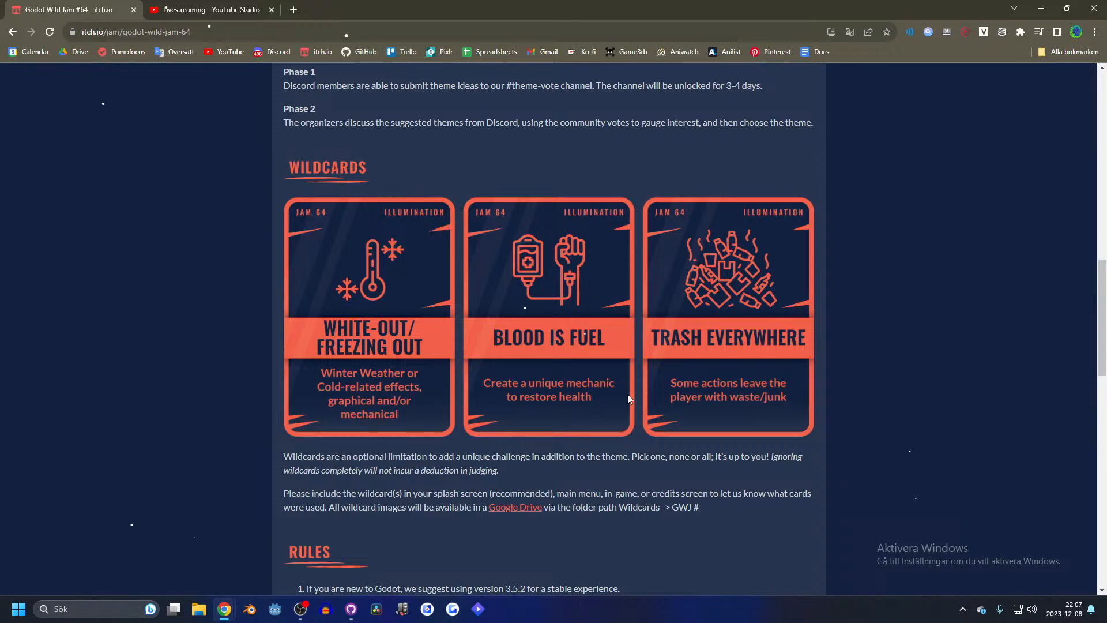
scroll(721, 392, "up", 1)
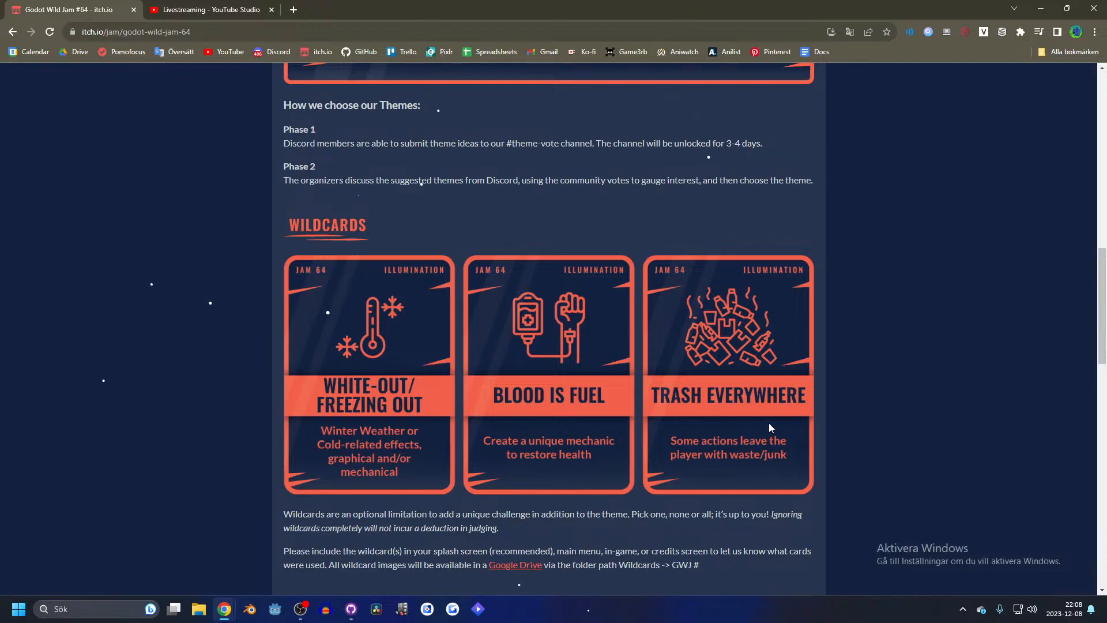
scroll(726, 392, "up", 4)
scroll(721, 400, "down", 2)
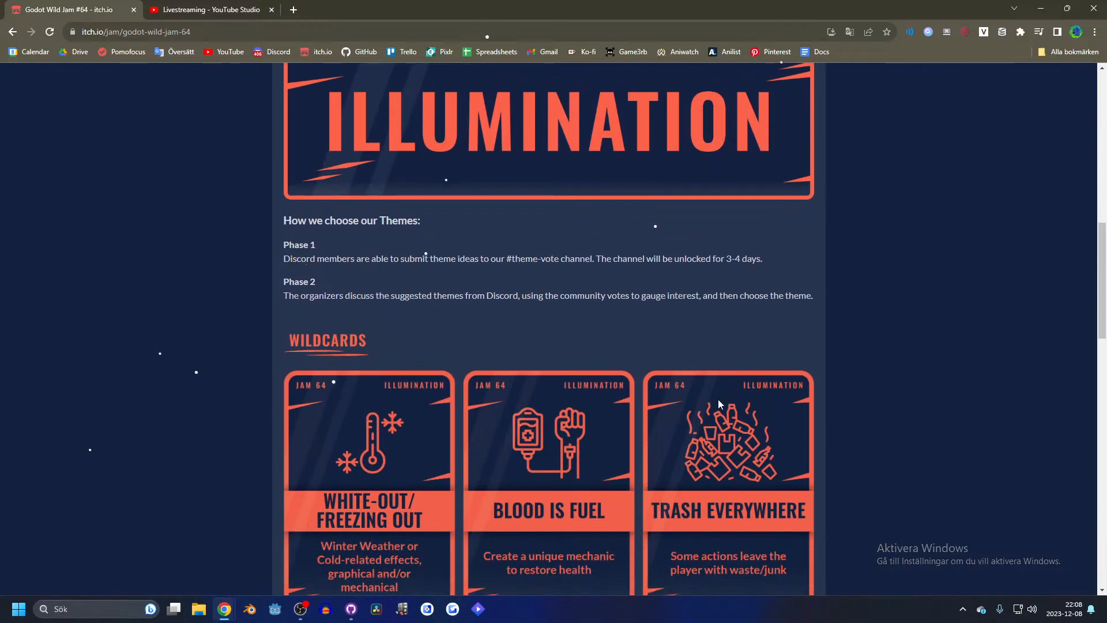
scroll(656, 417, "down", 1)
scroll(654, 388, "up", 1)
scroll(644, 392, "down", 3)
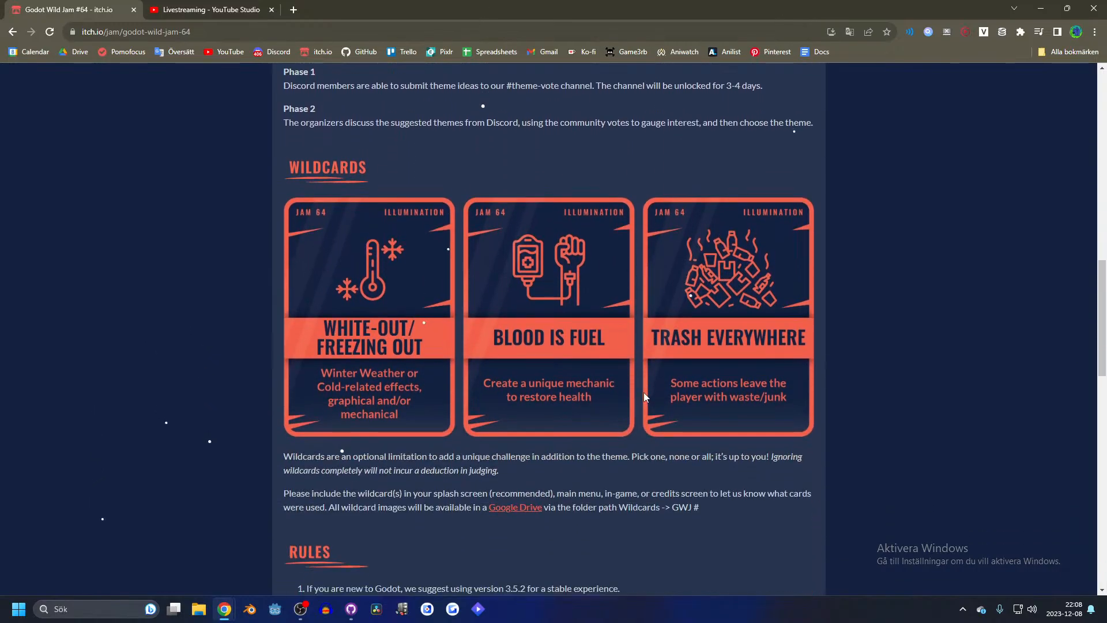
scroll(644, 392, "up", 3)
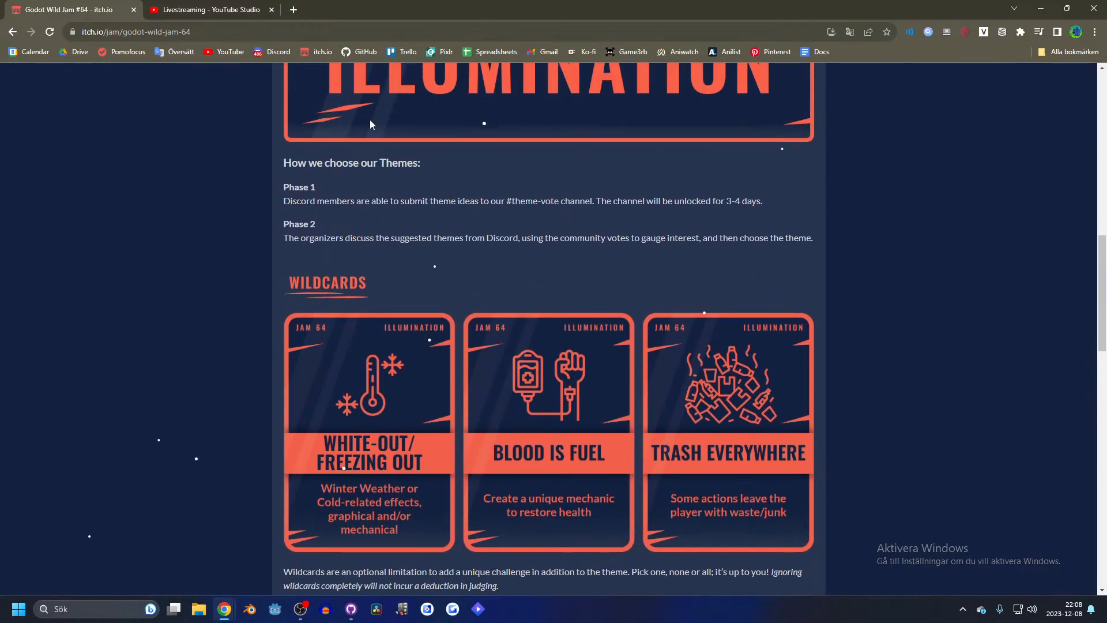
- Switch to GitHub Desktop and open the list of repositories
left_click(199, 9)
key("alt+Tab")
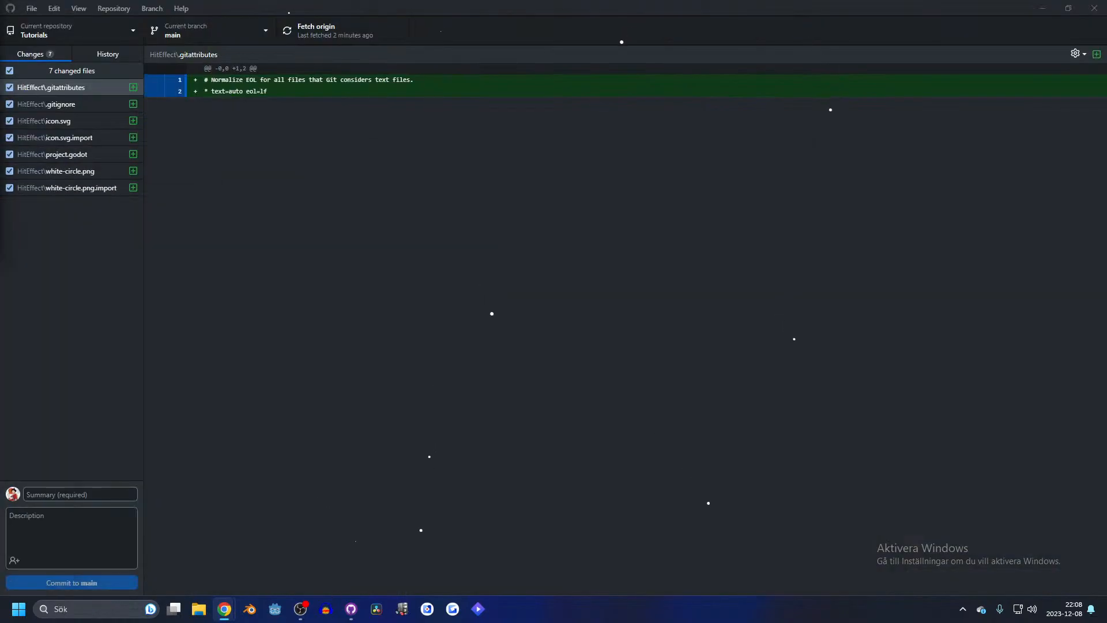
left_click(134, 36)
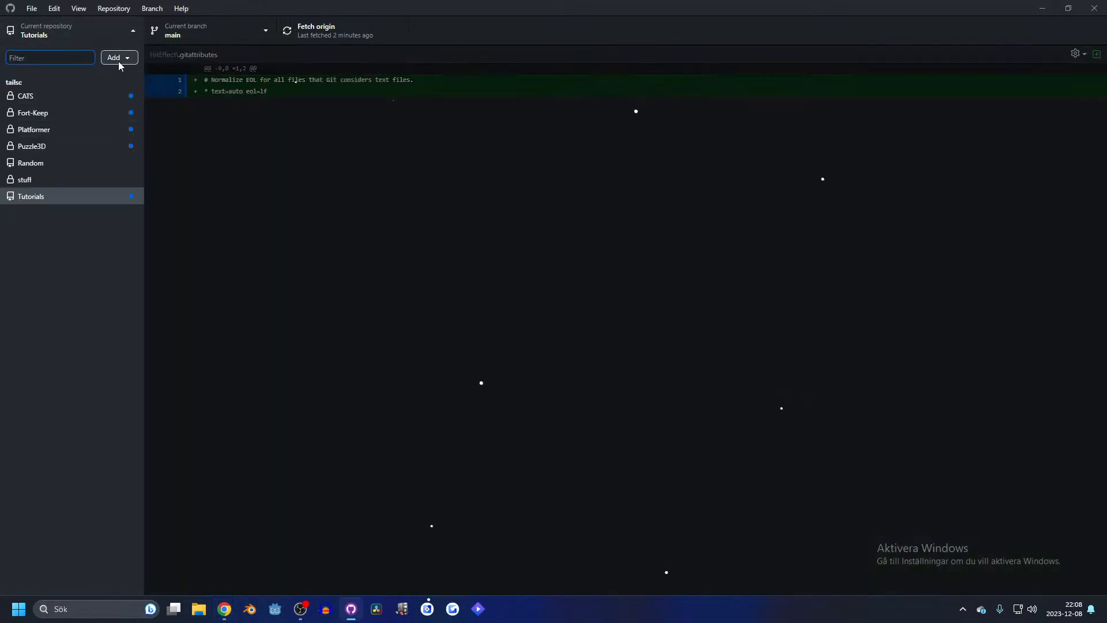
left_click(119, 58)
left_click(168, 84)
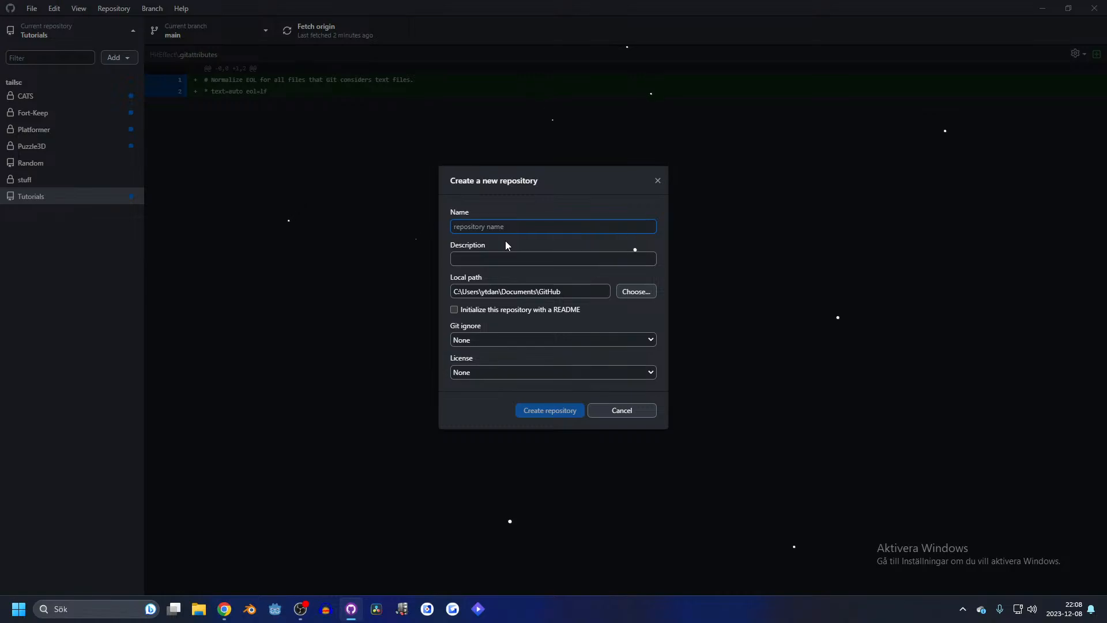
type("G")
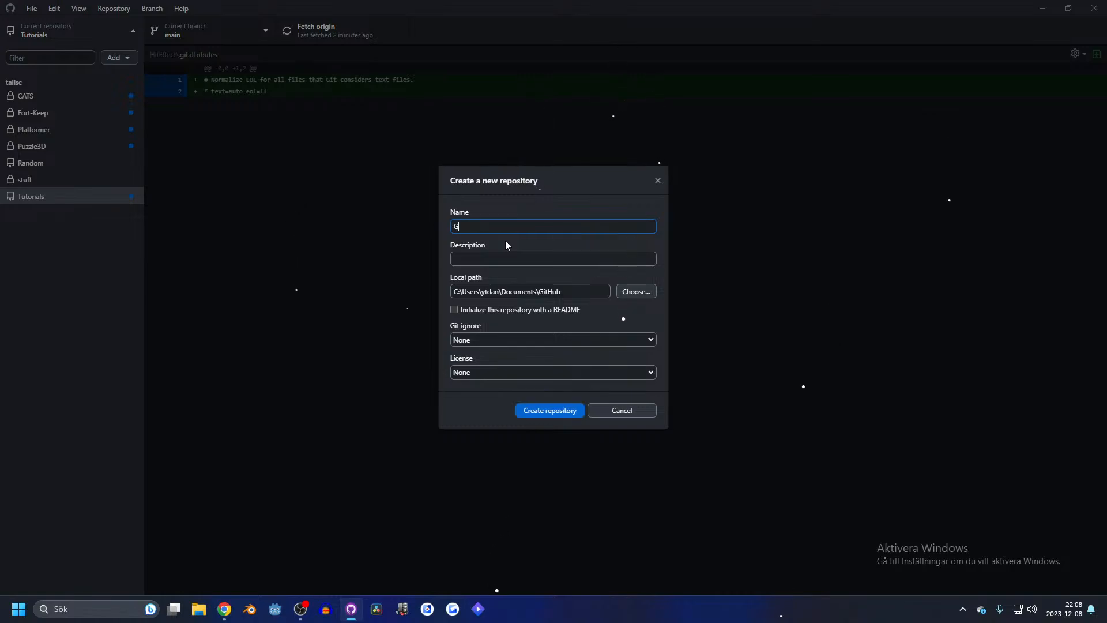
type("WJ#")
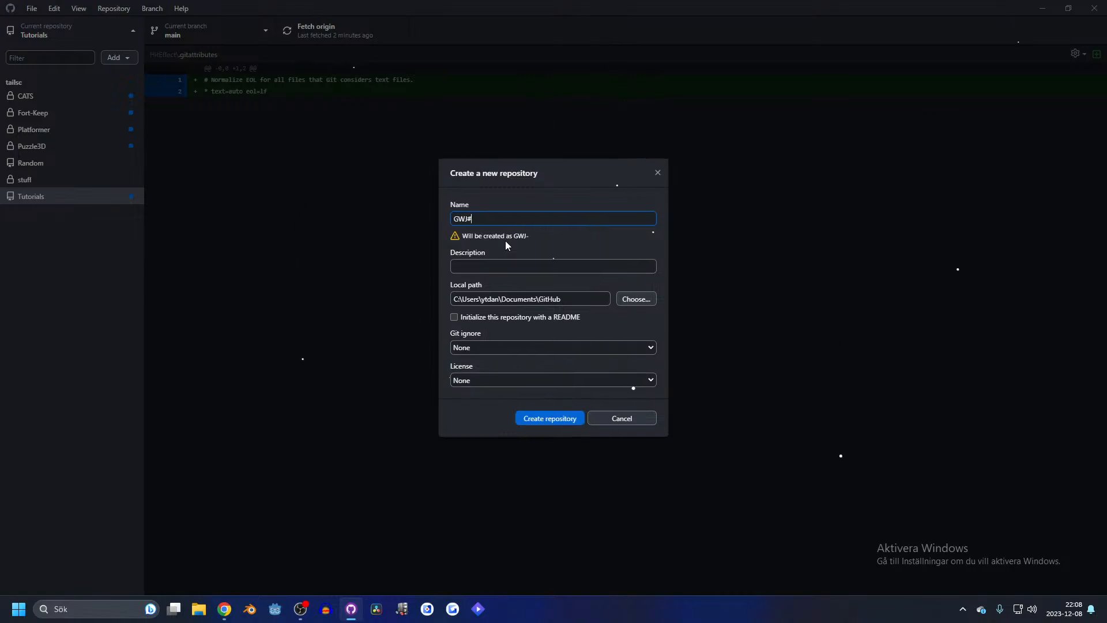
key("BackSpace")
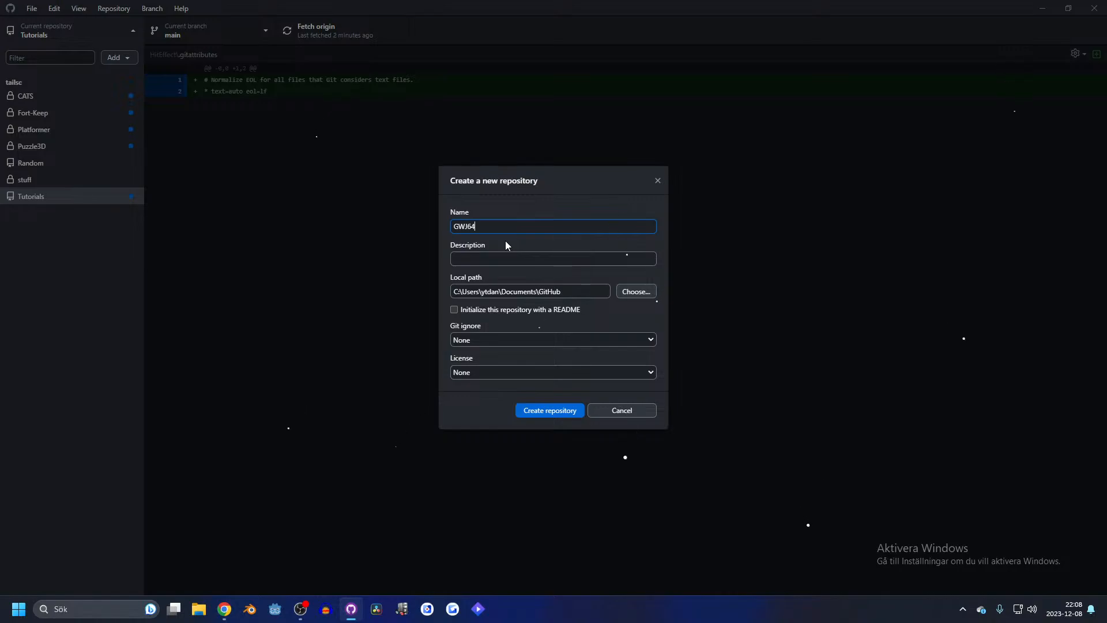
left_click(634, 292)
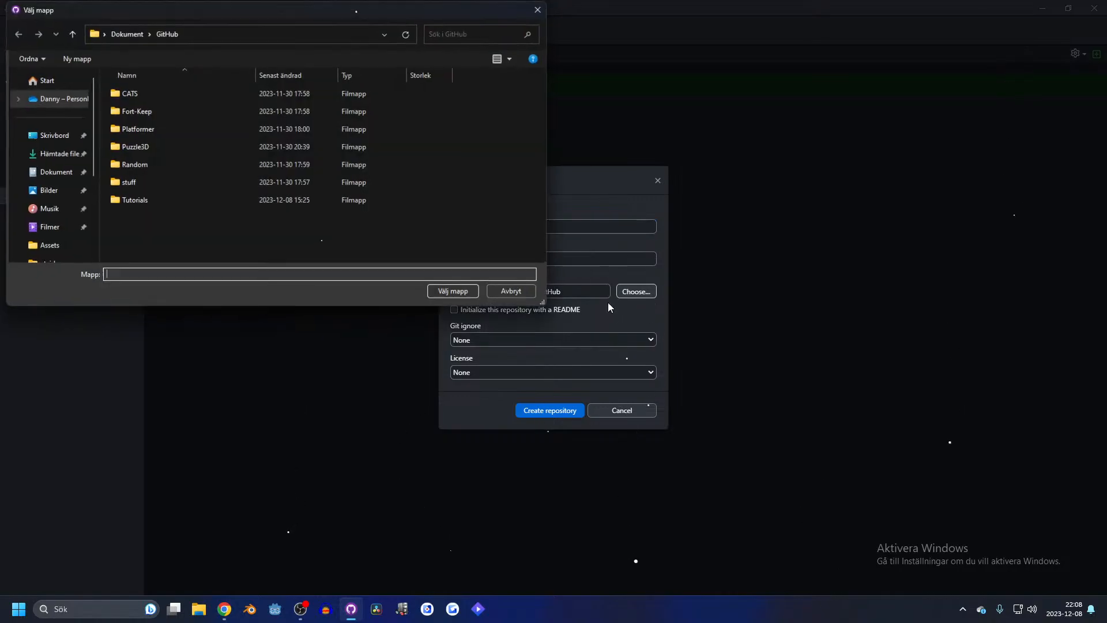
left_click(453, 291)
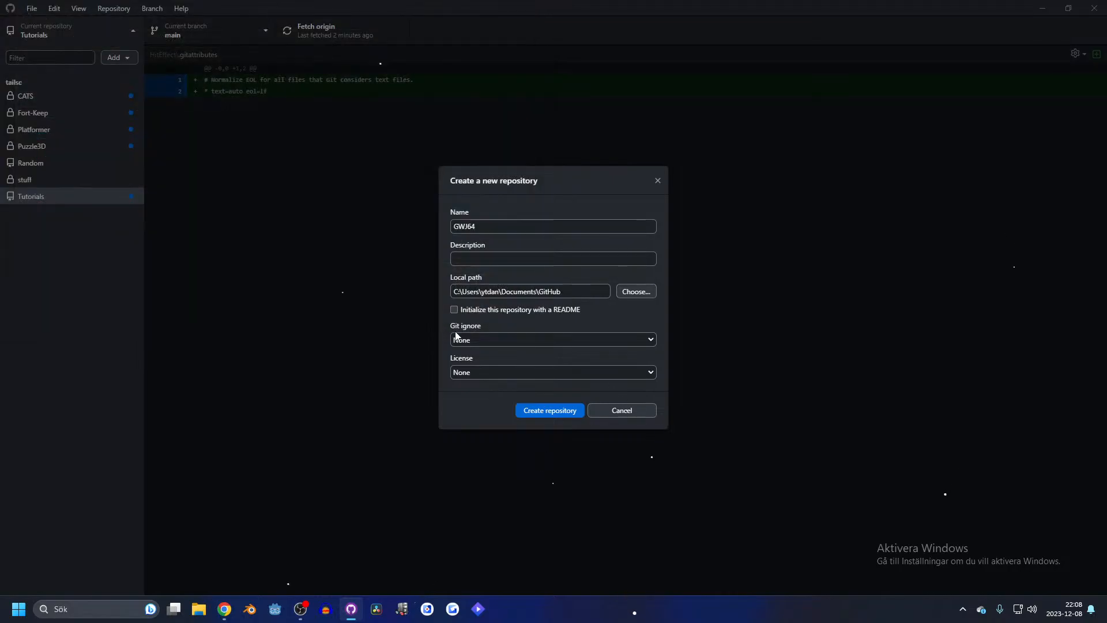
left_click(485, 340)
scroll(499, 439, "down", 10)
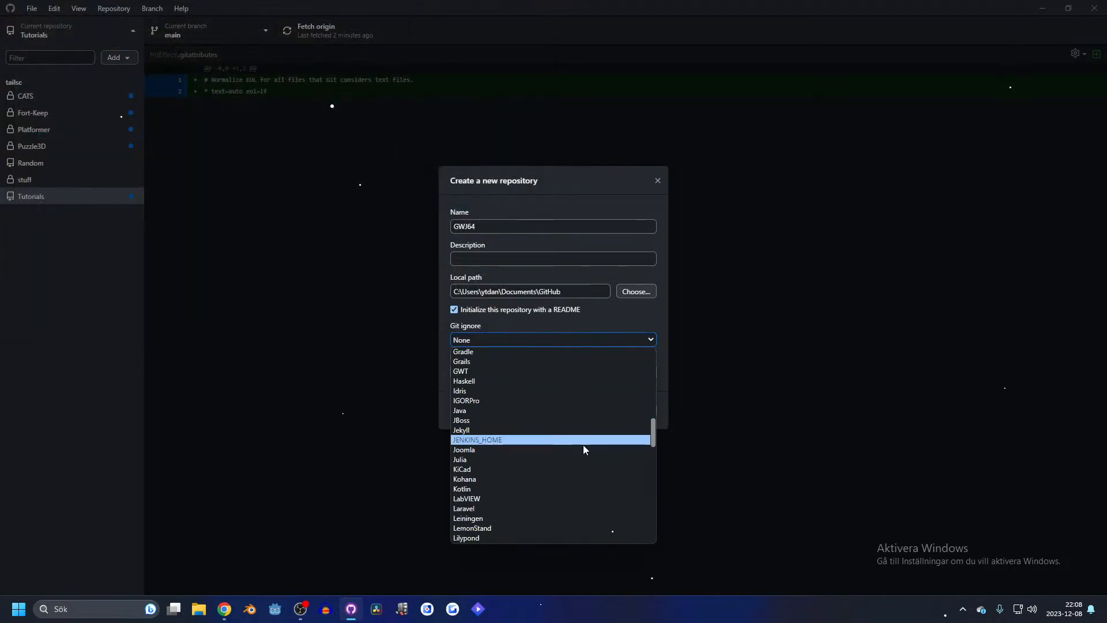
left_click(660, 434)
left_click(646, 414)
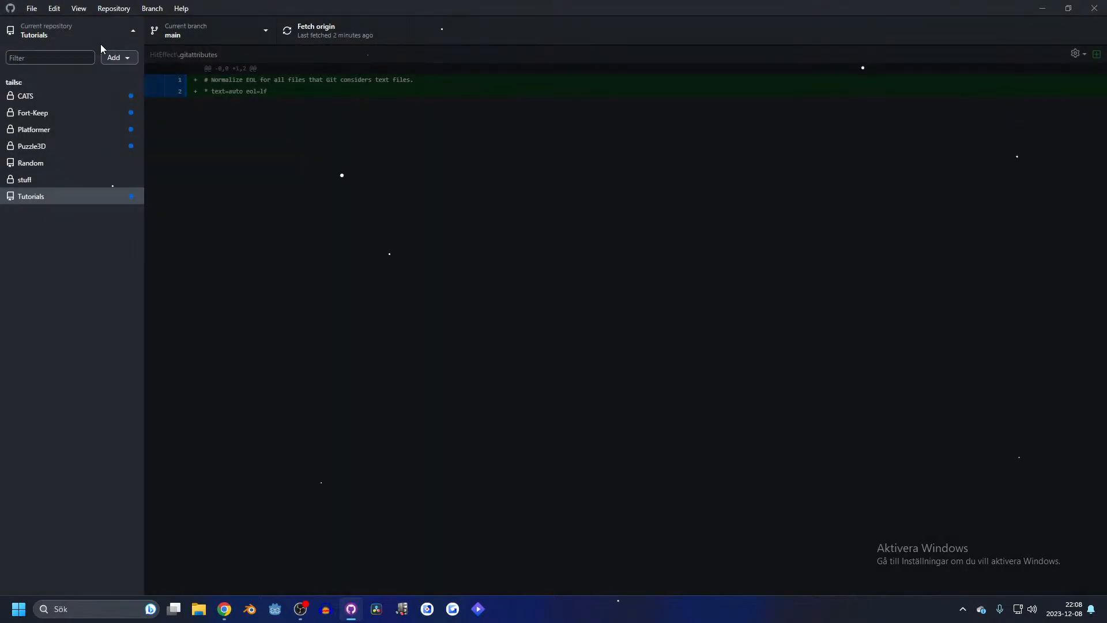
- Create a new repository named GWJ64, initialized with a README and using the Godot Git ignore template
left_click(115, 57)
left_click(164, 82)
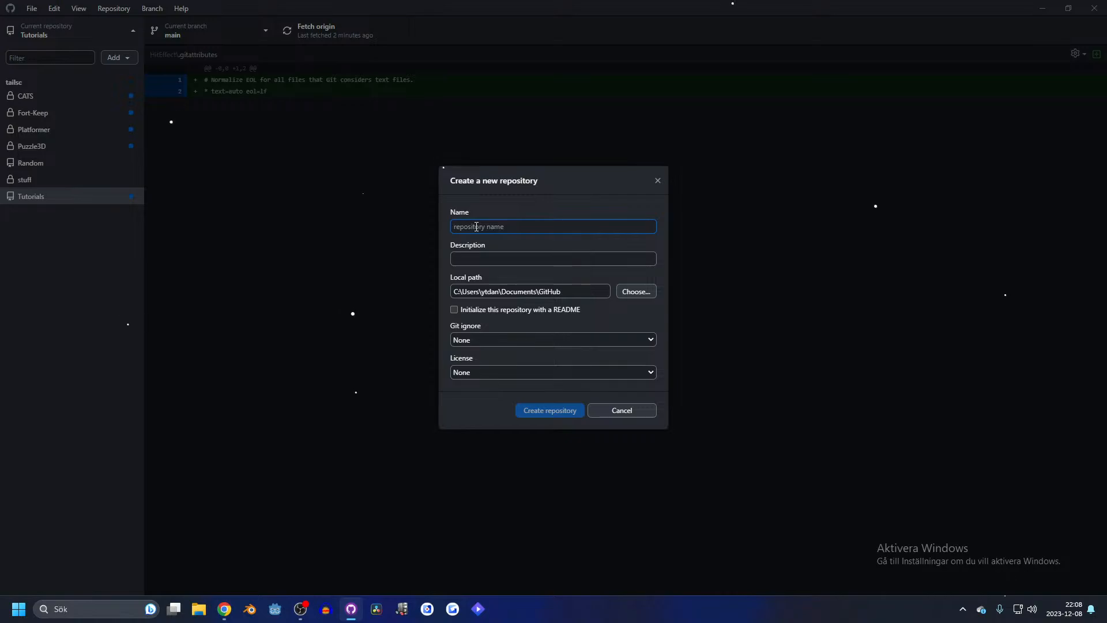
type("G")
key("BackSpace")
type("GW")
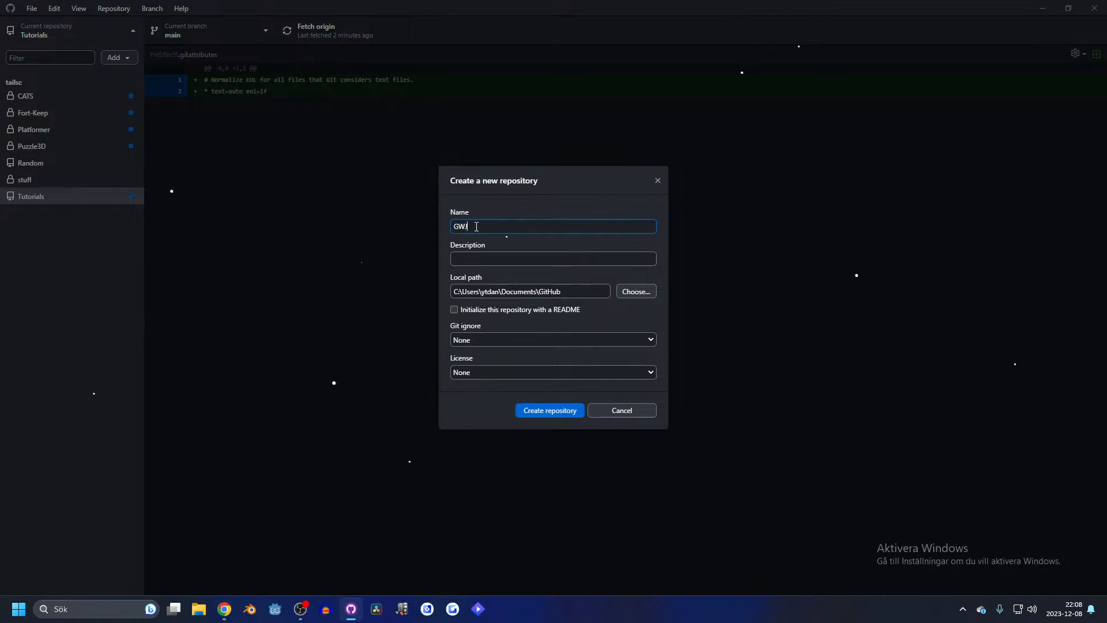
type("J64")
left_click(454, 310)
left_click(520, 339)
scroll(521, 414, "down", 4)
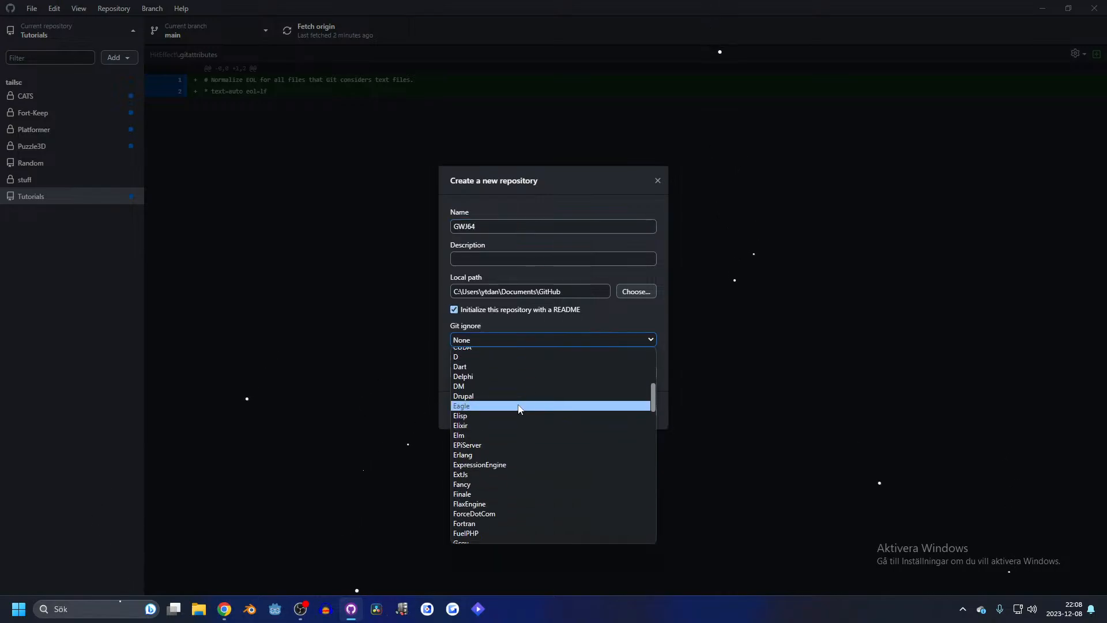
scroll(521, 410, "down", 4)
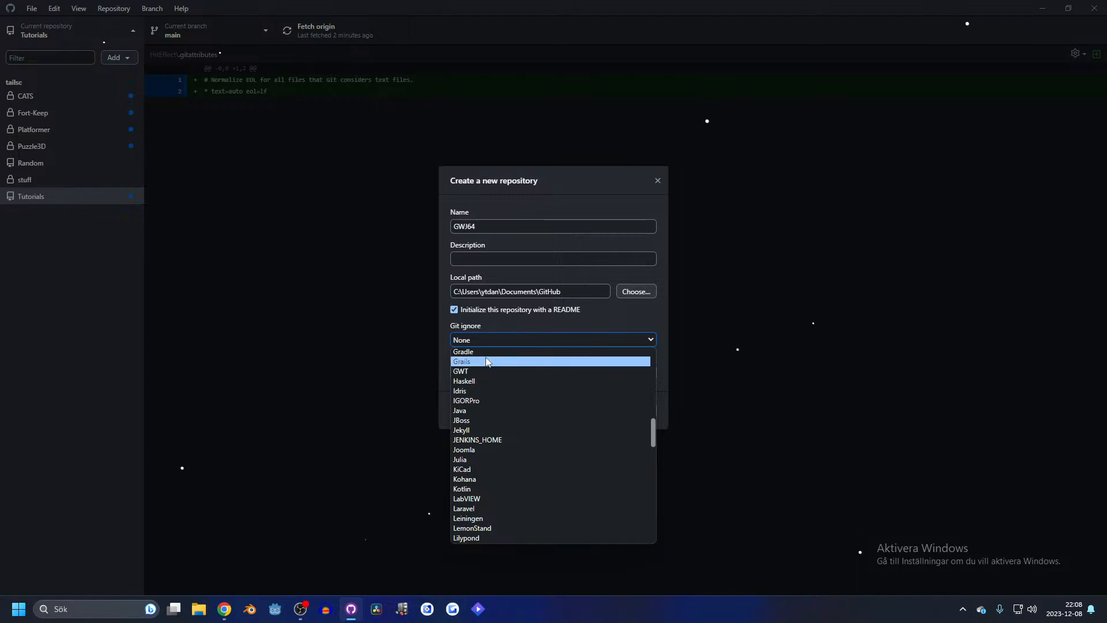
scroll(495, 381, "up", 4)
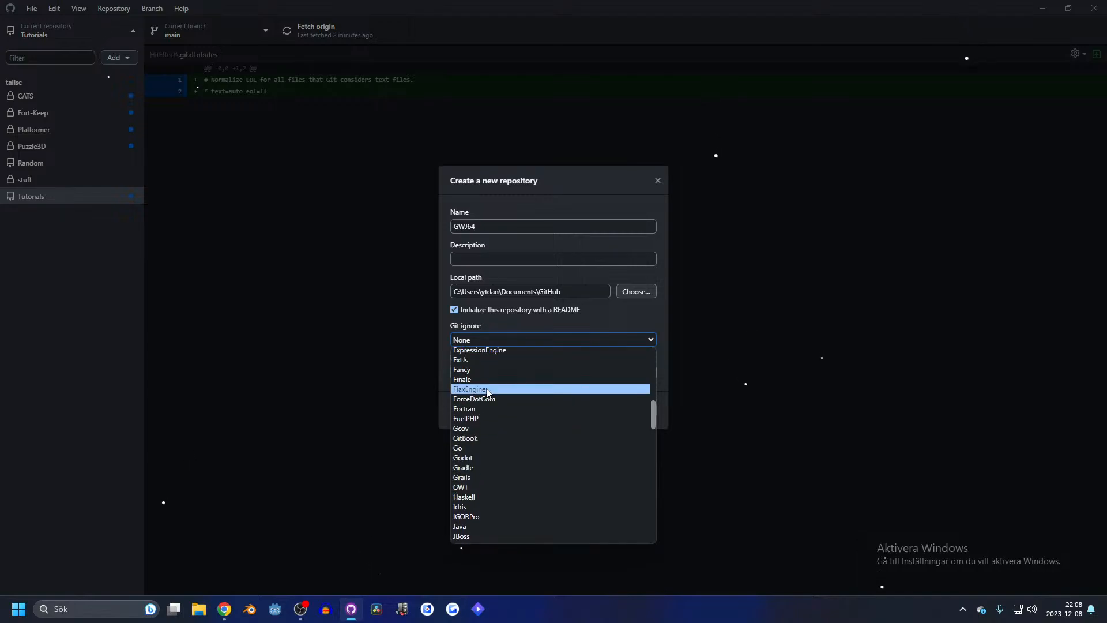
left_click(486, 459)
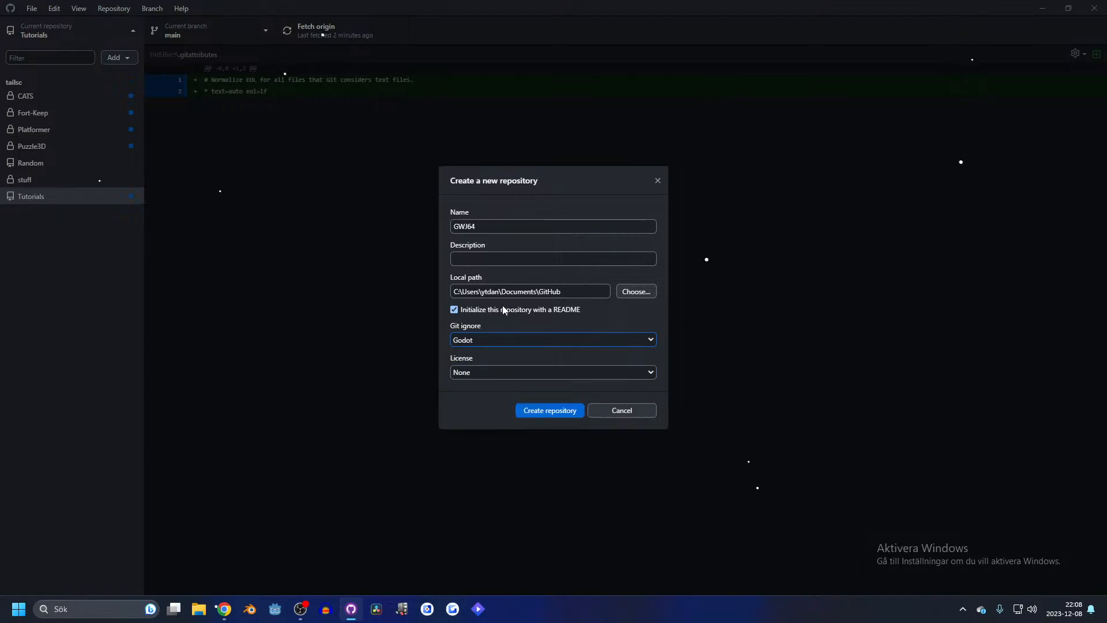
left_click(556, 411)
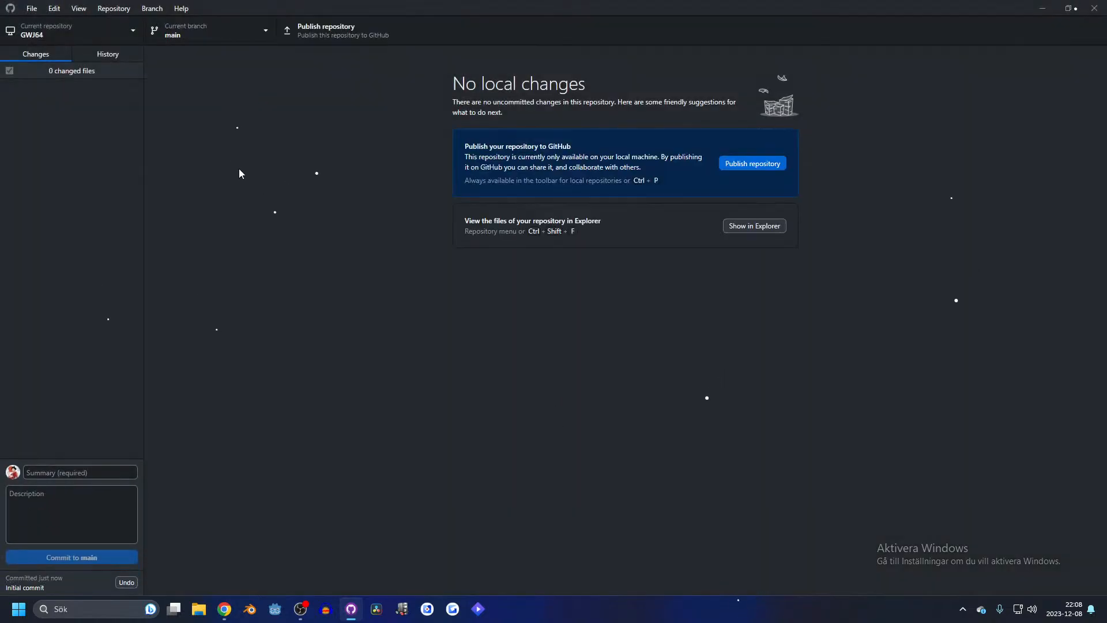
- Publish the GWJ64 repository to GitHub.com, keeping its code private
left_click(351, 36)
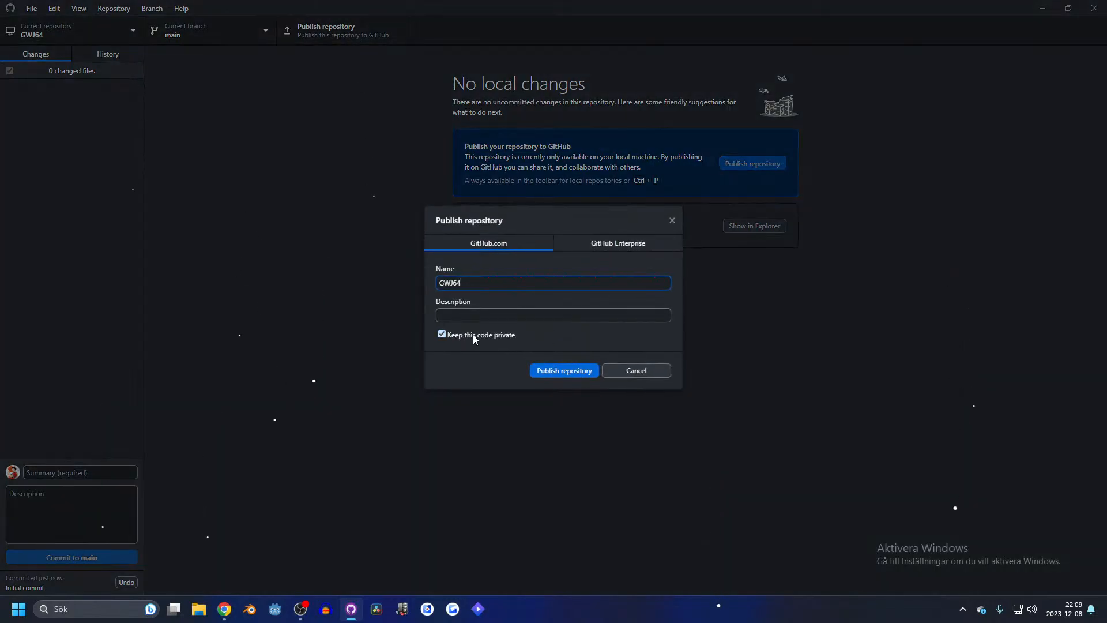
left_click(565, 371)
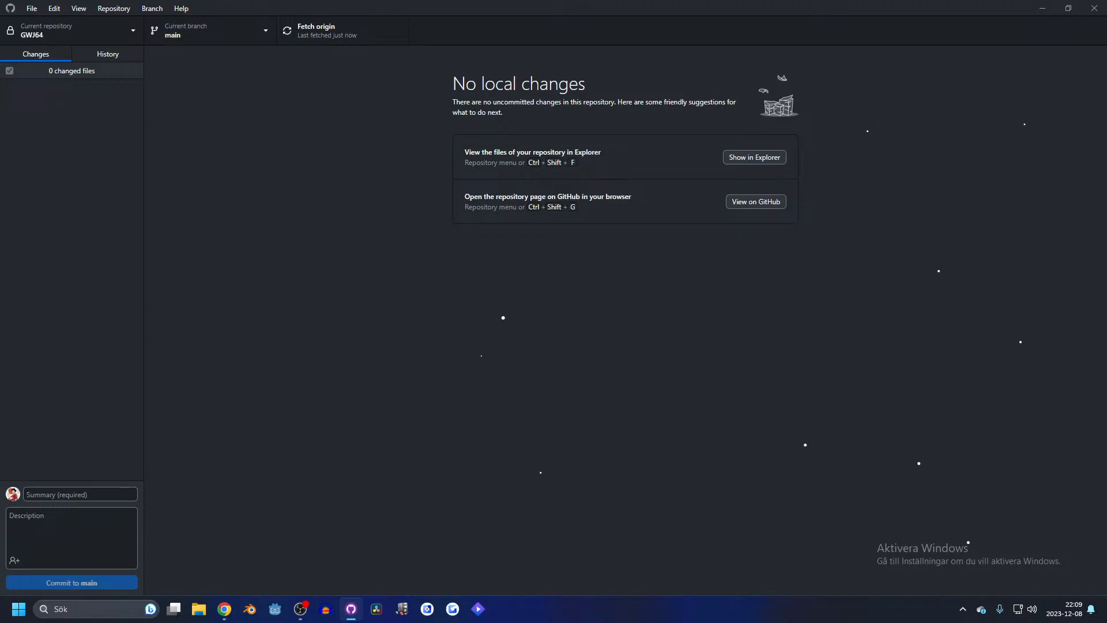
- Switch to GitHub in the browser and open the collaborator access settings of the GWJ64 repository
key("super+2")
double_click(804, 20)
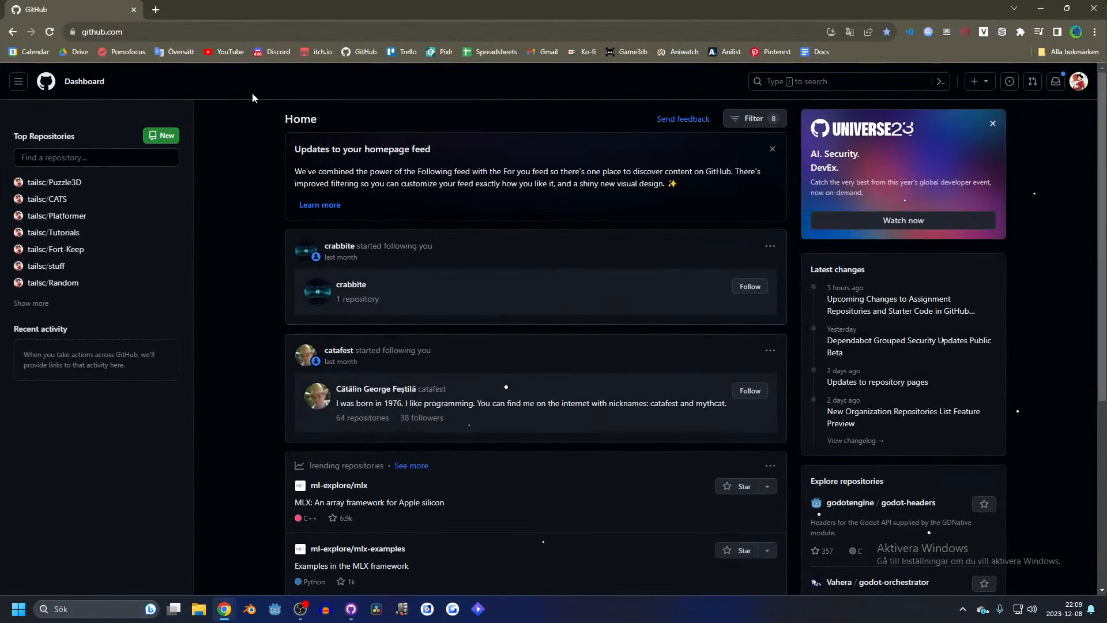
left_click(50, 32)
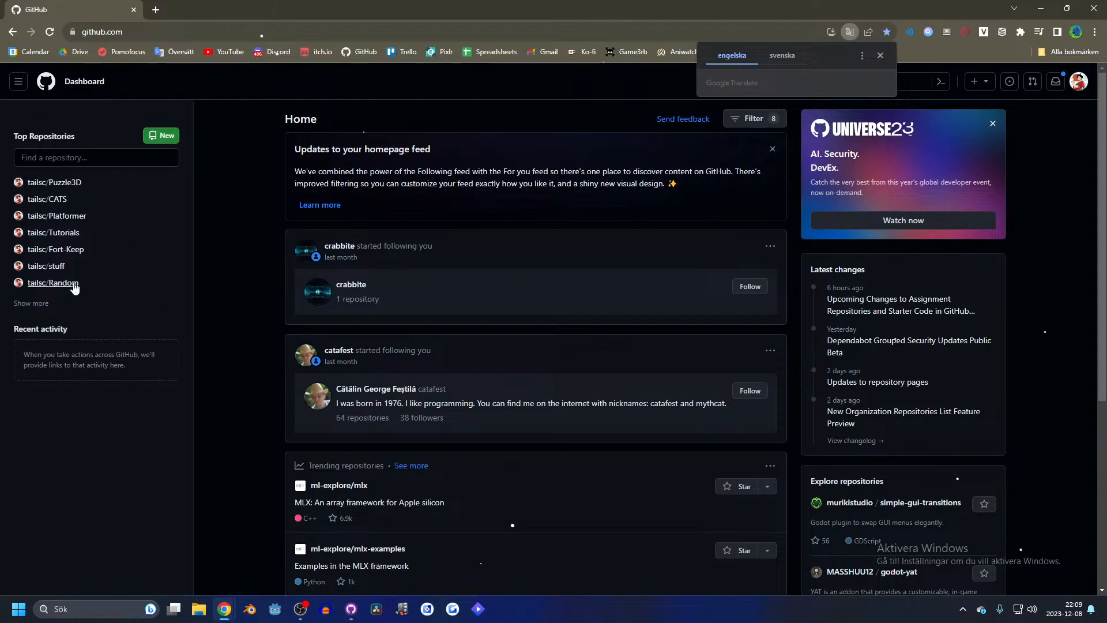
left_click(1079, 81)
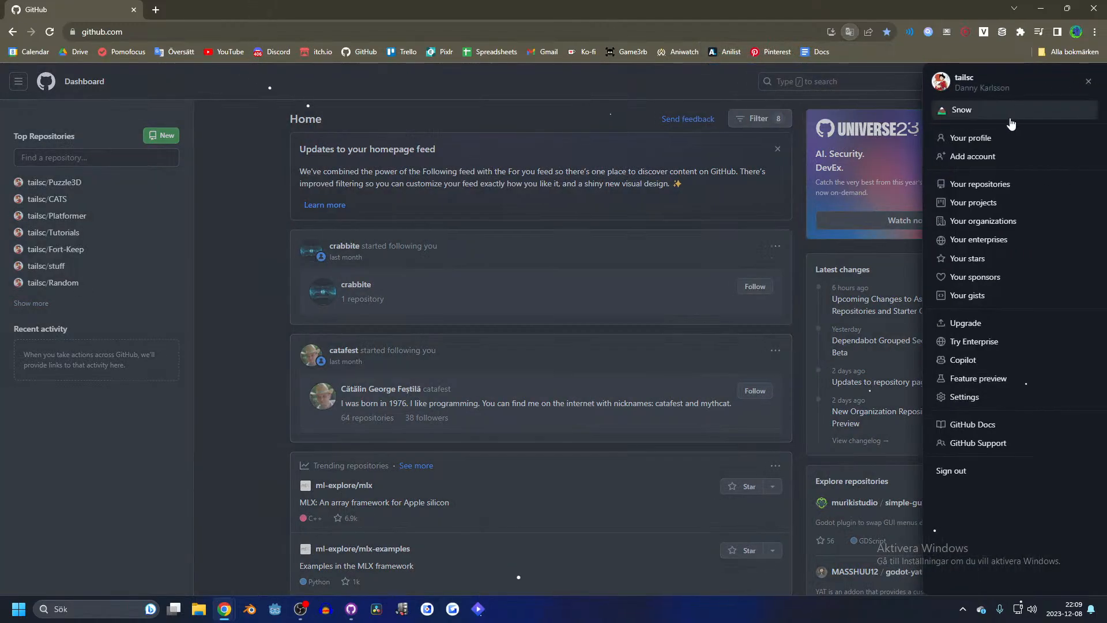
left_click(998, 191)
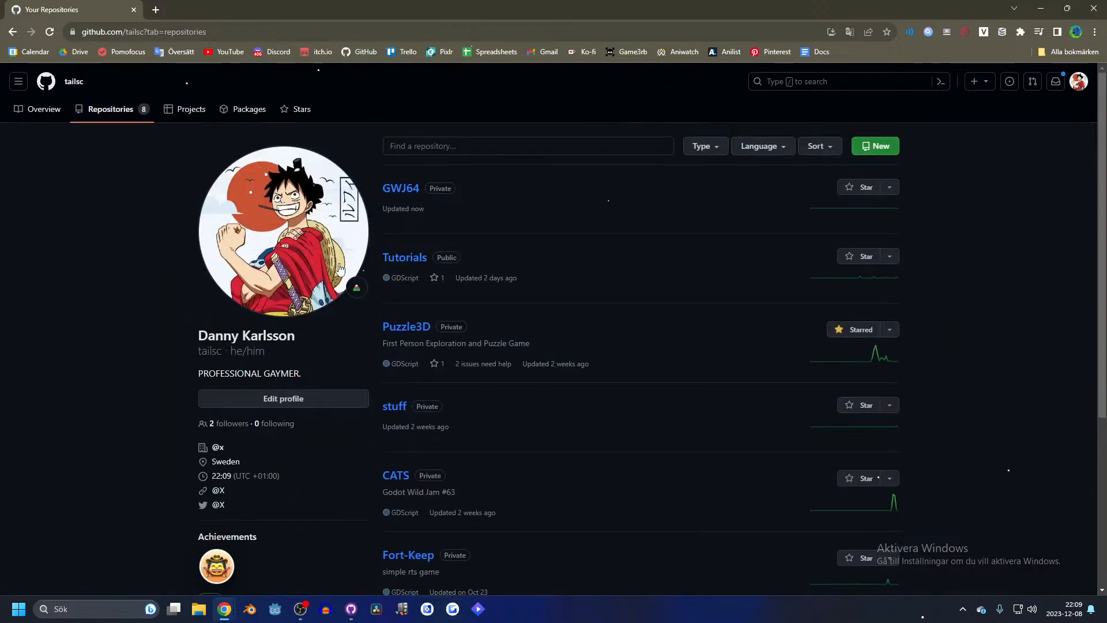
left_click(407, 192)
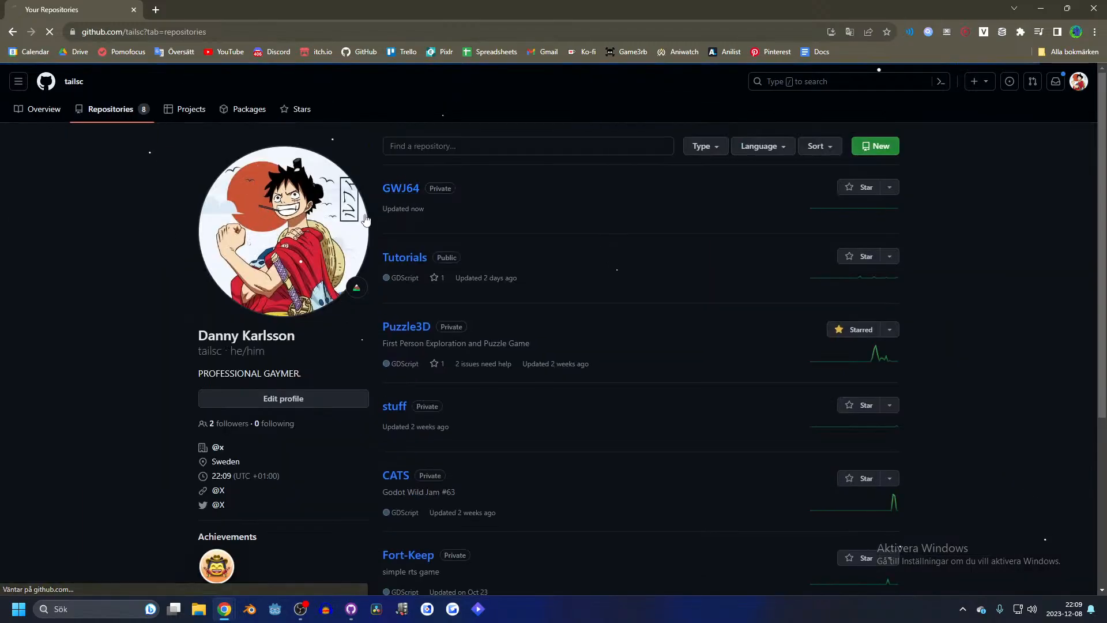
left_click(437, 109)
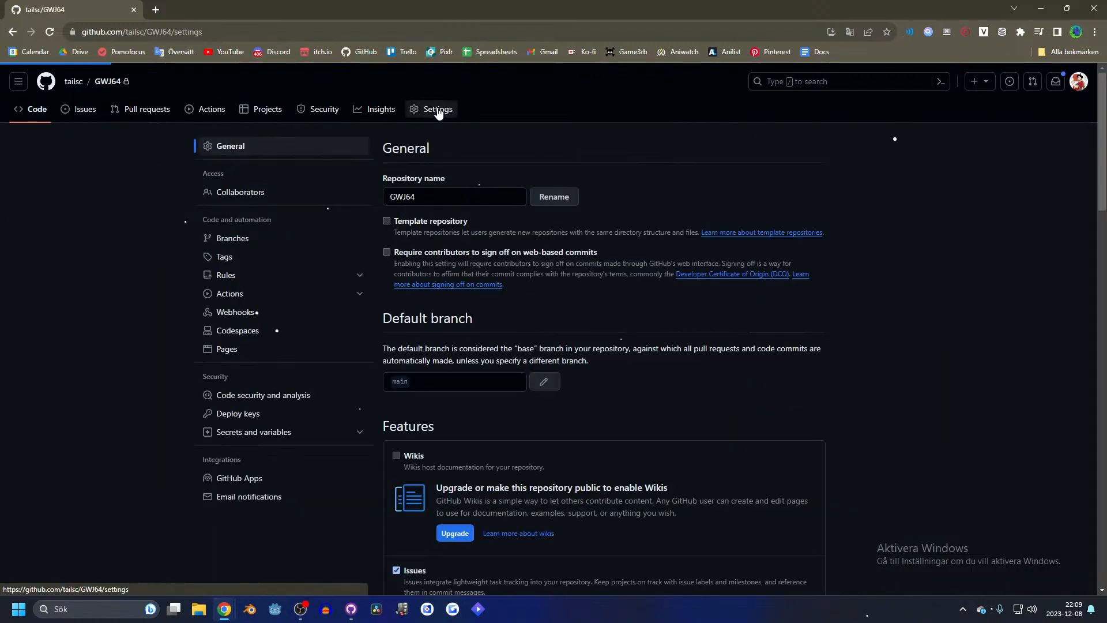
left_click(257, 192)
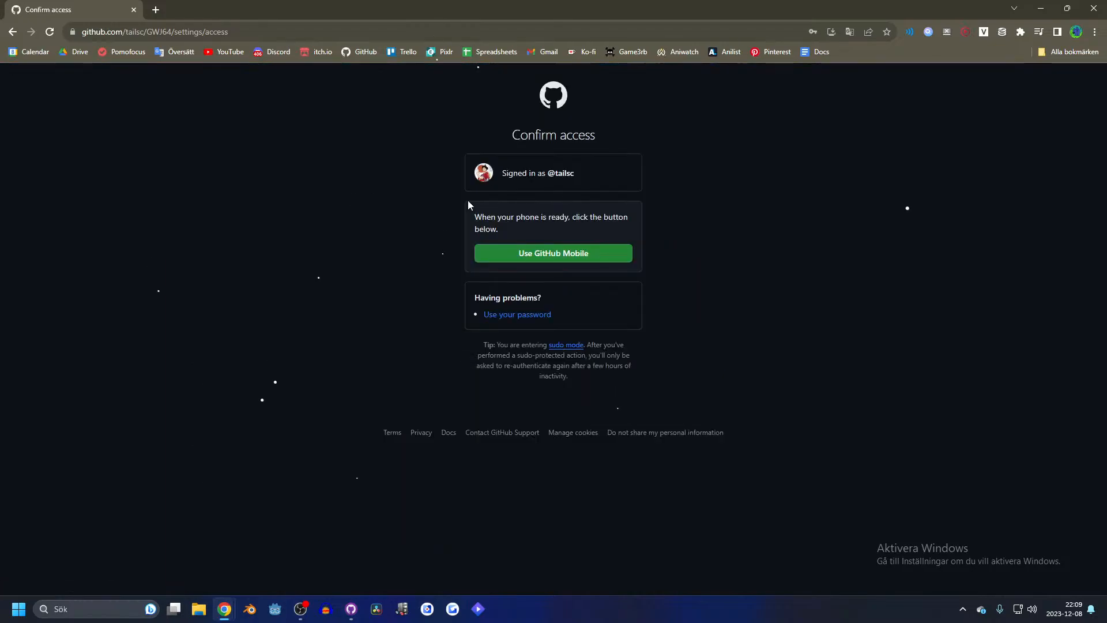
- Confirm access to the repository settings with the saved account password instead of GitHub Mobile
left_click(534, 316)
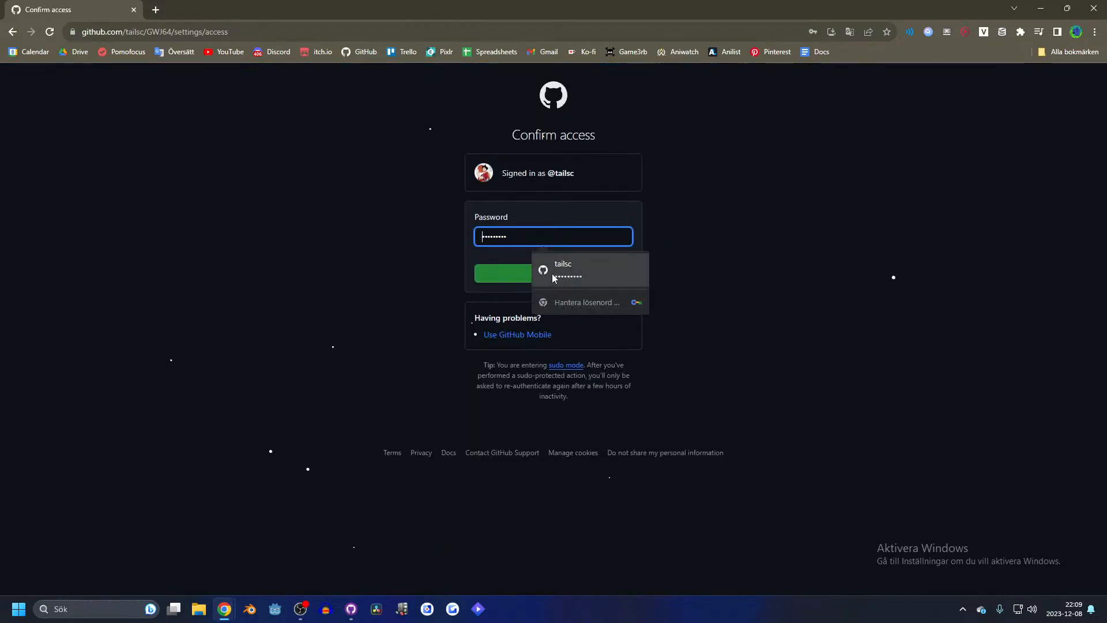
left_click(537, 275)
left_click(511, 275)
left_click(519, 268)
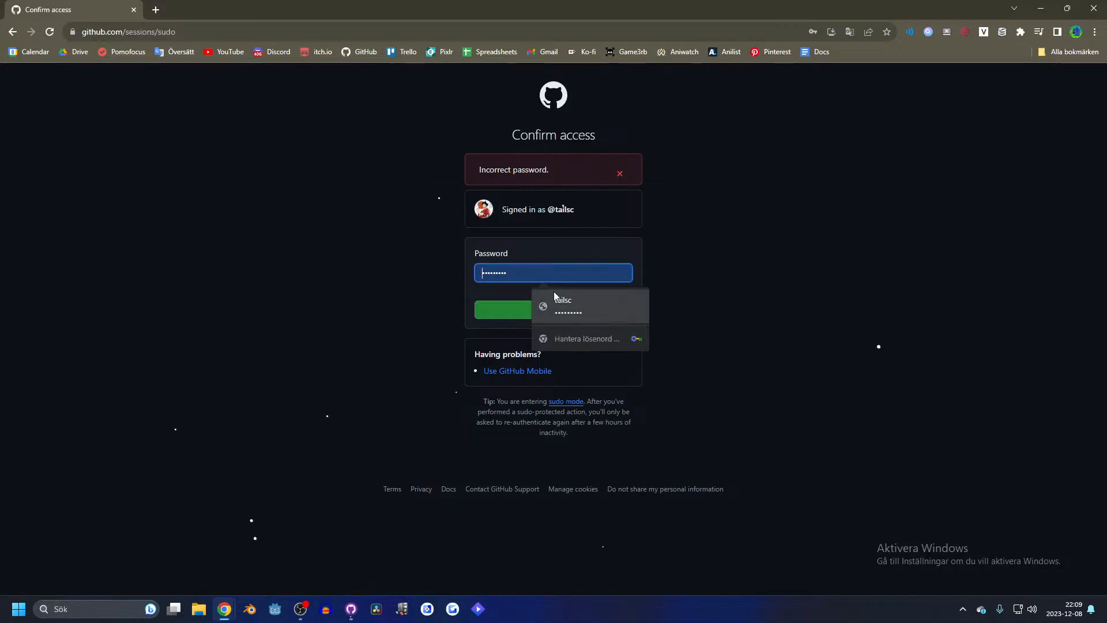
left_click(544, 302)
left_click(528, 309)
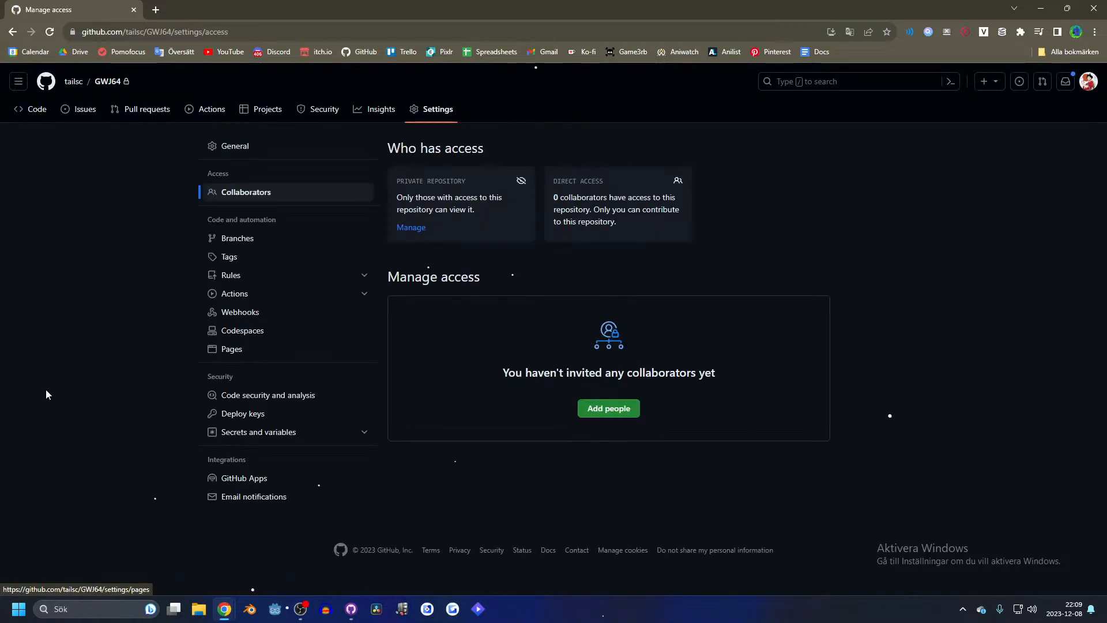
- Find the first collaborator by GitHub username and invite them to the GWJ64 repository
left_click(611, 410)
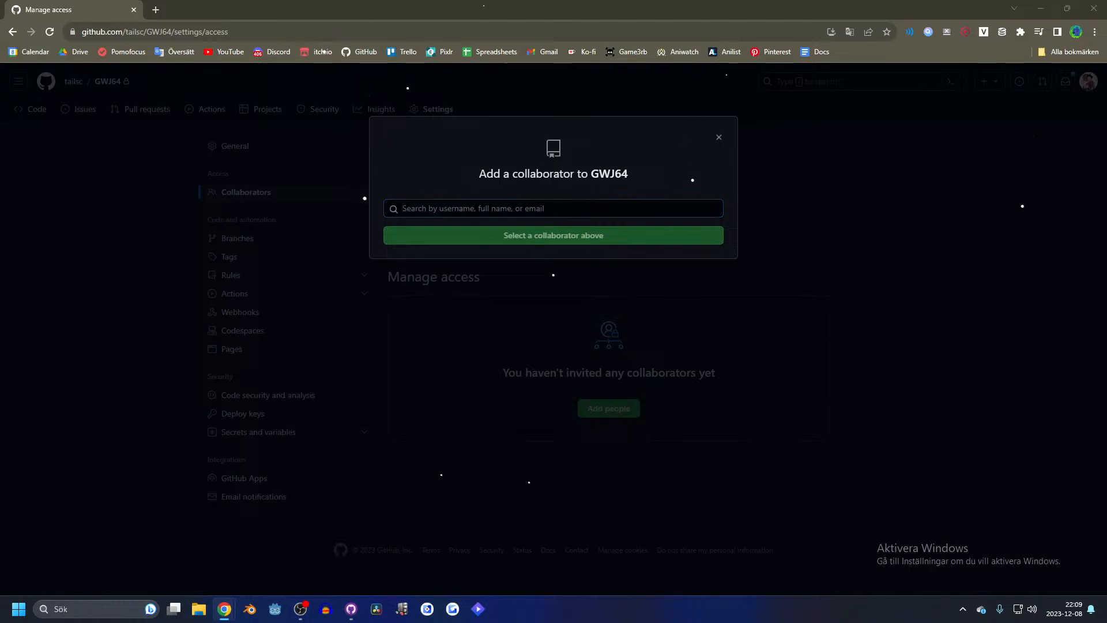
left_click(505, 225)
type("SucellosMusic")
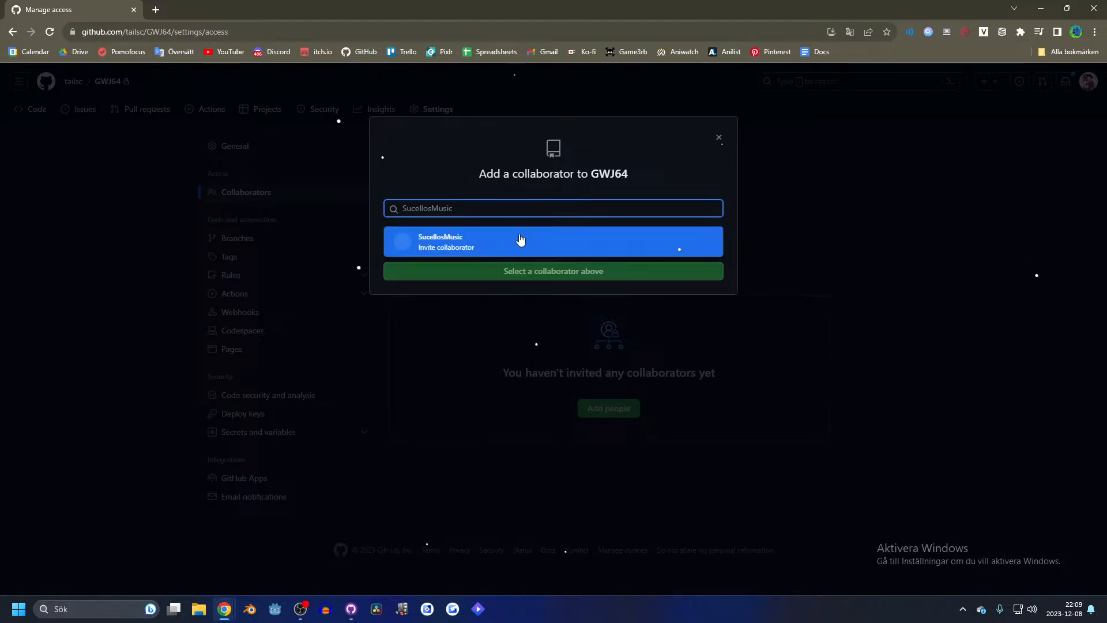
left_click(505, 248)
left_click(522, 260)
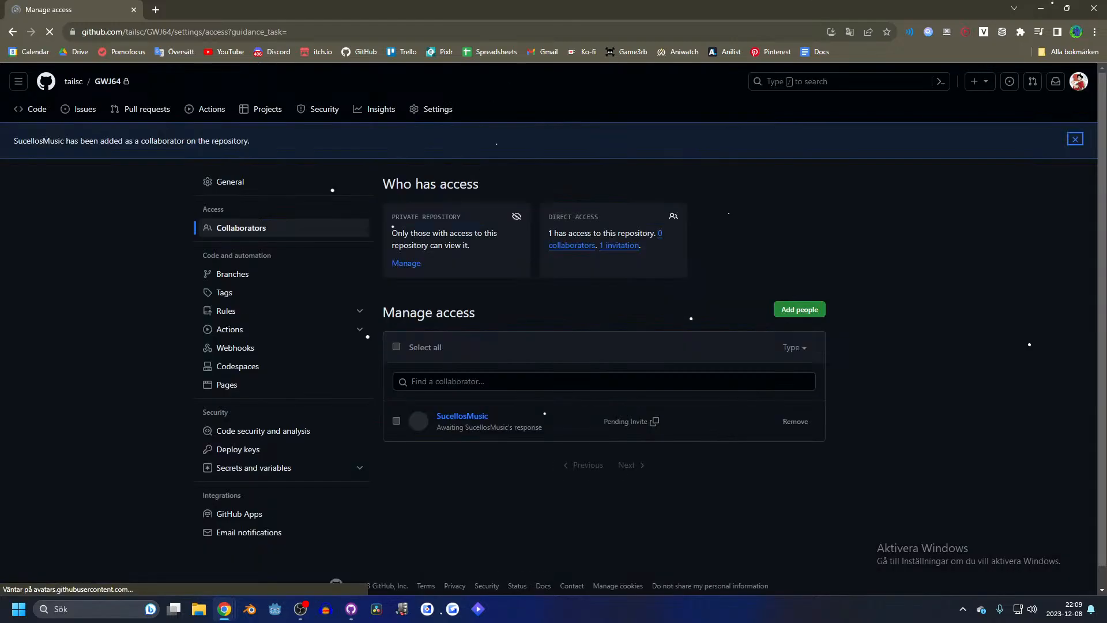
- Invite a second collaborator to the GWJ64 repository by their GitHub username
left_click(810, 310)
type("crabbite")
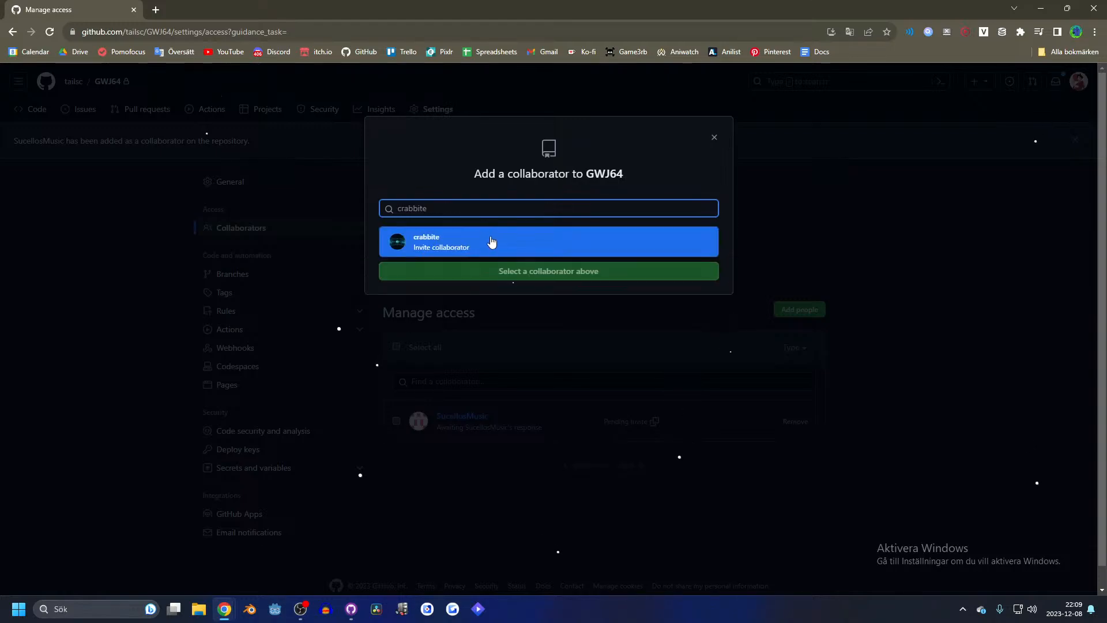
left_click(492, 241)
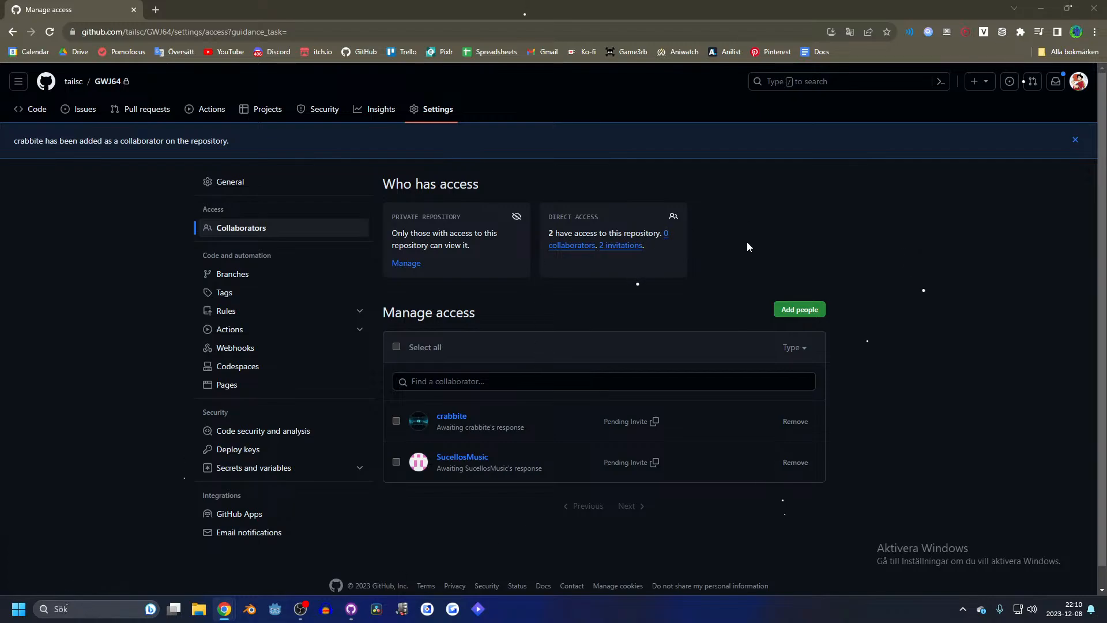
- Switch to the Godot Project Manager and start a new project
left_click(275, 609)
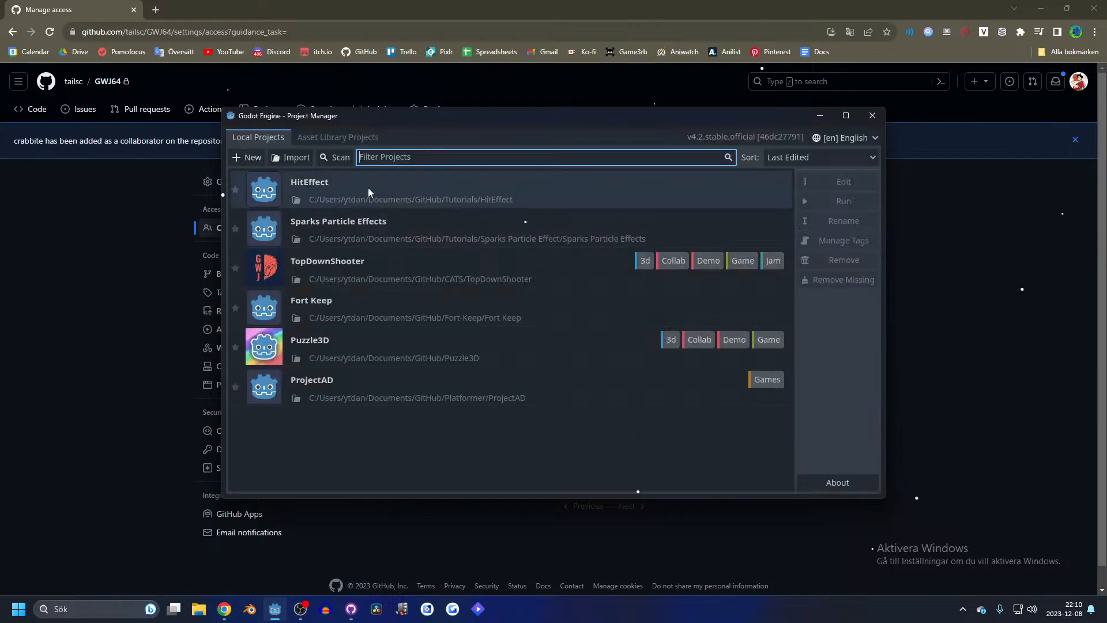
left_click(253, 158)
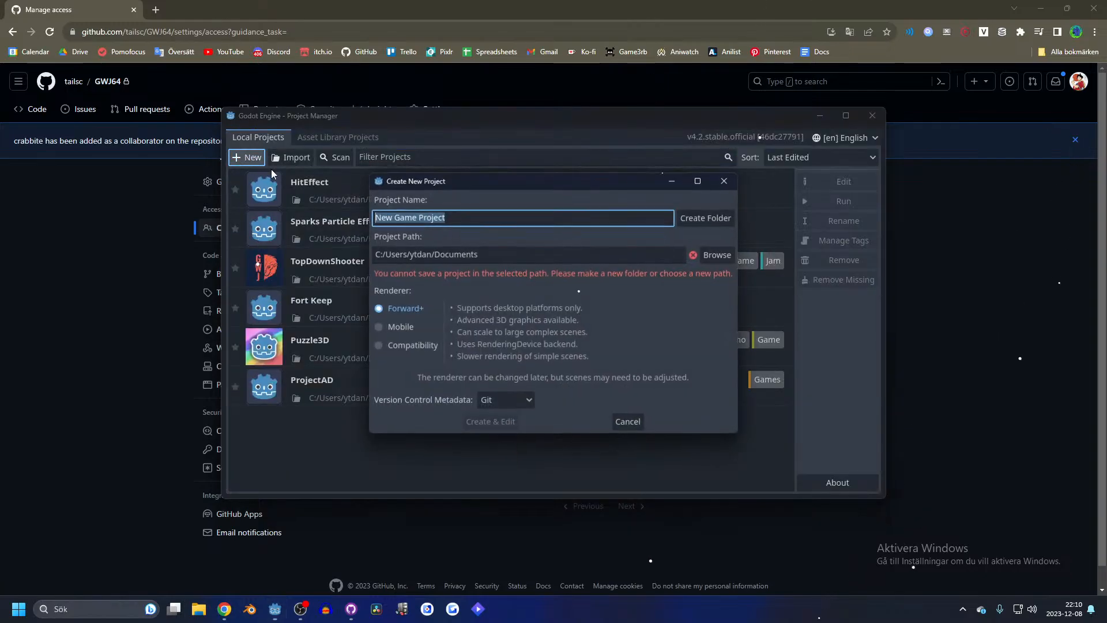
left_click(721, 252)
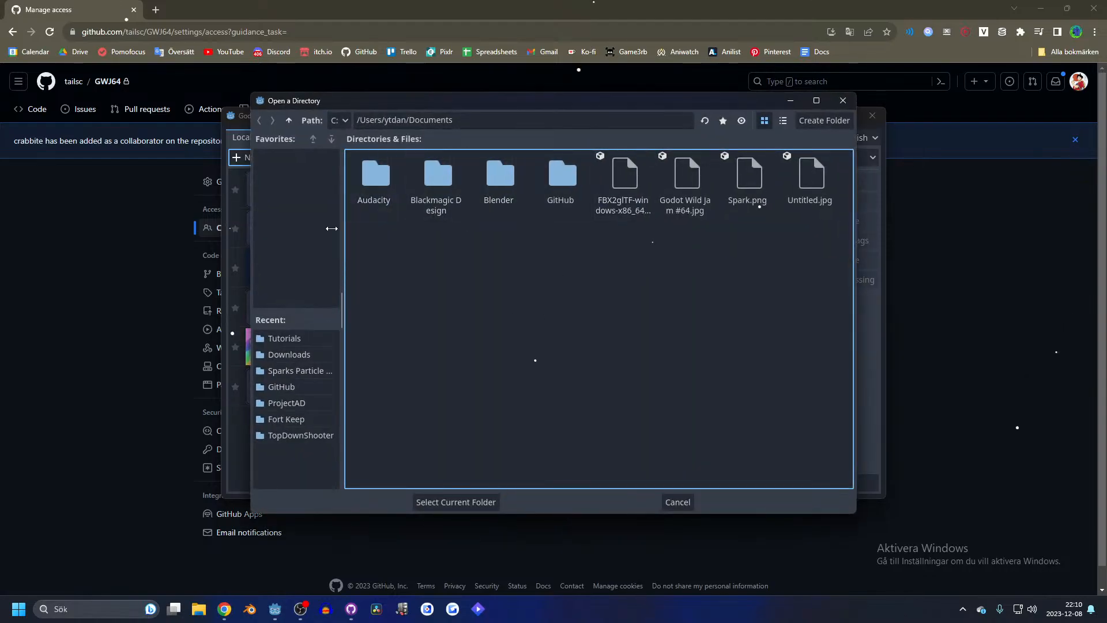
left_click(288, 120)
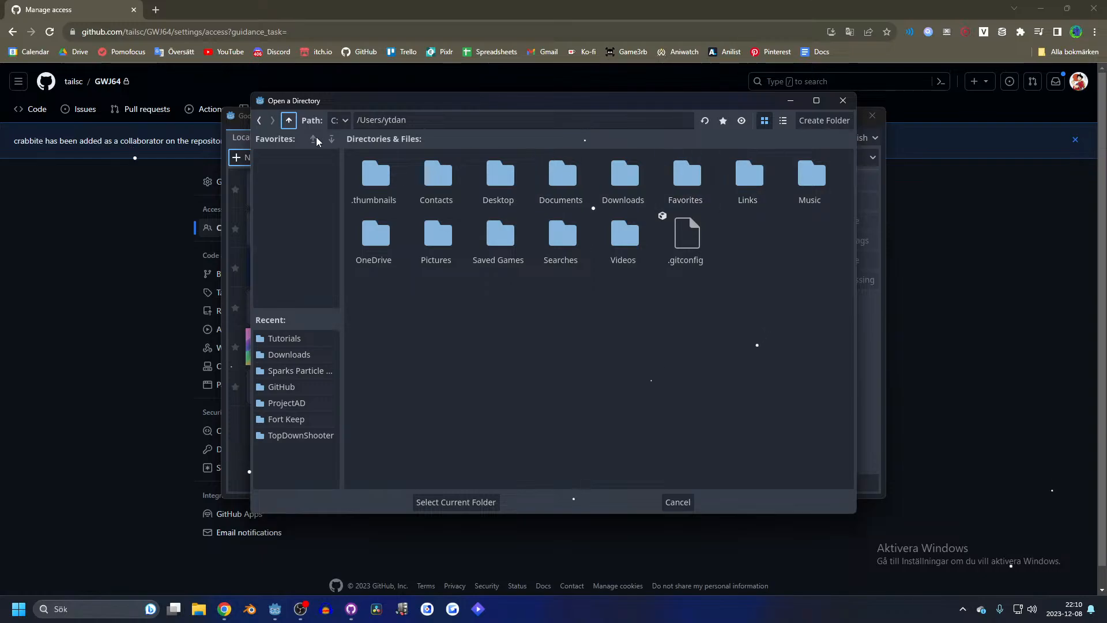
left_click(290, 121)
left_click(290, 120)
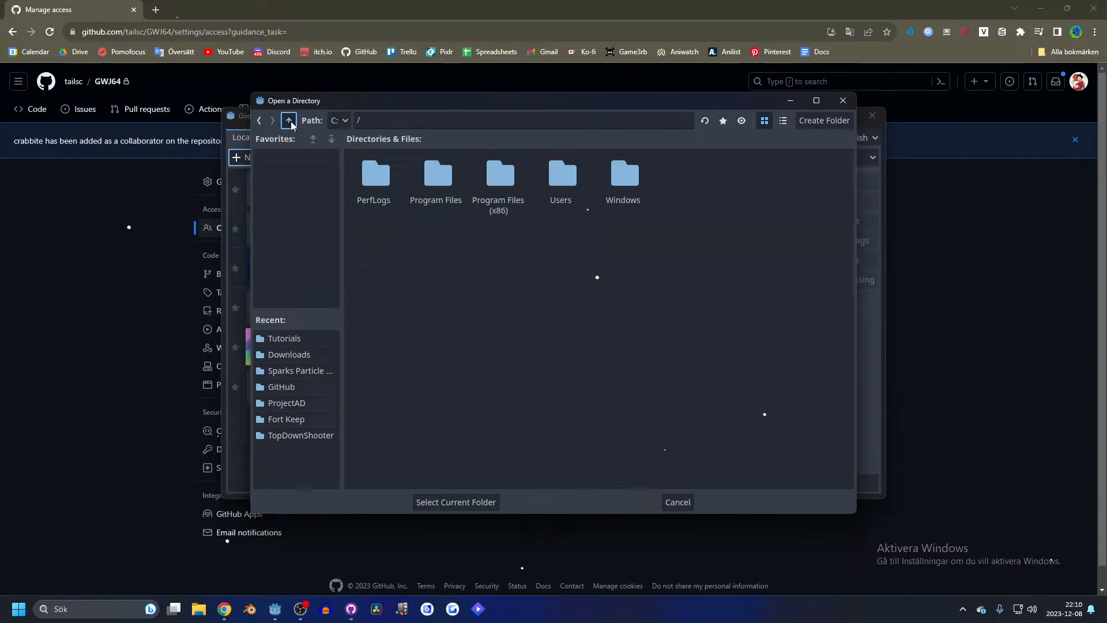
left_click(843, 100)
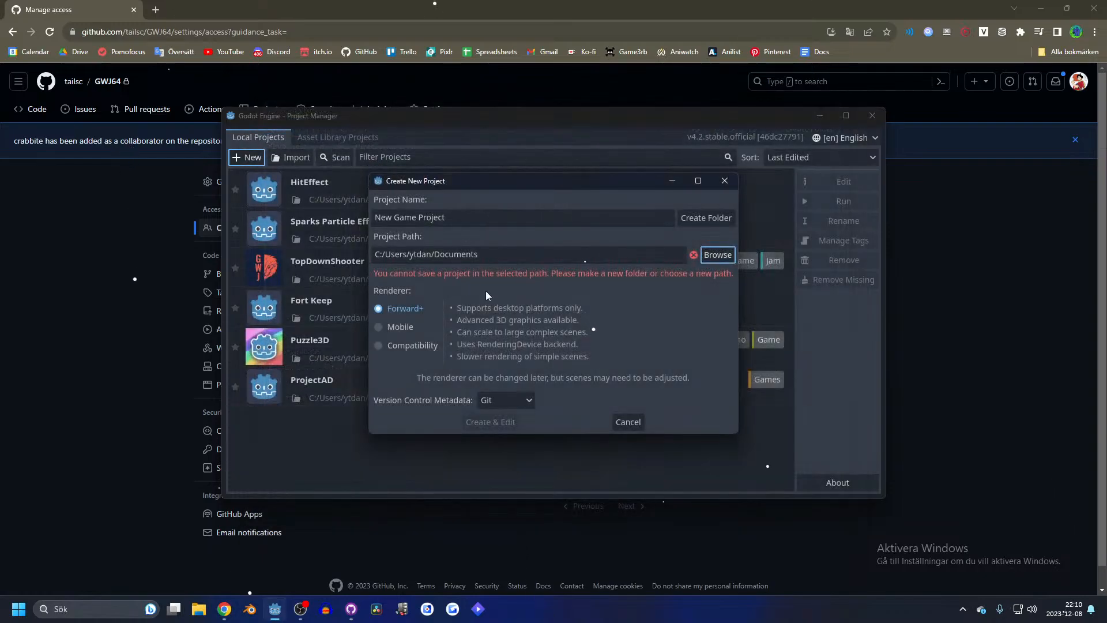
- Set the new project's path to the GWJ64 folder inside Documents/GitHub
left_click(717, 255)
left_click(565, 185)
double_click(565, 182)
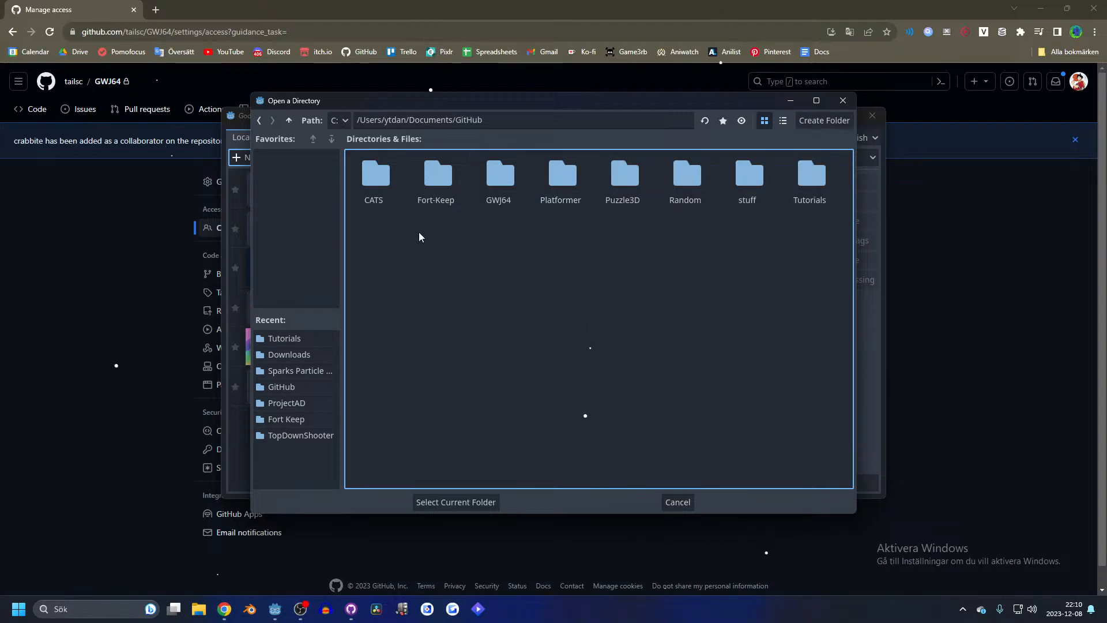
left_click(504, 182)
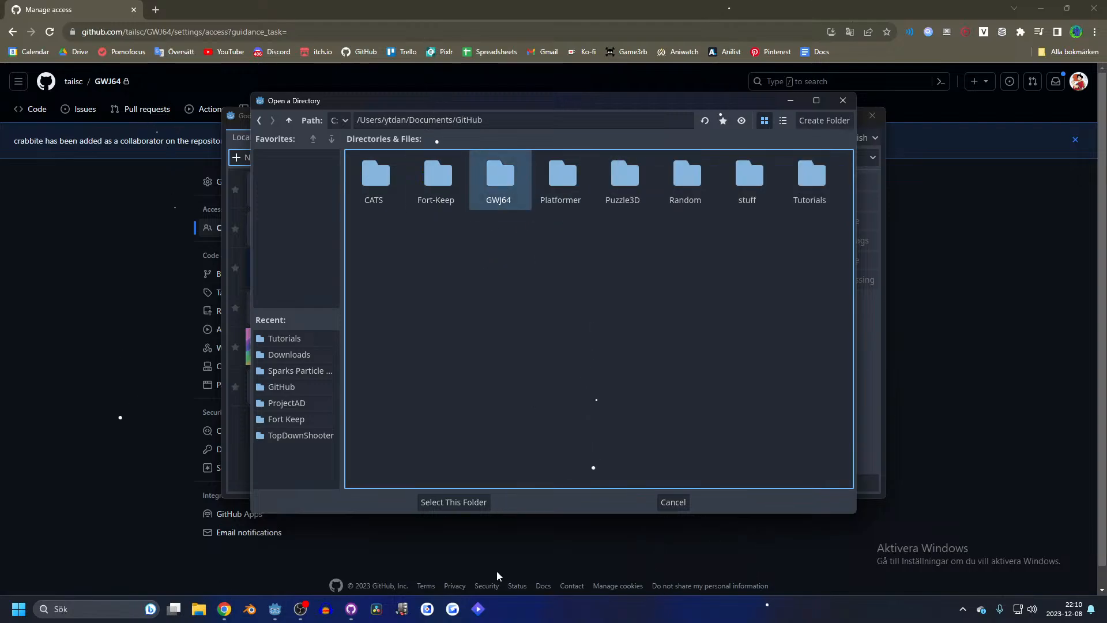
left_click(457, 502)
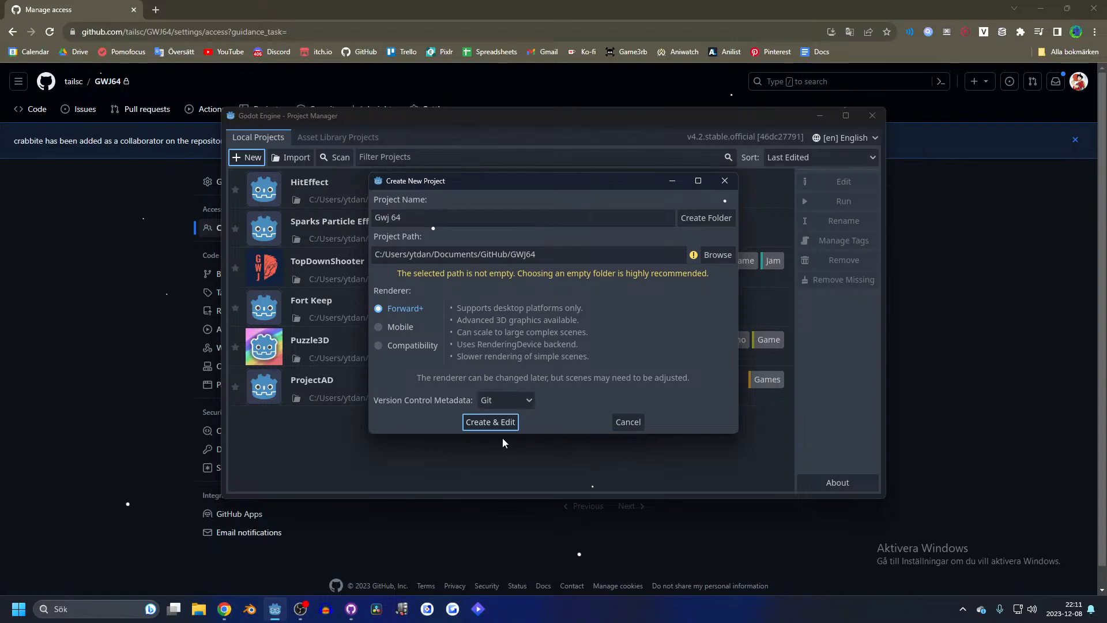
left_click(490, 422)
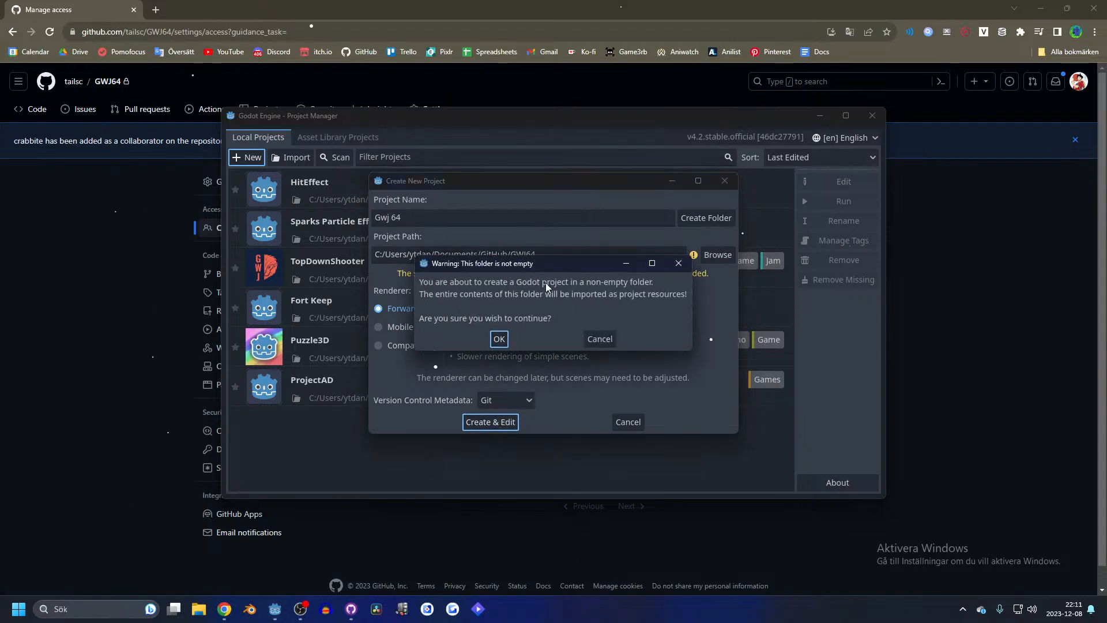
left_click(600, 338)
left_click(710, 258)
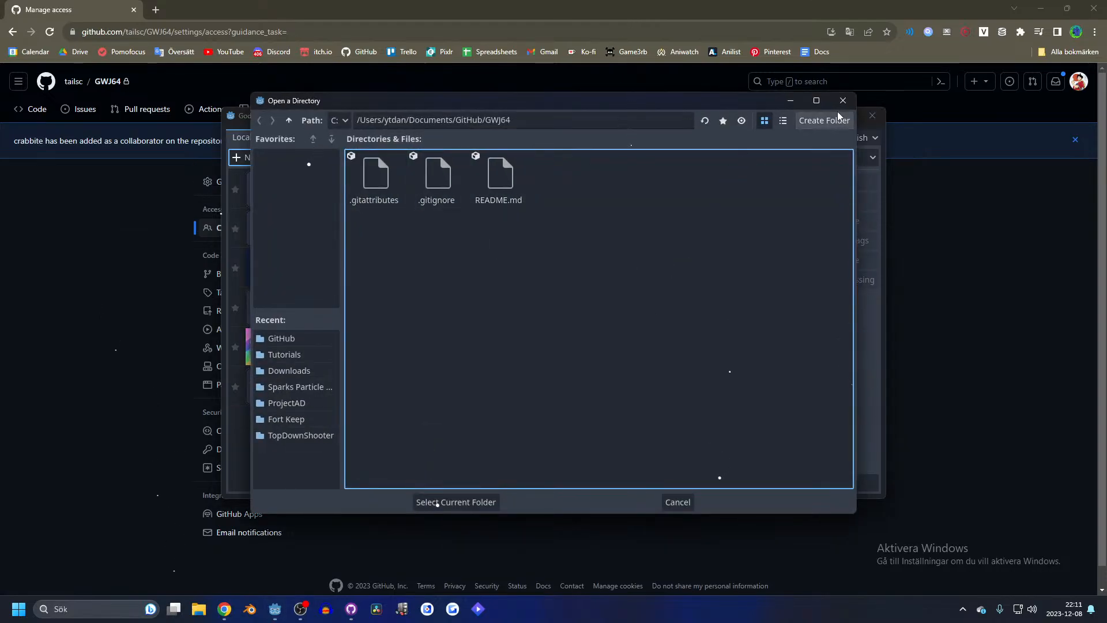
left_click(456, 502)
- Create the Gwj 64 project in the non-empty GWJ64 folder, using the Forward+ renderer and Git version control metadata
left_click(490, 422)
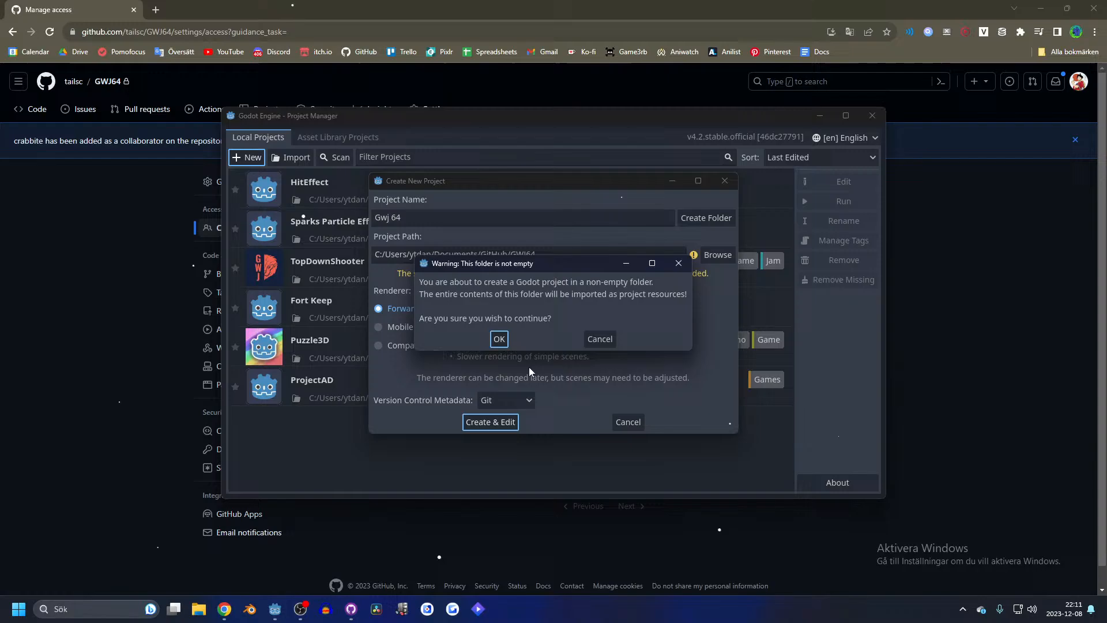
left_click(498, 339)
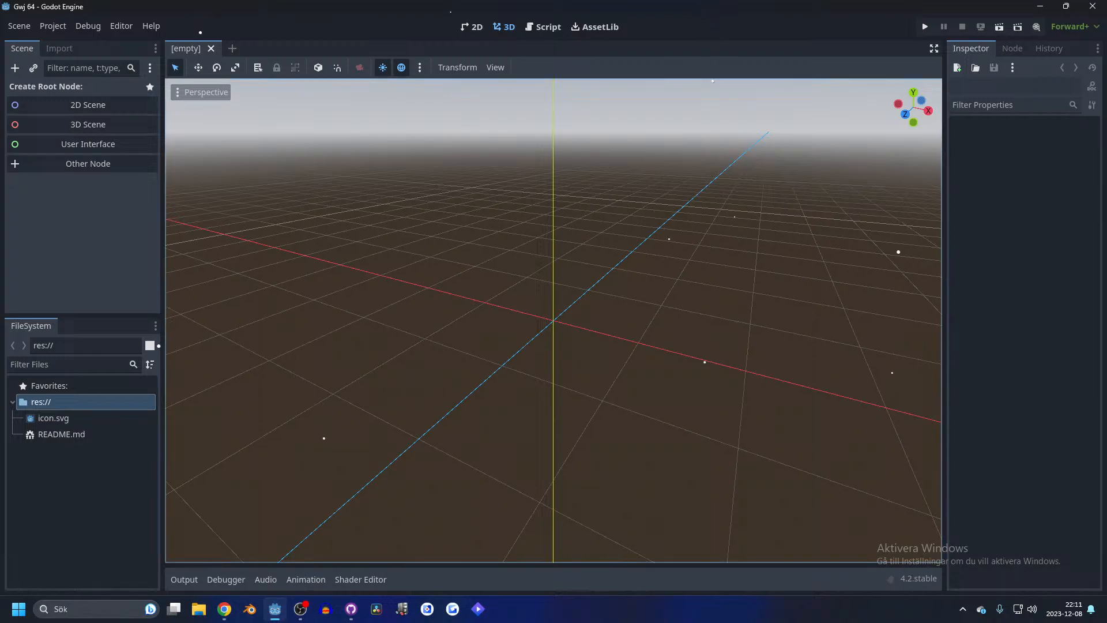
key("alt+Tab")
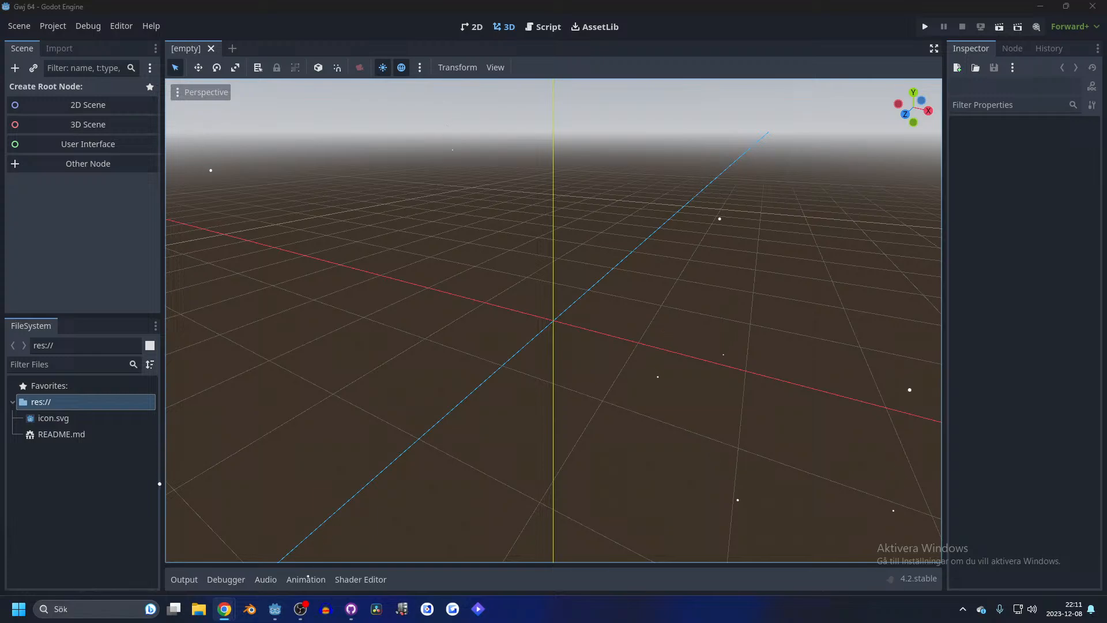
- Create a folder named Assets in the project's res:// root
right_click(81, 476)
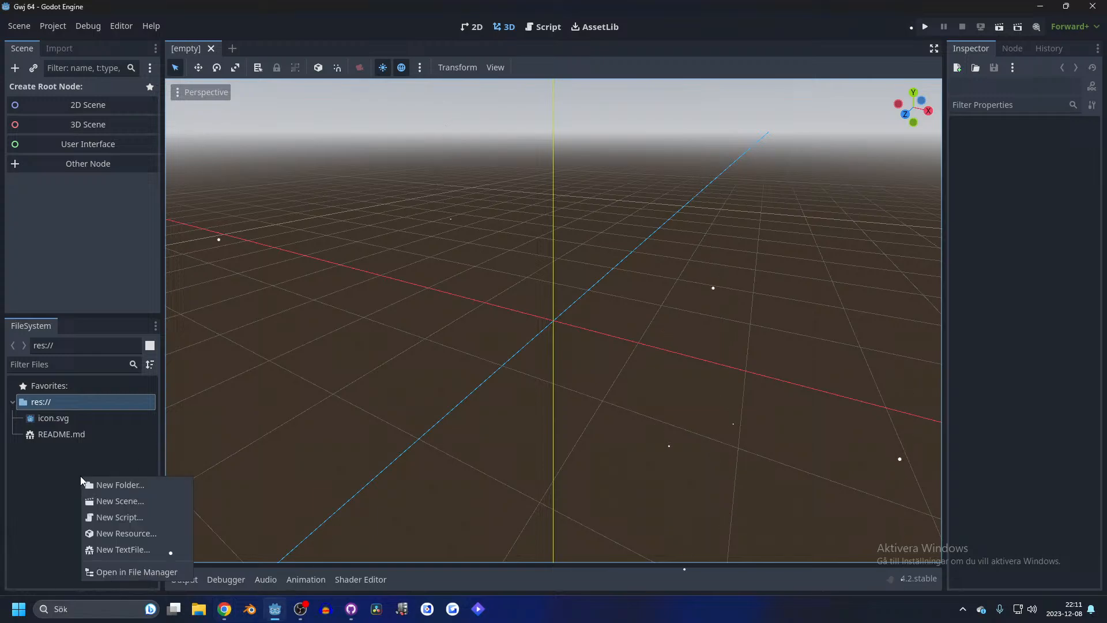
left_click(120, 490)
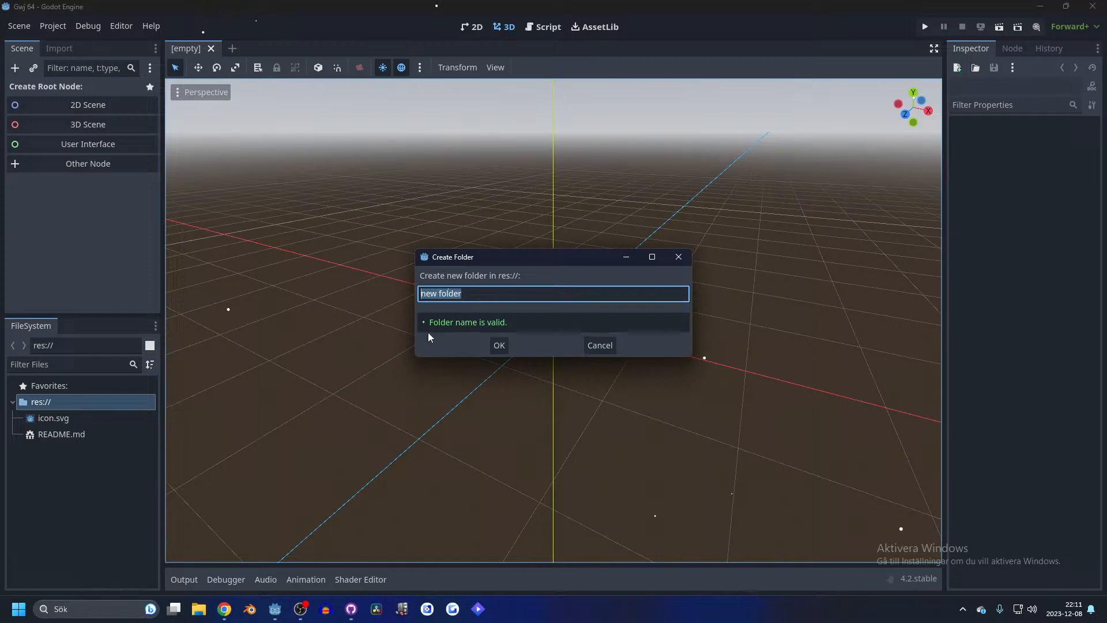
type("Assets")
key("Return")
- Create a folder named Scenes in the project's res:// root
right_click(65, 496)
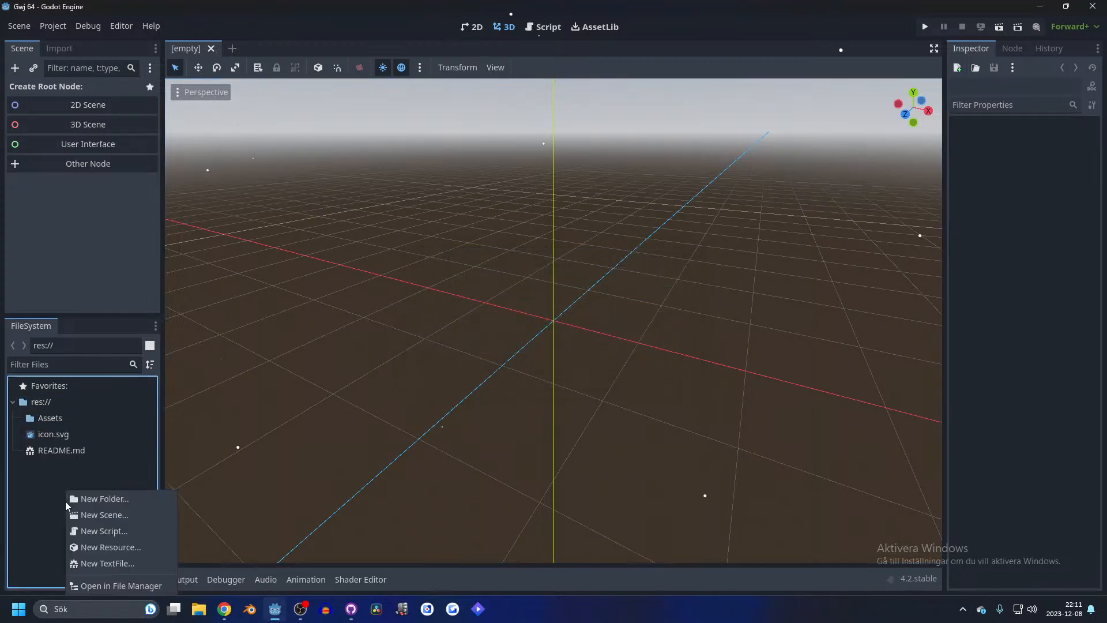
left_click(105, 497)
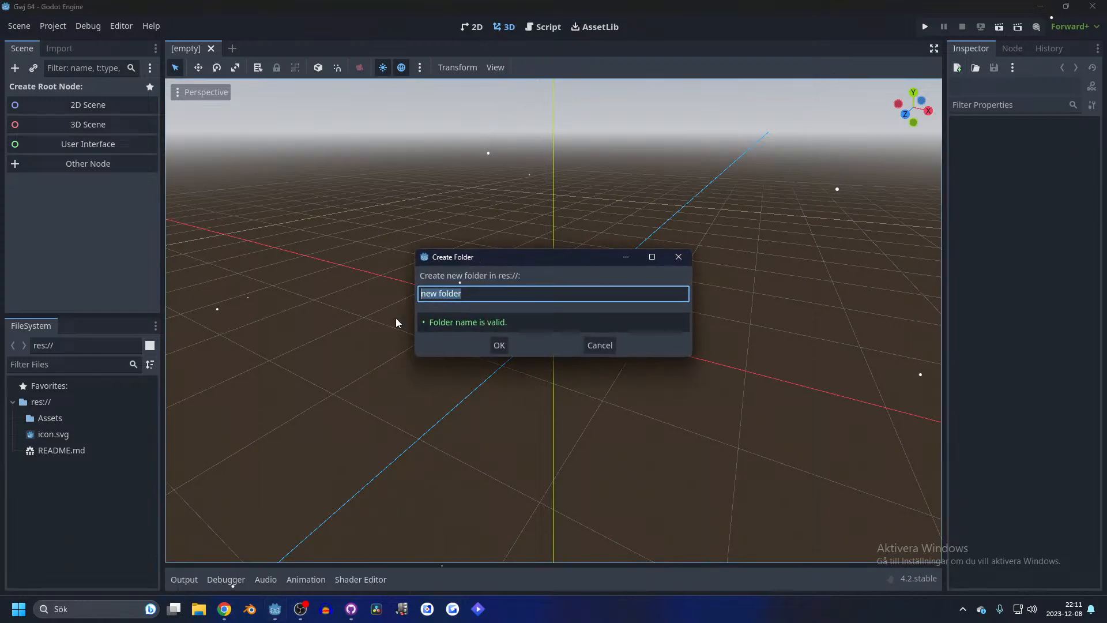
type("Scenes")
key("BackSpace")
key("BackSpace")
key("BackSpace")
key("BackSpace")
type("cenes")
key("Return")
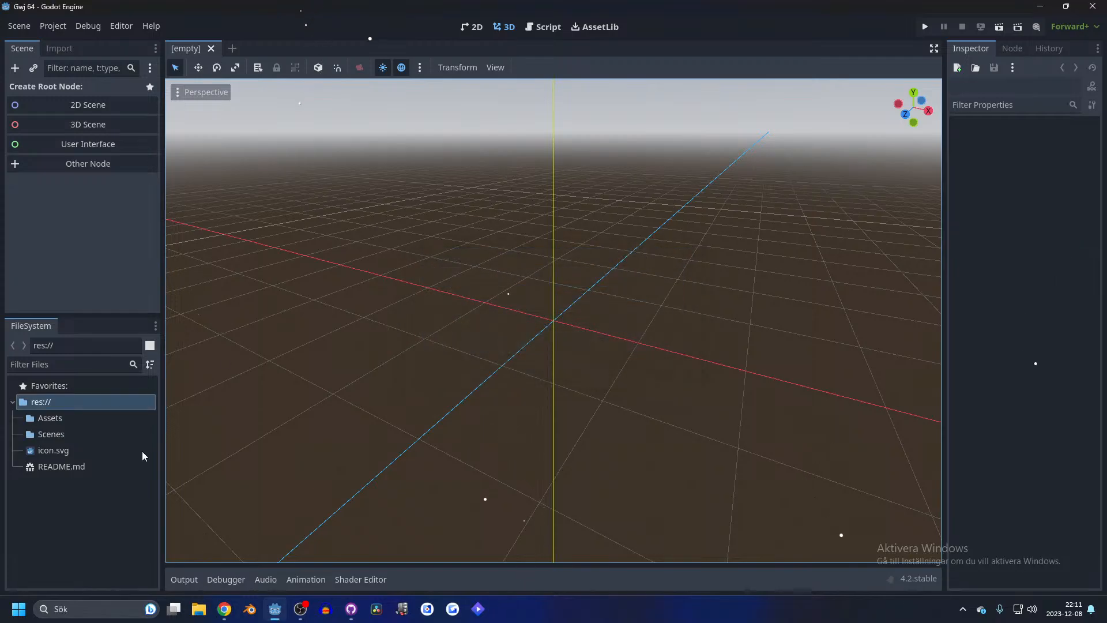
- Create a folder named Scripts in the project's res:// root
right_click(84, 490)
left_click(128, 504)
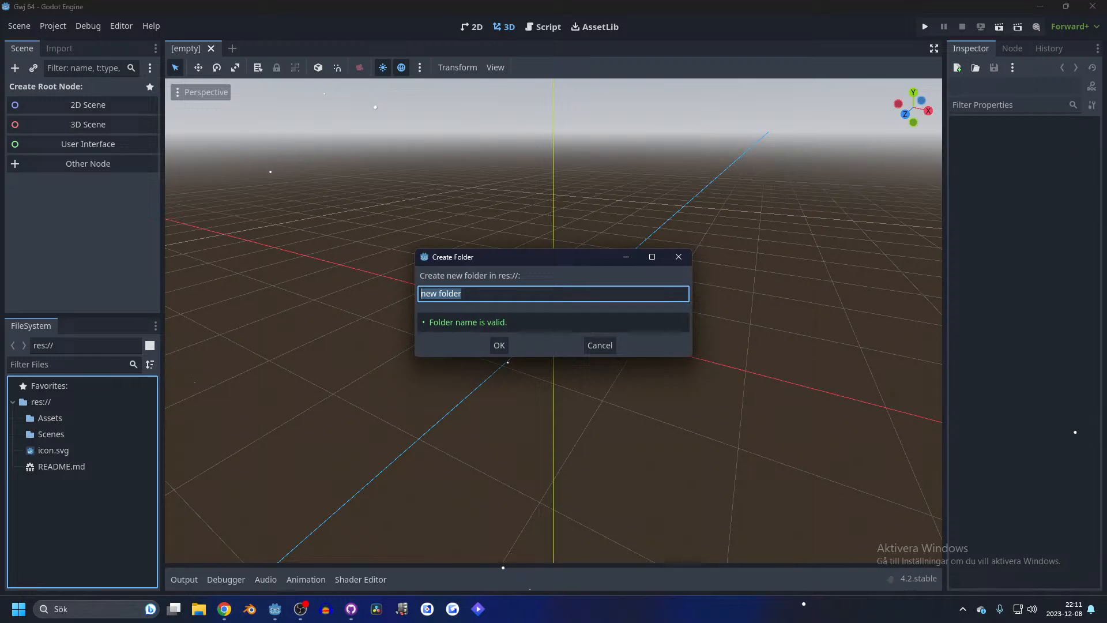
type("Scripts")
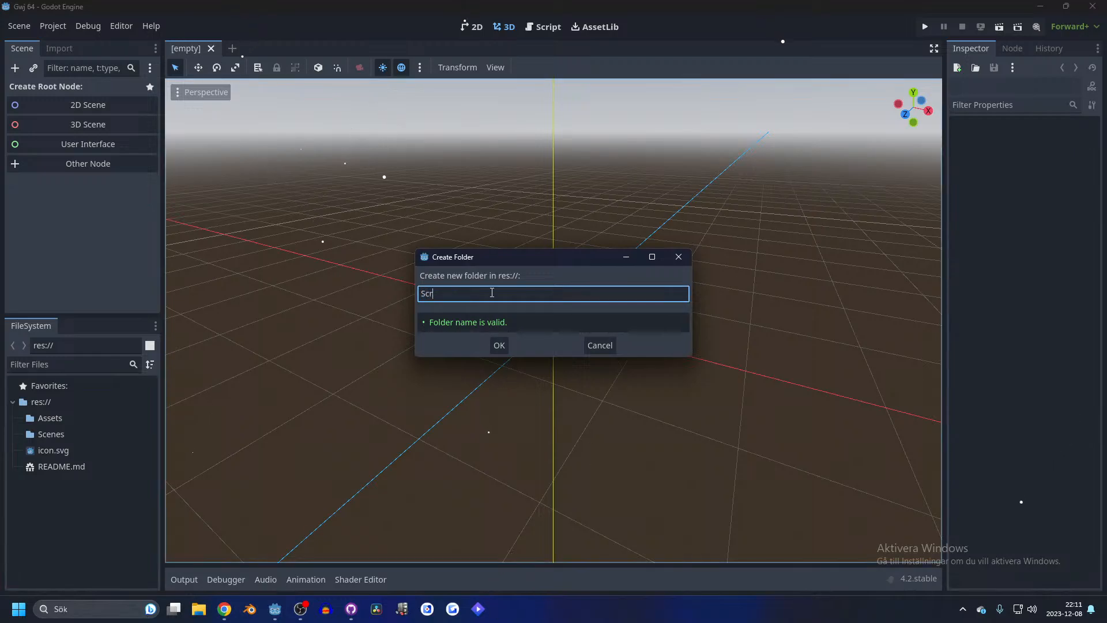
key("Return")
- Create a folder named Builds in the project's res:// root
right_click(110, 562)
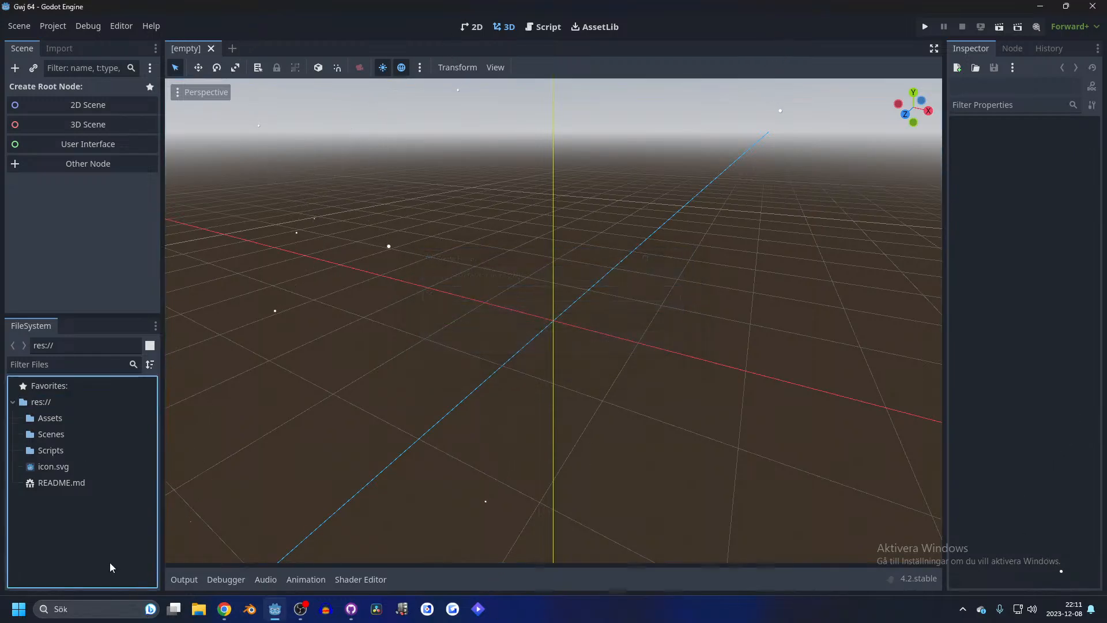
left_click(132, 499)
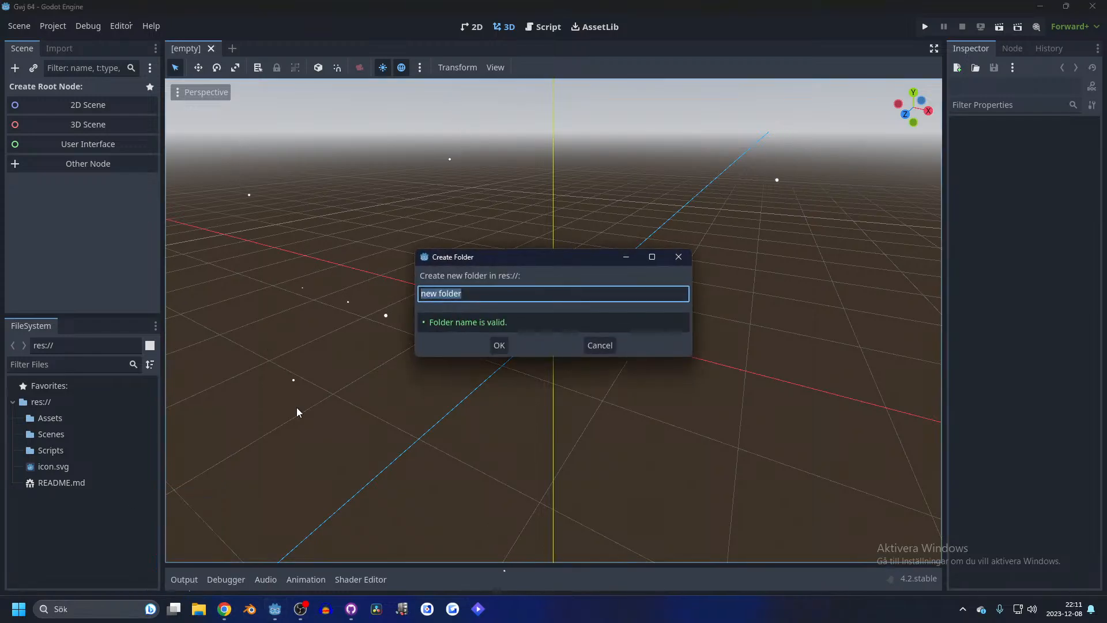
type("Builds")
key("Return")
- Create a folder named Docs in the project's res:// root
right_click(99, 550)
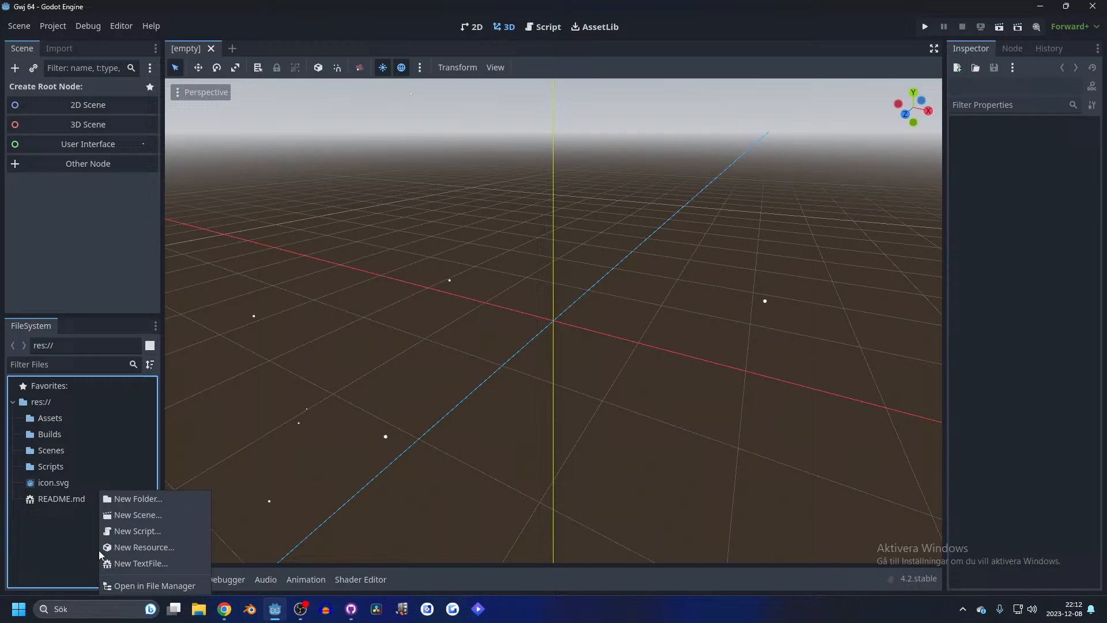
left_click(130, 499)
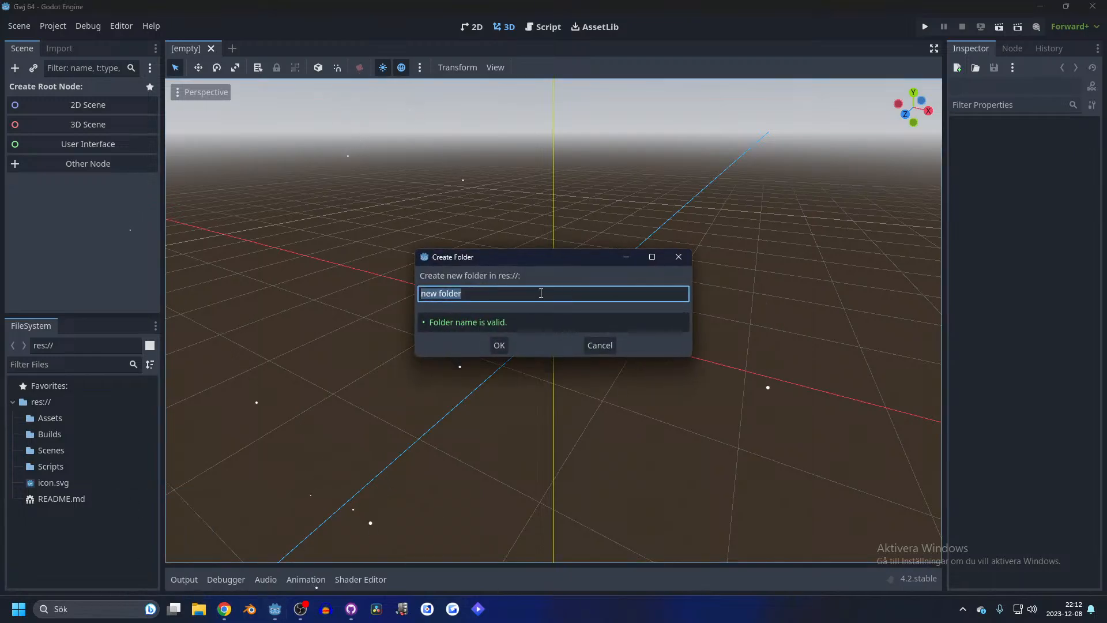
type("Docs")
key("Return")
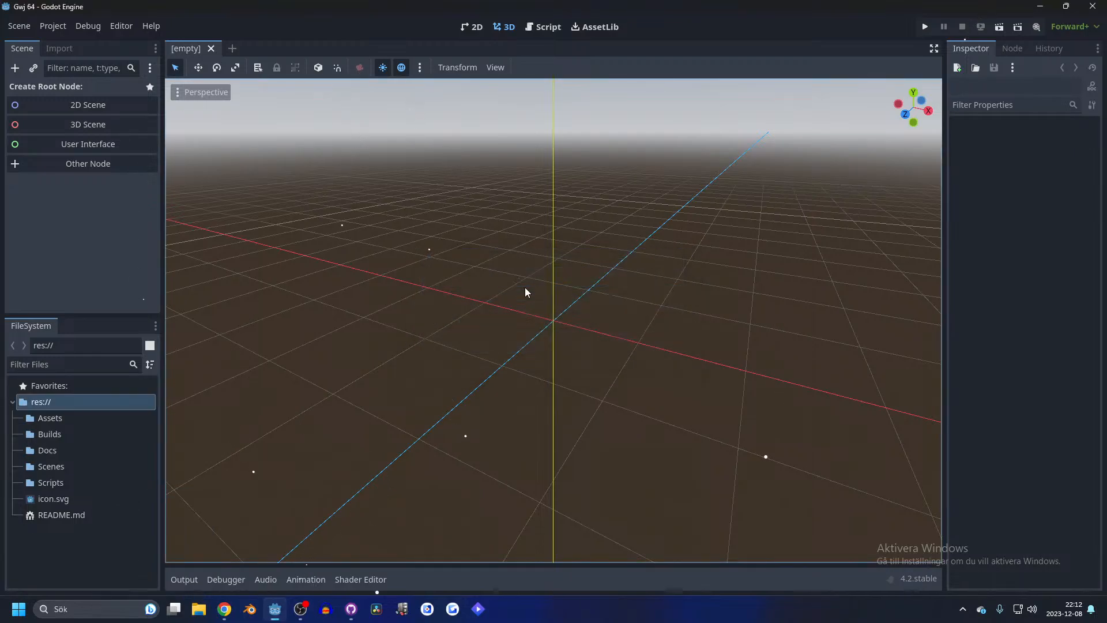
- Create a subfolder named Audio inside the Assets folder
right_click(88, 558)
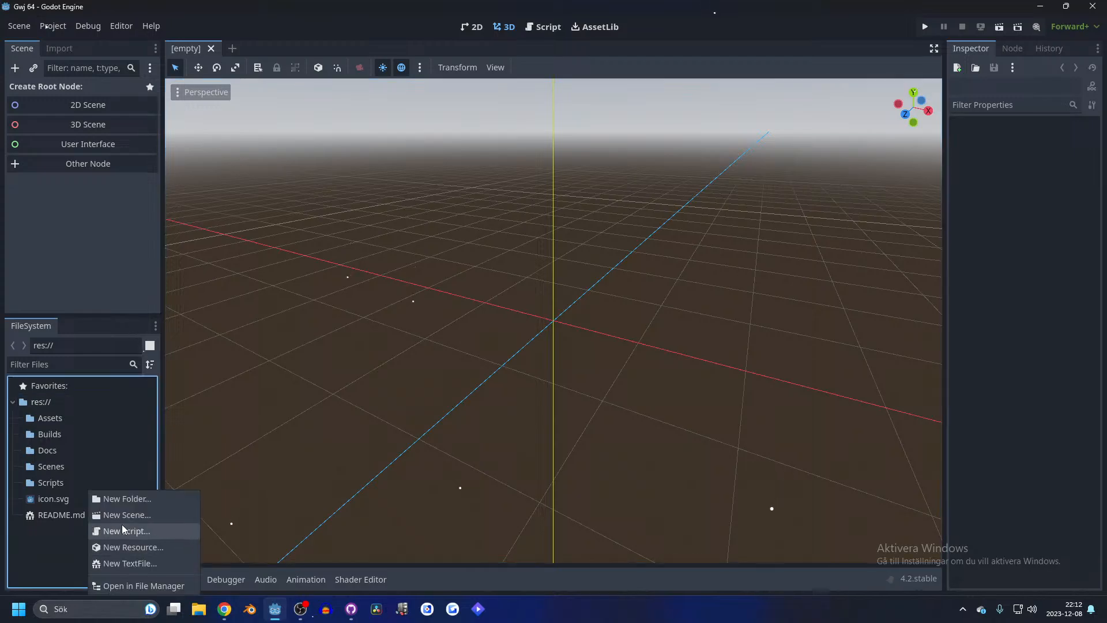
left_click(53, 420)
left_click(52, 421)
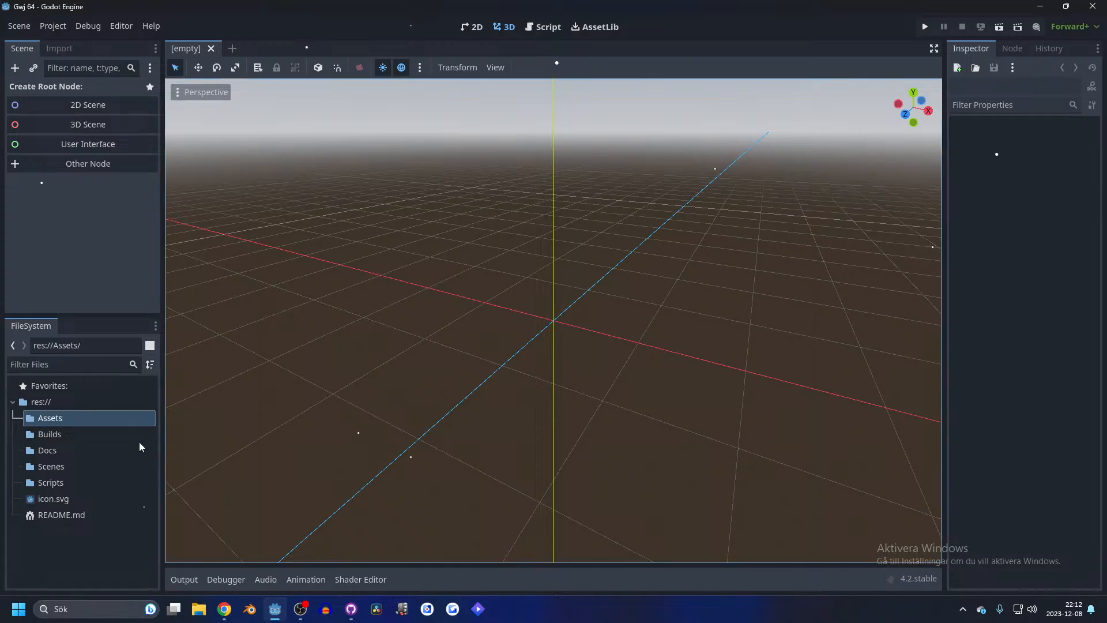
right_click(75, 419)
mouse_move(116, 383)
left_click(265, 389)
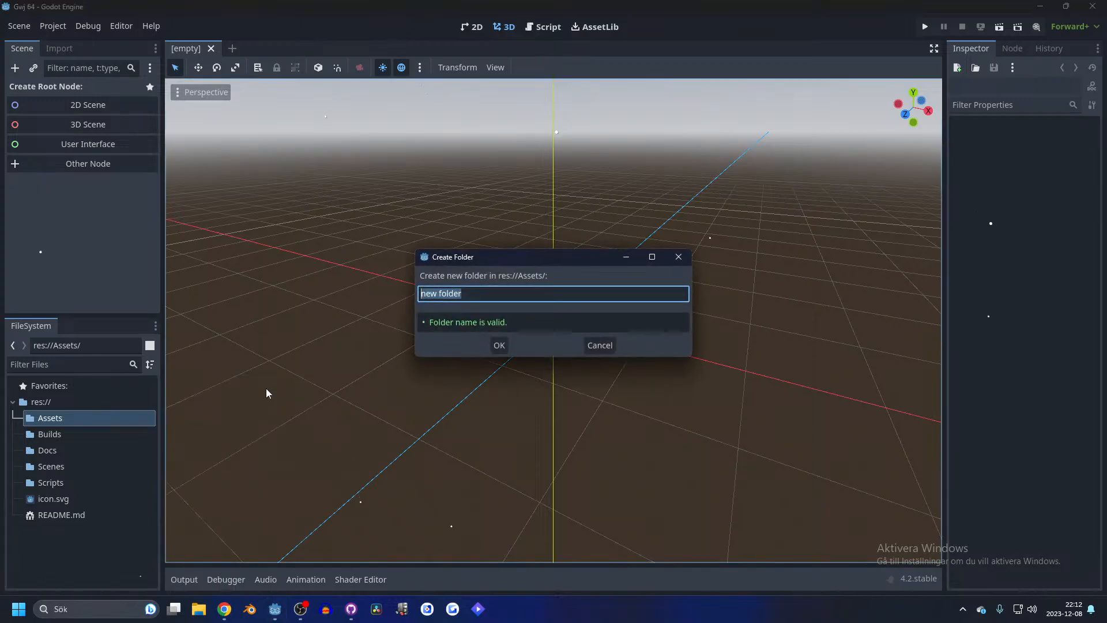
type("Audio")
key("Return")
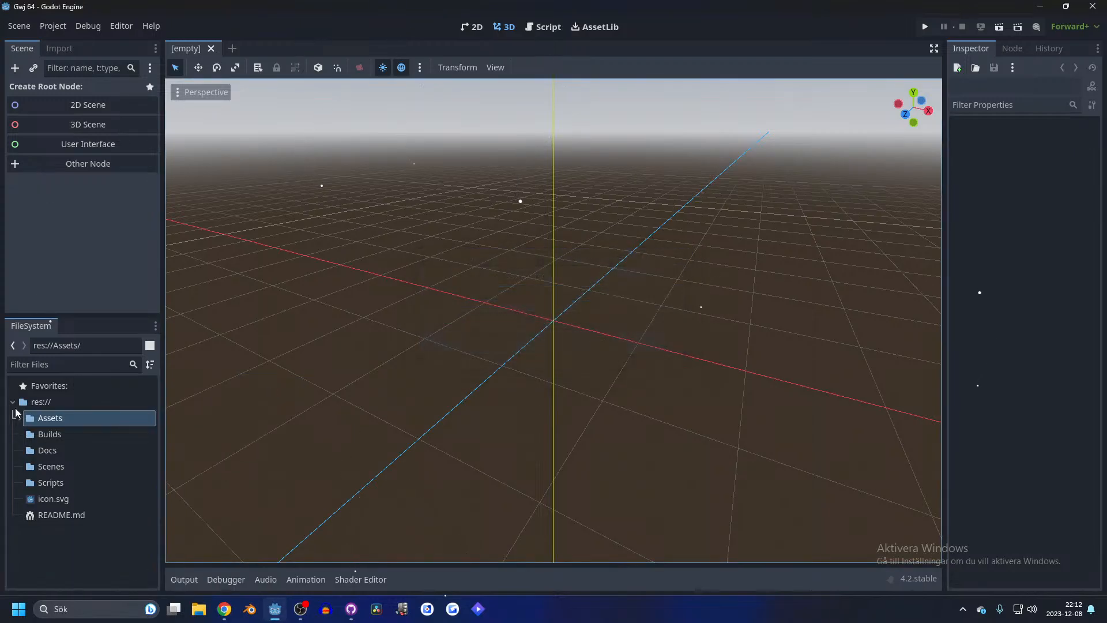
- Create a subfolder named Music inside the Assets/Audio folder
right_click(59, 437)
mouse_move(119, 382)
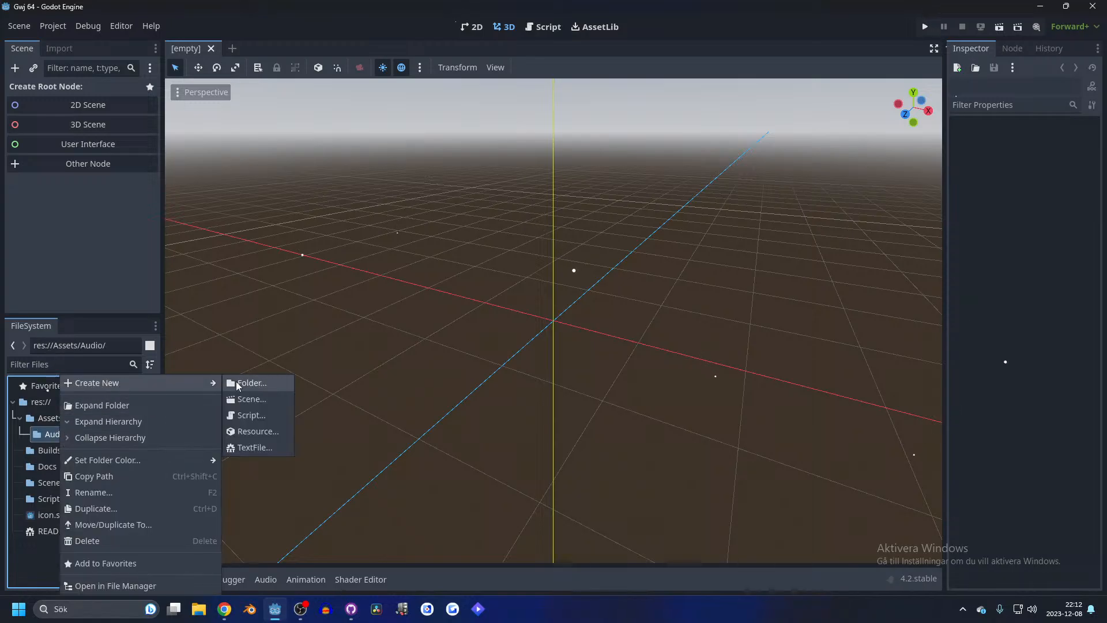
left_click(237, 382)
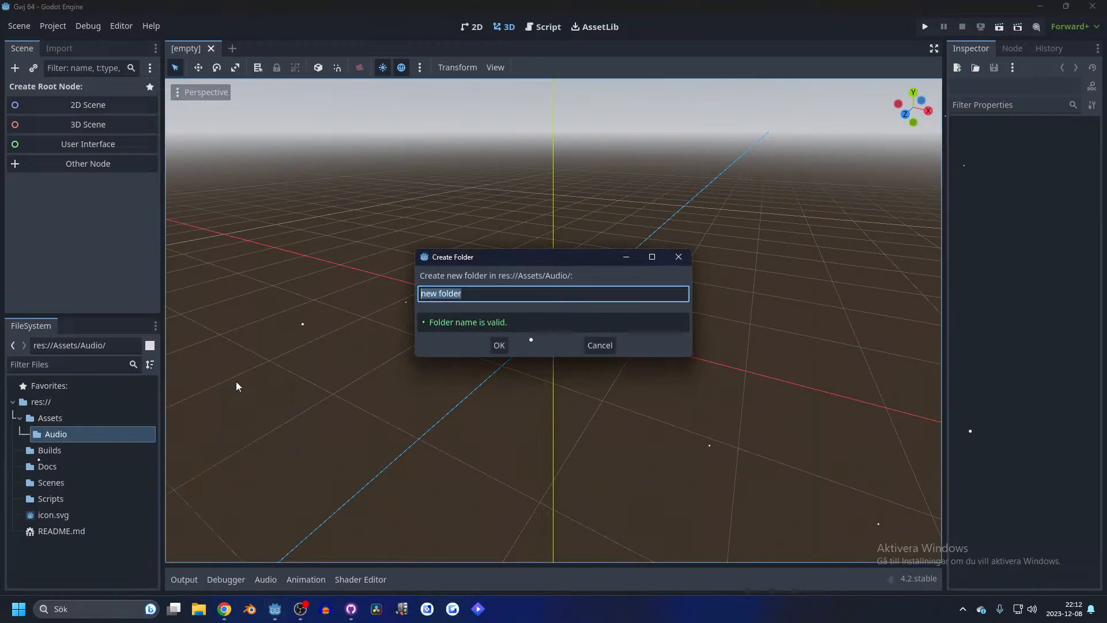
type("Music")
key("Return")
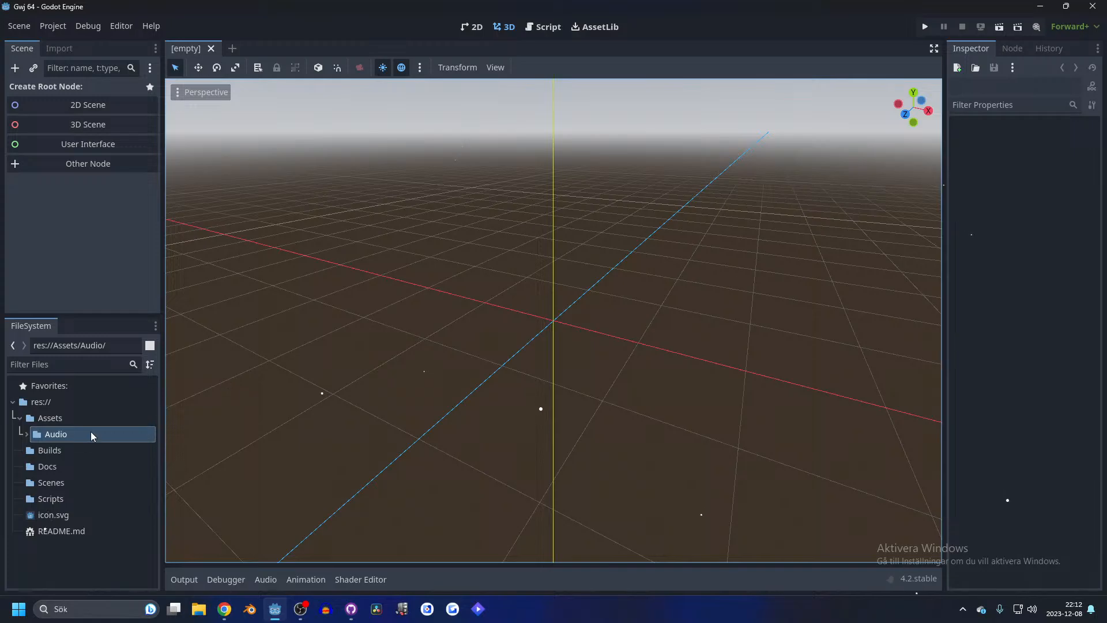
- Create a second subfolder named SF inside the Assets/Audio folder
right_click(91, 433)
mouse_move(142, 382)
left_click(241, 383)
type("S")
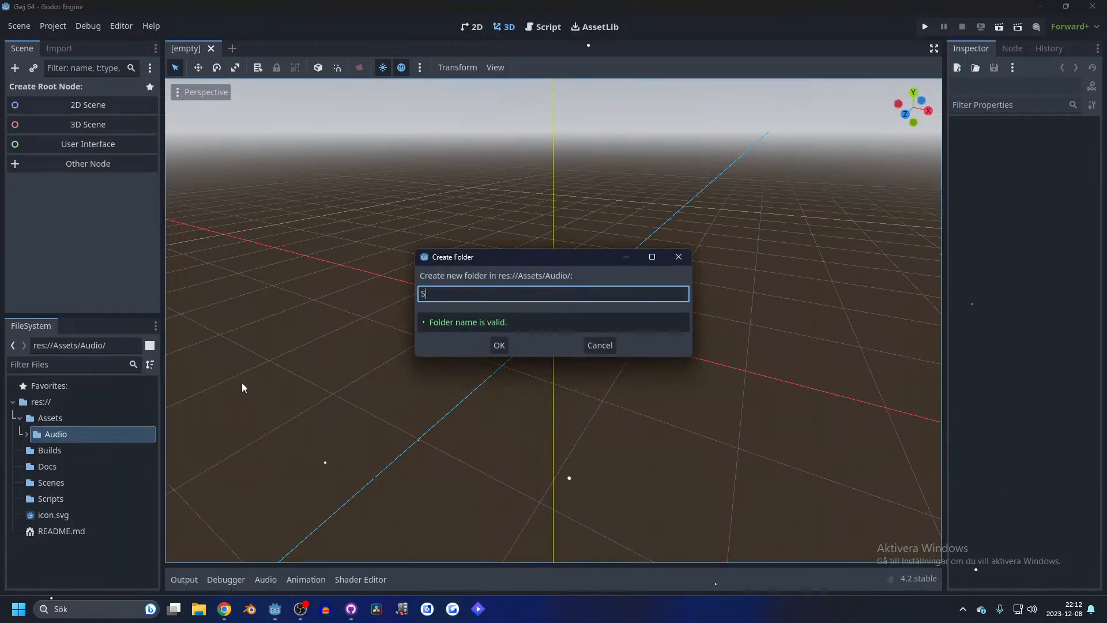
type("F")
key("Return")
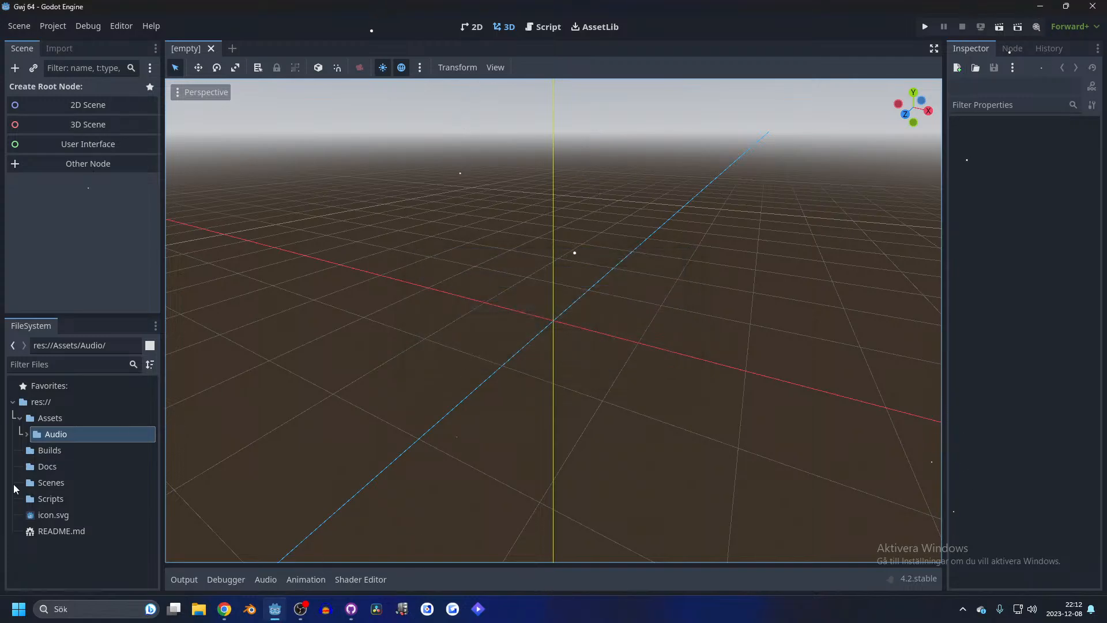
- Create a subfolder named HTML5 inside the Builds folder
left_click(57, 451)
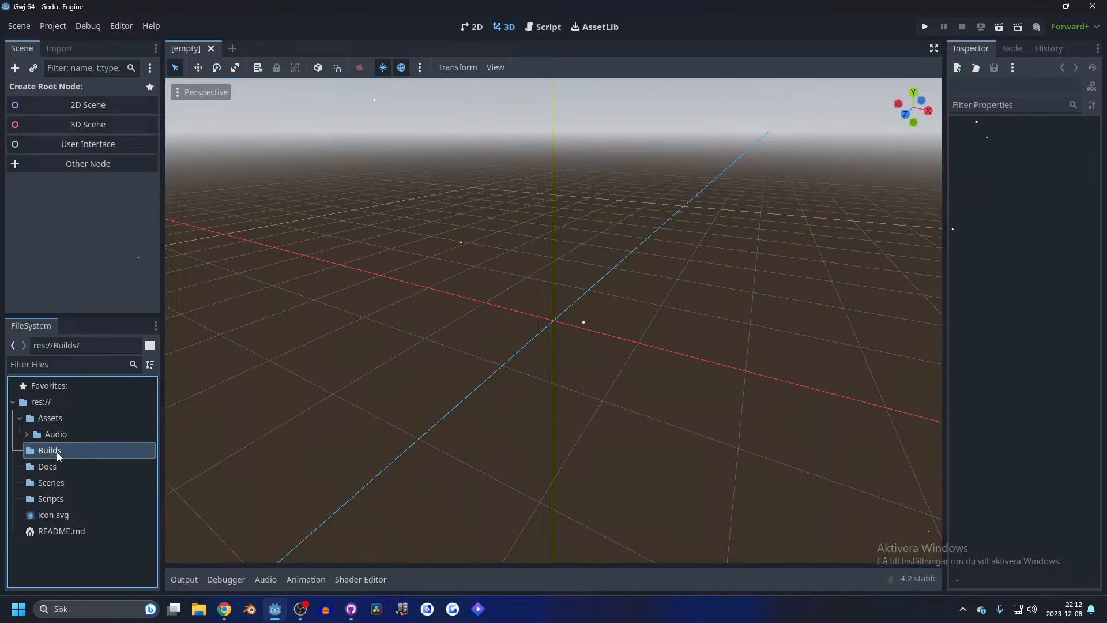
right_click(57, 451)
mouse_move(120, 382)
left_click(246, 382)
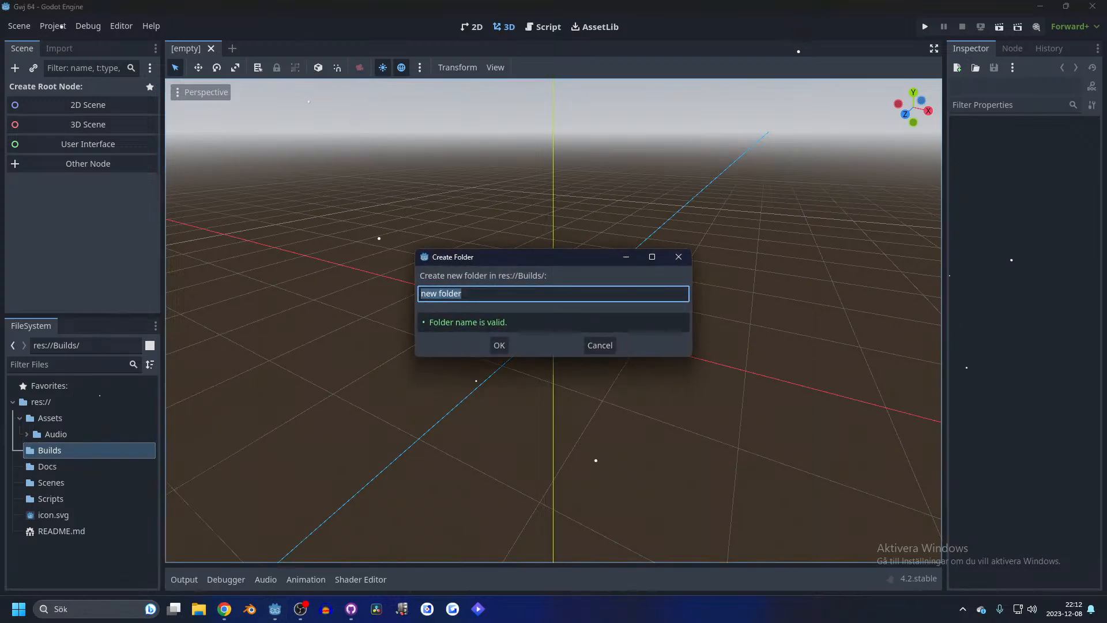
double_click(482, 298)
key("BackSpace")
key("BackSpace")
key("BackSpace")
key("BackSpace")
key("BackSpace")
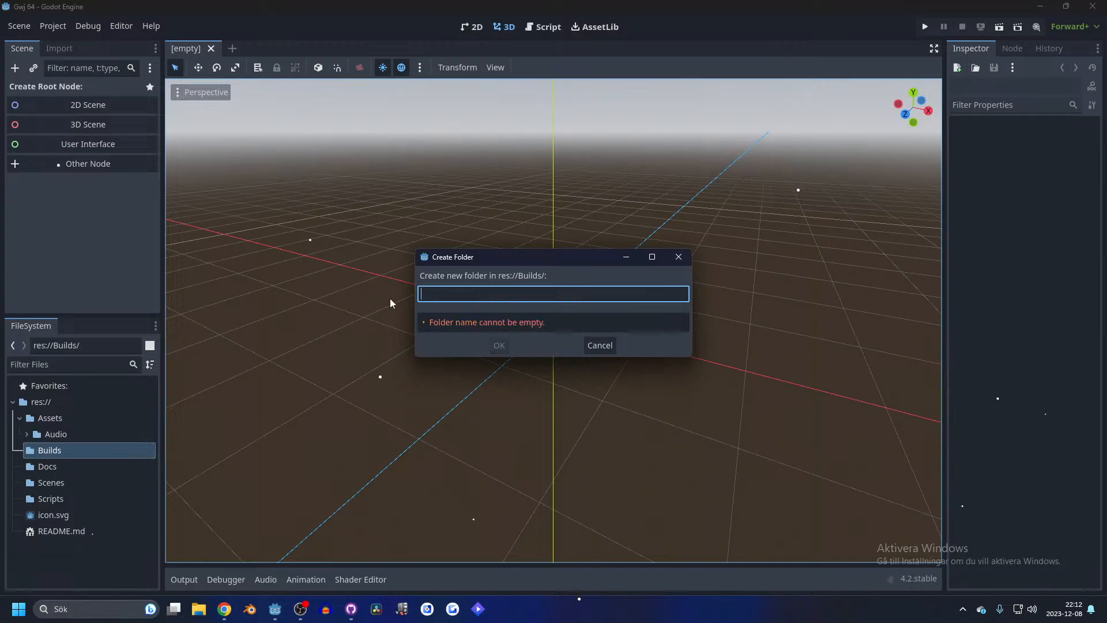
type("HTML")
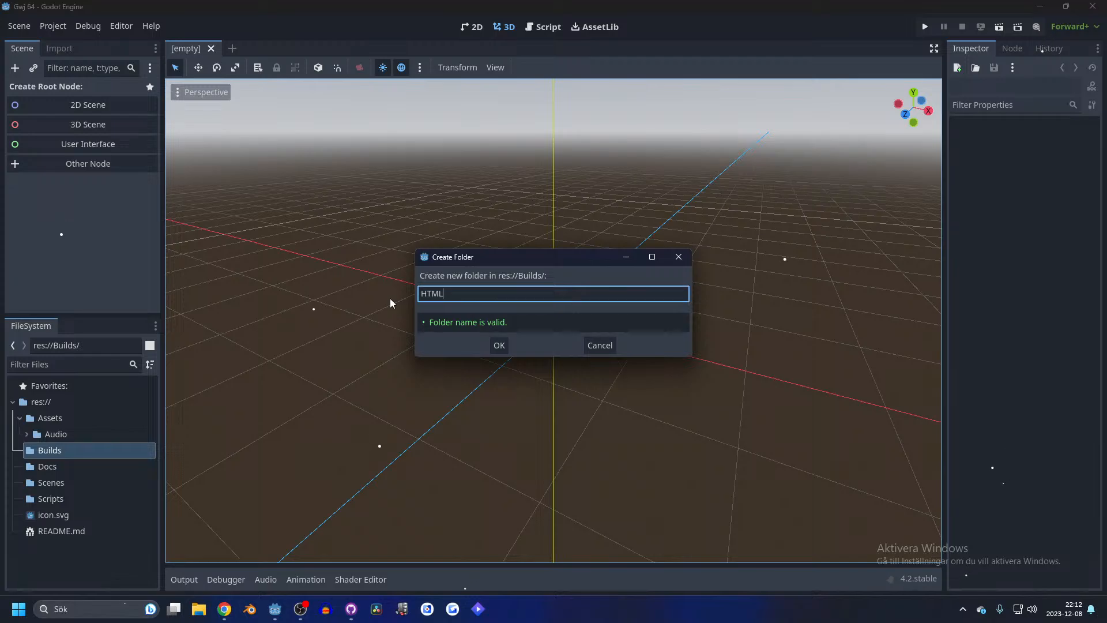
type("5")
left_click(505, 344)
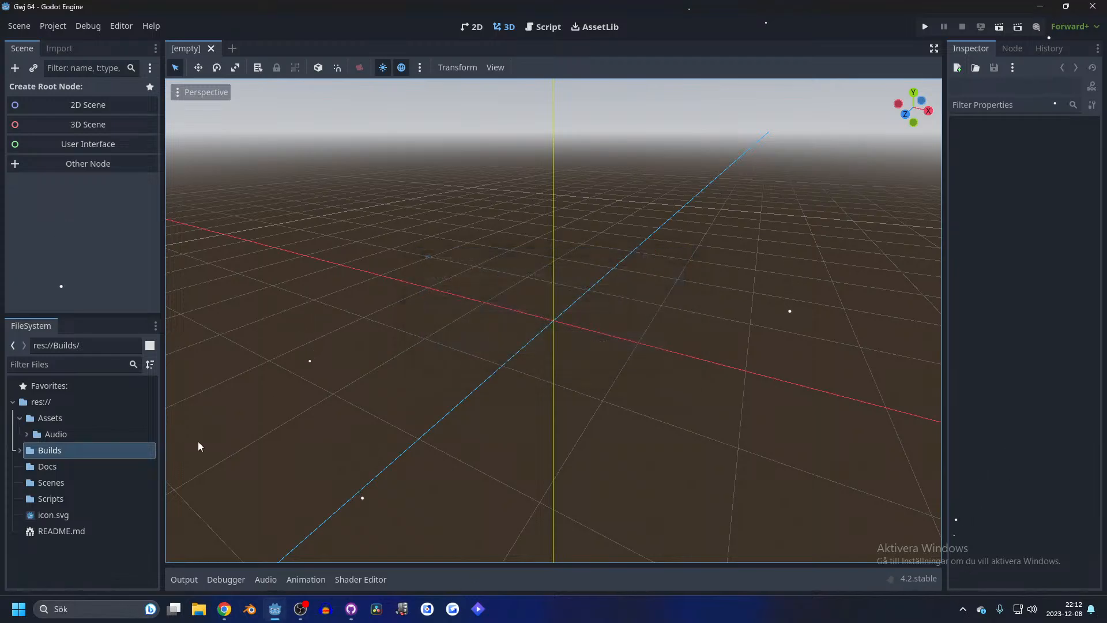
- Create a subfolder named Windows inside the Builds folder
right_click(63, 450)
mouse_move(91, 386)
left_click(233, 383)
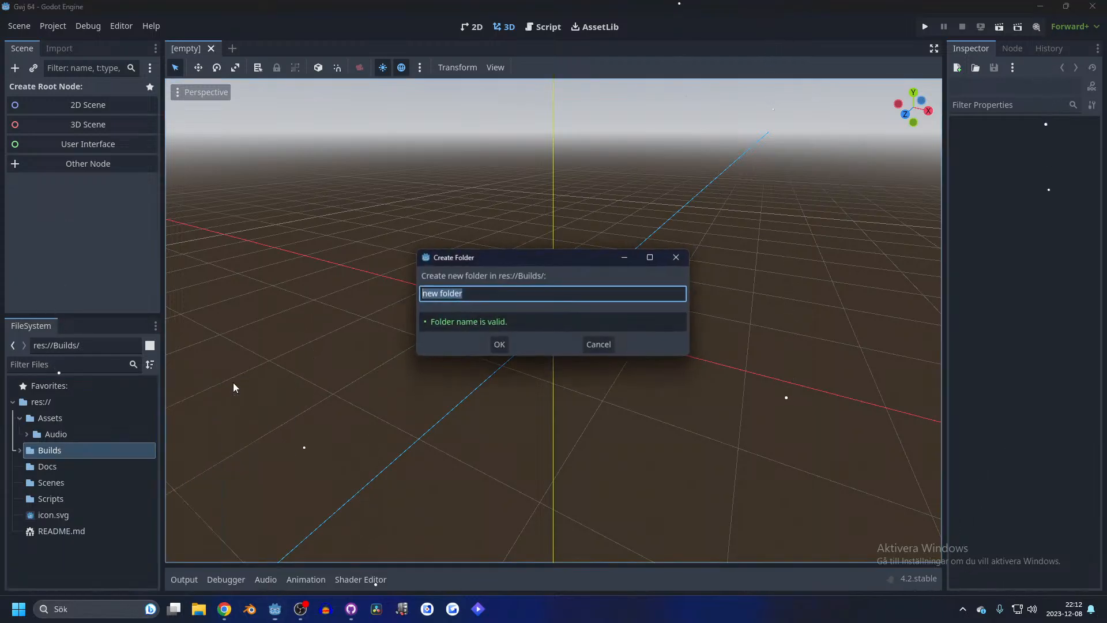
type("Windows")
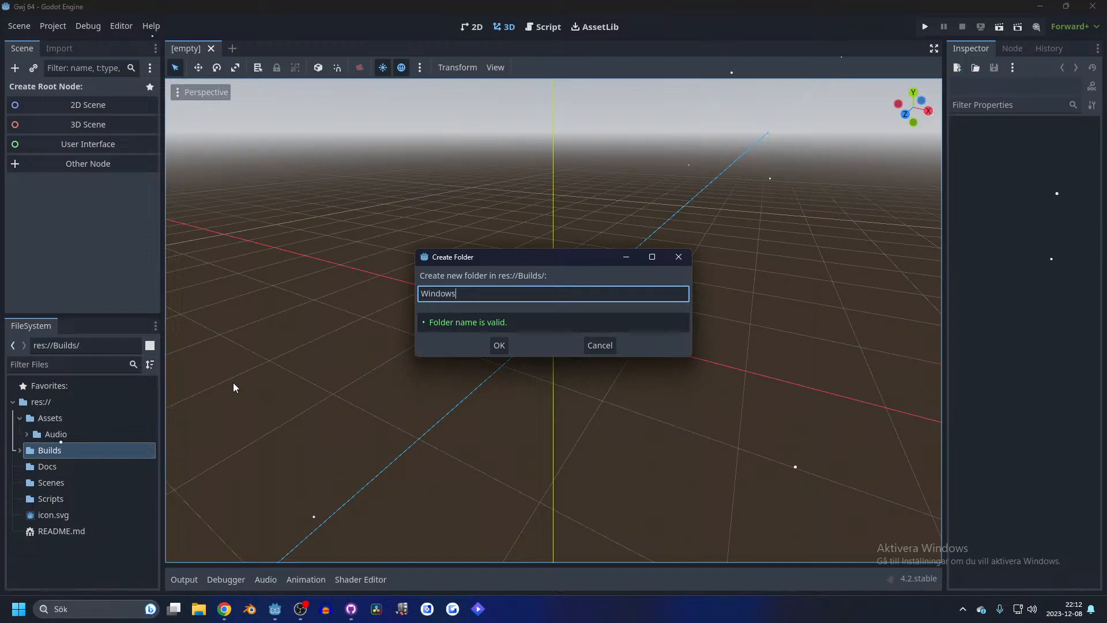
key("Return")
- Create a subfolder named Linux inside the Builds folder
right_click(49, 451)
mouse_move(99, 387)
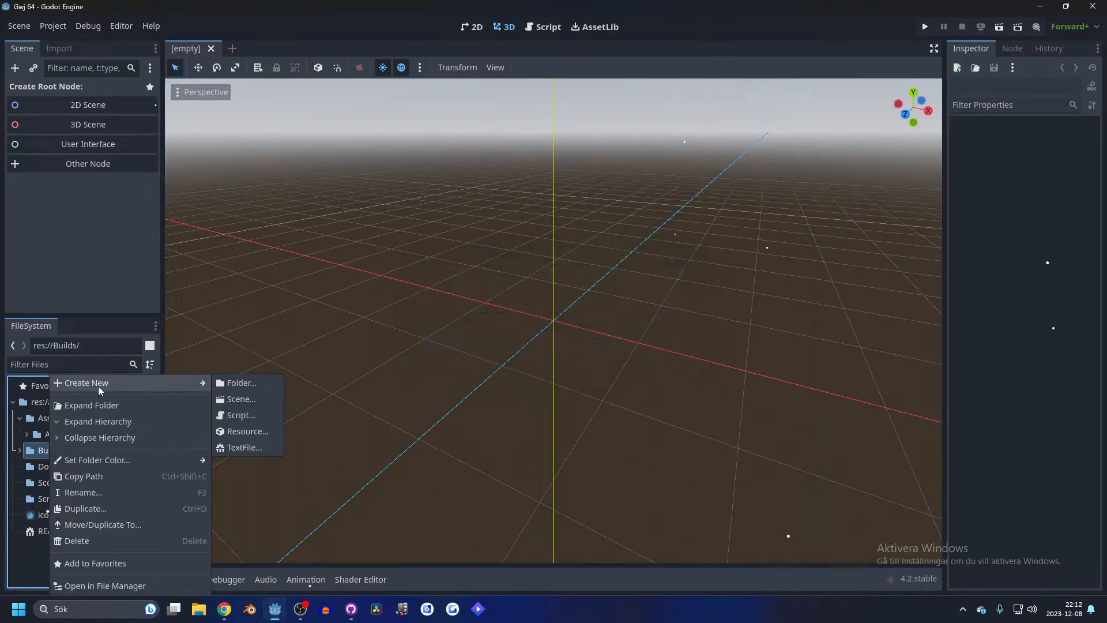
left_click(231, 384)
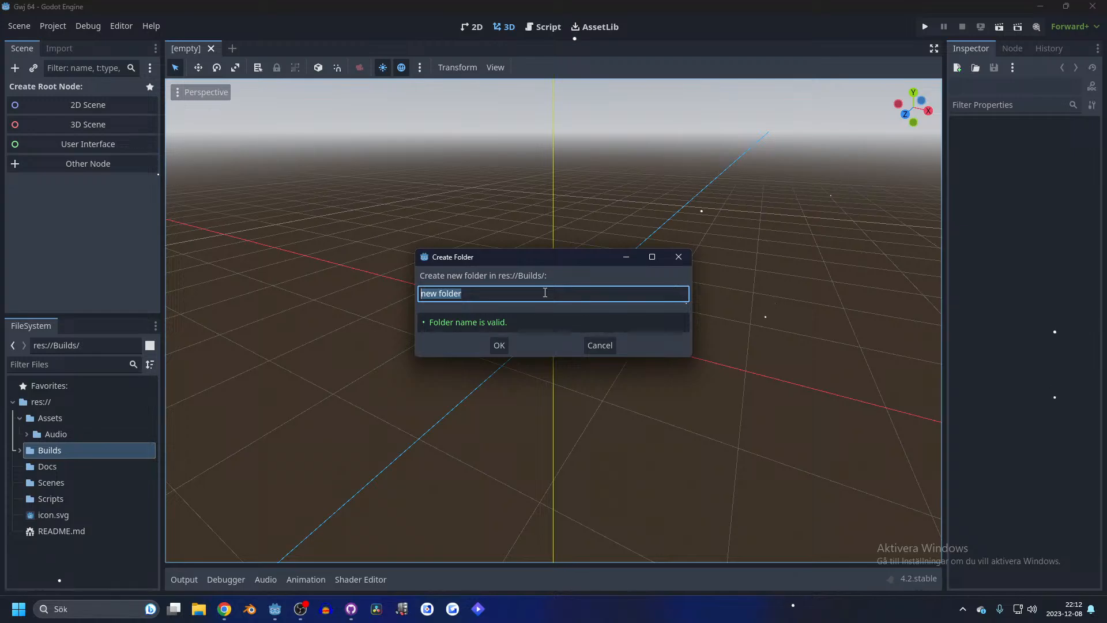
type("Linux")
key("Return")
- Create a subfolder named MacOS inside the Builds folder
right_click(52, 451)
mouse_move(90, 384)
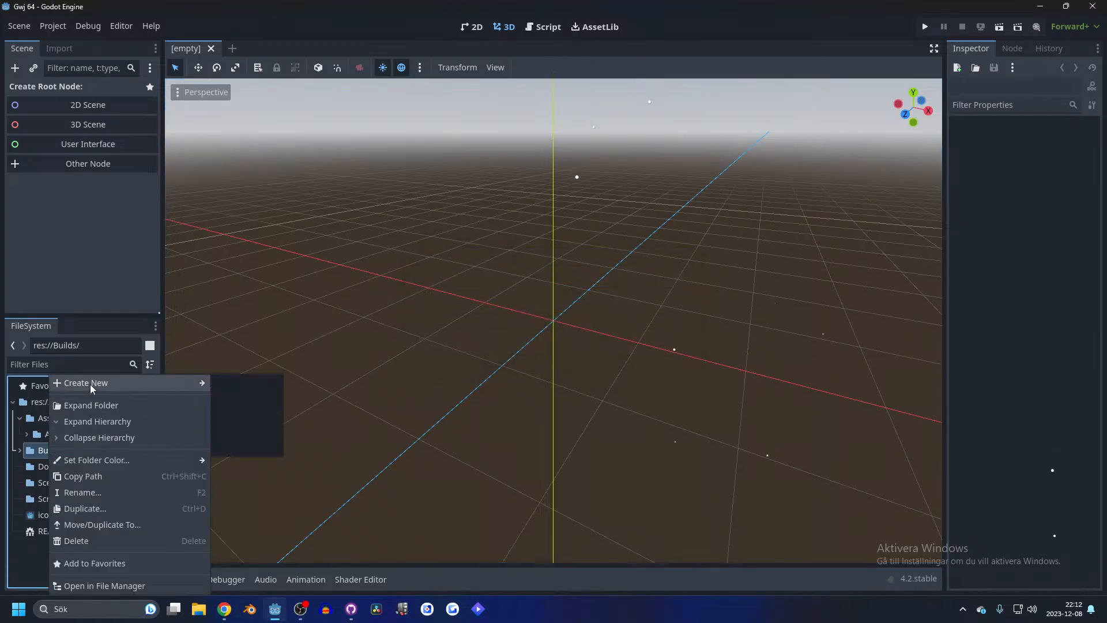
left_click(248, 385)
type("MacO")
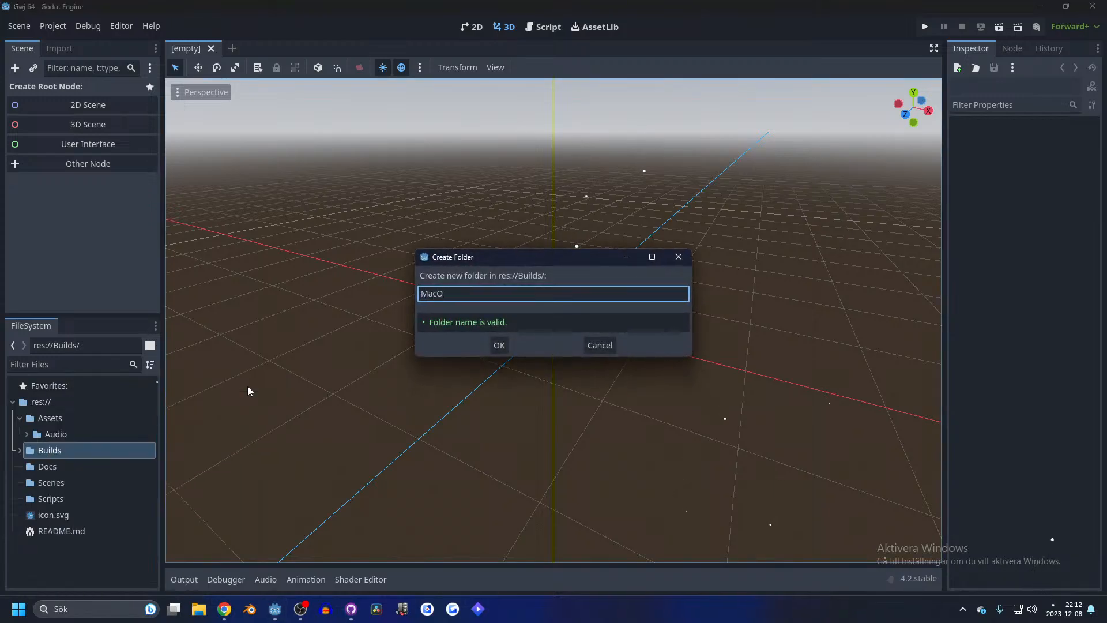
type("S")
key("Return")
- Move README.md from the project root into the Docs folder
left_click(49, 467)
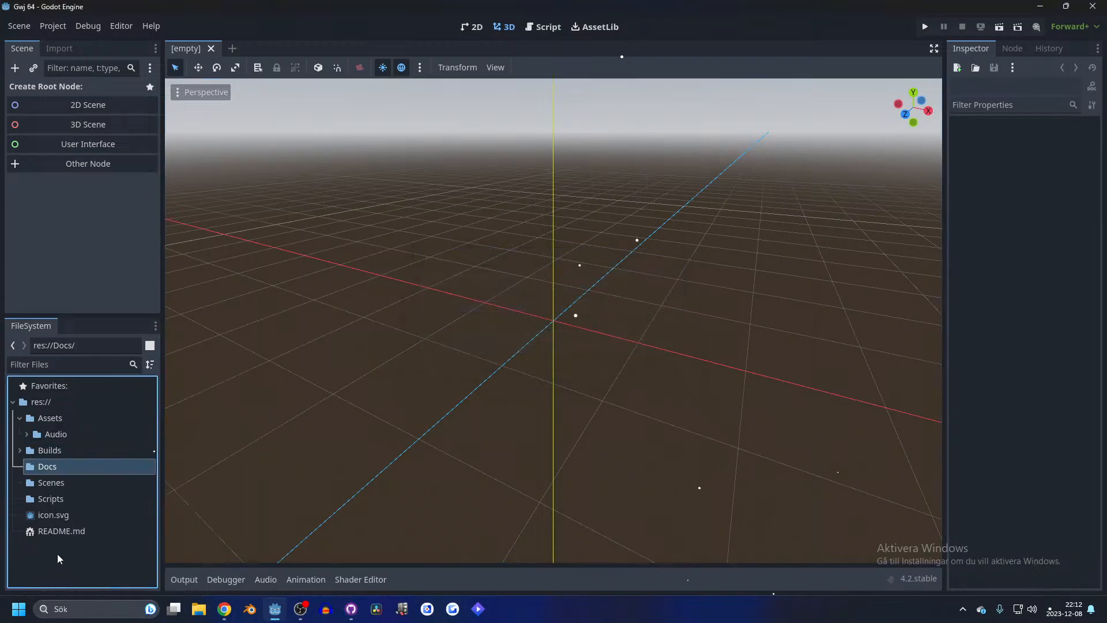
left_click_drag(59, 531, 61, 467)
- Create a subfolder named Levels inside the Scenes folder
left_click(54, 485)
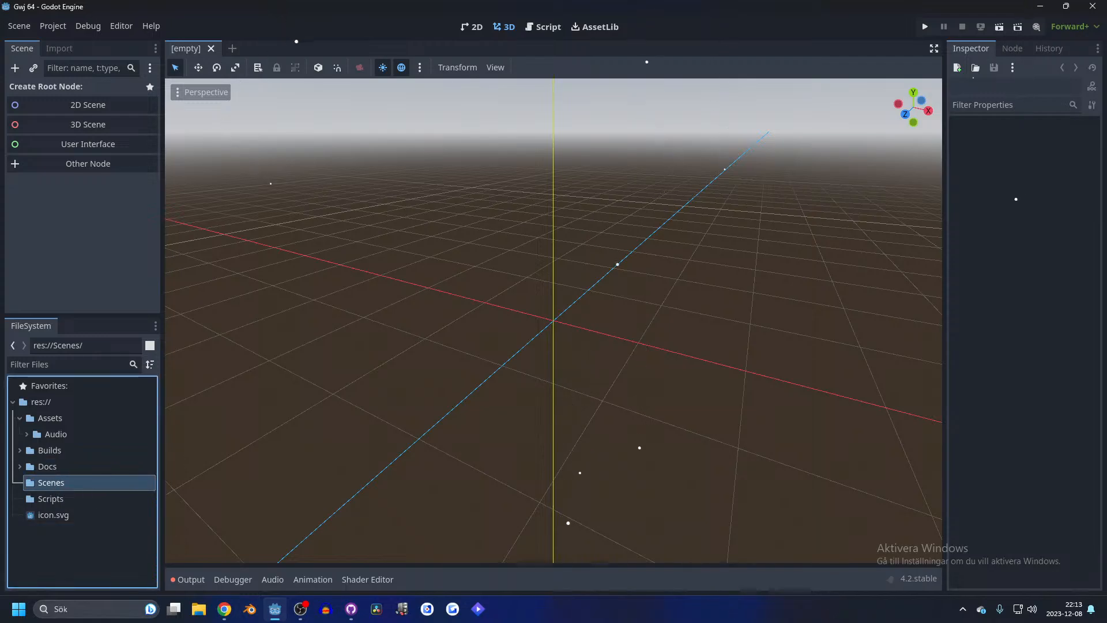
right_click(64, 487)
mouse_move(138, 385)
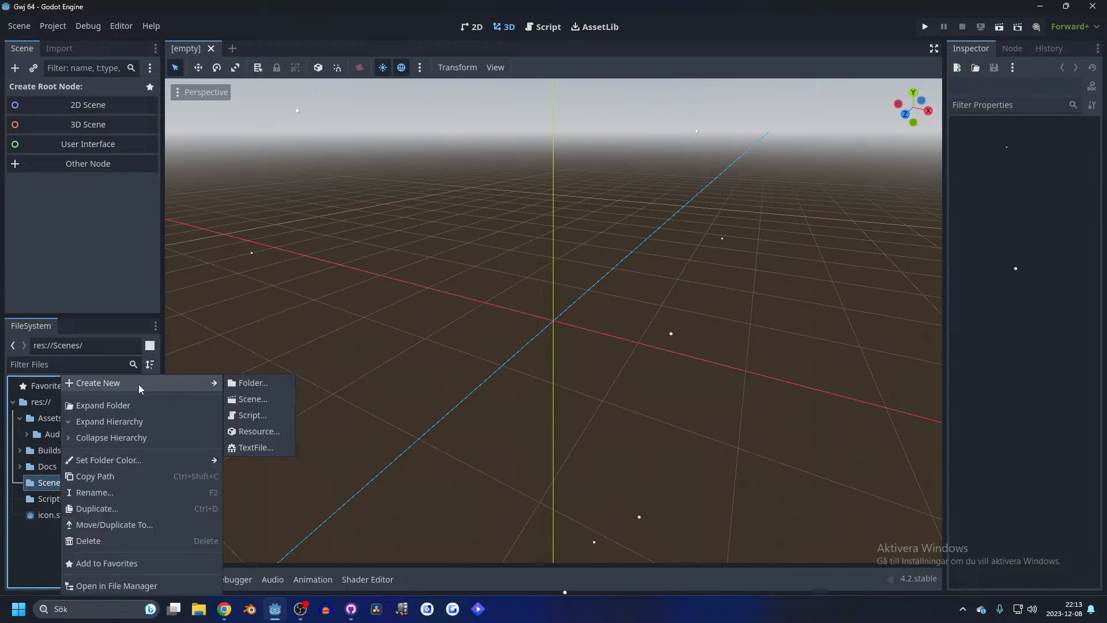
left_click(240, 383)
type("Le")
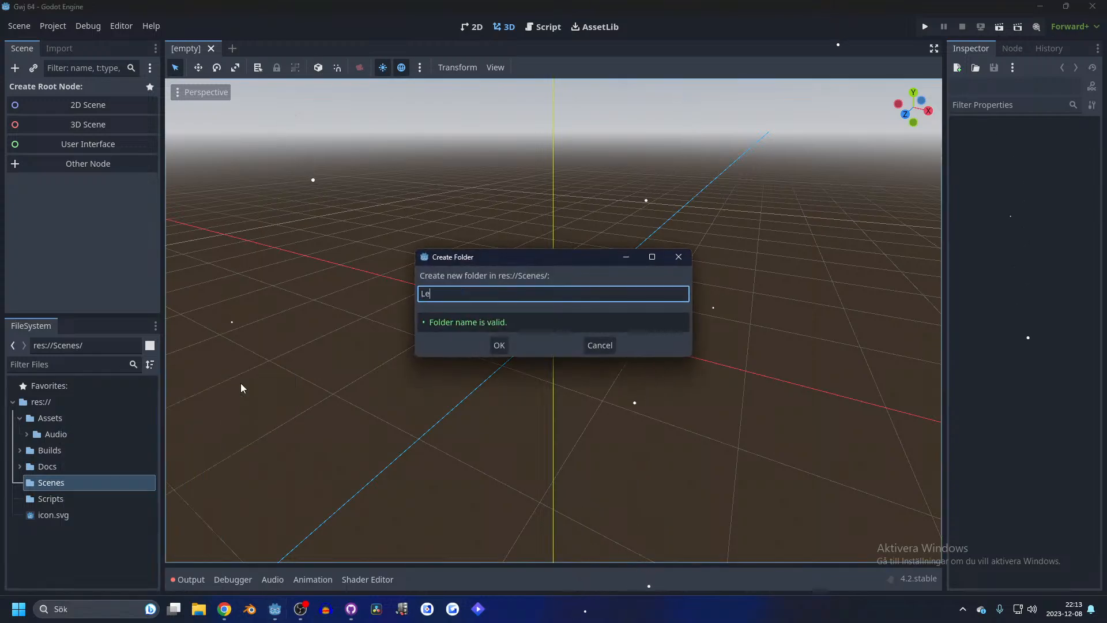
type("vels")
key("Return")
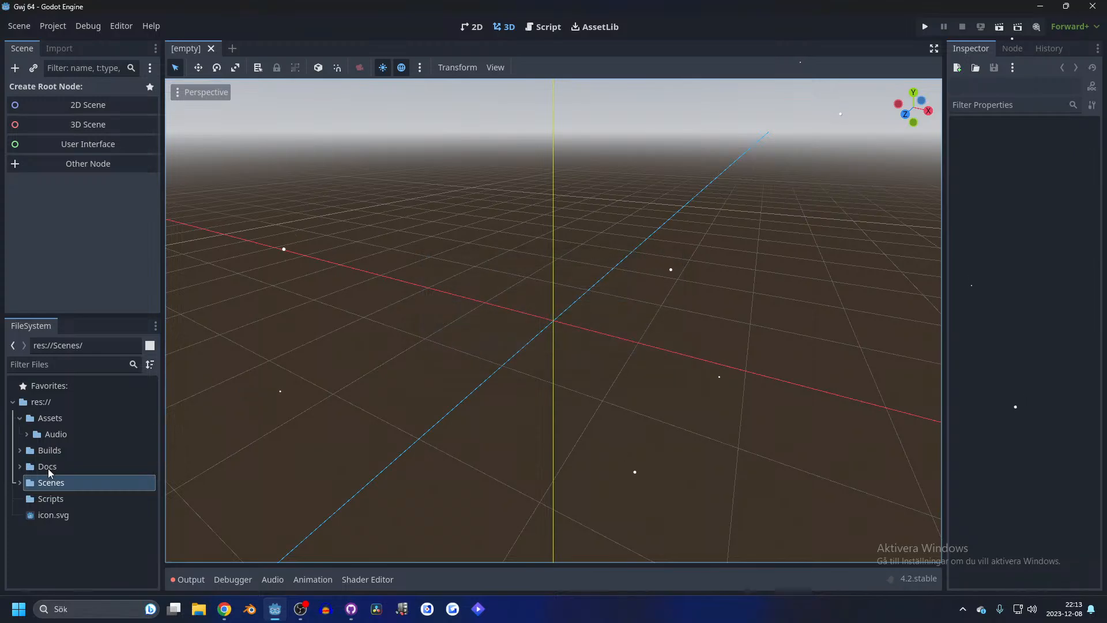
right_click(43, 486)
mouse_move(120, 385)
left_click(242, 383)
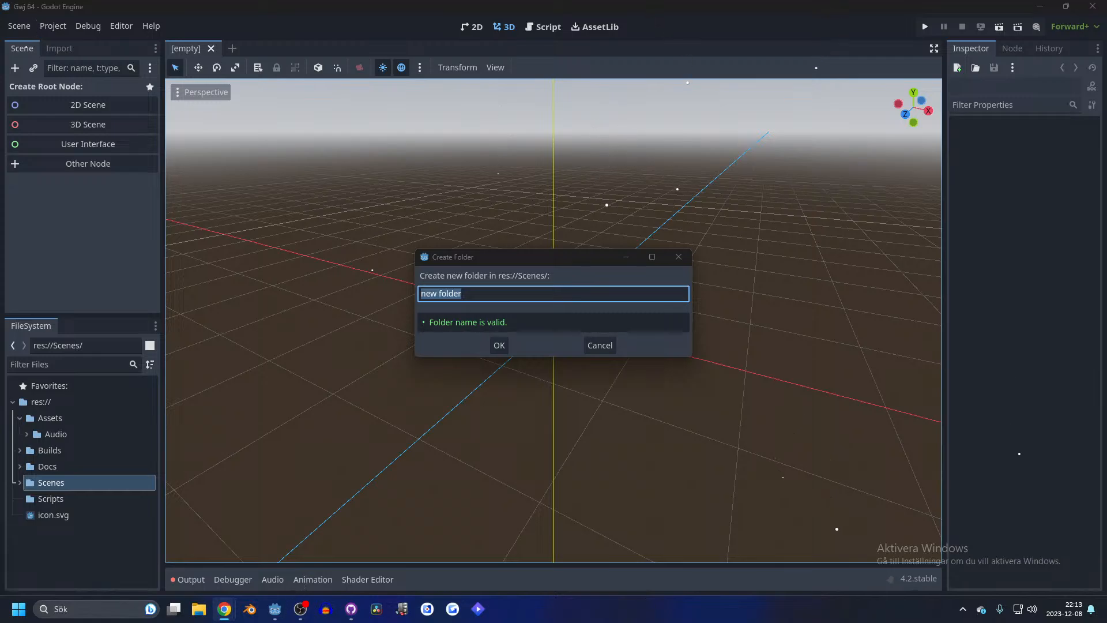
left_click(612, 345)
- Create a subfolder named Menues inside the Scenes folder
left_click(19, 482)
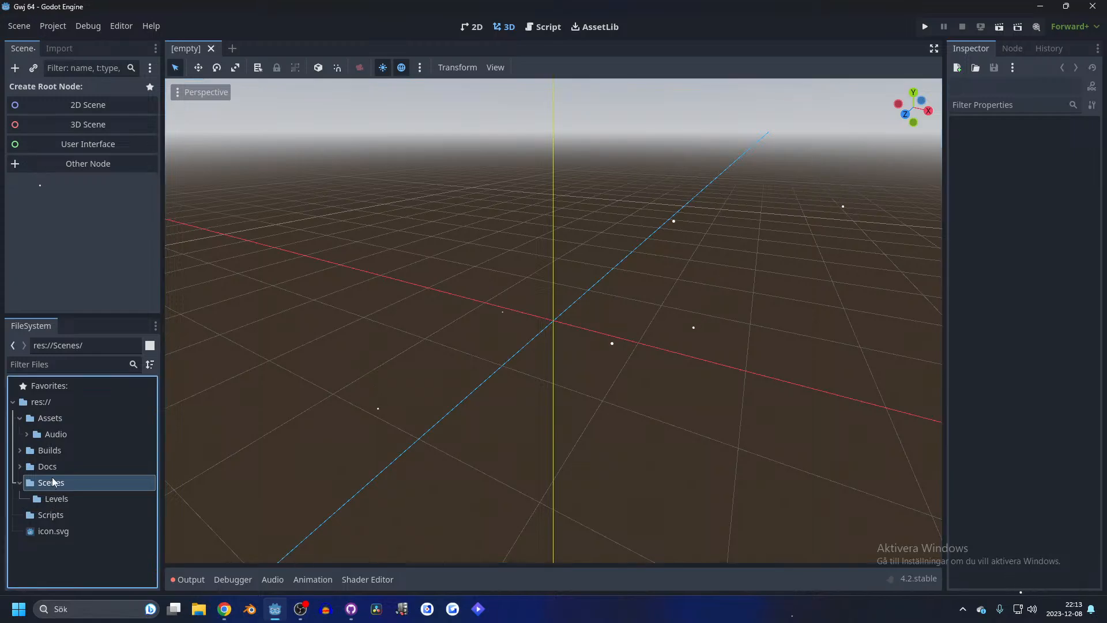
right_click(52, 482)
mouse_move(107, 387)
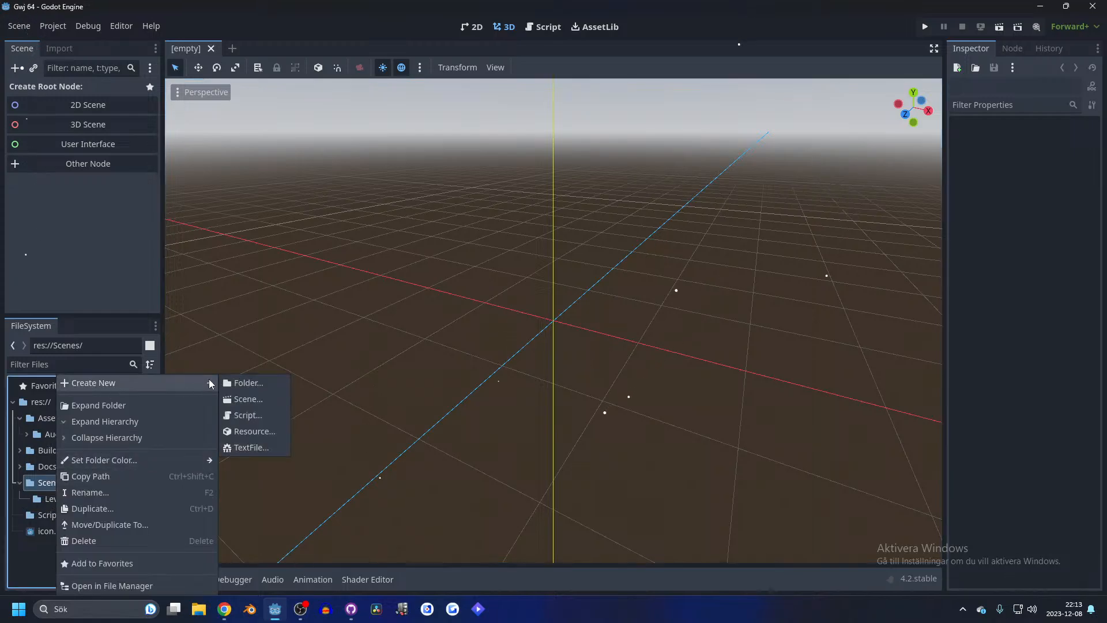
left_click(249, 382)
type("Menues")
key("Return")
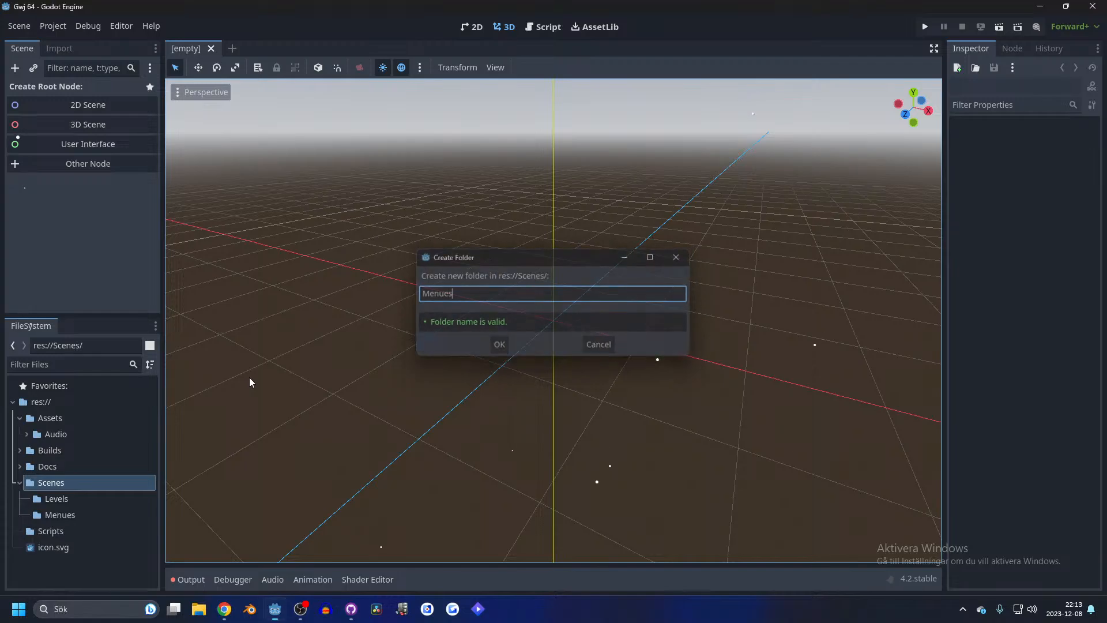
right_click(44, 483)
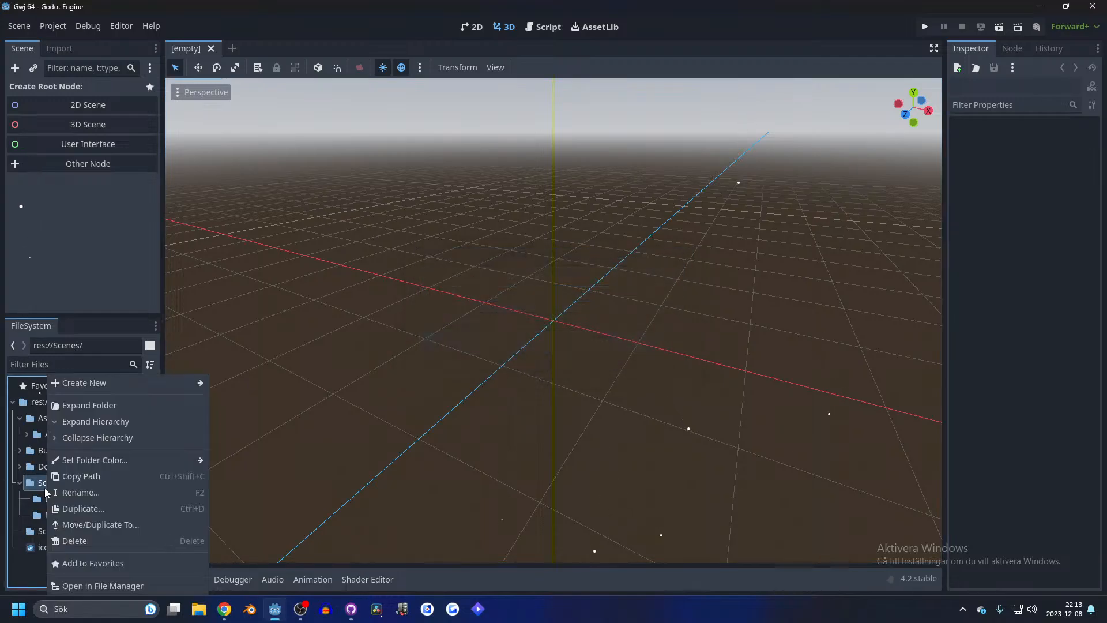
left_click(45, 489)
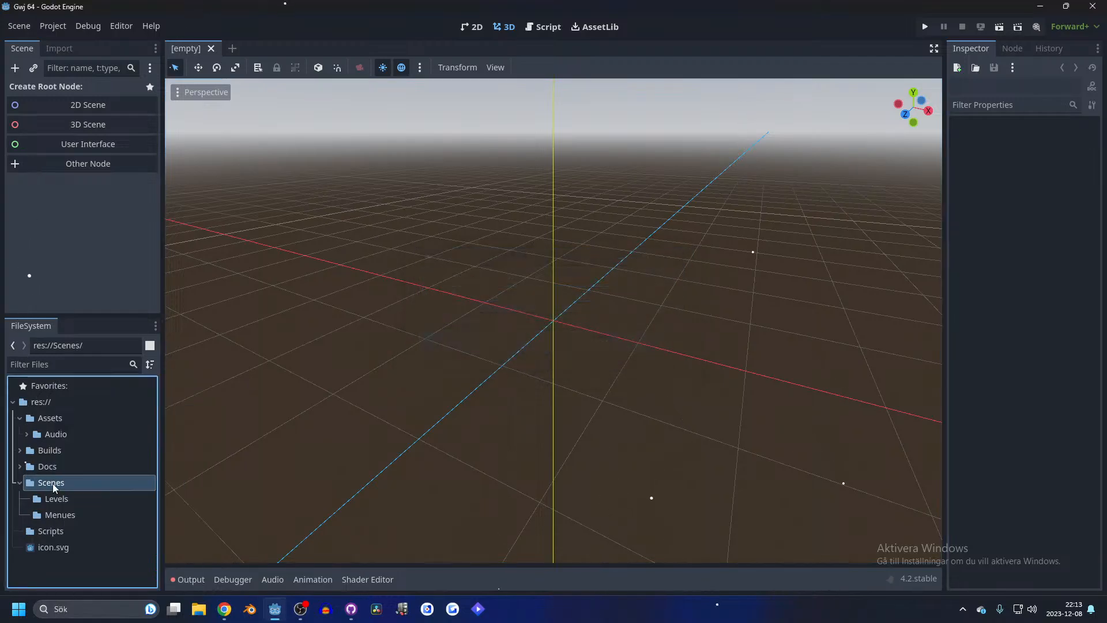
- Create a subfolder named Player inside the Scripts folder
left_click(58, 532)
right_click(56, 534)
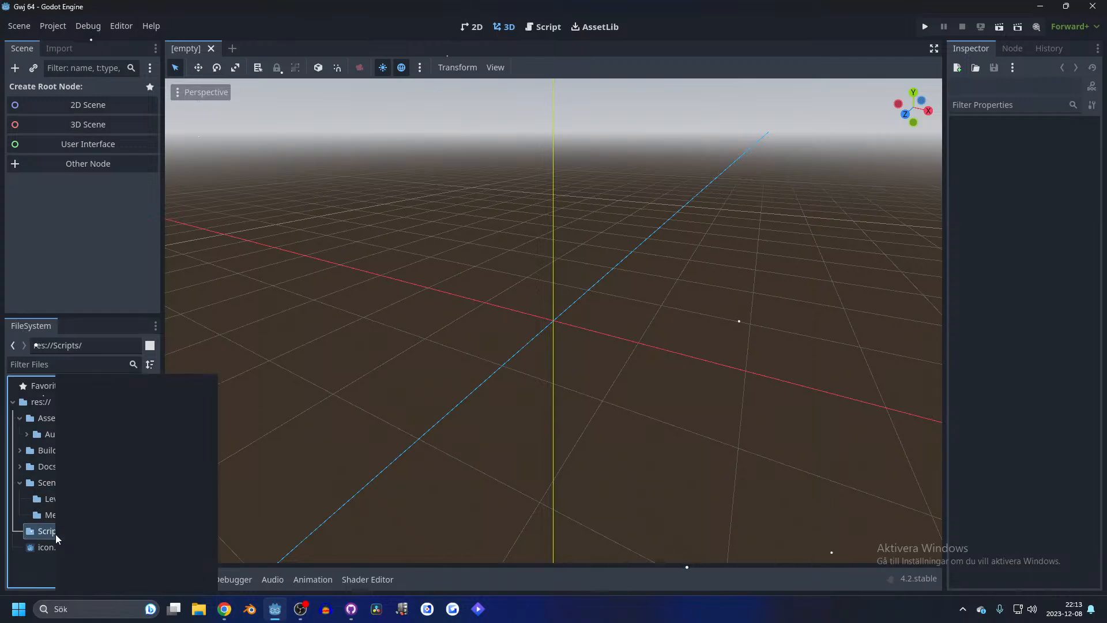
mouse_move(101, 385)
left_click(245, 382)
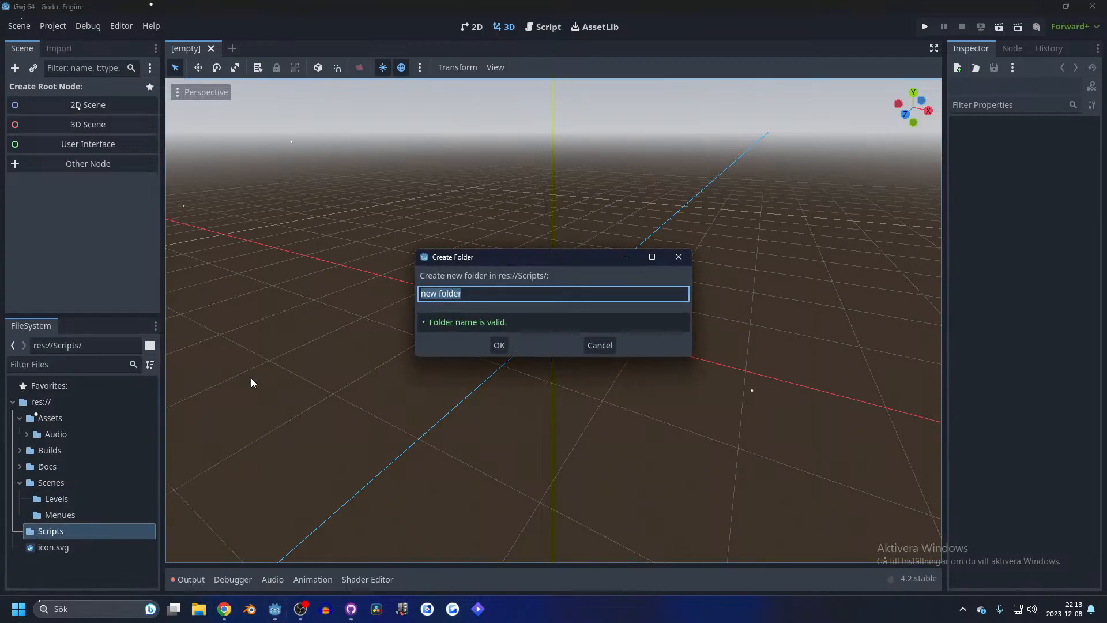
type("Player")
key("Return")
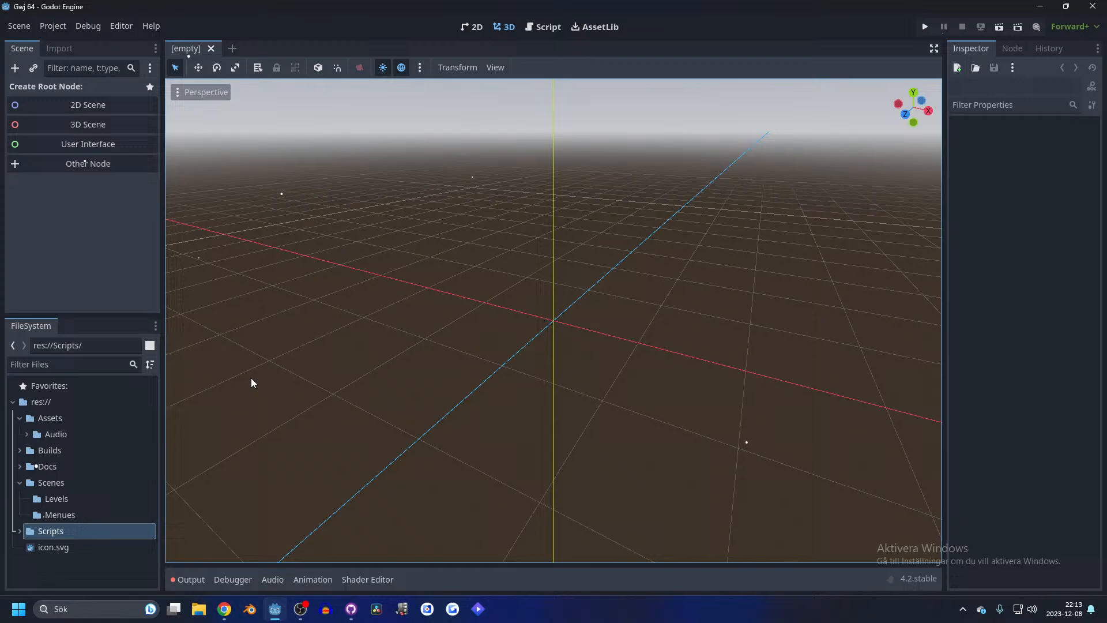
- Create a subfolder named Enemy inside the Scripts folder
right_click(56, 534)
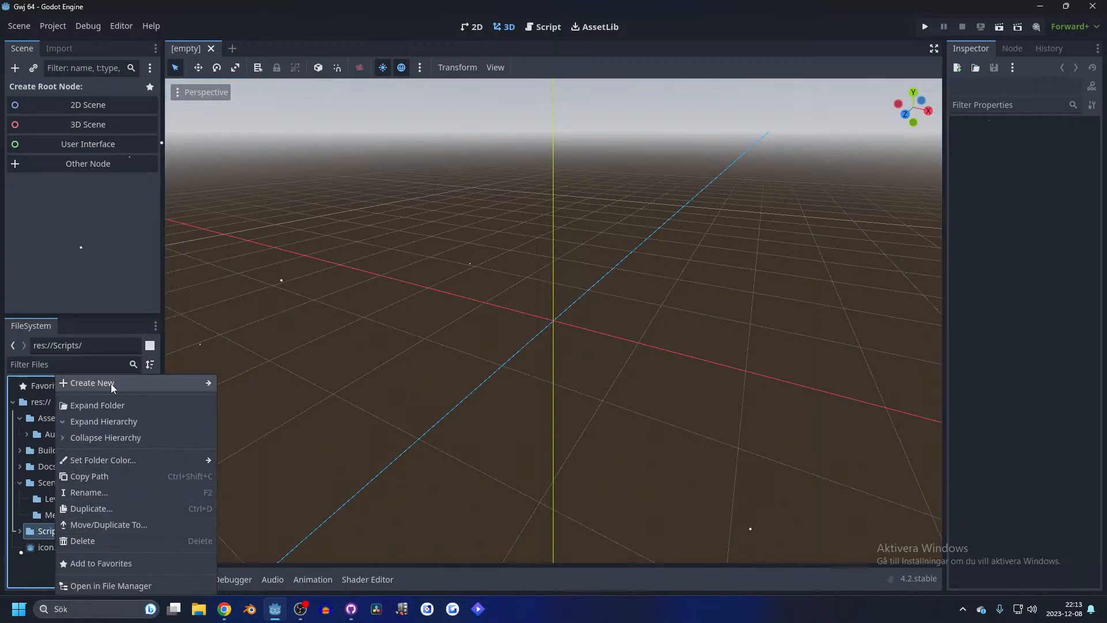
mouse_move(111, 383)
left_click(247, 383)
type("En")
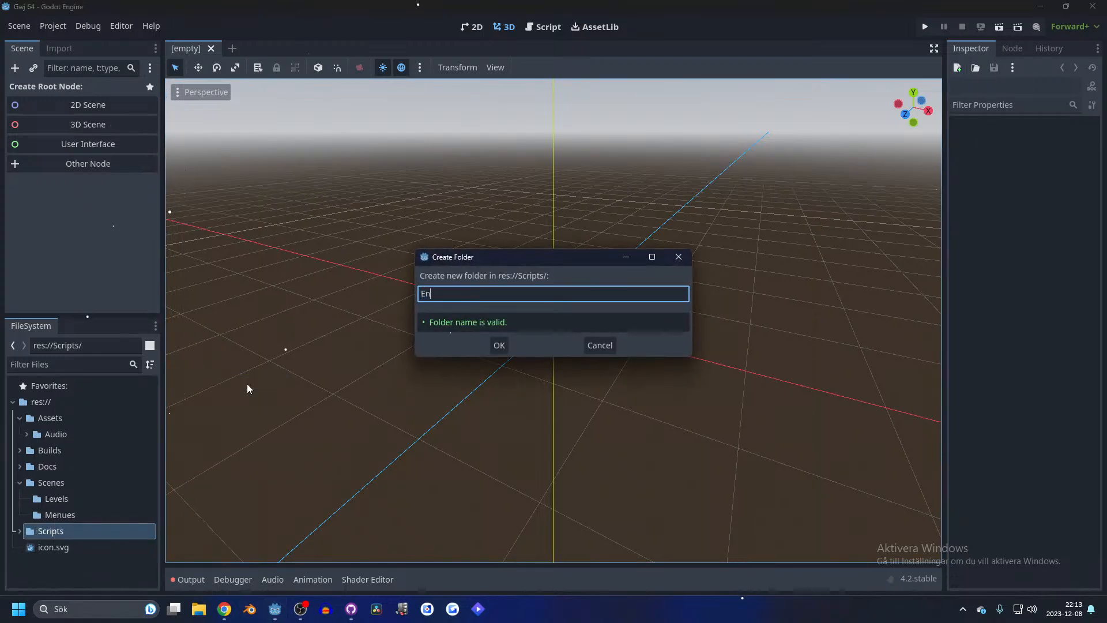
type("emy")
key("Return")
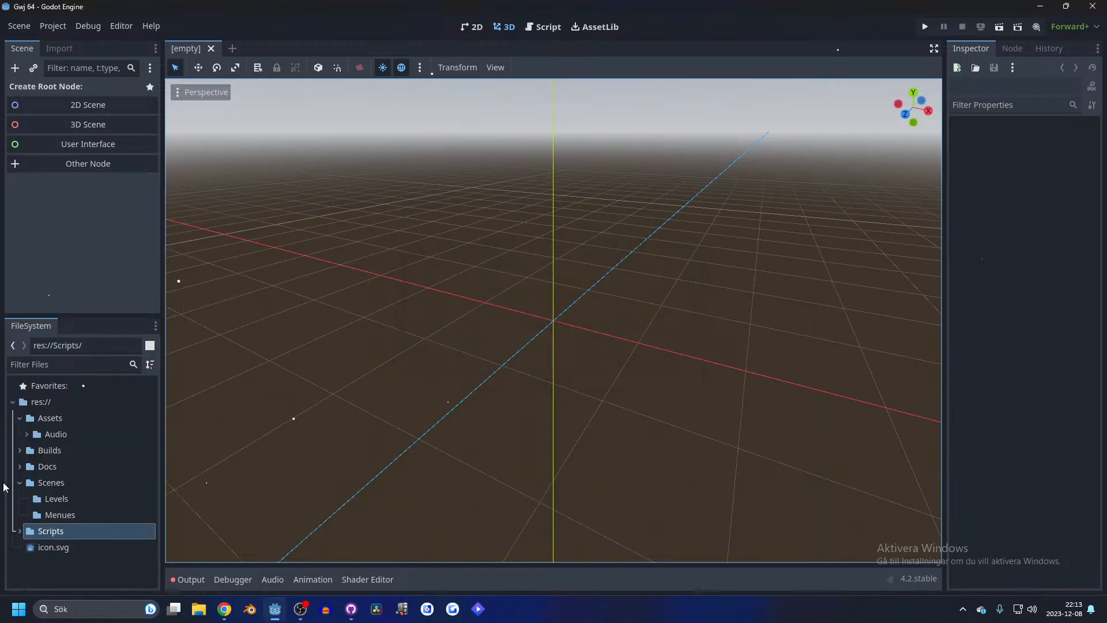
- Create a subfolder named Ui inside the Scripts folder
right_click(53, 534)
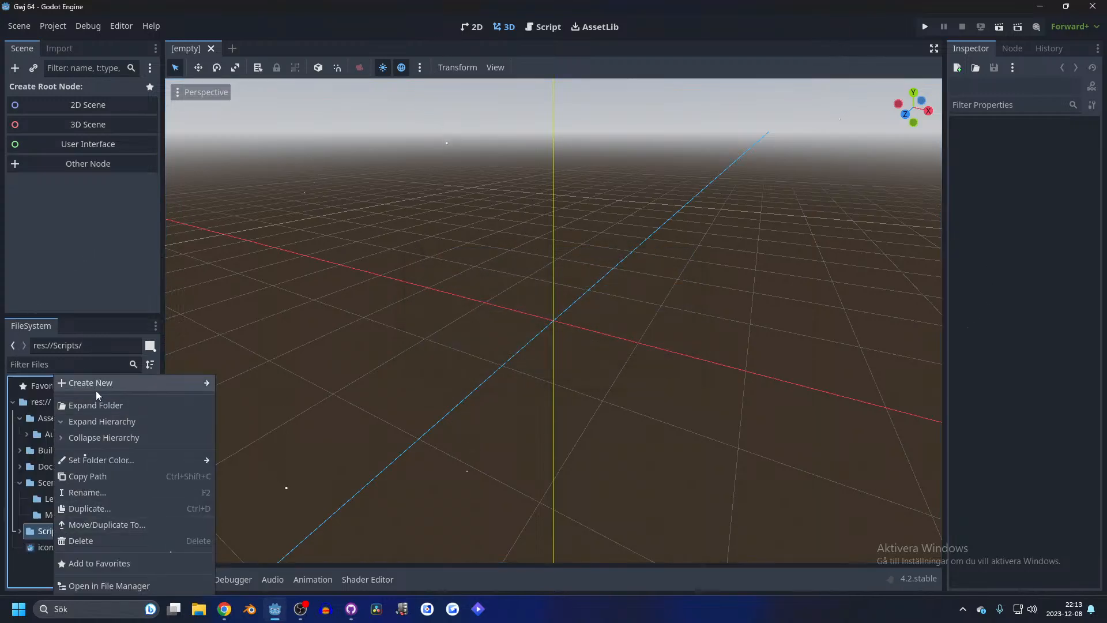
mouse_move(96, 383)
left_click(243, 379)
type("UI")
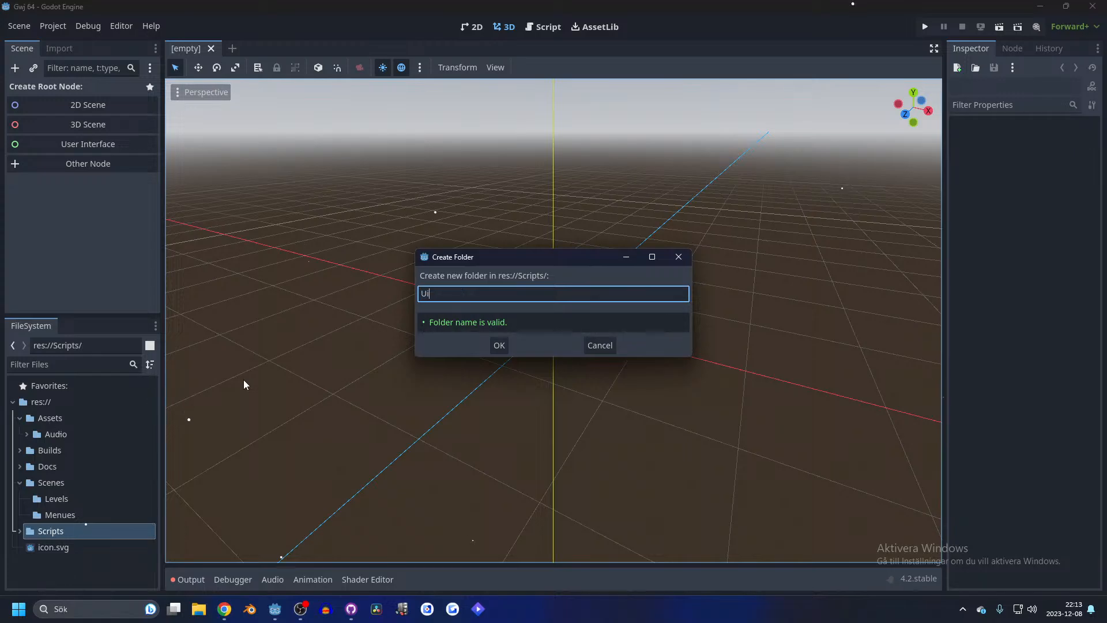
key("Return")
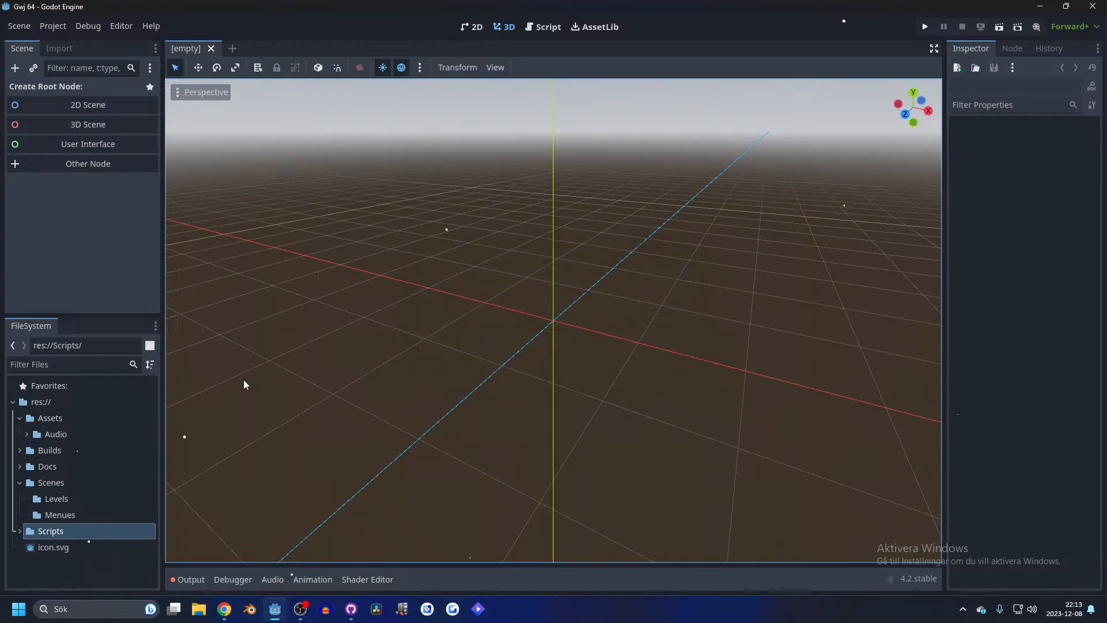
- Collapse the Assets and Scenes folders in the project file tree
left_click(26, 419)
left_click(20, 418)
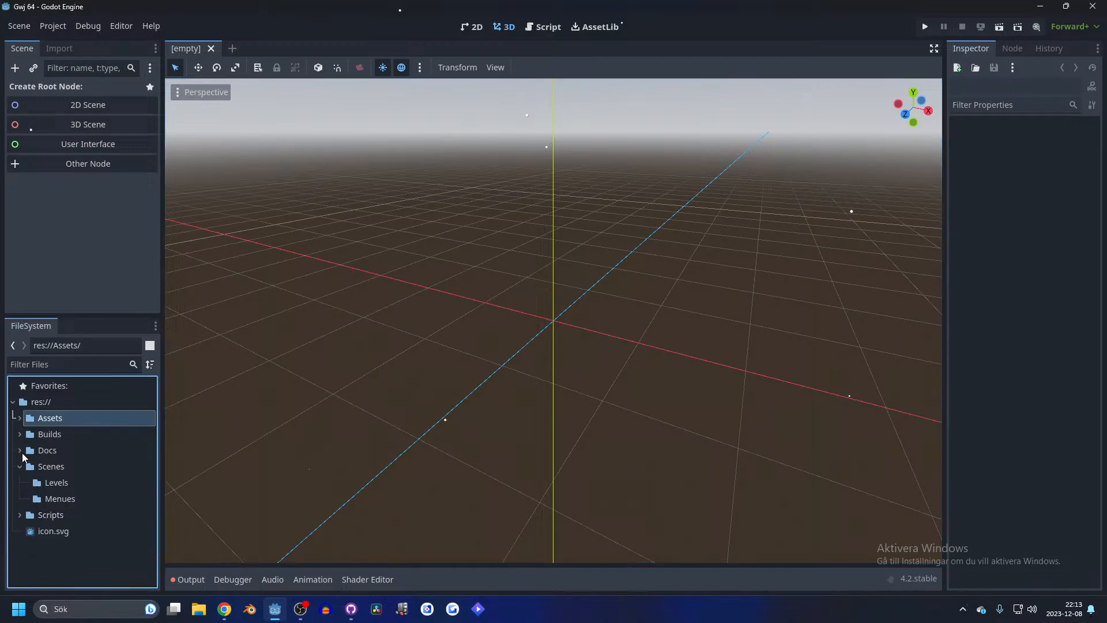
left_click(20, 467)
left_click_drag(52, 435, 55, 459)
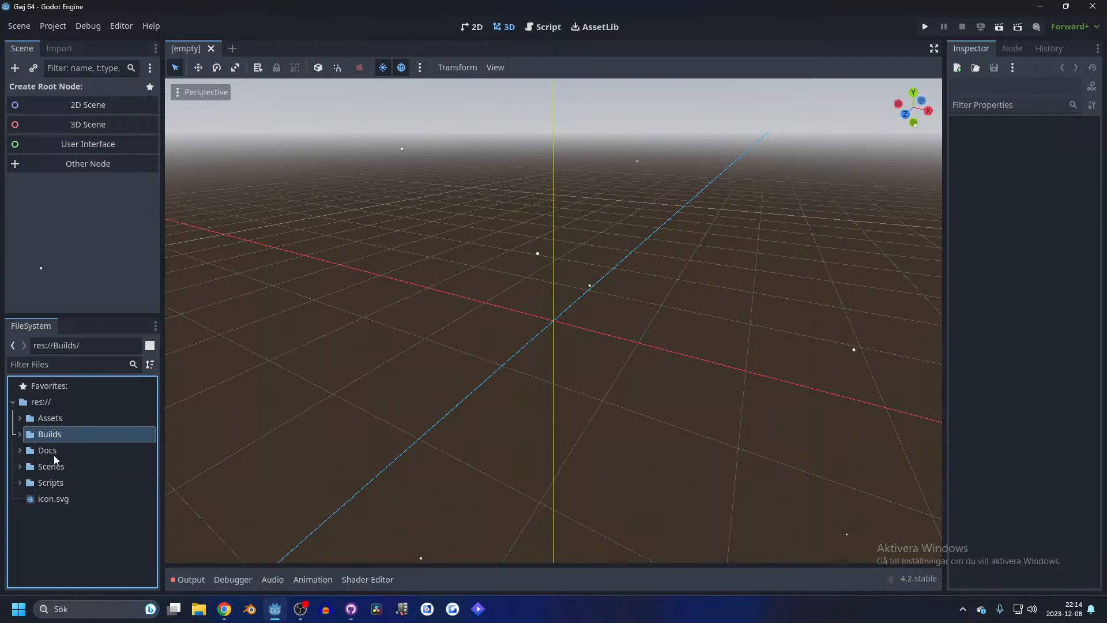
left_click(52, 451)
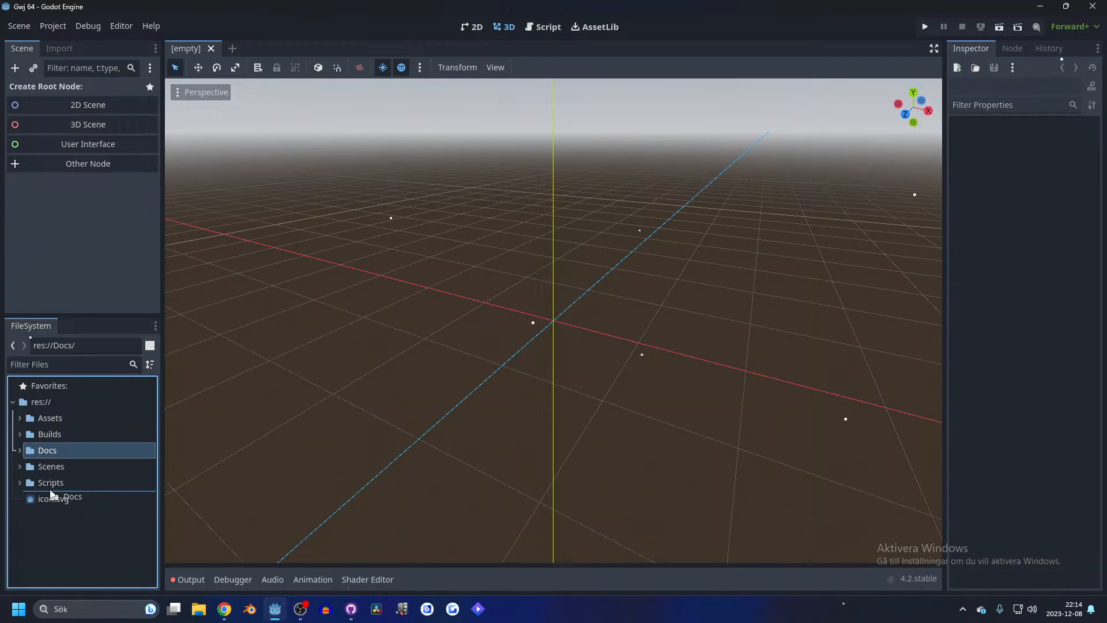
right_click(50, 450)
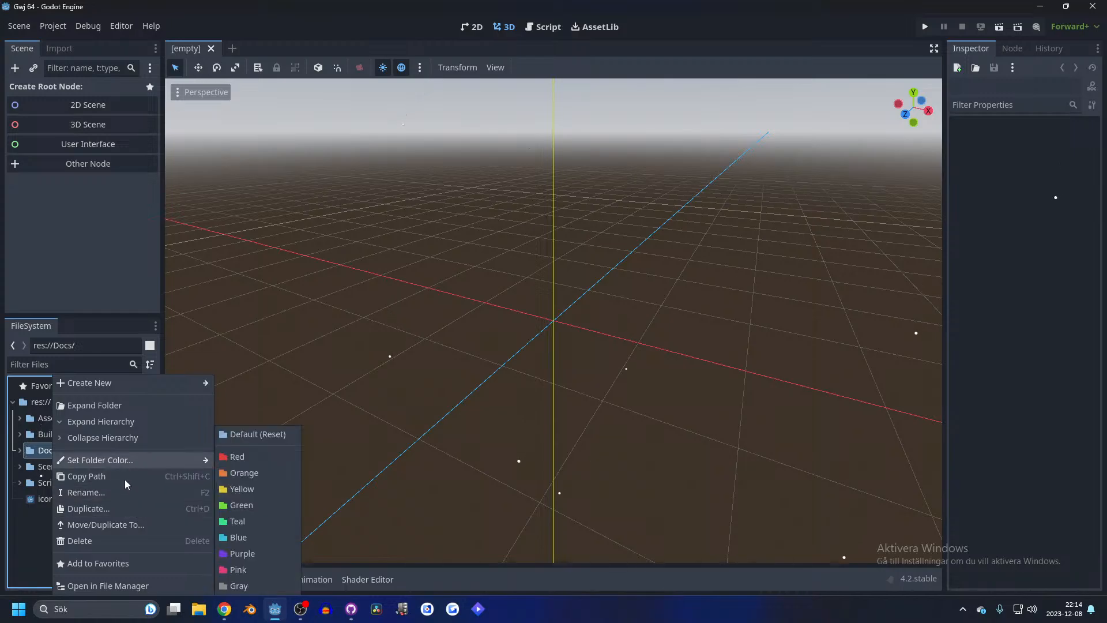
left_click(36, 457)
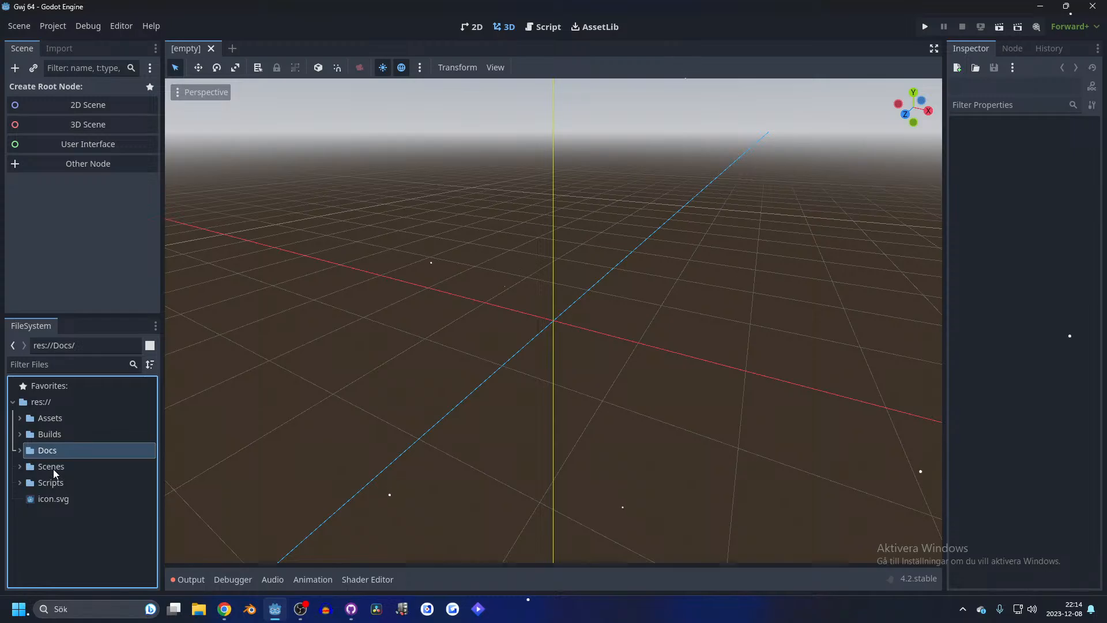
left_click(53, 469)
left_click(56, 448)
left_click(59, 441)
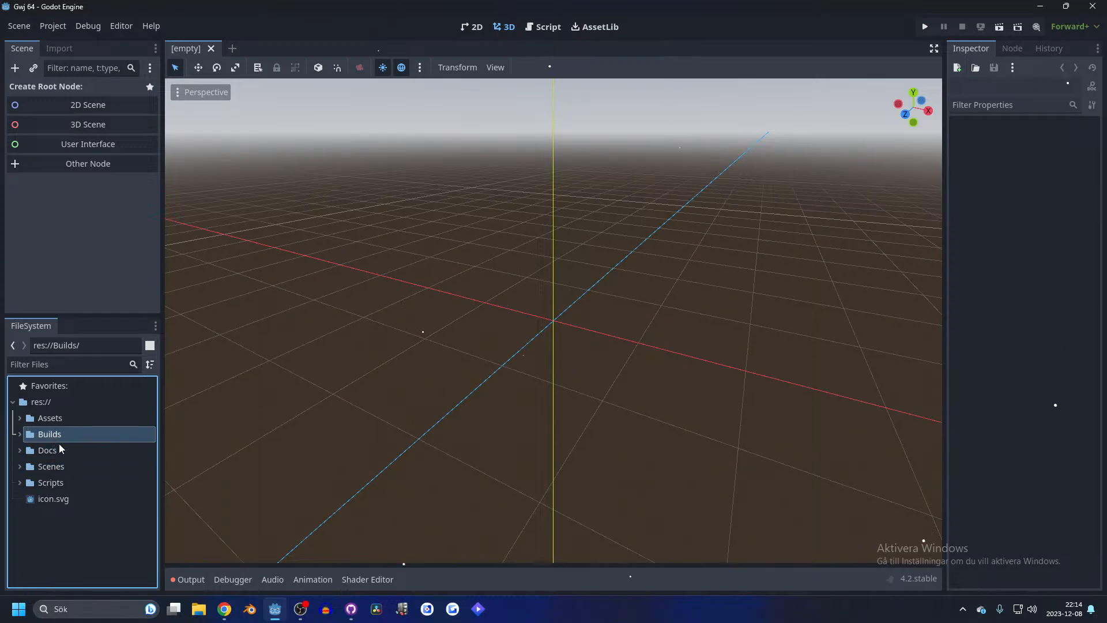
left_click(47, 483)
left_click(49, 417)
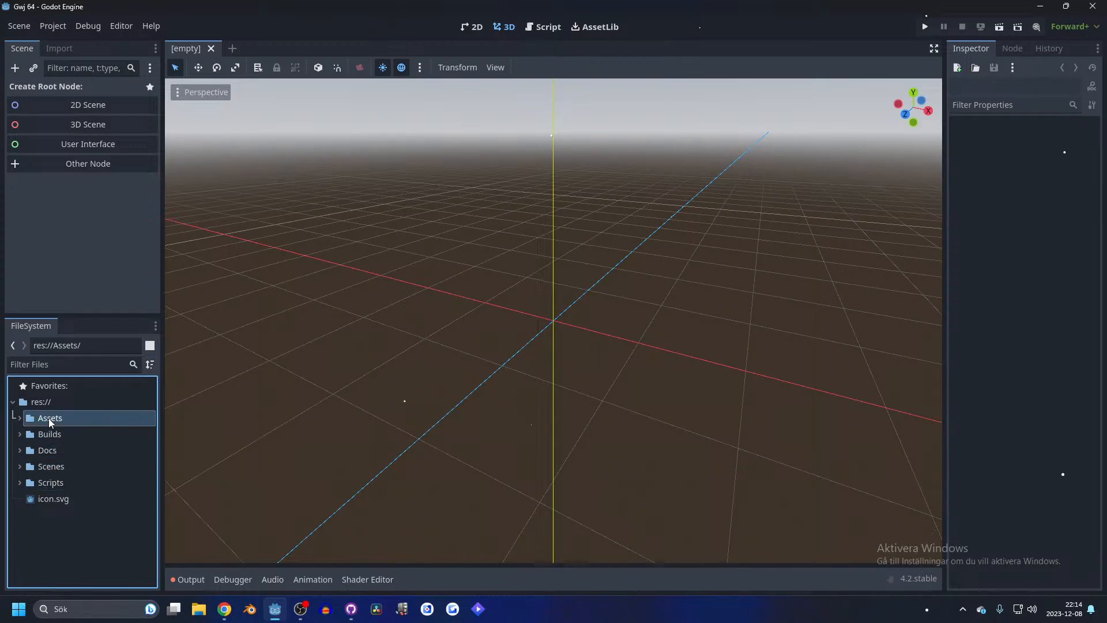
right_click(50, 418)
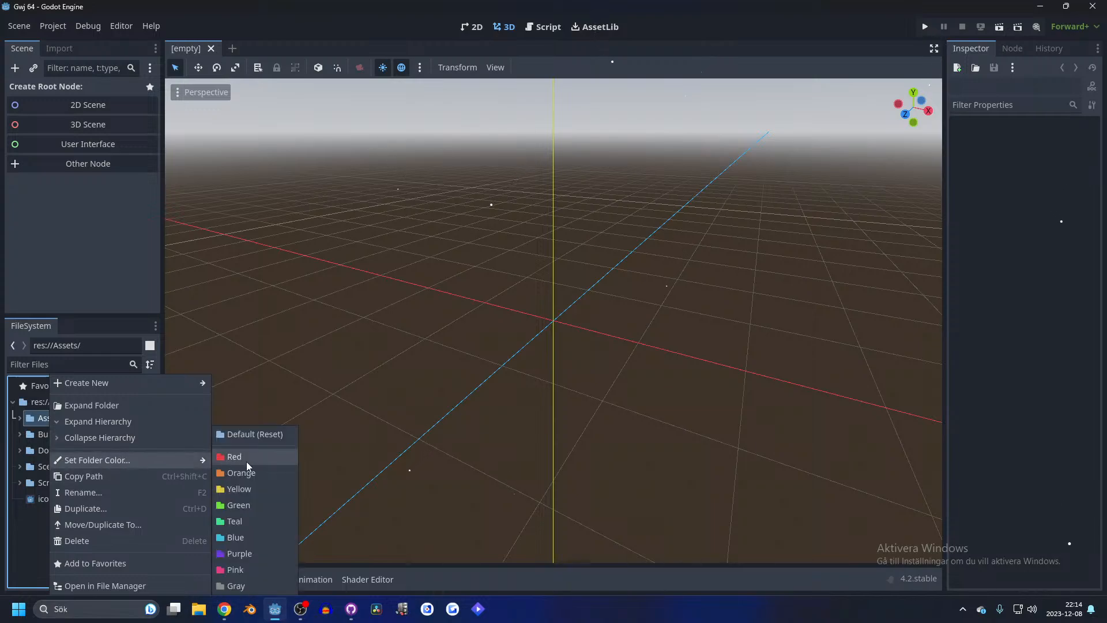
- Set the folder color of the Docs folder to Gray
left_click(47, 448)
right_click(48, 452)
mouse_move(125, 460)
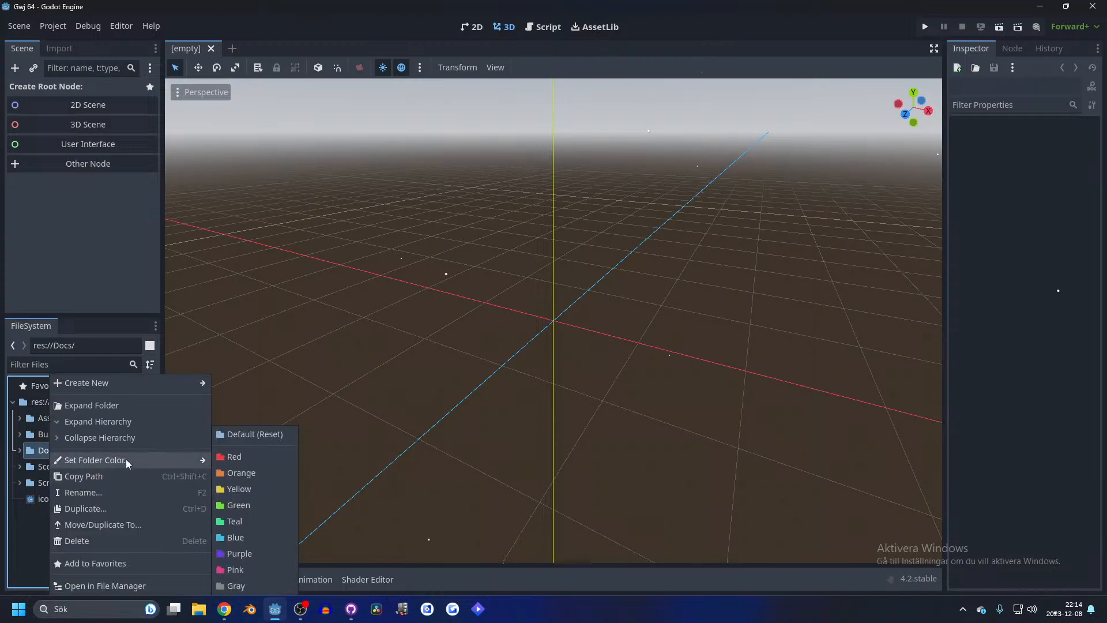
left_click(251, 579)
- Set the folder color of the Assets folder to Yellow
left_click(54, 418)
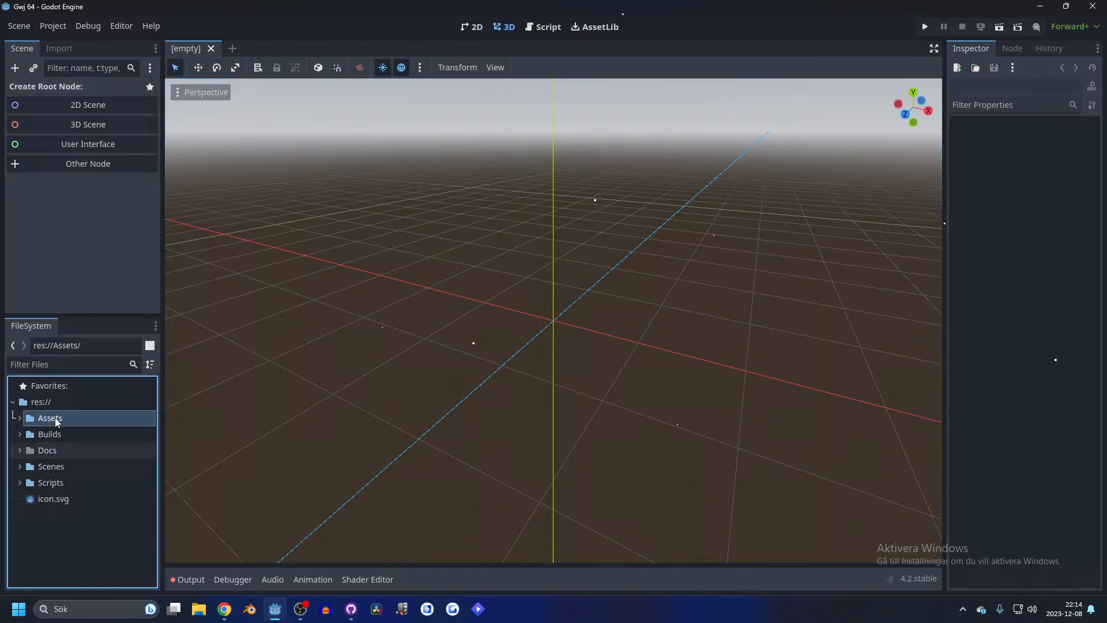
right_click(54, 417)
mouse_move(146, 462)
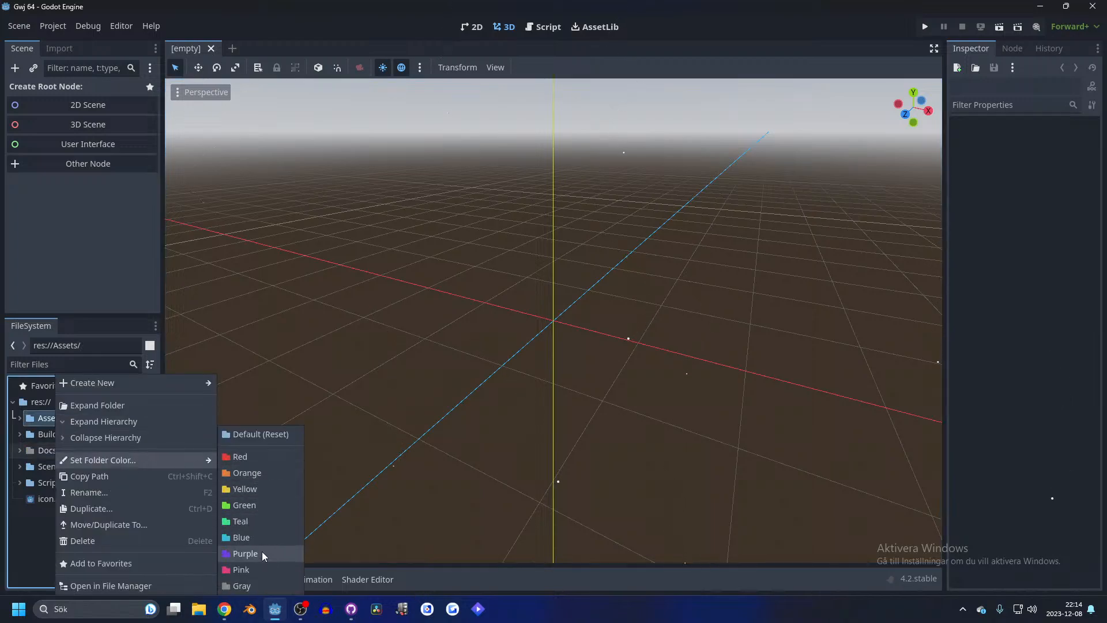
left_click(253, 488)
- Set the folder color of the Builds folder to Pink
left_click(57, 433)
right_click(57, 433)
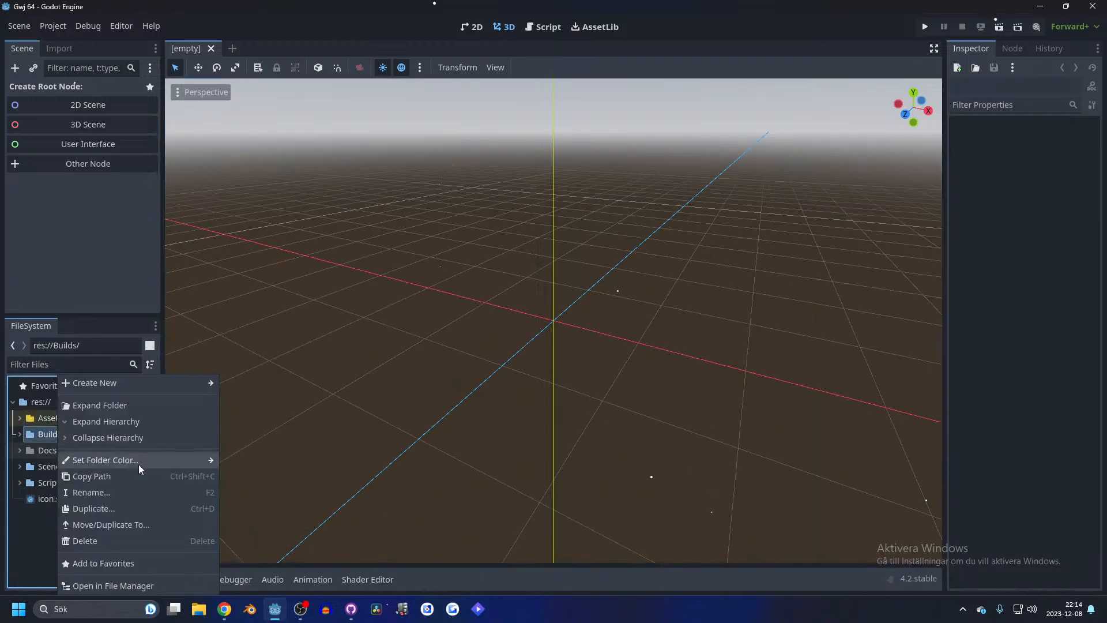
mouse_move(138, 461)
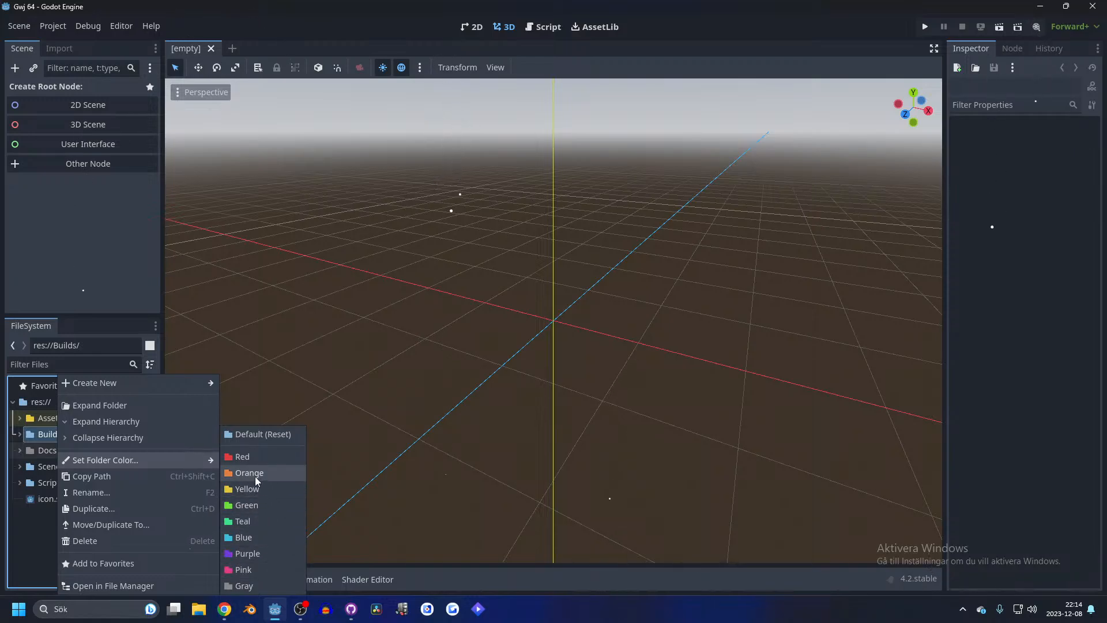
left_click(266, 569)
- Set the folder color of the Scenes folder to Green
left_click(56, 467)
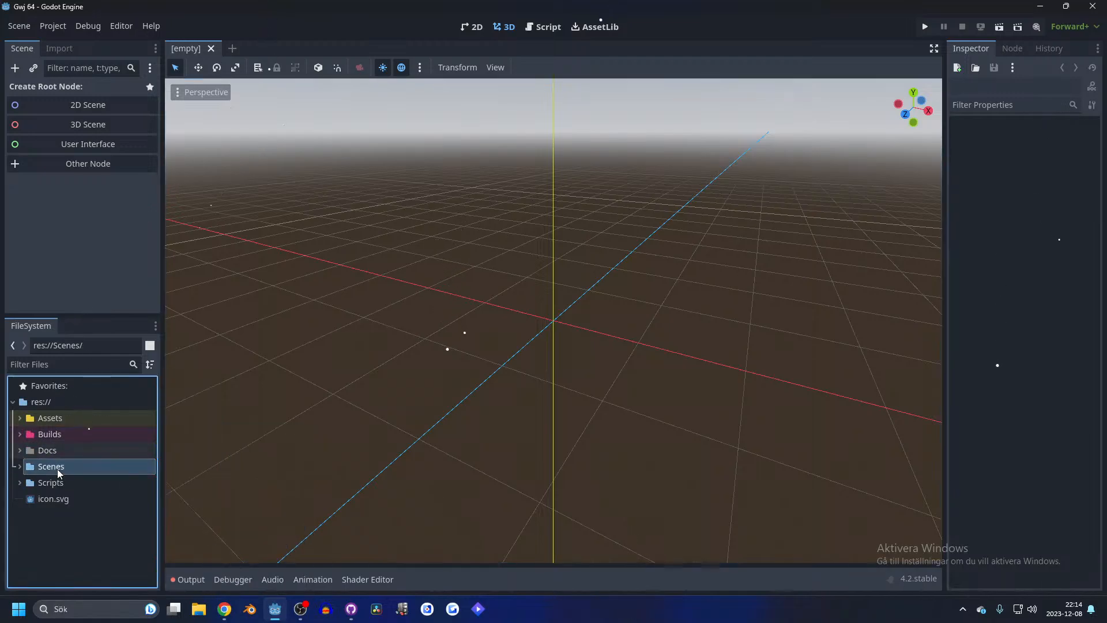
right_click(57, 469)
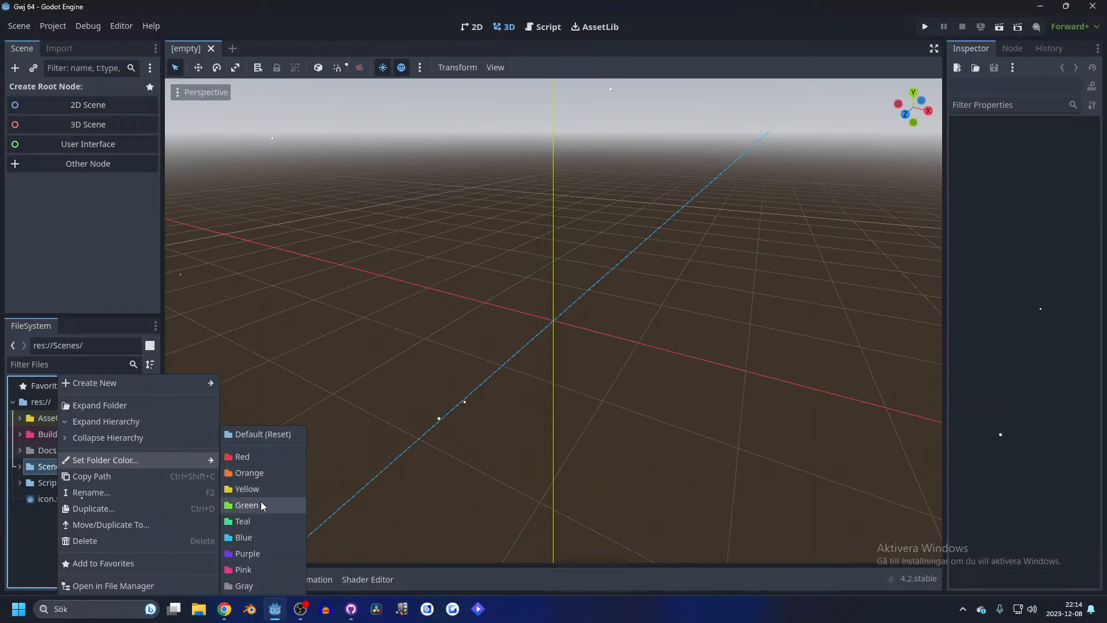
left_click(258, 507)
- Set the folder color of the Scripts folder to Purple
left_click(66, 480)
right_click(65, 480)
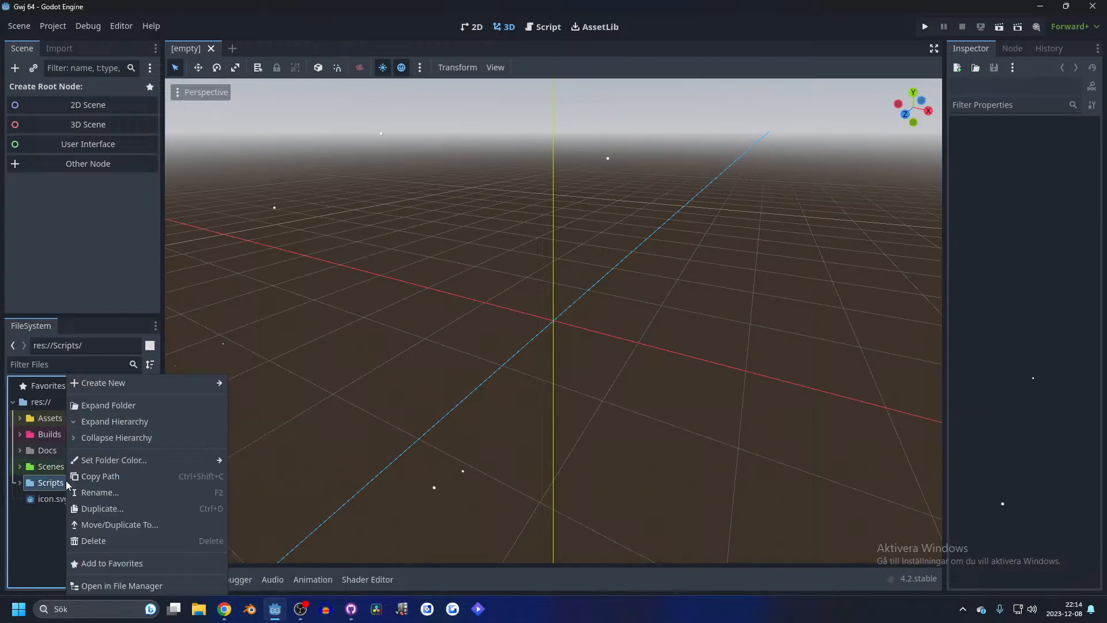
left_click(36, 428)
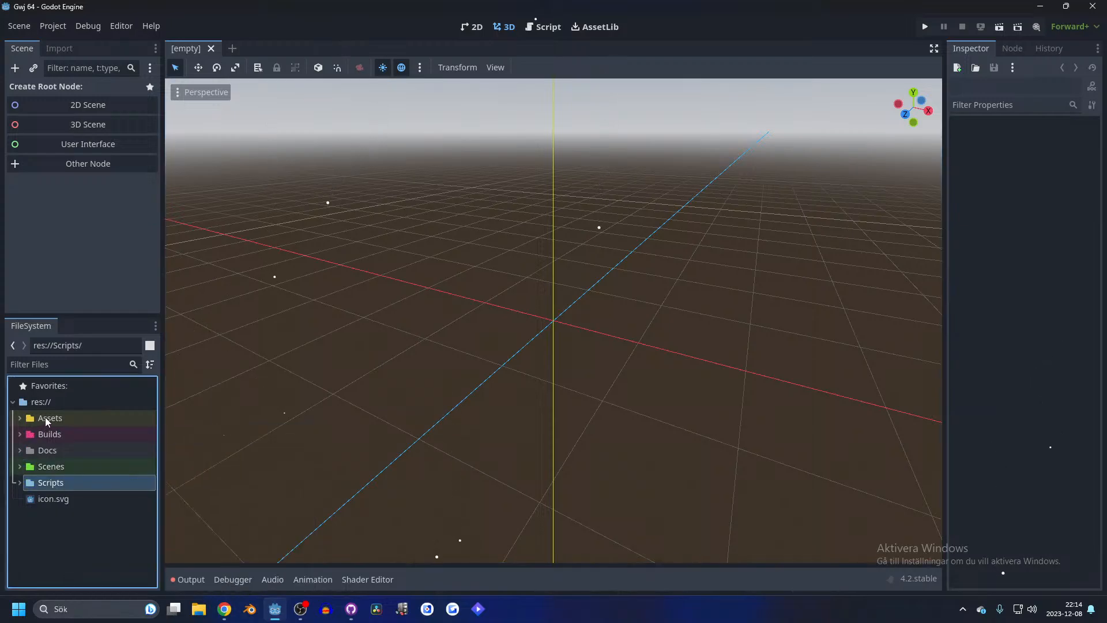
left_click(46, 418)
left_click(62, 482)
right_click(62, 482)
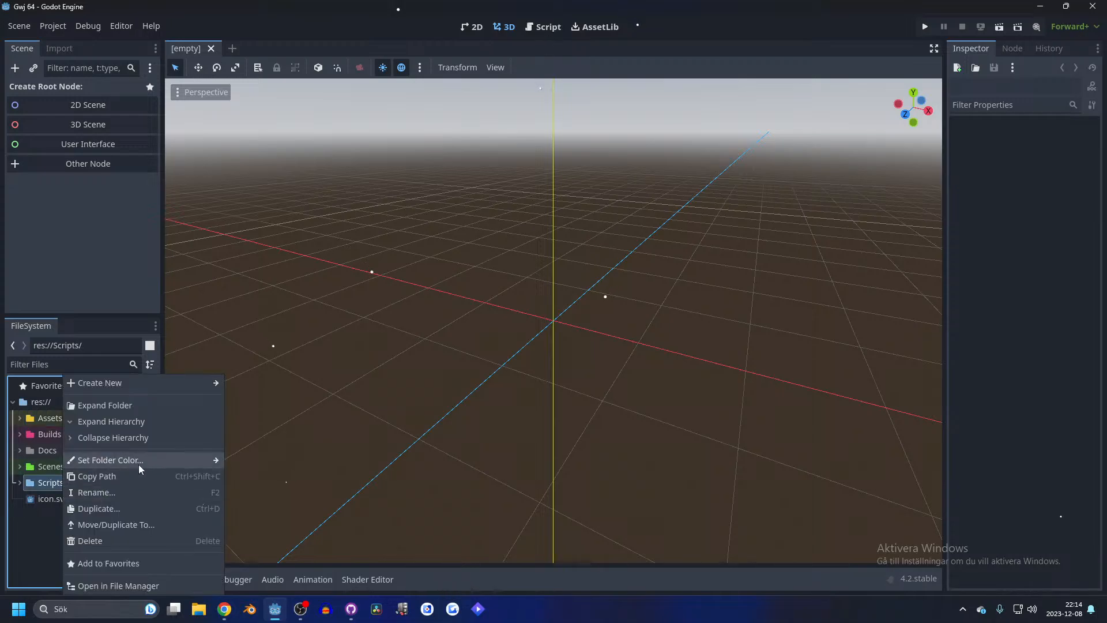
mouse_move(138, 462)
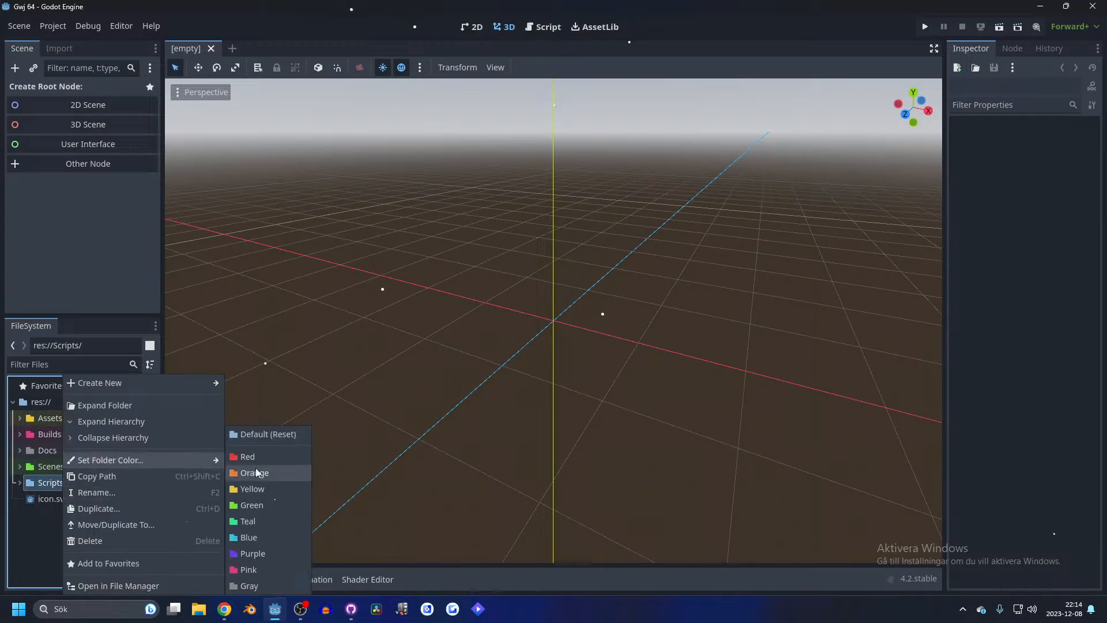
left_click(277, 552)
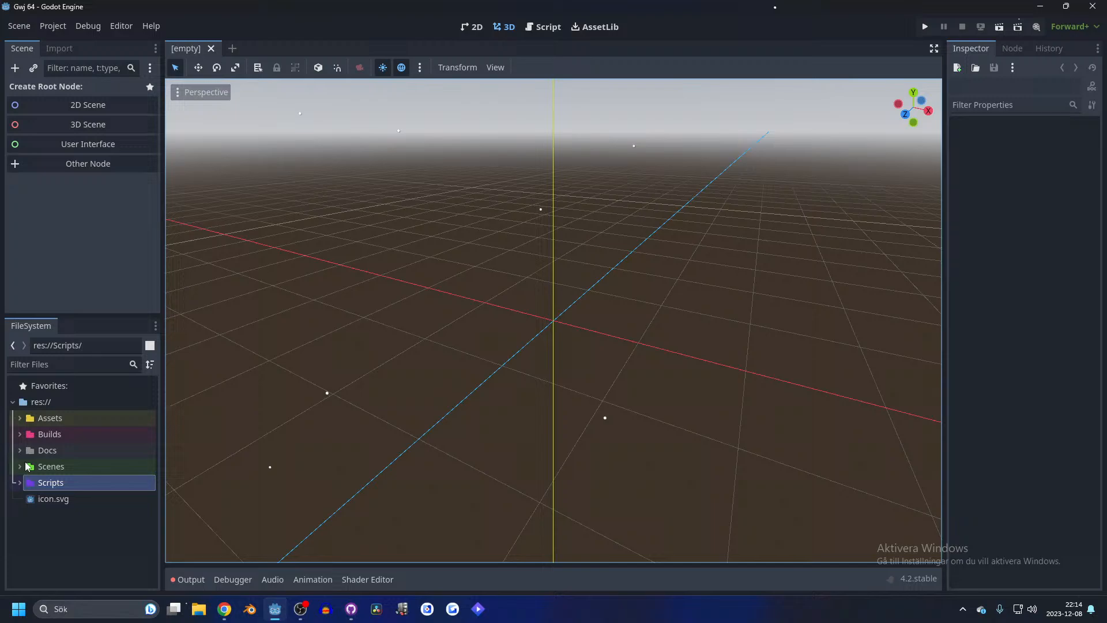
- Set the folder color of the Scripts folder to Orange
right_click(56, 486)
mouse_move(119, 462)
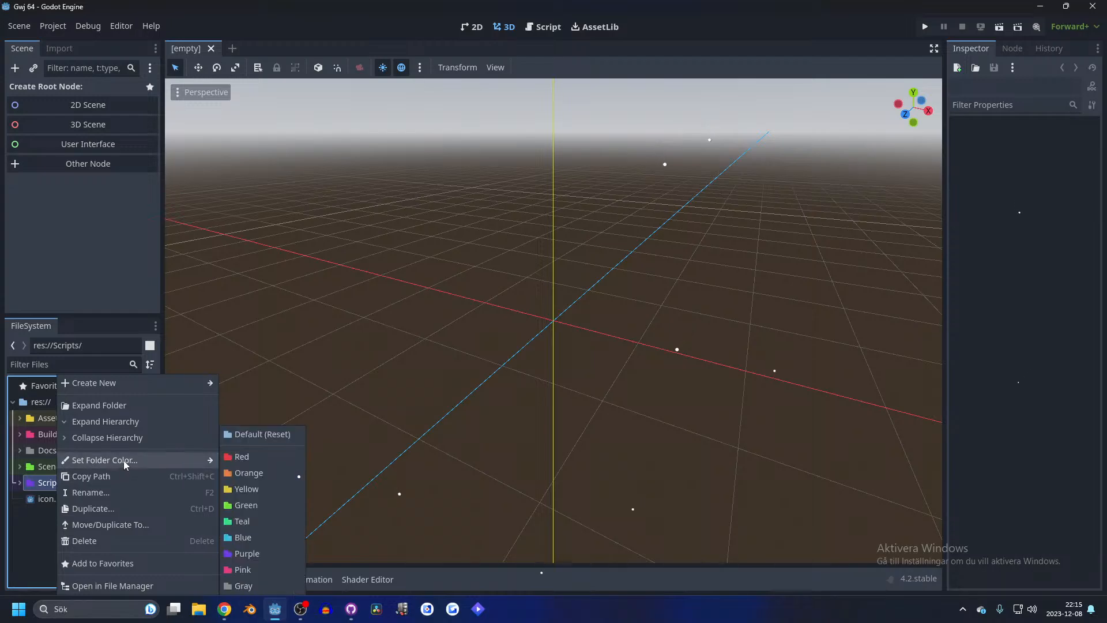
left_click(251, 473)
left_click(72, 450)
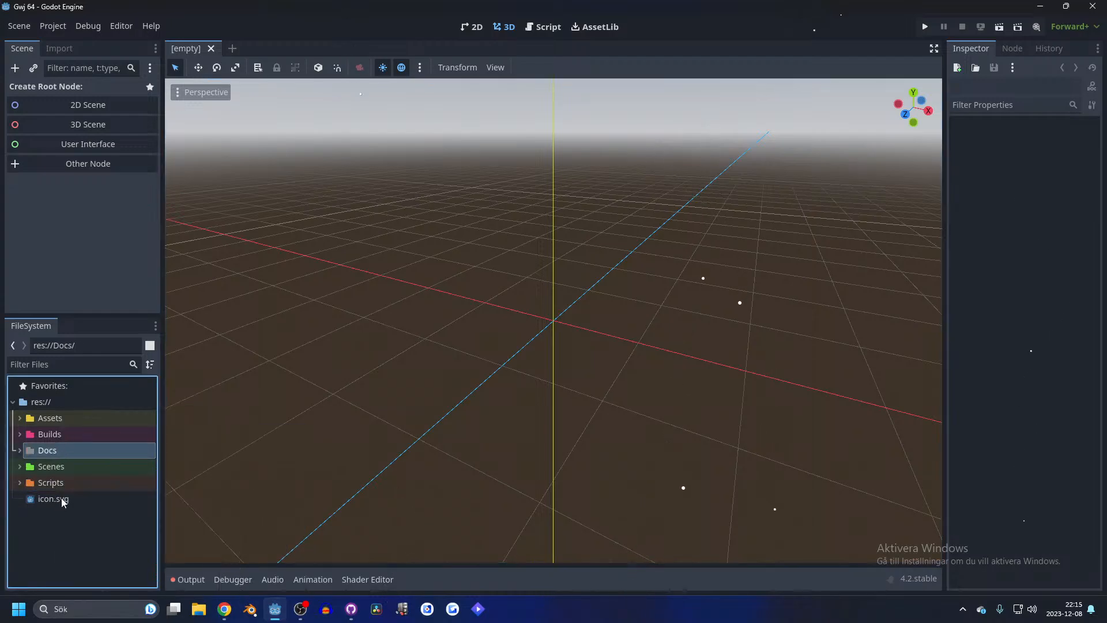
- Move icon.svg from the project root into the Assets folder, check the folder's contents and collapse it again
left_click(61, 497)
left_click_drag(56, 497, 35, 425)
left_click(19, 417)
left_click(59, 436)
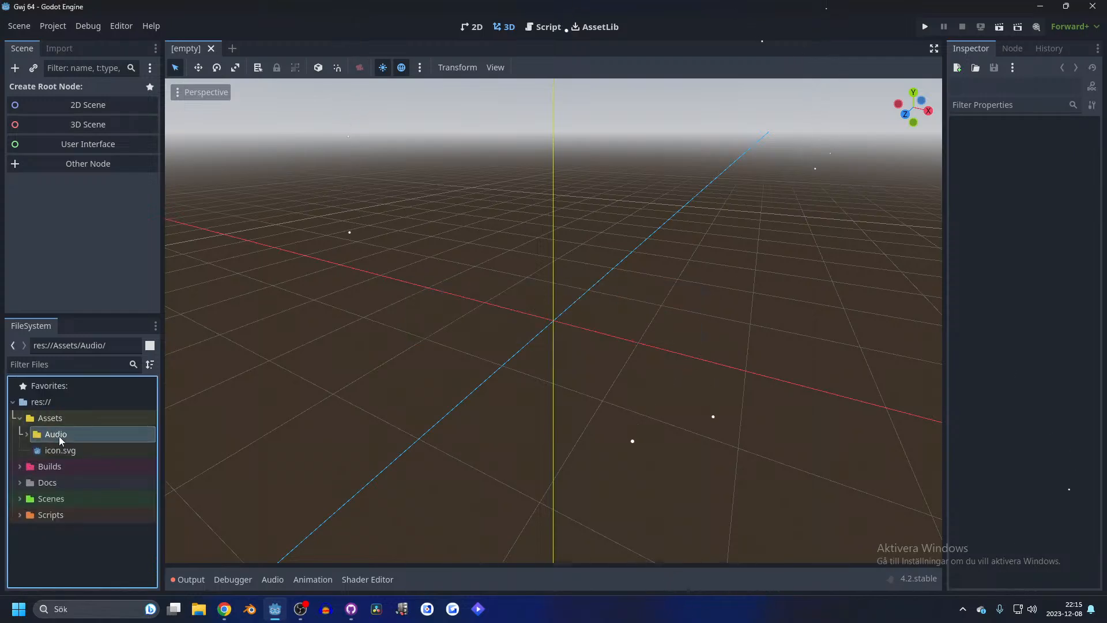
left_click(27, 435)
left_click(27, 434)
left_click(19, 419)
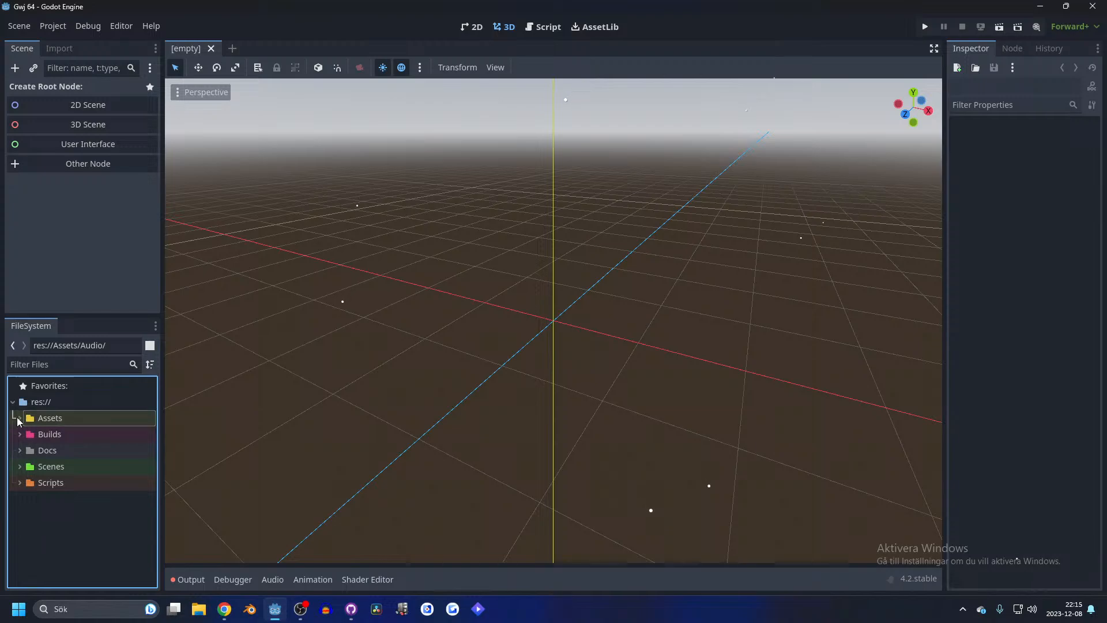
left_click(55, 436)
left_click(51, 424)
left_click(52, 435)
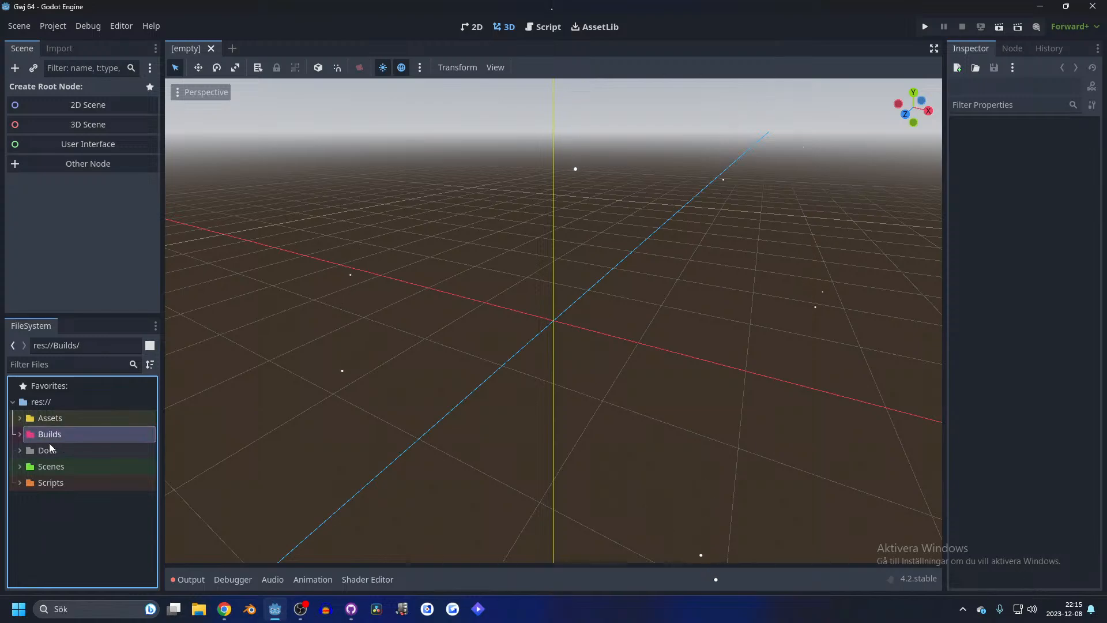
right_click(50, 438)
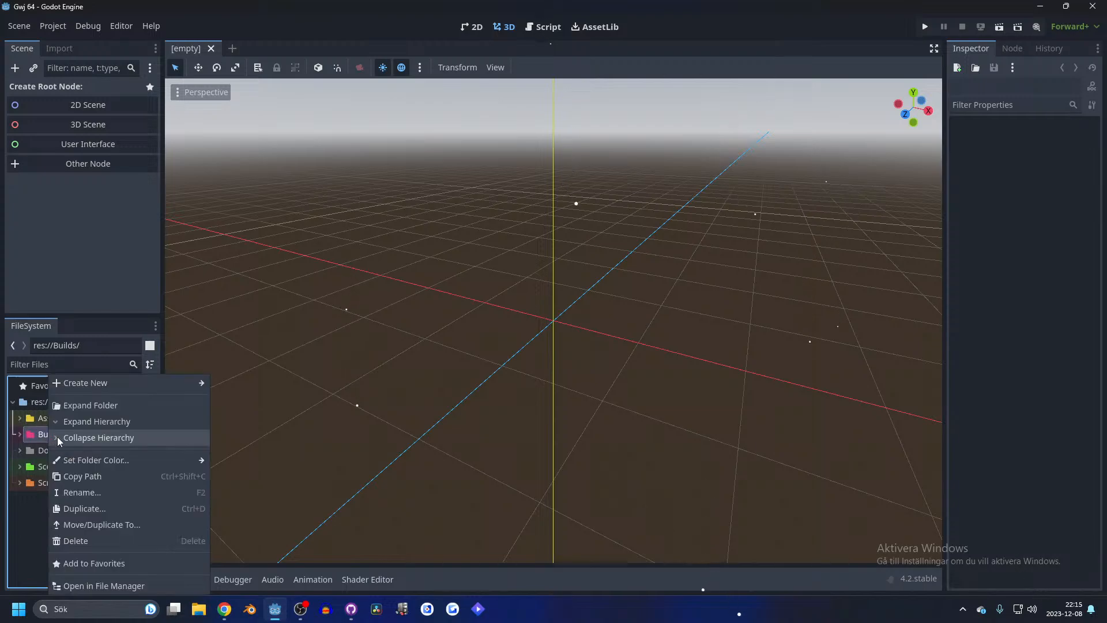
left_click(113, 525)
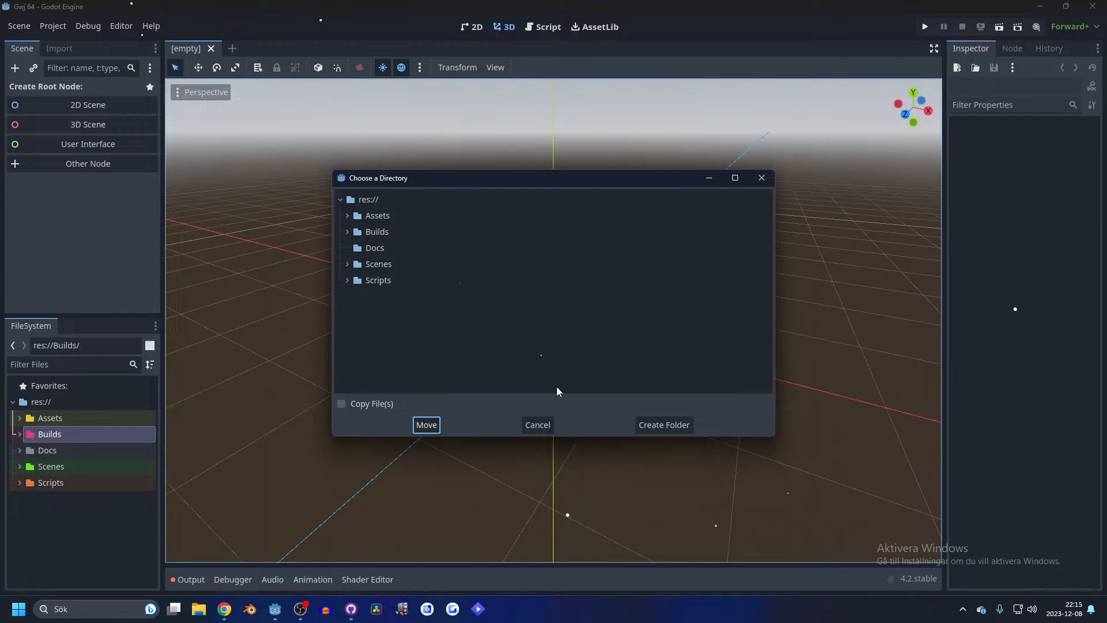
left_click(548, 426)
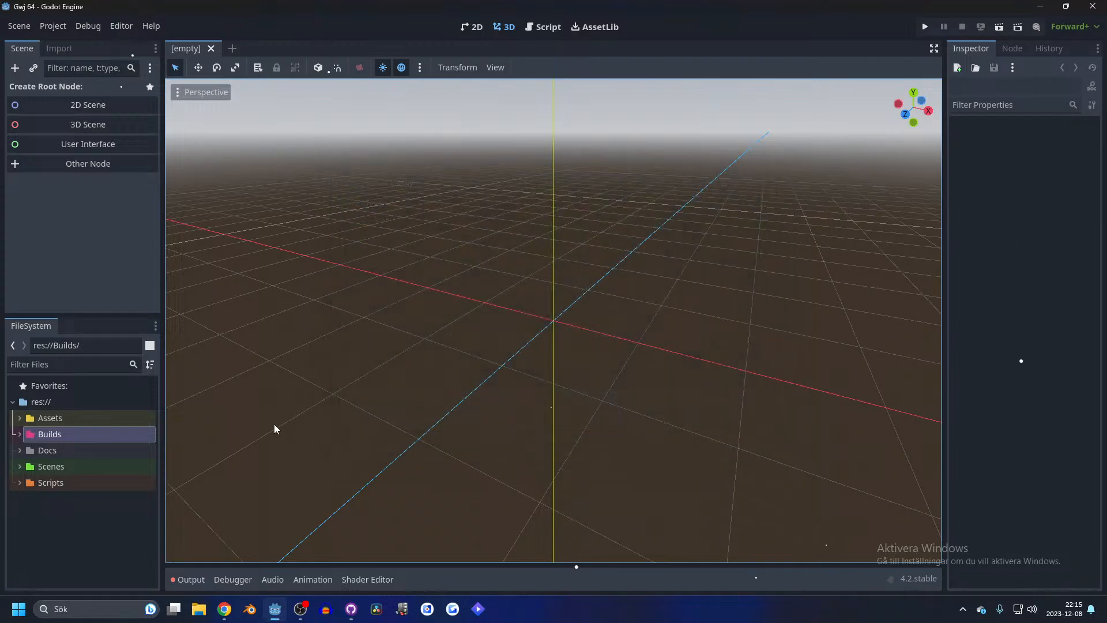
left_click(48, 447)
left_click(44, 419)
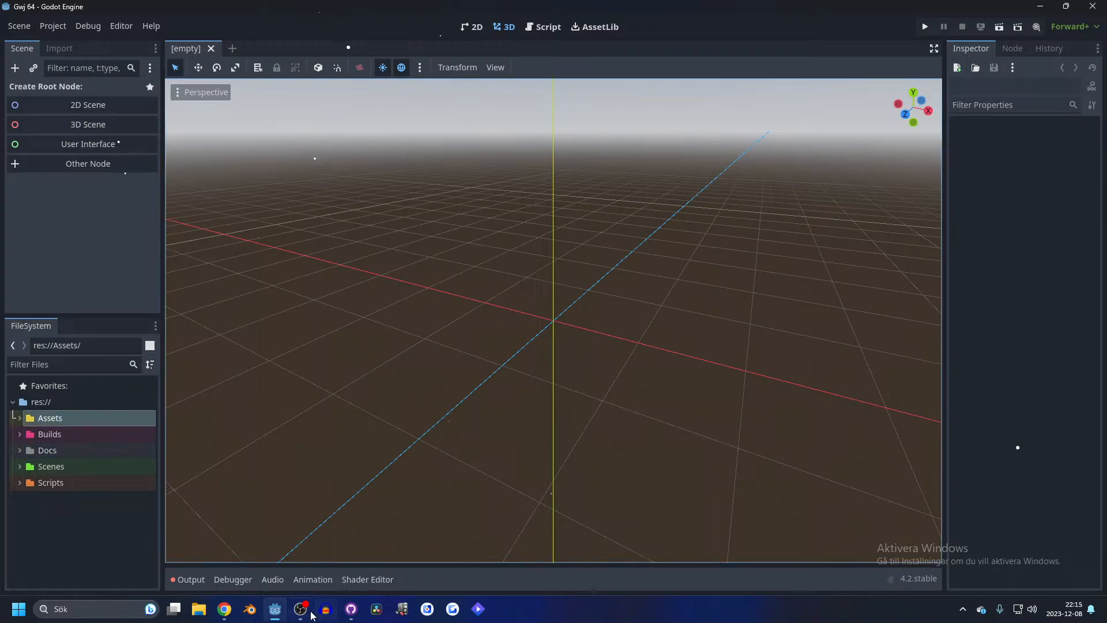
- Switch to GitHub Desktop, commit all changed files to main with the summary "Start" and push the commit to origin
left_click(351, 609)
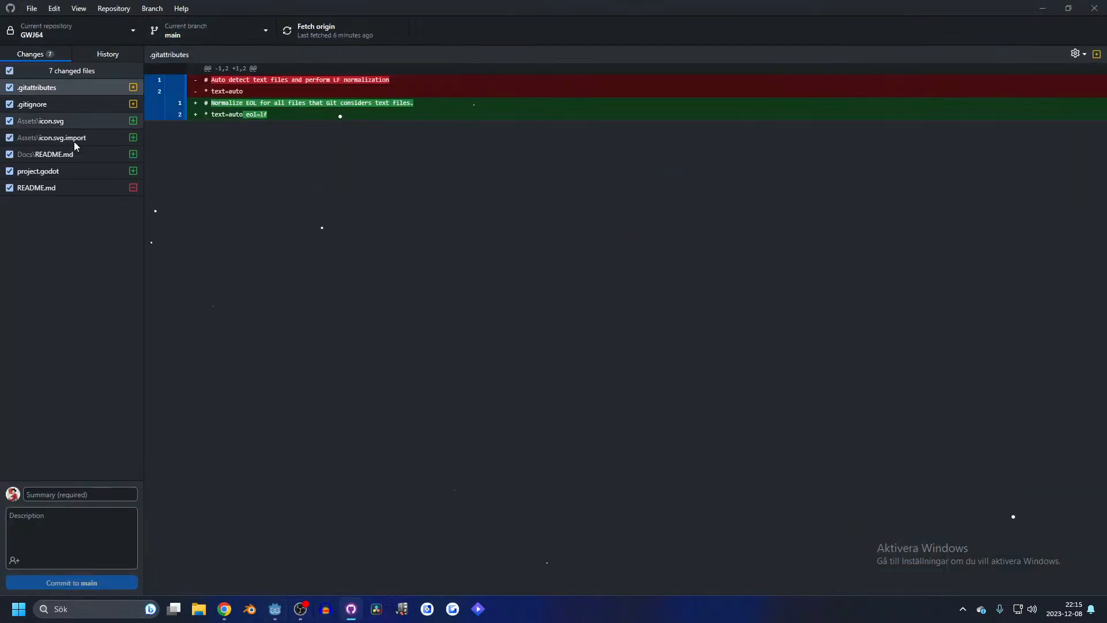
left_click(61, 496)
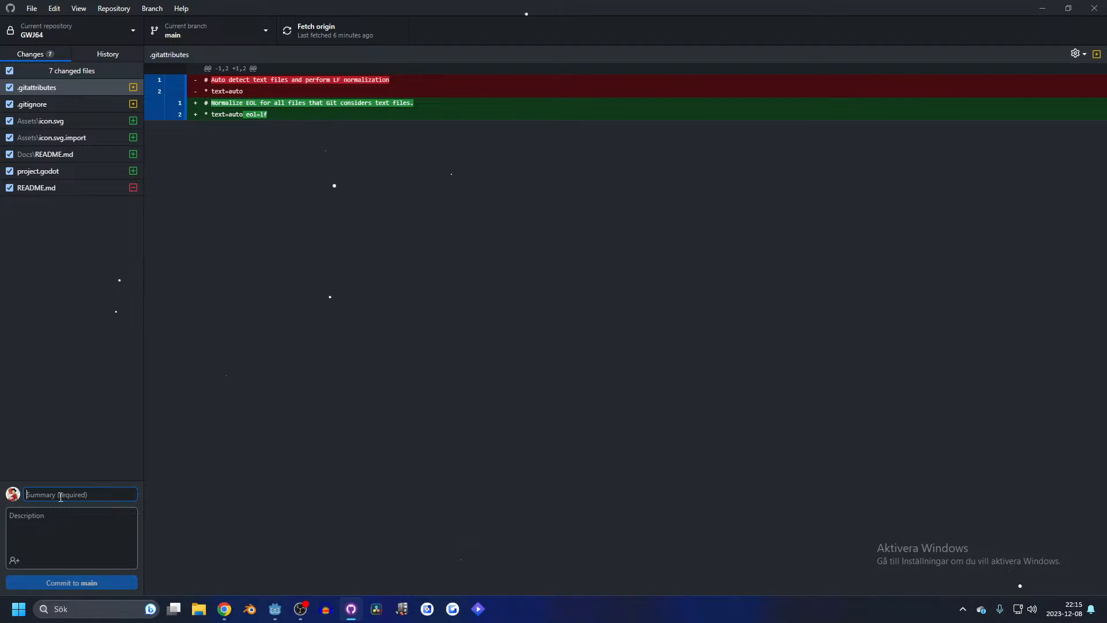
type("S")
key("BackSpace")
type("Start")
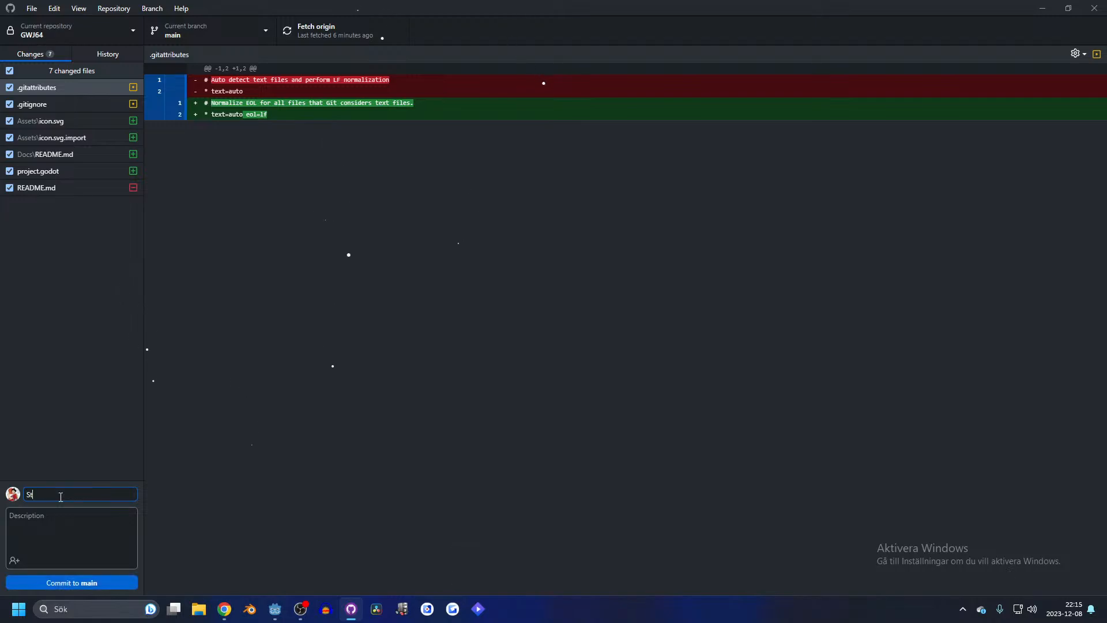
left_click(99, 581)
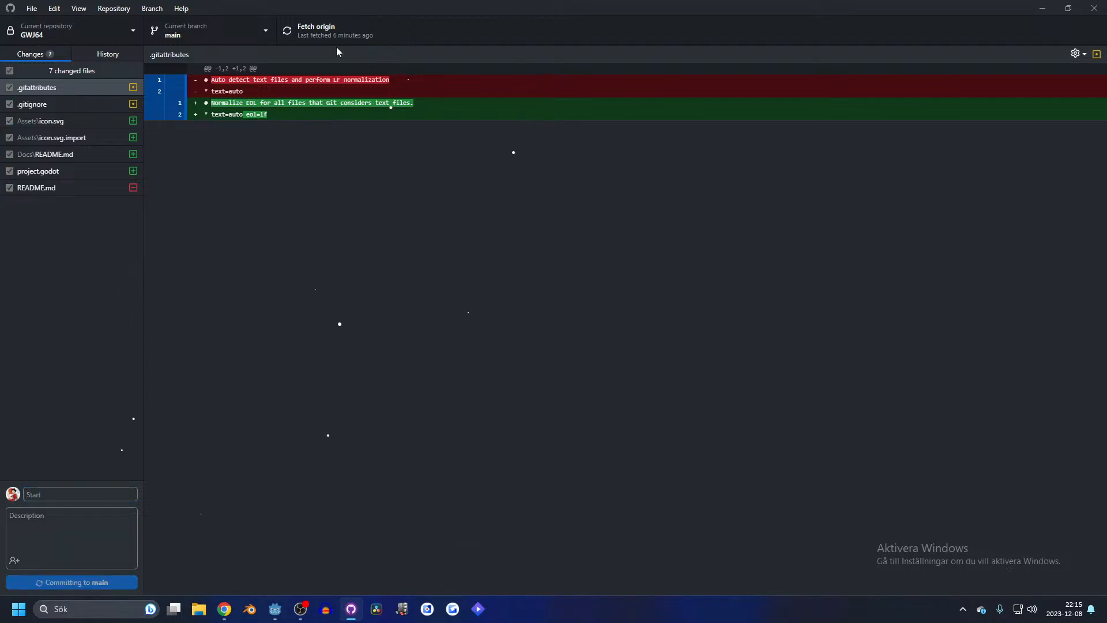
left_click(354, 27)
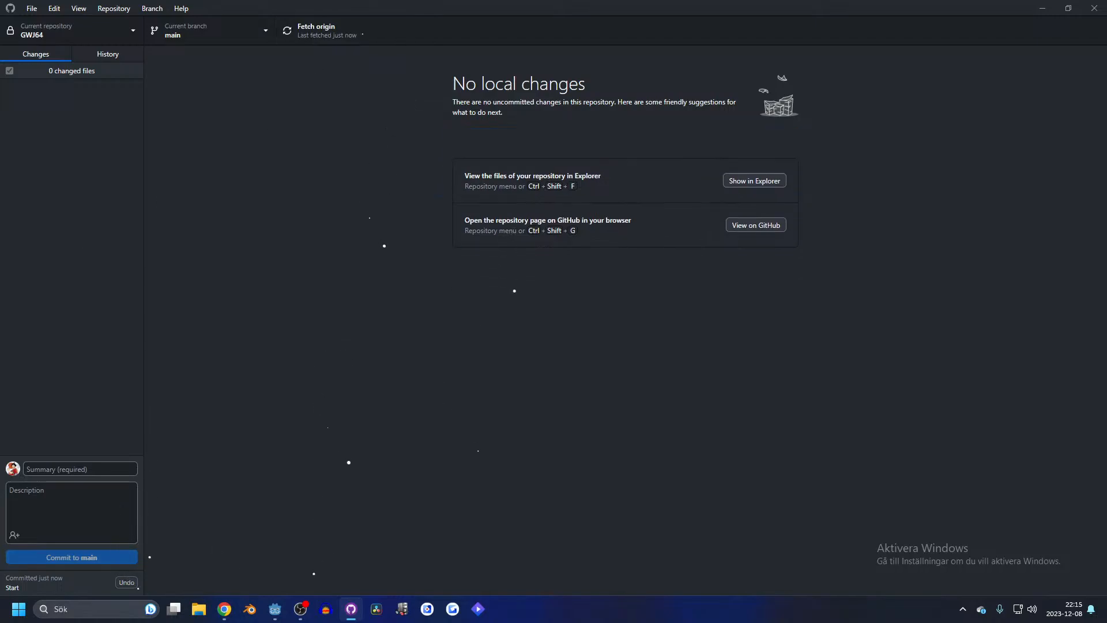
- Check the Start commit in the GWJ64 repository history and return to the Godot editor
left_click(94, 50)
left_click(69, 99)
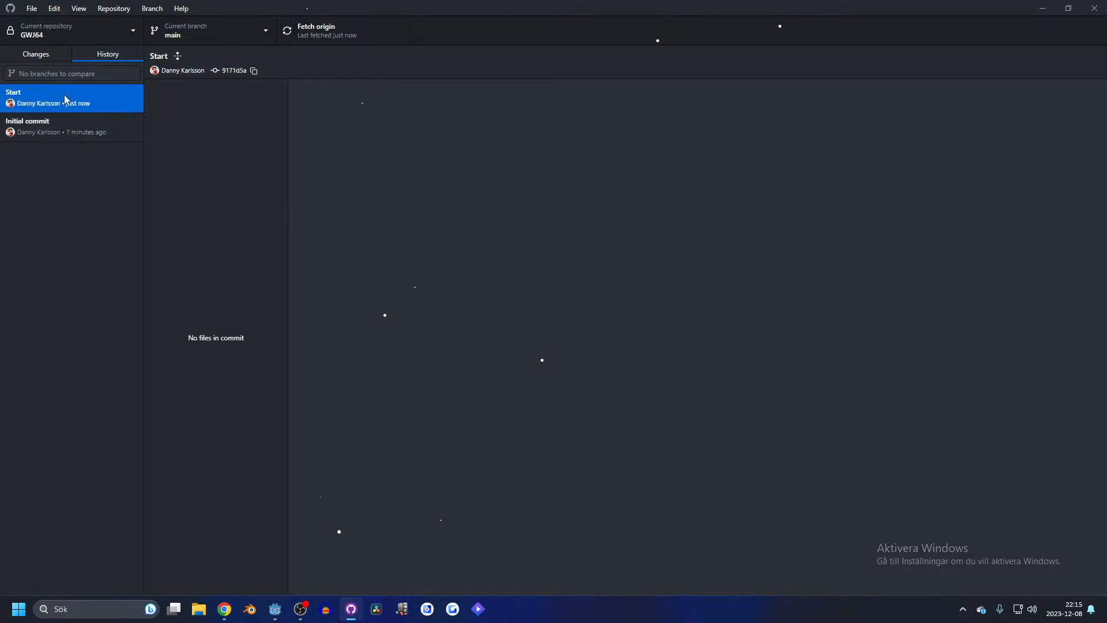
left_click(1040, 7)
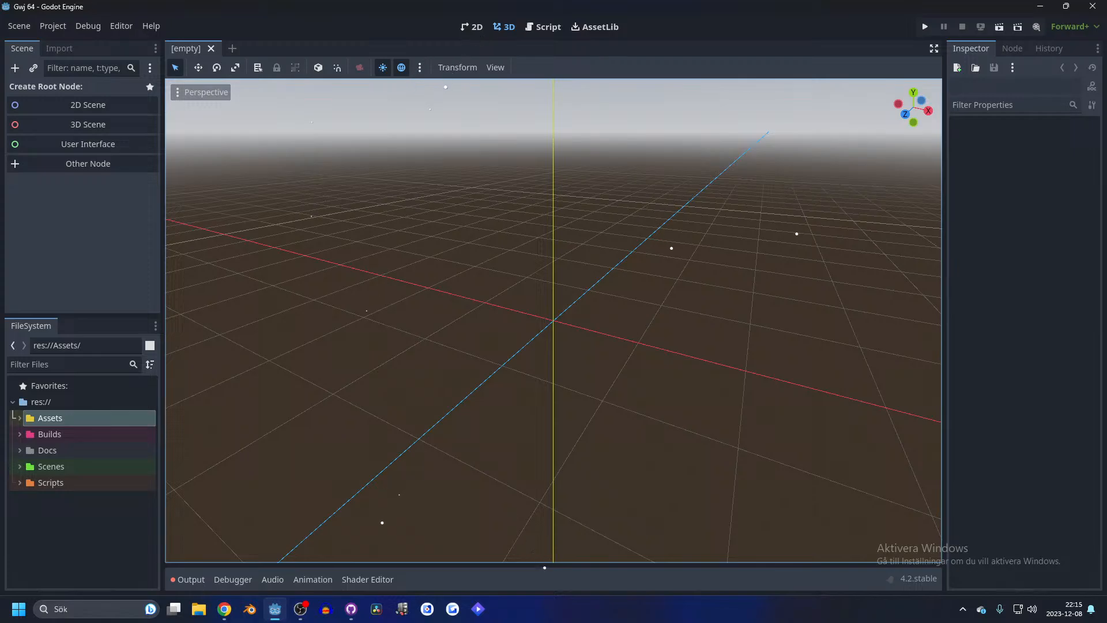
key("alt+Tab")
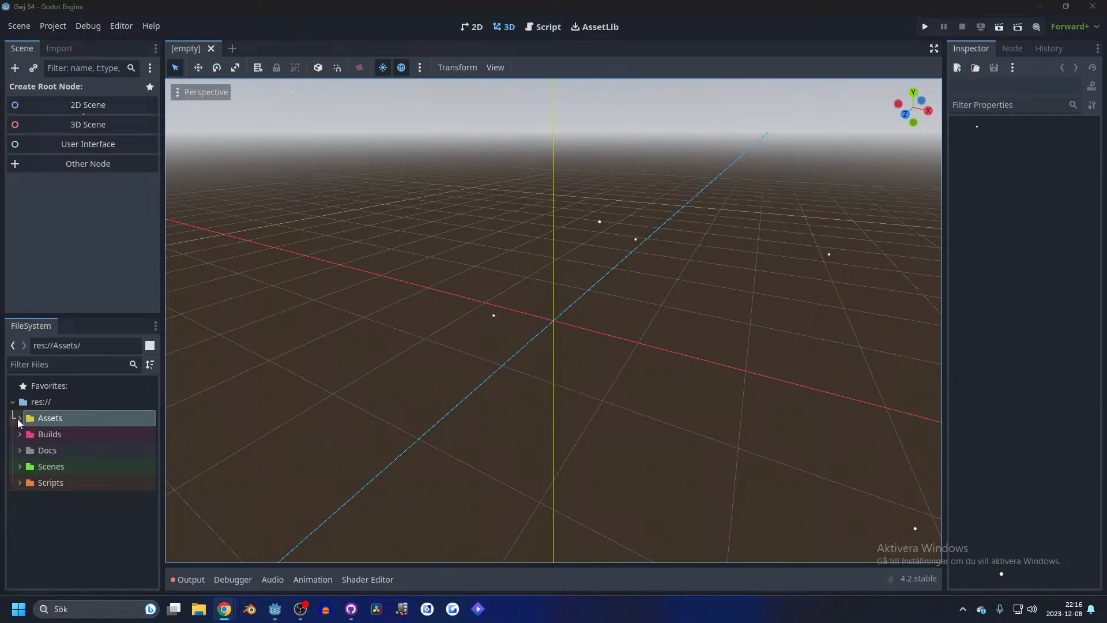
left_click(61, 451)
right_click(53, 449)
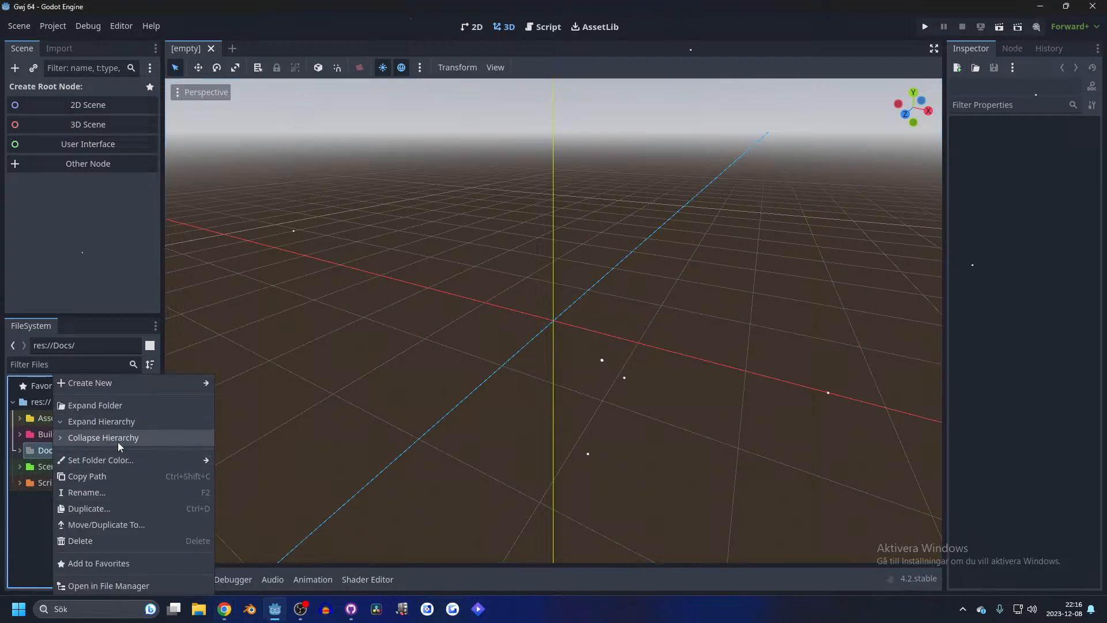
left_click(26, 528)
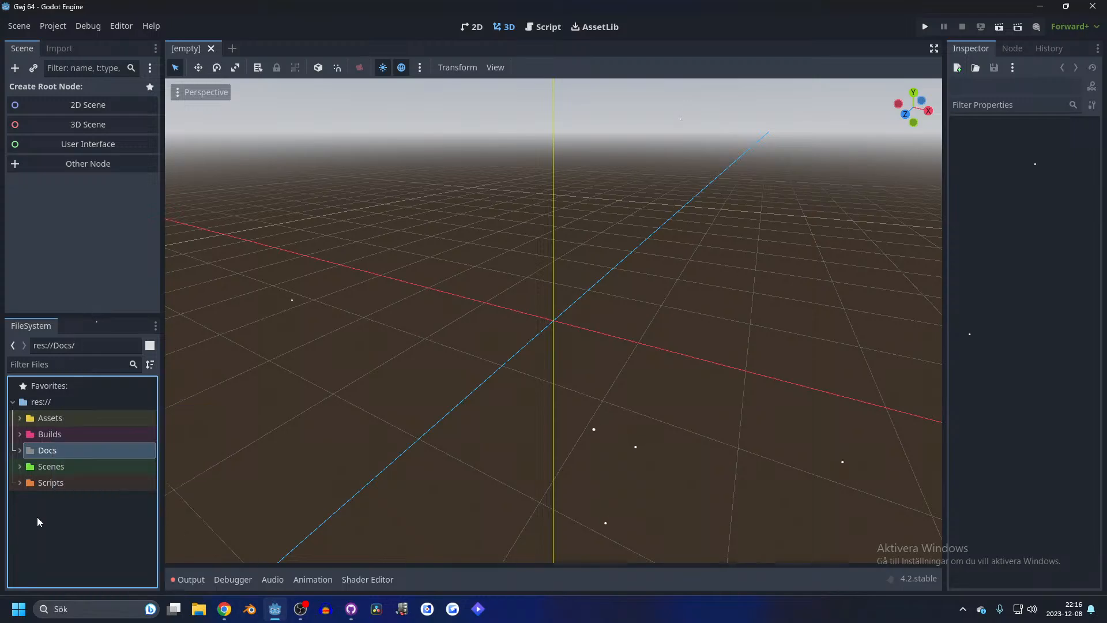
- Move README.md out of the Docs folder into the project root res://
left_click(21, 452)
left_click_drag(68, 468, 61, 505)
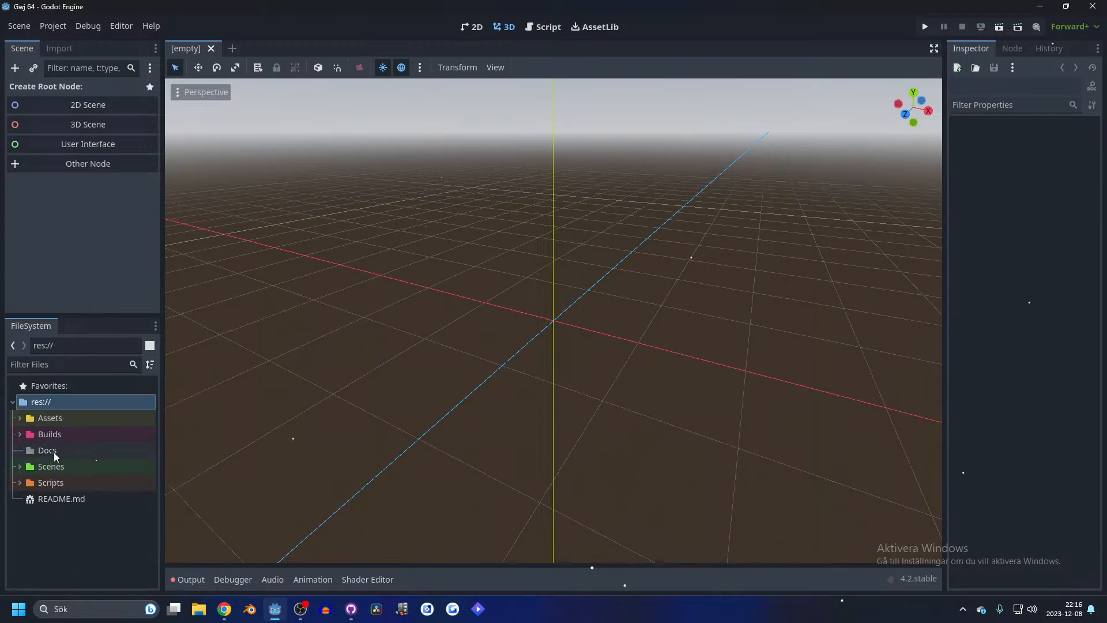
left_click_drag(53, 452, 56, 497)
left_click_drag(50, 451, 58, 497)
left_click(224, 609)
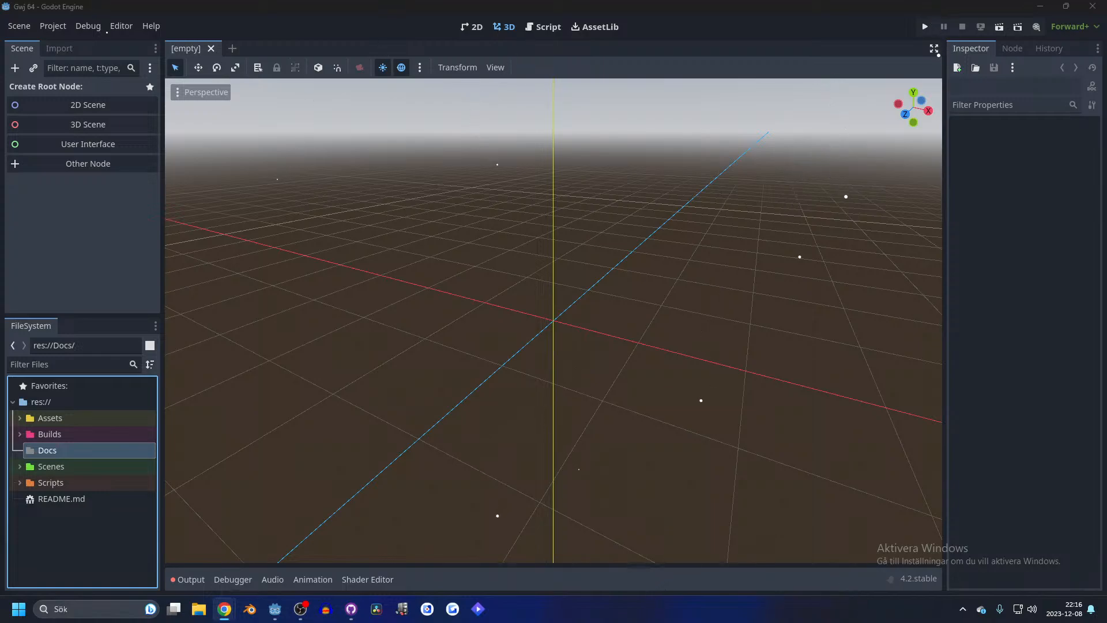
- Examine the Docs folder at its location on disk in the system file manager, close it and return to the editor
right_click(61, 448)
left_click(115, 584)
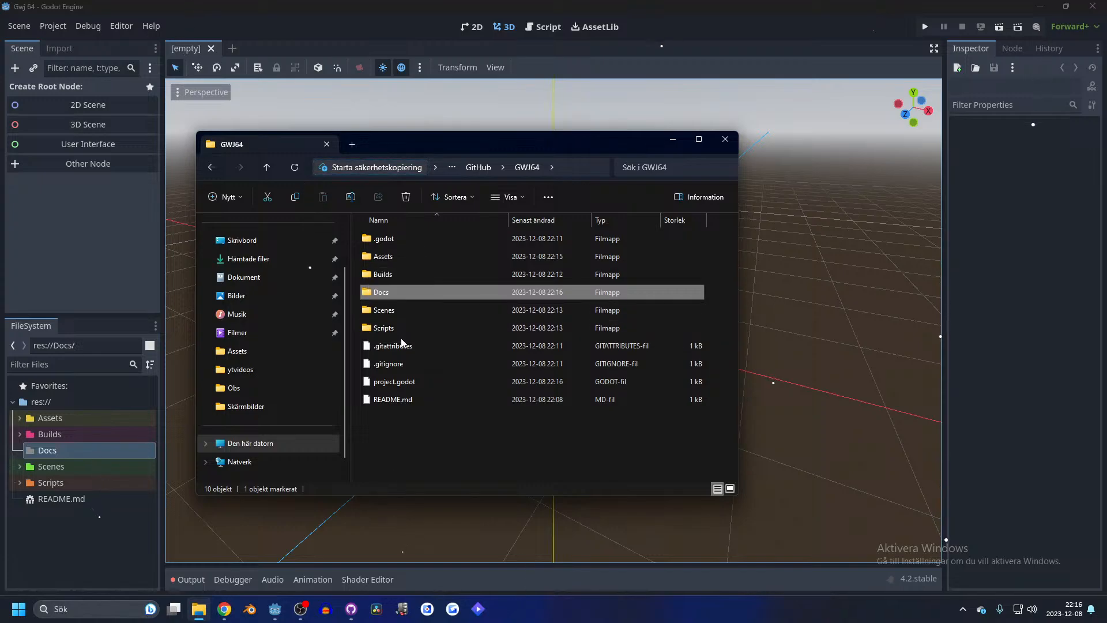
right_click(393, 293)
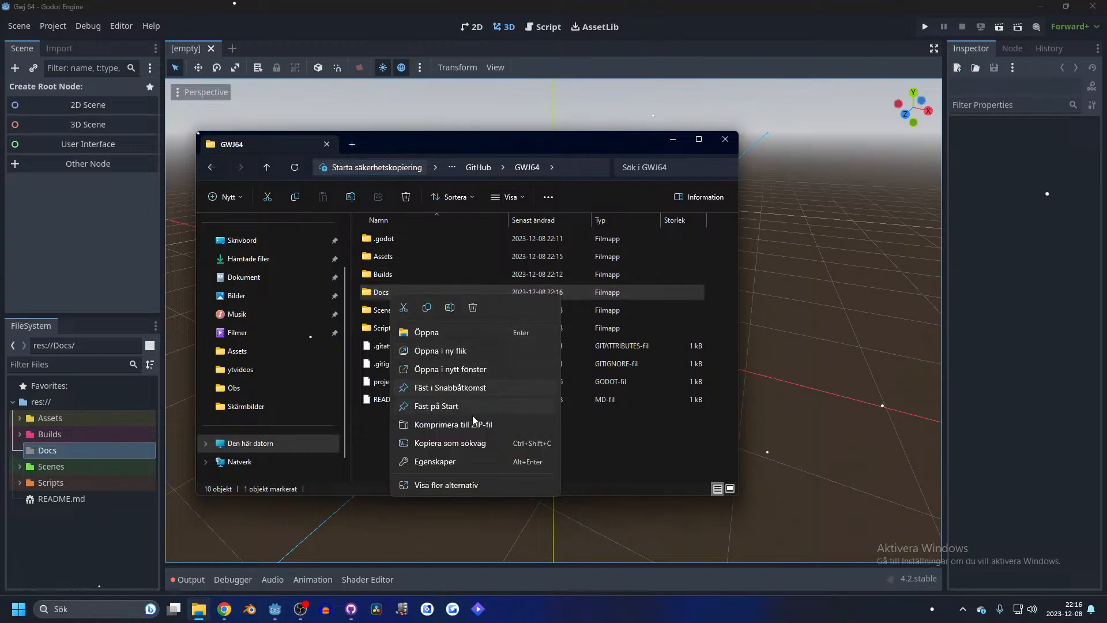
left_click(378, 442)
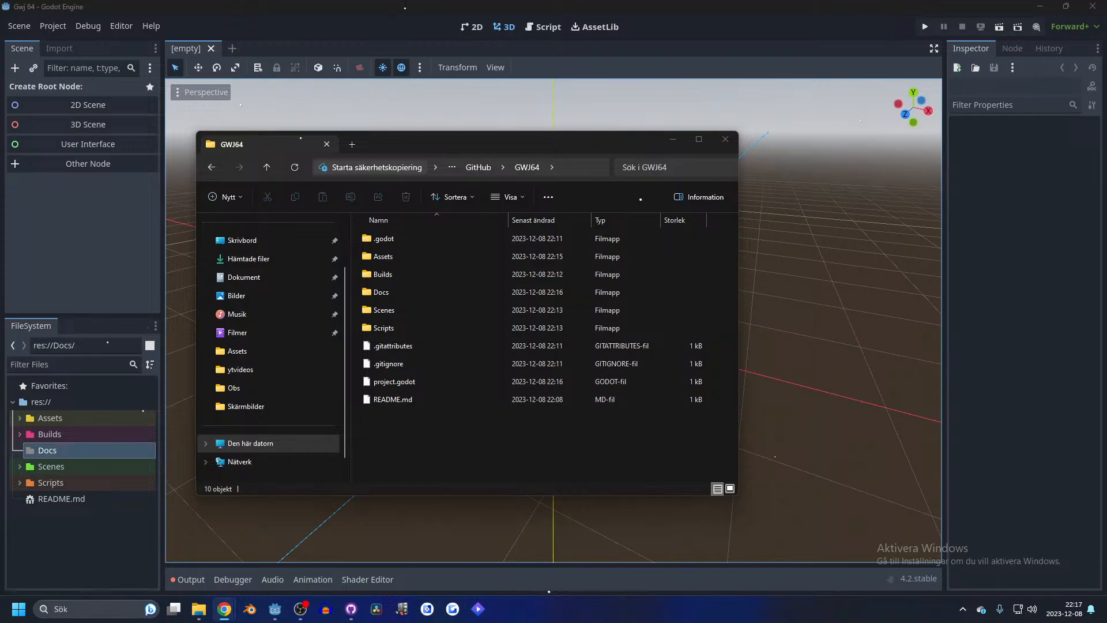
left_click(404, 291)
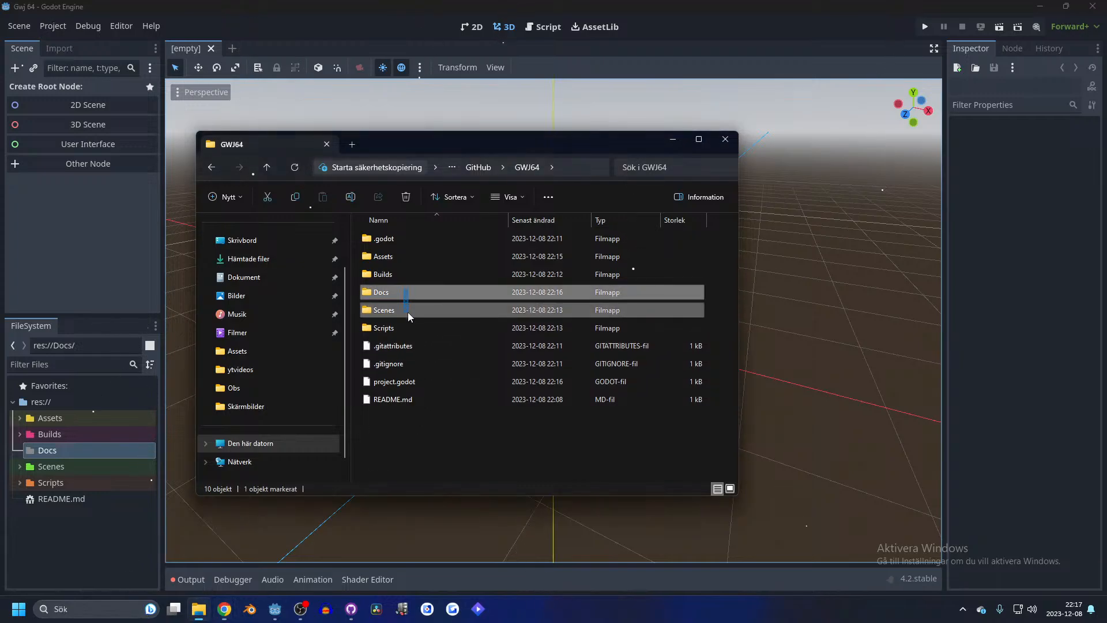
left_click_drag(401, 293, 404, 339)
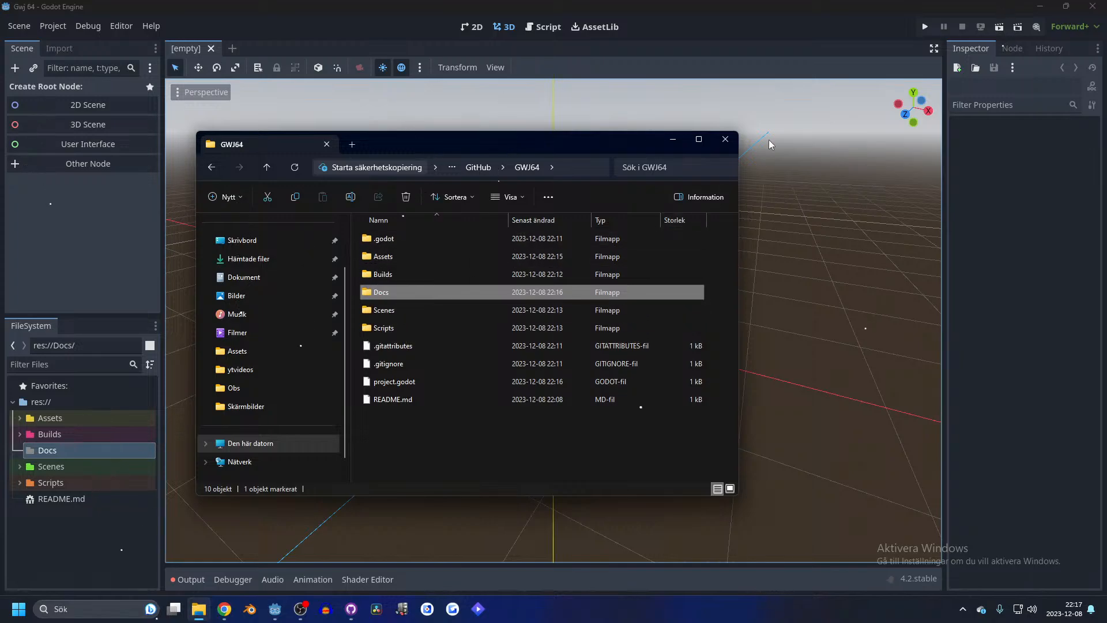
left_click(721, 138)
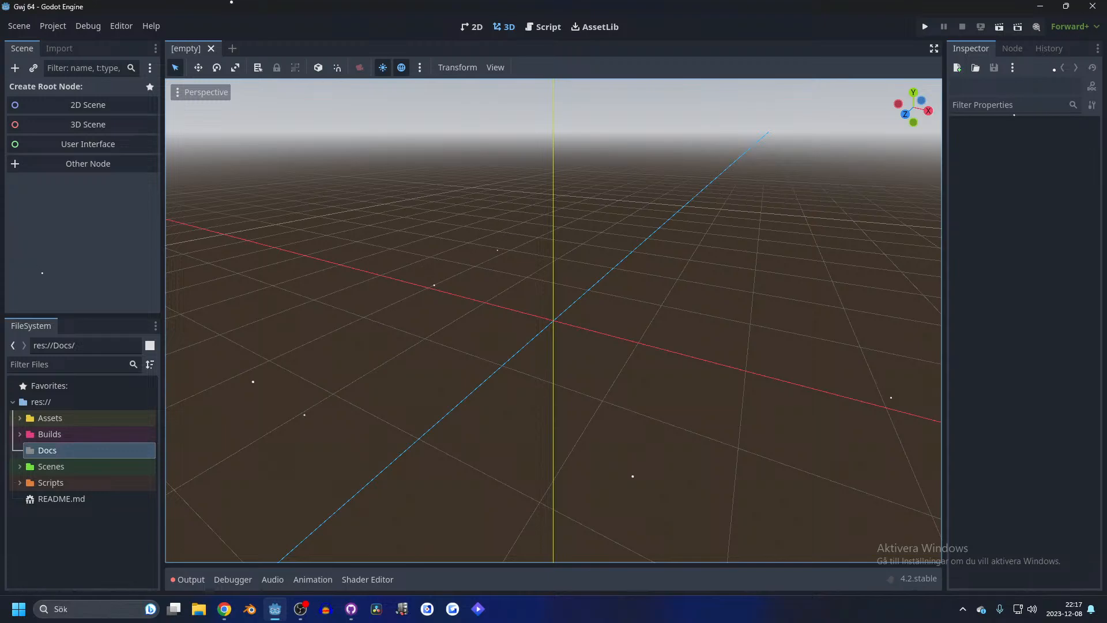
key("alt+Tab")
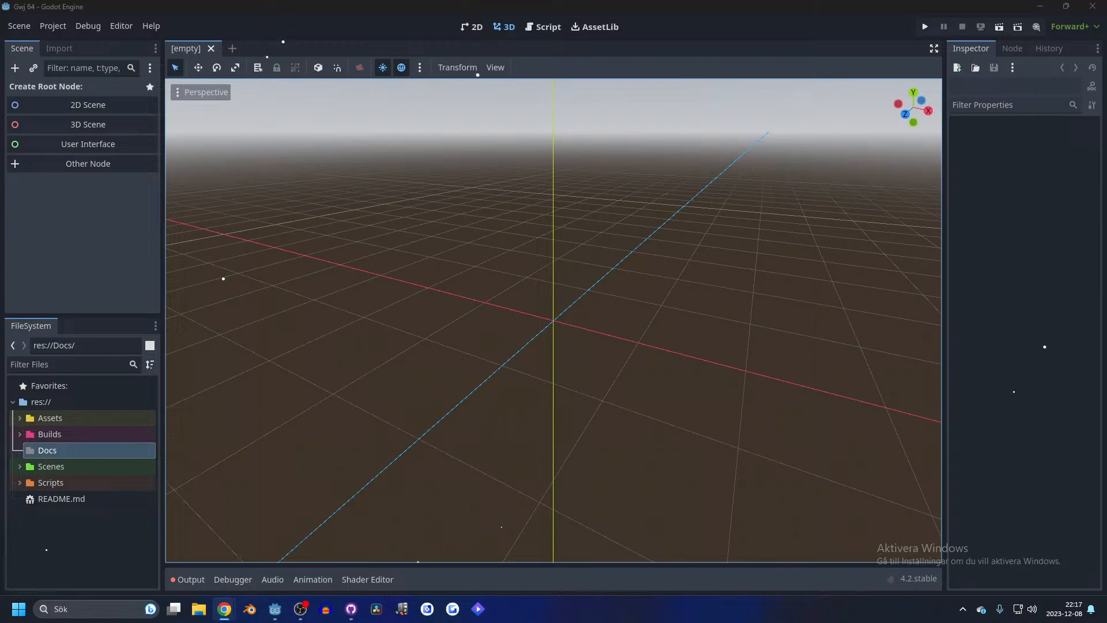
left_click(311, 397)
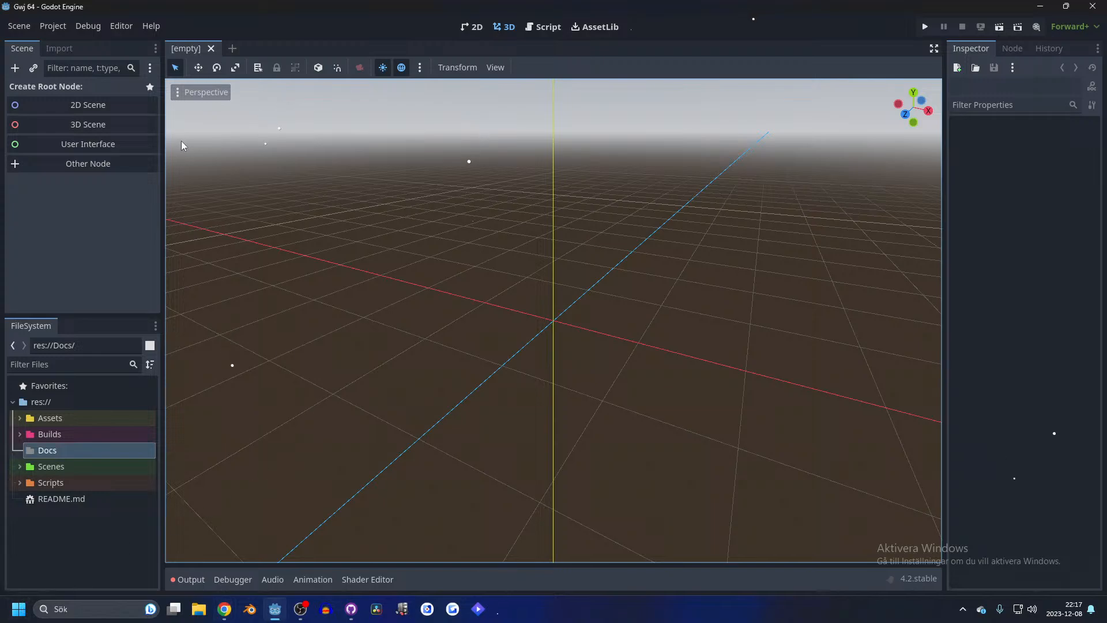
- Create a new 3D scene and rename its root node to Tutorial
left_click(105, 123)
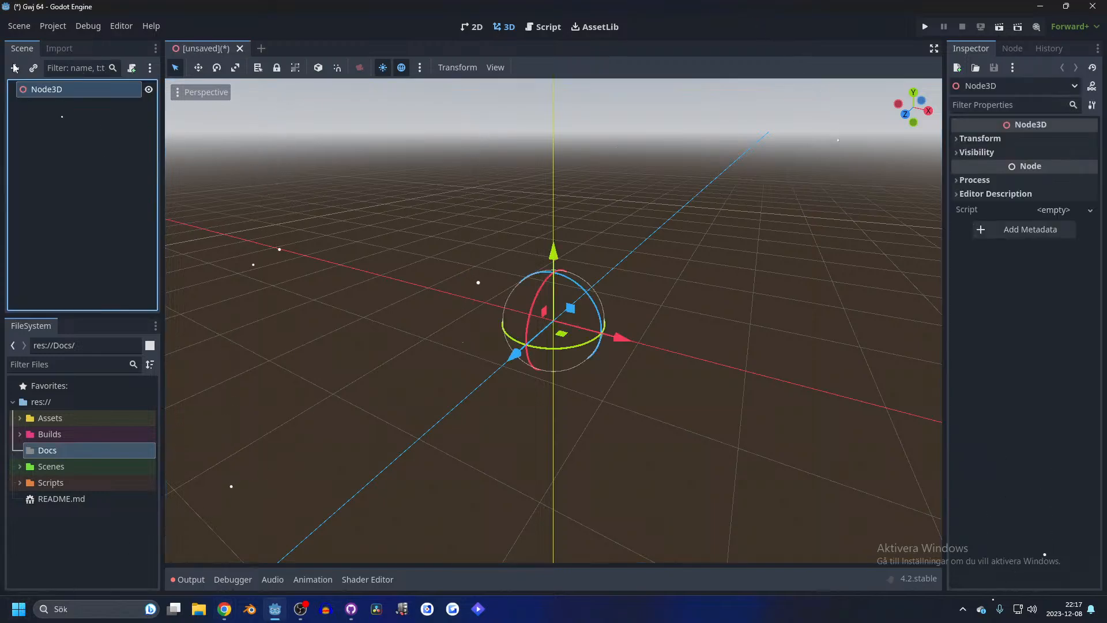
double_click(53, 91)
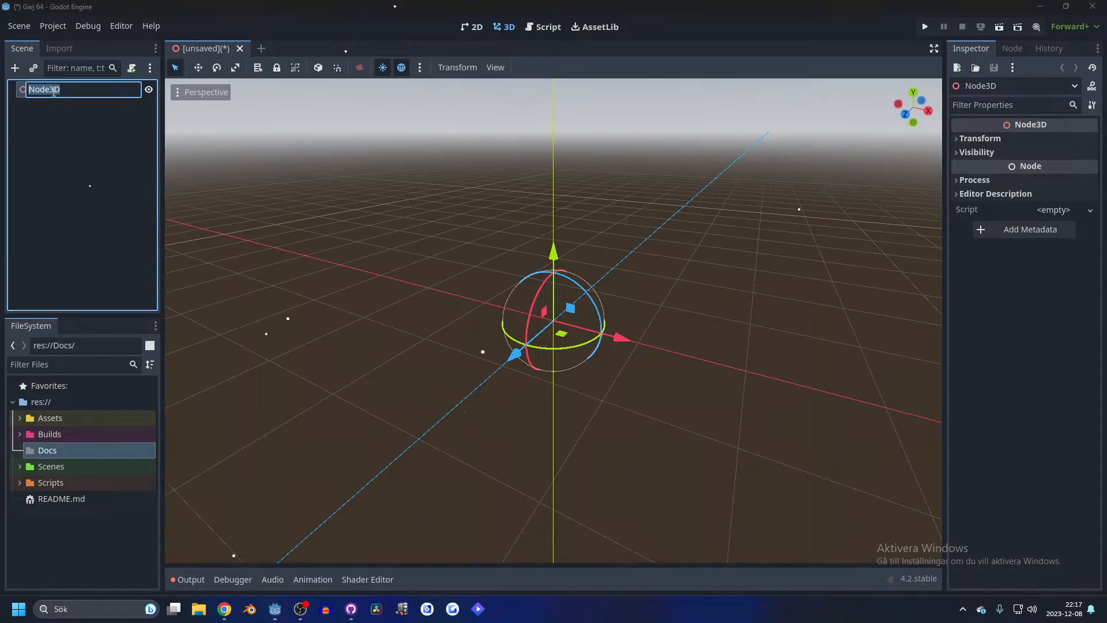
type("Tutorial")
key("Return")
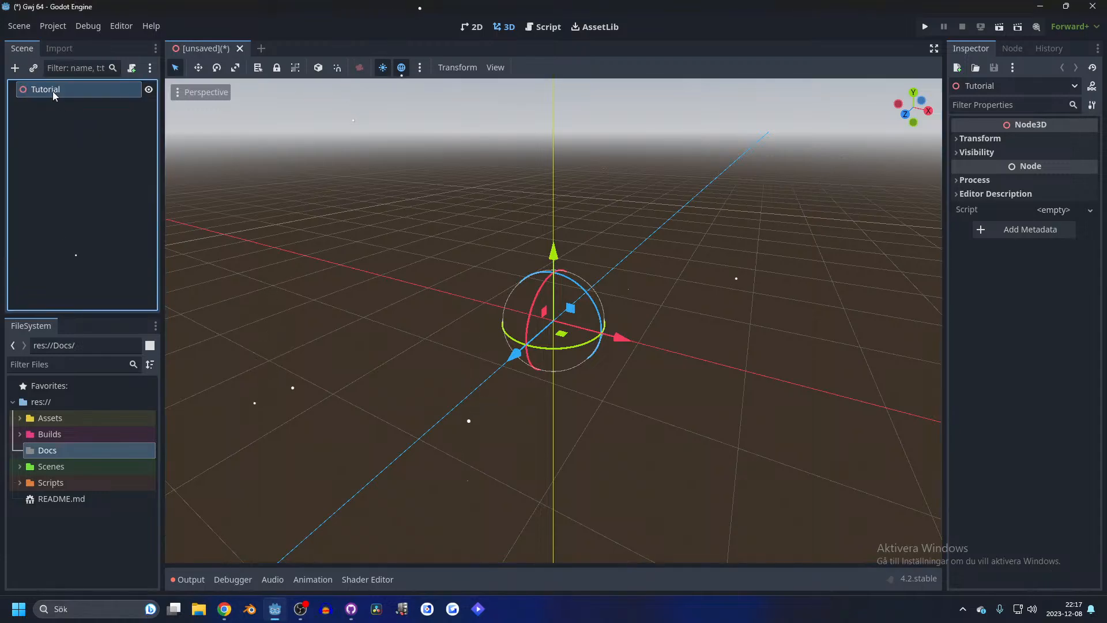
- Search the node types for "csg" and add a CSGCombiner3D node as a child of Tutorial
scroll(181, 234, "up", 2)
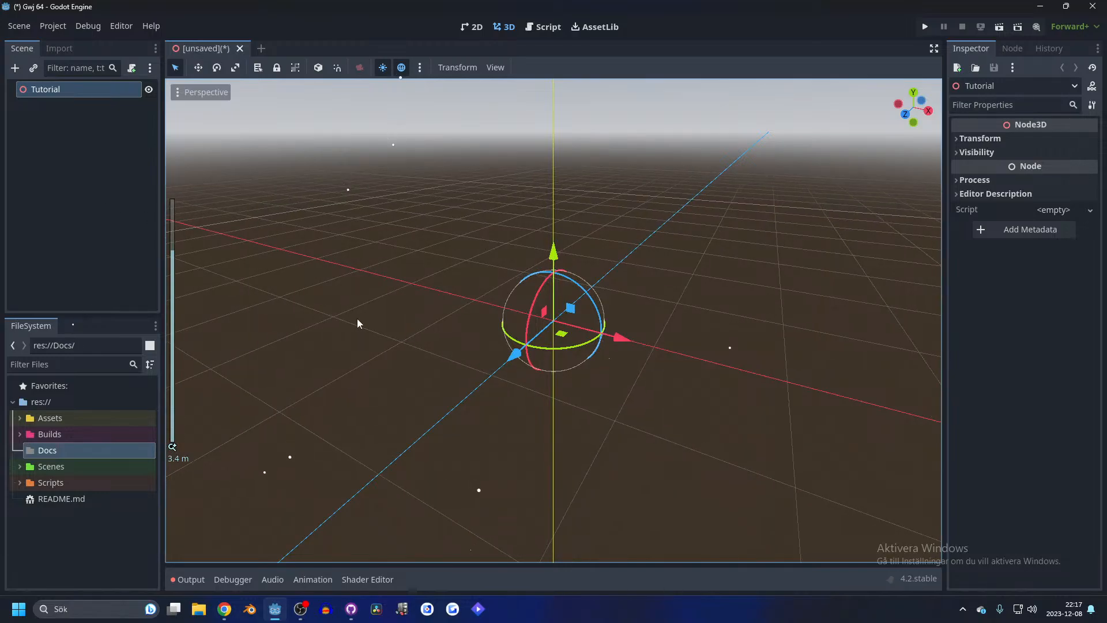
left_click(15, 68)
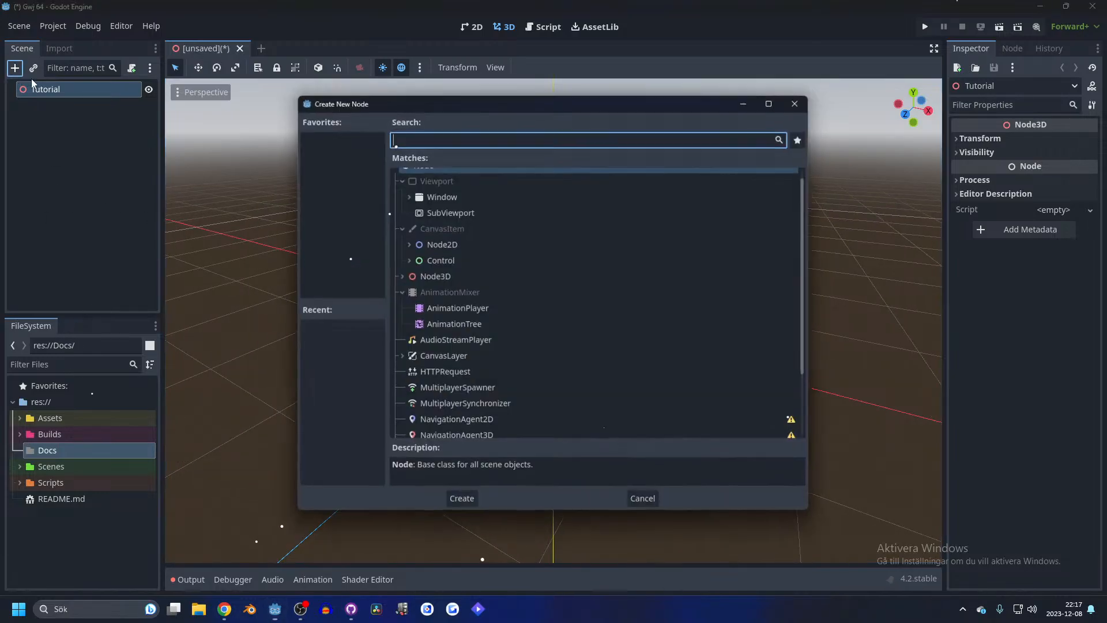
type("csg")
double_click(466, 369)
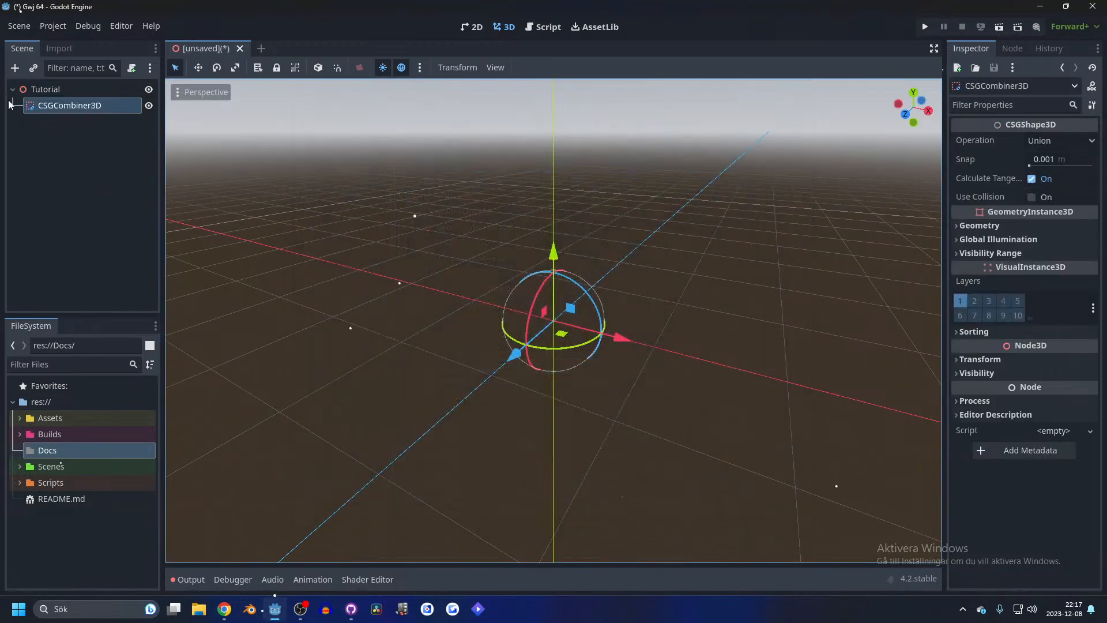
- Add a CSGBox3D node as a child of the CSGCombiner3D
key("ctrl+a")
double_click(479, 272)
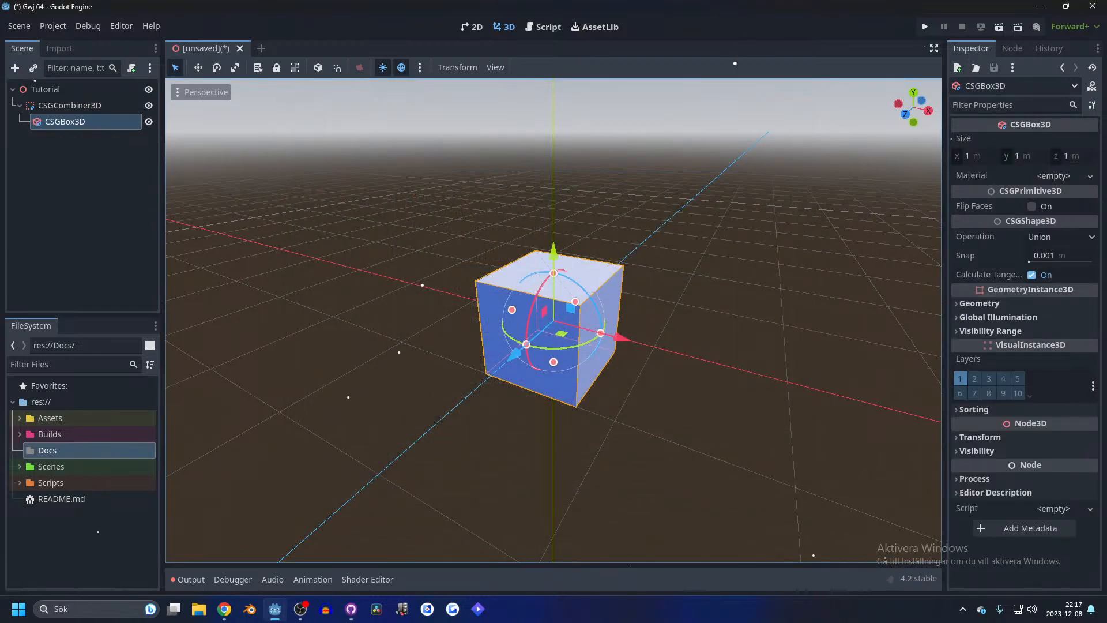
- Switch to the browser, open Wahooney's Texture Grid Generator page on itch.io and apply the UE4 preset
key("alt+Tab")
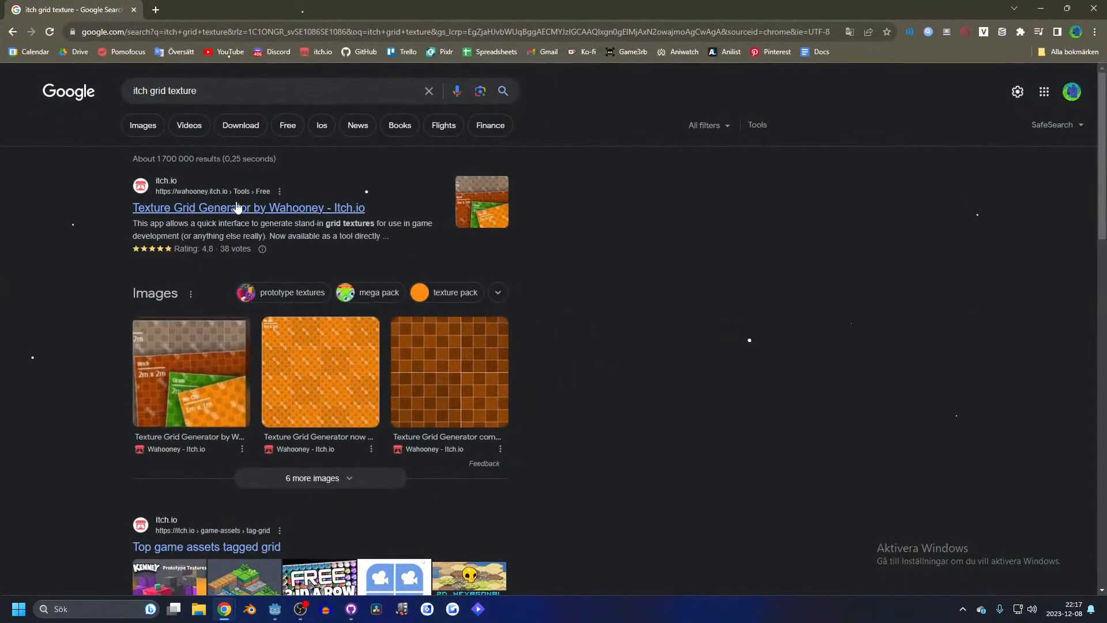
left_click(239, 208)
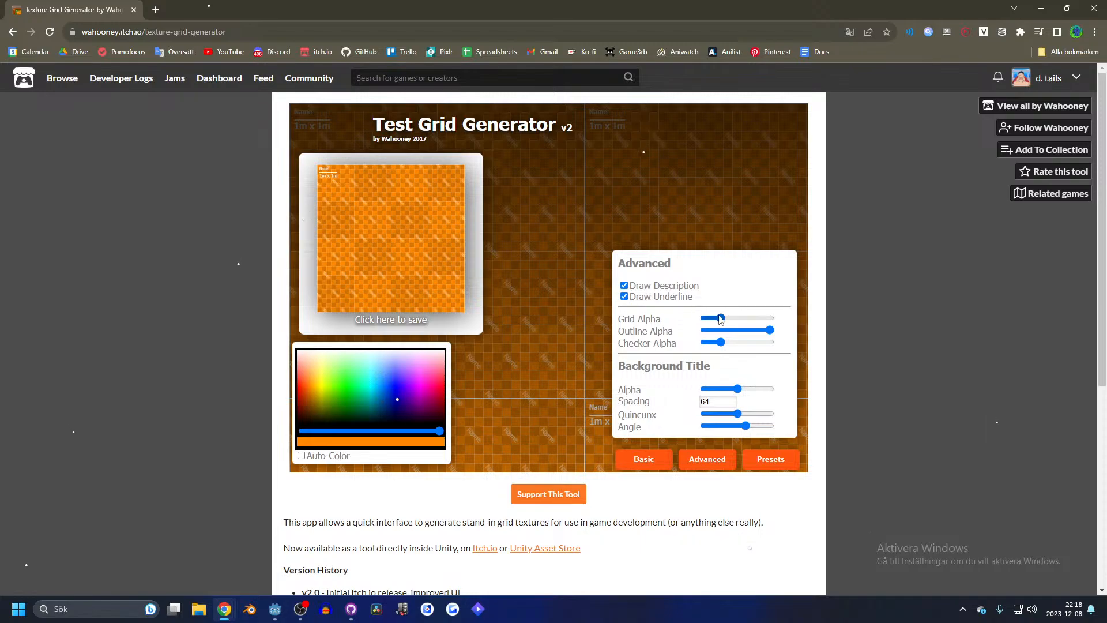
left_click(764, 459)
left_click(728, 411)
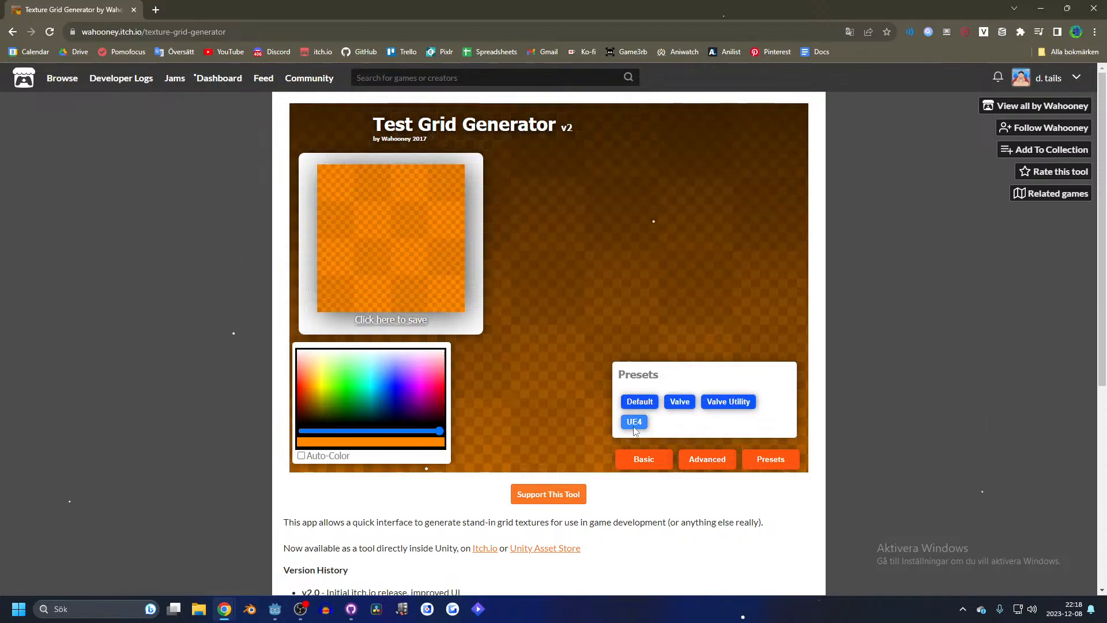
- Raise the grid texture's Outline Alpha to its maximum and save the texture as a PNG
left_click(669, 465)
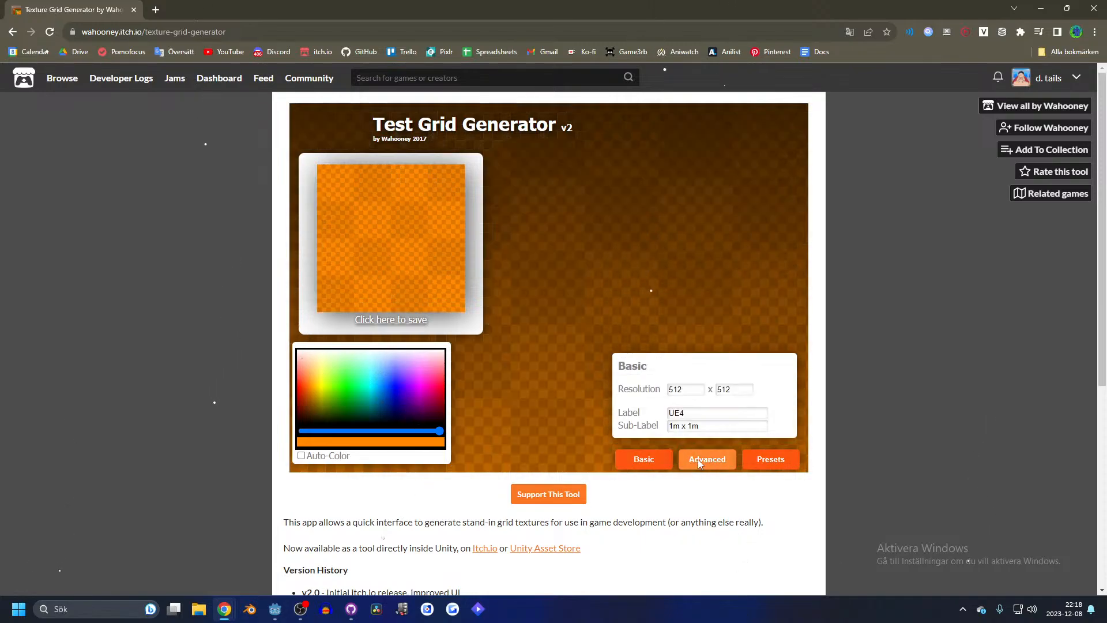
left_click(699, 460)
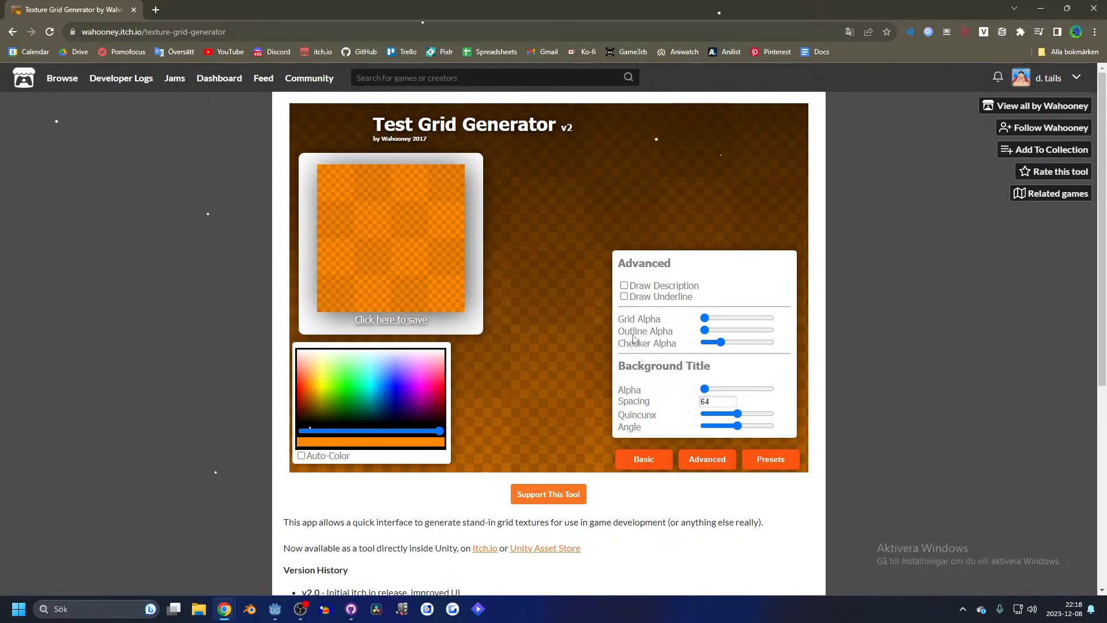
left_click_drag(705, 331, 771, 330)
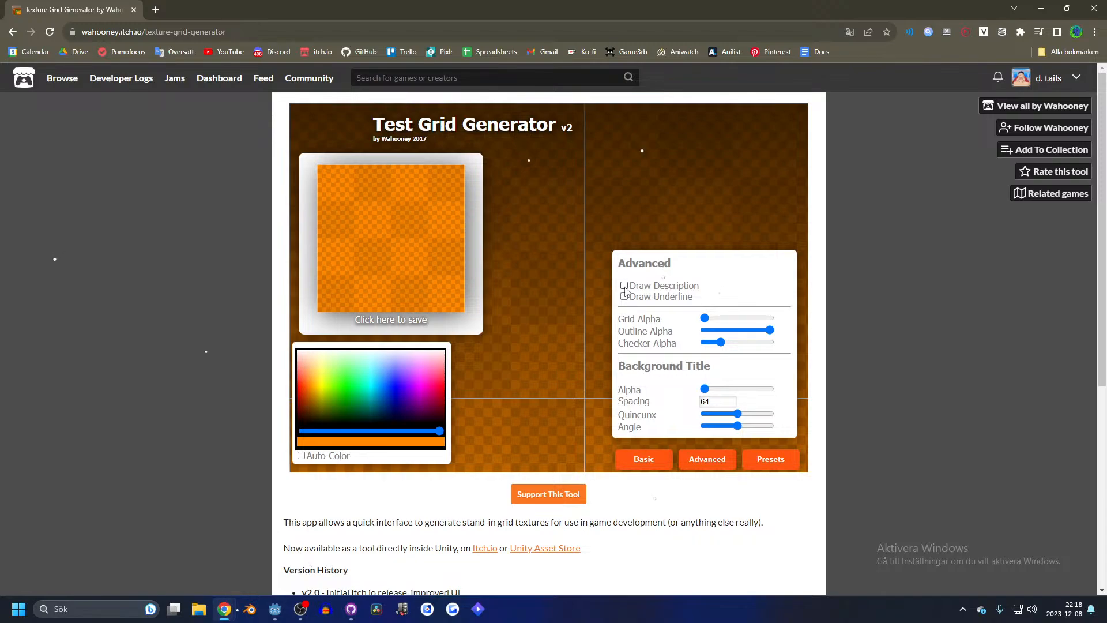
left_click(391, 320)
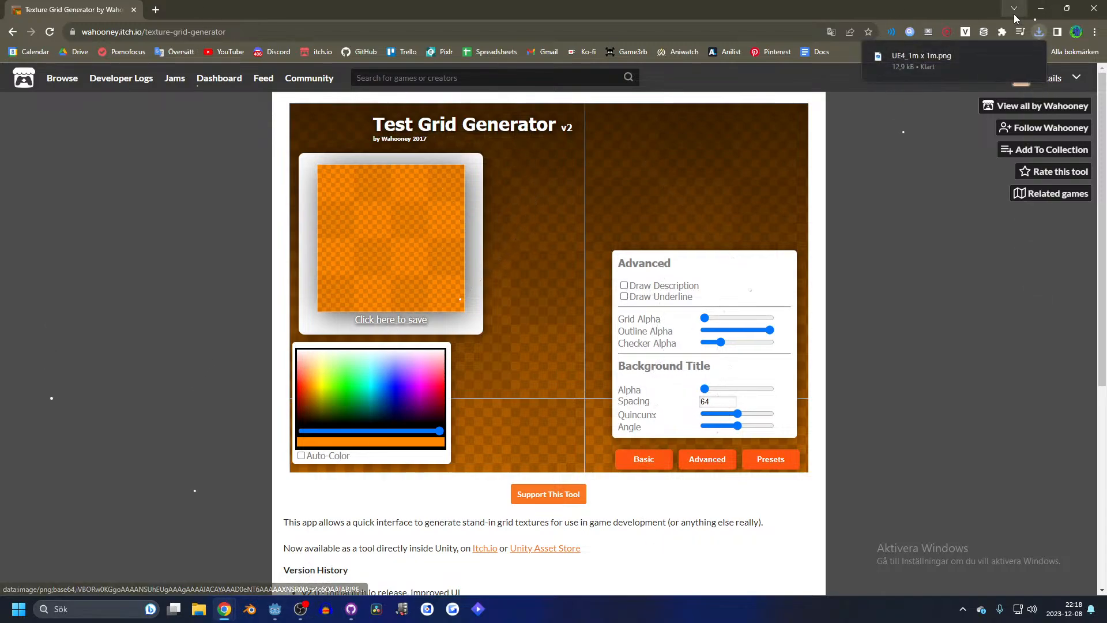
- Import the downloaded UE4_1m x 1m.png from the browser into the Godot project and move it into the Assets folder
left_click_drag(875, 9, 721, 145)
left_click_drag(767, 218, 65, 552)
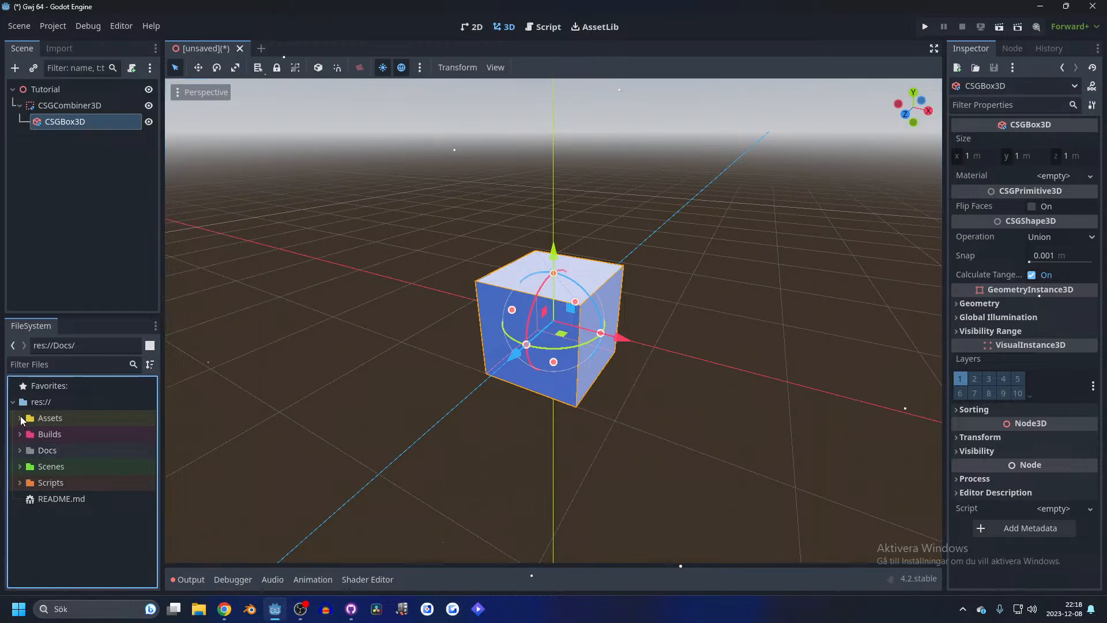
left_click(71, 364)
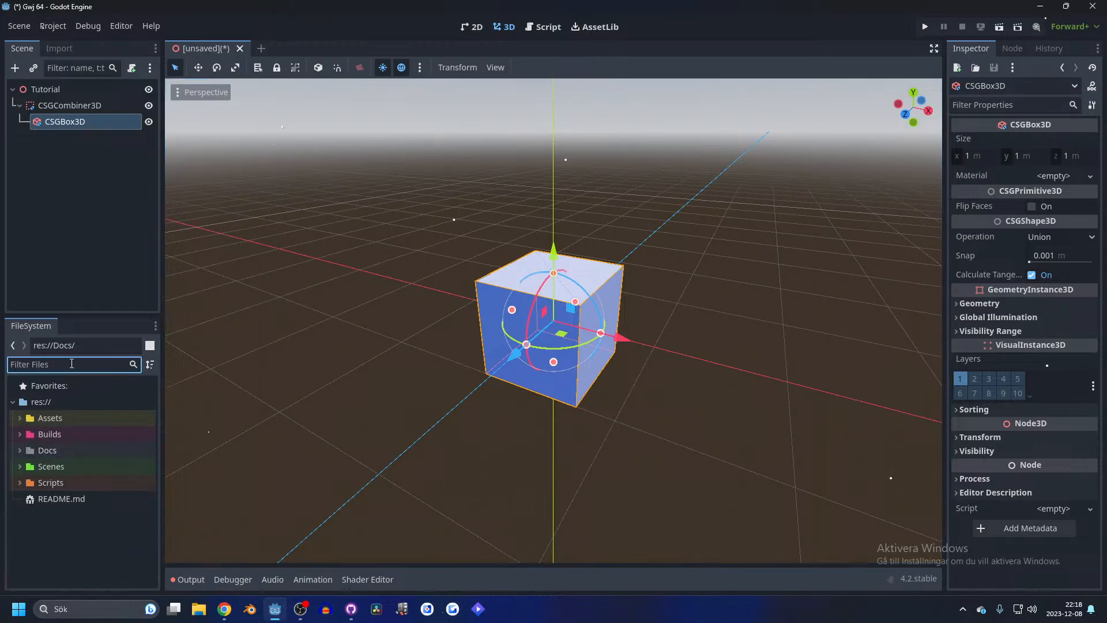
type("ue")
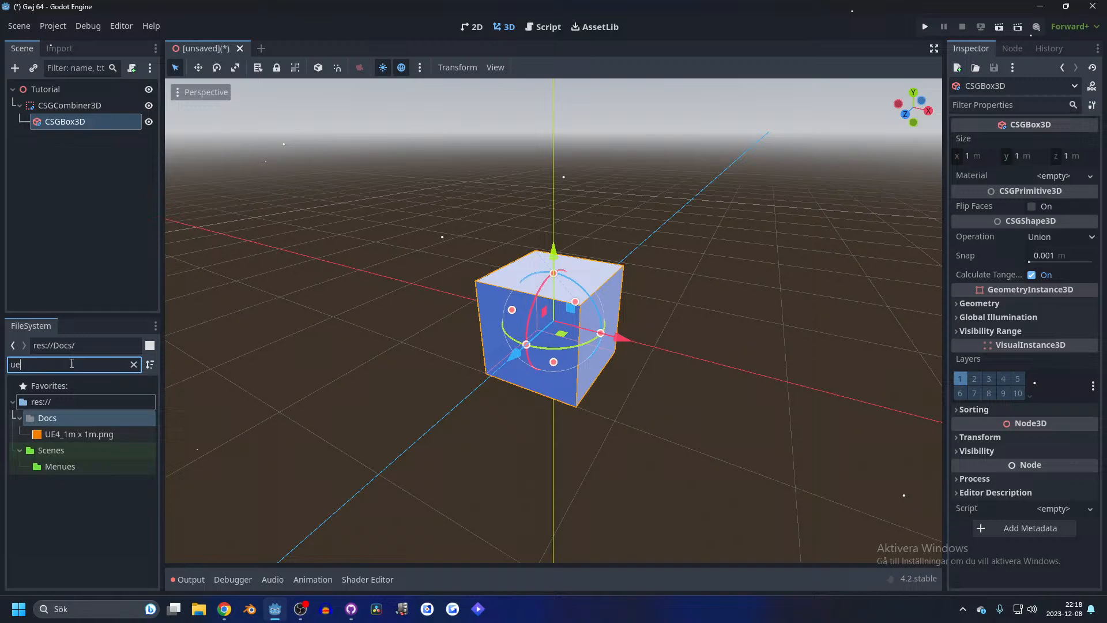
left_click(75, 436)
left_click(133, 363)
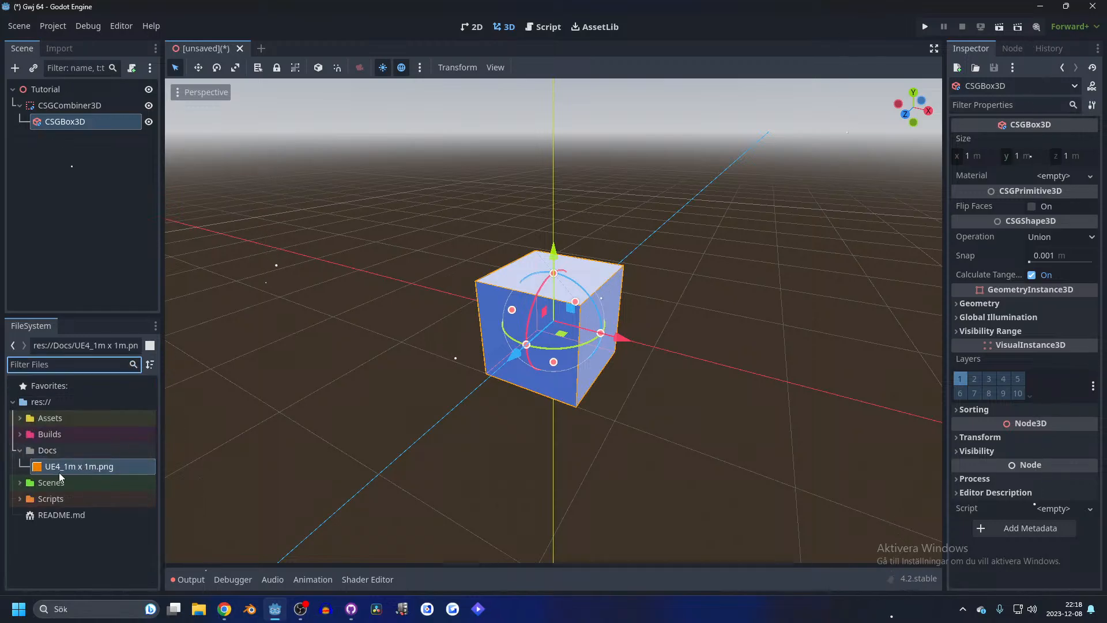
left_click_drag(60, 473, 51, 420)
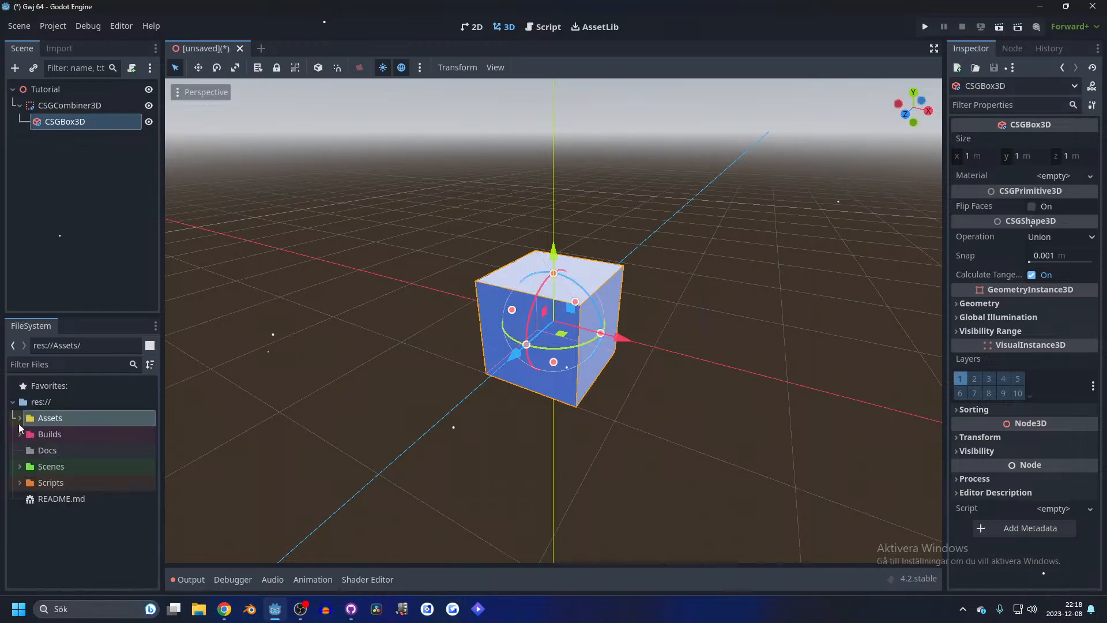
left_click(19, 421)
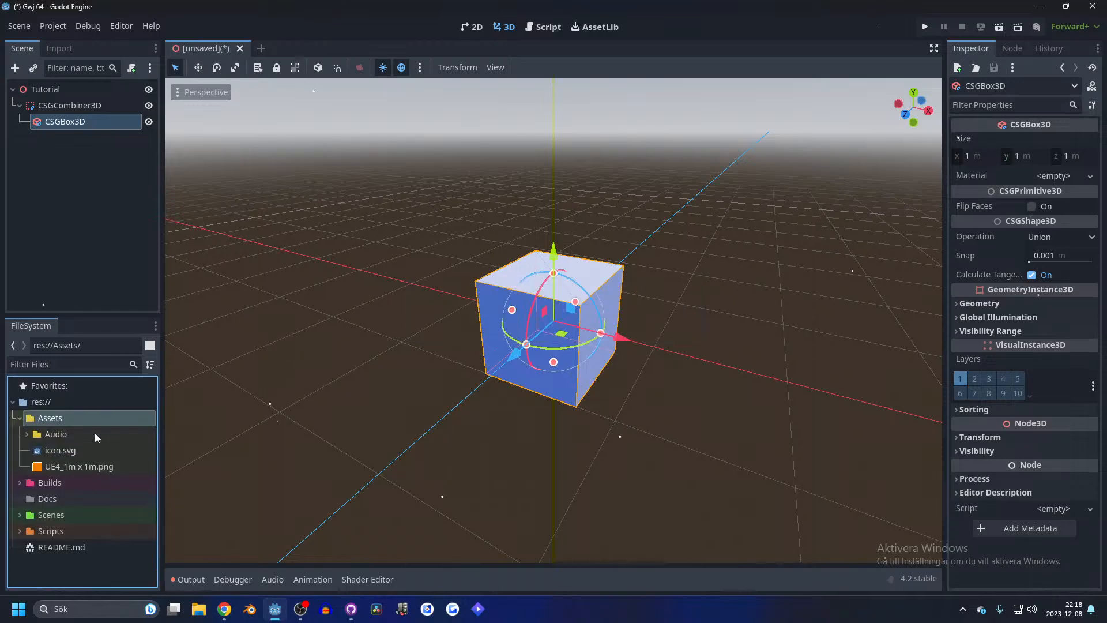
- Assign the UE4_1m x 1m.png texture from Assets as the CSGBox3D's material
key("alt+Tab")
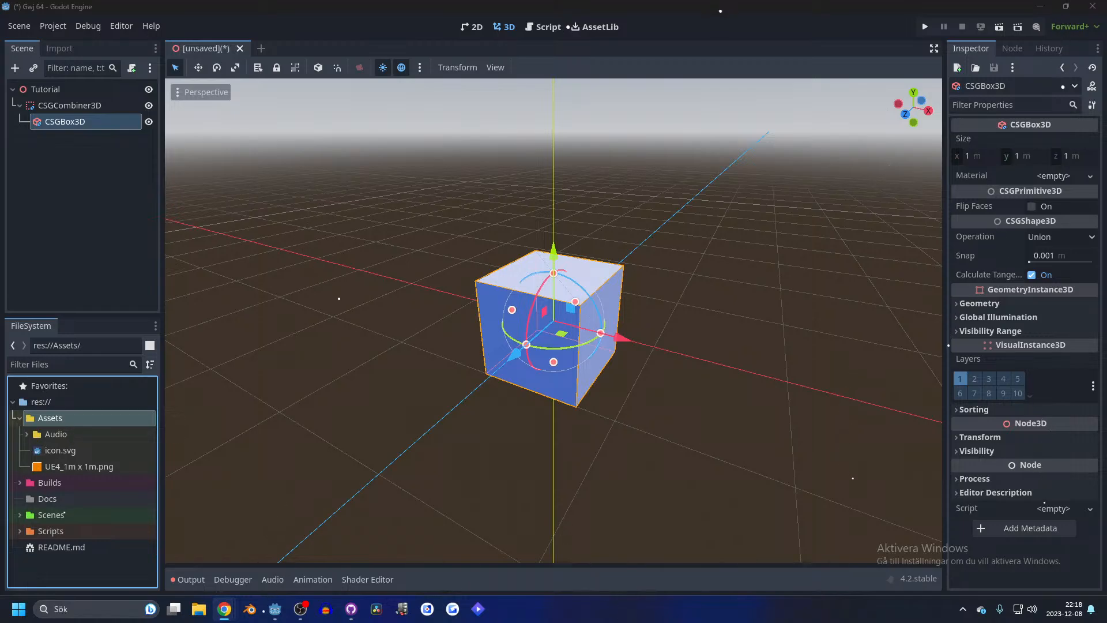
left_click(62, 467)
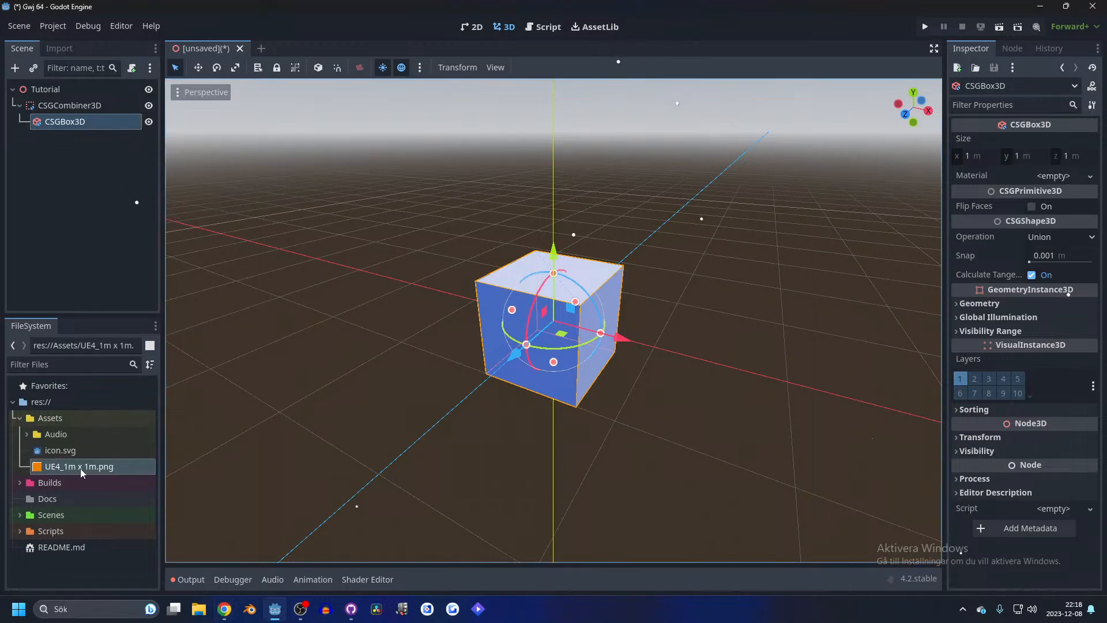
left_click_drag(77, 467, 1058, 200)
- Enable Triplanar and World Triplanar in the UV1 settings of the box's material
left_click(1058, 200)
scroll(1039, 242, "down", 5)
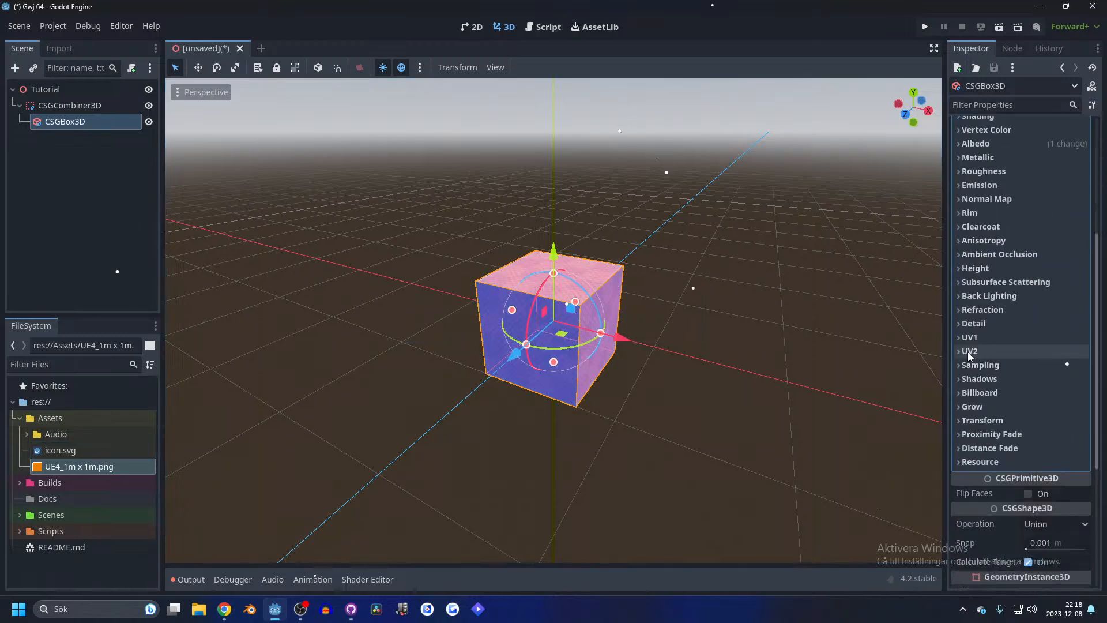
left_click(970, 338)
left_click(1032, 424)
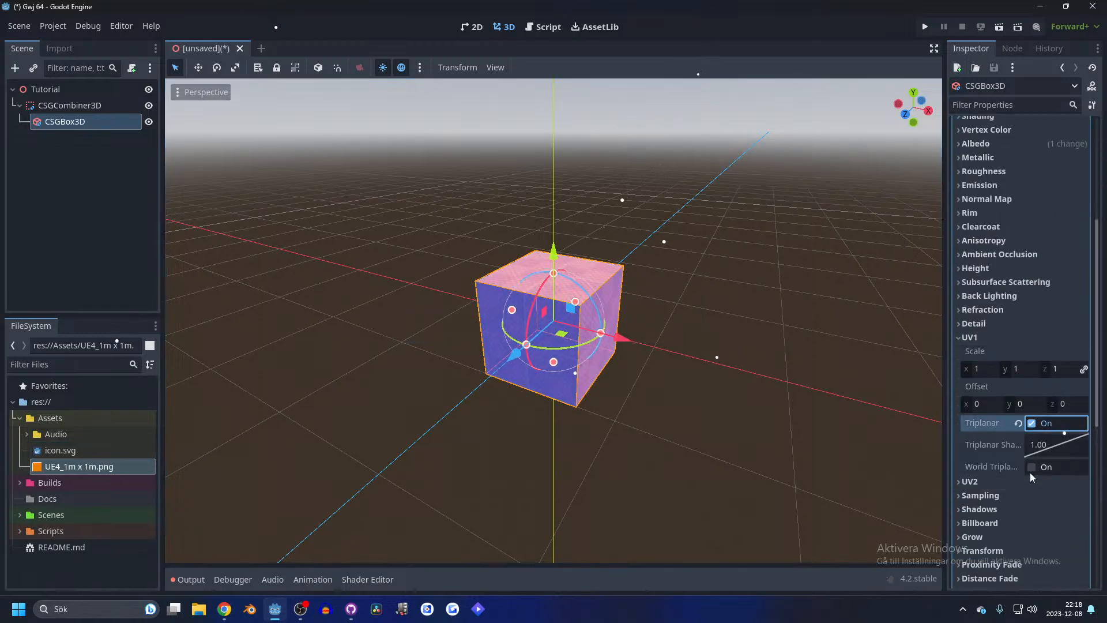
left_click(1032, 467)
scroll(671, 218, "up", 2)
scroll(676, 267, "up", 2)
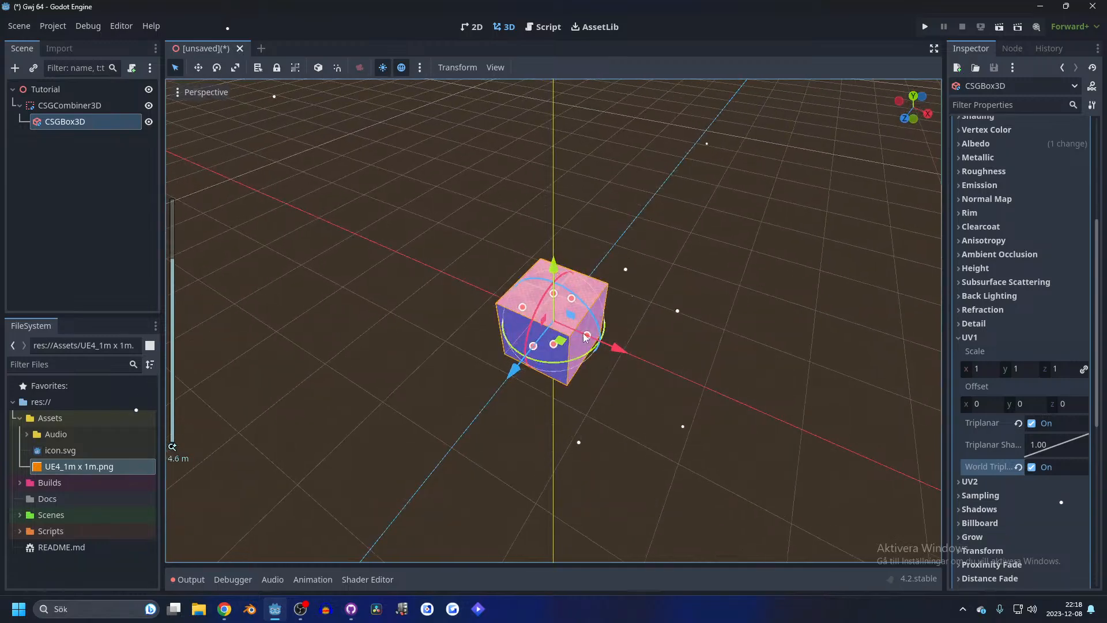
- Turn on snapping and, from the top view, stretch the box symmetrically about the origin into a 15 × 1 × 15 m floor
left_click(338, 69)
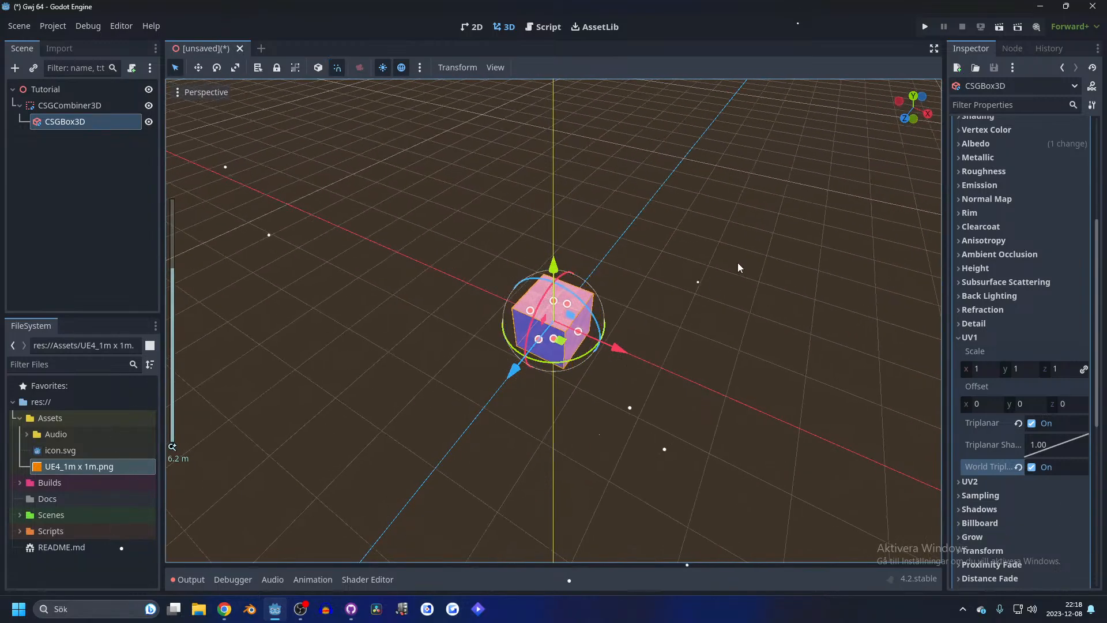
left_click(913, 96)
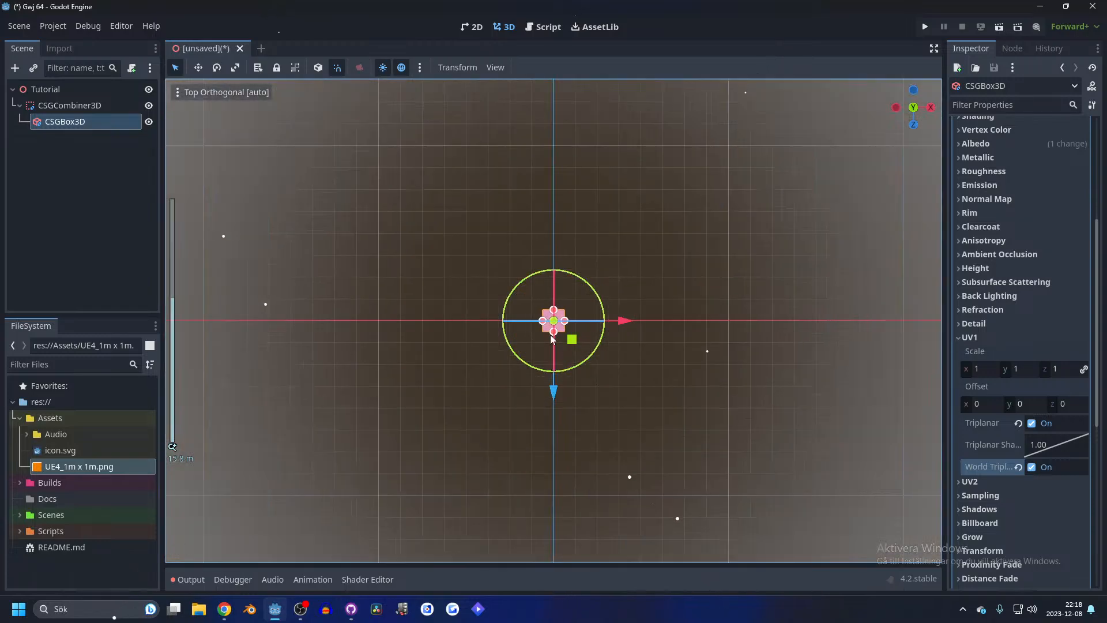
left_click_drag(554, 338, 553, 485)
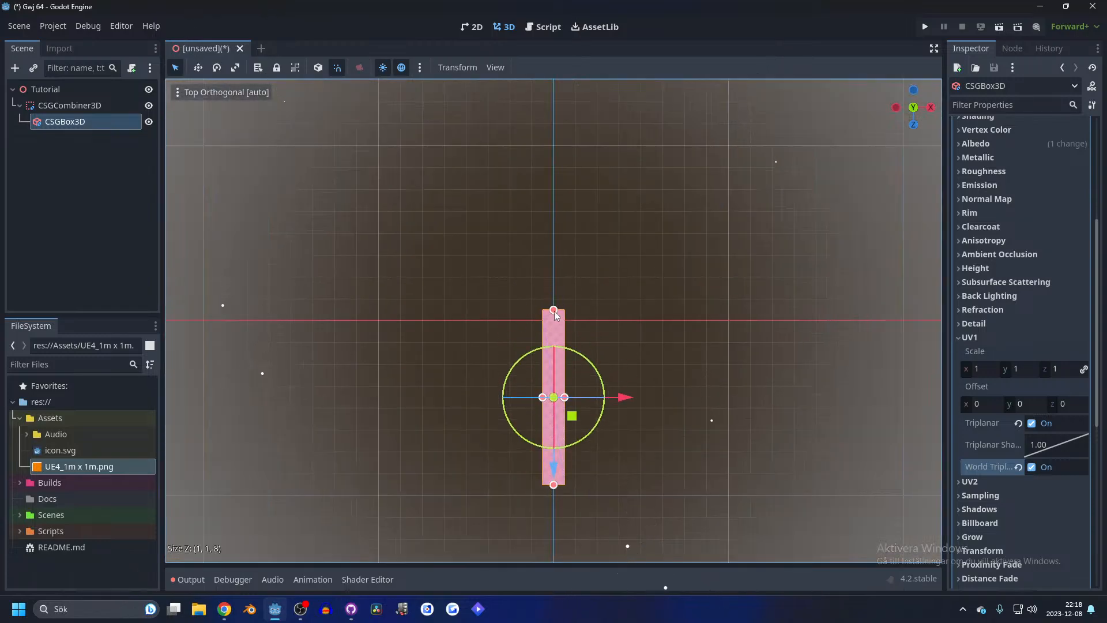
left_click_drag(553, 309, 554, 156)
left_click_drag(565, 321, 718, 320)
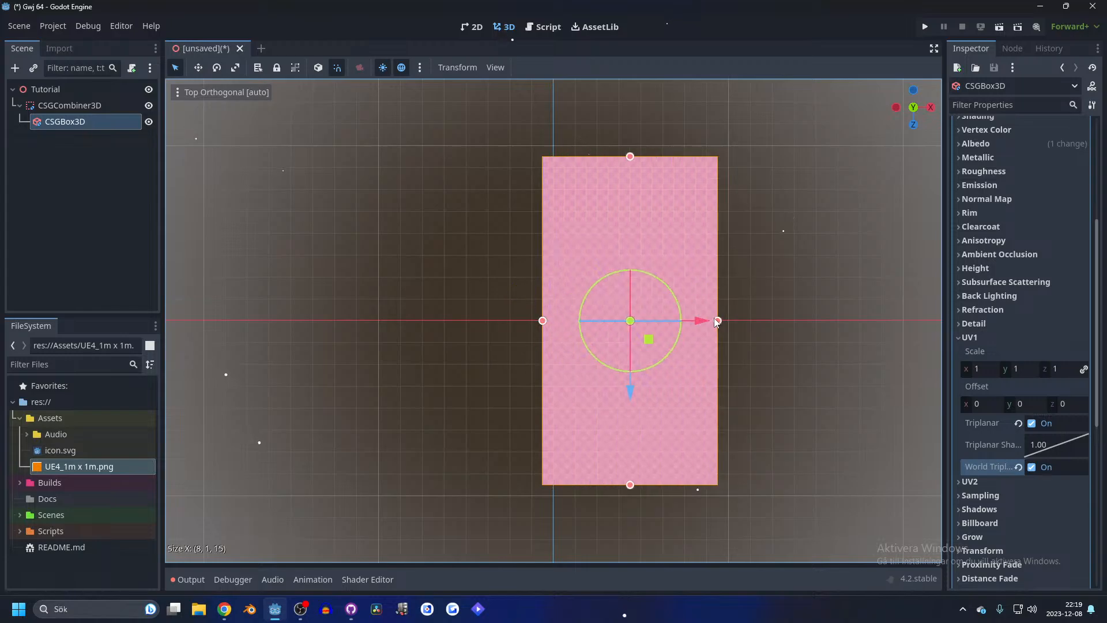
left_click_drag(531, 320, 387, 321)
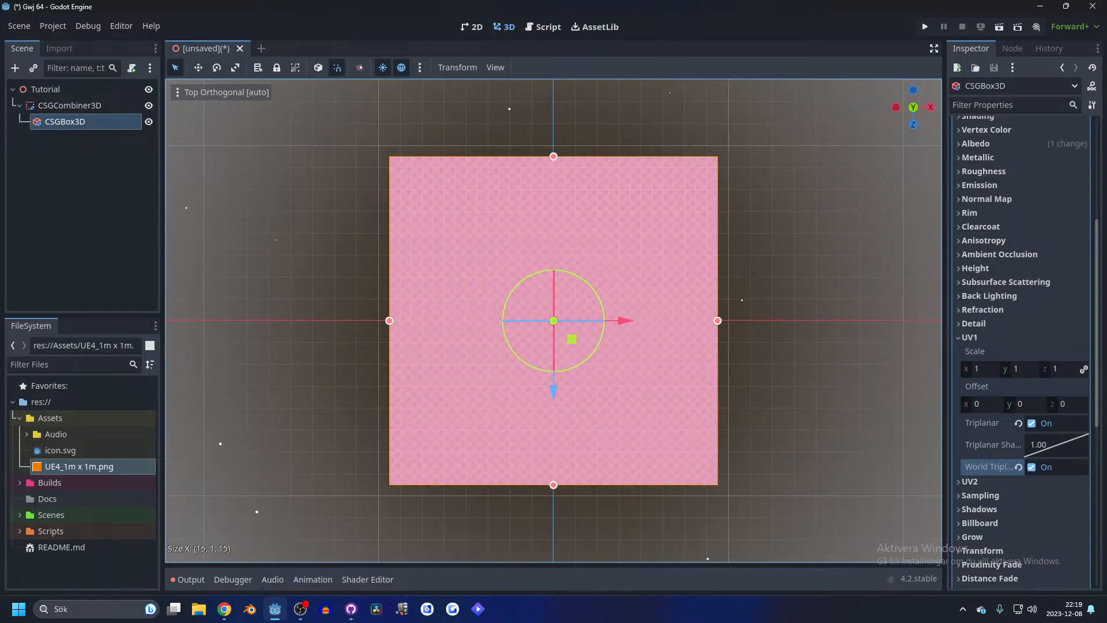
- Examine the definitions of "illumination" in Google Translate in the browser, then return to the Godot editor
key("alt+Tab")
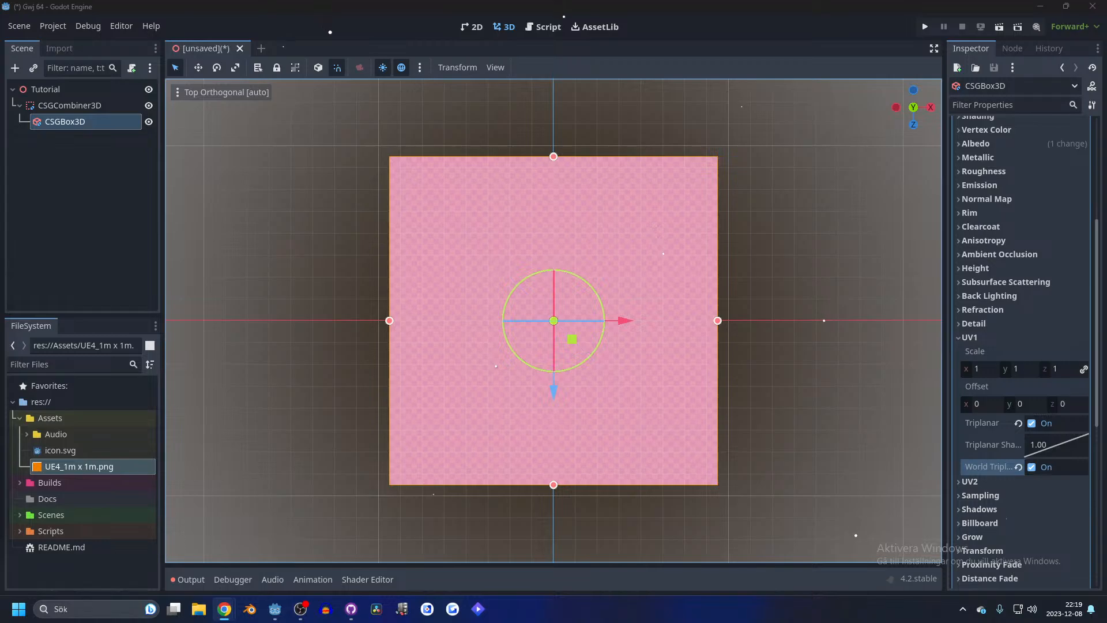
key("alt+Tab")
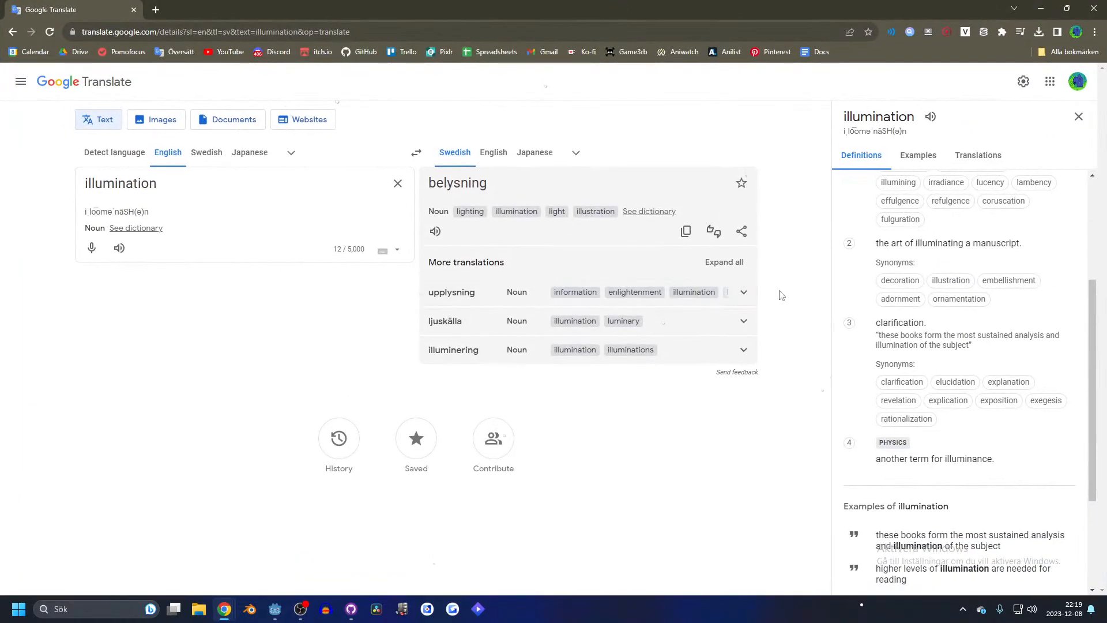
scroll(971, 302, "up", 3)
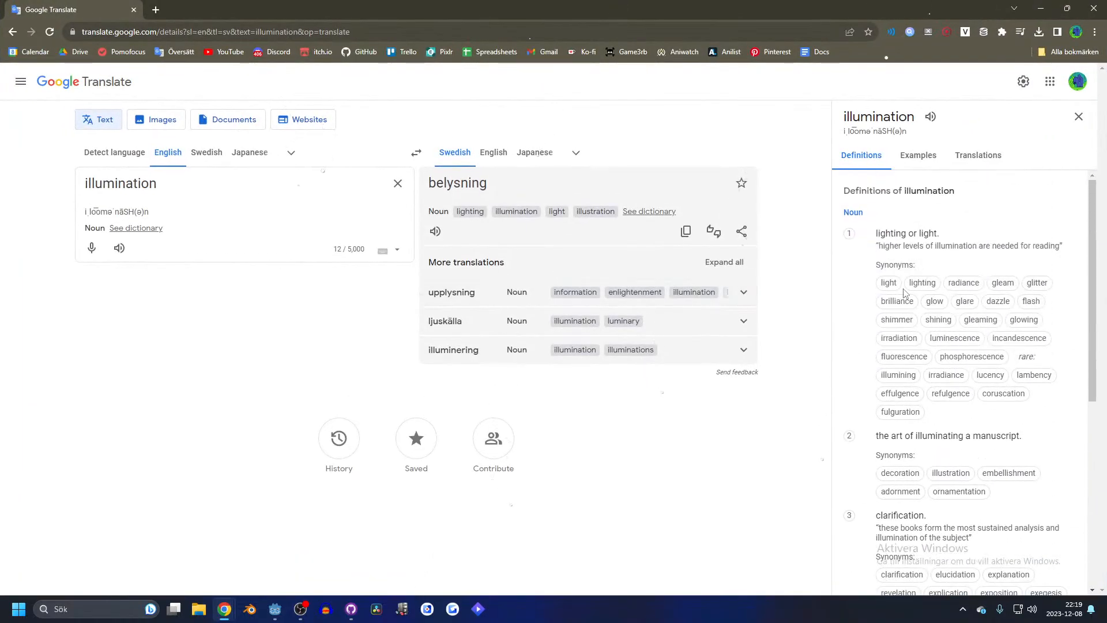
left_click_drag(875, 235, 1047, 324)
left_click(1046, 324)
scroll(1046, 324, "down", 2)
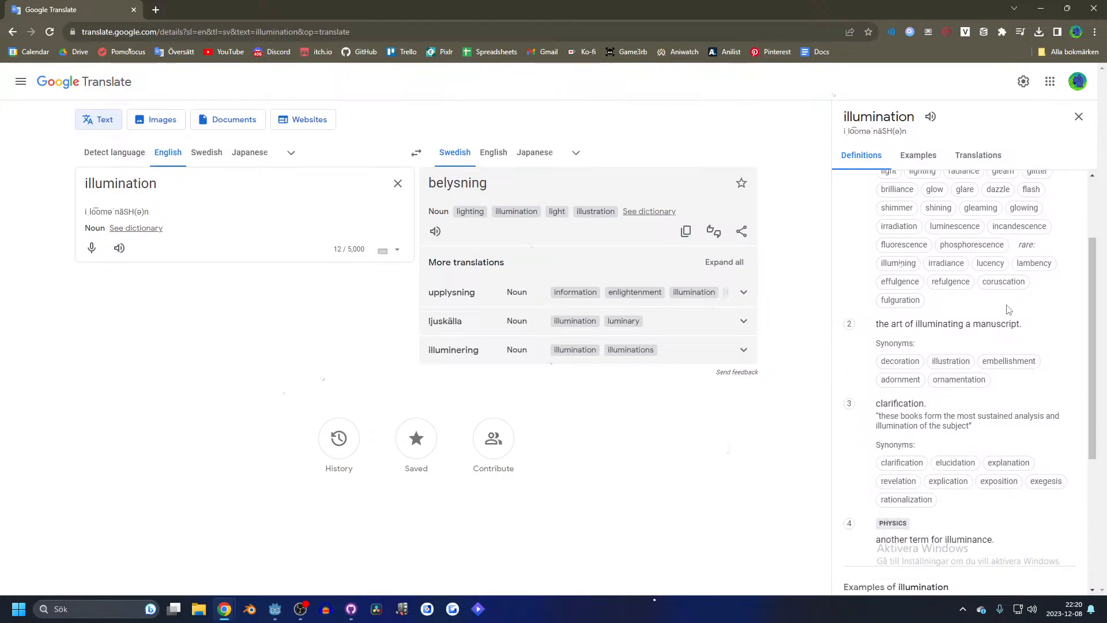
left_click_drag(878, 320, 1016, 337)
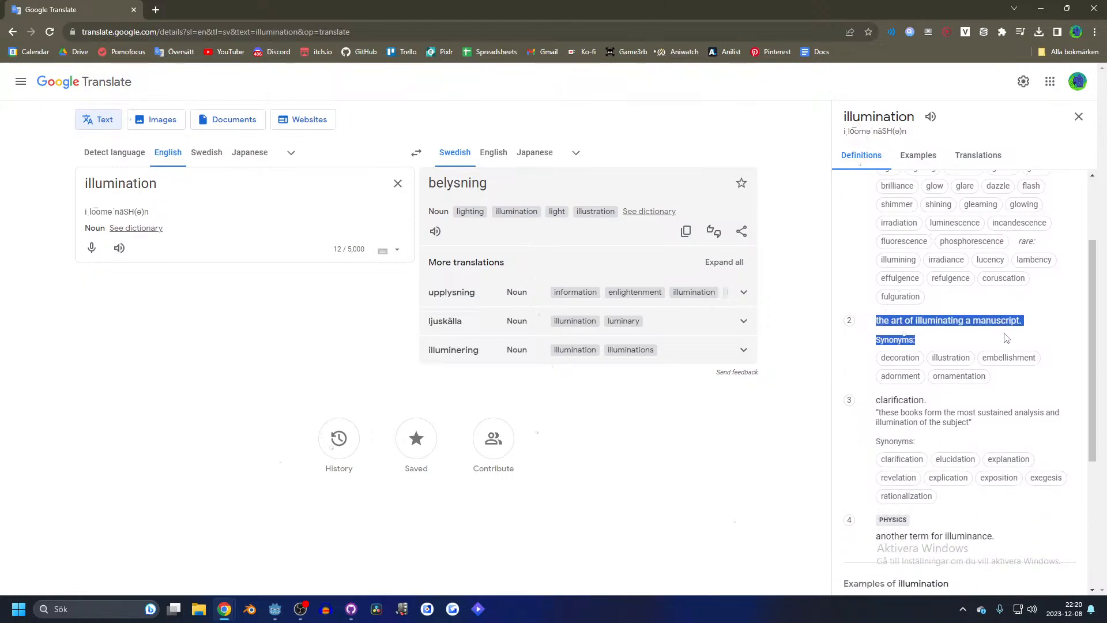
left_click(1008, 338)
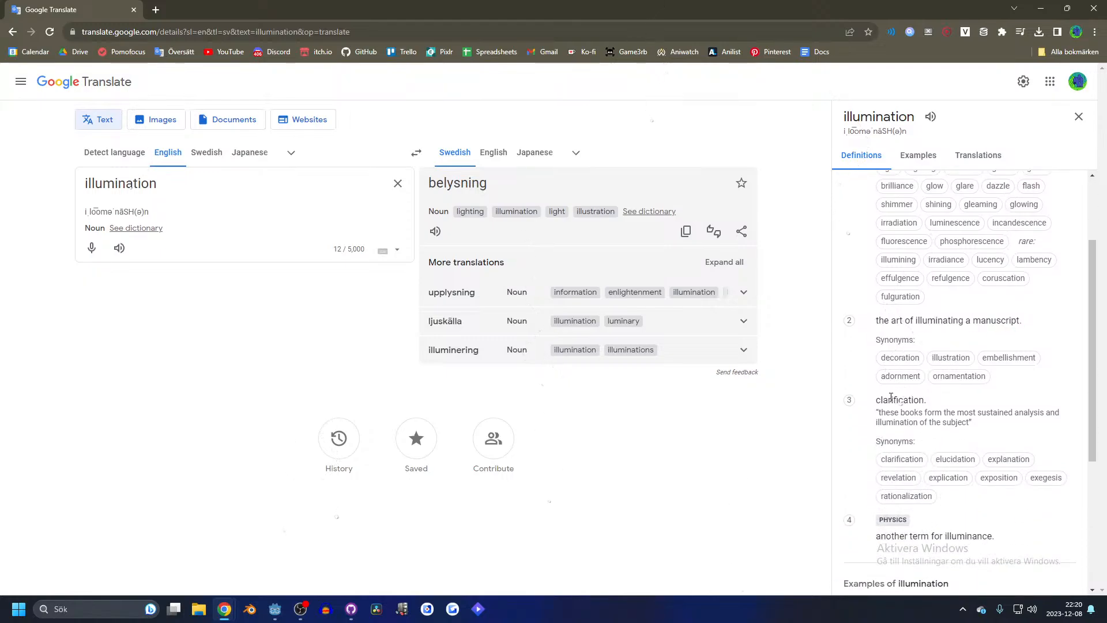
left_click_drag(881, 399, 972, 428)
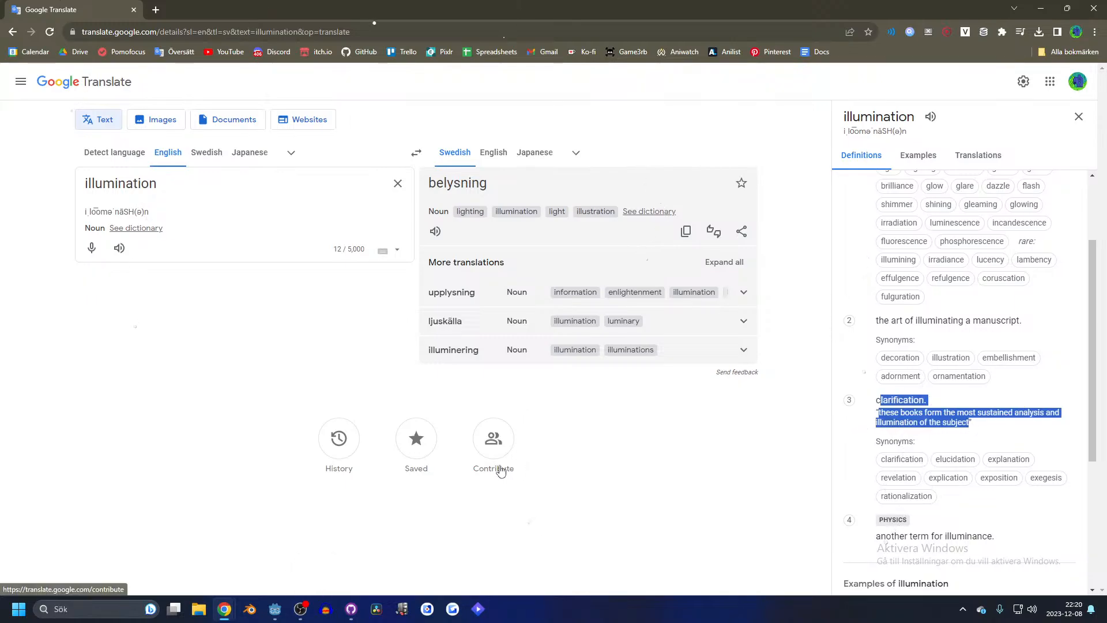
key("alt+Tab")
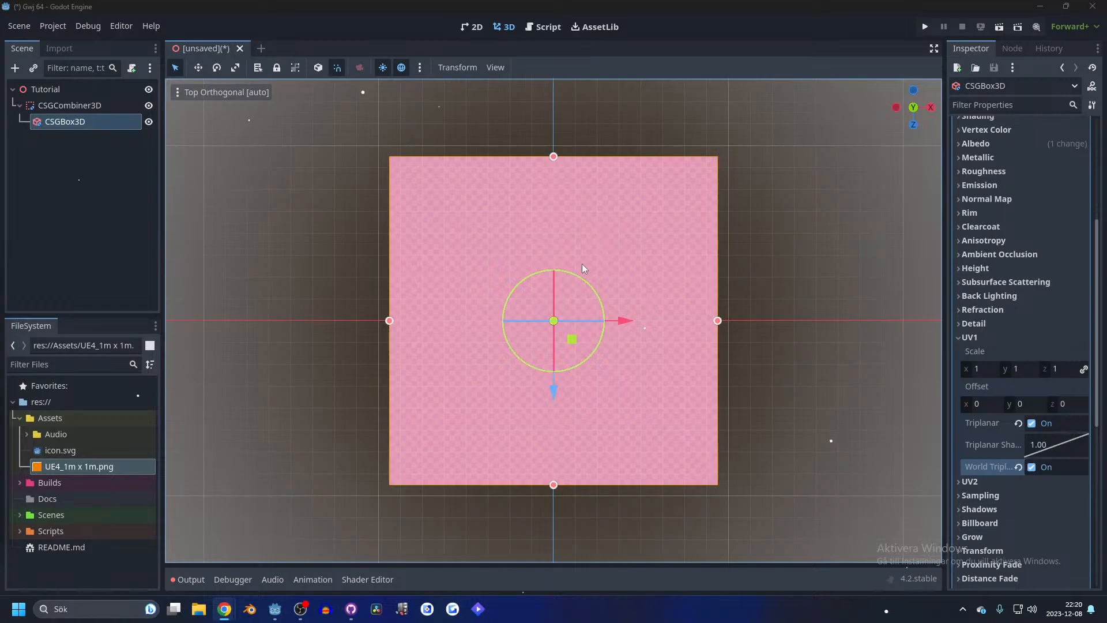
- Extend the floor box from the top view along negative Z to a size of 15 × 1 × 23 m
scroll(614, 178, "down", 3)
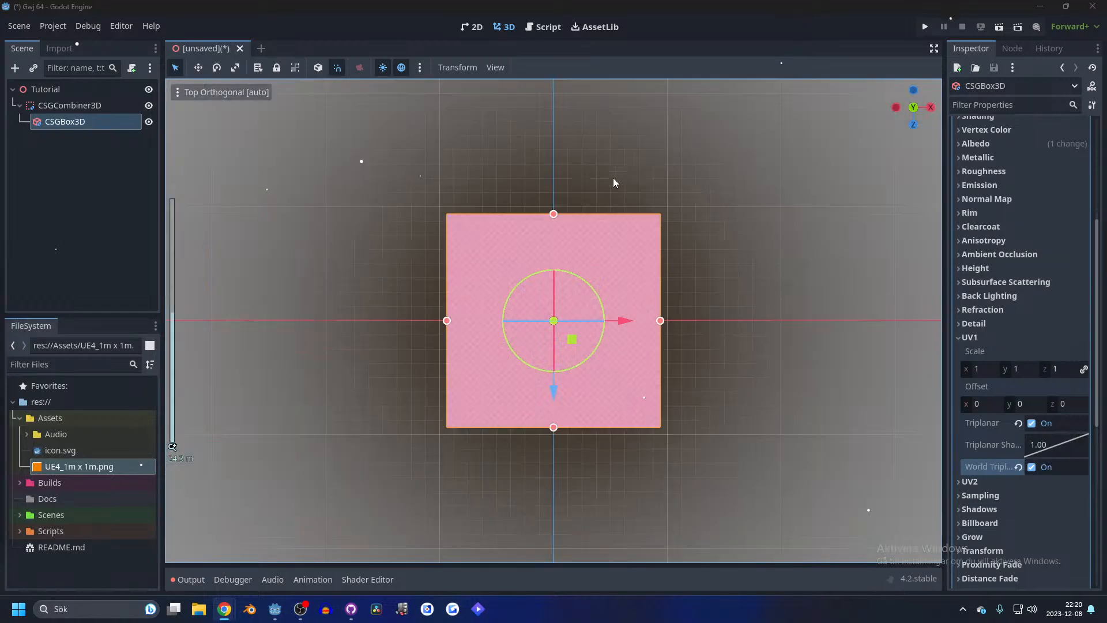
middle_click_drag(613, 178, 541, 195)
scroll(541, 195, "up", 5)
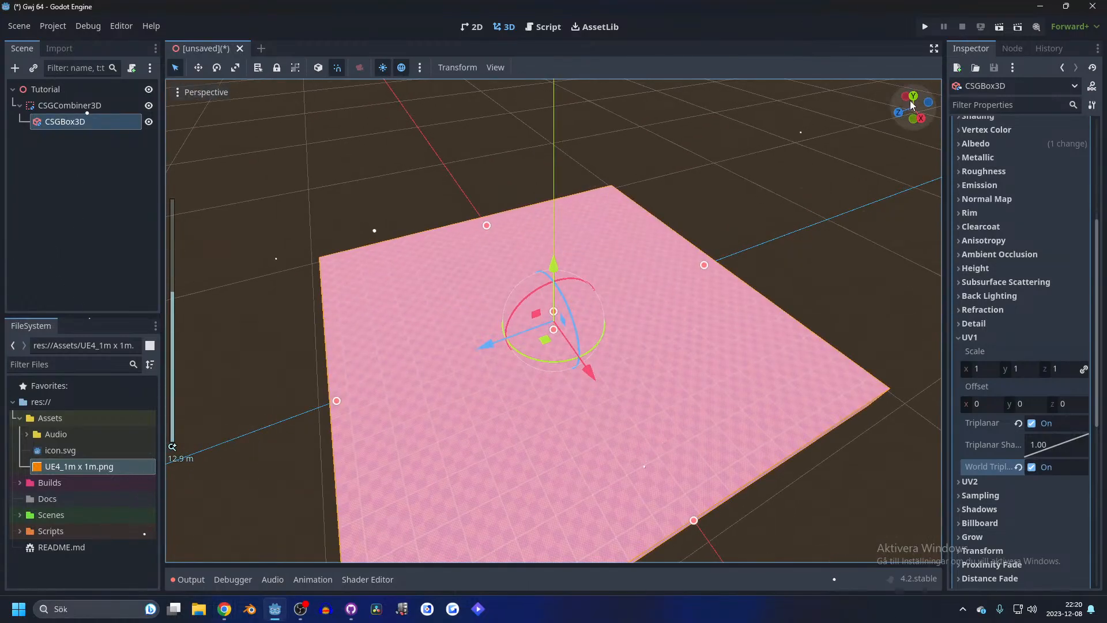
left_click(913, 98)
scroll(867, 131, "down", 3)
left_click_drag(553, 213, 555, 98)
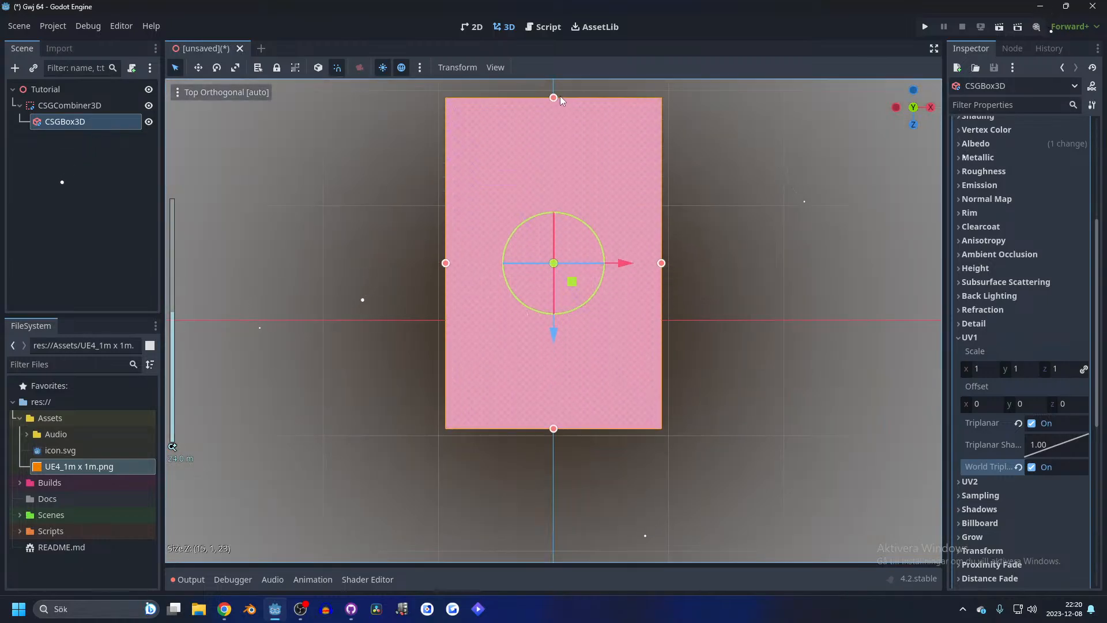
- Stretch the floor box outward from the top view along X and positive Z to 31 × 1 × 31 m
left_click_drag(661, 263, 775, 267)
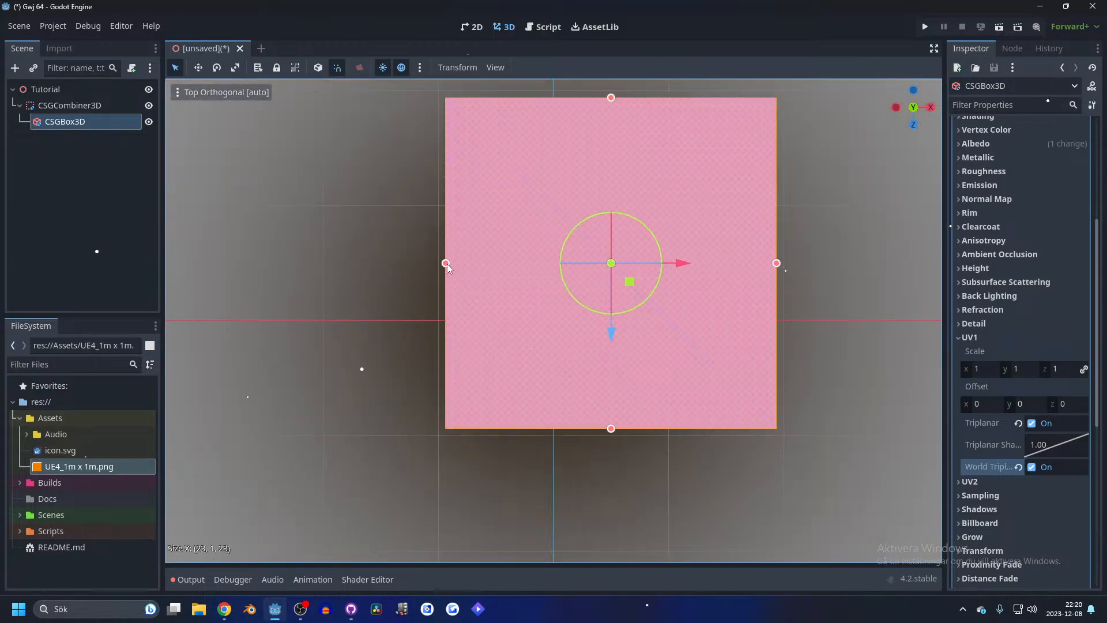
left_click_drag(446, 263, 331, 263)
left_click_drag(553, 435, 569, 546)
middle_click_drag(568, 546, 605, 266)
scroll(684, 288, "down", 5)
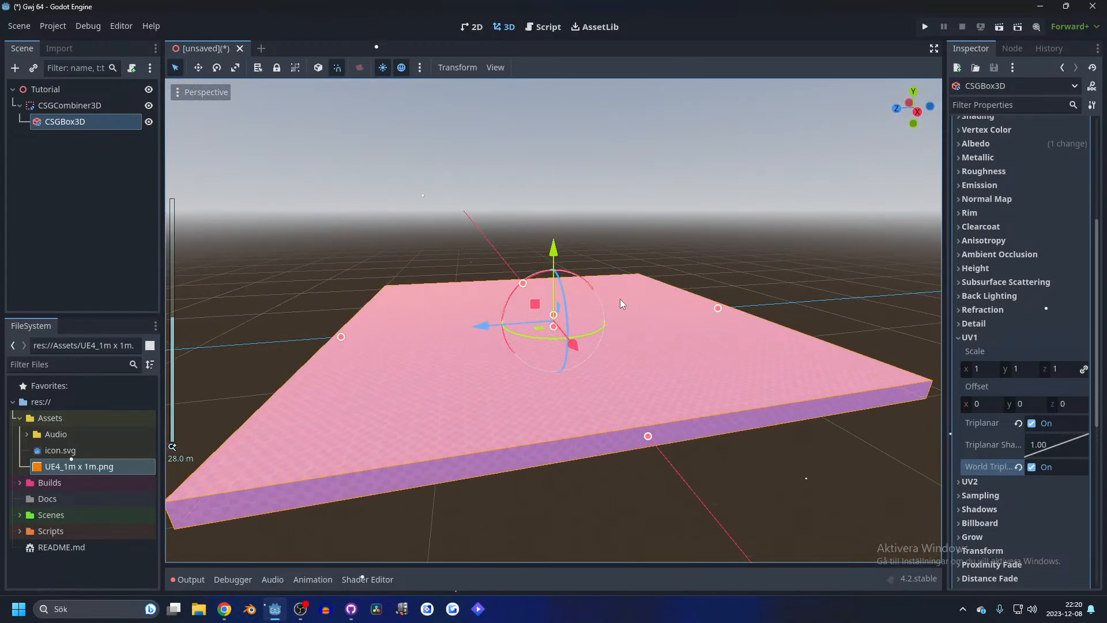
- Duplicate the floor box, set the copy on top of it, and shorten it along Z to 8 m as a raised platform
key("ctrl+d")
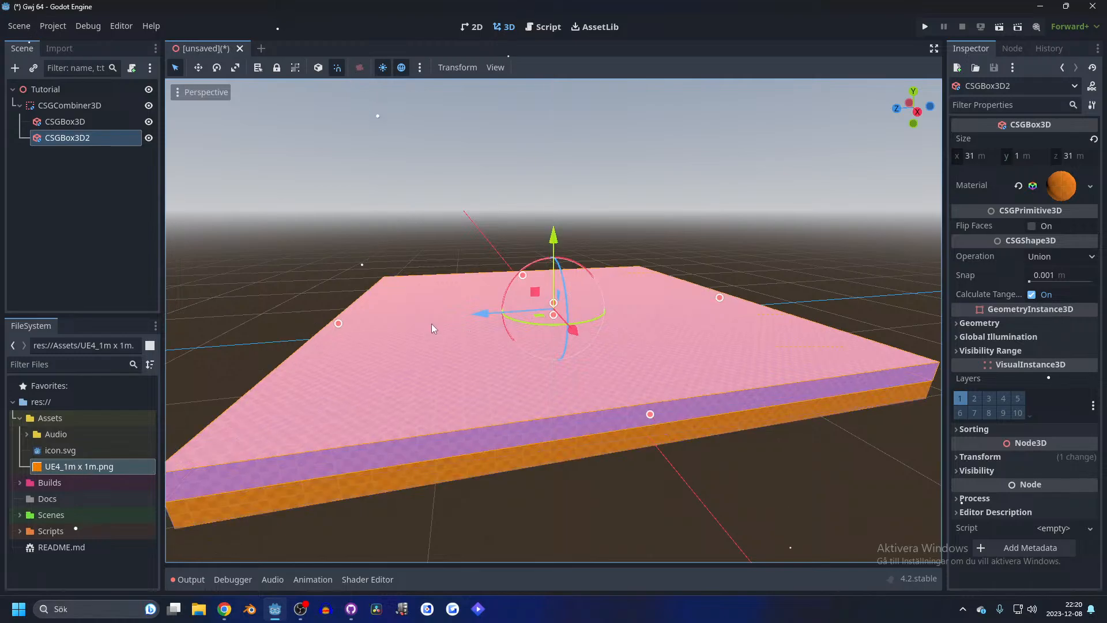
left_click_drag(339, 323, 644, 314)
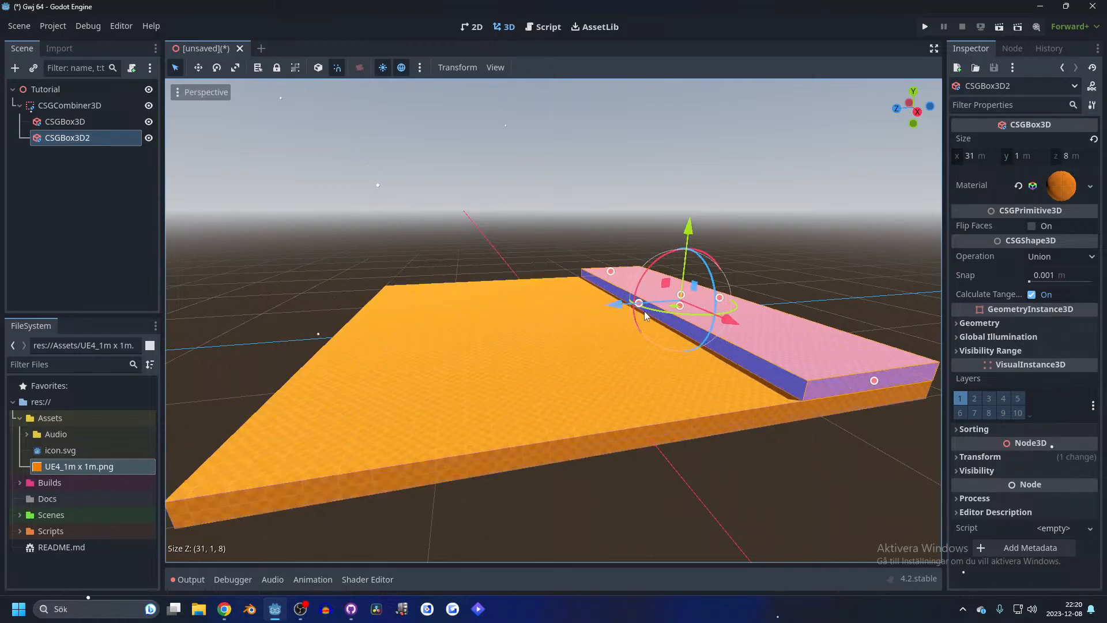
scroll(645, 314, "up", 8)
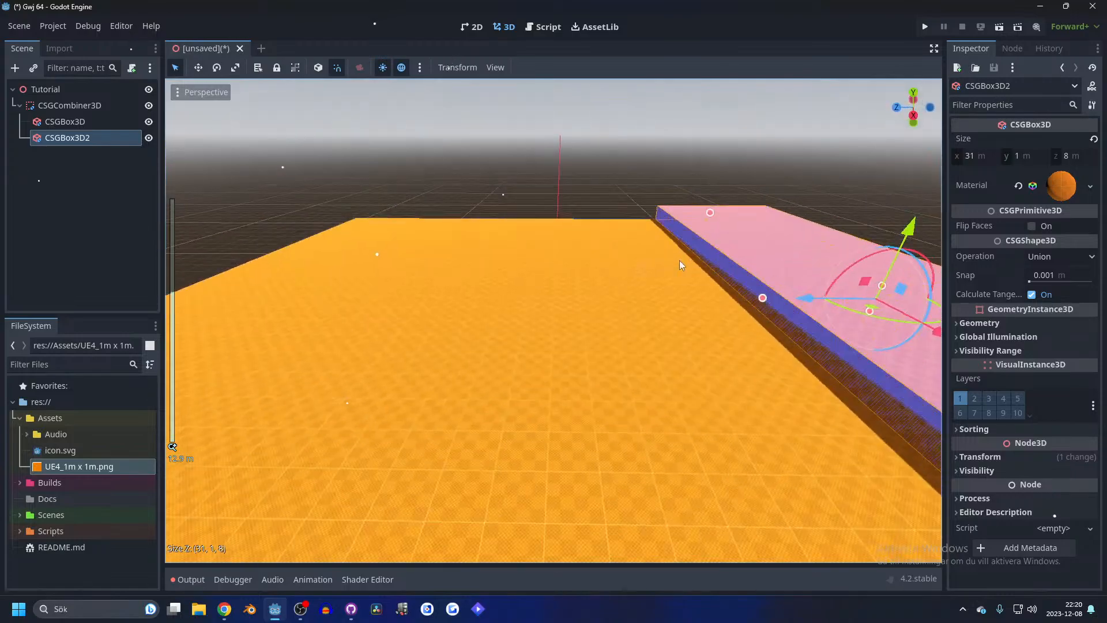
scroll(679, 260, "down", 5)
middle_click_drag(787, 248, 825, 173)
- Deepen the raised platform along Z to 15 m, keeping its 31 m width
left_click(915, 103)
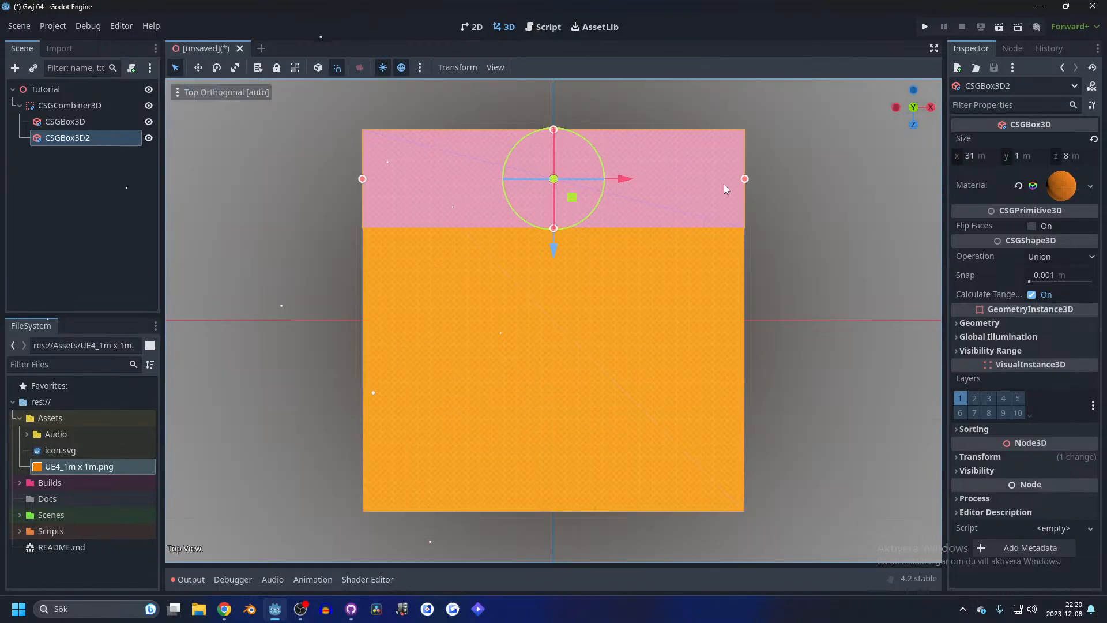
scroll(698, 188, "down", 2)
scroll(622, 188, "up", 4)
middle_click_drag(621, 188, 706, 302, "shift")
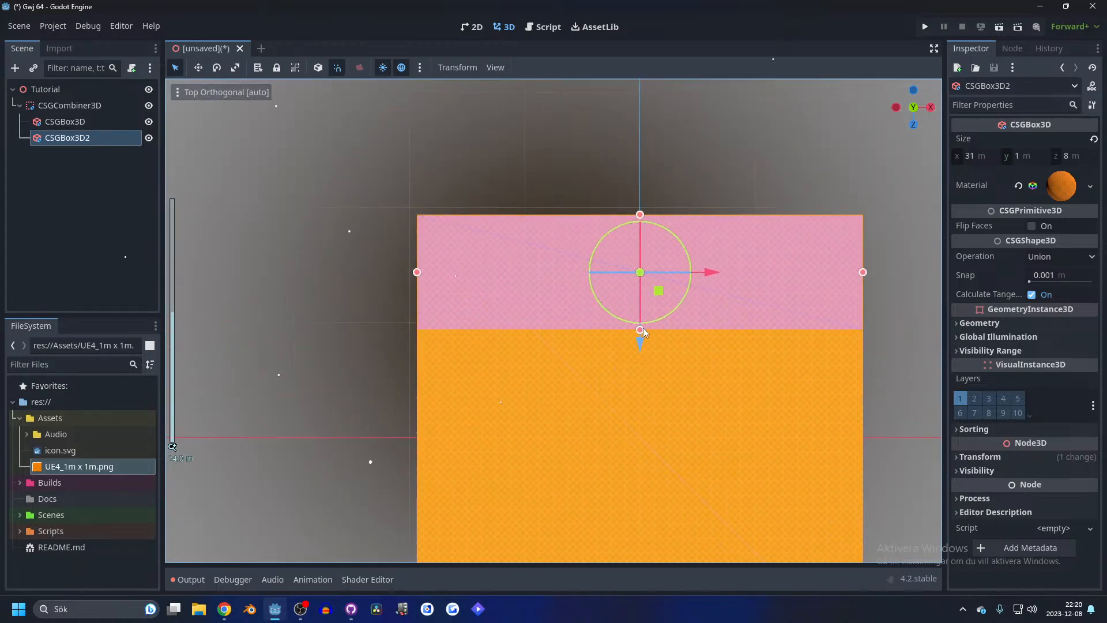
left_click_drag(643, 328, 639, 321)
middle_click_drag(660, 351, 583, 329)
left_click_drag(680, 366, 848, 363)
left_click(913, 93)
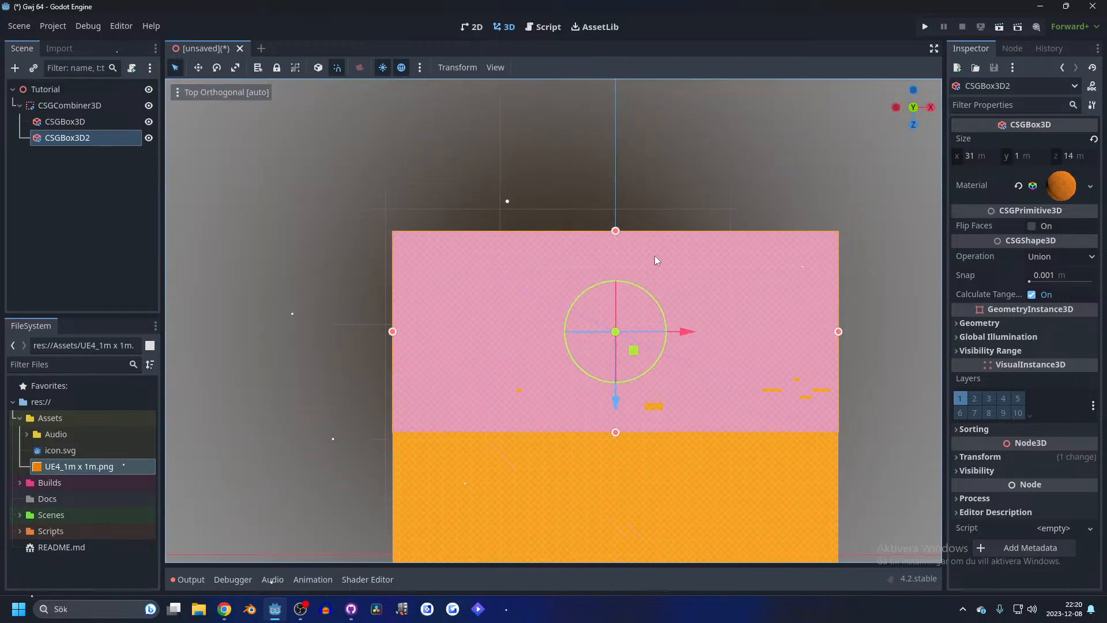
left_click_drag(615, 230, 615, 221)
middle_click_drag(725, 347, 632, 357)
scroll(632, 357, "up", 5)
middle_click_drag(646, 255, 706, 228, "shift")
scroll(492, 224, "up", 4)
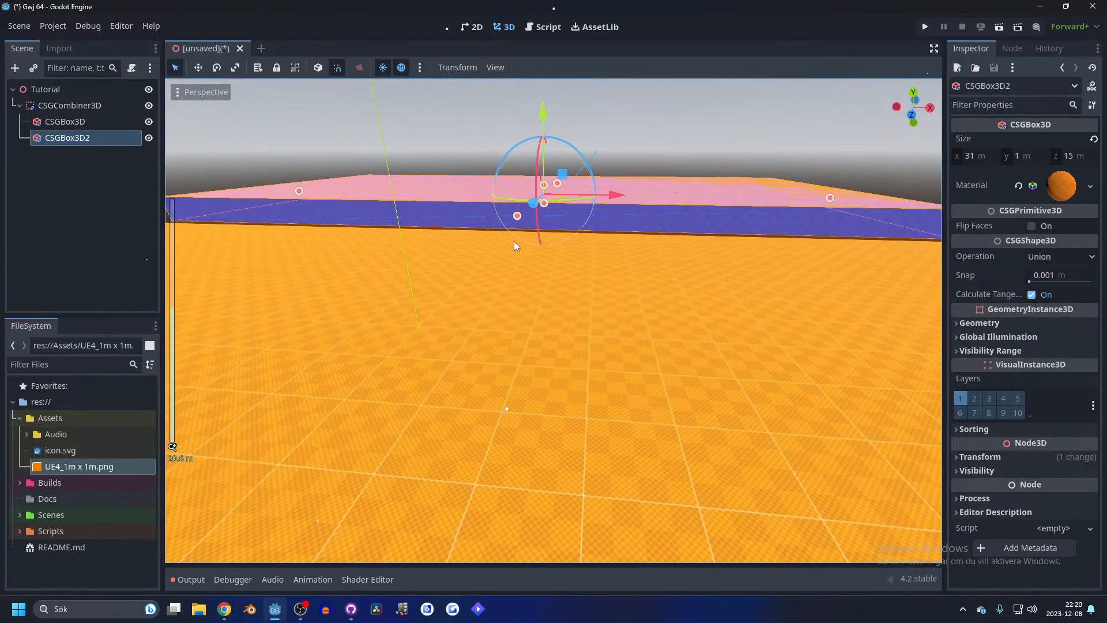
- Duplicate the raised platform and narrow the copy along X to 9 m
left_click(666, 98)
middle_click_drag(666, 98, 549, 185)
scroll(573, 189, "down", 4)
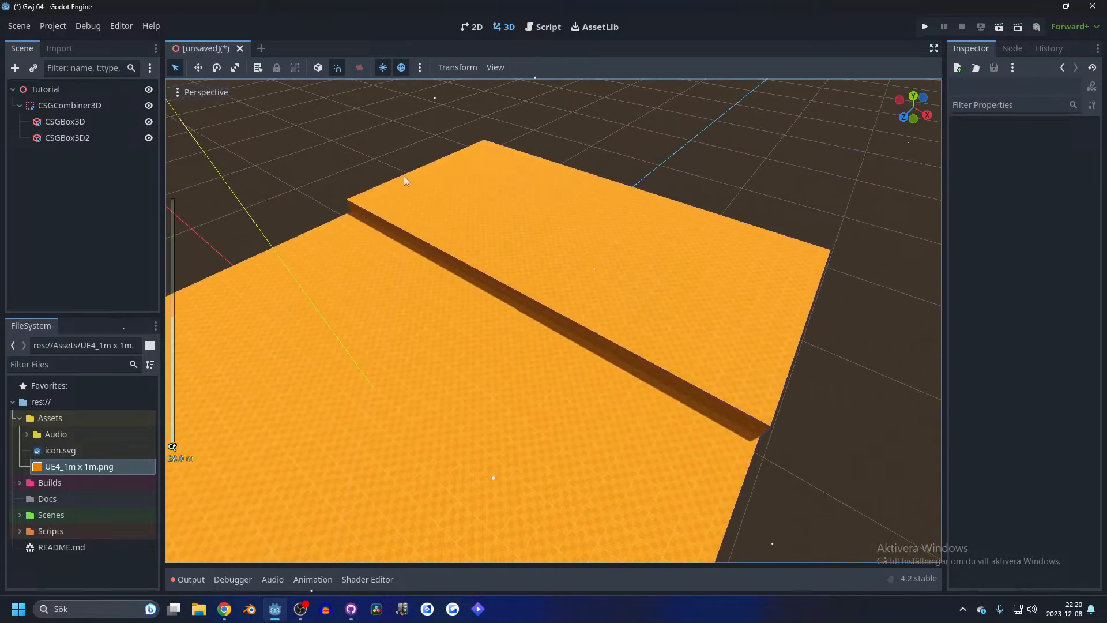
left_click(404, 175)
key("ctrl+d")
left_click_drag(803, 324, 490, 225)
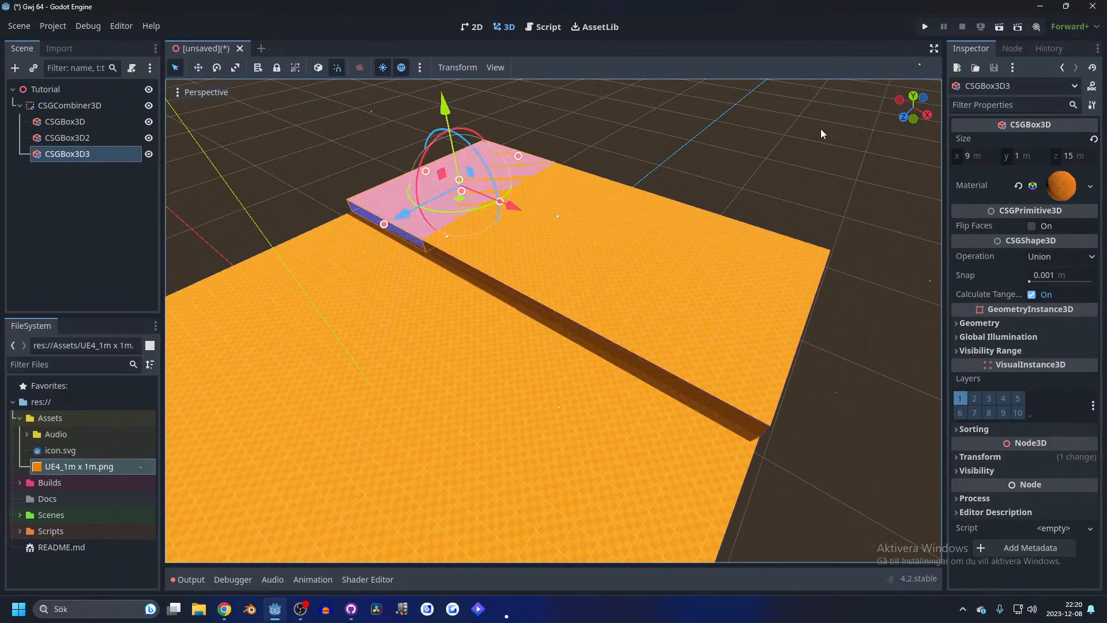
- Centre the 9 m wide copy by moving it 11 m along X, shift it 4 m along Z, and shorten it to 4 m deep
left_click(914, 97)
left_click_drag(465, 284, 614, 286)
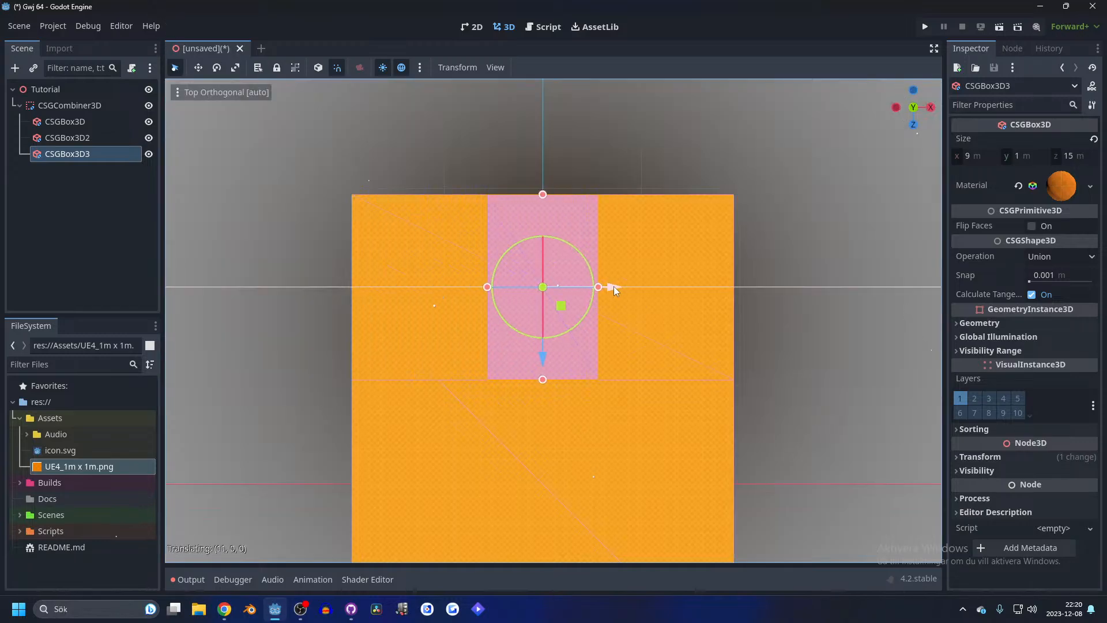
left_click_drag(552, 345, 548, 410)
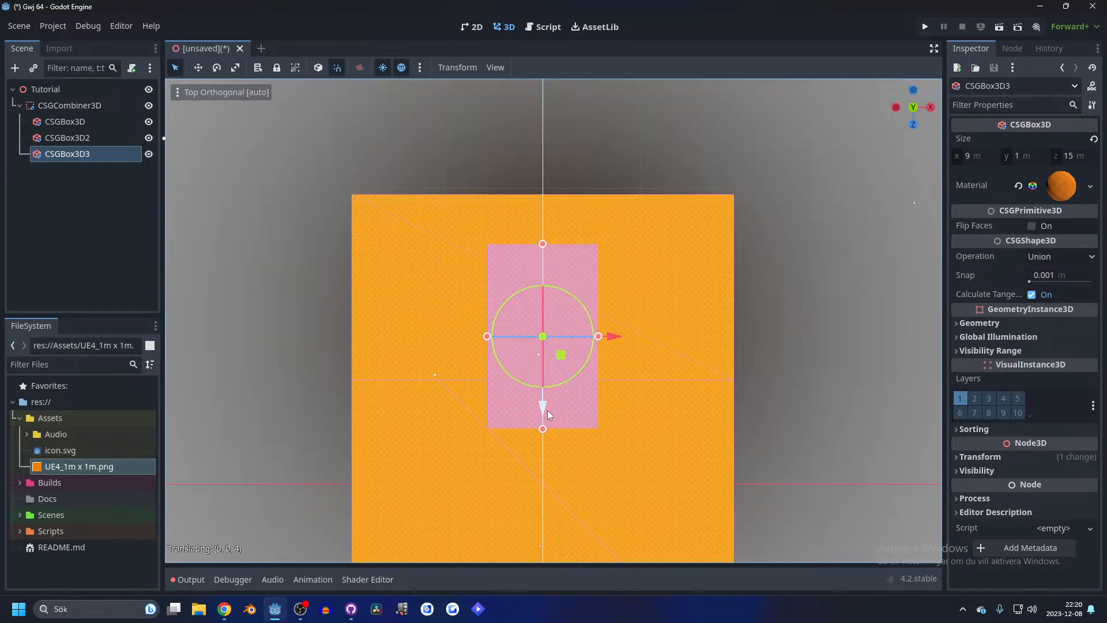
left_click_drag(542, 243, 605, 393)
middle_click_drag(605, 393, 565, 243)
left_click(923, 104)
middle_click_drag(450, 173, 216, 191)
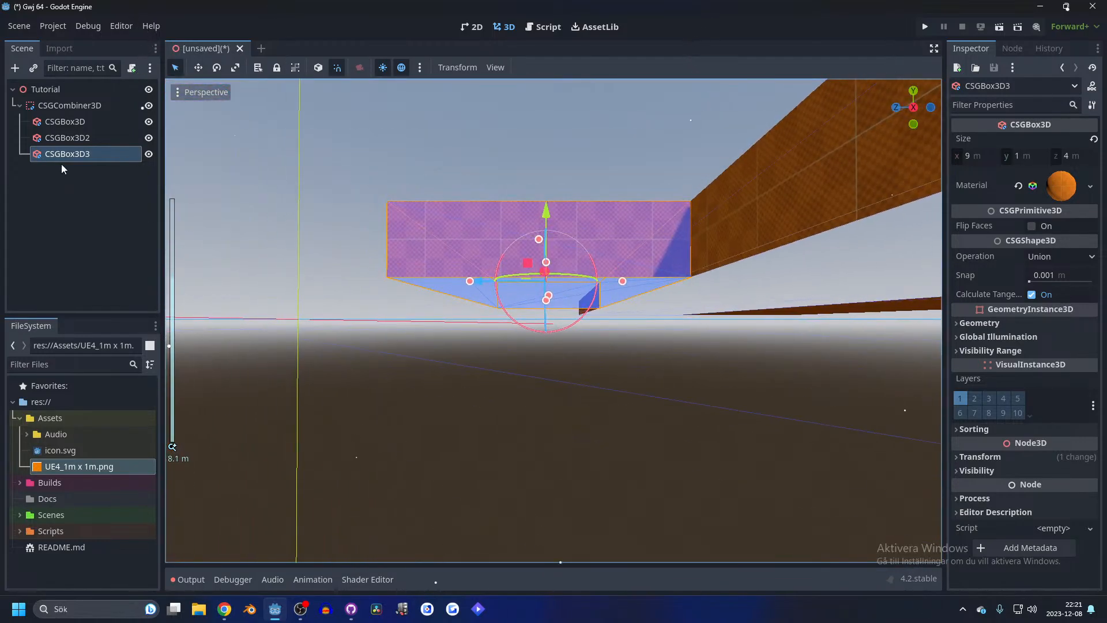
left_click(60, 105)
left_click(16, 74)
type("csg")
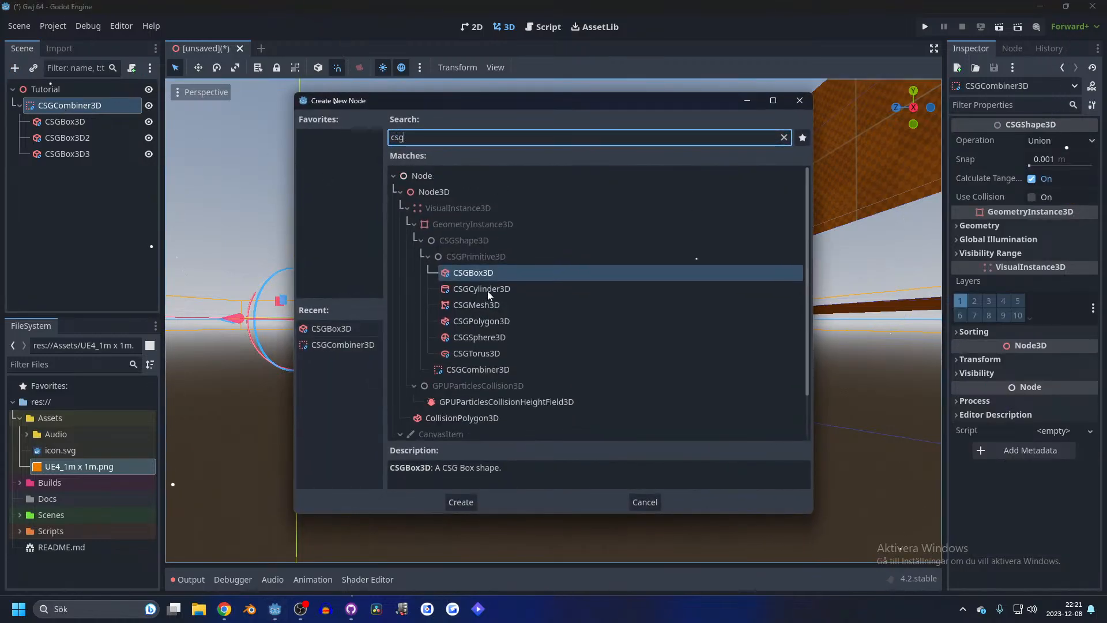
left_click(487, 290)
left_click(489, 305)
left_click(496, 323)
key("Up")
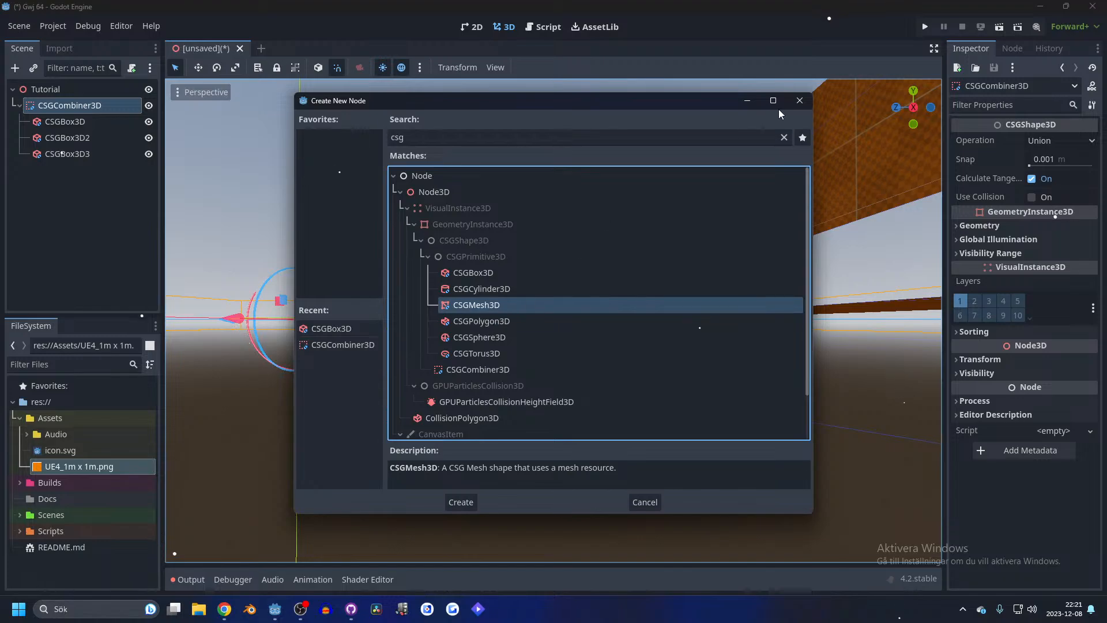
left_click(799, 101)
- From the right view, tilt the small box about 30° and position it as a ramp joining the floor to the raised platform
scroll(661, 153, "up", 5)
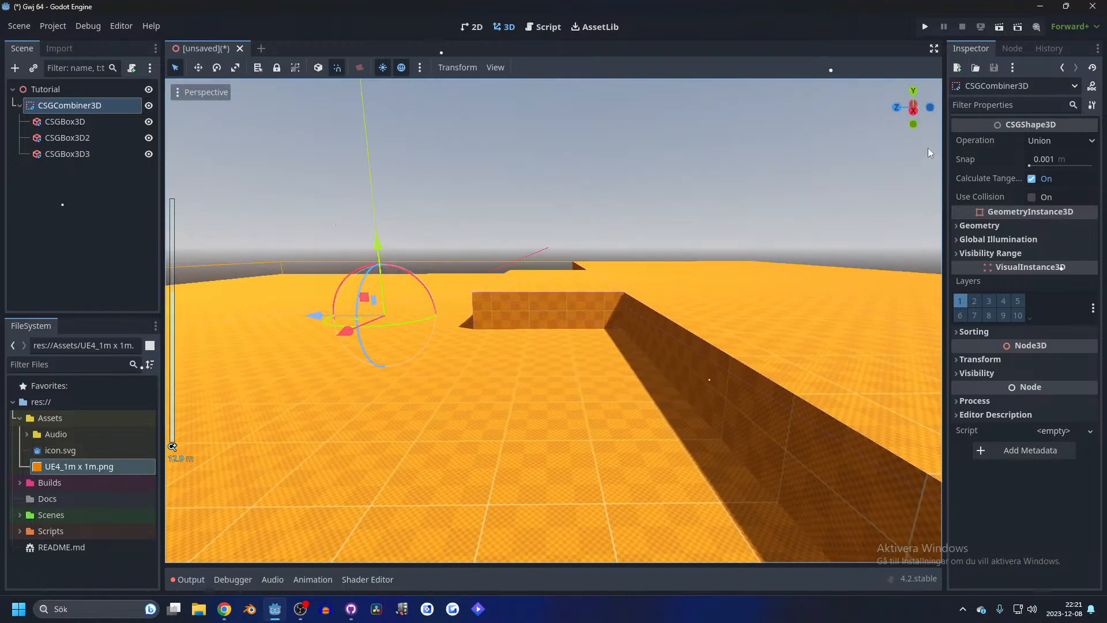
left_click(914, 111)
left_click(521, 296)
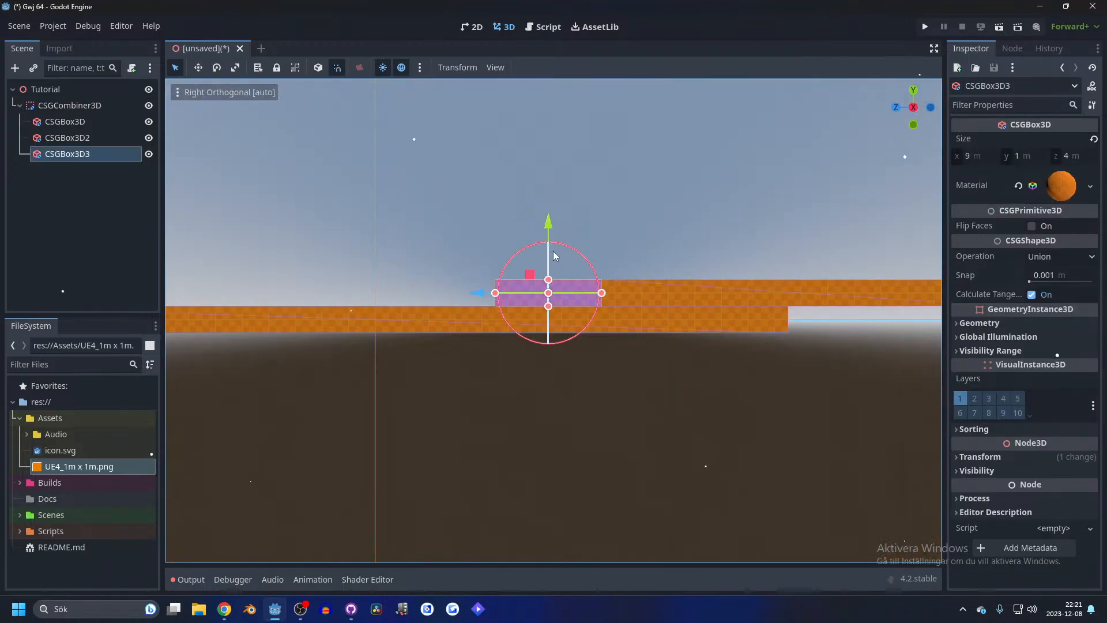
left_click_drag(552, 256, 502, 280)
left_click_drag(548, 226, 548, 253)
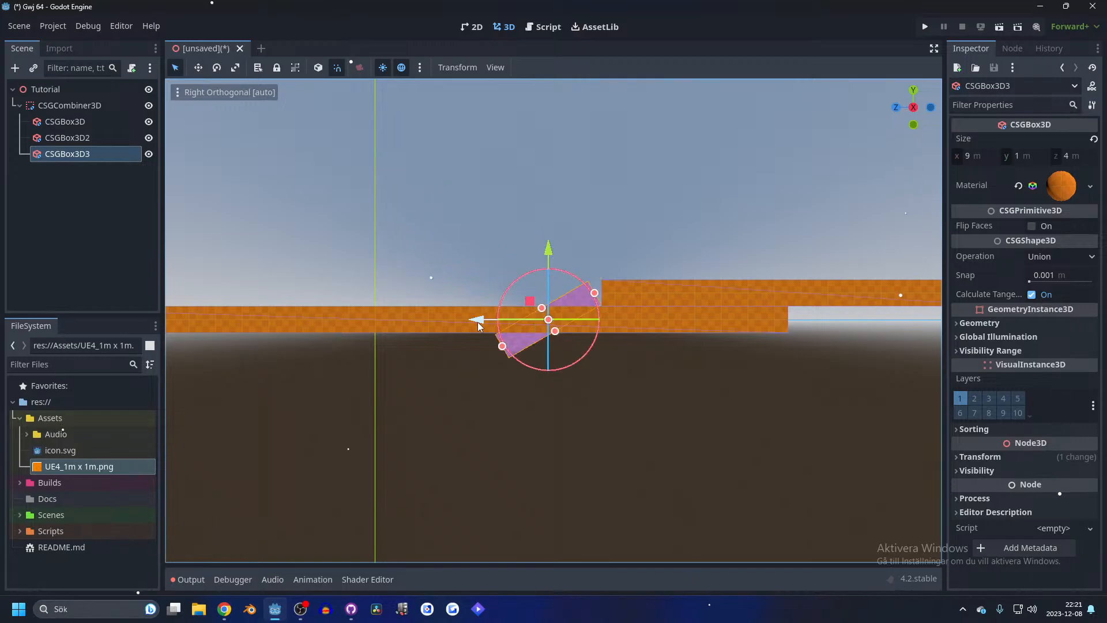
left_click_drag(477, 321, 500, 321)
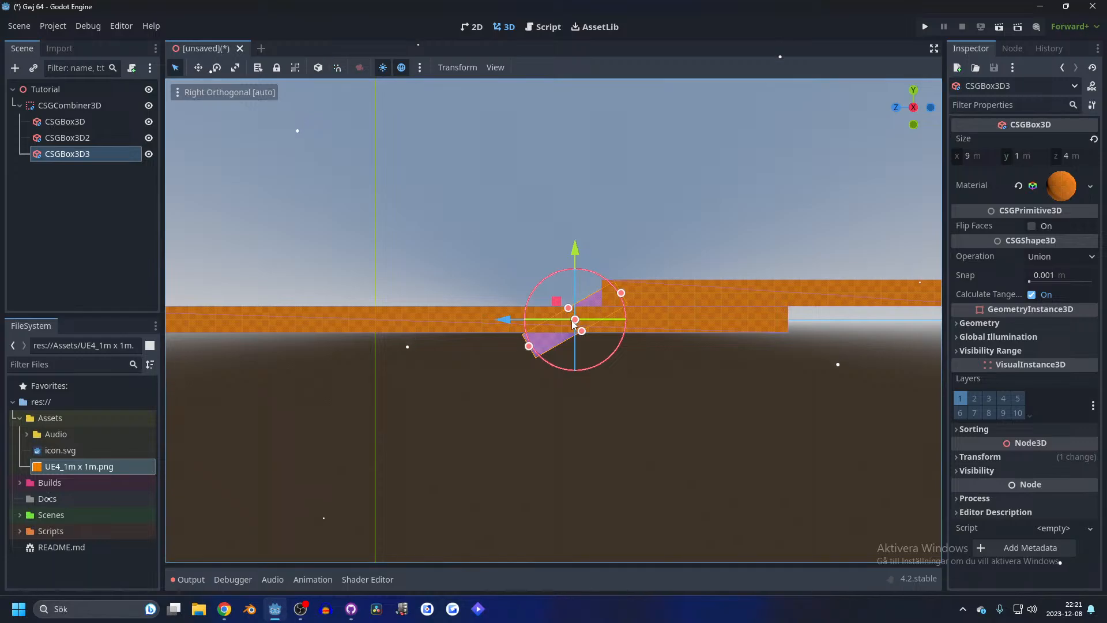
left_click_drag(557, 301, 542, 302)
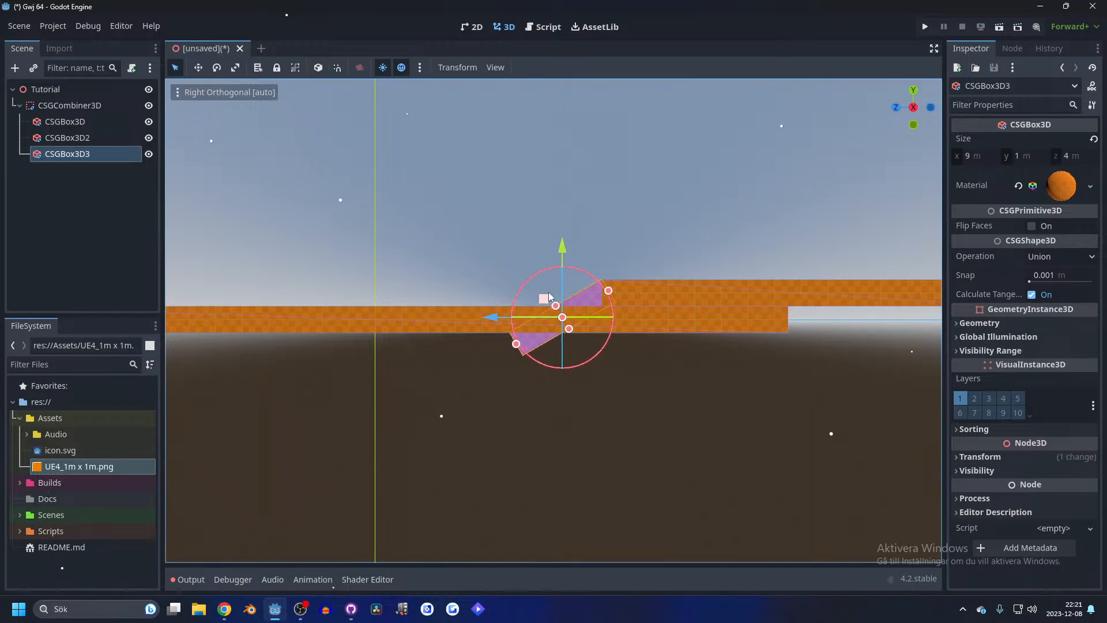
left_click(565, 311)
middle_click_drag(565, 312, 729, 220)
scroll(582, 230, "down", 3)
scroll(582, 233, "up", 3)
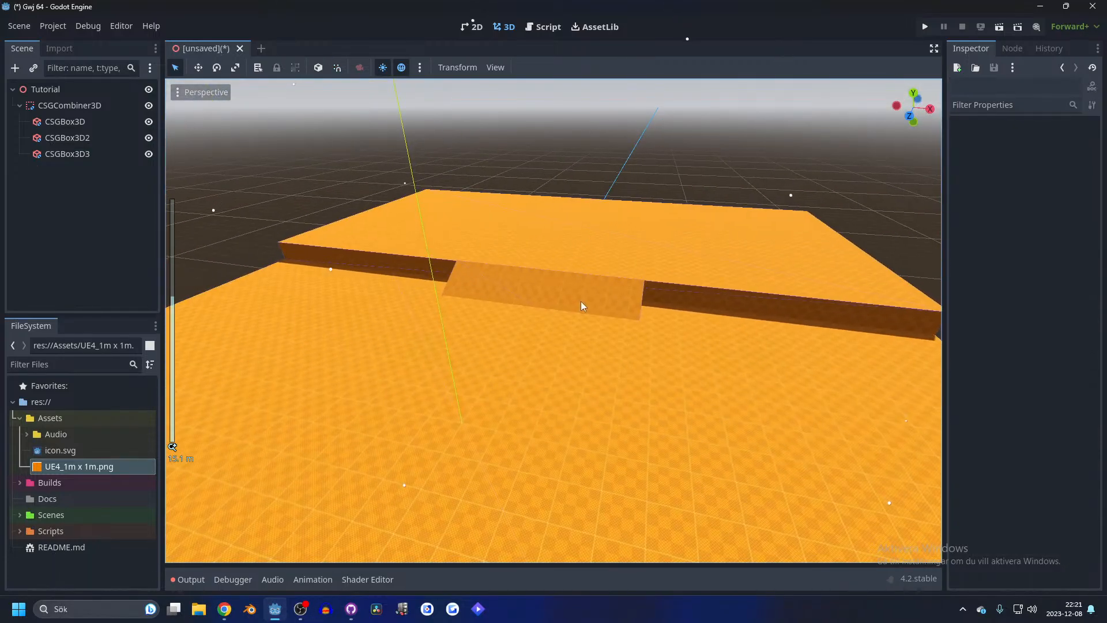
- Narrow the ramp box symmetrically along X to 7 m
left_click(494, 284)
middle_click_drag(495, 284, 568, 277)
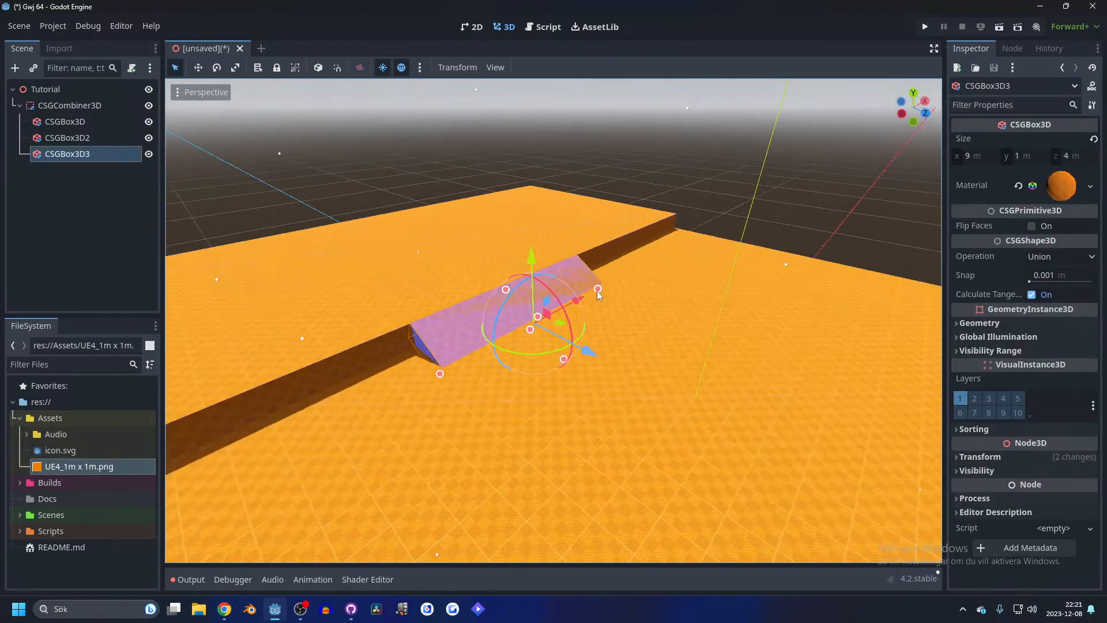
left_click_drag(597, 291, 568, 320)
middle_click_drag(568, 320, 542, 337)
scroll(542, 337, "down", 2)
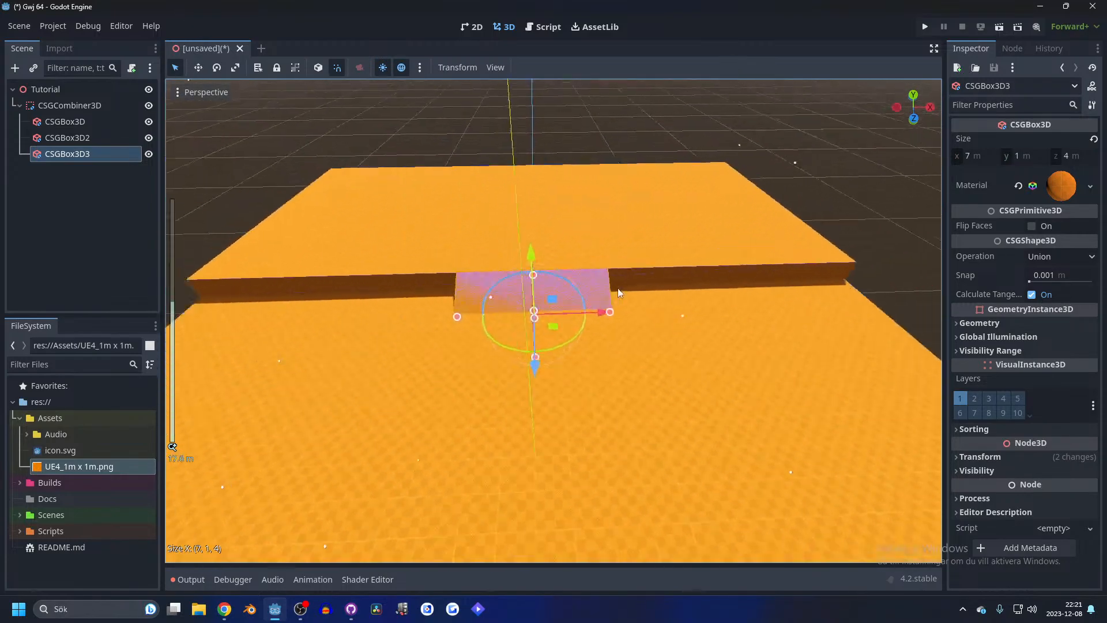
left_click(642, 220)
- Duplicate the raised platform and resize the copy to 5 × 1 × 7 m, placed against its front edge on the positive X side of the ramp
left_click(67, 137)
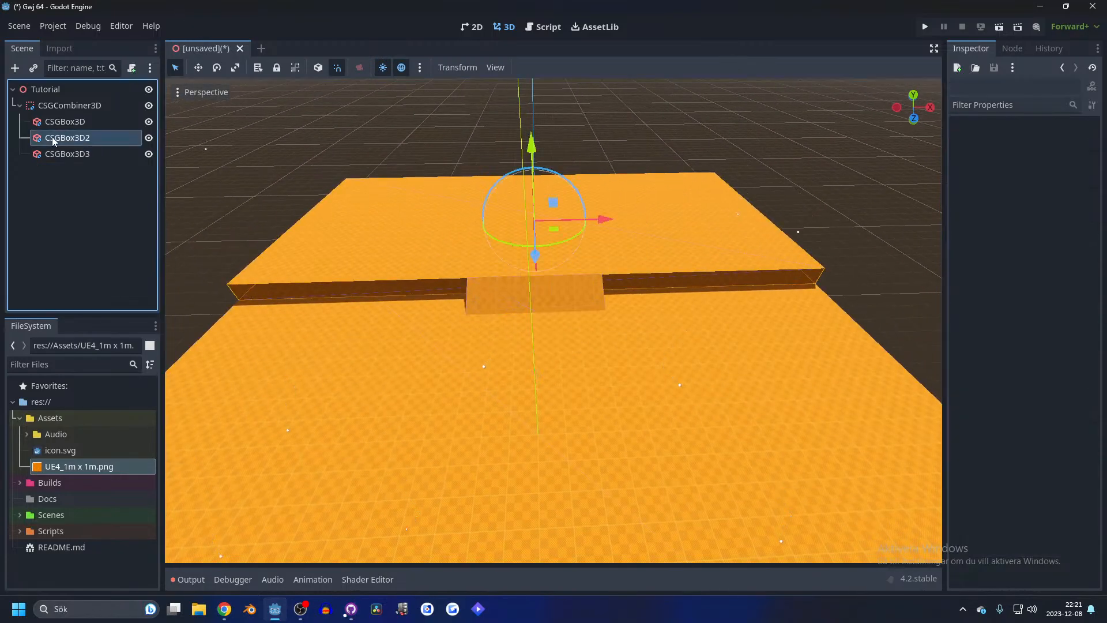
left_click(914, 105)
scroll(664, 225, "down", 3)
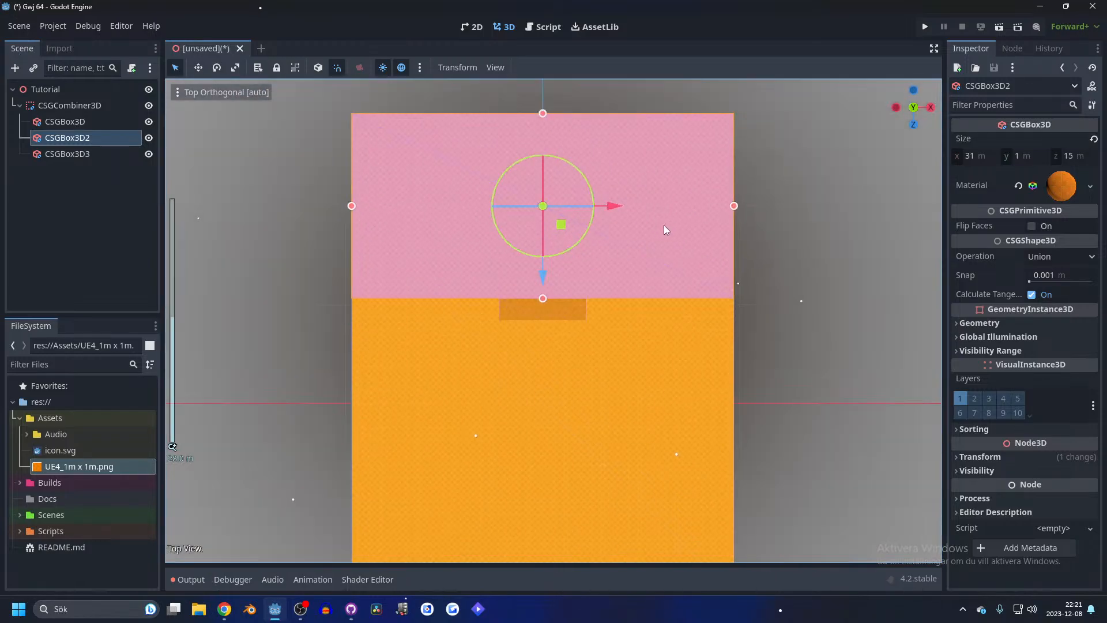
key("ctrl+d")
left_click_drag(725, 209, 672, 393)
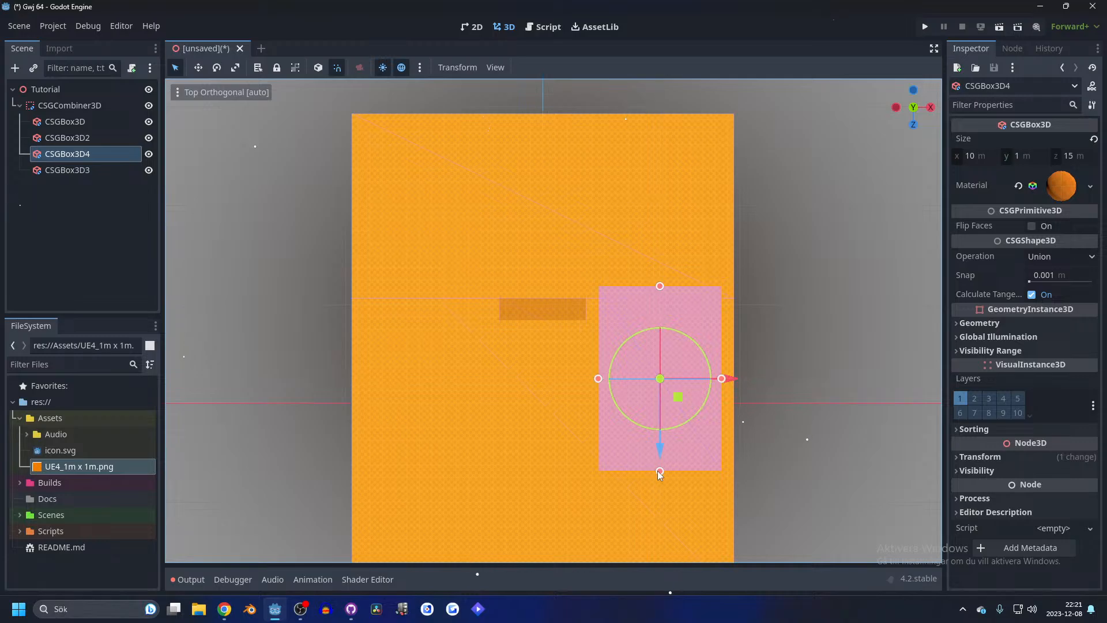
left_click_drag(659, 472, 659, 372)
left_click_drag(598, 329, 642, 334)
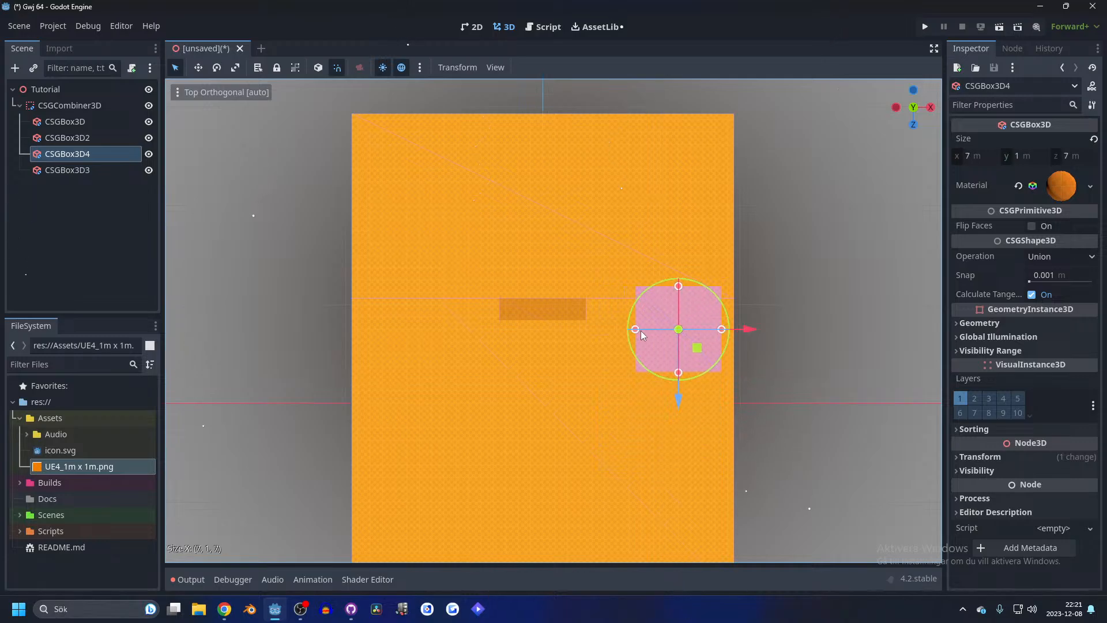
left_click_drag(700, 354, 676, 350)
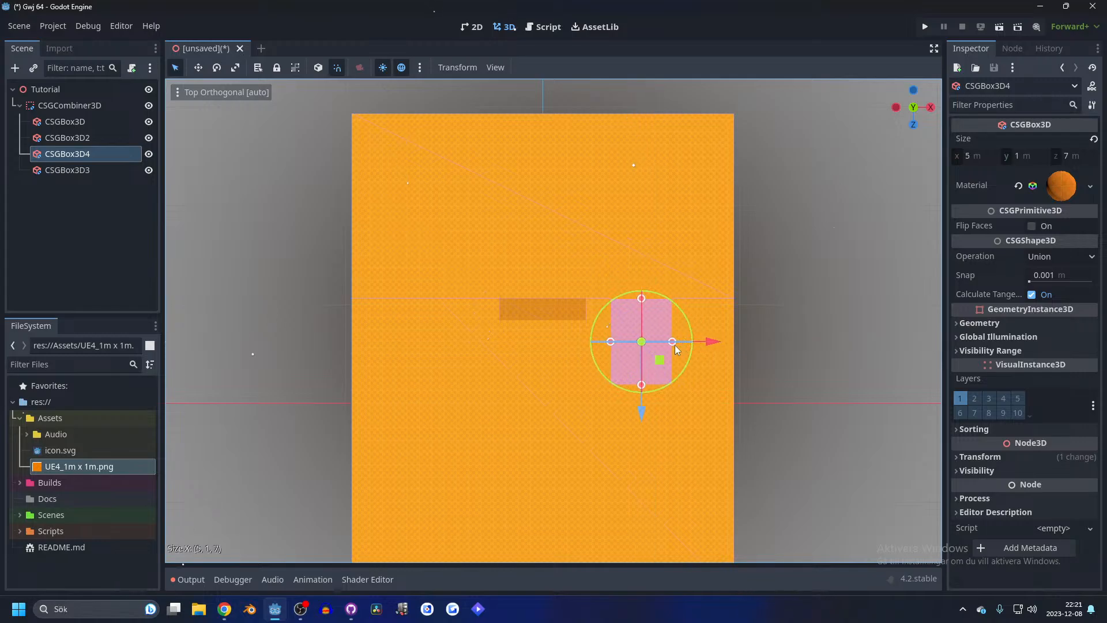
middle_click_drag(676, 350, 654, 360)
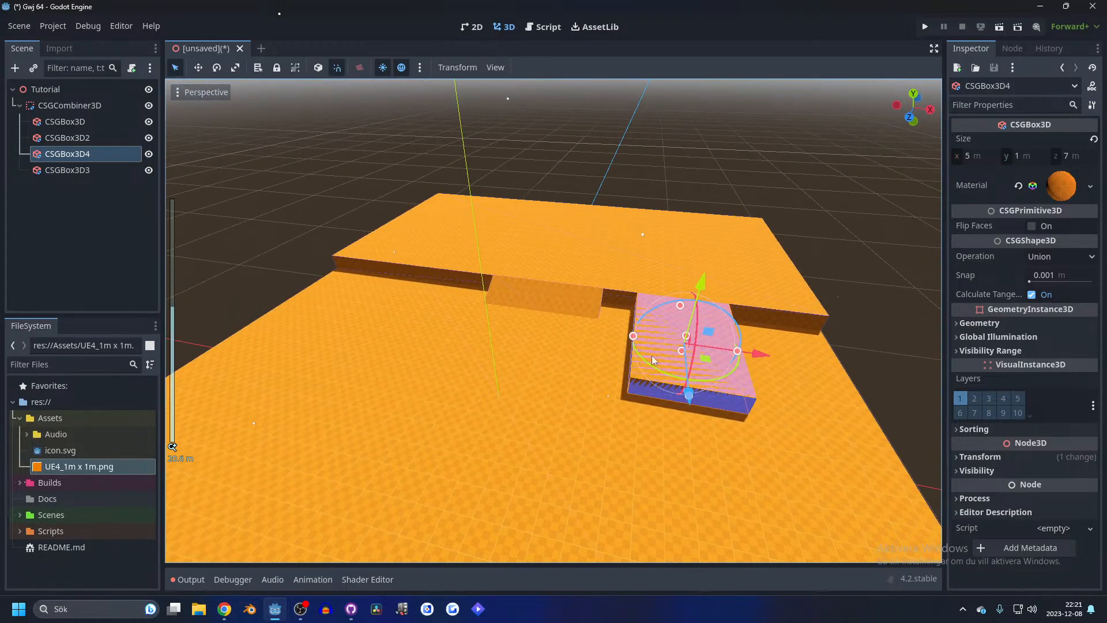
- Duplicate the 5 × 1 × 7 m block and move the copy along X to the opposite side of the ramp
left_click_drag(654, 360, 445, 339)
key("ctrl+d")
middle_click_drag(507, 340, 566, 337)
left_click_drag(451, 336, 428, 338)
scroll(600, 372, "down", 5)
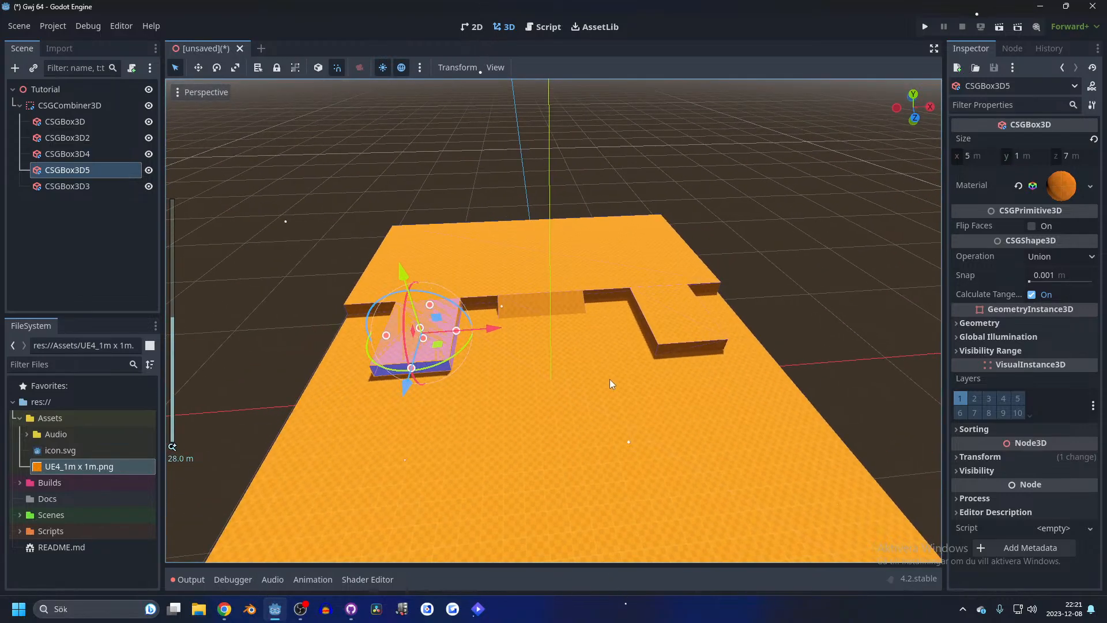
- Extend the floor box along positive X to a size of 42 × 1 × 31 m
left_click(610, 379)
scroll(584, 366, "down", 3)
middle_click_drag(583, 365, 402, 286)
scroll(487, 337, "up", 2)
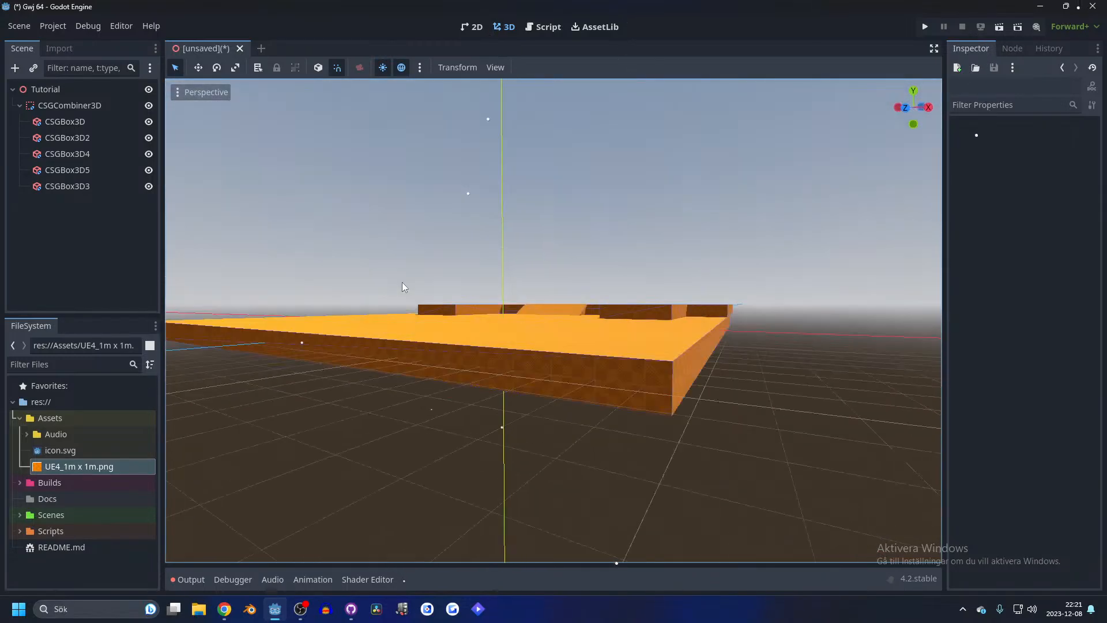
left_click(324, 332)
middle_click_drag(323, 328, 651, 388)
left_click_drag(652, 388, 835, 458)
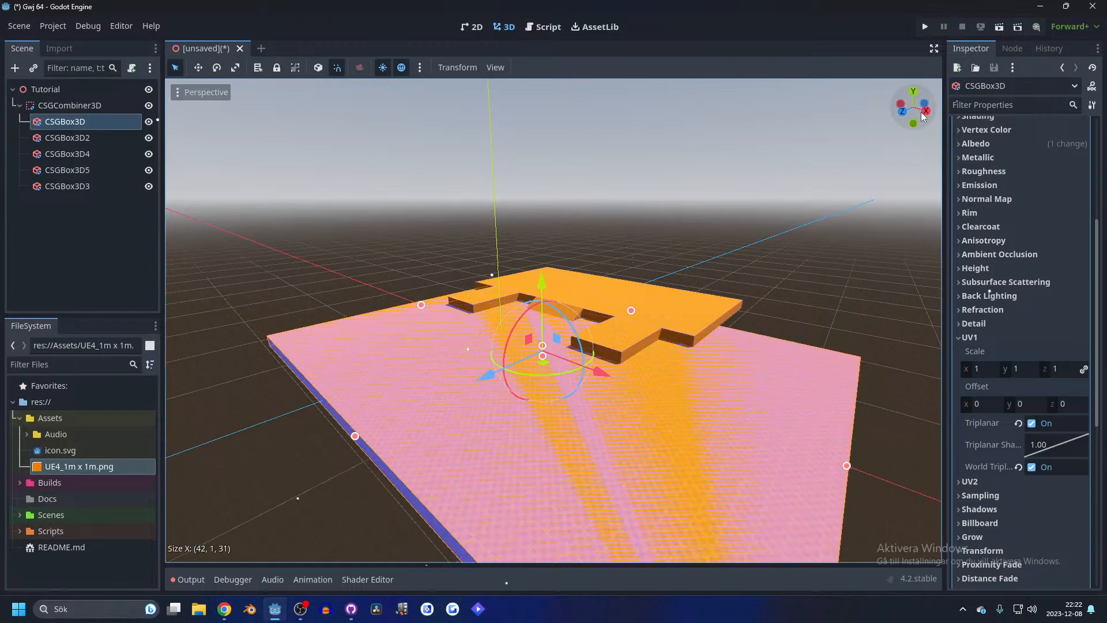
left_click(914, 92)
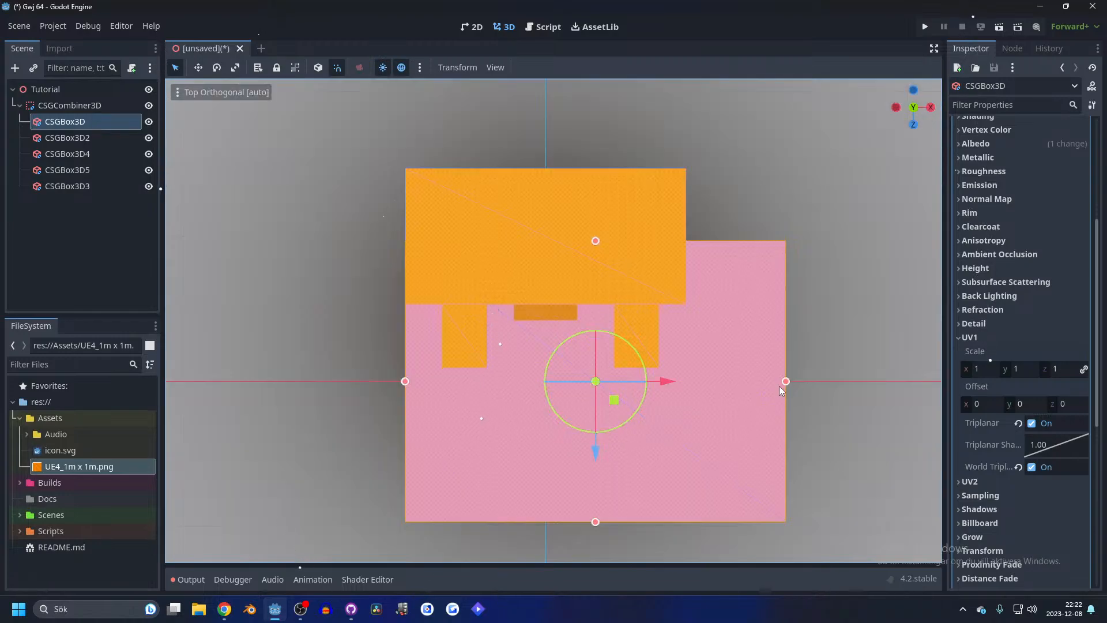
middle_click_drag(817, 326, 604, 290, "shift")
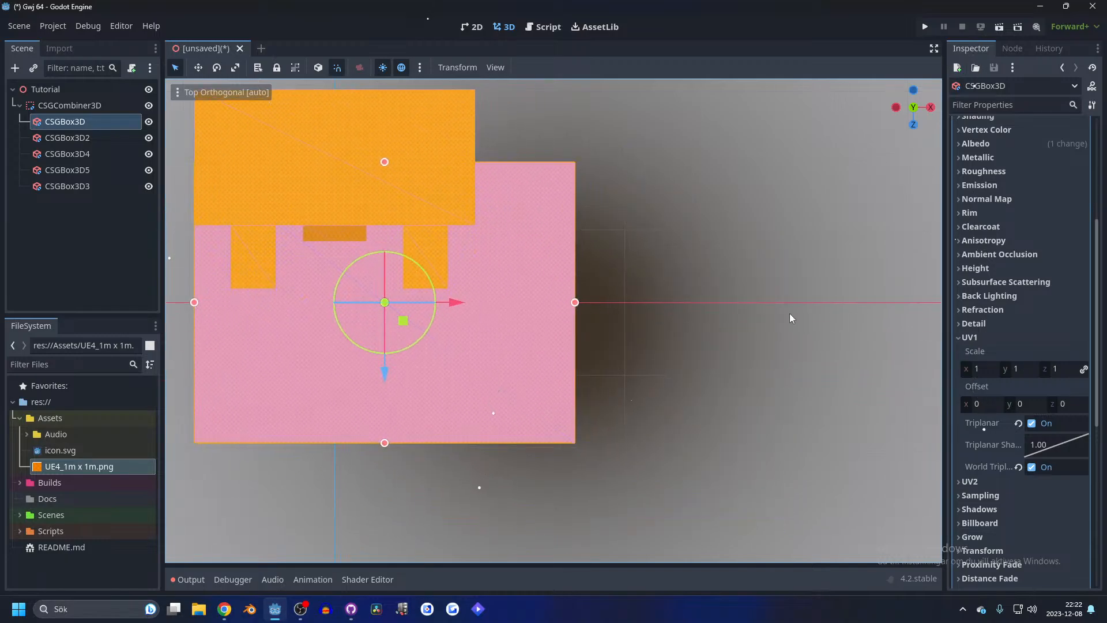
- Extend the floor box along X on both sides and towards the back along Z to 63 × 1 × 39 m
middle_click_drag(790, 314, 925, 102)
left_click(923, 102)
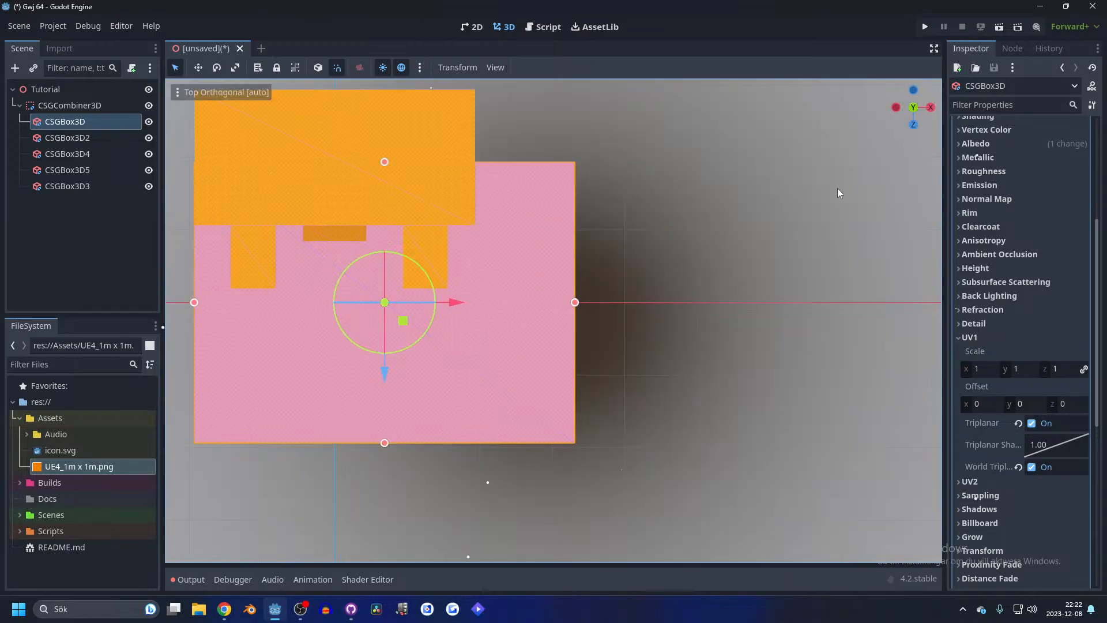
left_click_drag(598, 299, 618, 298)
middle_click_drag(203, 293, 648, 299, "shift")
scroll(583, 313, "down", 5)
scroll(582, 312, "up", 5)
left_click_drag(648, 299, 500, 309)
scroll(606, 320, "down", 4)
middle_click_drag(741, 247, 619, 257, "shift")
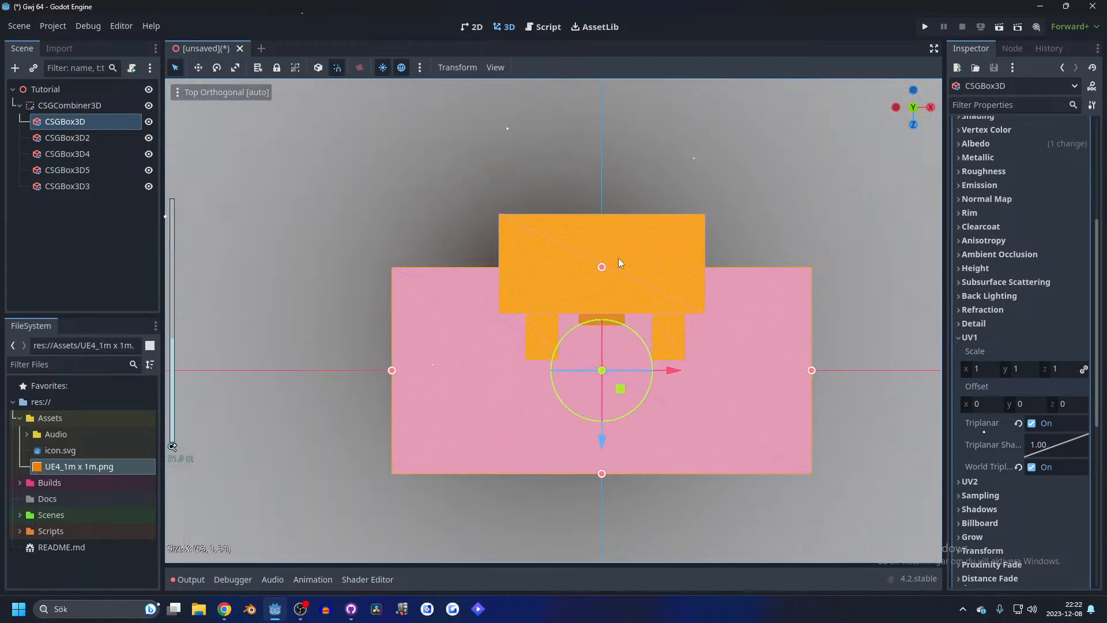
left_click_drag(602, 267, 614, 213)
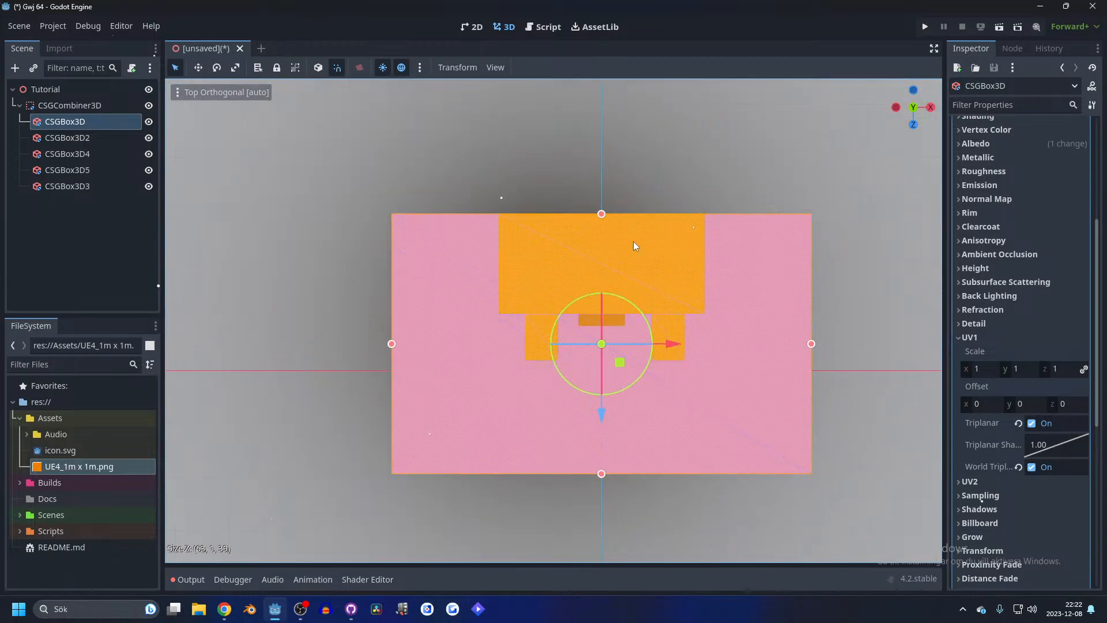
- Examine the enlarged floor and the platform layout from several angles
middle_click_drag(634, 242, 635, 209)
left_click(635, 210)
middle_click_drag(733, 281, 489, 302)
scroll(631, 299, "up", 3)
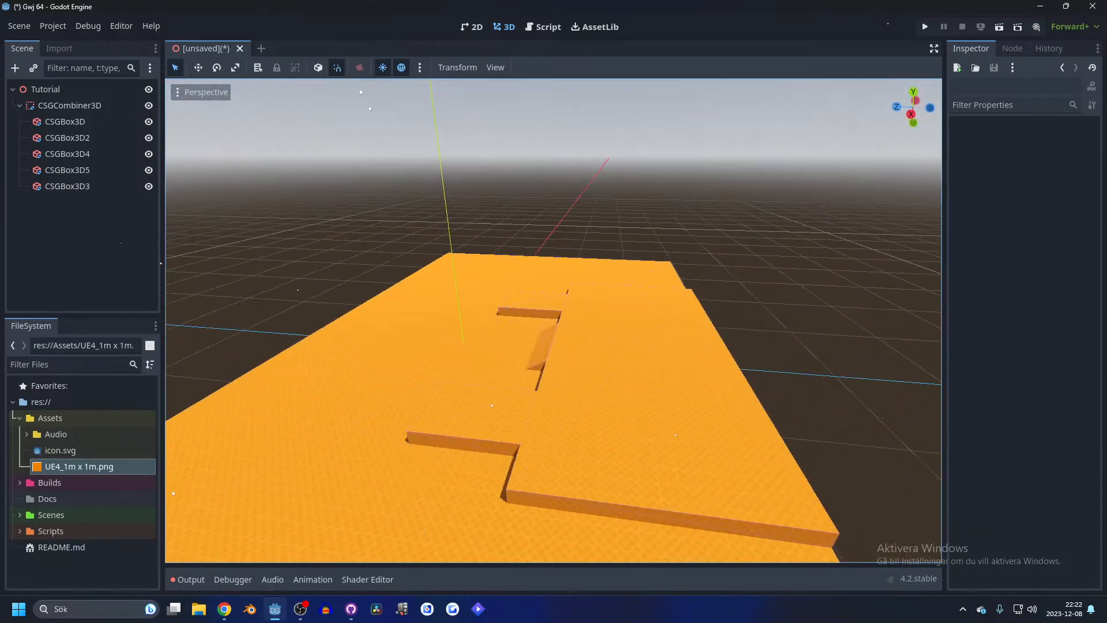
middle_click_drag(263, 547, 125, 261)
scroll(542, 412, "down", 3)
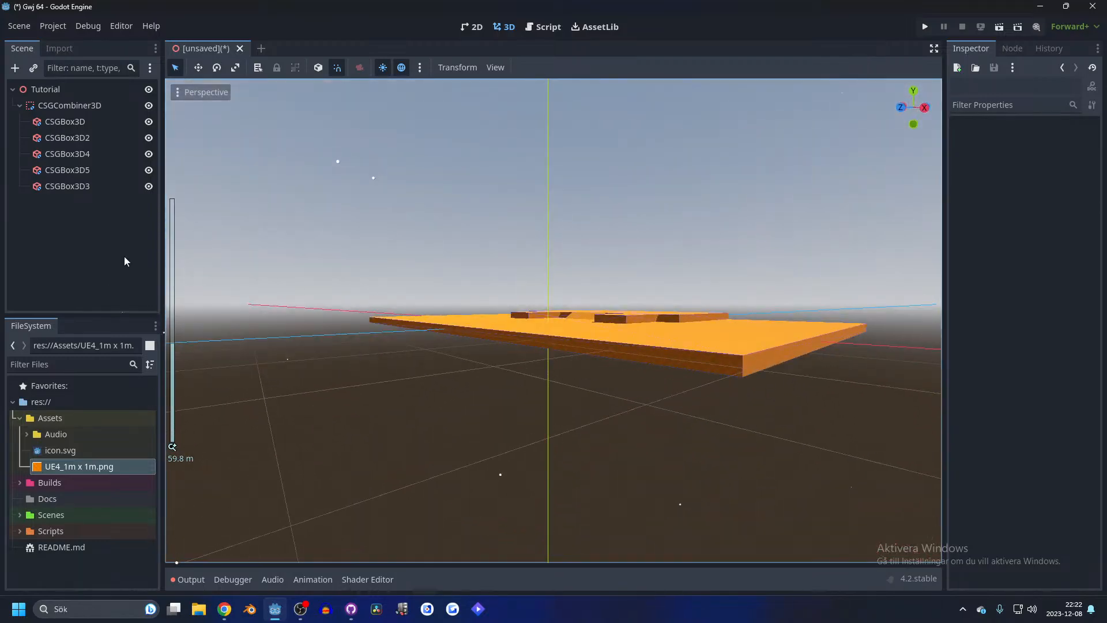
left_click(79, 188)
middle_click_drag(369, 228, 386, 270)
left_click(68, 122)
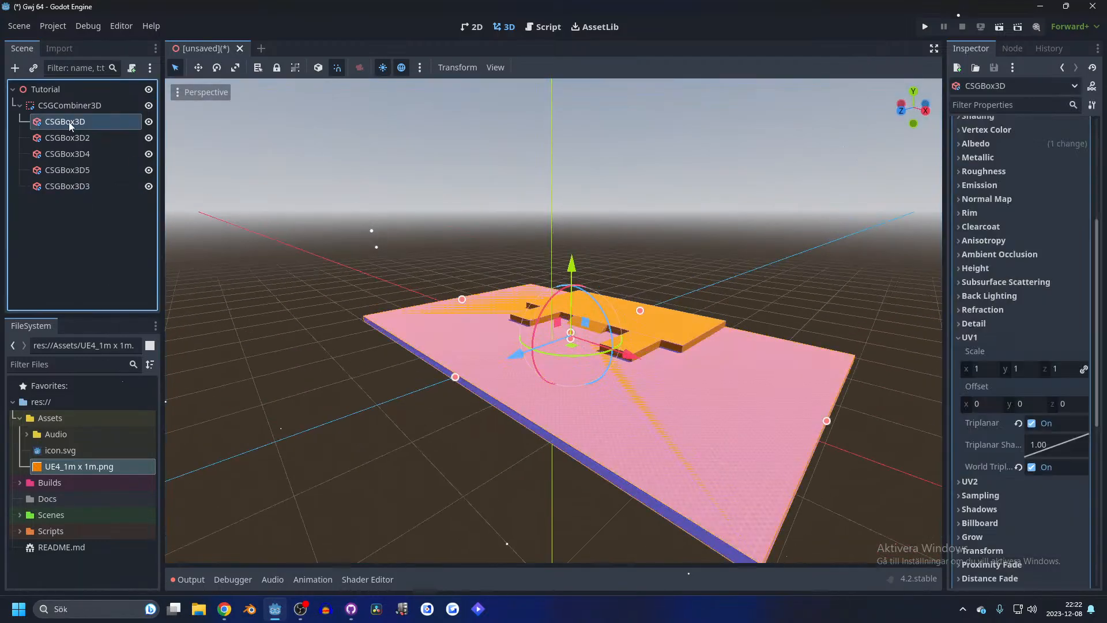
scroll(553, 279, "up", 8)
middle_click_drag(554, 280, 567, 306)
- Duplicate the floor box and narrow the copy to a 1 × 1 × 39 m strip along the negative X edge
left_click(915, 92)
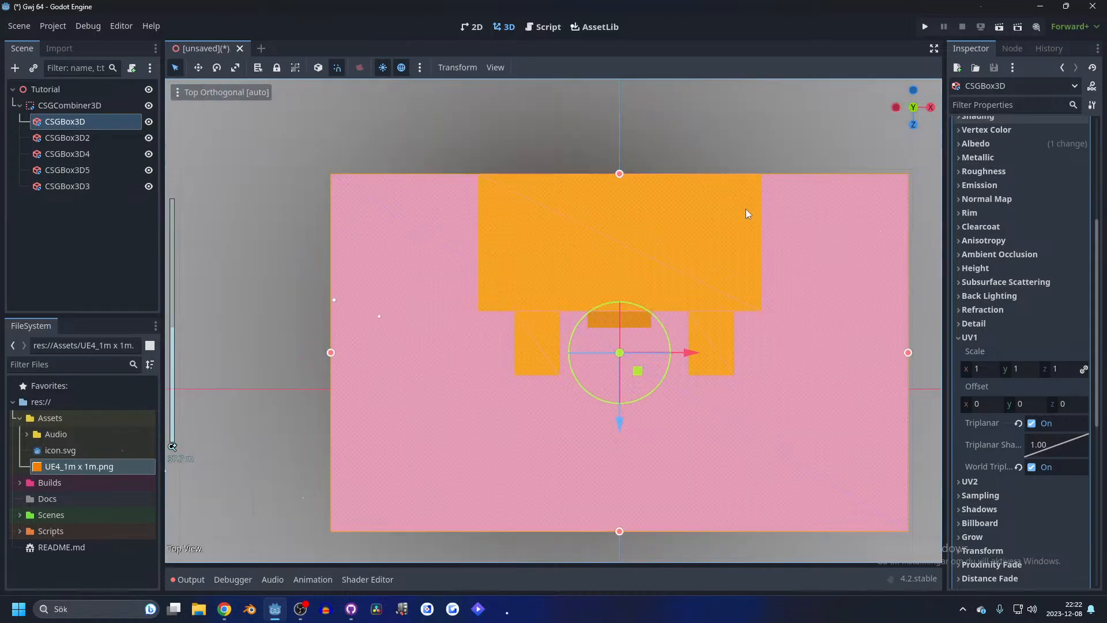
middle_click_drag(746, 209, 866, 105)
left_click(915, 105)
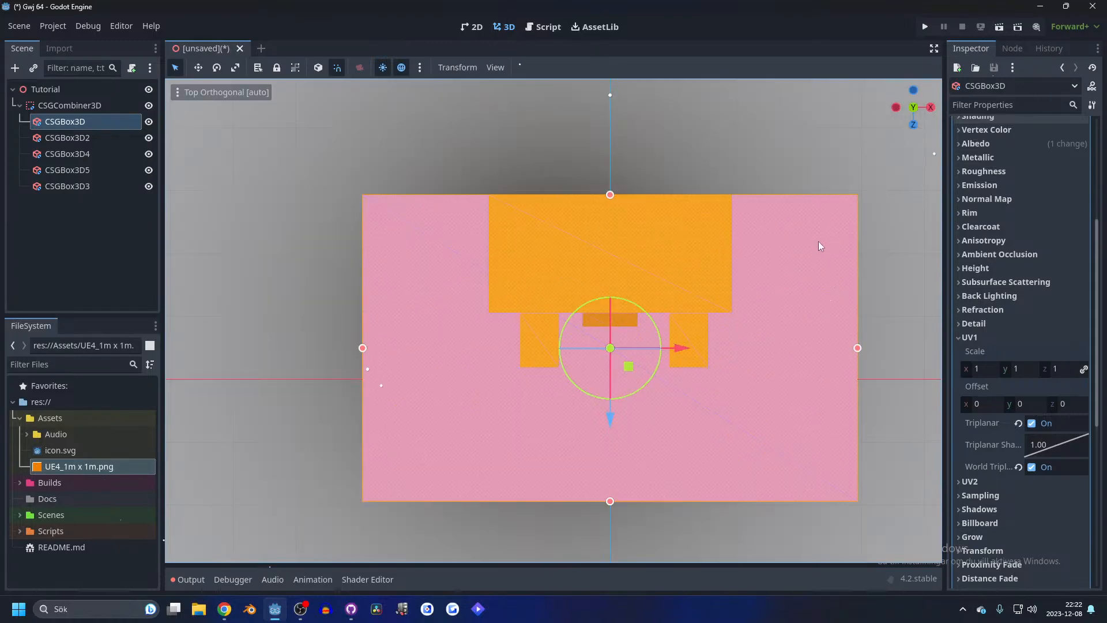
scroll(775, 294, "down", 2)
key("ctrl+d")
left_click_drag(814, 344, 400, 350)
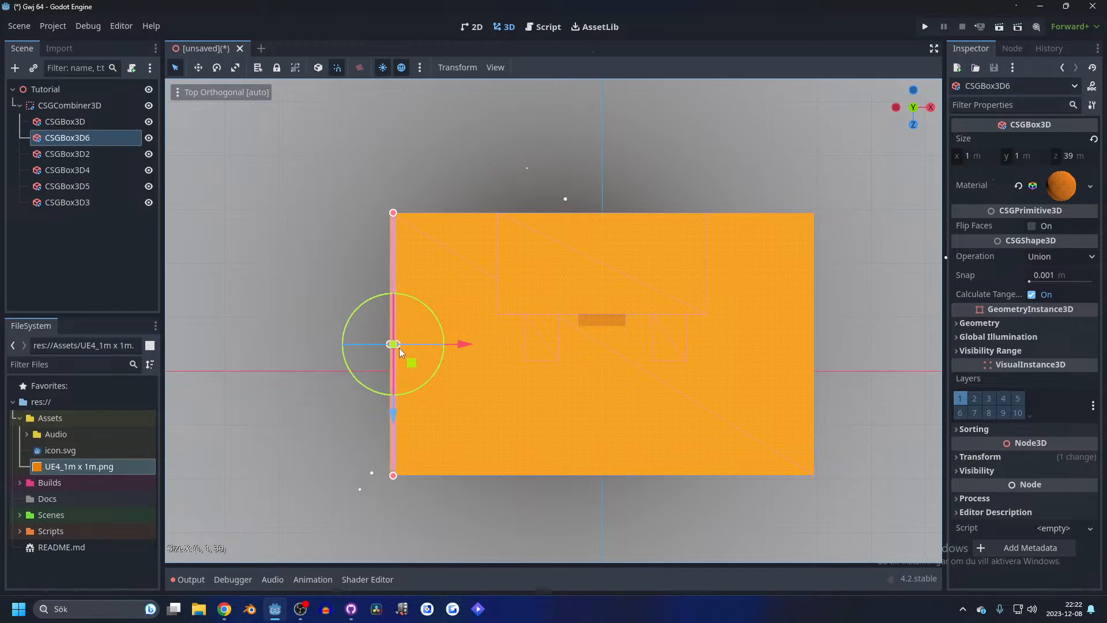
left_click(1082, 257)
left_click(653, 295)
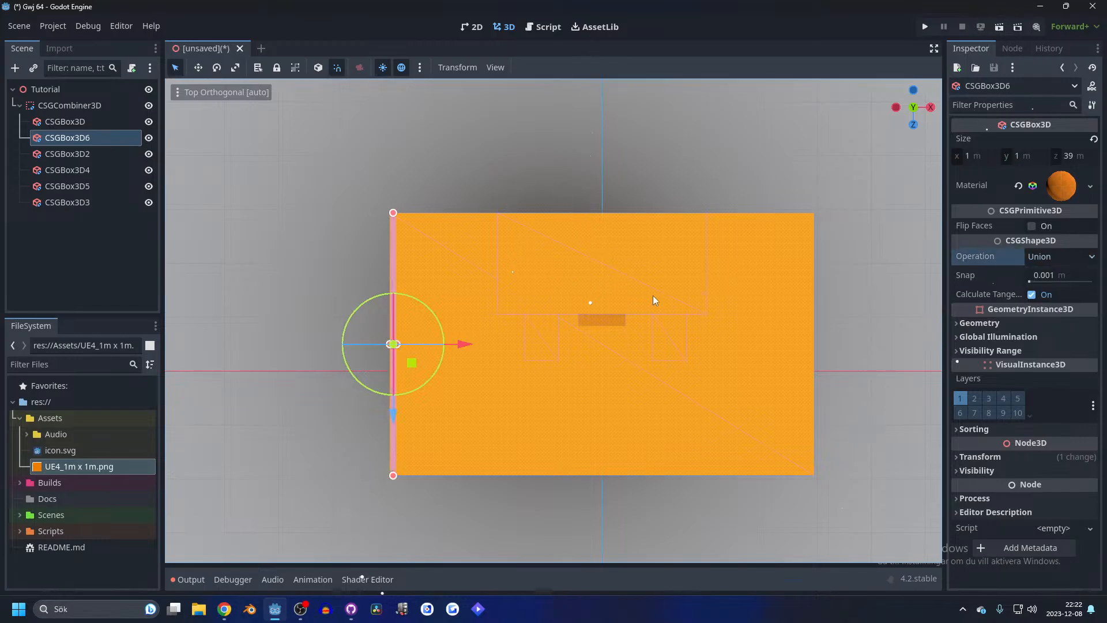
- Move the edge strip up along Y and increase its height to 11 m to form a side wall
scroll(486, 214, "up", 10)
middle_click_drag(653, 295, 662, 337)
scroll(662, 337, "down", 4)
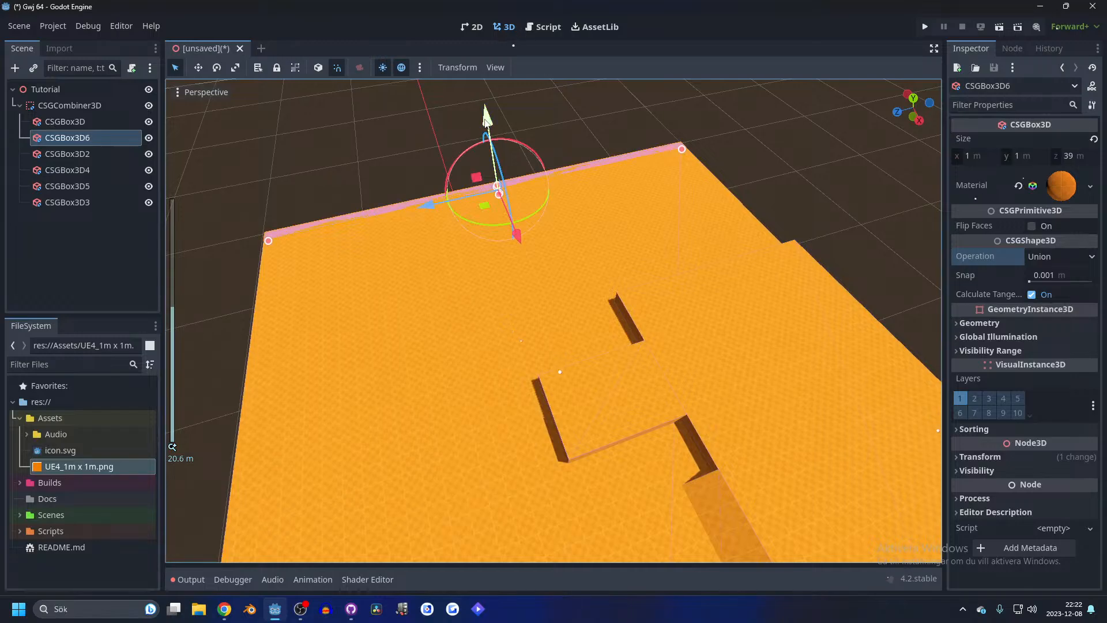
left_click_drag(486, 122, 485, 110)
middle_click_drag(646, 238, 738, 183)
scroll(510, 263, "up", 4)
middle_click_drag(547, 310, 592, 287, "shift")
left_click_drag(575, 291, 642, 212)
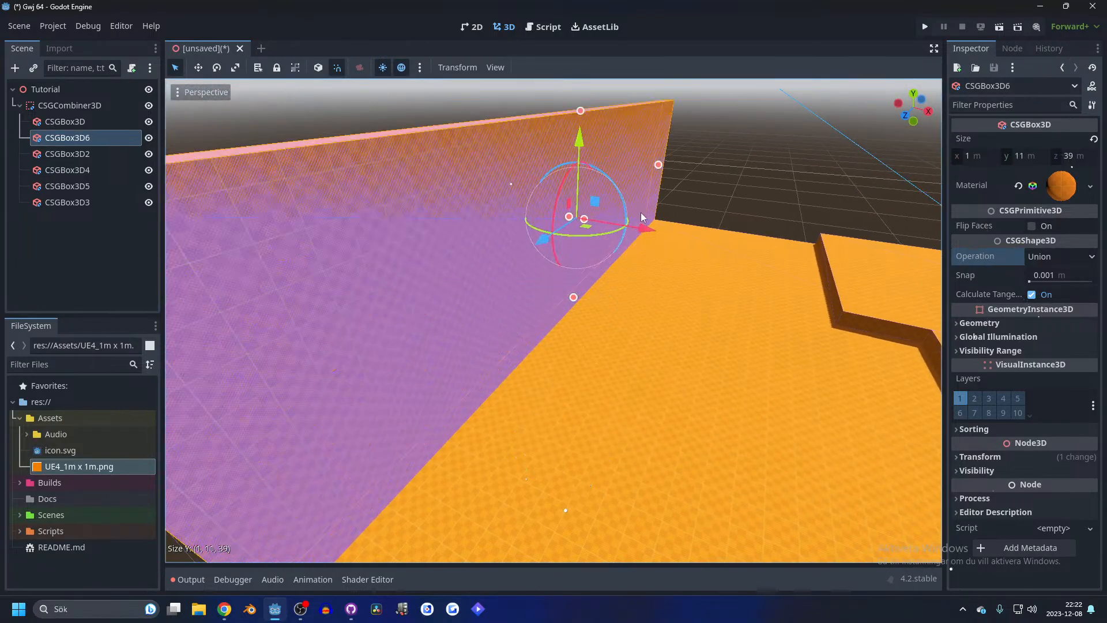
- Duplicate the side wall, rotate the copy to run along the floor's back edge, and butt it against the first wall
scroll(641, 212, "down", 4)
middle_click_drag(641, 212, 540, 303)
scroll(748, 251, "down", 2)
key("ctrl+d")
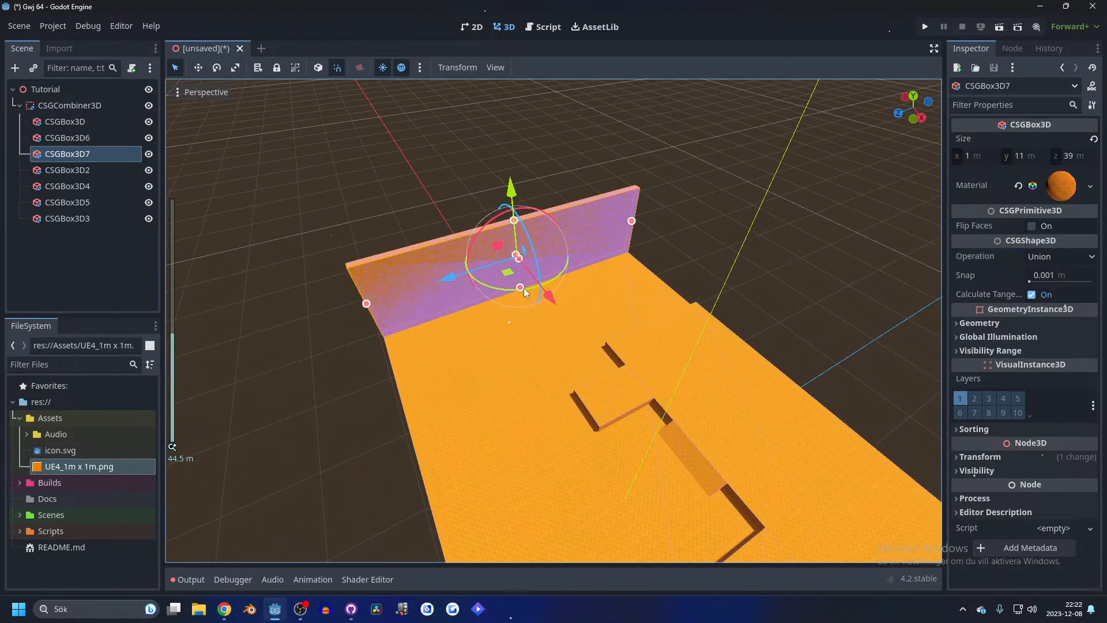
left_click_drag(531, 290, 675, 410)
left_click_drag(549, 402, 712, 359)
middle_click_drag(688, 296, 772, 346)
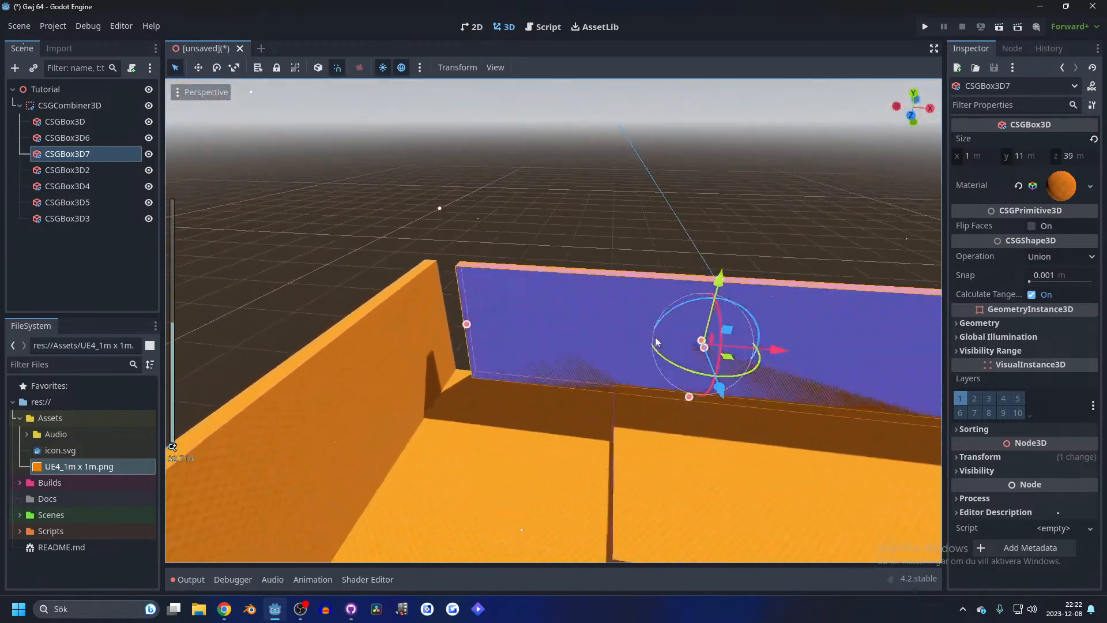
scroll(779, 350, "up", 2)
left_click_drag(778, 347, 750, 347)
- Lengthen the back wall to 61 m so it reaches the positive X end of the floor
scroll(779, 266, "down", 10)
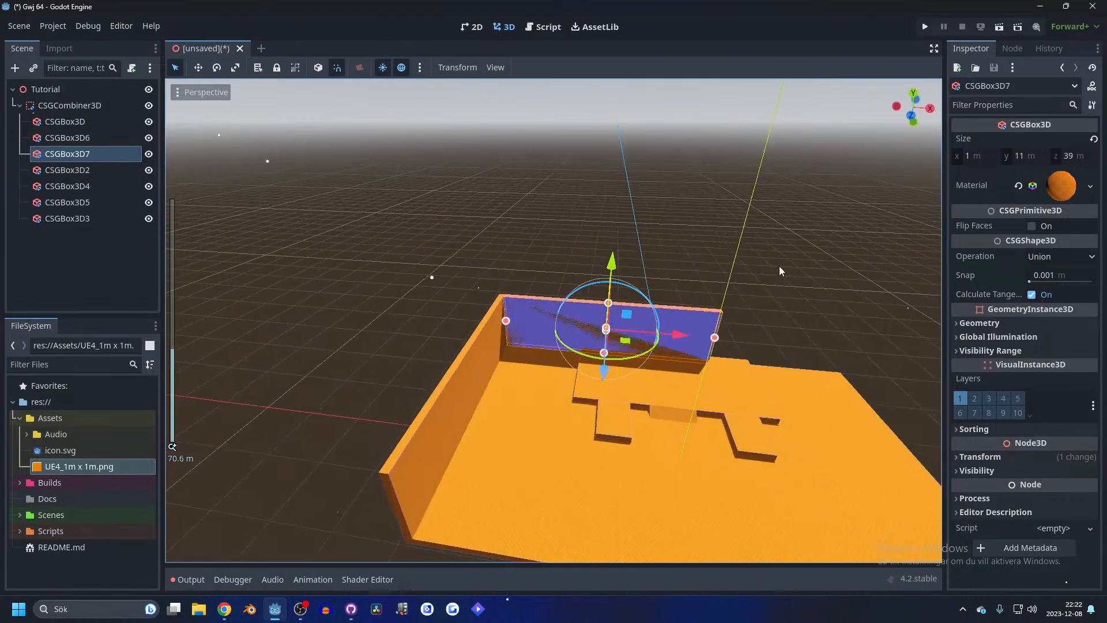
middle_click_drag(780, 265, 625, 308, "shift")
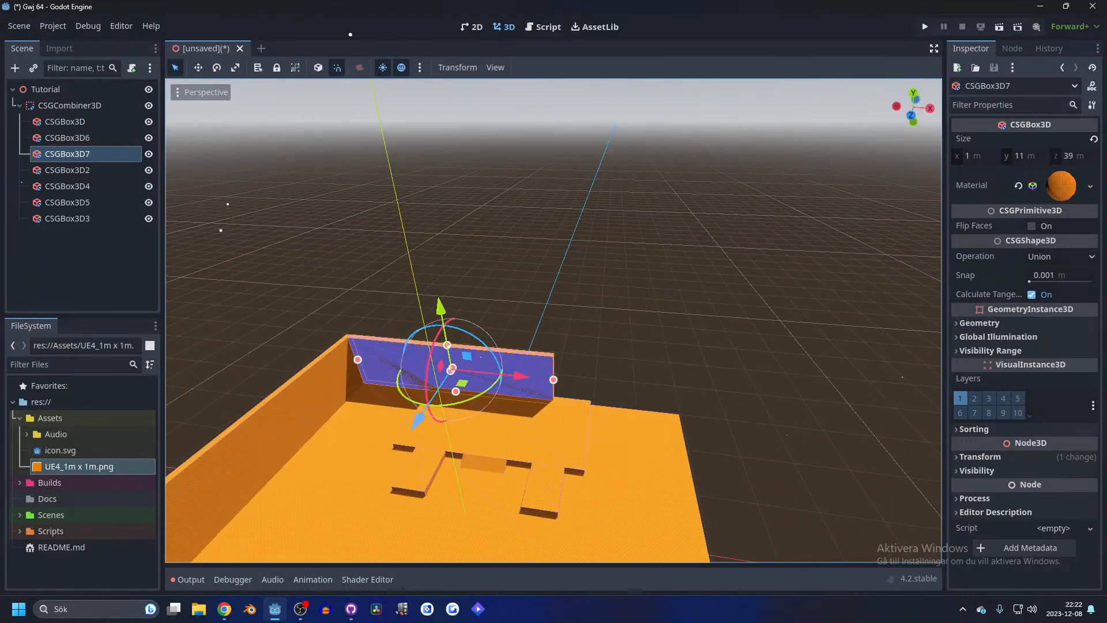
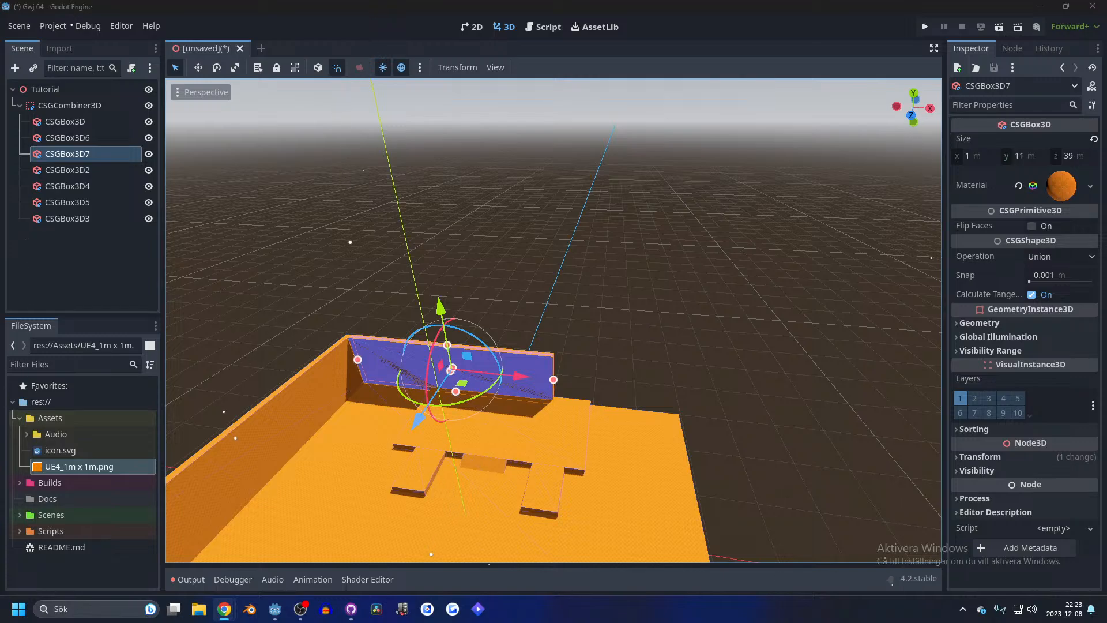
scroll(586, 449, "up", 7)
middle_click_drag(586, 448, 597, 339, "shift")
left_click_drag(561, 313, 829, 338)
scroll(680, 302, "down", 5)
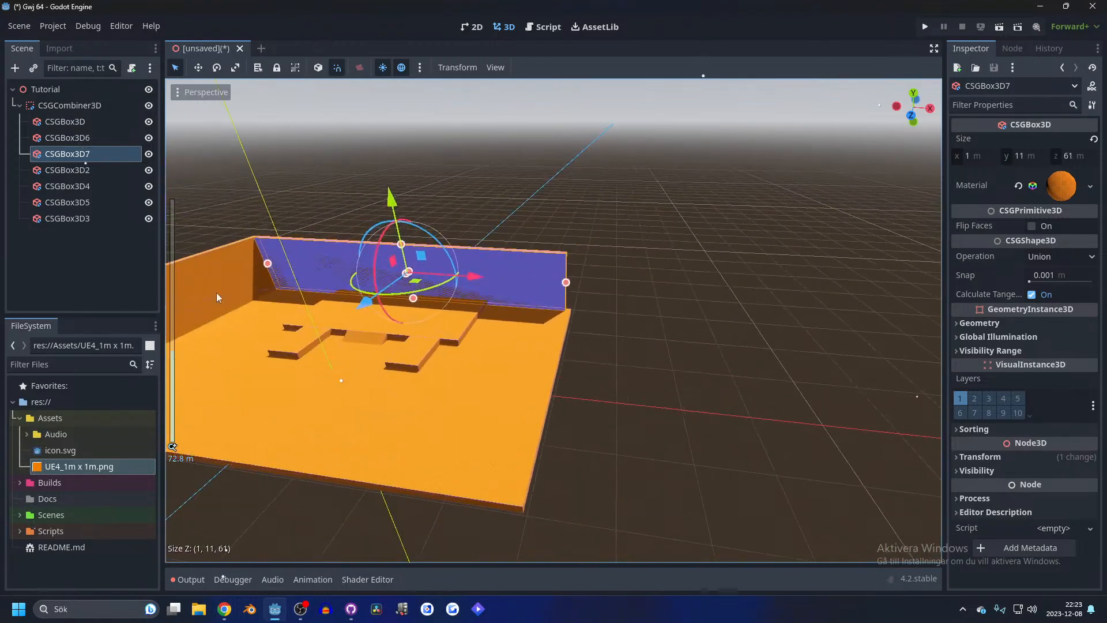
- Duplicate the 39 m side wall and move the copy along X to the opposite edge of the floor
left_click(231, 286)
middle_click_drag(230, 286, 472, 252)
left_click(465, 247)
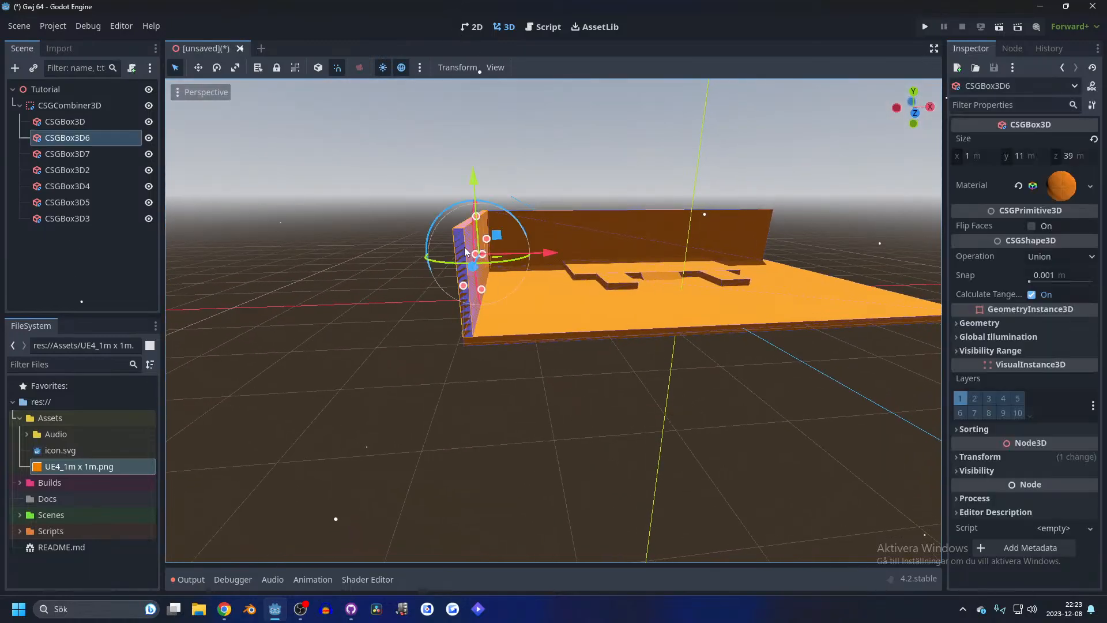
middle_click_drag(728, 242, 655, 319, "shift")
key("ctrl+d")
left_click_drag(482, 324, 805, 326)
middle_click_drag(770, 323, 517, 411, "shift")
scroll(517, 411, "up", 4)
left_click_drag(553, 432, 614, 429)
- Examine the three walls around the floor from outside and inside
scroll(613, 428, "down", 5)
middle_click_drag(614, 428, 577, 256)
scroll(628, 276, "up", 3)
left_click(521, 323)
scroll(520, 323, "down", 4)
middle_click_drag(520, 323, 617, 334)
scroll(618, 334, "up", 8)
middle_click_drag(324, 358, 576, 317)
scroll(453, 302, "up", 5)
scroll(456, 311, "down", 7)
scroll(482, 371, "up", 5)
scroll(576, 317, "down", 3)
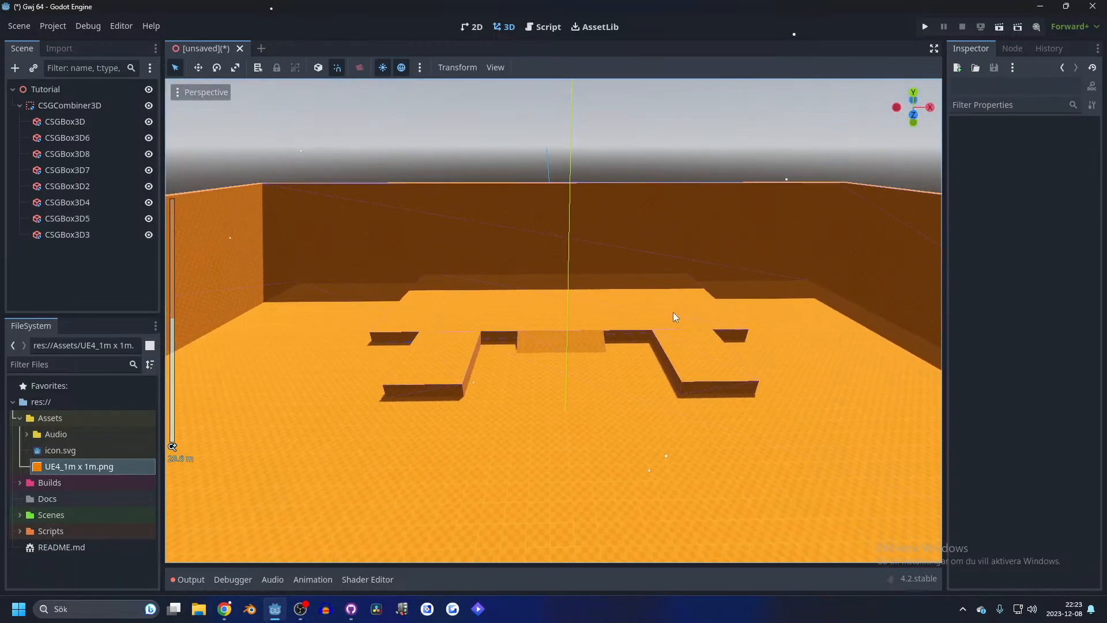
- Extend the raised platform to both side walls and increase its height, making it 61 × 2 × 15 m
scroll(677, 310, "up", 2)
middle_click_drag(687, 307, 604, 338)
left_click(521, 316)
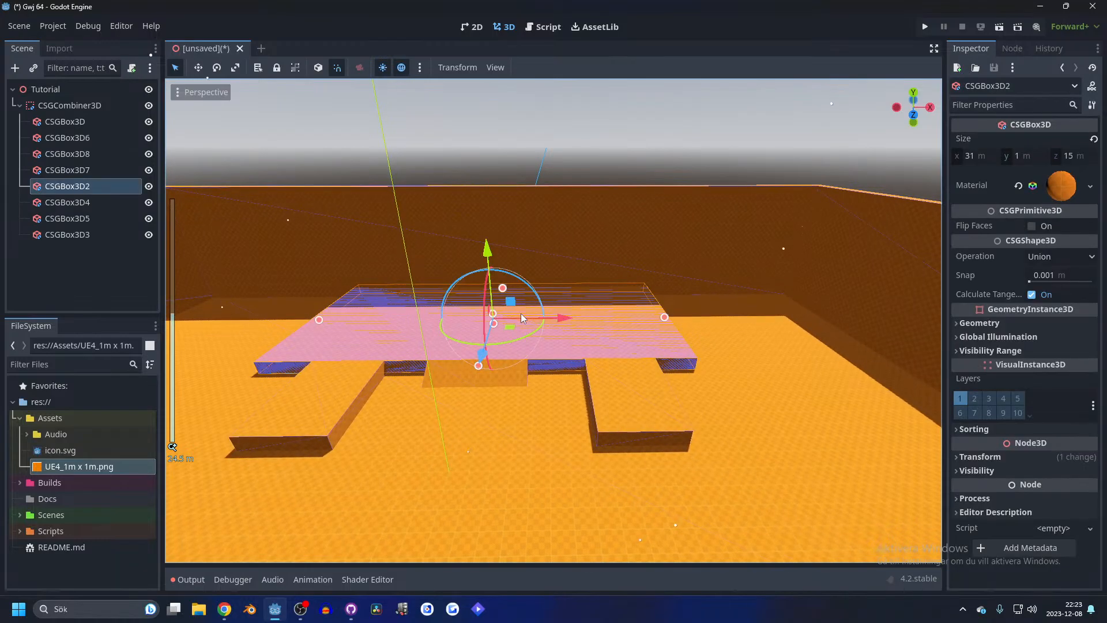
left_click_drag(673, 322, 829, 312)
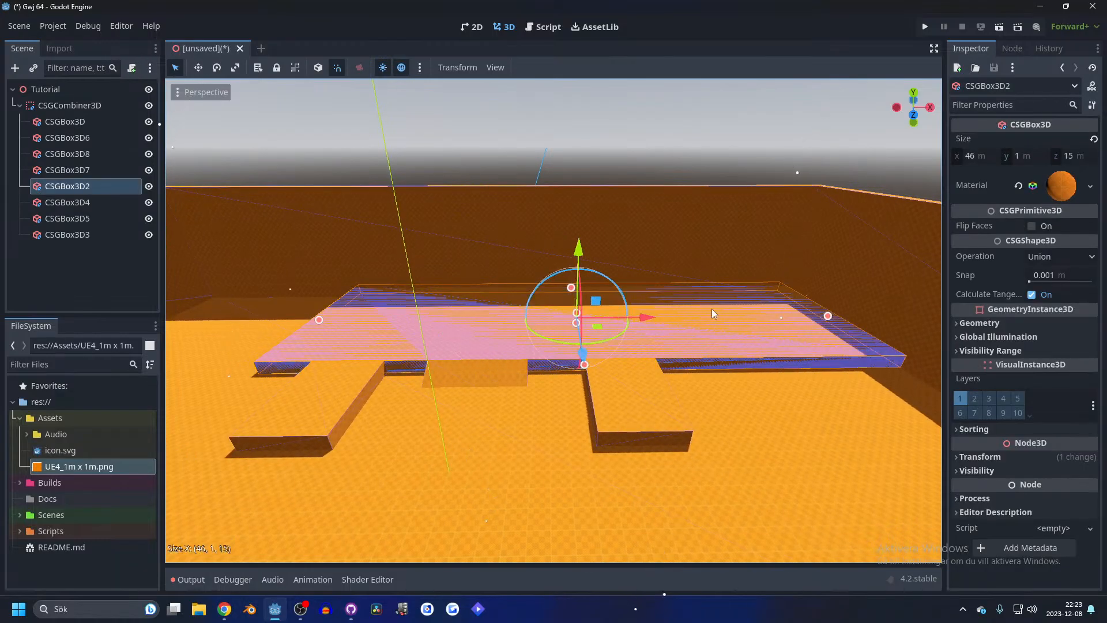
left_click_drag(579, 310, 578, 304)
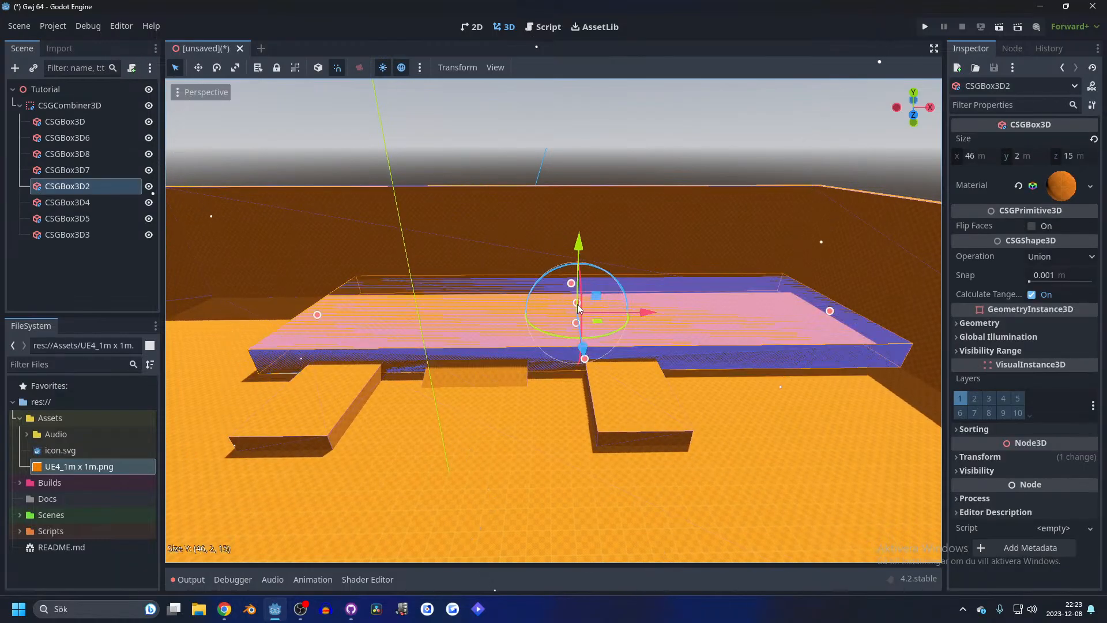
middle_click_drag(431, 347, 756, 346, "shift")
left_click_drag(501, 315, 325, 323)
scroll(582, 364, "down", 3)
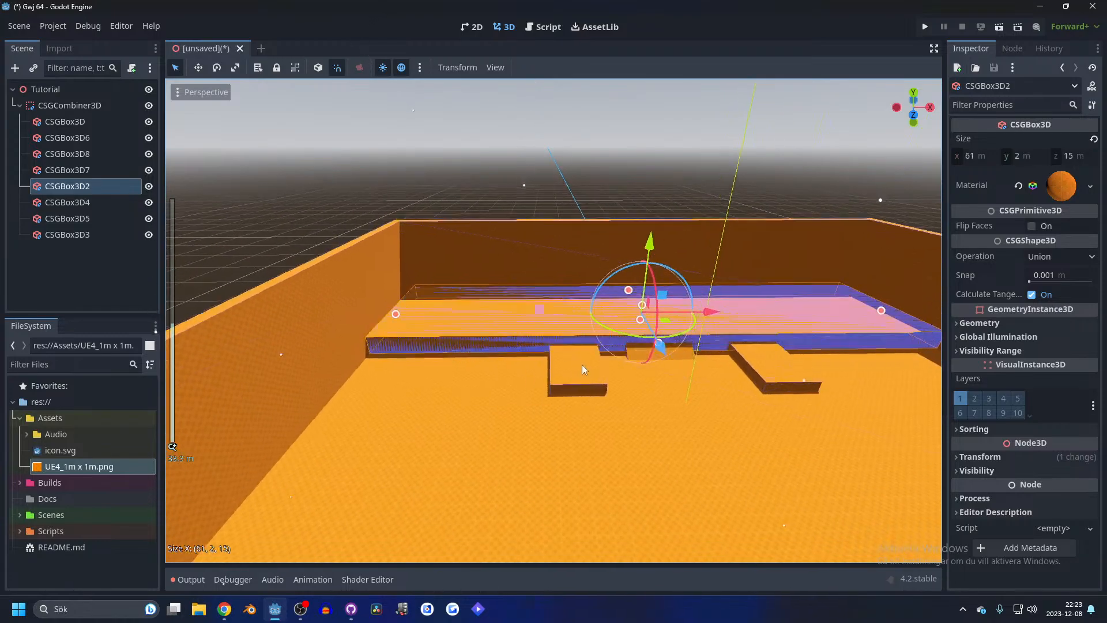
- Increase the height of the two 5 × 7 m blocks in front of the platform to 2 m
left_click(586, 374)
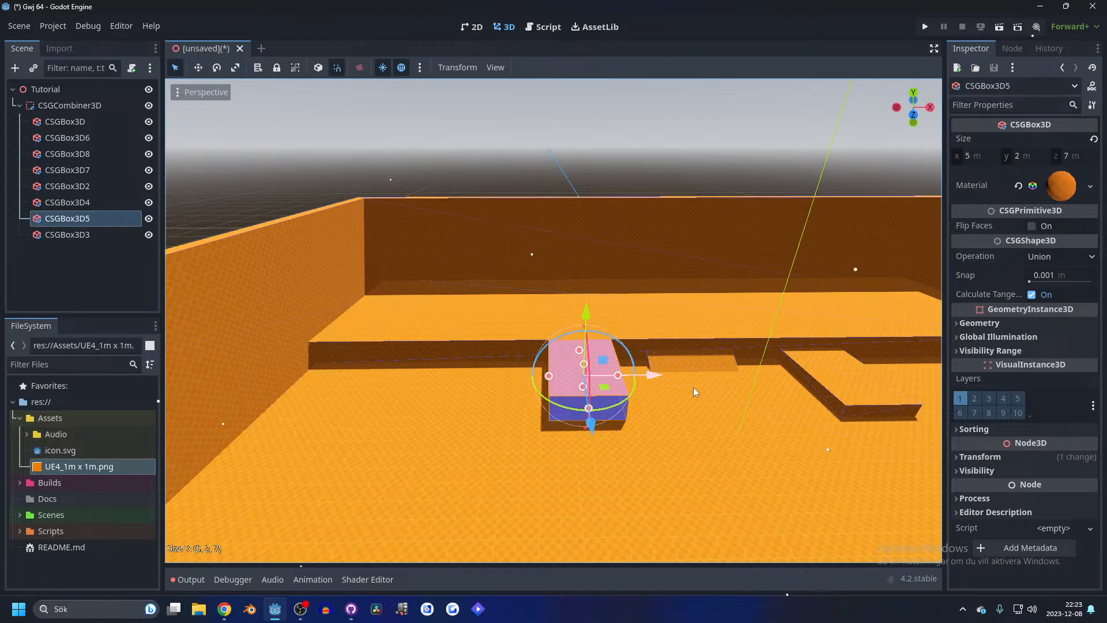
middle_click_drag(694, 387, 700, 382)
left_click(708, 369)
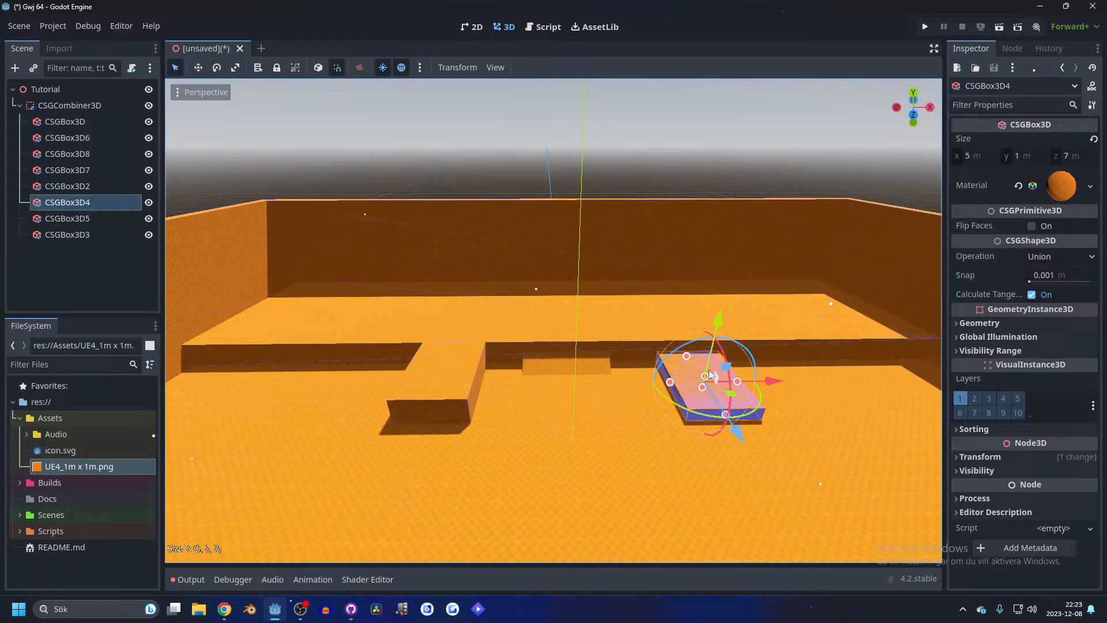
- Try thickening the ramp box to 2 m and lowering it along Y, and undo both changes
left_click(565, 368)
left_click(552, 371)
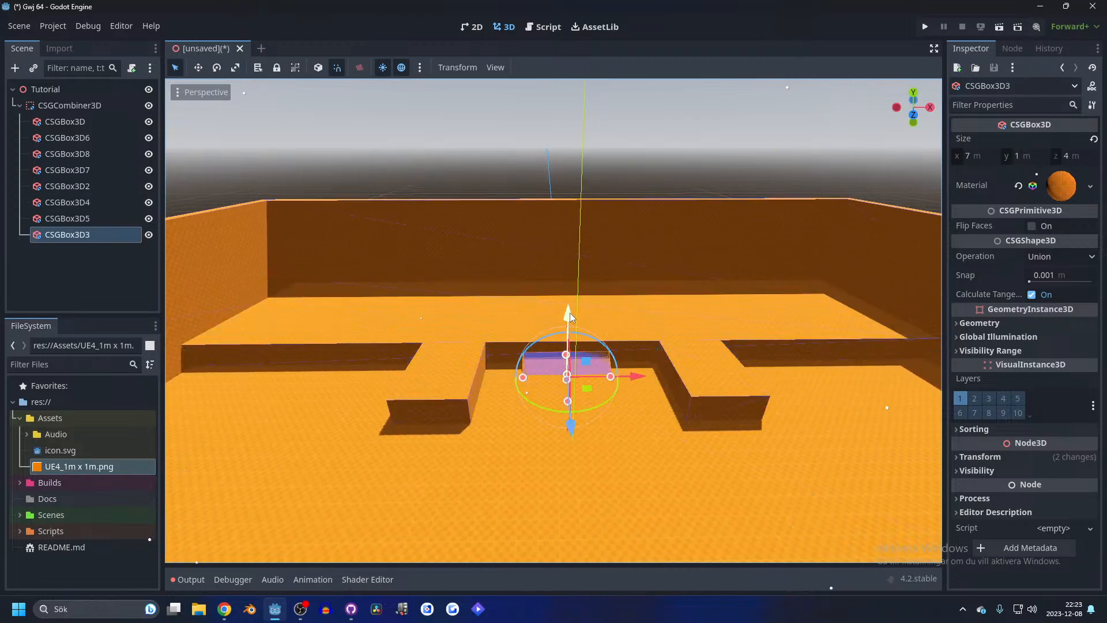
middle_click_drag(569, 301, 663, 195)
scroll(664, 195, "down", 5)
scroll(586, 285, "up", 5)
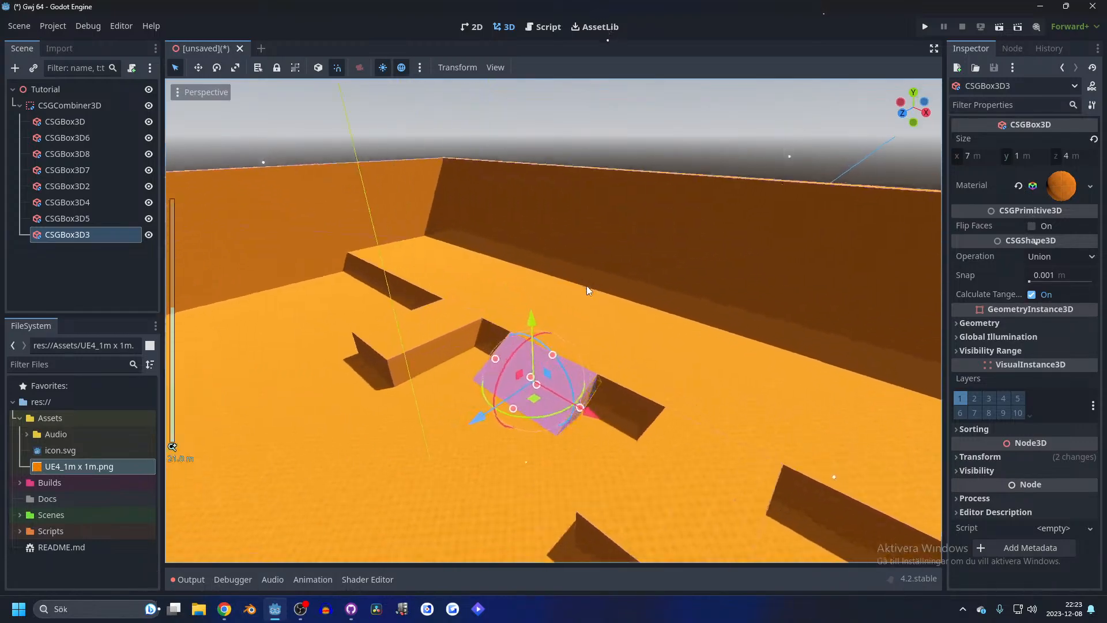
middle_click_drag(587, 285, 474, 268)
scroll(474, 267, "up", 9)
scroll(493, 363, "down", 8)
scroll(497, 364, "up", 5)
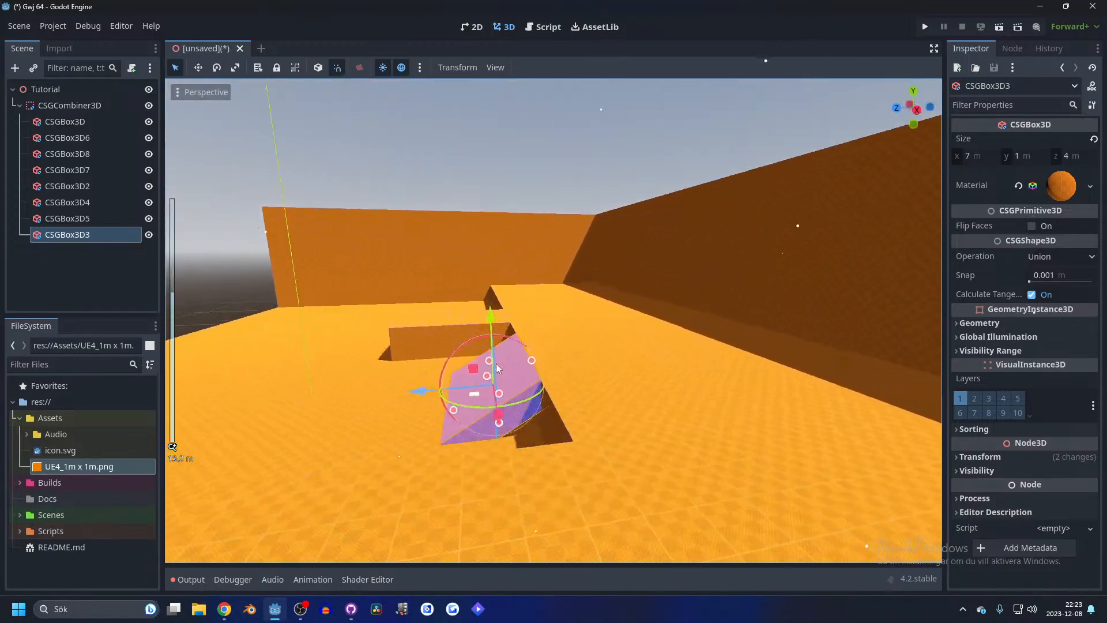
scroll(461, 404, "up", 4)
left_click_drag(426, 420, 413, 405)
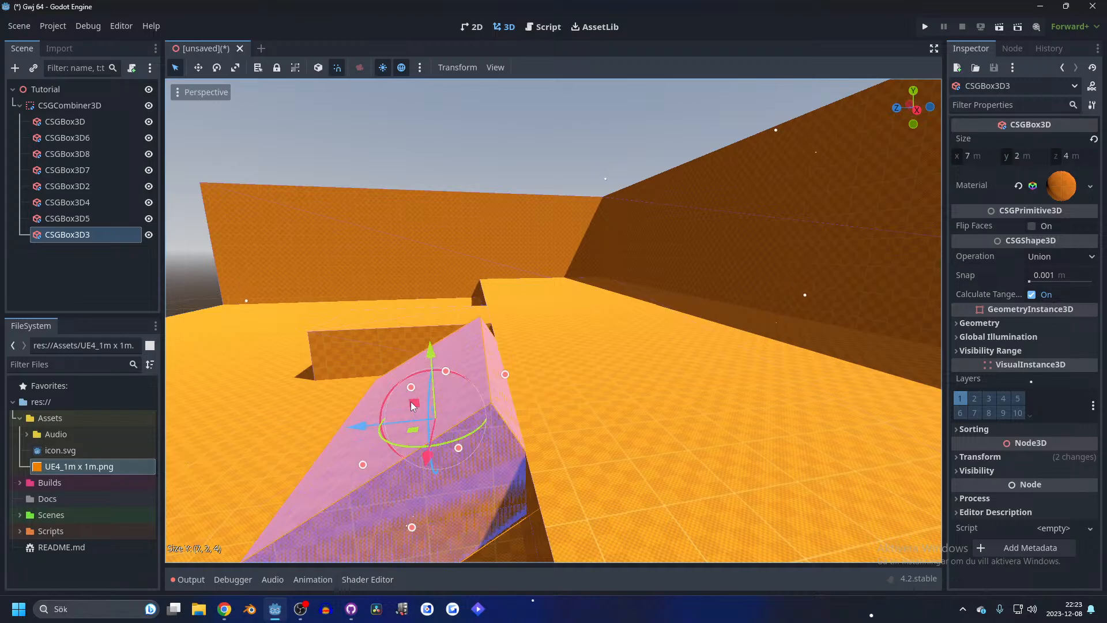
left_click_drag(430, 352, 436, 375)
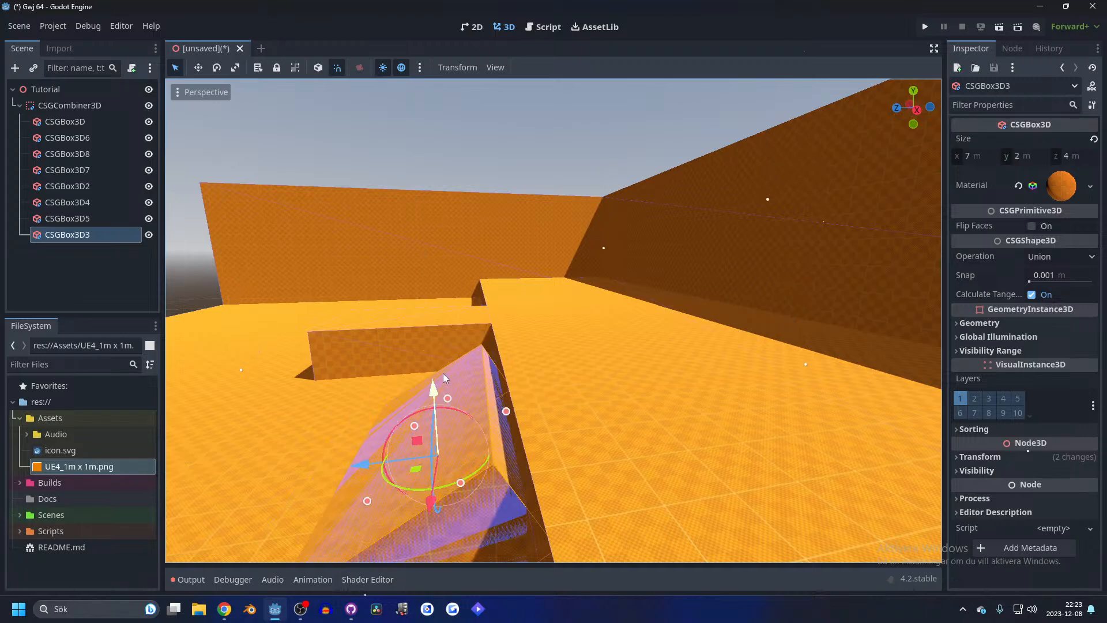
key("ctrl+z")
key("ctrl+z")
- Examine the walled room with its platform, ramp and side blocks
scroll(594, 363, "down", 12)
middle_click_drag(522, 359, 622, 359)
scroll(630, 231, "down", 12)
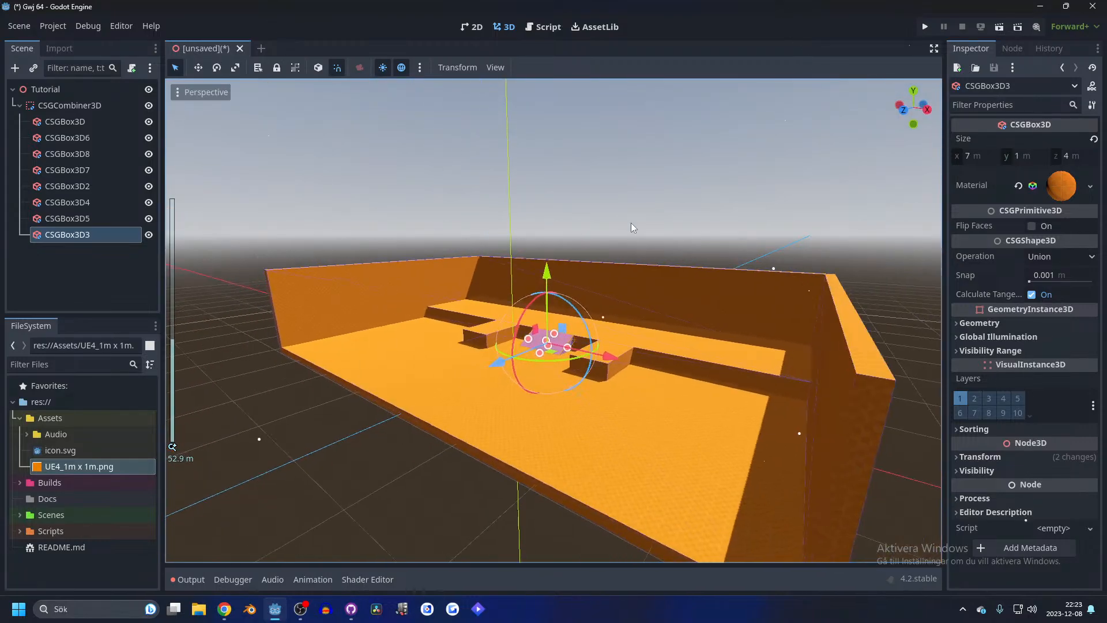
left_click(631, 224)
scroll(629, 213, "up", 6)
scroll(577, 248, "down", 3)
middle_click_drag(581, 304, 722, 326)
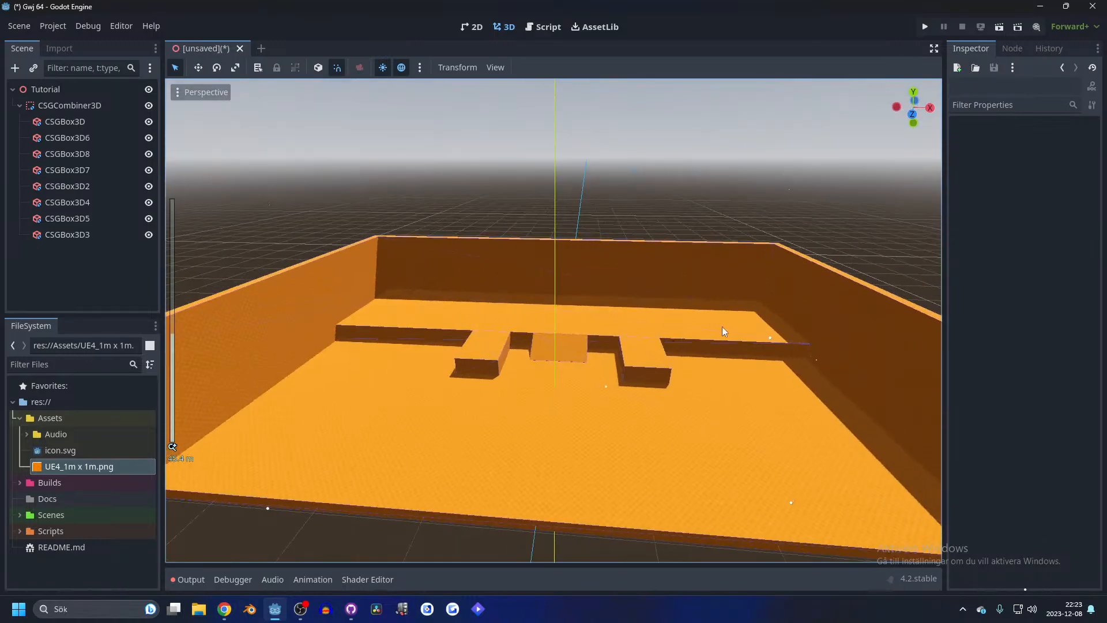
- Duplicate the raised platform as an 11 × 2 × 15 m block in front of it, along the right side wall
left_click(722, 326)
left_click(369, 336)
left_click(423, 326)
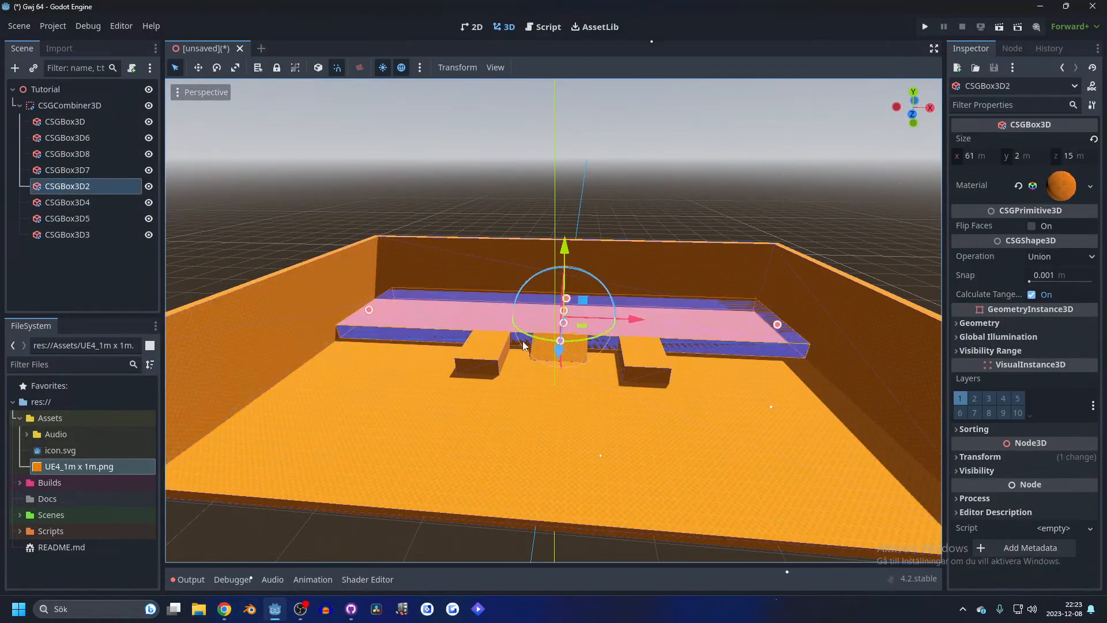
scroll(524, 345, "up", 5)
key("KP_7")
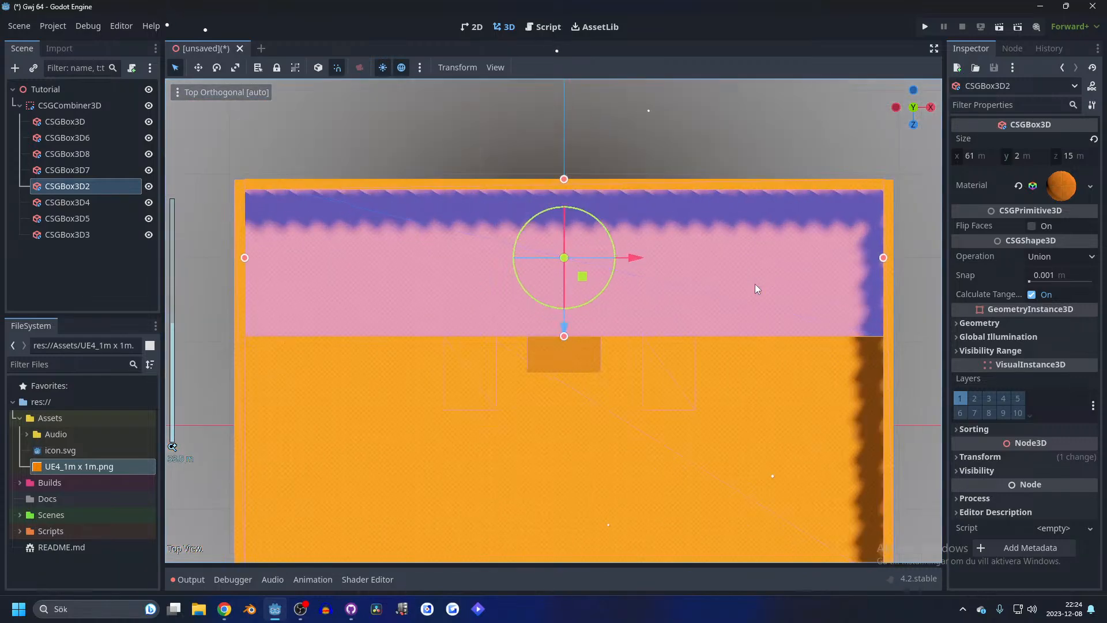
scroll(609, 221, "down", 4)
key("ctrl+d")
left_click_drag(710, 199, 677, 329)
middle_click_drag(677, 329, 749, 300)
scroll(788, 291, "up", 5)
scroll(788, 290, "down", 5)
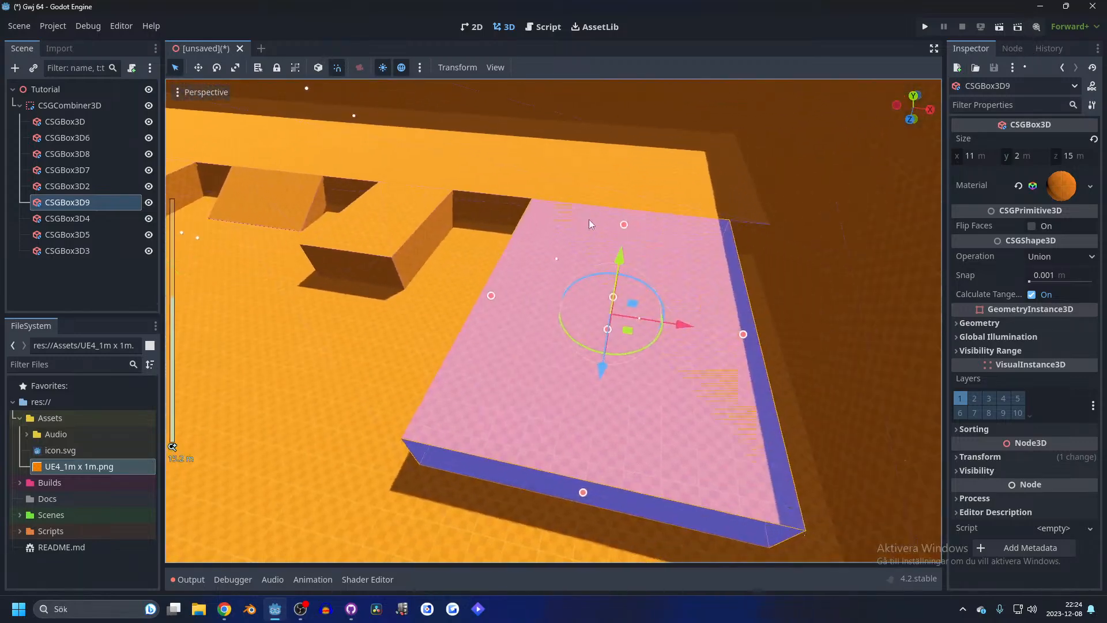
middle_click_drag(589, 219, 640, 344)
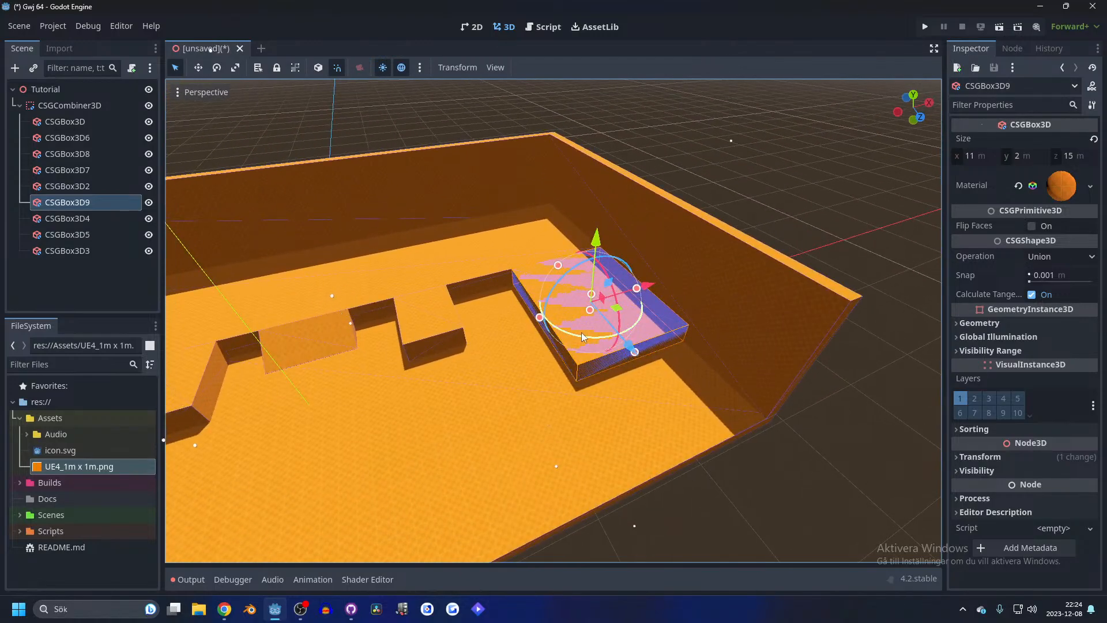
- Duplicate the 11 × 2 × 15 m side block and place the copy against the opposite side wall
key("ctrl+d")
left_click_drag(616, 307, 298, 395)
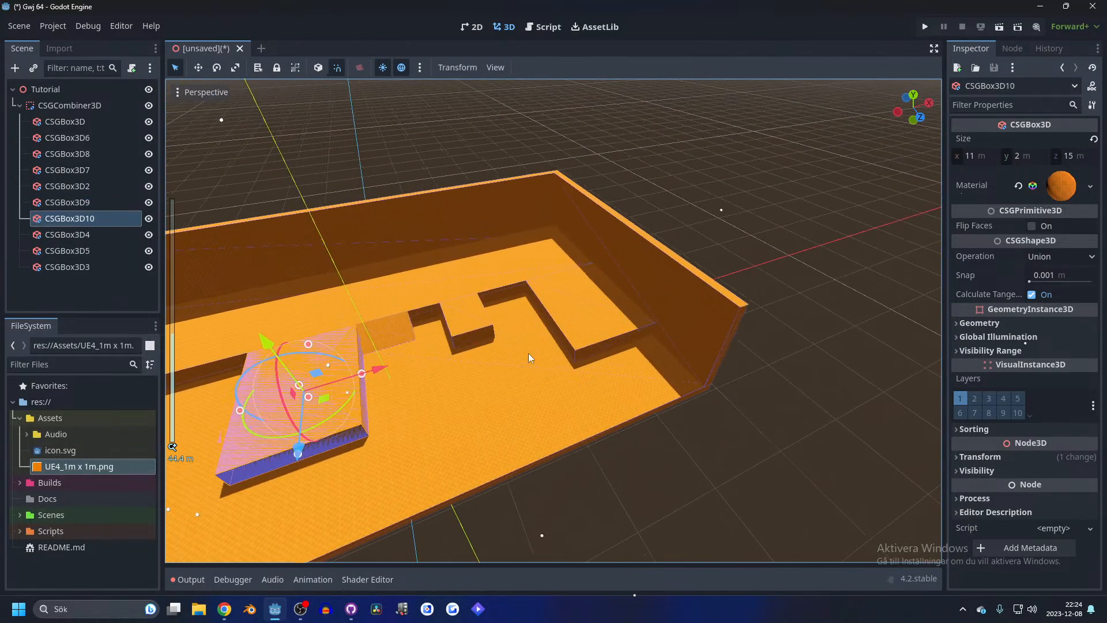
key("f")
left_click_drag(566, 328, 398, 379)
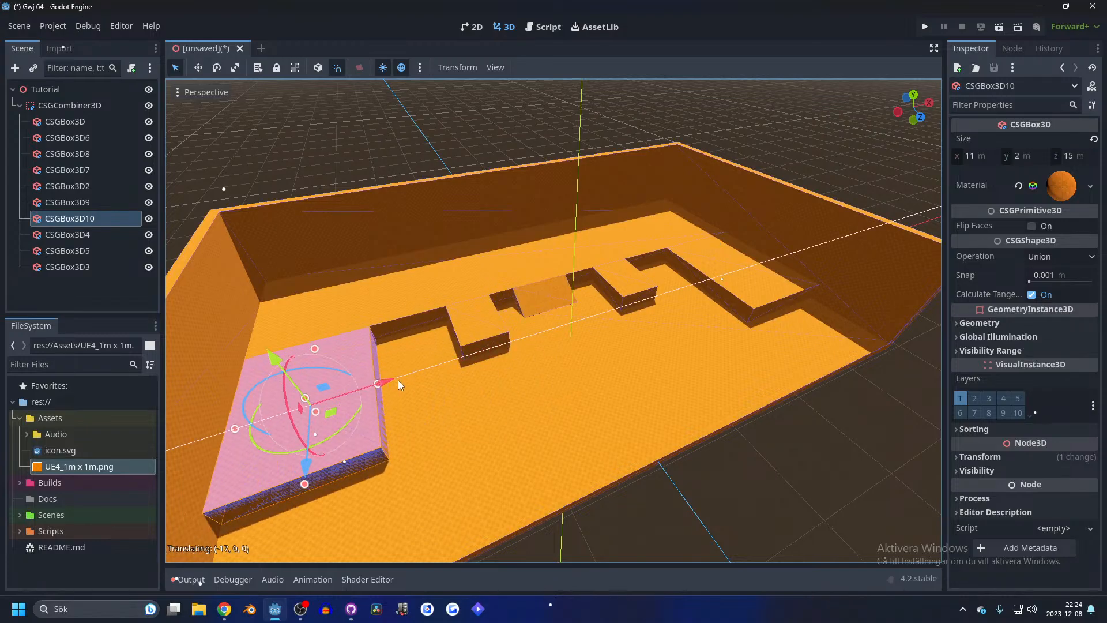
scroll(542, 378, "down", 5)
left_click(659, 352)
- Duplicate the left 5 × 7 m block, raise the copy 2 m and move it to the middle of the back wall
scroll(659, 352, "up", 5)
middle_click_drag(538, 216, 630, 423)
left_click(564, 402)
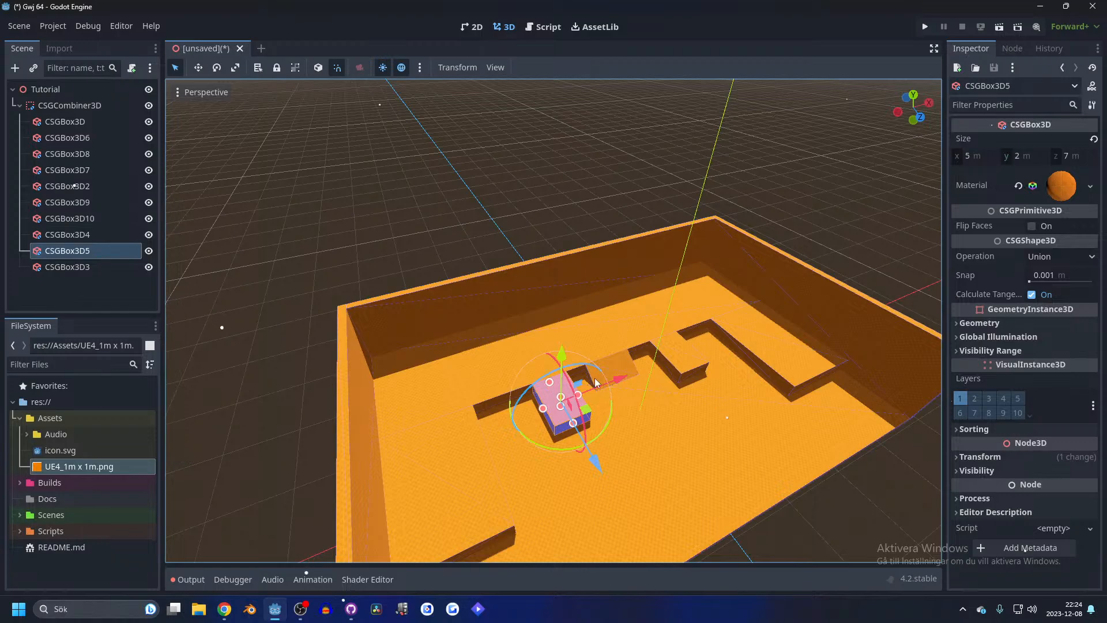
key("ctrl+d")
mouse_move(562, 359)
left_mouse_down()
mouse_move(560, 340)
mouse_move(563, 353)
left_mouse_up()
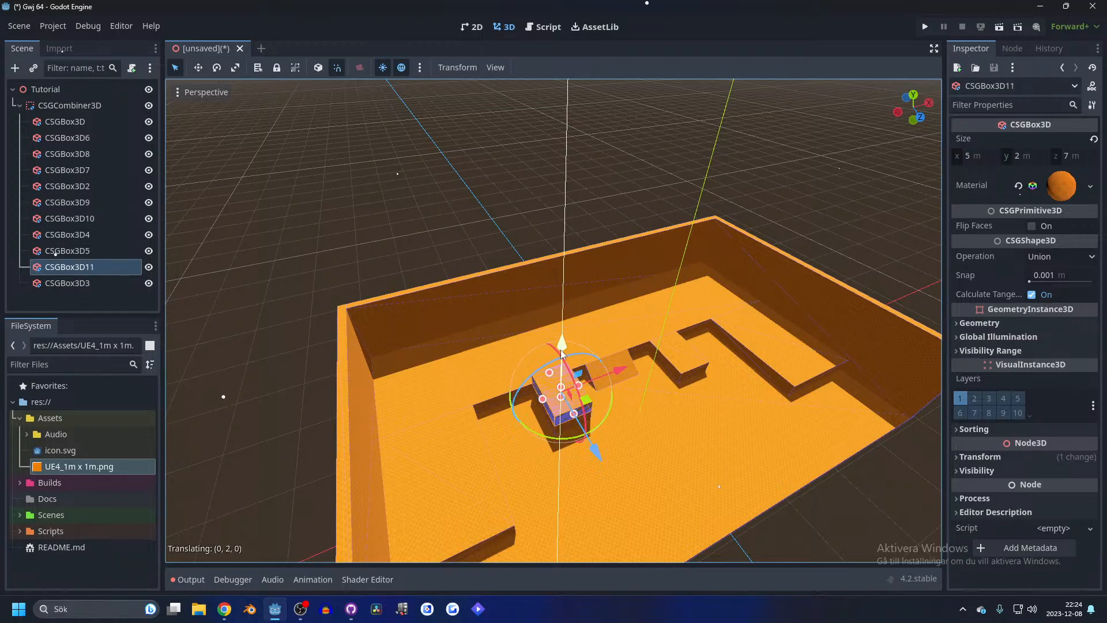
left_click_drag(923, 98, 897, 109)
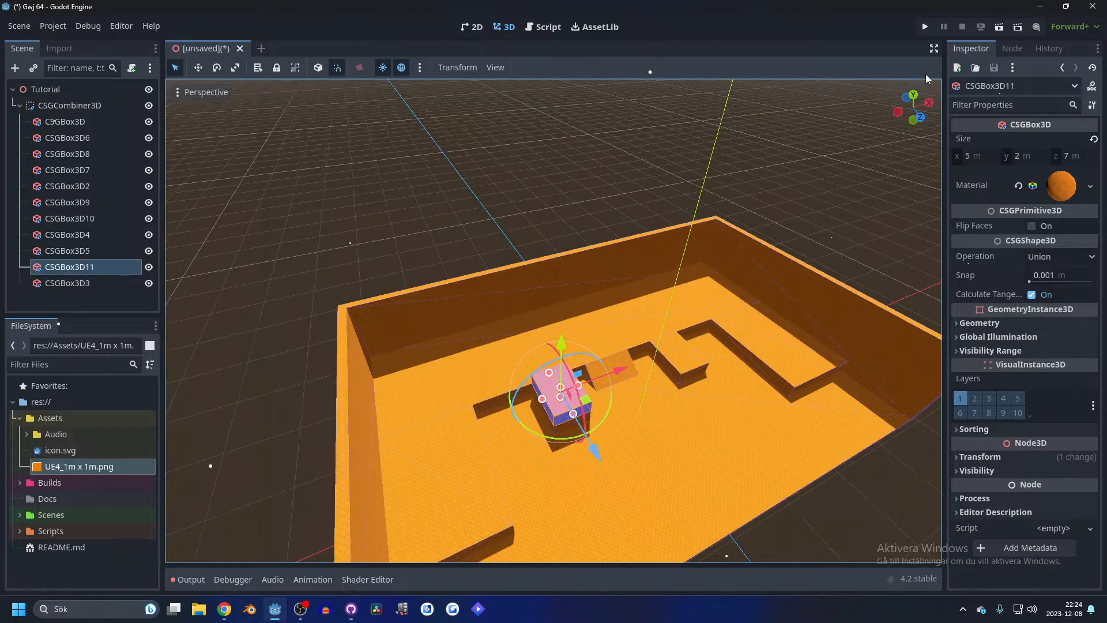
left_click(914, 95)
left_click_drag(531, 427, 598, 305)
scroll(646, 300, "up", 5)
middle_click_drag(597, 306, 698, 286)
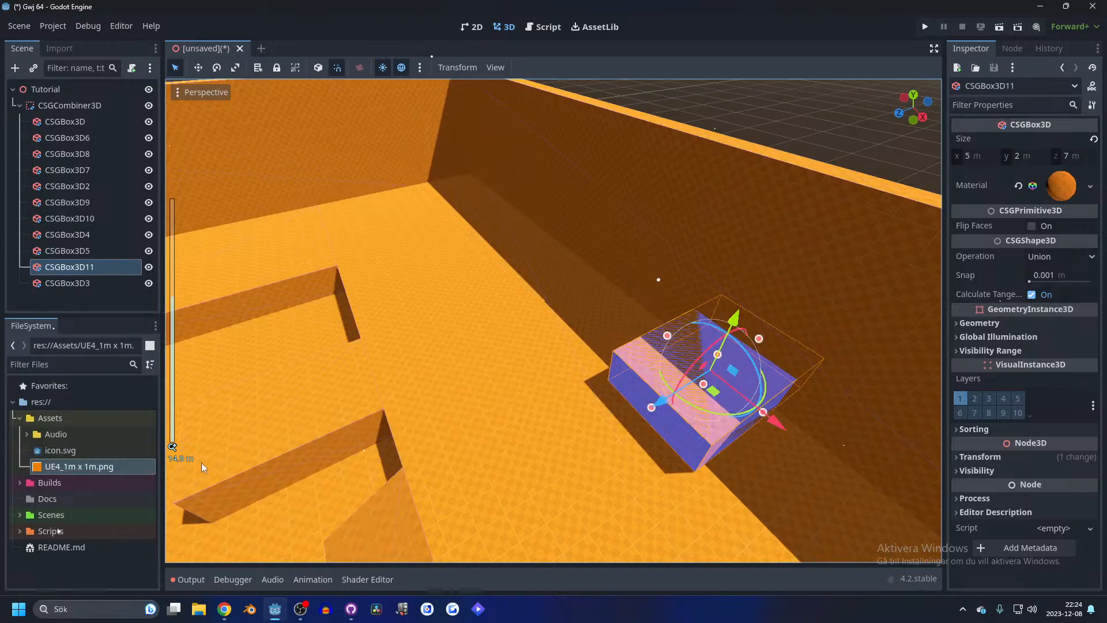
middle_click_drag(673, 344, 594, 346)
scroll(594, 346, "down", 2)
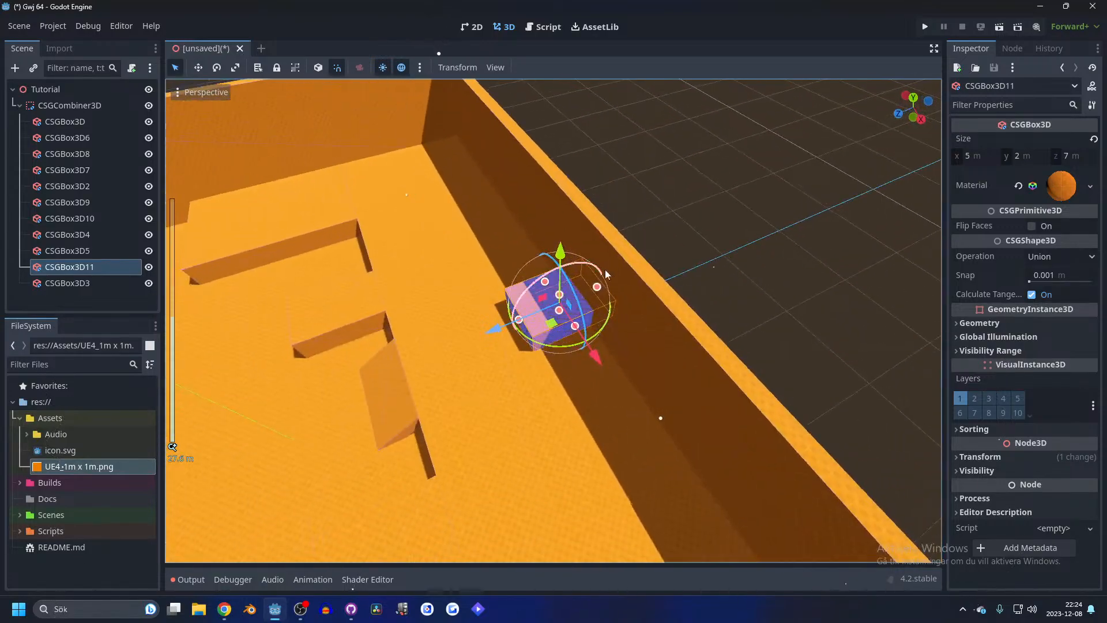
- Shorten the back wall to a 22 m section and duplicate it to the other side, leaving a central opening
left_click(594, 346)
scroll(594, 346, "down", 4)
left_click(914, 98)
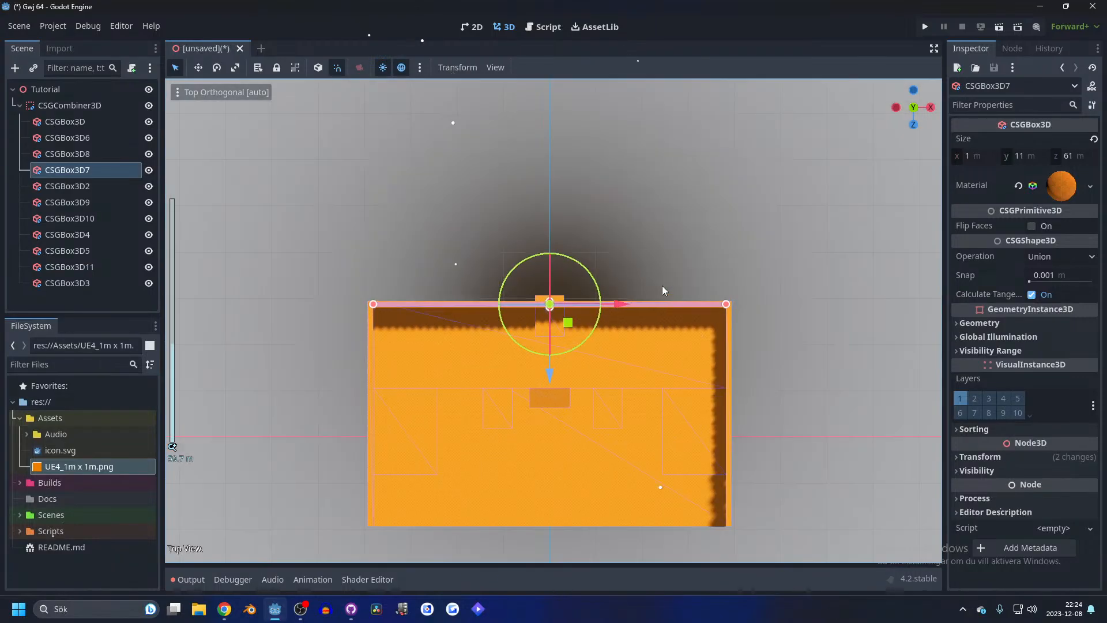
scroll(662, 284, "up", 2)
scroll(662, 283, "down", 1)
left_click_drag(832, 294, 788, 302)
key("ctrl+d")
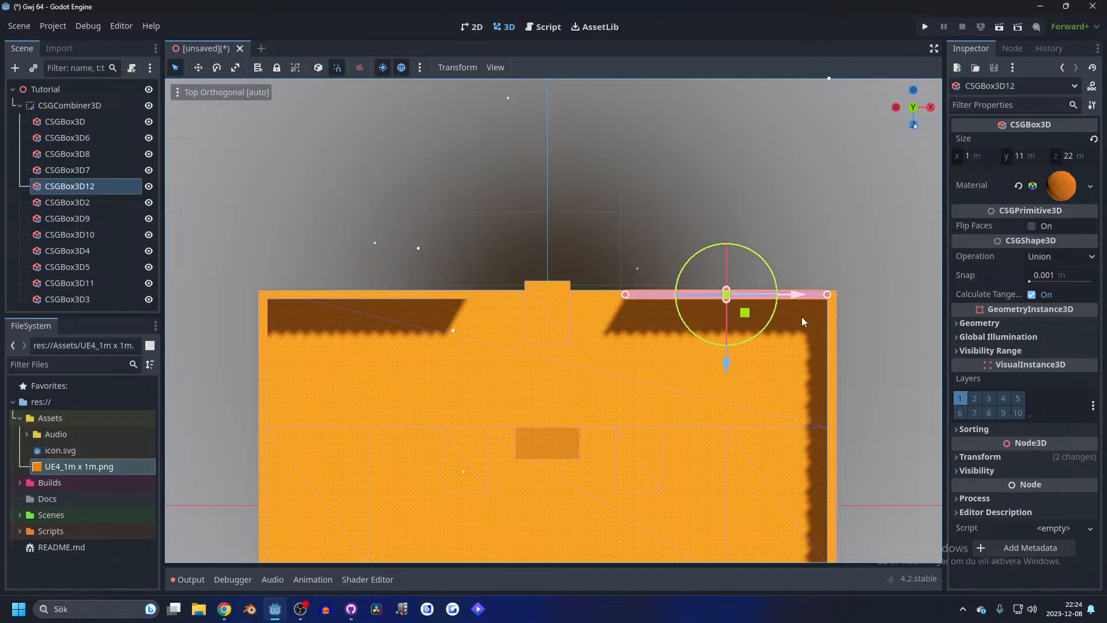
- Move the raised block back into the wall opening and widen it to 12 m
middle_click_drag(802, 316, 840, 254)
scroll(555, 293, "up", 3)
left_click(544, 294)
middle_click_drag(544, 294, 815, 181)
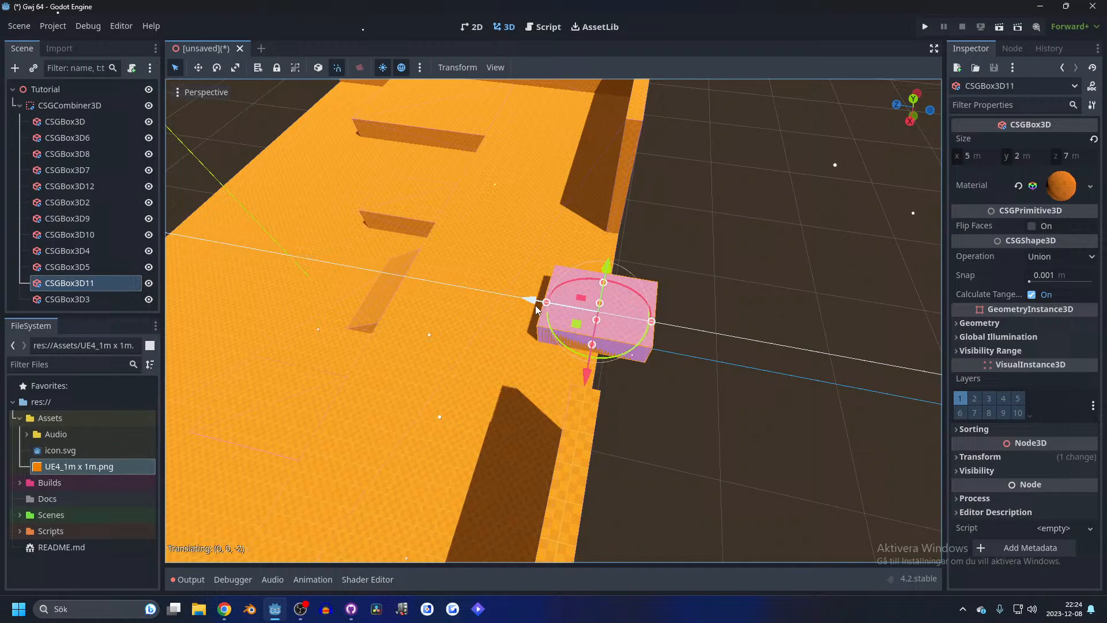
left_click(915, 100)
scroll(597, 220, "up", 3)
left_click_drag(608, 220, 708, 219)
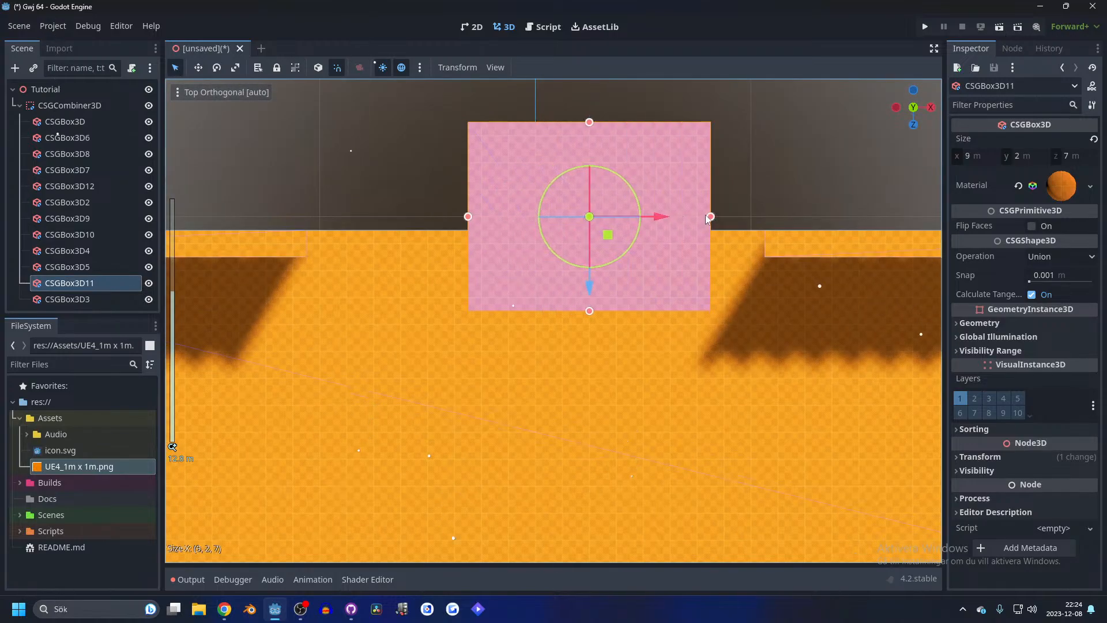
left_click_drag(469, 217, 396, 219)
- Try changing the albedo color of the raised block's shared material, and reset it
left_click(1032, 194)
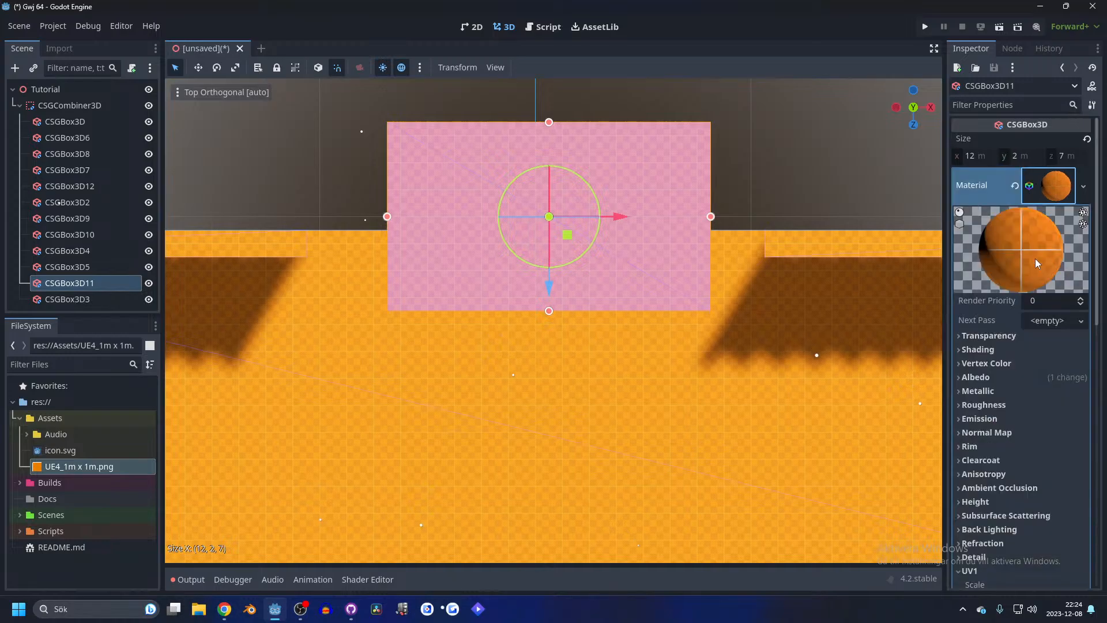
scroll(1032, 243, "down", 5)
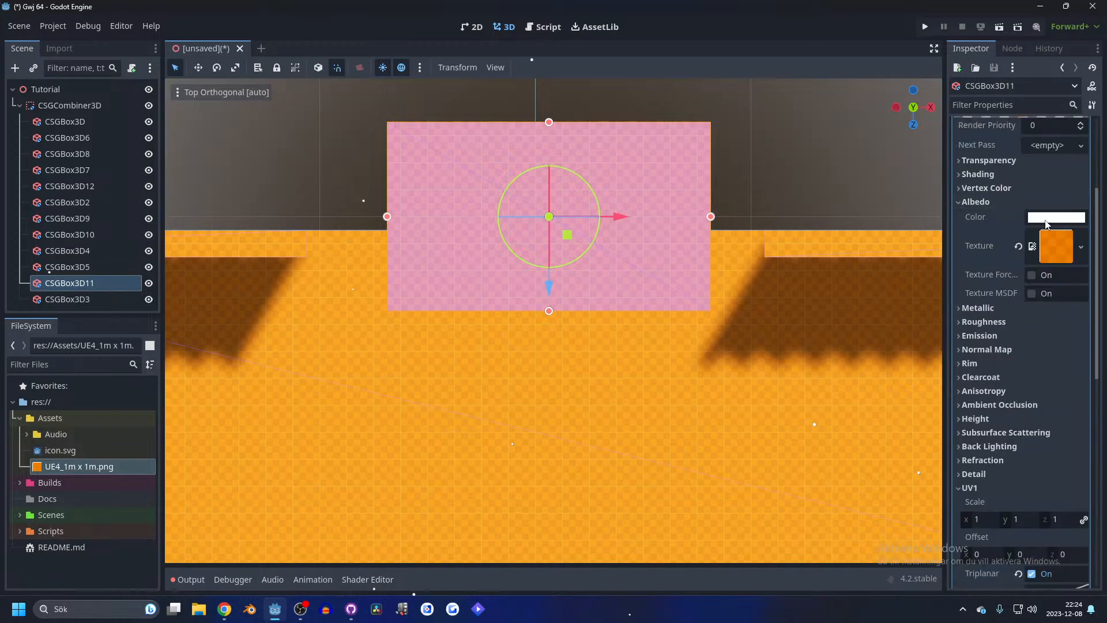
left_click(1047, 222)
mouse_move(1094, 291)
left_mouse_down()
mouse_move(1093, 272)
mouse_move(1085, 289)
left_mouse_up()
left_click(1054, 217)
left_click(1018, 217)
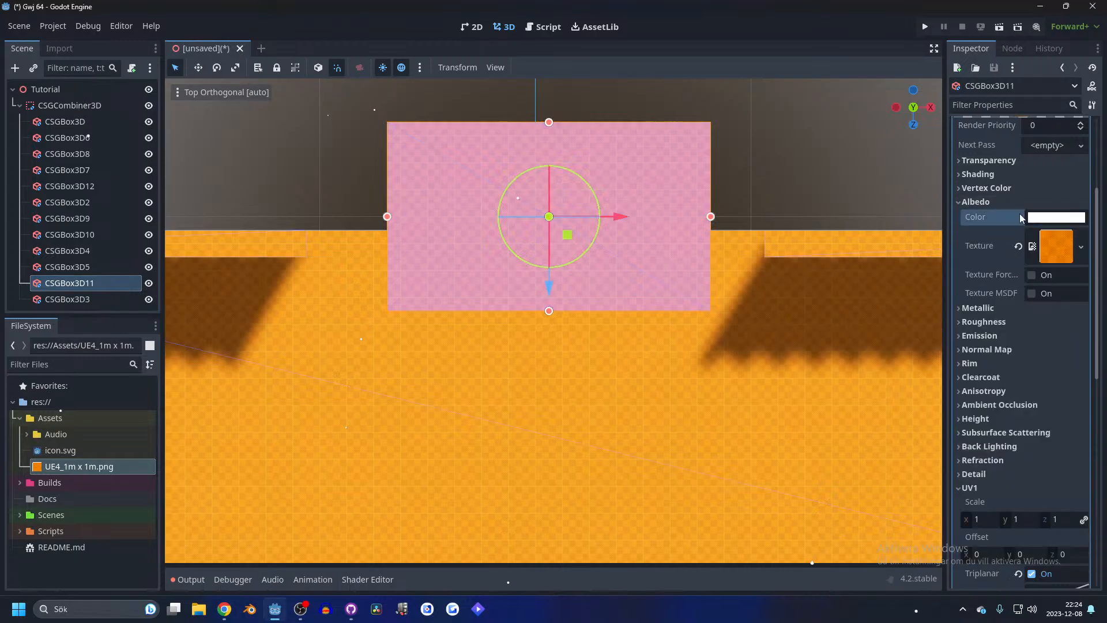
- Make the raised block's material unique and set its albedo color to black
scroll(1018, 219, "up", 3)
left_click(1084, 186)
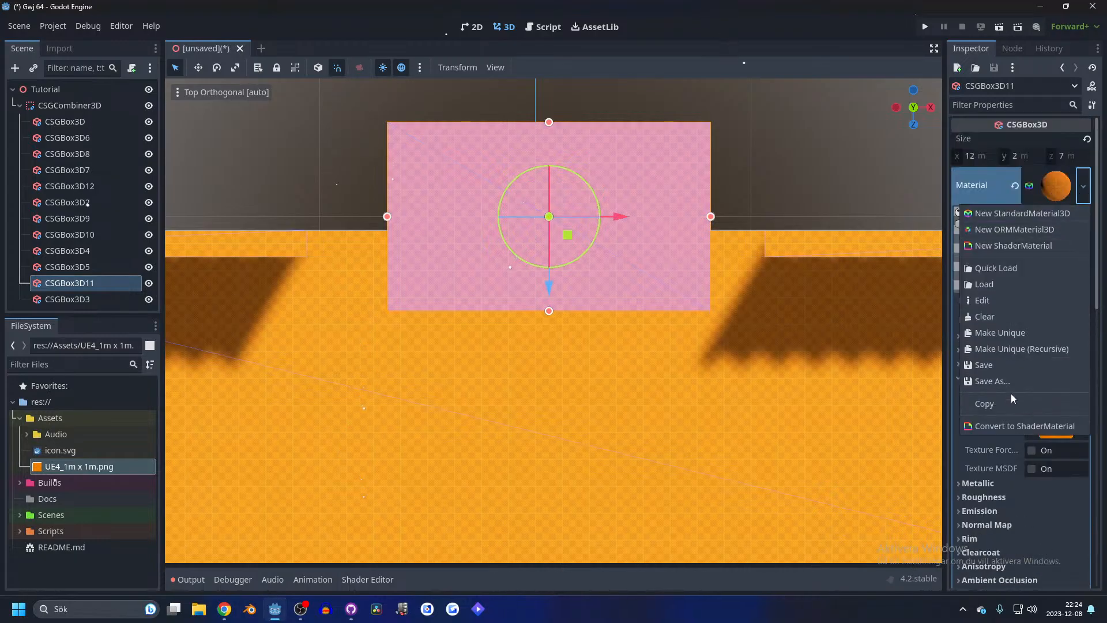
left_click(1011, 333)
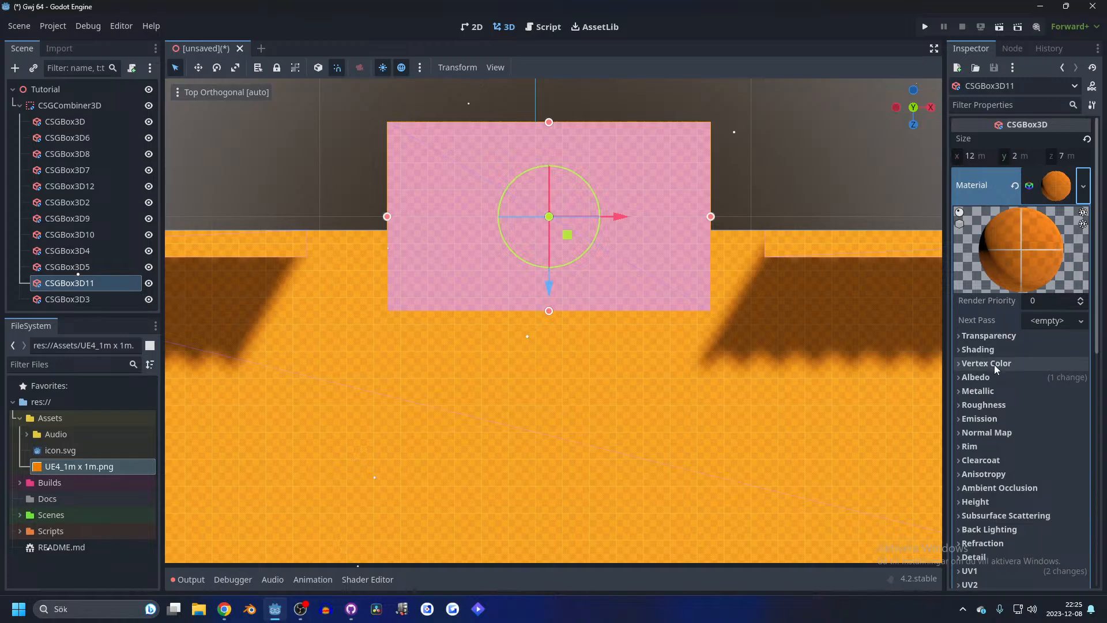
left_click(981, 377)
left_click(1051, 394)
left_click_drag(1088, 113, 1084, 203)
left_click(769, 202)
middle_click_drag(767, 199, 747, 122)
left_click(746, 161)
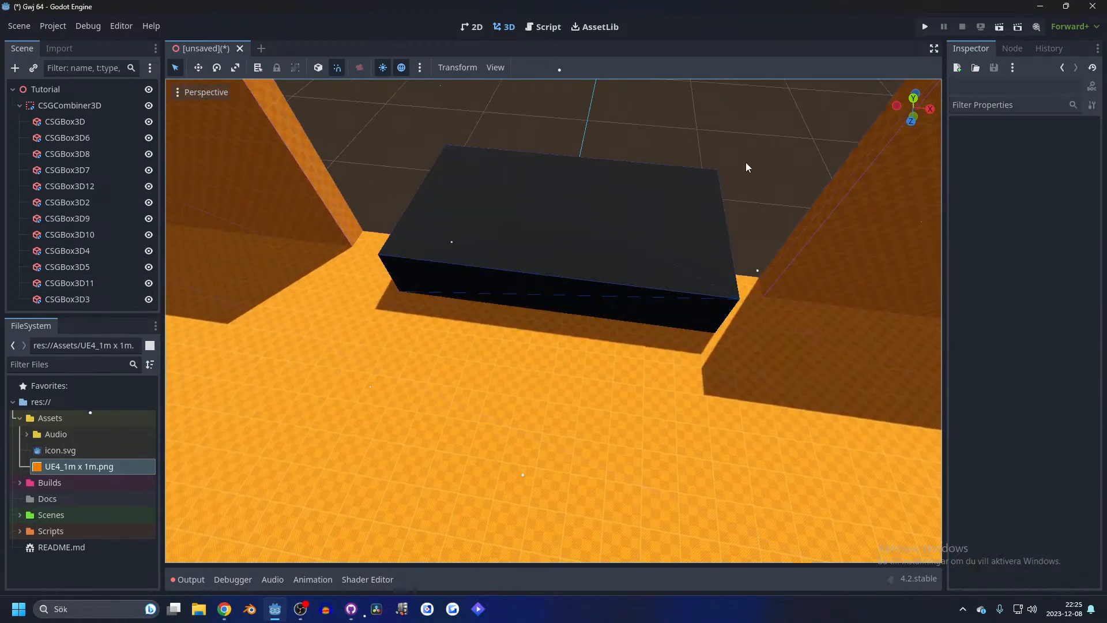
- Lighten the raised block's albedo color to dark grey so its orange texture turns brown
scroll(710, 133, "up", 5)
left_click(637, 201)
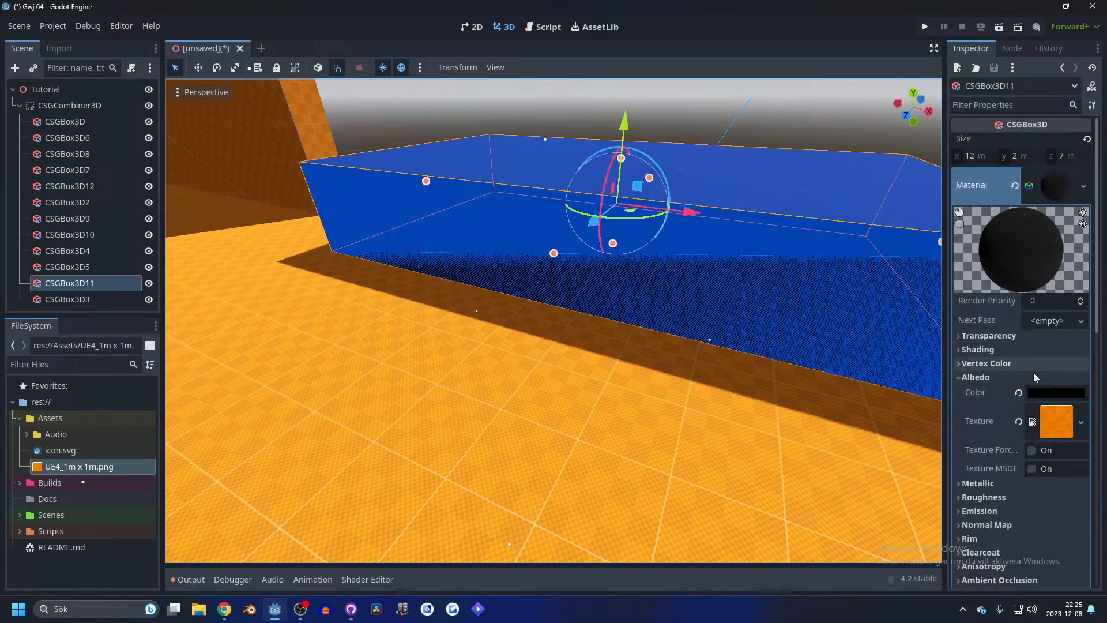
left_click(1056, 392)
left_click_drag(1088, 188, 1092, 145)
left_click(790, 126)
middle_click_drag(788, 127, 716, 157)
scroll(715, 157, "down", 10)
left_click(722, 198)
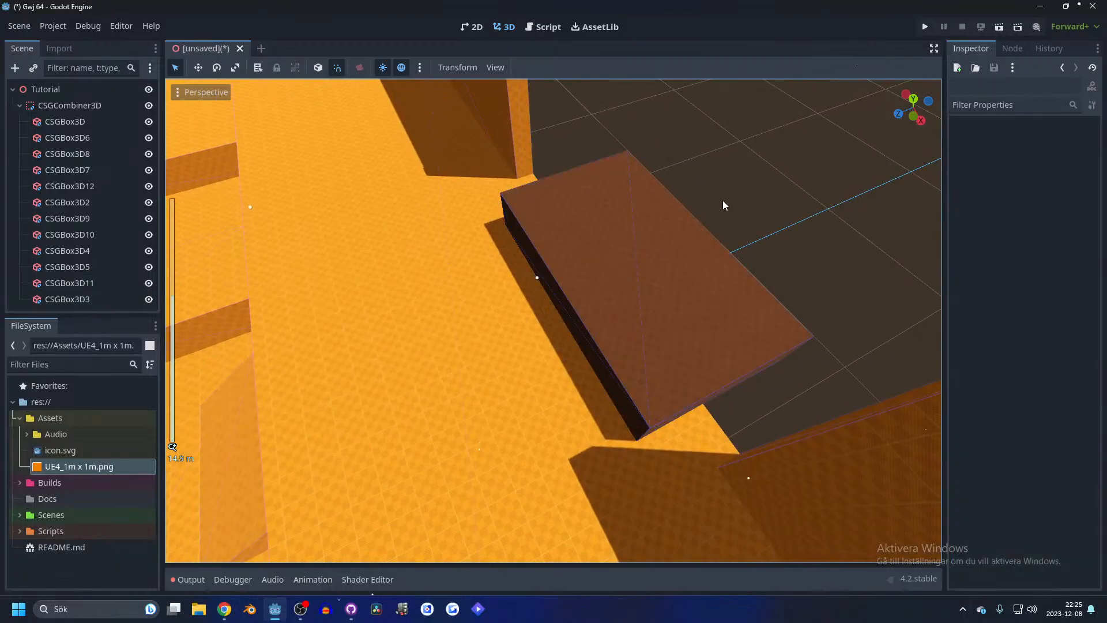
- Resize the brown block to 9 × 4 × 7 m, centred in the back wall opening
scroll(722, 199, "up", 6)
middle_click_drag(722, 199, 670, 161)
scroll(670, 162, "down", 5)
middle_click_drag(726, 188, 593, 237)
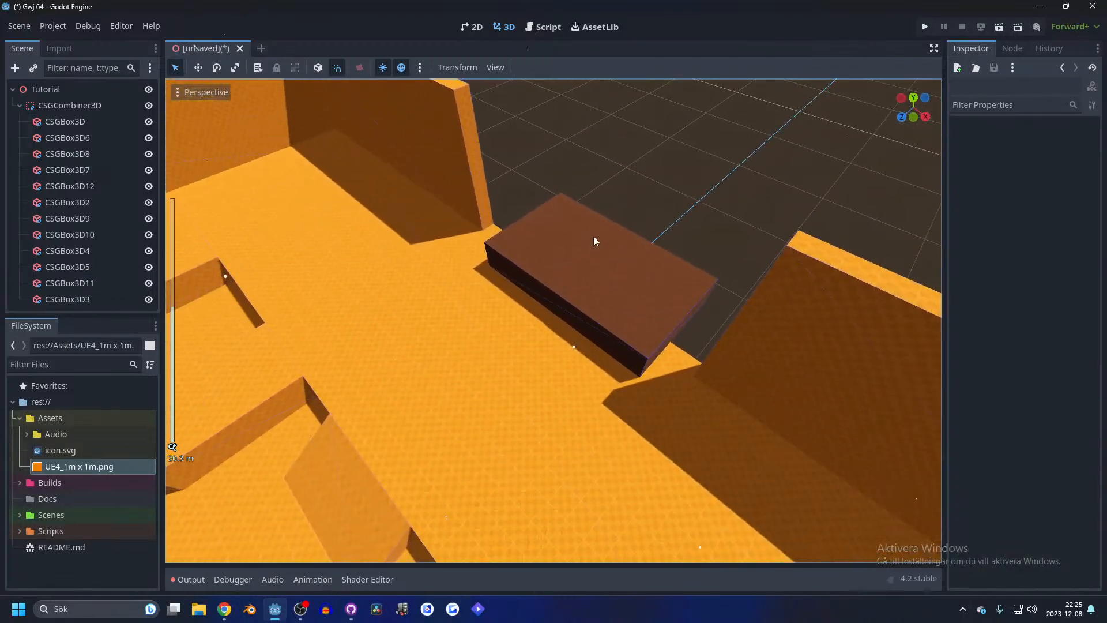
left_click(588, 259)
left_click_drag(575, 265, 607, 246)
left_click(914, 93)
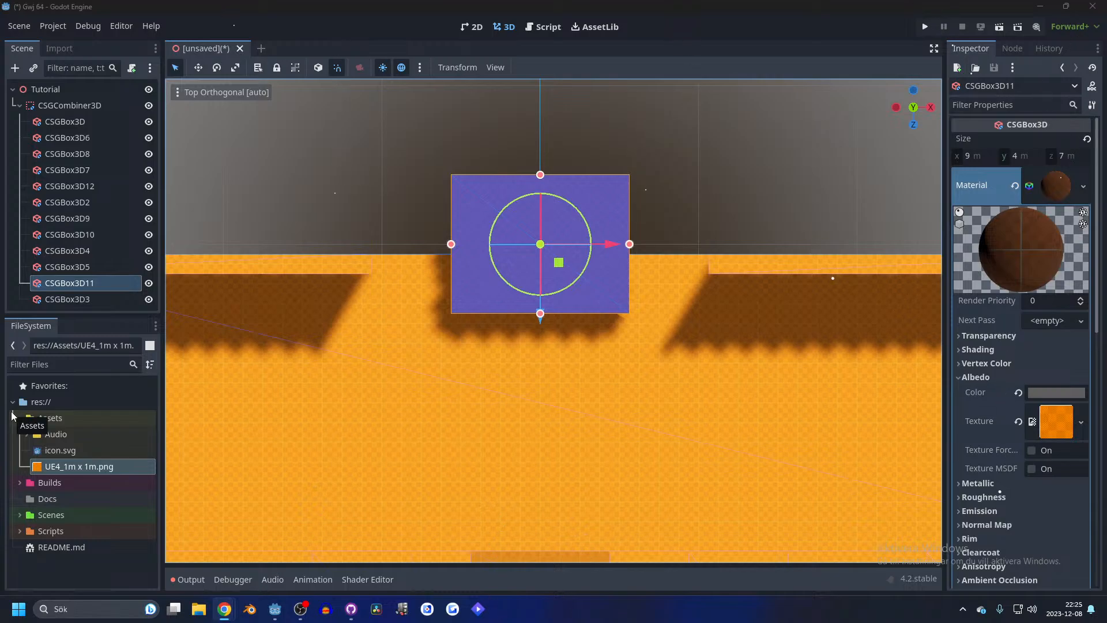
middle_click_drag(699, 311, 608, 196)
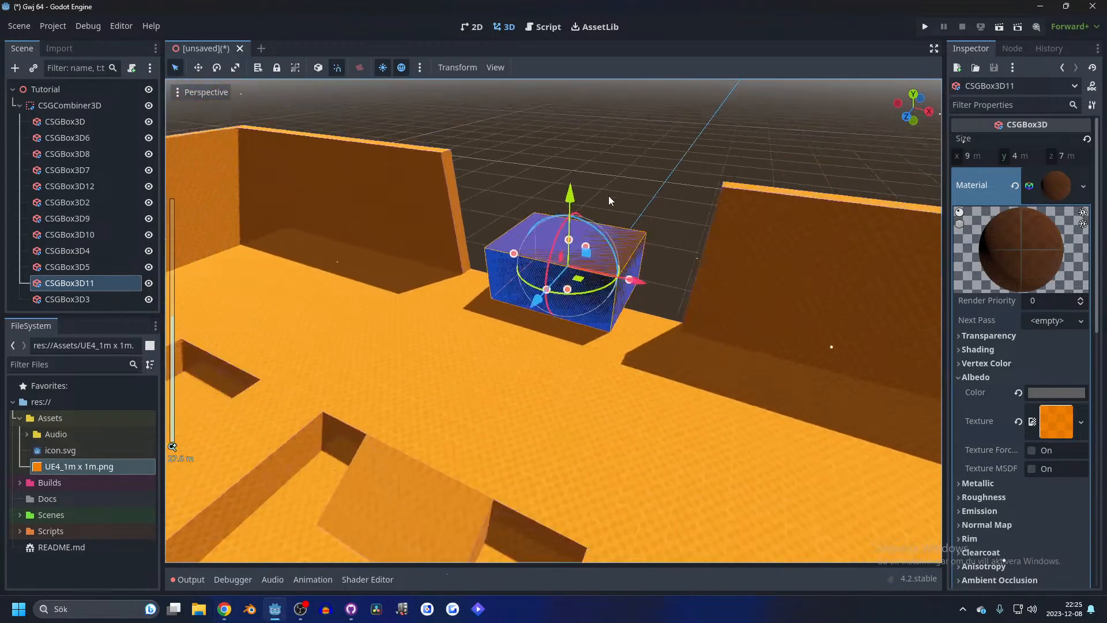
scroll(628, 198, "up", 5)
scroll(706, 181, "down", 4)
left_click(706, 181)
middle_click_drag(706, 182, 577, 233)
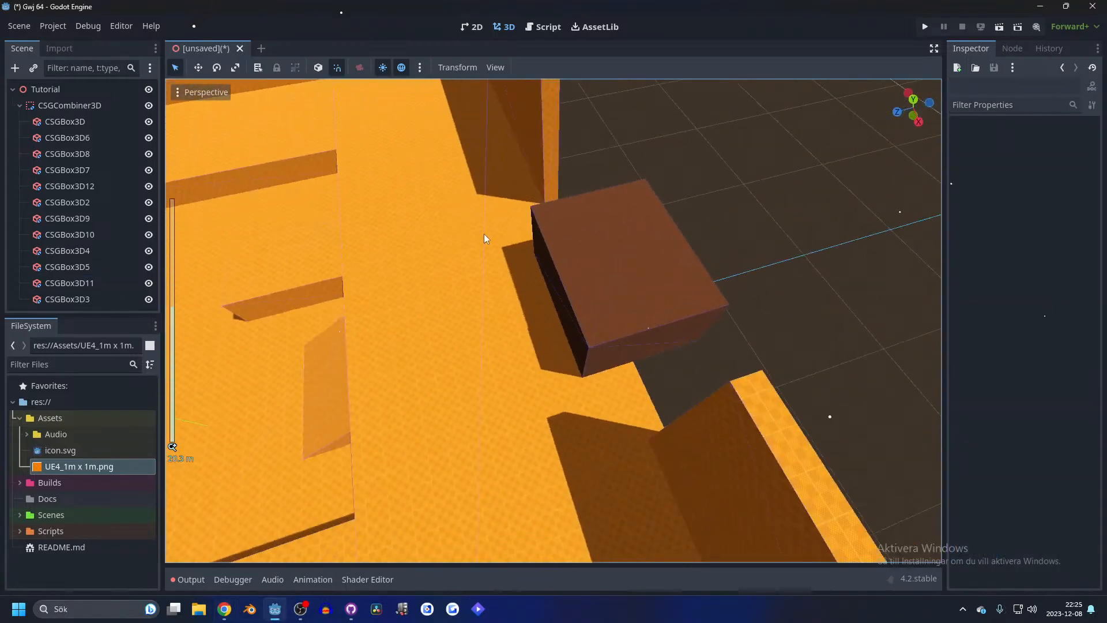
- Extend the raised platform backwards past the back wall to a depth of 23 m
left_click(483, 233)
scroll(606, 227, "down", 10)
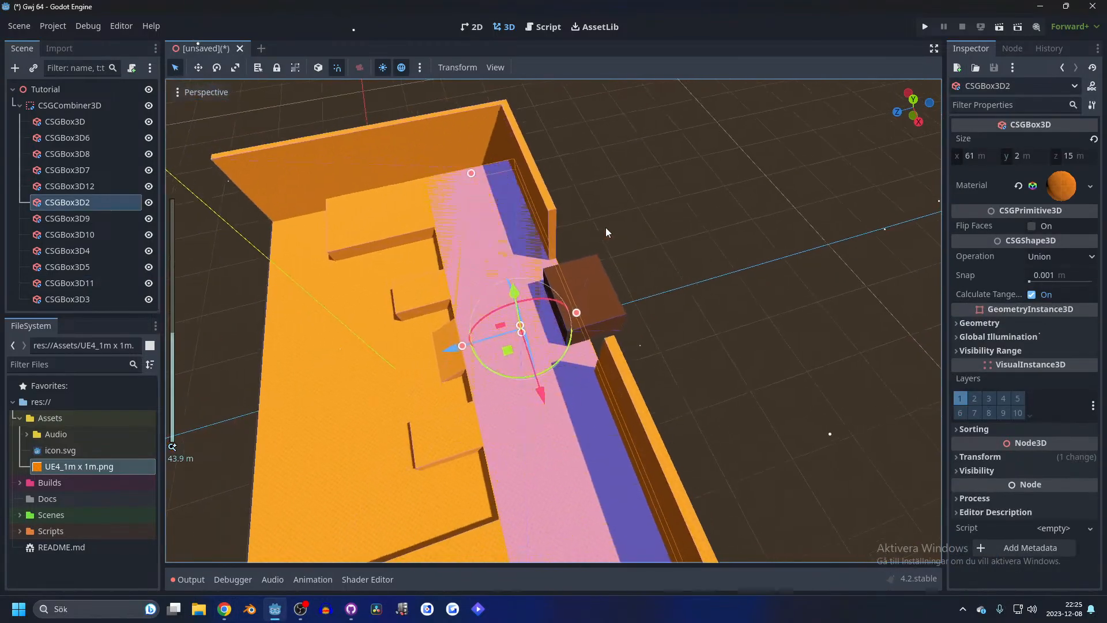
left_click(914, 102)
scroll(675, 227, "up", 2)
left_click_drag(549, 284, 551, 218)
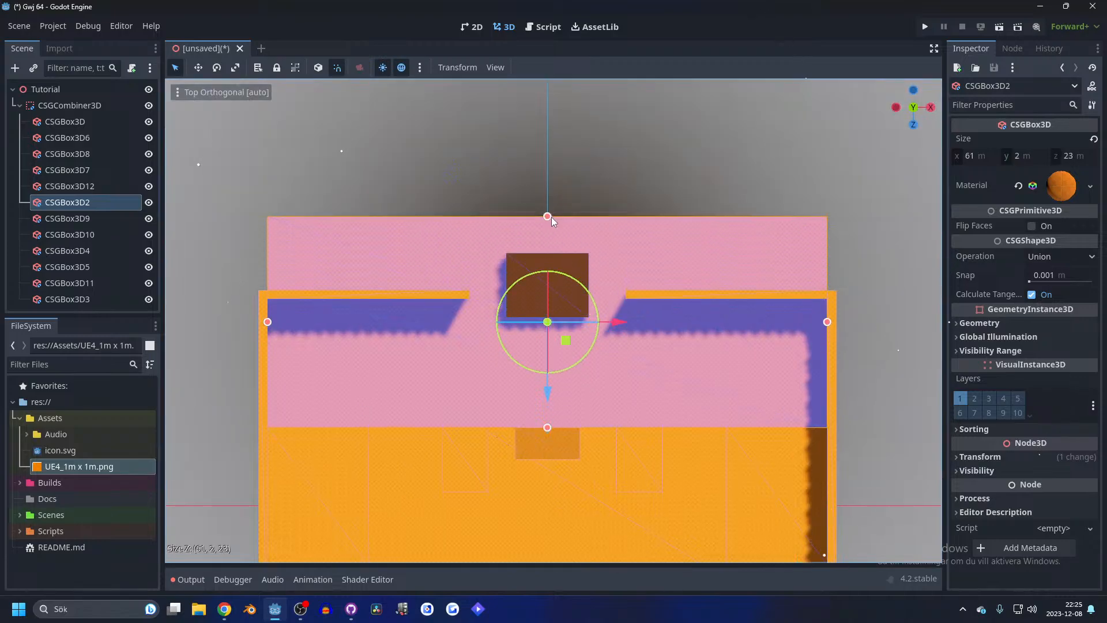
- Duplicate the right back wall section, move the copy behind the opening and shorten it to 17 m
left_click(636, 299)
scroll(750, 292, "up", 1)
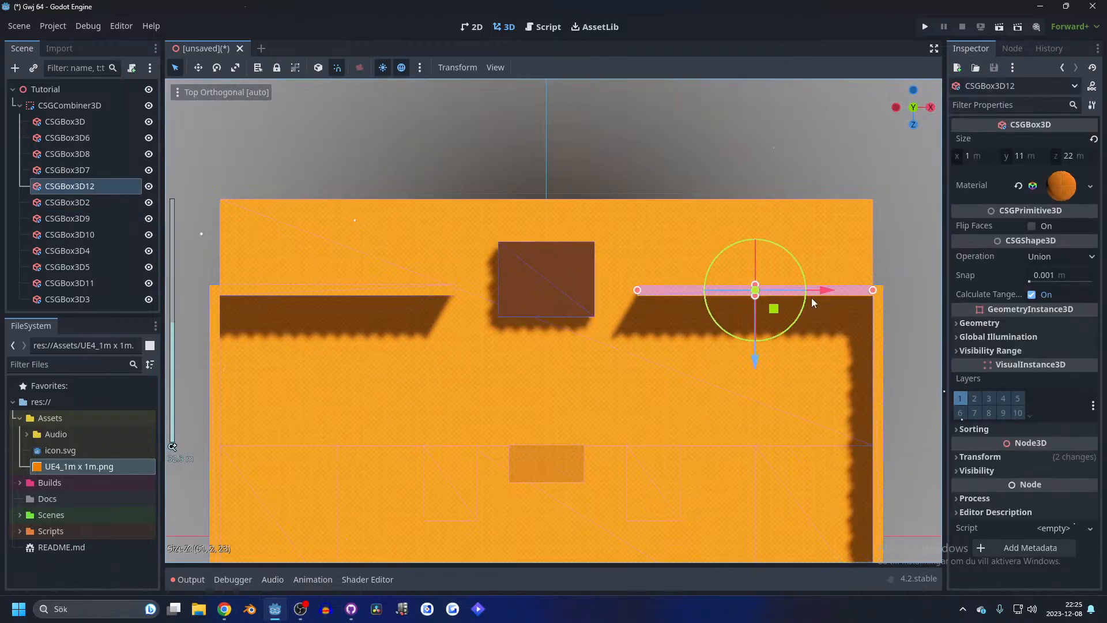
key("ctrl+d")
left_click_drag(821, 294, 556, 277)
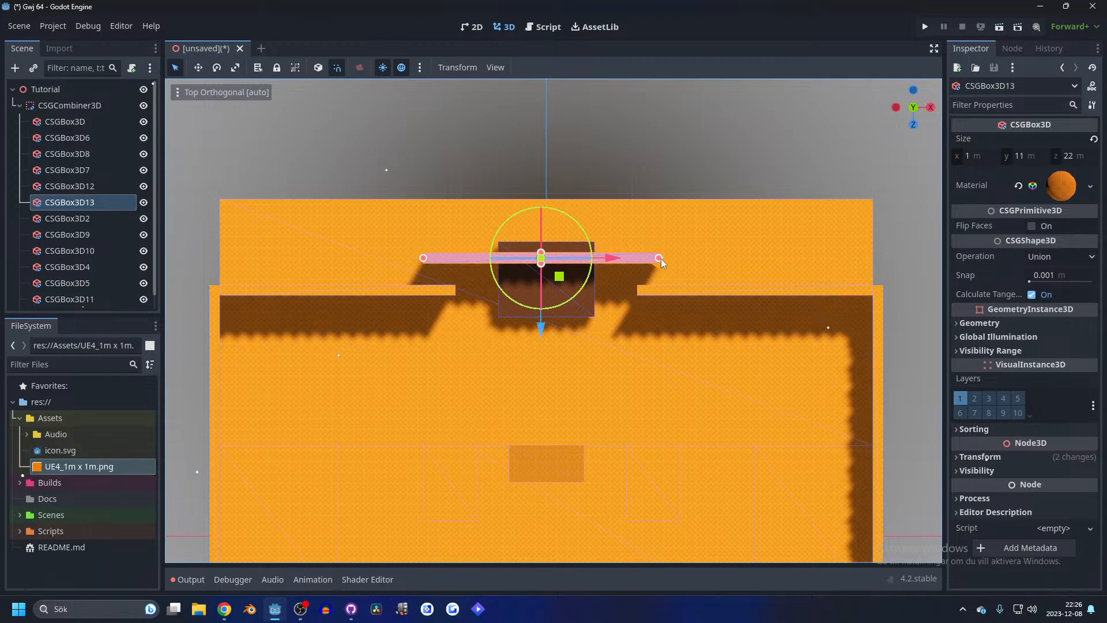
left_click_drag(659, 258, 639, 261)
left_click_drag(448, 258, 458, 258)
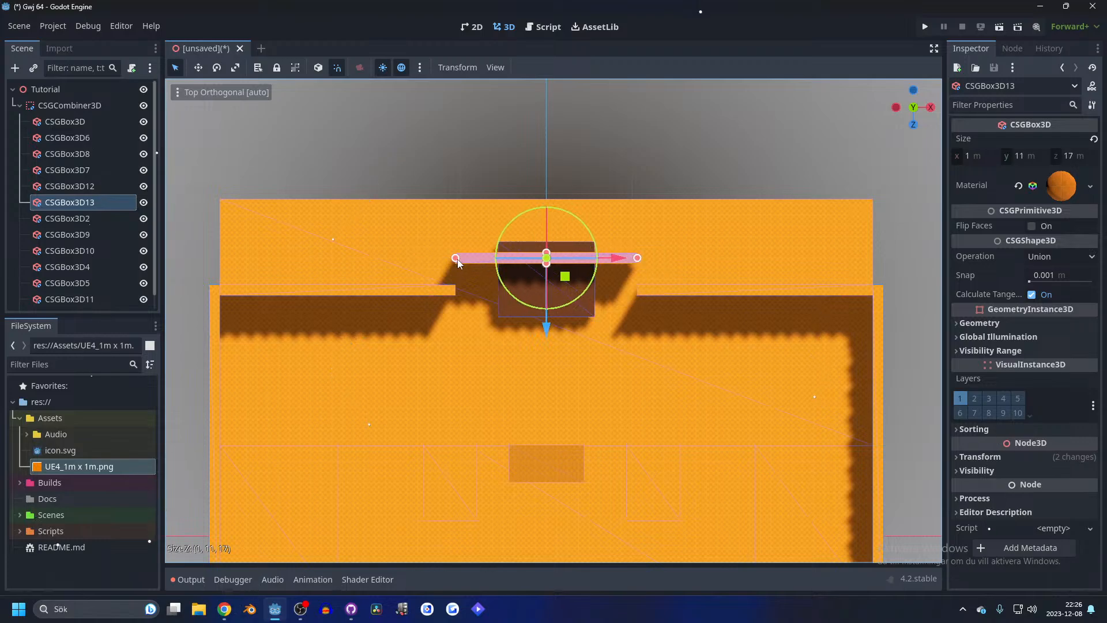
- Duplicate the 17 m wall into two 3 × 11 × 1 m side walls that close the recess on both sides
key("ctrl+d")
left_click_drag(565, 277, 545, 298)
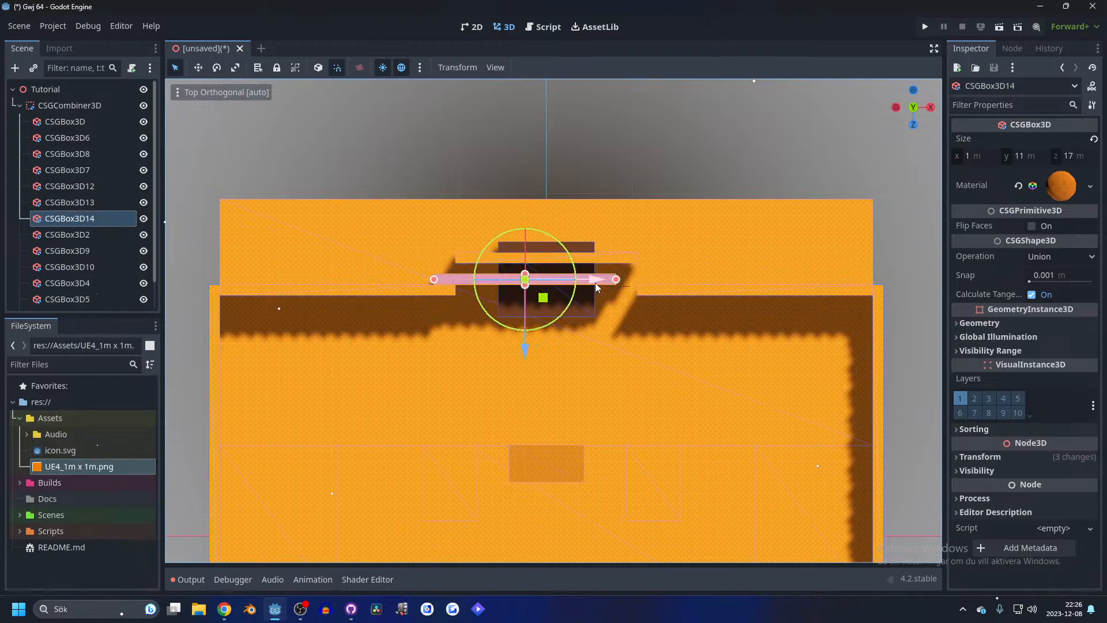
left_click_drag(616, 279, 665, 284)
key("ctrl+d")
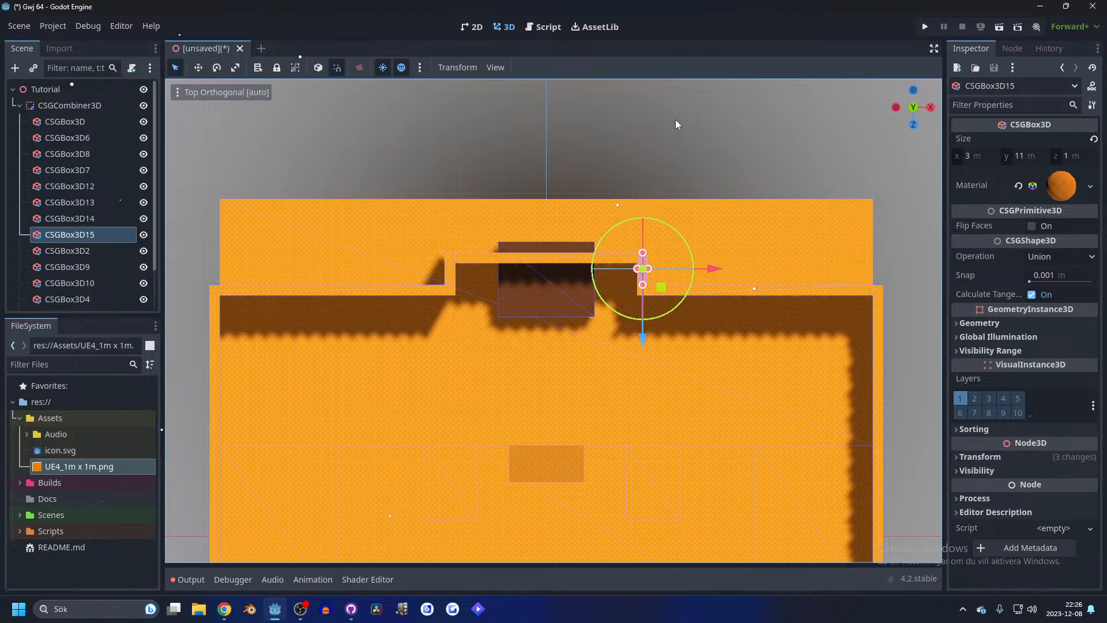
- Examine how the recess walls meet the back wall sections and the platform
left_click(676, 120)
middle_click_drag(691, 260, 628, 145)
scroll(549, 267, "up", 5)
middle_click_drag(537, 251, 404, 236, "shift")
scroll(674, 217, "up", 9)
middle_click_drag(674, 218, 541, 230, "shift")
scroll(542, 219, "down", 10)
middle_click_drag(549, 178, 663, 237)
- Shorten the recess's left side wall from its lower end to a height of 9 m
left_click(517, 208)
left_click(536, 189)
middle_click_drag(525, 282, 677, 300)
scroll(677, 300, "up", 4)
mouse_move(677, 300)
middle_mouse_down("shift")
mouse_move(694, 254)
mouse_move(694, 290)
middle_mouse_up("shift")
scroll(694, 290, "up", 2)
left_click_drag(605, 425, 625, 365)
middle_click_drag(625, 366, 441, 268)
scroll(441, 267, "down", 6)
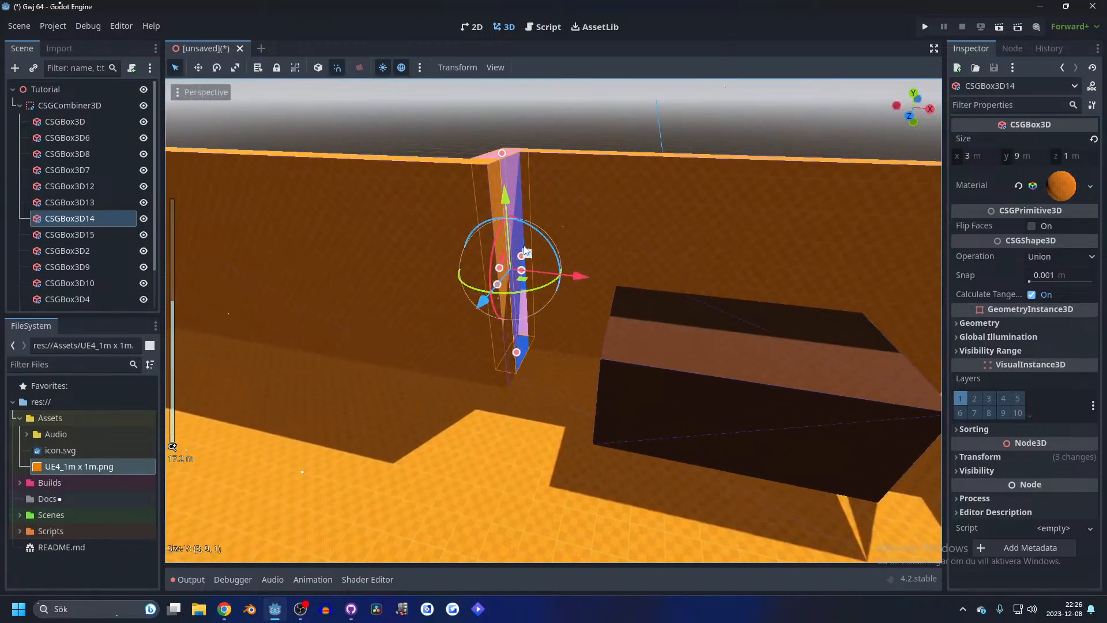
- Extend the recess's left side wall in depth to 5 m, keeping its 9 m height
middle_click_drag(544, 258, 489, 254)
scroll(490, 254, "up", 8)
mouse_move(485, 361)
left_mouse_down()
mouse_move(477, 328)
mouse_move(489, 345)
left_mouse_up()
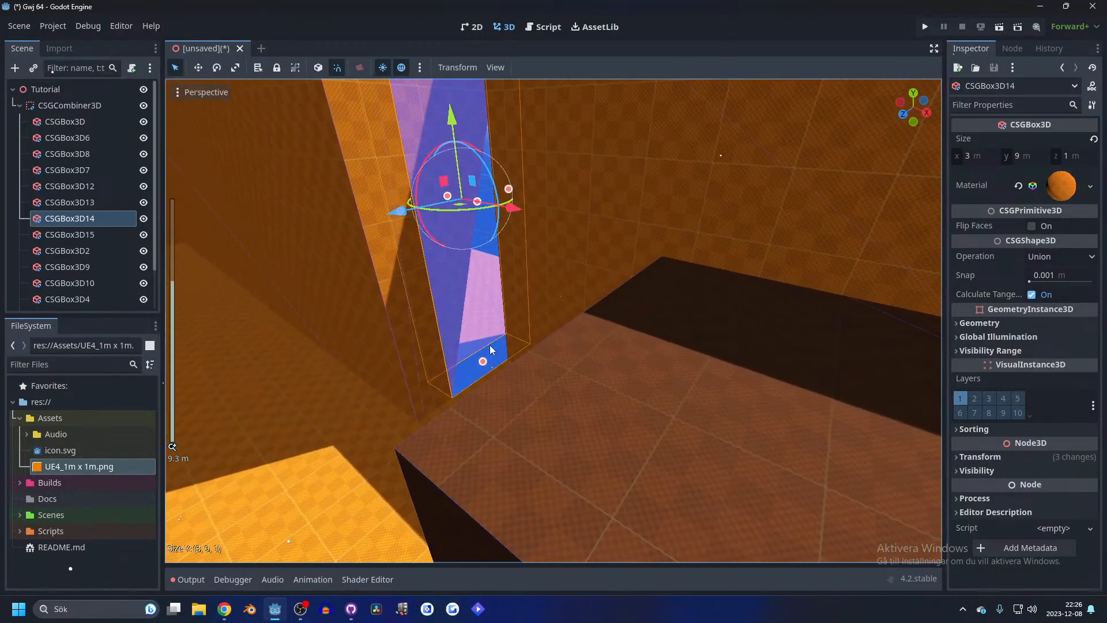
middle_click_drag(588, 254, 523, 279)
scroll(524, 279, "down", 4)
left_click_drag(536, 220, 594, 206)
scroll(594, 207, "down", 3)
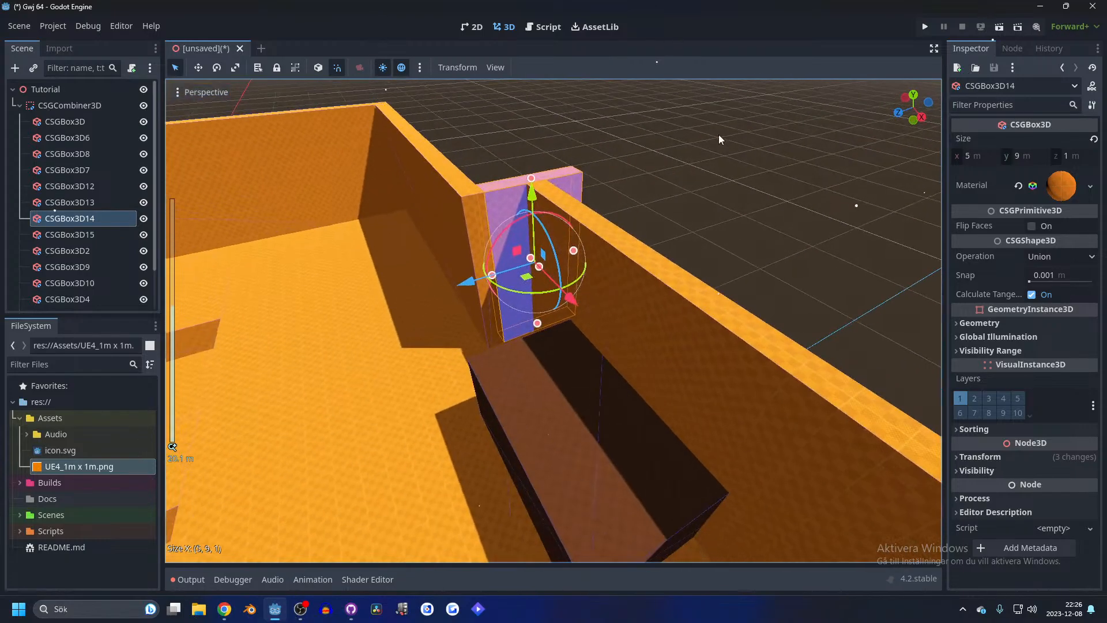
left_click(615, 210)
- Examine the recess, platforms and central ramp within the whole room
middle_click_drag(614, 210, 594, 273)
middle_click_drag(708, 244, 659, 258)
scroll(660, 258, "down", 3)
scroll(504, 189, "down", 6)
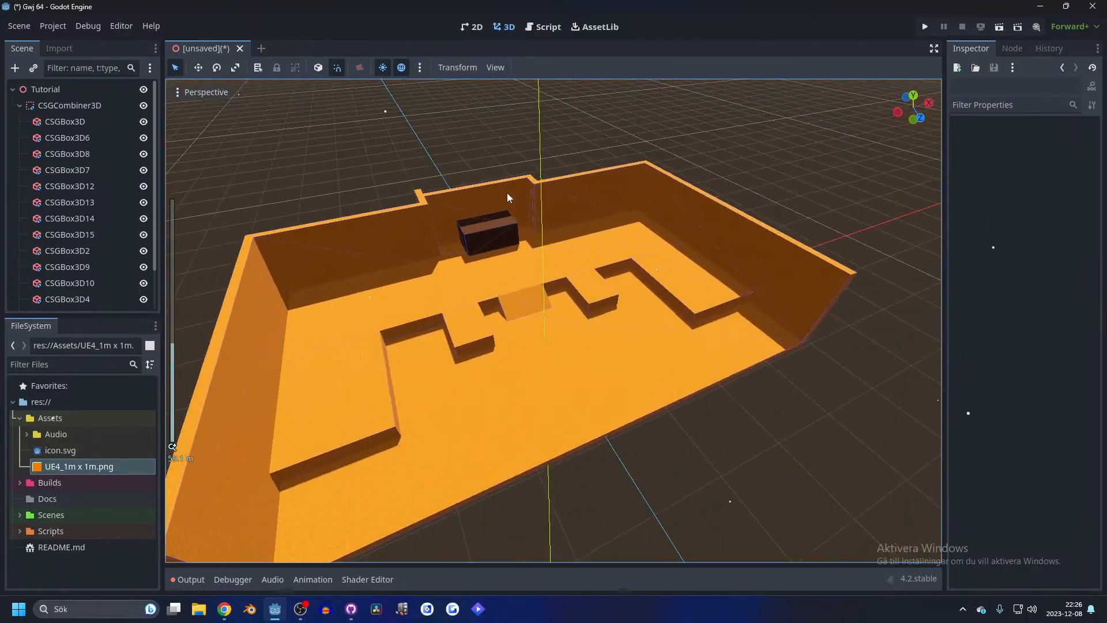
scroll(594, 302, "up", 7)
scroll(576, 288, "down", 7)
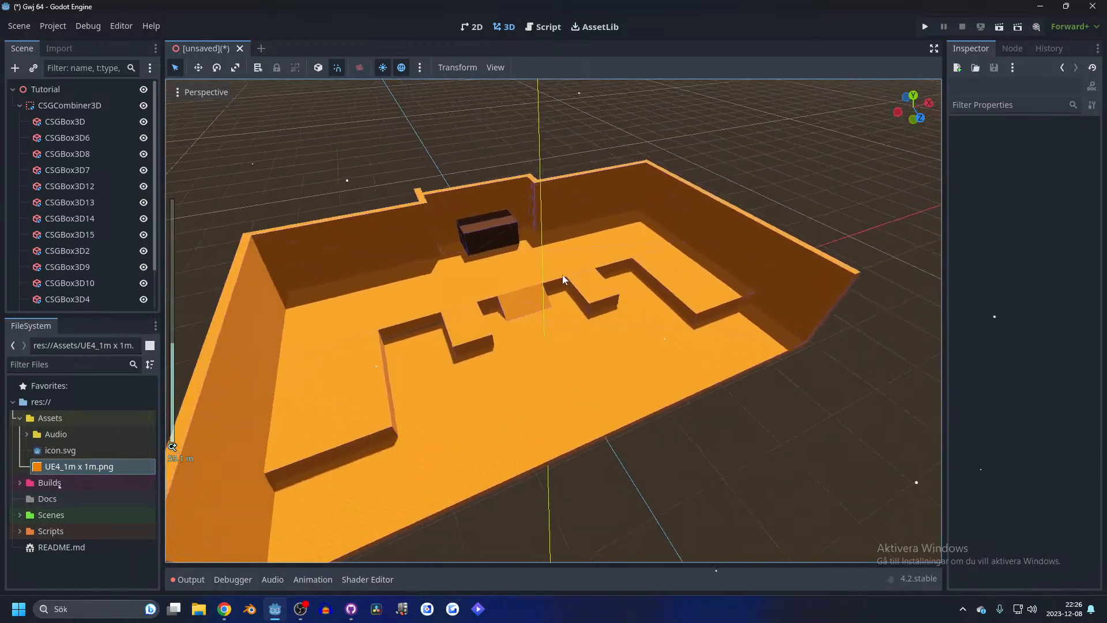
scroll(535, 254, "up", 6)
middle_click_drag(567, 279, 476, 251)
- Duplicate the central ramp and move the copy to the front inner corner of the right platform
left_click(477, 250)
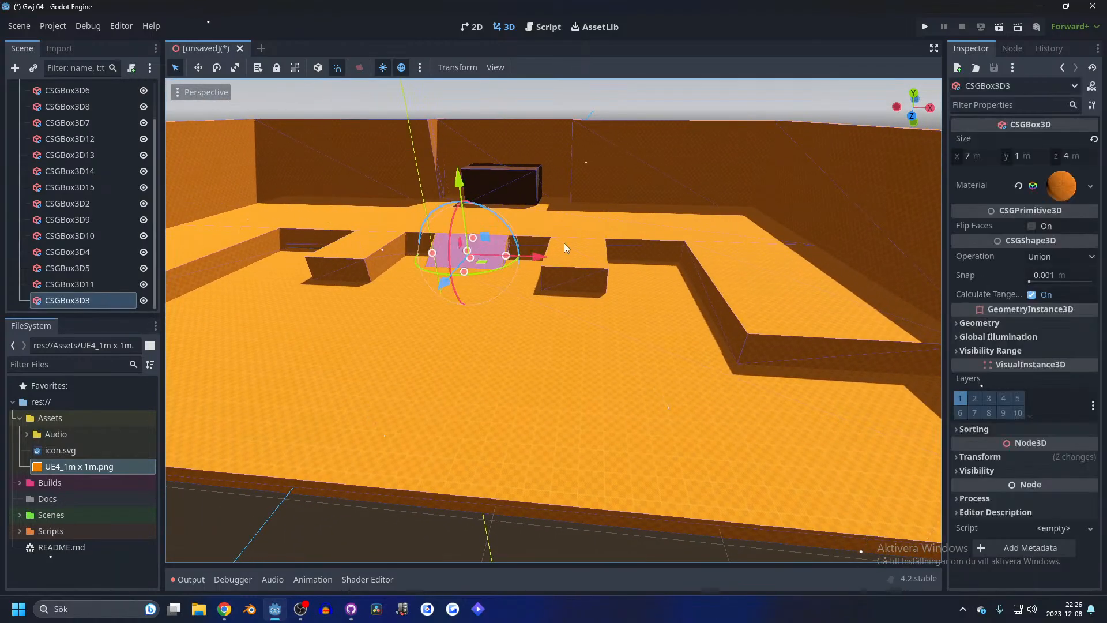
scroll(482, 301, "up", 2)
key("ctrl+d")
middle_click_drag(482, 301, 405, 213)
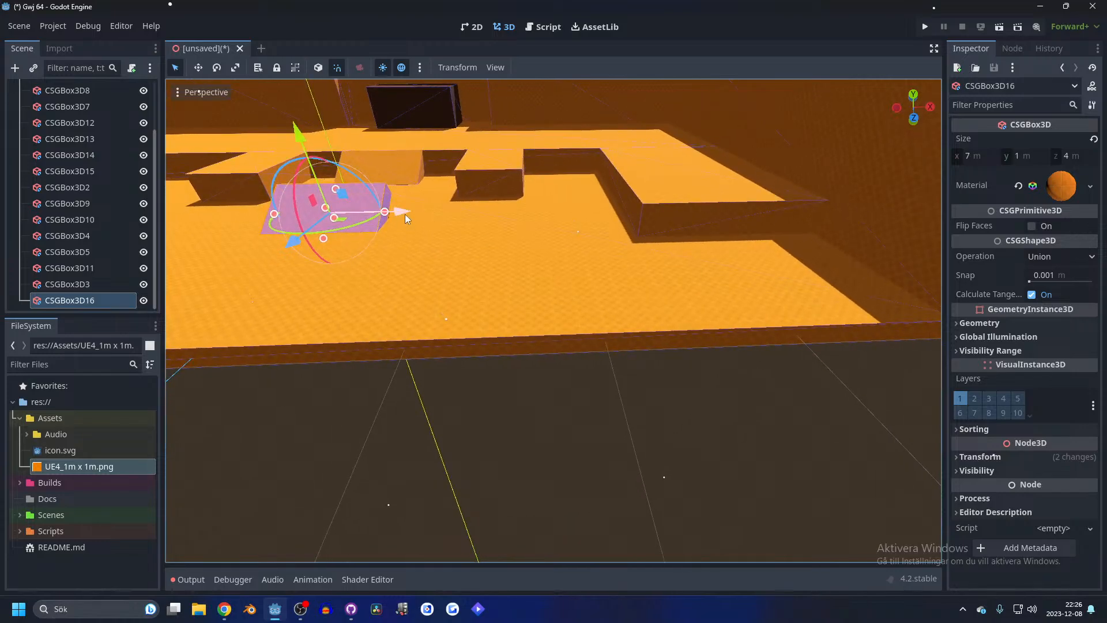
left_click_drag(405, 213, 749, 214)
scroll(741, 219, "down", 4)
middle_click_drag(741, 219, 728, 259)
left_click_drag(667, 317, 684, 375)
- Rotate the copied ramp -30 degrees and nudge it sideways against the right platform's corner
left_click_drag(637, 349, 628, 341)
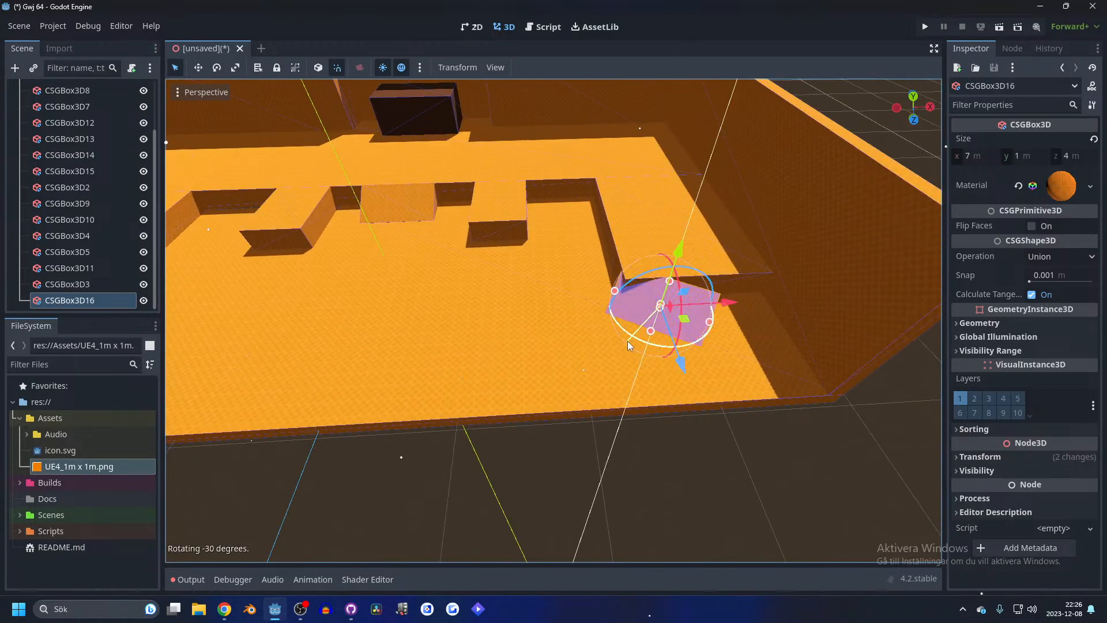
mouse_move(725, 304)
left_mouse_down()
mouse_move(699, 307)
mouse_move(714, 304)
left_mouse_up()
middle_click_drag(473, 314, 645, 299, "shift")
scroll(590, 296, "down", 4)
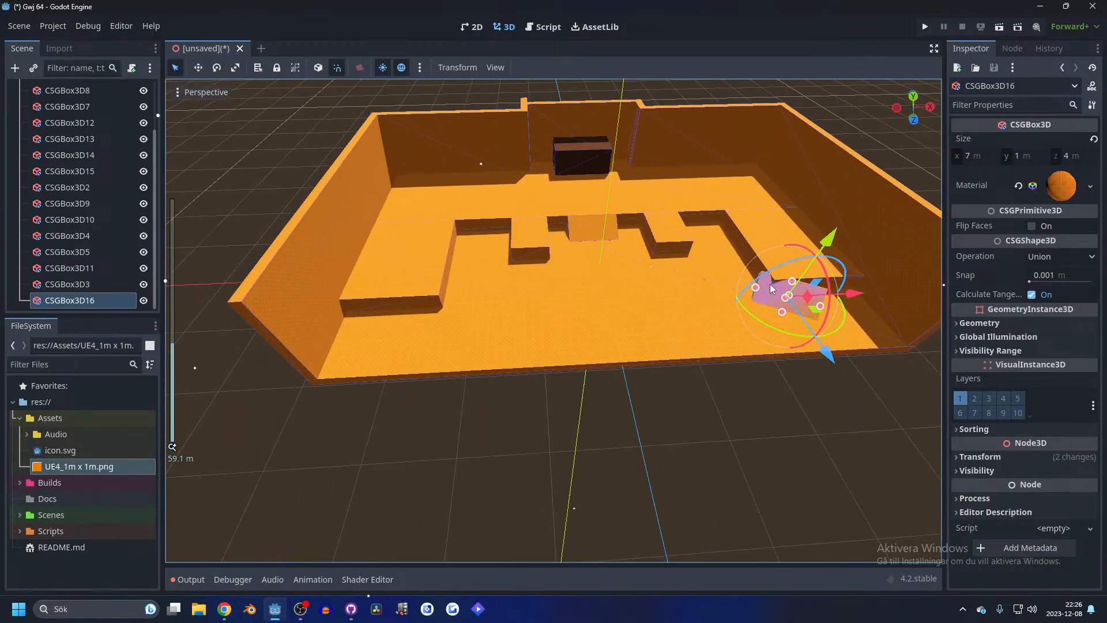
- Duplicate the angled ramp and place the copy at the left platform's front inner corner, angled the opposite way
middle_click_drag(820, 248, 742, 217)
scroll(739, 231, "up", 4)
middle_click_drag(729, 264, 697, 255, "shift")
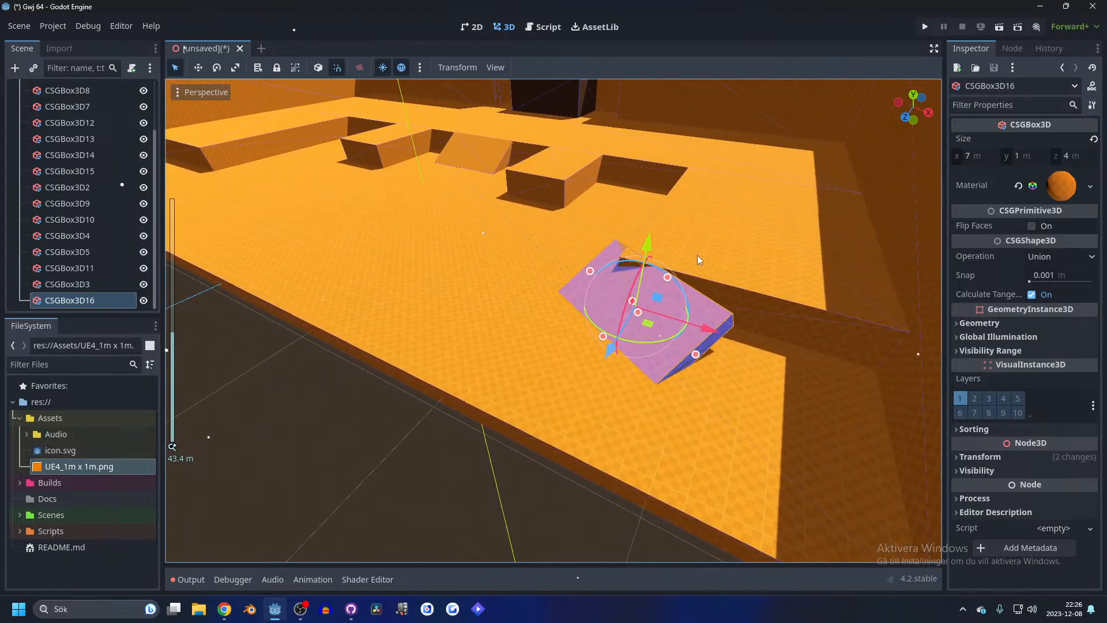
key("ctrl+d")
left_click_drag(716, 333, 510, 291)
scroll(465, 296, "down", 5)
mouse_move(464, 296)
middle_mouse_down("shift")
mouse_move(656, 320)
mouse_move(473, 299)
middle_mouse_up("shift")
scroll(652, 304, "up", 5)
left_click_drag(739, 282, 403, 222)
scroll(495, 222, "down", 7)
left_click(476, 308)
- Extend the floor box toward the room's open front, first to a depth of 54 m and then slightly further
scroll(477, 300, "up", 3)
middle_click_drag(474, 274, 714, 351)
scroll(525, 276, "up", 3)
scroll(587, 292, "down", 5)
left_click(533, 247)
left_click(510, 239)
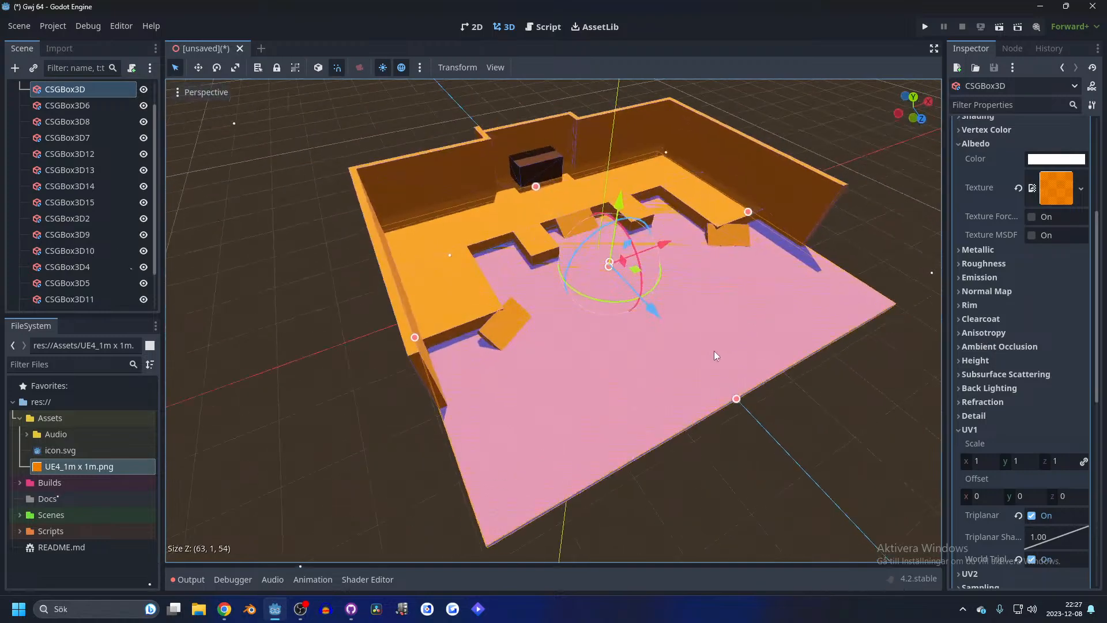
left_click(919, 104)
scroll(753, 375, "up", 2)
middle_click_drag(720, 404, 691, 272, "shift")
scroll(642, 302, "up", 2)
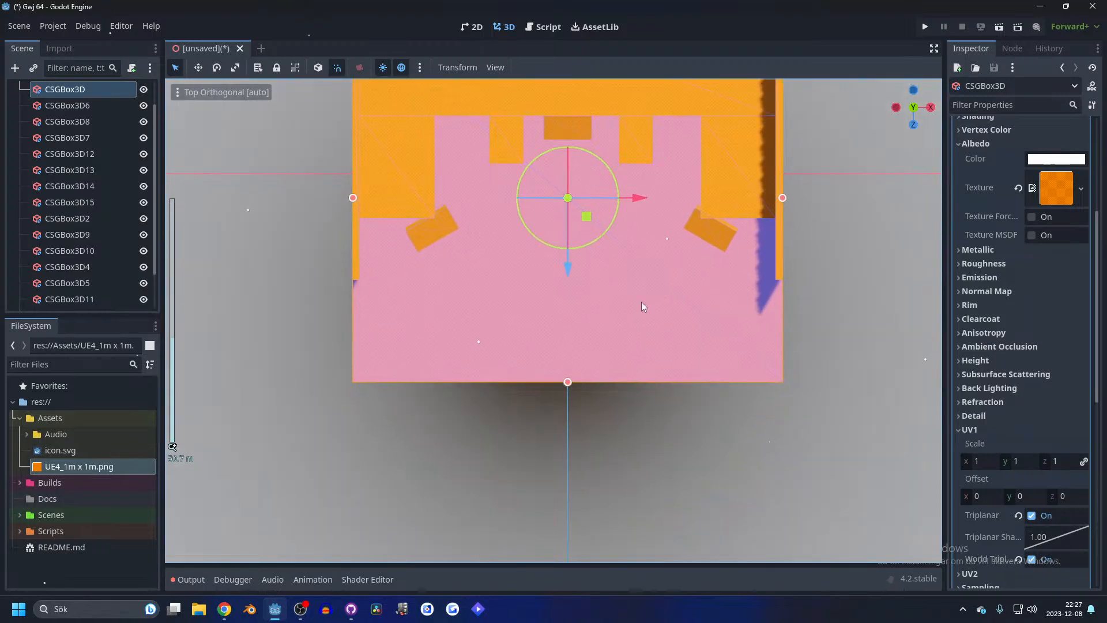
left_click_drag(567, 381, 557, 405)
- Lengthen the left side wall to 63 m so it reaches the floor's front edge
middle_click_drag(597, 375, 646, 218)
left_click(553, 271)
scroll(504, 248, "up", 3)
left_click(740, 190)
left_click(598, 213)
left_click(732, 244)
left_click_drag(646, 218, 536, 210)
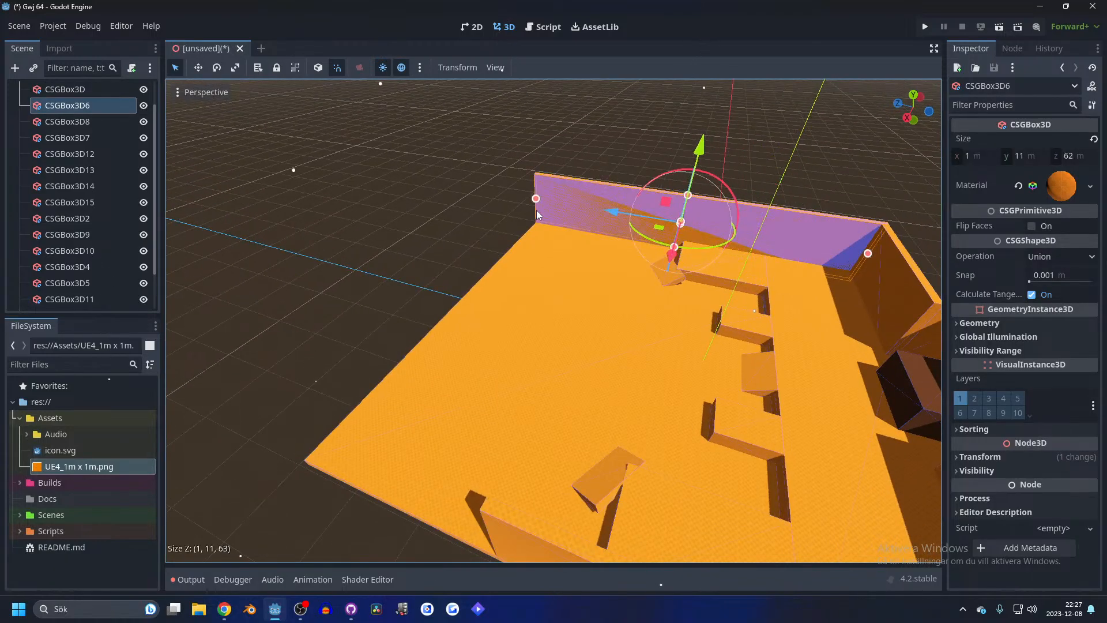
- Lengthen the right side wall to 63 m to match the opposite wall
scroll(675, 219, "down", 5)
middle_click_drag(760, 275, 725, 246)
left_click(726, 246)
scroll(760, 256, "down", 2)
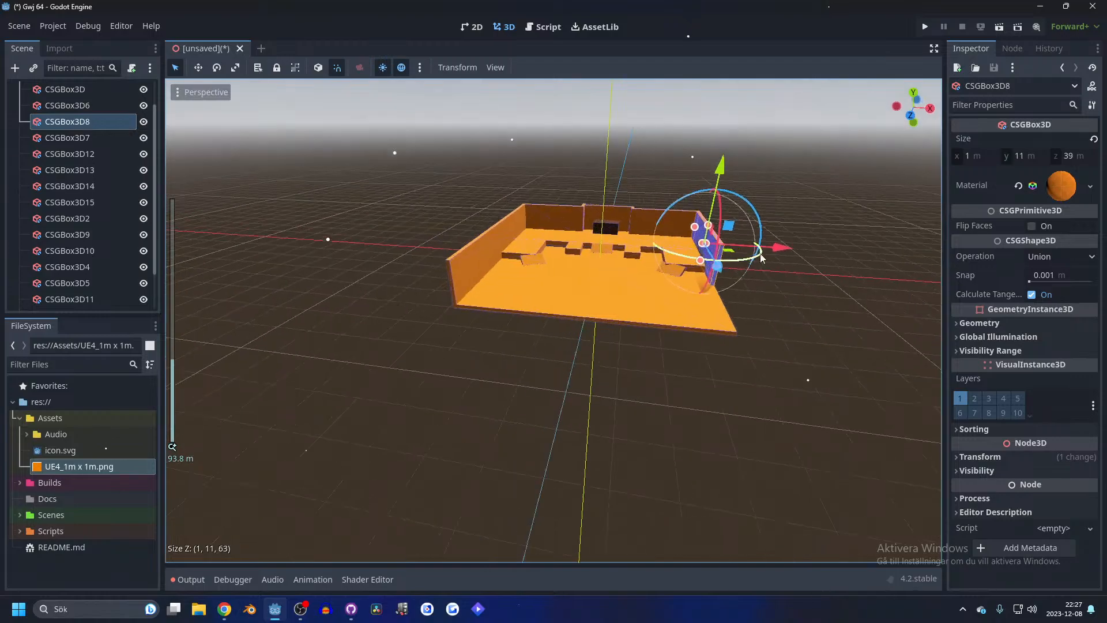
scroll(759, 271, "up", 8)
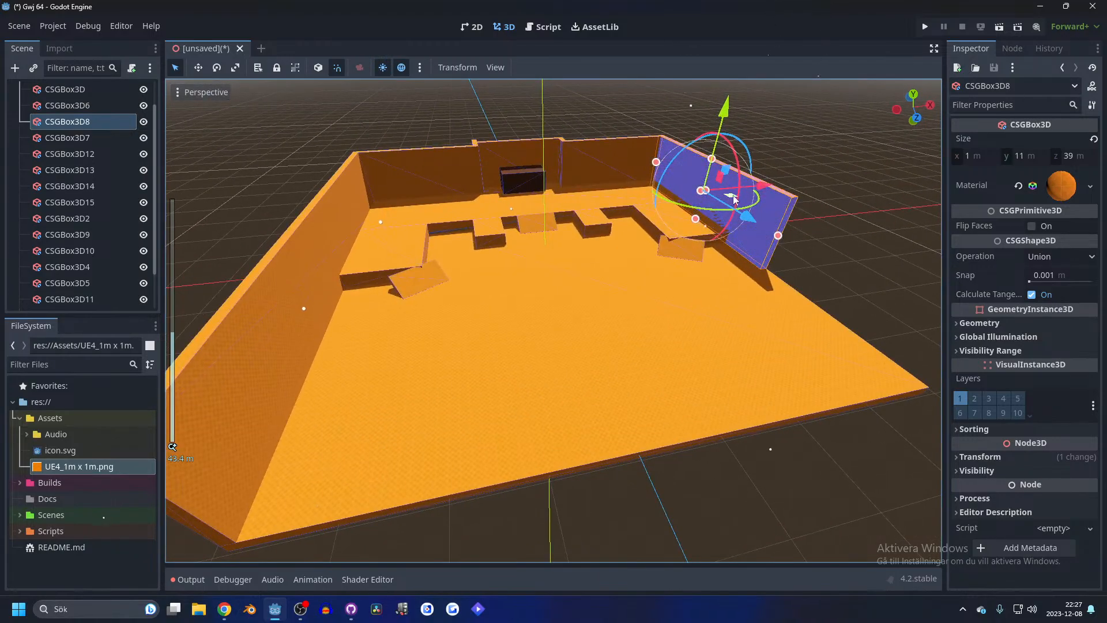
left_click_drag(777, 237, 921, 383)
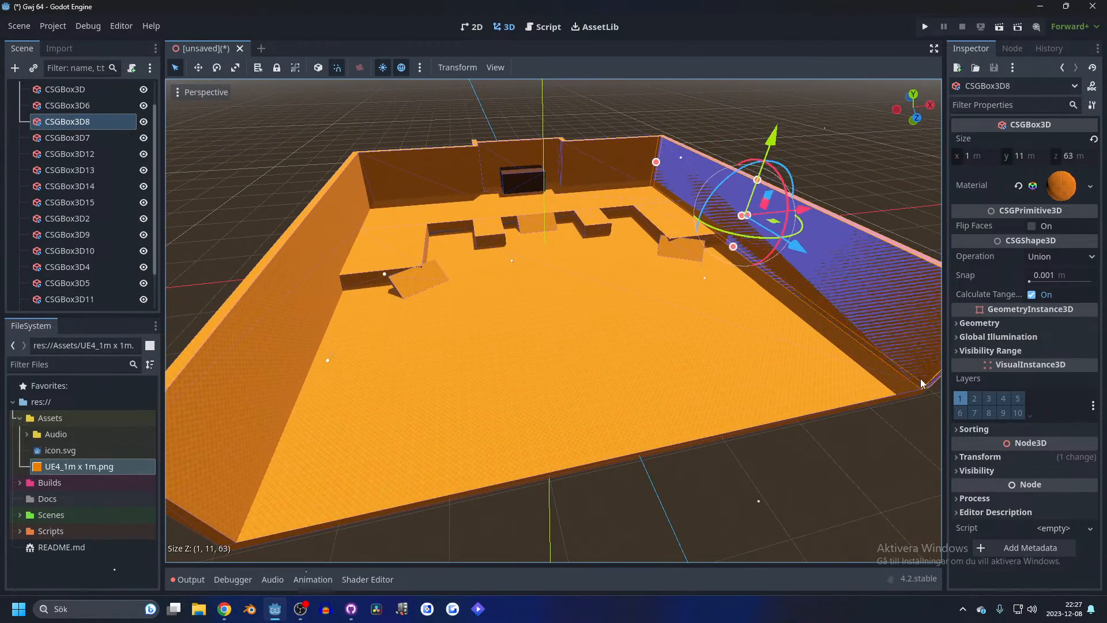
left_click(858, 157)
- Examine the platforms, ramps and recess inside the enlarged room from several distances
middle_click_drag(859, 157, 659, 320)
scroll(659, 324, "up", 4)
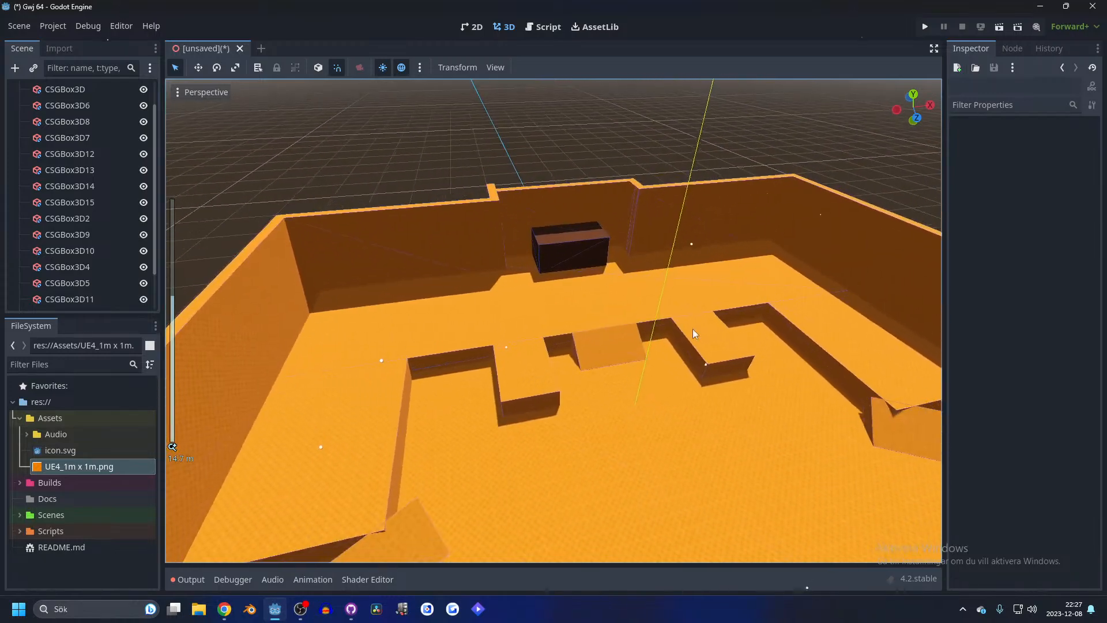
scroll(663, 276, "down", 5)
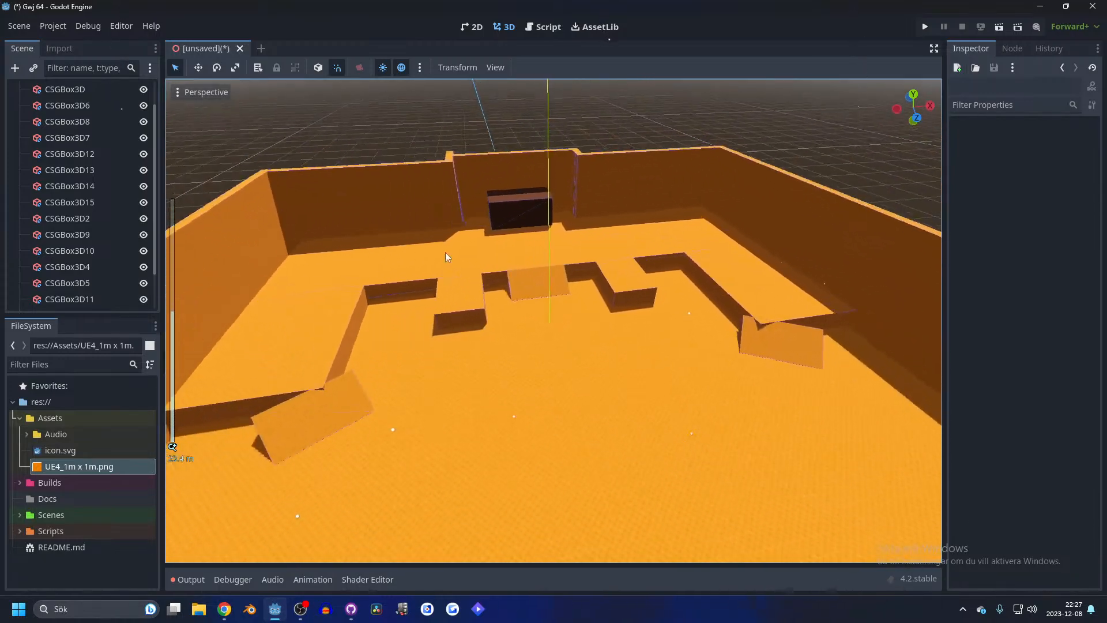
middle_click_drag(445, 251, 509, 309)
scroll(695, 352, "up", 6)
scroll(509, 309, "down", 3)
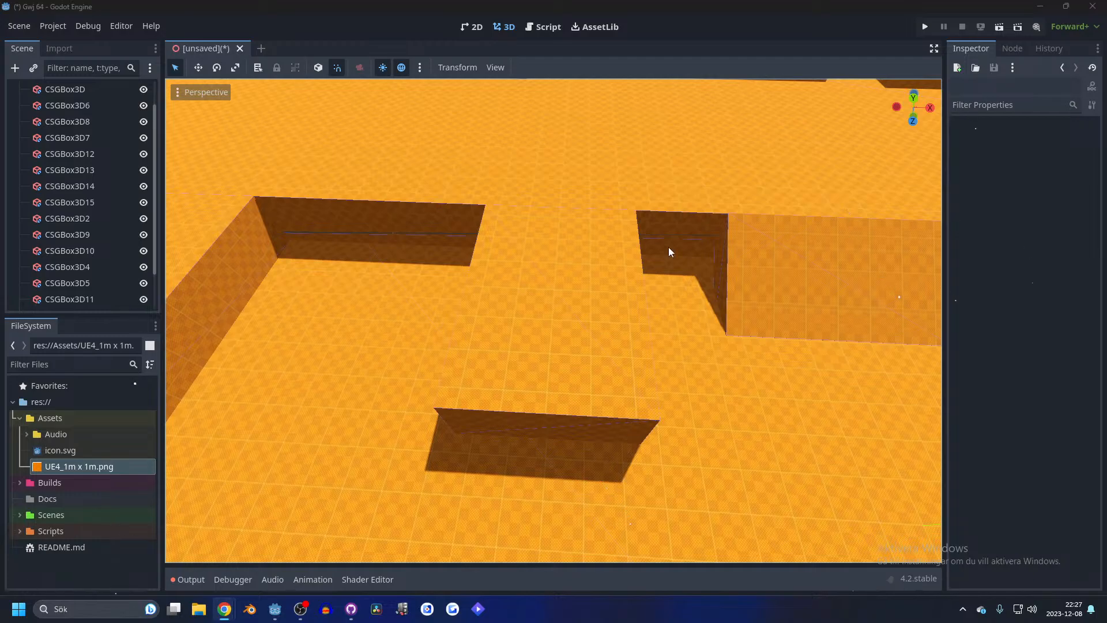
scroll(669, 248, "down", 10)
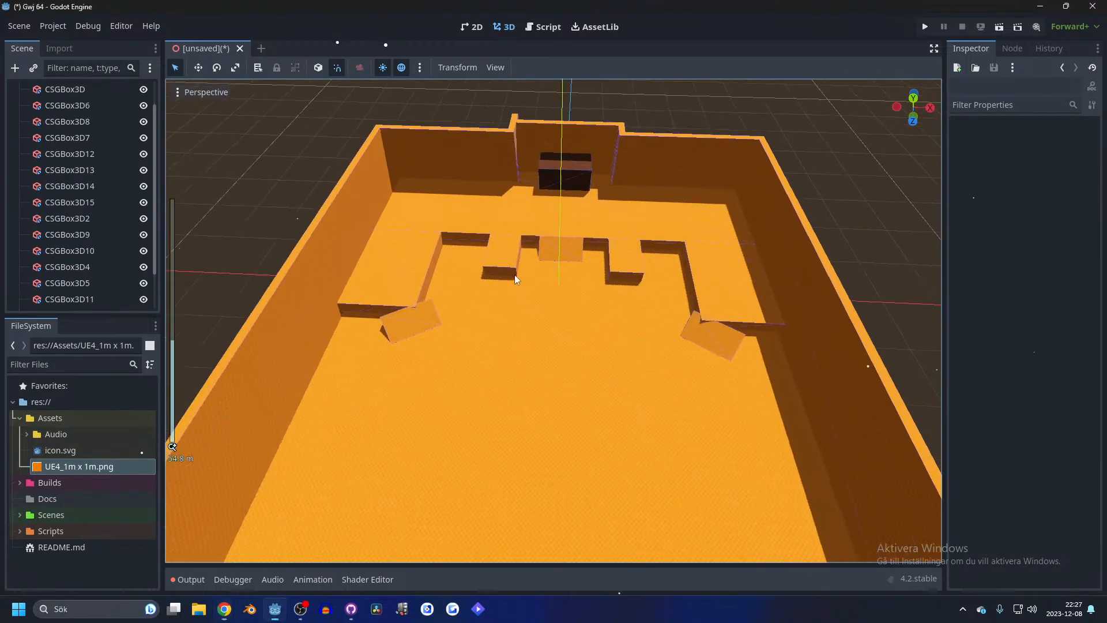
middle_click_drag(514, 275, 287, 300)
scroll(513, 248, "down", 2)
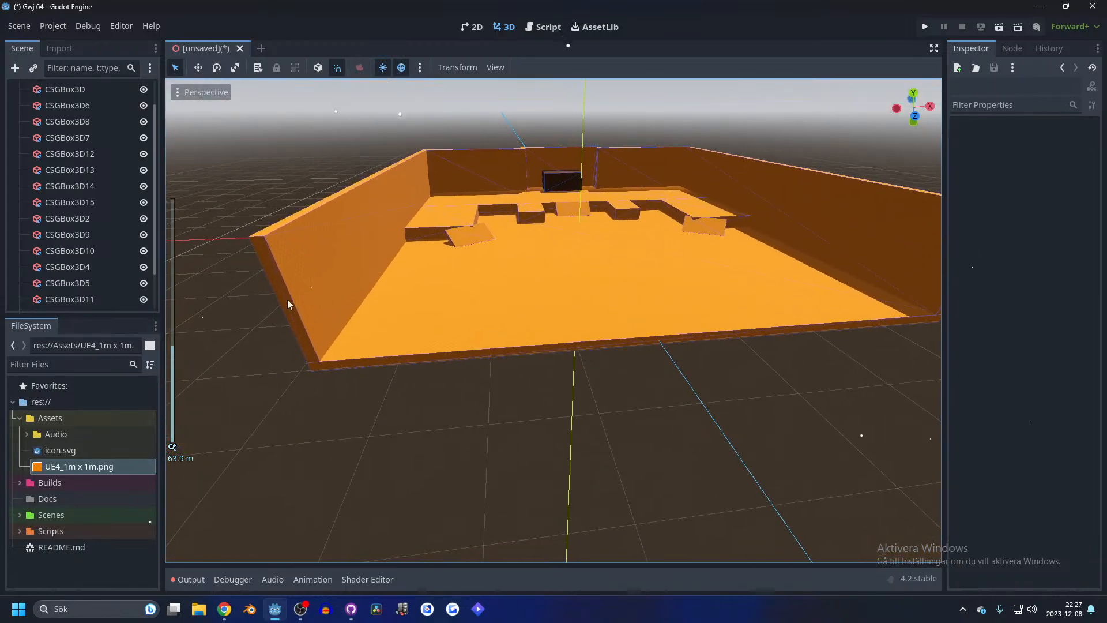
- Duplicate the left back wall section and move the copy to the floor's open front edge
middle_click_drag(483, 155, 497, 203)
scroll(496, 203, "up", 2)
left_click(483, 255)
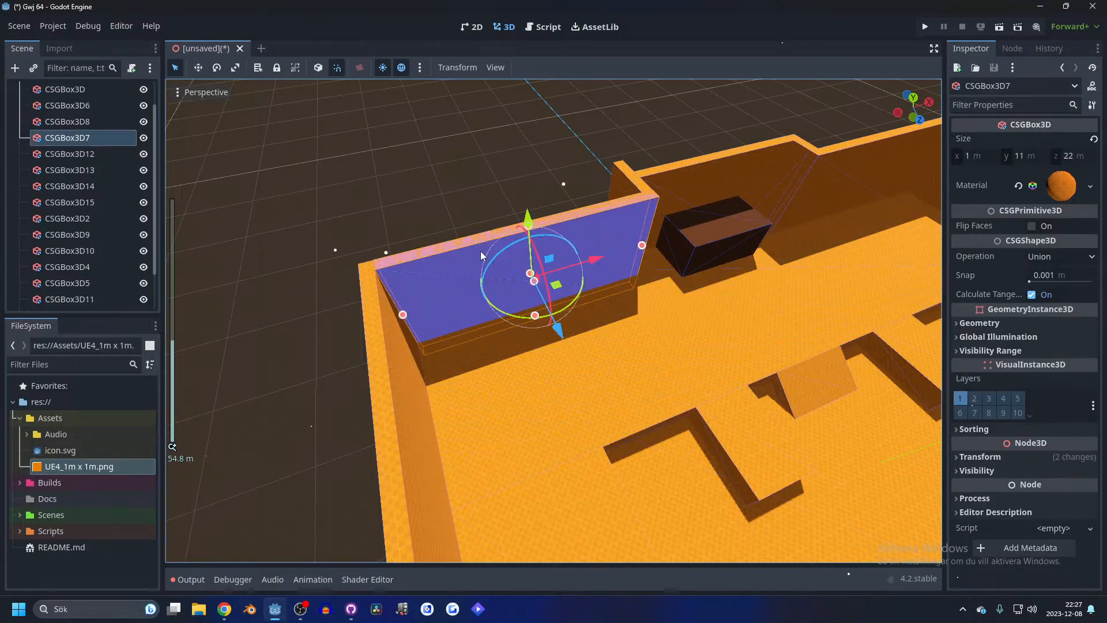
scroll(558, 351, "down", 2)
key("ctrl+d")
left_click_drag(561, 341, 746, 393)
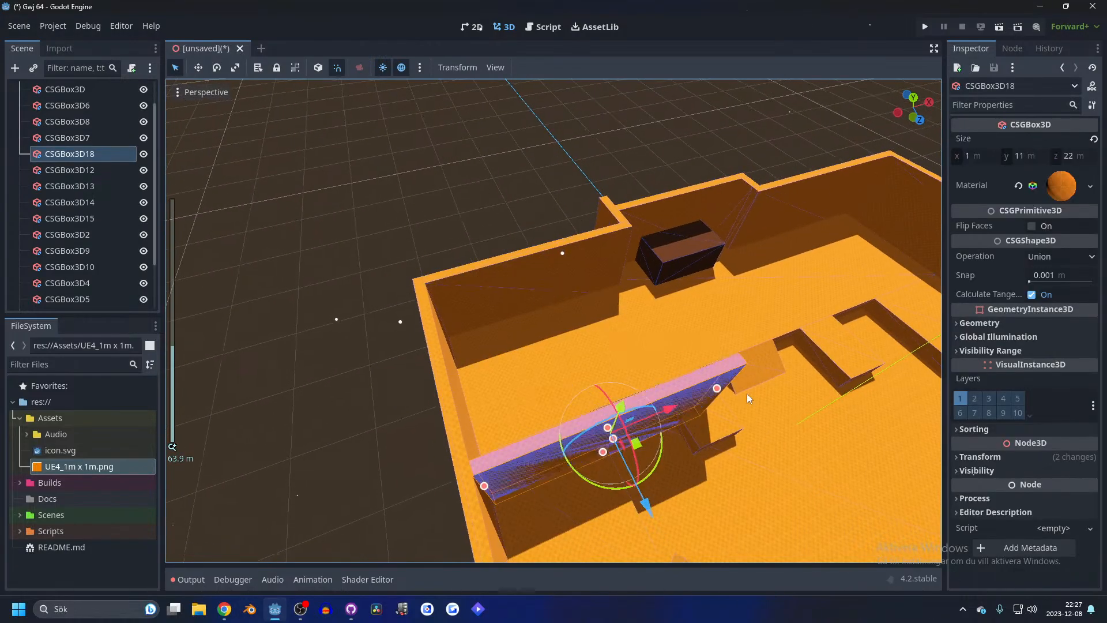
middle_click_drag(746, 394, 569, 191)
scroll(568, 191, "down", 2)
scroll(569, 192, "down", 3)
left_click_drag(446, 176, 549, 406)
- Stretch the front wall to 61 m so it spans the gap between both side walls
middle_click_drag(549, 406, 509, 368)
left_click_drag(499, 358, 795, 359)
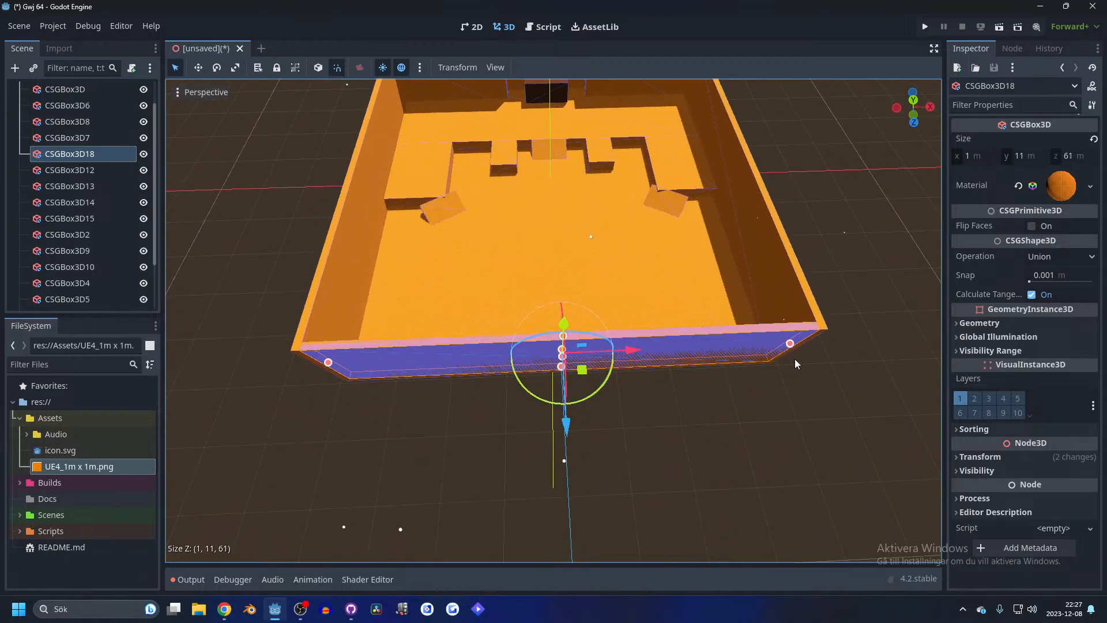
left_click(847, 209)
- Duplicate the 63 m left side wall to provide a wall for the front corner
middle_click_drag(847, 209, 555, 258)
scroll(488, 171, "up", 5)
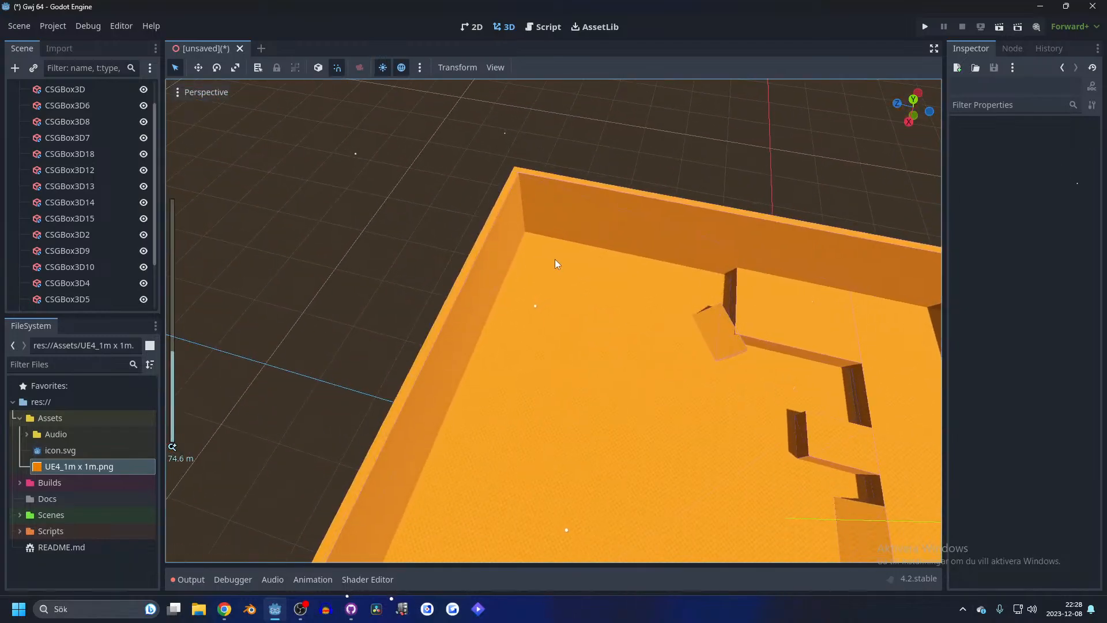
scroll(525, 193, "up", 3)
middle_click_drag(547, 201, 672, 363)
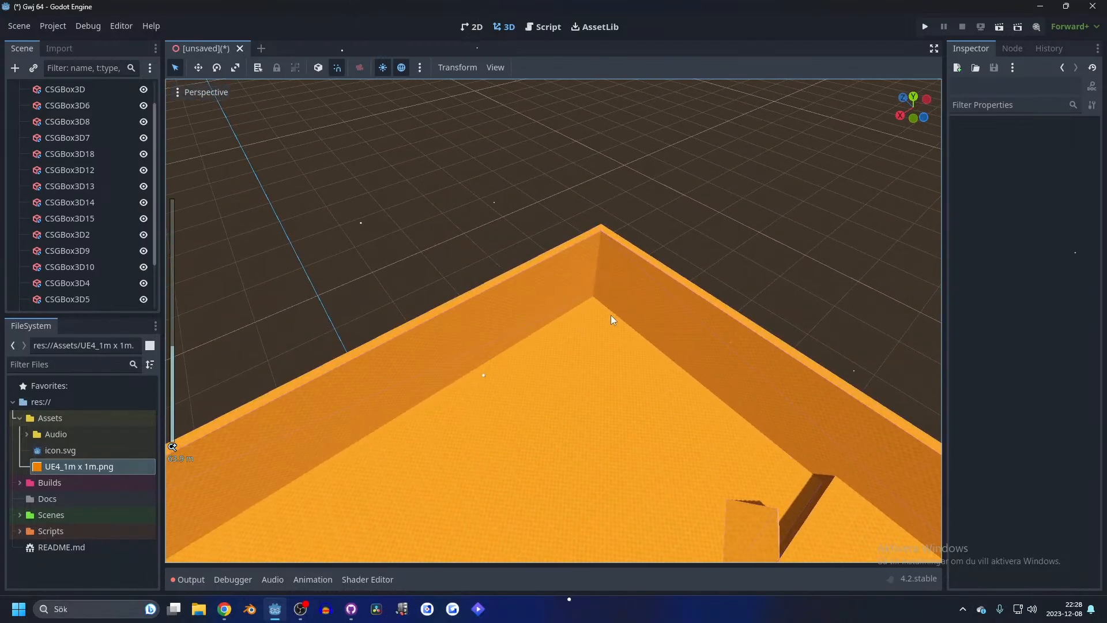
left_click(521, 278)
scroll(553, 288, "down", 5)
scroll(590, 300, "up", 3)
middle_click_drag(590, 300, 528, 248)
left_click(528, 247)
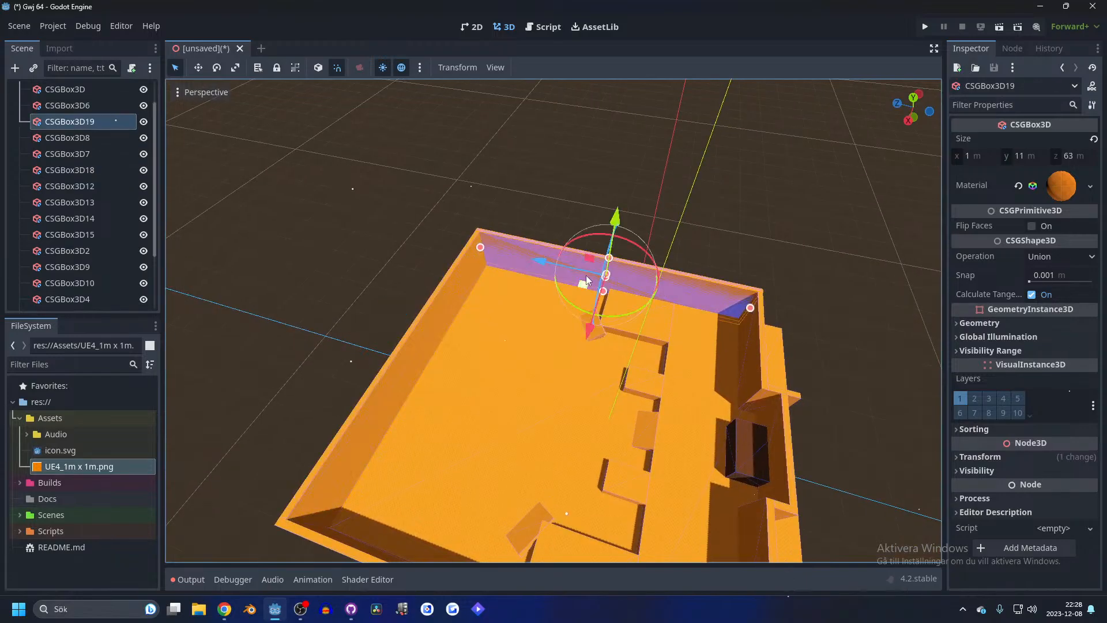
- Set the copied wall diagonally across one front corner and duplicate it to cut off the other front corner
left_click(910, 101)
left_click_drag(588, 311, 897, 403)
scroll(648, 395, "up", 4)
key("ctrl+d")
left_click(871, 297)
scroll(551, 206, "up", 3)
middle_click_drag(871, 298, 610, 216)
scroll(610, 216, "down", 3)
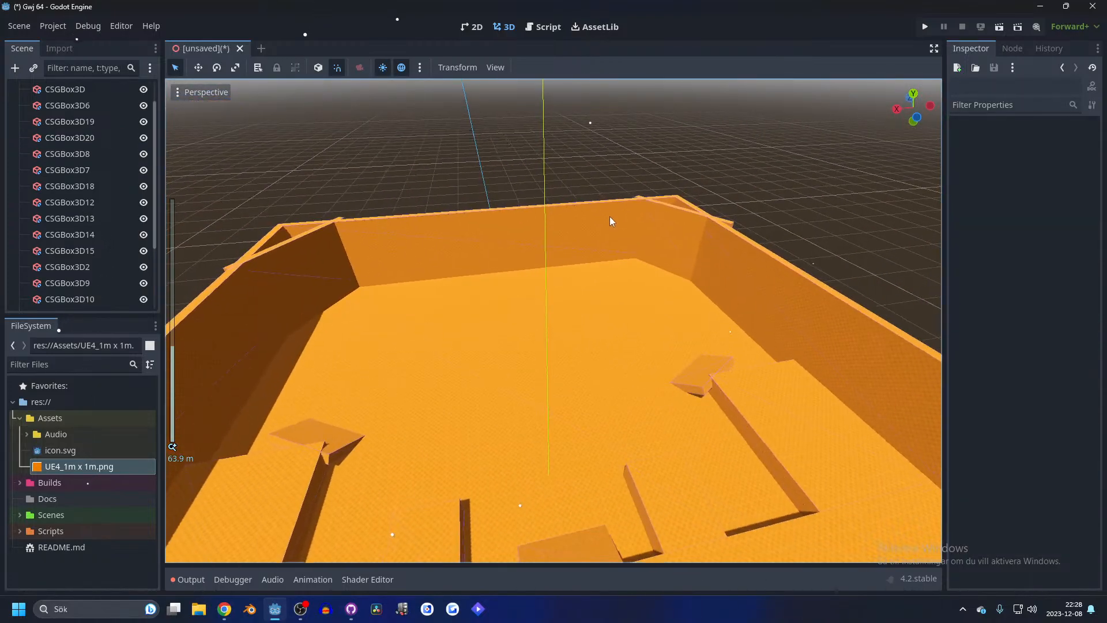
- Duplicate the front wall and shorten the copy to a length of 24 m
scroll(610, 216, "up", 4)
left_click(484, 210)
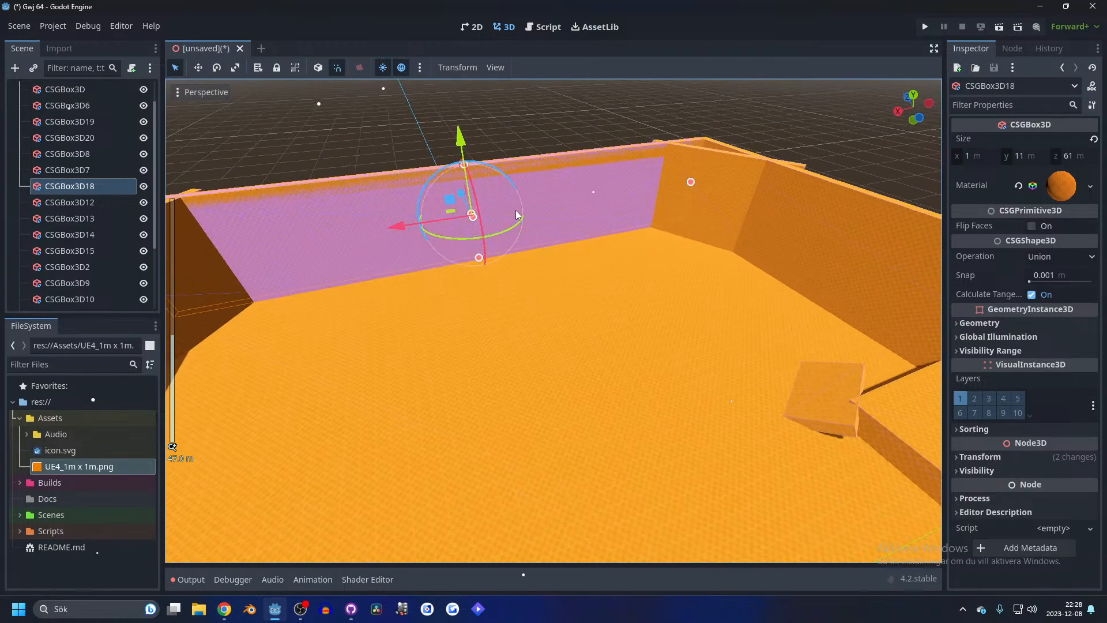
scroll(517, 215, "up", 4)
key("ctrl+d")
left_click_drag(766, 157, 392, 225)
scroll(392, 227, "down", 4)
middle_click_drag(392, 228, 438, 222, "shift")
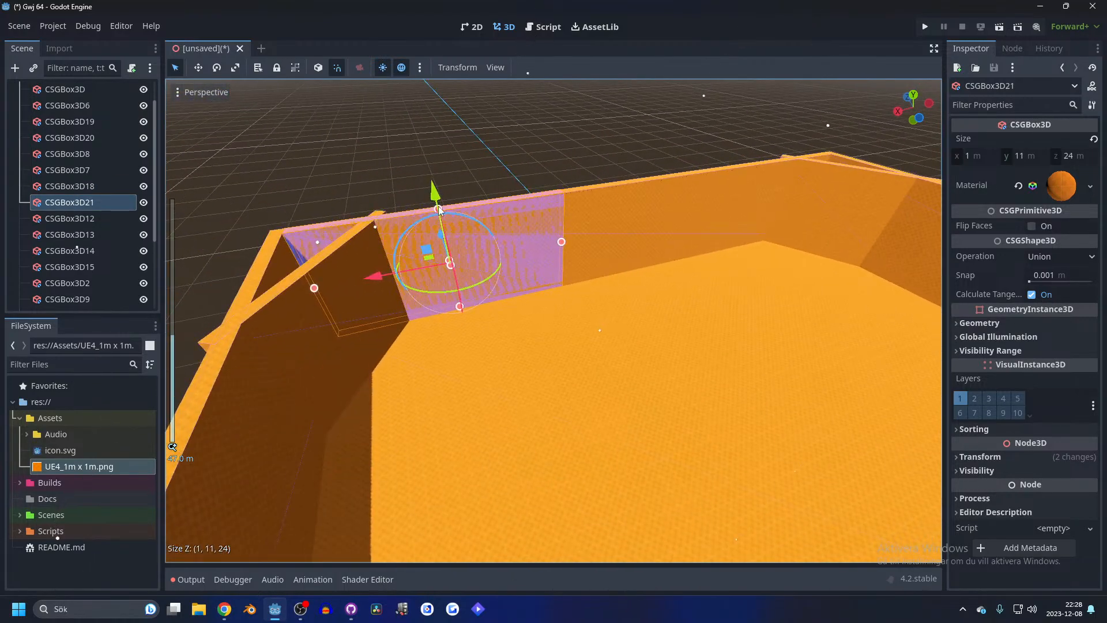
- Reduce the copied box to 9 m high and 17 m long and move it 13 m to the front wall's middle
left_click_drag(436, 210, 444, 229)
left_click_drag(320, 299, 549, 280)
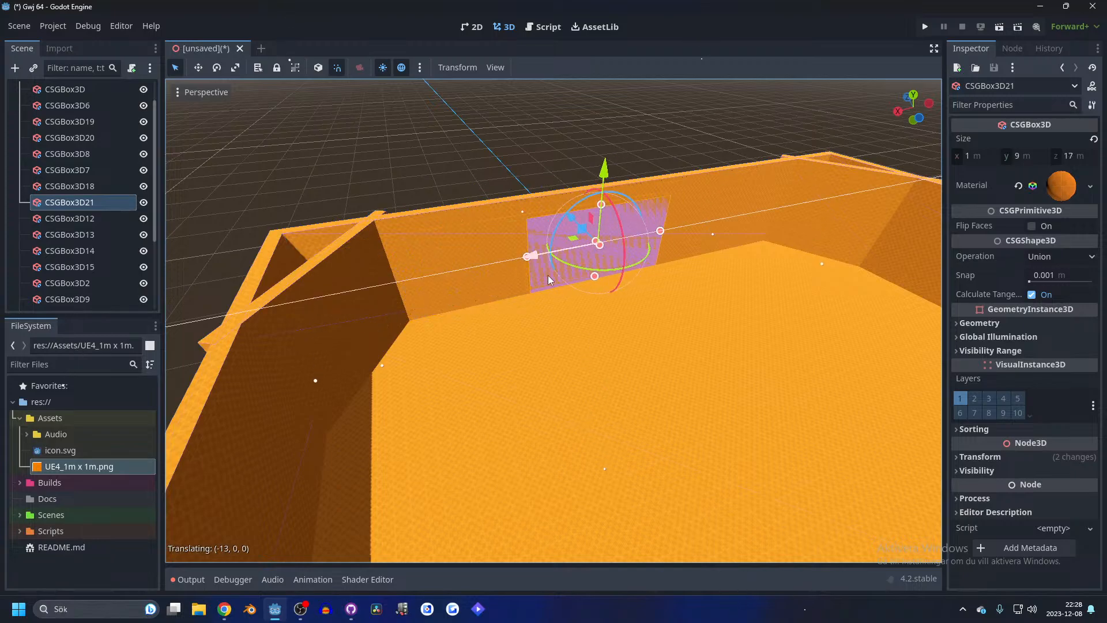
middle_click_drag(693, 278, 911, 202)
scroll(680, 203, "up", 4)
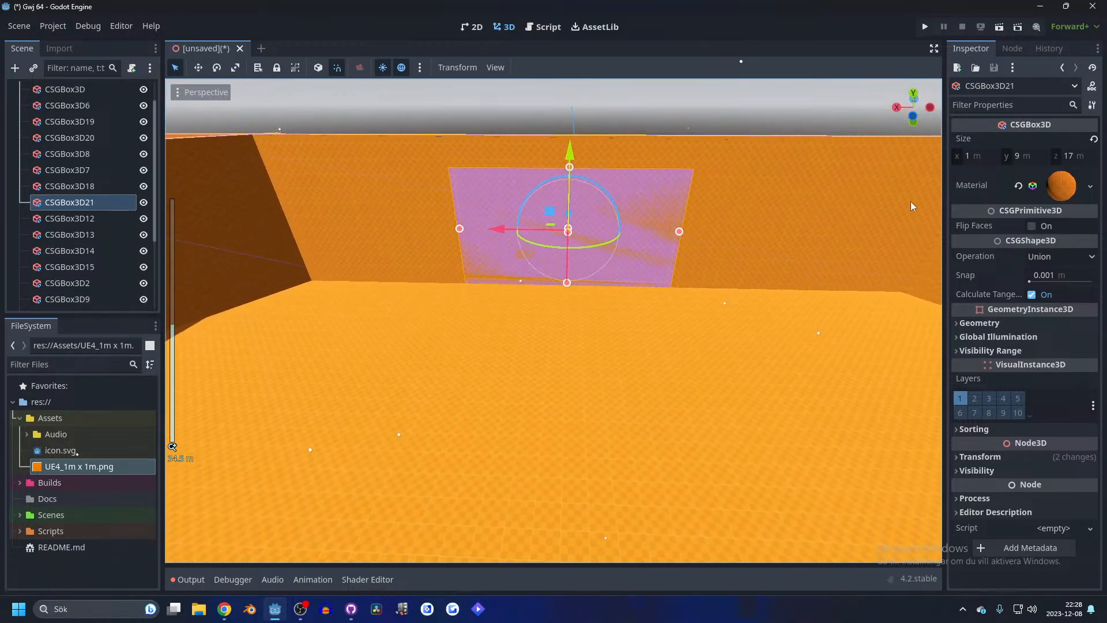
- Change the 17 m box's CSG operation to Subtraction to cut an opening in the front wall
left_click(1053, 257)
left_click(1065, 303)
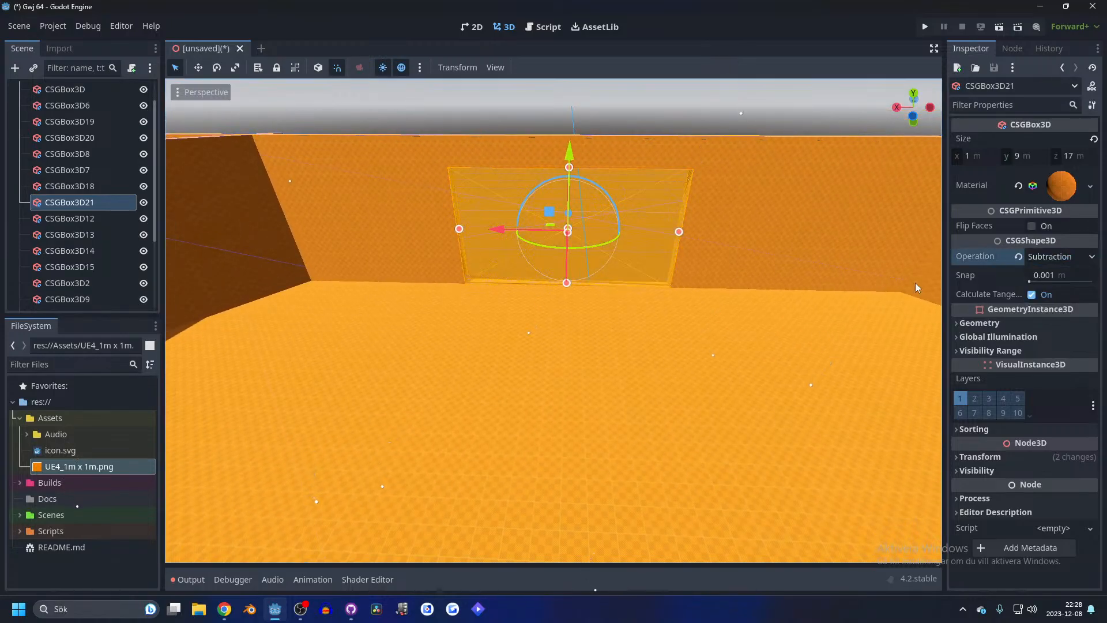
left_click(639, 99)
- Thicken the 61 m front wall to 3 m
middle_click_drag(596, 160, 627, 235)
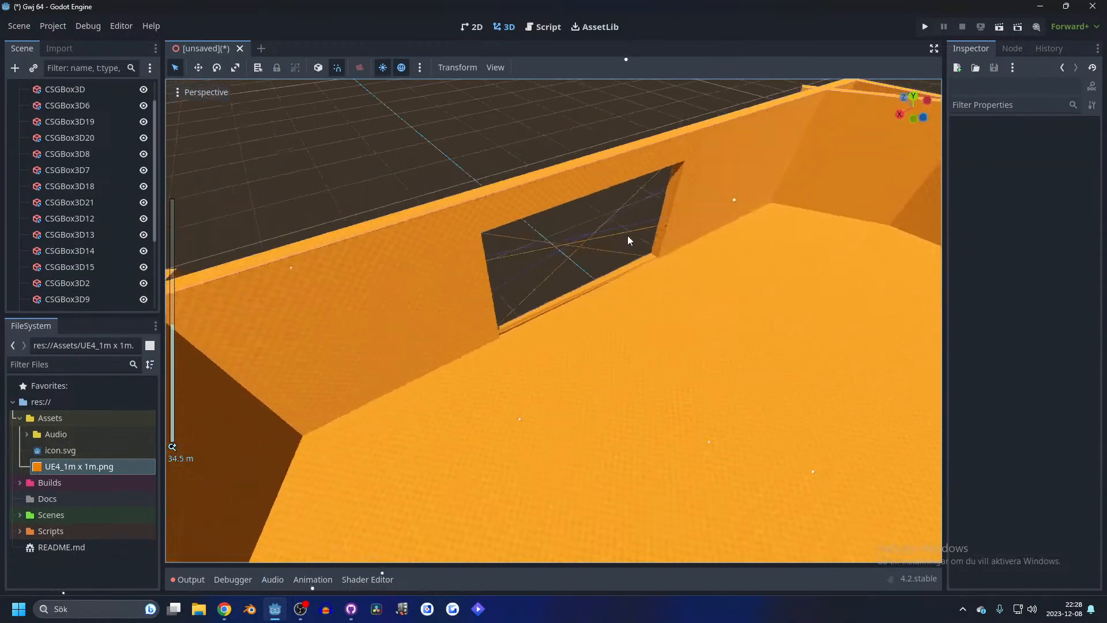
left_click(629, 241)
scroll(598, 257, "up", 4)
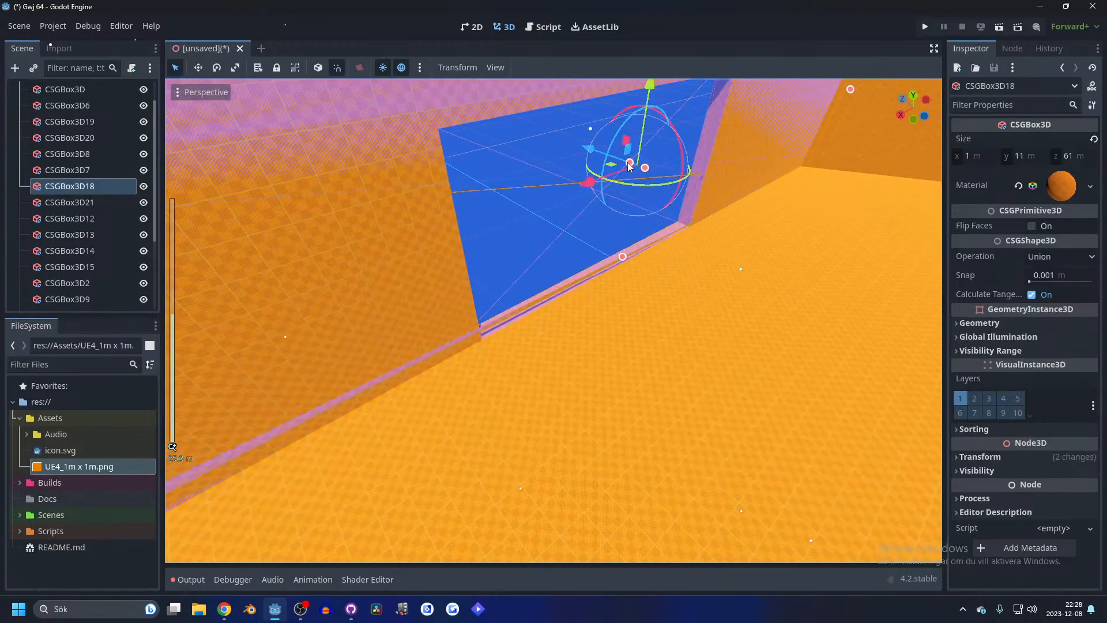
left_click_drag(630, 166, 652, 184)
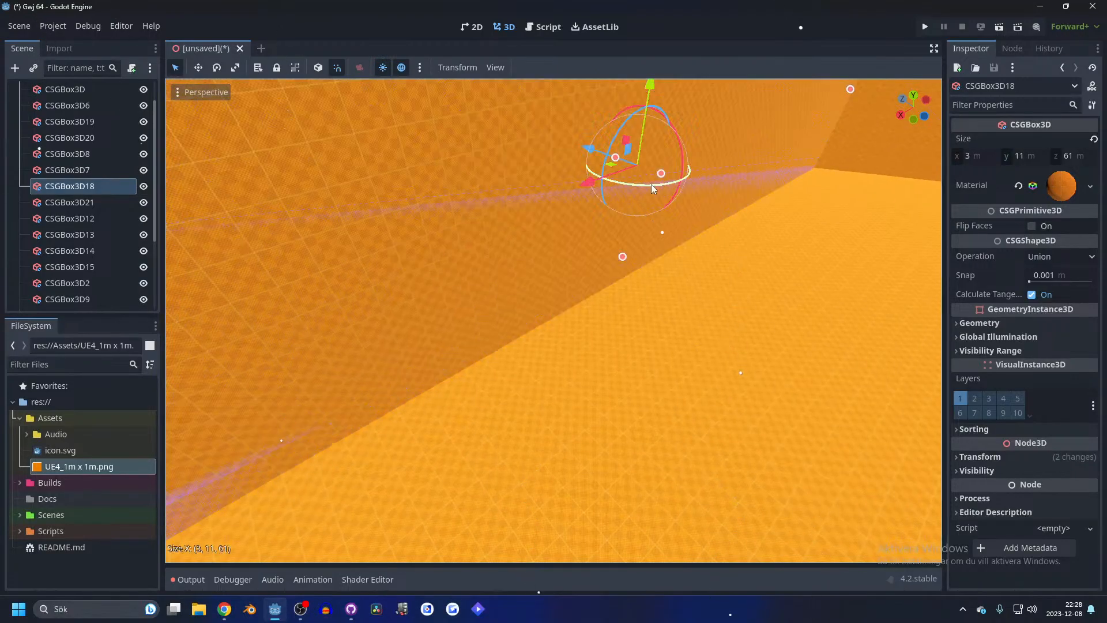
- Adjust the subtraction box CSGBox3D21 in the arena's long outer wall to cut a rectangular opening
left_click(86, 202)
left_click_drag(616, 199, 592, 194)
scroll(590, 193, "down", 7)
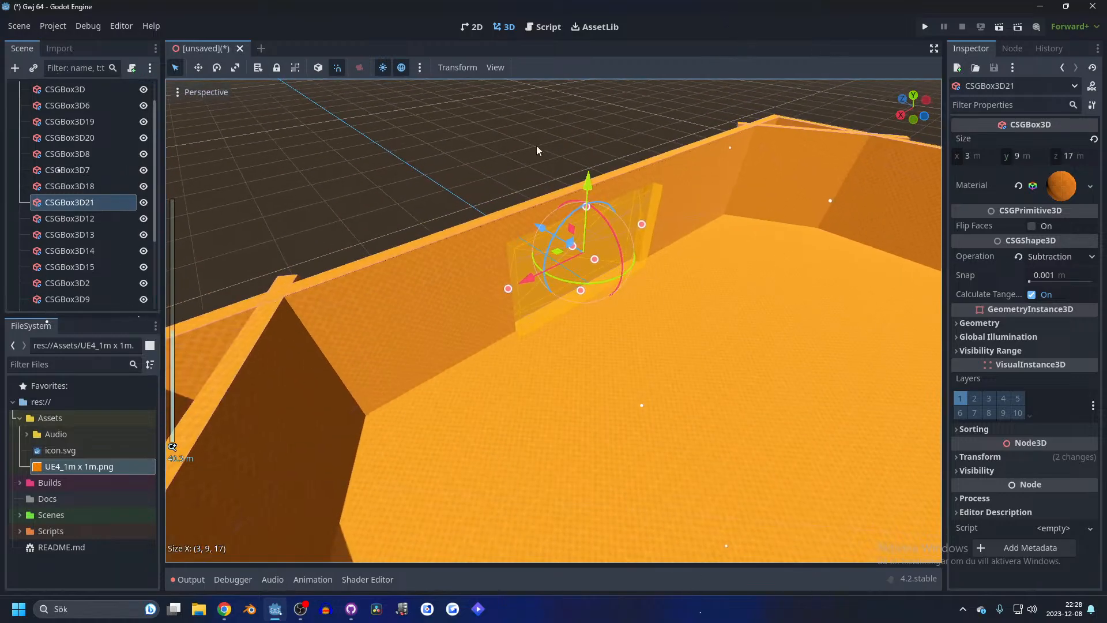
left_click(538, 147)
- Inspect the new wall opening and the level's ramps and platforms from several distances and angles
scroll(589, 168, "up", 3)
middle_click_drag(590, 168, 576, 209)
scroll(472, 267, "up", 5)
scroll(581, 214, "down", 10)
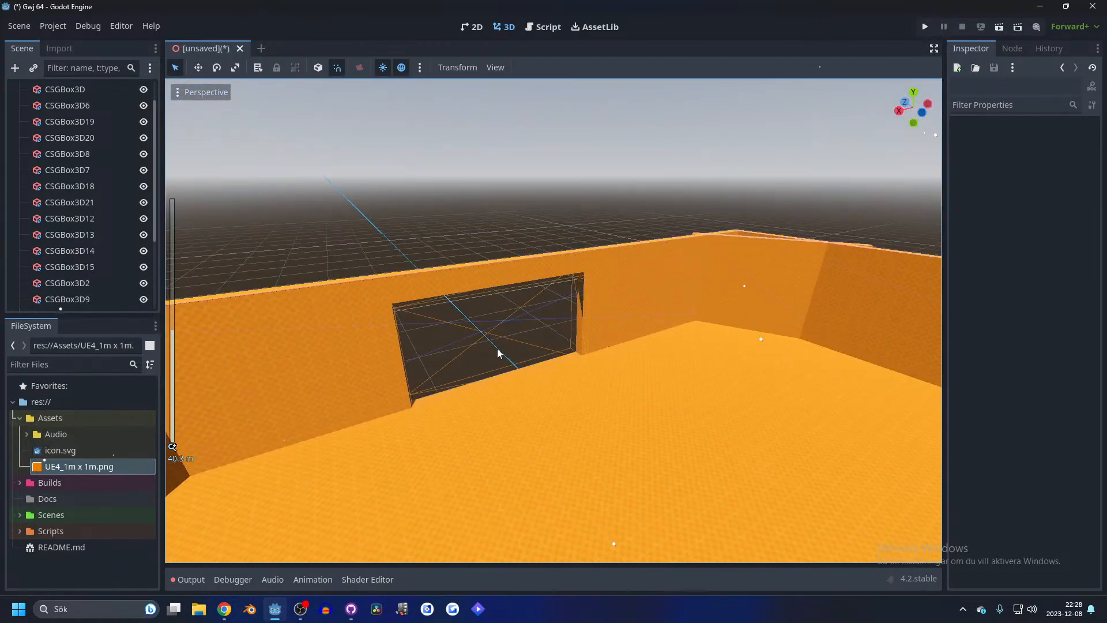
scroll(497, 348, "down", 12)
middle_click_drag(497, 349, 588, 334)
scroll(718, 331, "up", 8)
scroll(739, 251, "up", 14)
middle_click_drag(589, 335, 491, 244)
scroll(492, 243, "down", 3)
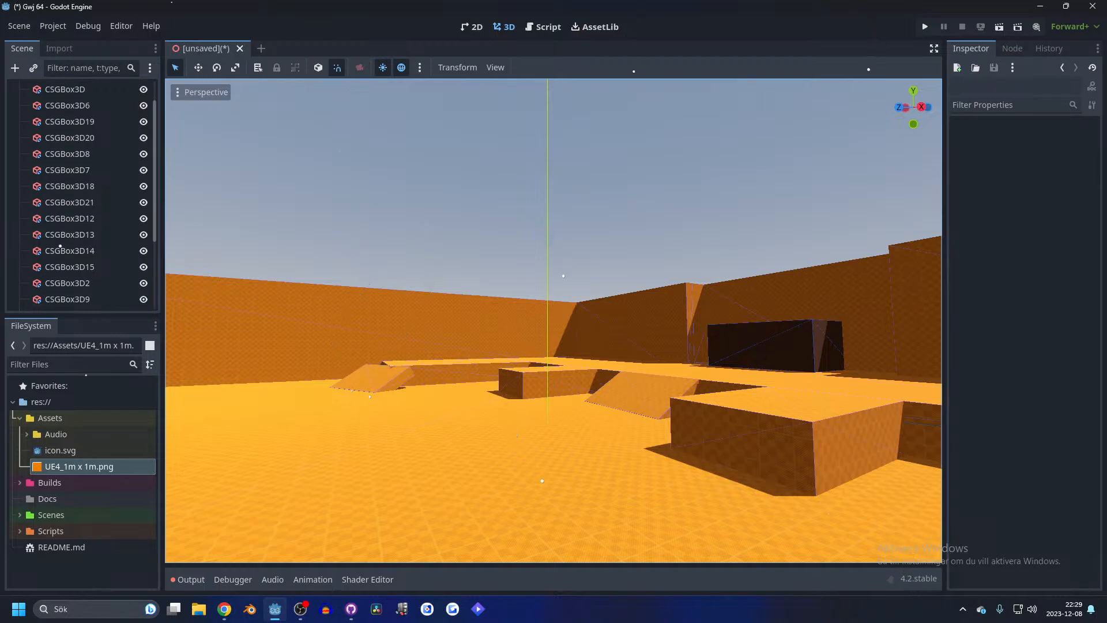
- Switch to GitHub Desktop to check the GWJ64 repository's pending changes, and return to Godot
key("alt+Tab")
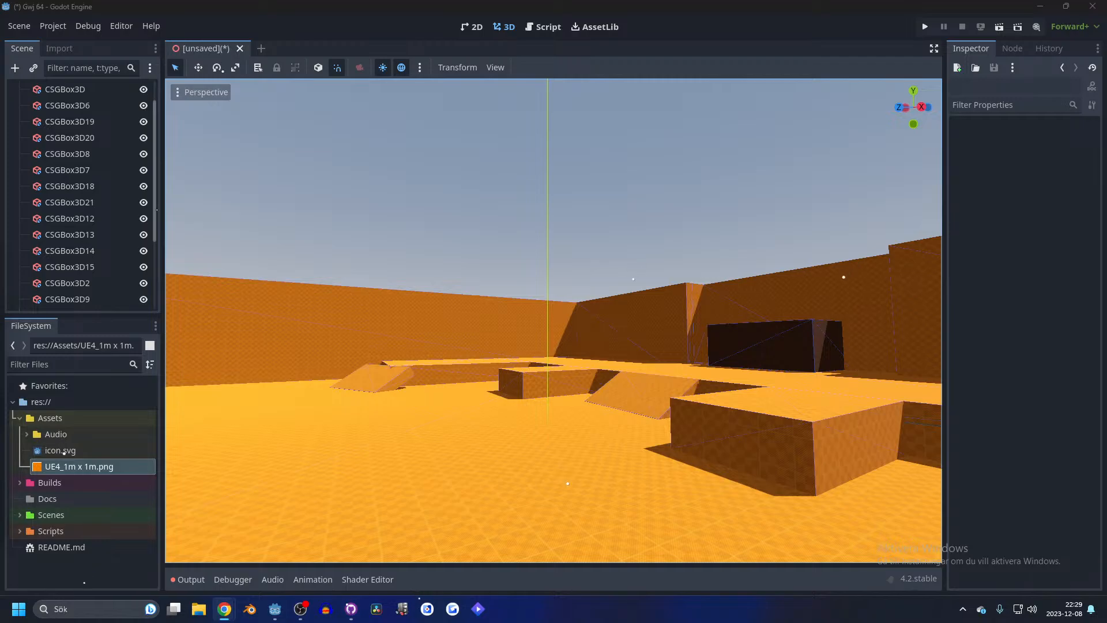
key("alt+Tab")
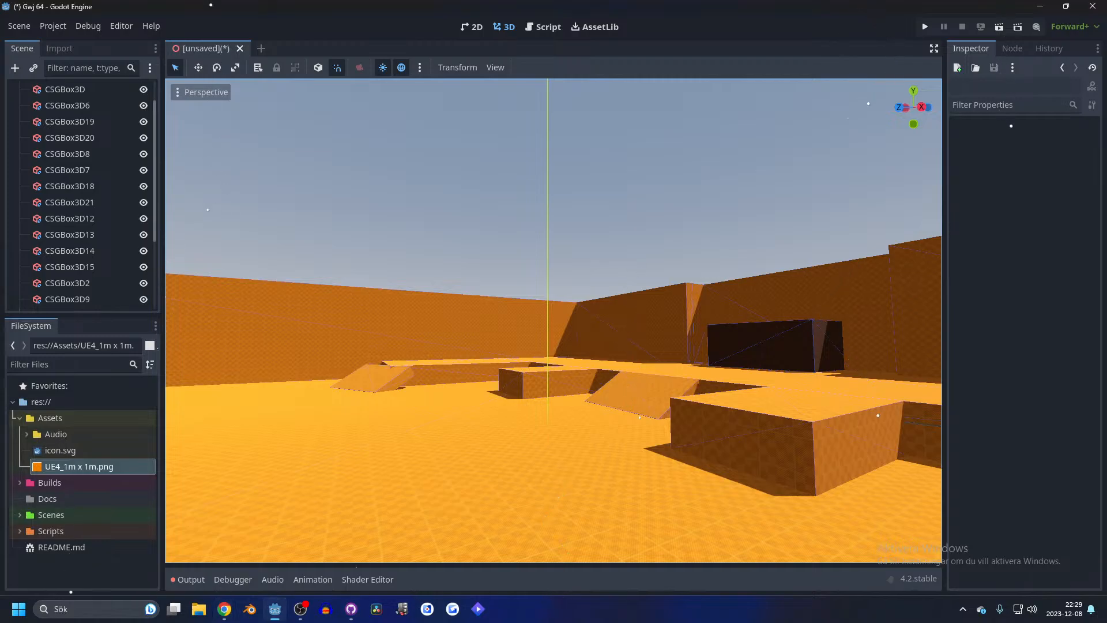
key("alt+Tab")
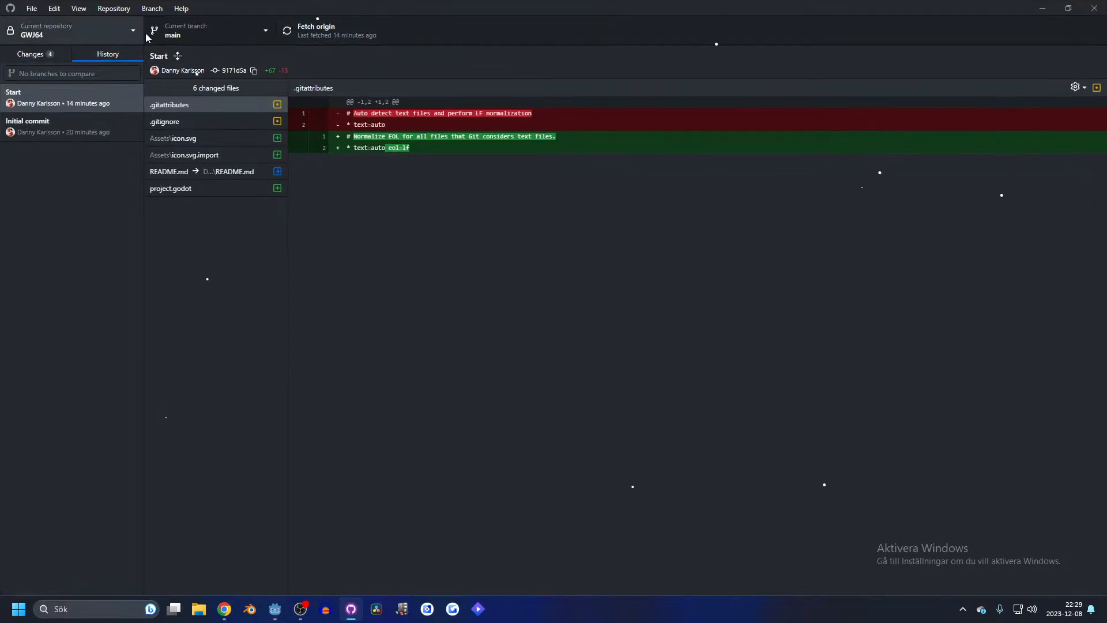
left_click(53, 54)
key("alt+Tab")
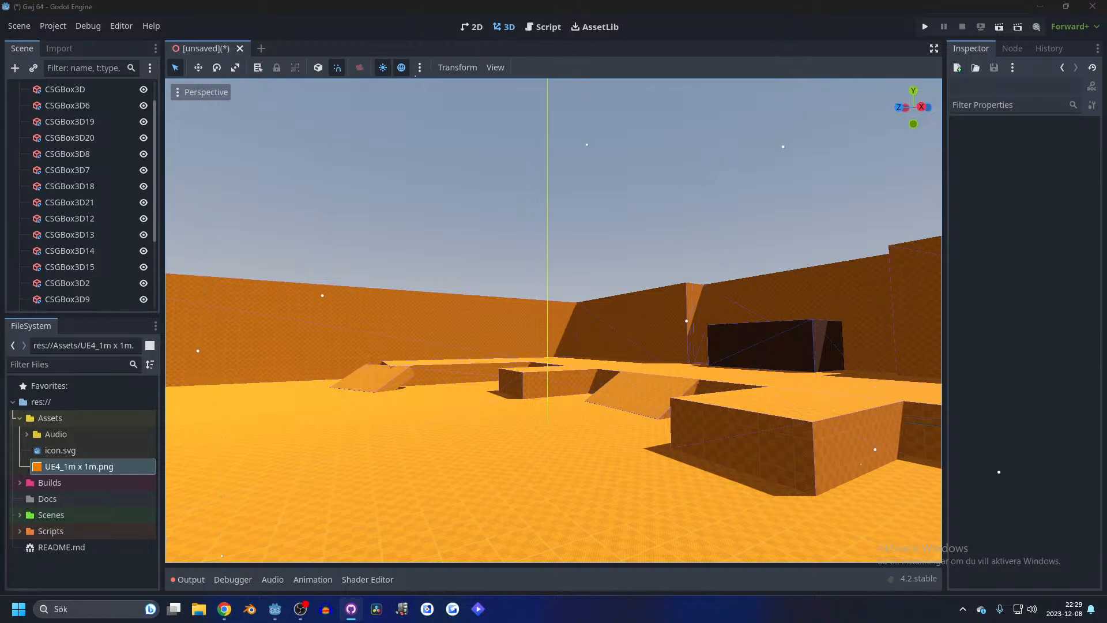
key("alt+Tab")
key("alt+Tab")
- Look up the Blender import settings in the Editor Settings by filtering for "bleder", and close the dialog
left_click(127, 26)
left_click(124, 44)
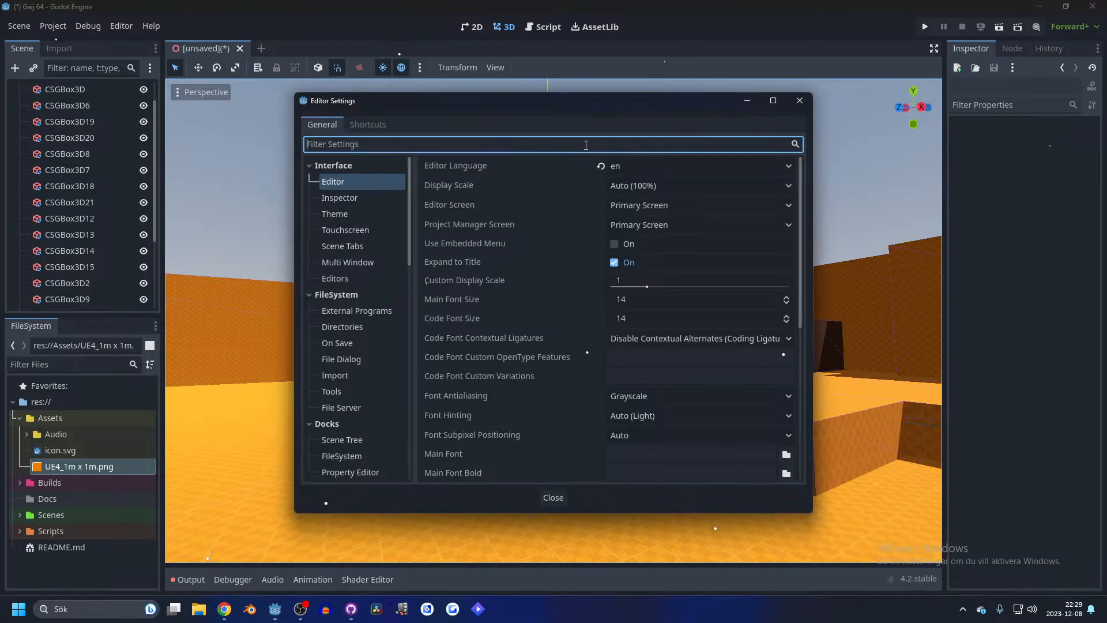
type("bleder")
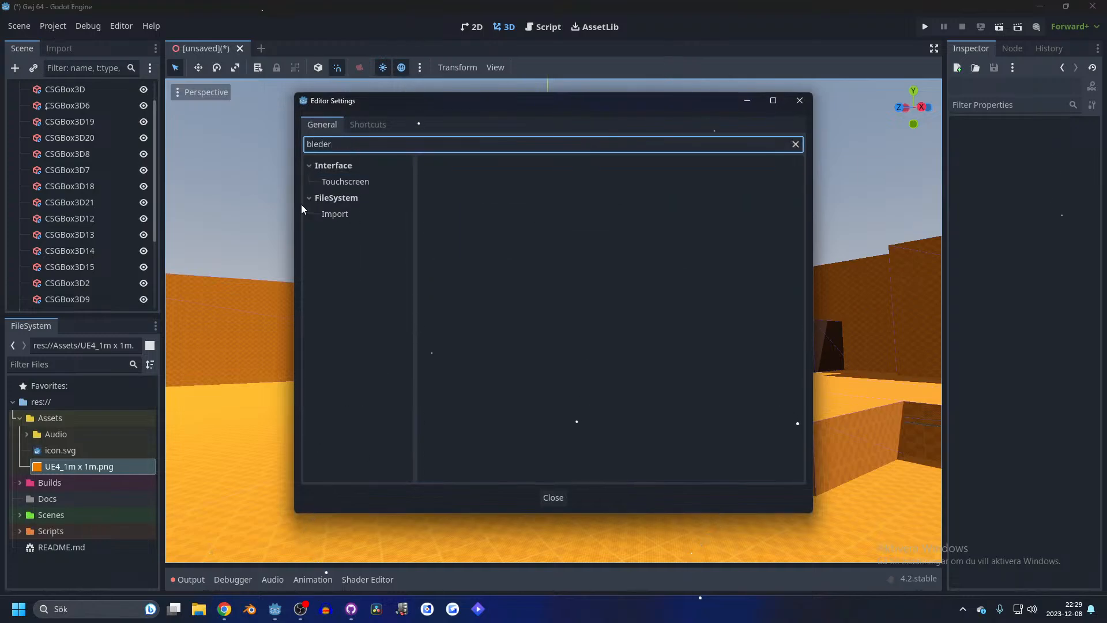
left_click(335, 213)
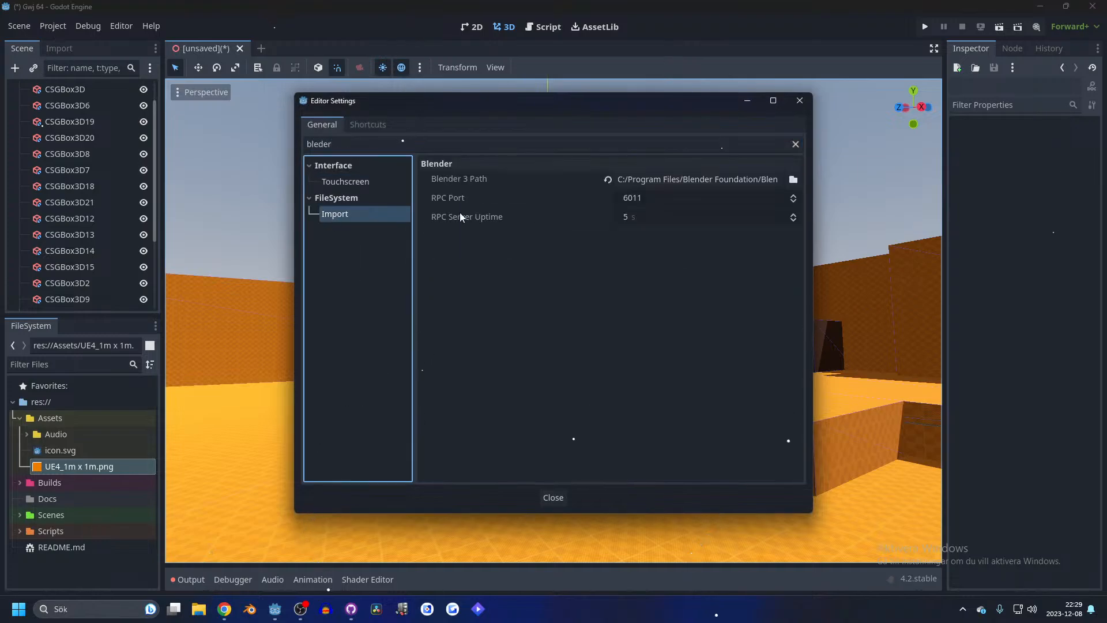
left_click(799, 102)
scroll(369, 501, "down", 2)
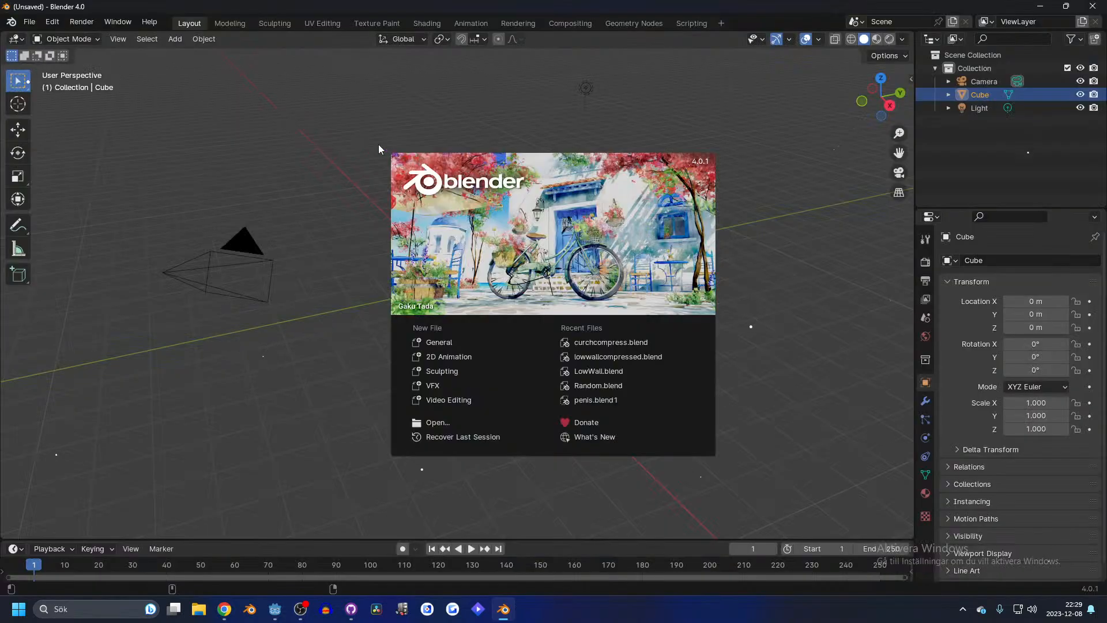
- Switch to Blender, delete the default scene objects and add a new cube mesh
left_click(358, 152)
key("Delete")
key("shift+a")
mouse_move(339, 163)
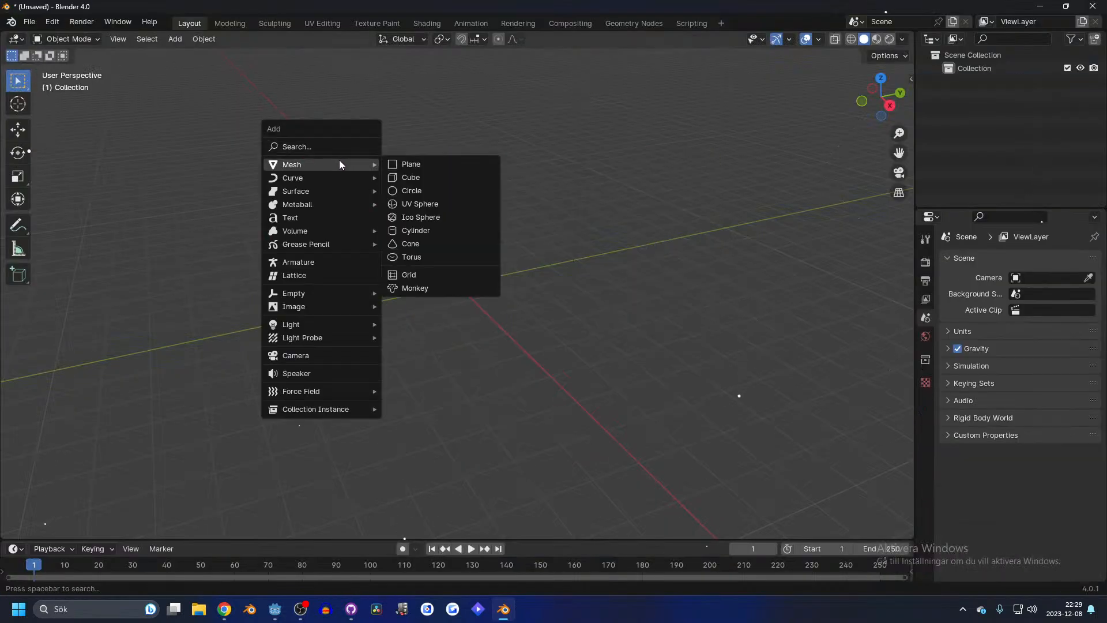
left_click(418, 176)
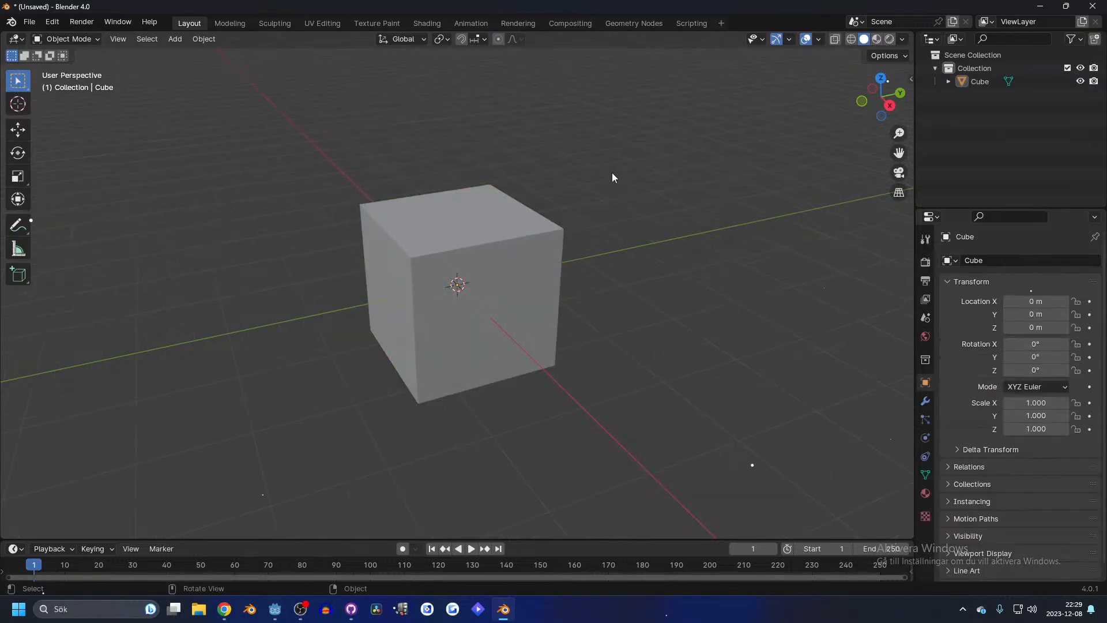
- Create a new material for the cube in the Shading workspace and add an Image Texture node
left_click(377, 23)
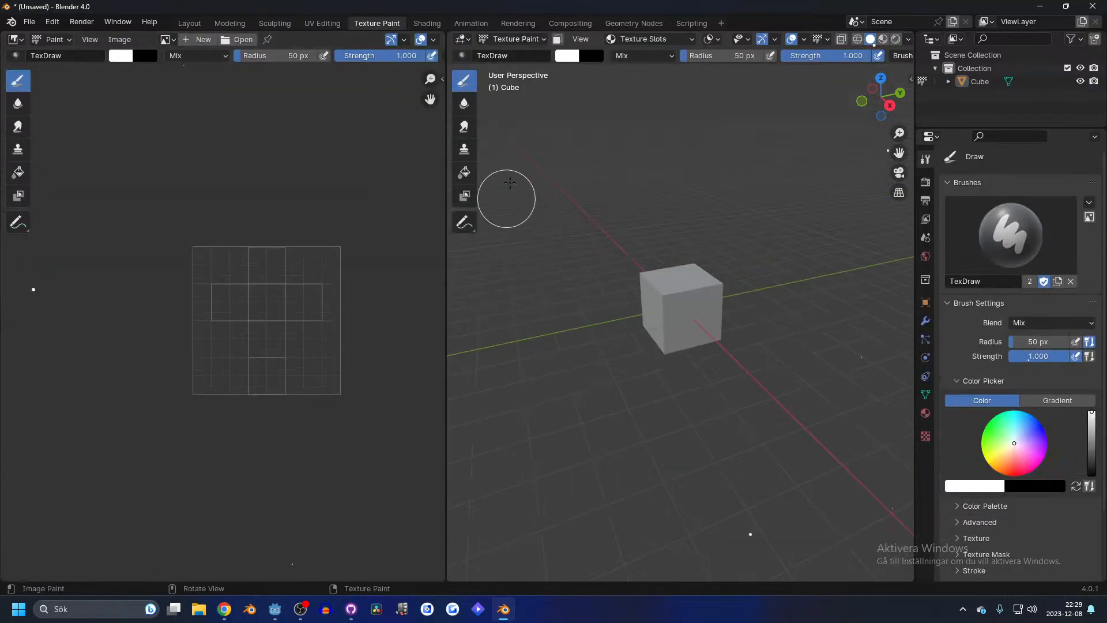
left_click(421, 29)
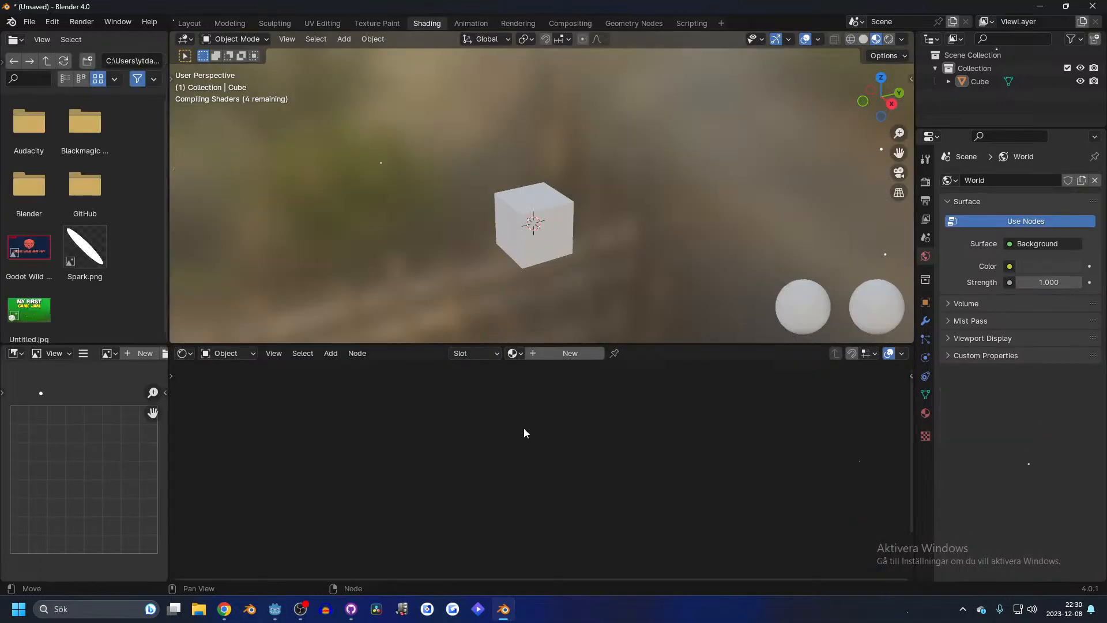
left_click(557, 353)
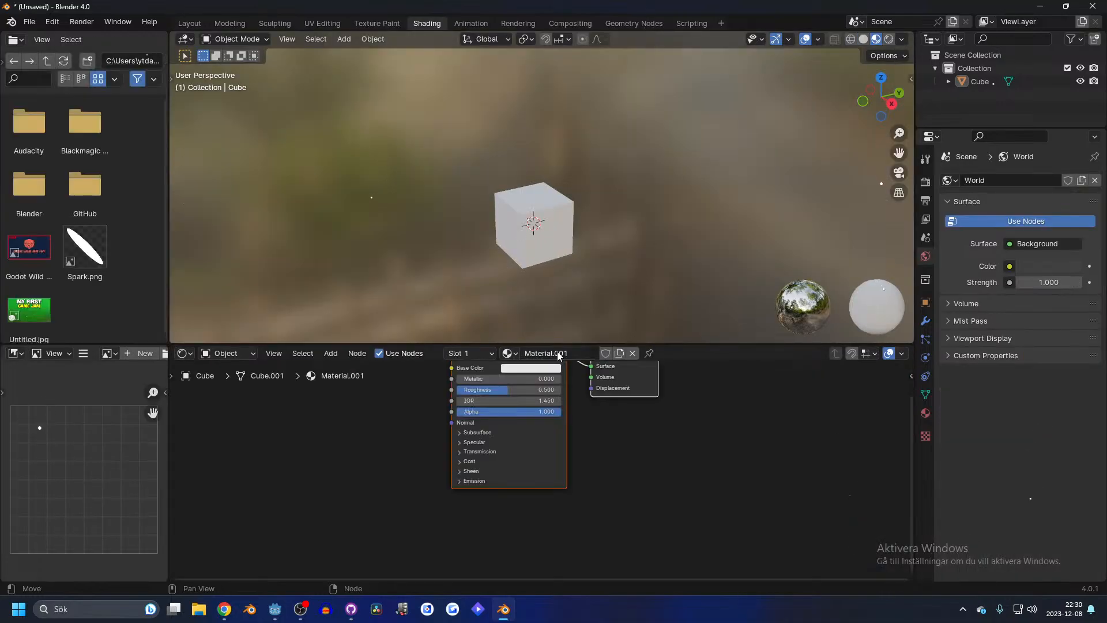
key("shift+a")
type("image")
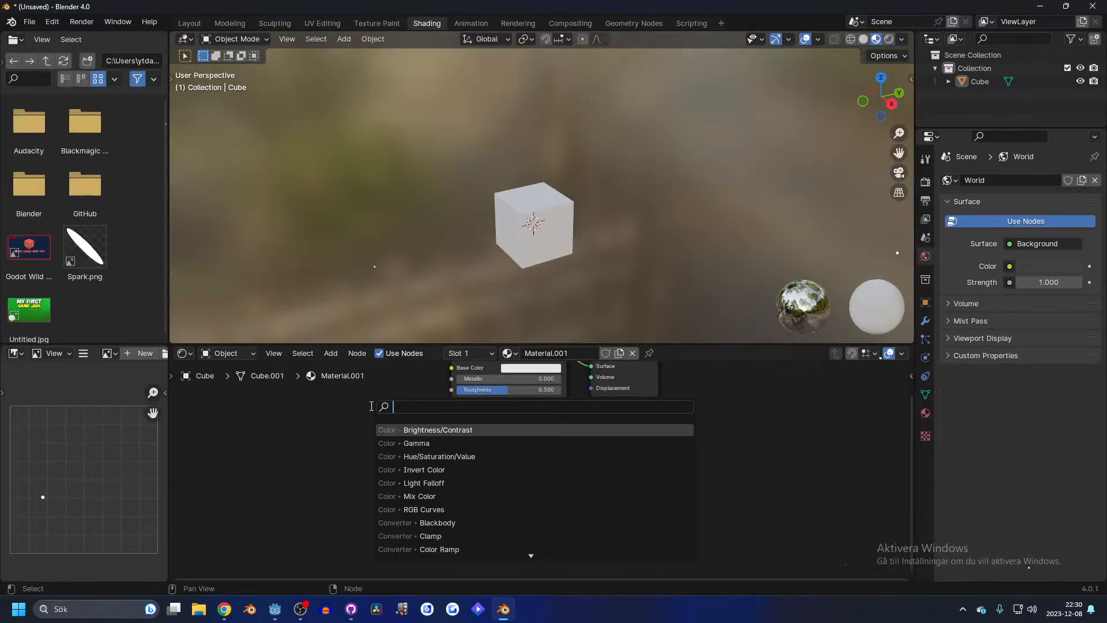
key("Return")
left_click(305, 408)
- Load 64Gradient.jpg into the Image Texture node and connect its Color output to the Principled BSDF's Base Color
left_click(398, 446)
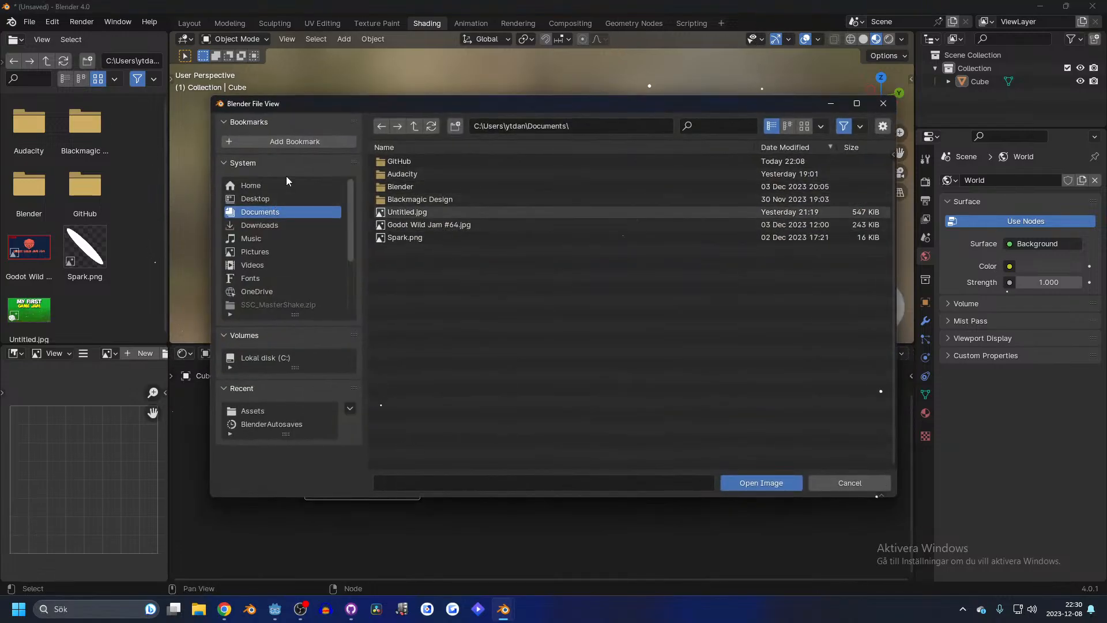
left_click_drag(424, 103, 0, 179)
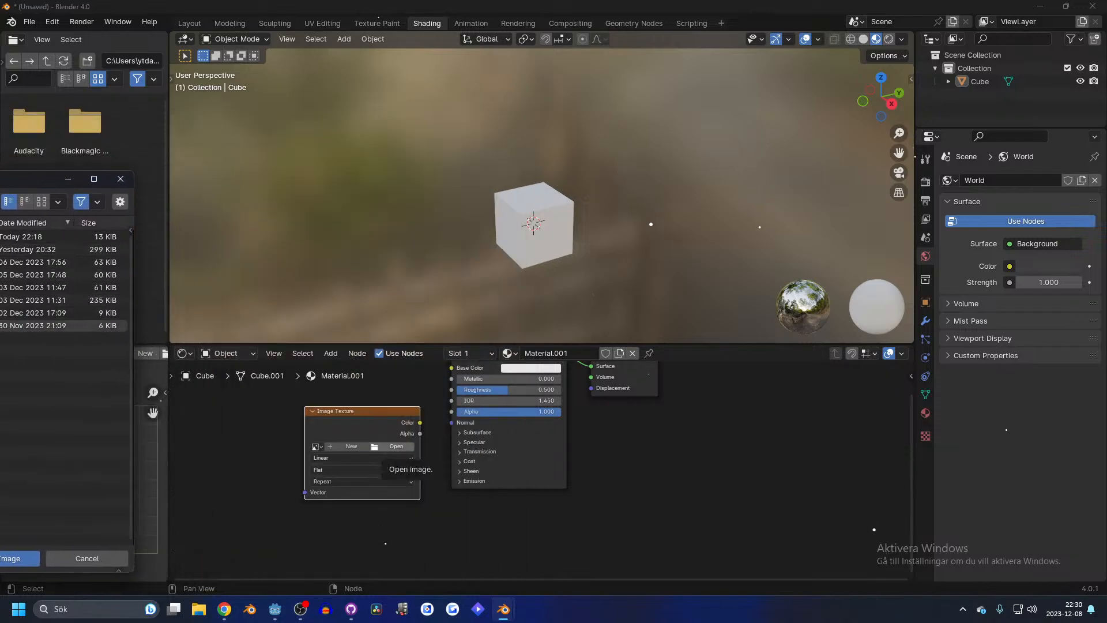
left_click(18, 559)
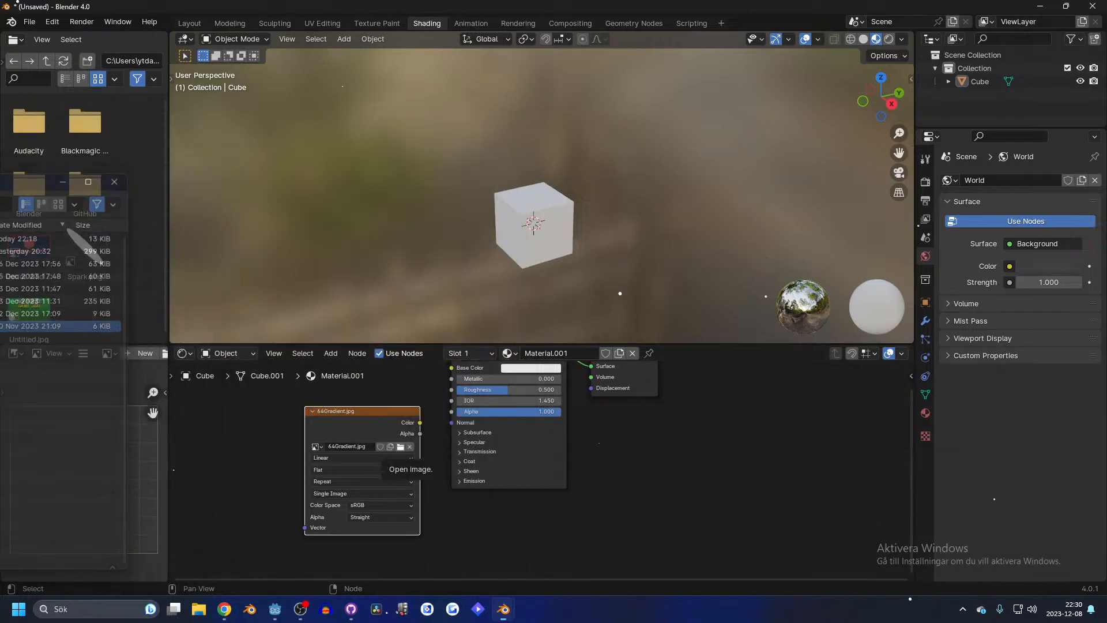
middle_click_drag(462, 414, 492, 451)
left_click_drag(387, 477, 383, 431)
left_click_drag(449, 416, 482, 405)
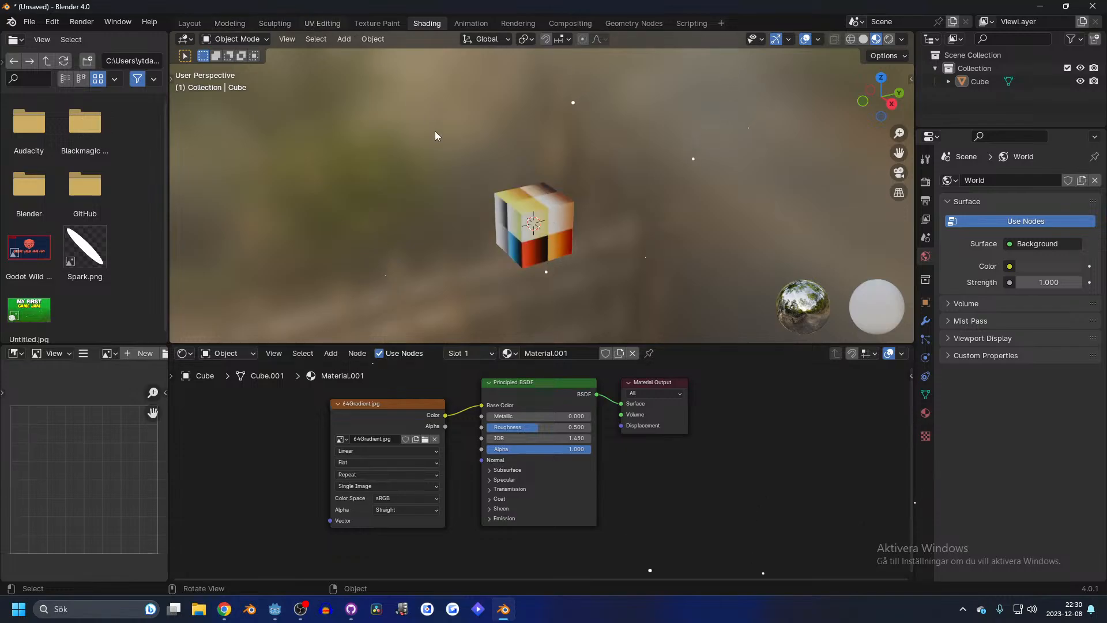
- Unwrap all of the cube's faces in the UV Editing workspace with Project from View in the right orthographic view
left_click(323, 23)
left_click(759, 186)
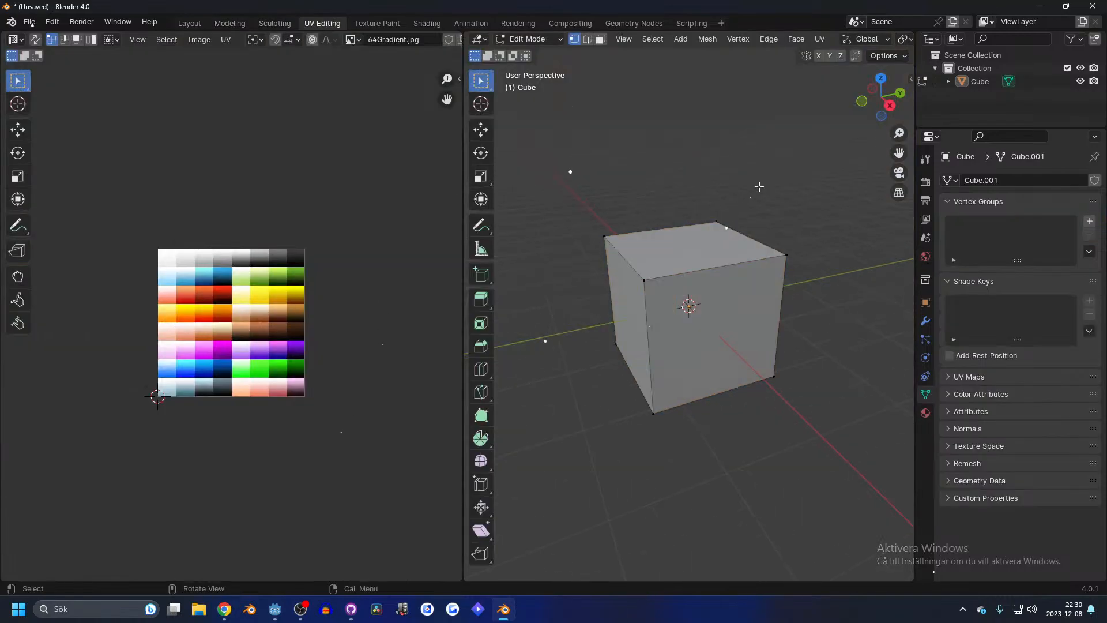
left_click(890, 105)
key("a")
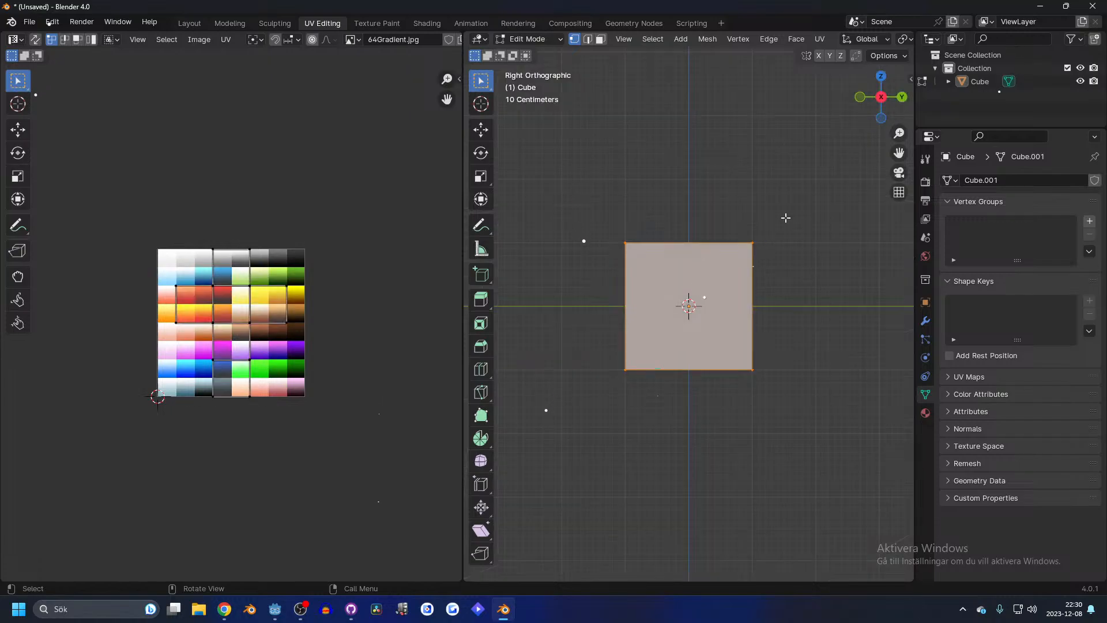
key("u")
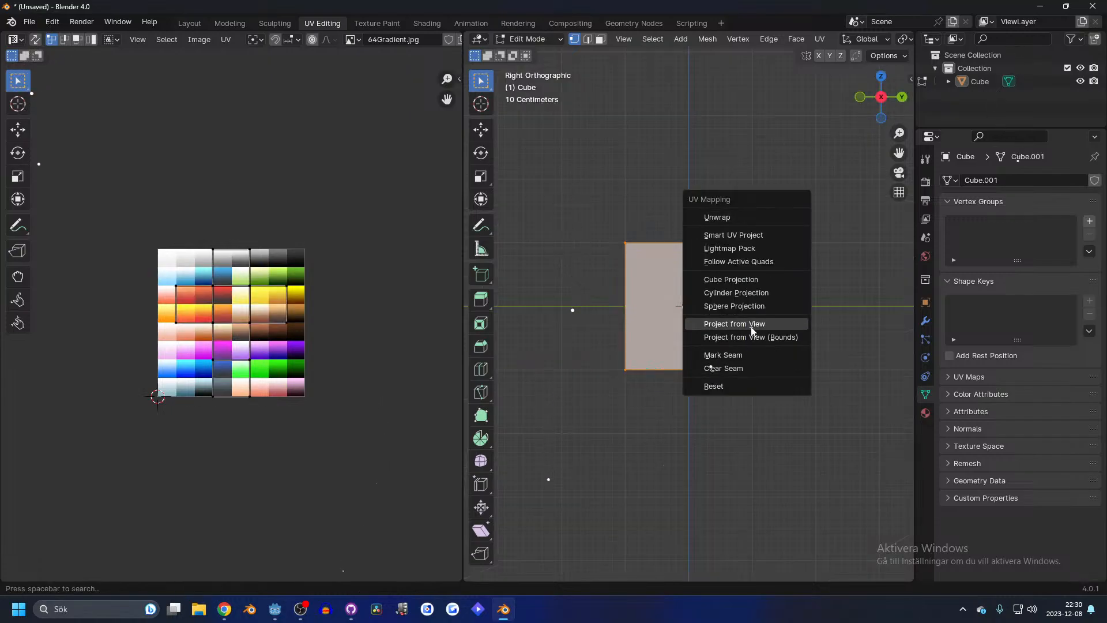
left_click(709, 321)
- Shrink the cube's UVs and place them on a dark brown gradient swatch, and return to Object Mode
scroll(323, 334, "up", 5)
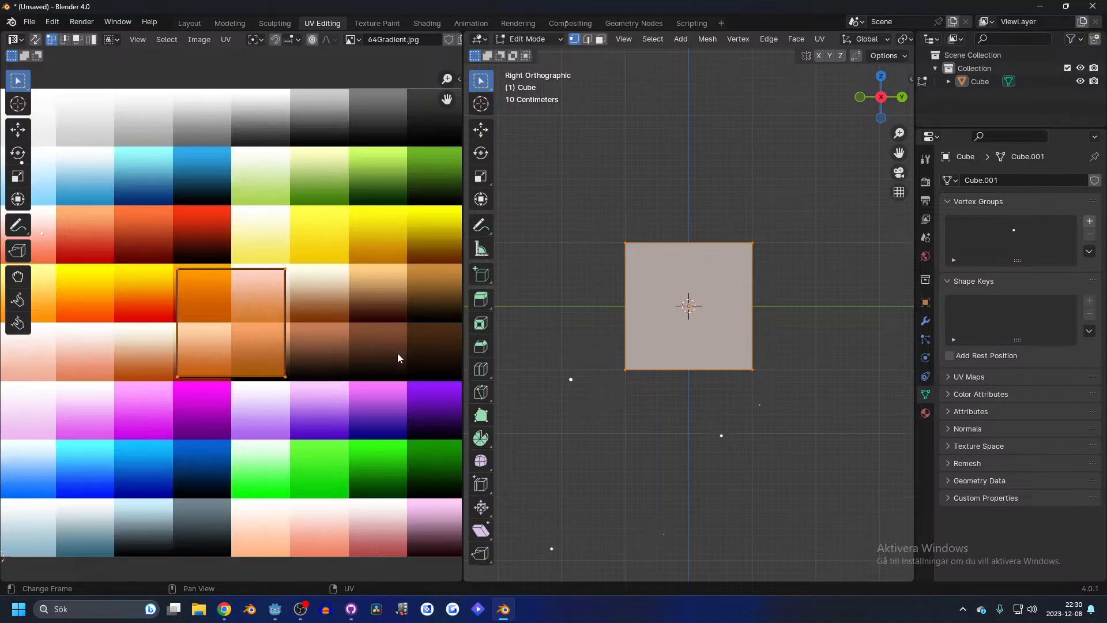
key("s")
left_click(285, 351)
key("g")
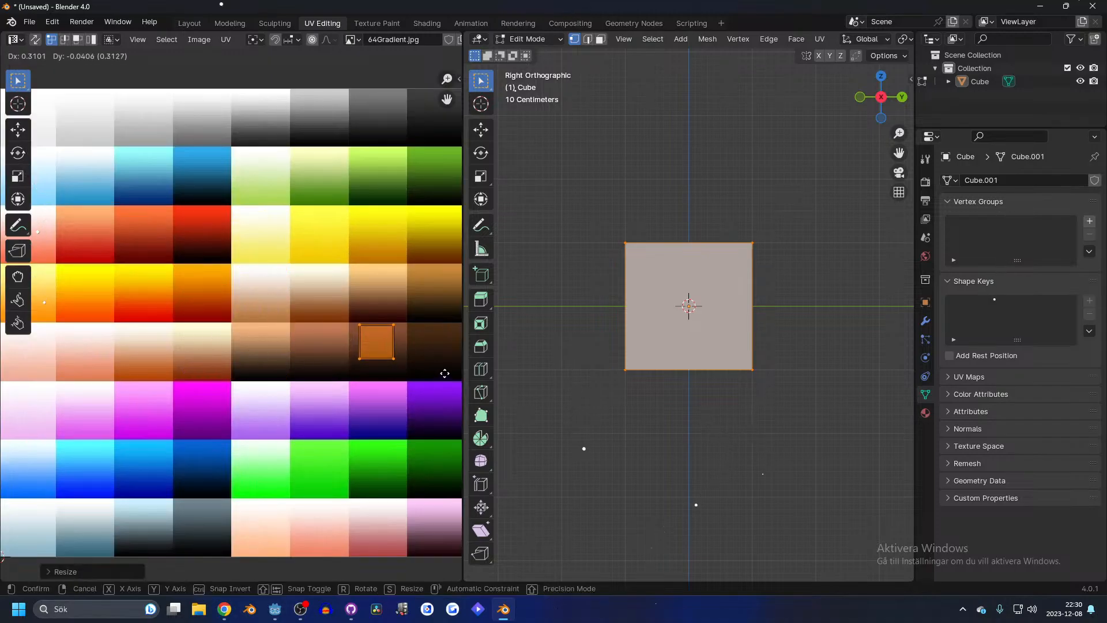
left_click(404, 369)
key("Tab")
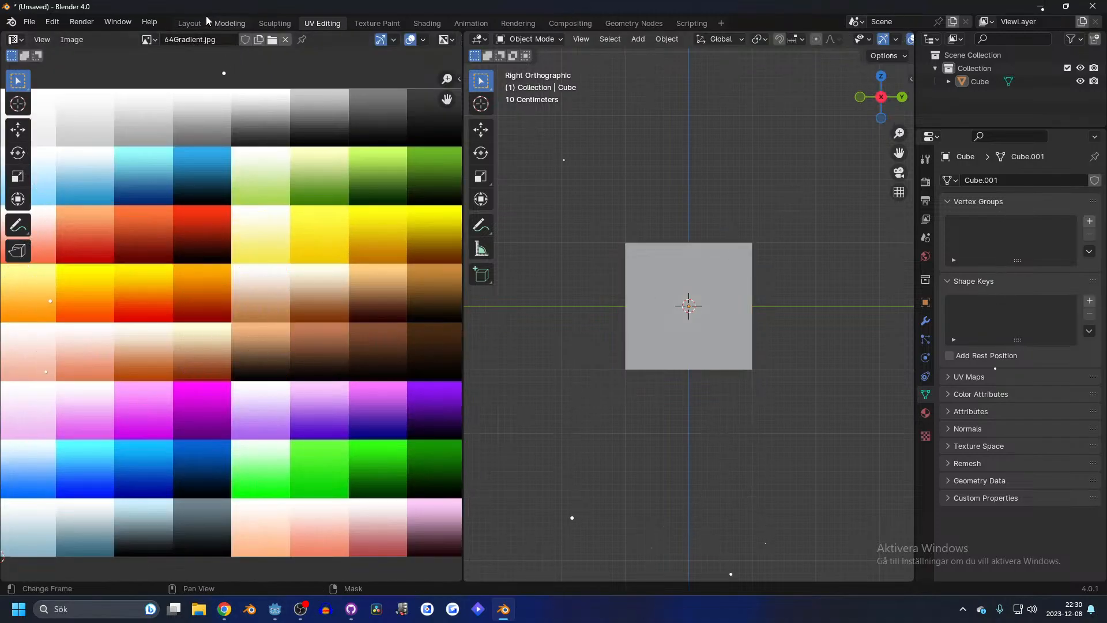
- Show the textured cube in Material Preview shading in the Layout workspace
left_click(190, 23)
left_click(877, 38)
scroll(696, 169, "up", 2)
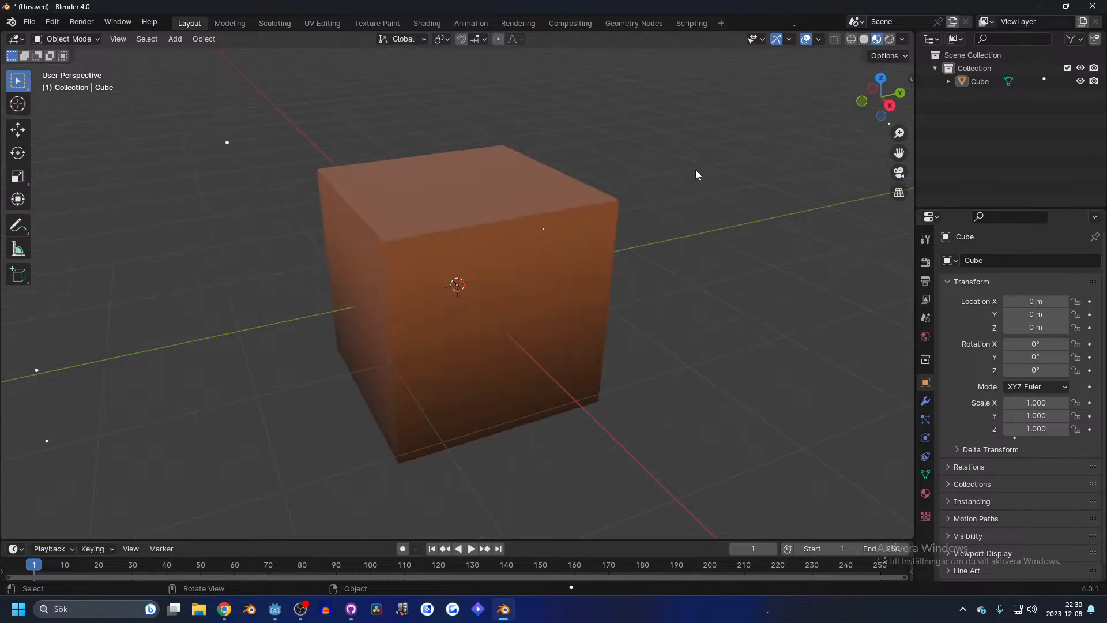
- Save the Blender file as Box.blend in the TopDownShooter Assets folder
key("ctrl+s")
left_click(436, 484)
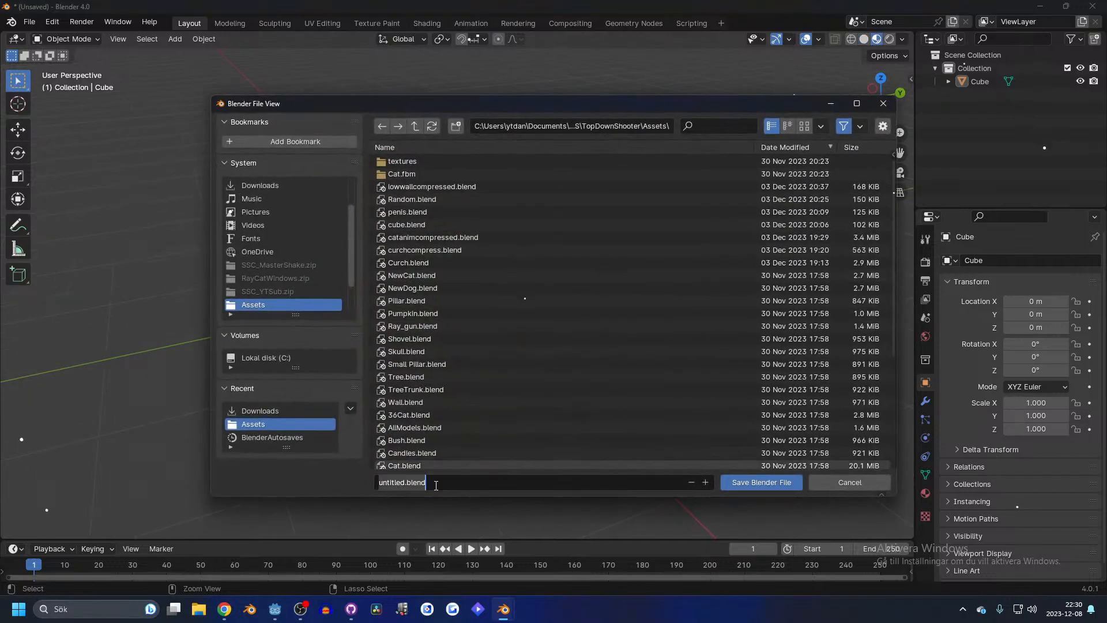
type("Text")
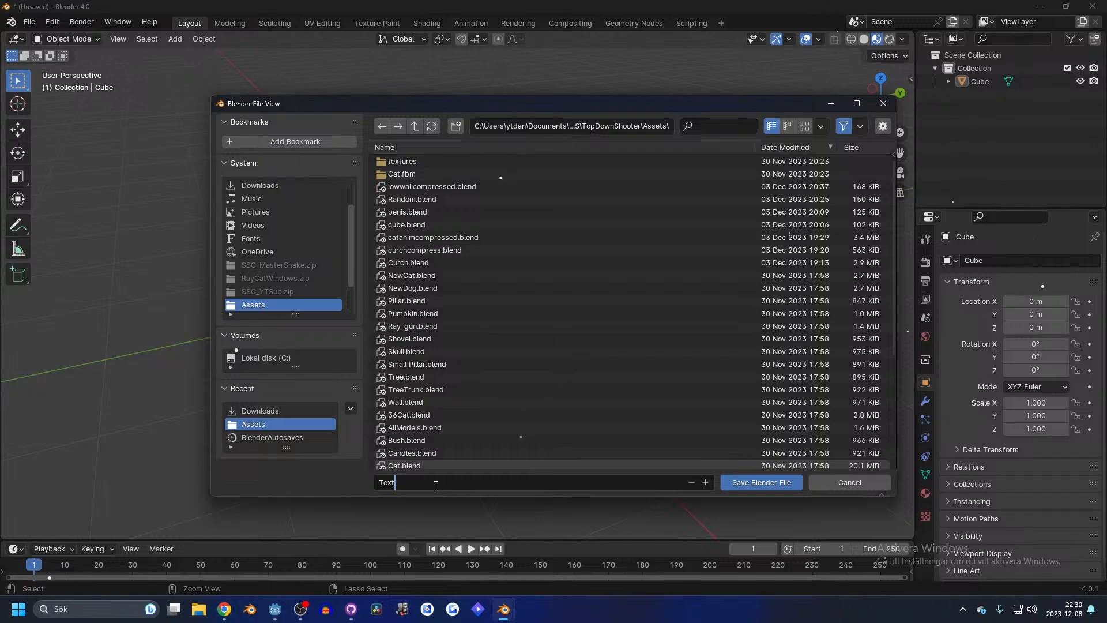
key("BackSpace")
key("BackSpace")
type("Box")
key("Return")
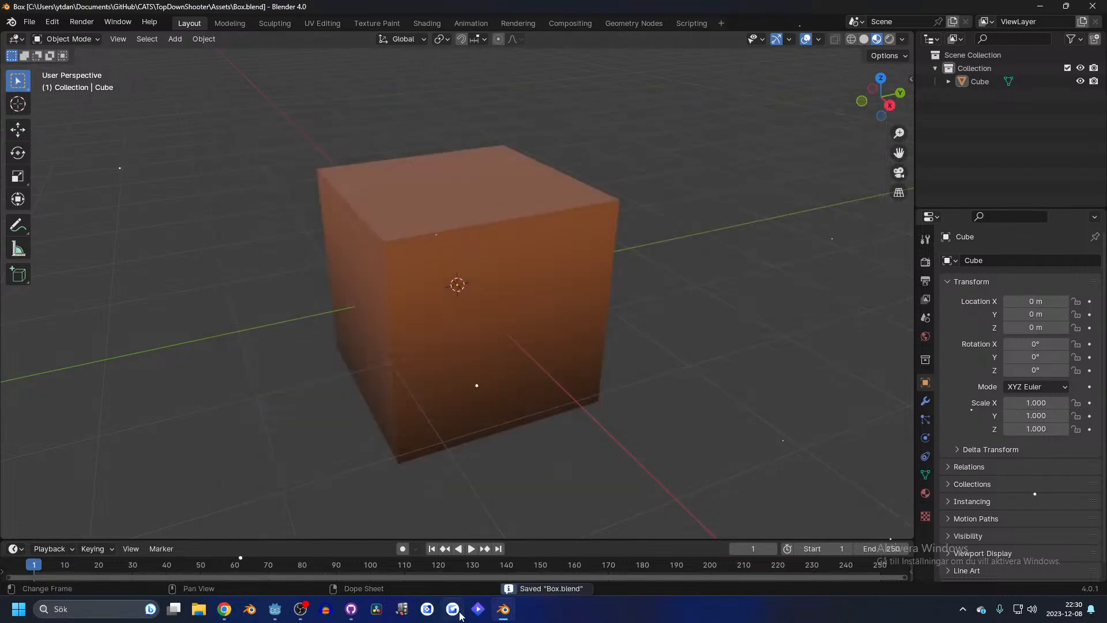
left_click(275, 611)
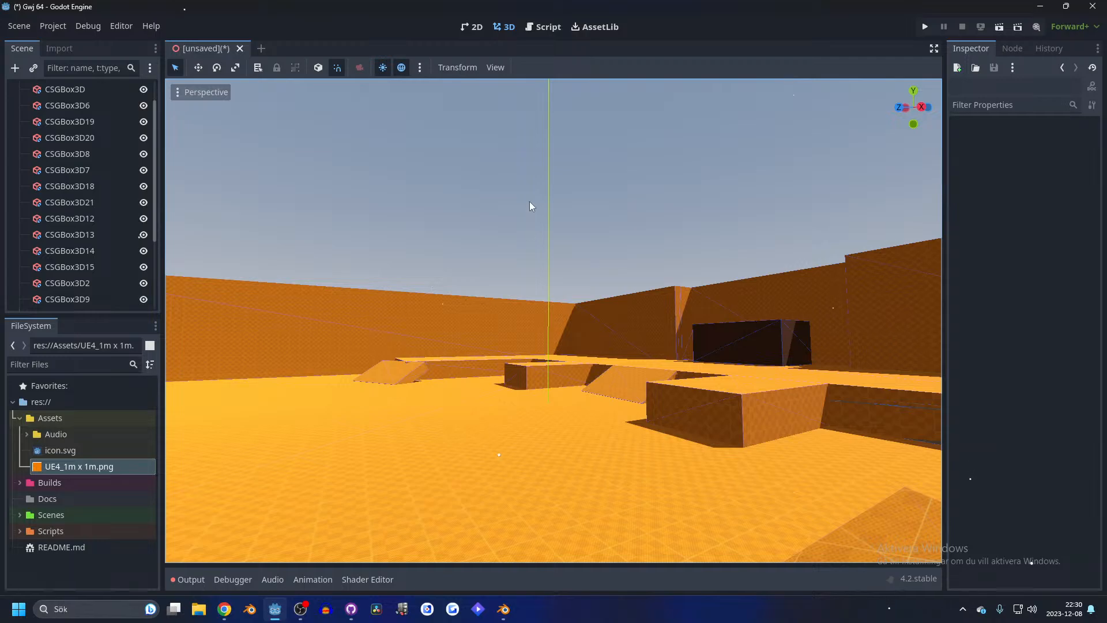
scroll(529, 202, "down", 10)
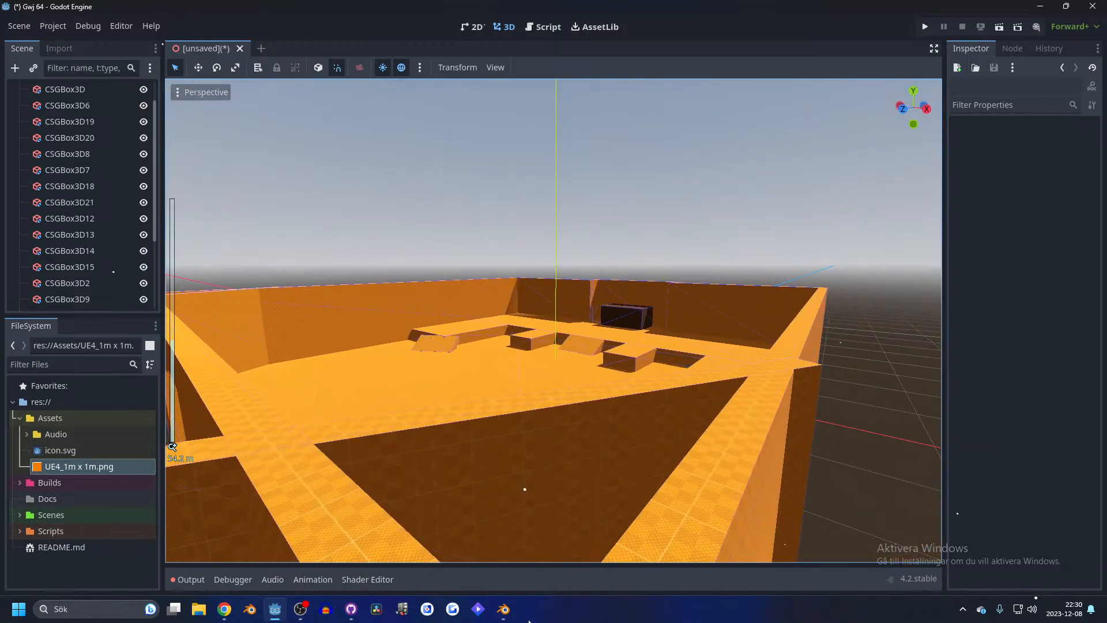
key("ctrl+s")
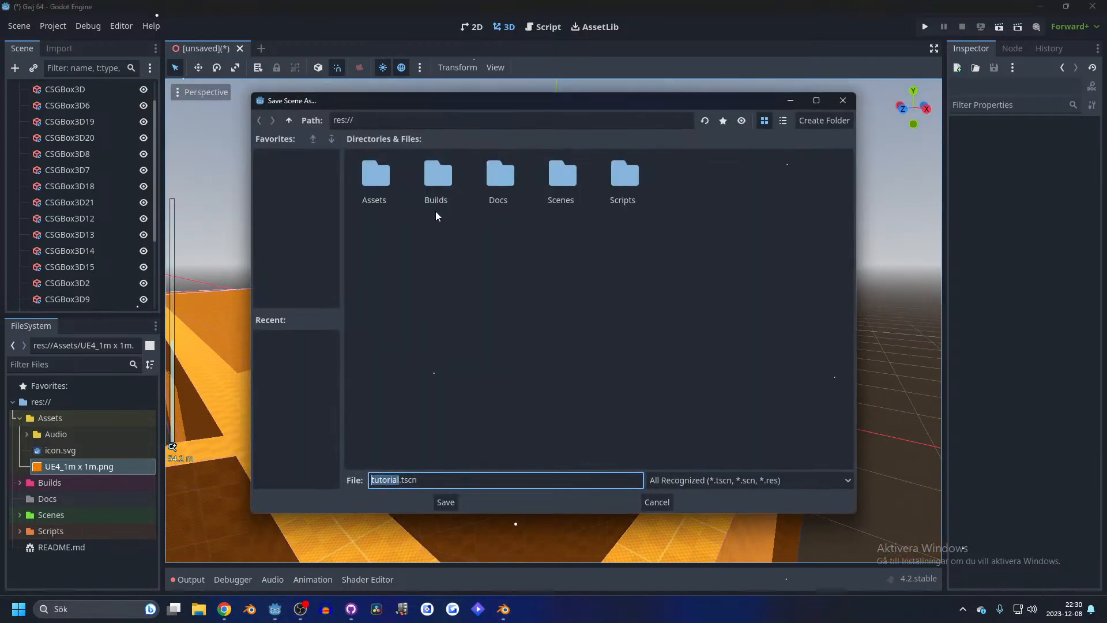
left_click(836, 101)
left_click(504, 609)
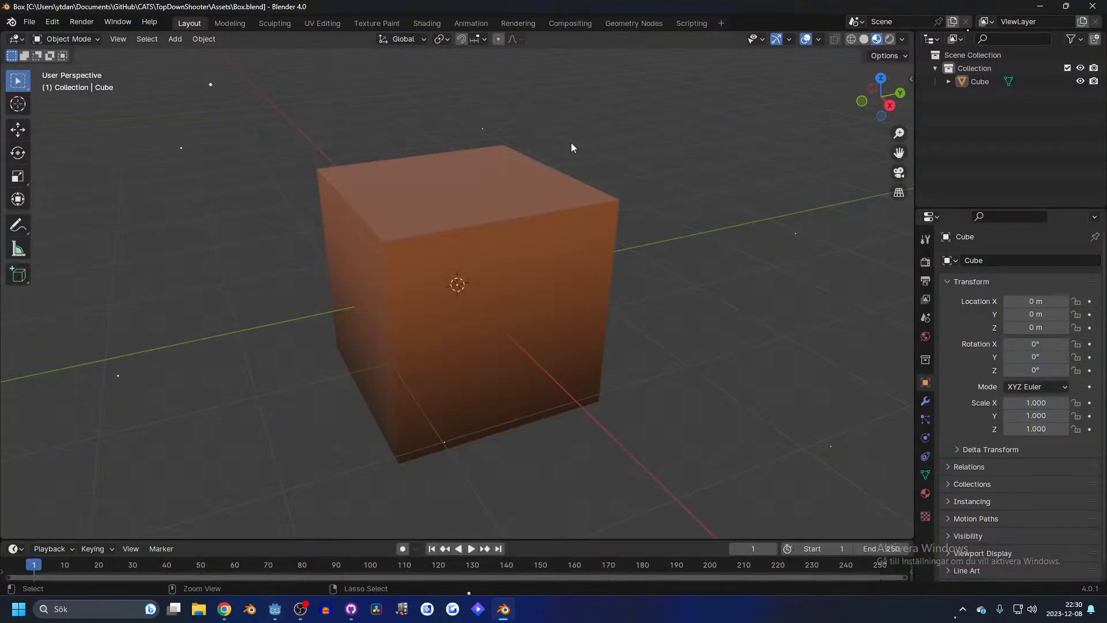
- Save the Blender file as Box.blend in the Assets folder of the GWJ64 project
left_click(29, 21)
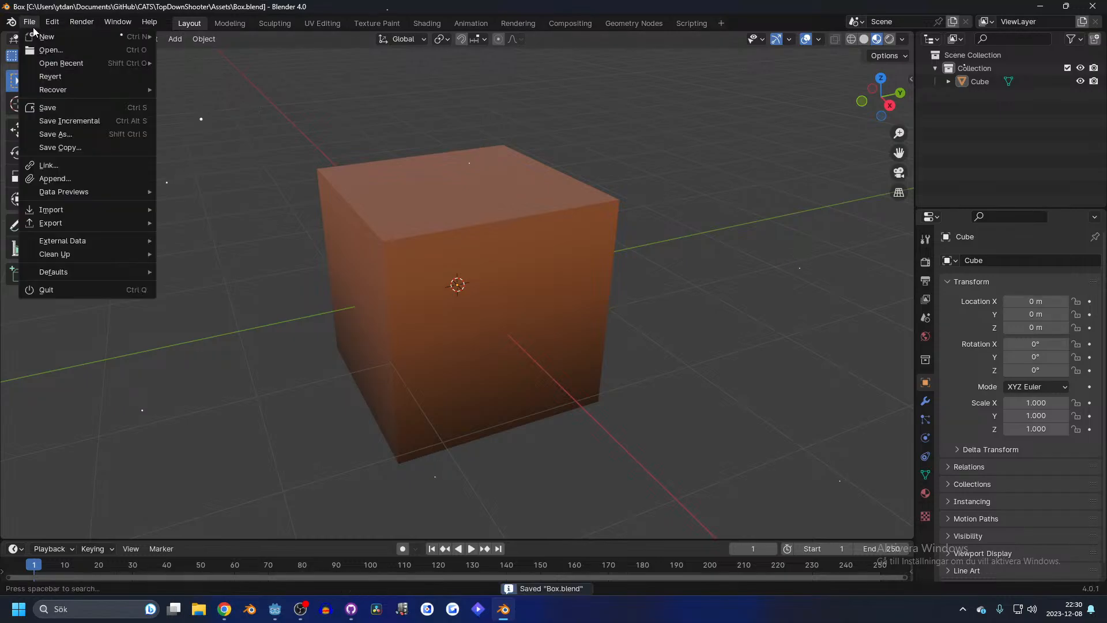
left_click(68, 134)
left_click(417, 126)
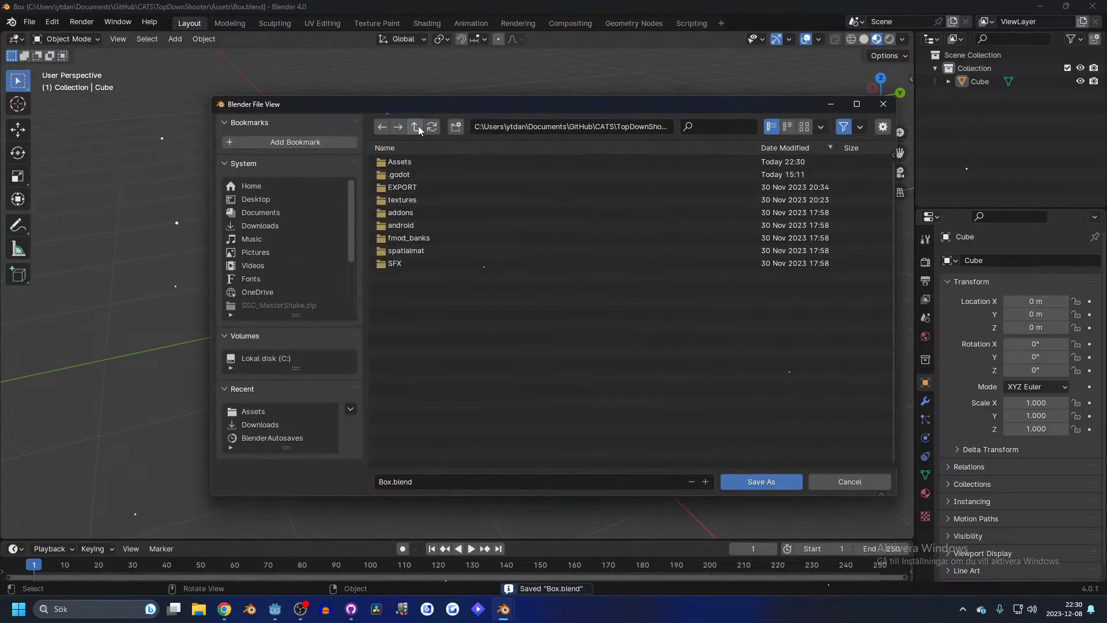
left_click(417, 125)
left_click(418, 125)
double_click(419, 162)
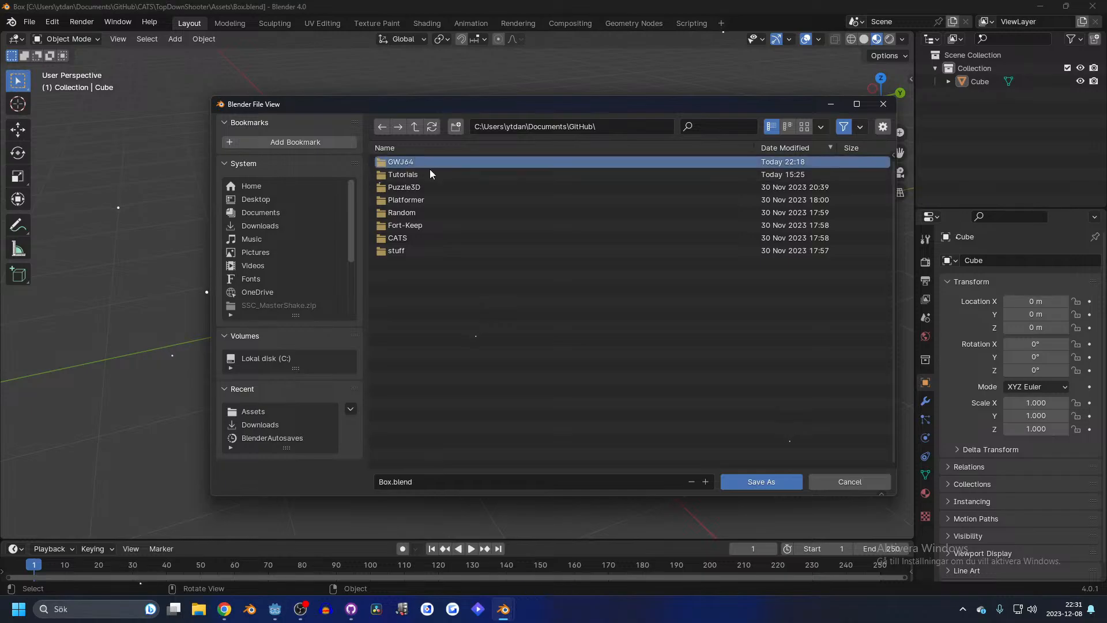
double_click(421, 163)
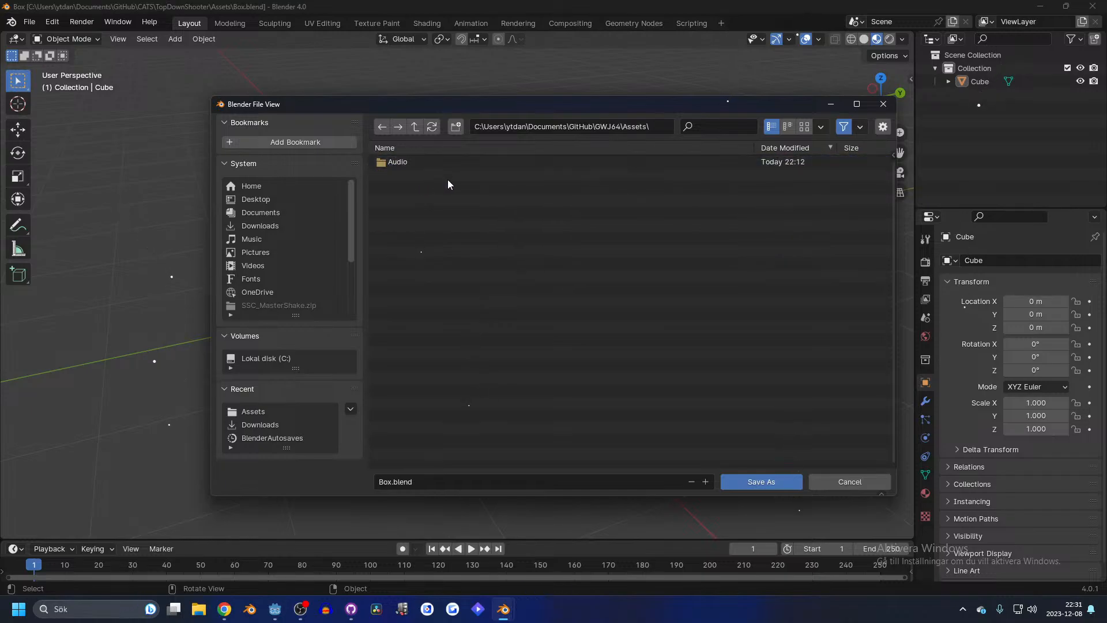
left_click(414, 164)
left_click(414, 126)
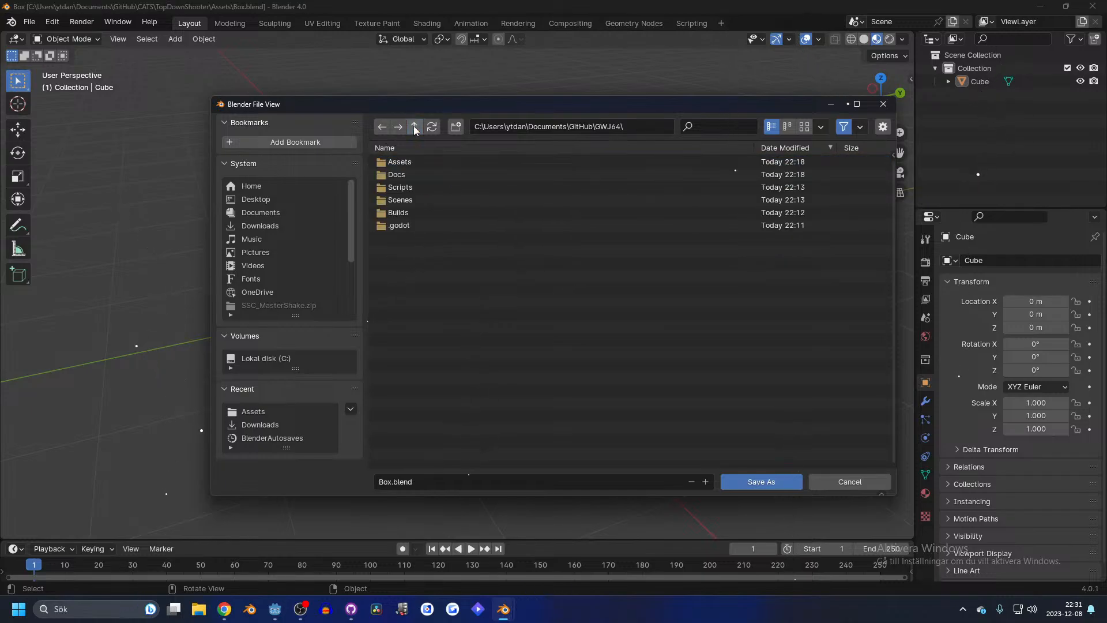
left_click(421, 164)
double_click(421, 164)
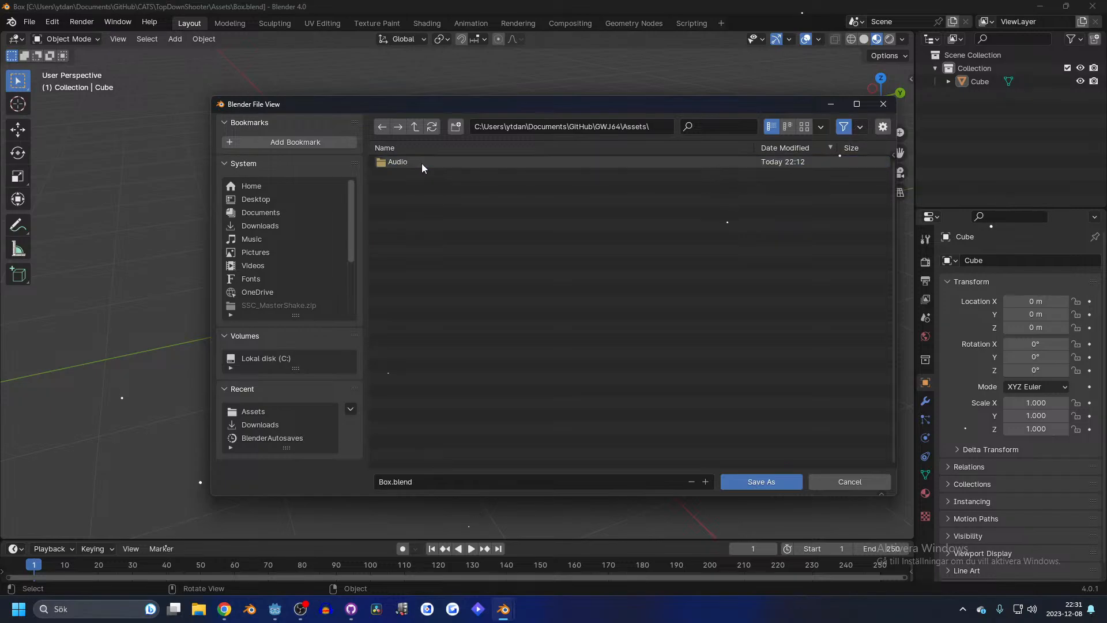
left_click(772, 480)
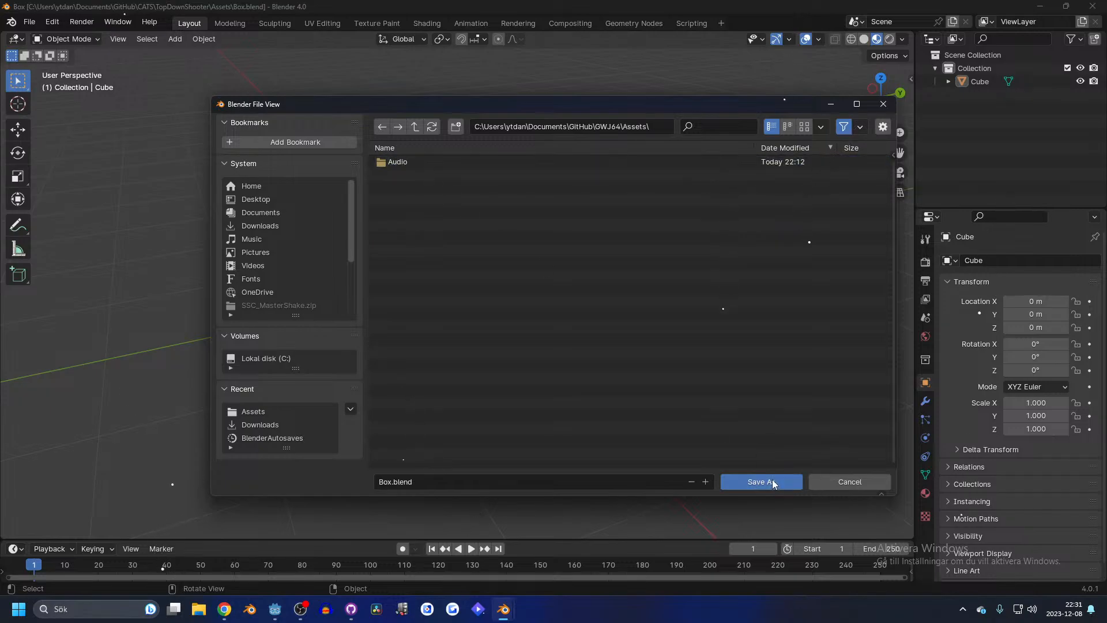
- Pack the external texture into Box.blend, open the material's 64Gradient.jpg node setup in the Shading workspace, and save the file
left_click(29, 22)
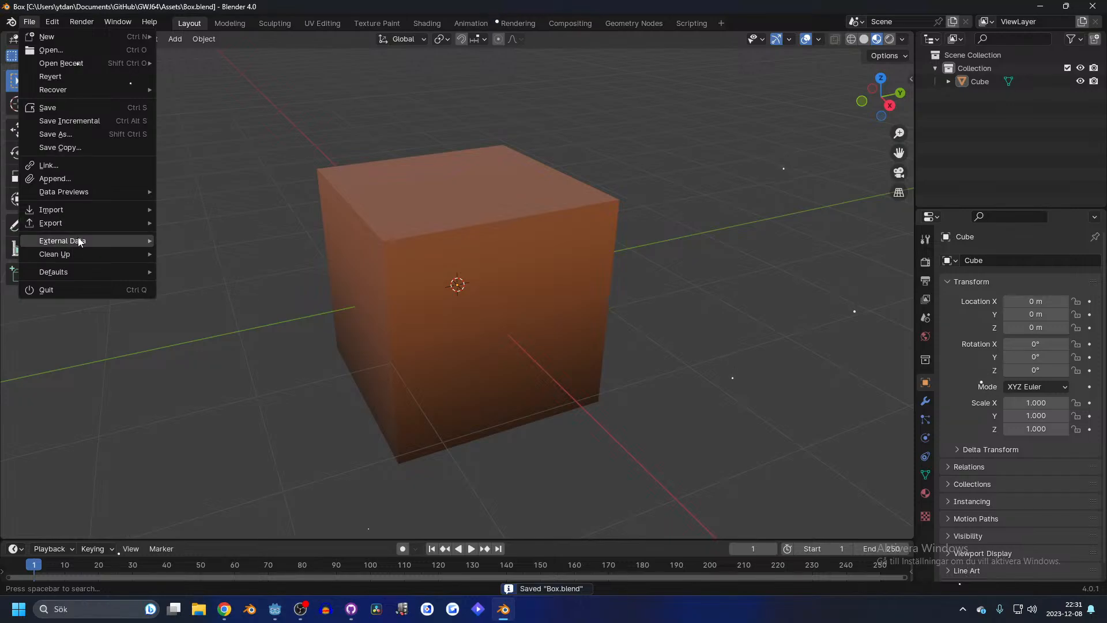
mouse_move(81, 243)
left_click(217, 254)
left_click(427, 23)
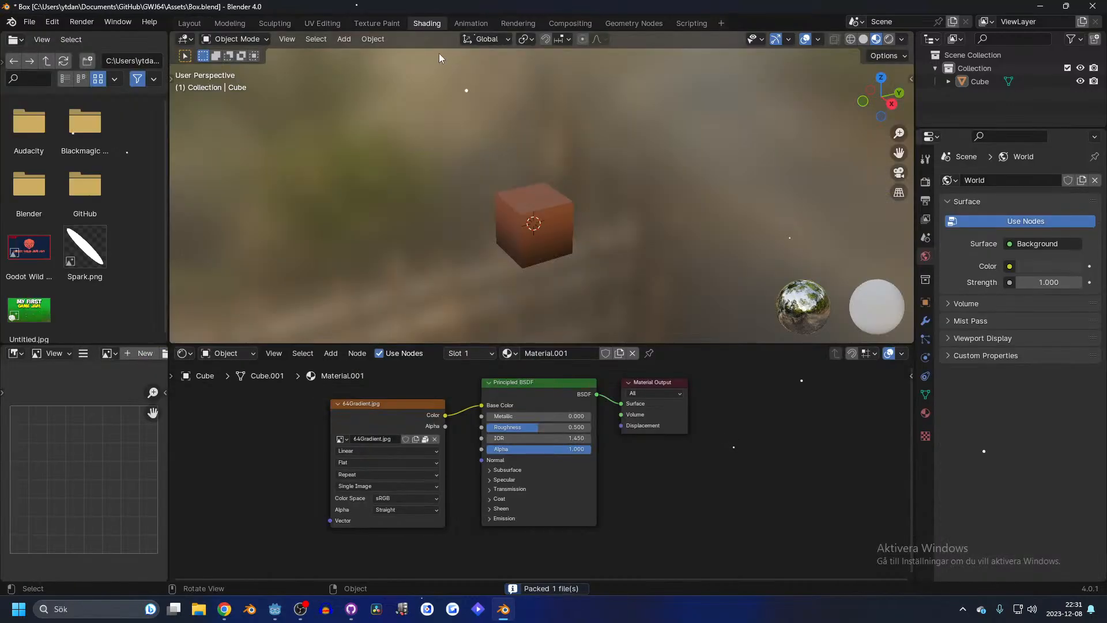
left_click(426, 439)
left_click(429, 440)
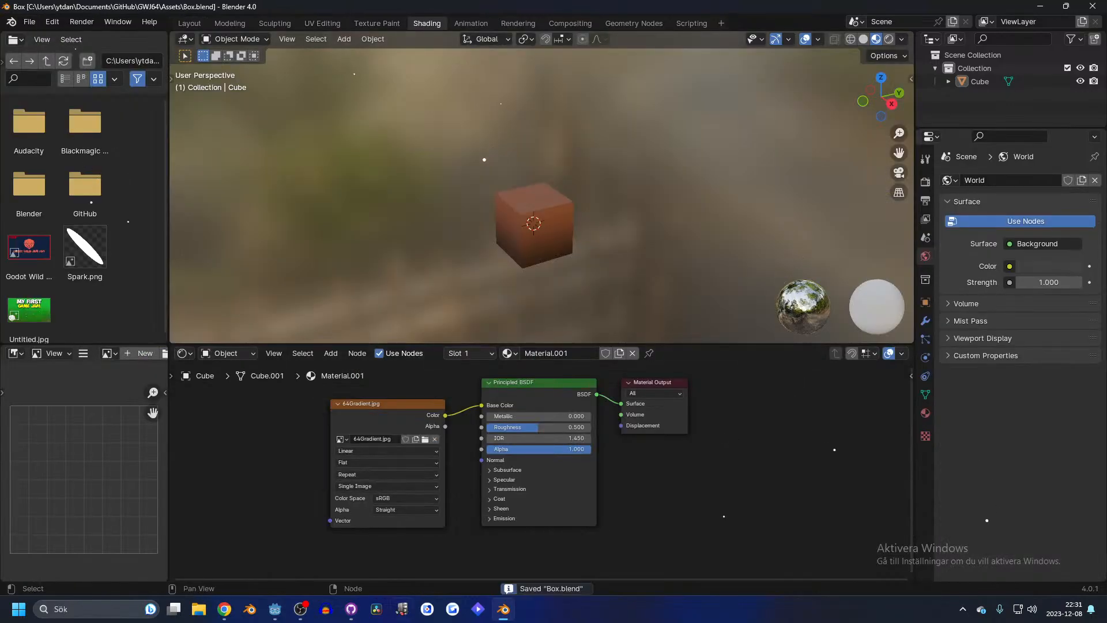
- Switch to Godot and move UE4_1m x 1m.png from Assets into the textures folder
key("alt+Tab")
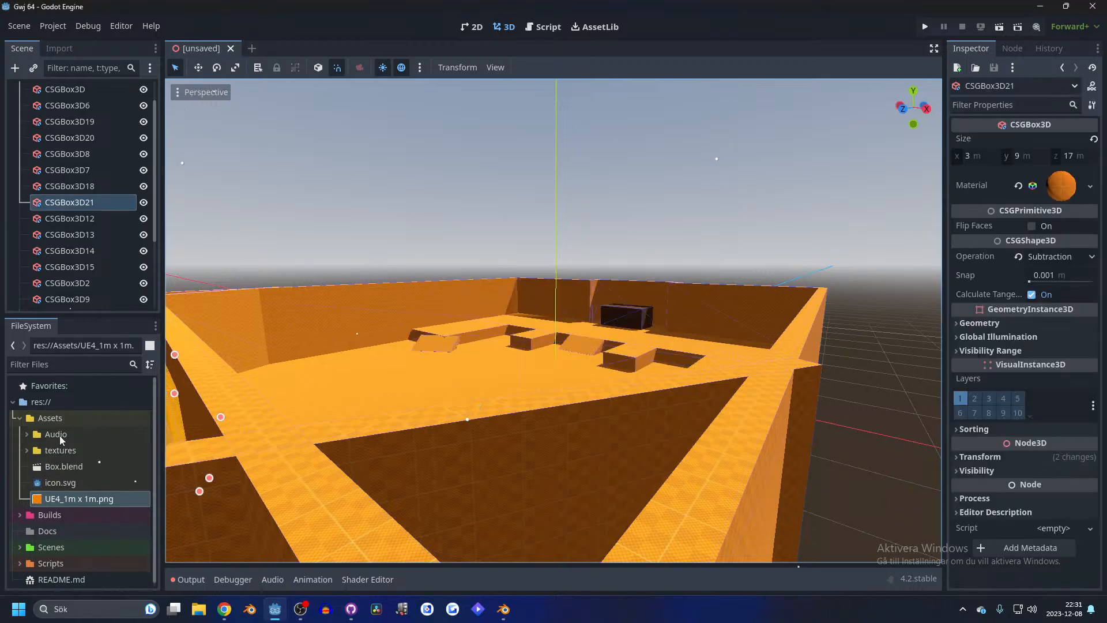
left_click(27, 450)
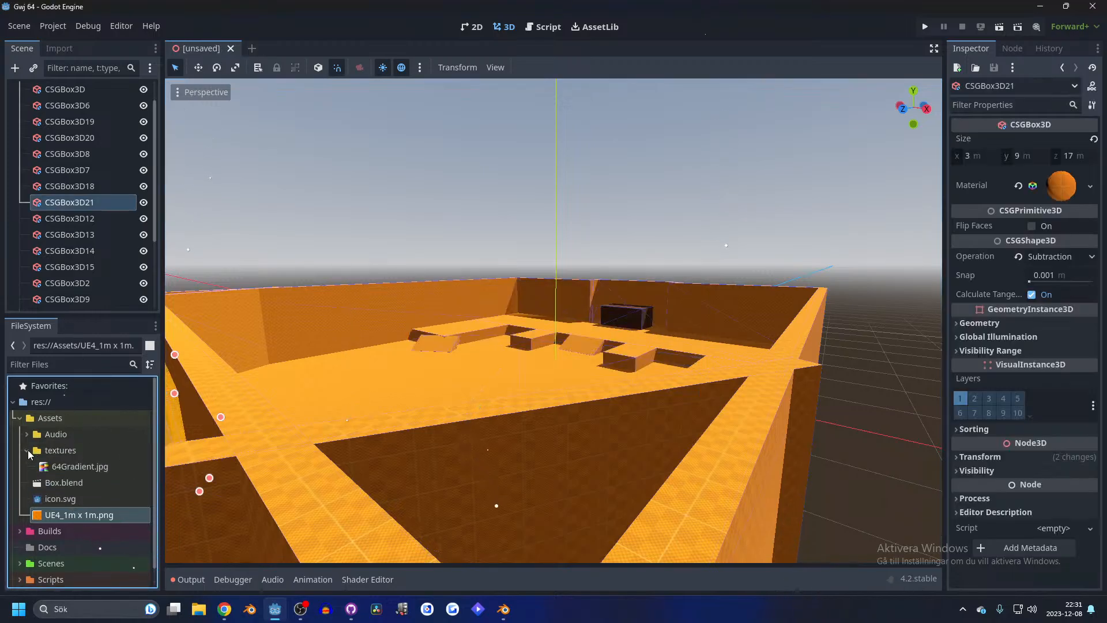
left_click(60, 519)
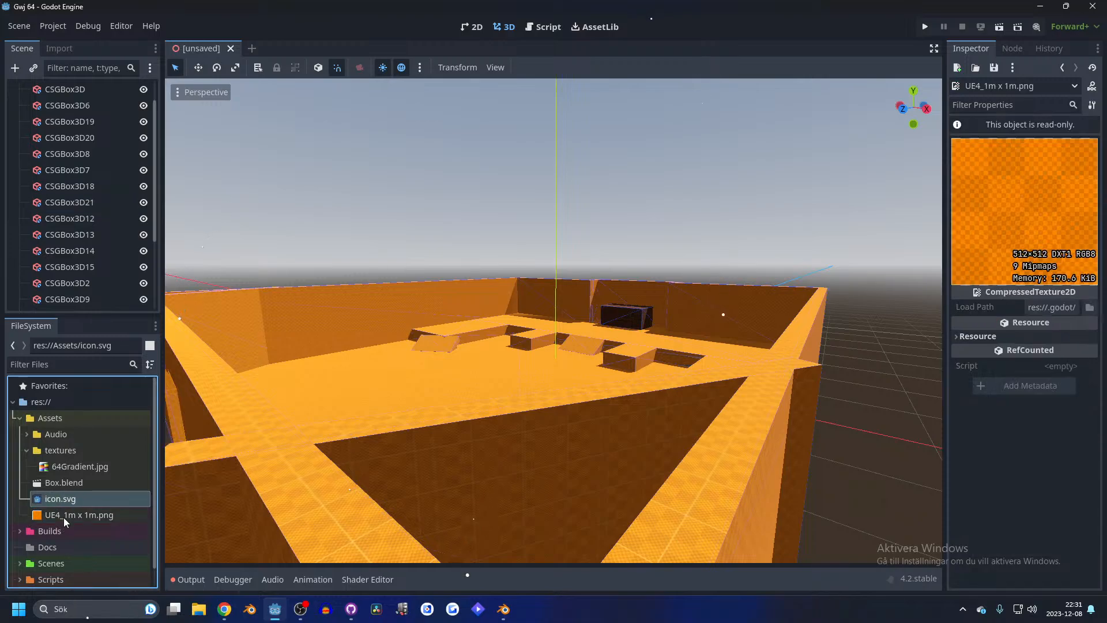
left_click_drag(64, 511, 55, 454)
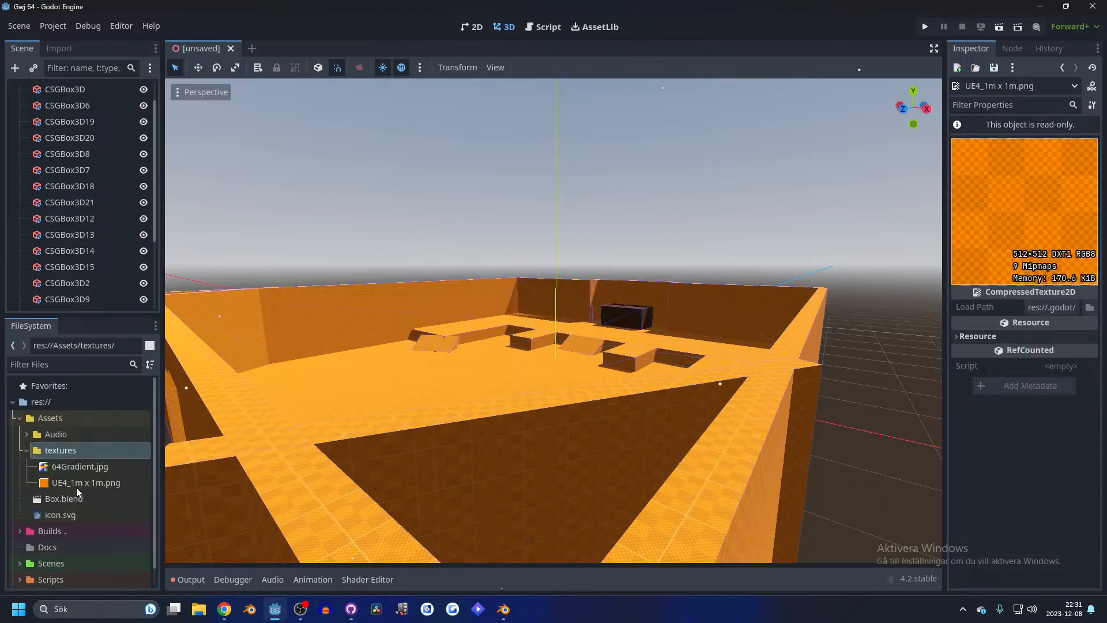
- Save the orange material of CSGBox3D19 as OrangeGrid.tres and move the file into the textures folder
left_click(55, 122)
scroll(92, 160, "up", 2)
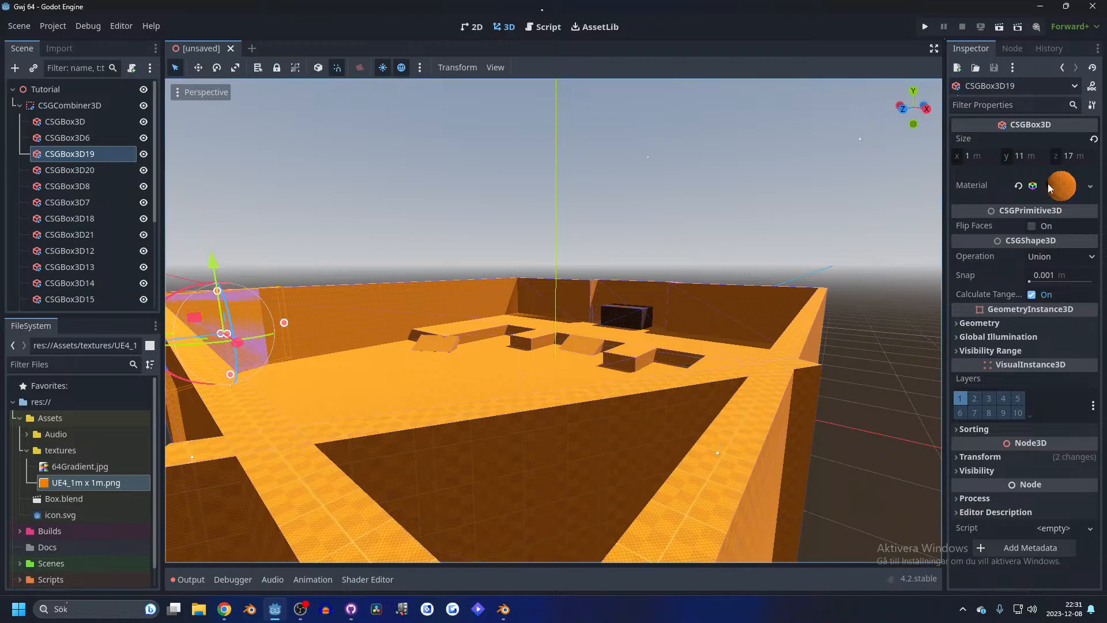
left_click(1089, 186)
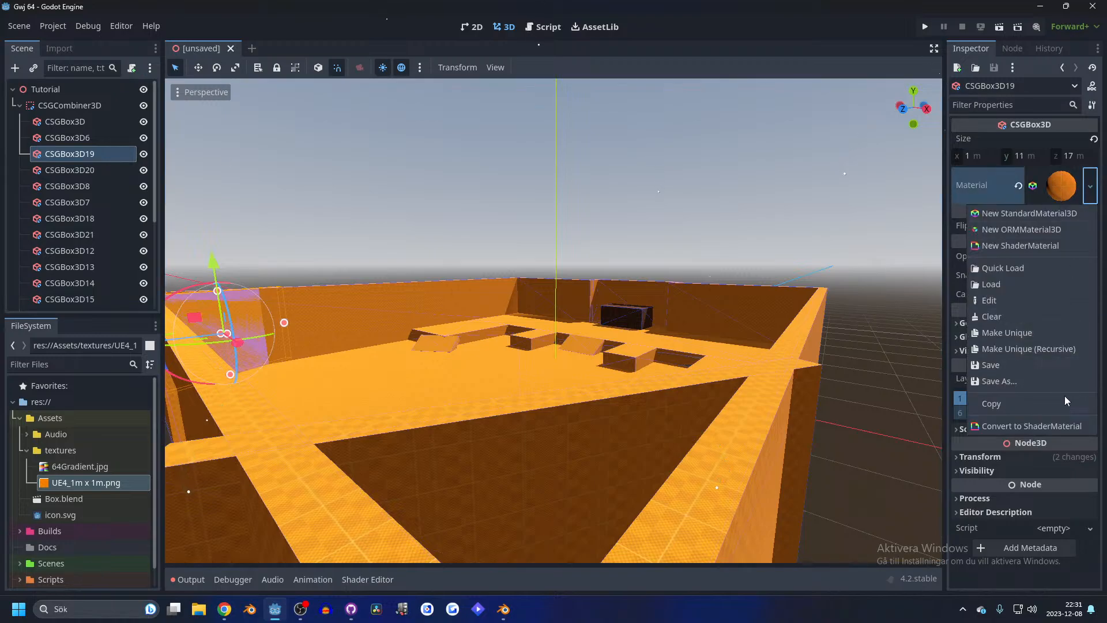
left_click(1019, 366)
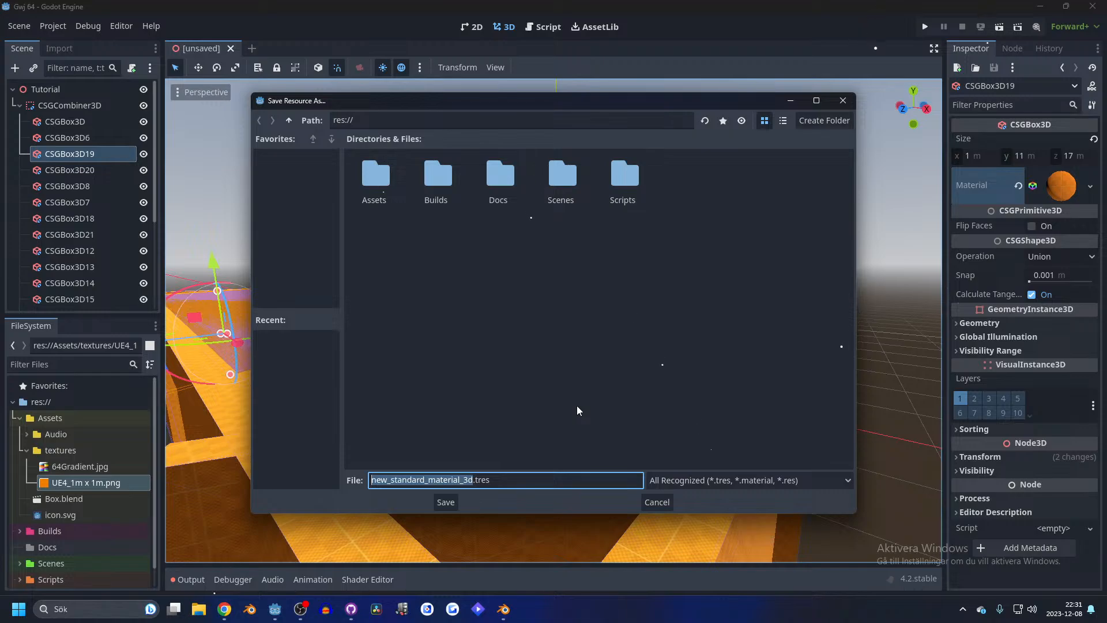
type("OrangeGri")
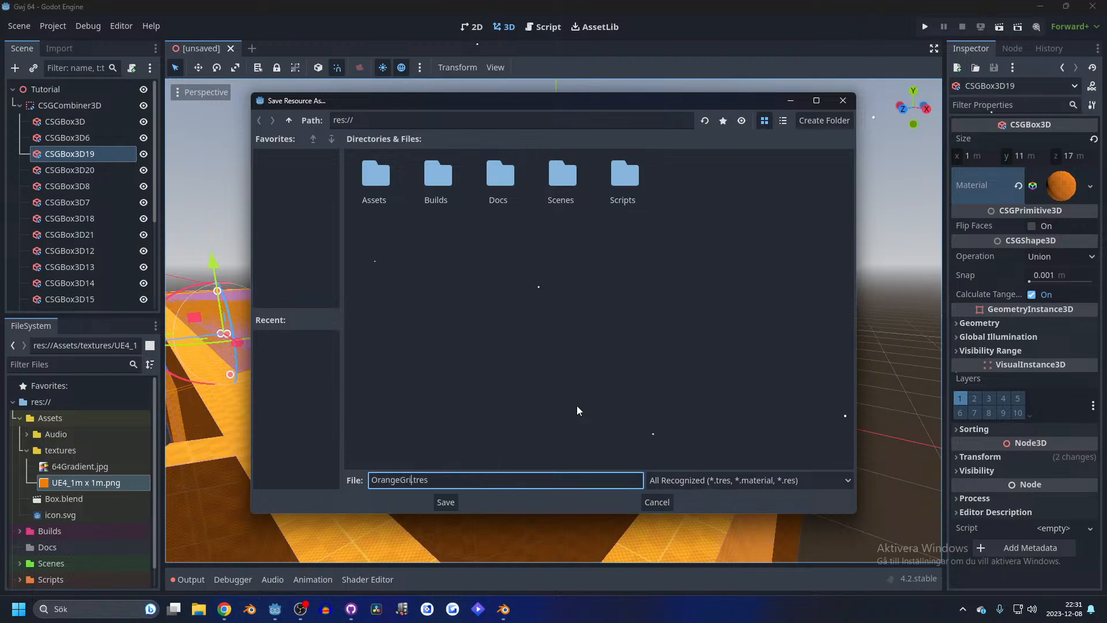
key("Return")
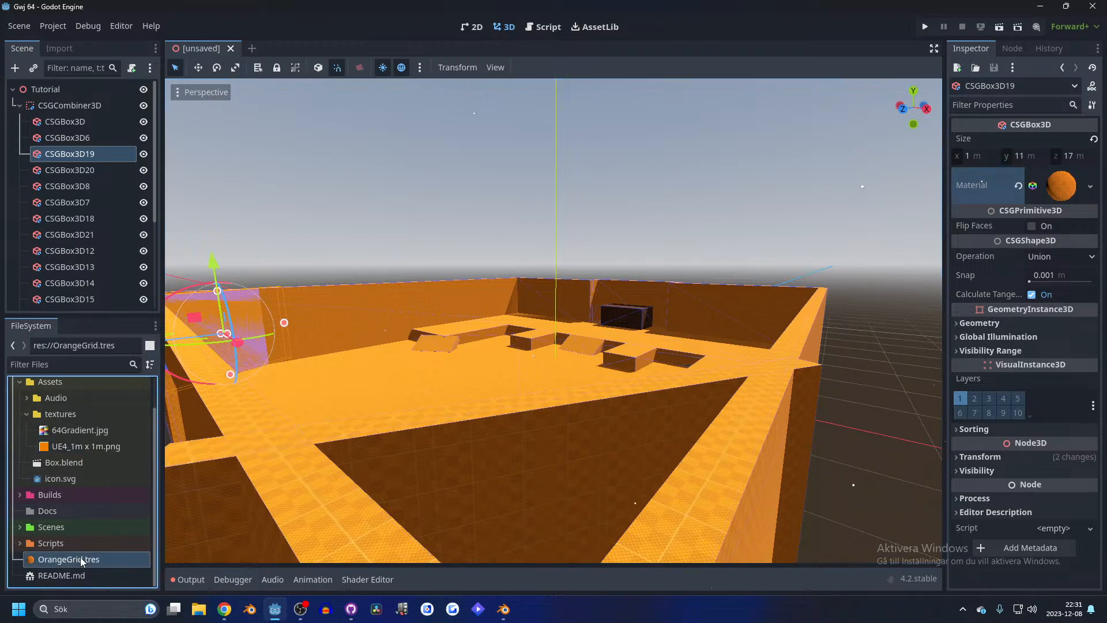
left_click_drag(80, 557, 57, 417)
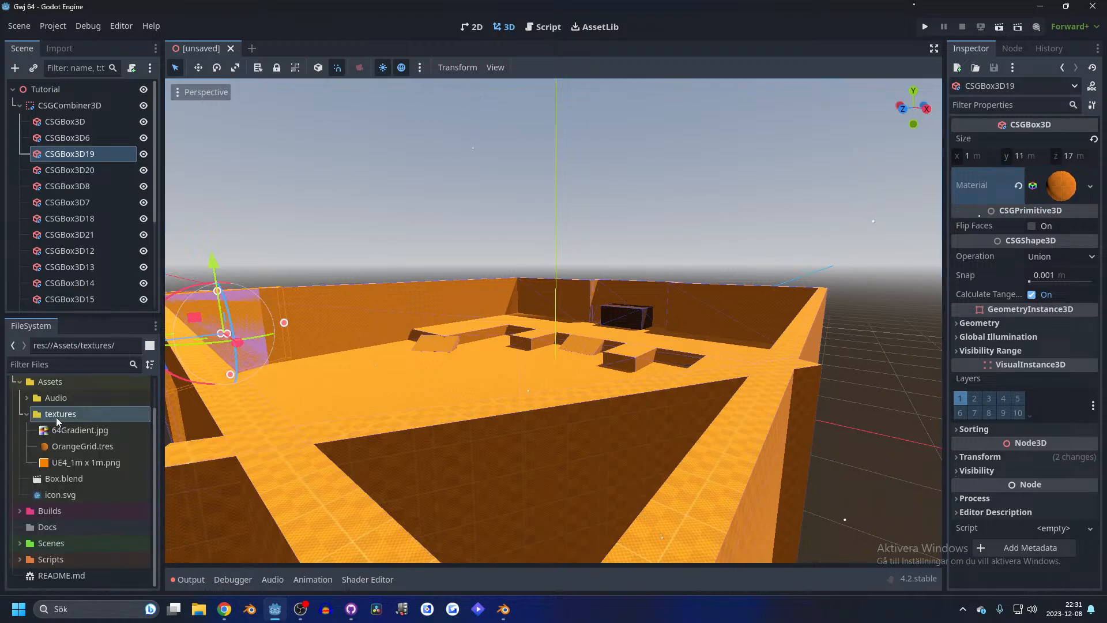
- Create a folder named Blender inside Assets and move Box.blend into it
left_click(70, 461)
left_click(71, 479)
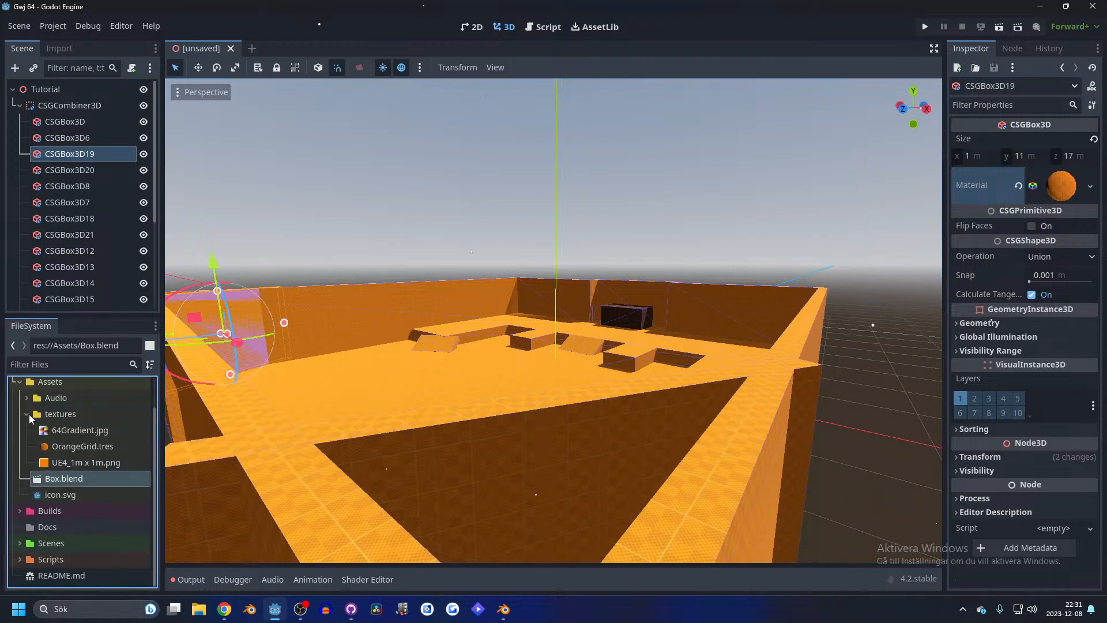
left_click(27, 414)
left_click(53, 420)
right_click(53, 420)
mouse_move(98, 388)
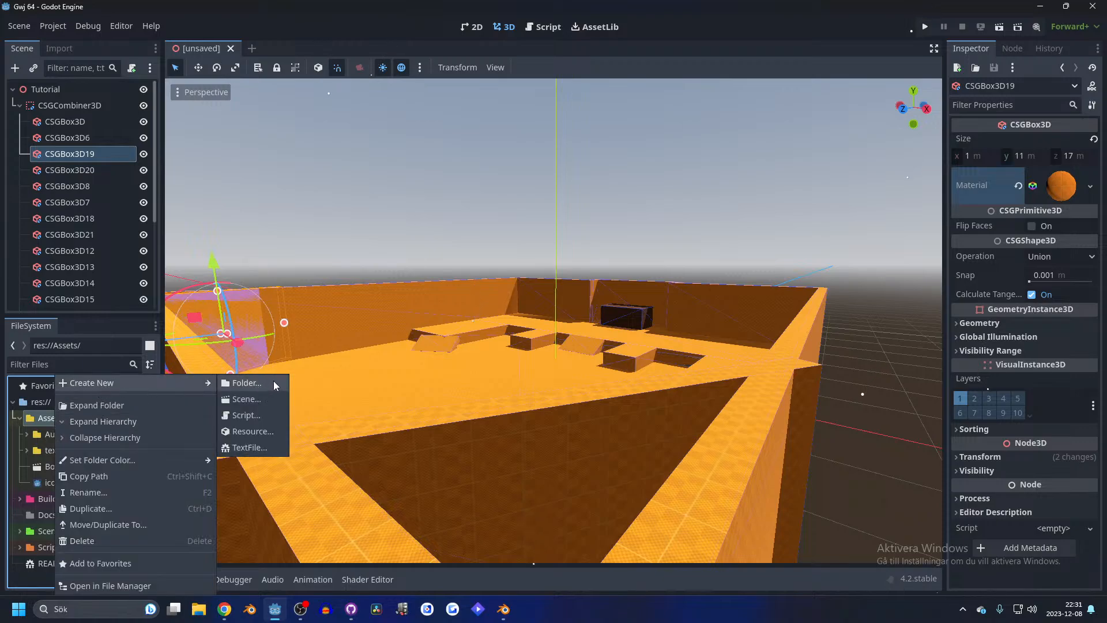
left_click(275, 385)
type("Blender")
key("Return")
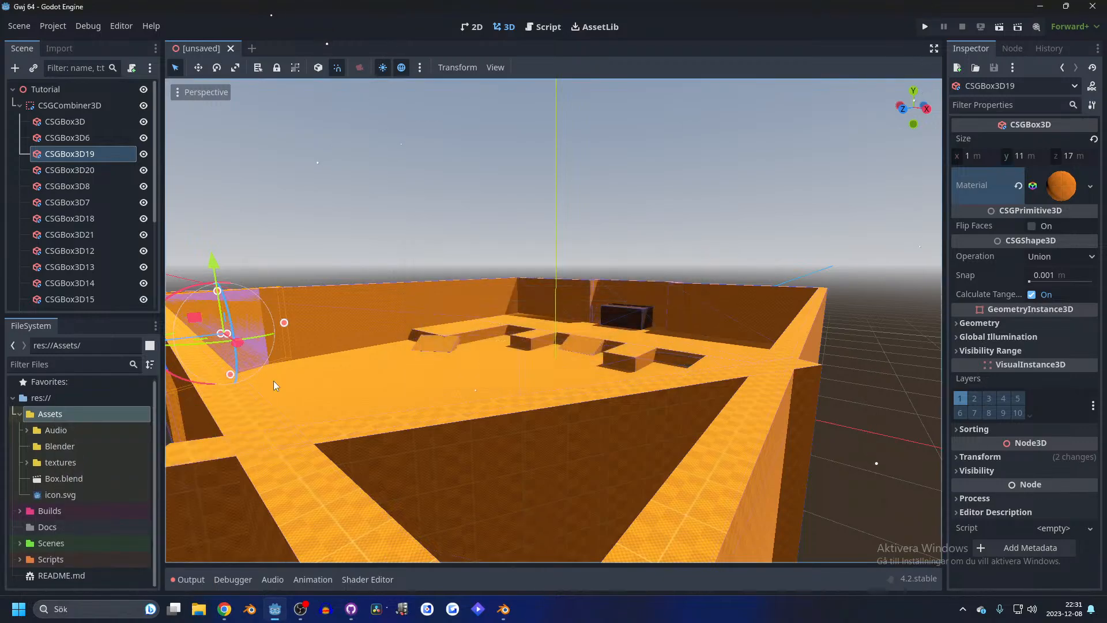
left_click_drag(65, 473, 64, 447)
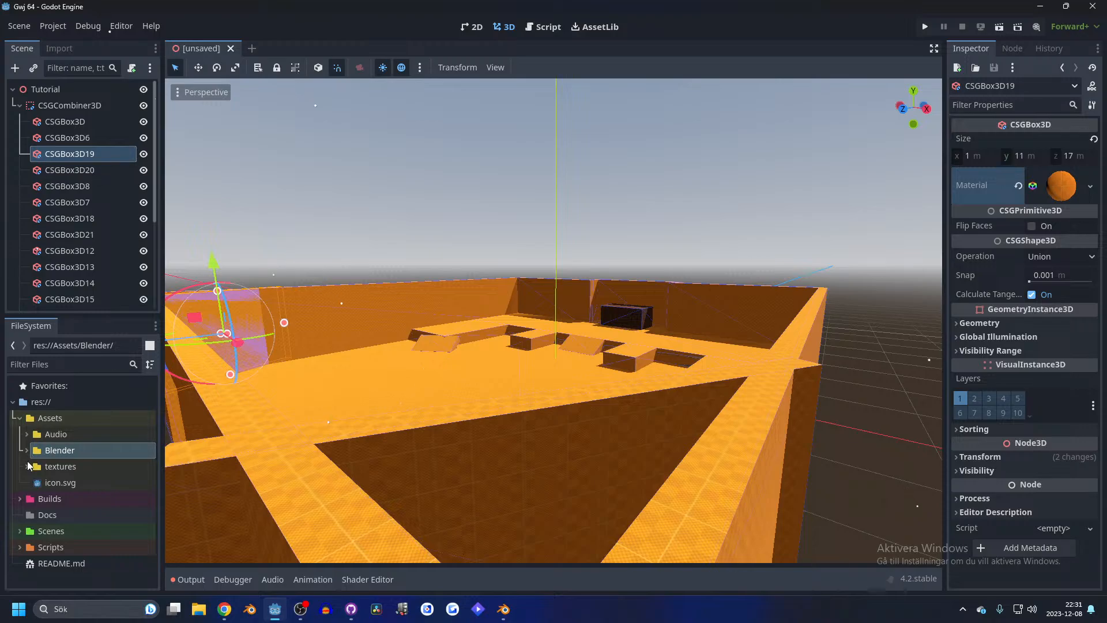
- Set the textures folder's color to gray
mouse_move(65, 468)
left_mouse_down()
mouse_move(68, 450)
mouse_move(61, 469)
left_mouse_up()
right_click(61, 469)
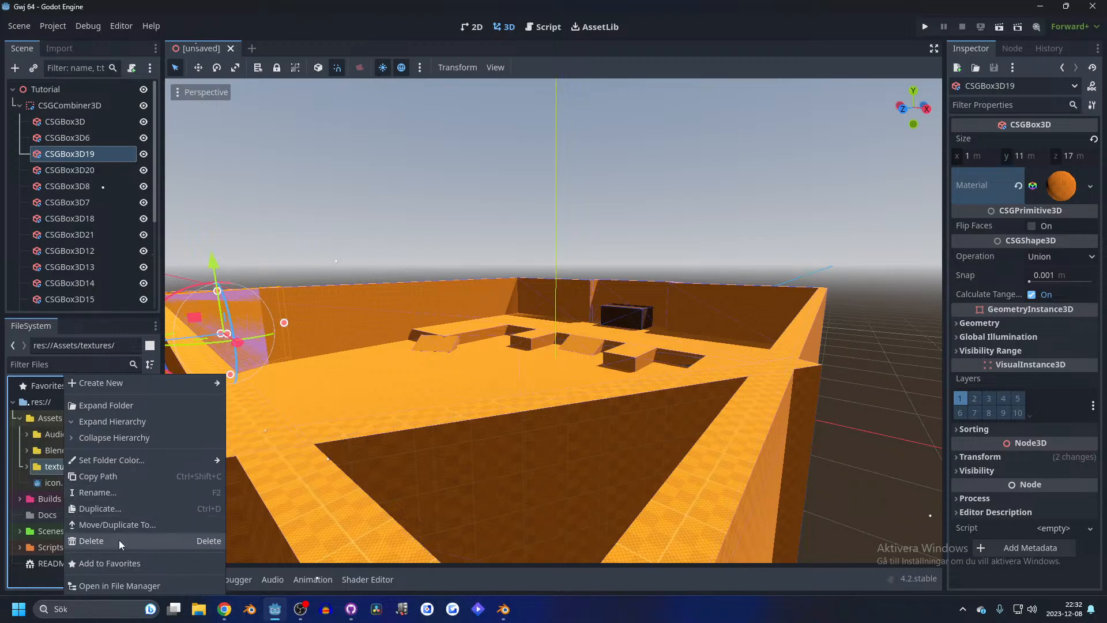
mouse_move(115, 458)
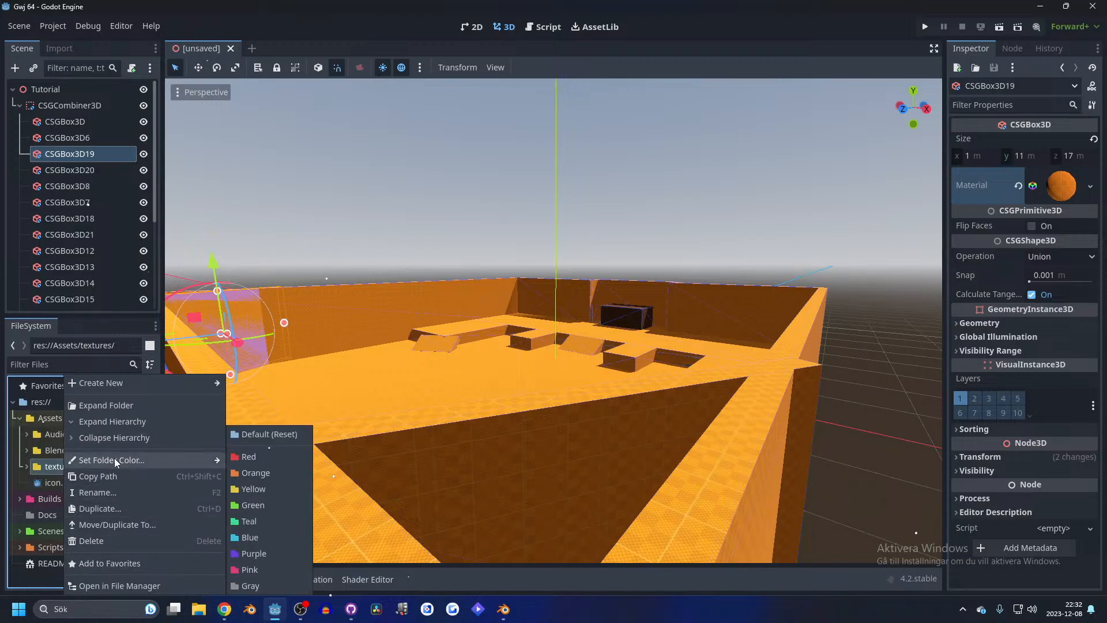
left_click(271, 585)
- Set the Blender folder's color to orange
right_click(74, 450)
mouse_move(148, 464)
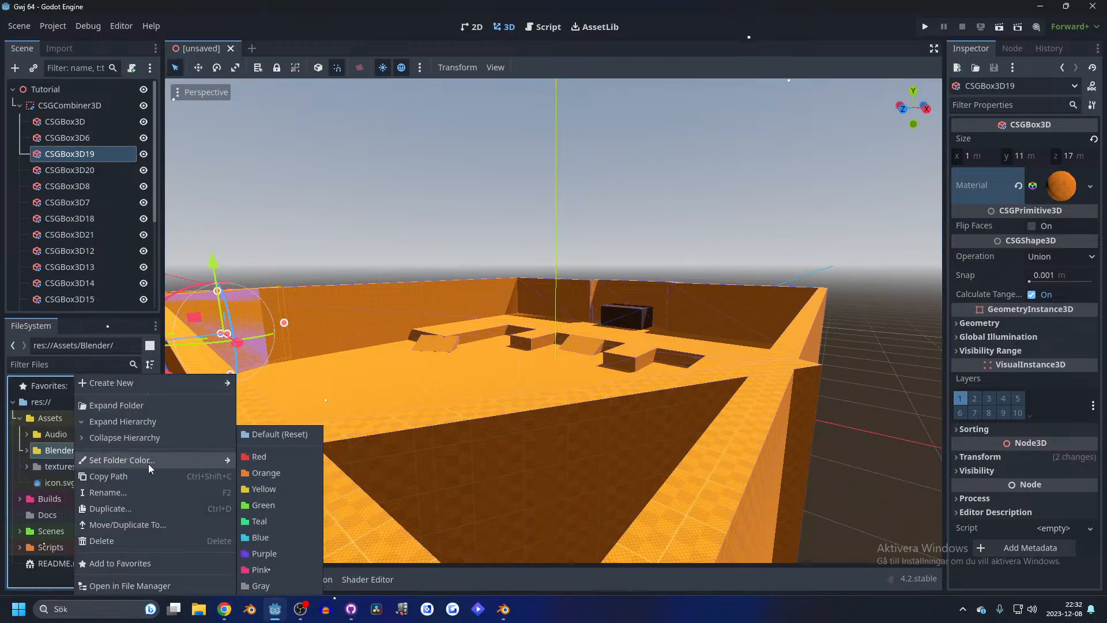
left_click(283, 472)
- Set the Blender folder's color to green
right_click(57, 449)
mouse_move(109, 460)
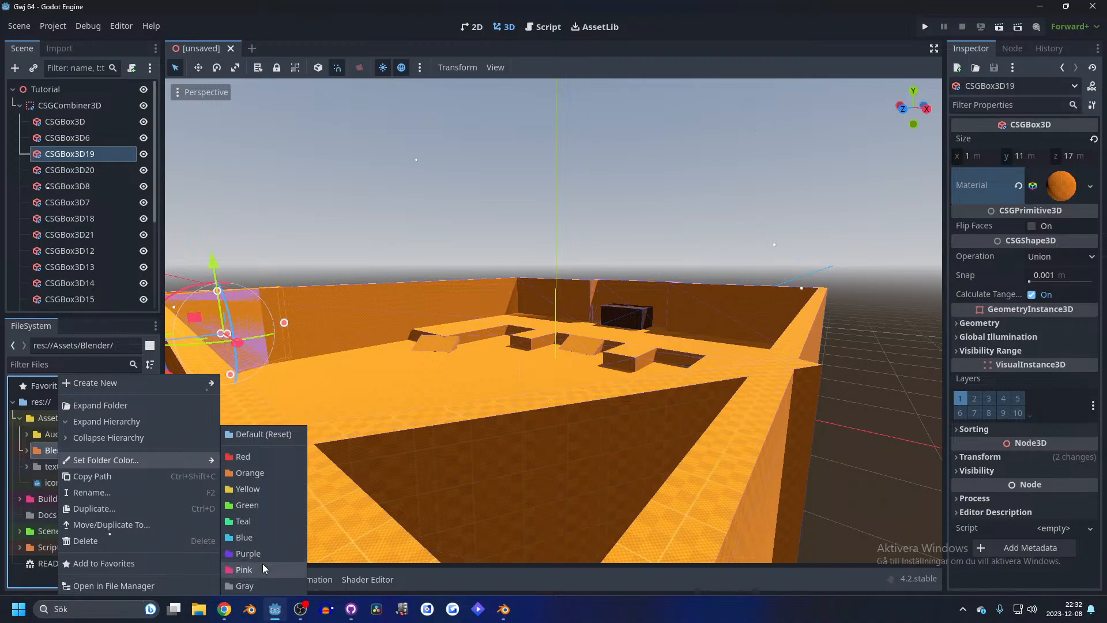
left_click(259, 506)
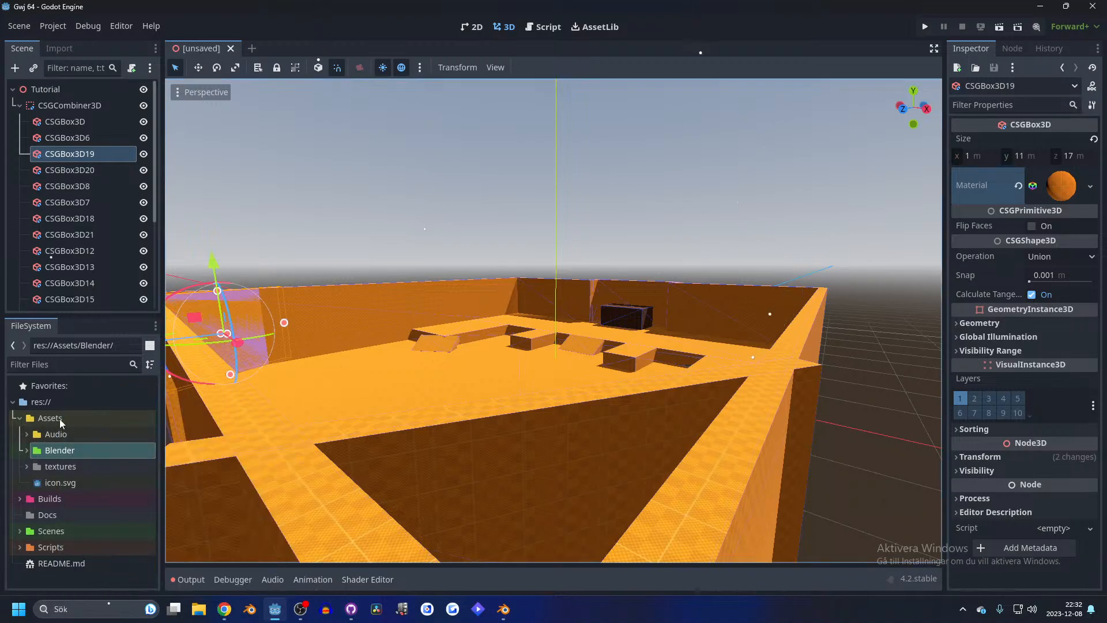
- Set the Audio folder's color to orange and check the contents of the Audio and Blender folders
left_click(68, 434)
right_click(67, 434)
mouse_move(137, 460)
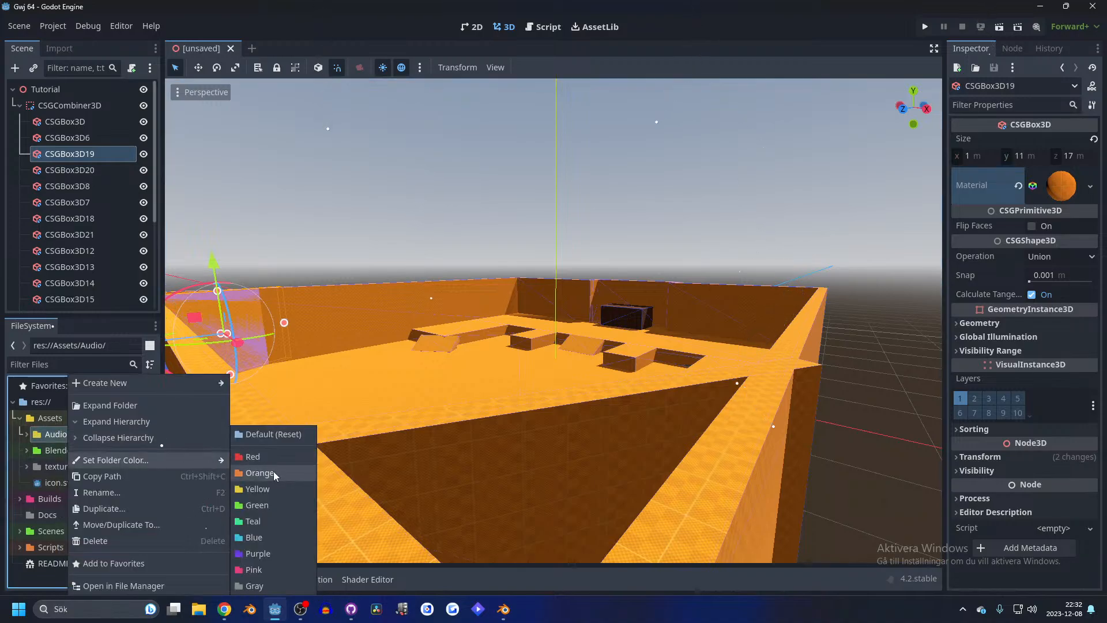
left_click(273, 473)
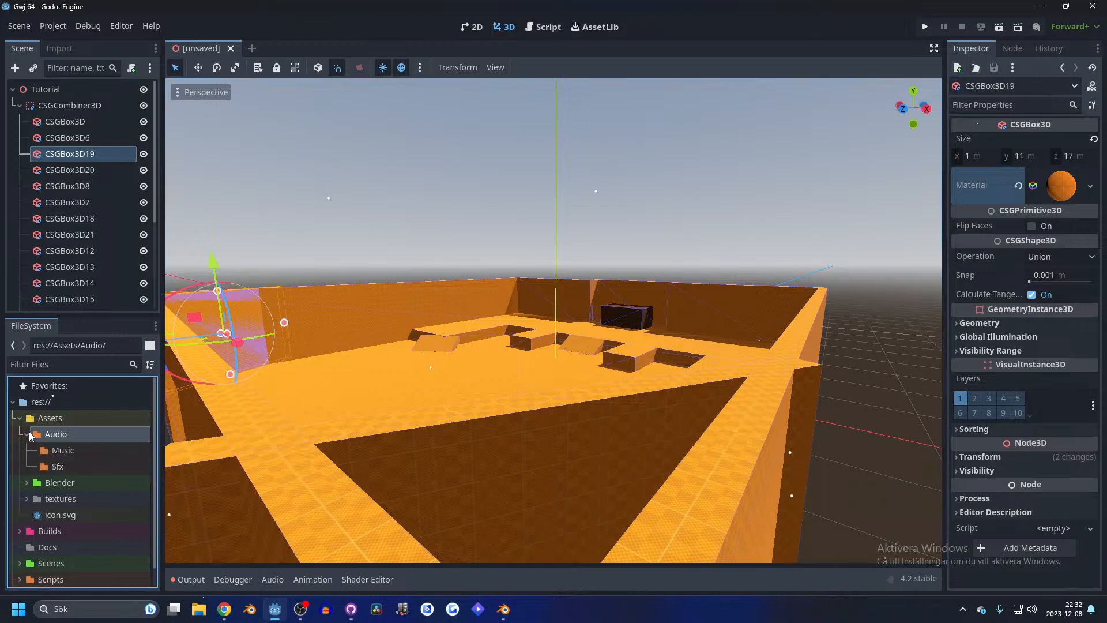
left_click(28, 451)
left_click(29, 452)
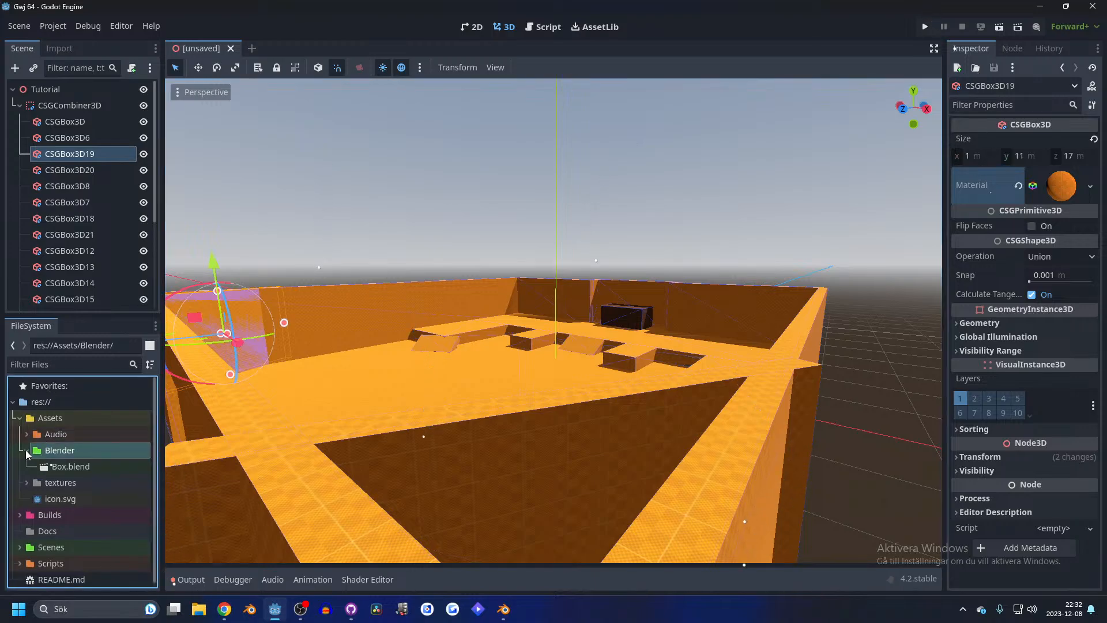
left_click(25, 449)
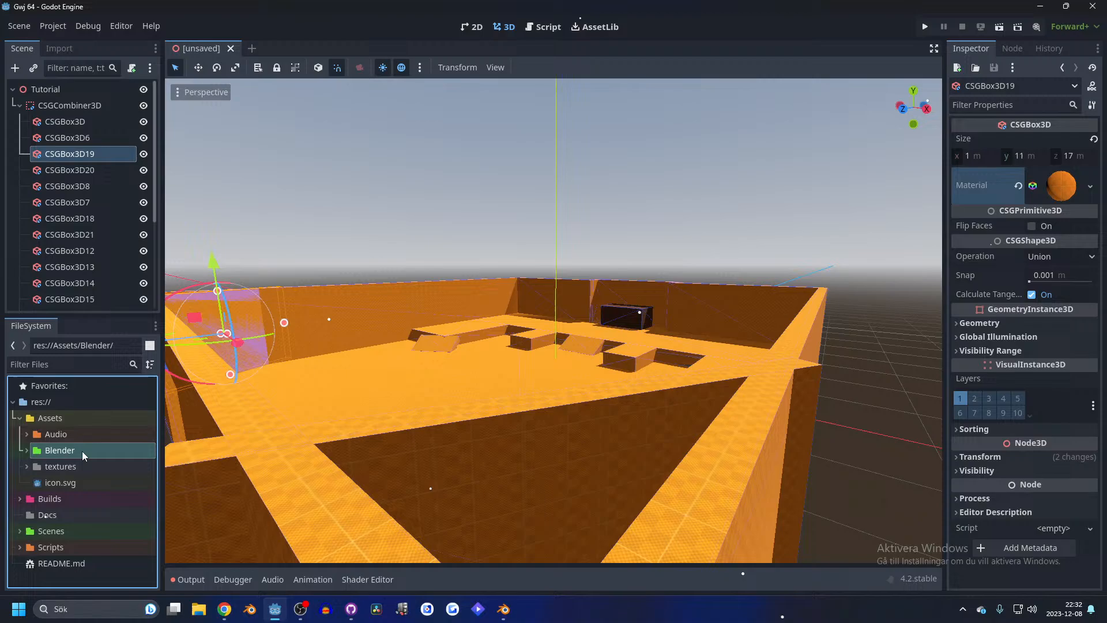
- Place an instance of Box.blend from the Blender folder into the 3D level scene
left_click(558, 200)
middle_click_drag(351, 350, 466, 320)
scroll(466, 321, "down", 3)
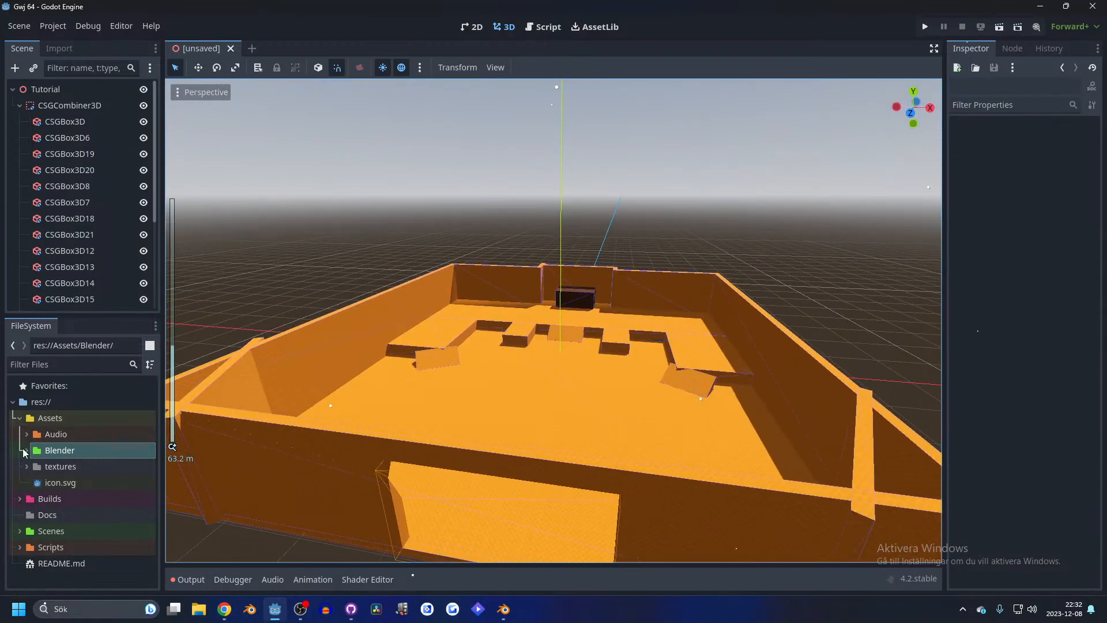
left_click(26, 451)
left_click_drag(71, 466, 508, 285)
scroll(499, 278, "down", 5)
scroll(367, 254, "up", 3)
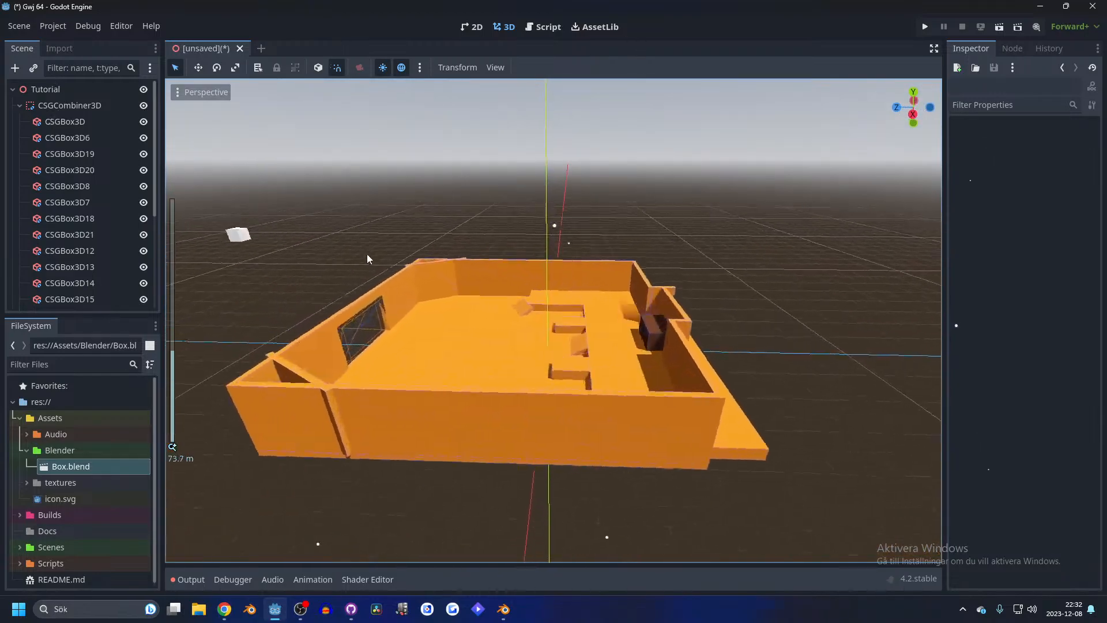
- Move the Box instance into the arena and lower it to hover just above the floor
middle_click_drag(367, 254, 344, 248)
left_click(338, 248)
left_click_drag(273, 249, 511, 267)
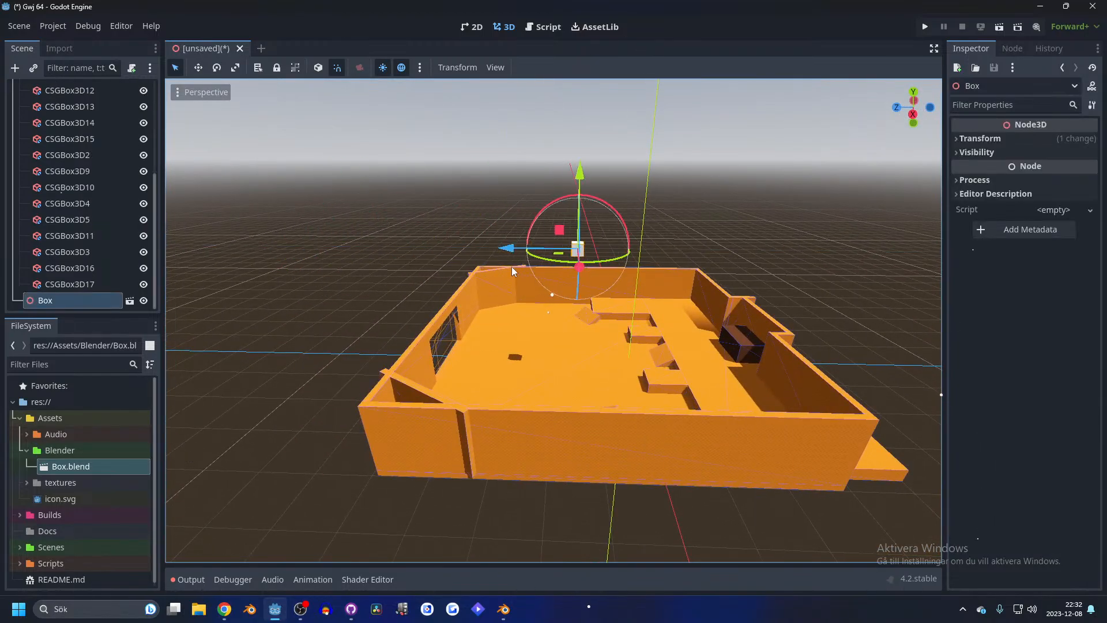
left_click_drag(581, 171, 583, 248)
left_click(619, 175)
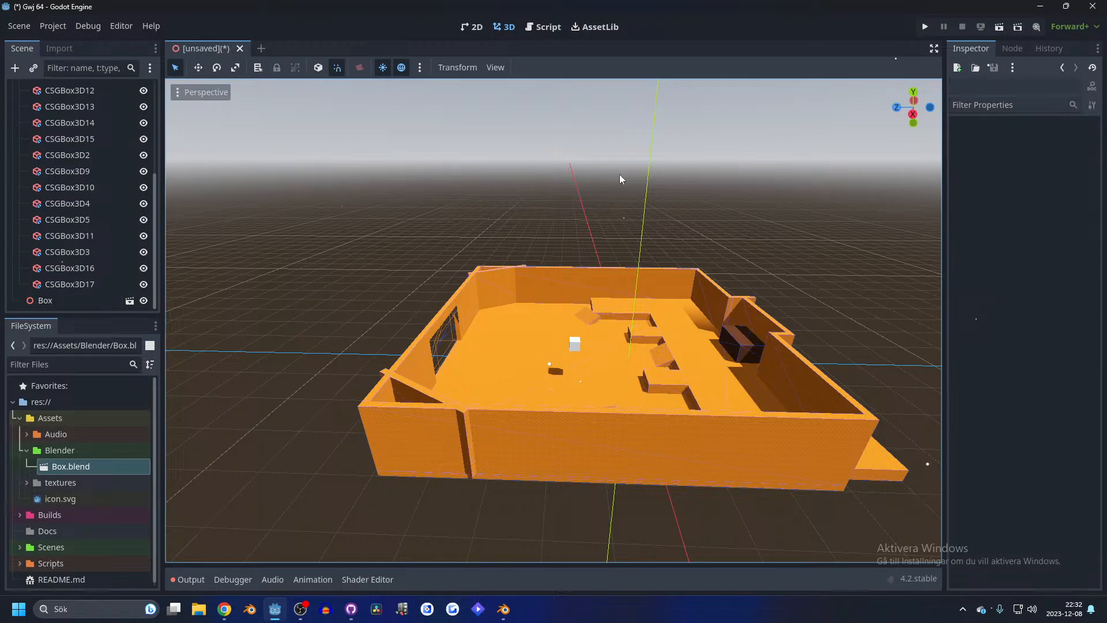
scroll(619, 177, "up", 8)
middle_click_drag(606, 240, 526, 250)
scroll(526, 250, "up", 4)
scroll(526, 250, "down", 4)
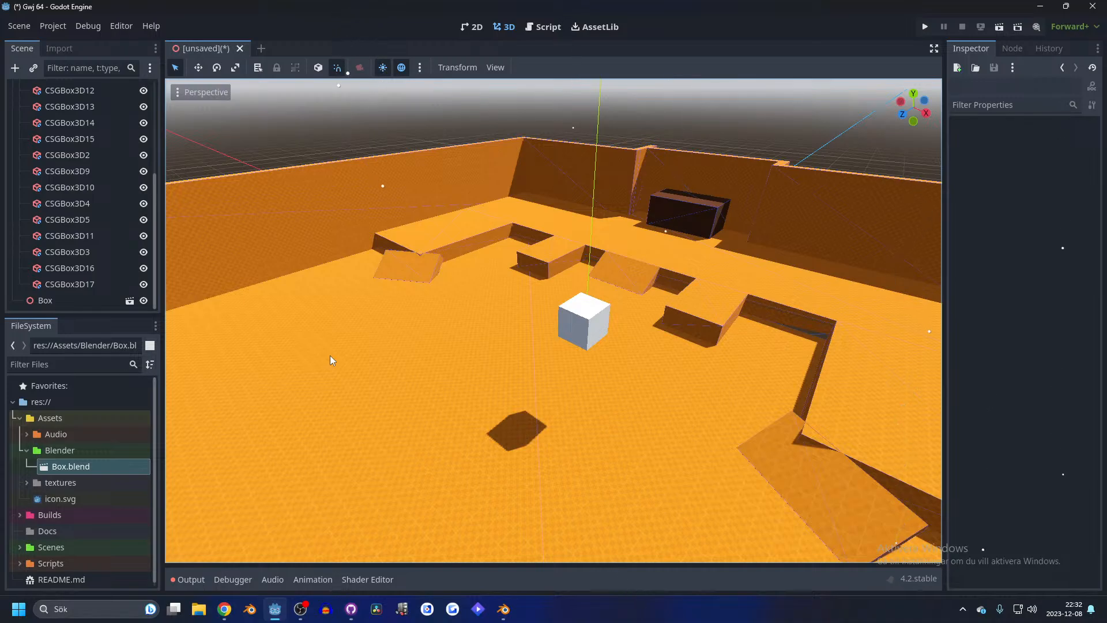
- Duplicate the two diagonal corner walls and move the copies along the Z axis to the arena's opposite end
scroll(281, 340, "down", 8)
scroll(611, 272, "up", 5)
middle_click_drag(621, 275, 704, 388)
left_click(322, 303)
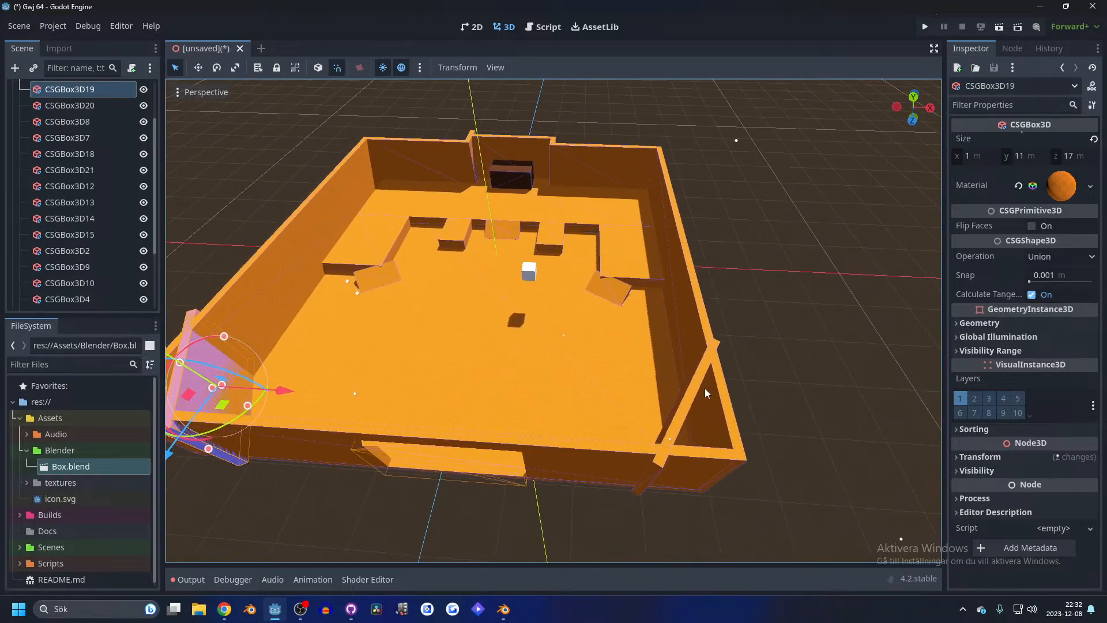
left_click(691, 392, "shift")
left_click(914, 97)
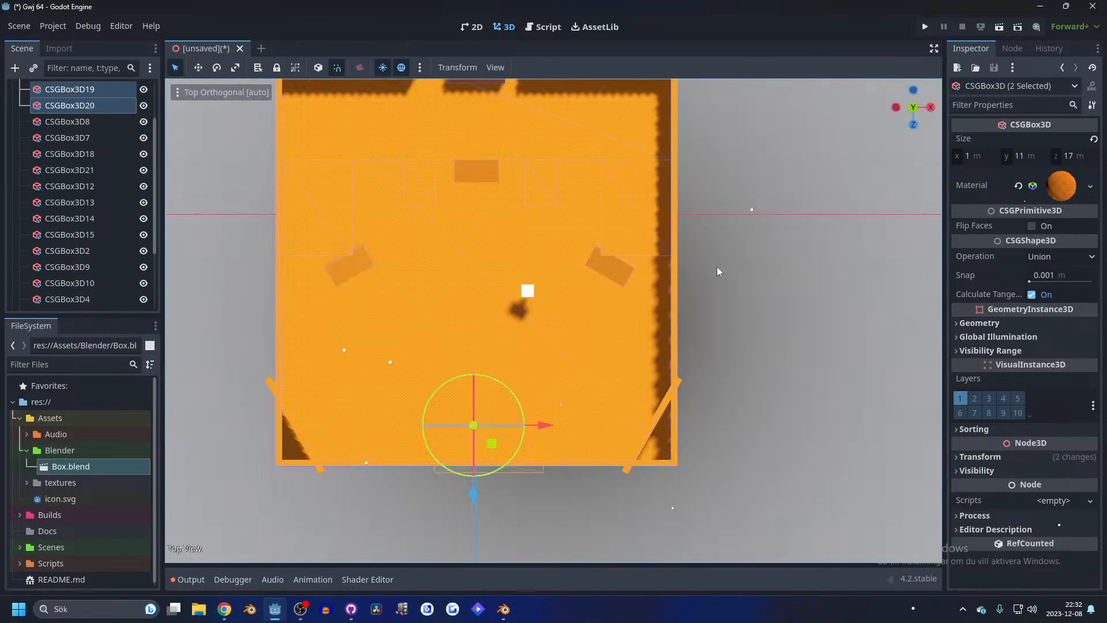
scroll(718, 267, "down", 3)
key("ctrl+d")
left_click_drag(549, 417, 534, 243)
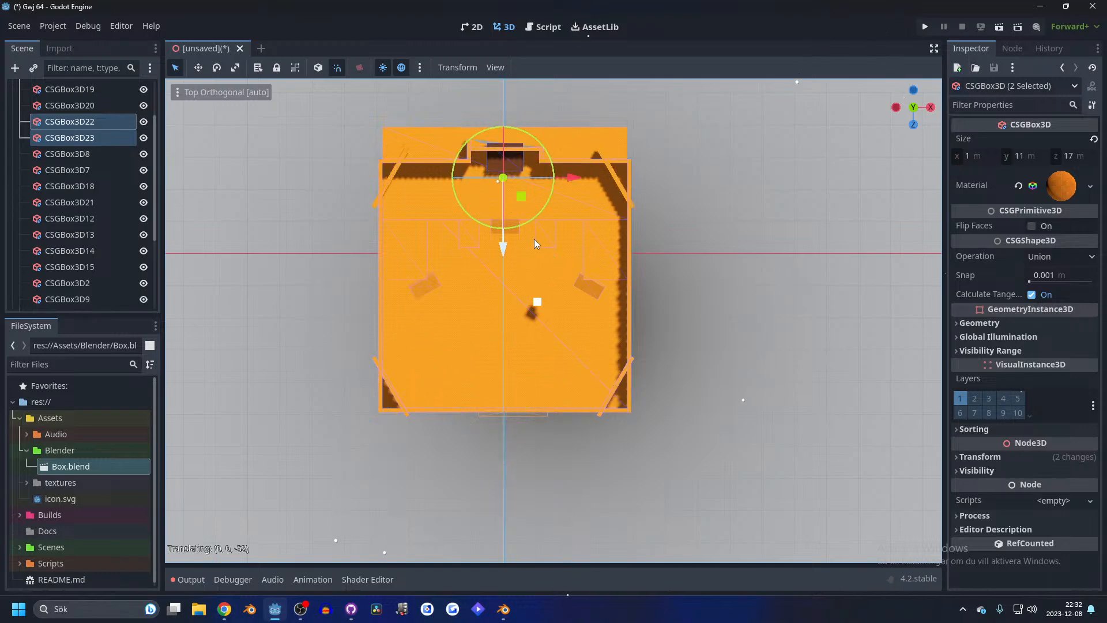
left_click(688, 210)
- Examine the new corner walls, the platforms and the box from several distances and angles inside the arena
middle_click_drag(689, 210, 661, 242)
scroll(633, 147, "up", 8)
scroll(661, 242, "down", 2)
scroll(580, 248, "up", 6)
middle_click_drag(580, 250, 566, 297)
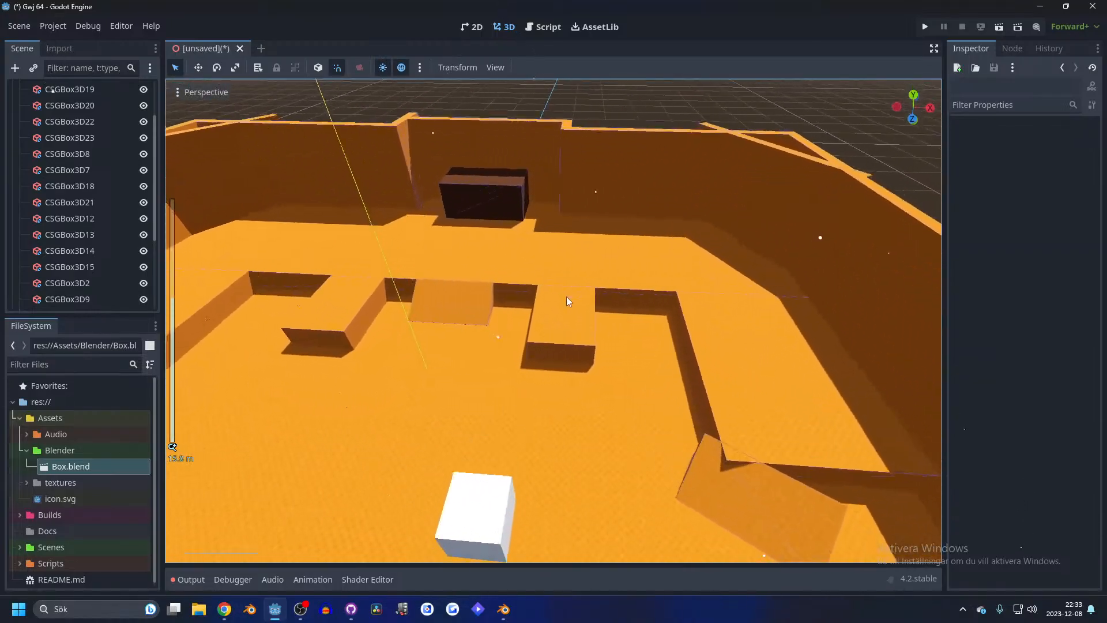
scroll(567, 297, "down", 8)
middle_click_drag(483, 318, 497, 355)
middle_click_drag(521, 396, 600, 241, "shift")
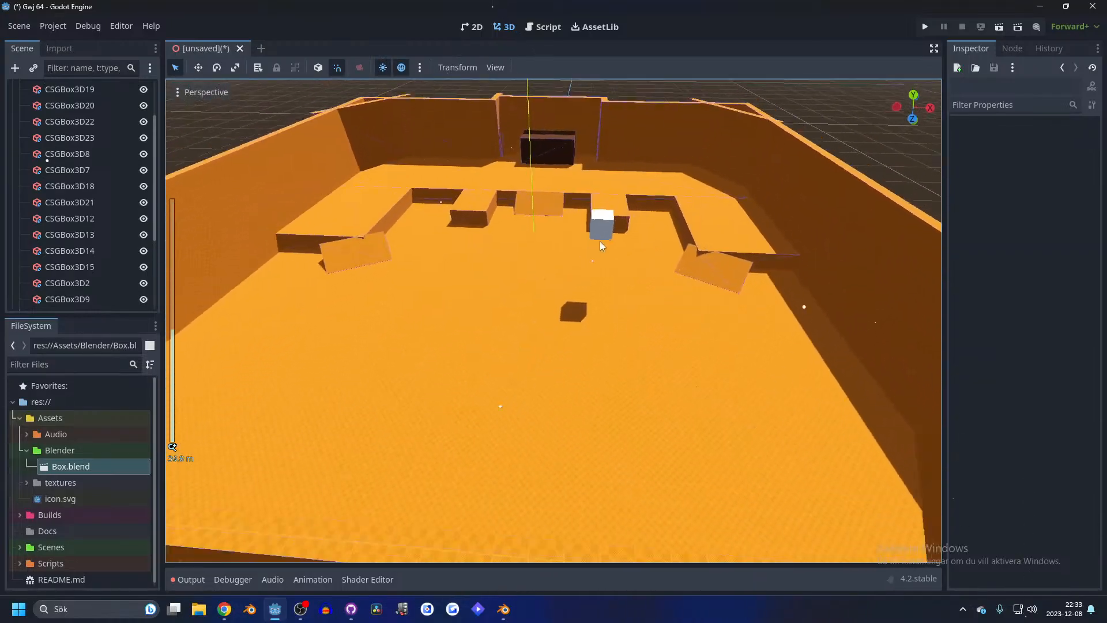
scroll(600, 241, "down", 3)
scroll(554, 321, "up", 2)
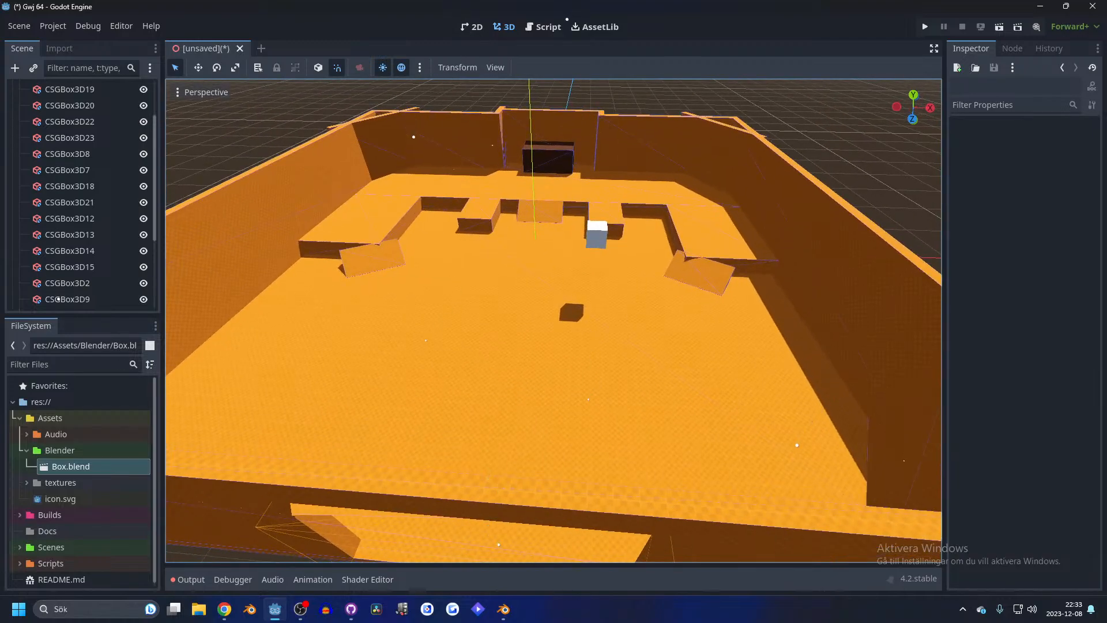
key("alt+Tab")
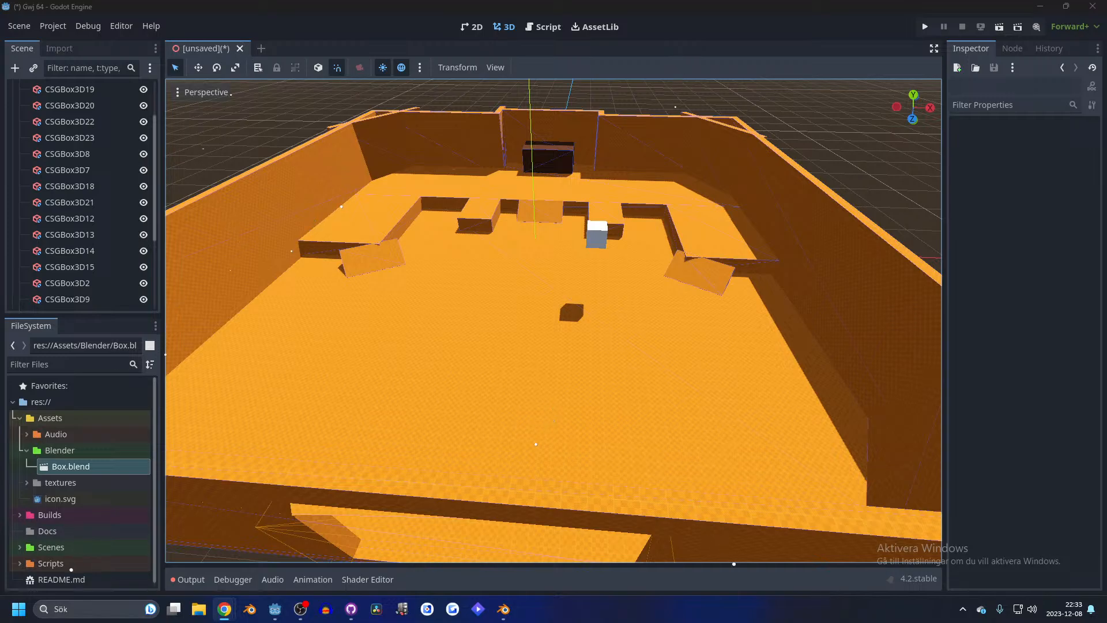
scroll(646, 251, "down", 5)
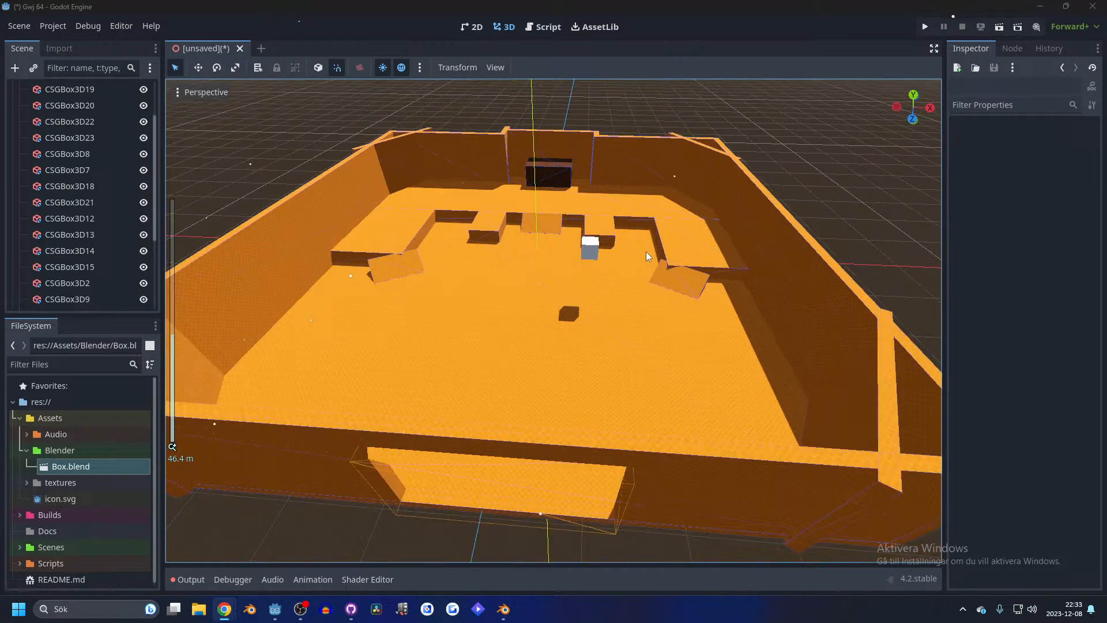
scroll(617, 248, "up", 5)
middle_click_drag(601, 231, 504, 234)
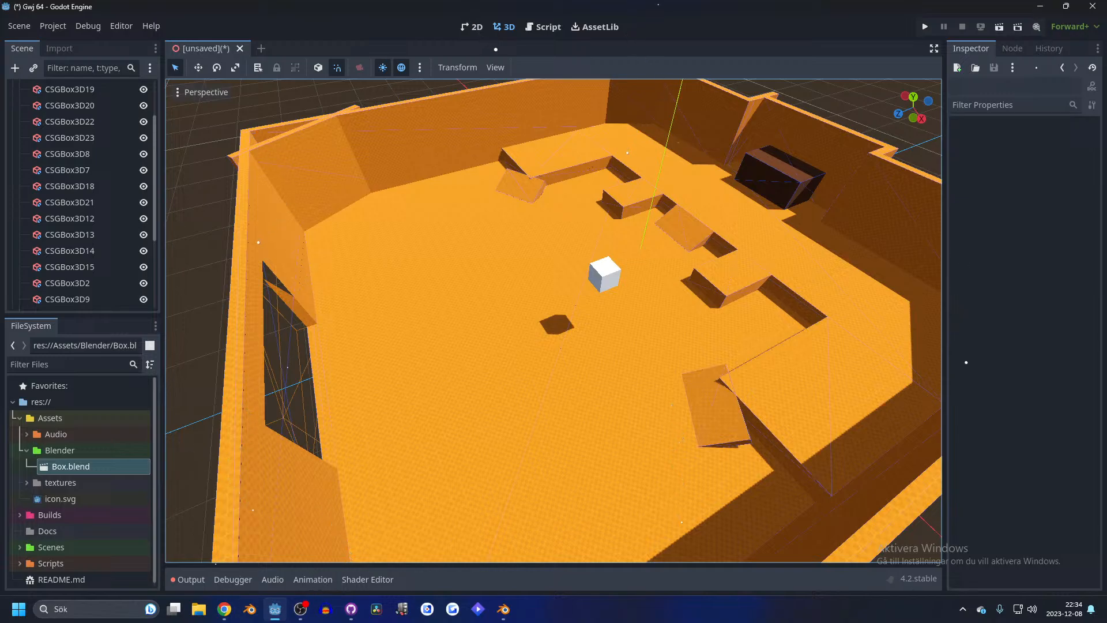
left_click(224, 609)
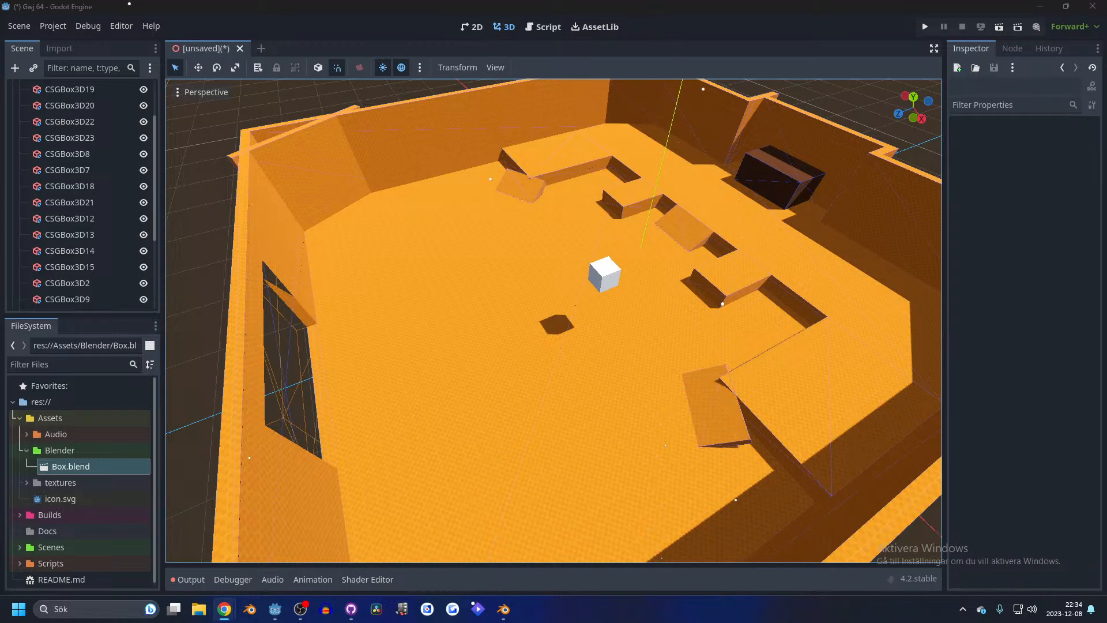
scroll(659, 305, "down", 5)
scroll(618, 289, "up", 3)
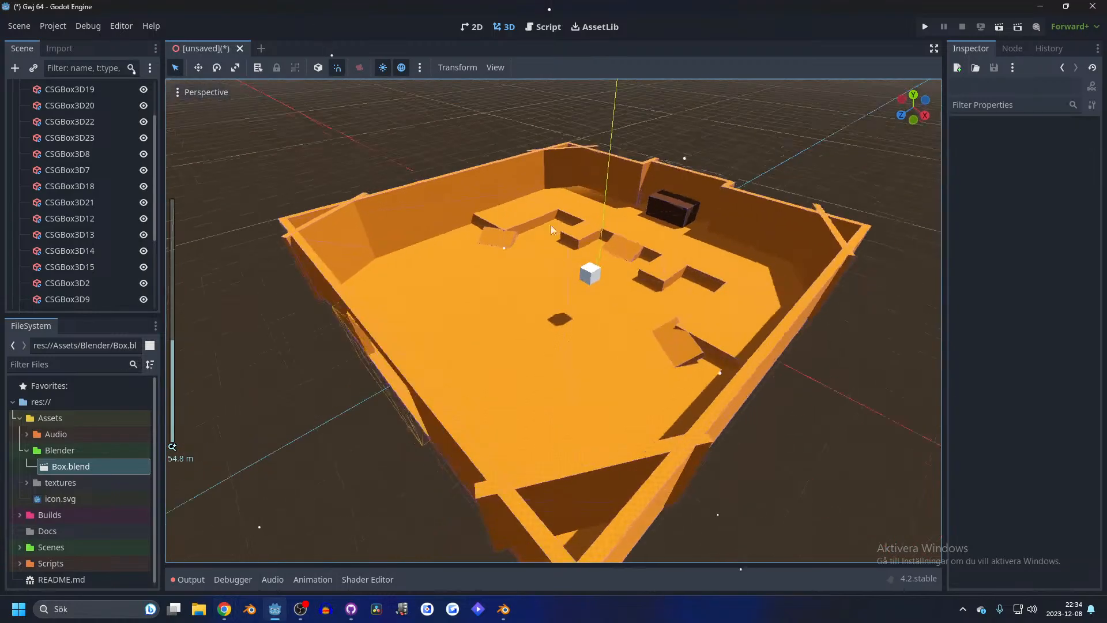
scroll(552, 230, "up", 4)
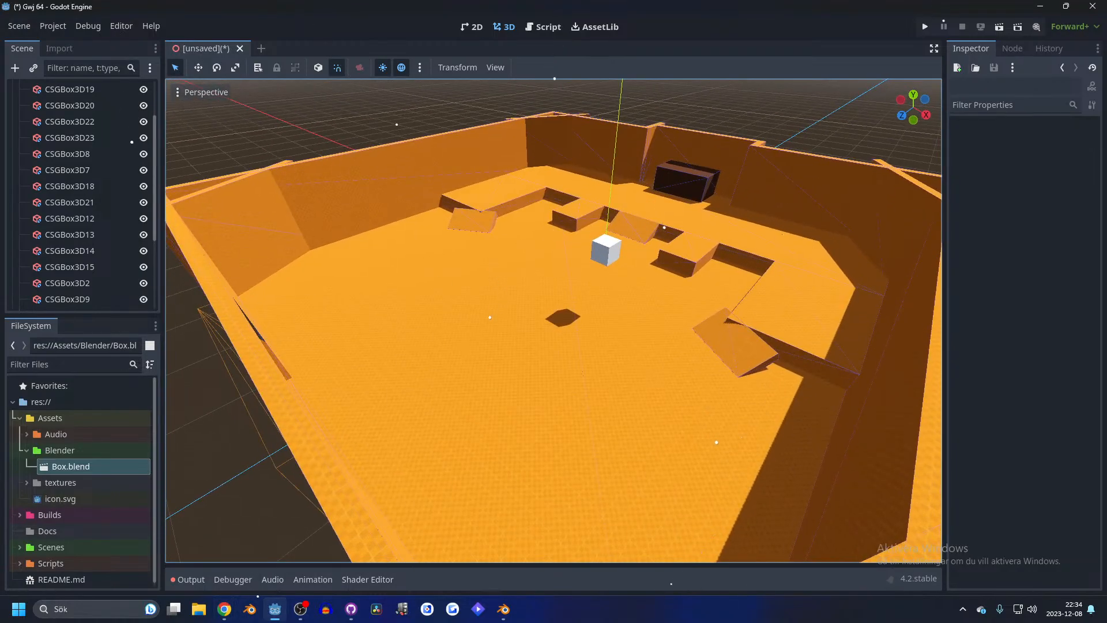
key("alt+Tab")
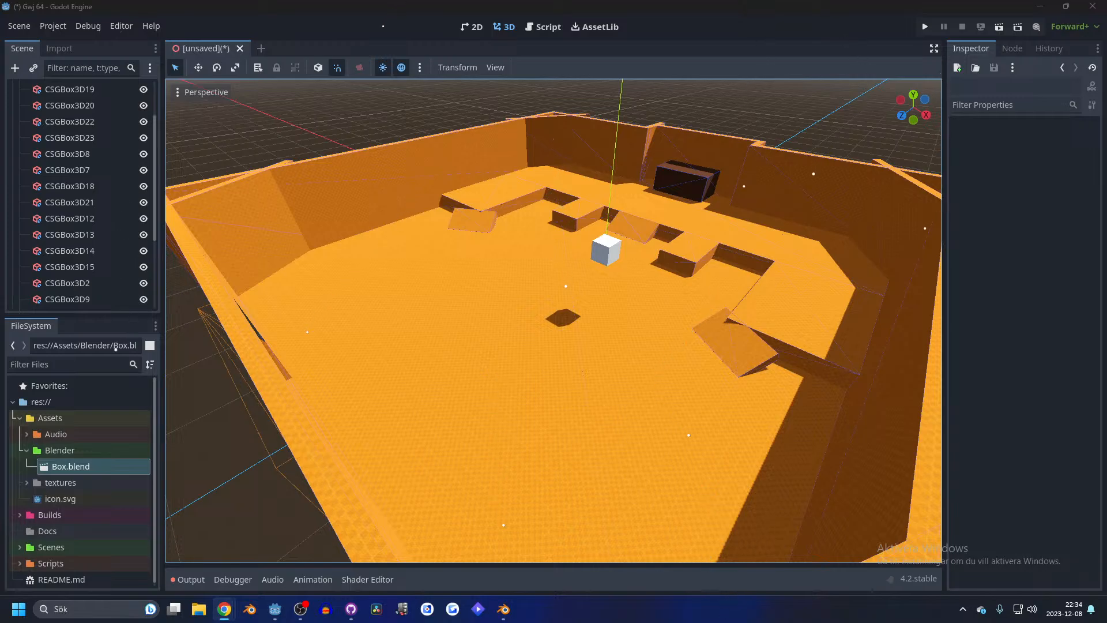
- Return from GitHub Desktop to Godot and save the level scene as tutorial.tscn in the project root
key("alt+Tab")
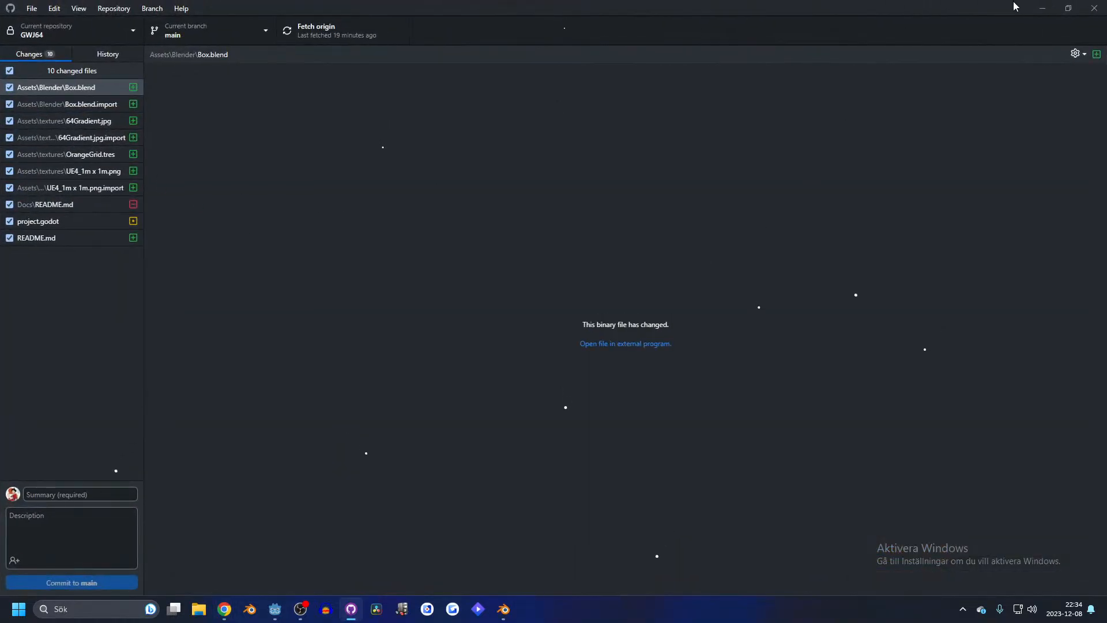
left_click(1043, 8)
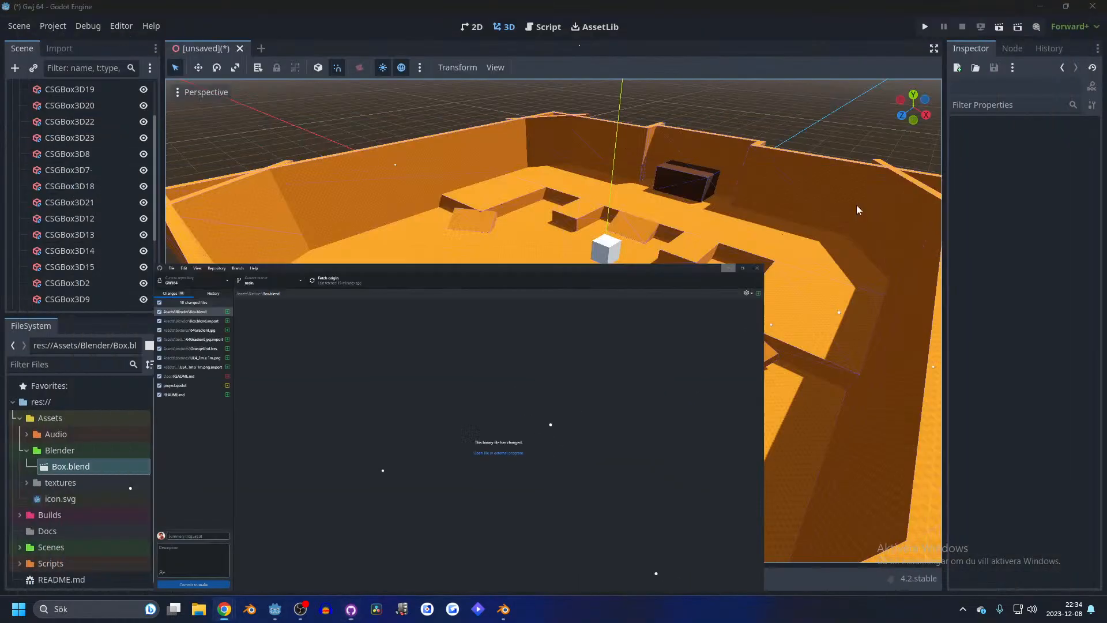
key("ctrl+s")
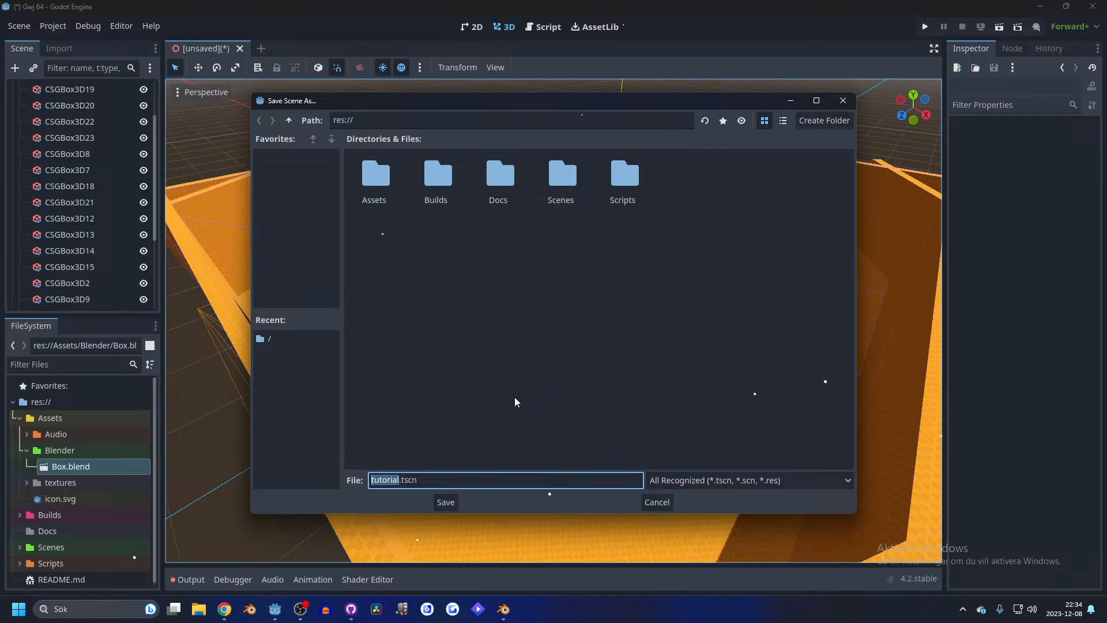
key("Return")
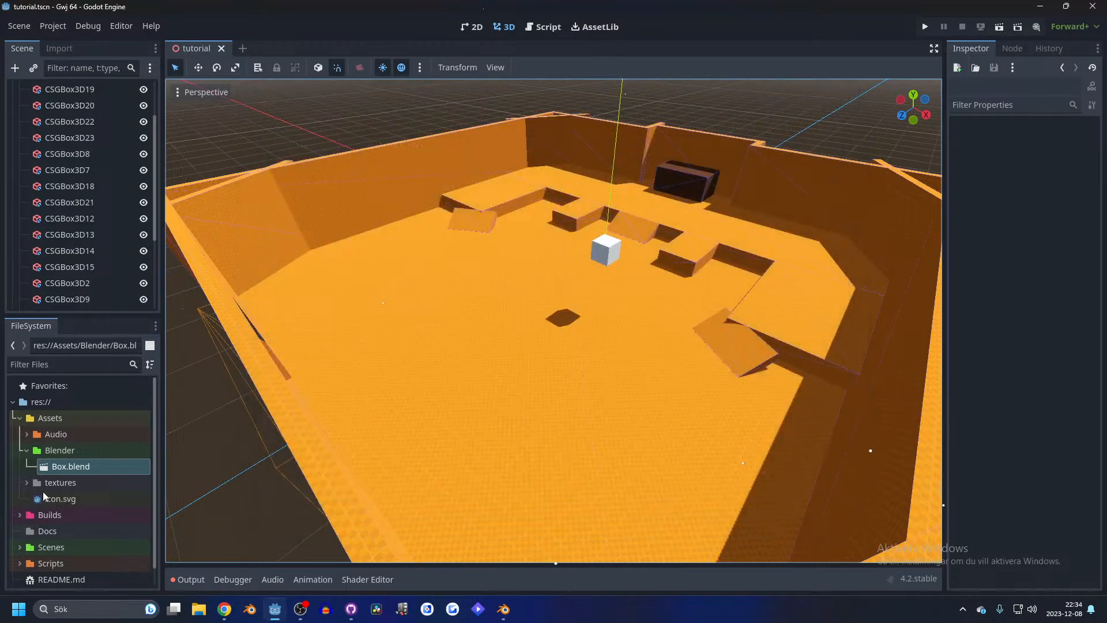
- Move README.md into the Docs folder and tutorial.tscn into the Levels folder under Scenes
scroll(43, 492, "down", 1)
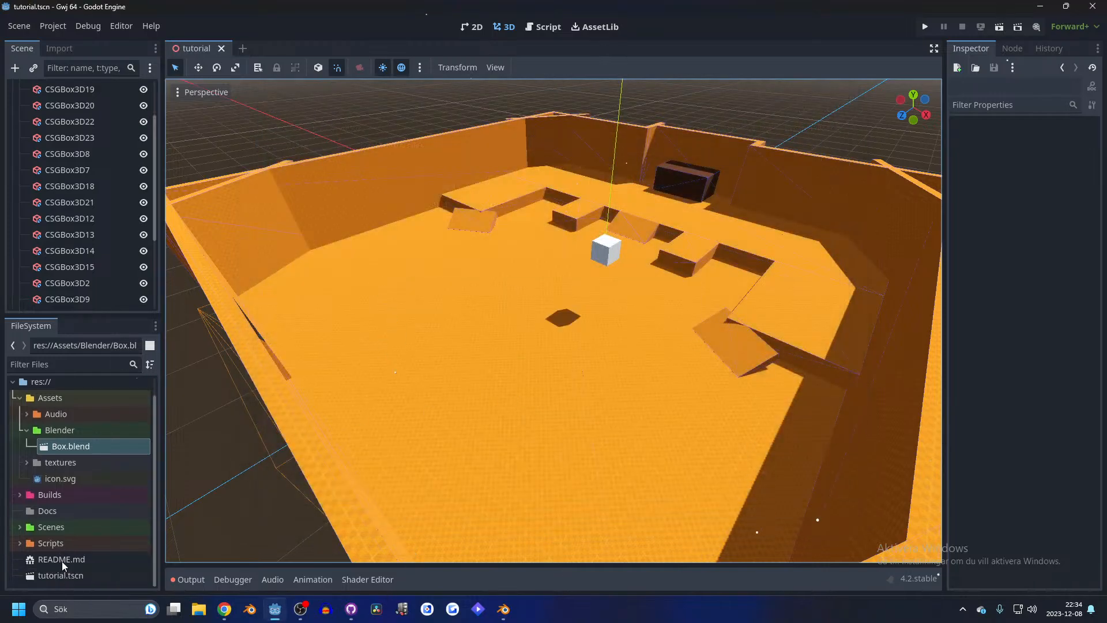
left_click(48, 511)
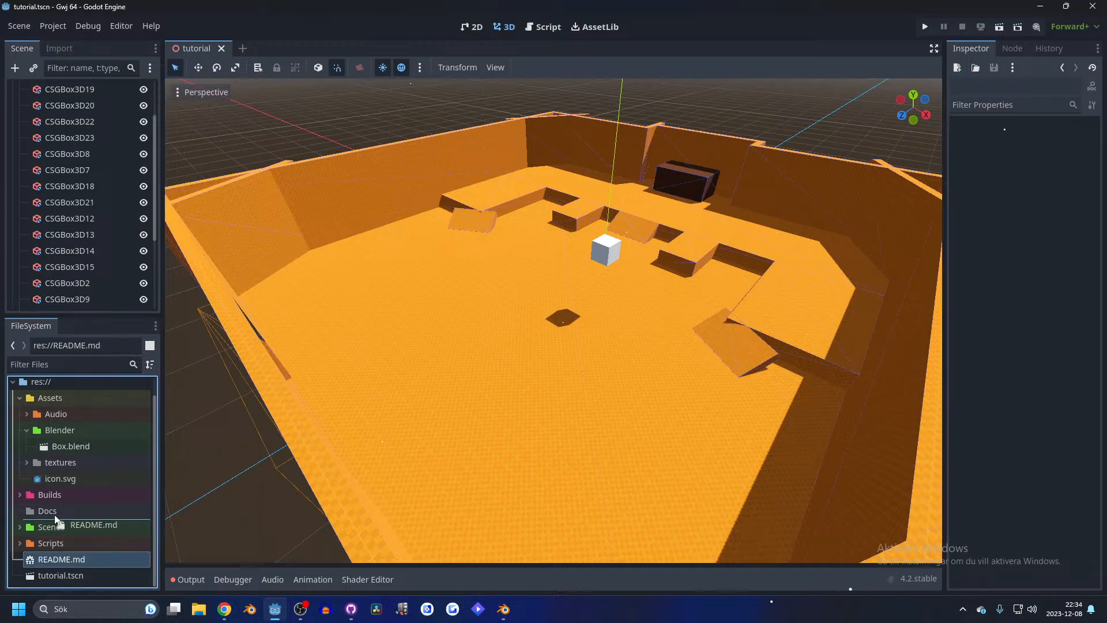
scroll(51, 560, "up", 1)
left_click_drag(64, 576, 54, 542)
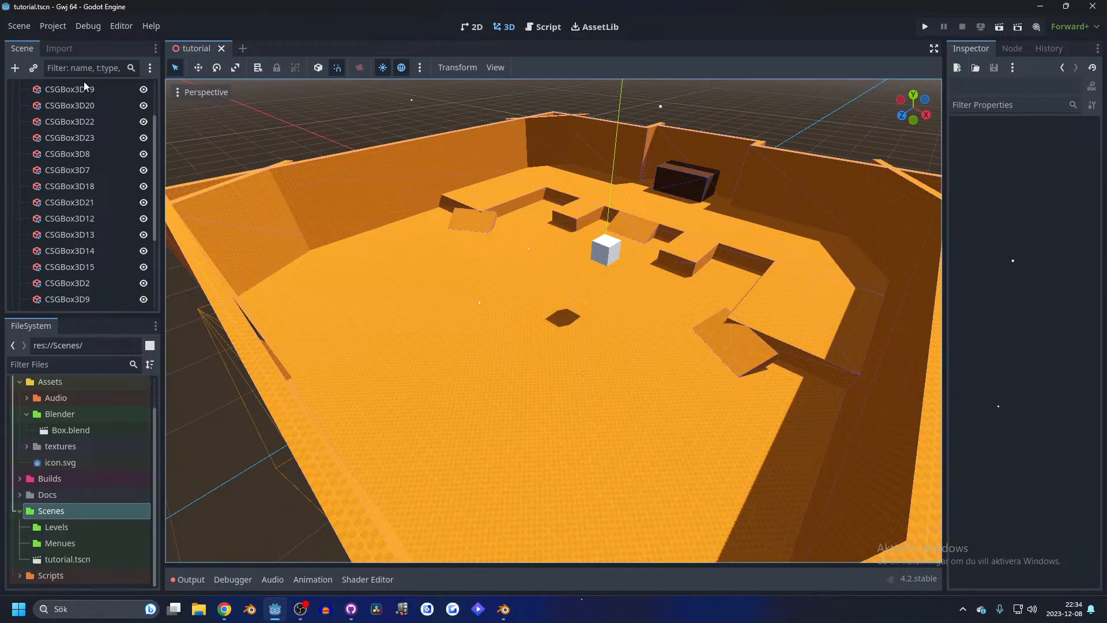
left_click_drag(60, 561, 74, 529)
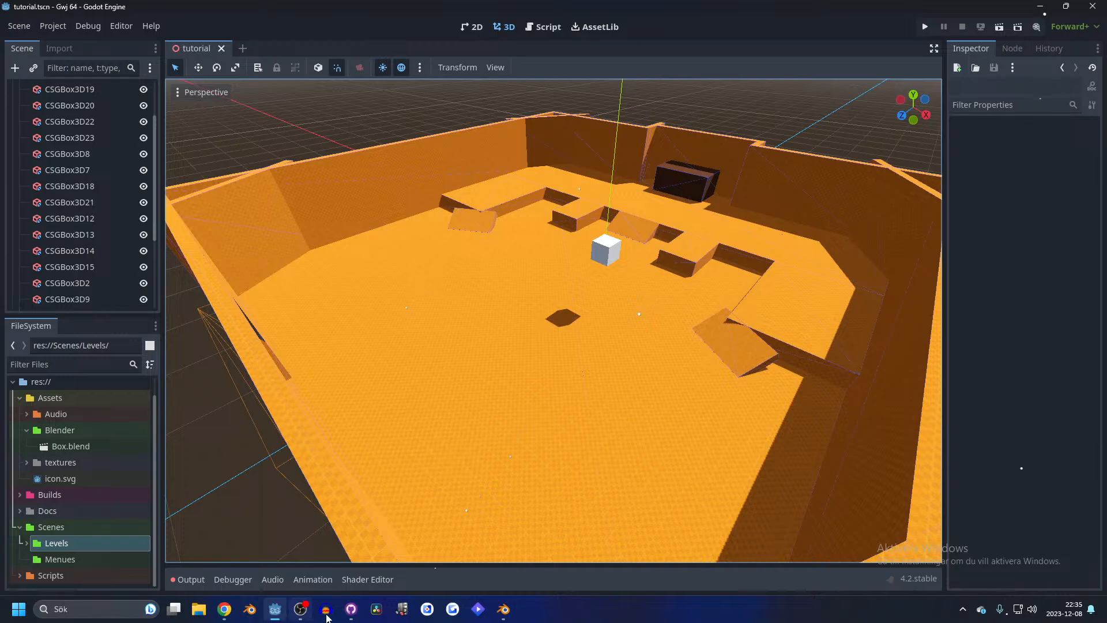
- Switch to GitHub Desktop, commit all changes to main with the summary "tutorial scene" and push the commit to origin
left_click(351, 609)
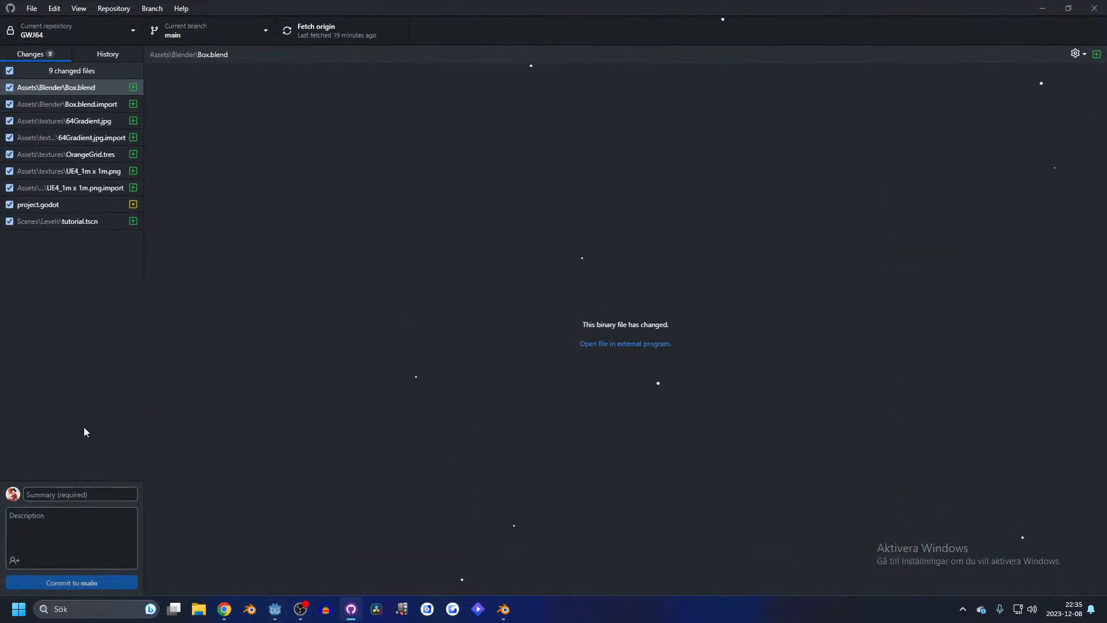
left_click(65, 494)
type("tutorial scene")
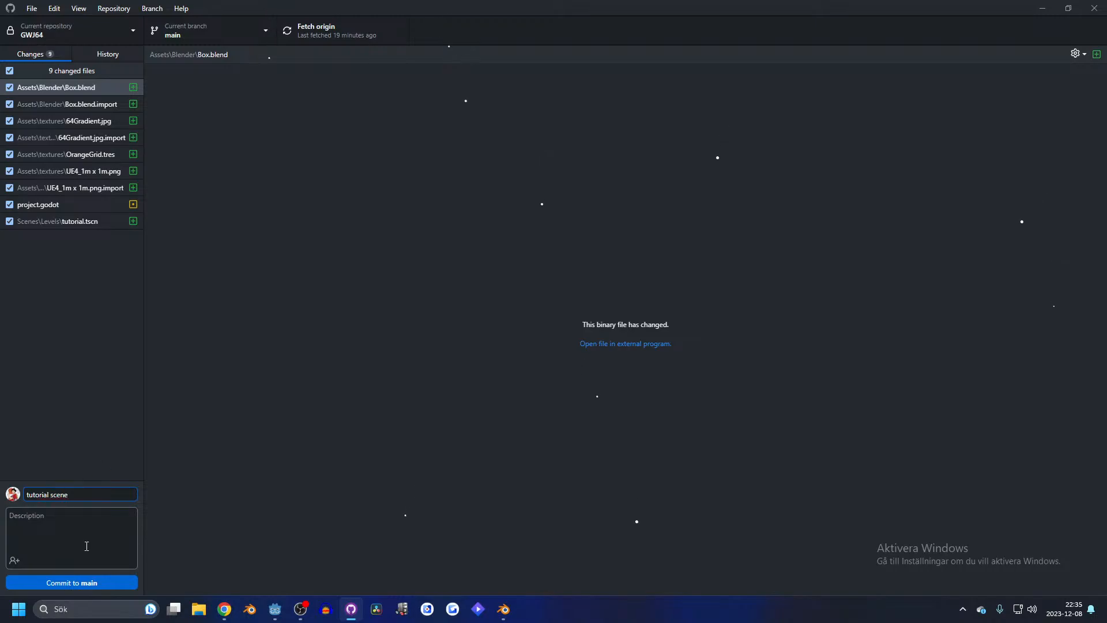
left_click(72, 582)
left_click(349, 26)
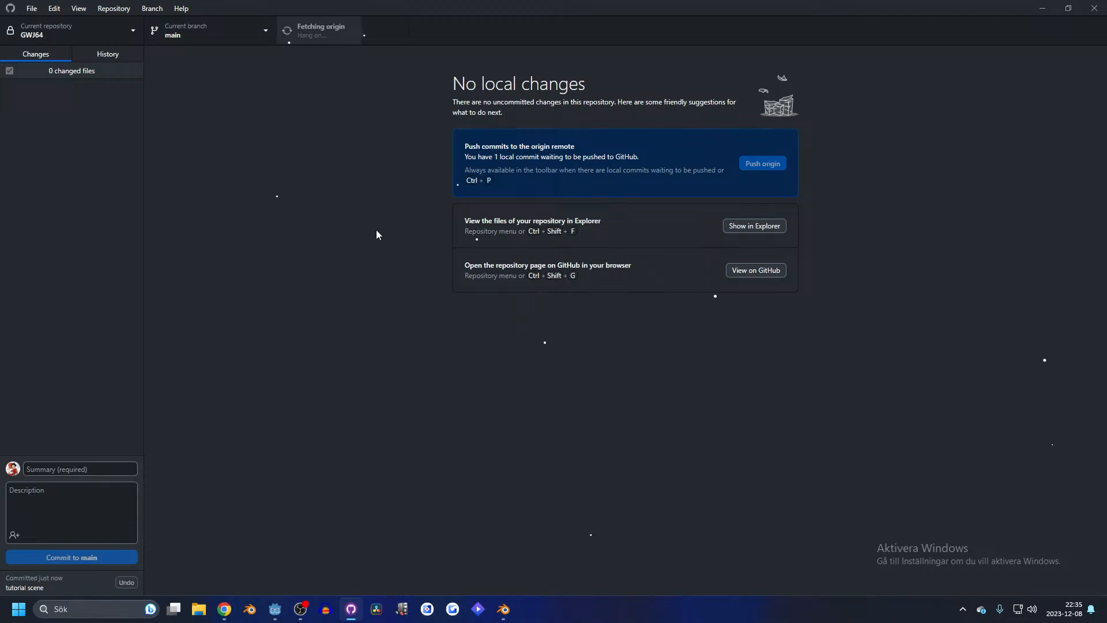
key("alt+Tab")
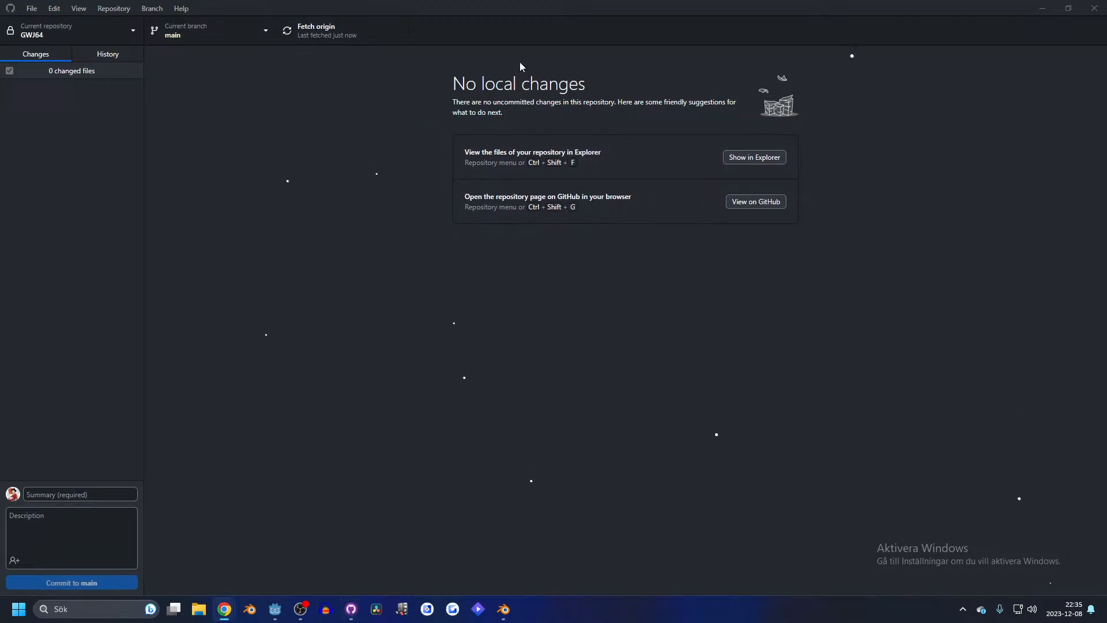
left_click(1042, 8)
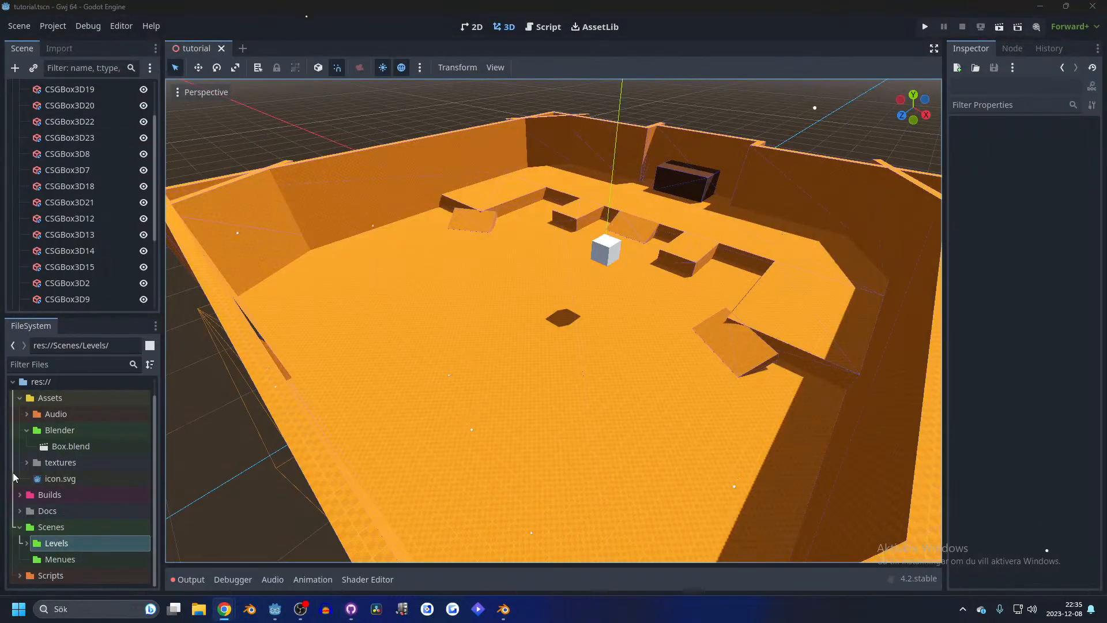
- Collapse the Assets and Scenes folders in the project file tree and select the Docs folder
left_click(19, 398)
left_click(21, 468)
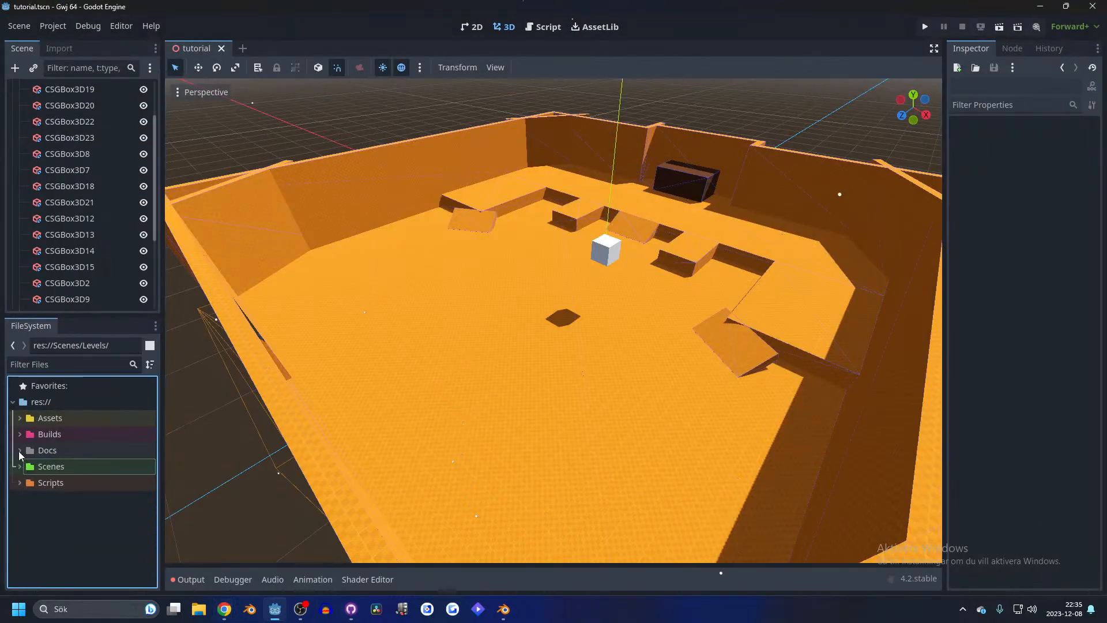
left_click(40, 451)
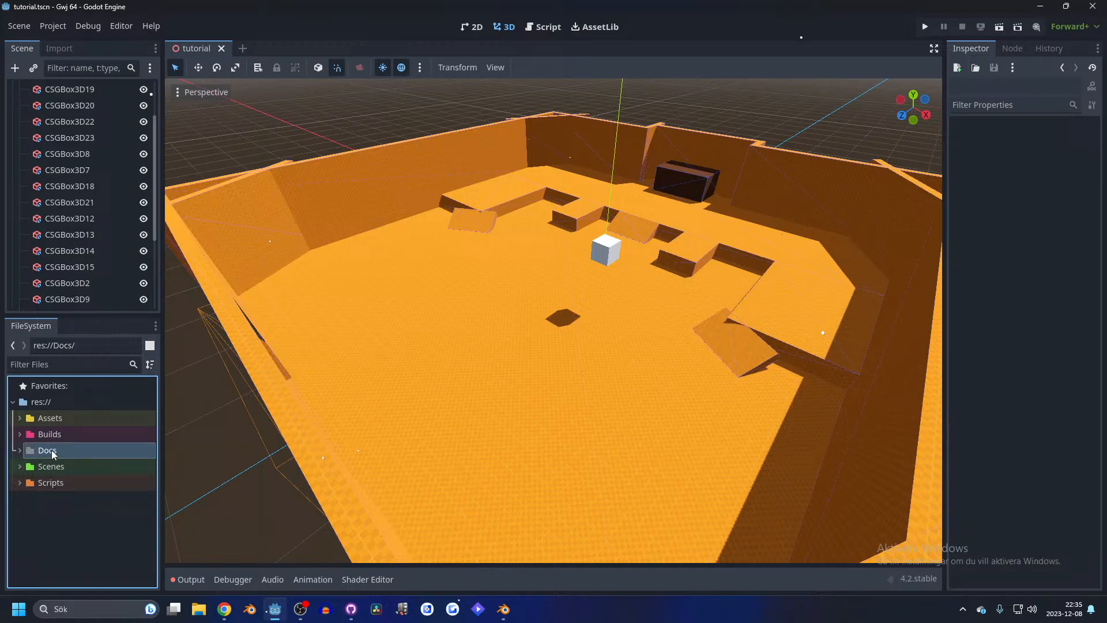
left_click(50, 438)
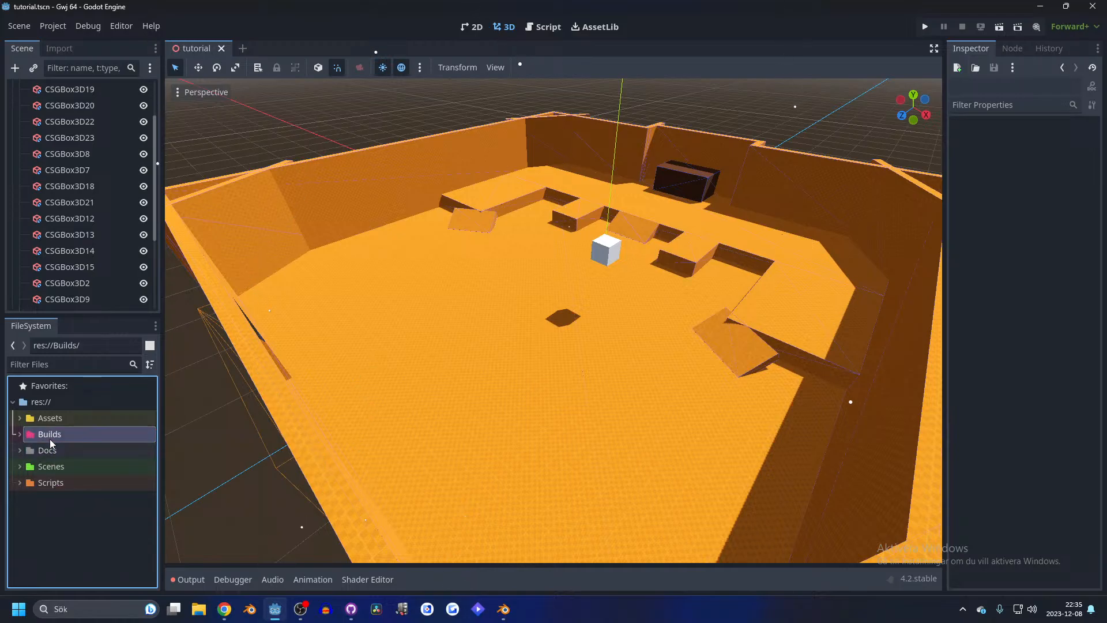
left_click(51, 447)
left_click(52, 439)
left_click(55, 453)
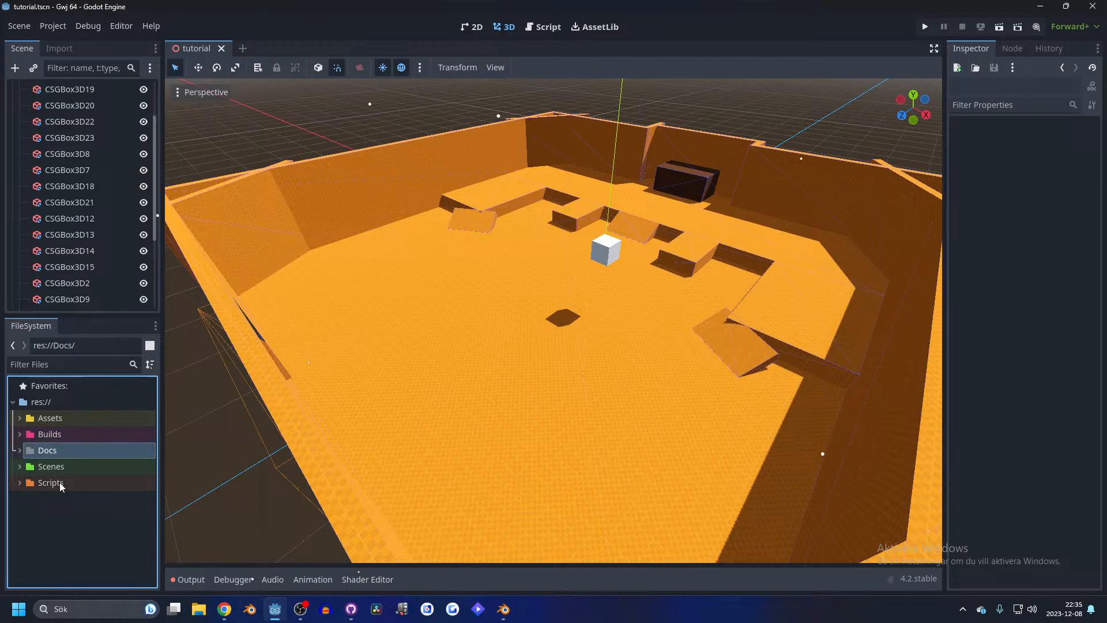
- Expand the Docs folder and open README.md in the script editor
left_click(20, 450)
left_click(20, 451)
left_click(20, 450)
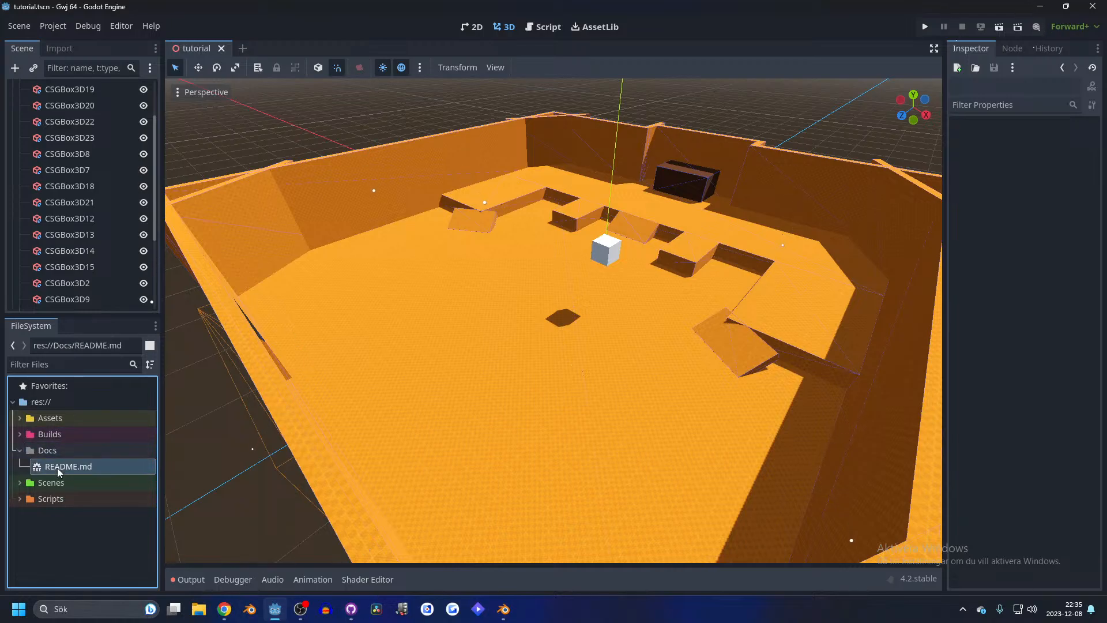
double_click(58, 466)
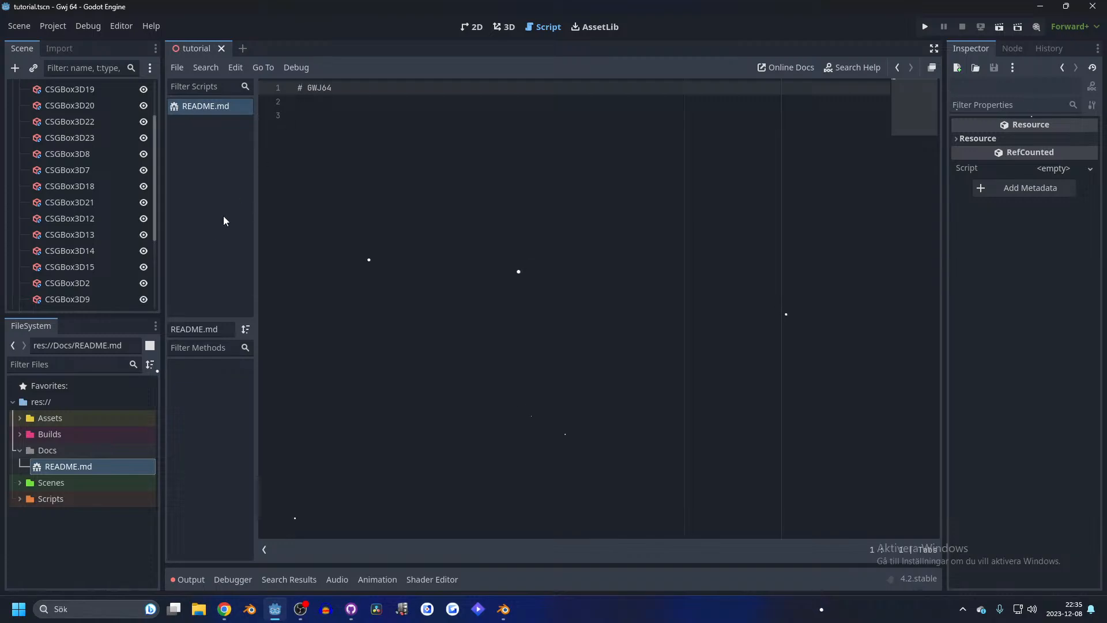
- Open the project's export settings and add a Web export preset
left_click(60, 27)
mouse_move(26, 23)
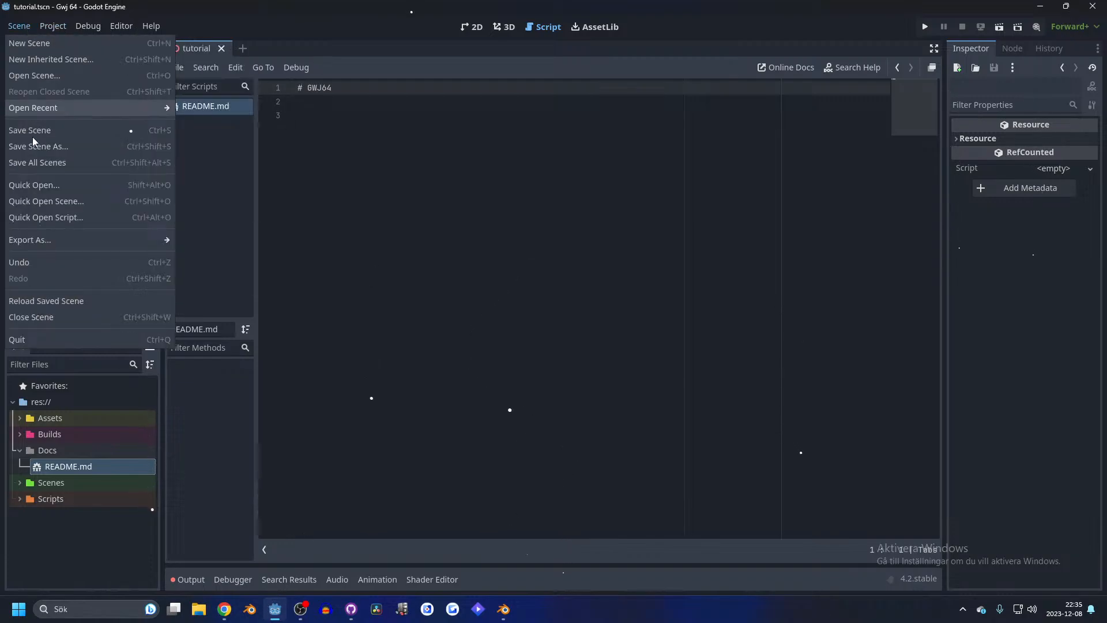
mouse_move(91, 240)
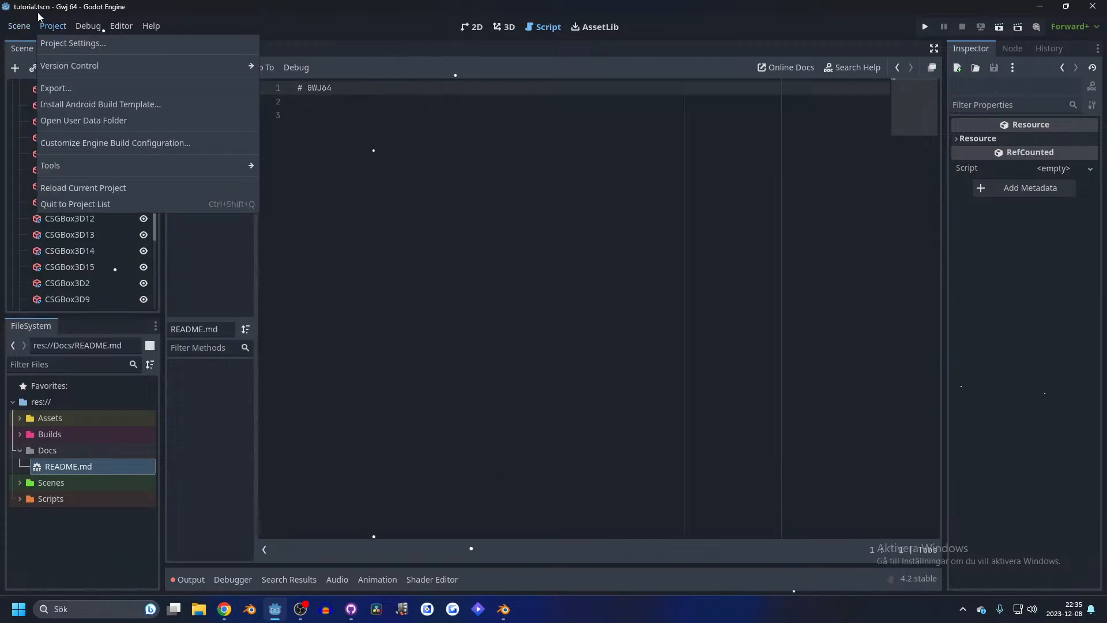
left_click(78, 90)
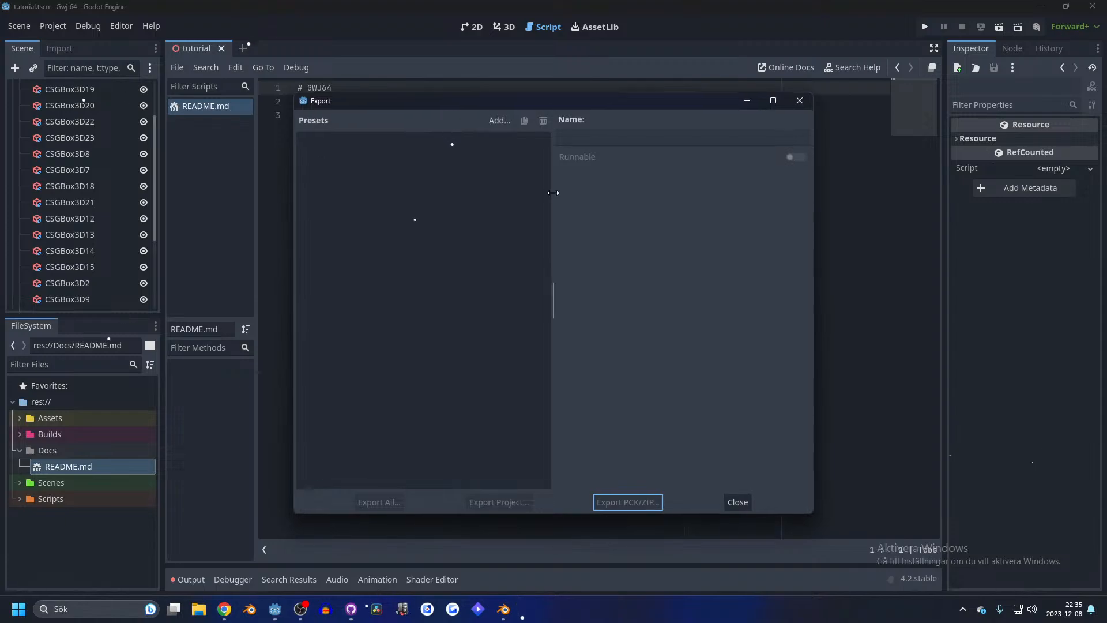
left_click(494, 122)
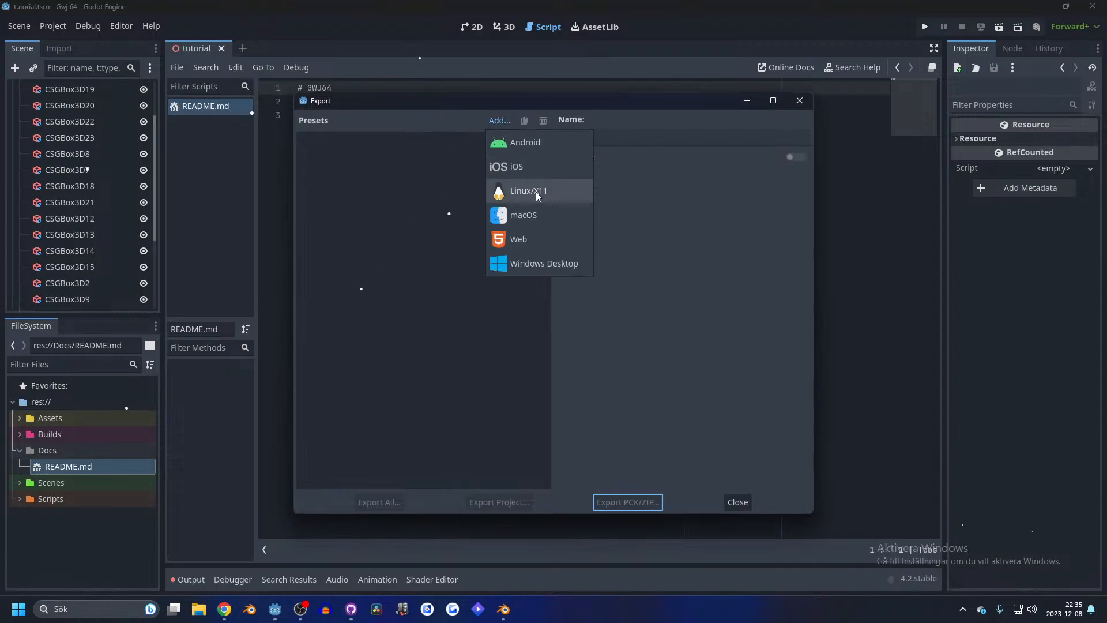
left_click(552, 240)
- Add export presets for Windows Desktop, Linux/X11 and macOS
left_click(483, 123)
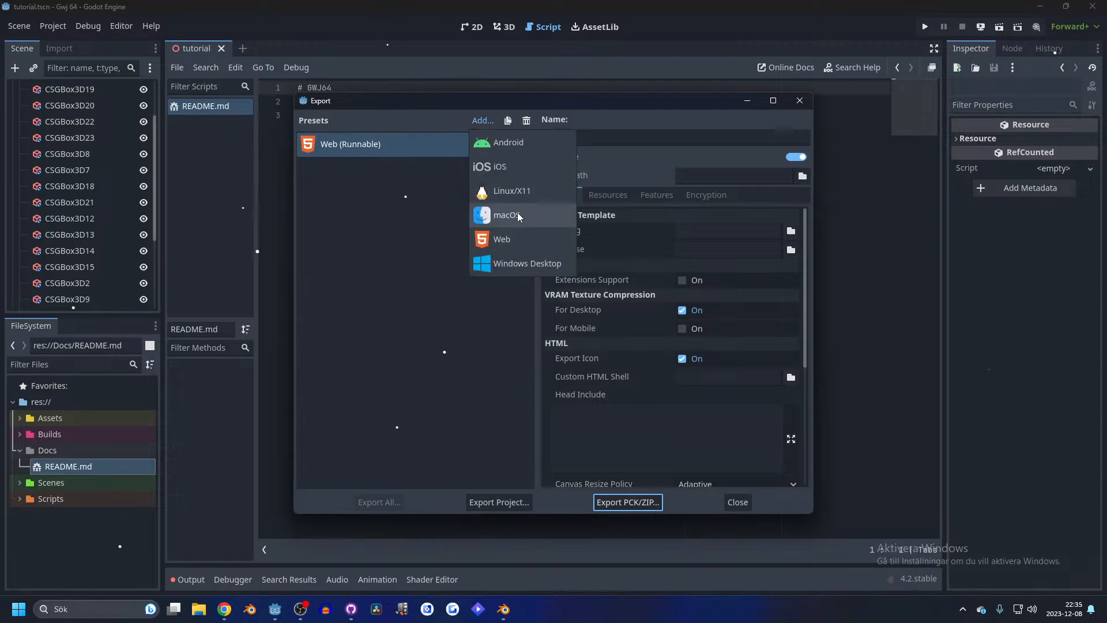
left_click(524, 264)
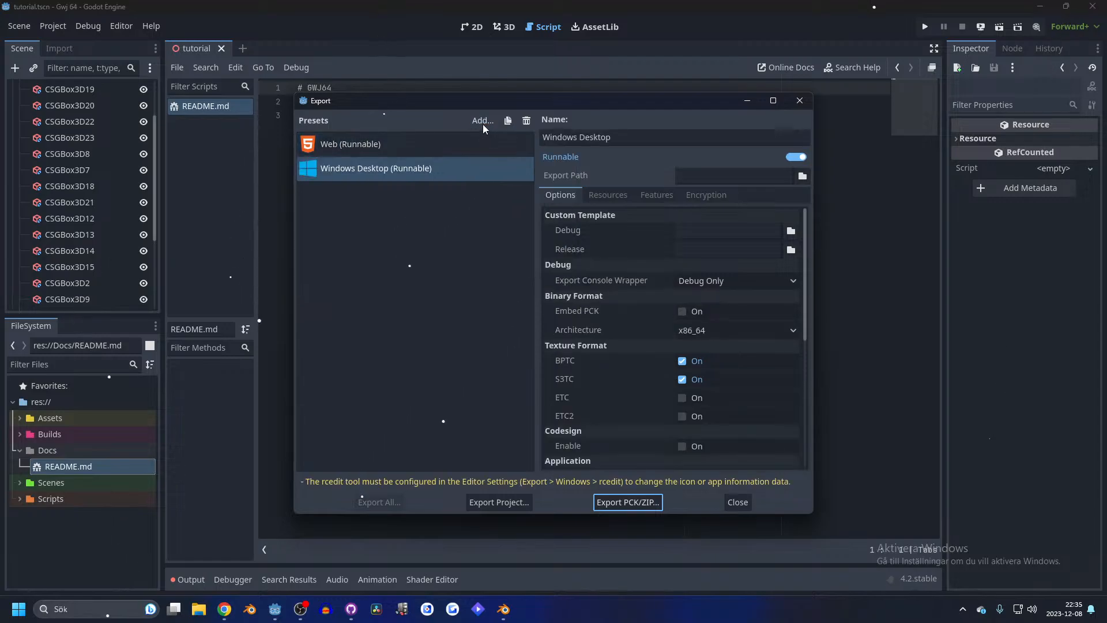
left_click(483, 123)
left_click(522, 192)
left_click(481, 122)
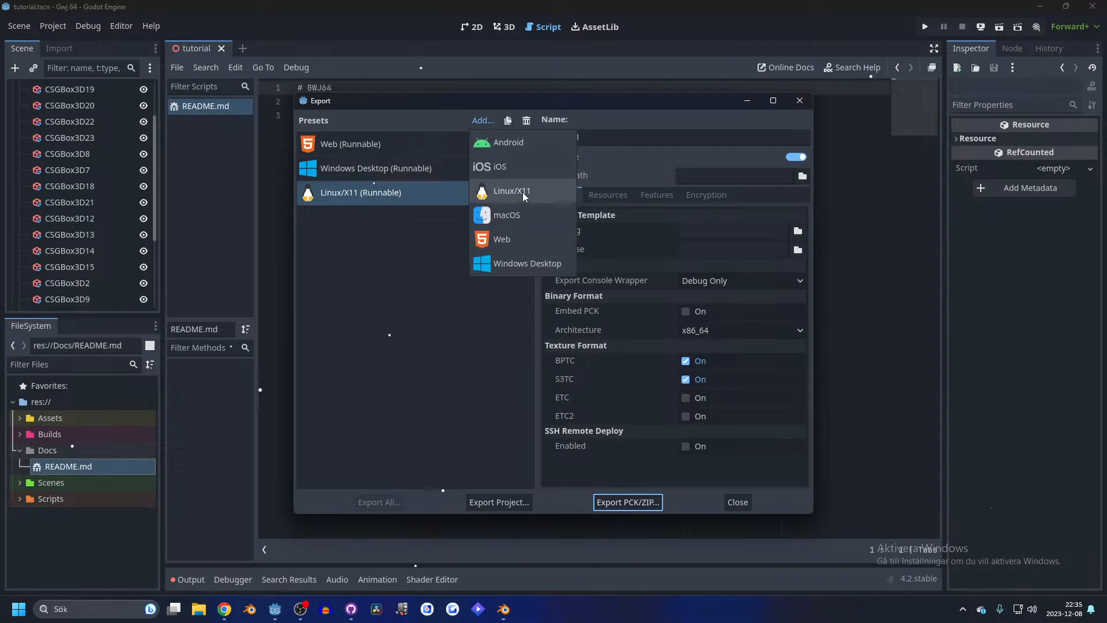
left_click(522, 219)
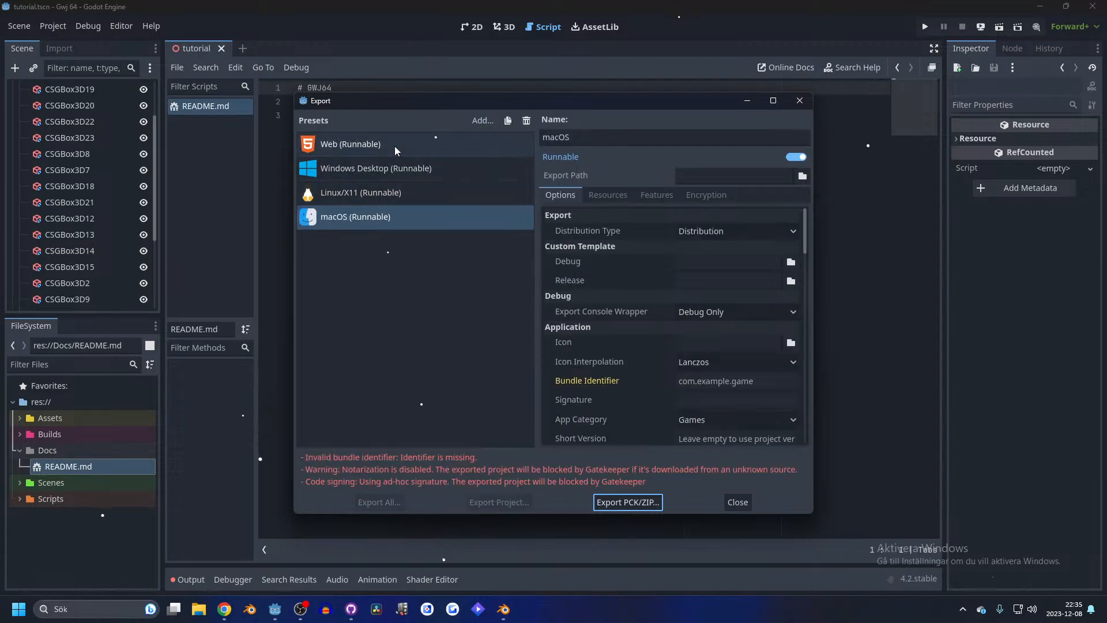
- Set the Web preset's export path to Builds/HTML5/index.html
left_click(364, 144)
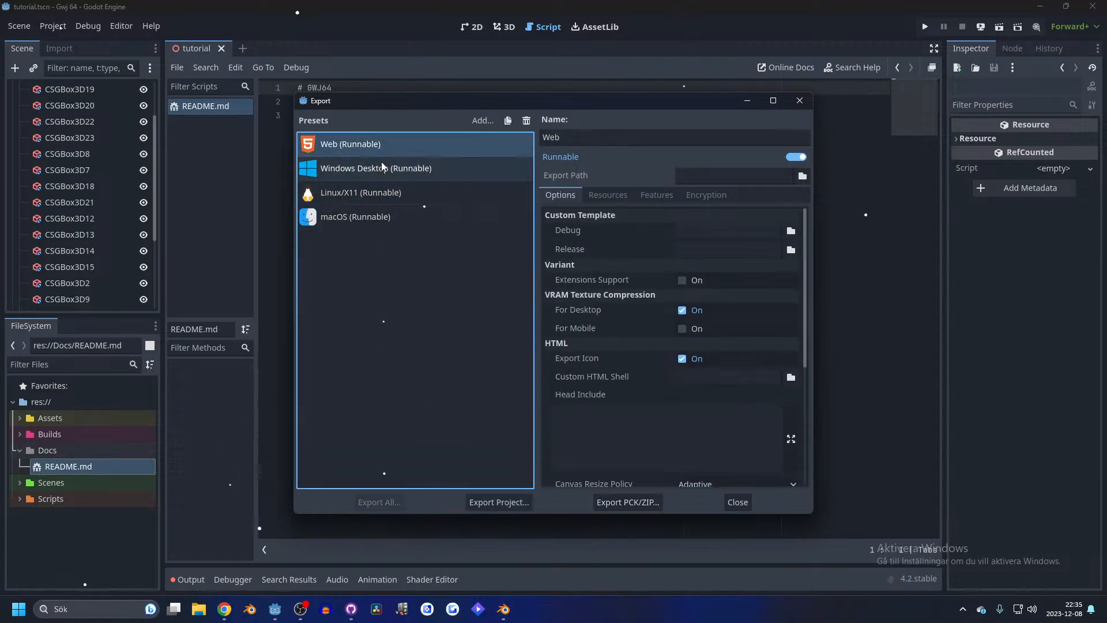
left_click(802, 177)
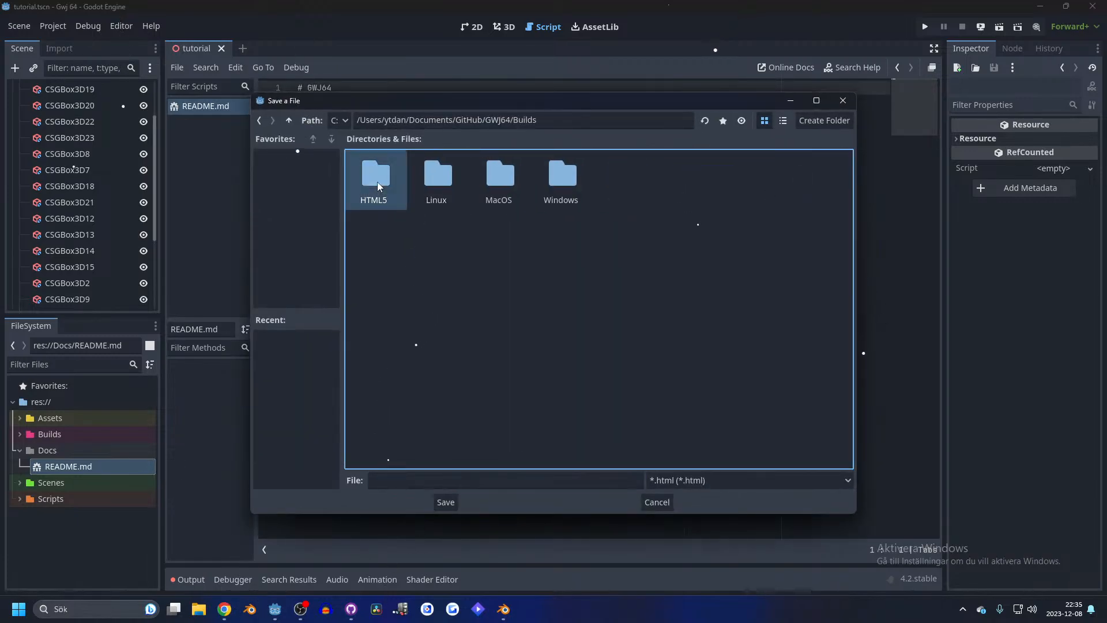
left_click(451, 502)
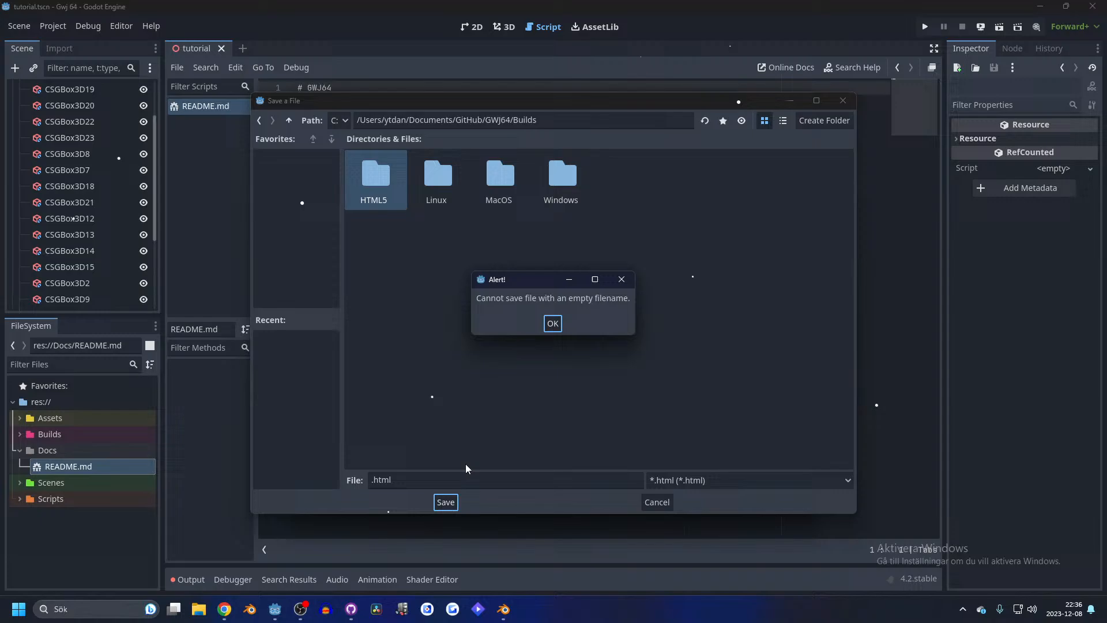
left_click(553, 324)
double_click(376, 179)
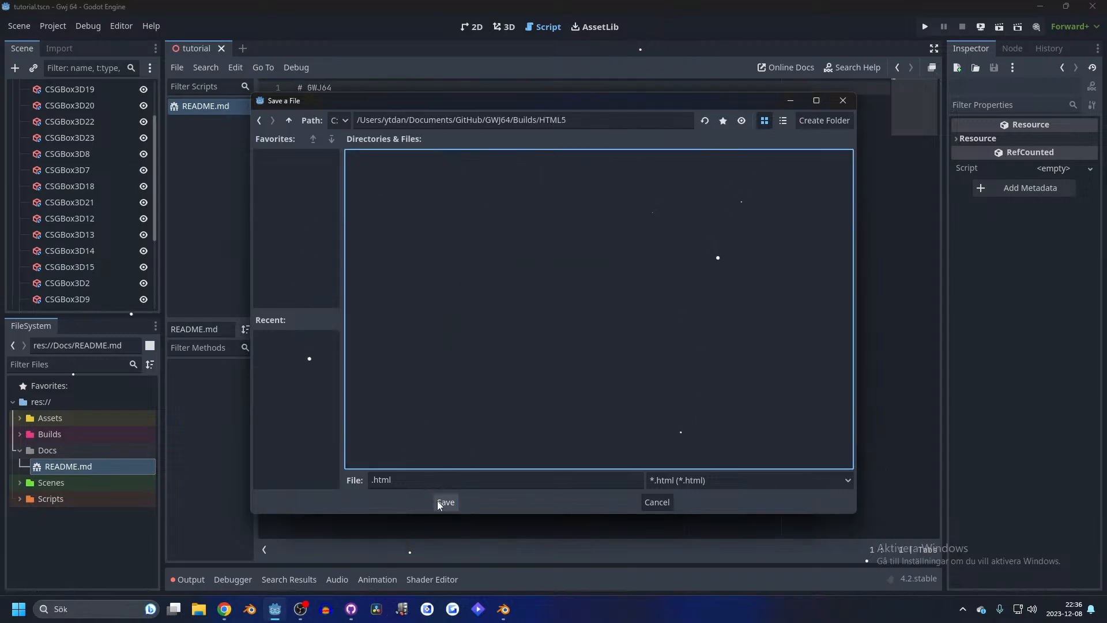
left_click(367, 479)
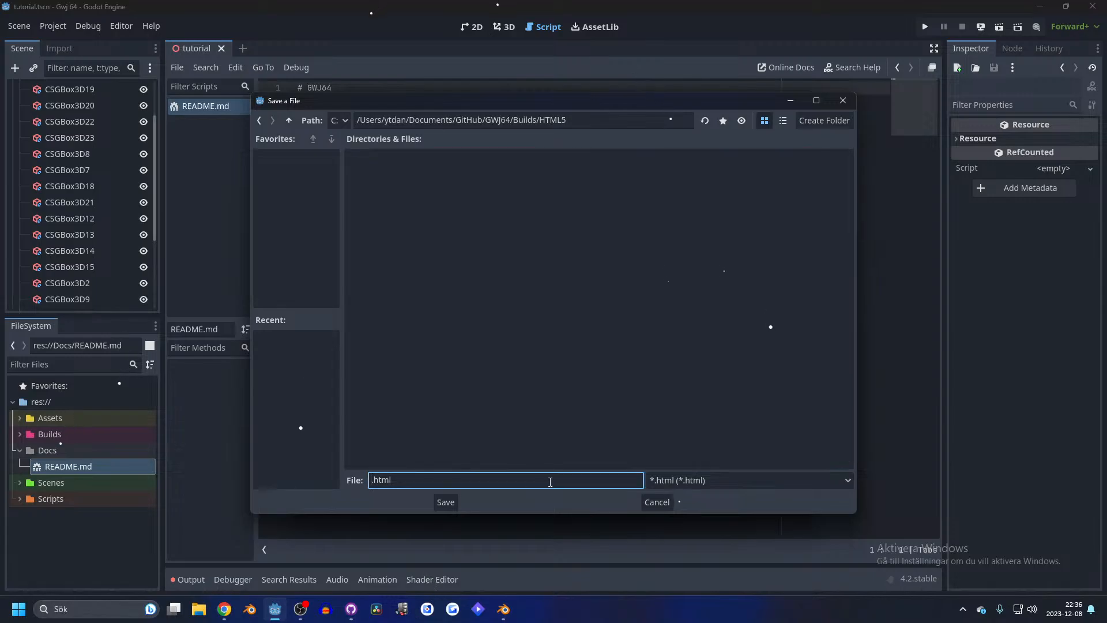
type("index")
left_click(445, 502)
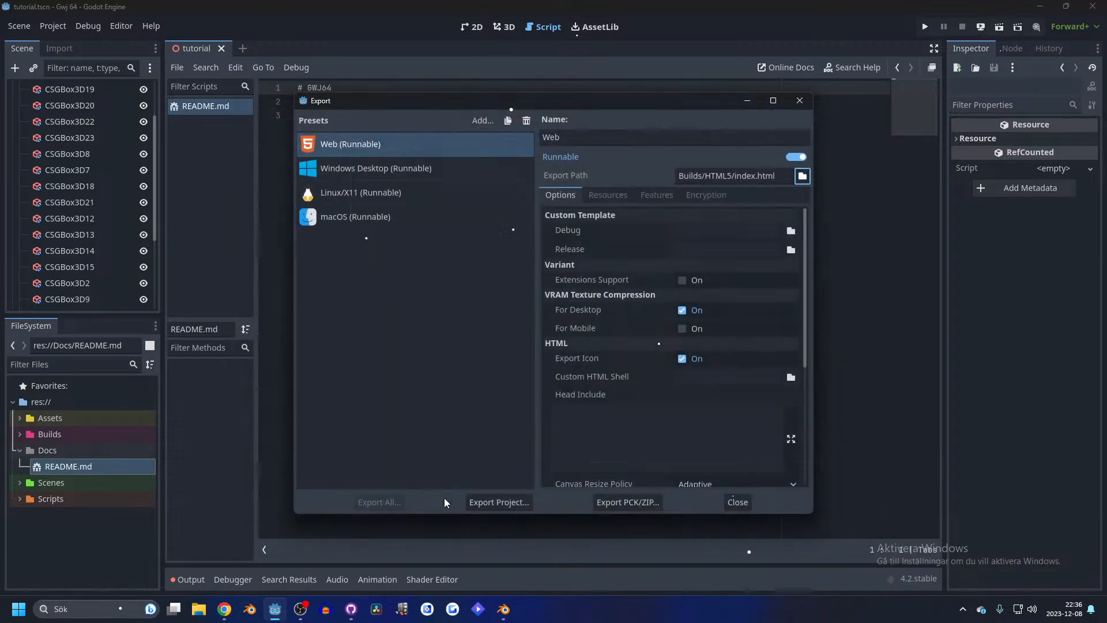
- Set the Windows Desktop preset's export path to the Builds/Windows folder, keeping index.html as the base file name
left_click(428, 169)
left_click(802, 176)
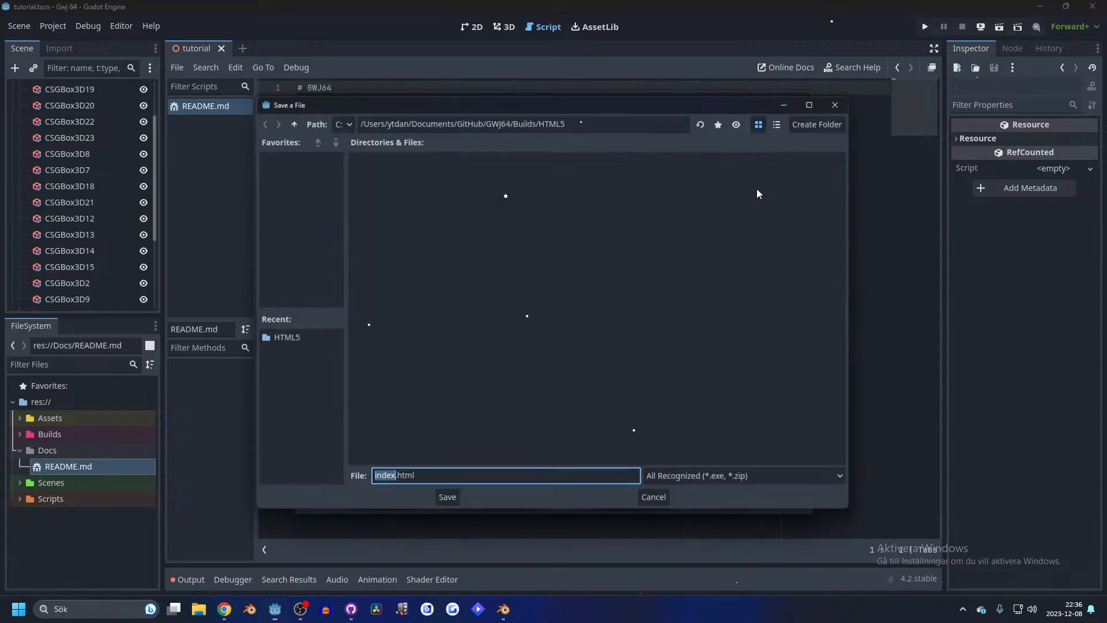
left_click(287, 121)
double_click(559, 175)
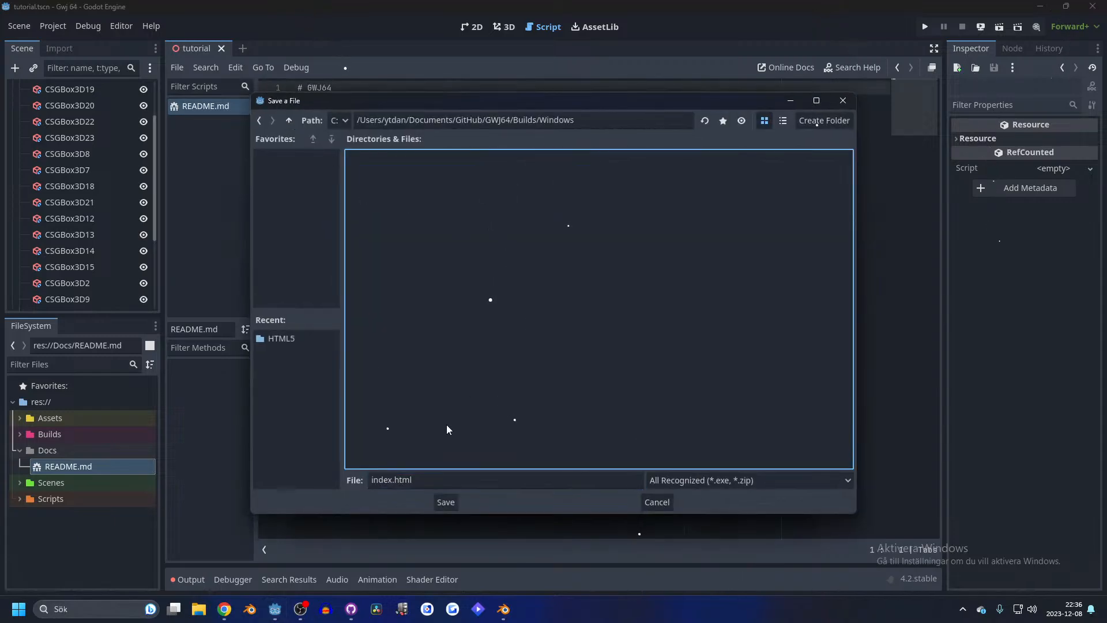
left_click(445, 502)
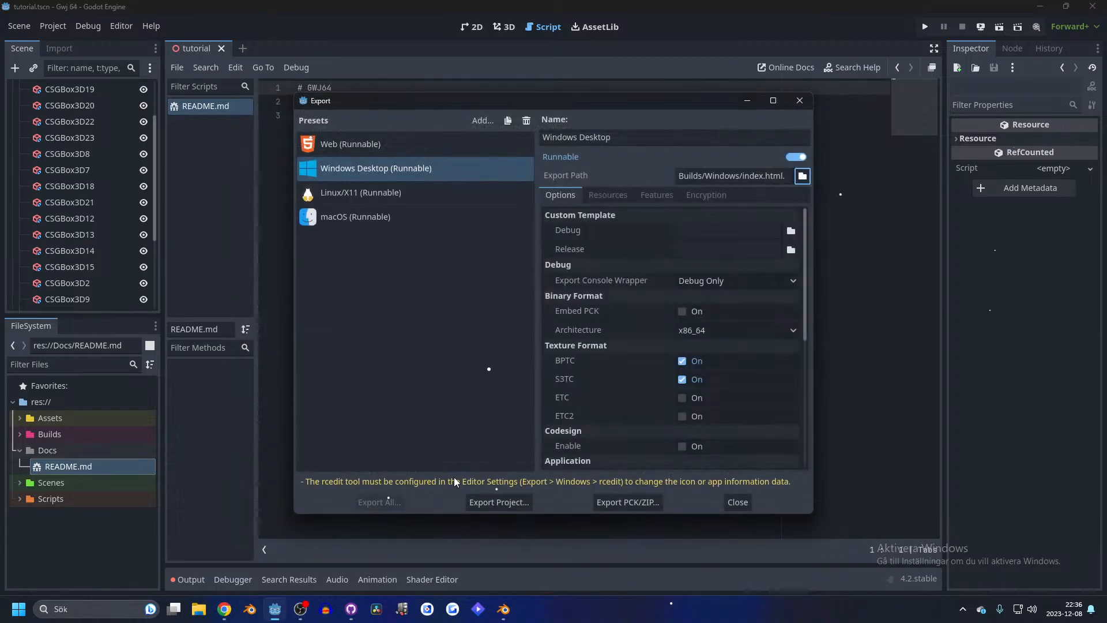
- Set the Linux/X11 preset's export path to the Builds/Linux folder, keeping index.html as the base file name
left_click(361, 193)
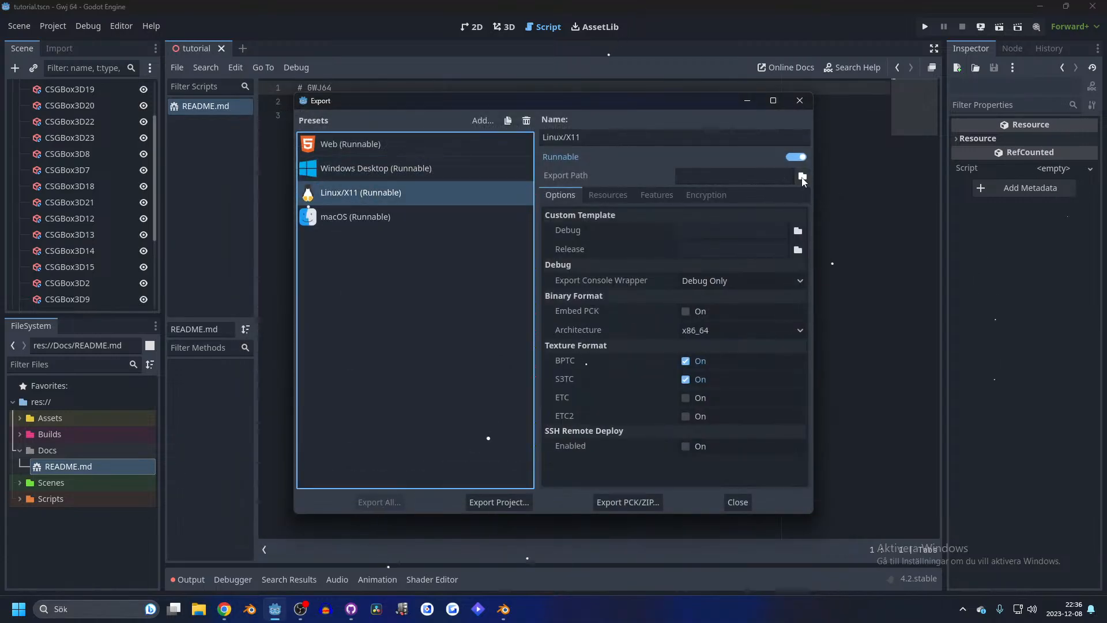
left_click(802, 176)
left_click(291, 120)
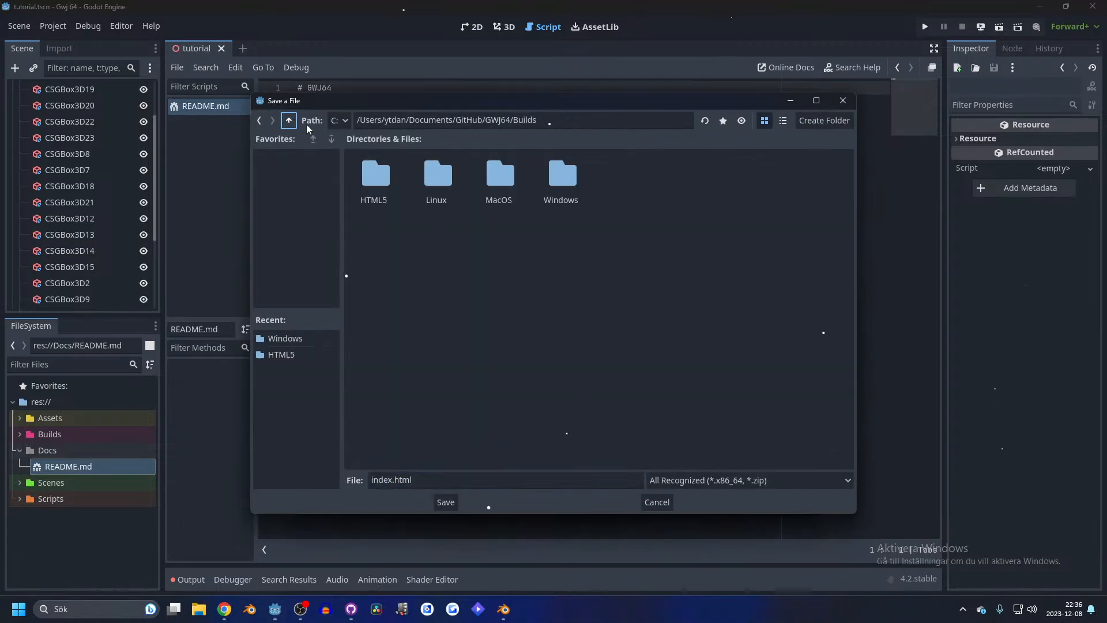
double_click(442, 181)
left_click(445, 502)
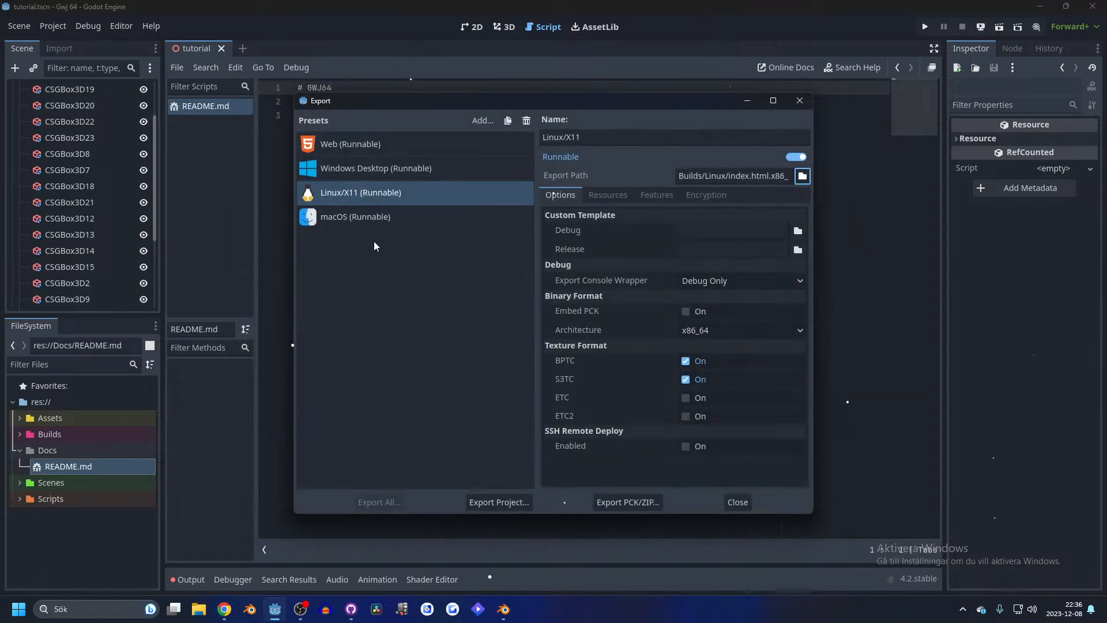
- Set the macOS preset's export path to Builds/MacOS/index.html.zip
left_click(369, 218)
left_click(802, 176)
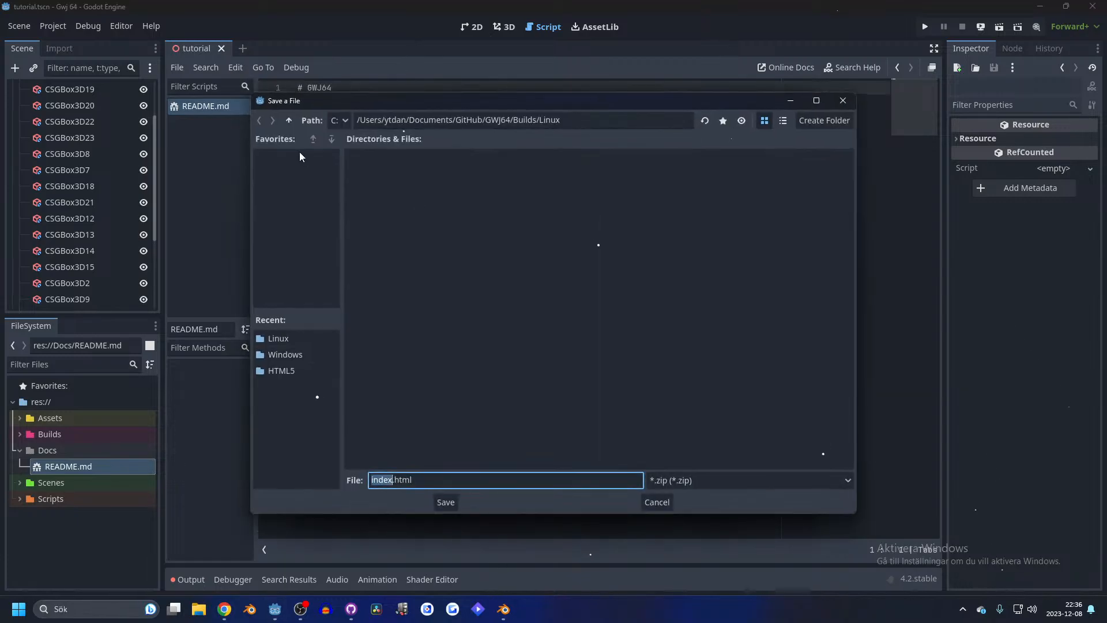
left_click(292, 119)
left_click(514, 175)
double_click(514, 175)
left_click(445, 502)
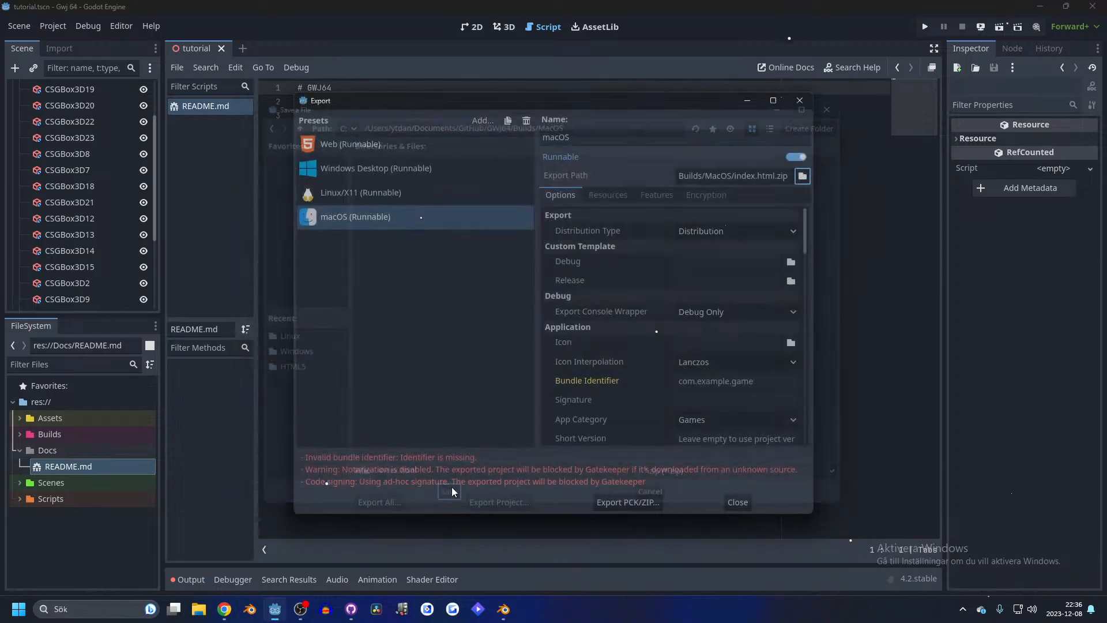
- Review the macOS preset's application options and open its Bundle Identifier for editing
left_click(375, 195)
left_click(361, 213)
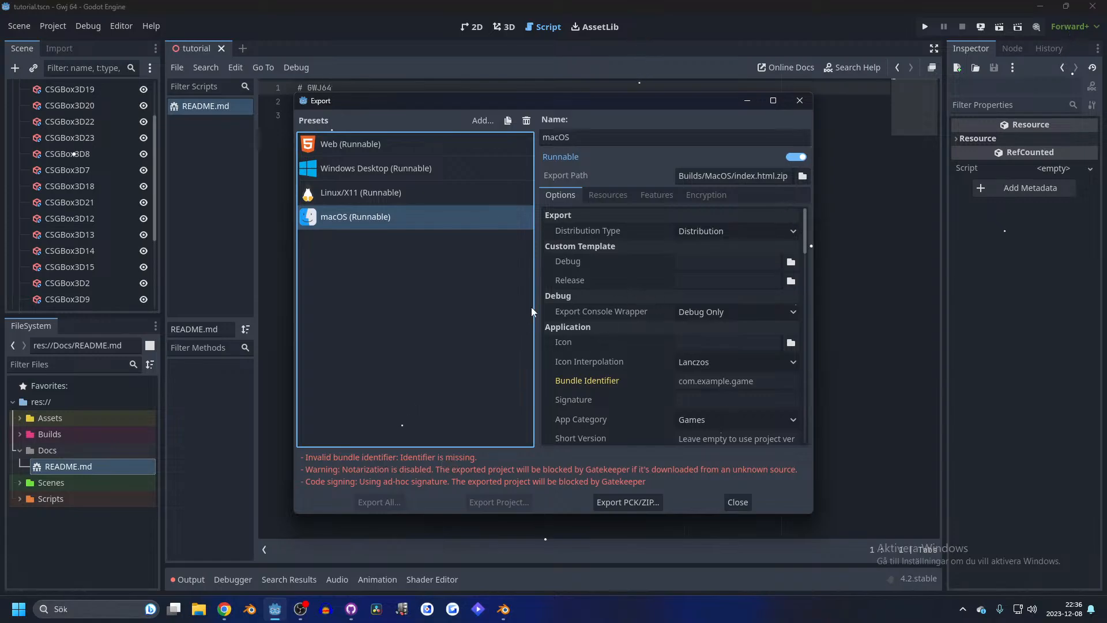
scroll(603, 324, "down", 4)
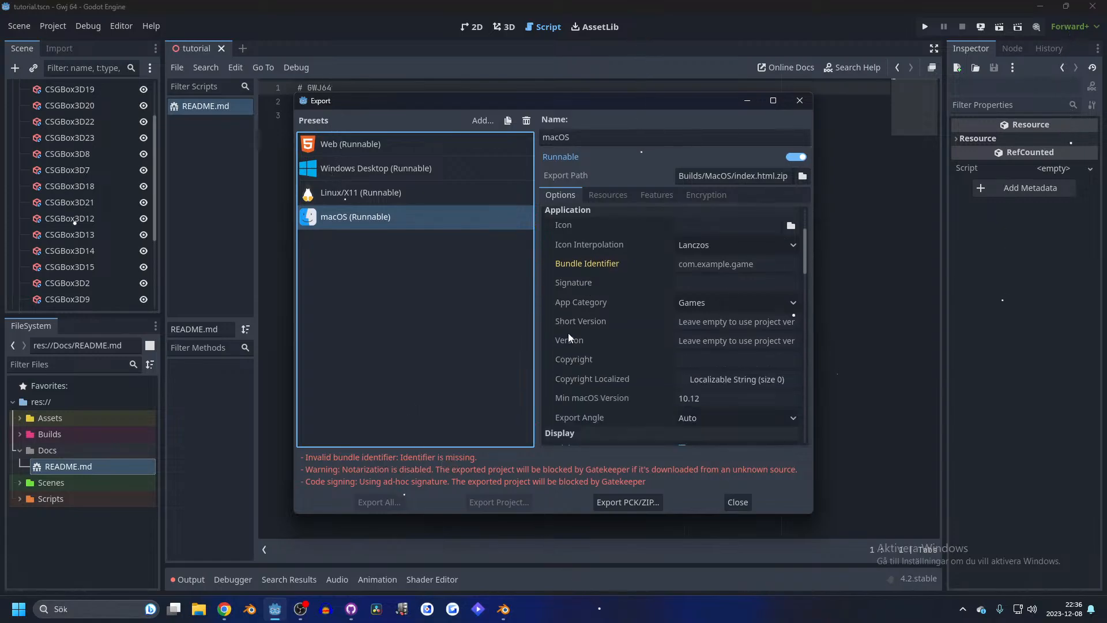
scroll(576, 326, "up", 4)
scroll(581, 320, "down", 2)
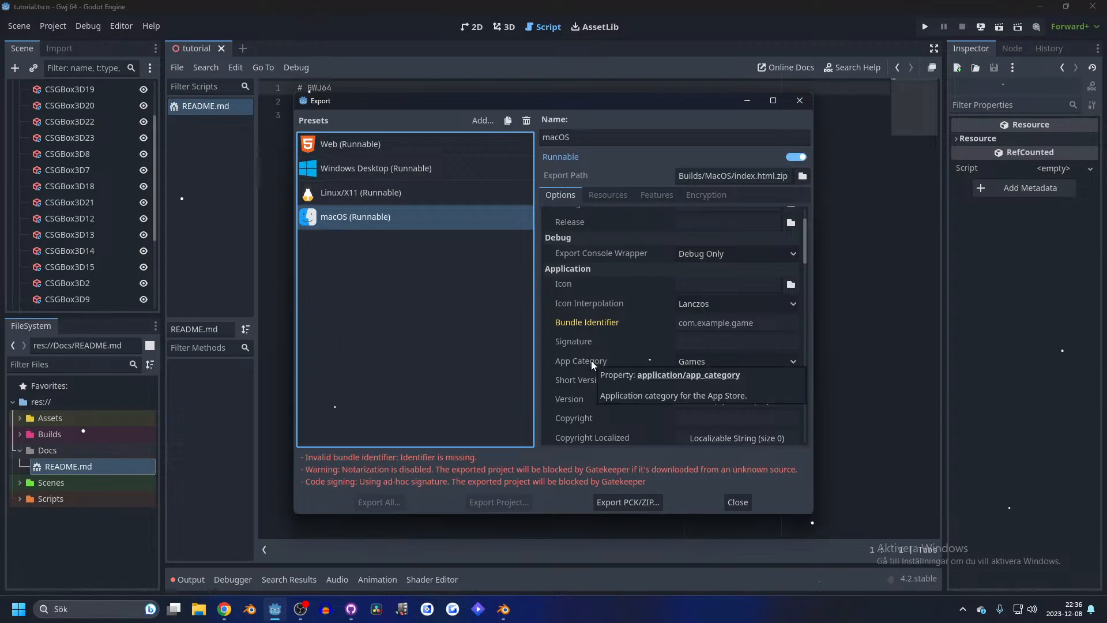
scroll(618, 343, "down", 2)
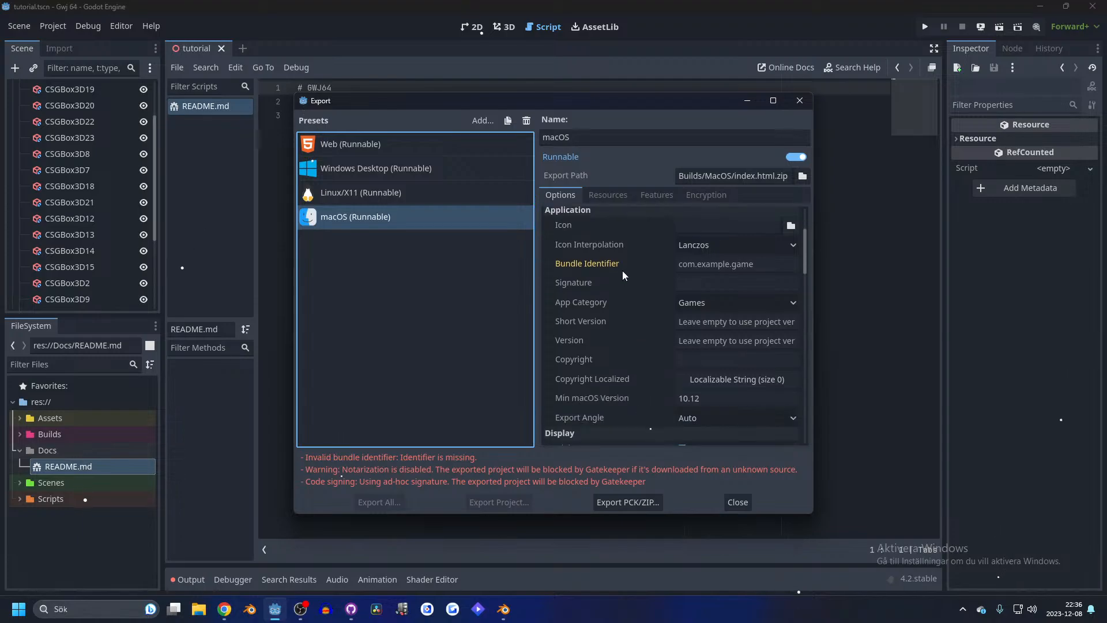
left_click(713, 264)
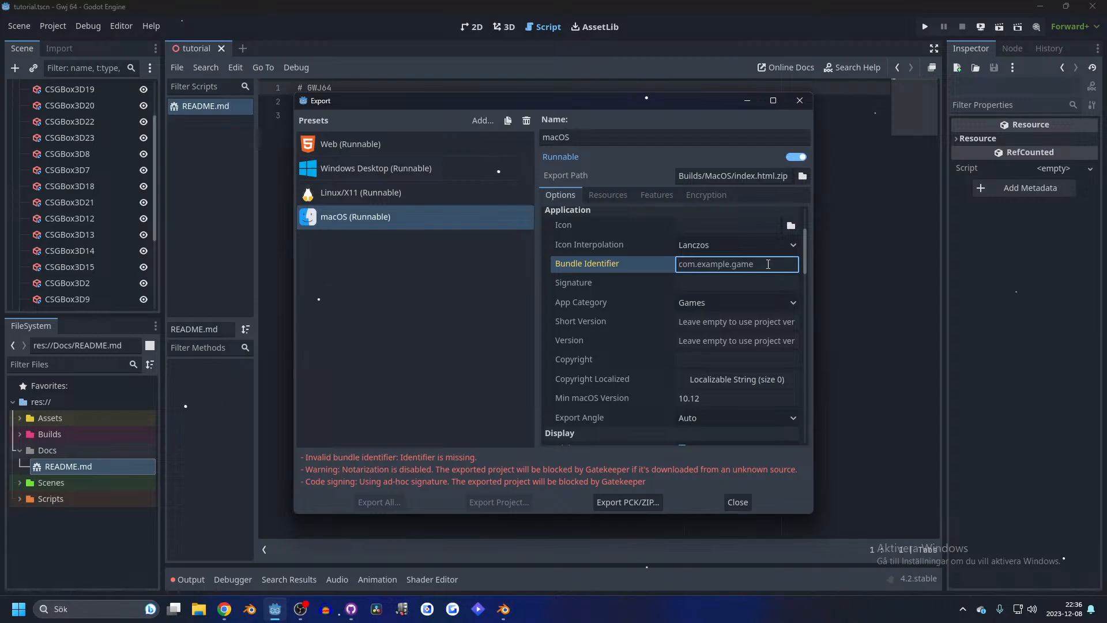
- Switch to Chrome and search Google for "godot export macos bundle"
key("alt+Tab")
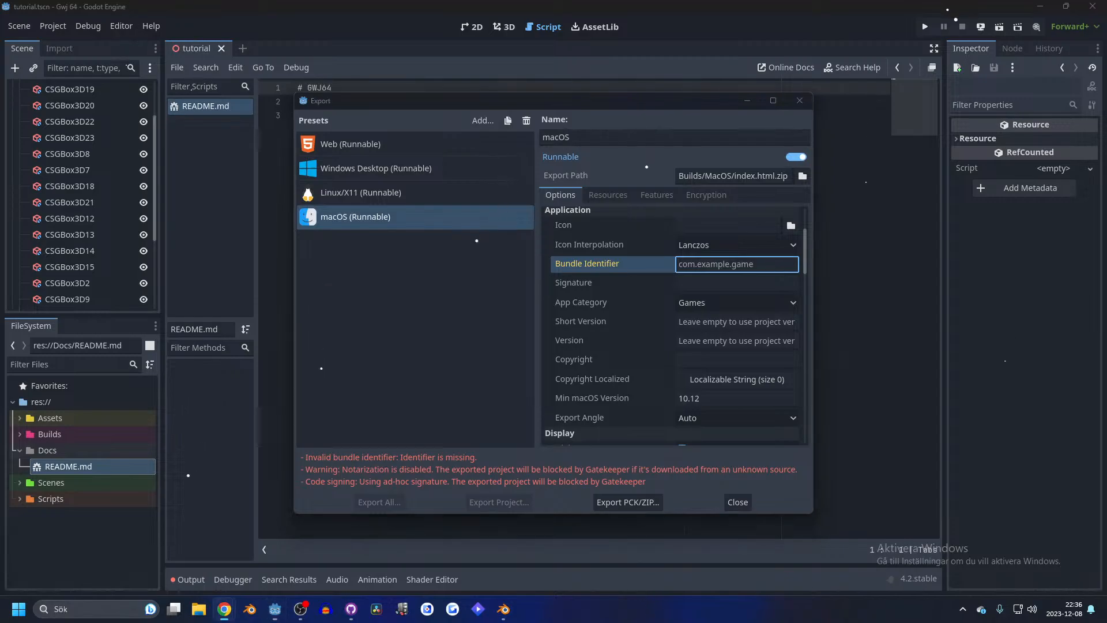
left_click_drag(539, 284, 850, 255)
type("godot ")
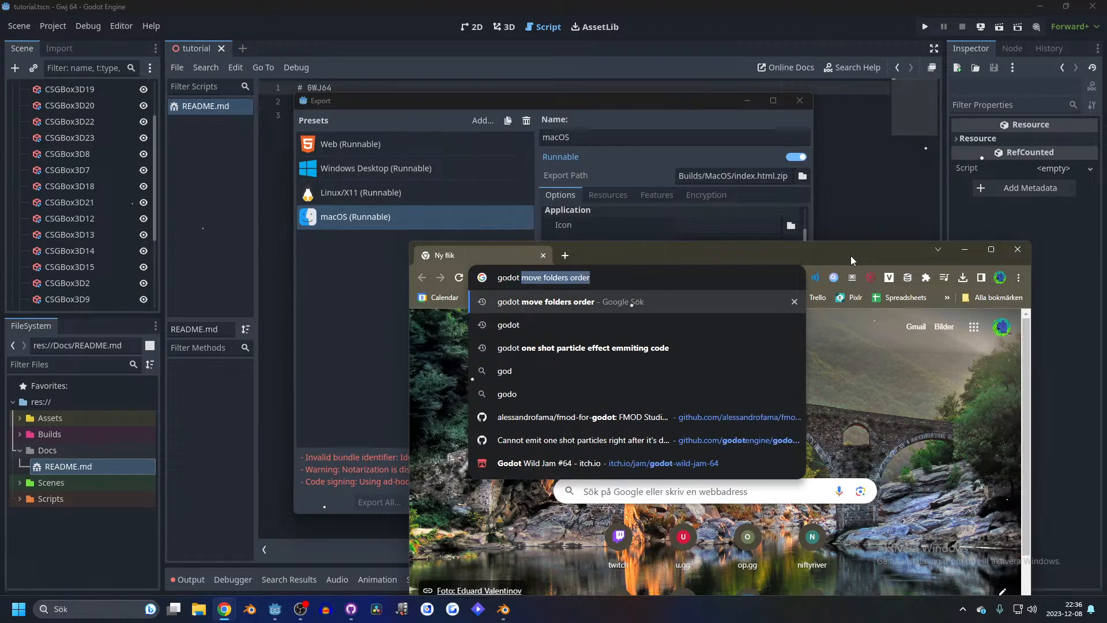
type("export ")
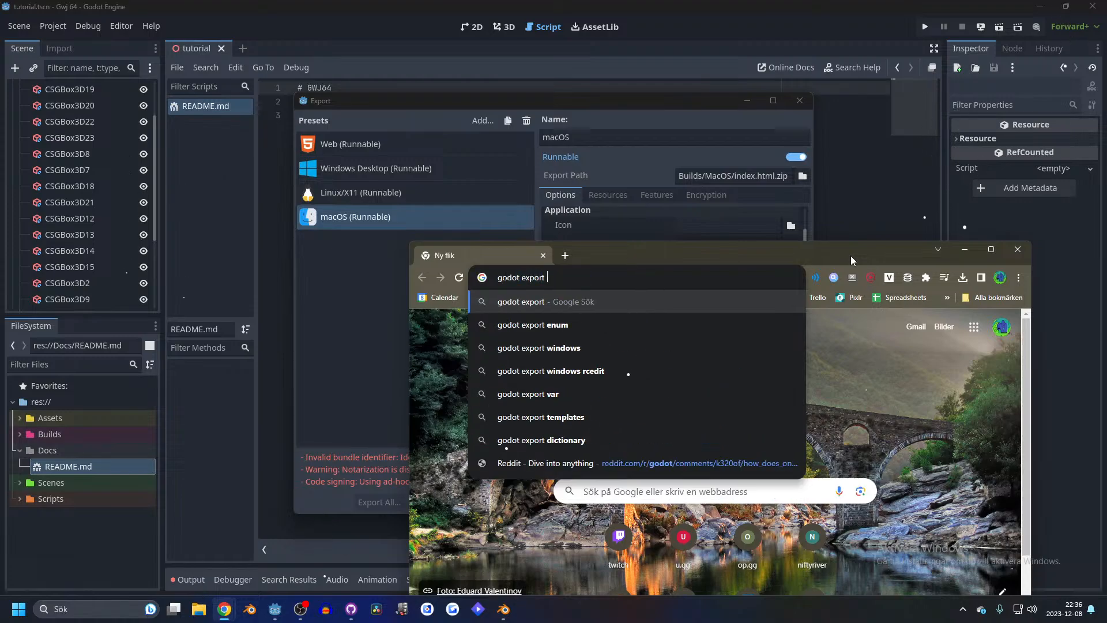
type("macos")
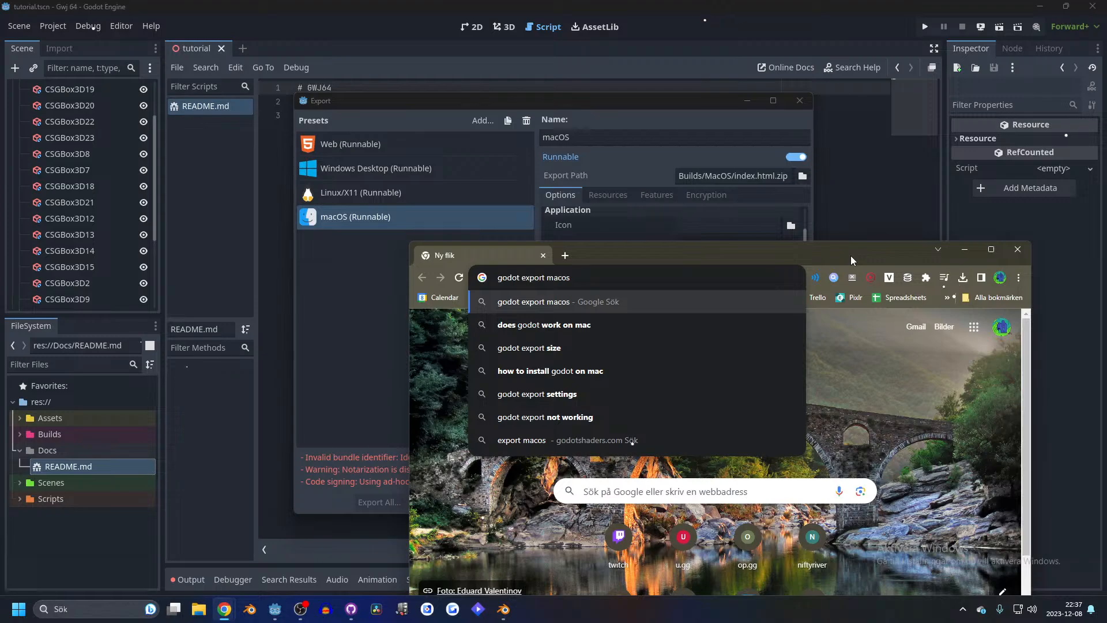
left_click_drag(805, 256, 964, 198)
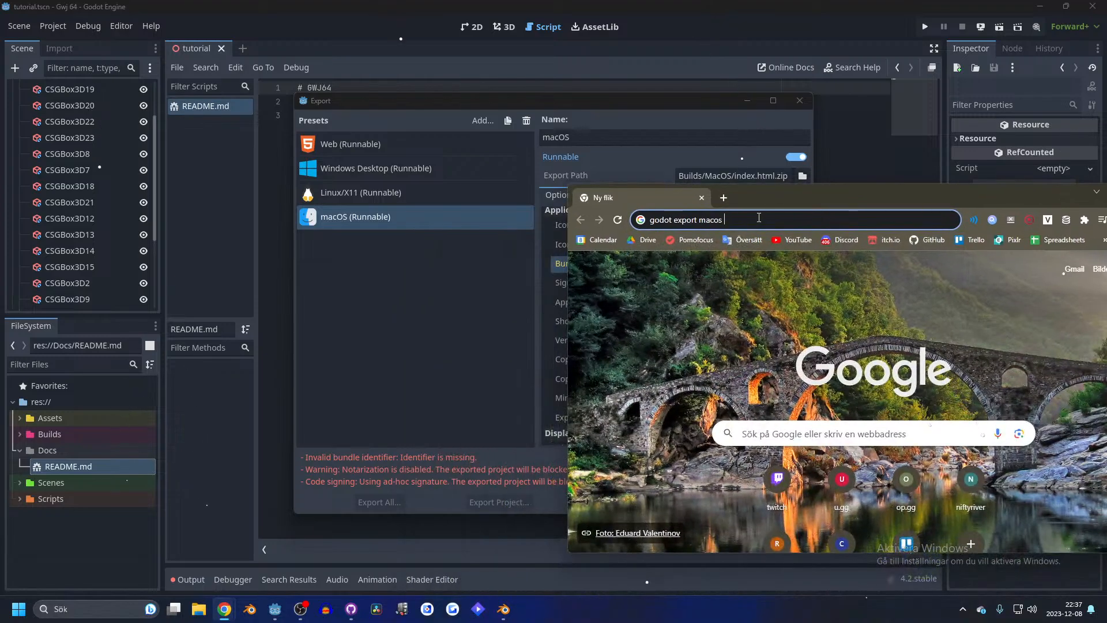
type("bundle")
key("Return")
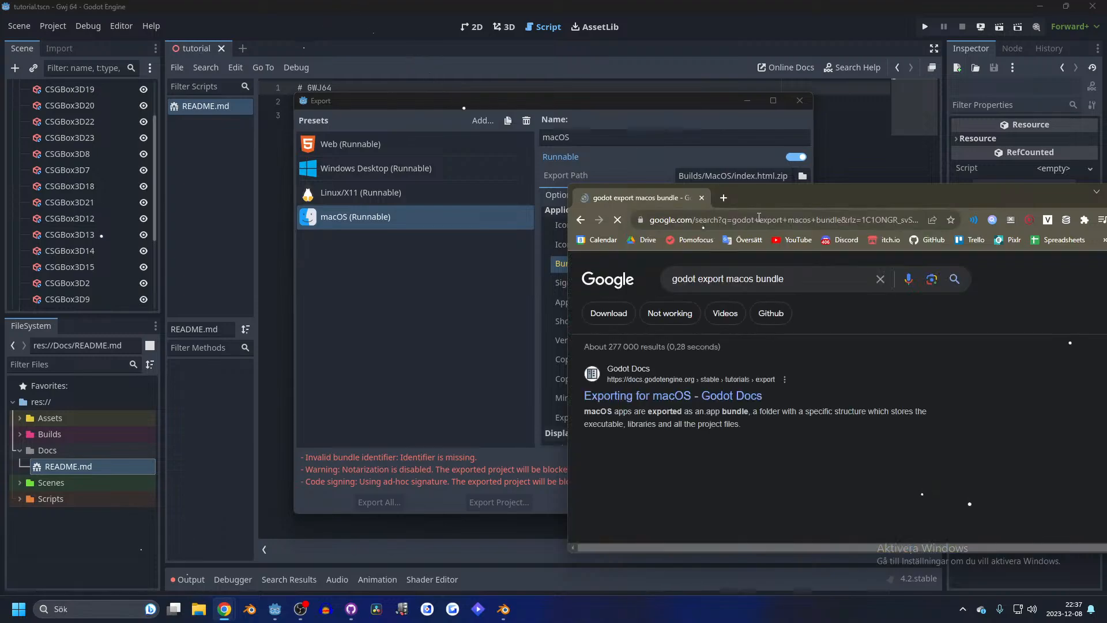
- Open the Godot Docs page "Exporting for macOS" in a maximized window and read its requirements and code signing sections
left_click(648, 340)
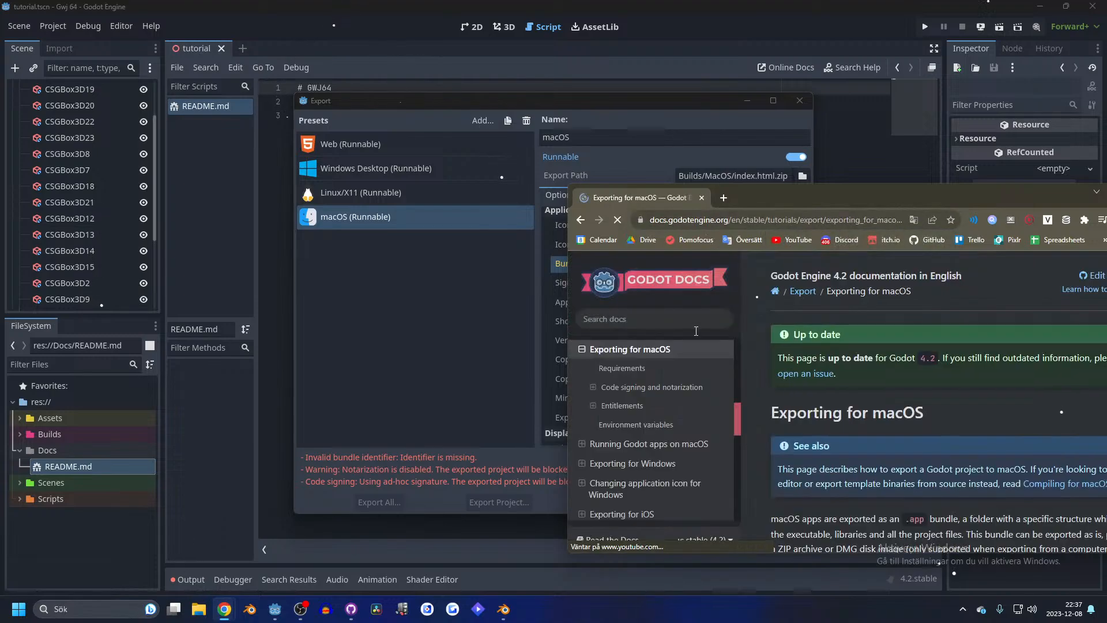
left_click_drag(825, 198, 739, 1)
scroll(565, 316, "down", 5)
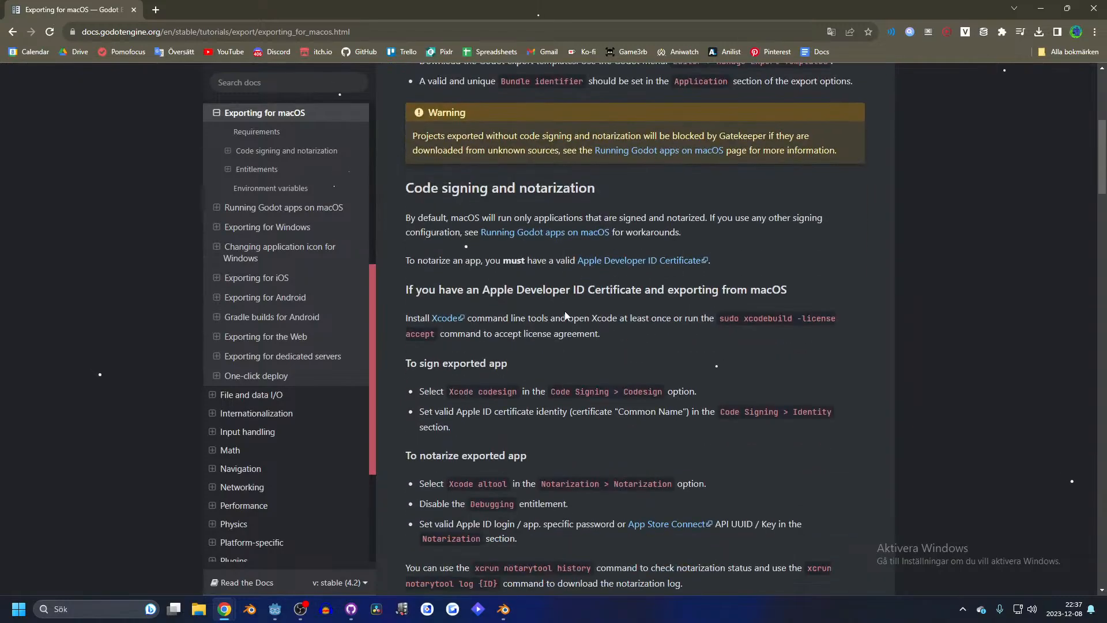
- Read the macOS export documentation on code signing and notarization, signing options and App Sandbox entitlements
scroll(565, 316, "up", 5)
scroll(571, 310, "down", 1)
scroll(616, 320, "down", 4)
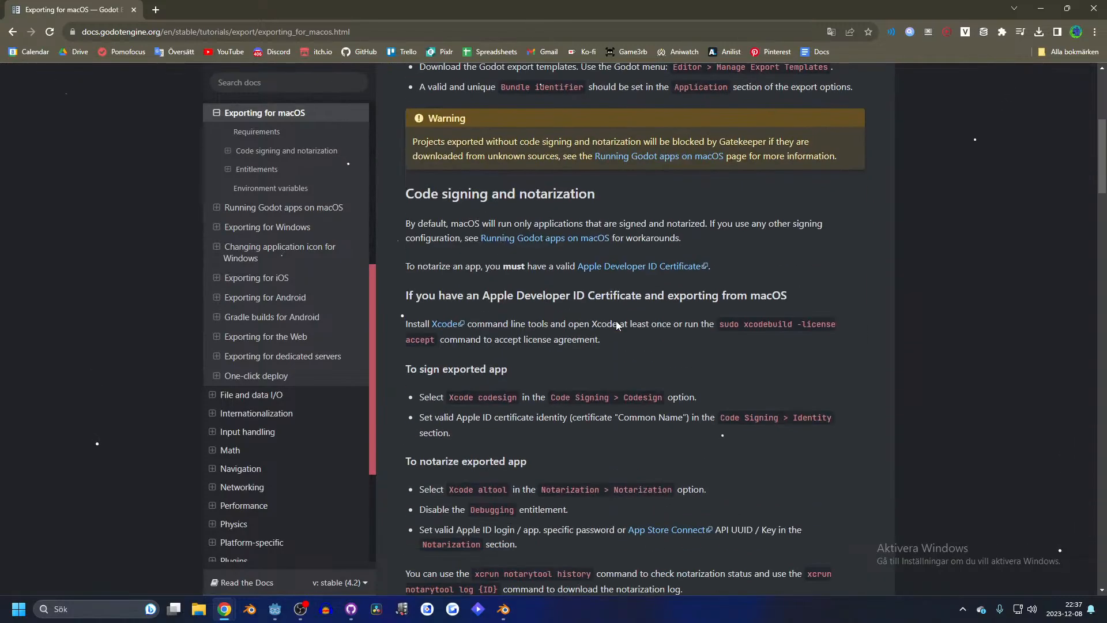
scroll(615, 321, "up", 3)
scroll(616, 321, "down", 7)
scroll(615, 321, "down", 12)
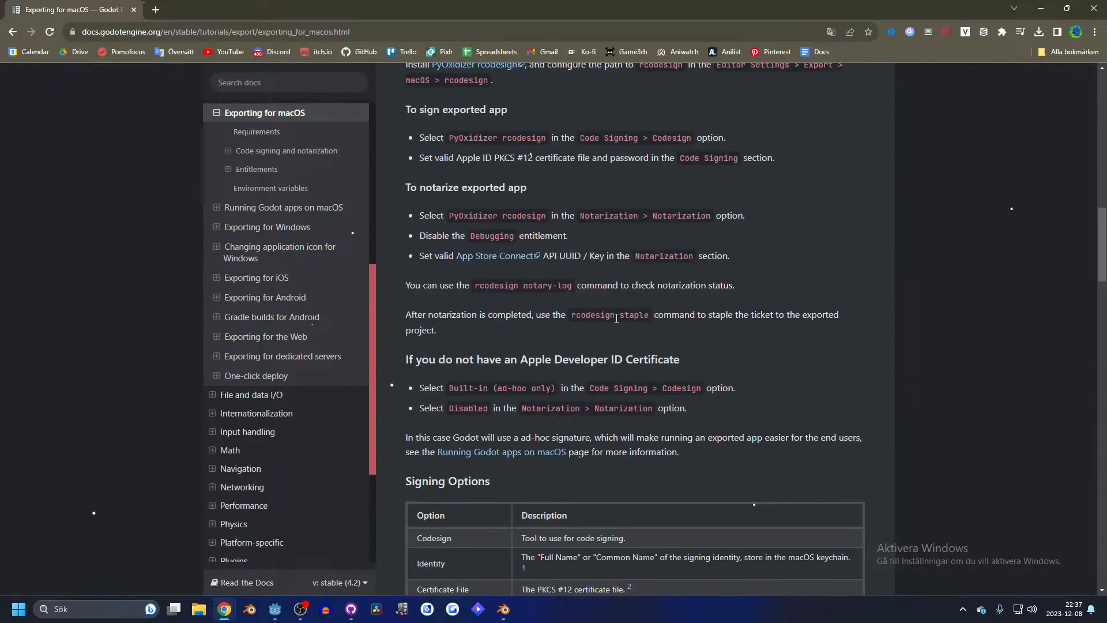
scroll(467, 294, "down", 12)
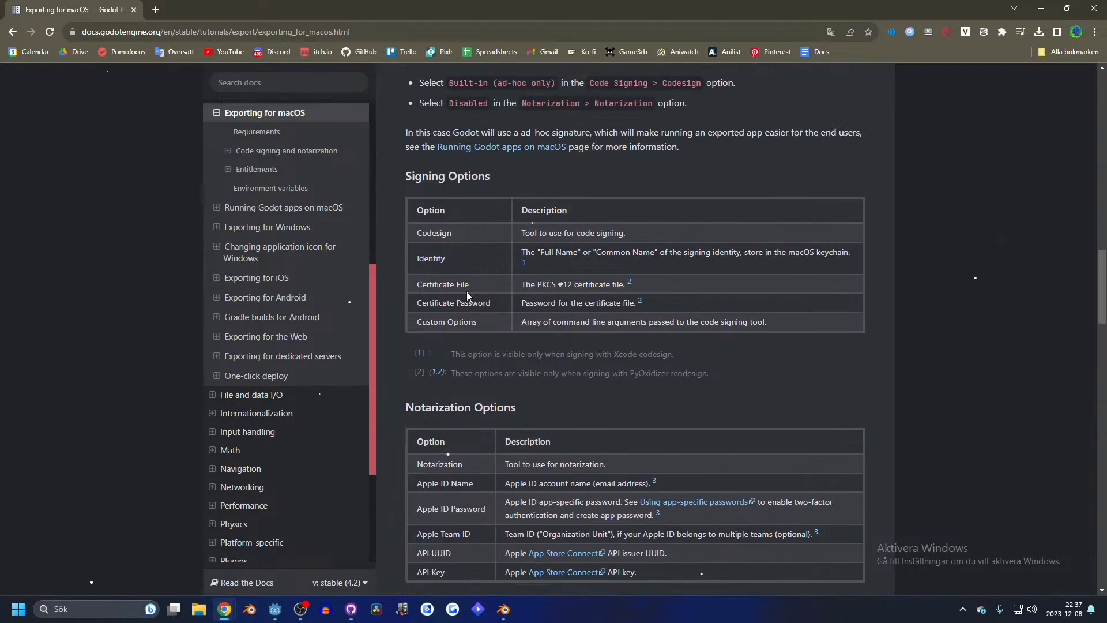
scroll(468, 293, "down", 20)
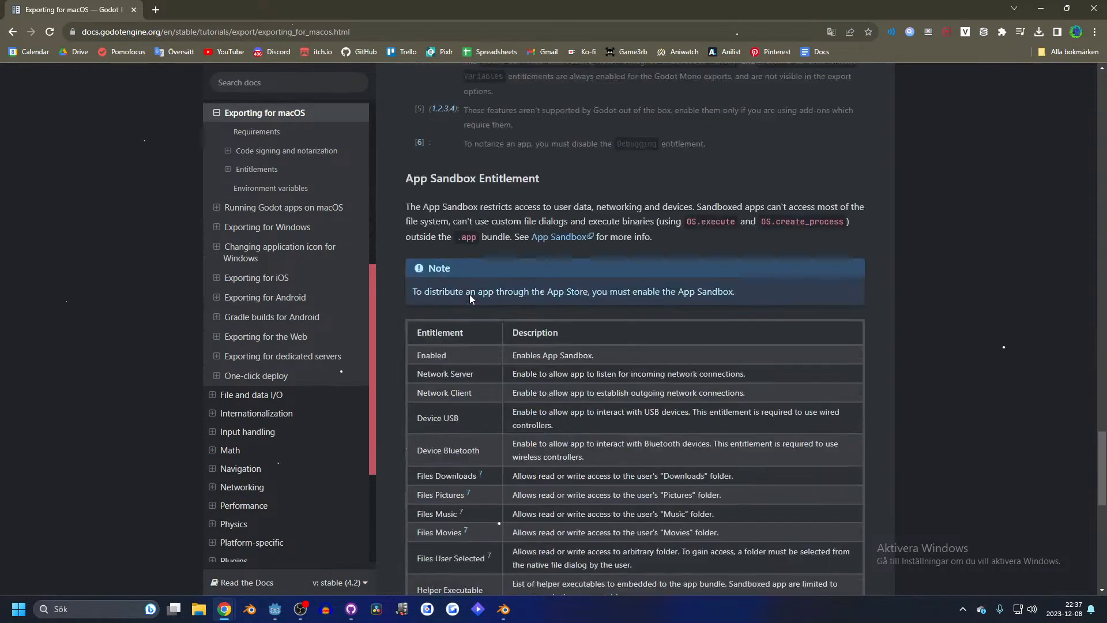
- Check the Reddit thread "How to export for MacOS in Godot 4.0" from the search results, then return to the results
key("alt+Left")
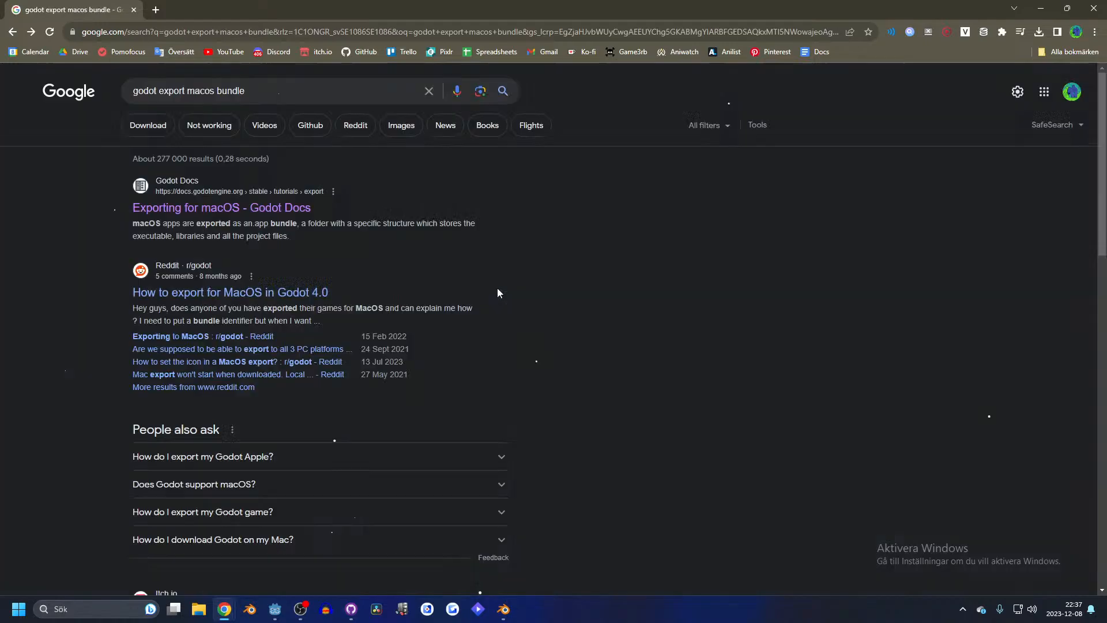
left_click(194, 289)
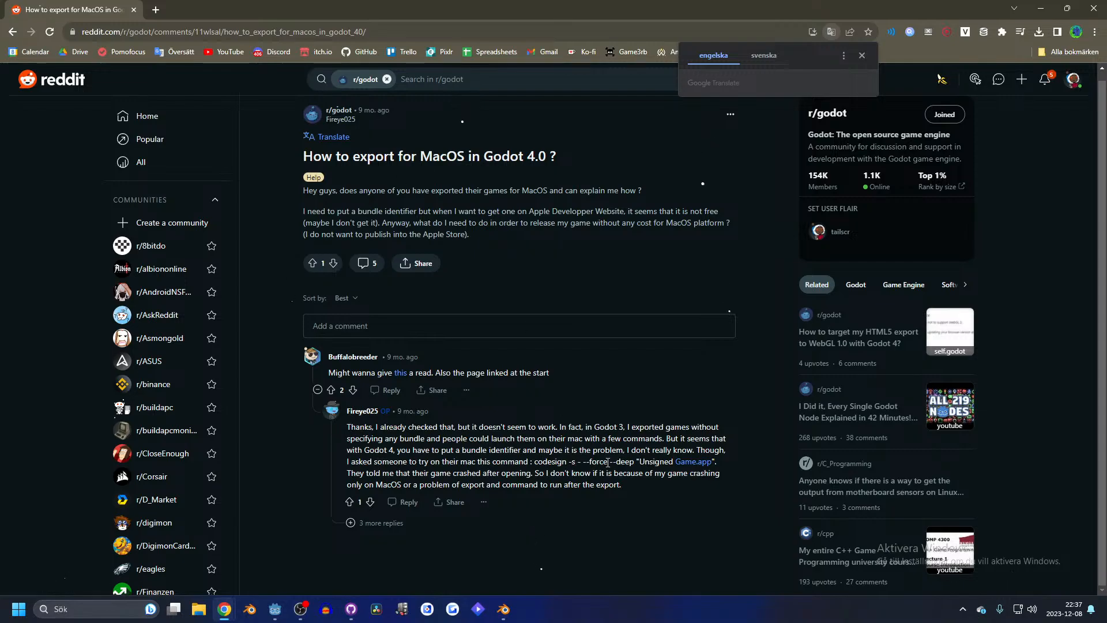
key("alt+Left")
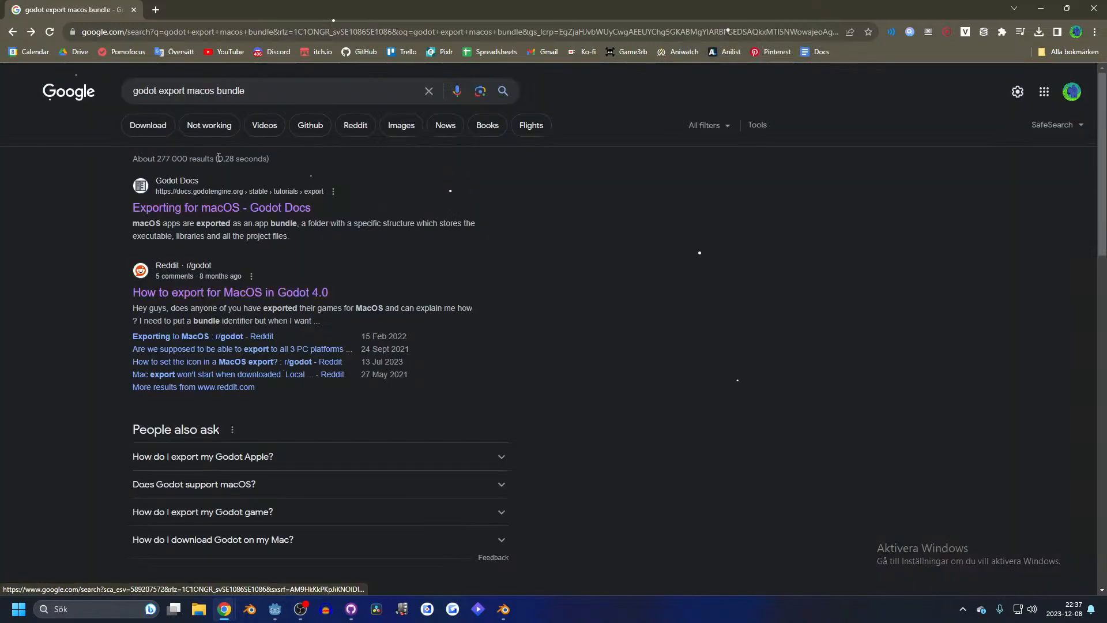
- Read the itch.io topic "export to MAC OS?" for advice on the identifier and notarization, then return to the search results
scroll(217, 261, "down", 6)
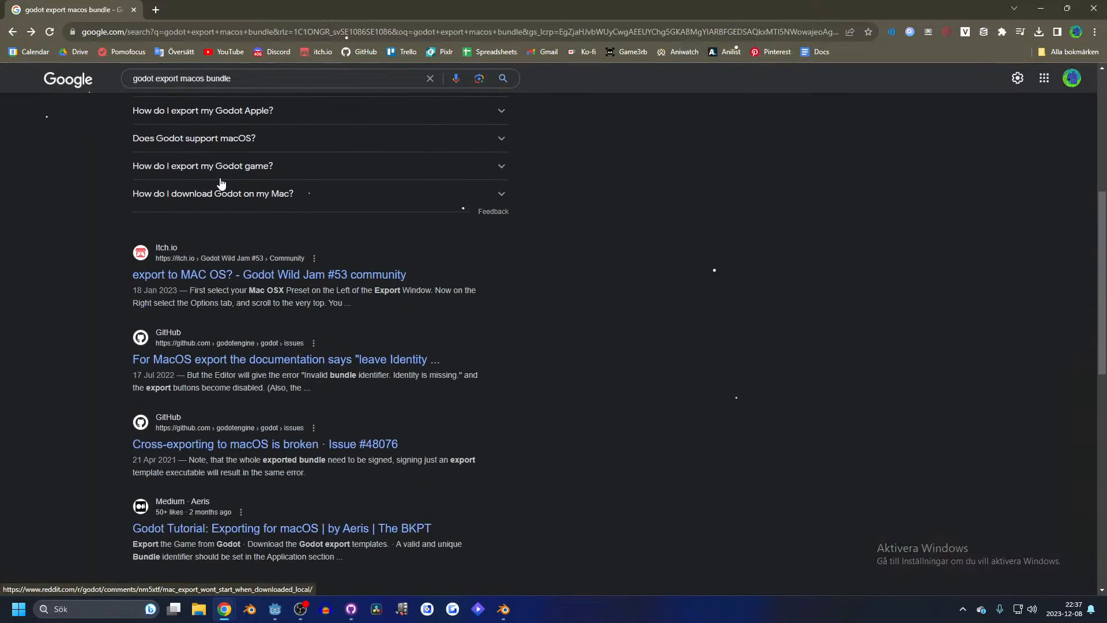
left_click(213, 281)
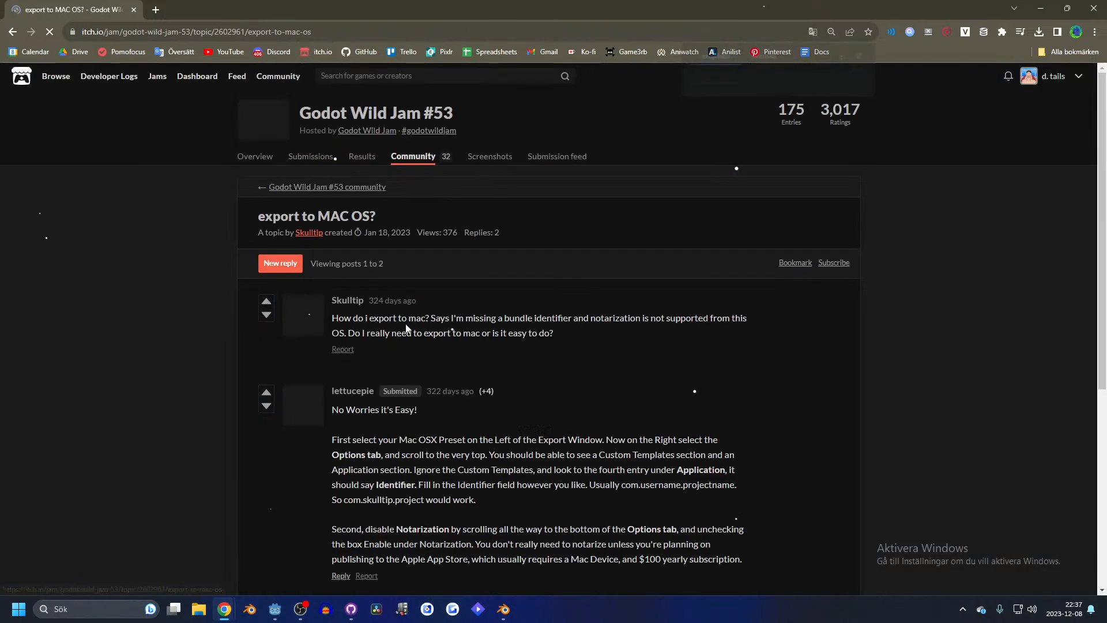
scroll(431, 326, "down", 4)
scroll(432, 326, "down", 3)
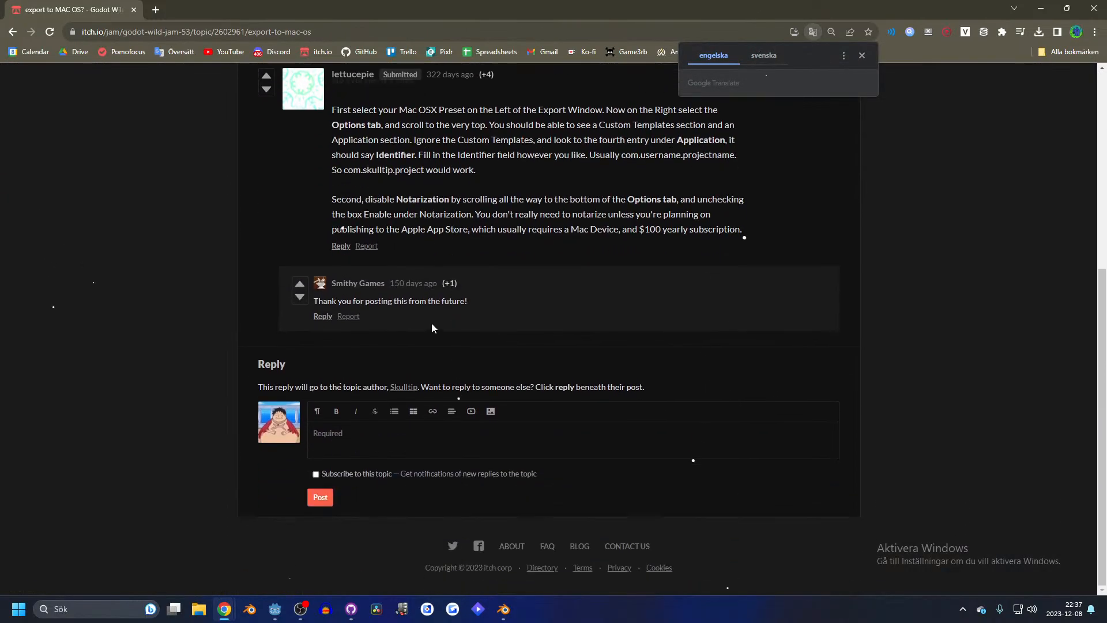
scroll(433, 323, "up", 5)
key("alt+Left")
scroll(433, 320, "up", 5)
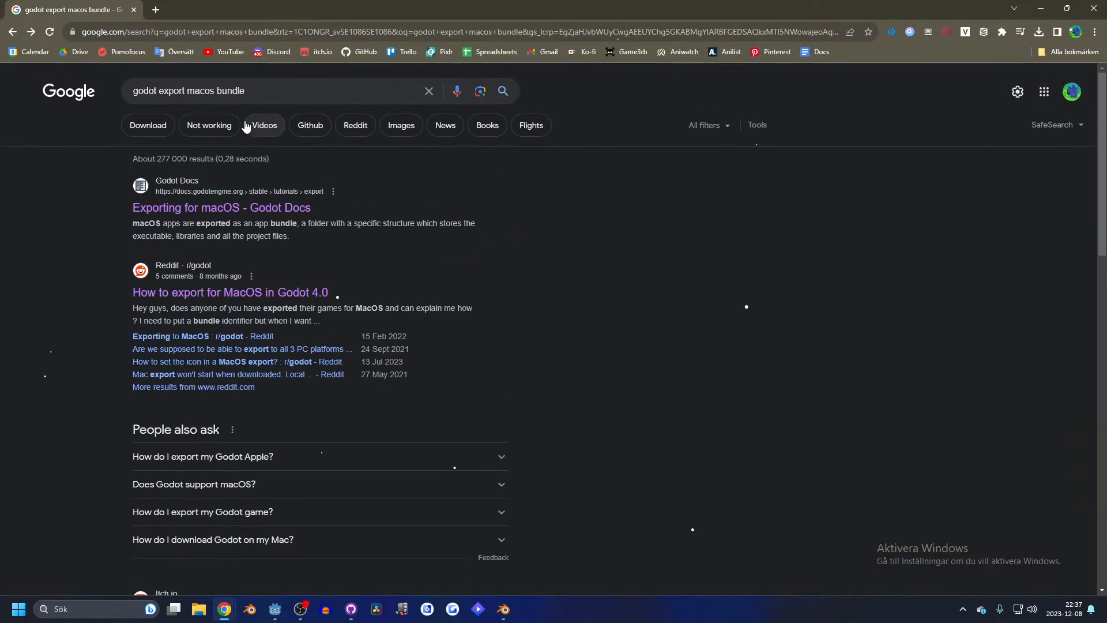
- Find the YouTube video "Godot 4 Export to Mac" in the video results and pause it at the Bundle Identifier setting
left_click(265, 125)
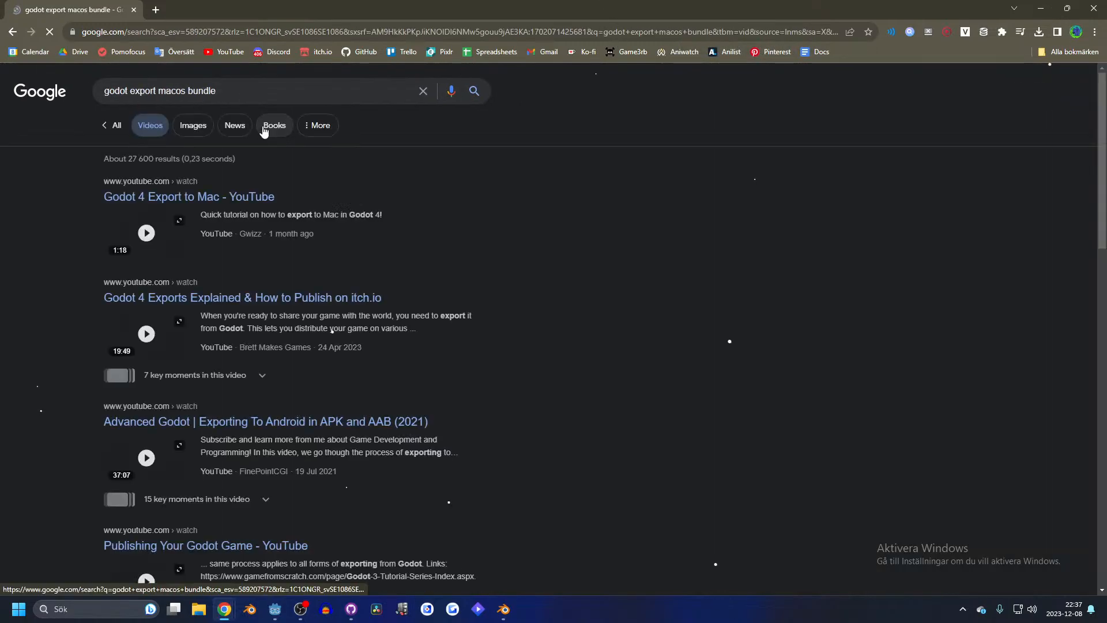
left_click(199, 198)
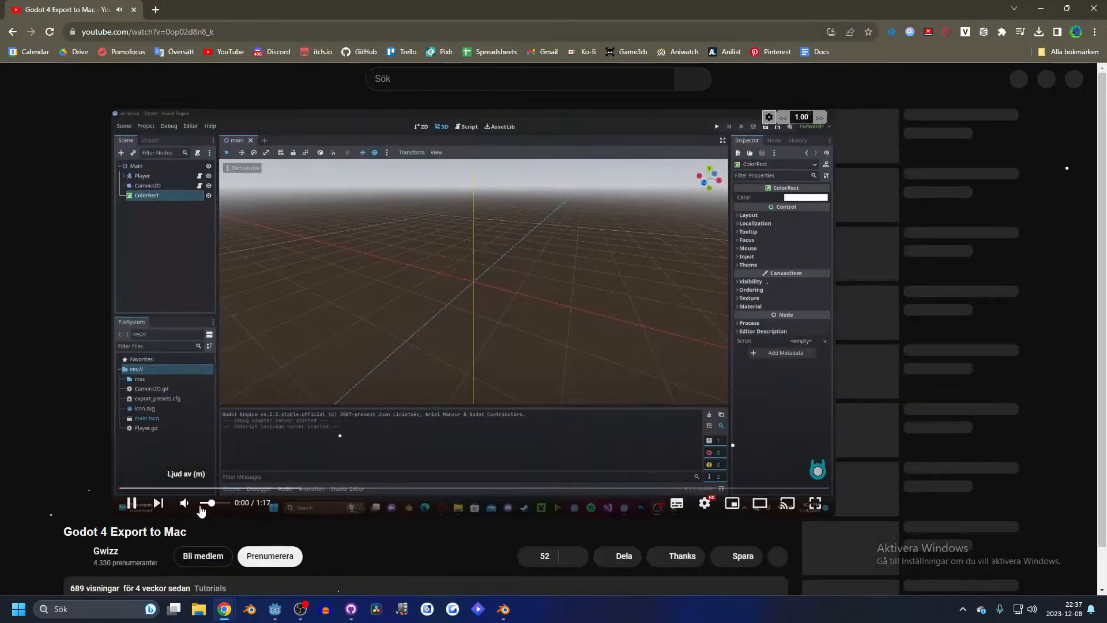
left_click(220, 488)
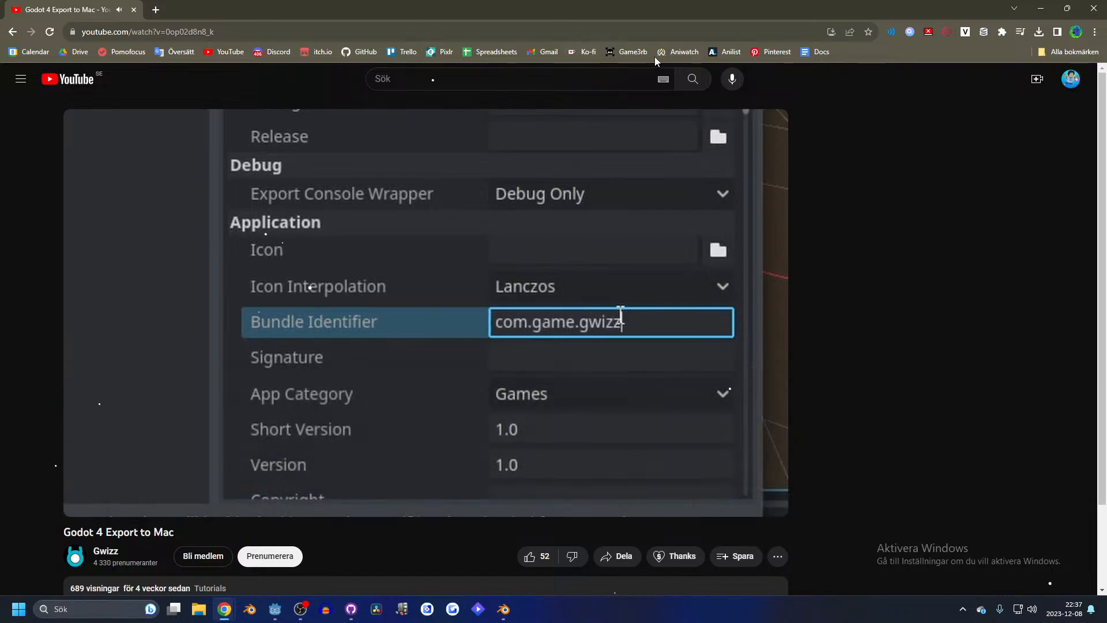
left_click(697, 304)
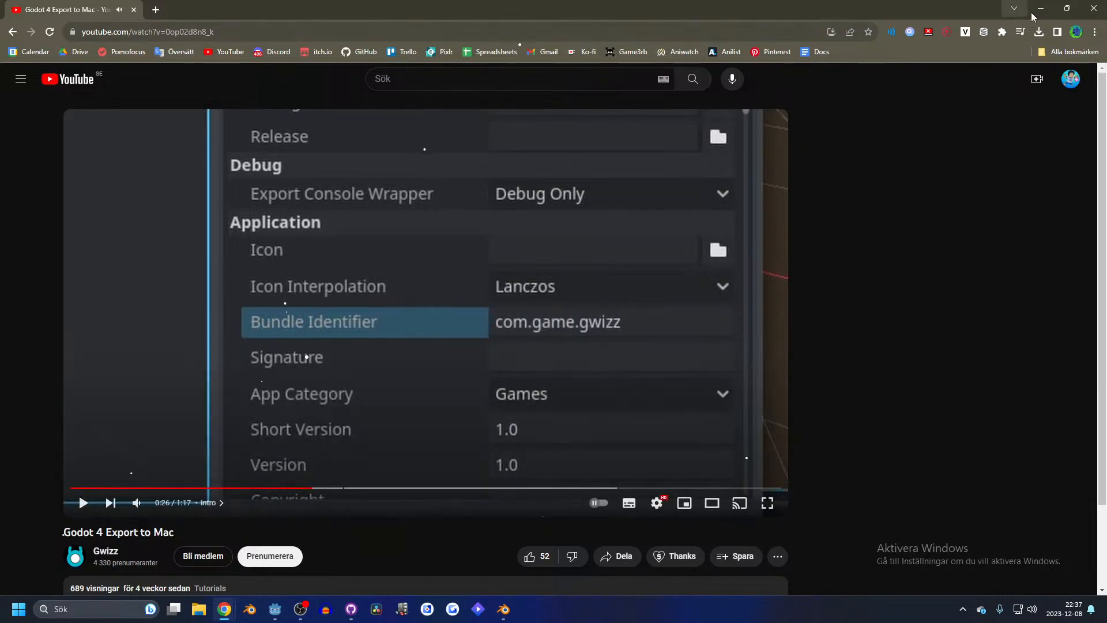
- Switch to Godot and set the macOS preset's Bundle Identifier to com.game.gwj64
key("alt+Tab")
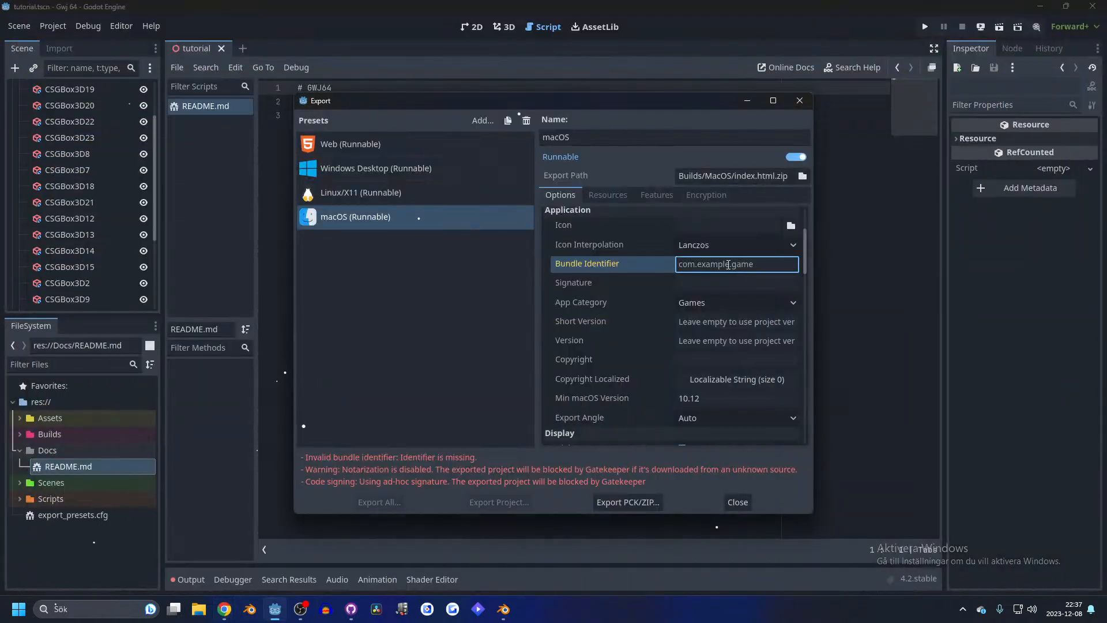
type("com.game.gwj")
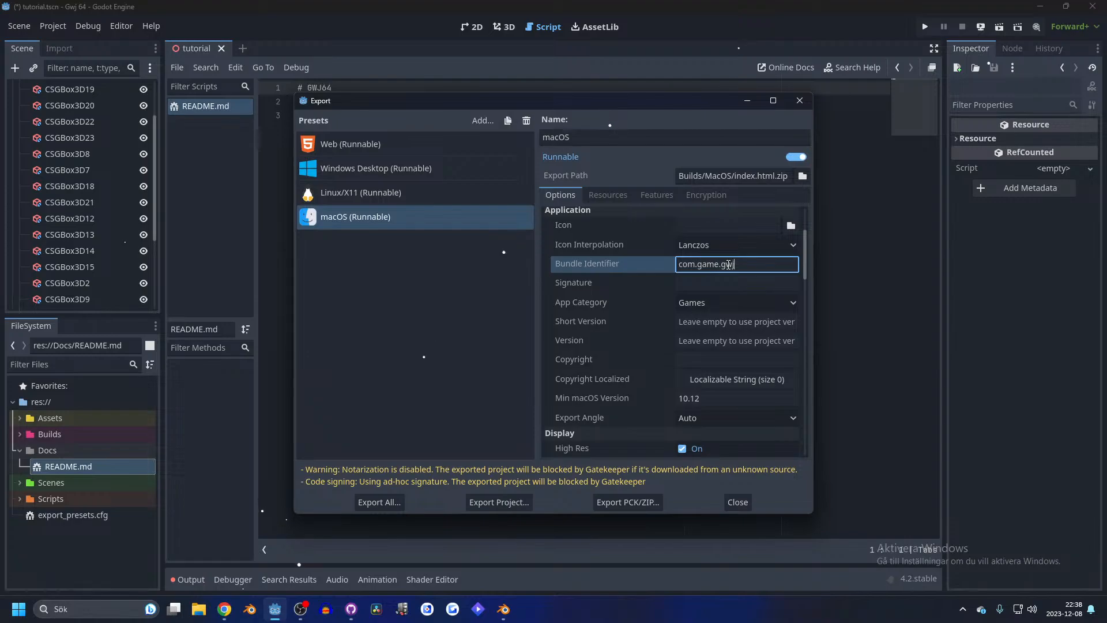
type("64")
- Return to the export video in Chrome and pause it at the Project Settings texture compression option
key("alt+Tab")
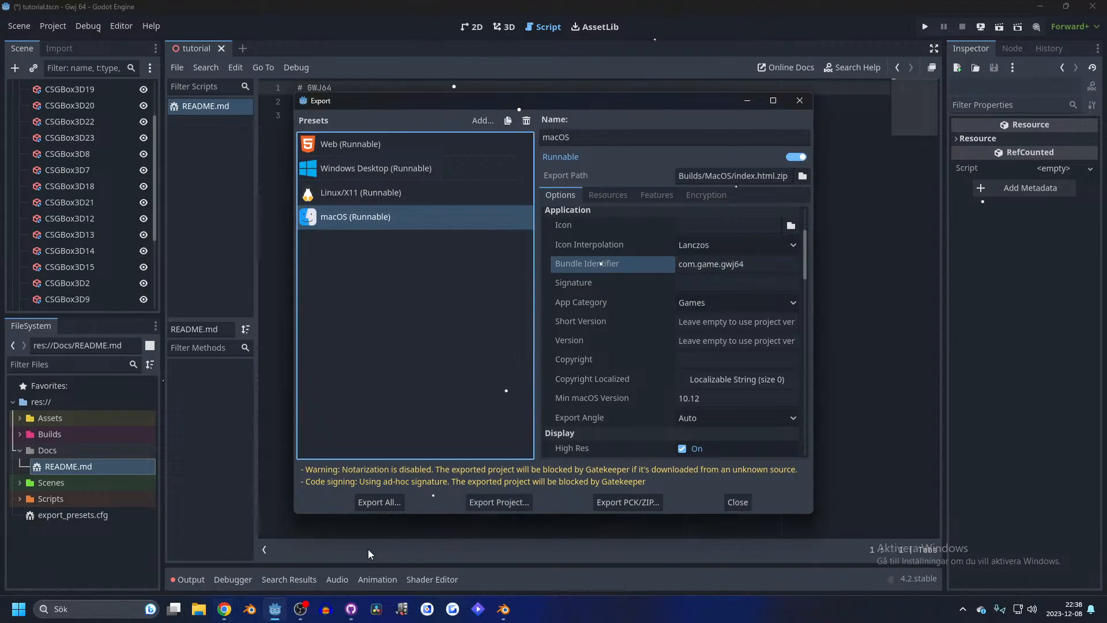
mouse_move(225, 609)
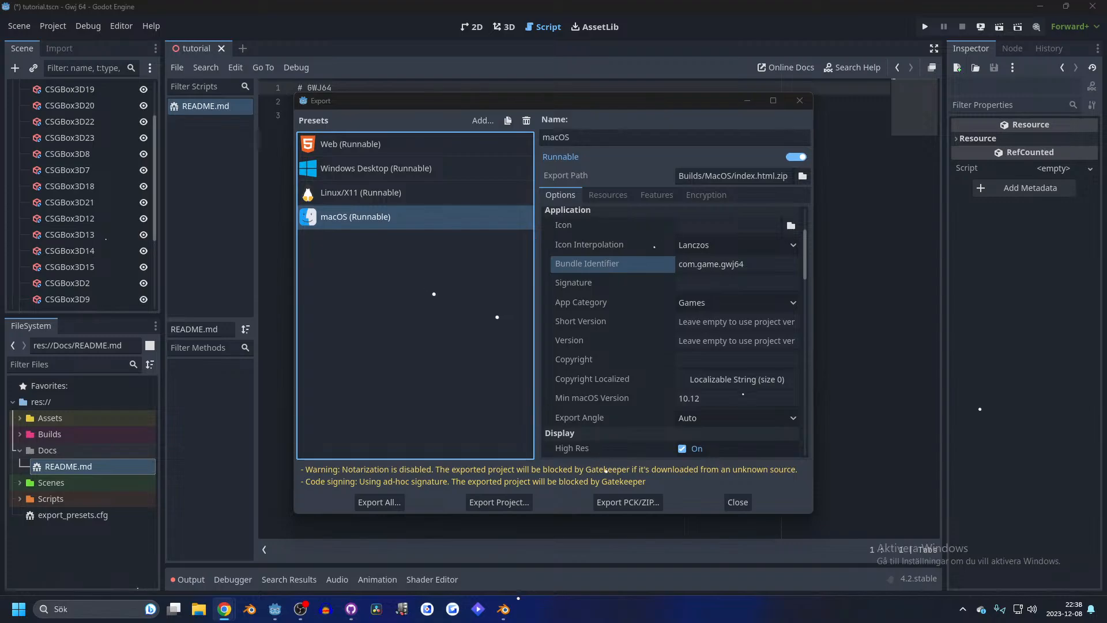
key("super+d")
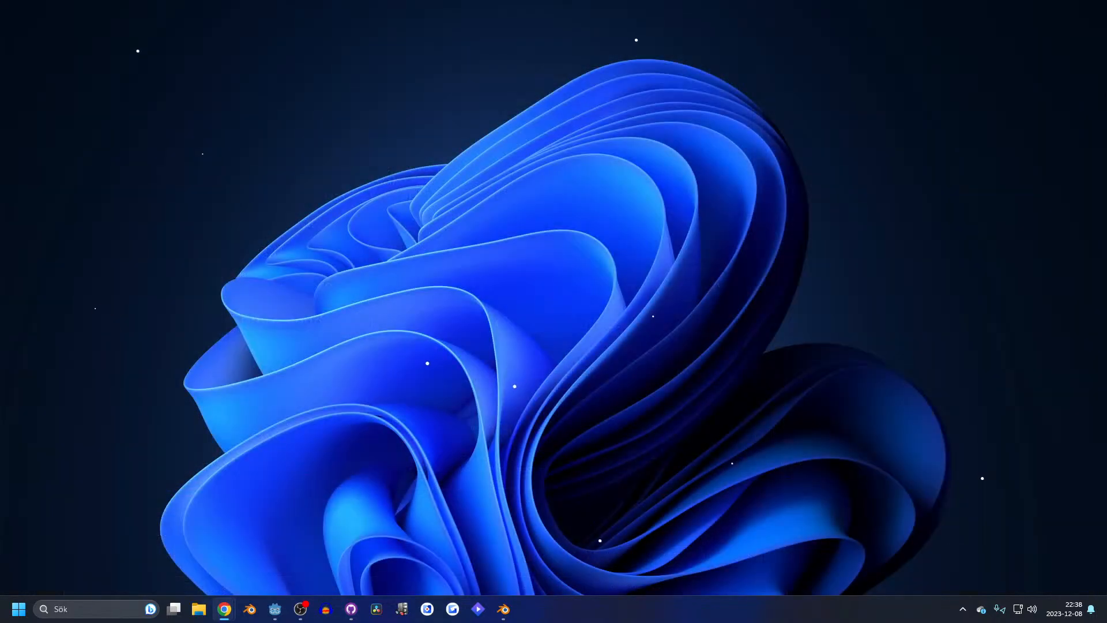
key("alt+Tab")
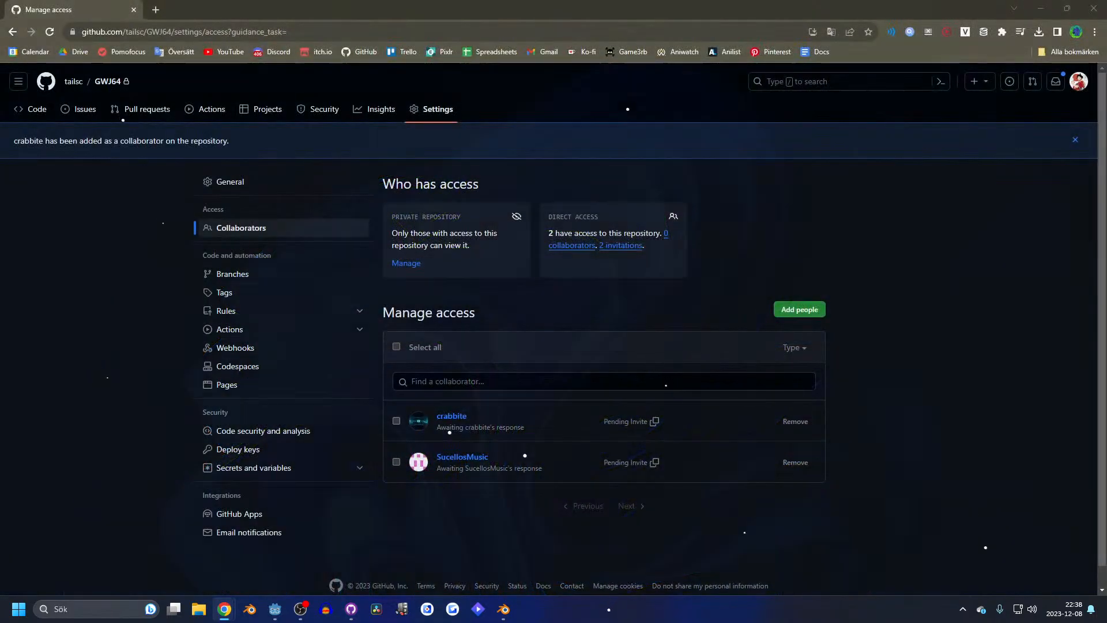
key("alt+Tab")
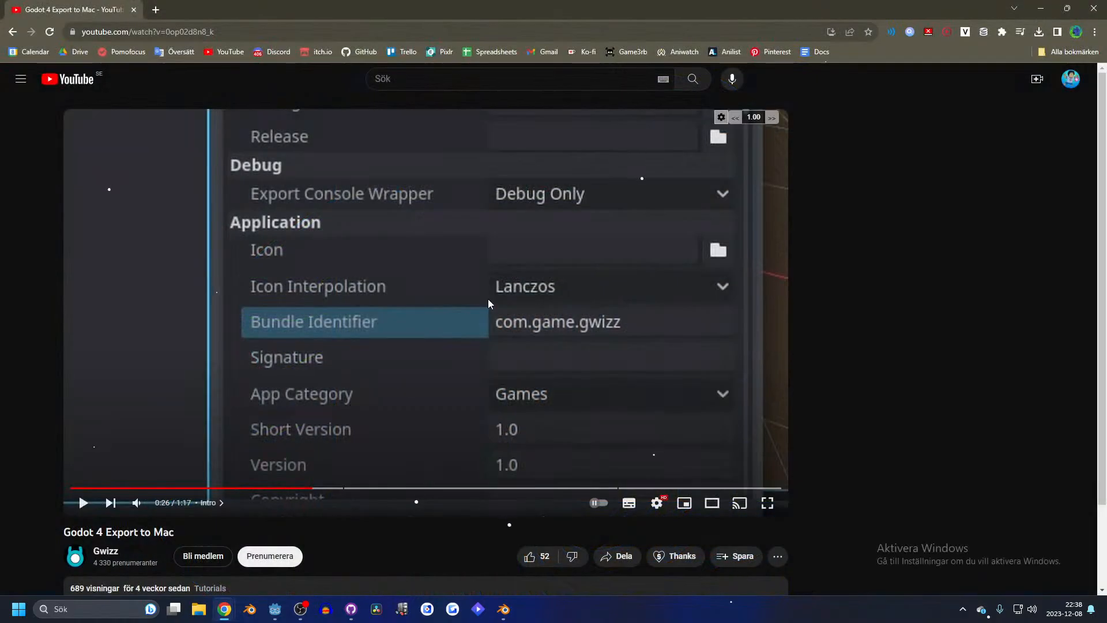
left_click(489, 302)
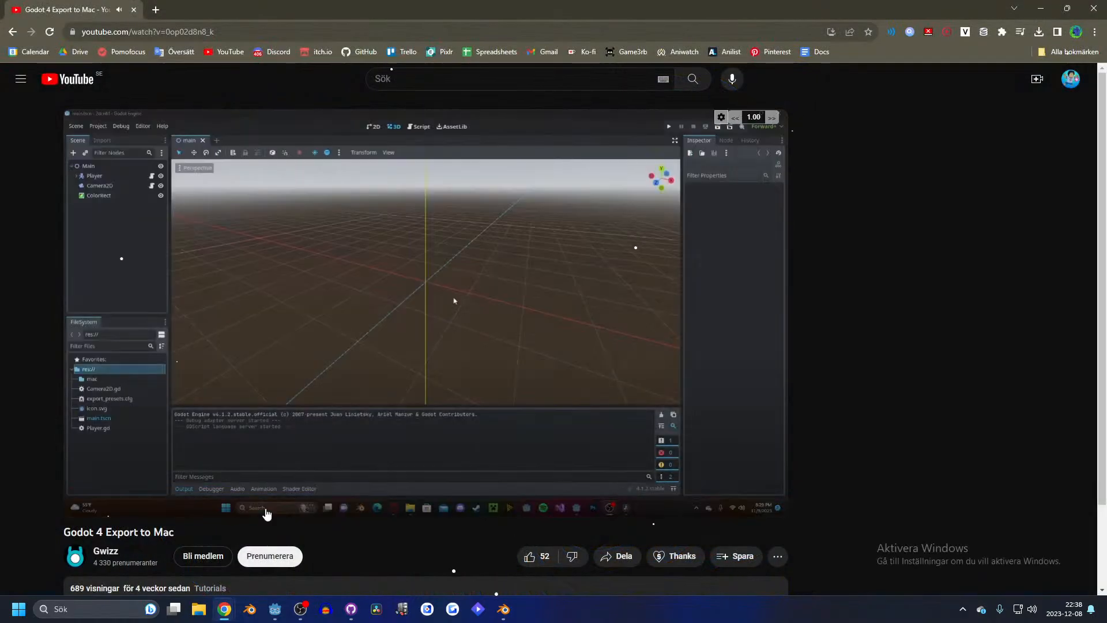
left_click(355, 489)
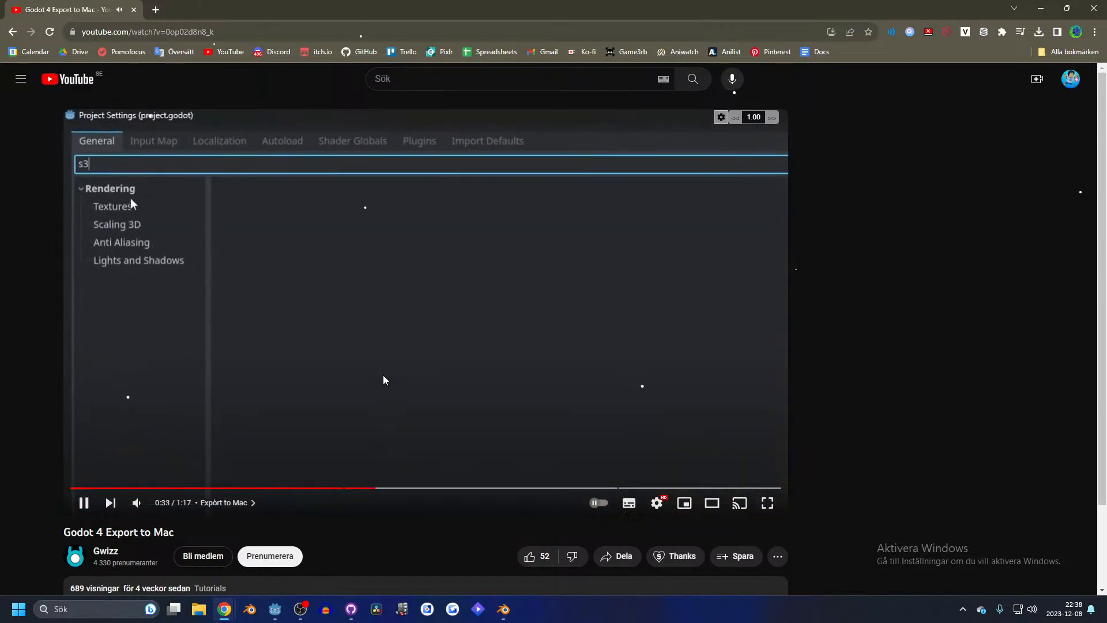
left_click(422, 460)
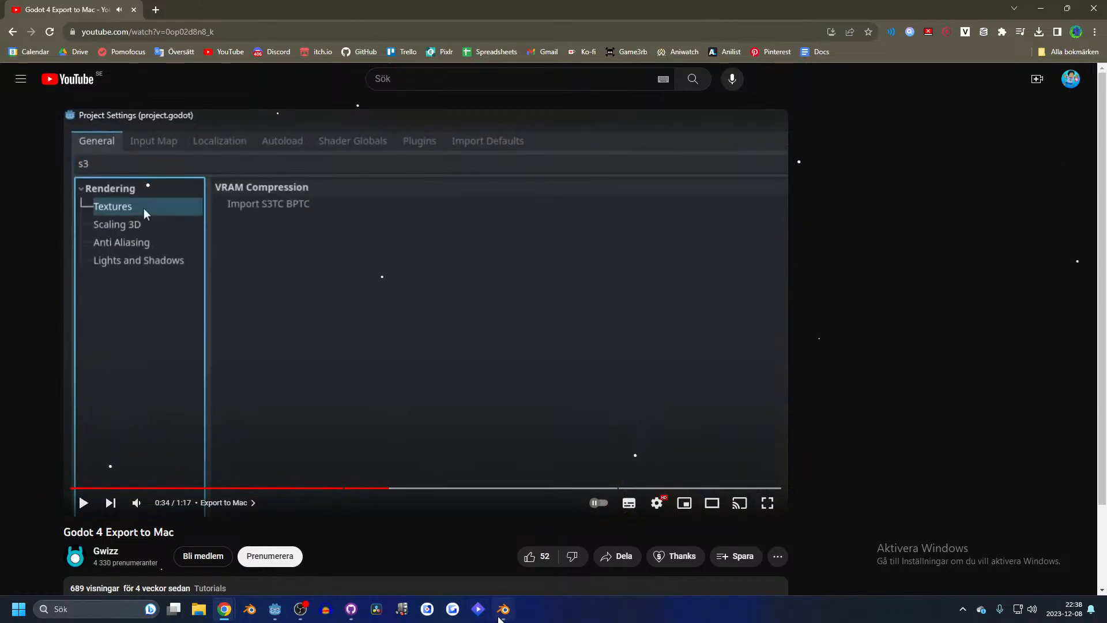
- Switch to Godot, close the export window, and filter the Project Settings for "s3", moving the dialog aside
left_click(504, 609)
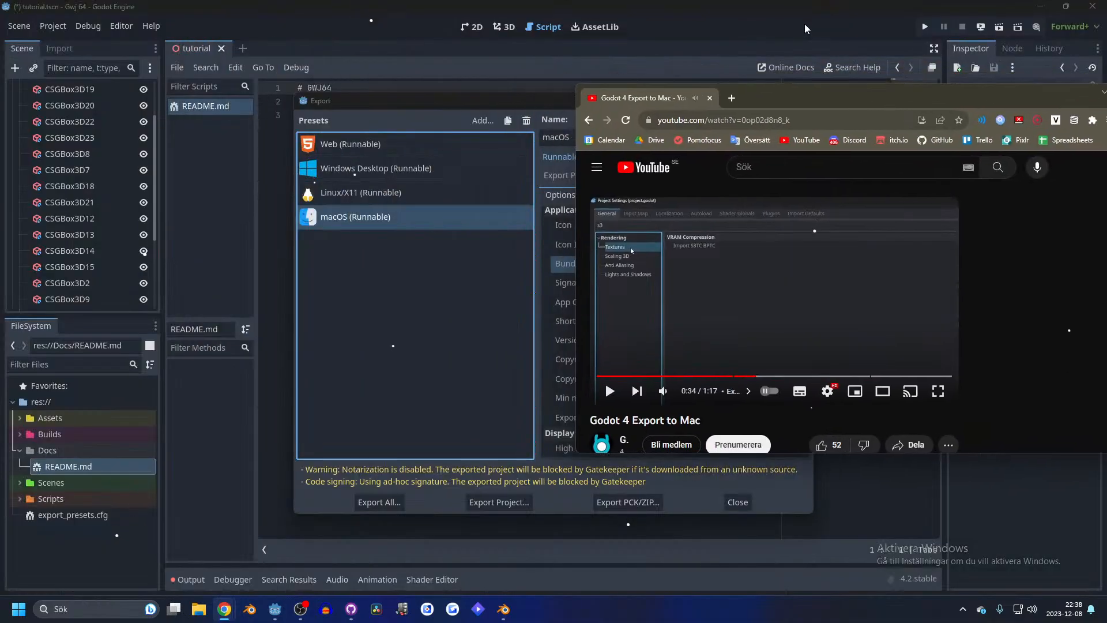
left_click(805, 28)
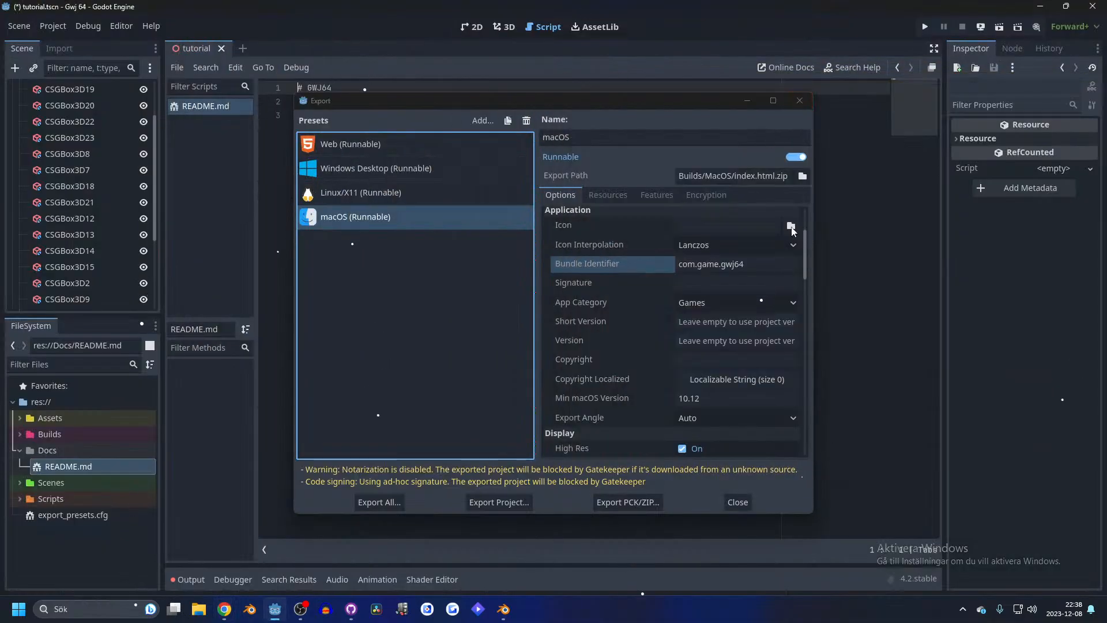
left_click(737, 504)
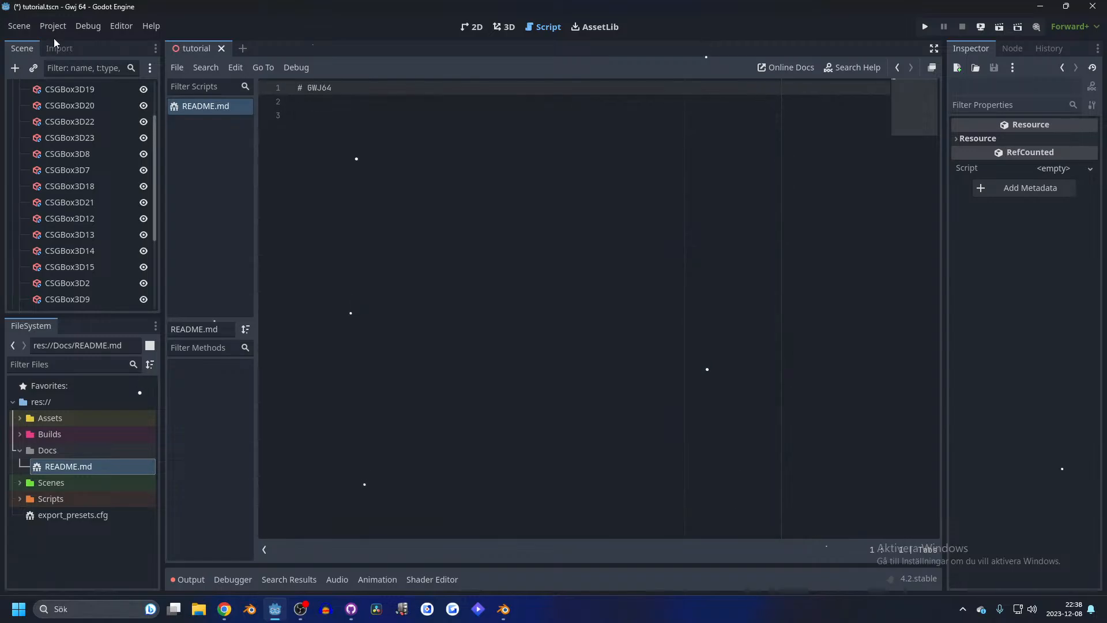
left_click(53, 26)
left_click(66, 42)
left_click(371, 145)
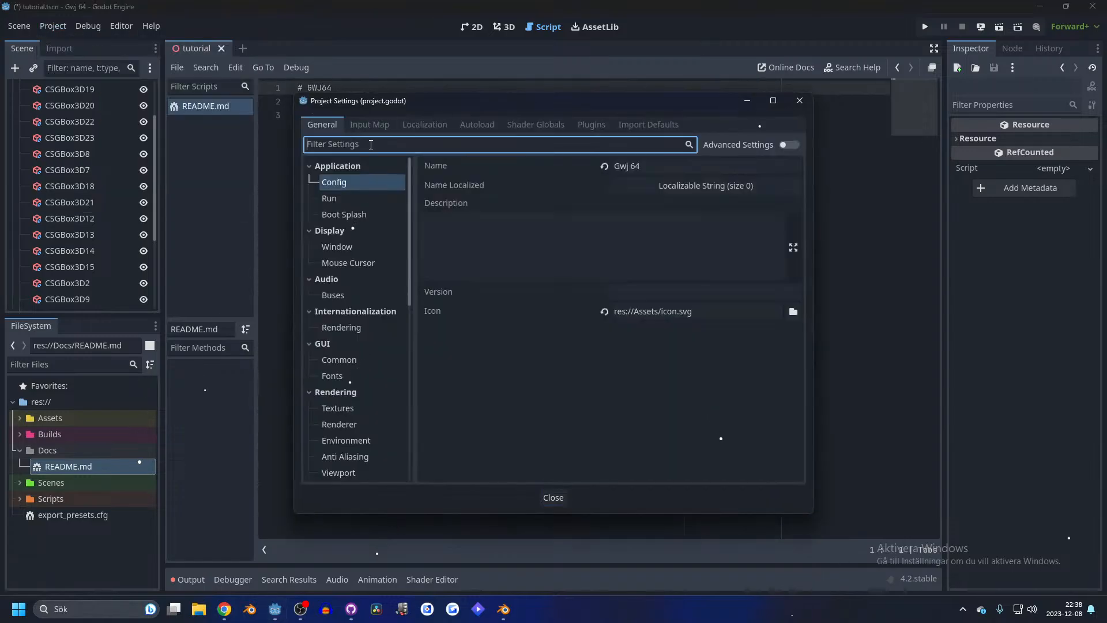
type("s3")
left_click_drag(632, 101, 438, 89)
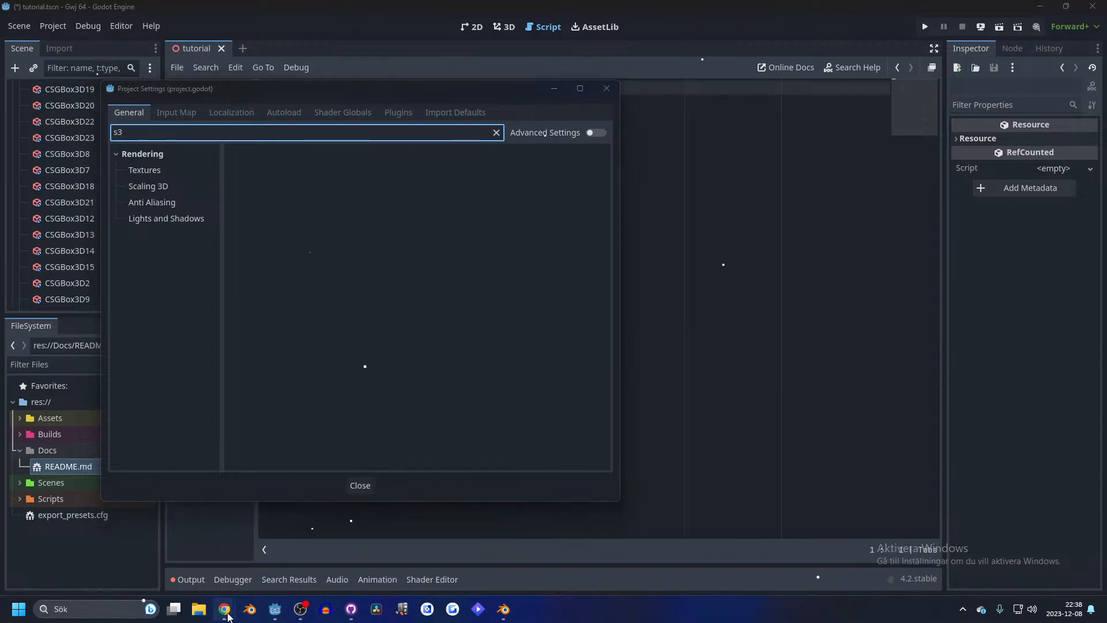
- Play the export video further in Chrome to check which texture setting to enable, then pause it
left_click(491, 548)
left_click(783, 270)
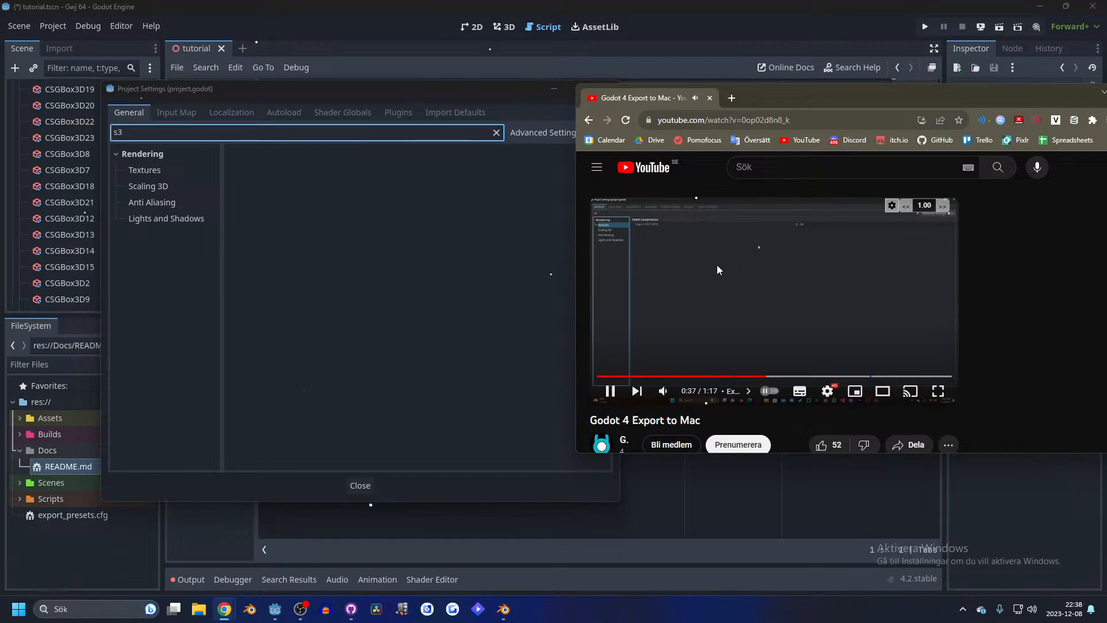
left_click(689, 269)
- Enable Import S3TC BPTC under Rendering > Textures in Godot's Project Settings, then save and restart the editor
left_click(376, 269)
left_click(152, 169)
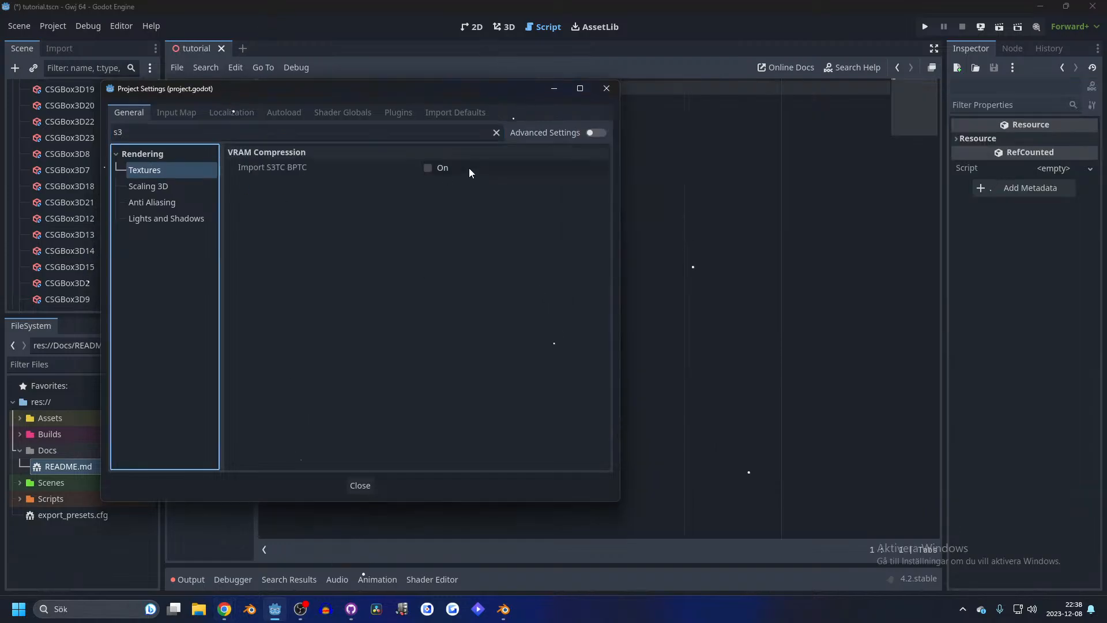
left_click(428, 167)
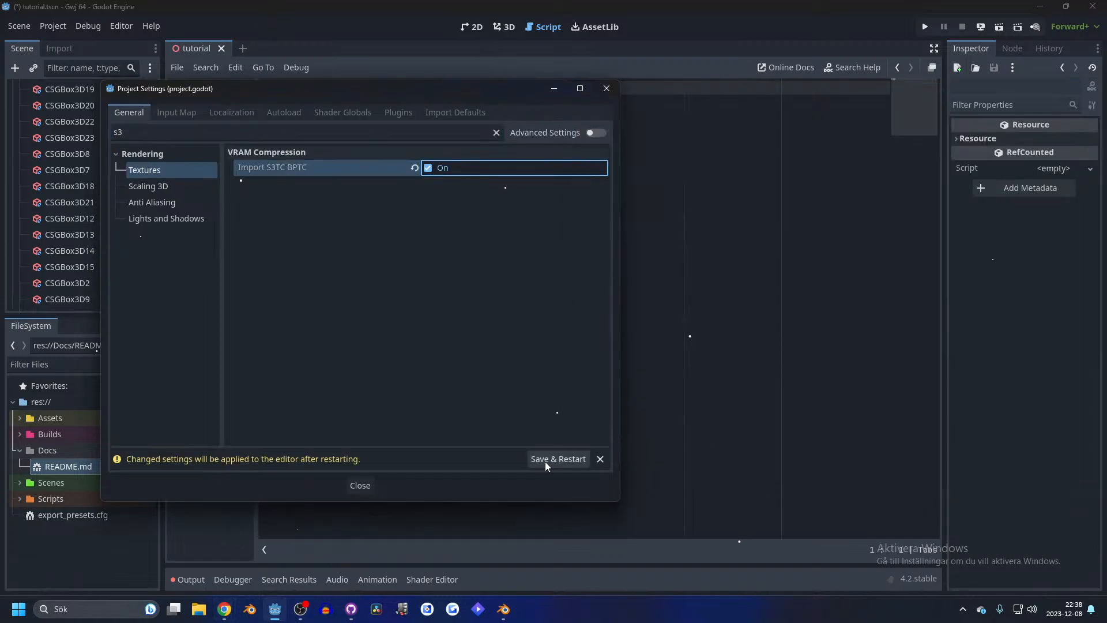
left_click(545, 460)
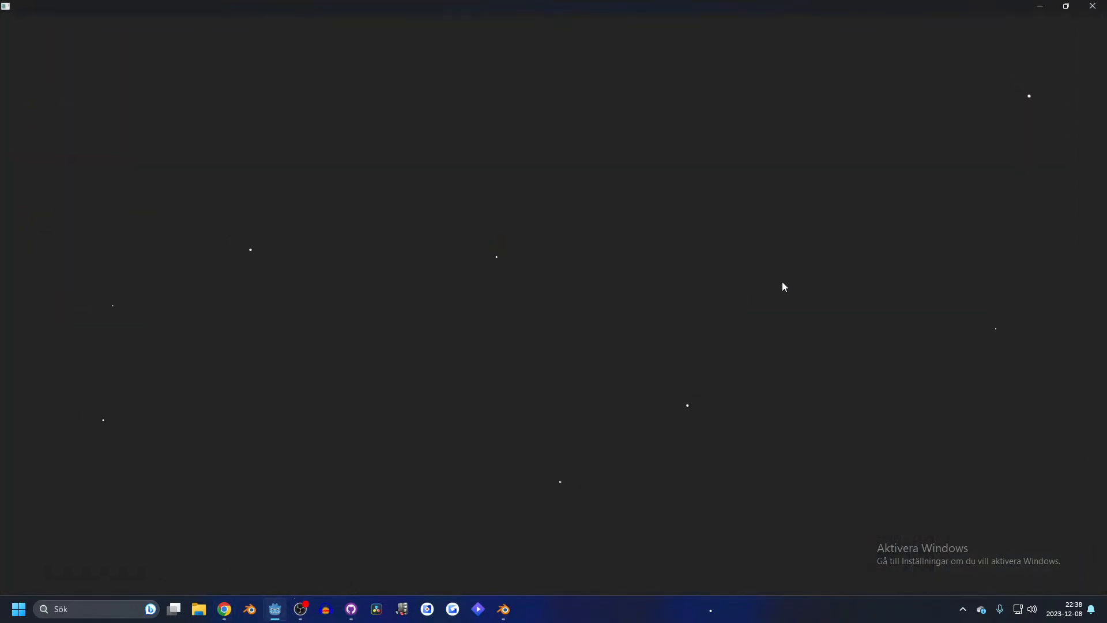
- Watch the export video in Chrome up to its file-saving dialog, pause it, and return to Godot
mouse_move(224, 609)
left_click(461, 552)
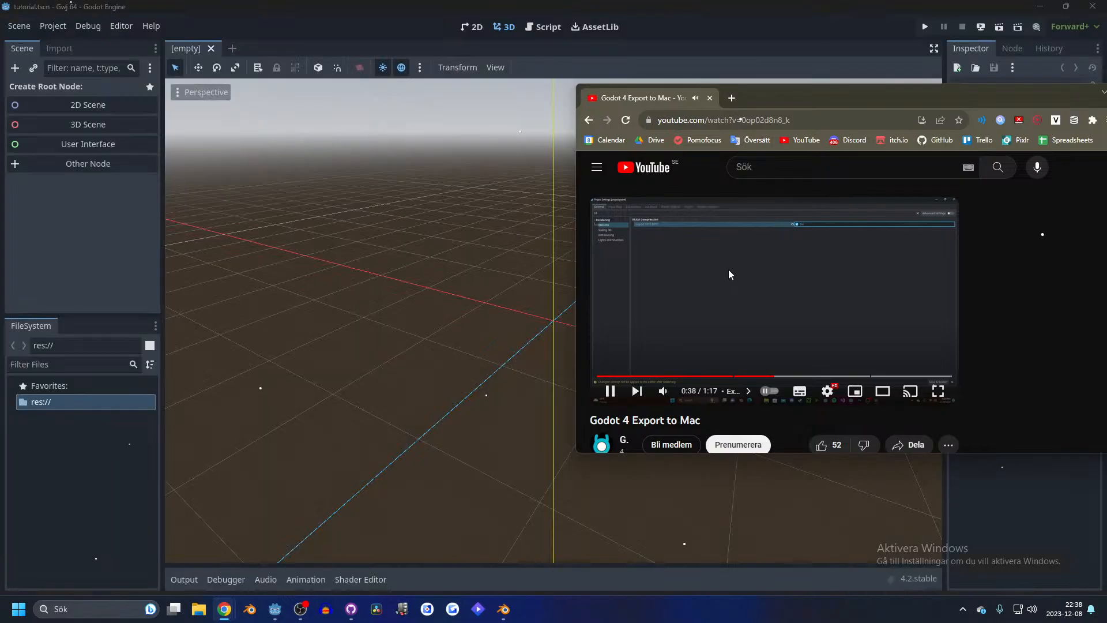
left_click(729, 271)
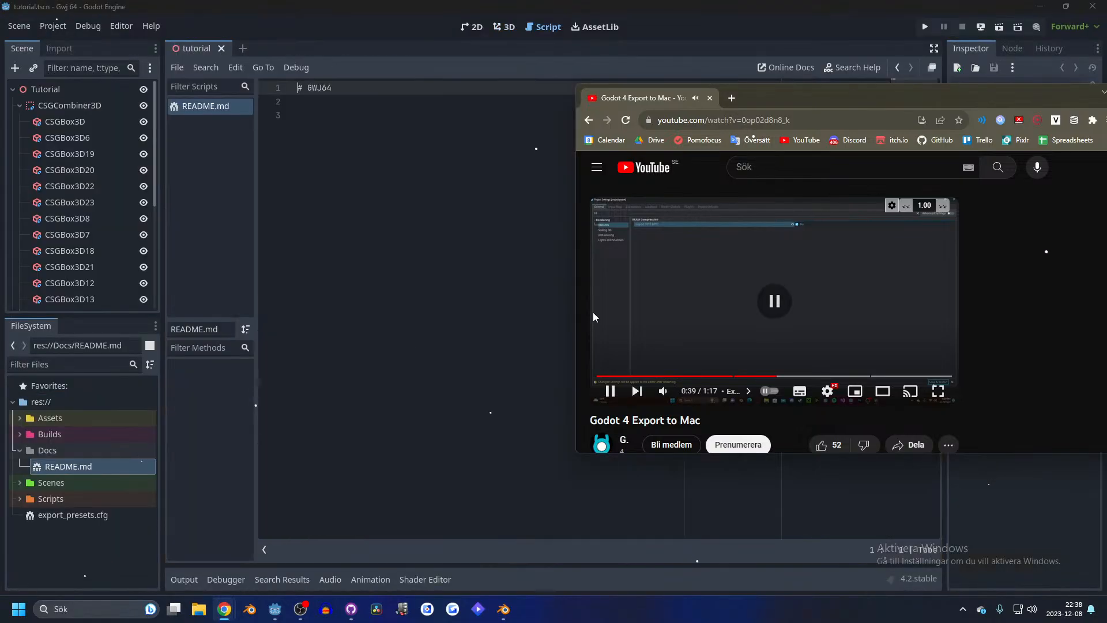
double_click(707, 283)
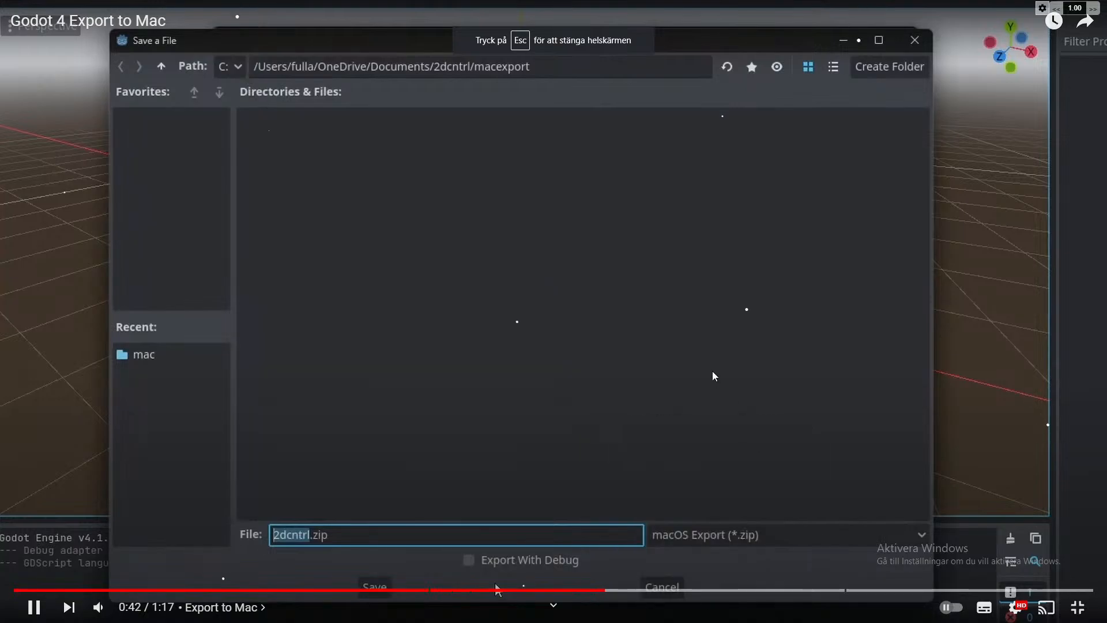
double_click(713, 373)
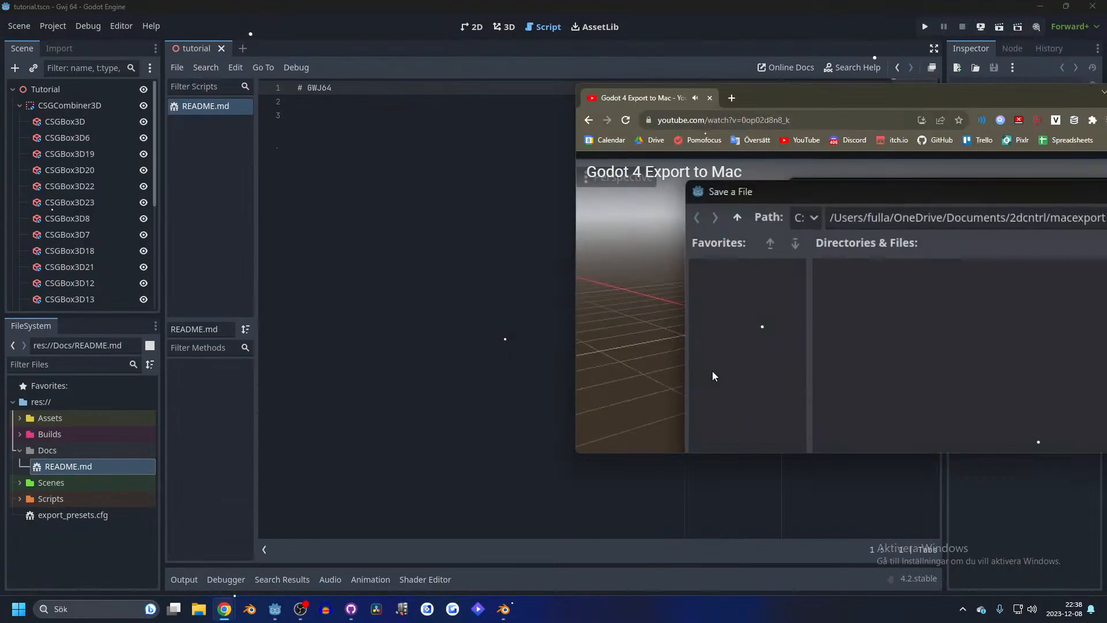
left_click(693, 332)
left_click(357, 196)
- Open Godot's export window and select the macOS preset to review its settings
left_click(56, 25)
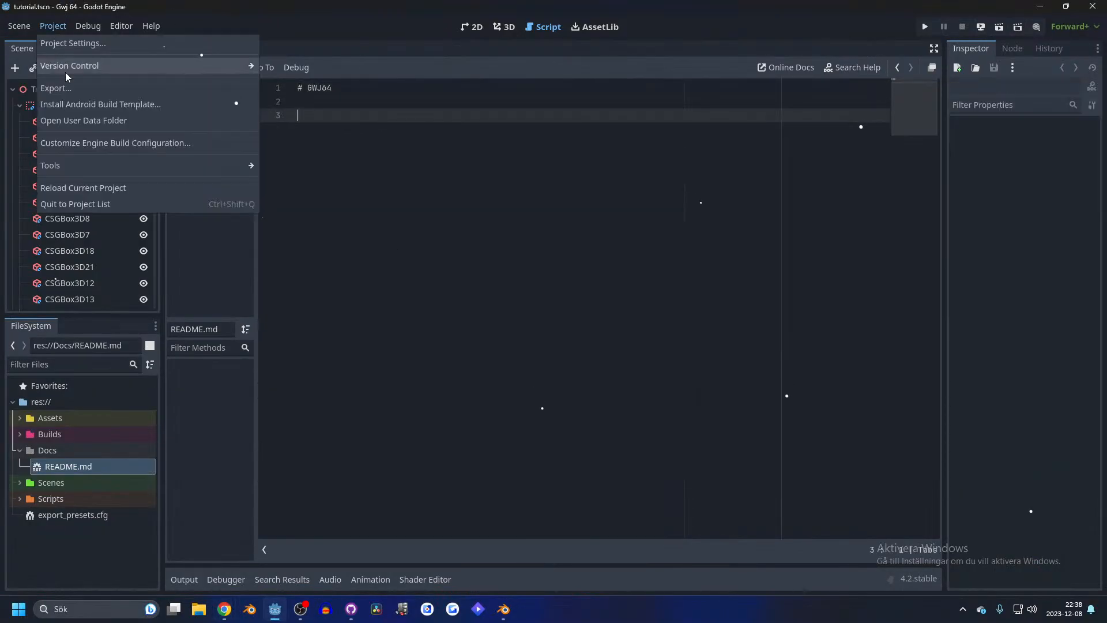
left_click(71, 89)
left_click(385, 218)
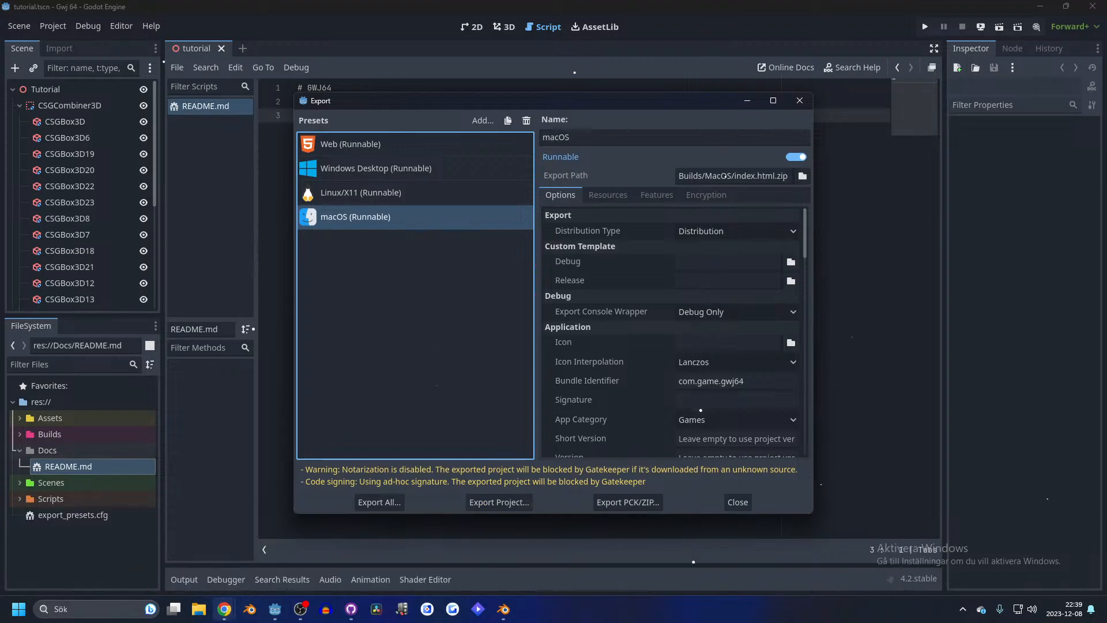
- Return to the export video in Chrome, view it full screen, and rewind it to the intro to recheck the preparation steps
left_click(224, 609)
left_click(489, 554)
double_click(815, 276)
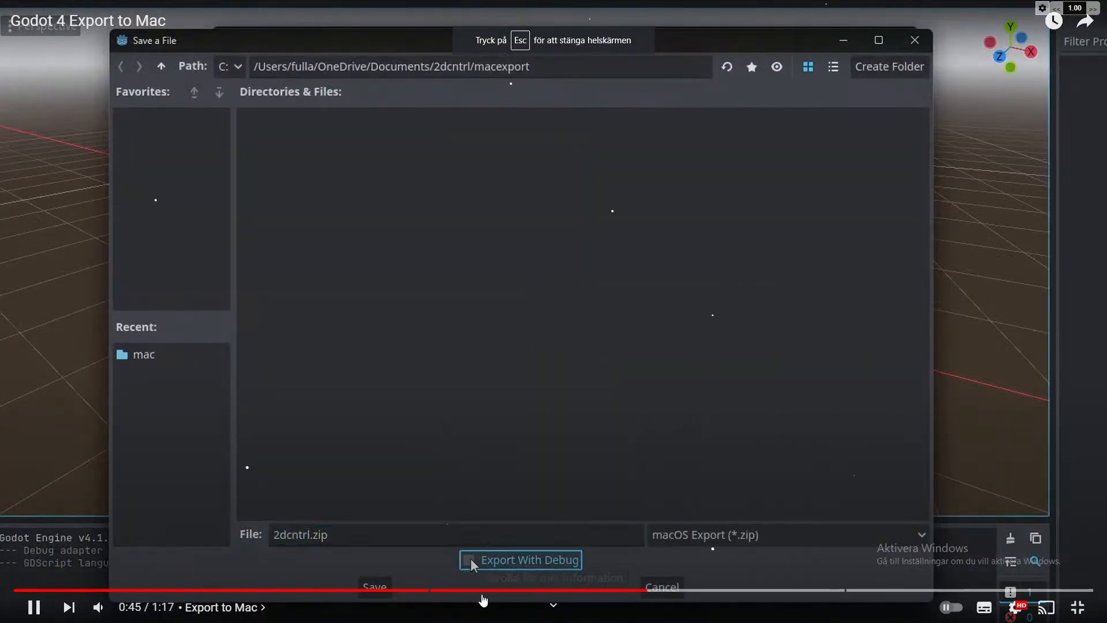
left_click(470, 590)
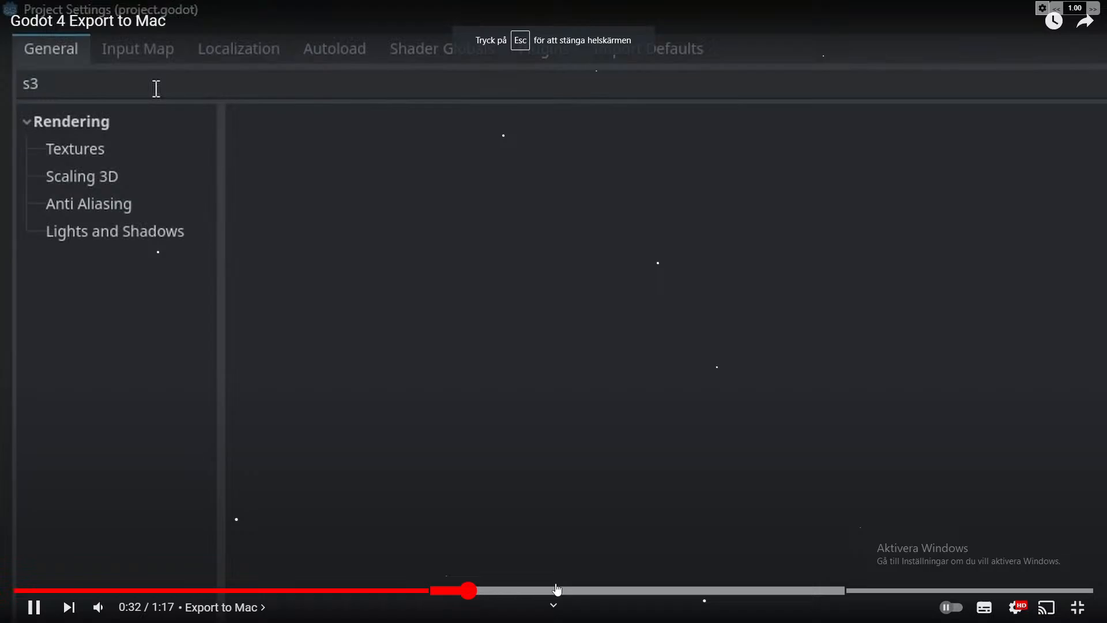
left_click(366, 590)
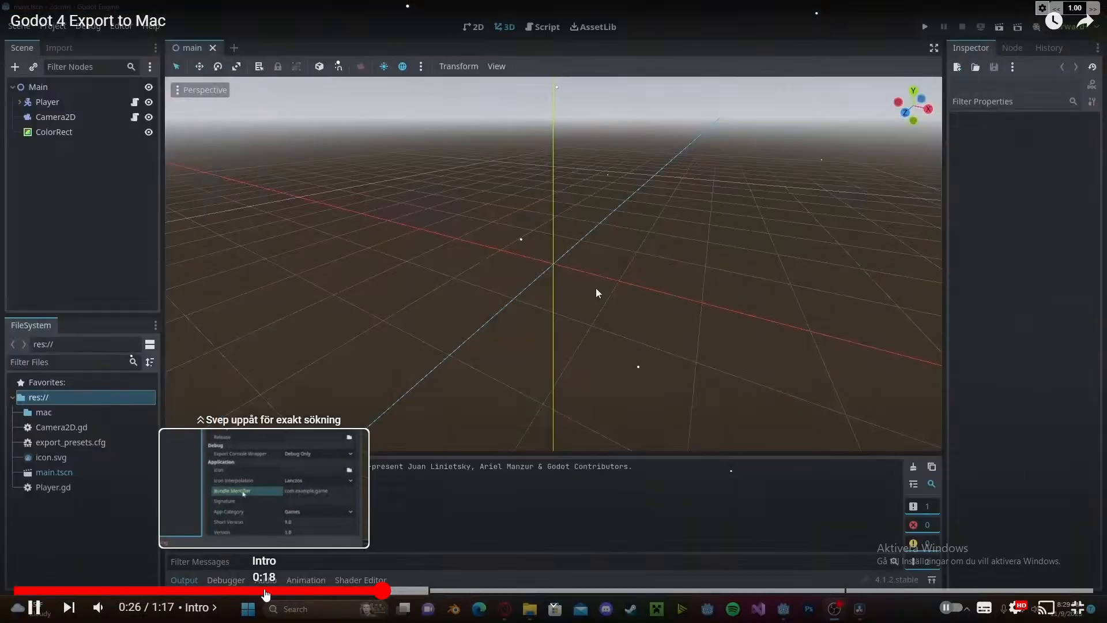
left_click(154, 590)
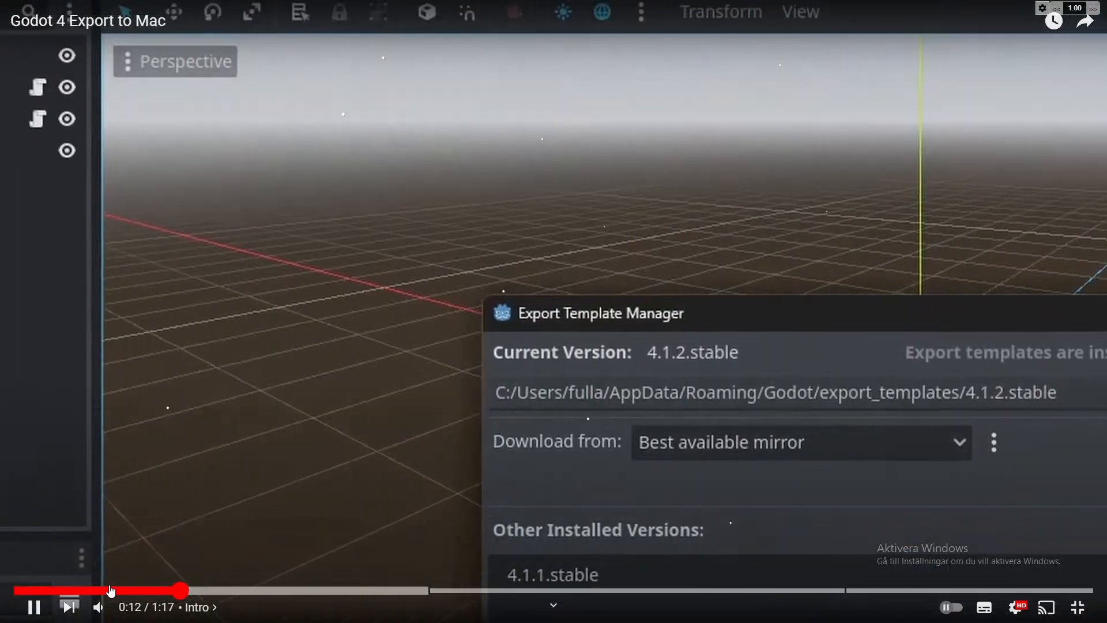
left_click(110, 590)
left_click(56, 590)
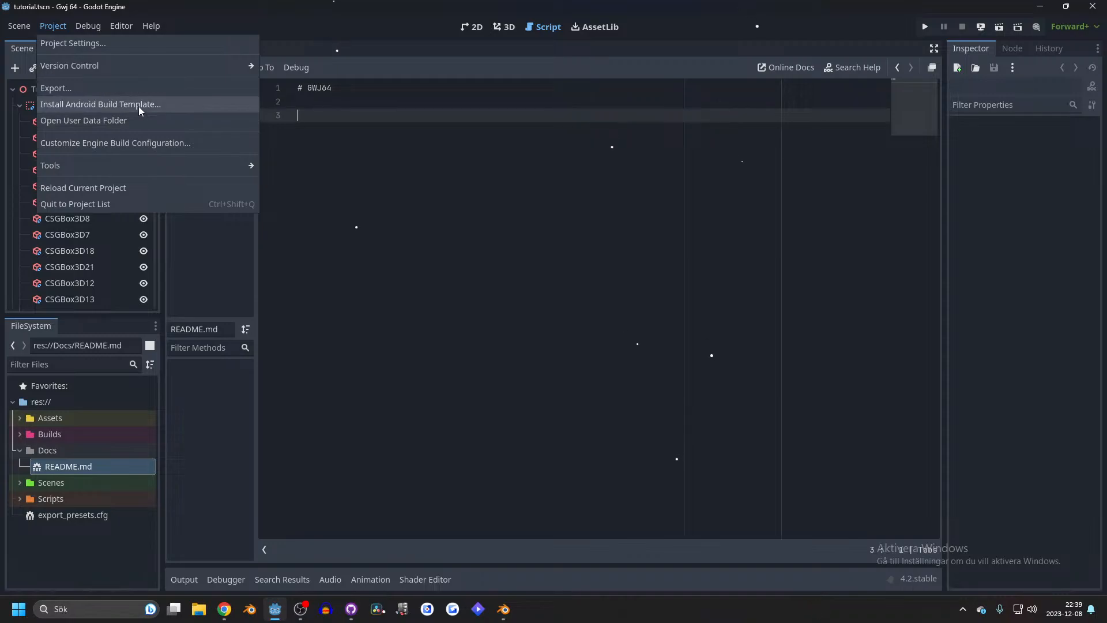
- Reopen and close Godot's export window, and replay the video's intro in Chrome to check the Manage Export Templates instructions
left_click(95, 88)
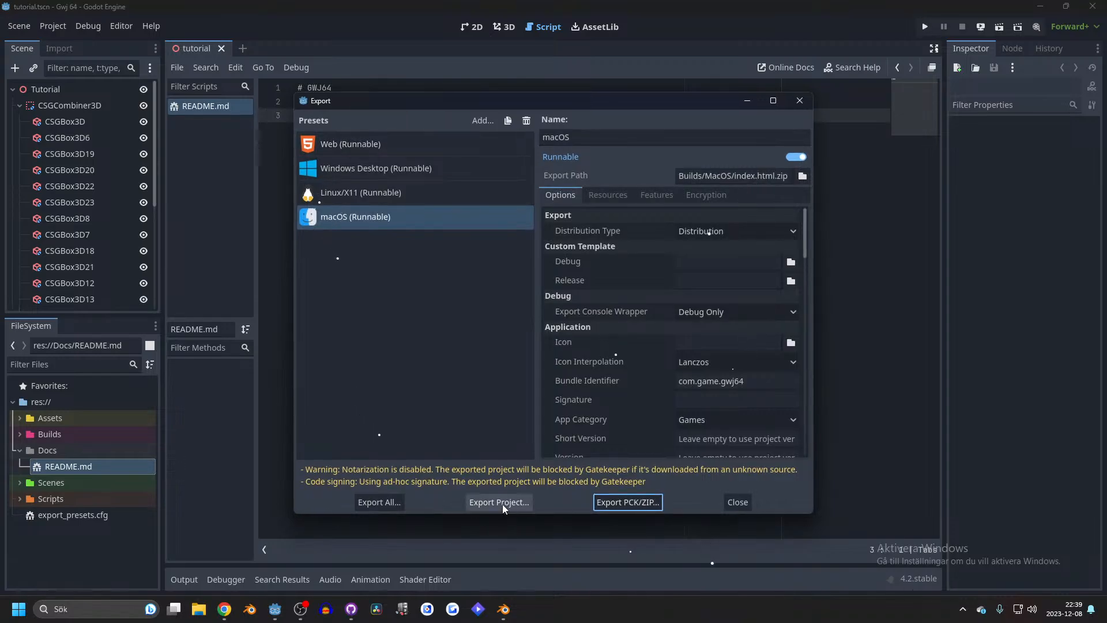
left_click(800, 101)
key("alt+Tab")
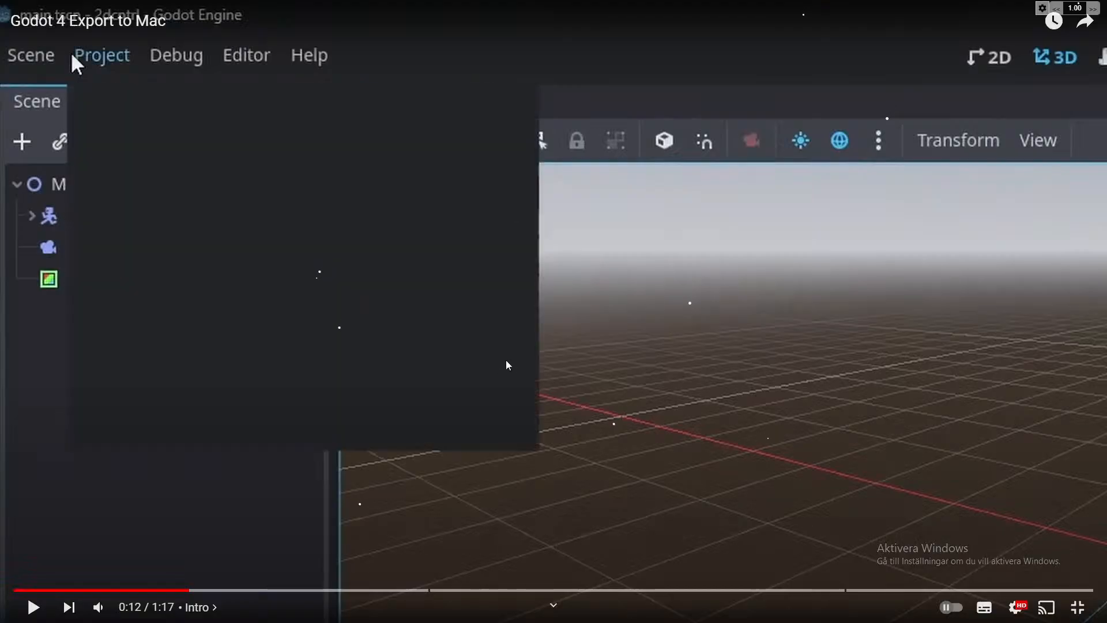
key("space")
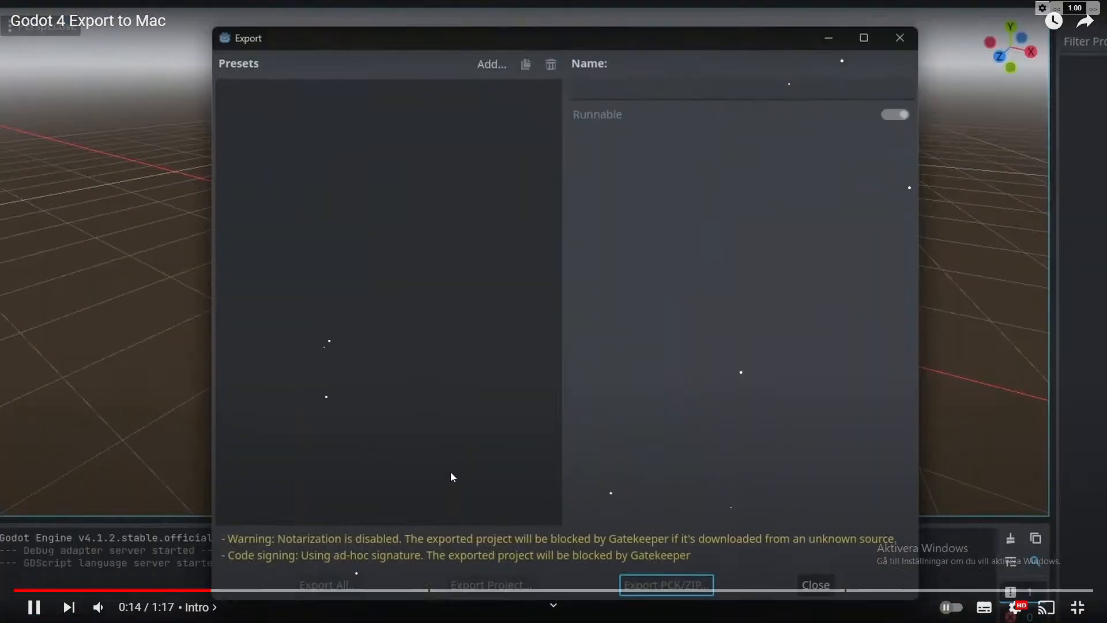
key("space")
left_click(123, 591)
left_click(51, 592)
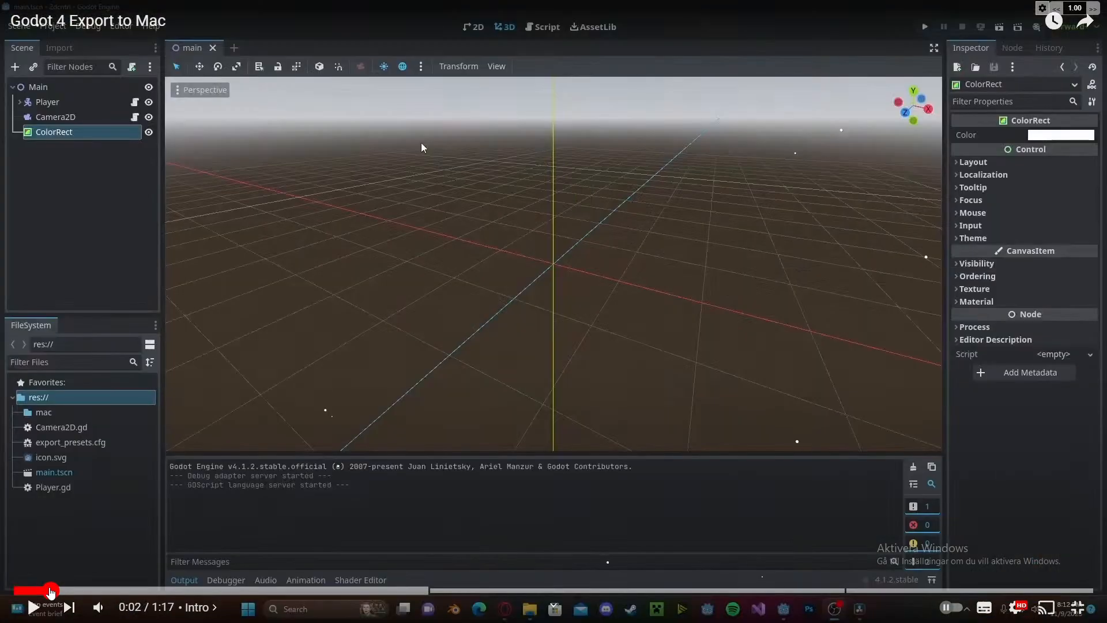
key("space")
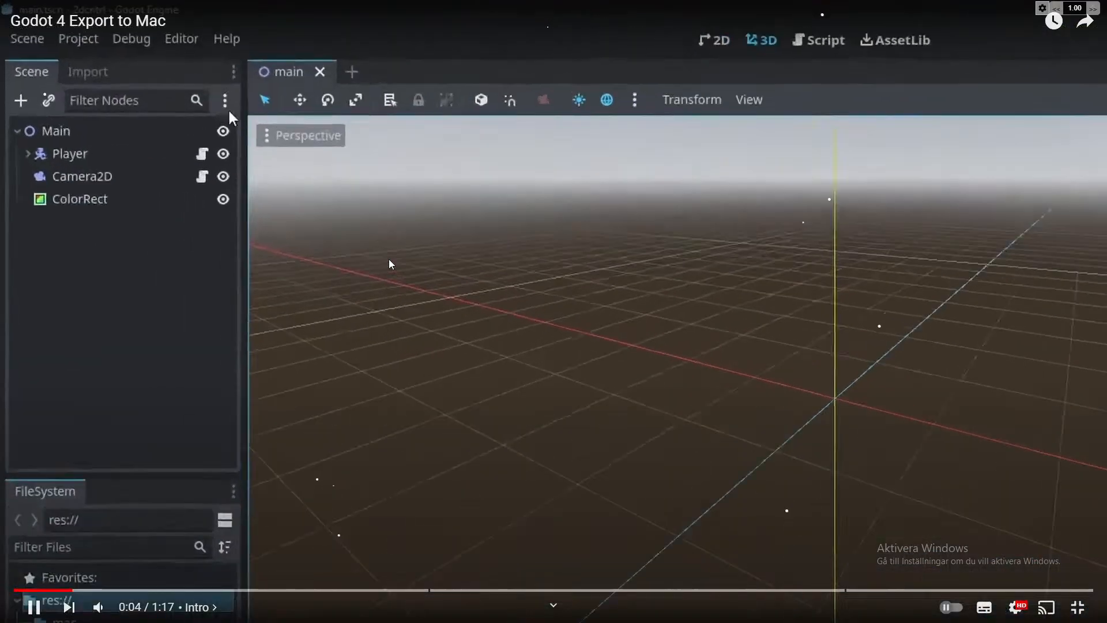
key("space")
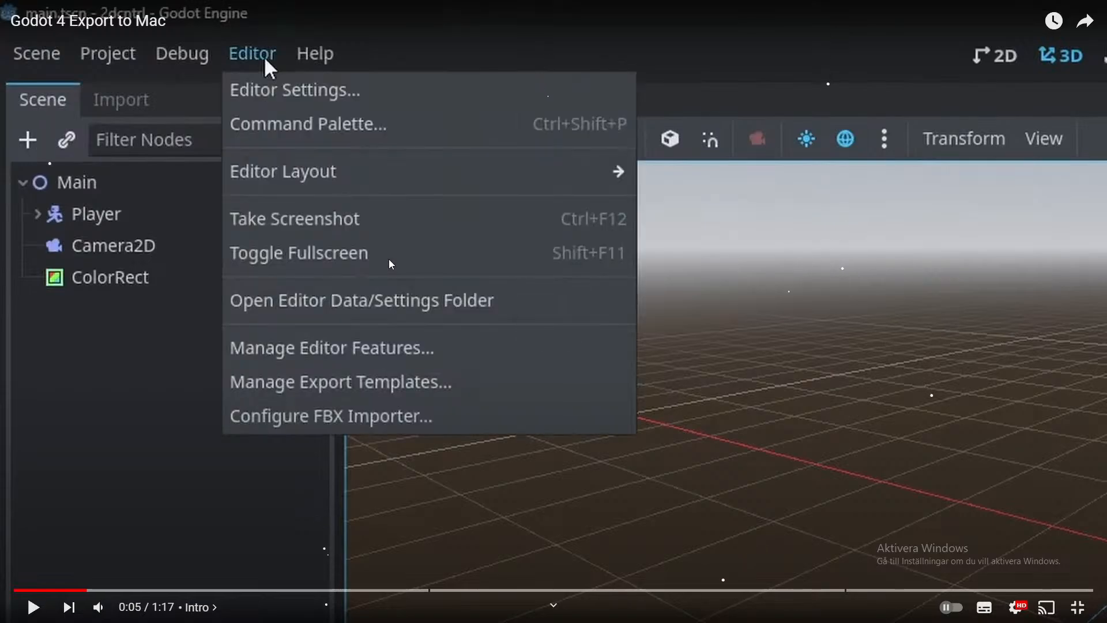
key("space")
- Switch to Godot, inspect the installed version and folder path in the Export Template Manager, and close it
key("alt+Tab")
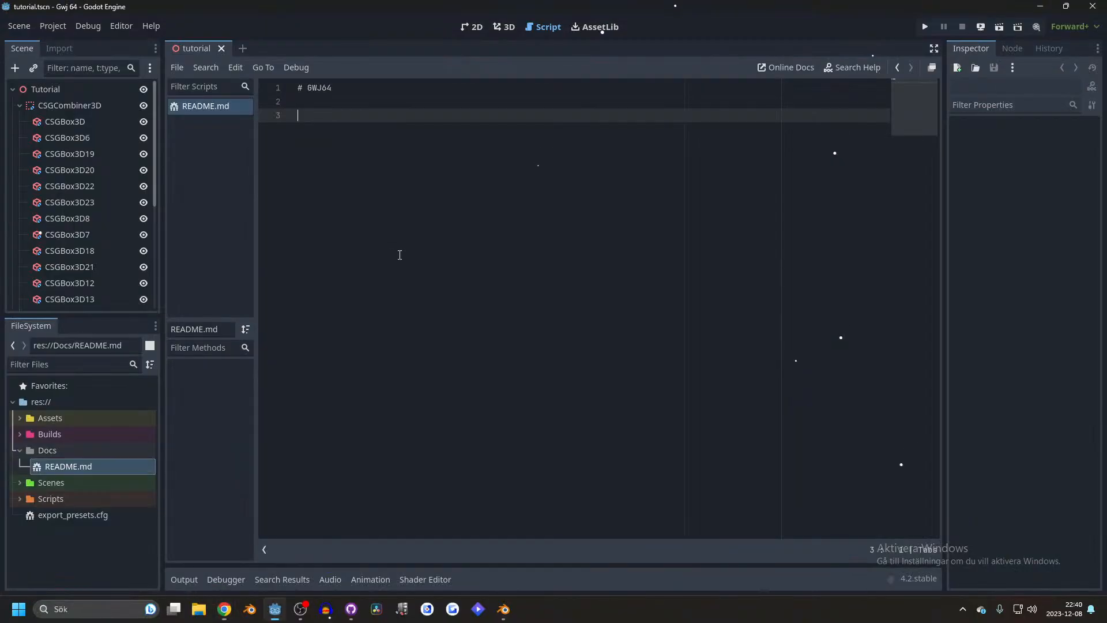
left_click(121, 31)
left_click(193, 182)
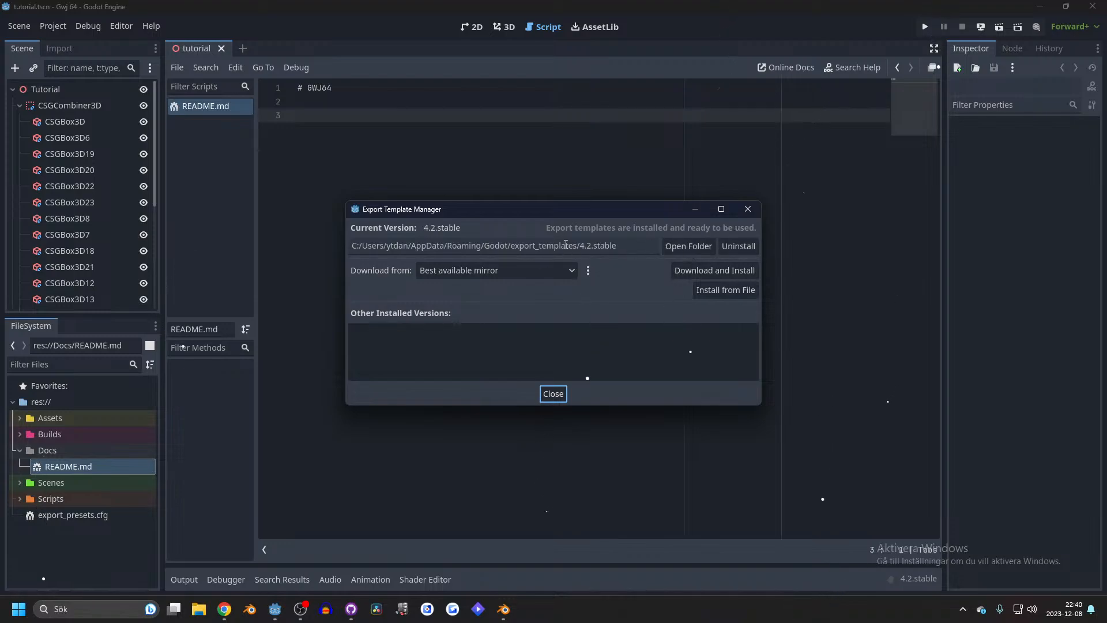
left_click_drag(452, 248, 620, 248)
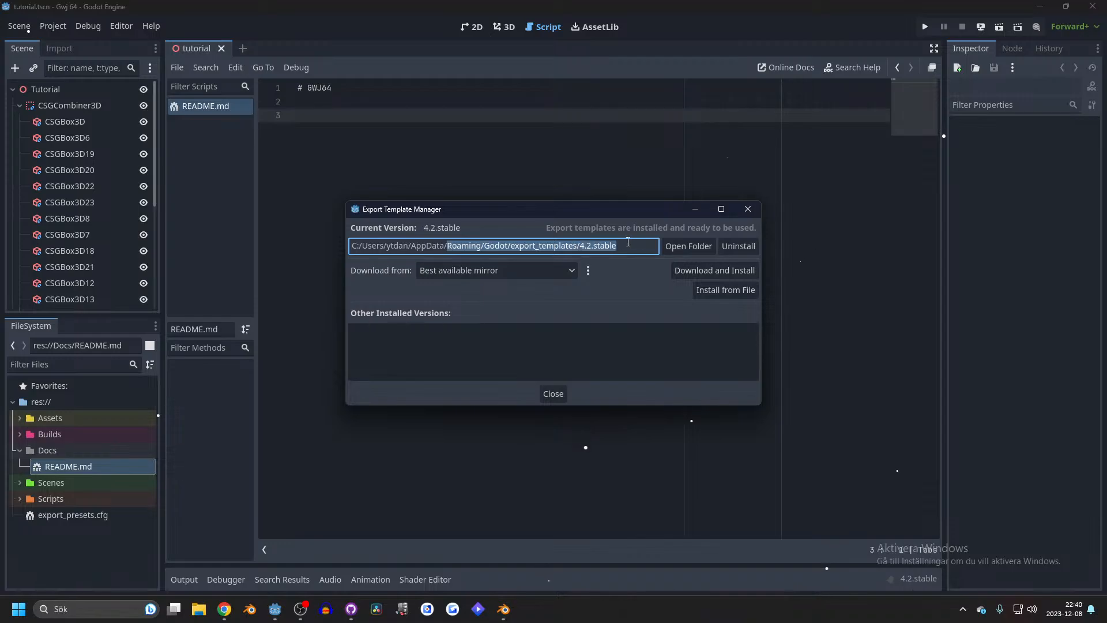
left_click(487, 247)
left_click_drag(409, 250, 555, 248)
left_click(555, 248)
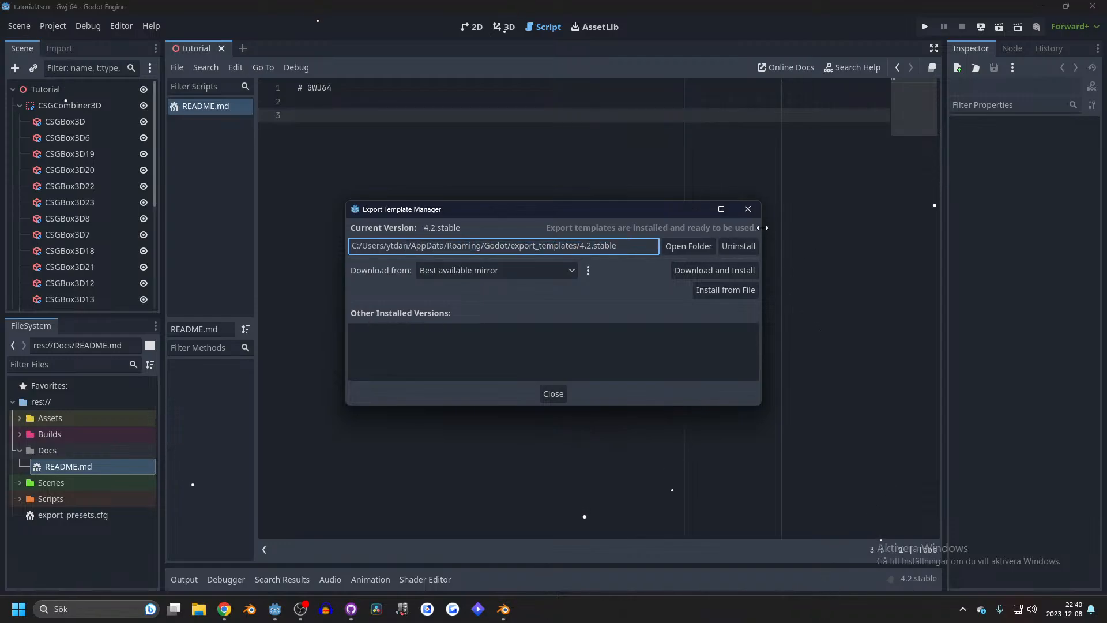
left_click(554, 393)
- Return to the export video in Chrome and review how the macOS project is exported and its zip file saved
key("alt+Tab")
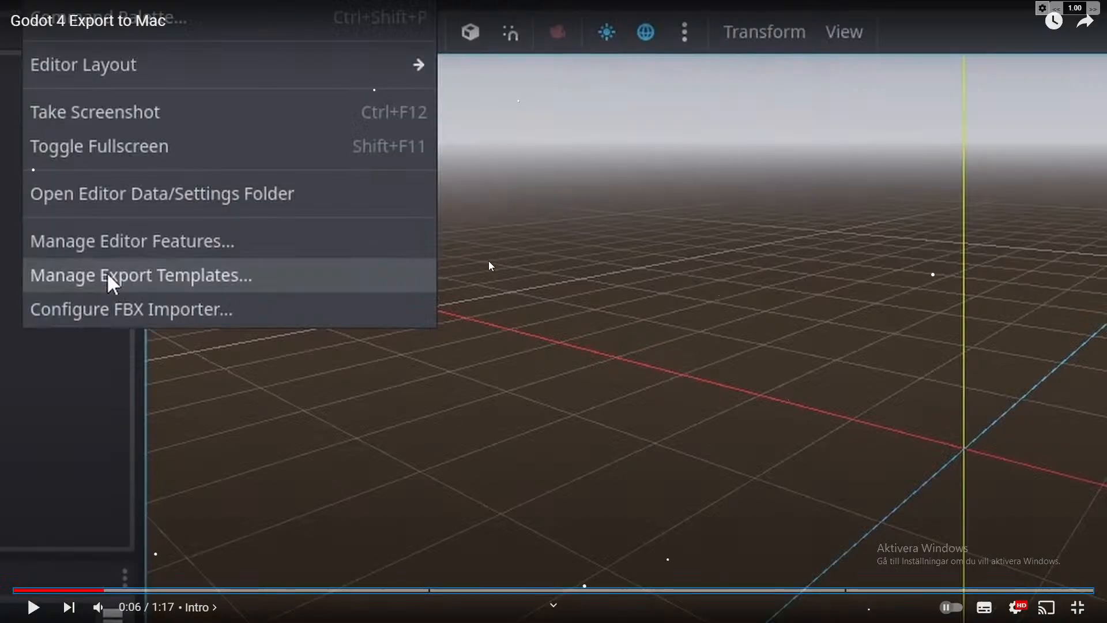
left_click(532, 589)
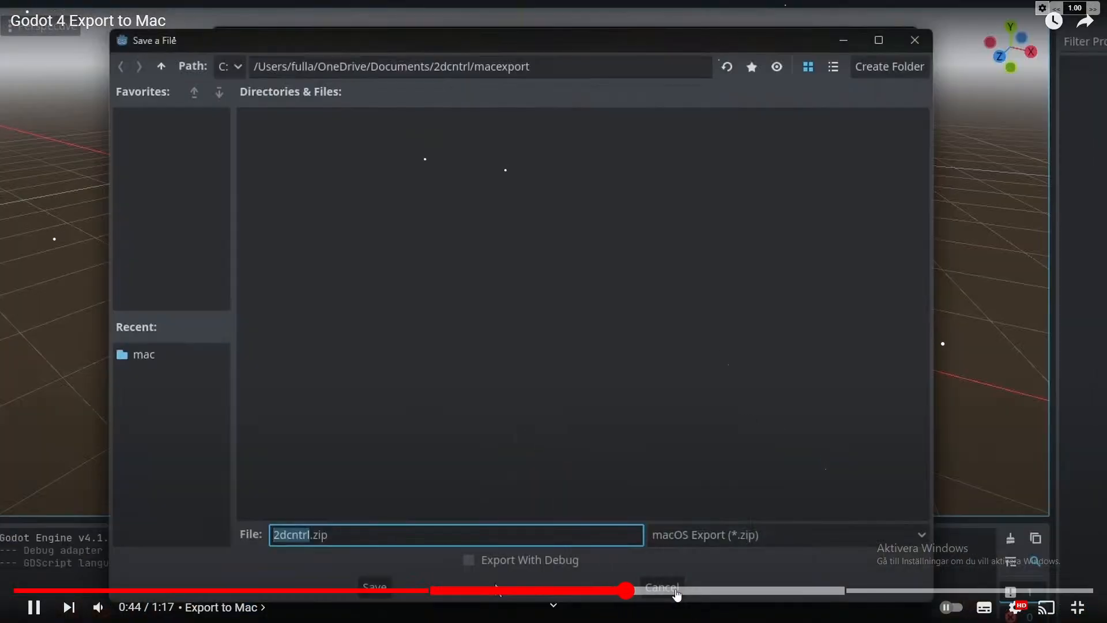
left_click_drag(635, 594, 475, 589)
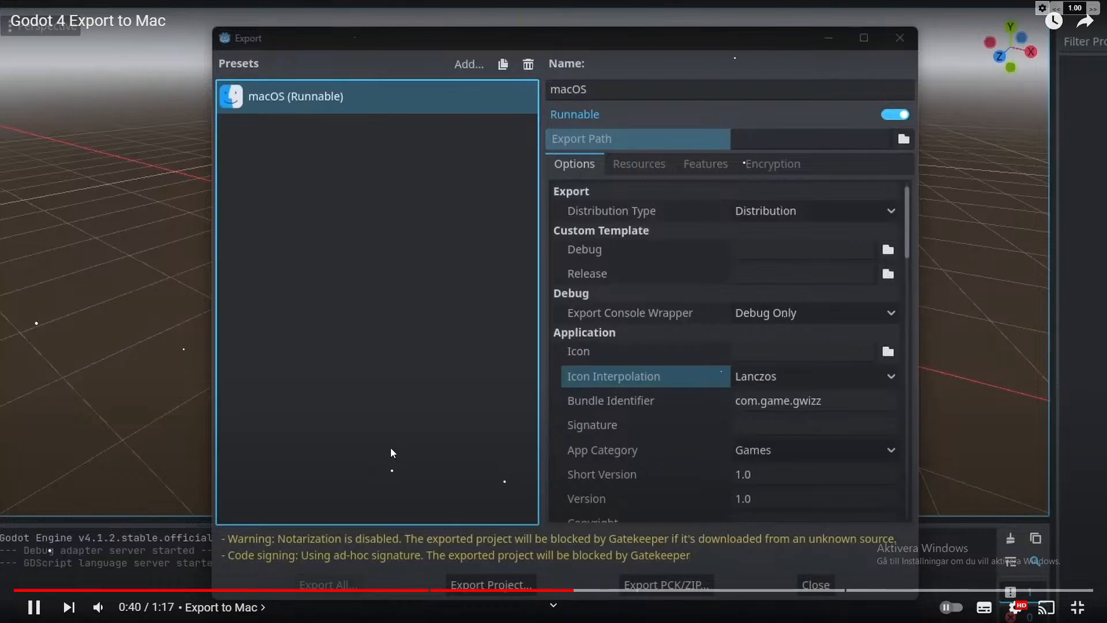
left_click(594, 520)
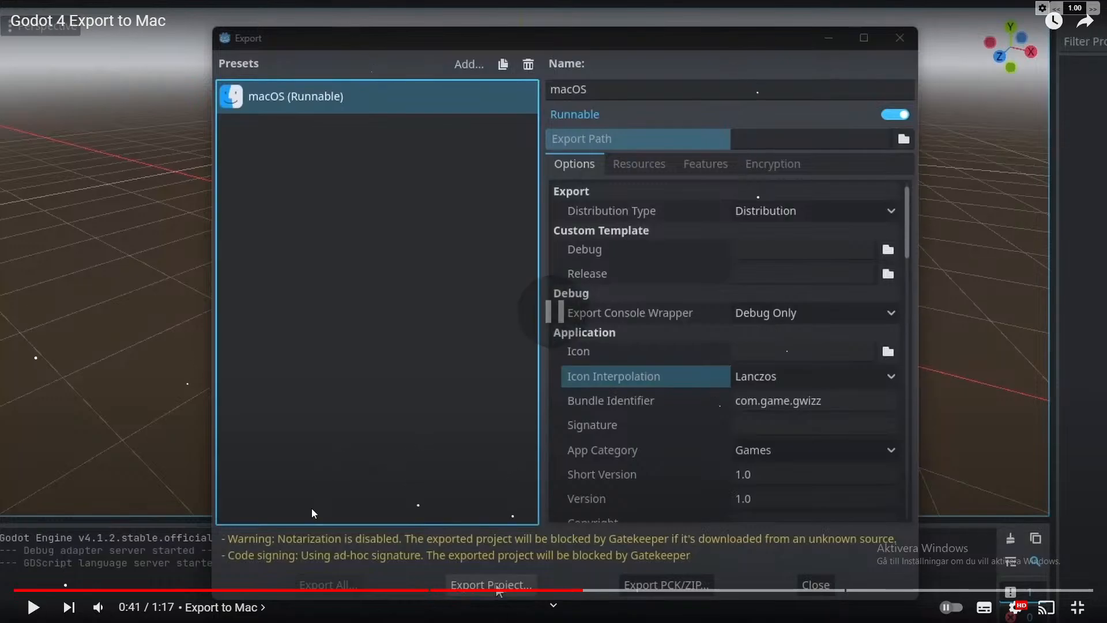
left_click(569, 417)
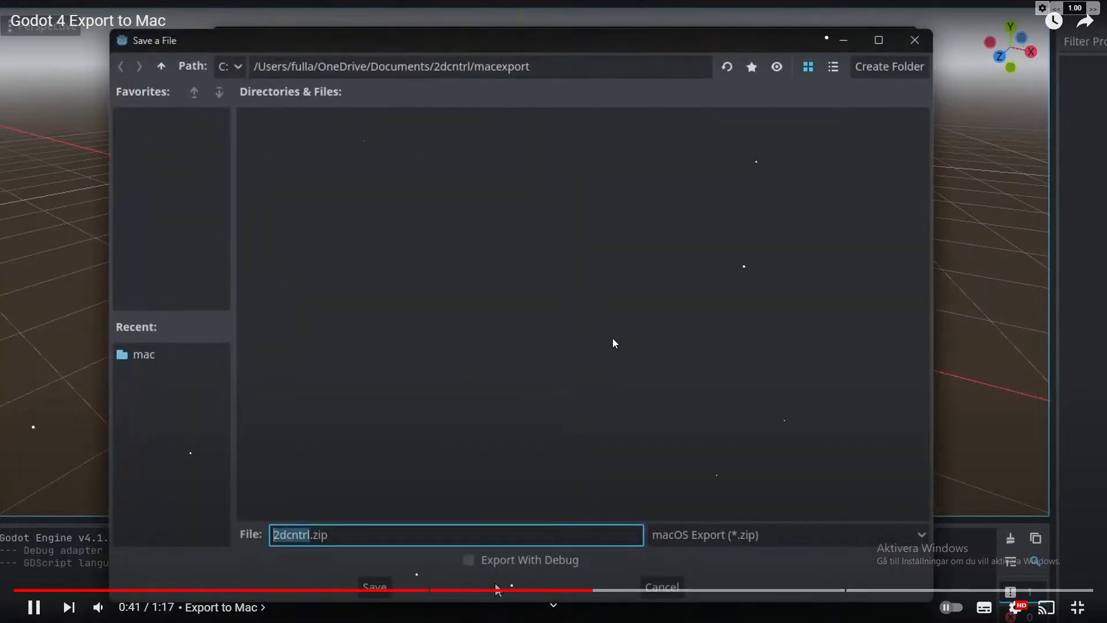
left_click(612, 338)
- Switch to Godot's 3D workspace and add a Camera3D node under the Tutorial root
key("alt+Tab")
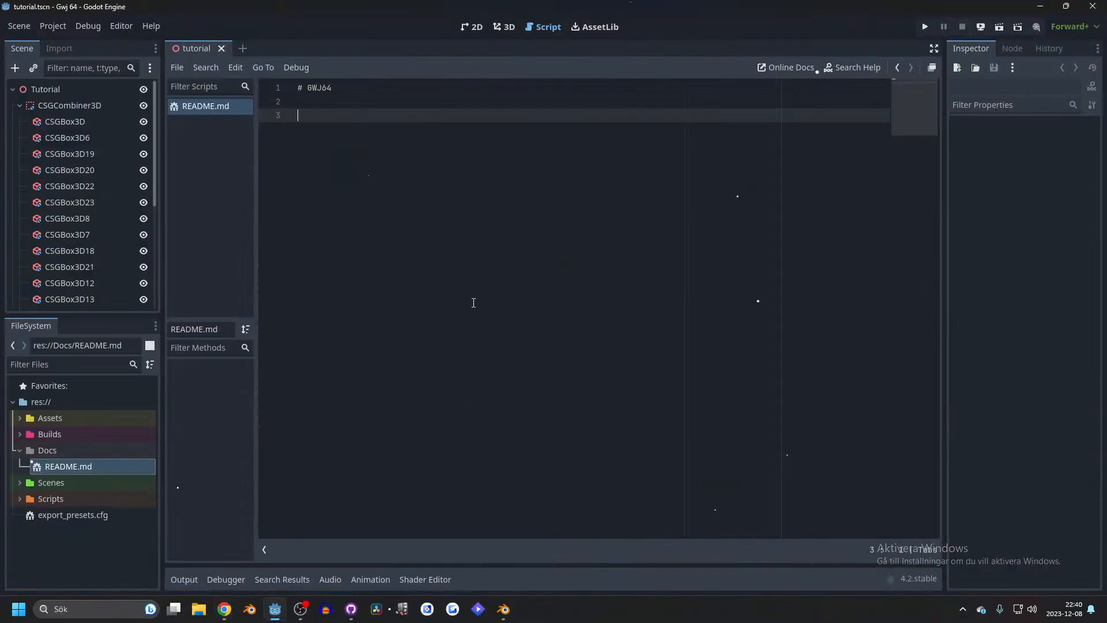
left_click(505, 28)
left_click(69, 89)
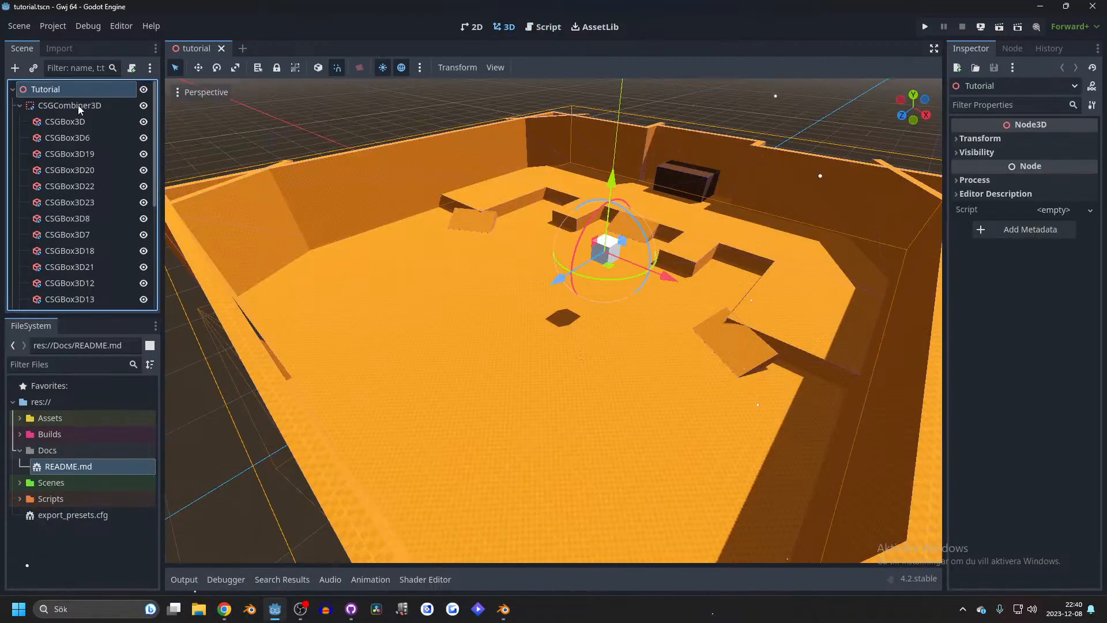
left_click(15, 68)
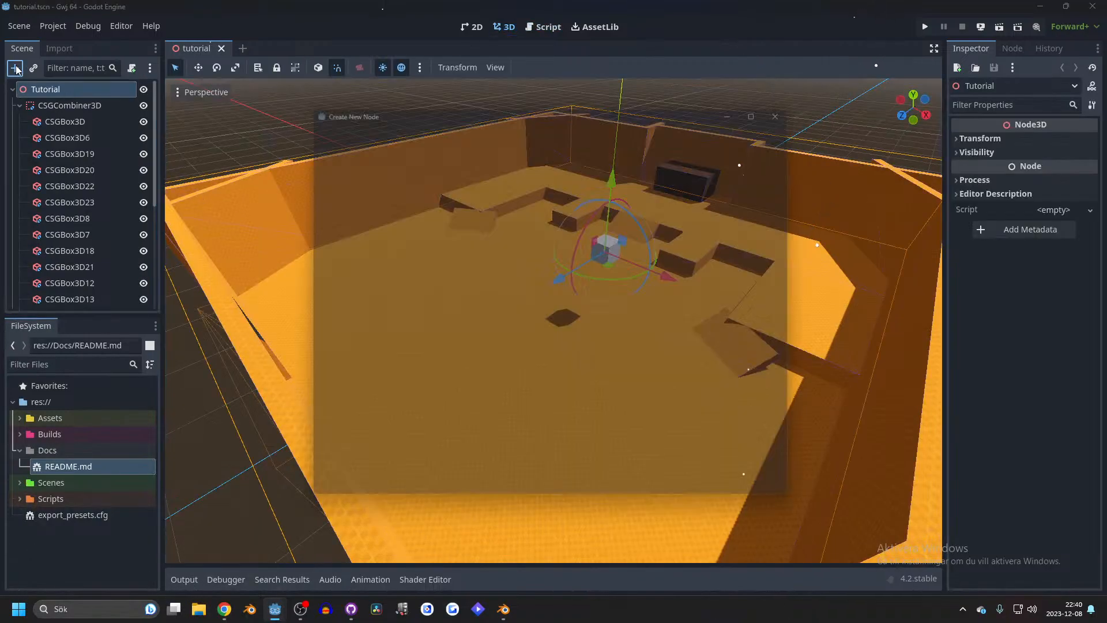
type("camera")
key("Return")
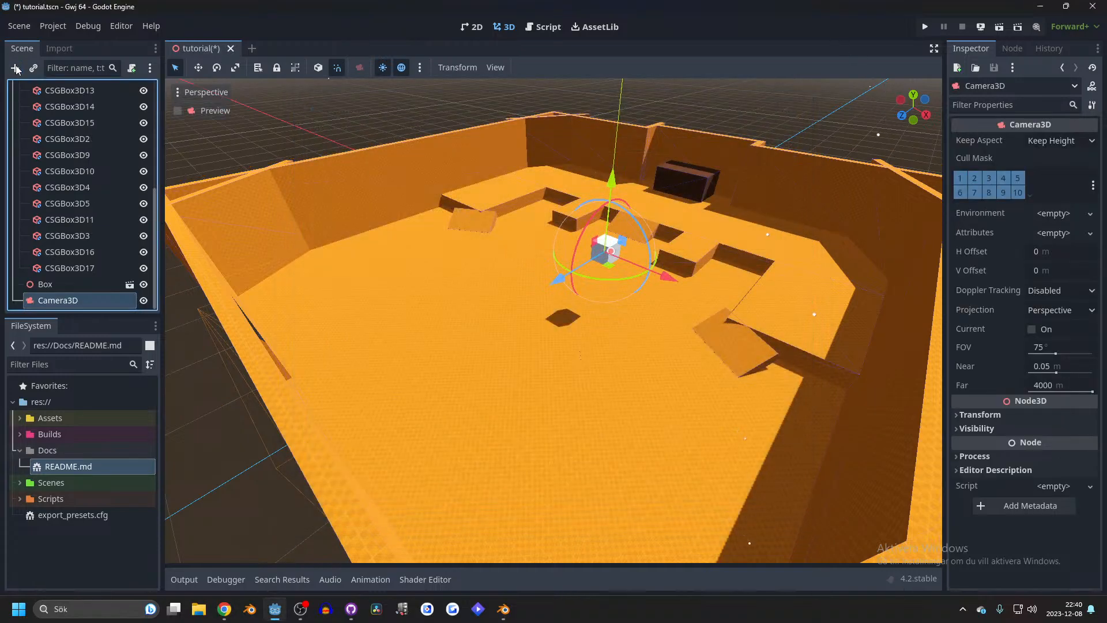
- Preview the Camera3D view and raise the camera to a Y position of about 4.97 m
left_click(214, 111)
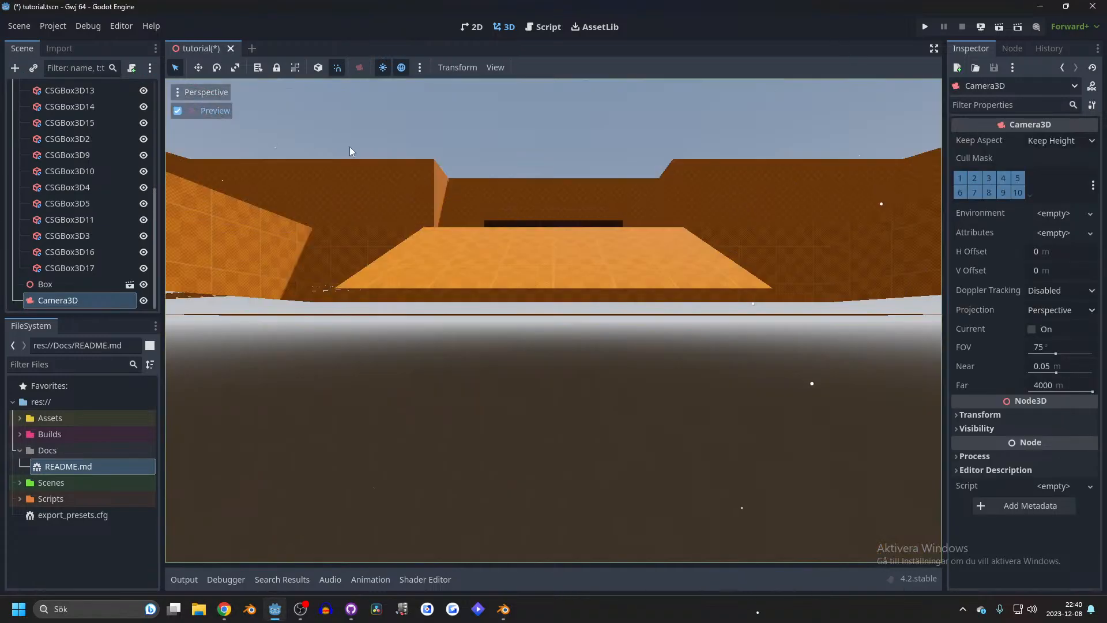
left_click(981, 415)
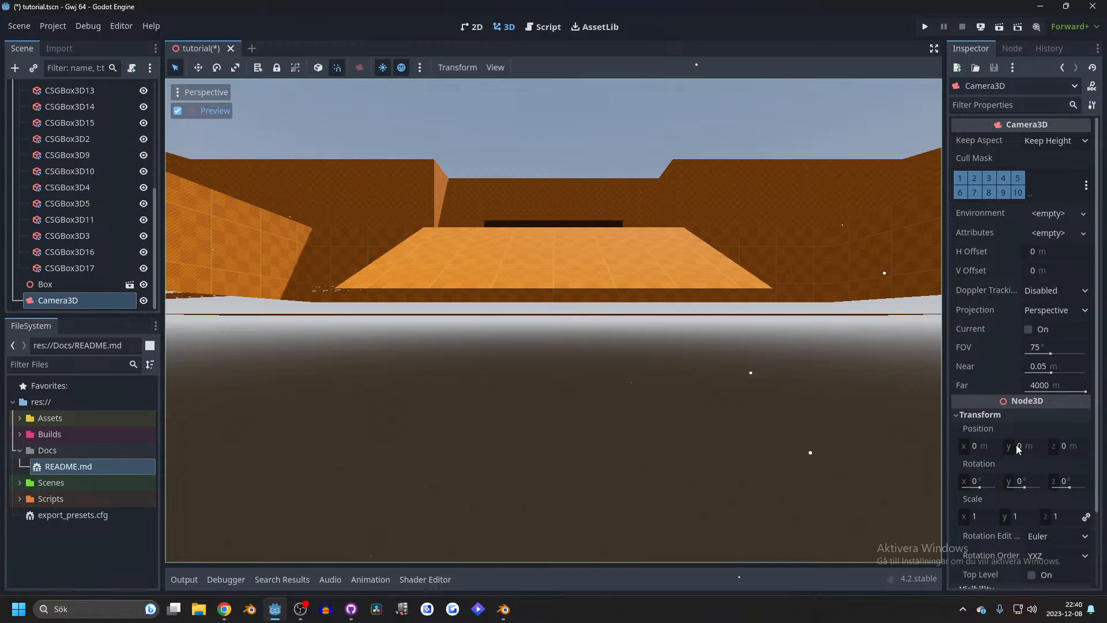
left_click_drag(1016, 444, 970, 55)
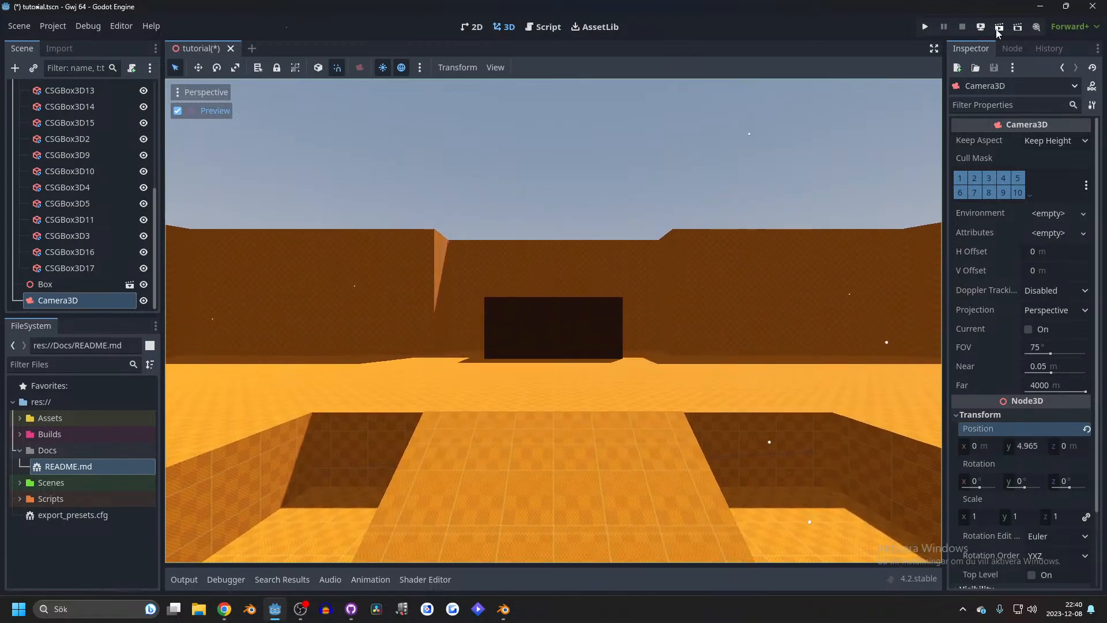
- Run the project, choosing the current tutorial scene as its main scene
left_click(926, 27)
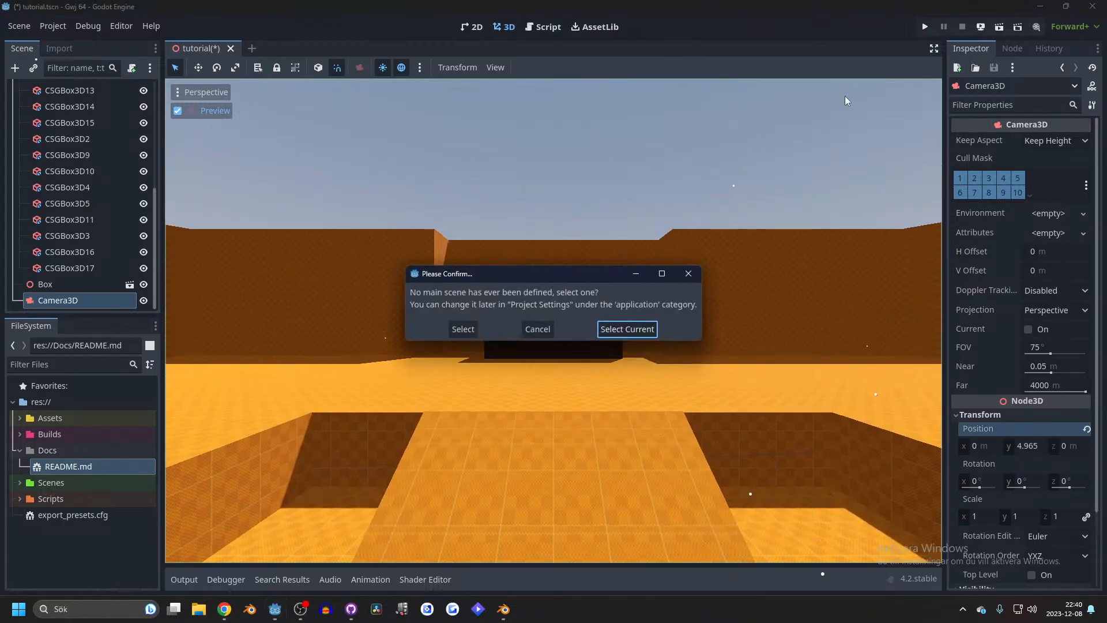
left_click(623, 330)
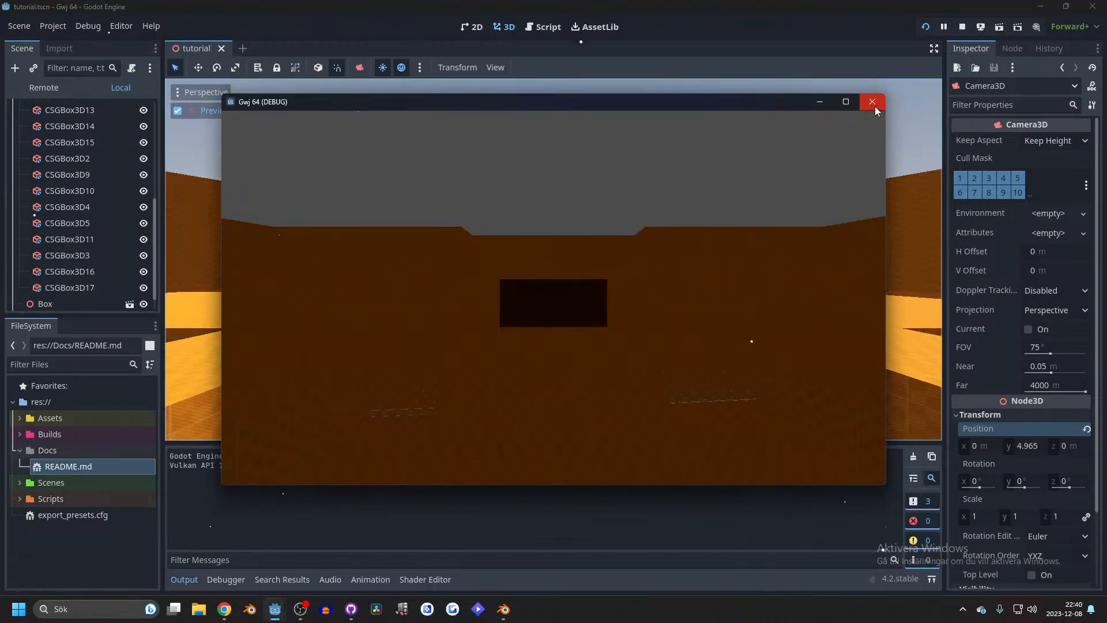
- Close the running game and review in the macOS export video in Chrome which files the export produces
left_click(874, 102)
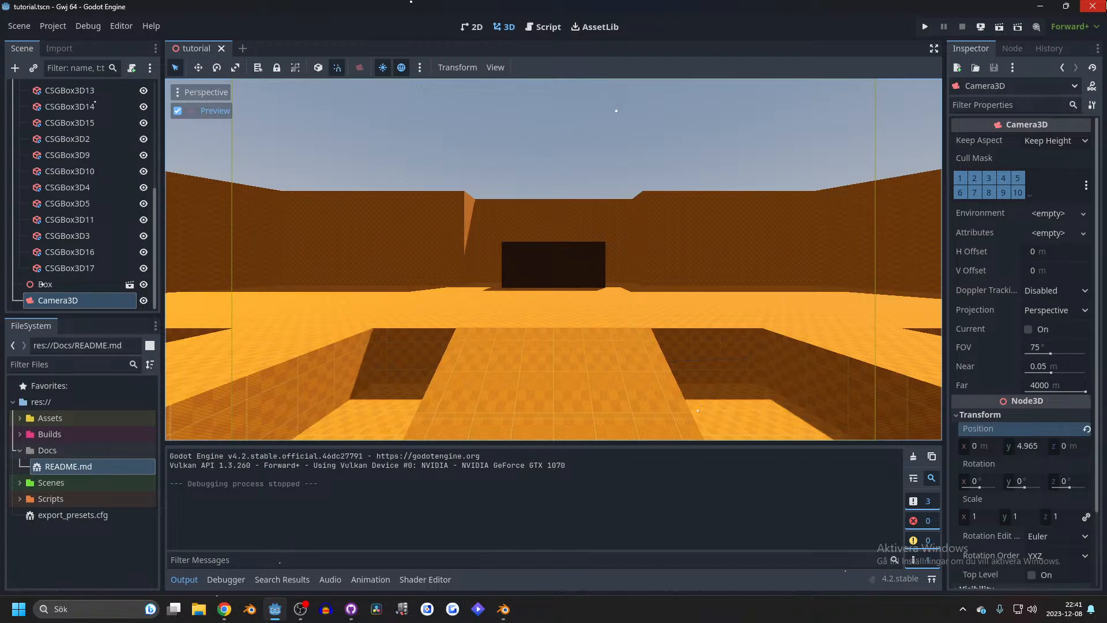
left_click(1043, 8)
left_click(556, 362)
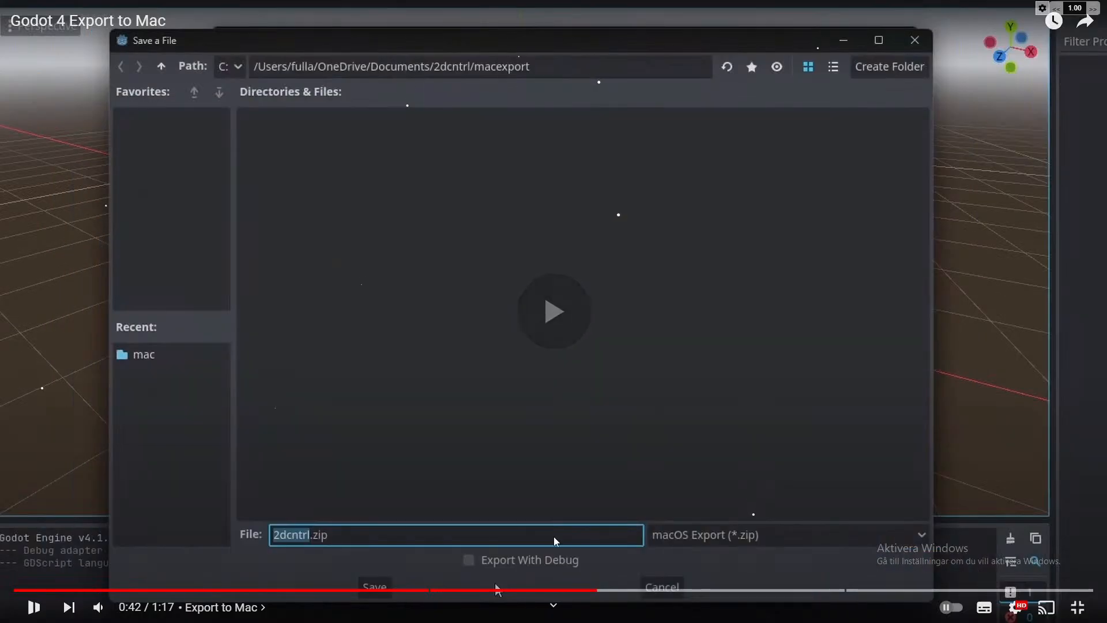
left_click(674, 588)
left_click(732, 589)
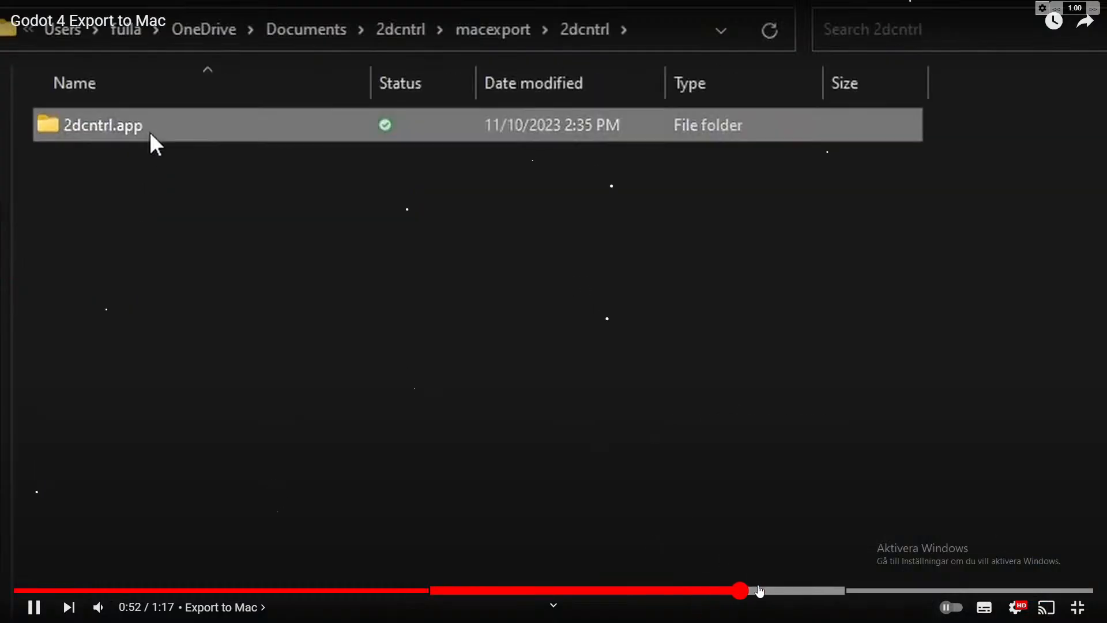
left_click(673, 589)
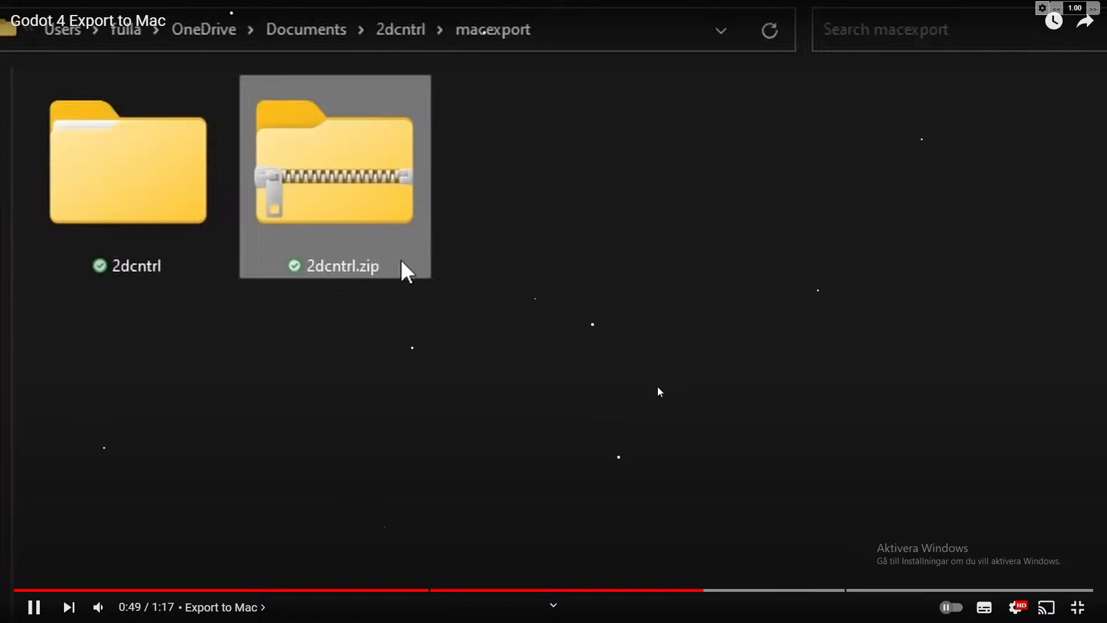
left_click(655, 379)
key("Escape")
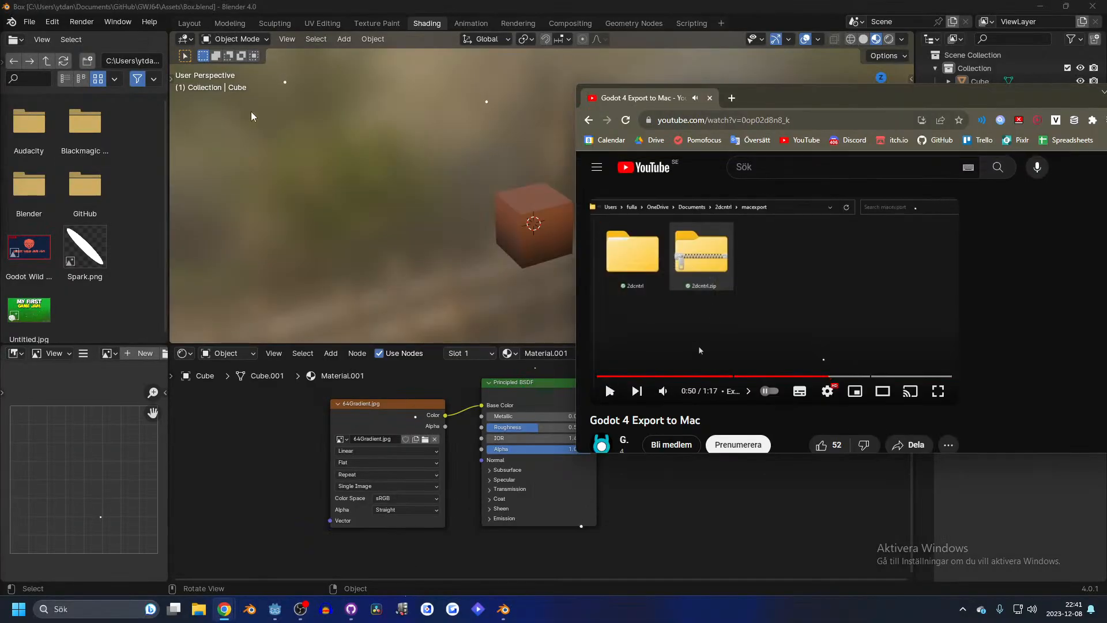
- Return to Godot, check the Web, Windows Desktop, Linux/X11 and macOS export presets, and export all of them in Release mode
left_click(275, 609)
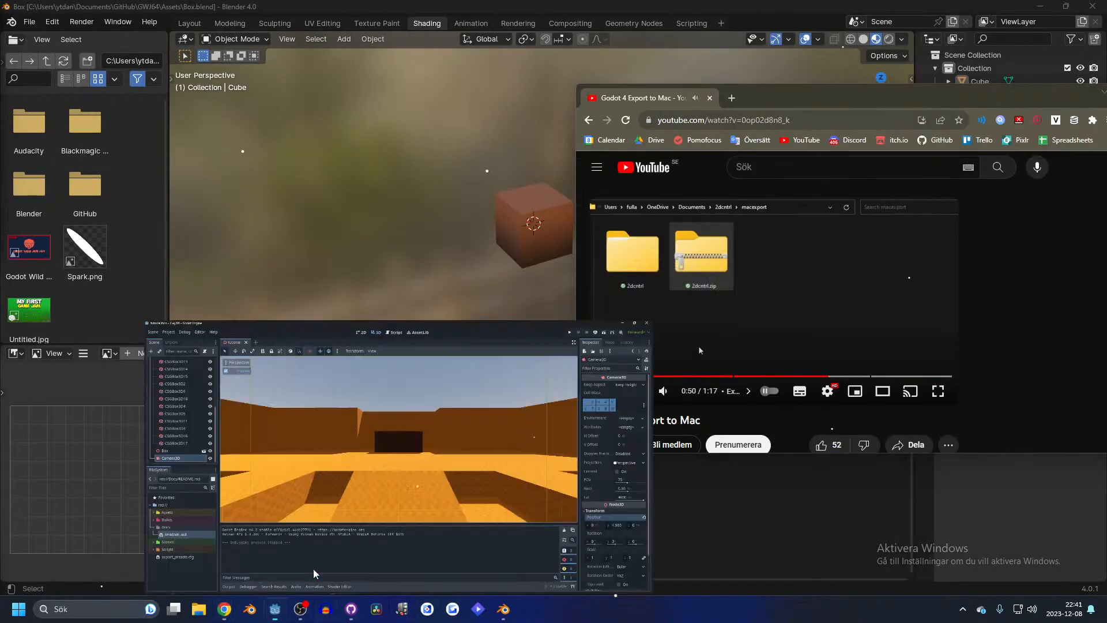
left_click(50, 26)
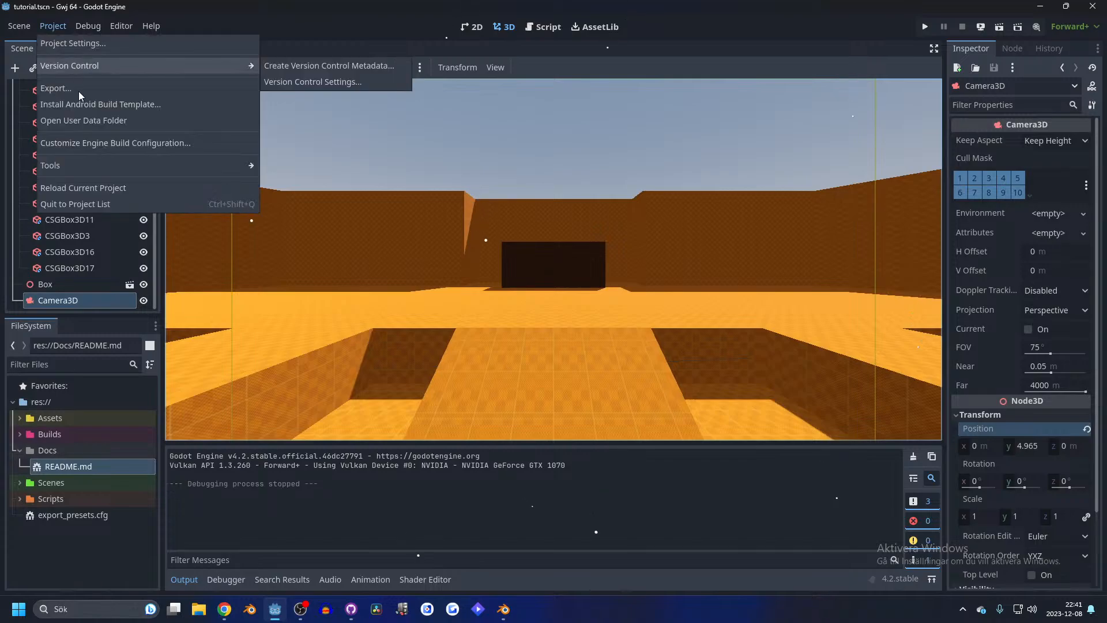
left_click(78, 87)
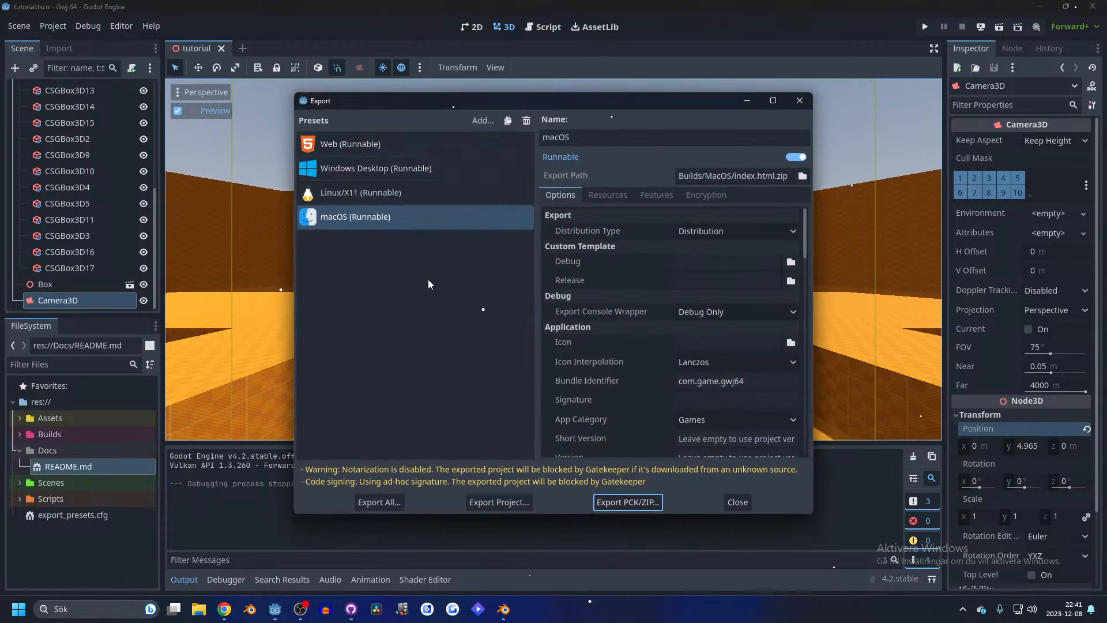
left_click(416, 148)
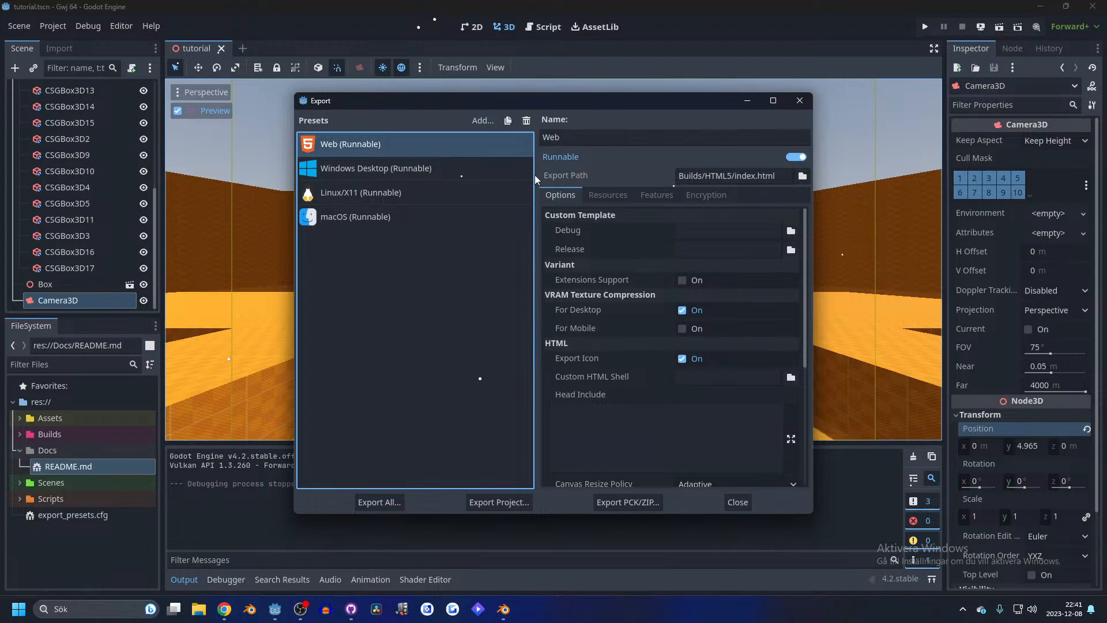
left_click(398, 171)
left_click(389, 199)
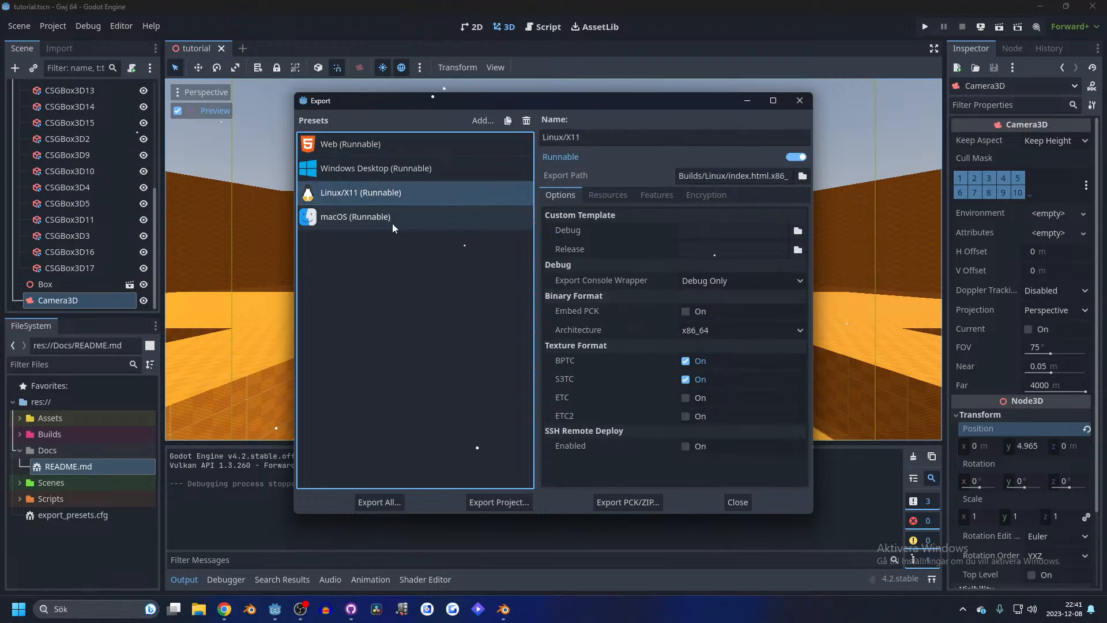
left_click(397, 219)
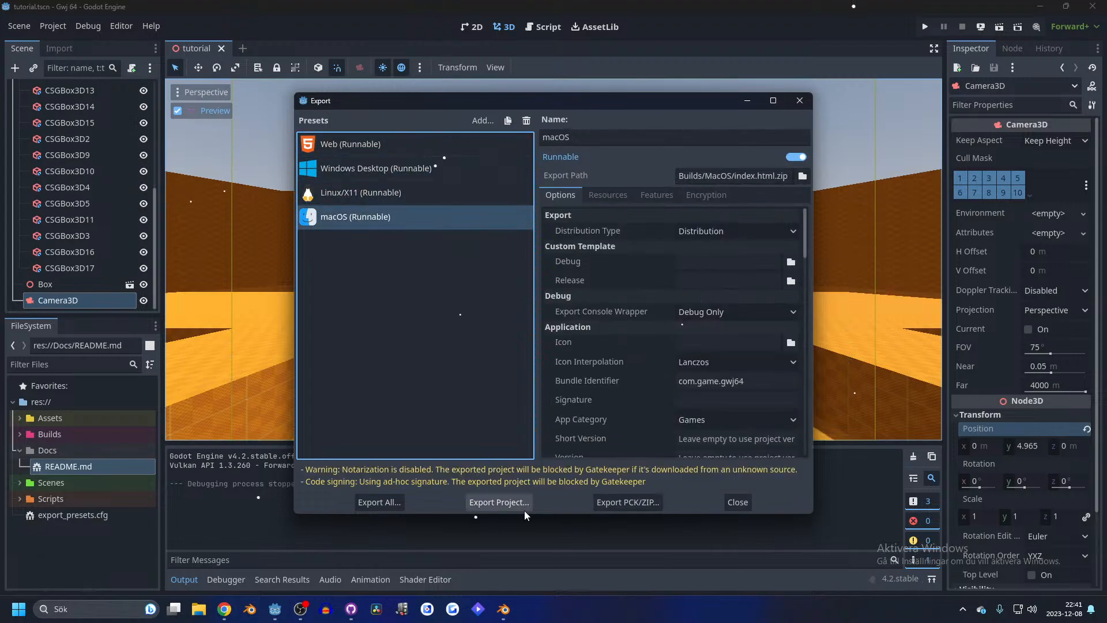
left_click(381, 502)
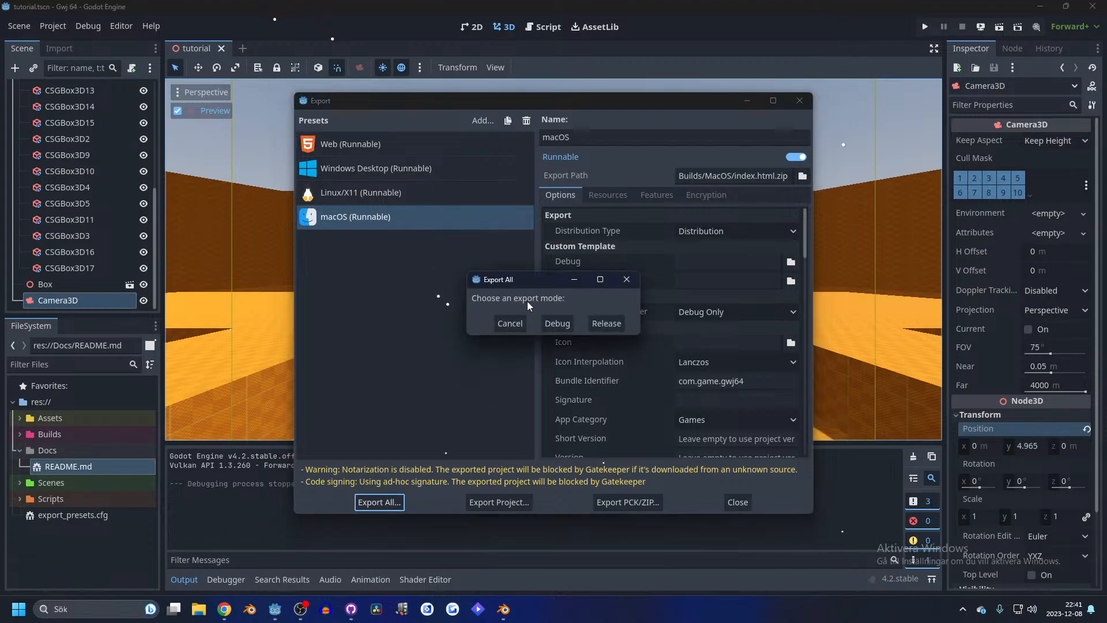
left_click(609, 322)
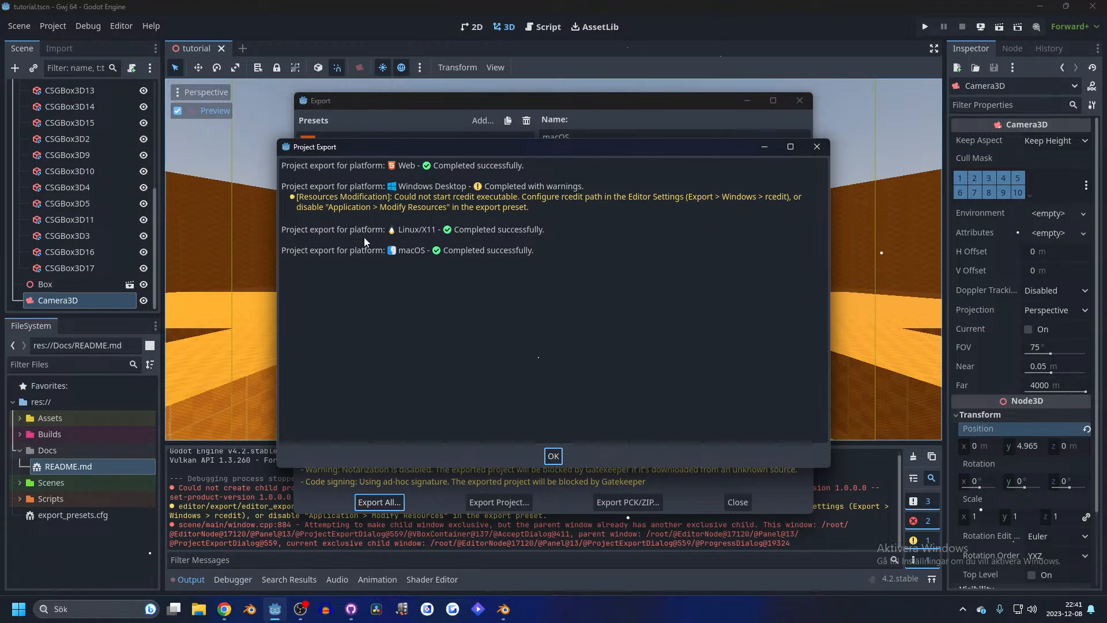
- Switch to Chrome, search YouTube for "godot export windows", and open the "Godot 4 Export To Exe Beginner Tutorial" video in a maximized window
left_click(221, 613)
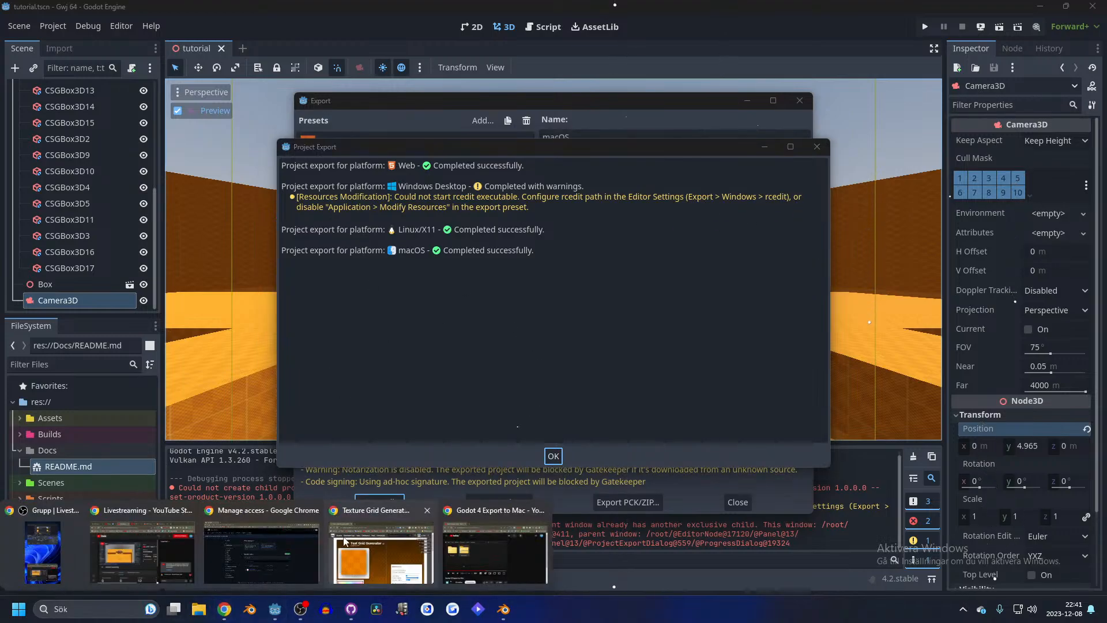
left_click(507, 548)
left_click_drag(775, 108, 873, 212)
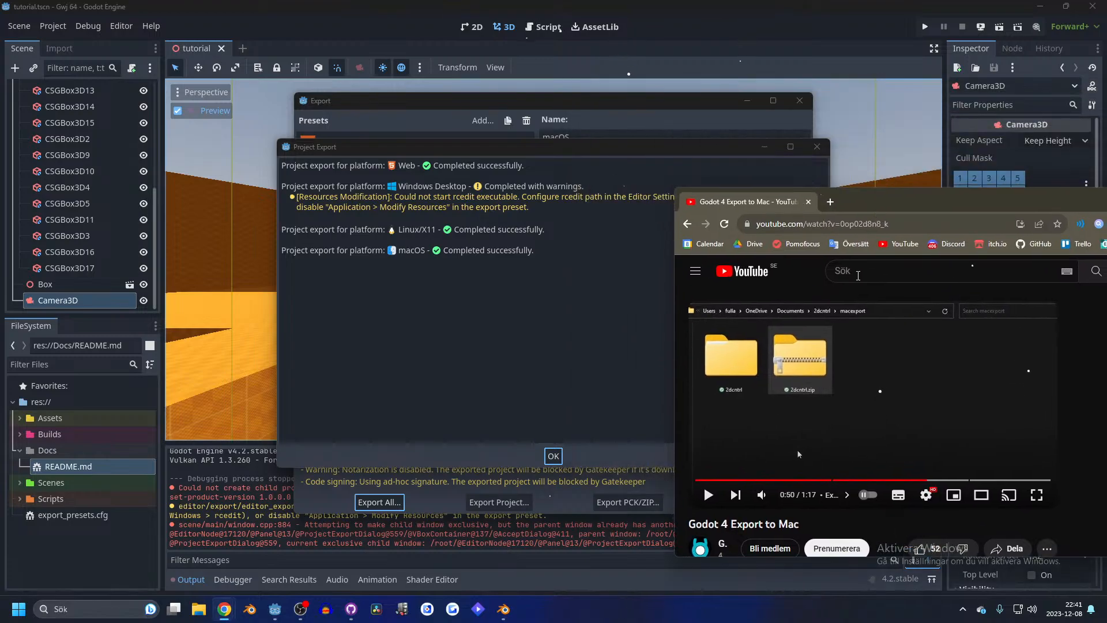
left_click(859, 271)
type("godot exp")
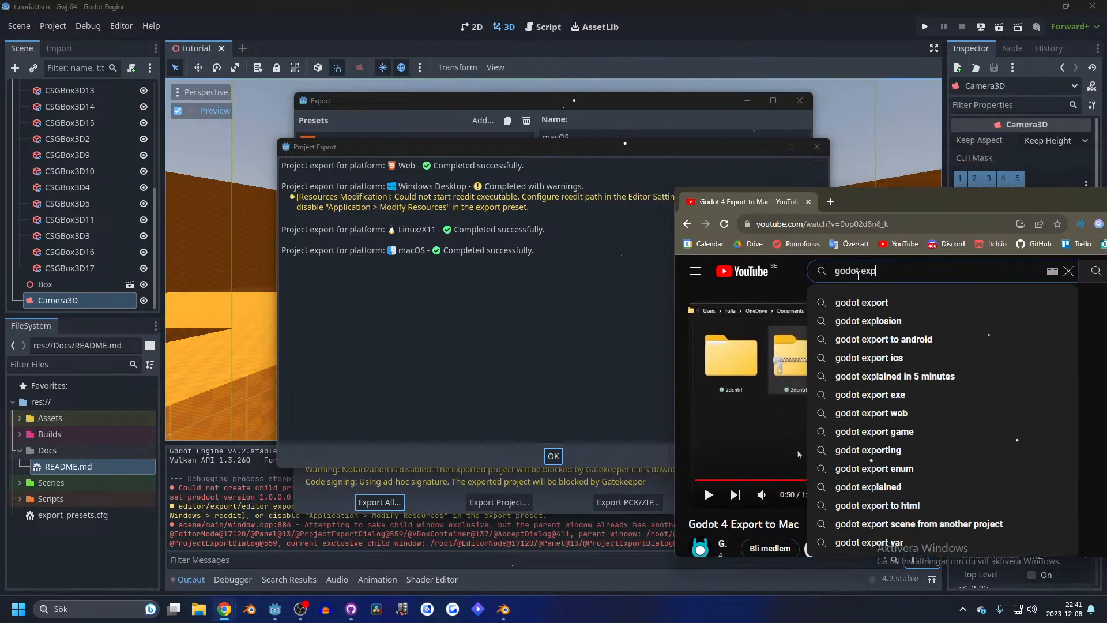
type("ort windows")
key("Return")
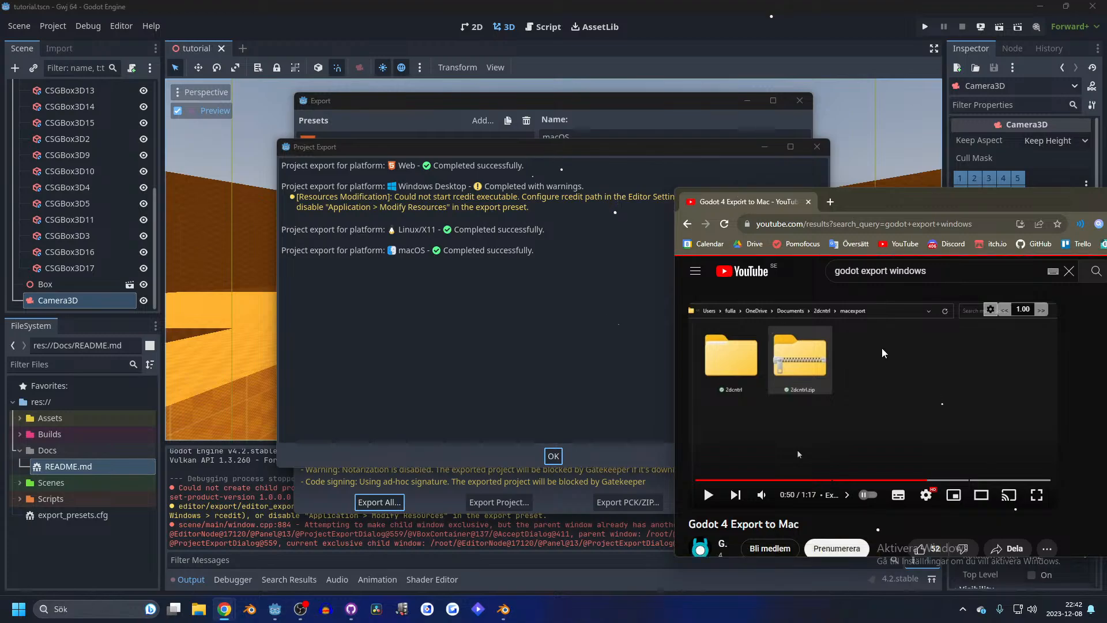
left_click(746, 385)
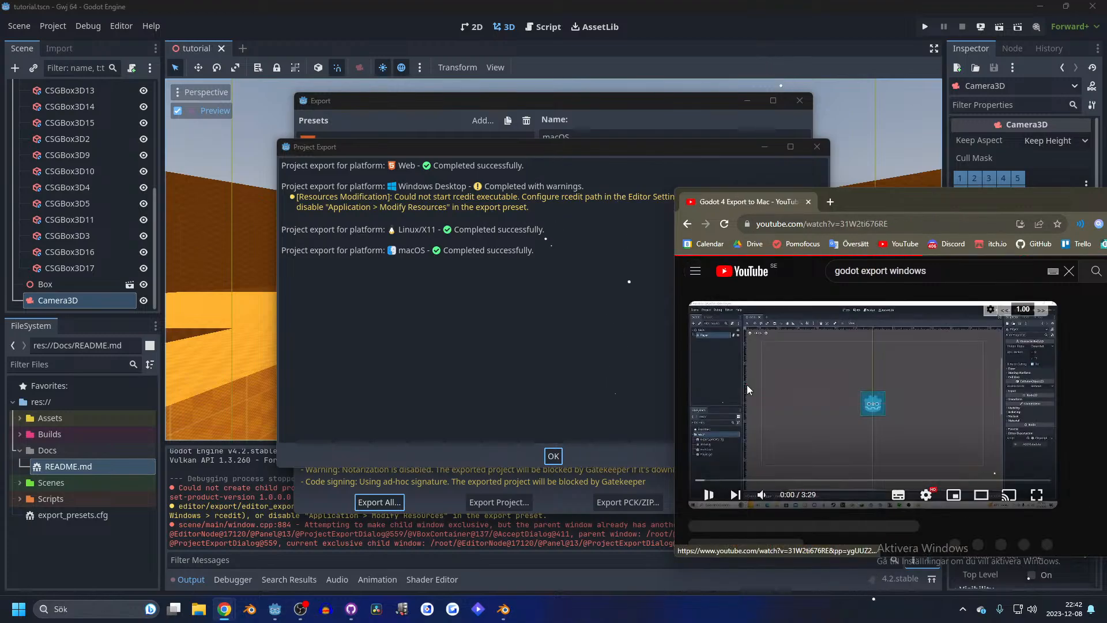
left_click_drag(873, 206, 706, 5)
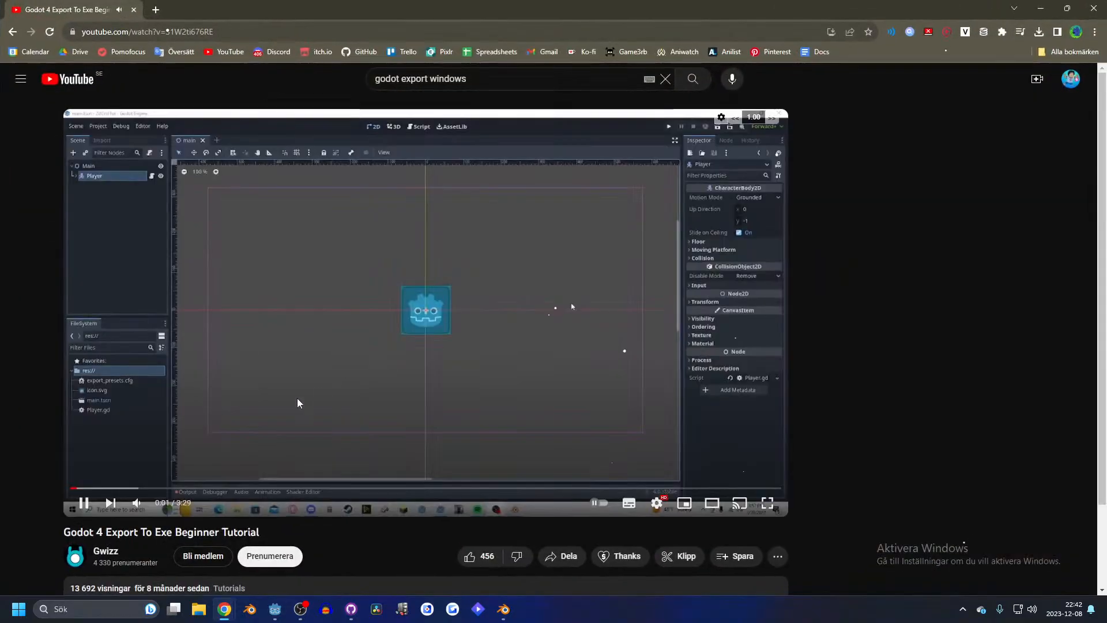
- Watch the part of the video on adding and configuring the Windows Desktop preset in full screen, raising playback speed to 1.75
left_click(123, 489)
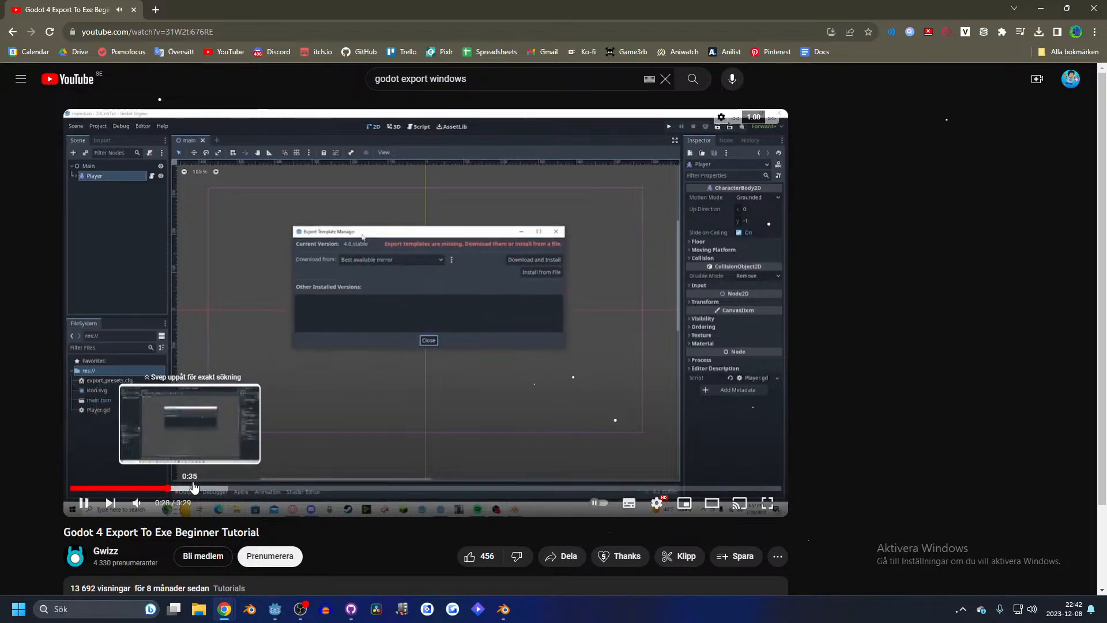
left_click(218, 489)
left_click(254, 489)
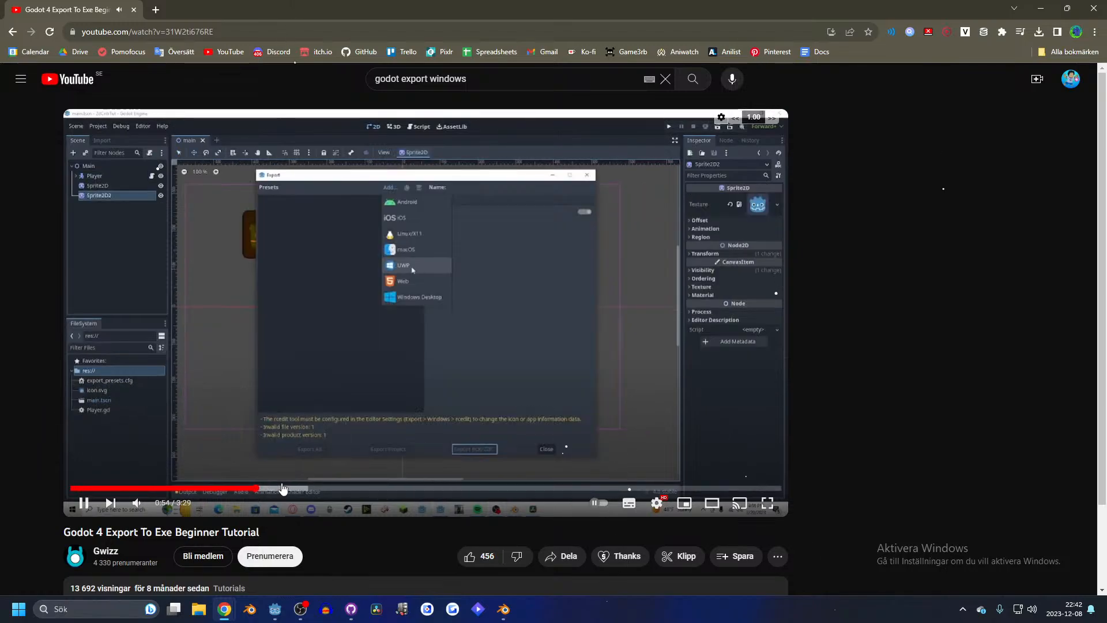
key("f")
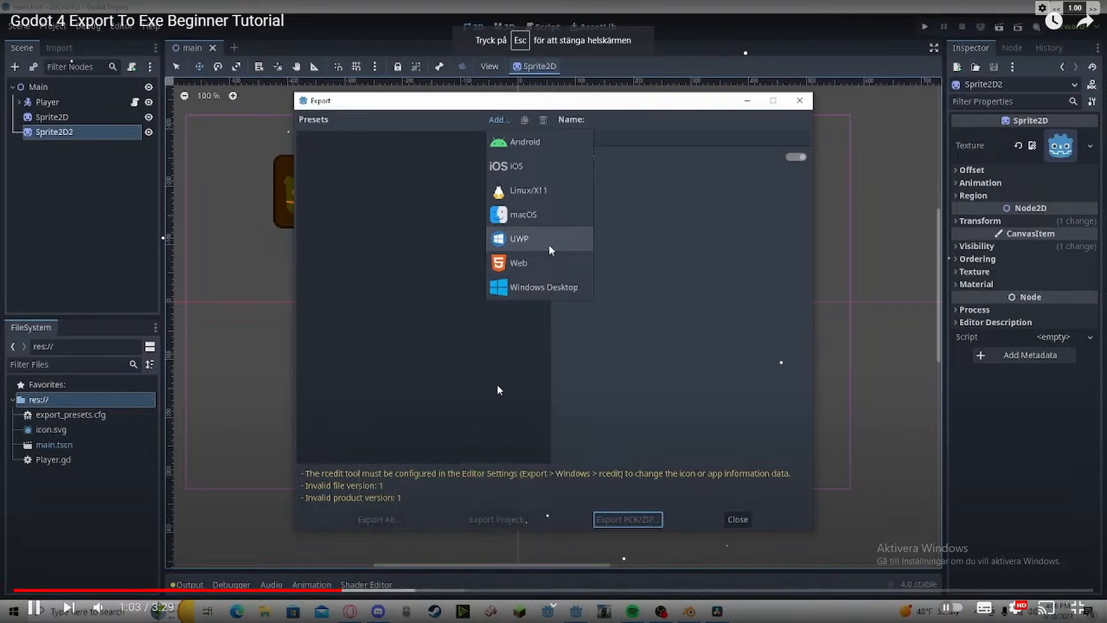
left_click(515, 238)
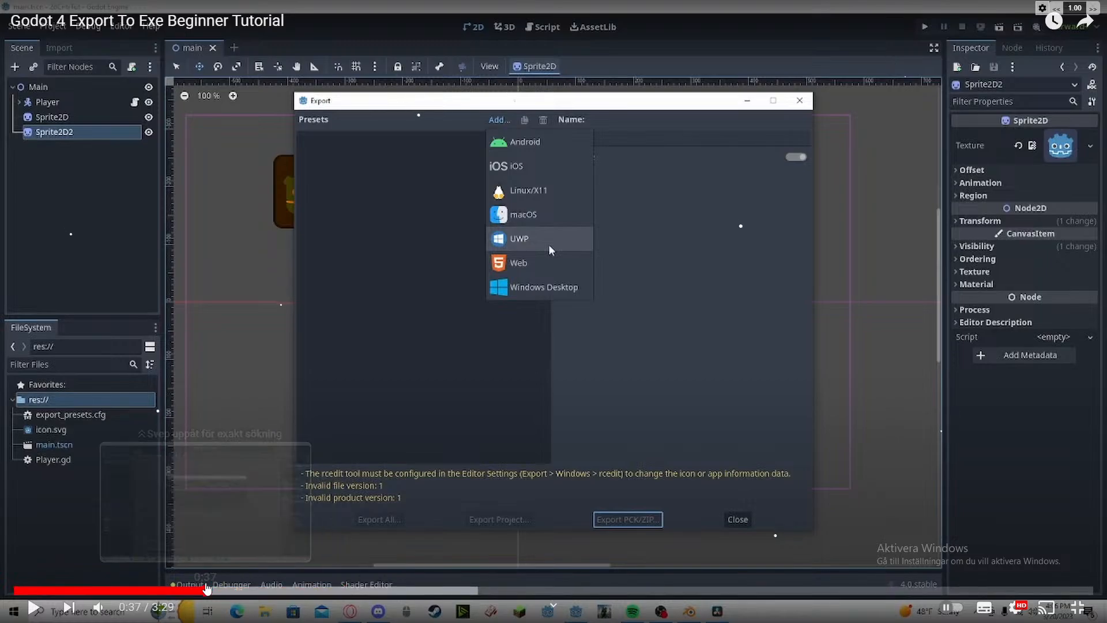
left_click_drag(112, 589, 281, 591)
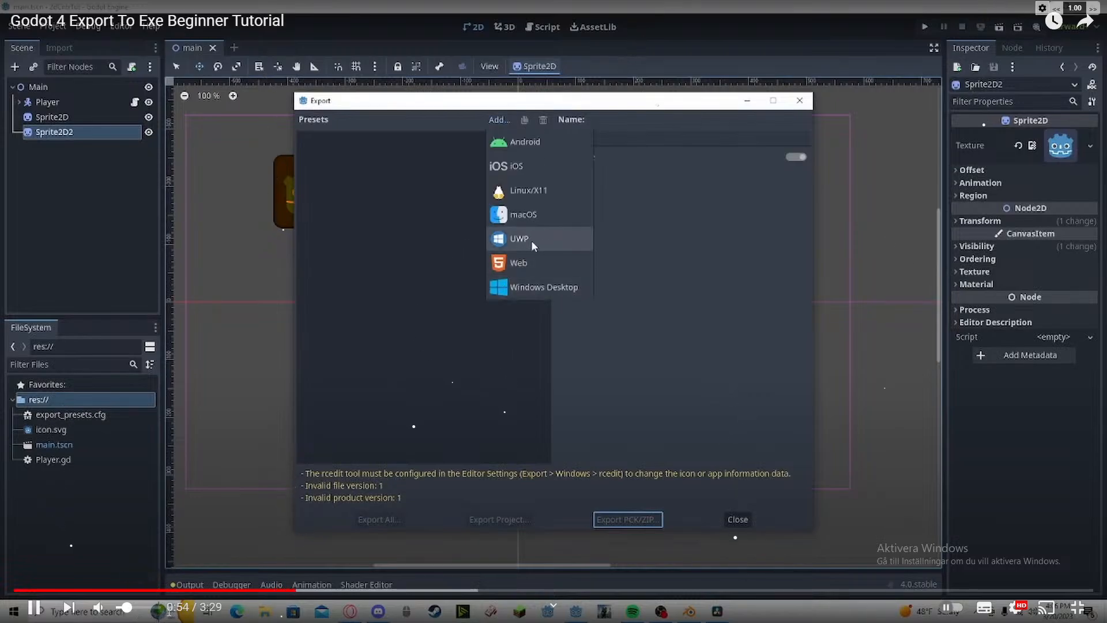
double_click(1093, 10)
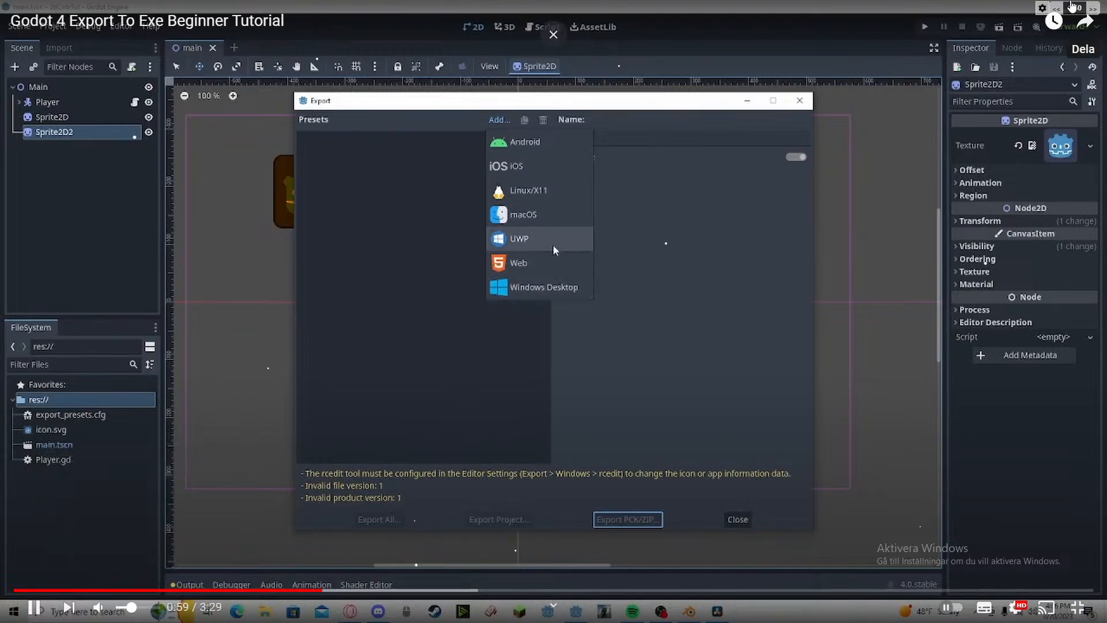
left_click(1094, 9)
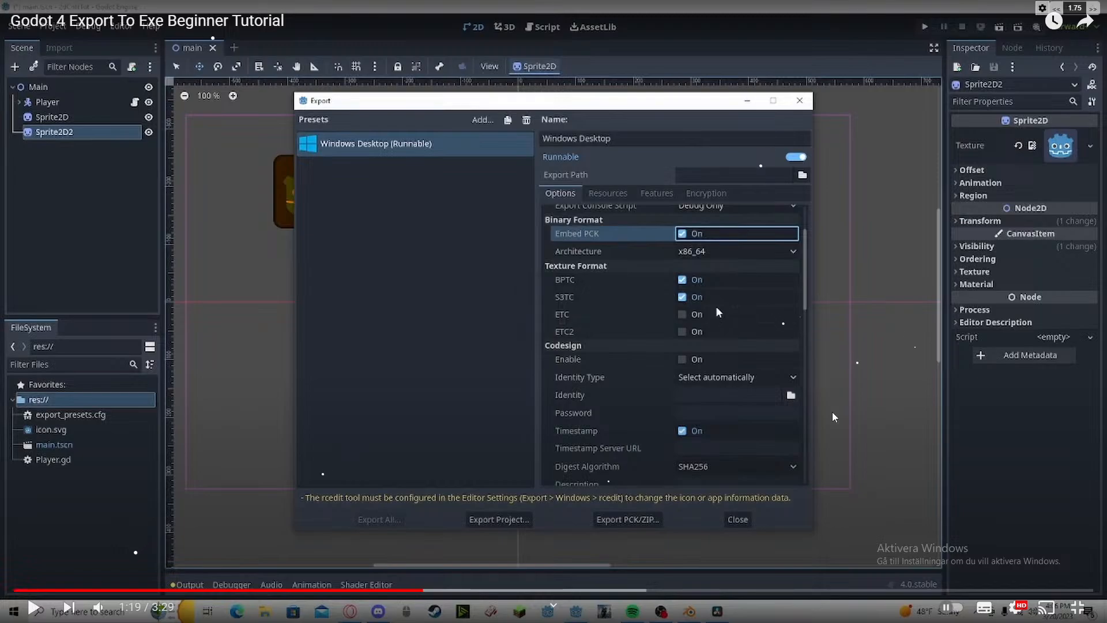
- Return to Godot, dismiss the export report, and enable Embed PCK for the Windows Desktop and Linux/X11 presets
key("alt+Tab")
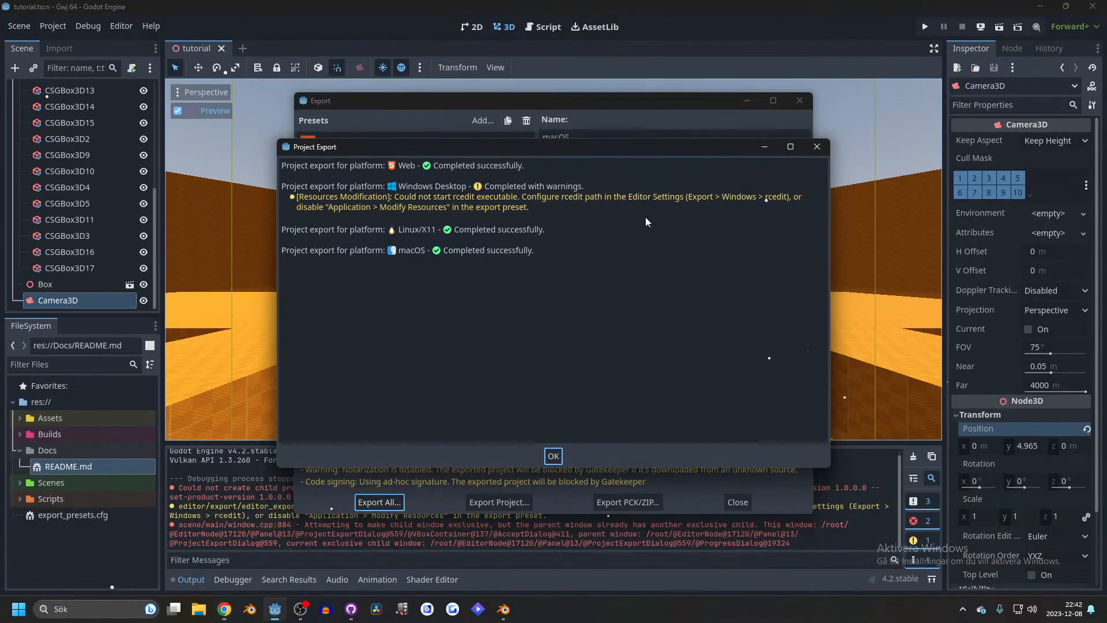
left_click(553, 457)
left_click(375, 168)
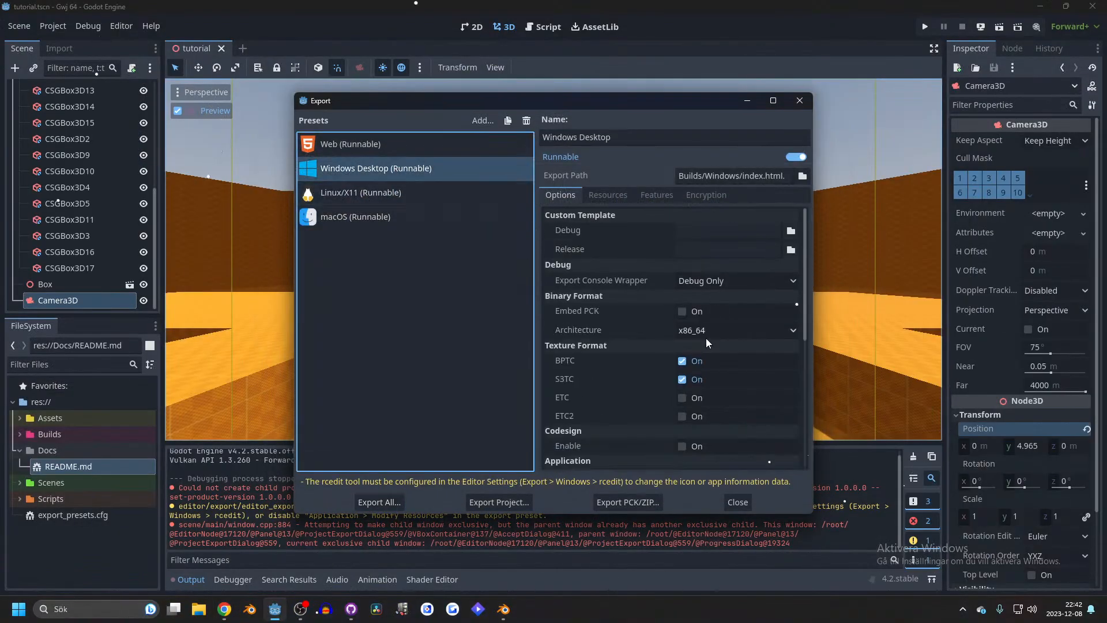
left_click(681, 312)
left_click(375, 193)
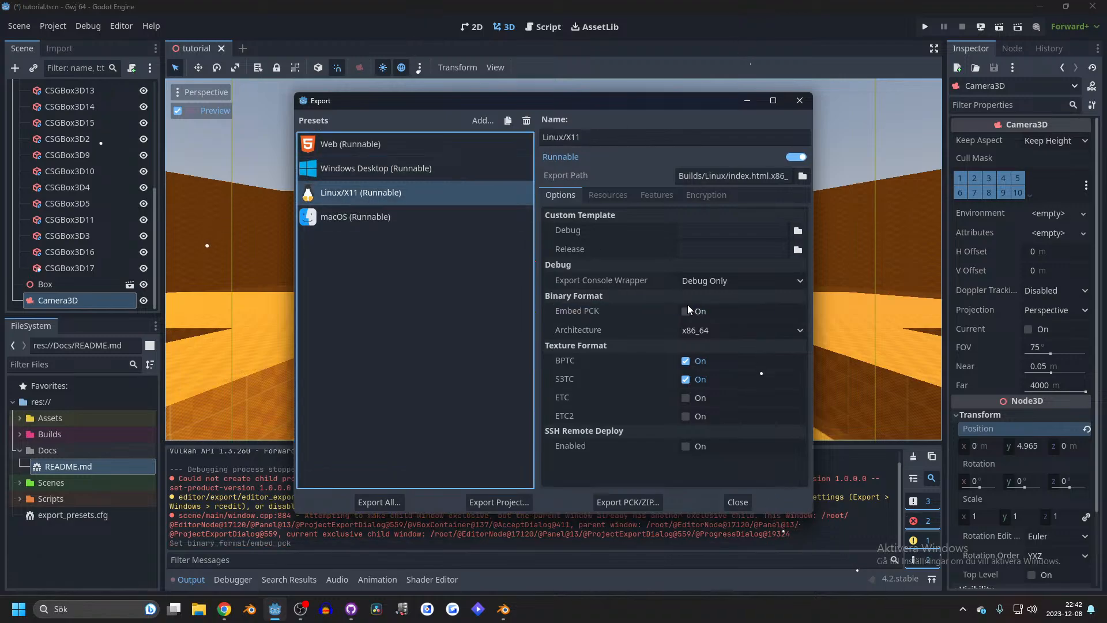
left_click(686, 312)
- Look through the macOS and Web preset options for an Embed PCK setting, and reselect the Windows Desktop preset
left_click(375, 217)
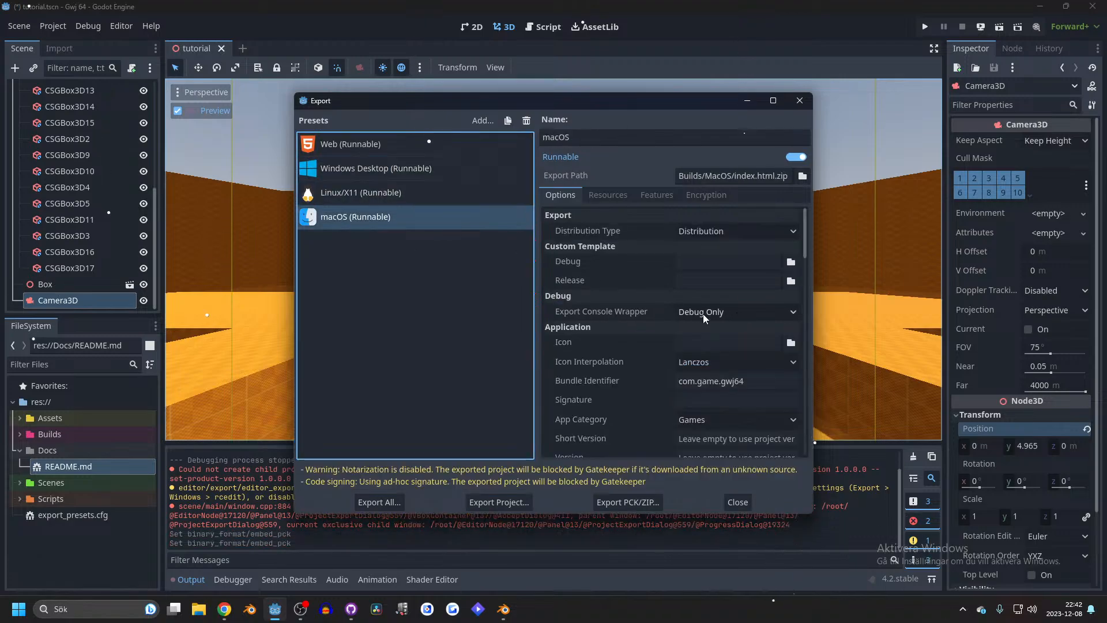
scroll(660, 318, "down", 8)
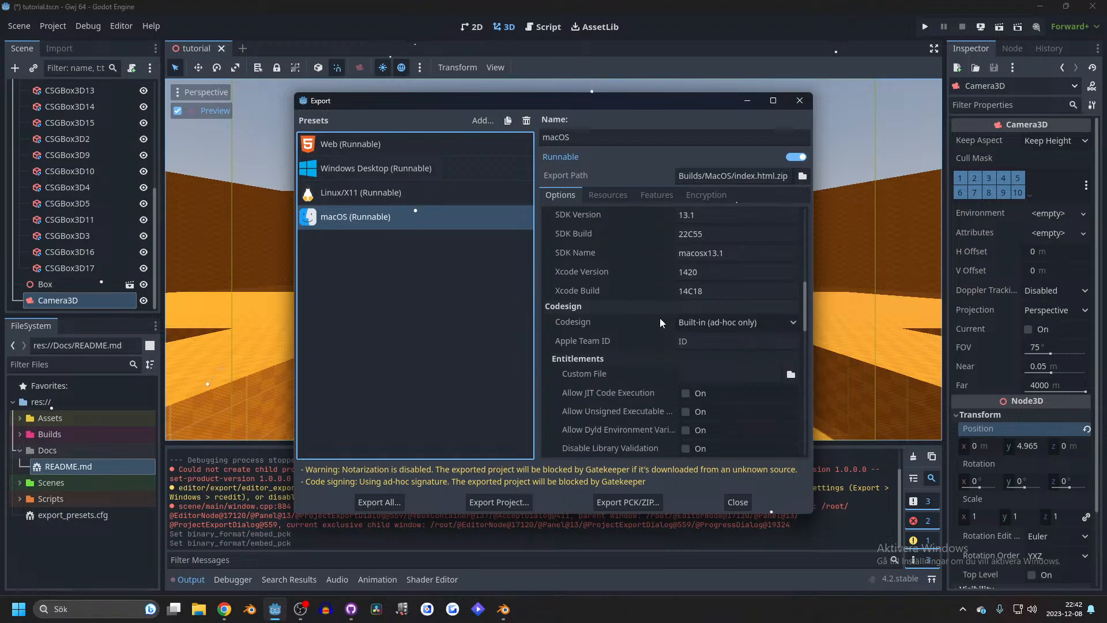
scroll(660, 317, "up", 8)
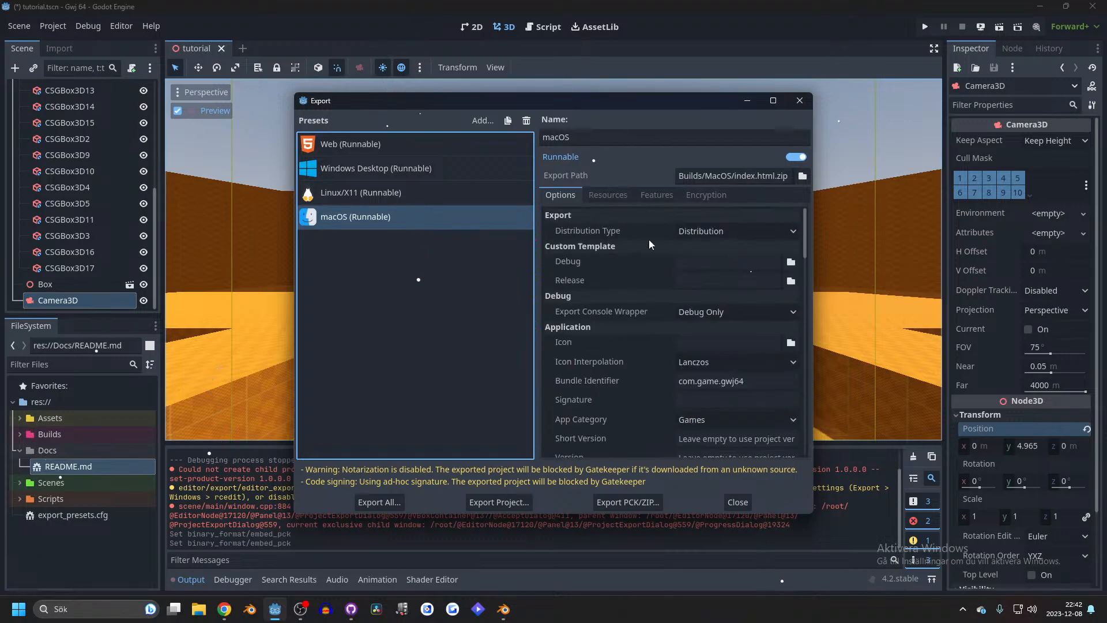
scroll(647, 253, "down", 10)
left_click(421, 144)
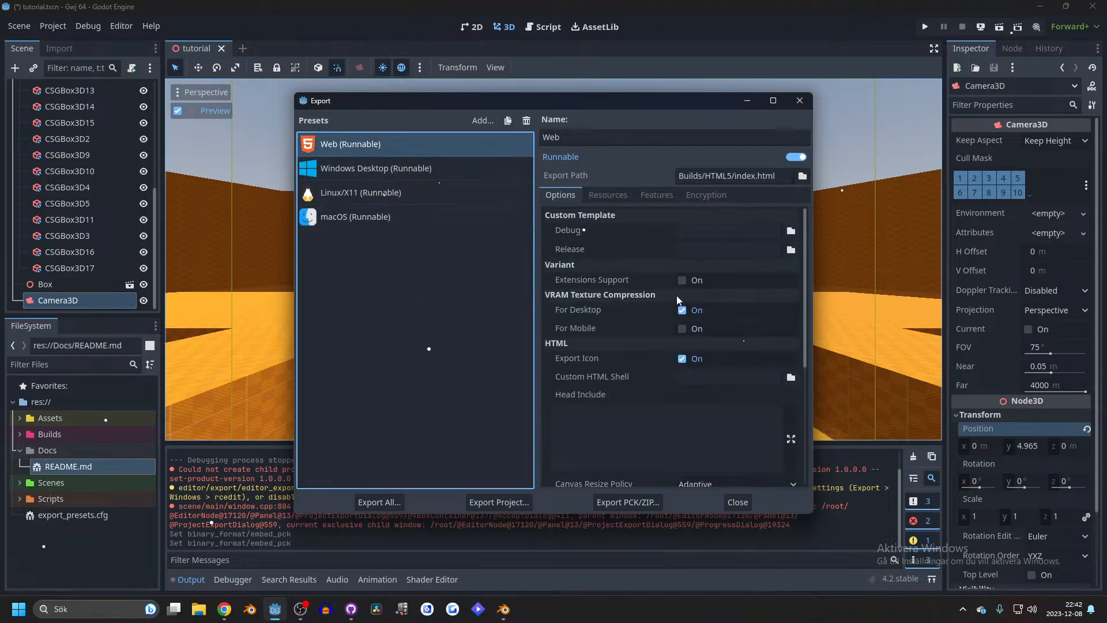
scroll(637, 350, "down", 5)
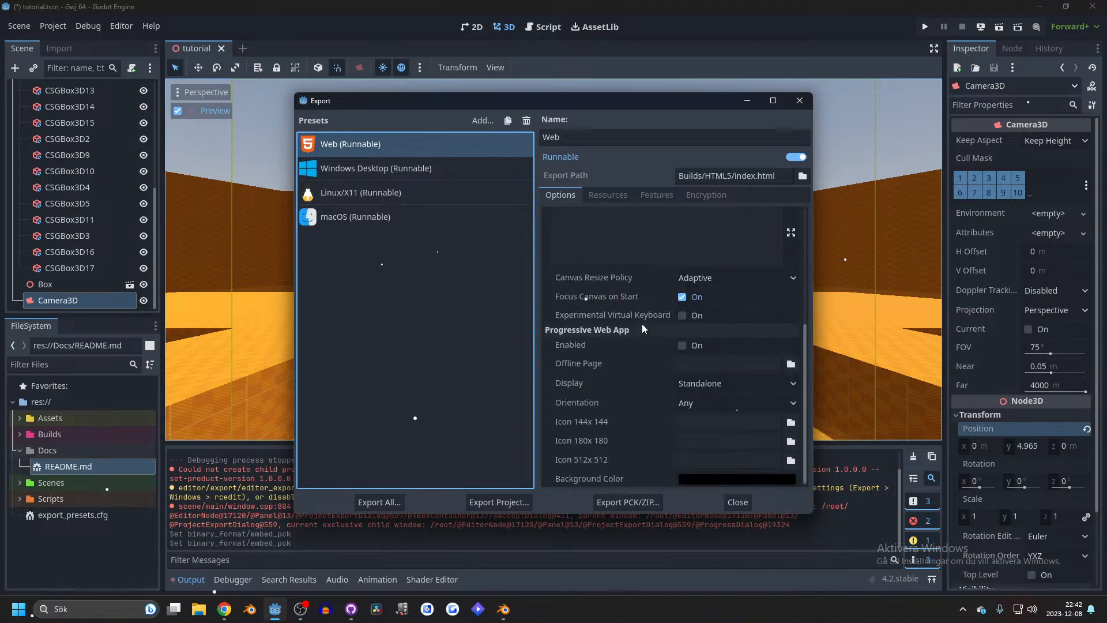
scroll(641, 330, "up", 5)
left_click(352, 168)
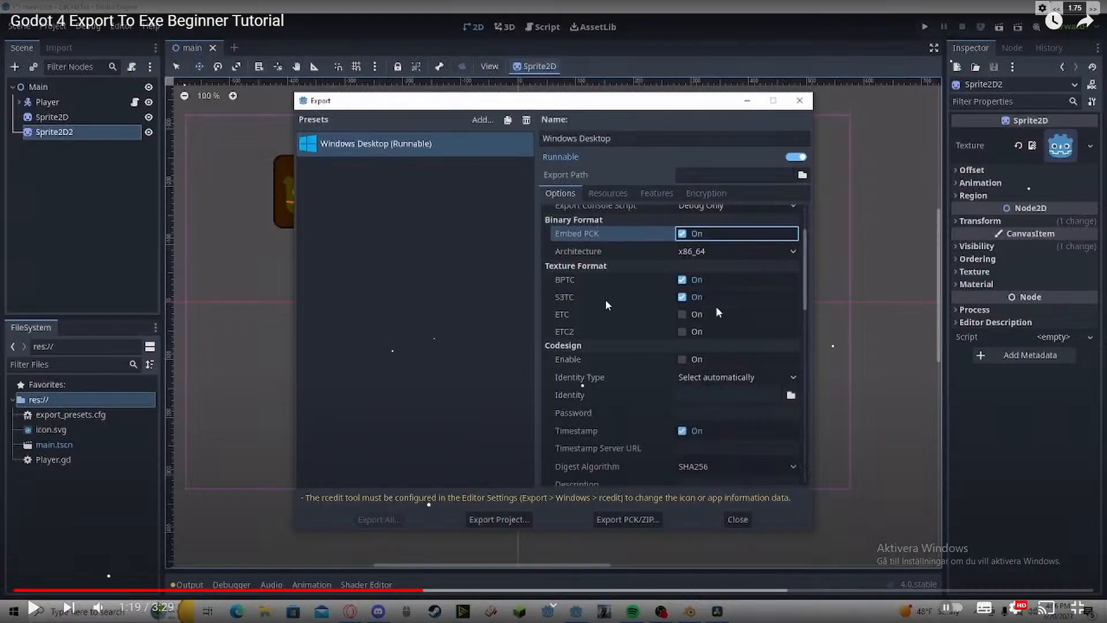
- Watch the tutorial's part on the Windows preset's application details, return to Godot and close the Export window
left_click(605, 300)
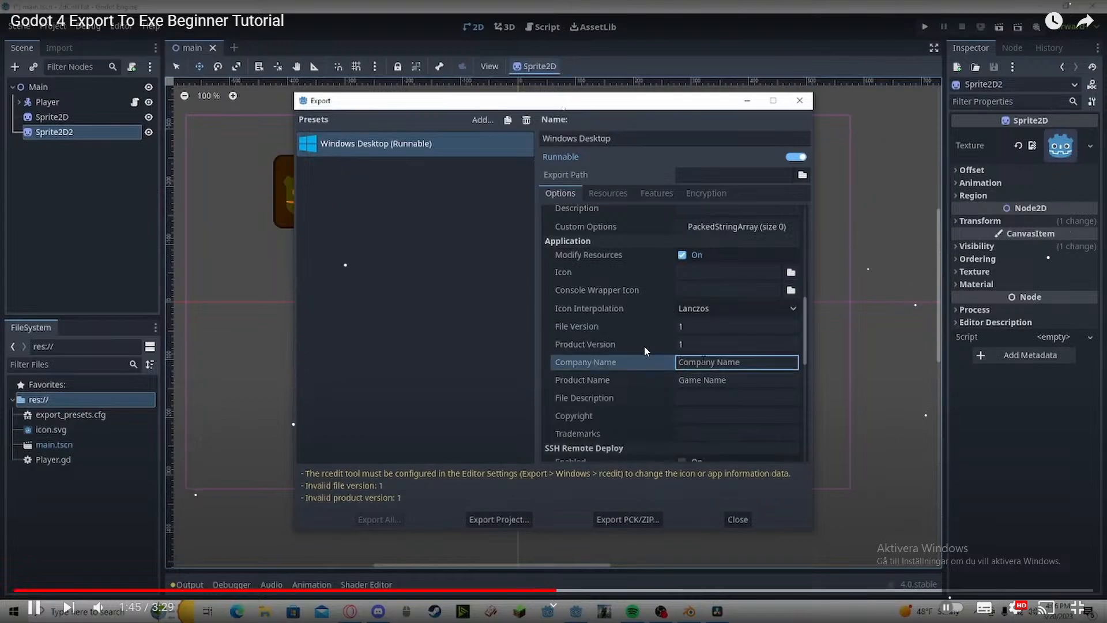
left_click(666, 425)
key("alt+Tab")
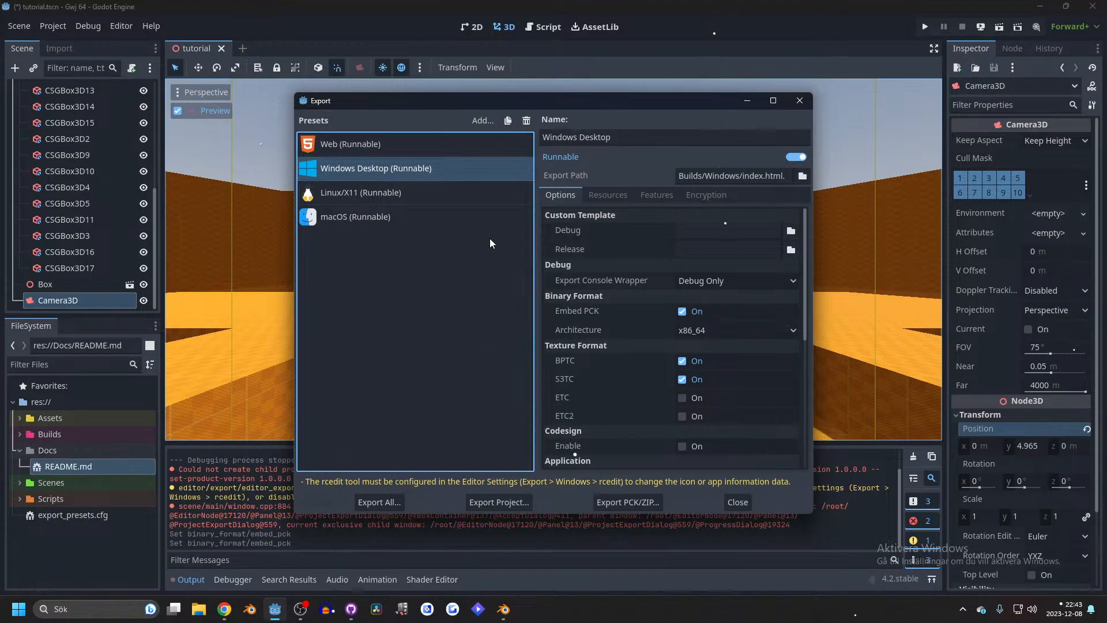
left_click(799, 100)
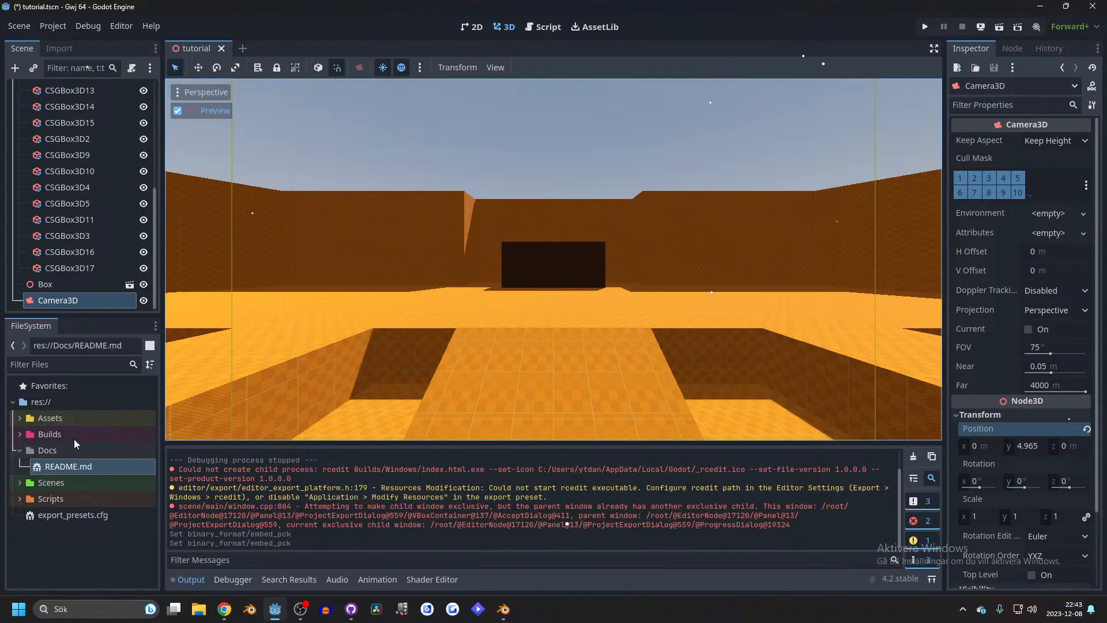
- Switch to Chrome and open the itch.io game jams page in a new tab
mouse_move(227, 612)
left_click(498, 551)
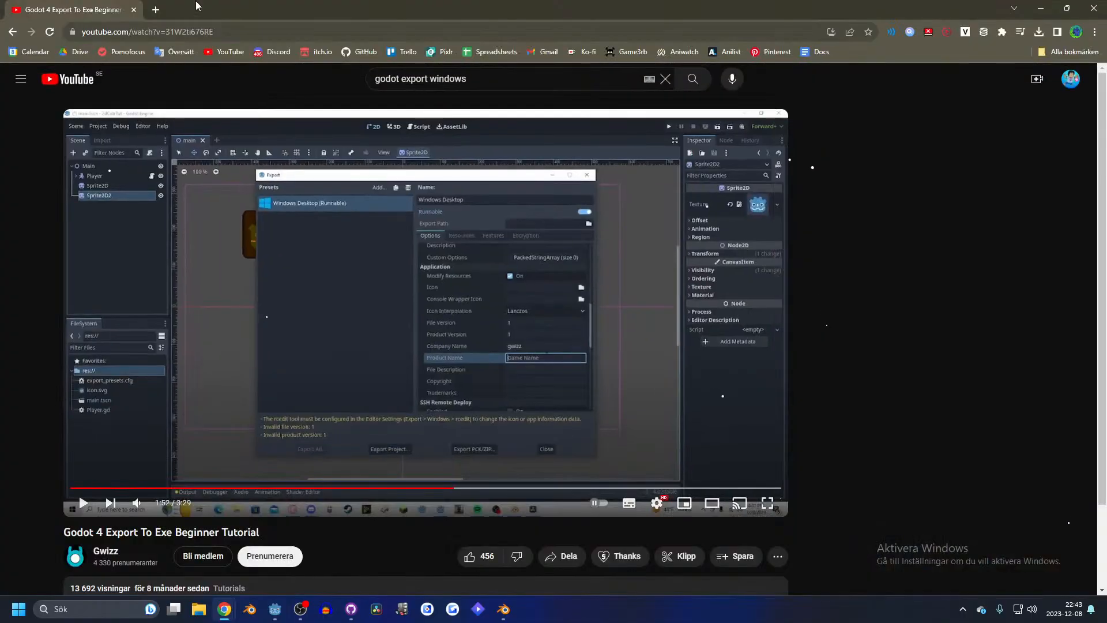
left_click(159, 8)
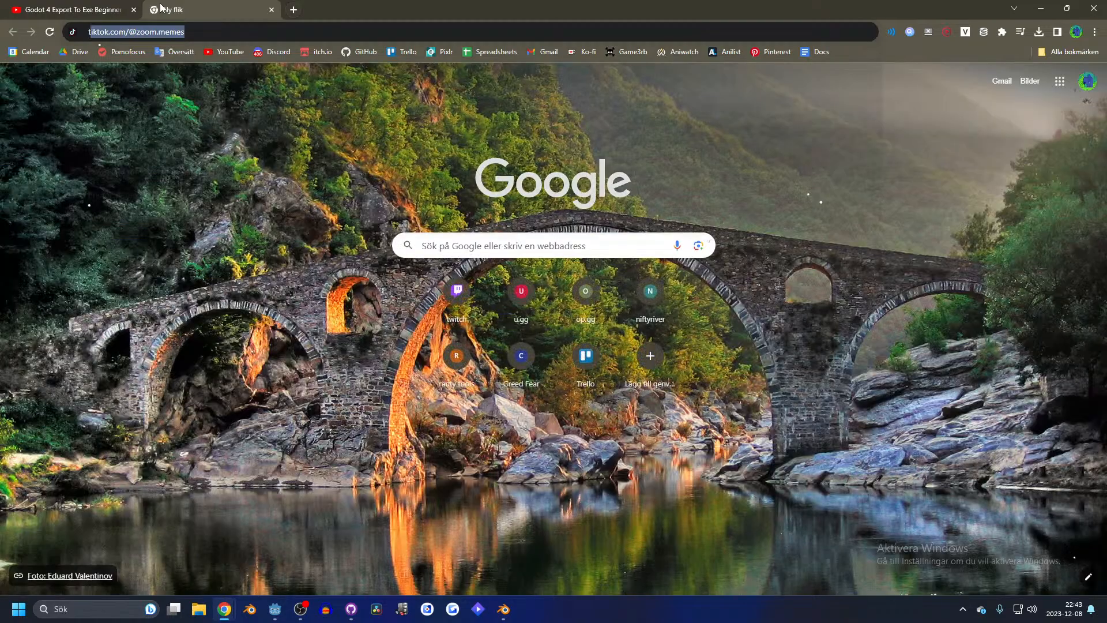
type("t")
key("BackSpace")
type("itch.io")
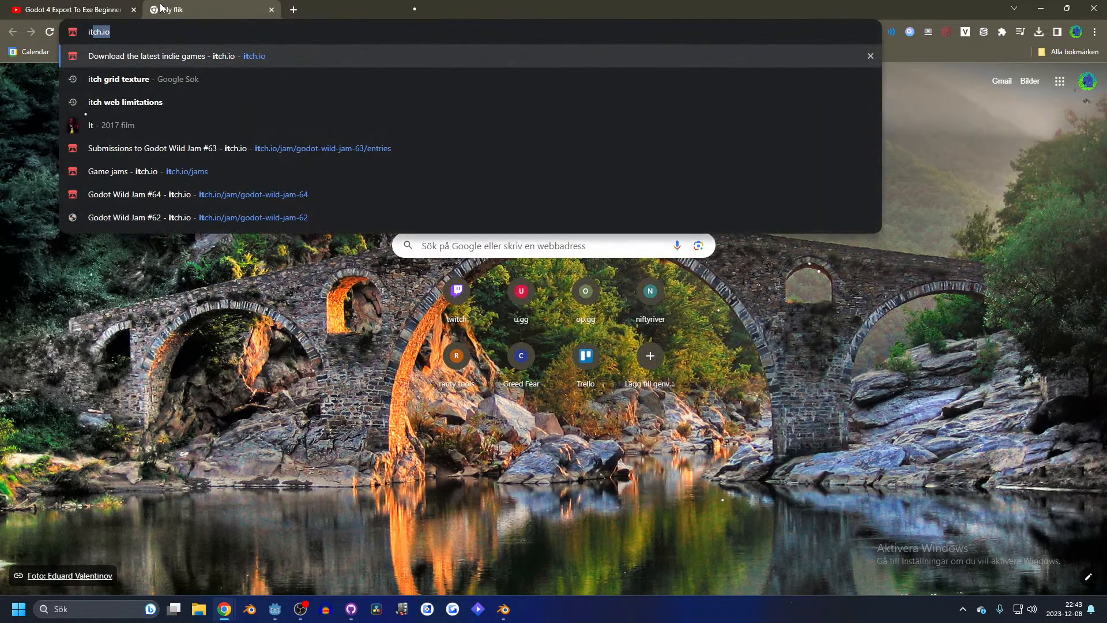
key("Return")
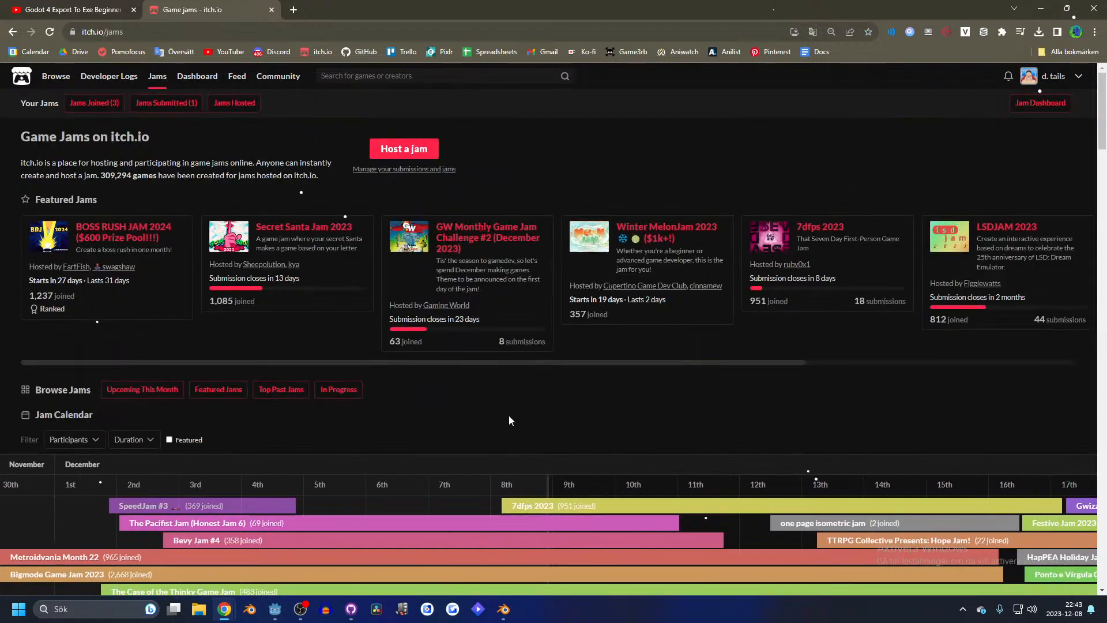
- Find "wild" on the jams page, open Godot Wild Jam #64 and bring up its game submission form
key("ctrl+f")
type("wild")
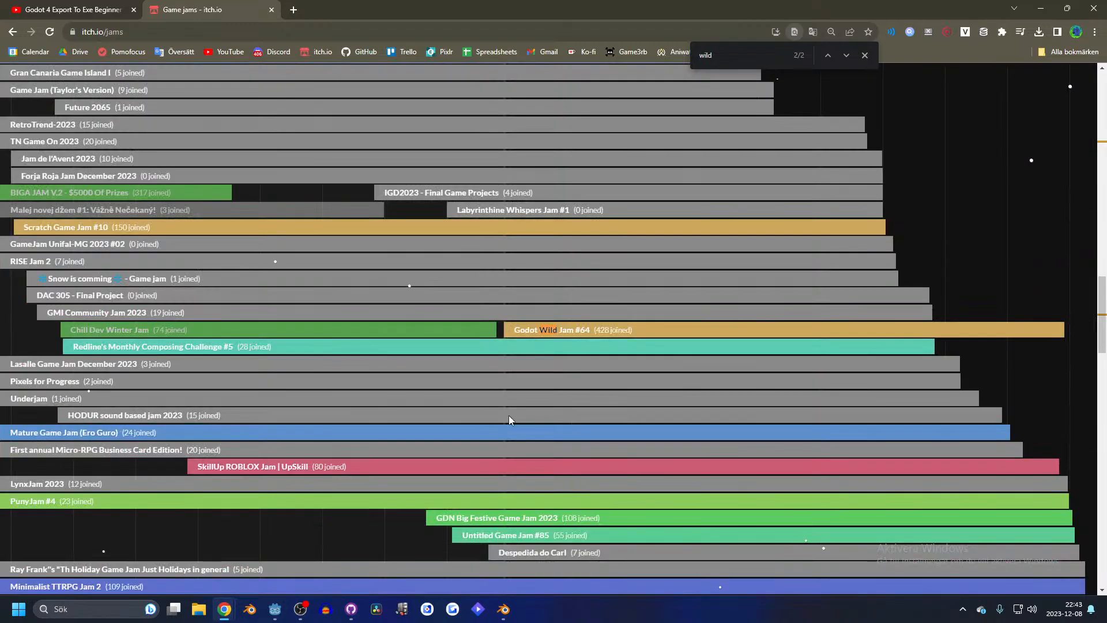
left_click(554, 331)
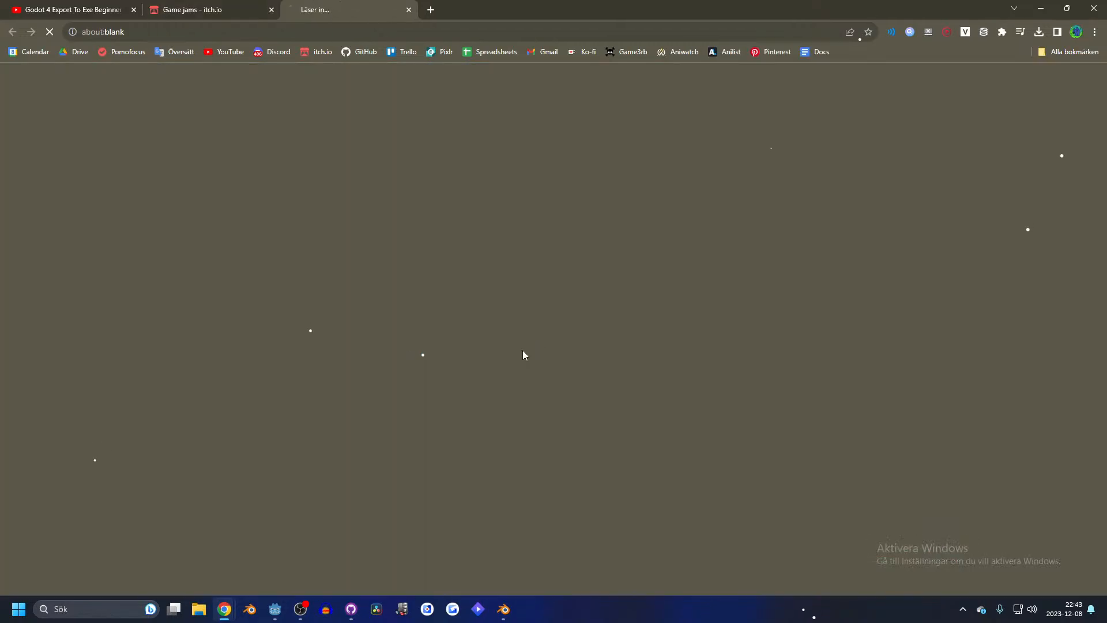
scroll(578, 380, "down", 2)
left_click(663, 371)
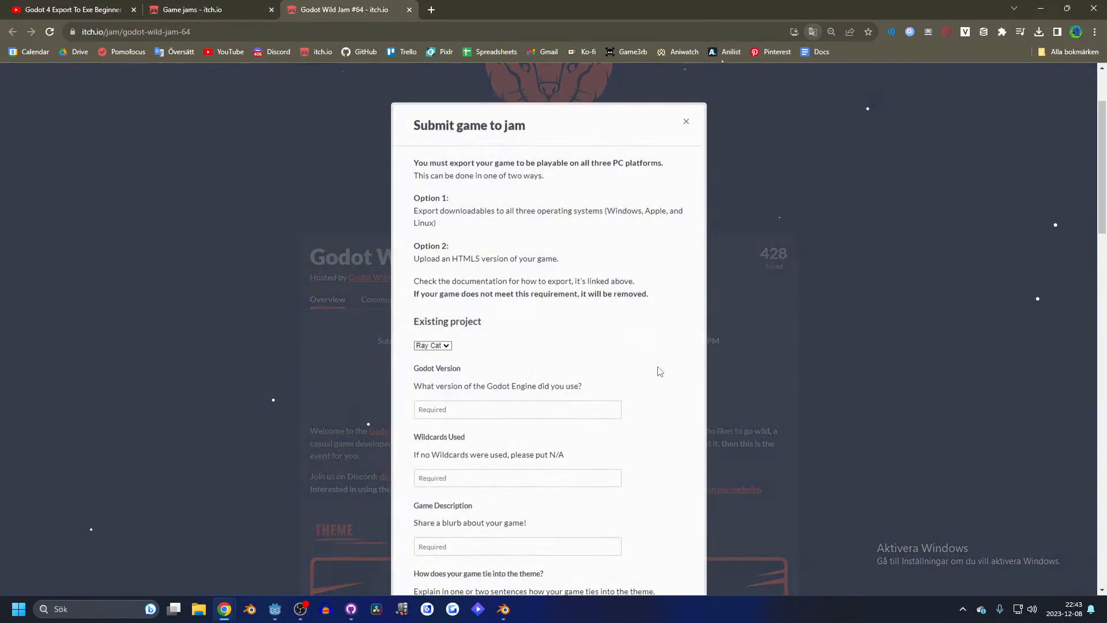
- Review the jam submission form with Ray Cat as the existing project, and go to the creator dashboard
scroll(519, 265, "down", 2)
scroll(510, 249, "up", 2)
left_click(444, 345)
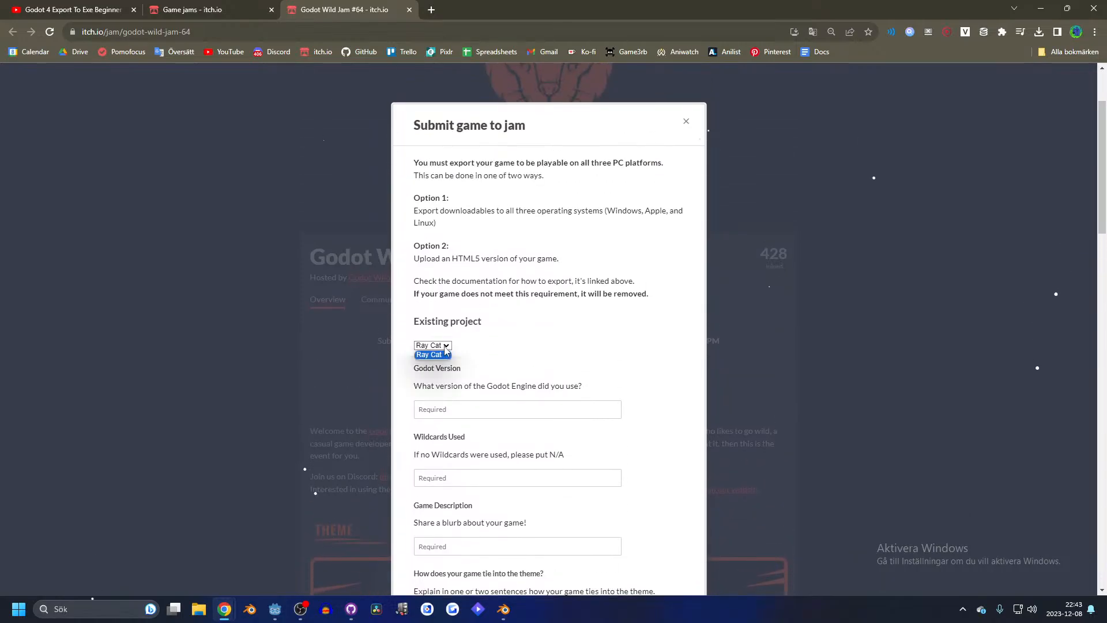
left_click(444, 354)
scroll(526, 351, "down", 9)
scroll(531, 348, "up", 9)
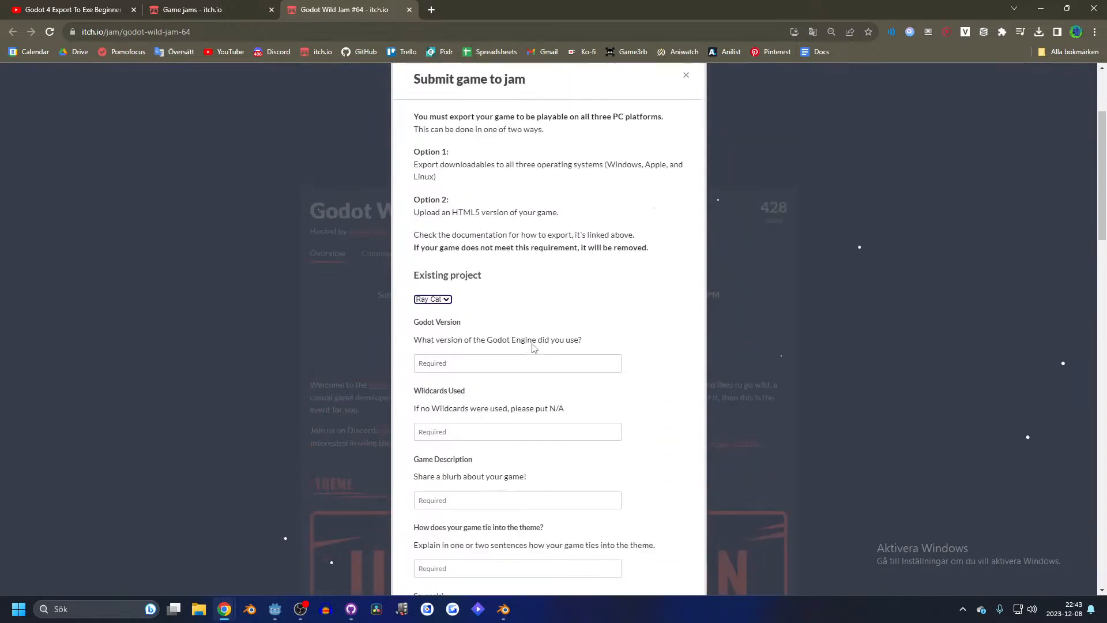
scroll(533, 347, "down", 6)
scroll(533, 346, "down", 1)
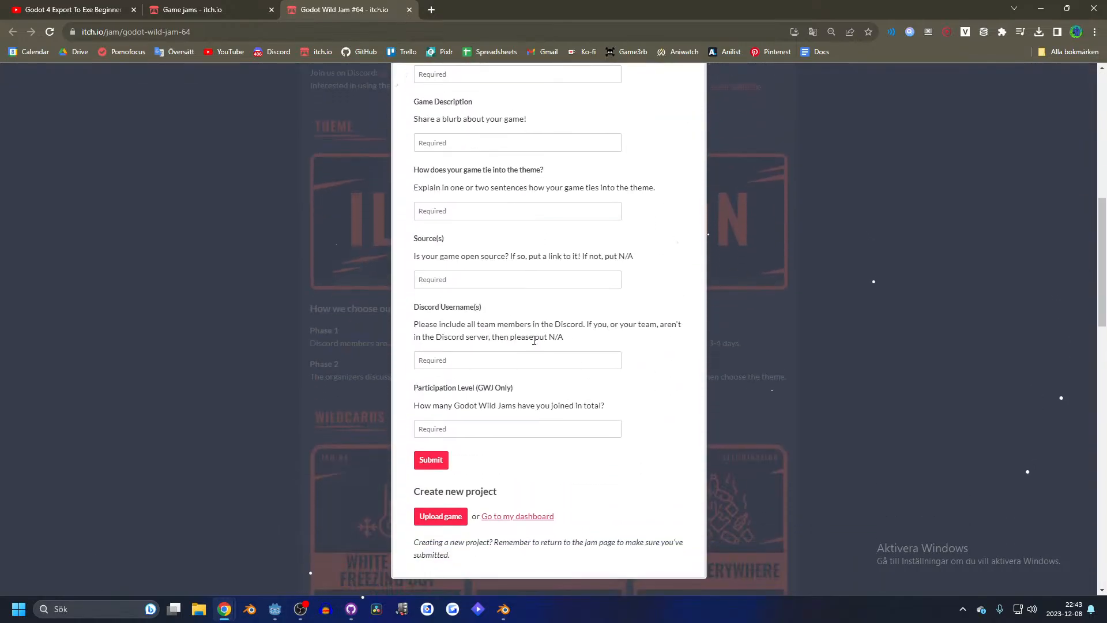
left_click(523, 515)
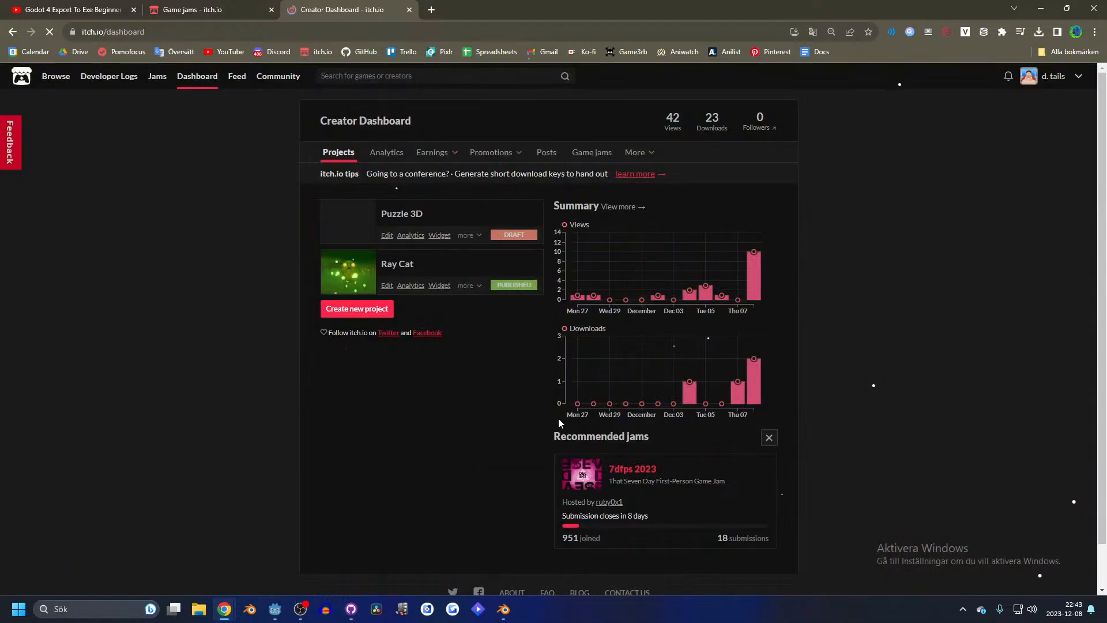
- Check the blank new-project form and the Ray Cat edit page, returning to the creator dashboard each time
left_click(353, 311)
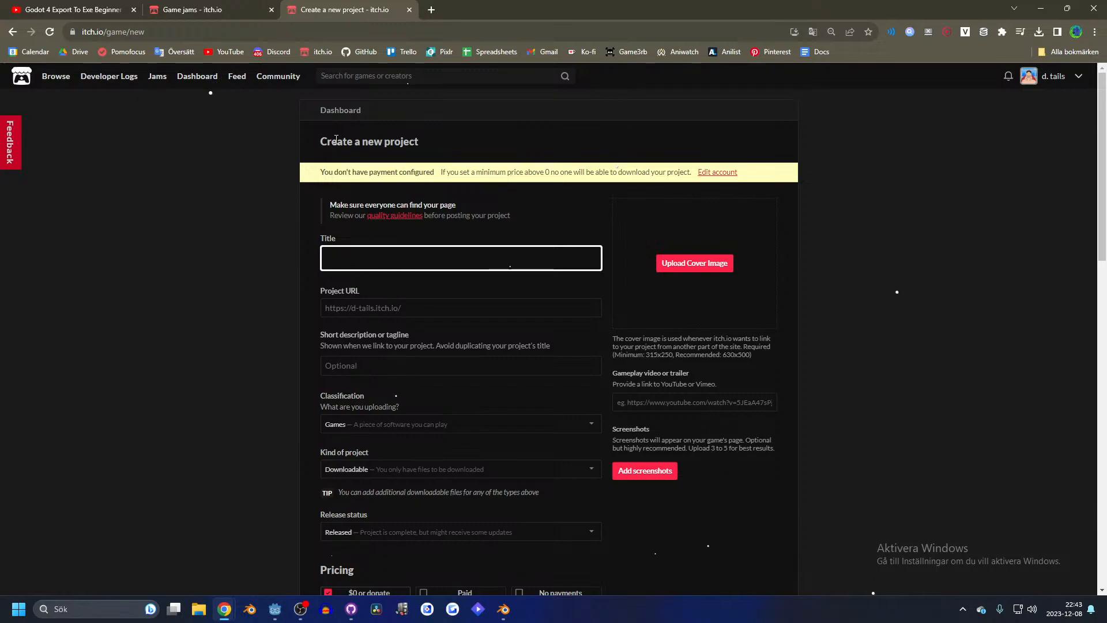
key("alt+Left")
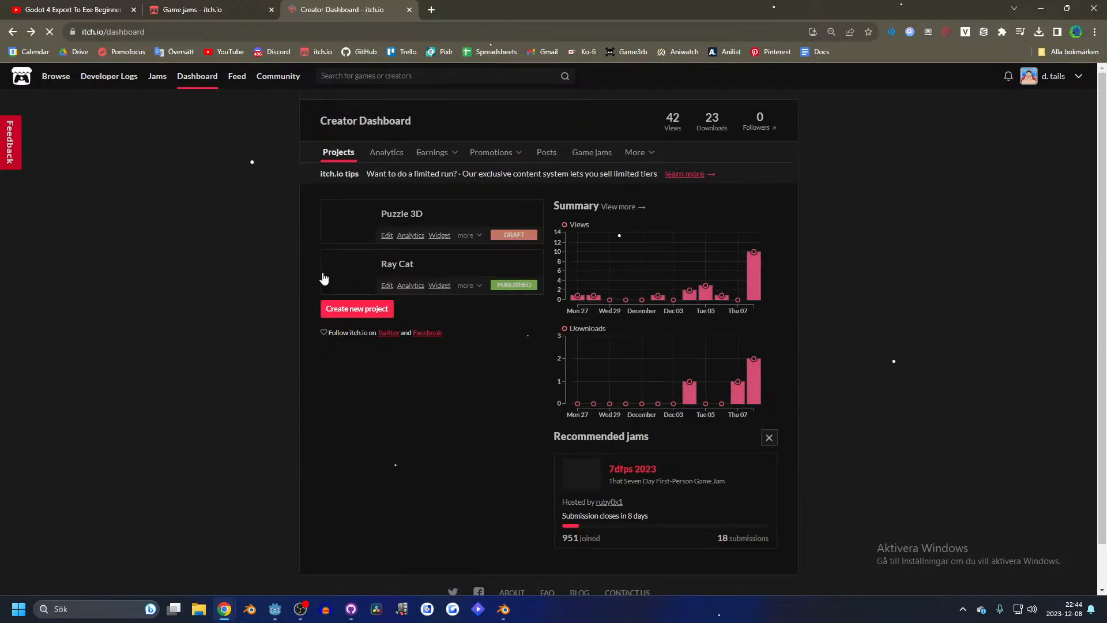
left_click(386, 286)
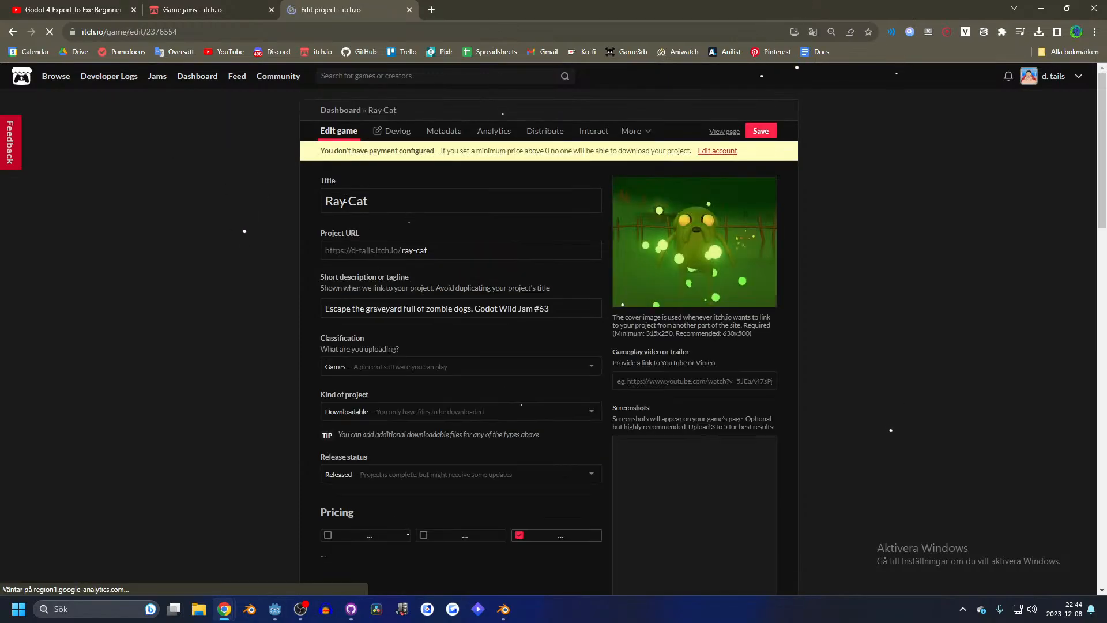
key("alt+Left")
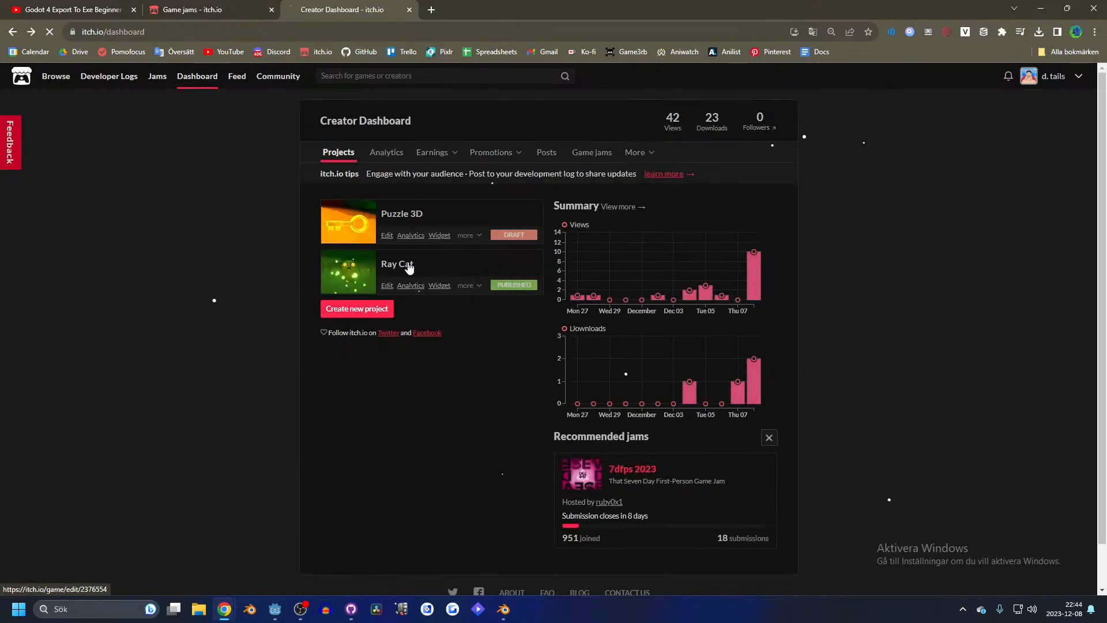
- Start a new itch.io project titled "GWJ64", leave the short description empty, and go to its Uploads section
left_click(354, 316)
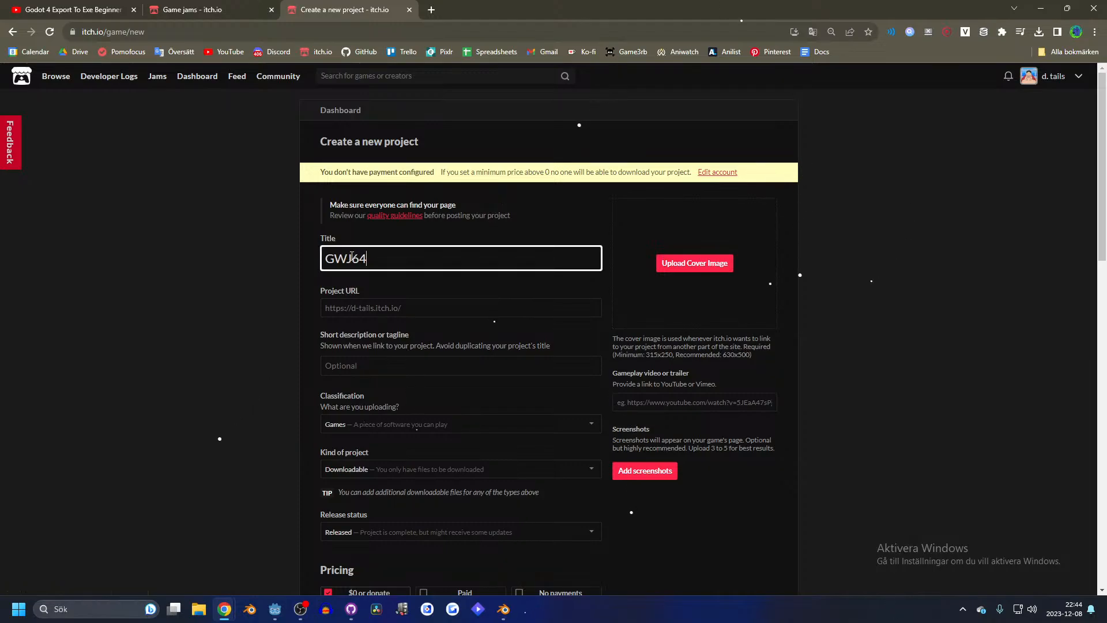
scroll(375, 277, "down", 3)
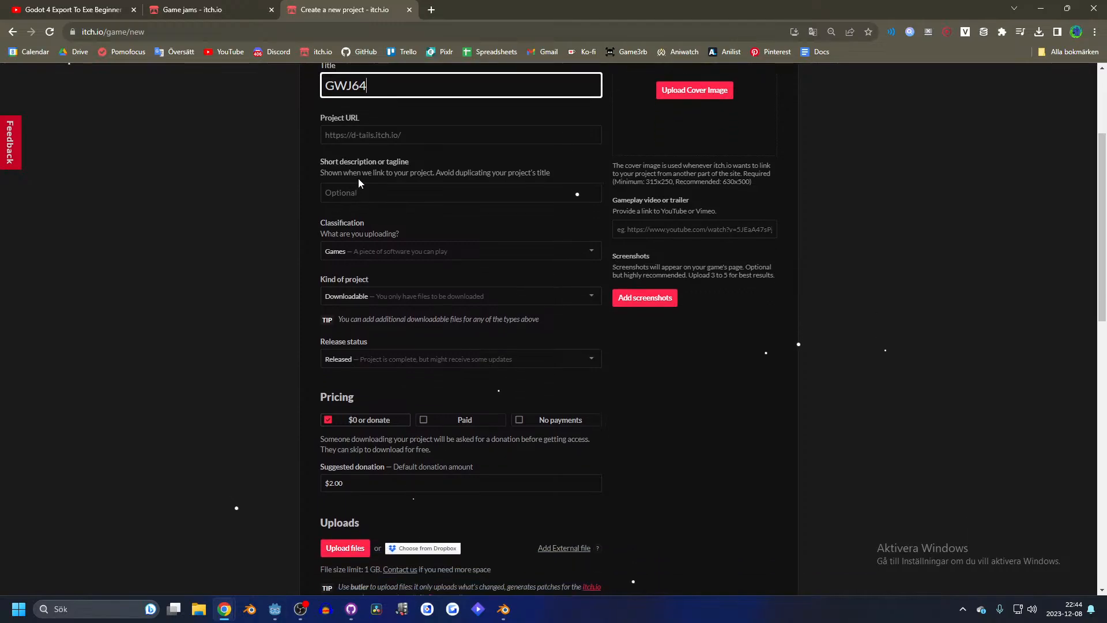
left_click(360, 191)
scroll(301, 336, "down", 3)
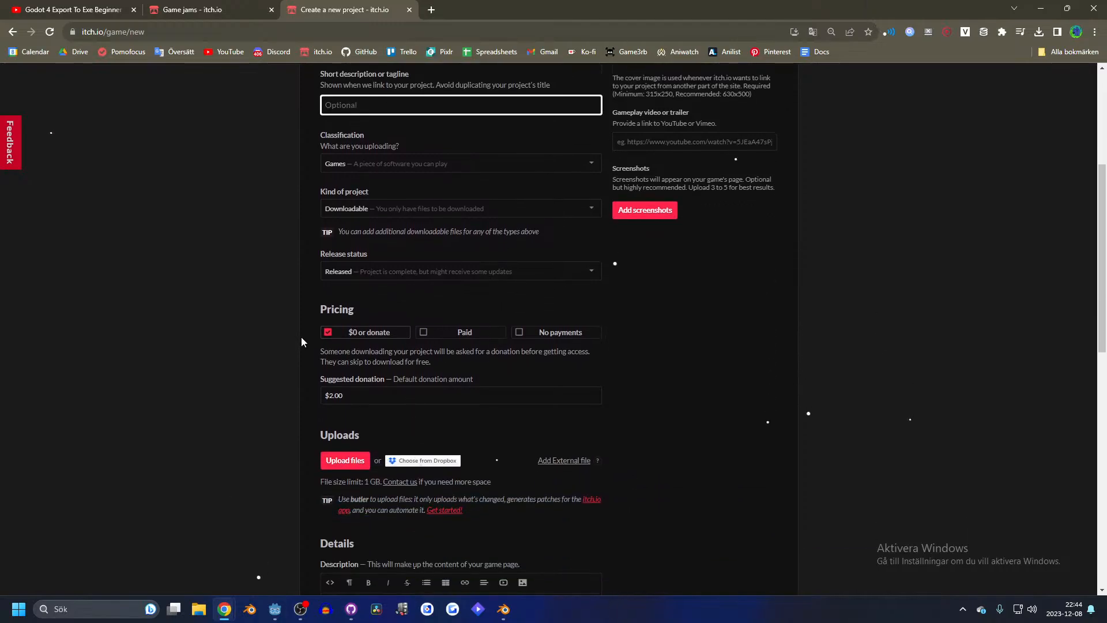
scroll(349, 374, "down", 3)
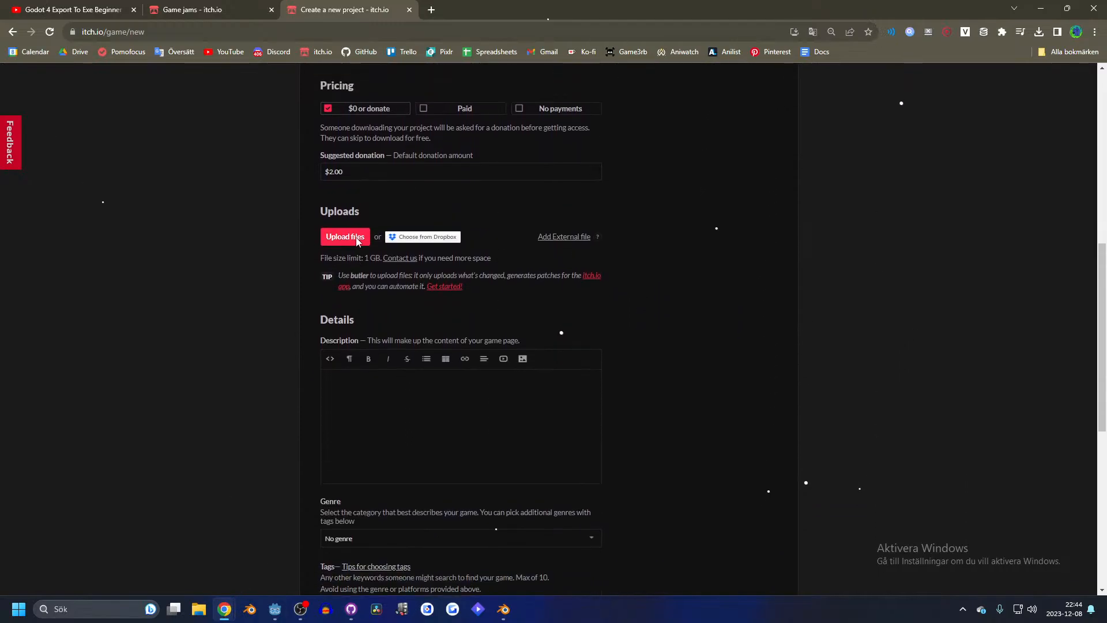
scroll(346, 271, "up", 1)
- Start a file upload for the project and browse to the HTML5 folder in Dokument > GitHub > GWJ64 > Builds
left_click(345, 259)
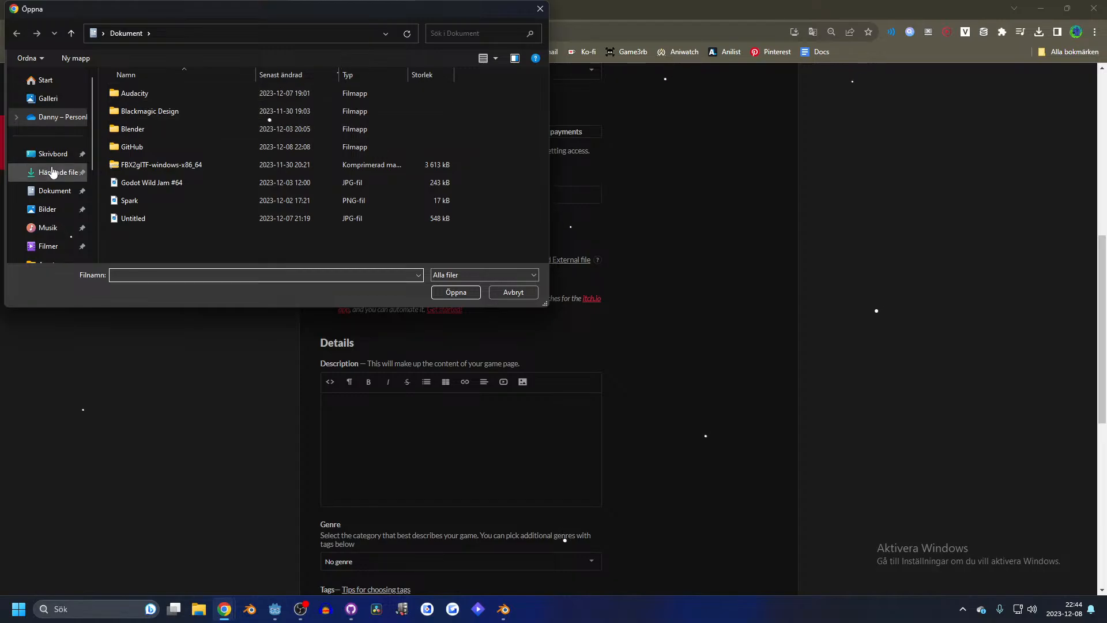
left_click(18, 192)
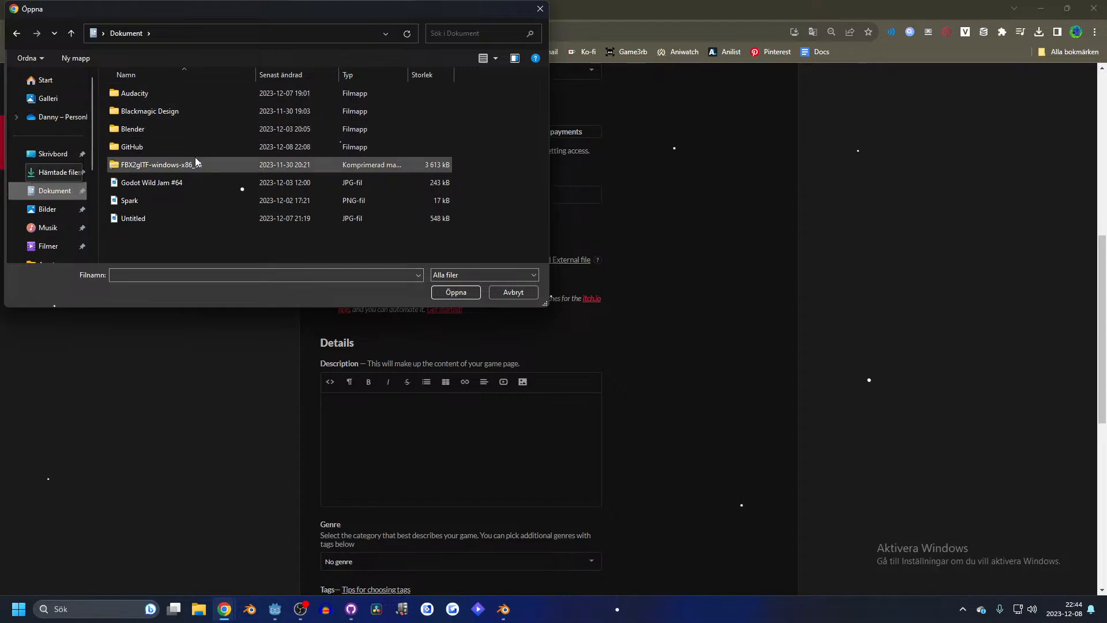
double_click(171, 148)
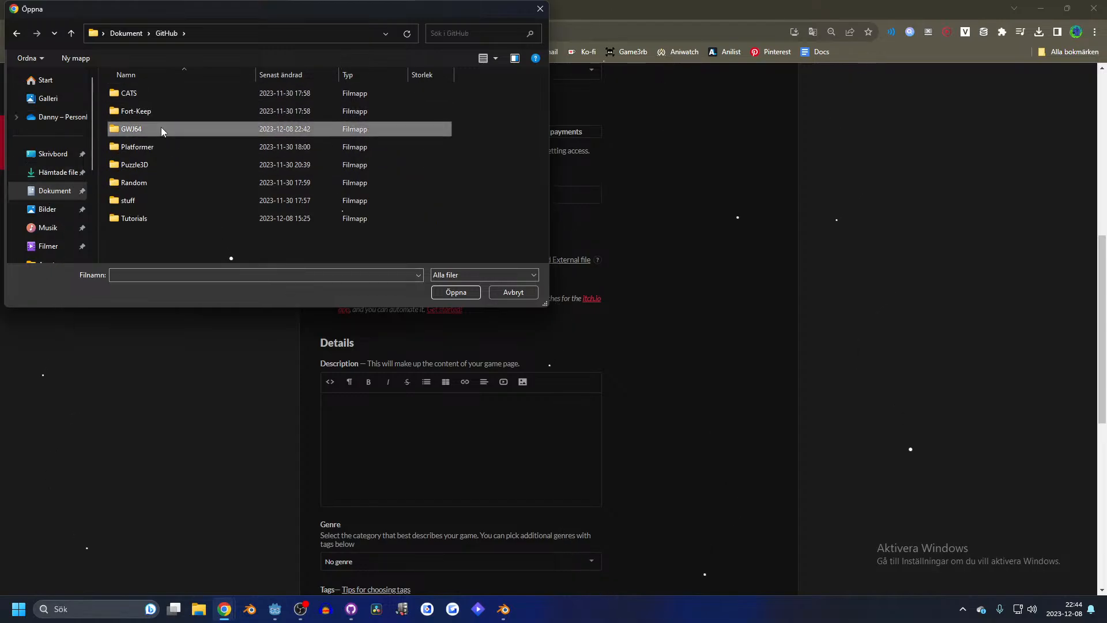
double_click(161, 127)
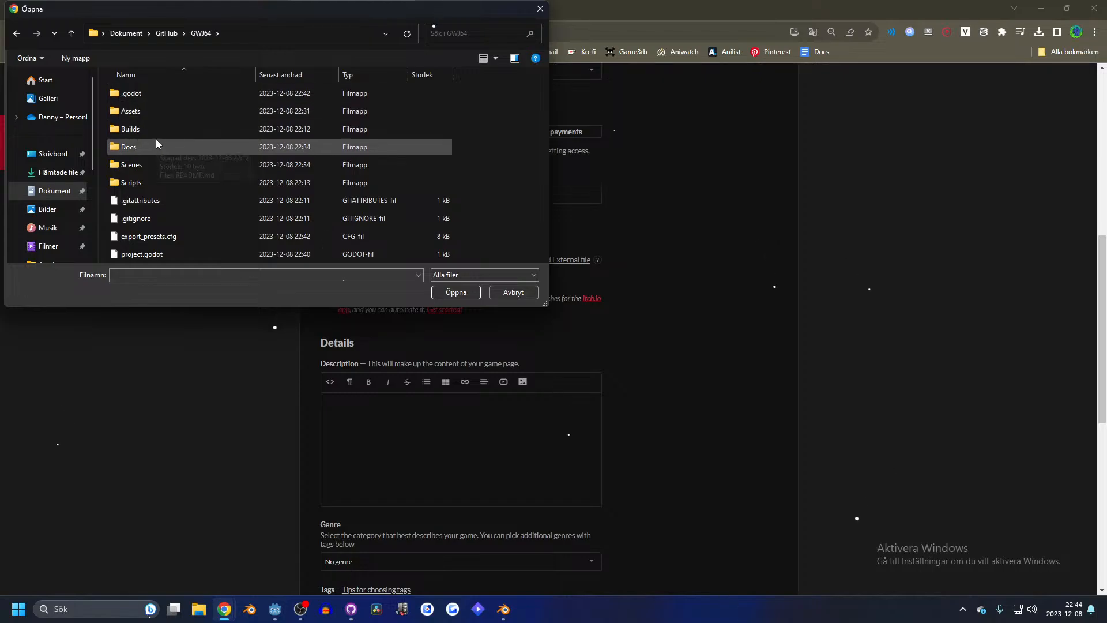
double_click(155, 130)
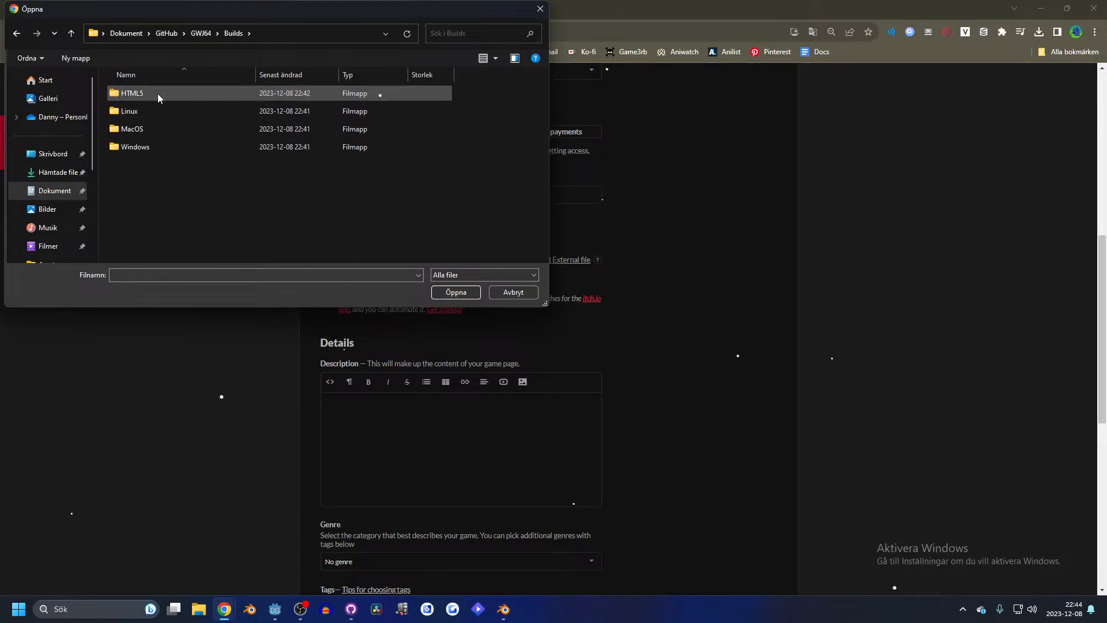
double_click(158, 94)
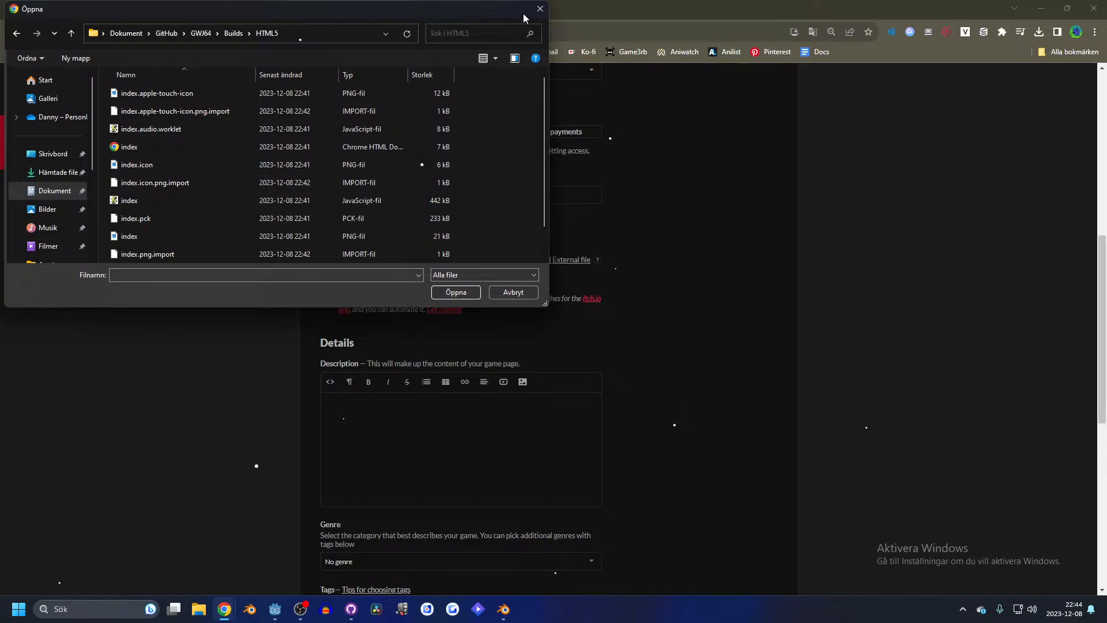
- Open File Explorer at Dokument and browse to the GitHub > GWJ64 > Builds > HTML5 folder
left_click(199, 609)
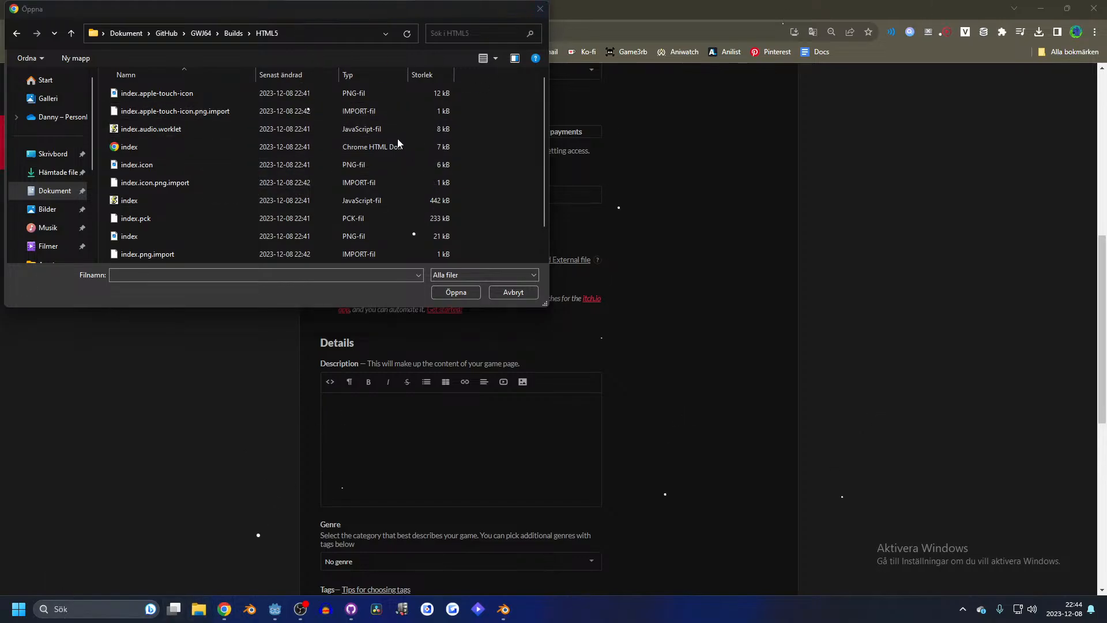
left_click(271, 342)
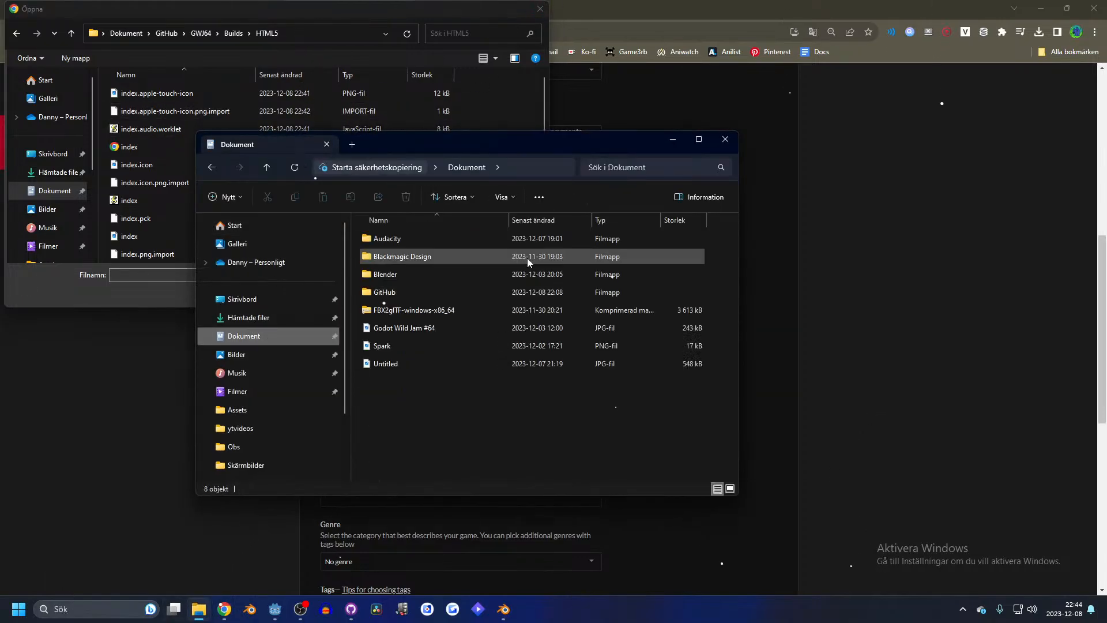
double_click(399, 292)
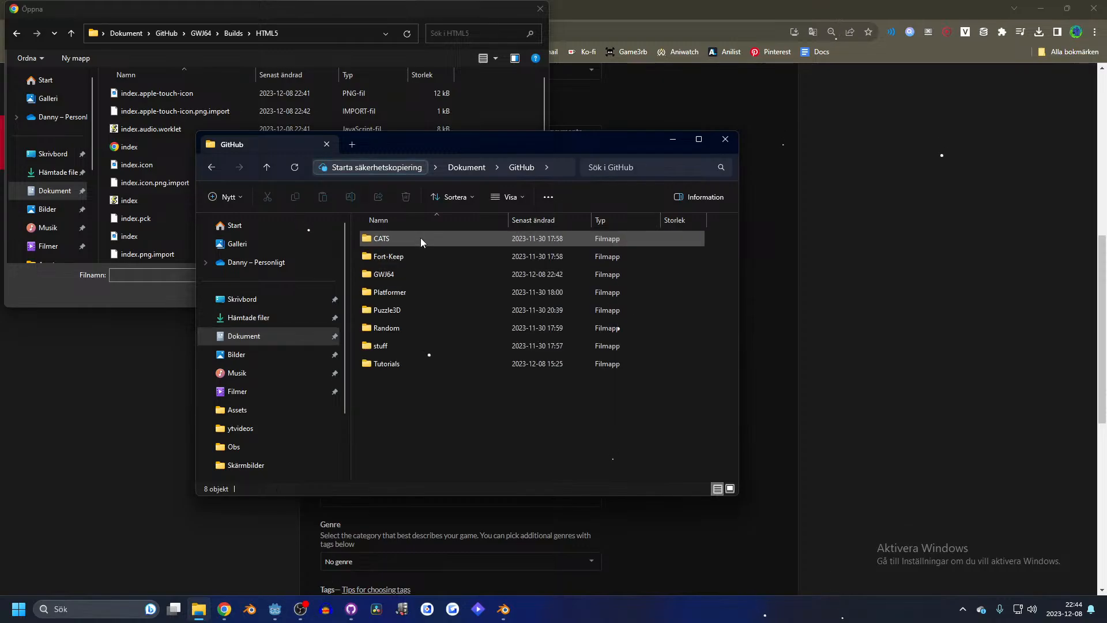
double_click(413, 274)
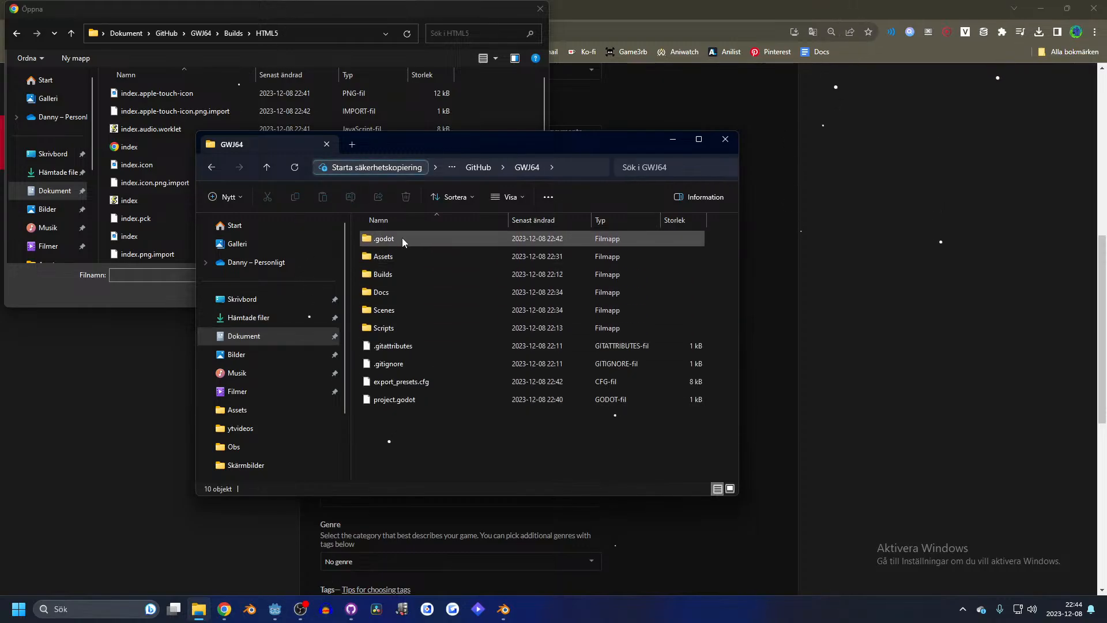
double_click(405, 278)
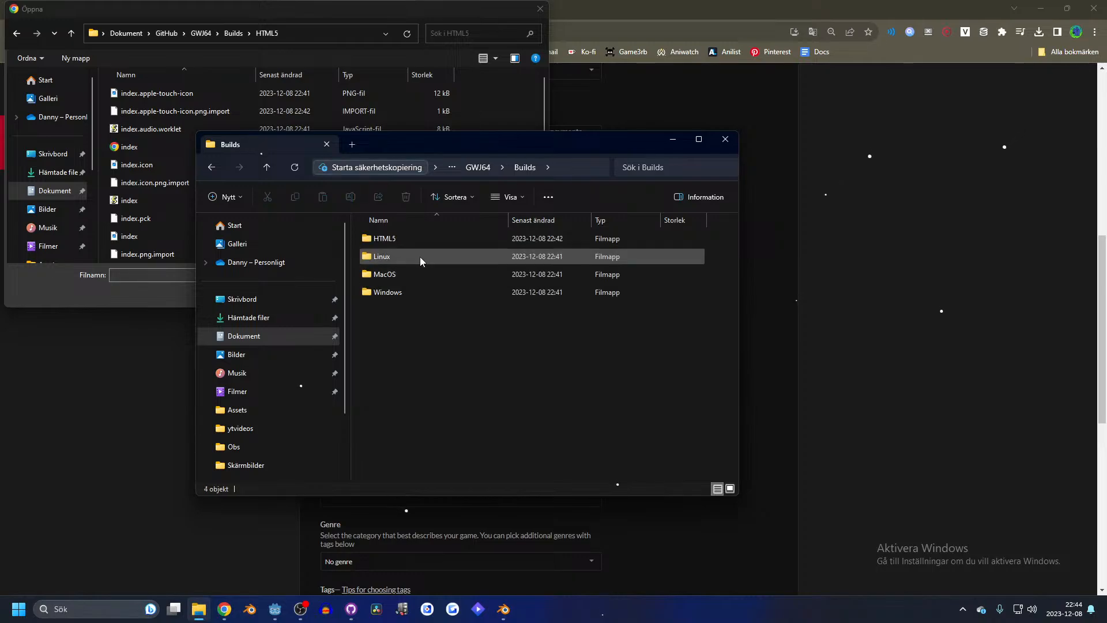
double_click(416, 240)
- Select all the exported files in the HTML5 folder and compress them into a ZIP file
left_click_drag(405, 455, 406, 231)
right_click(401, 457)
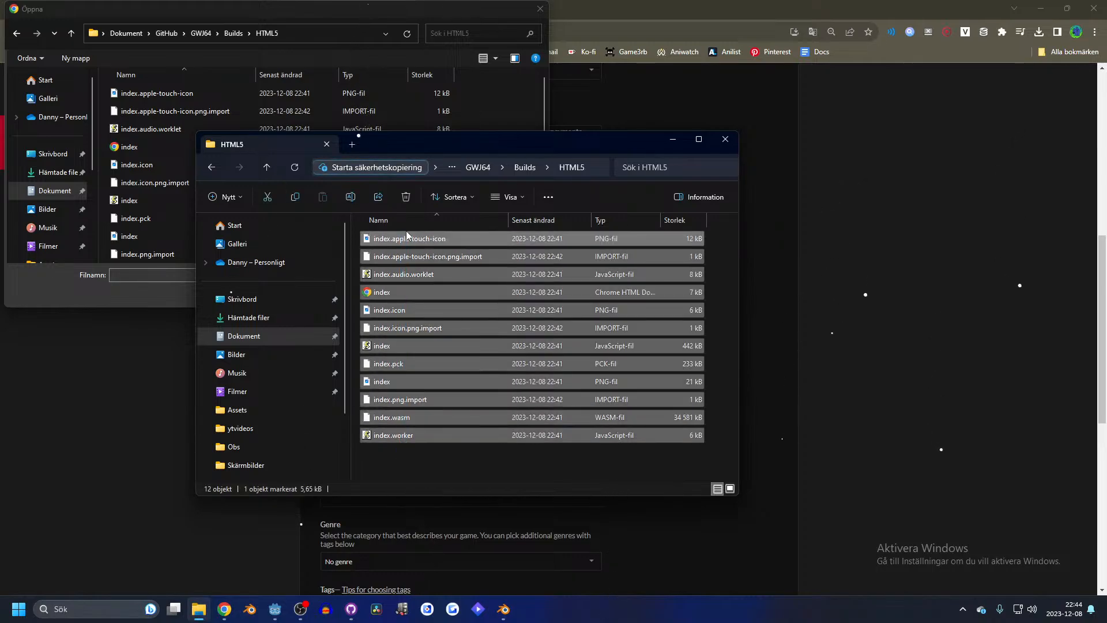
right_click(407, 237)
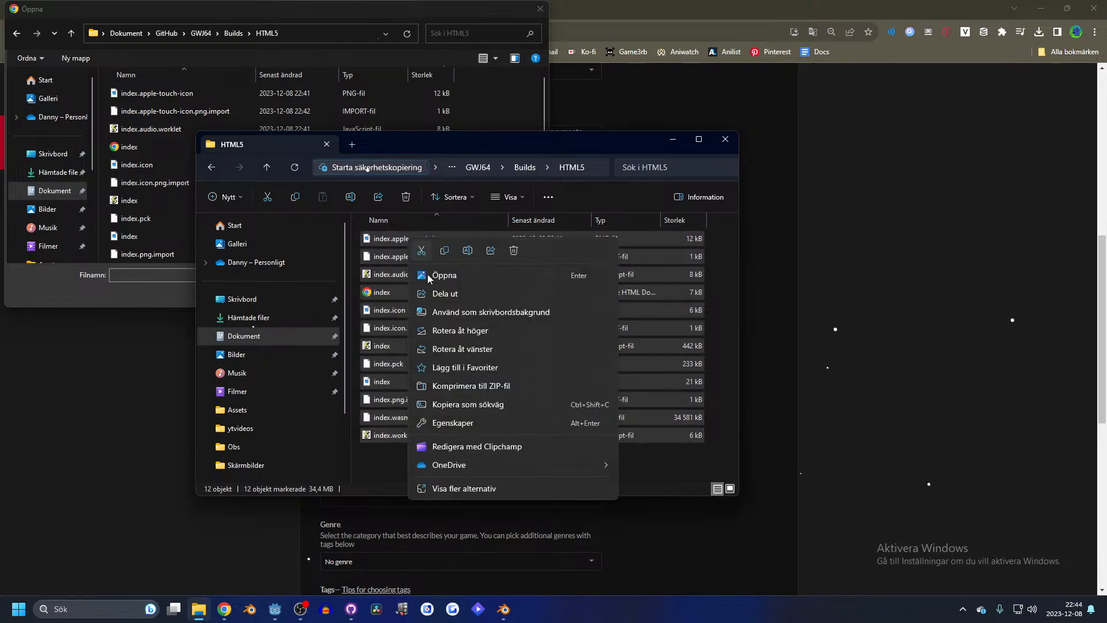
left_click(506, 389)
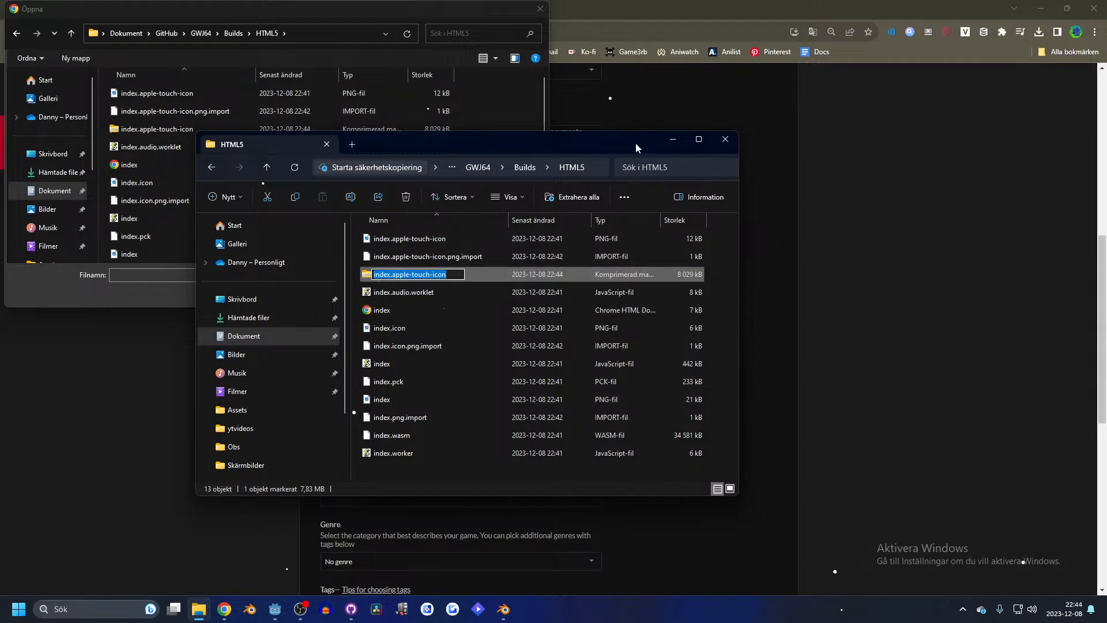
- Switch back to Chrome and cancel the pending file upload on the new itch.io project page
left_click(224, 609)
left_click(500, 549)
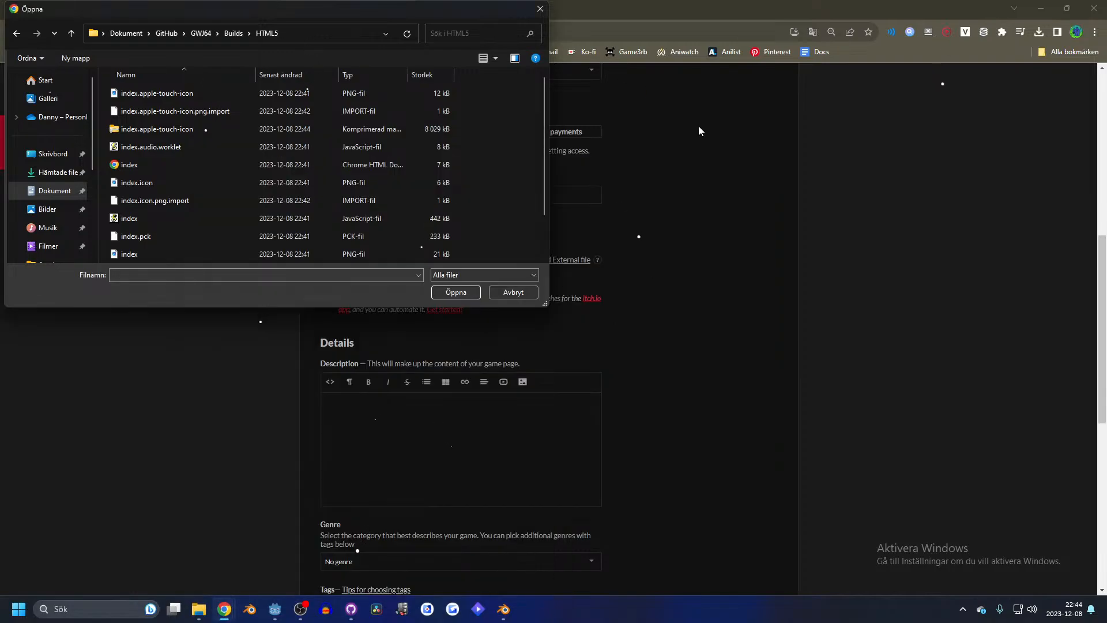
left_click_drag(471, 15, 470, 54)
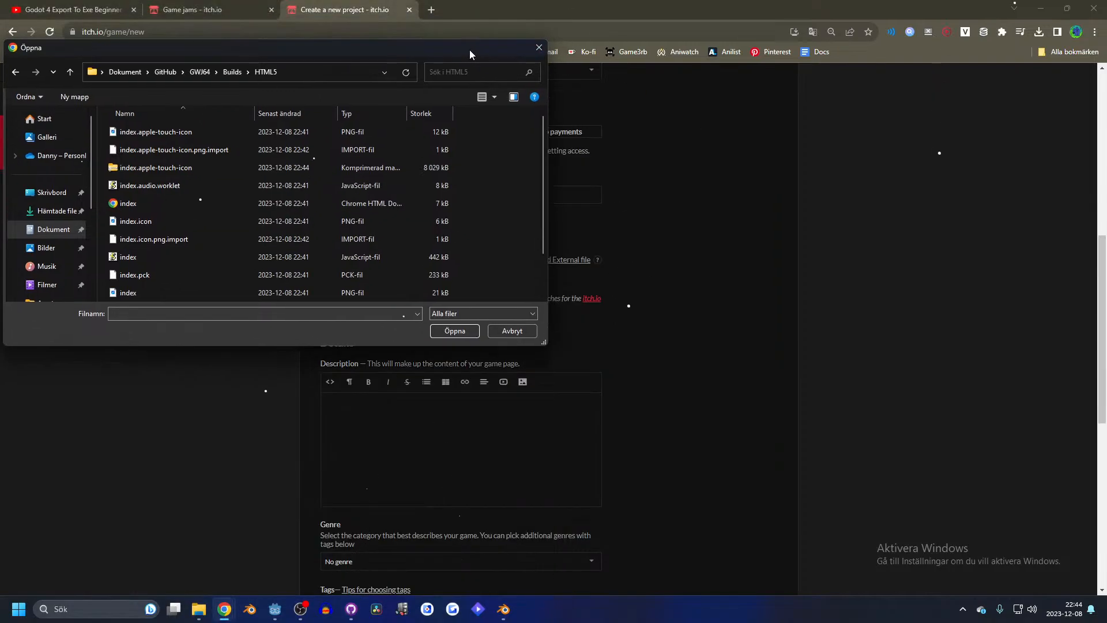
left_click(538, 48)
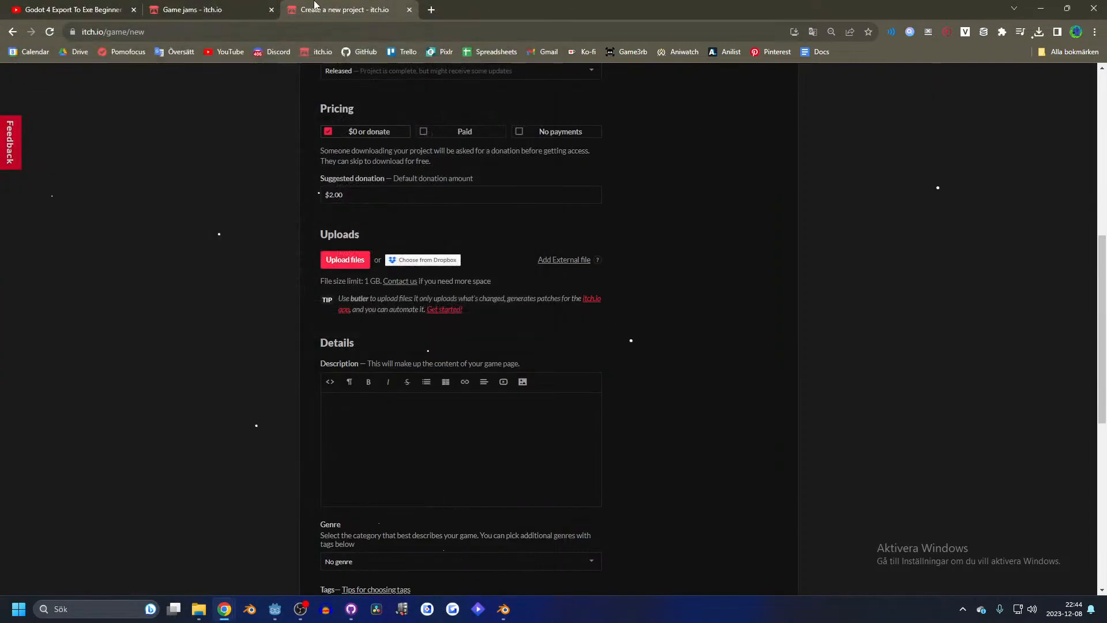
- Search YouTube for "godot export web"
left_click(81, 6)
mouse_move(444, 79)
left_mouse_down()
mouse_move(444, 98)
mouse_move(439, 81)
left_mouse_up()
left_click(524, 398)
left_click(541, 449)
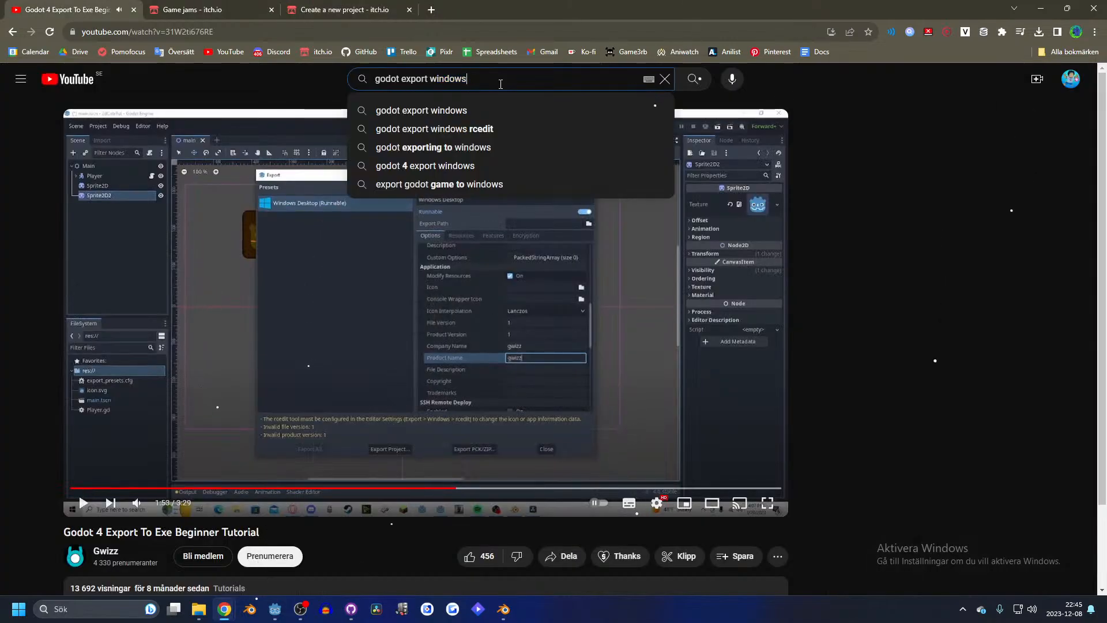
type("eb")
key("Return")
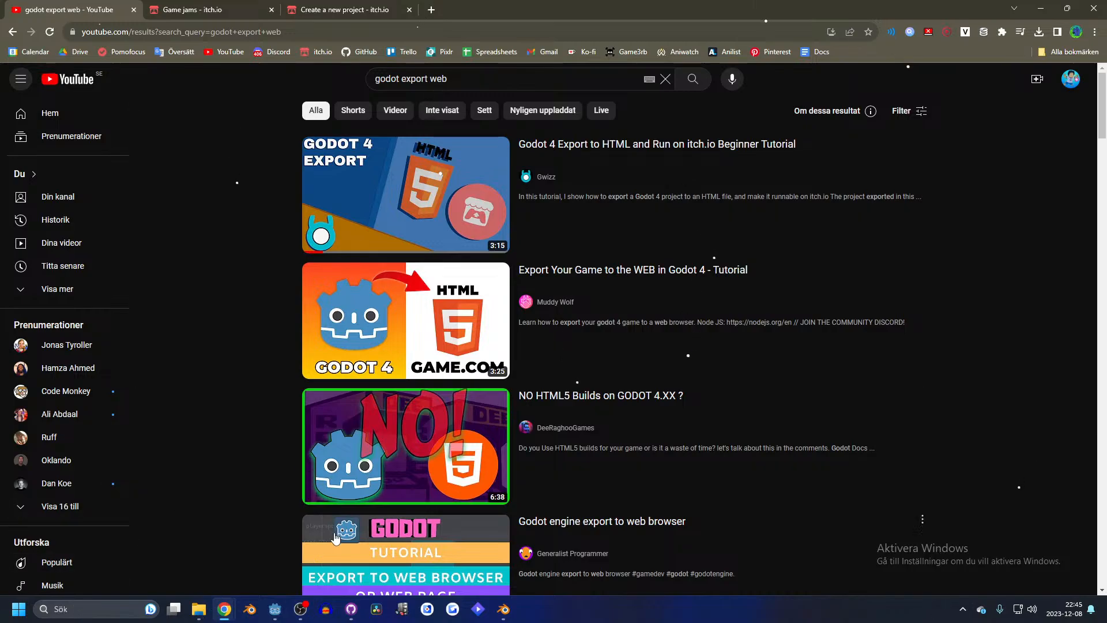
- Switch to Godot, turn off the camera preview and examine the blocked-out level from several angles, then return to Chrome
left_click(276, 610)
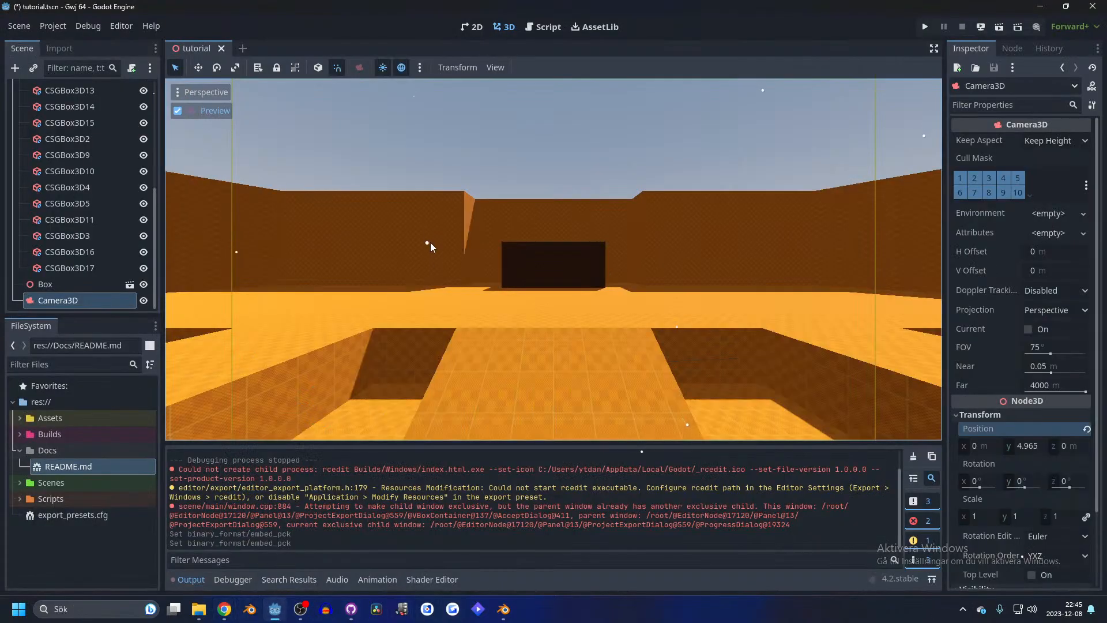
left_click(209, 109)
middle_click_drag(445, 168, 477, 210)
scroll(323, 156, "down", 3)
left_click(312, 147)
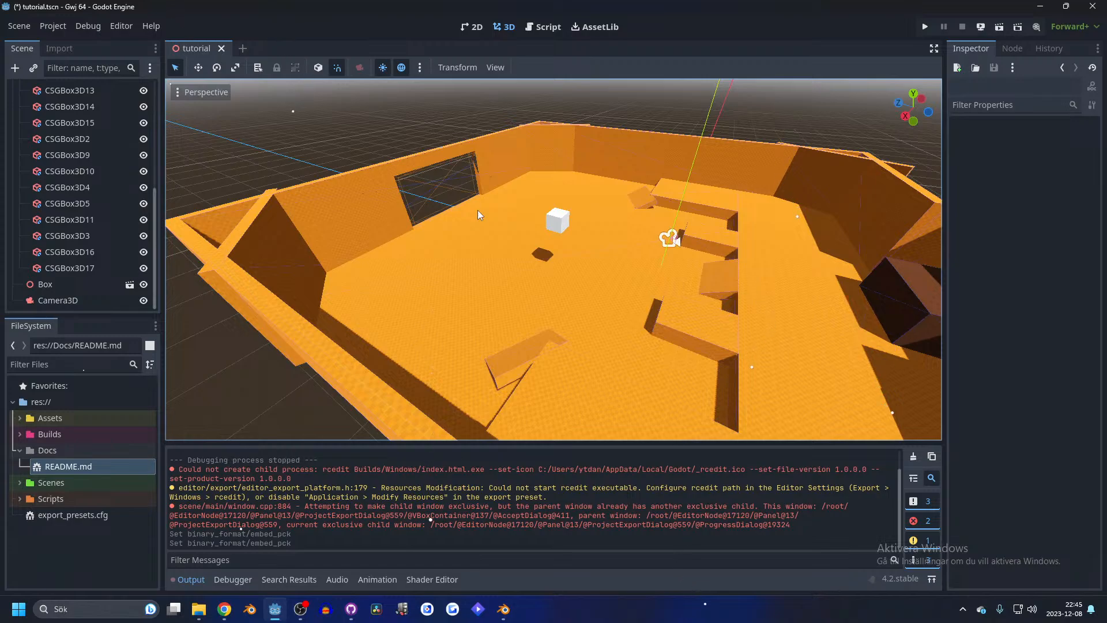
scroll(507, 243, "down", 3)
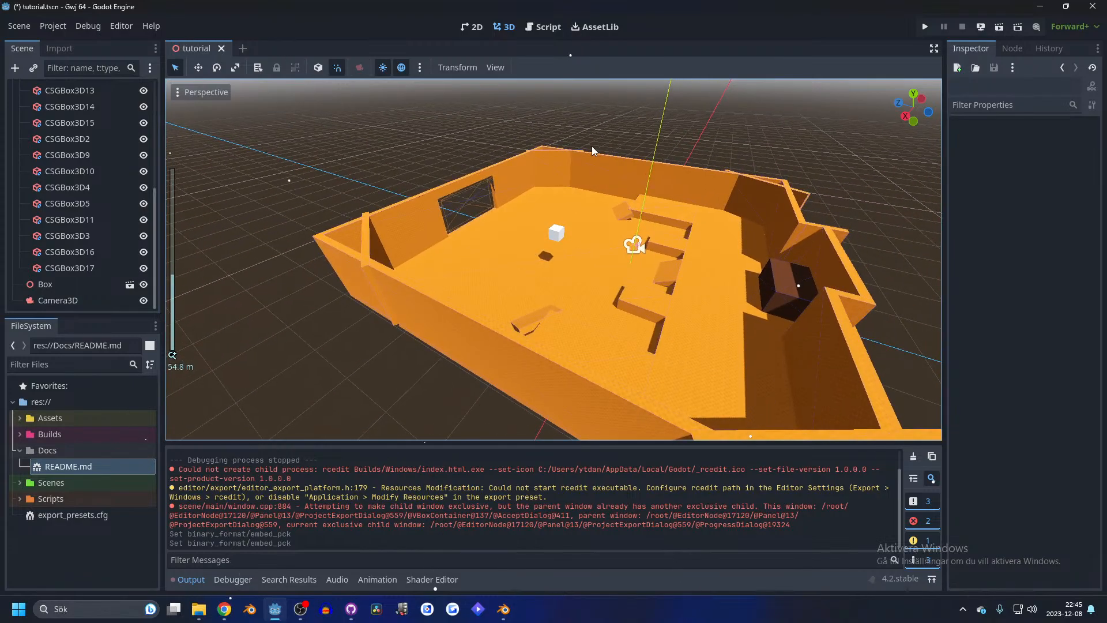
scroll(592, 146, "up", 5)
middle_click_drag(414, 178, 524, 181)
scroll(527, 178, "down", 3)
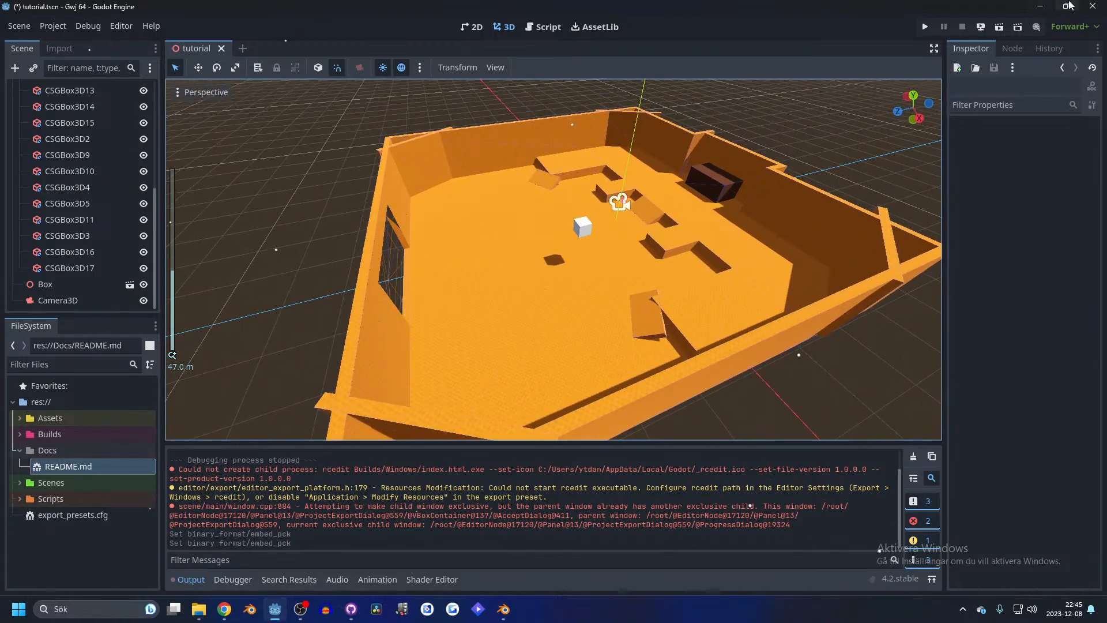
left_click(1040, 6)
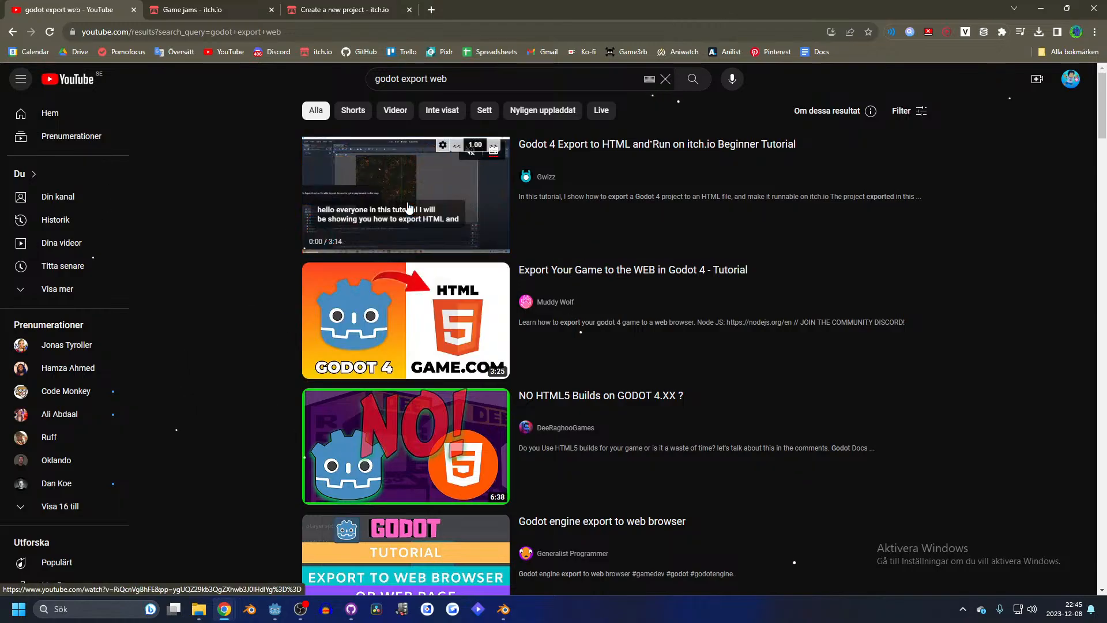
- Open the video "Godot 4 Export to HTML and Run on itch.io Beginner Tutorial" and start watching it
left_click(388, 216)
key("f")
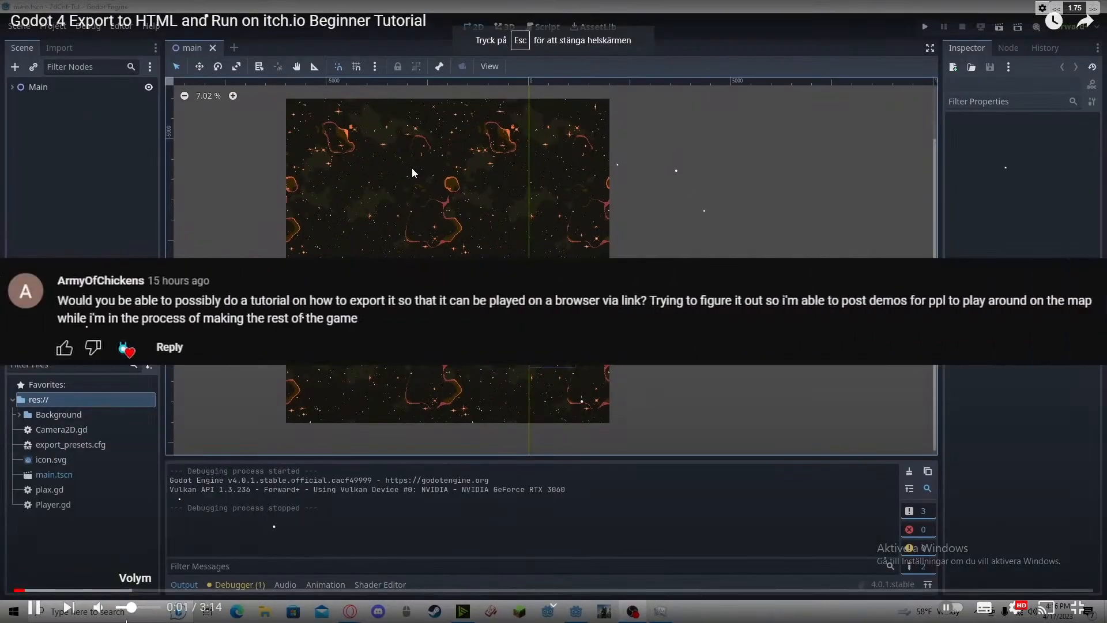
key("Escape")
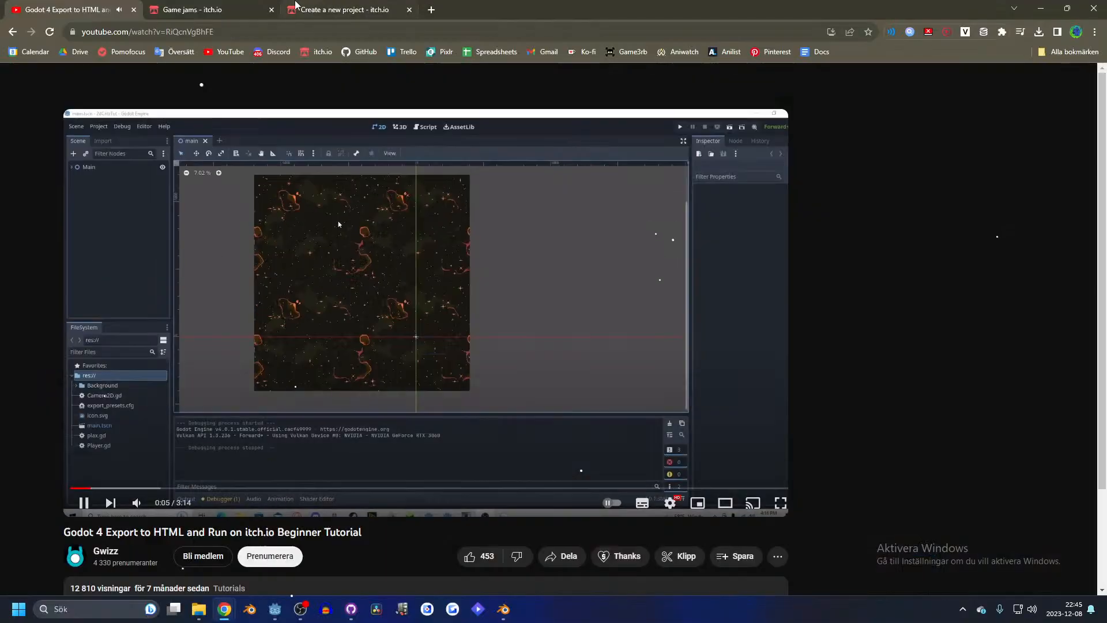
- Place the "Create a new project" browser tab directly after the YouTube video and return to the video
left_click(228, 6)
left_click(352, 6)
left_click_drag(356, 7, 225, 7)
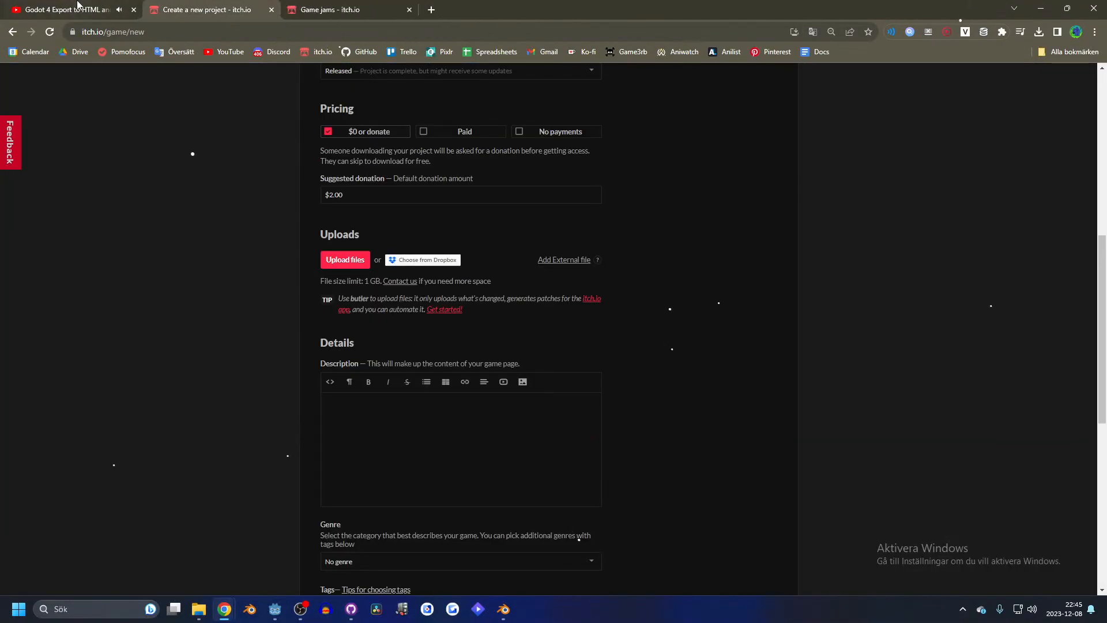
left_click(79, 5)
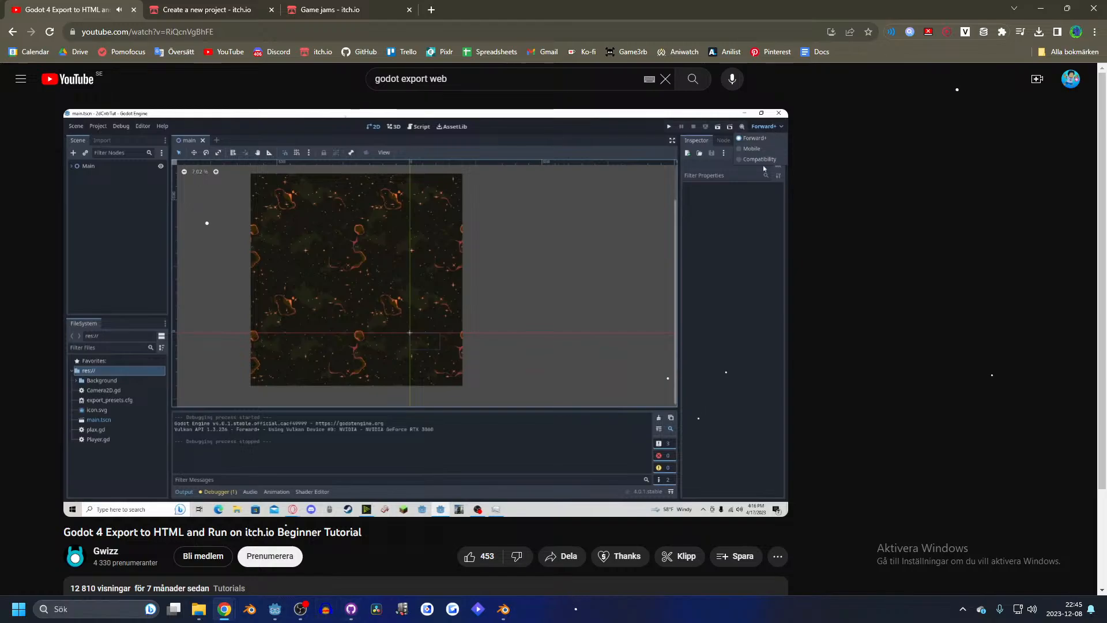
- Watch the export tutorial in full screen, skipping ahead to the handling of the exported index files, and pause it there
key("f")
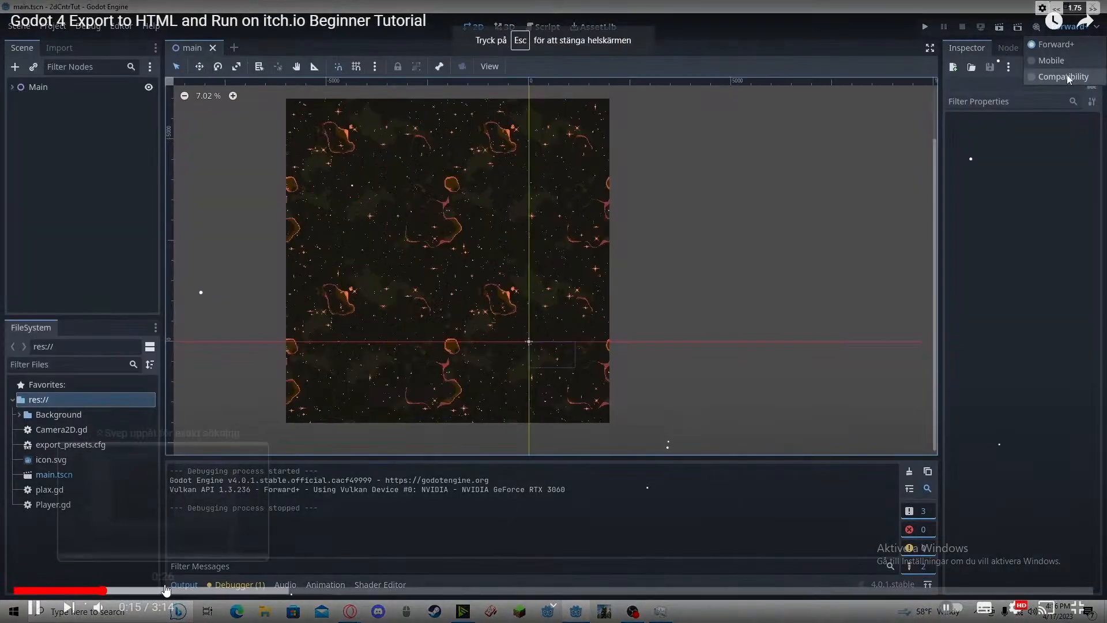
left_click(331, 588)
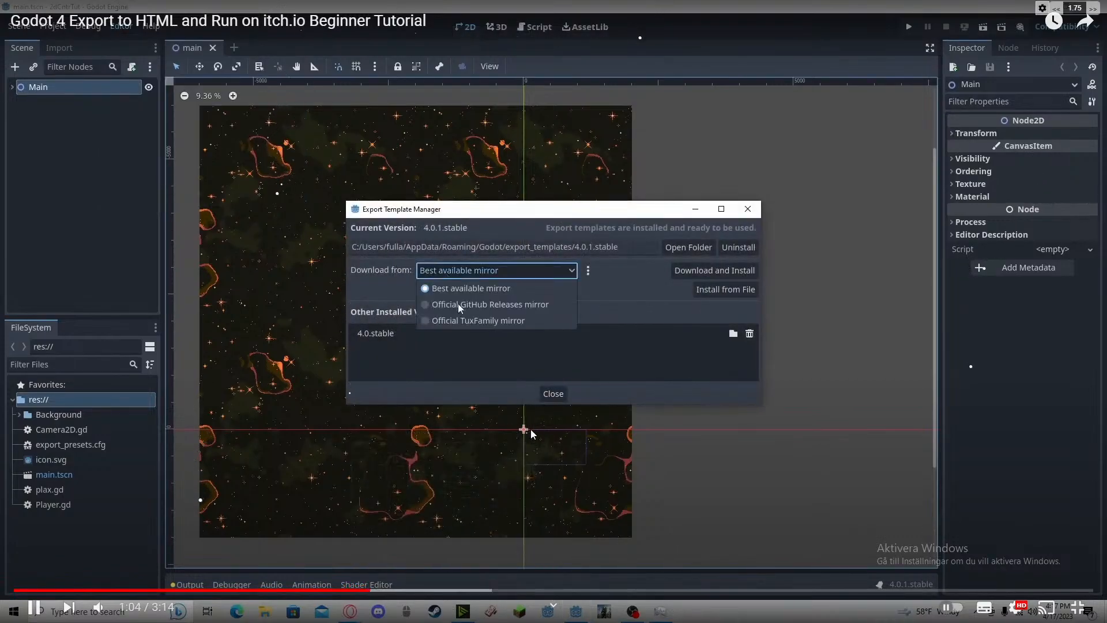
left_click(486, 590)
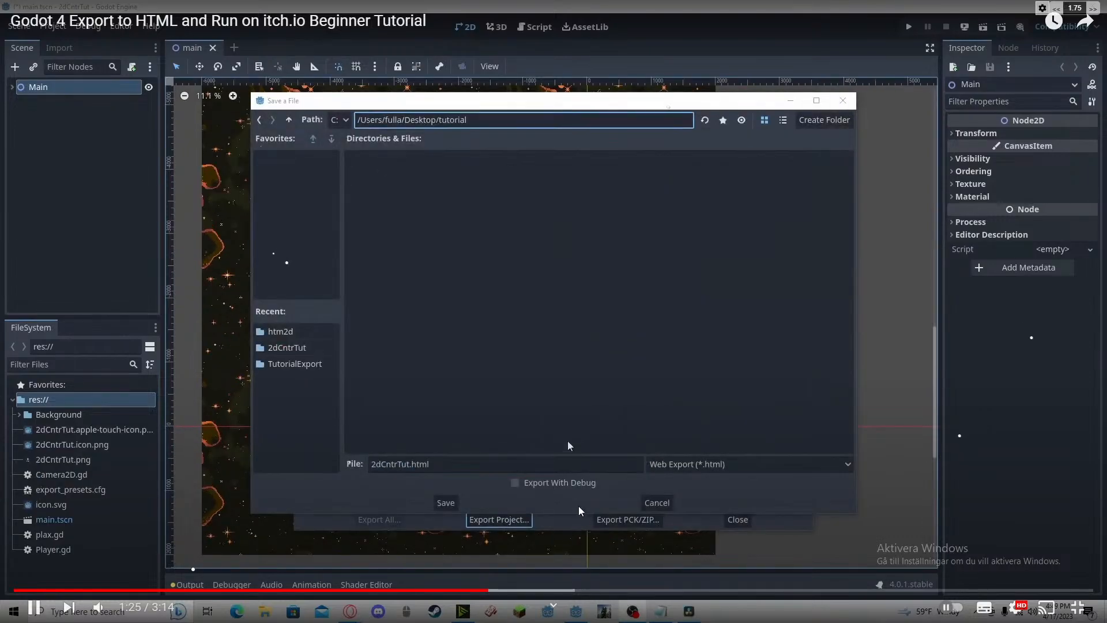
left_click(579, 359)
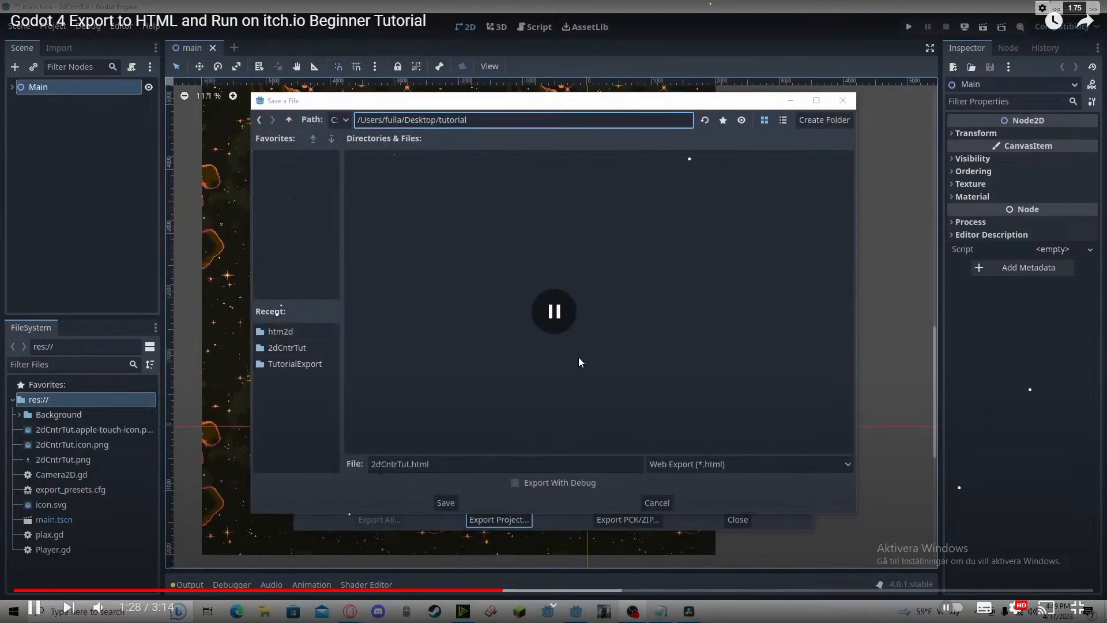
left_click(558, 399)
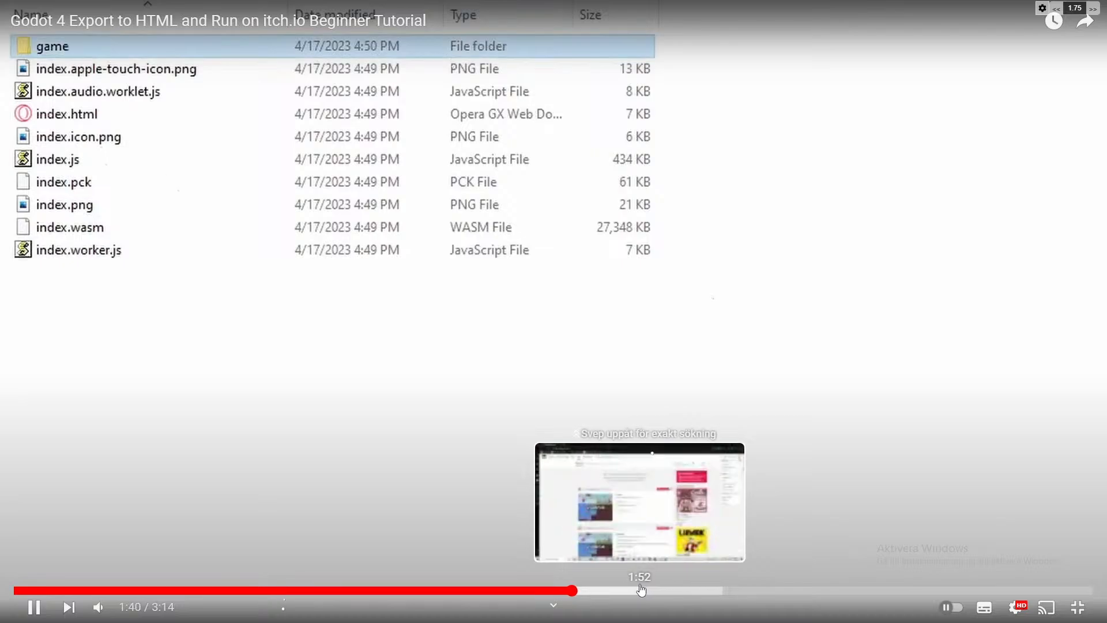
left_click(579, 445)
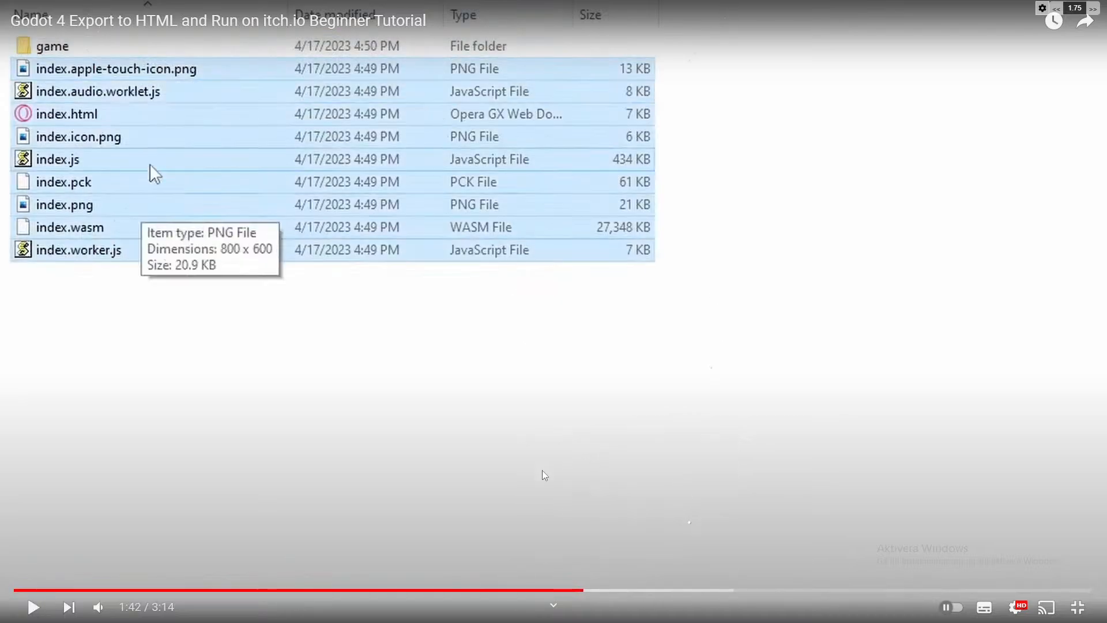
key("Escape")
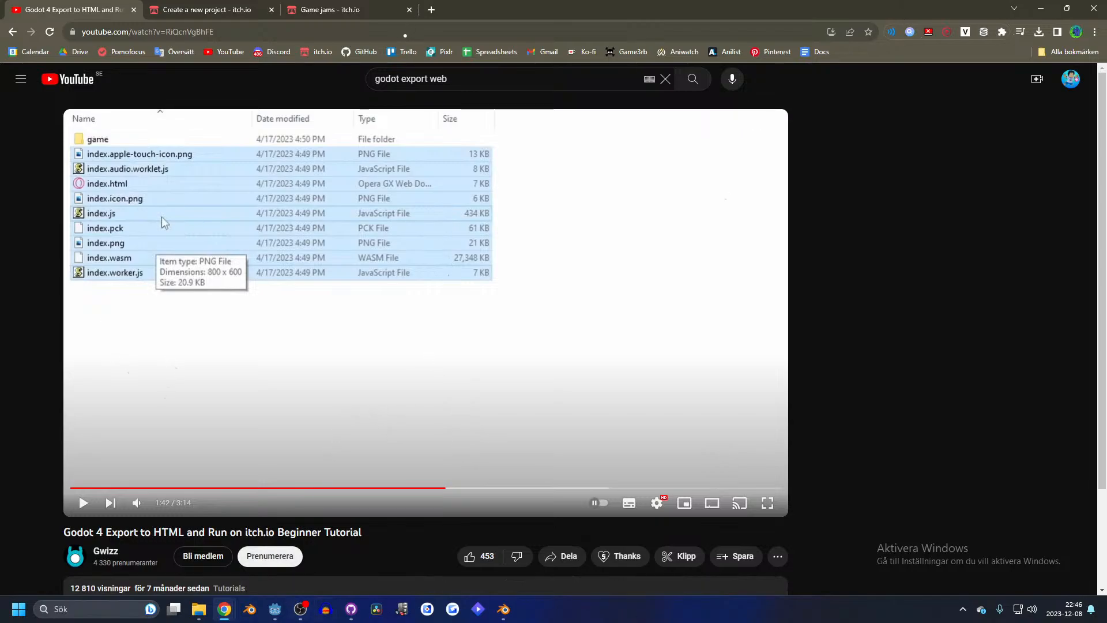
left_click(283, 609)
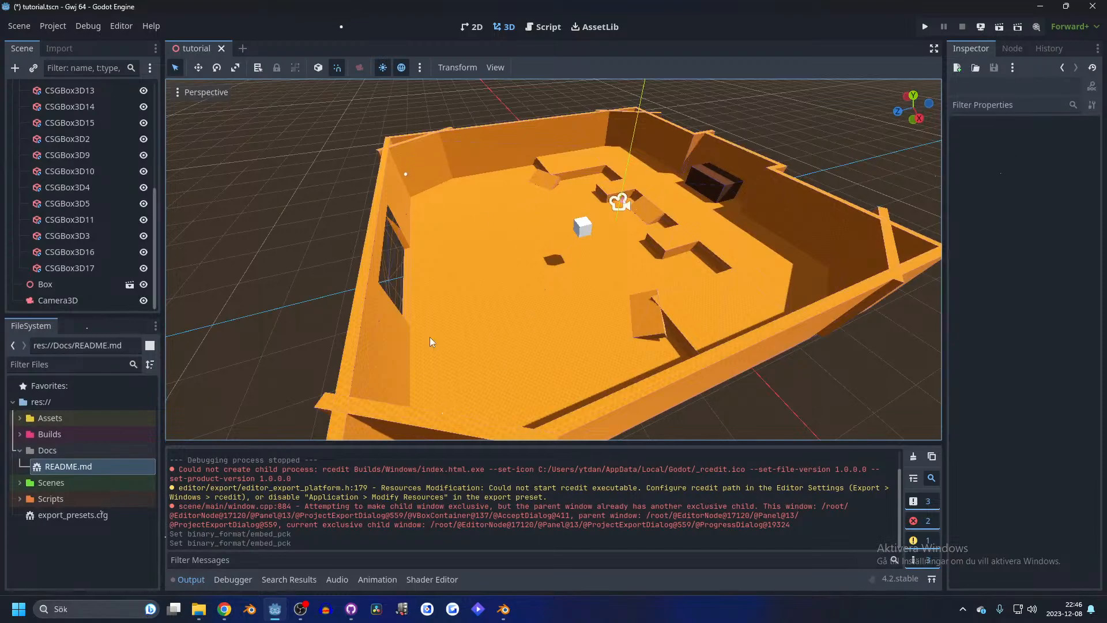
left_click(1043, 6)
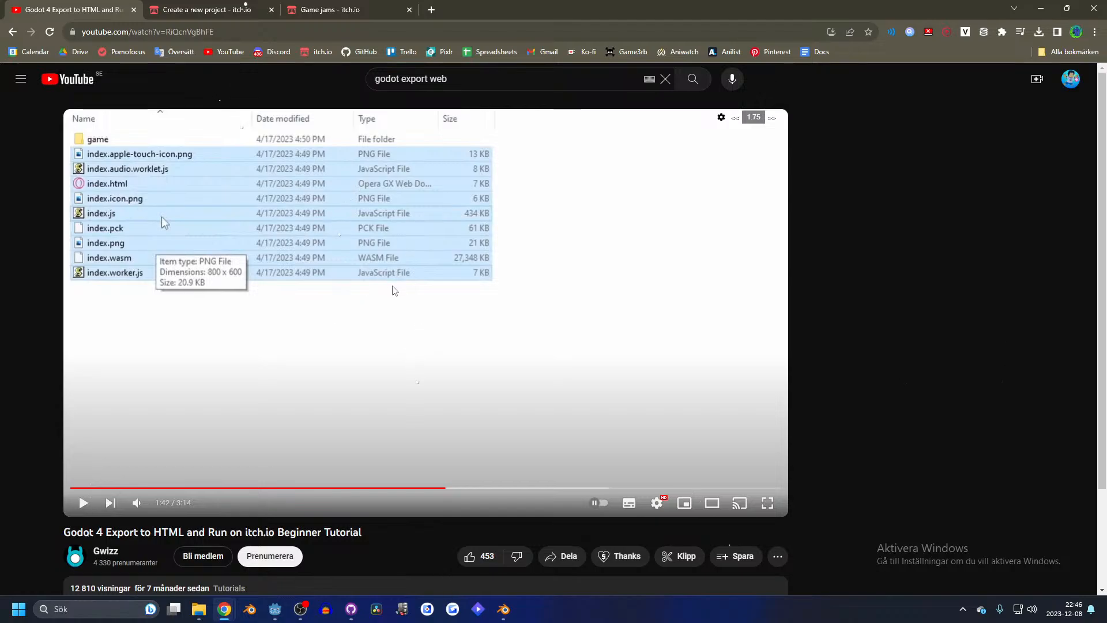
left_click(286, 548)
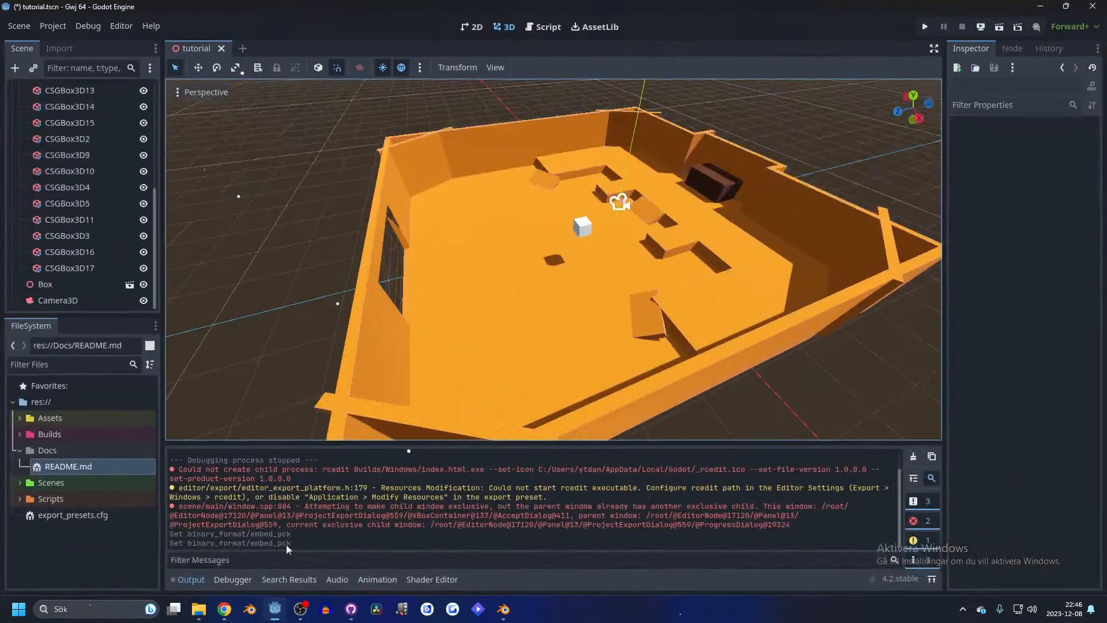
left_click(1040, 6)
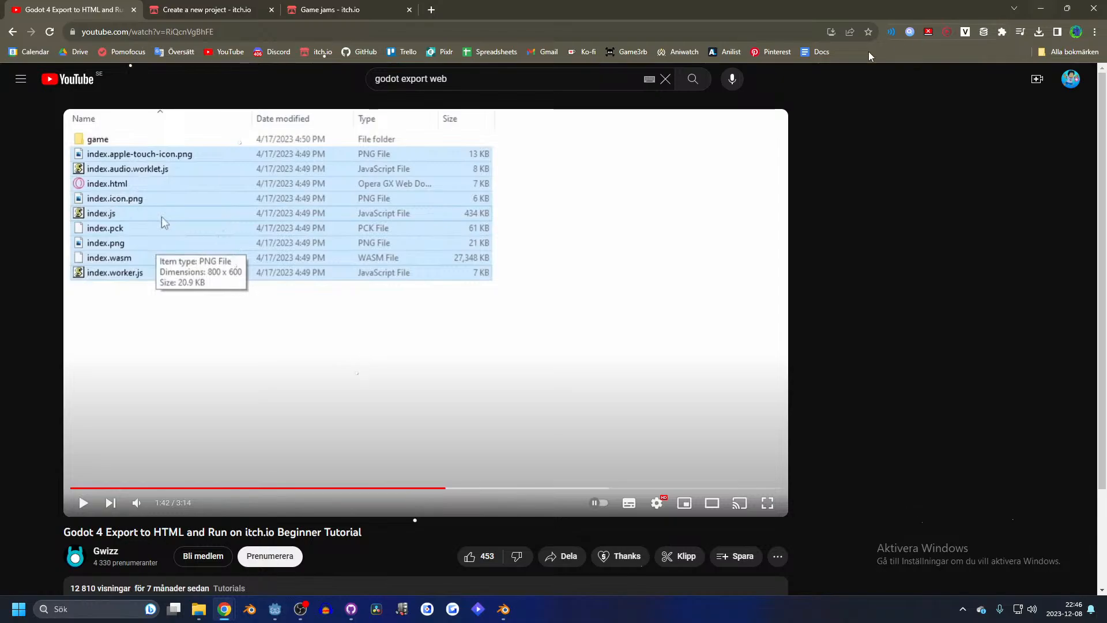
- Replay the tutorial section on putting the exported files into a new folder, then pause the video
left_click(367, 331)
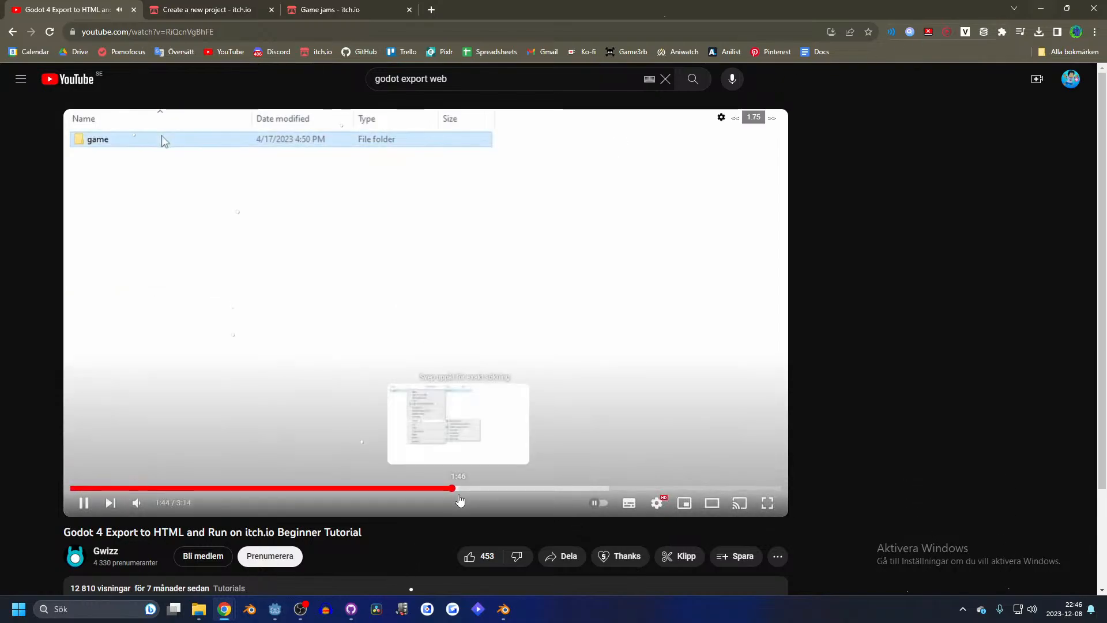
left_click(438, 488)
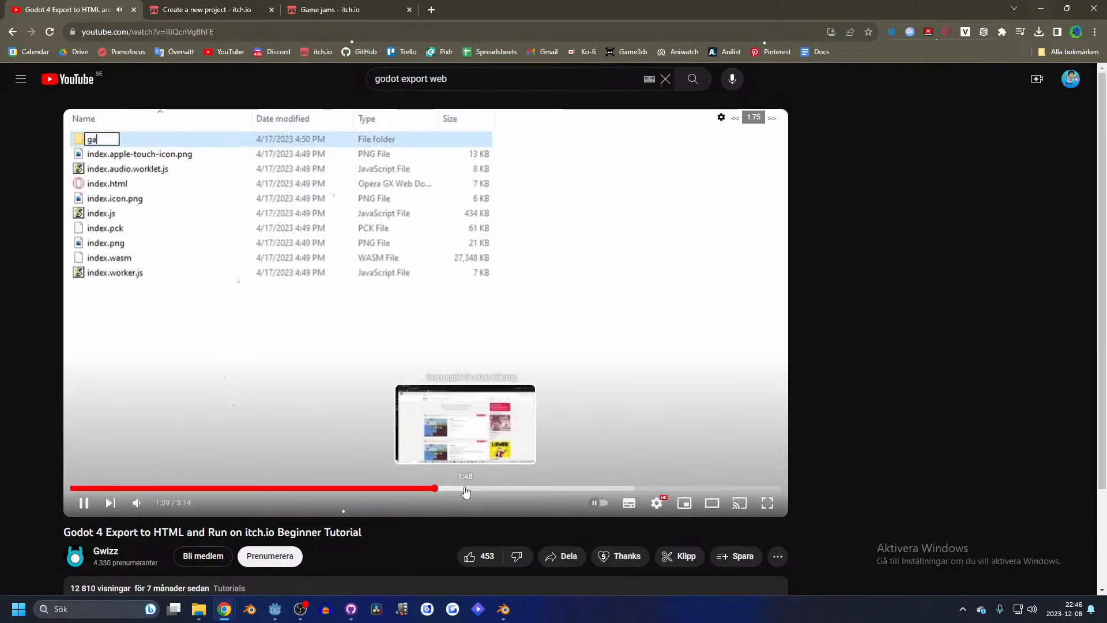
left_click(478, 489)
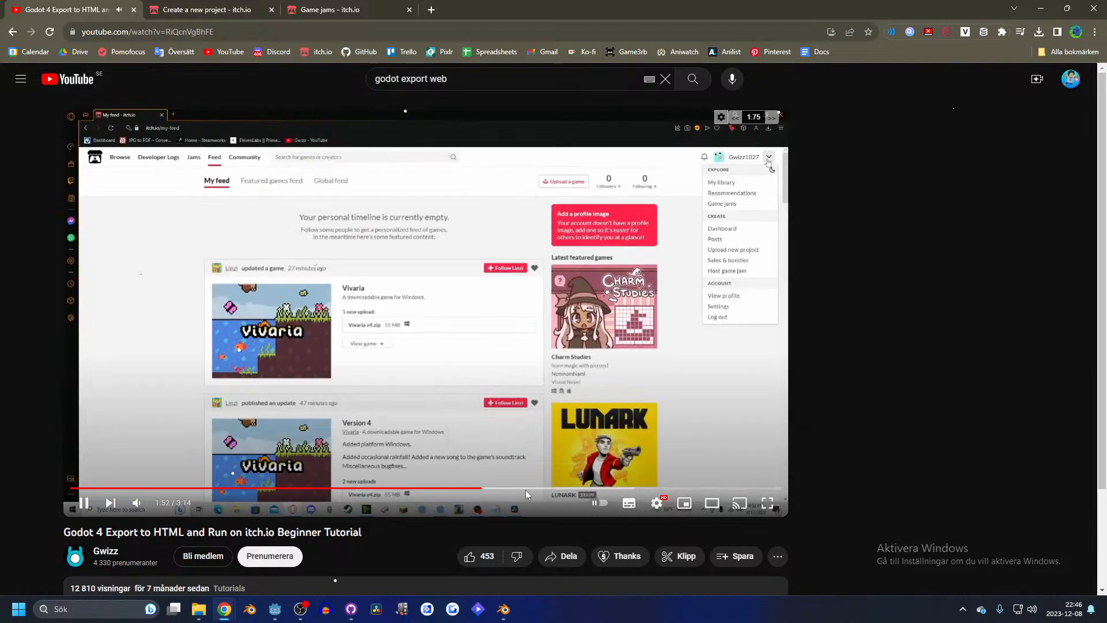
left_click_drag(466, 493, 407, 491)
key("f")
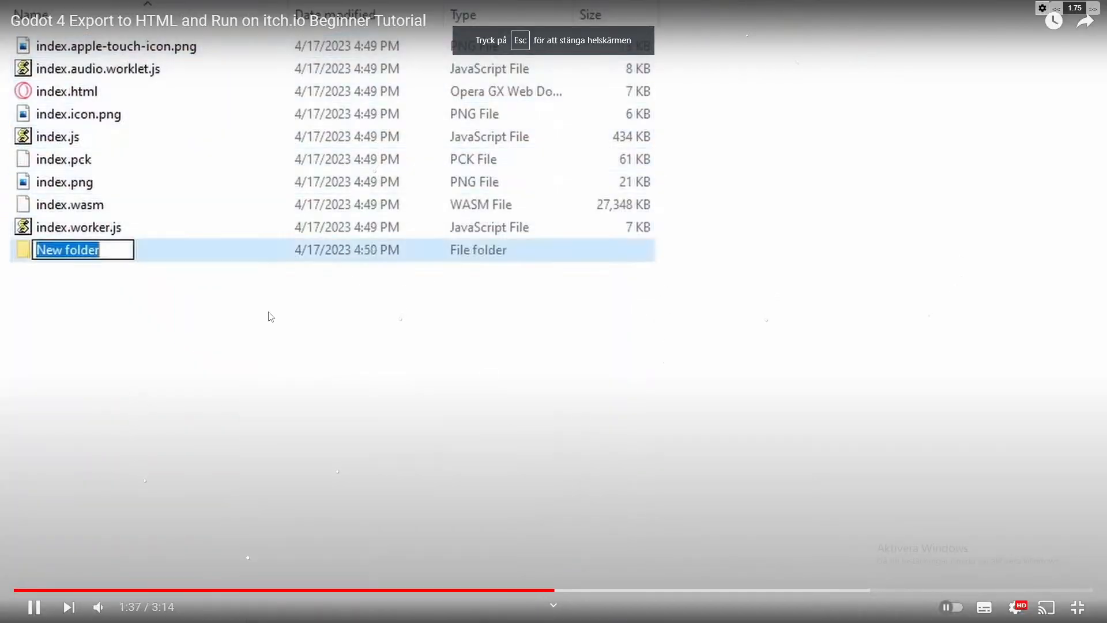
left_click(367, 199)
- Bring up the HTML5 build folder and watch the export tutorial a little further to check how the new folder is named
key("alt+Tab")
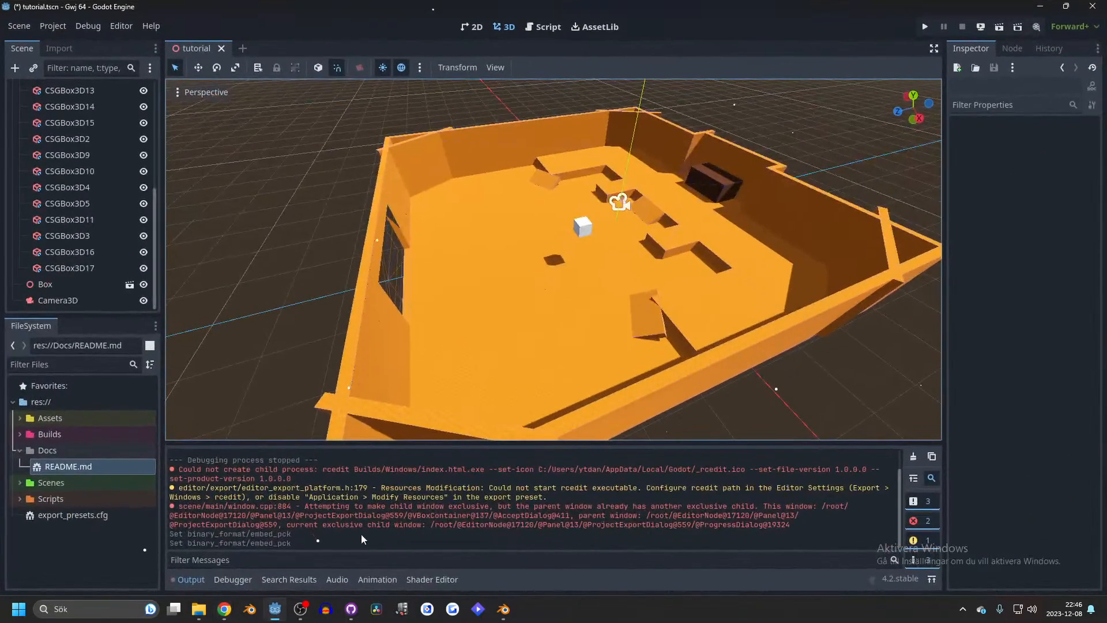
left_click(198, 609)
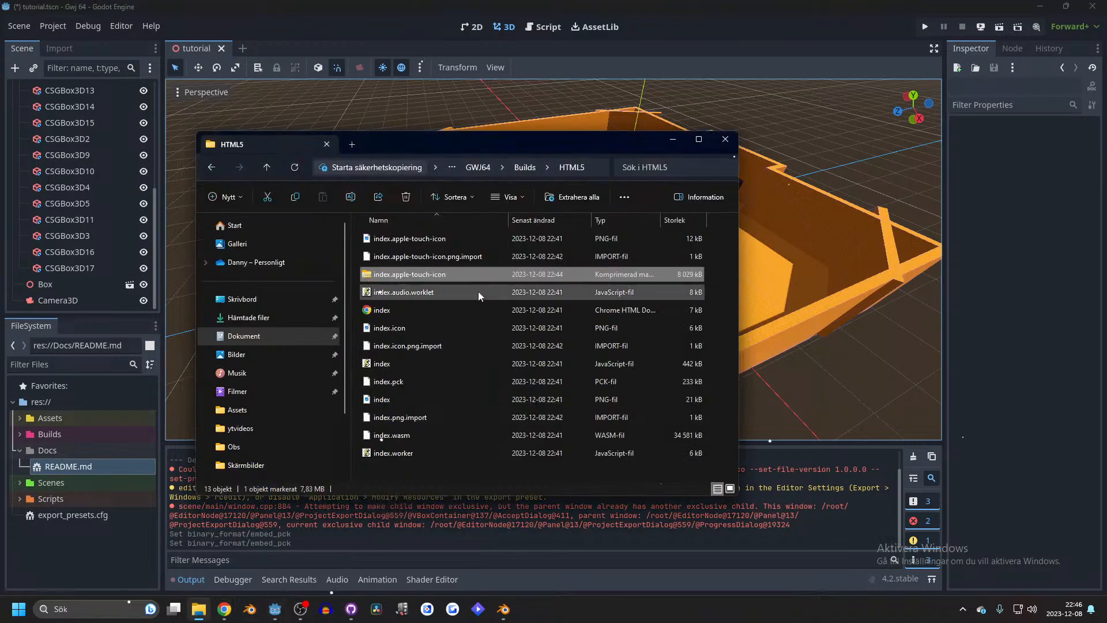
right_click(417, 476)
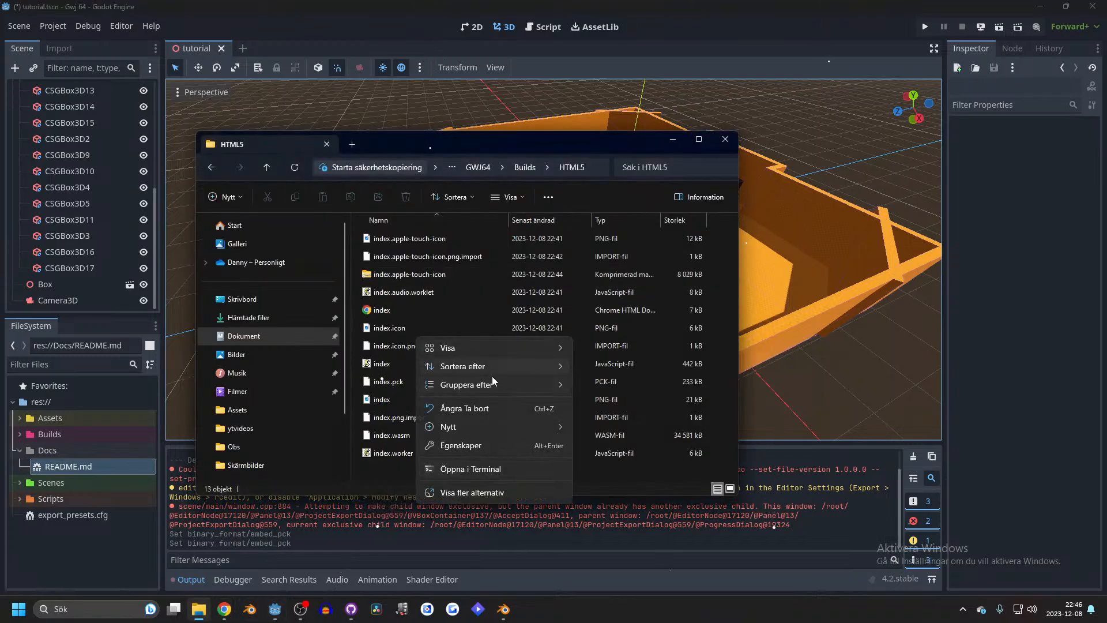
left_click(220, 613)
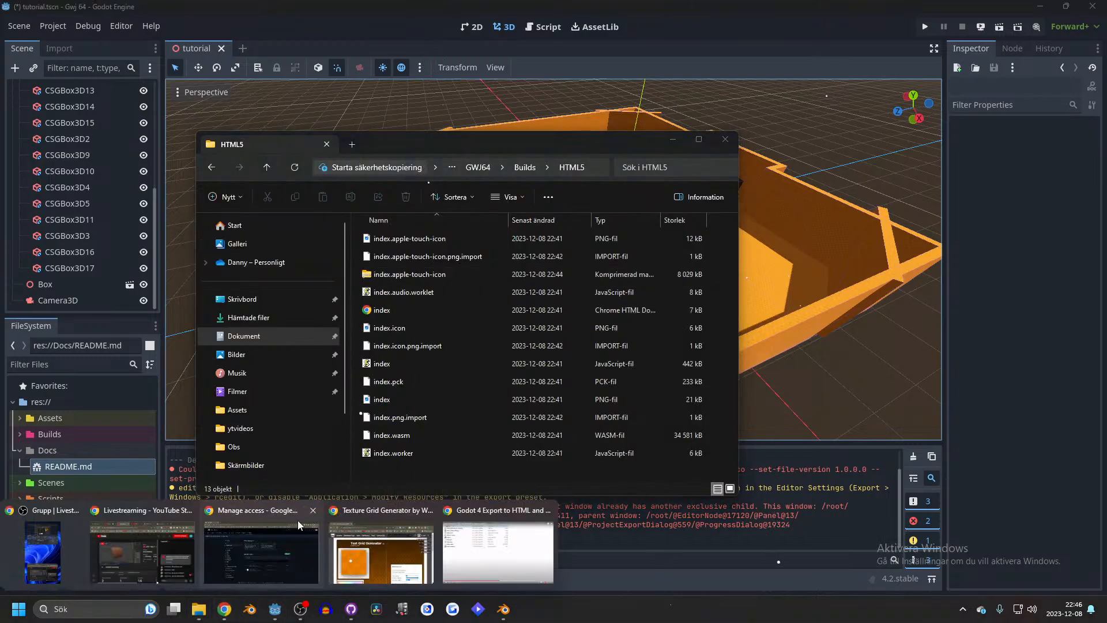
left_click(499, 545)
left_click(554, 285)
left_click(556, 288)
left_click(465, 312)
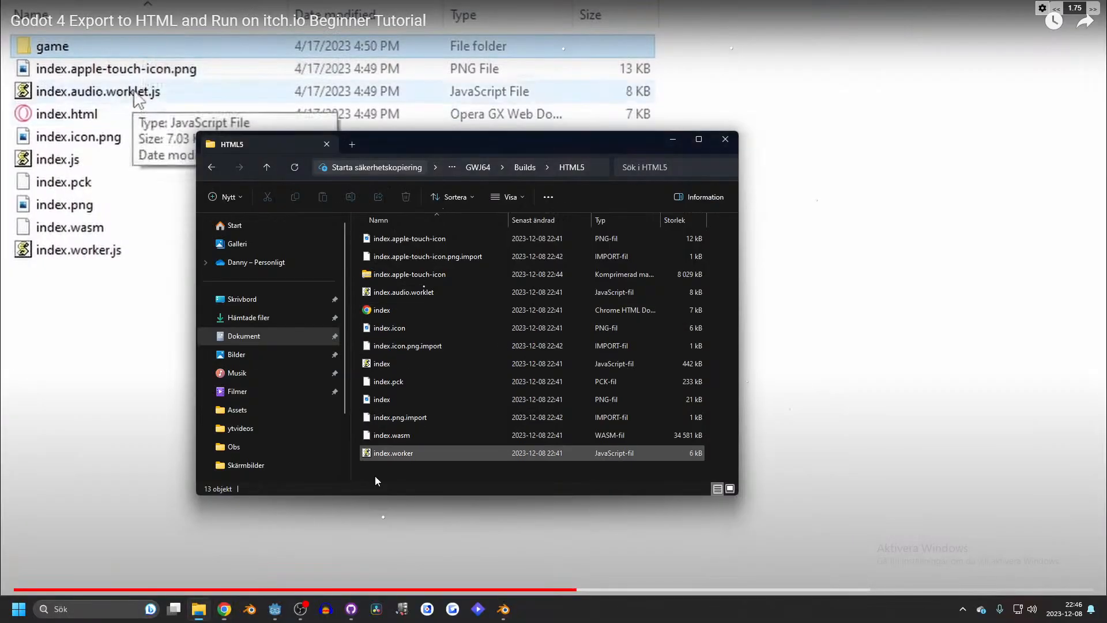
- Create a new folder named "game" inside the HTML5 build folder
key("alt+Tab")
right_click(422, 469)
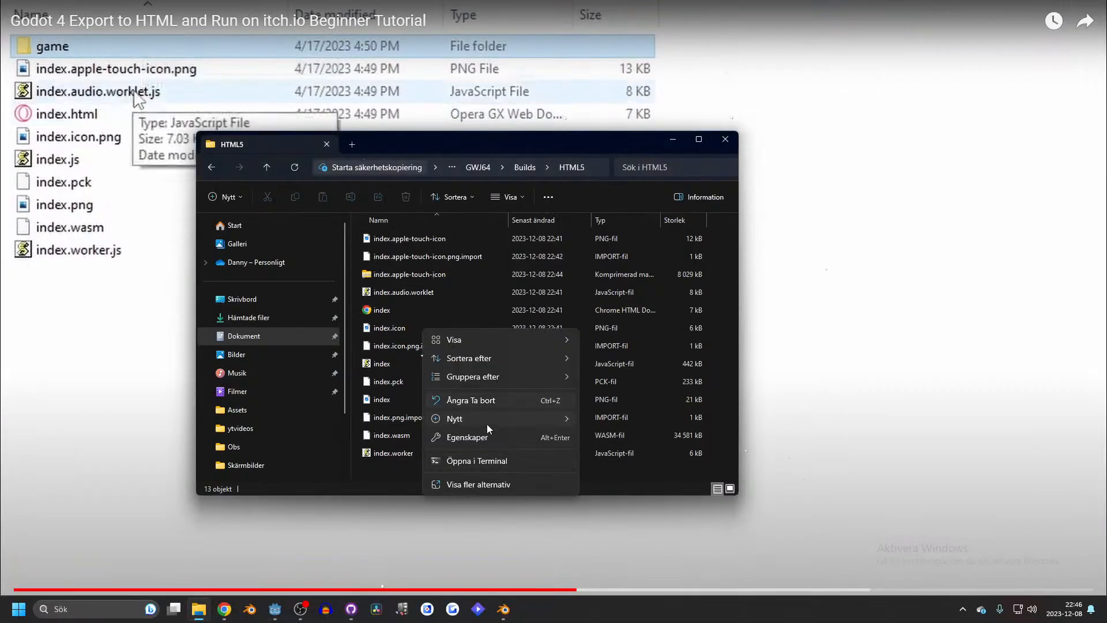
mouse_move(507, 427)
left_click(602, 417)
type("game")
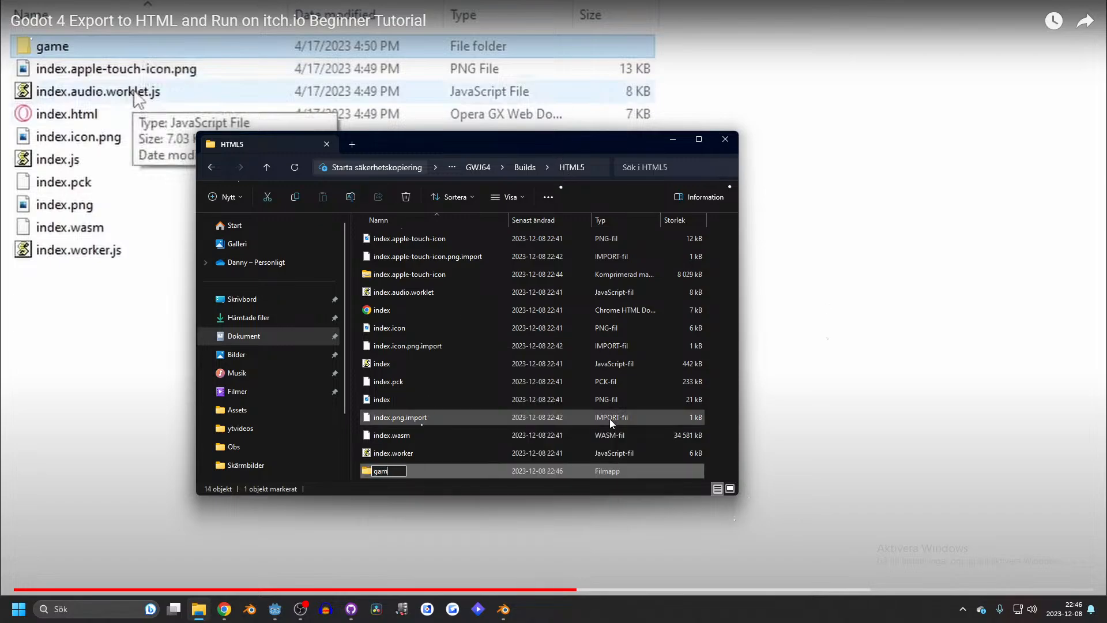
key("Return")
- Watch the tutorial's section on moving the exported files into the game folder and compressing it
left_click(1026, 365)
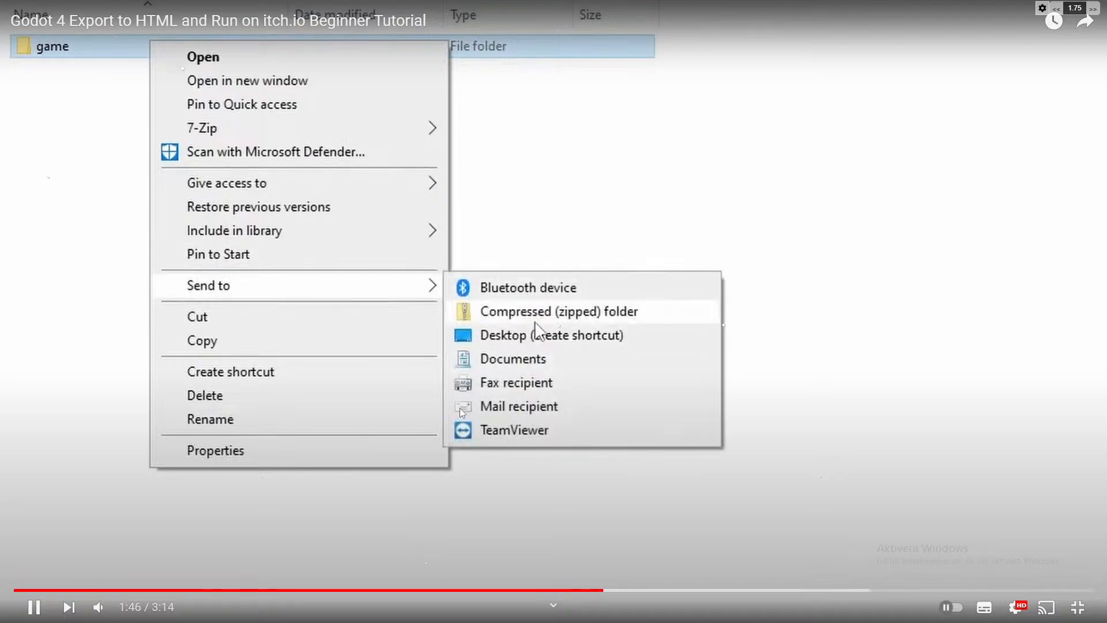
left_click(473, 392)
key("alt+Tab")
- Delete the index.apple-touch-icon zip archive from the HTML5 folder and move all exported index files into the game folder
left_click(414, 456)
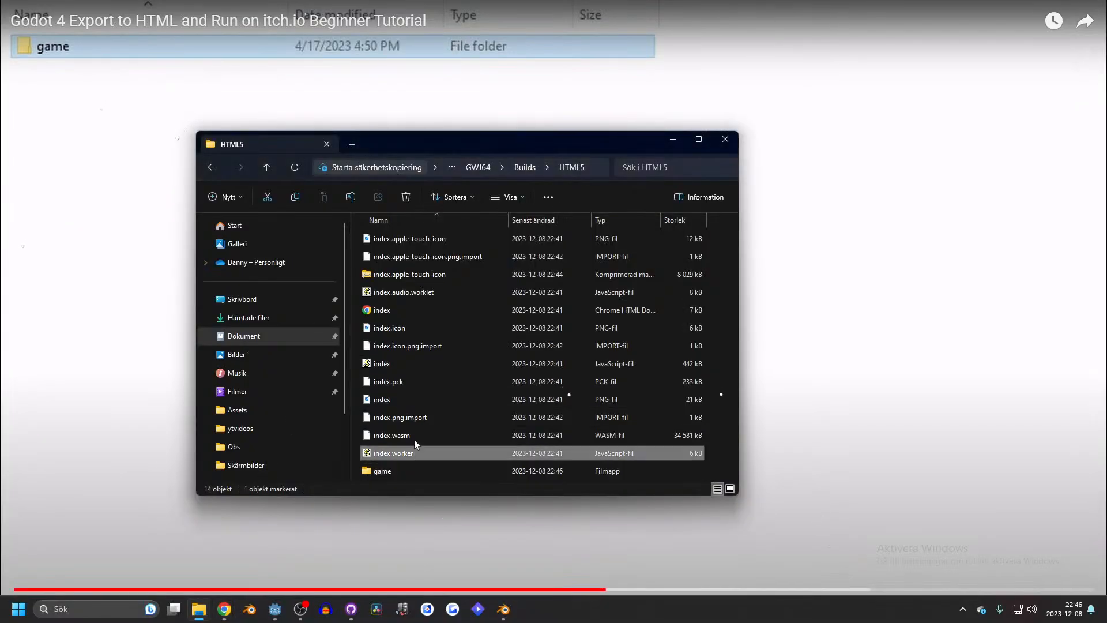
left_click(416, 275)
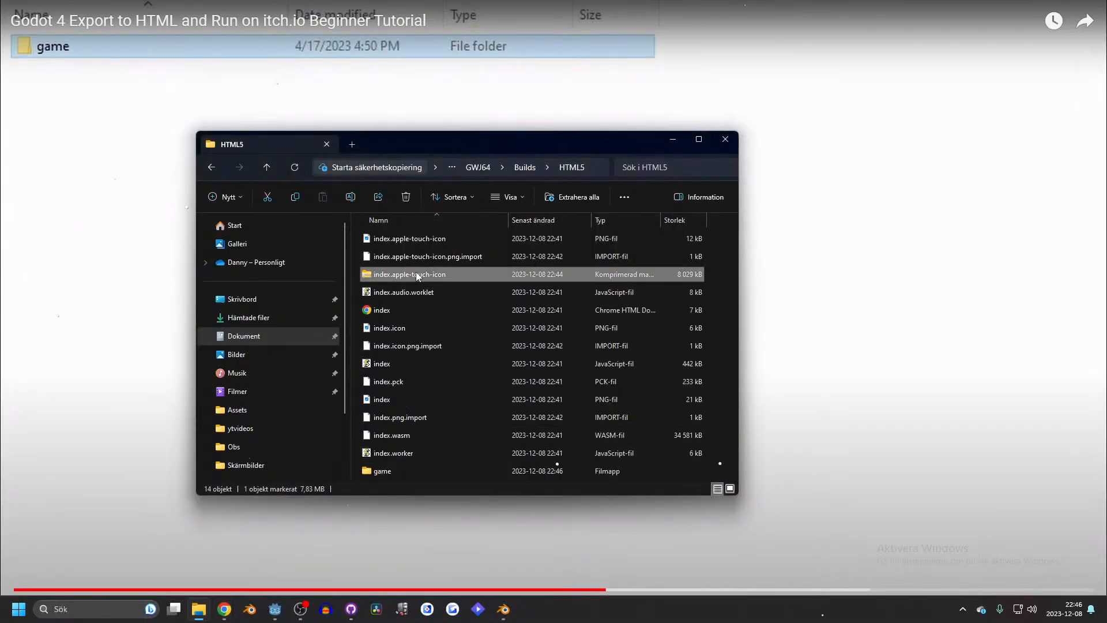
key("Delete")
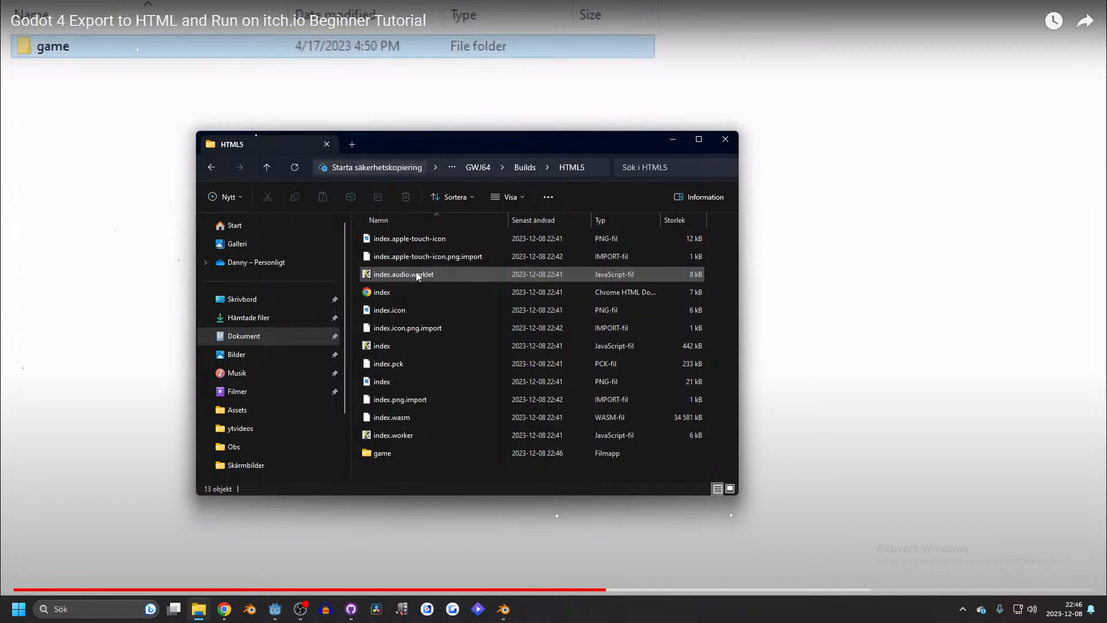
left_click(399, 238)
left_click(419, 438, "shift")
mouse_move(420, 438)
left_mouse_down()
mouse_move(439, 454)
mouse_move(403, 453)
left_mouse_up()
- Play the export tutorial on to its itch.io upload section and leave full screen
key("alt+Tab")
left_click(659, 259)
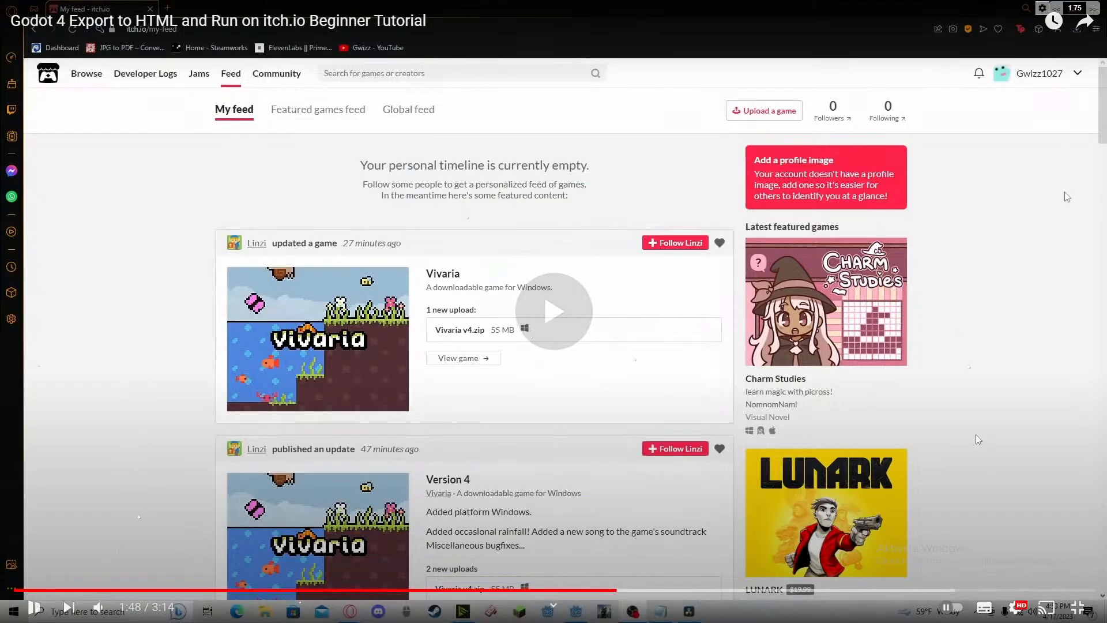
double_click(976, 435)
- Upload game.zip from the GitHub project's GWJ64/Builds/HTML5 folder to the new itch.io project page
left_click(311, 5)
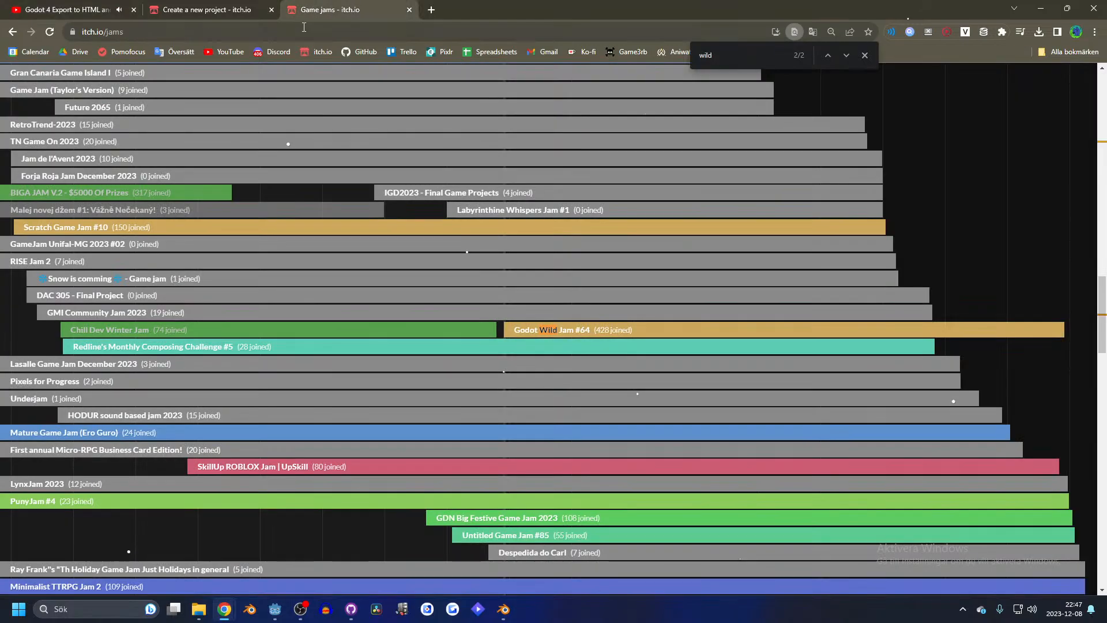
left_click(240, 4)
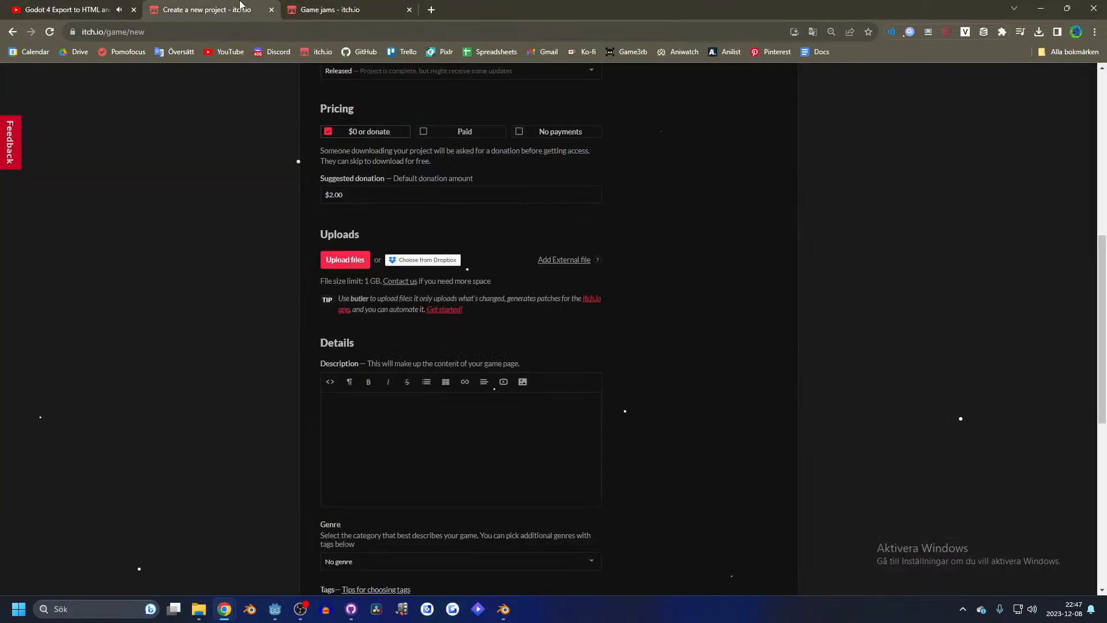
left_click(347, 263)
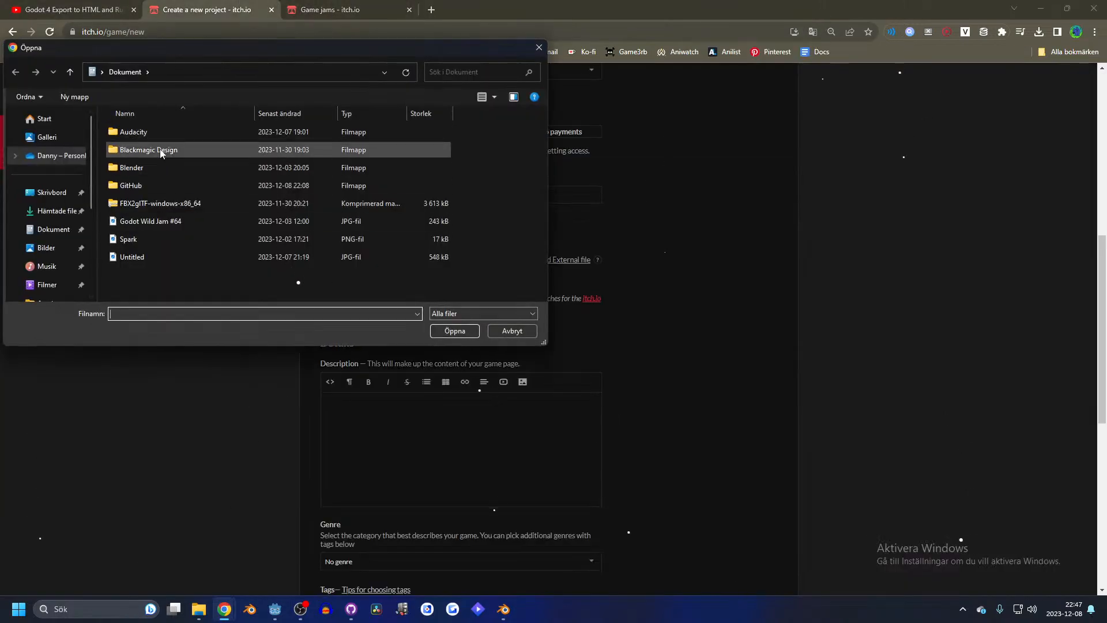
double_click(152, 186)
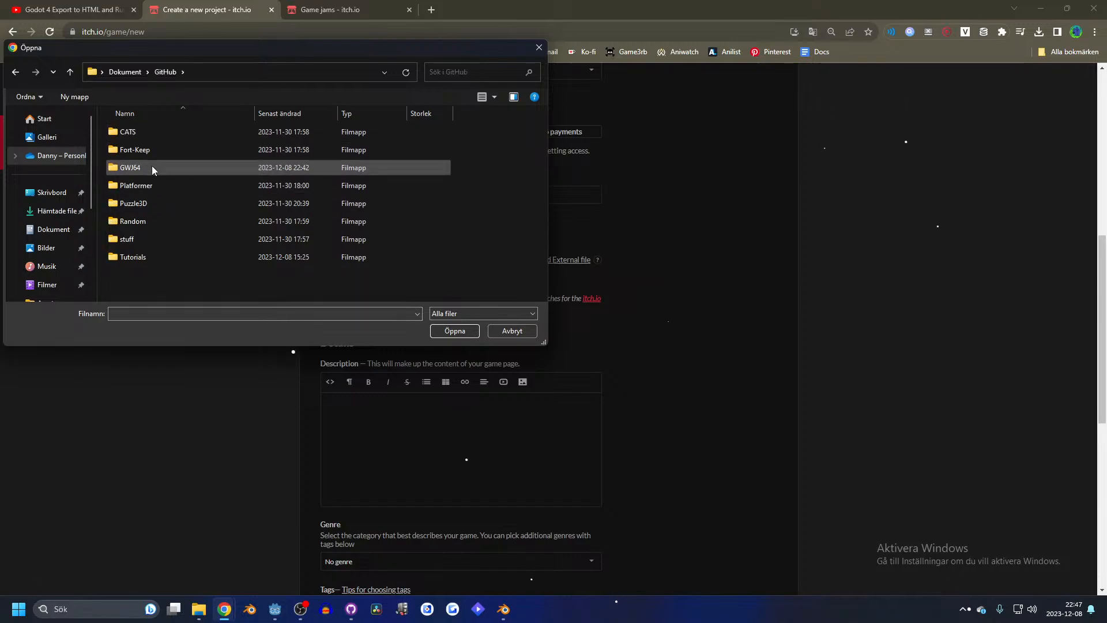
double_click(153, 169)
left_click(164, 152)
double_click(158, 150)
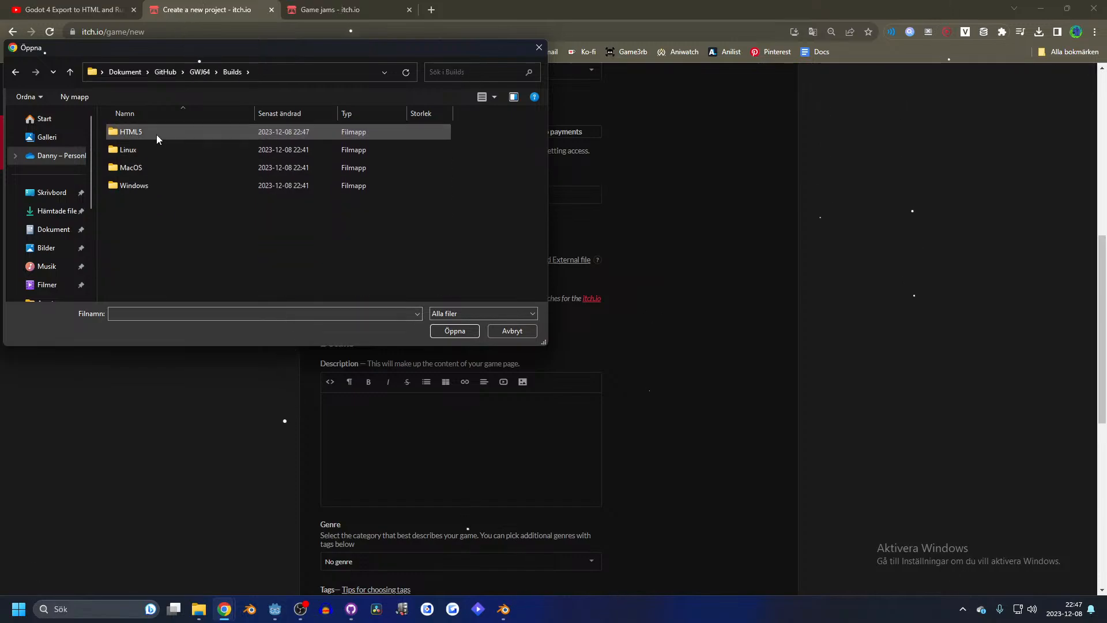
double_click(158, 131)
left_click(158, 149)
left_click(455, 331)
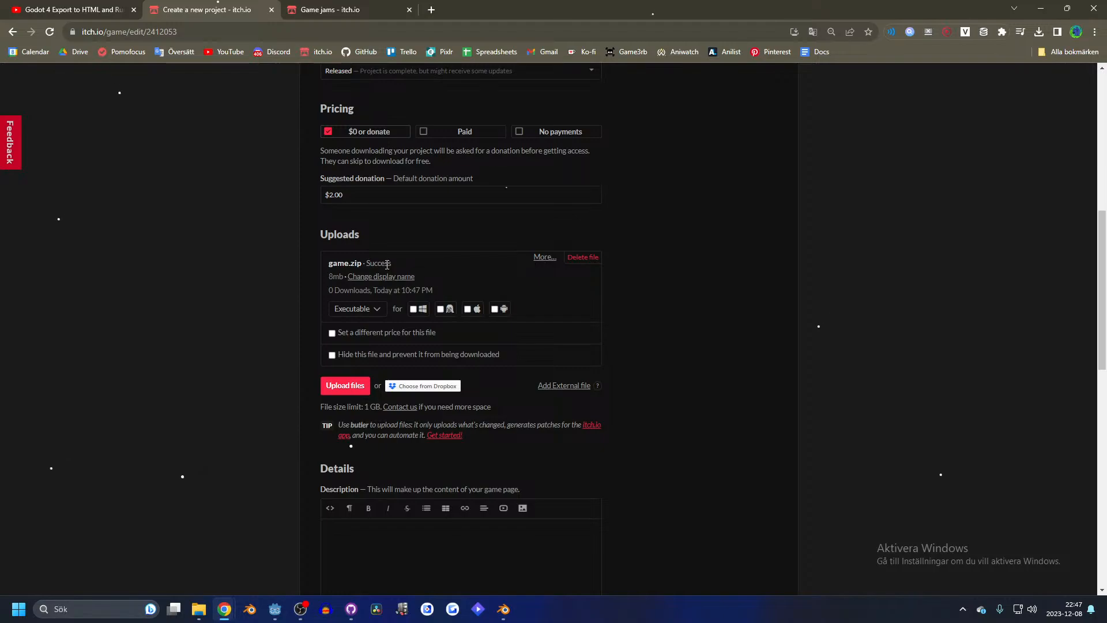
- Set the kind of project to HTML and mark game.zip as a file that will be played in the browser
scroll(387, 264, "up", 6)
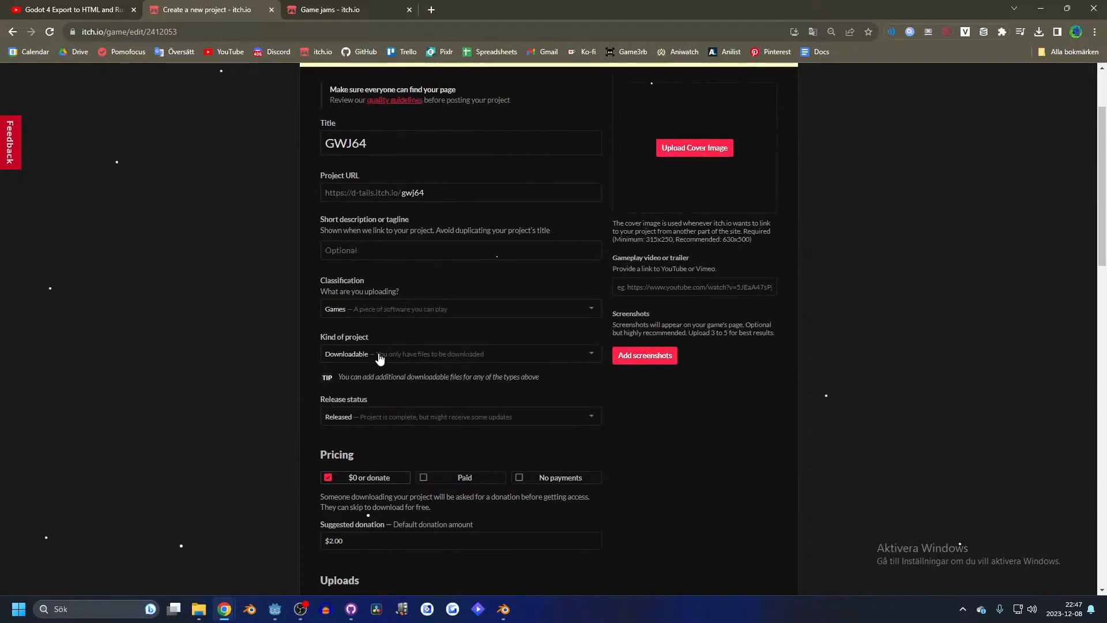
left_click(379, 358)
left_click(368, 386)
scroll(294, 400, "down", 5)
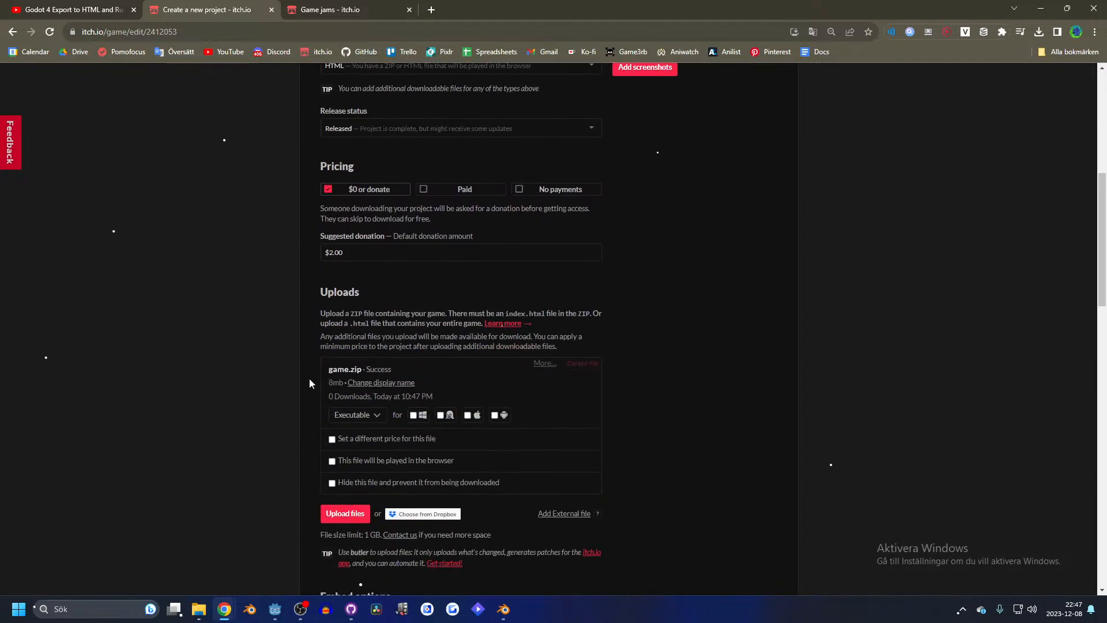
scroll(345, 305, "down", 2)
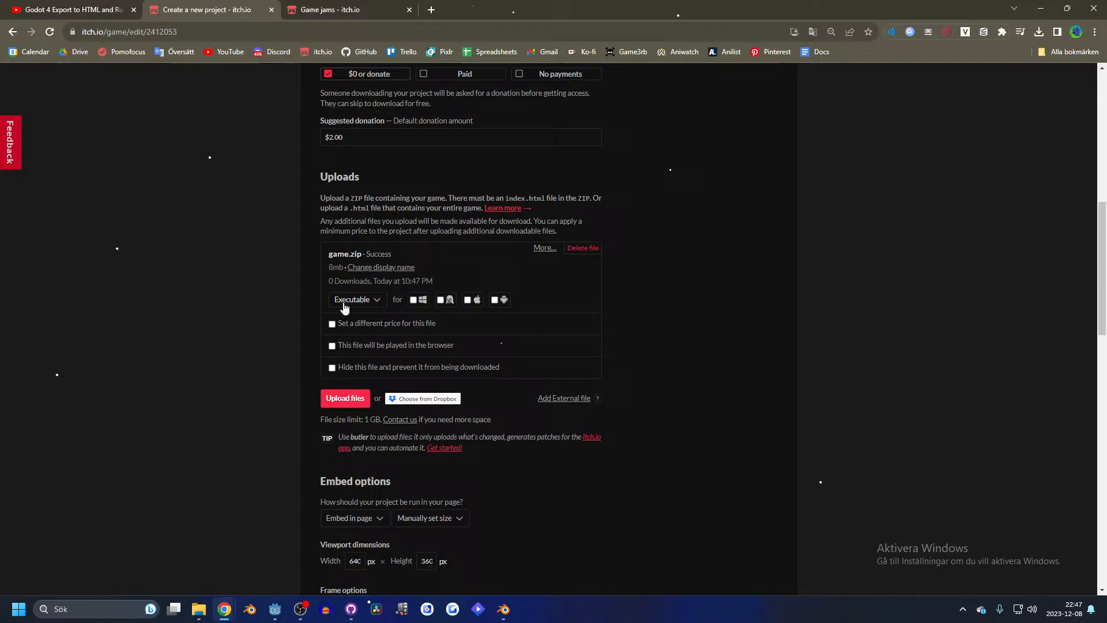
left_click(333, 347)
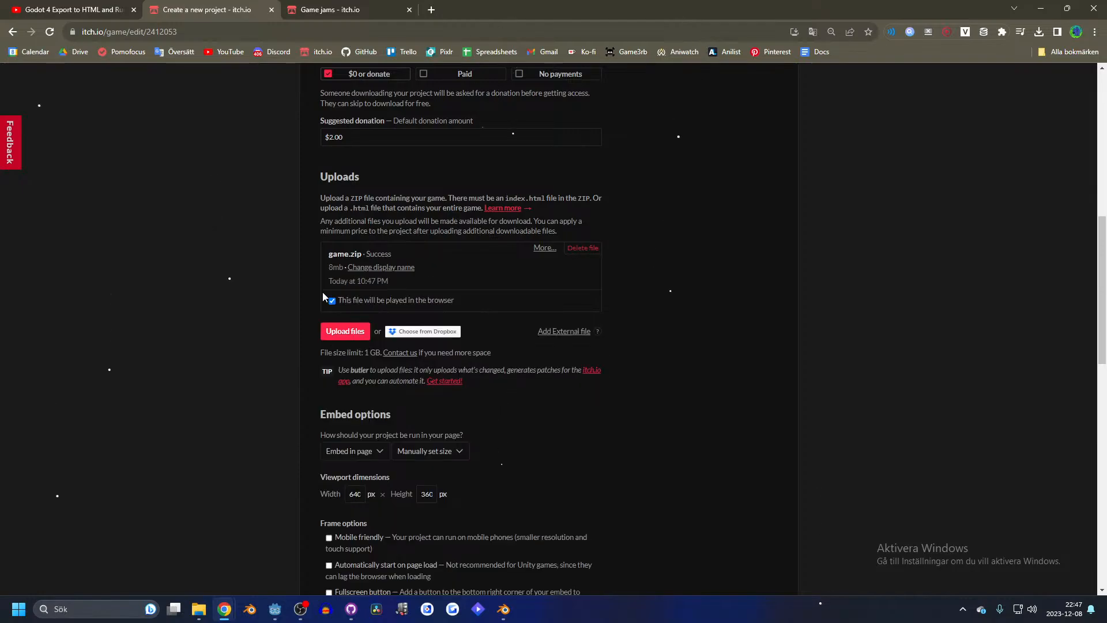
- Save the GWJ64 project as a draft, view its page and run the game in the browser
scroll(311, 335, "down", 20)
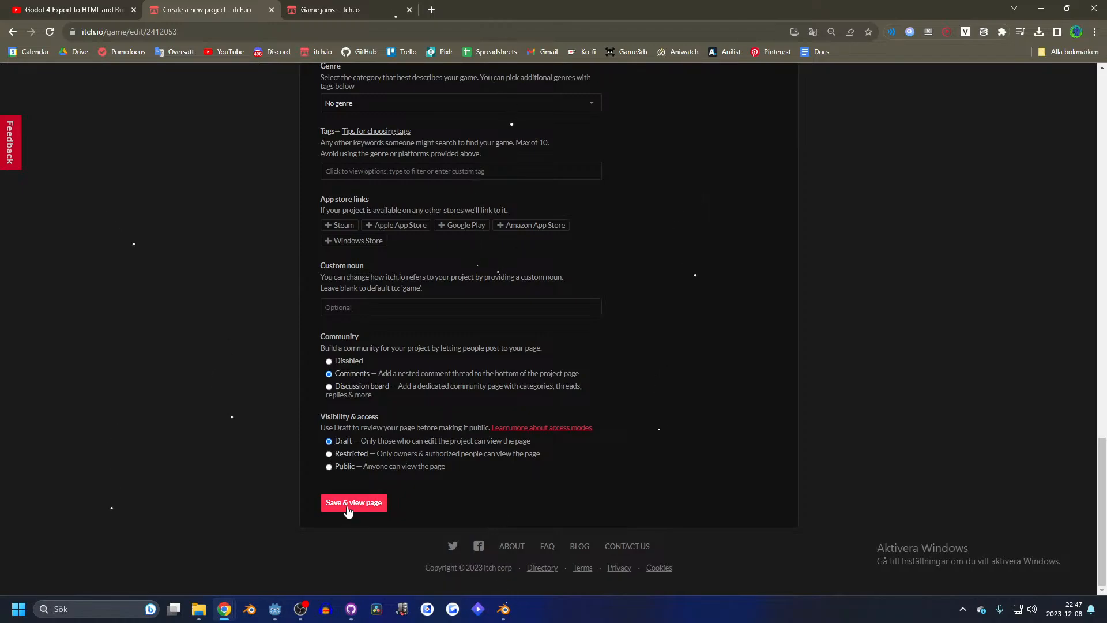
left_click(346, 504)
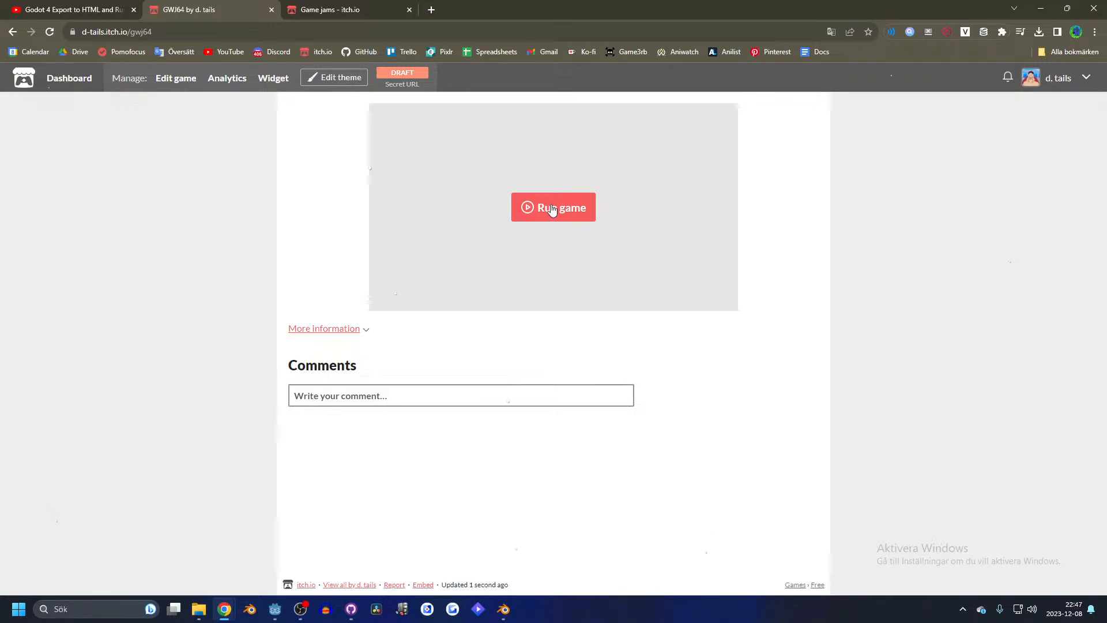
left_click(551, 209)
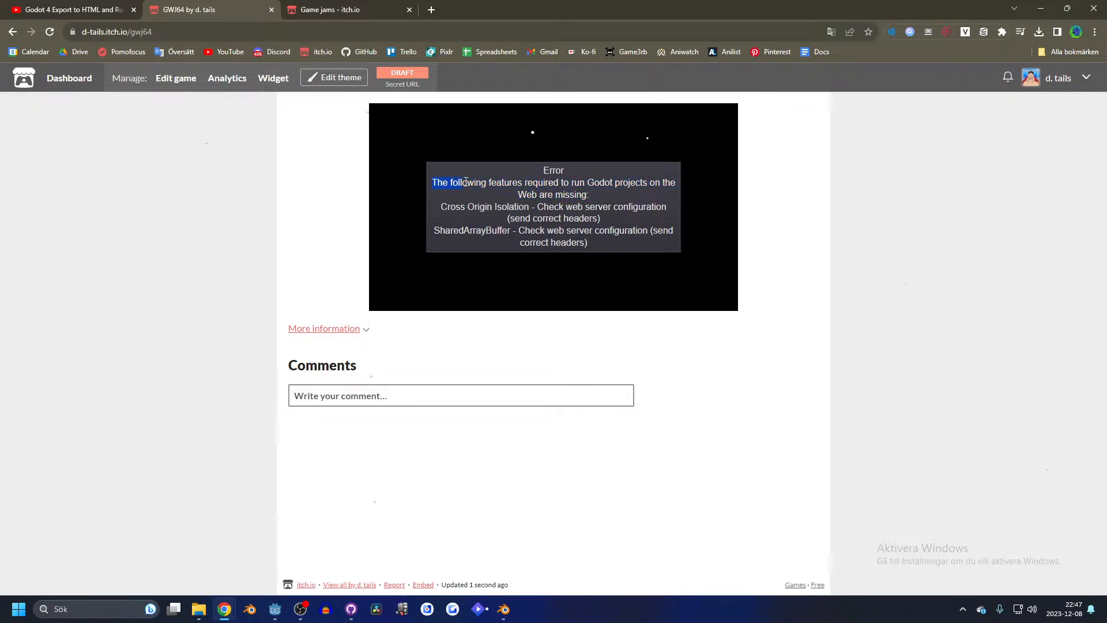
- Search Google for the complete error text shown in the game frame about missing features required to run Godot projects on the Web
left_click_drag(523, 194, 459, 204)
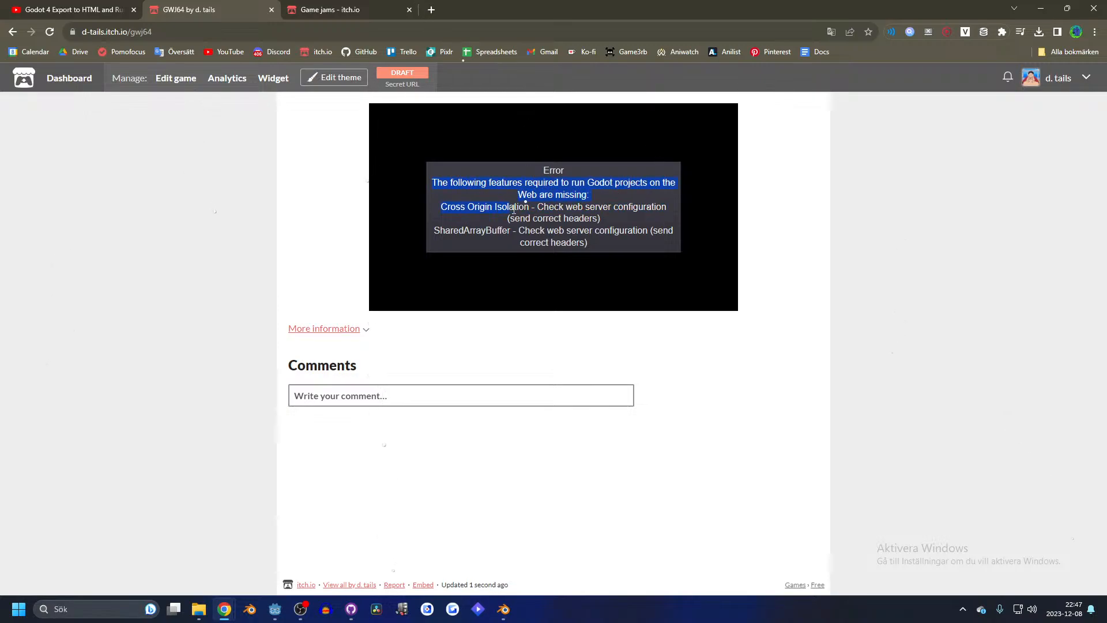
left_click_drag(645, 216, 568, 221)
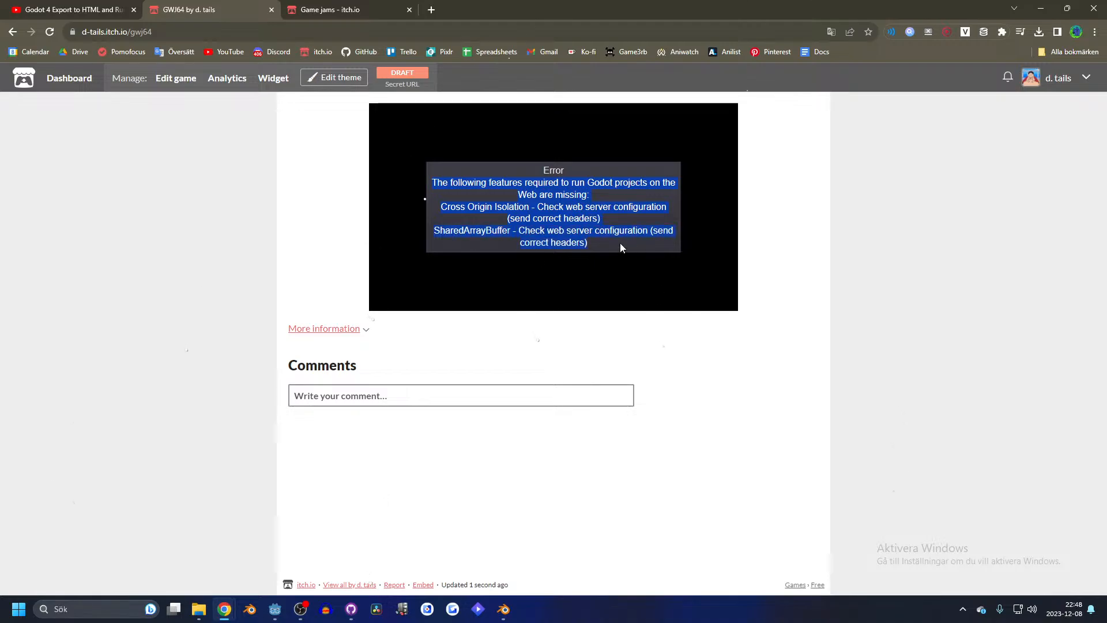
left_click_drag(621, 248, 430, 12)
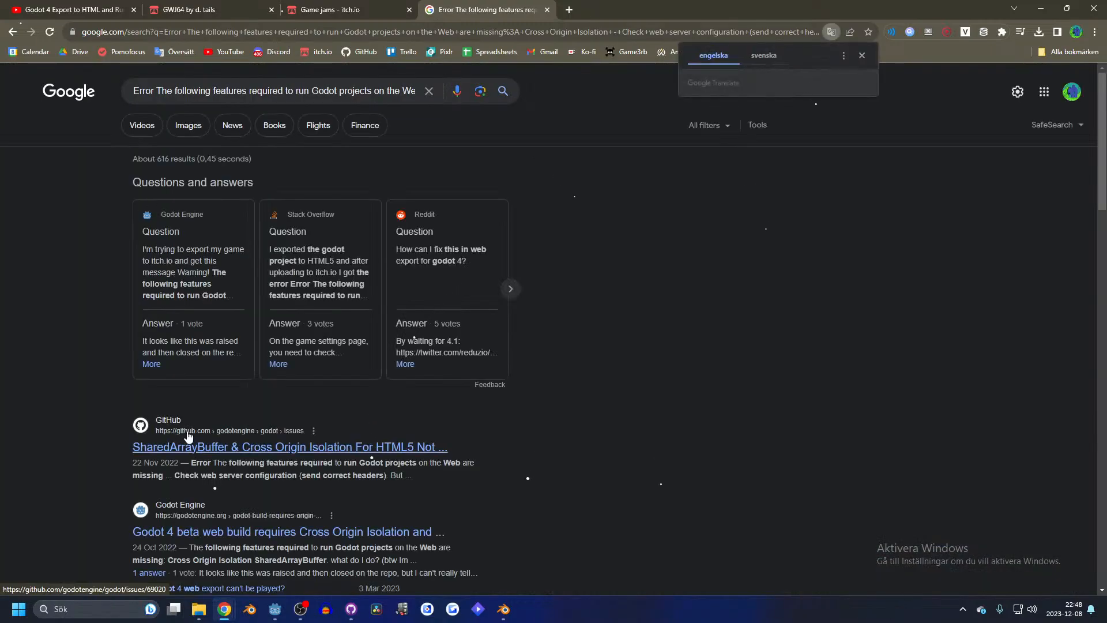
- Open Godot GitHub issue #69020 and read the member's reply about multi-threading, WebAssembly and SharedArrayBuffer support
left_click(187, 437)
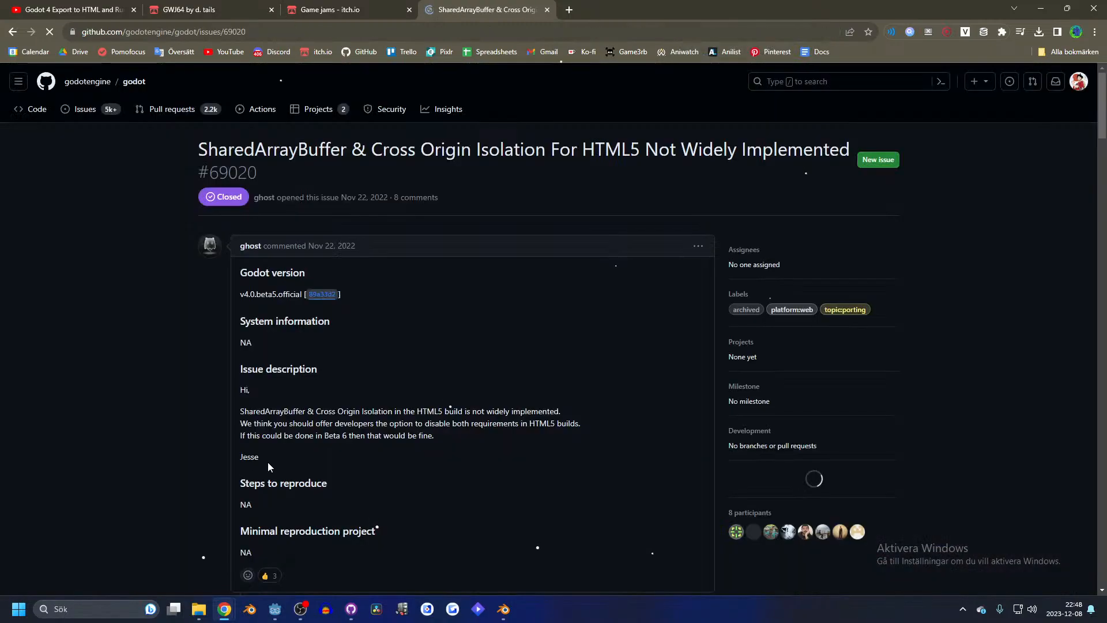
scroll(592, 426, "down", 7)
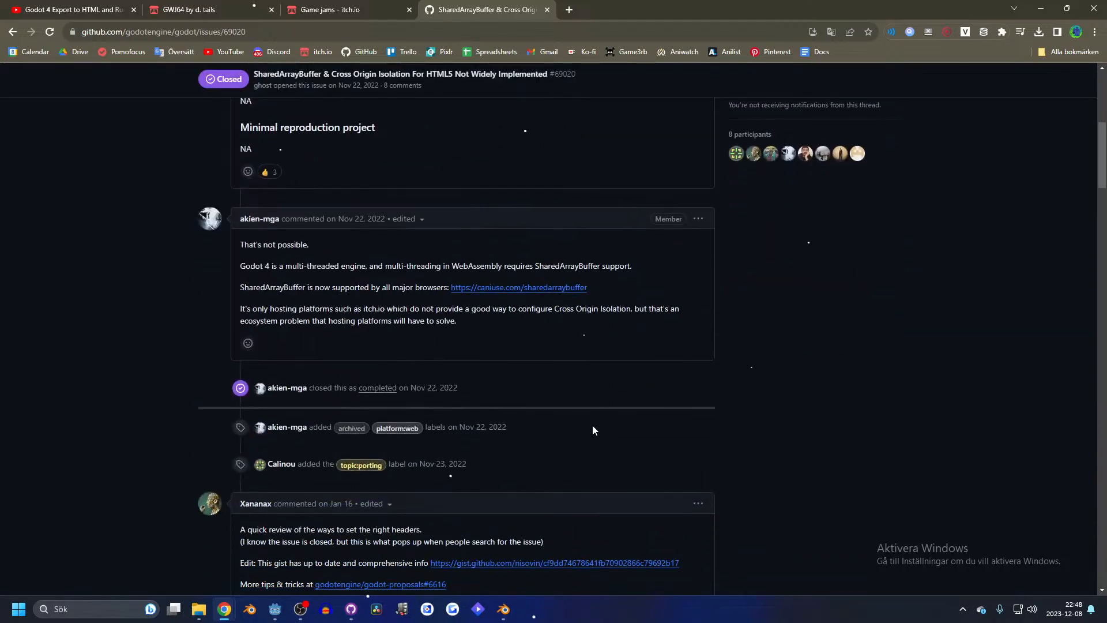
left_click_drag(240, 266, 444, 286)
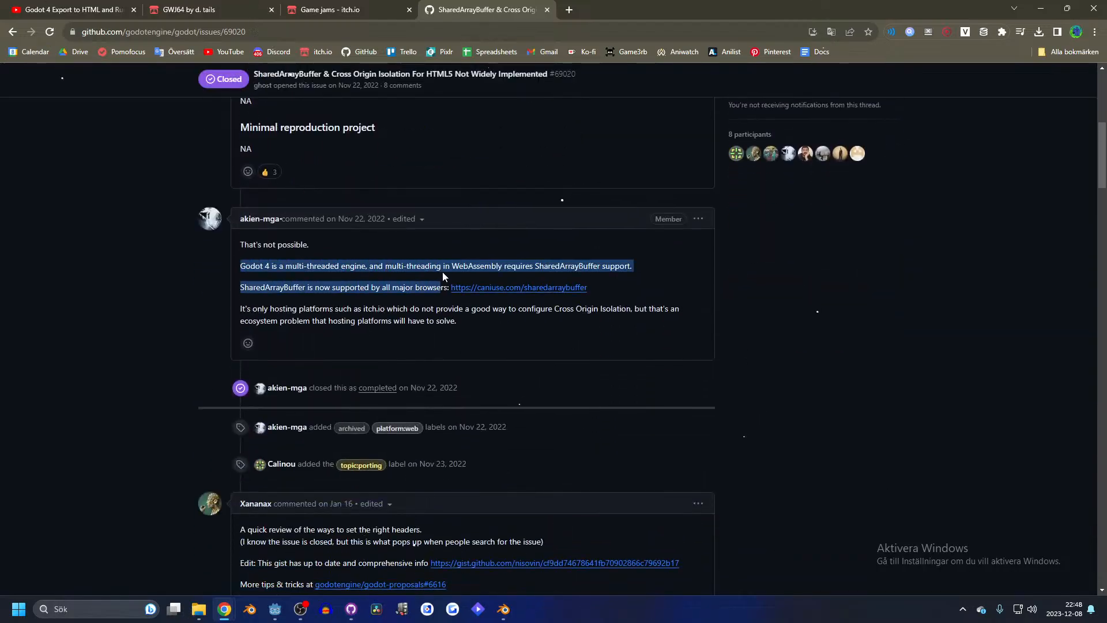
left_click_drag(292, 266, 513, 267)
left_click_drag(357, 267, 529, 268)
left_click(528, 275)
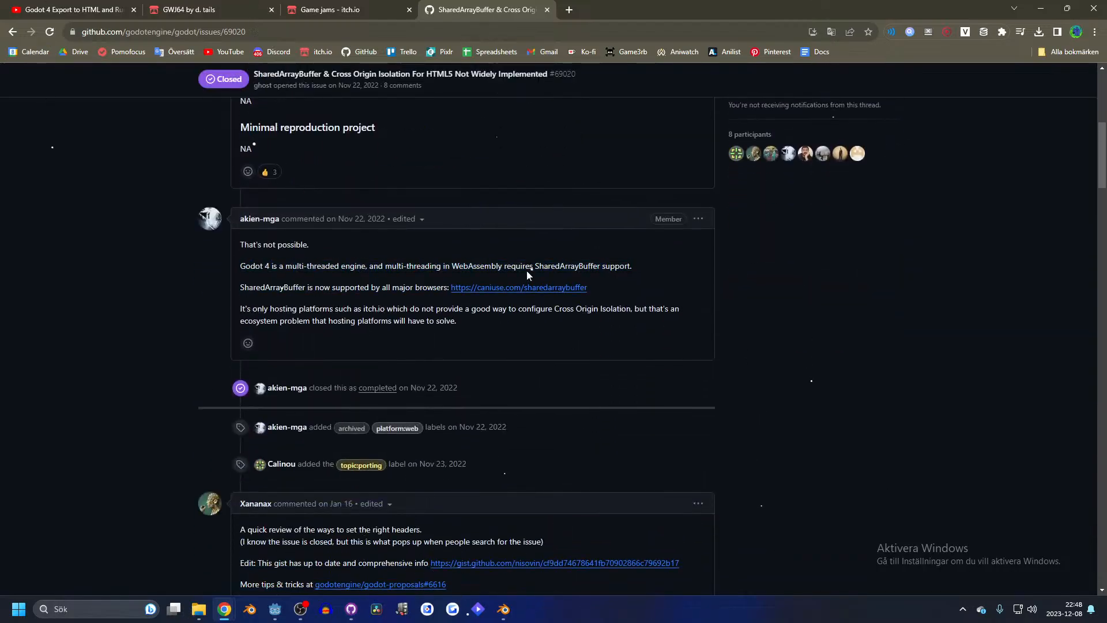
left_click_drag(407, 266, 634, 268)
left_click(452, 266)
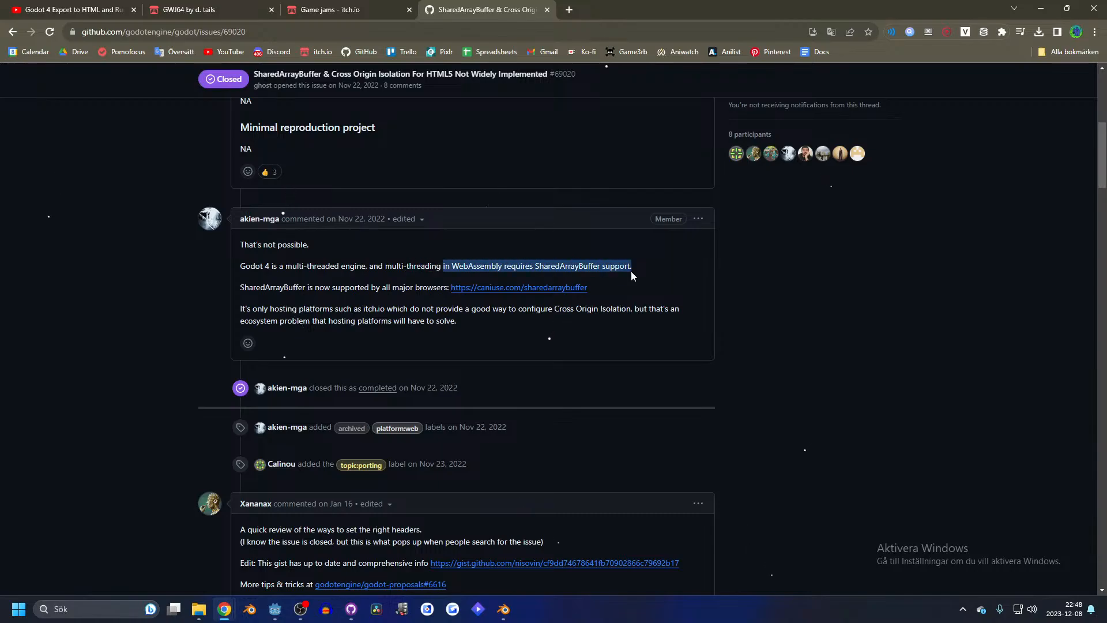
left_click(507, 264)
left_click_drag(507, 267, 637, 271)
left_click(542, 267)
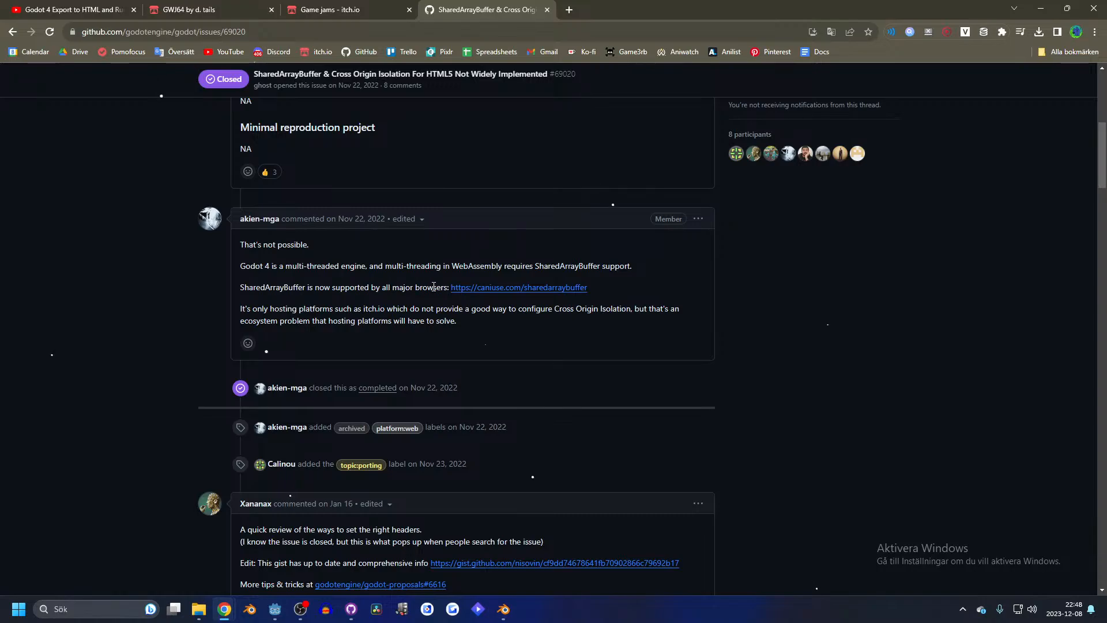
left_click_drag(536, 266, 597, 268)
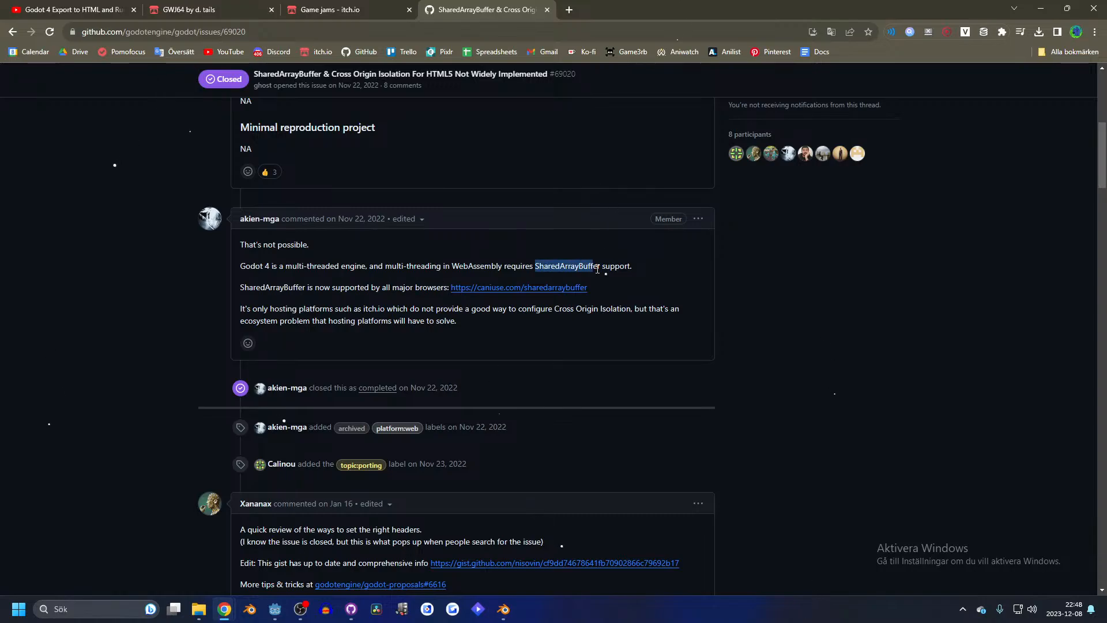
- Search the web for "godot SharedArrayBuffer" and open the result "How to disable SharedArrayBuffer in godot 4"
left_click(567, 9)
type("godot")
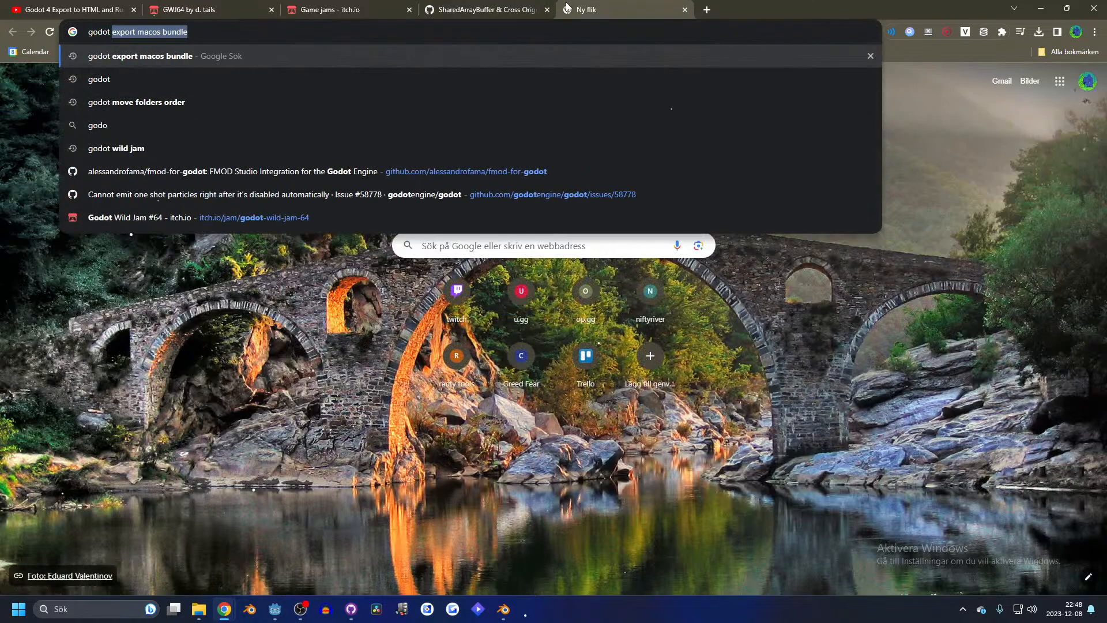
type("SharedArrayBuffer")
key("Return")
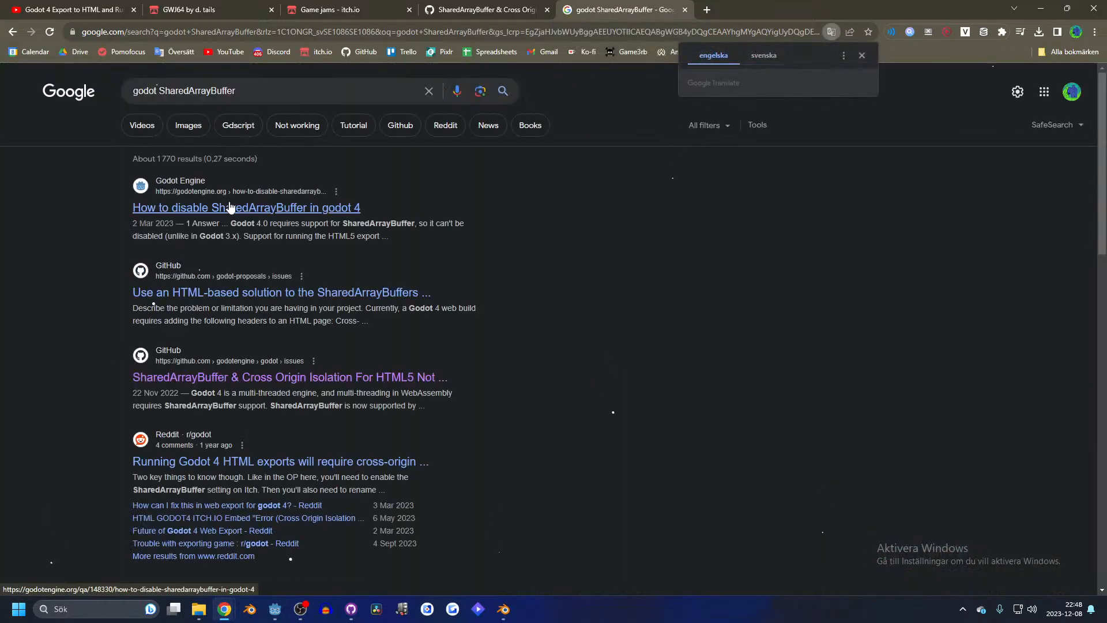
left_click(231, 207)
left_click(276, 613)
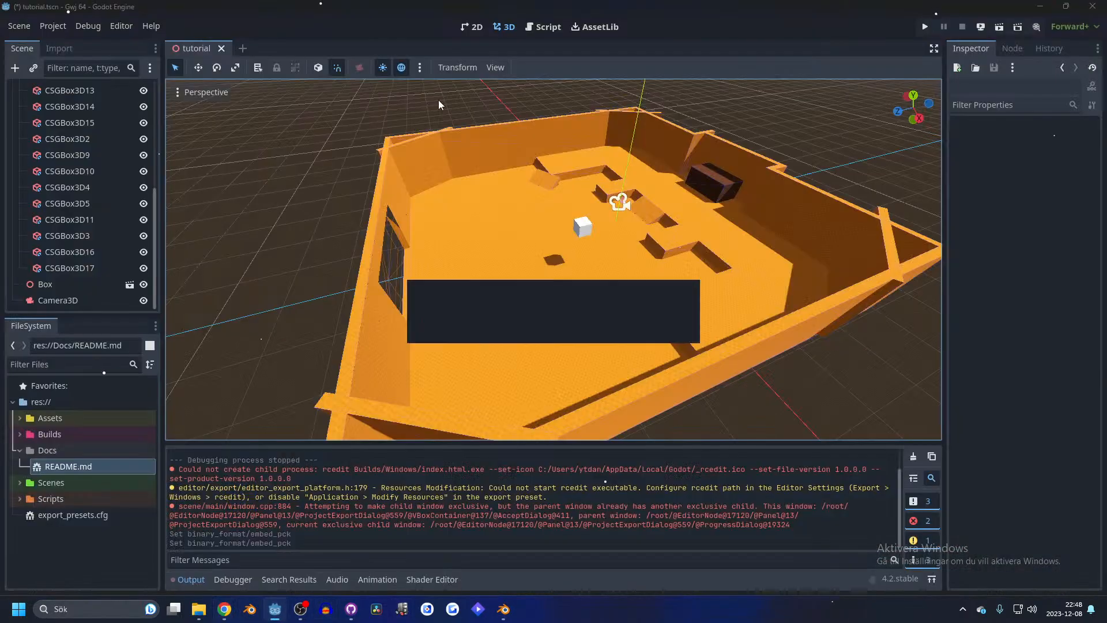
left_click(1040, 6)
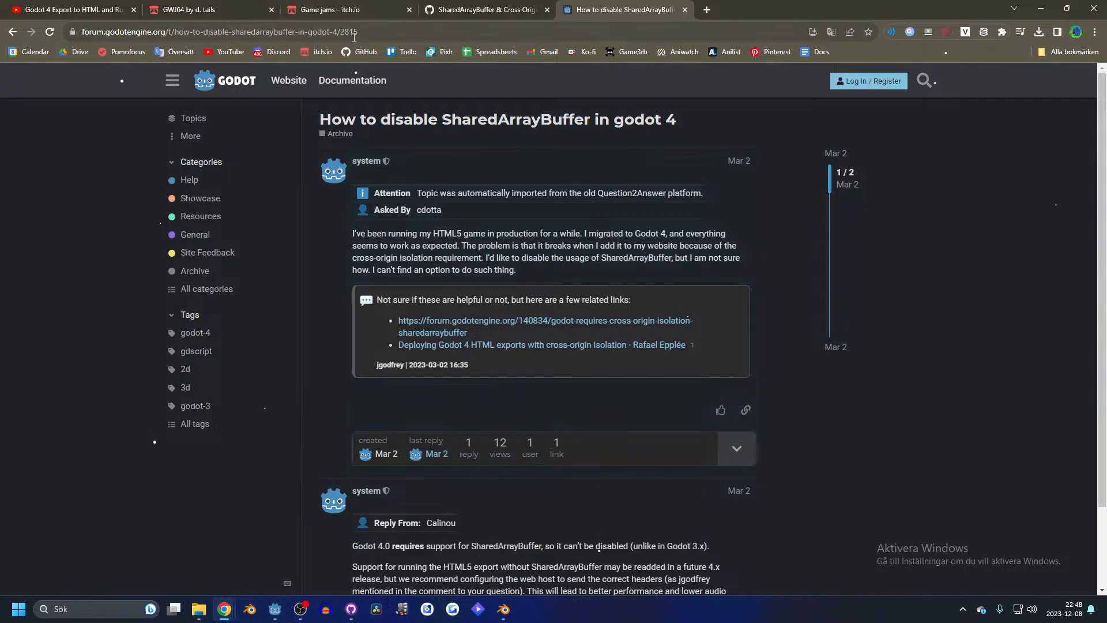
- Return to the GWJ64 itch.io page and read the error about the missing features required to run Godot projects
key("ctrl+shift+Tab")
key("ctrl+shift+Tab")
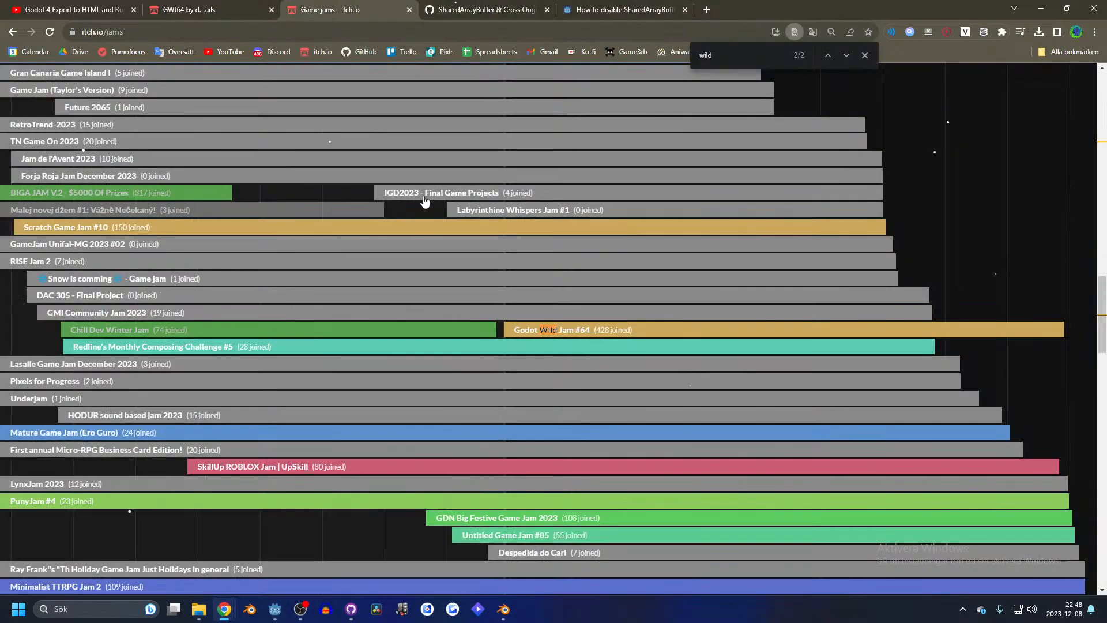
key("ctrl+shift+Tab")
mouse_move(449, 182)
left_mouse_down()
mouse_move(546, 192)
mouse_move(469, 182)
left_mouse_up()
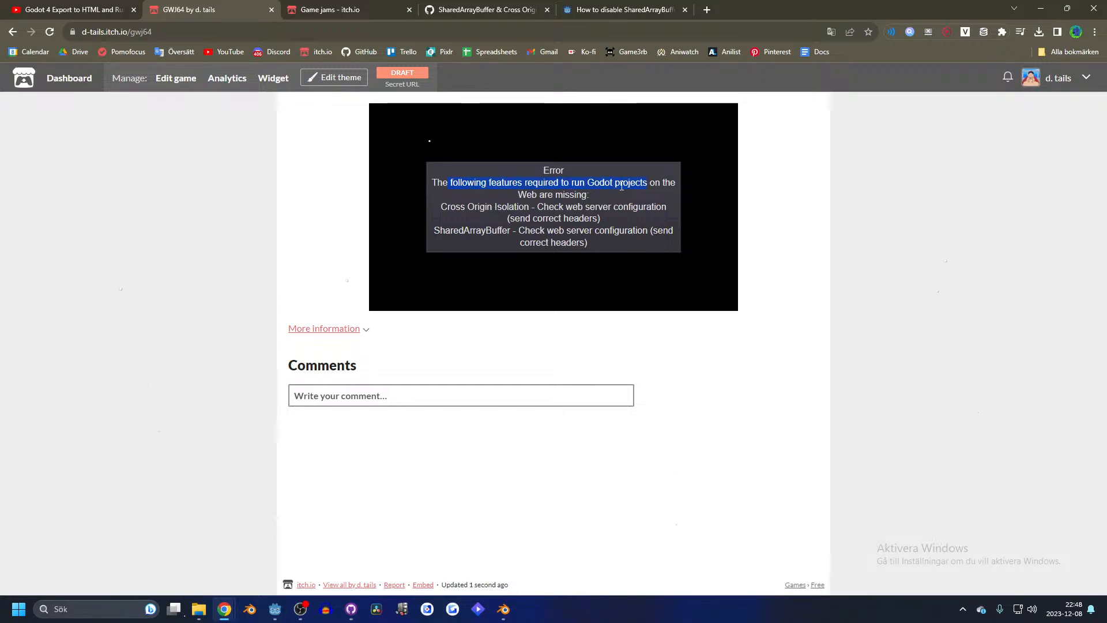
left_click_drag(622, 185, 576, 206)
left_click(521, 208)
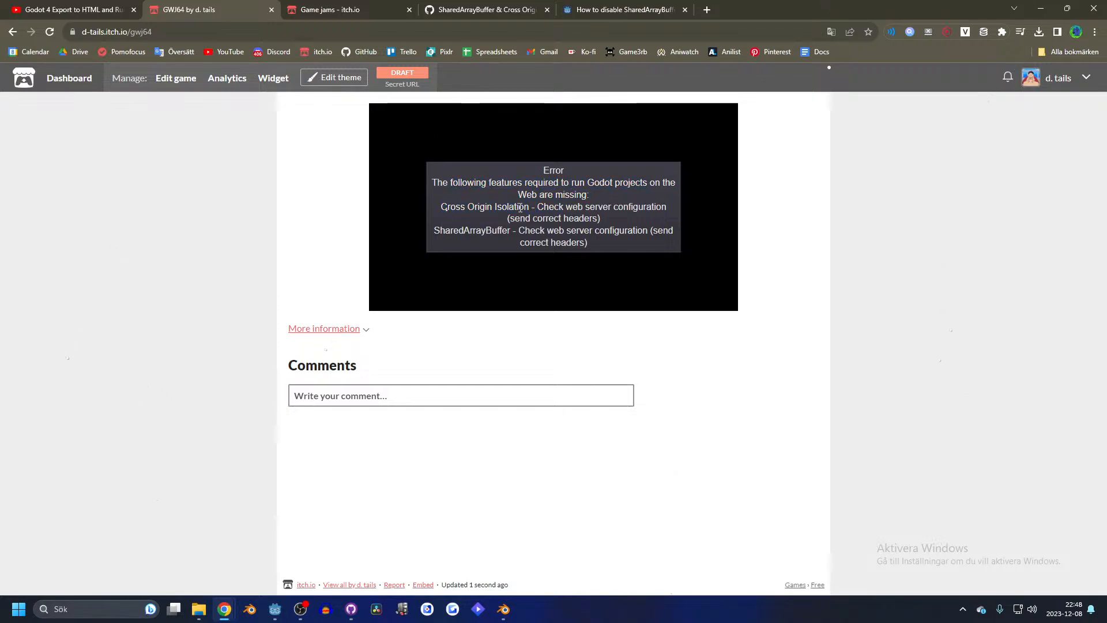
left_click_drag(532, 232, 623, 229)
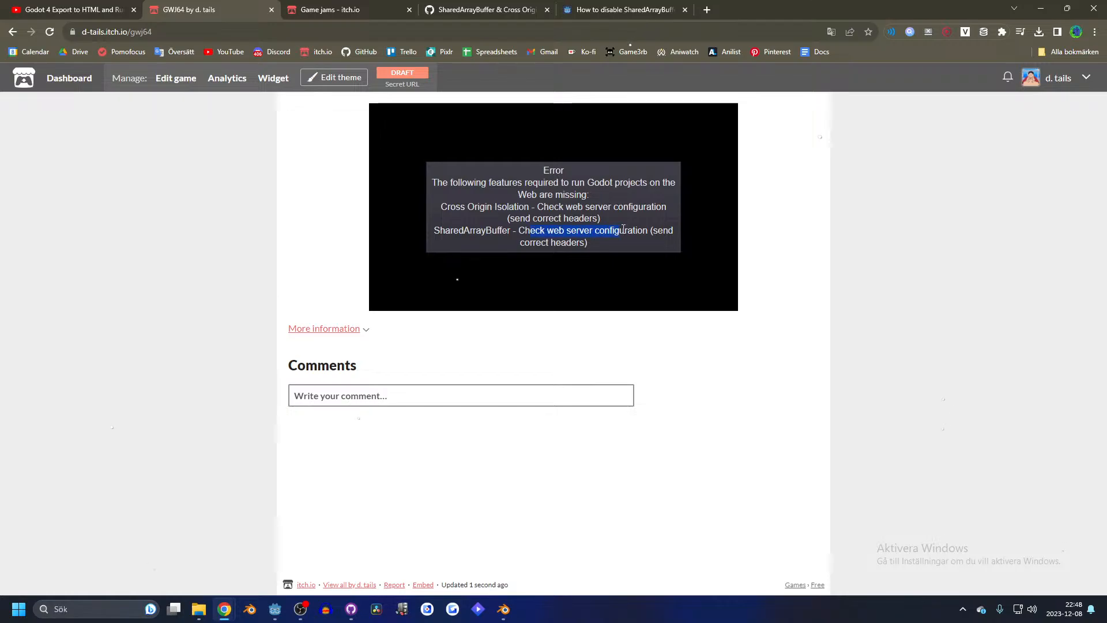
left_click(561, 239)
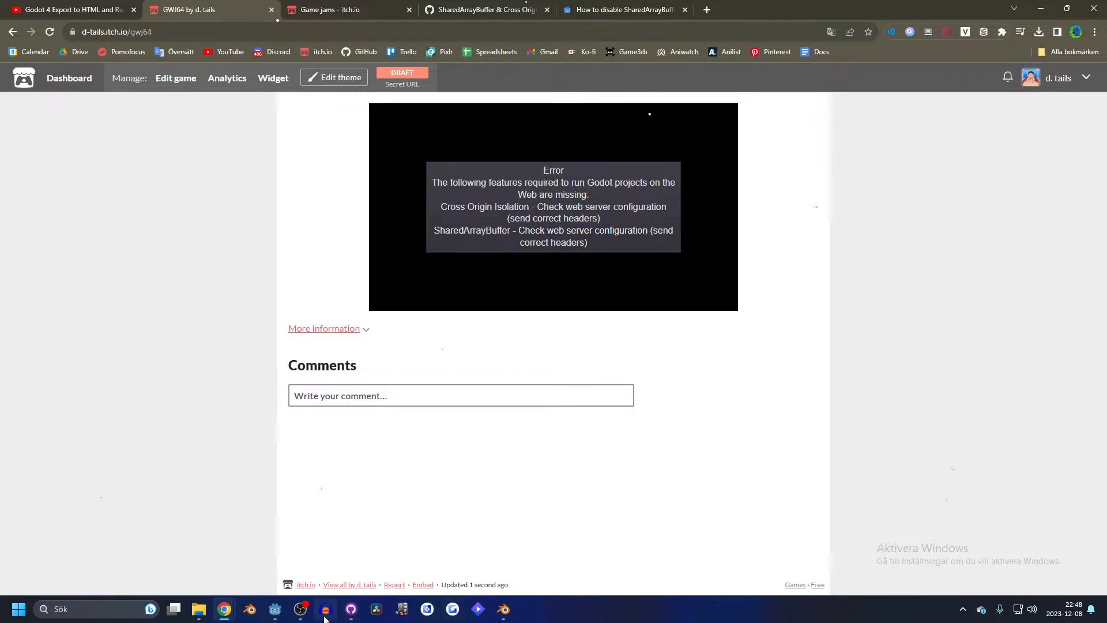
- Switch to Godot, filter the project settings by "web" and look through the matching rendering and audio categories
left_click(275, 609)
left_click(52, 26)
left_click(72, 43)
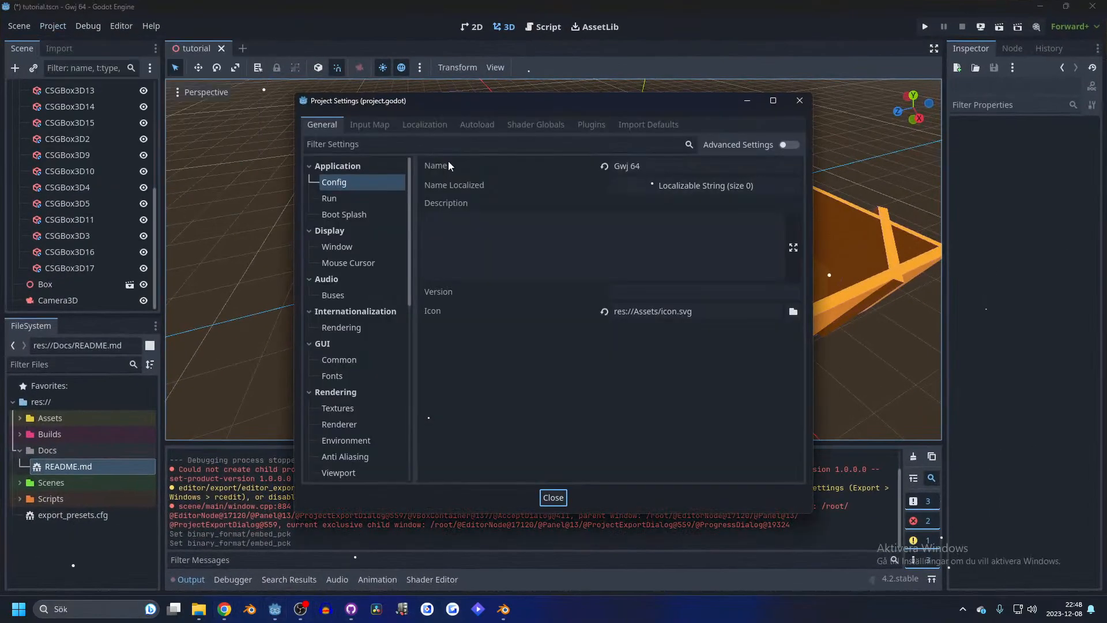
left_click(382, 145)
type("web")
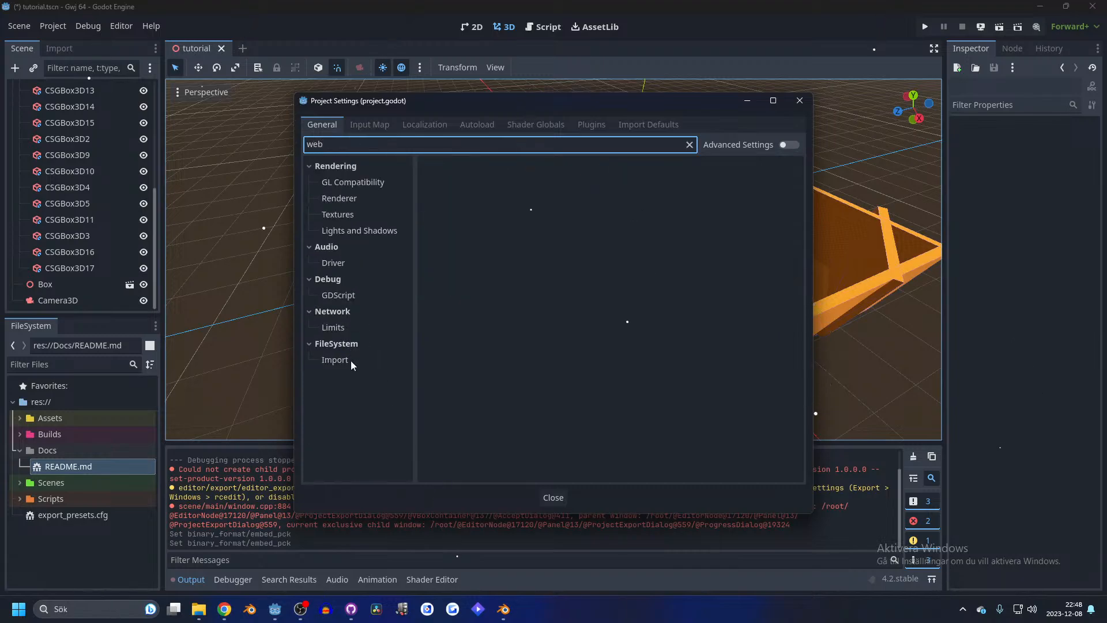
left_click(338, 185)
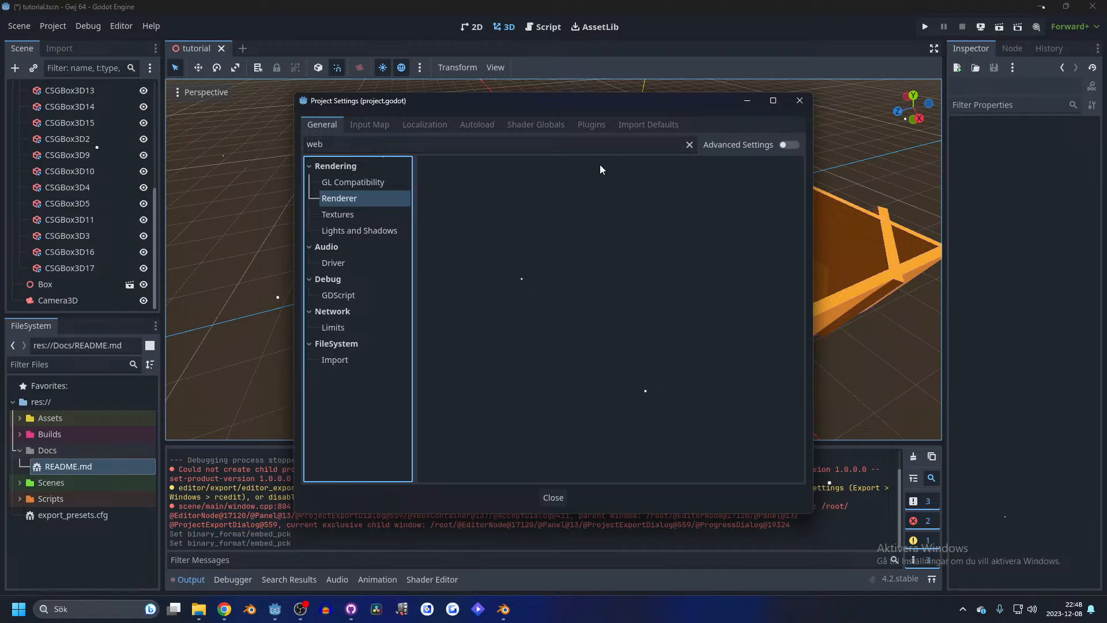
left_click(350, 212)
left_click(348, 229)
left_click(340, 262)
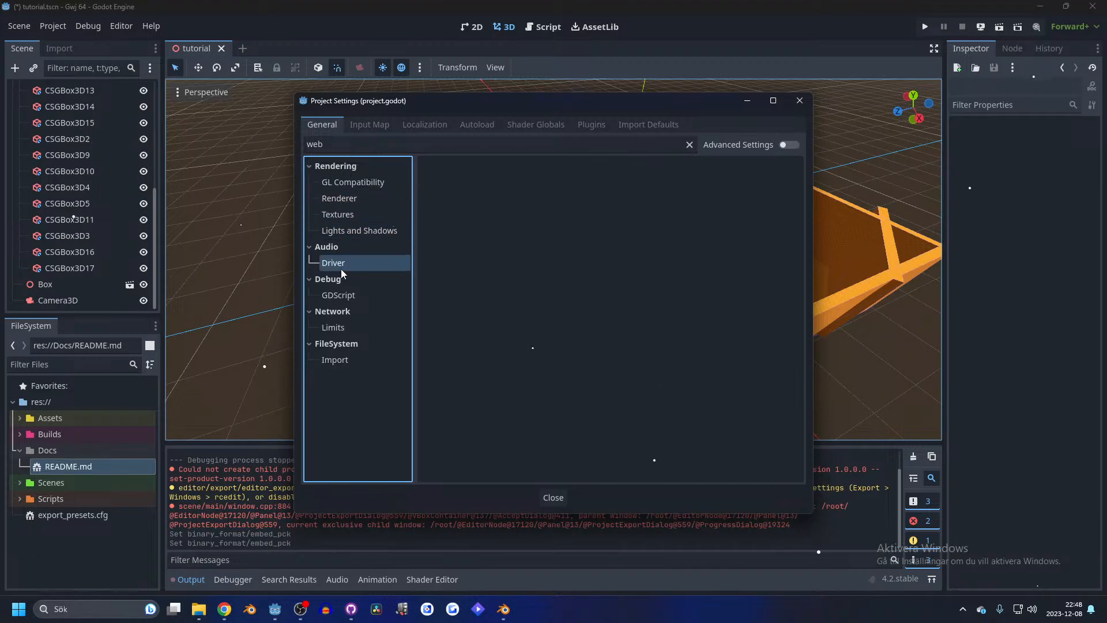
- Copy "SharedArrayBuffer" from the itch.io error message and filter the Godot project settings by it
key("alt+Tab")
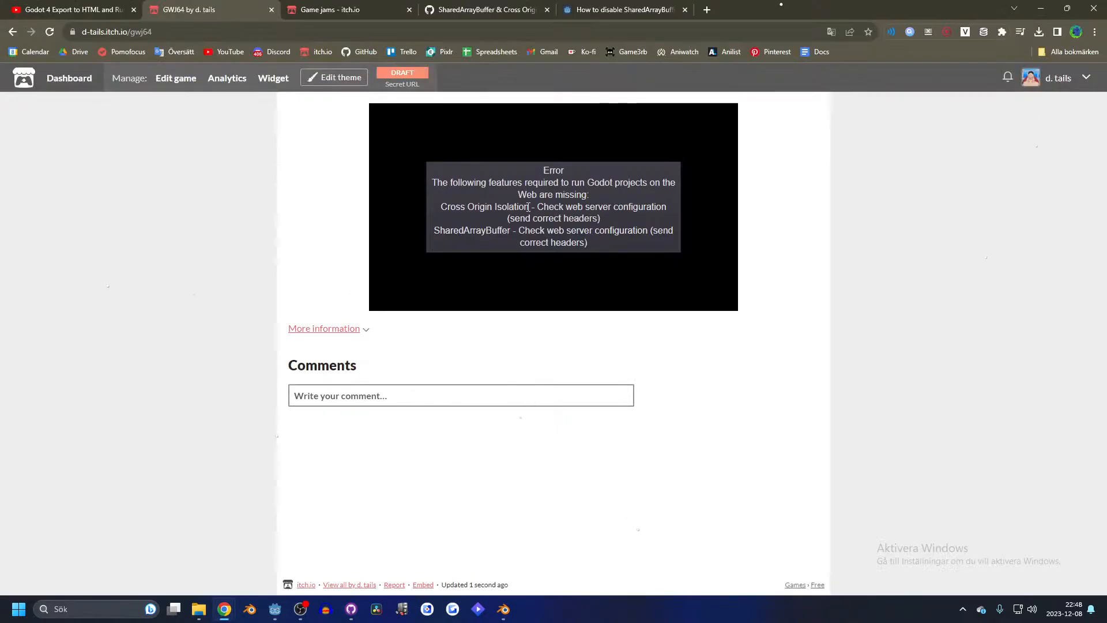
left_click_drag(434, 230, 510, 231)
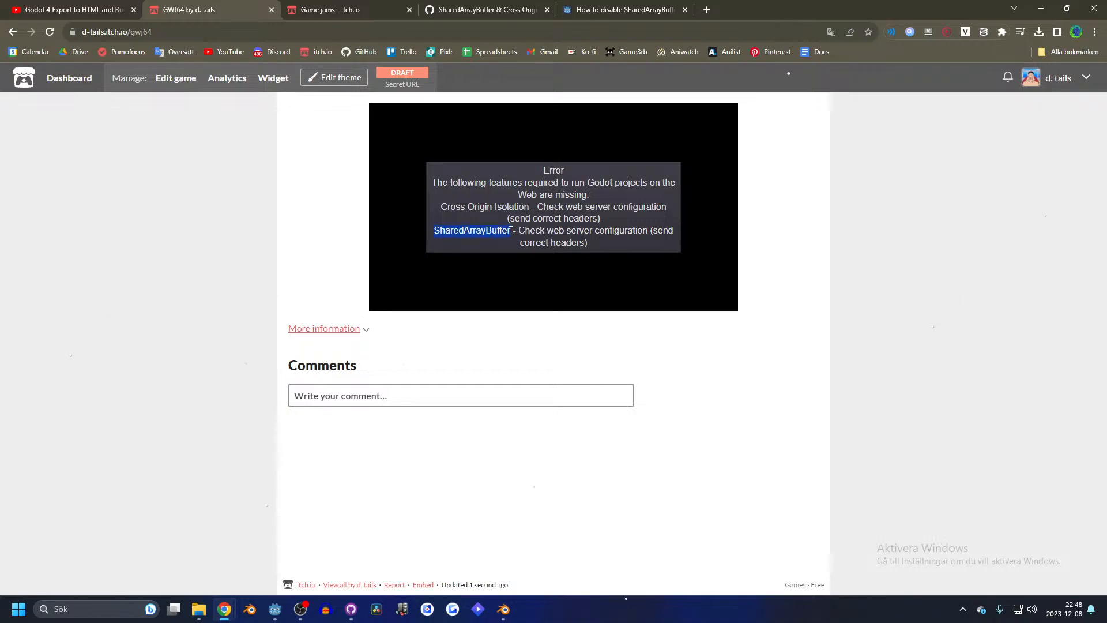
key("ctrl+c")
key("alt+Tab")
key("ctrl+v")
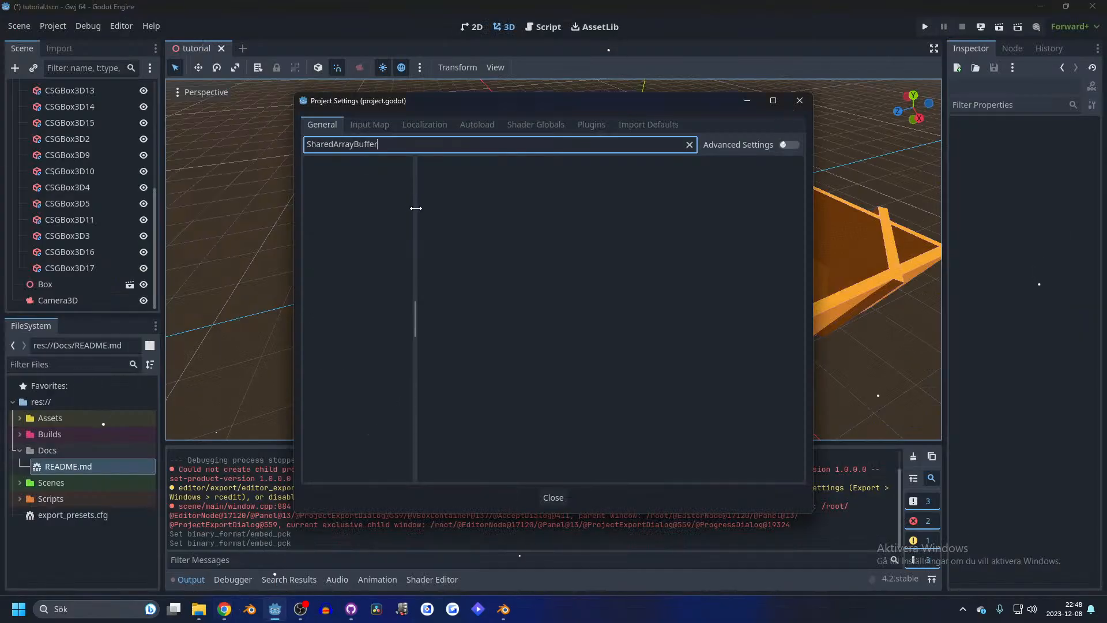
- Shorten the project settings filter to "Shared" with advanced settings enabled, and close the settings
key("BackSpace")
key("BackSpace")
key("BackSpace")
key("BackSpace")
key("BackSpace")
key("BackSpace")
left_click(787, 144)
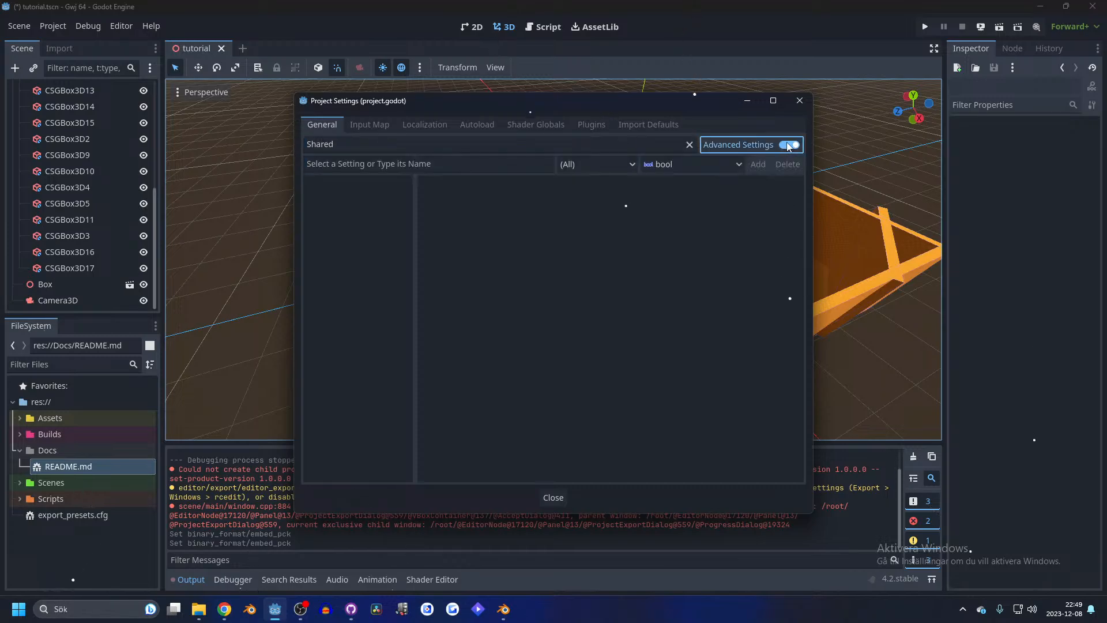
left_click(799, 101)
- Return to the Godot forum thread in the browser and read the reply about disabling SharedArrayBuffer
left_click(121, 26)
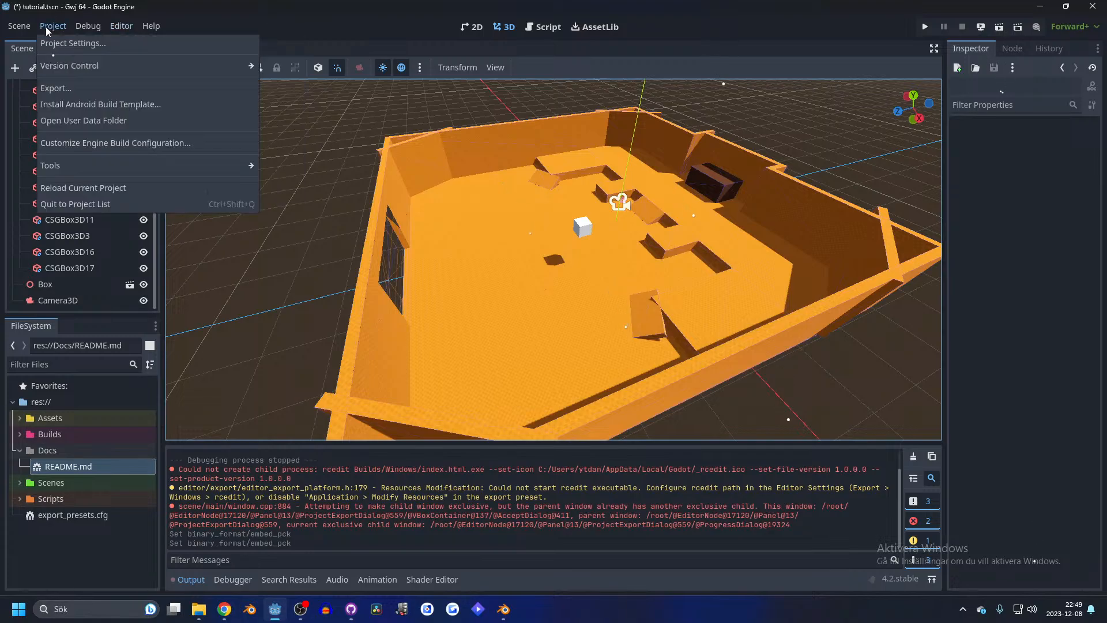
left_click(1045, 8)
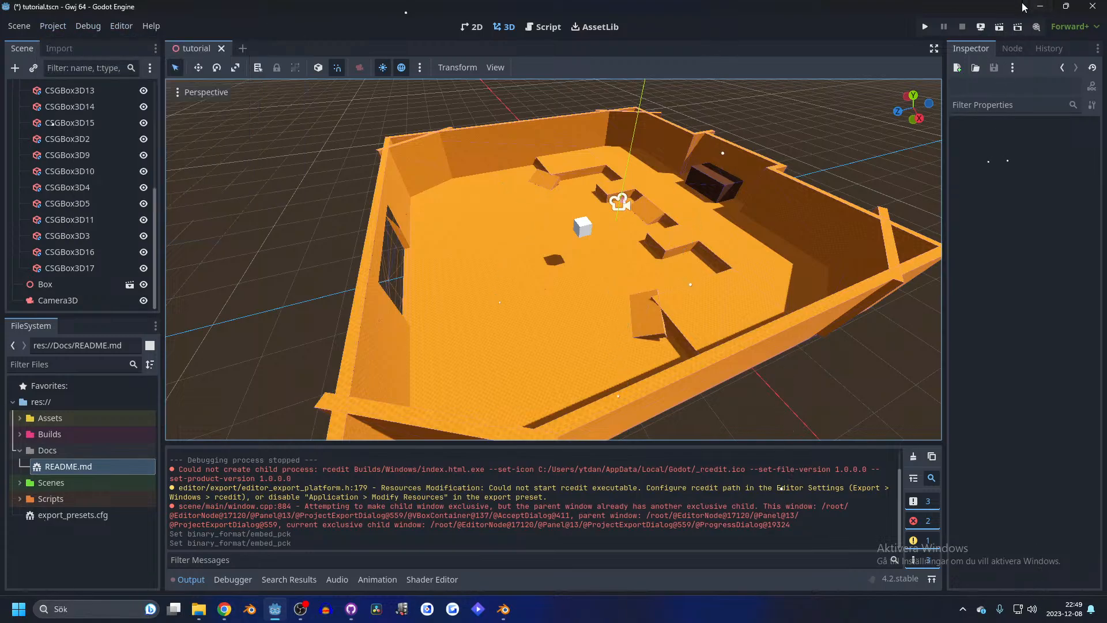
left_click(1040, 7)
left_click(634, 9)
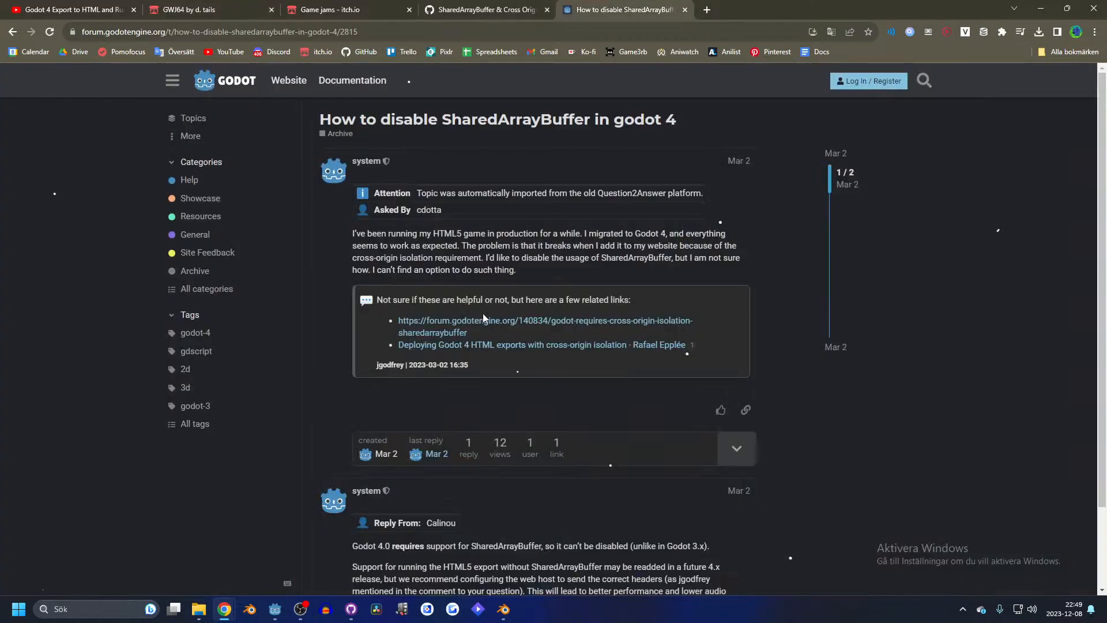
scroll(483, 316, "down", 2)
left_click_drag(353, 451, 704, 452)
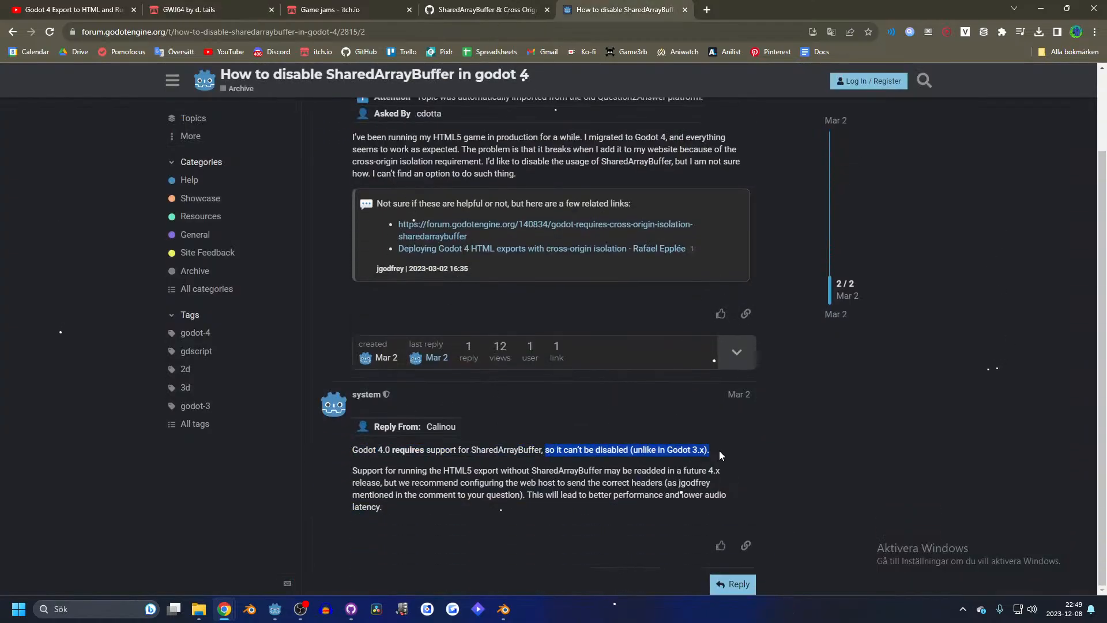
left_click(719, 451)
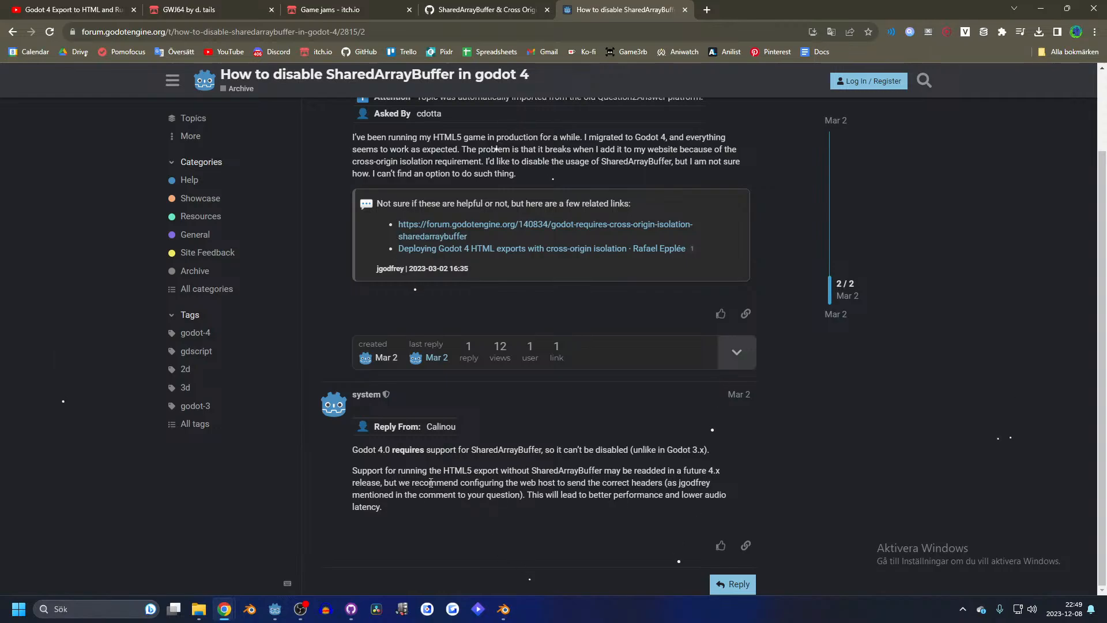
scroll(431, 482, "up", 2)
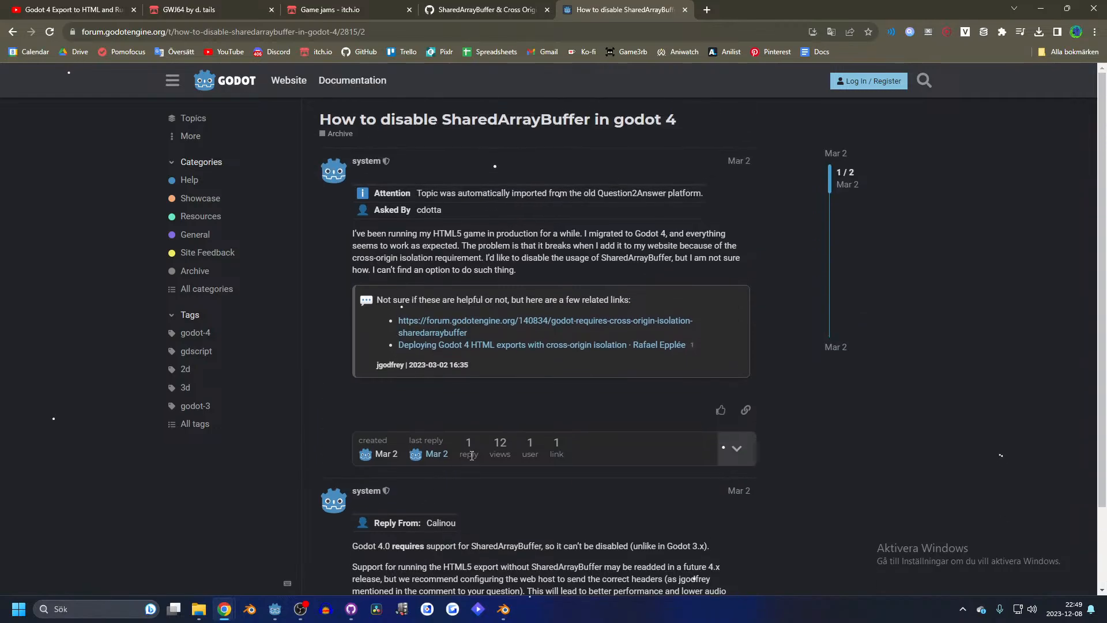
- Copy "Cross Origin Isolation" from the error message on the GWJ64 itch.io page
left_click(517, 8)
left_click(346, 9)
left_click(241, 6)
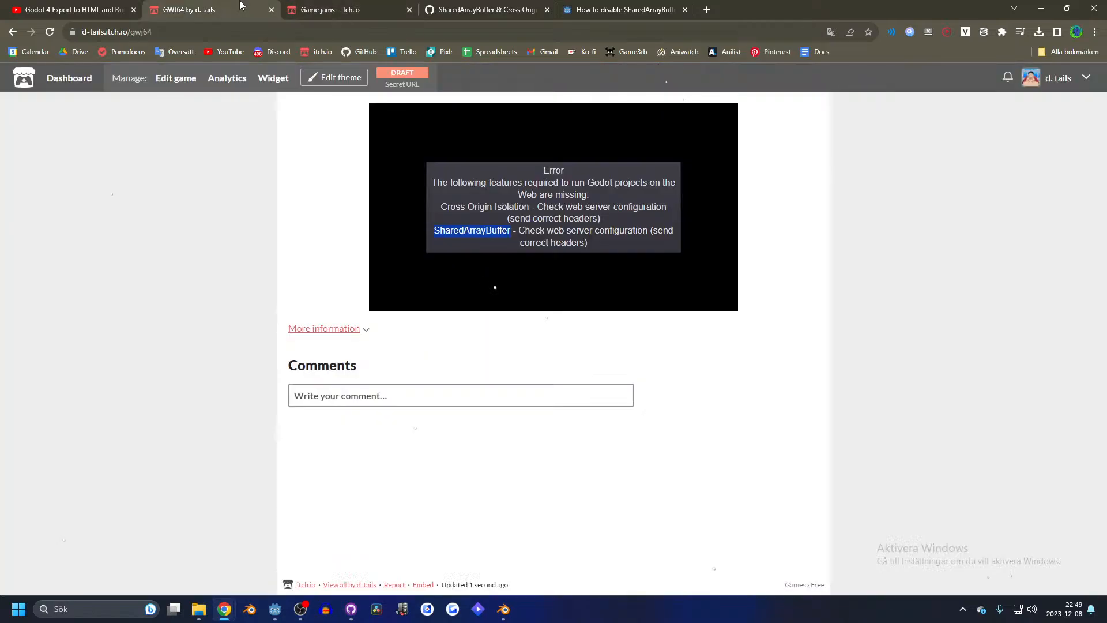
left_click(440, 209)
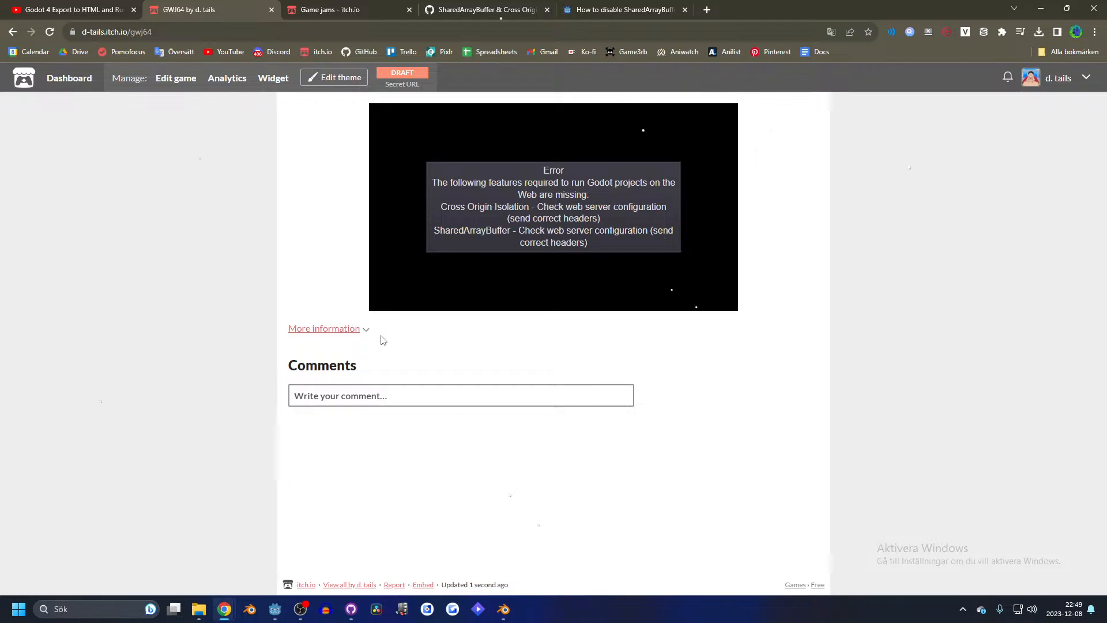
left_click_drag(441, 208, 526, 205)
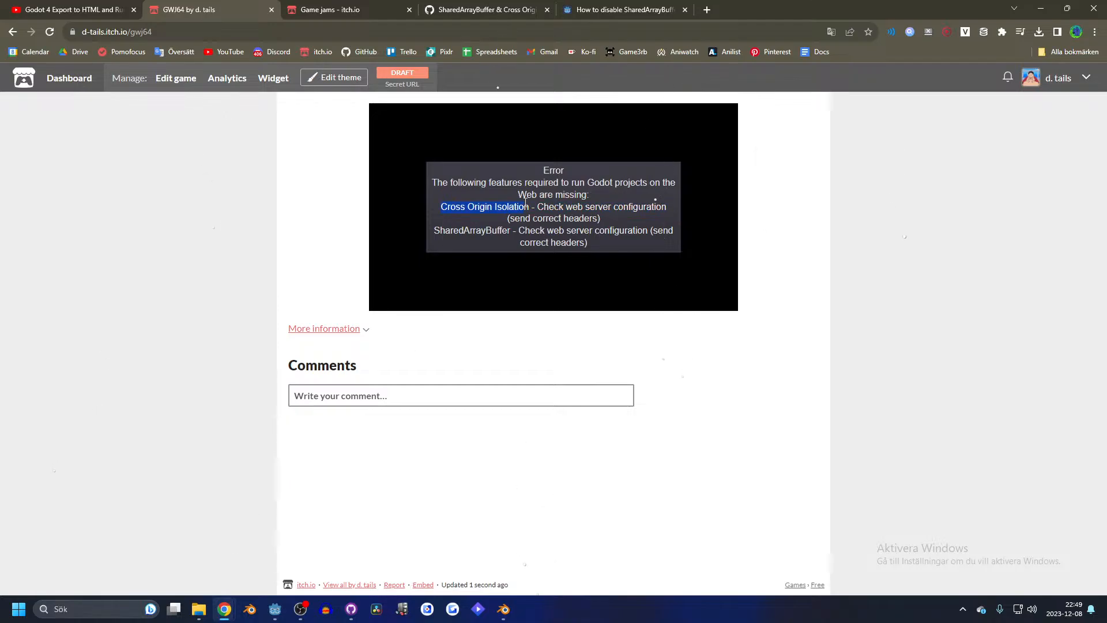
- Search the web for "godot Cross Origin Isolation", open the Reddit result about Godot 4 HTML exports and return to the results
left_click(623, 10)
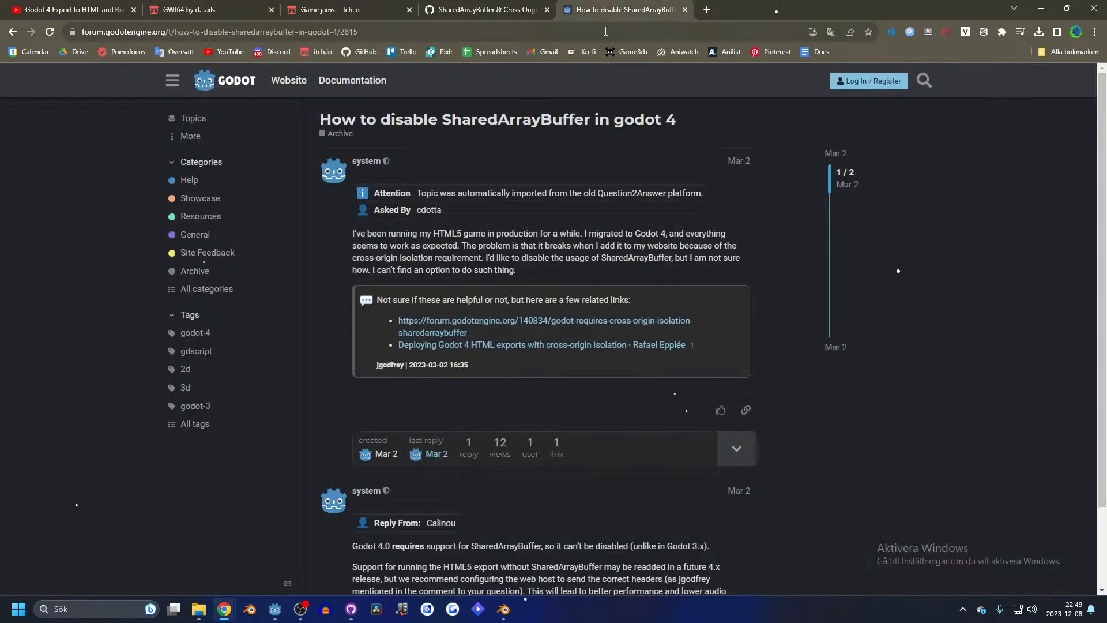
left_click(714, 13)
type("godot")
key("ctrl+v")
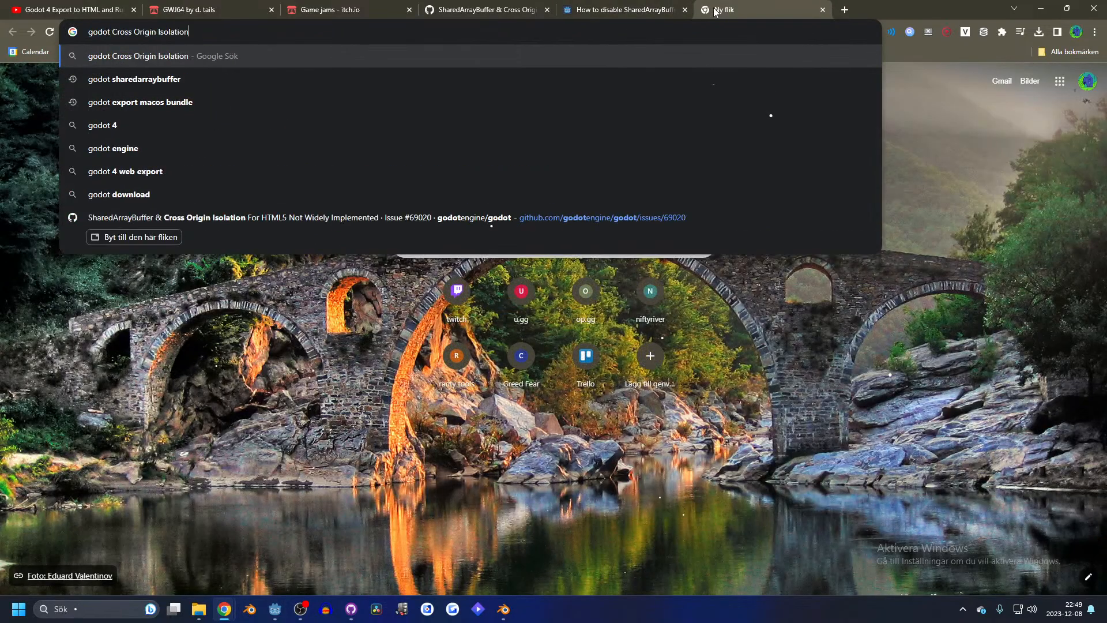
key("Return")
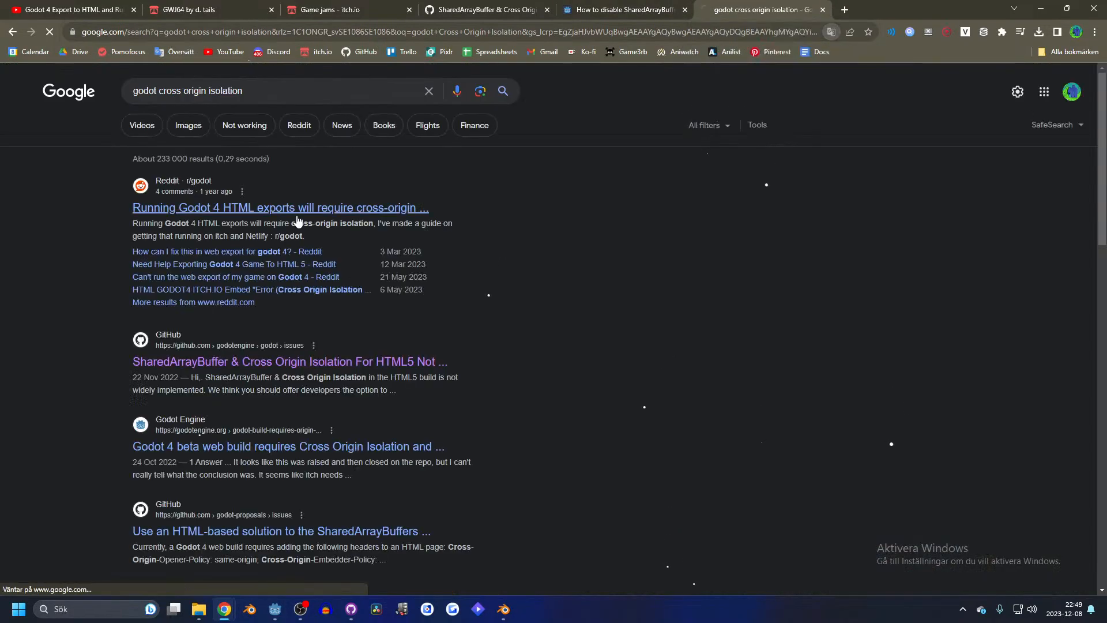
left_click(297, 216)
key("alt+Left")
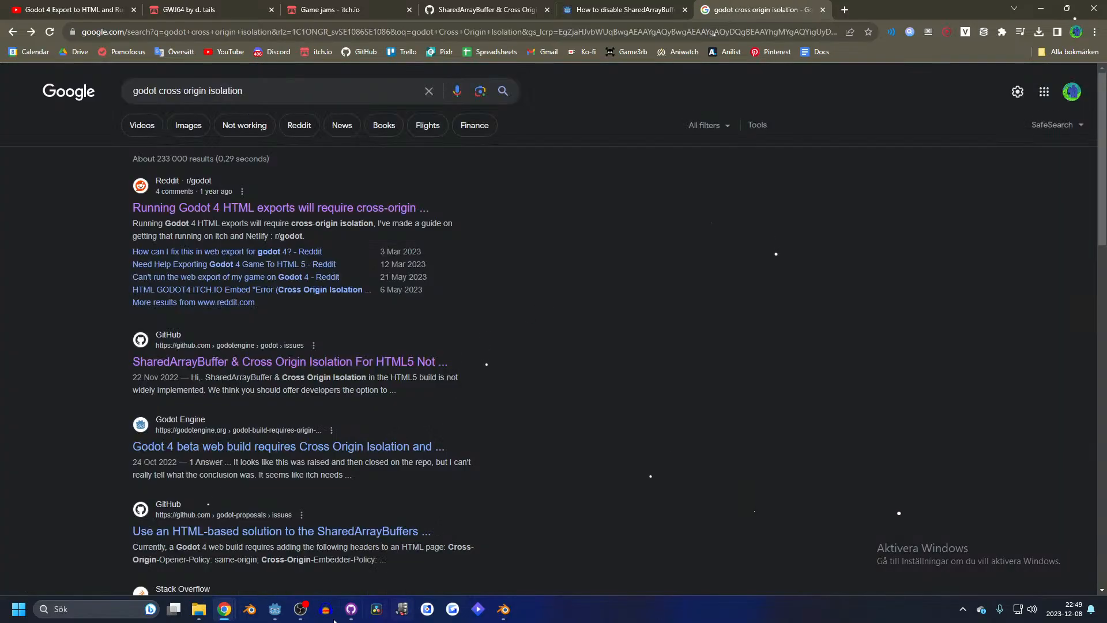
- Switch to Godot and export the project with the Web preset as index.html in the Builds/HTML5 folder
left_click(275, 609)
left_click(57, 30)
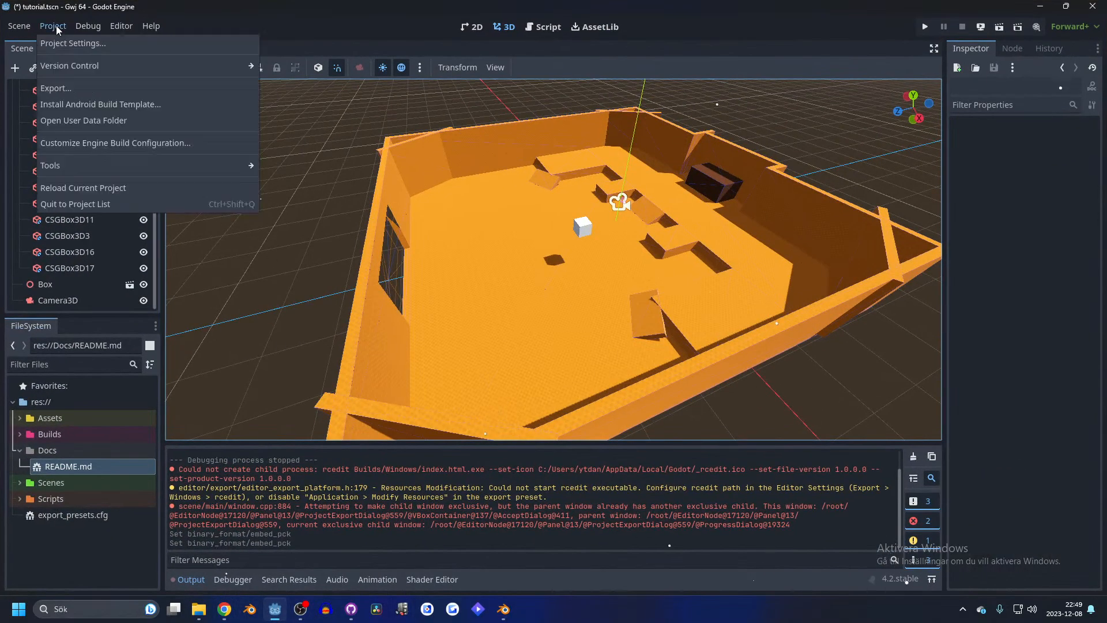
left_click(56, 88)
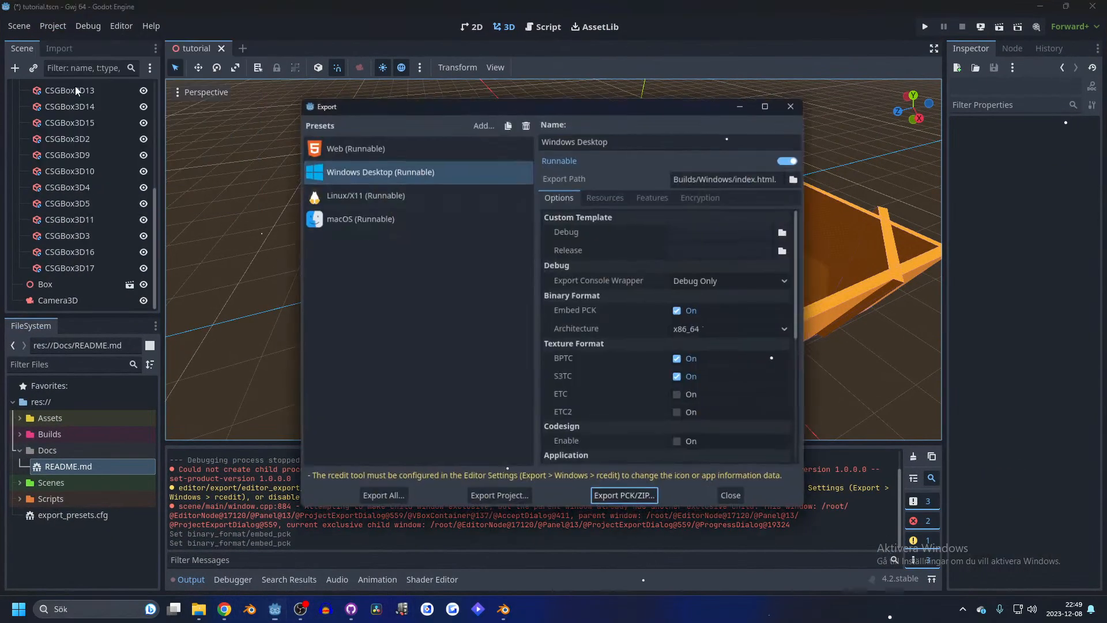
left_click(362, 225)
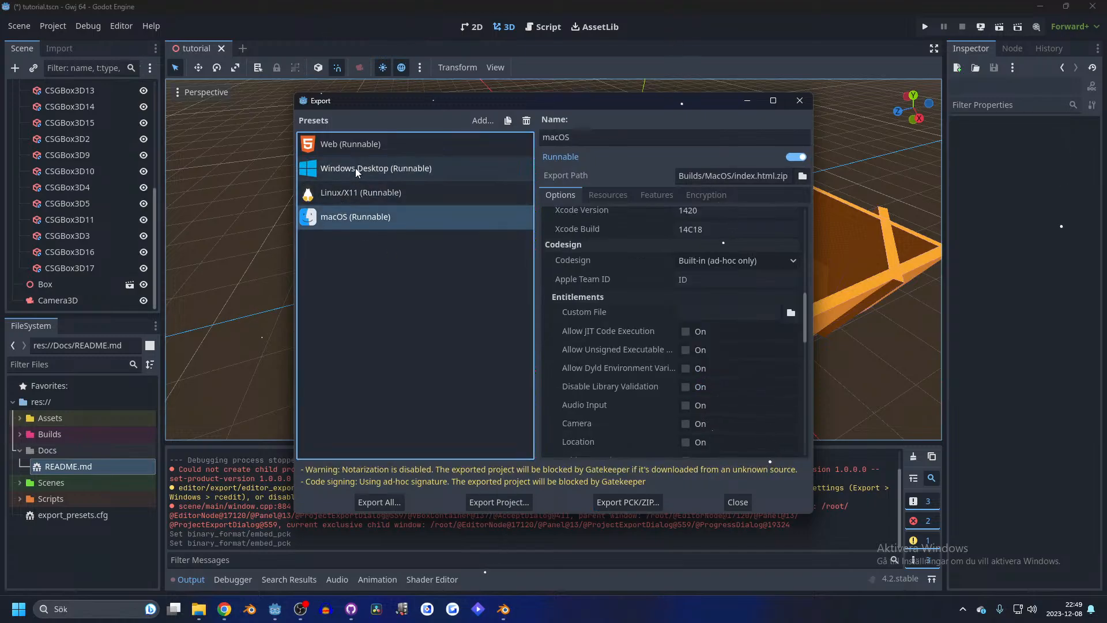
left_click(363, 152)
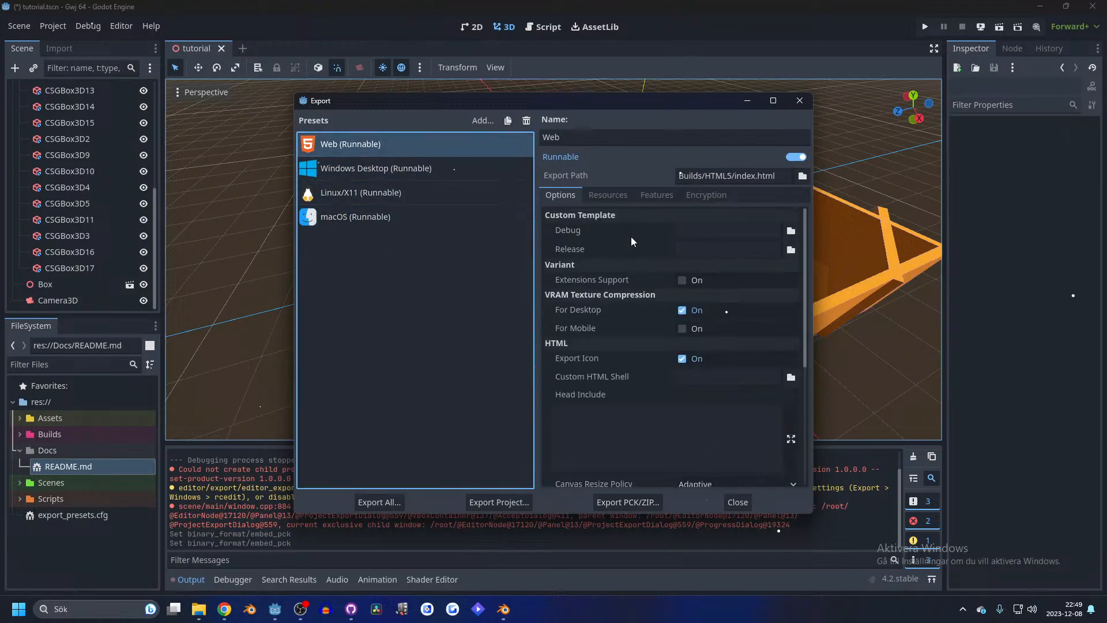
scroll(638, 260, "down", 2)
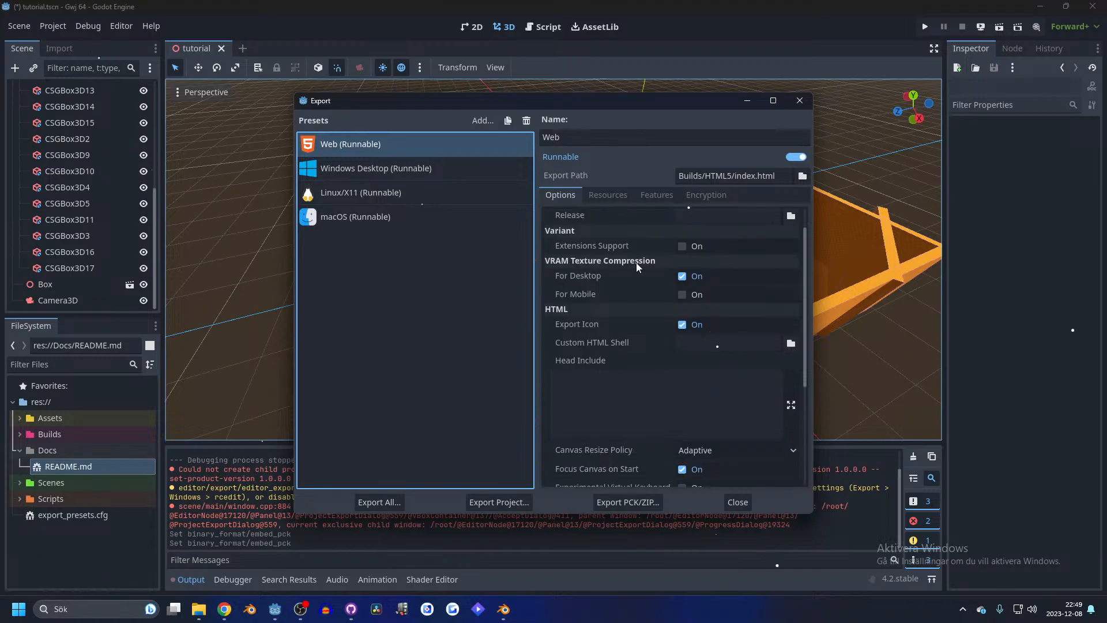
left_click(496, 503)
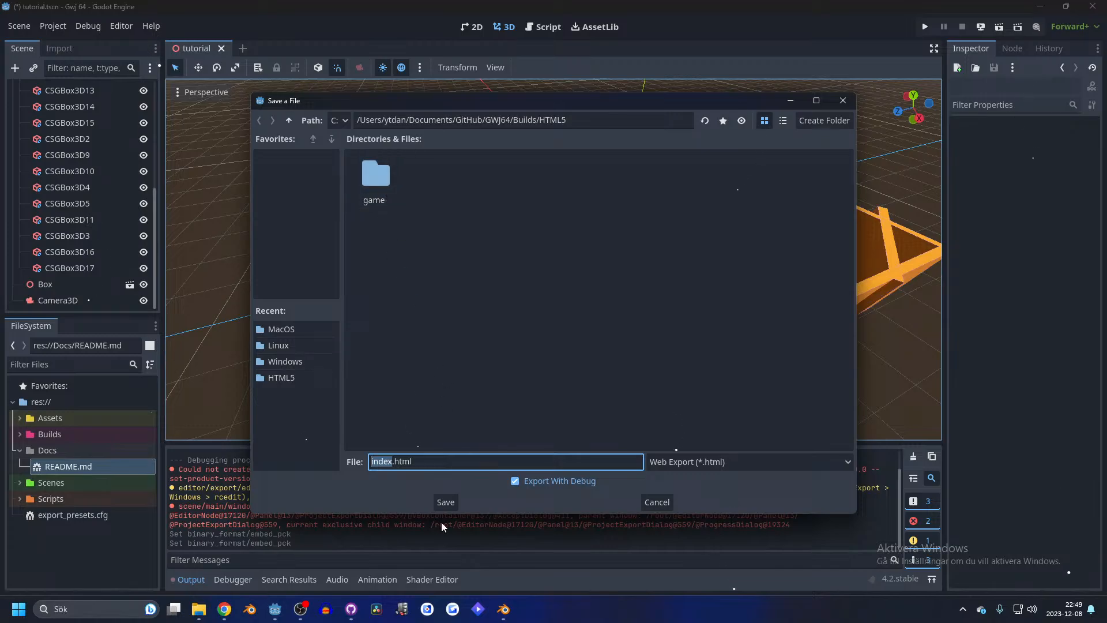
left_click(445, 502)
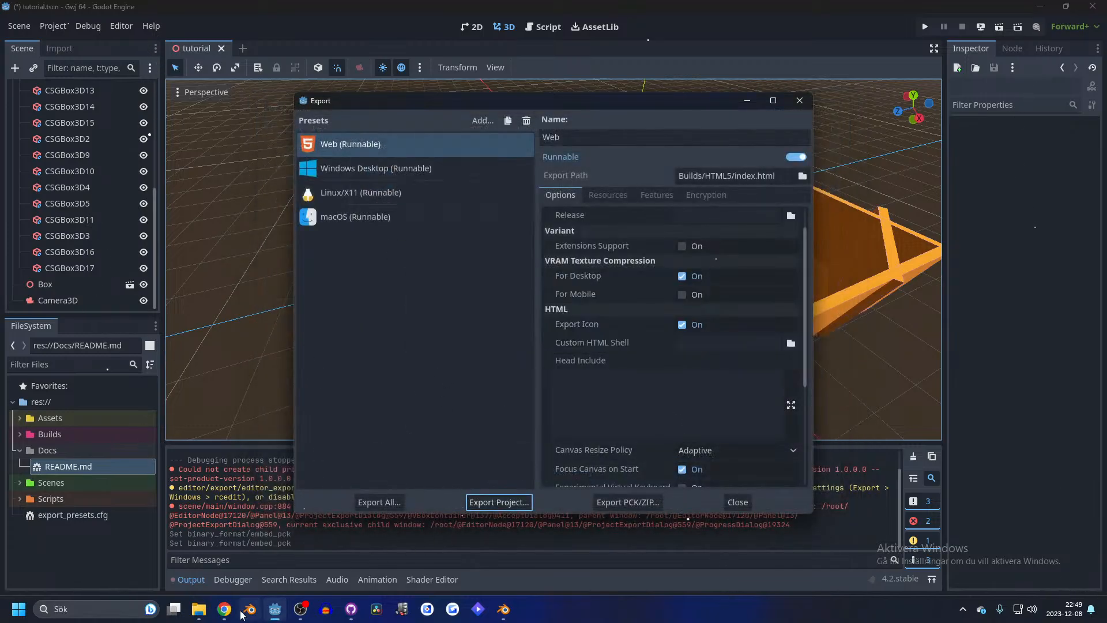
- In the HTML5 build folder, delete all old files inside the game subfolder and move the newly exported index files into it
left_click(202, 609)
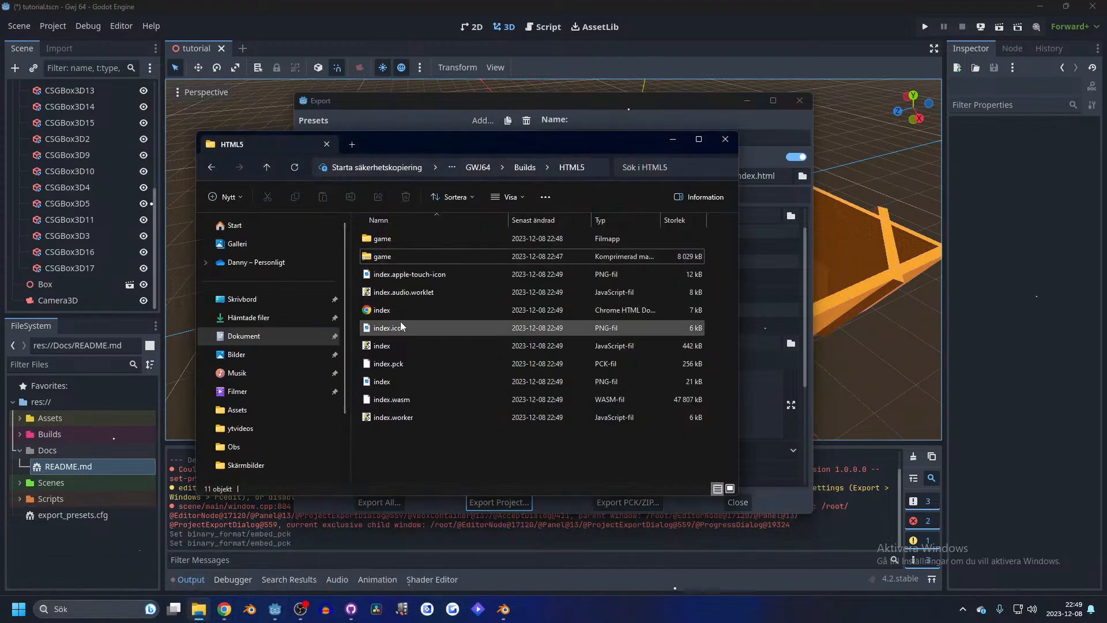
double_click(383, 239)
left_click_drag(393, 457, 401, 240)
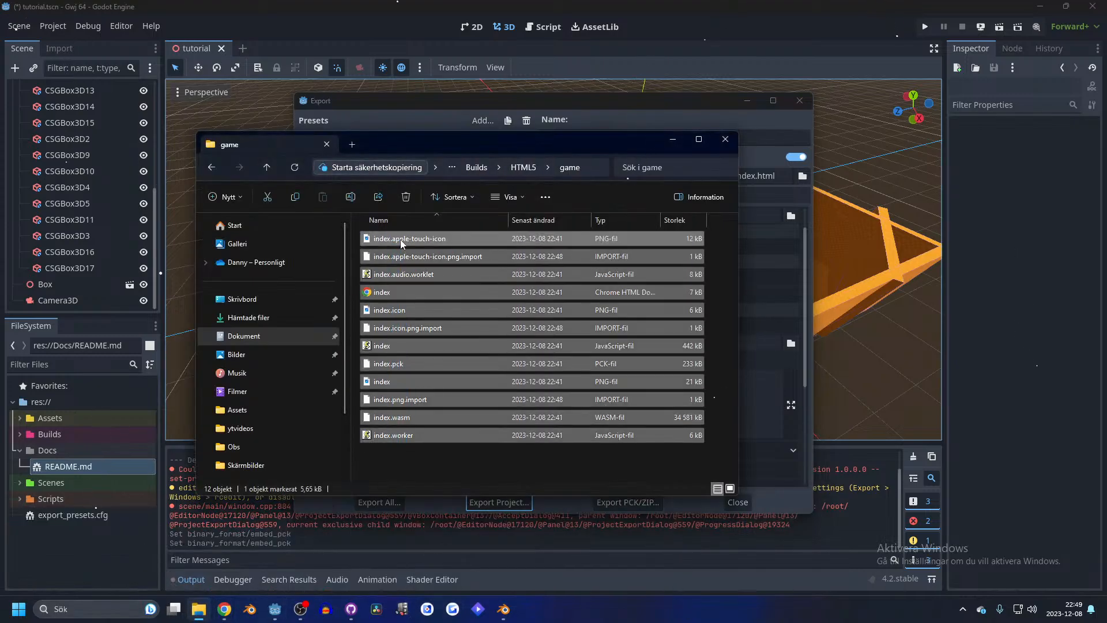
key("Delete")
left_click(267, 168)
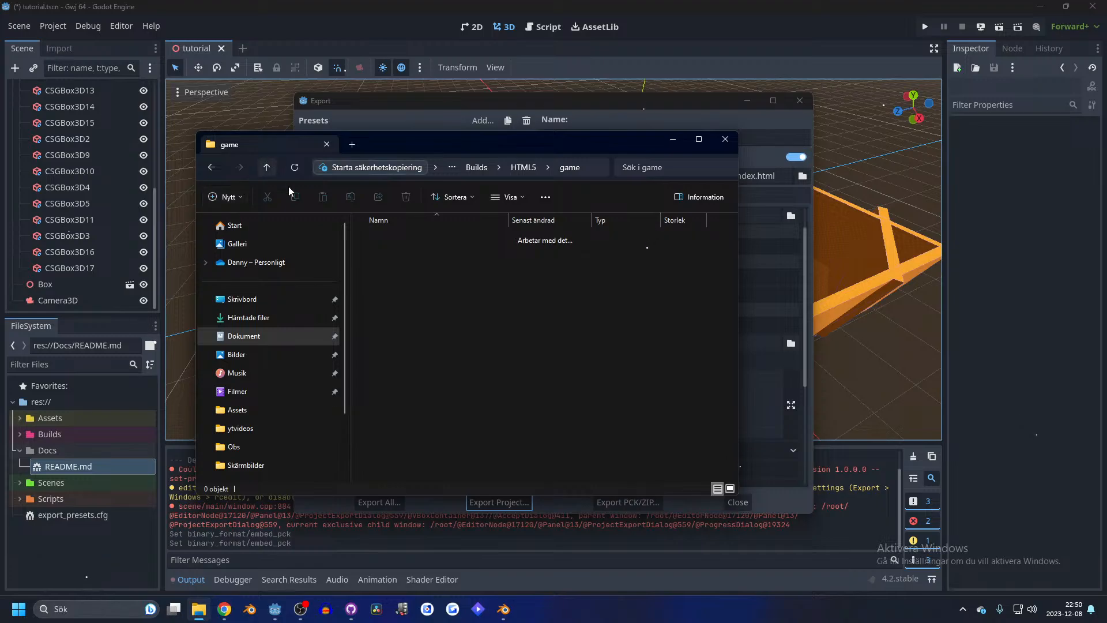
left_click_drag(417, 434, 403, 245)
- Delete the old game ZIP and compress the game folder into a new ZIP file named "idex"
left_click(399, 255)
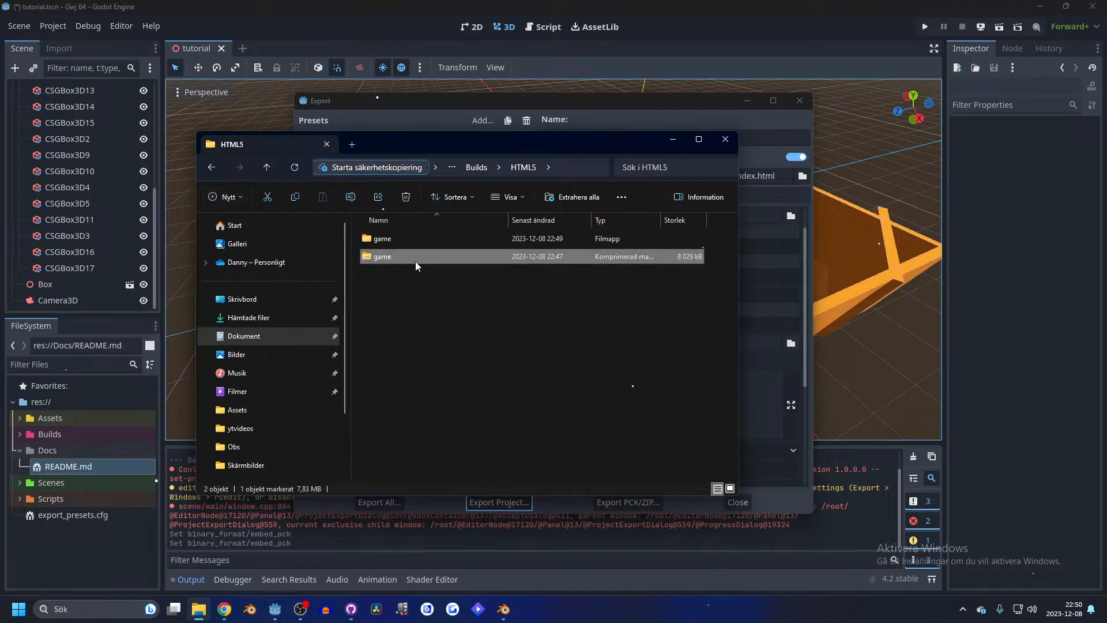
key("Delete")
left_click(384, 238)
right_click(385, 238)
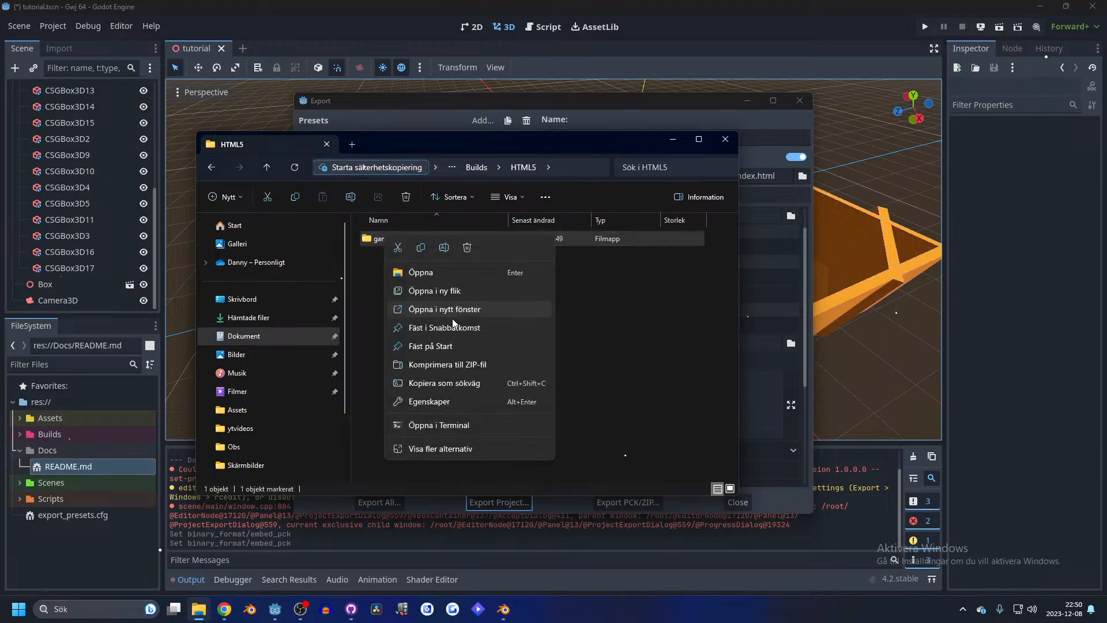
left_click(456, 367)
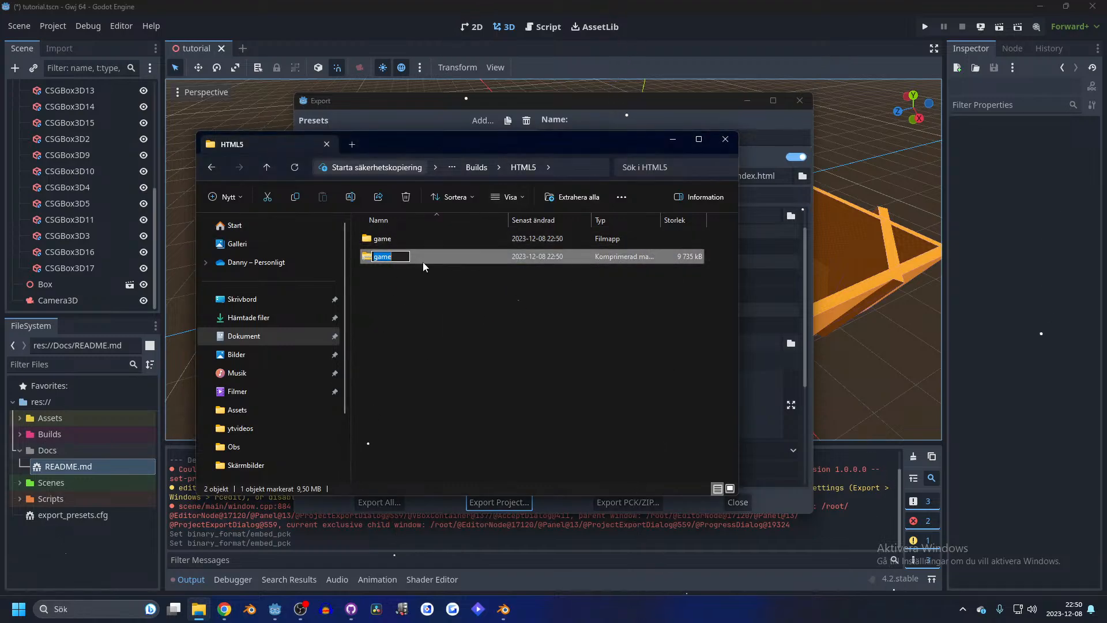
type("idex")
- Rename the "idex" ZIP file to "index" through its file properties
right_click(396, 260)
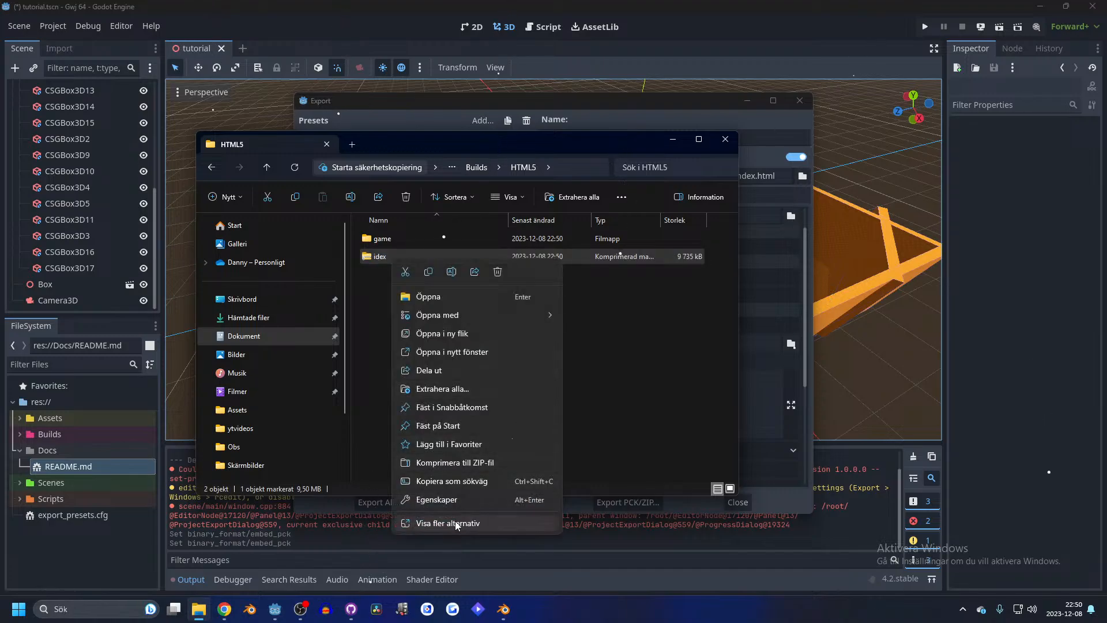
left_click(448, 500)
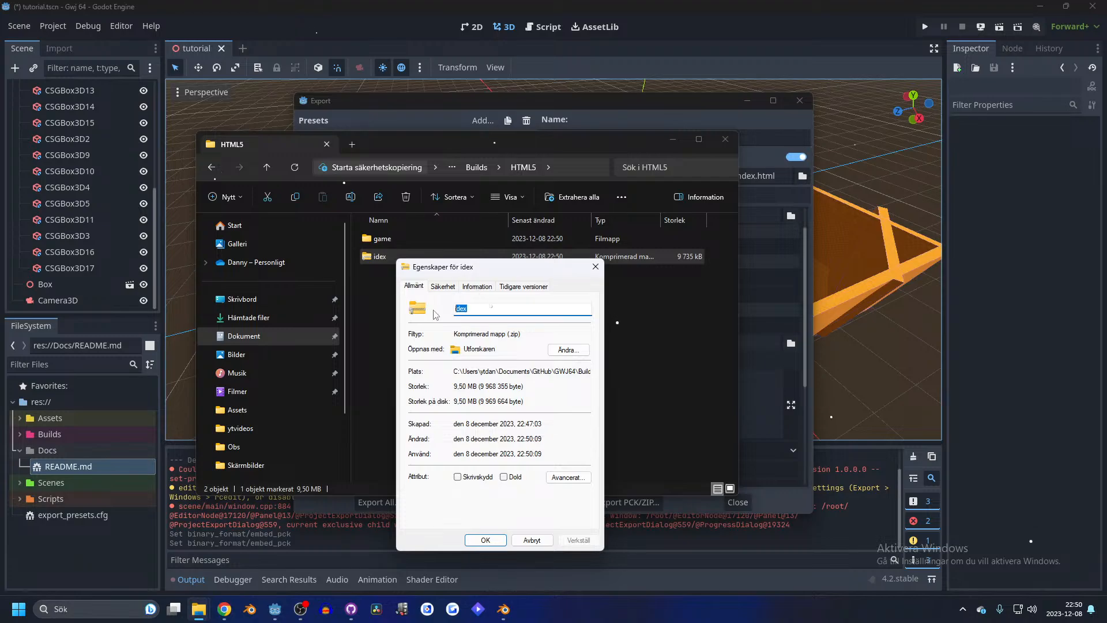
key("BackSpace")
type("index")
key("Return")
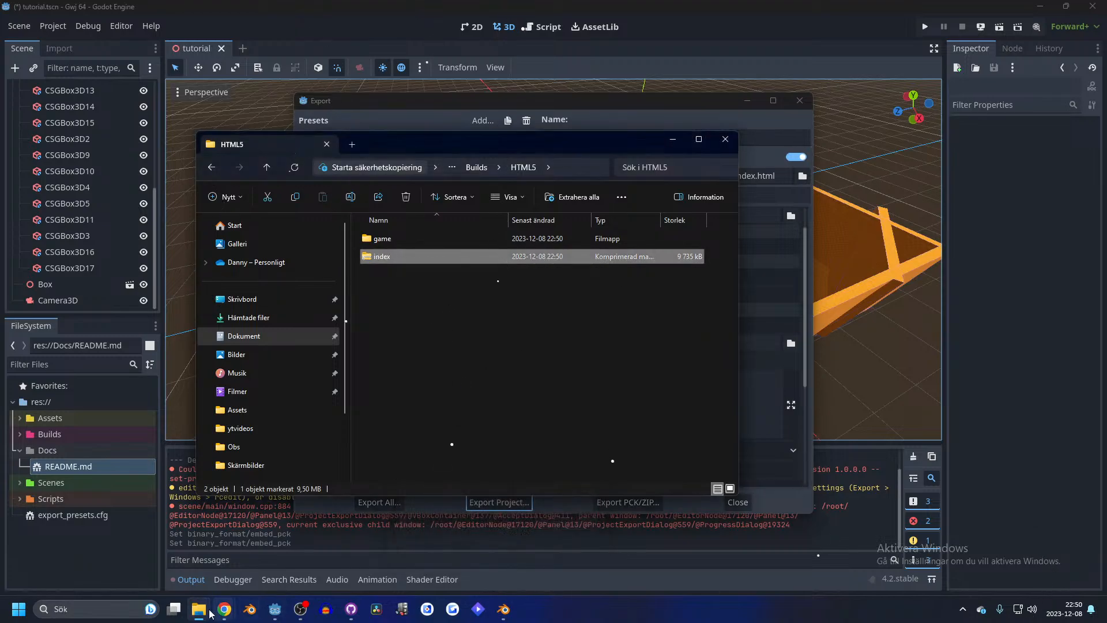
- Switch to the GWJ64 itch.io page in Chrome and open its project editing page at the uploads section
left_click(805, 305)
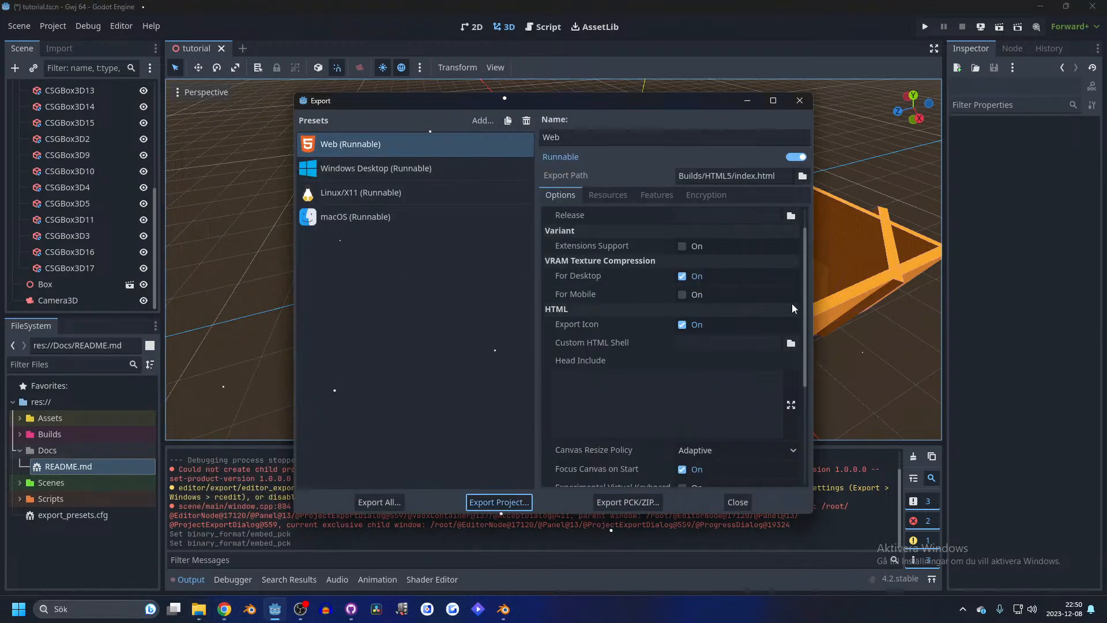
key("Return")
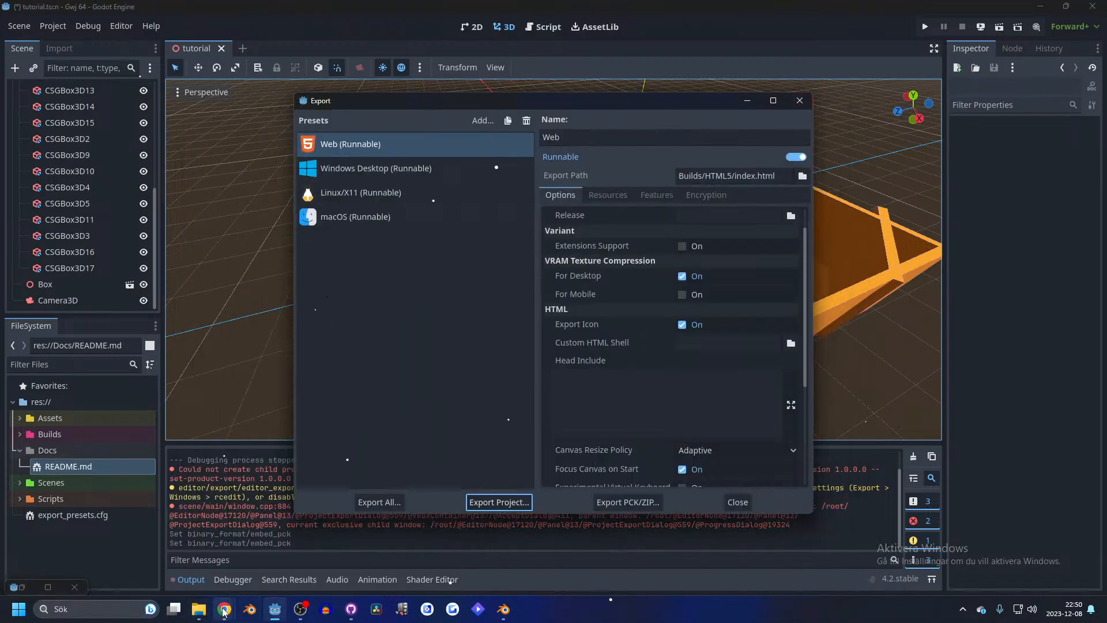
left_click(224, 609)
left_click(548, 548)
key("ctrl+shift+Tab")
key("ctrl+shift+Tab")
key("ctrl+shift+Tab")
key("ctrl+shift+Tab")
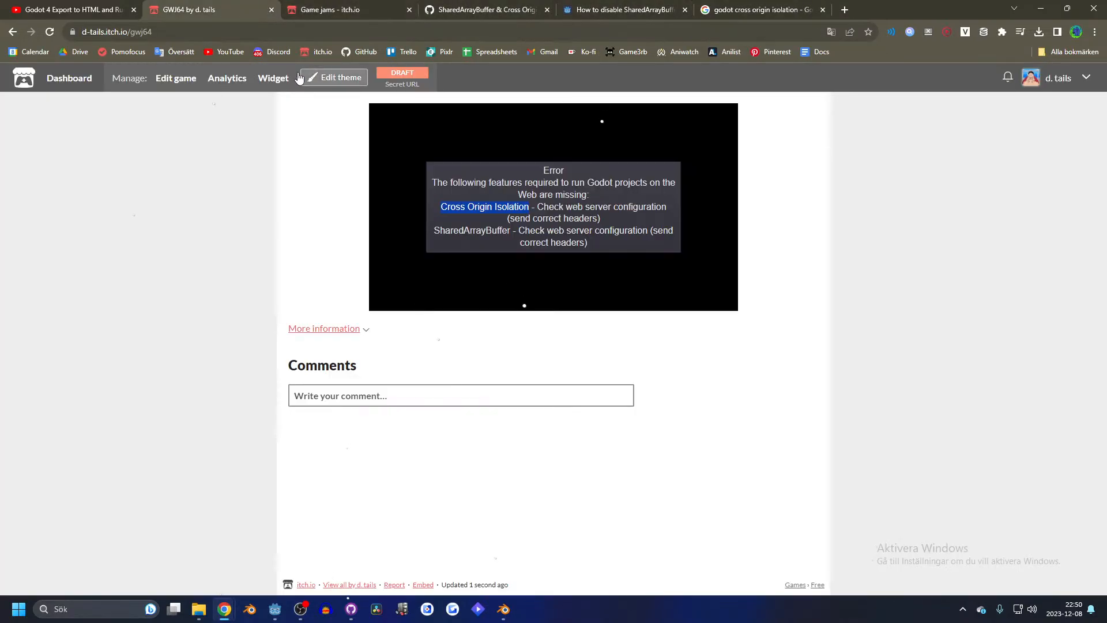
left_click(170, 79)
scroll(306, 274, "down", 6)
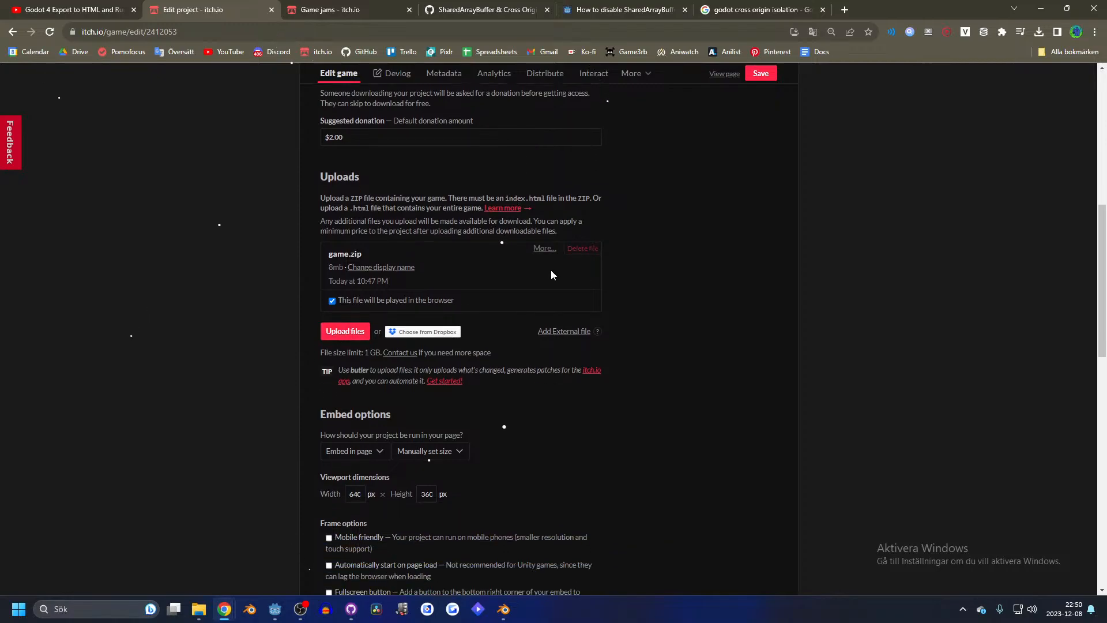
- Delete game.zip from the project's uploads and confirm the deletion
left_click(583, 249)
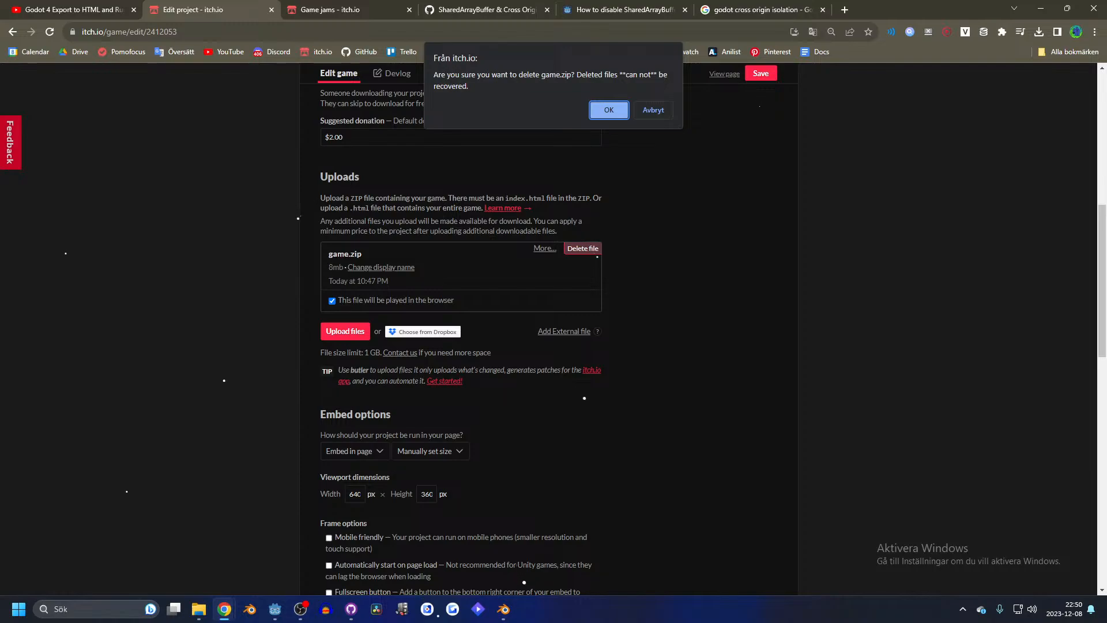
key("Return")
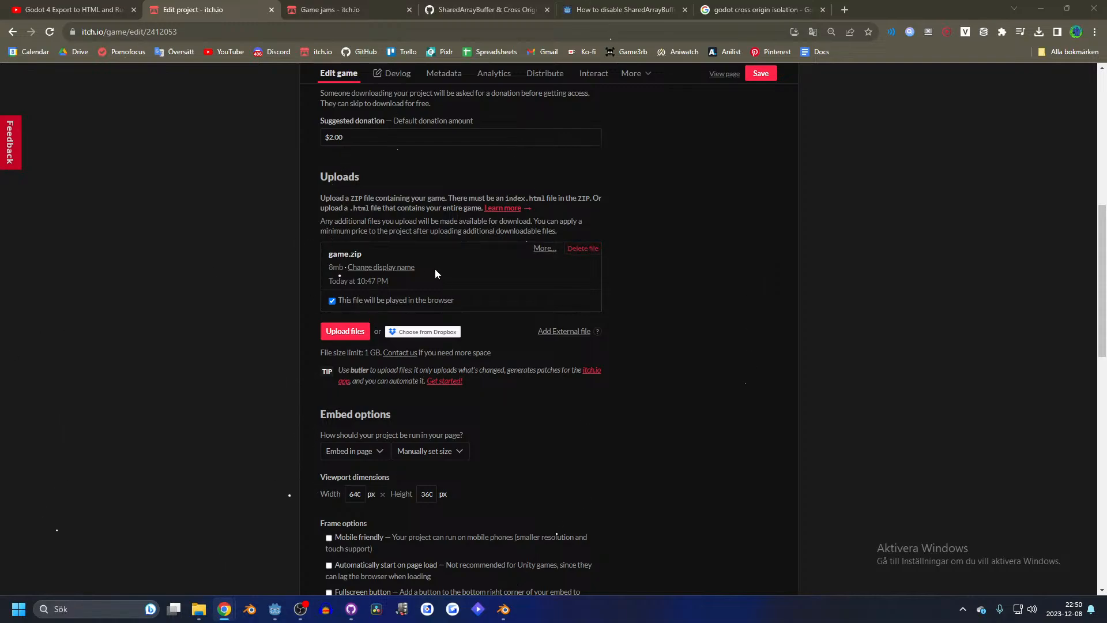
left_click(573, 250)
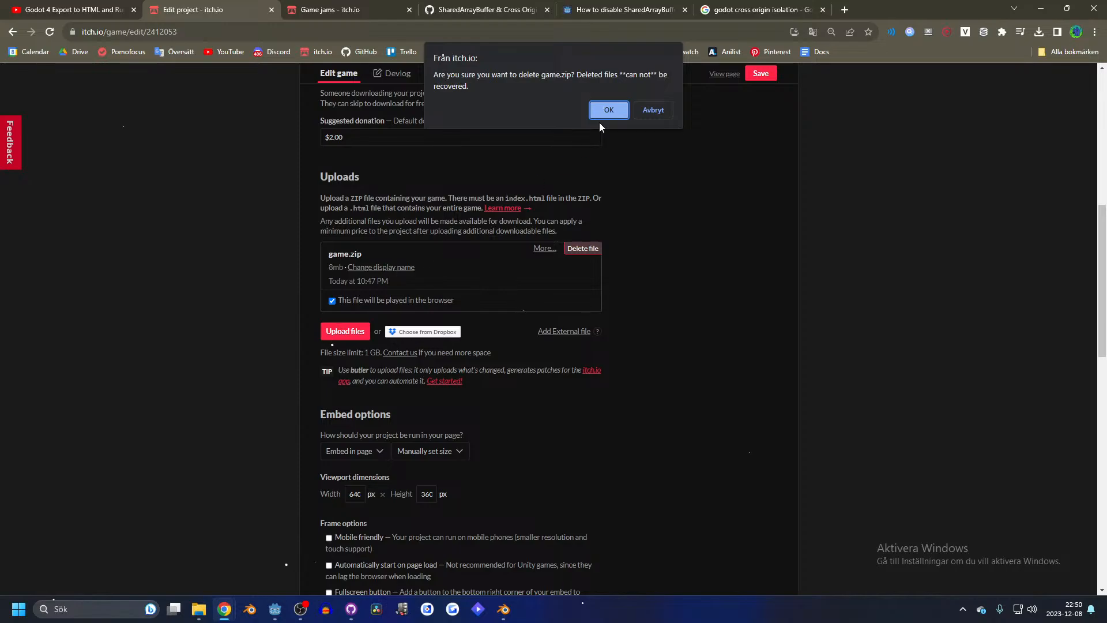
left_click(609, 107)
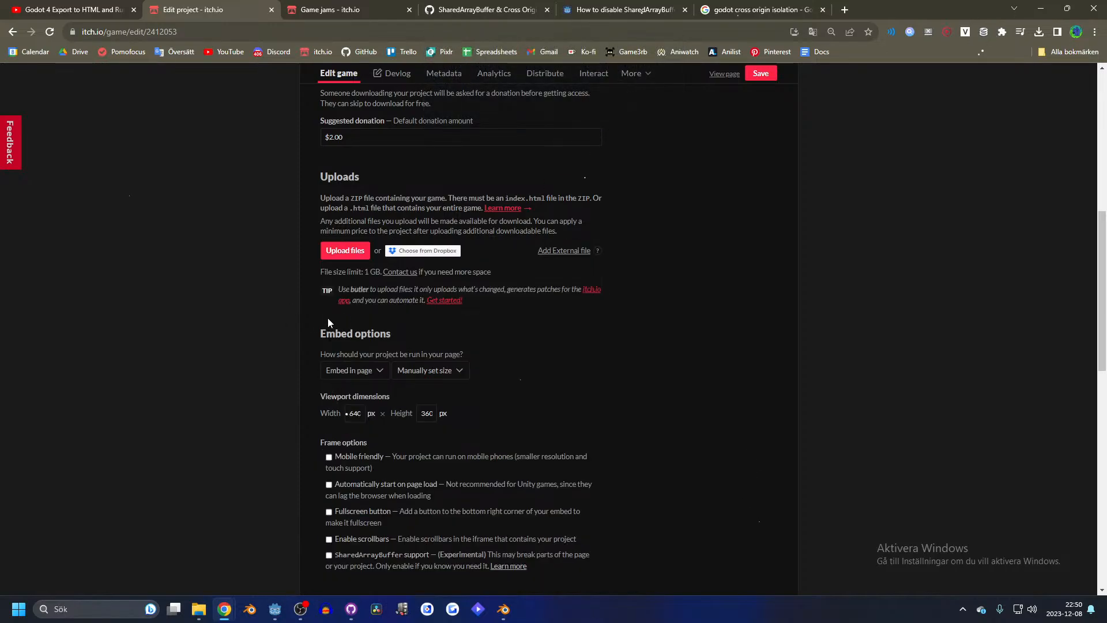
- Upload the index ZIP from the HTML5 folder and mark it as played in the browser
left_click(345, 251)
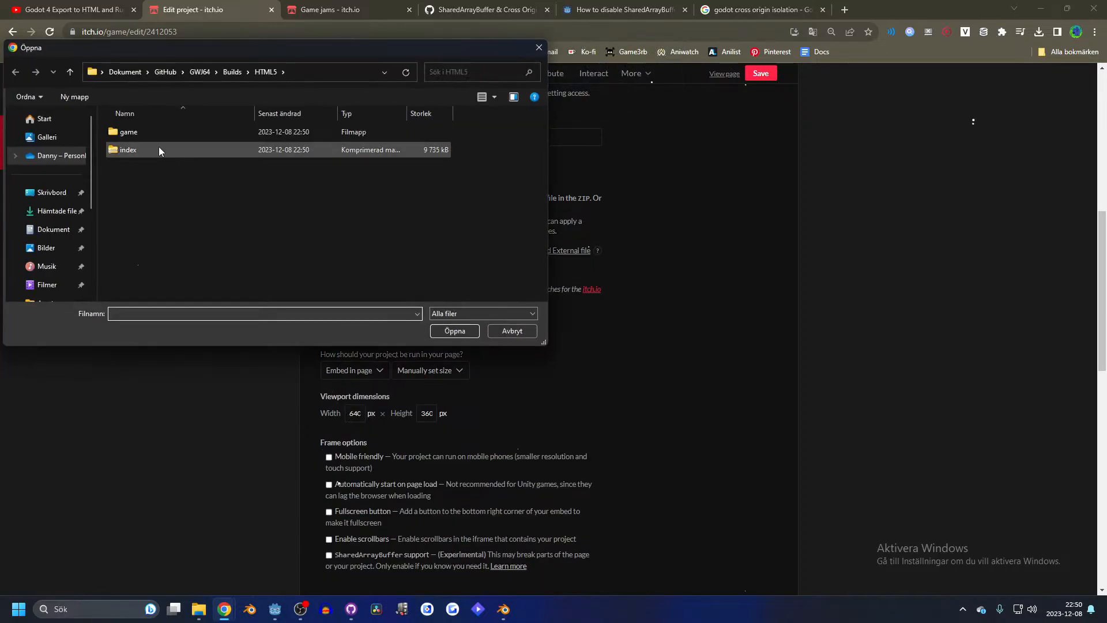
left_click(159, 150)
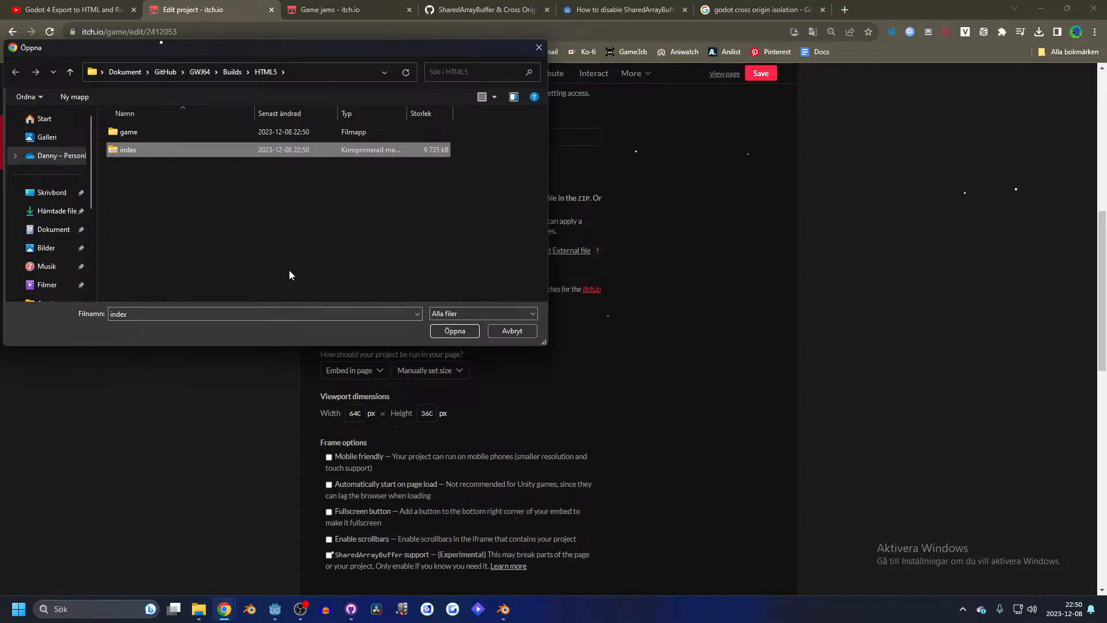
left_click(459, 333)
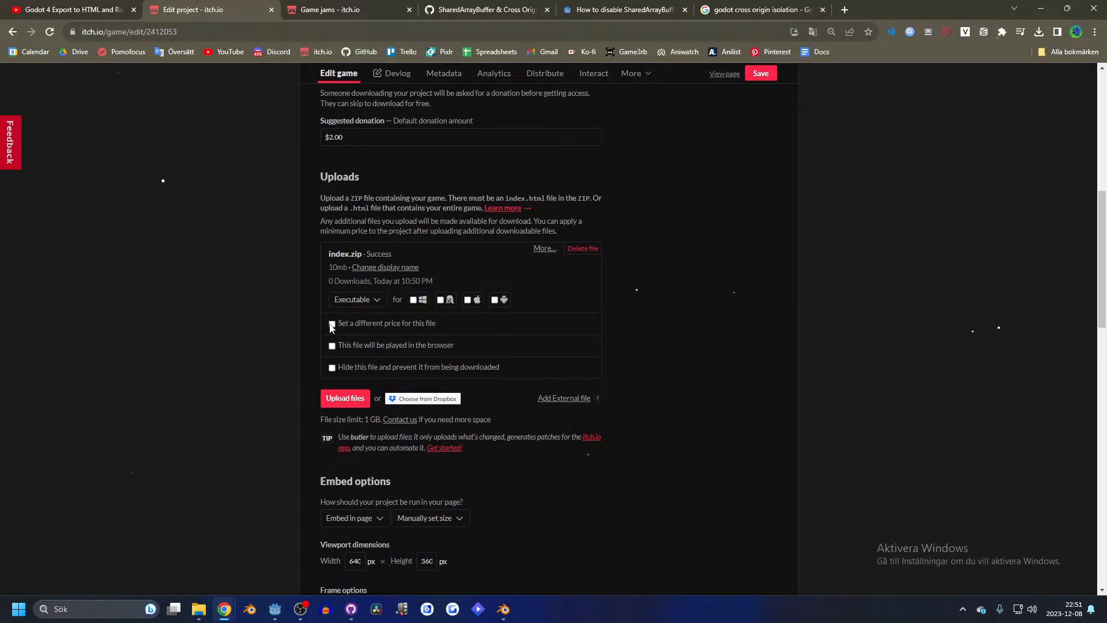
left_click(331, 347)
- Save the project changes, view the game's page and run the game there
scroll(330, 351, "down", 15)
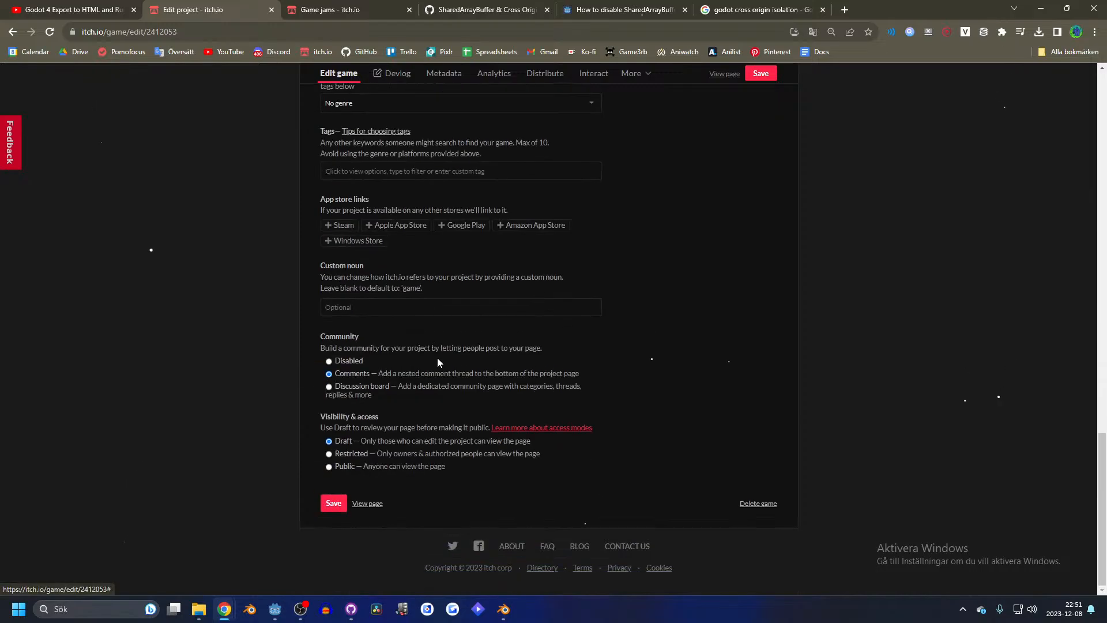
left_click(333, 561)
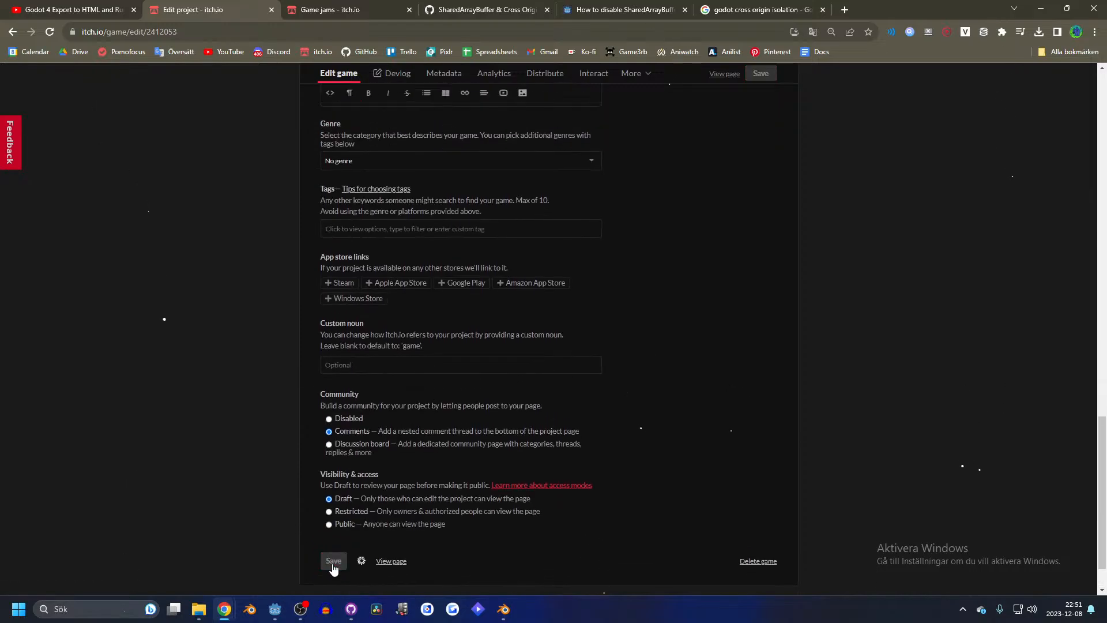
left_click(368, 561)
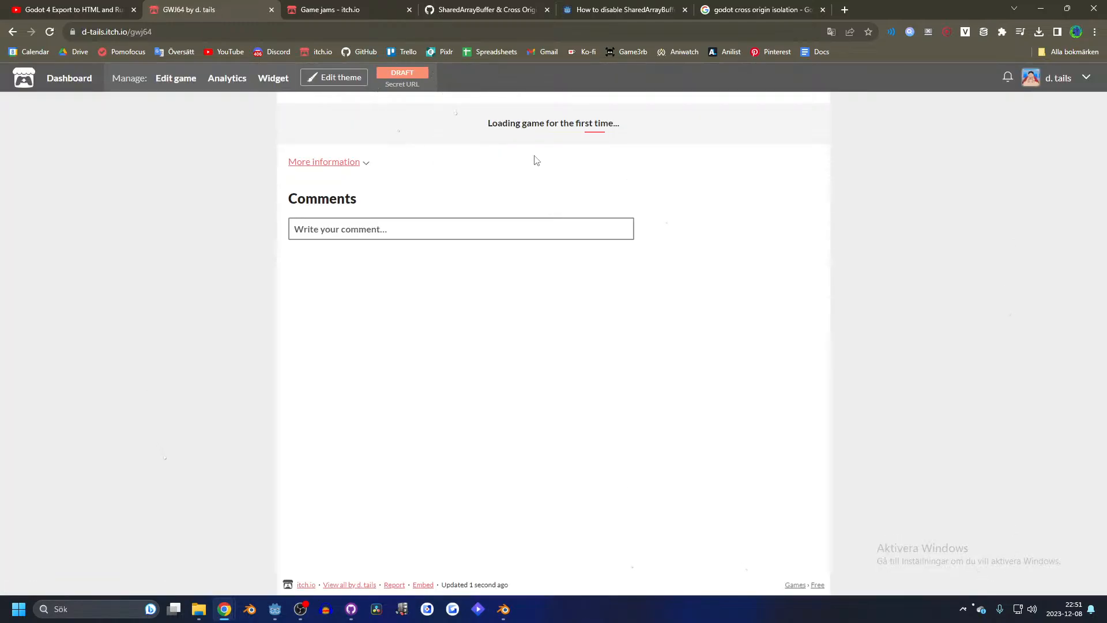
left_click(551, 208)
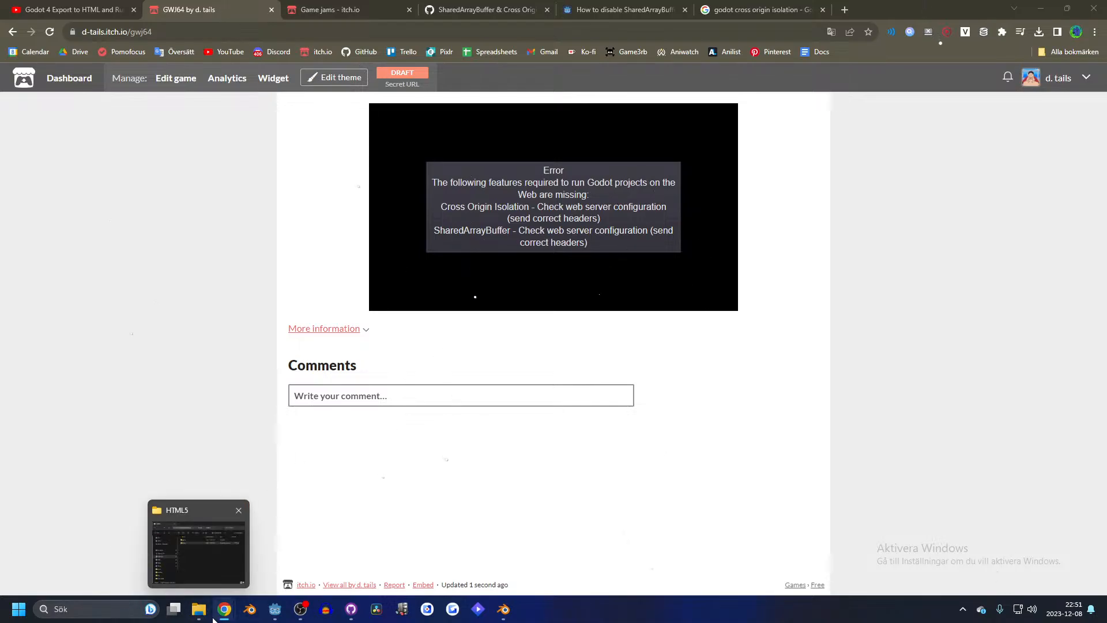
- Delete the index ZIP from the HTML5 build folder and open the game subfolder to check its files
left_click(218, 568)
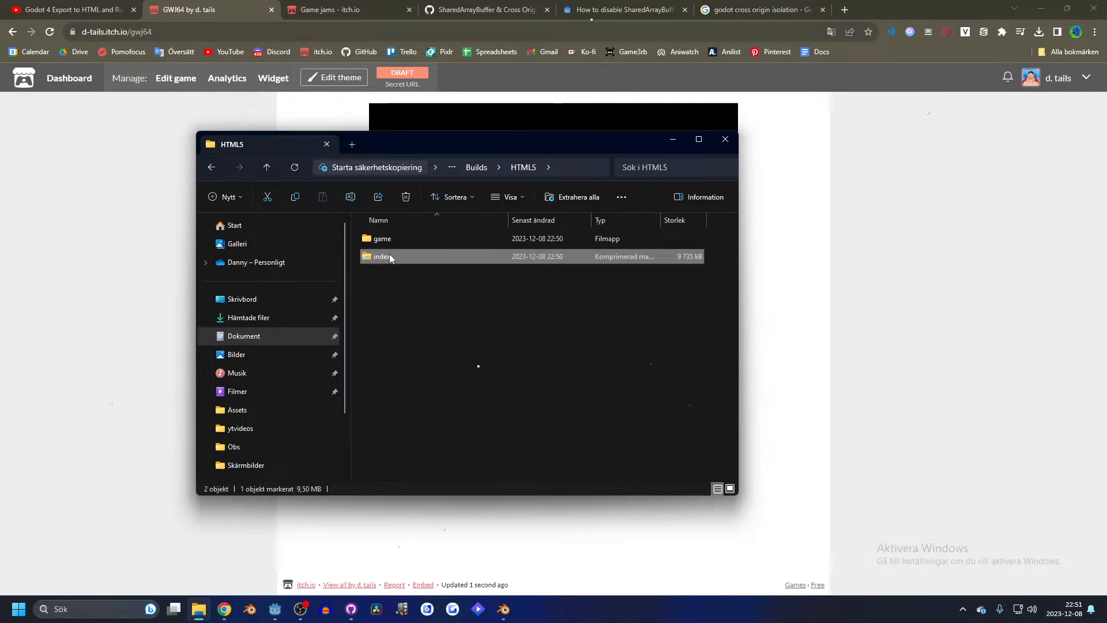
key("Delete")
double_click(387, 239)
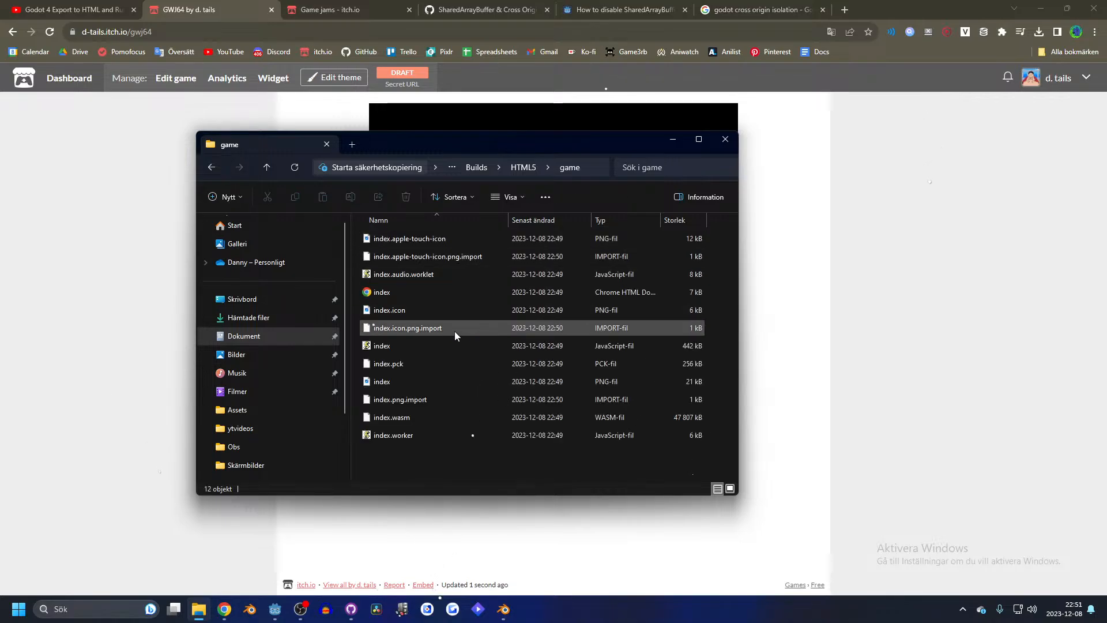
key("ctrl+a")
left_click(407, 458)
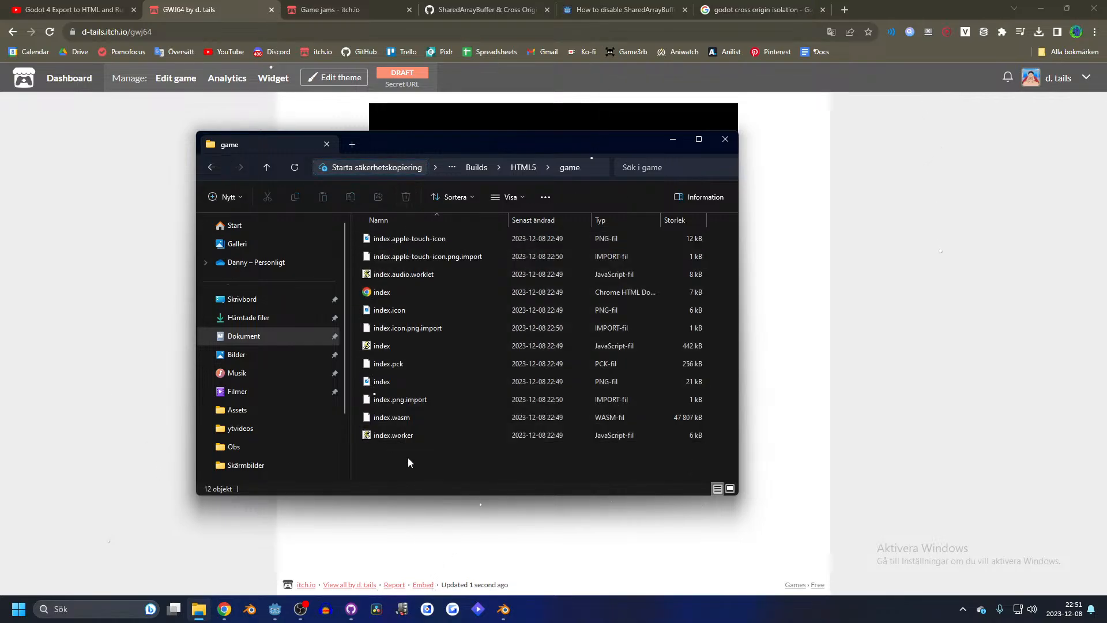
- Switch to Godot, move the Export window slightly aside and close the file explorer window showing the game folder
left_click(274, 609)
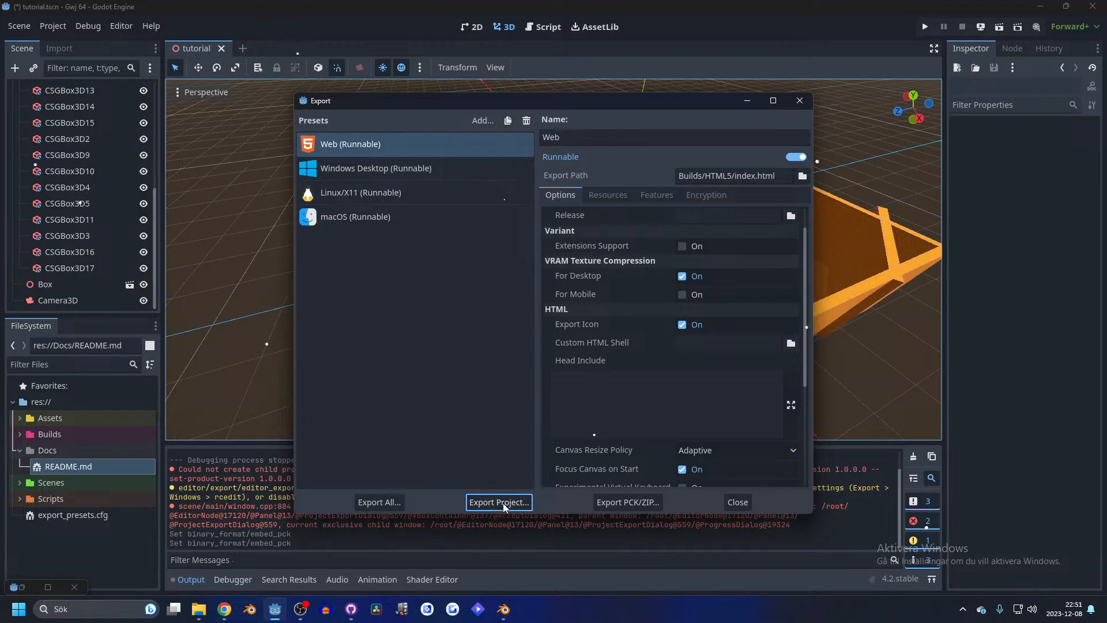
left_click_drag(566, 105, 540, 104)
left_click(199, 609)
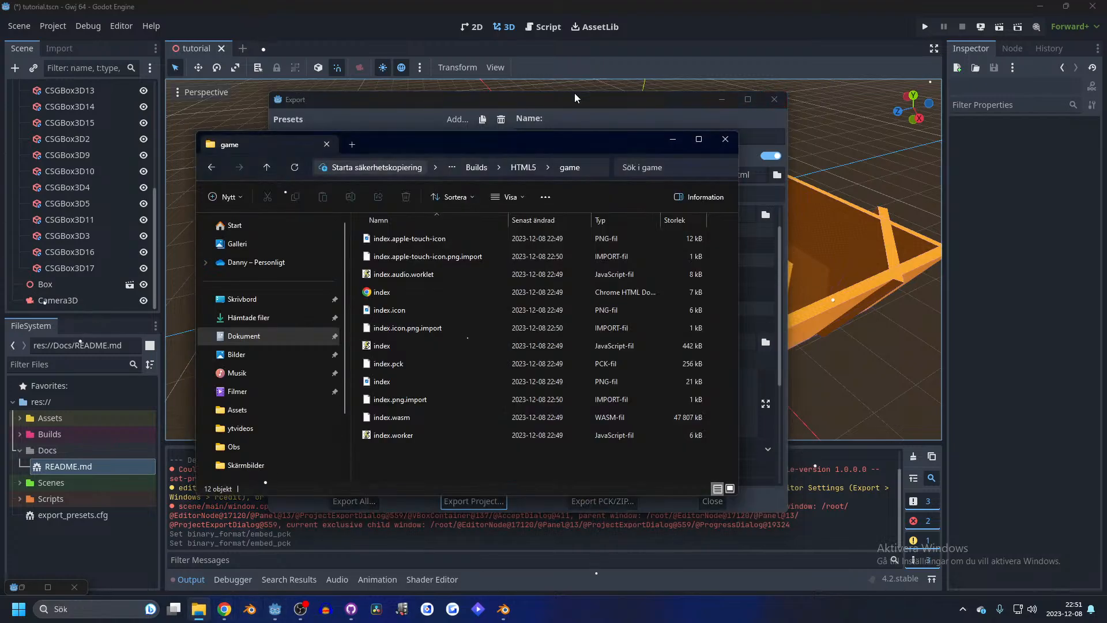
left_click(731, 141)
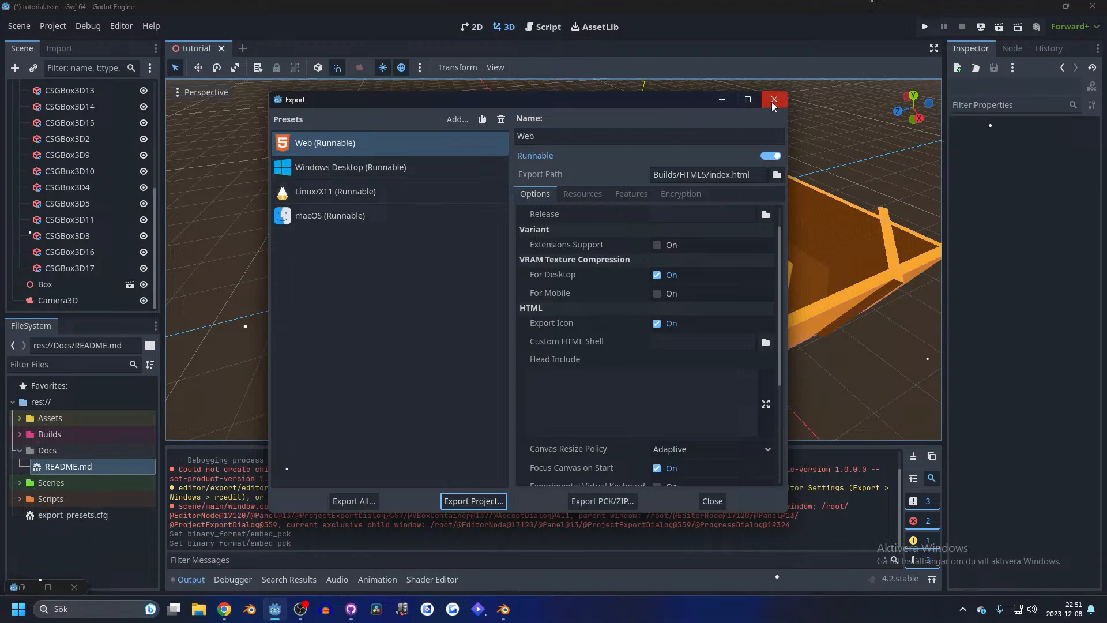
- End the Godot Engine process in Task Manager and close Task Manager
right_click(273, 614)
left_click(268, 579)
right_click(577, 609)
left_click(615, 565)
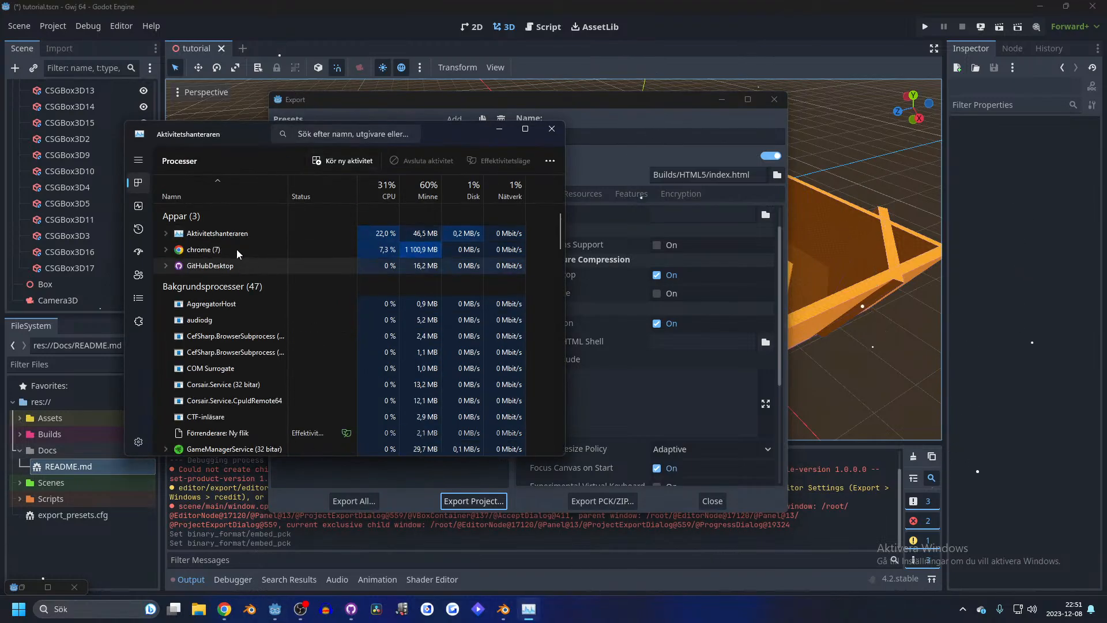
right_click(245, 288)
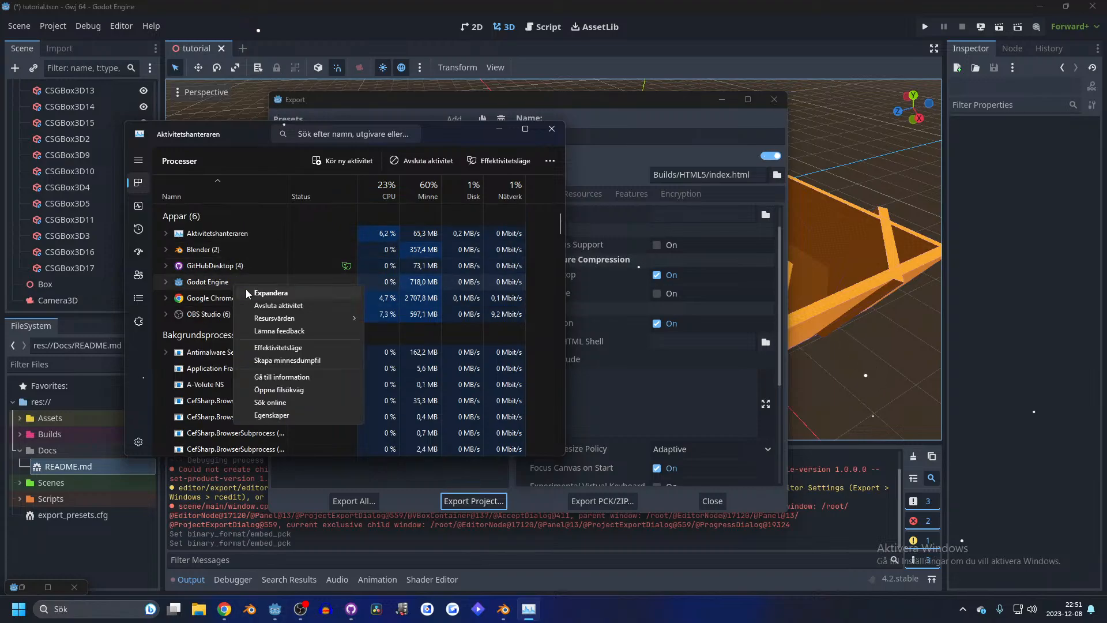
left_click(279, 305)
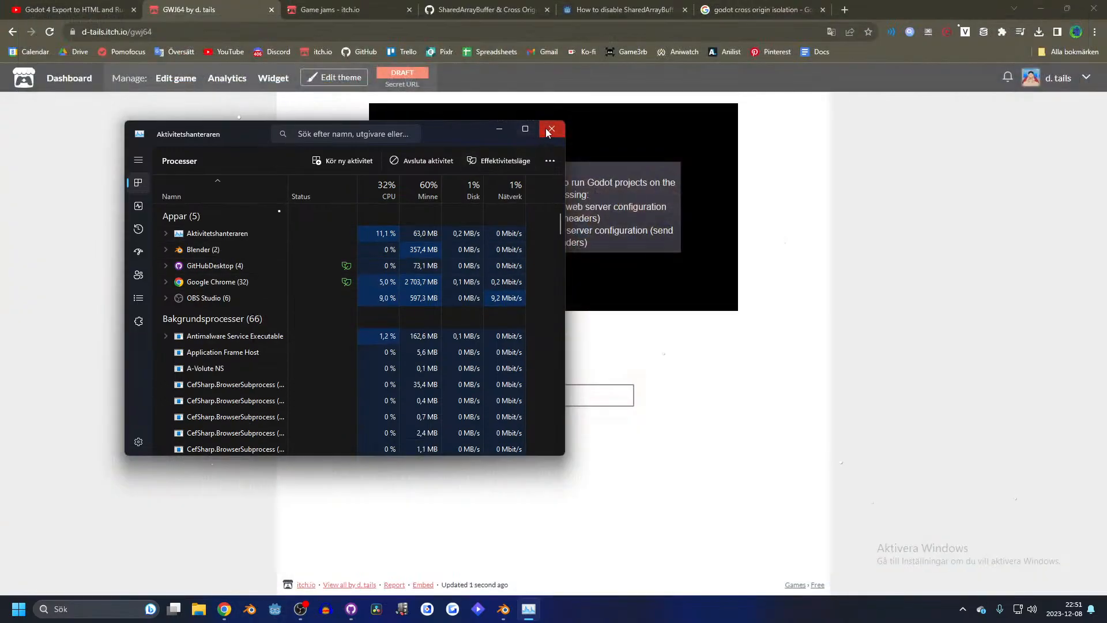
left_click(552, 128)
- Minimize the open browser and Blender windows, relaunch Godot and open the Gwj 64 project
left_click(1041, 7)
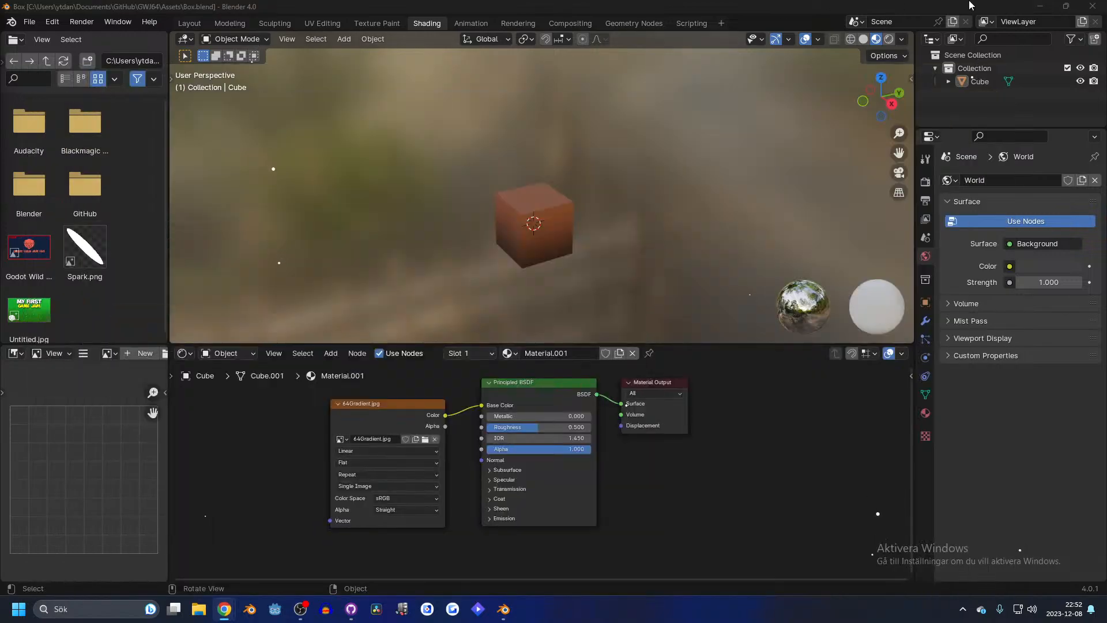
left_click(1037, 6)
left_click(898, 144)
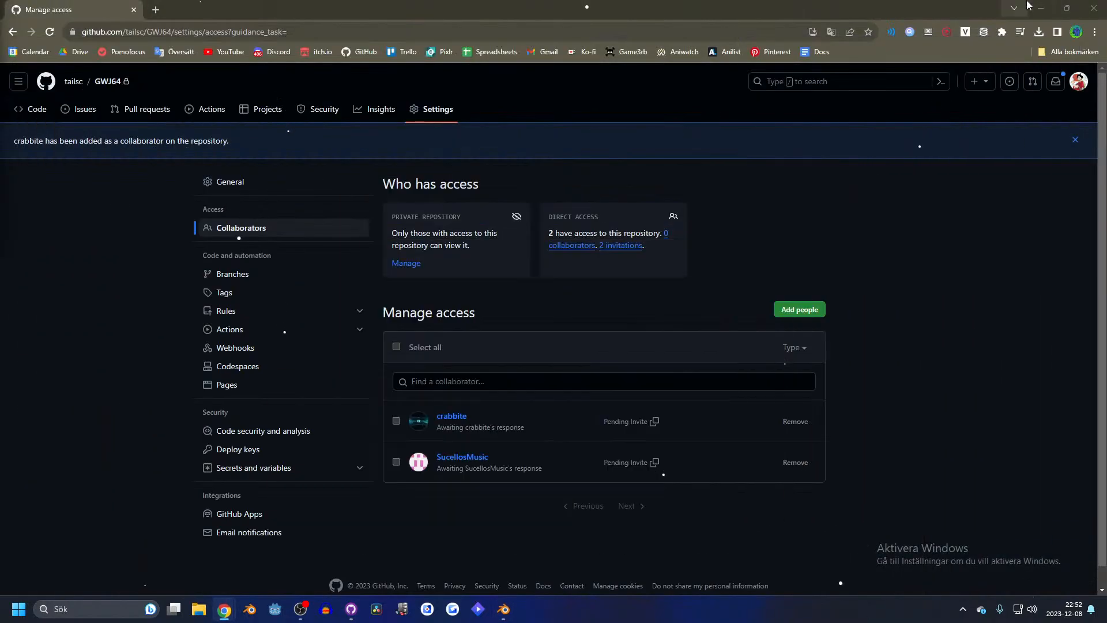
left_click(1041, 8)
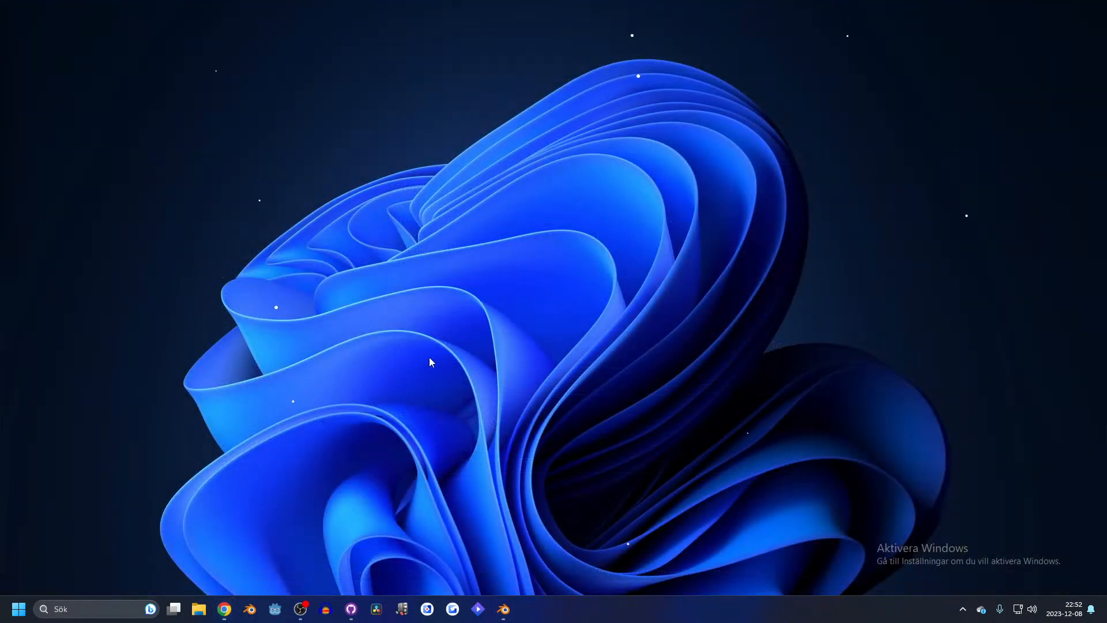
left_click(284, 617)
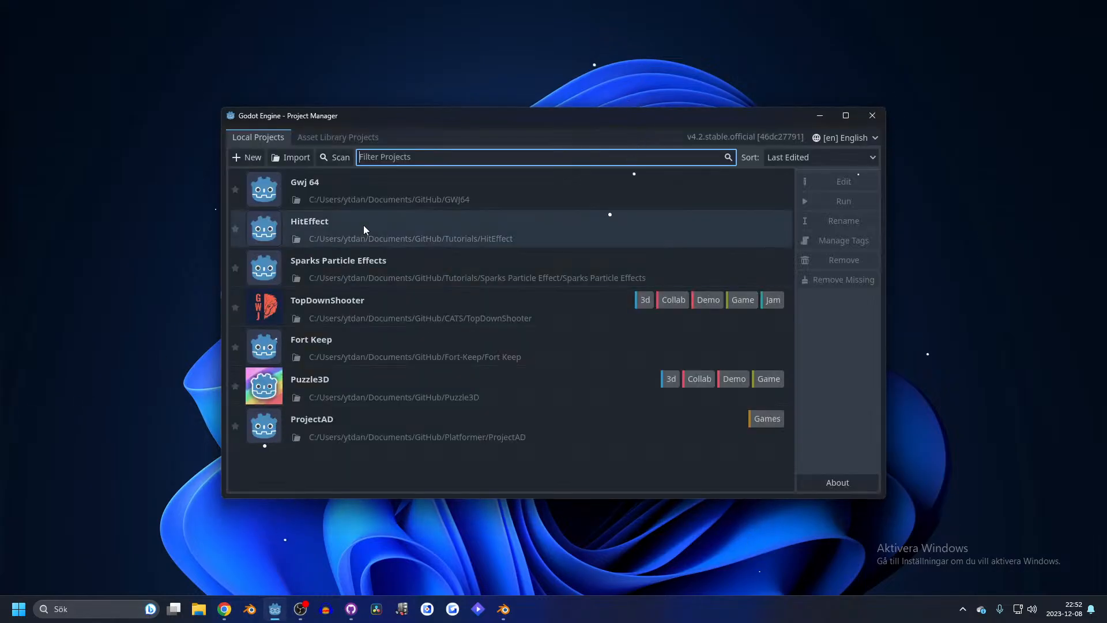
left_click(375, 192)
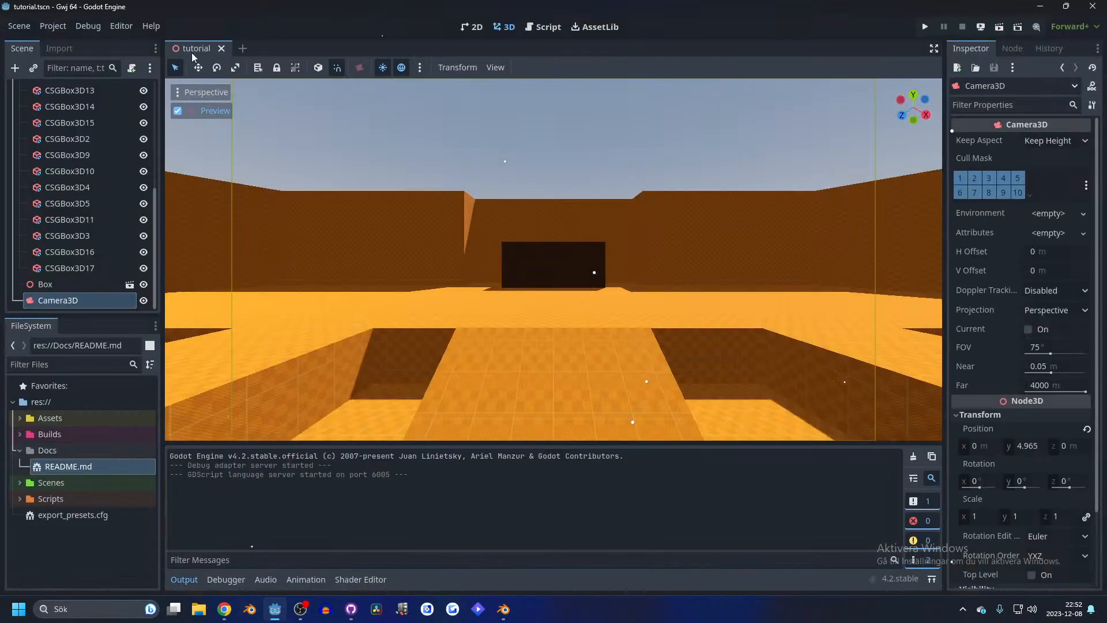
- Open the project's export settings and select the Web preset
left_click(64, 26)
left_click(78, 85)
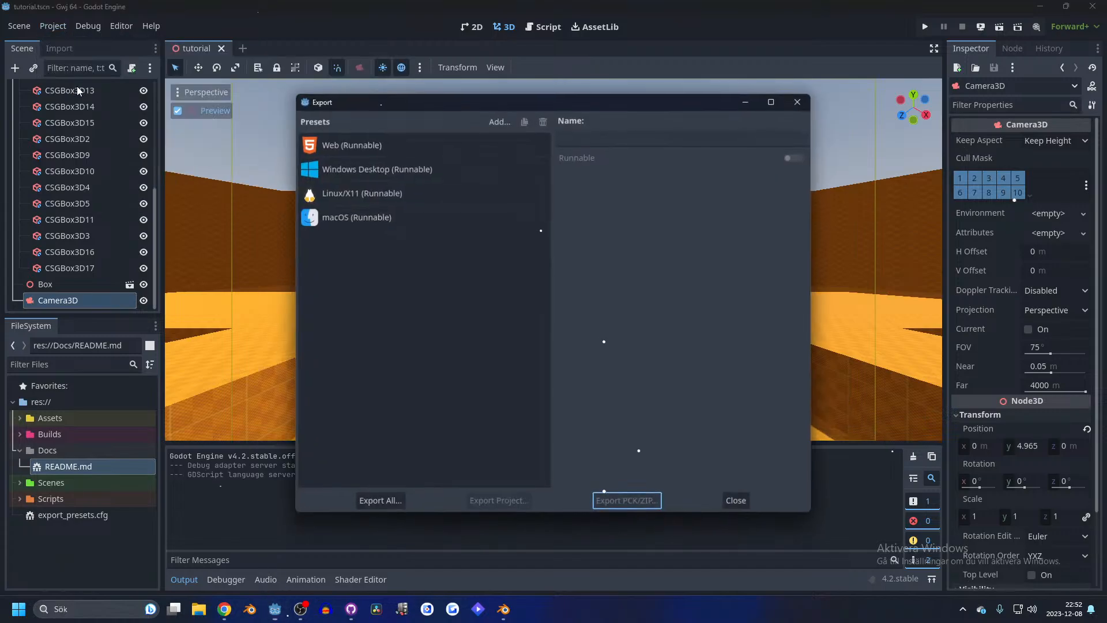
left_click(354, 149)
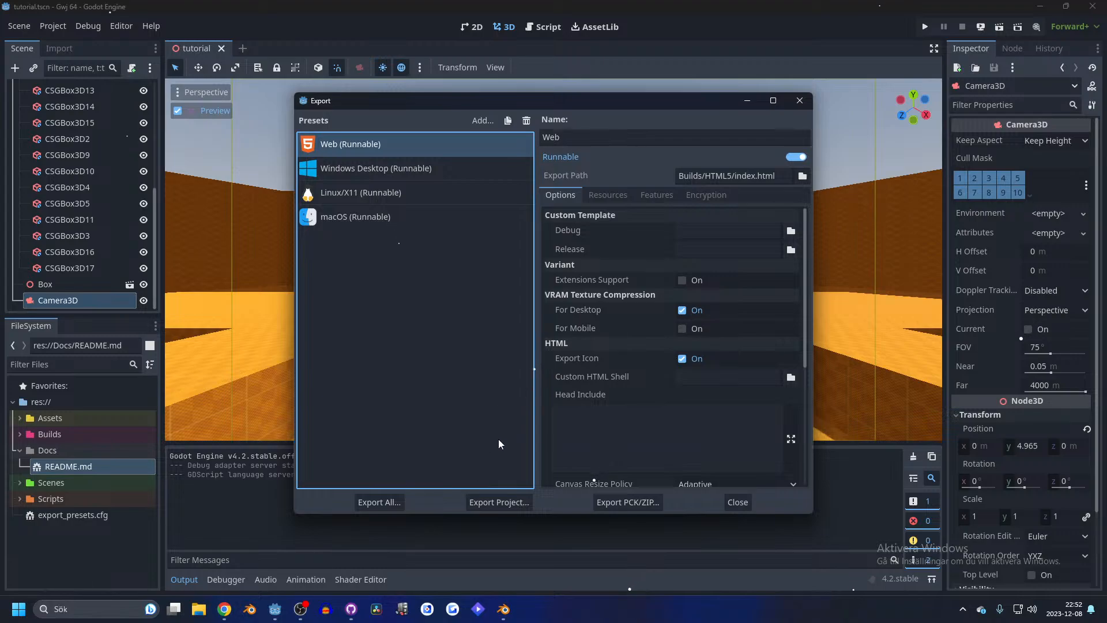
left_click(479, 505)
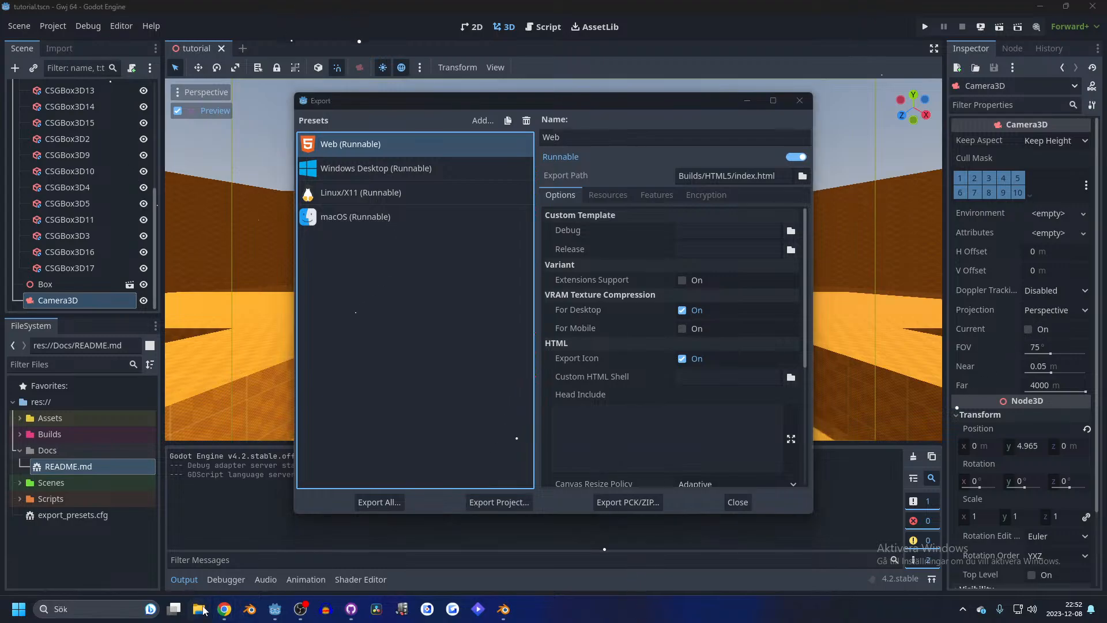
- Delete the game folder from GWJ64/Builds/HTML5 in File Explorer and minimize the window
left_click(244, 336)
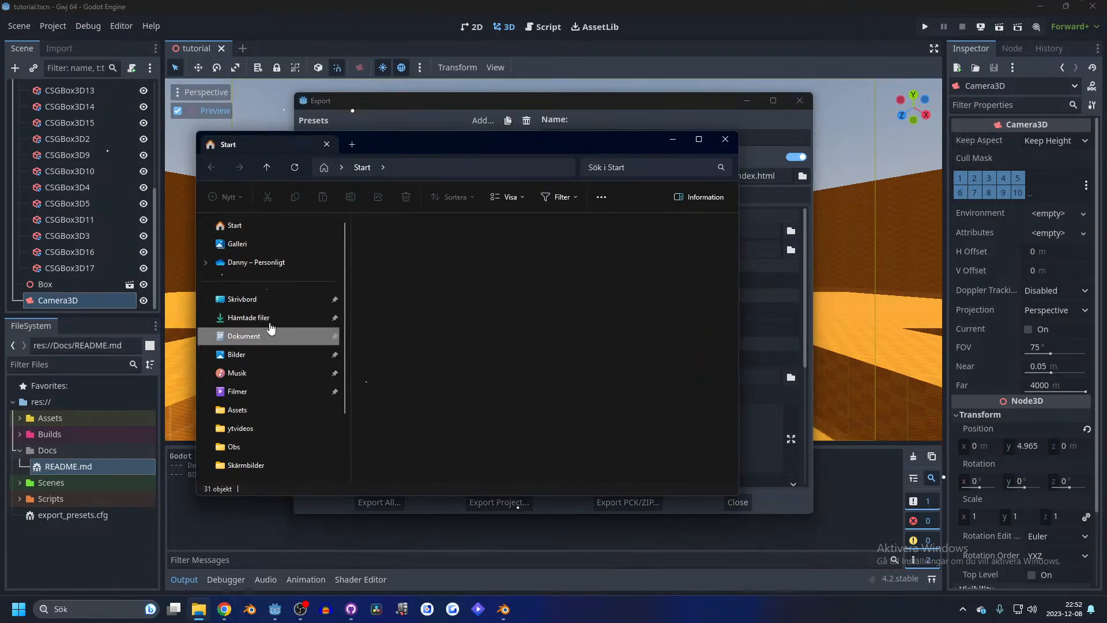
double_click(404, 291)
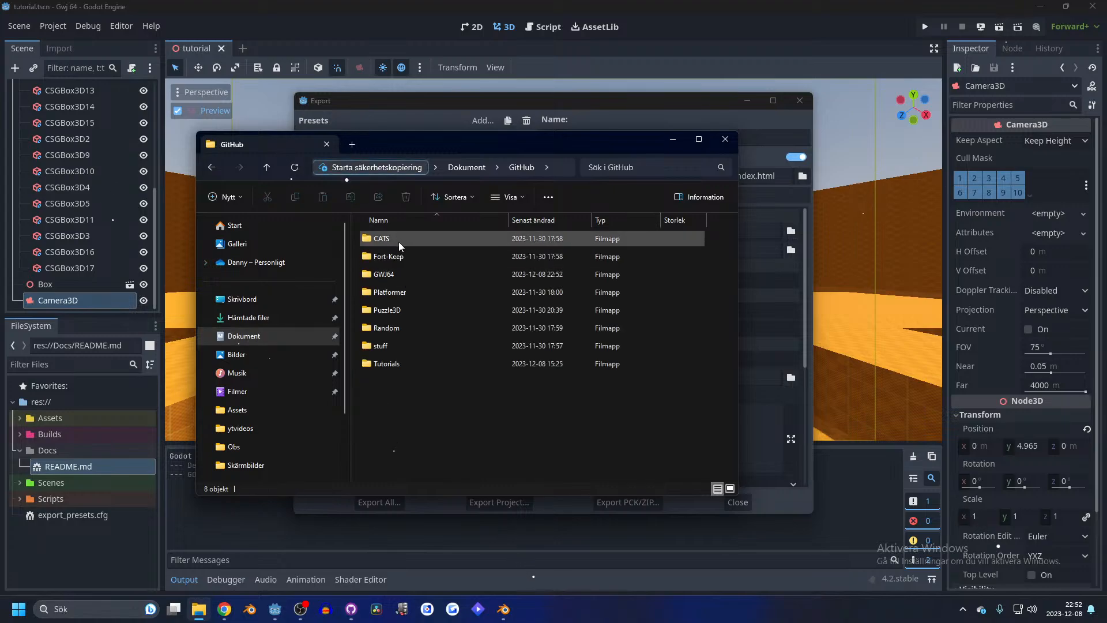
double_click(408, 274)
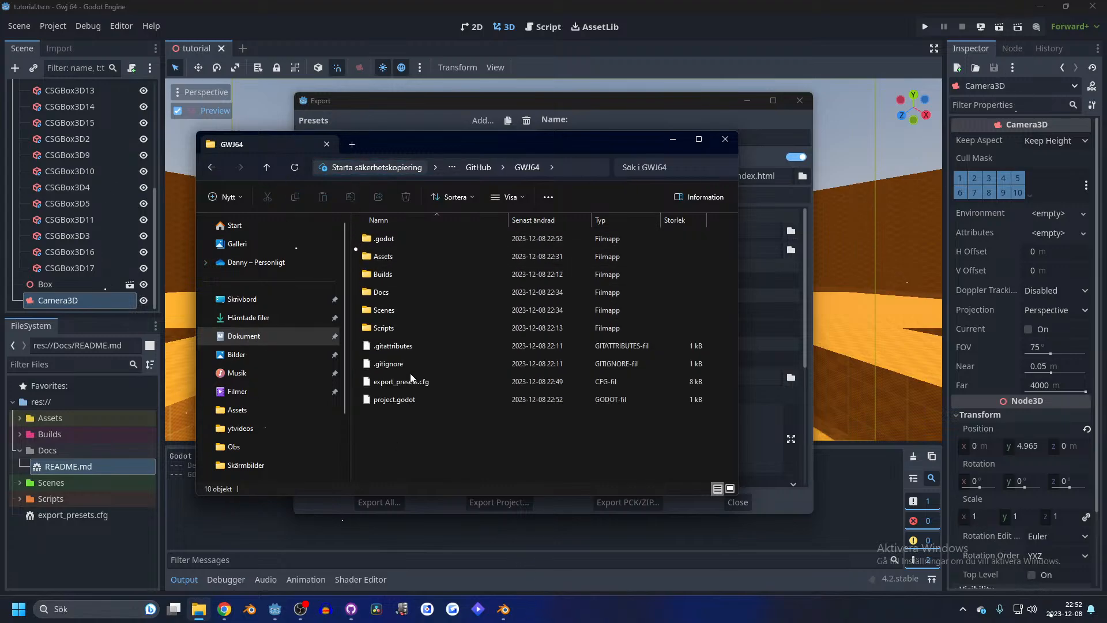
double_click(410, 274)
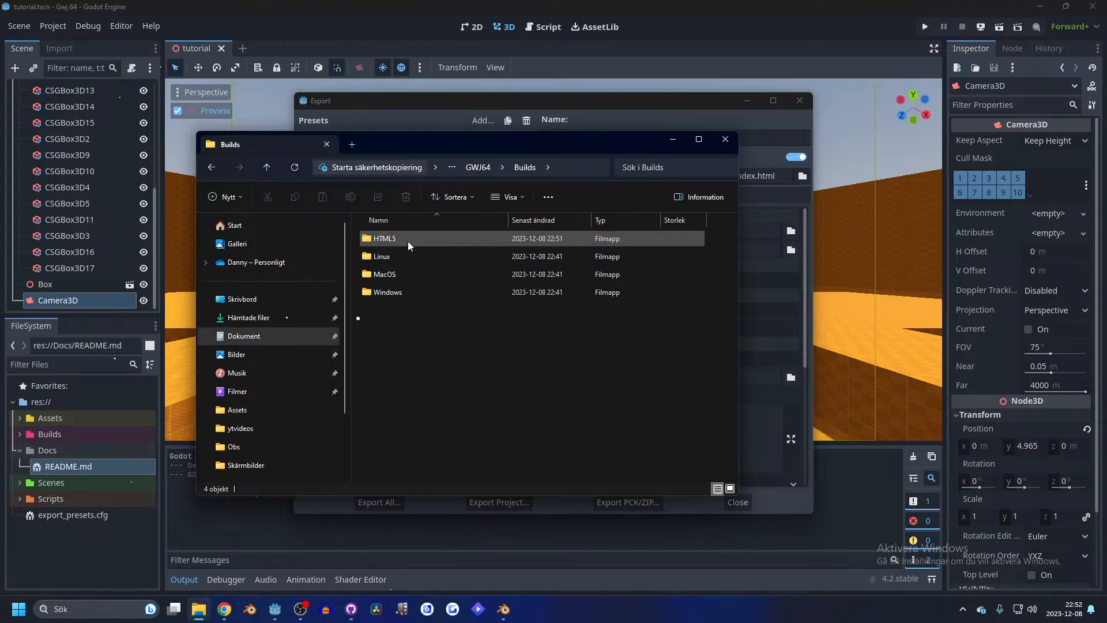
double_click(408, 240)
left_click(400, 240)
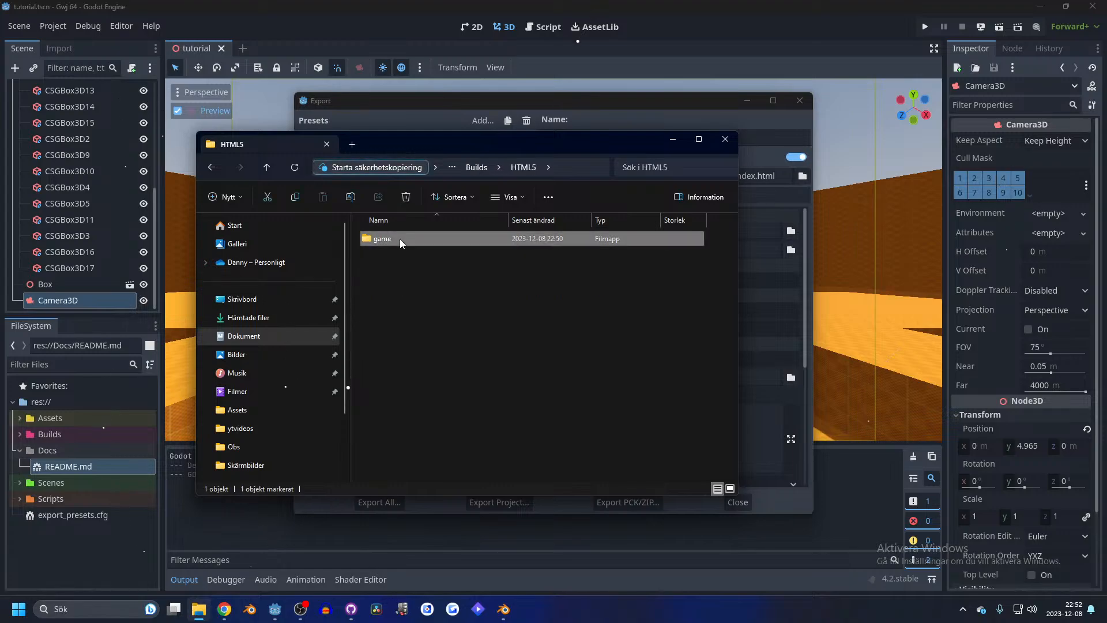
key("Delete")
left_click(666, 140)
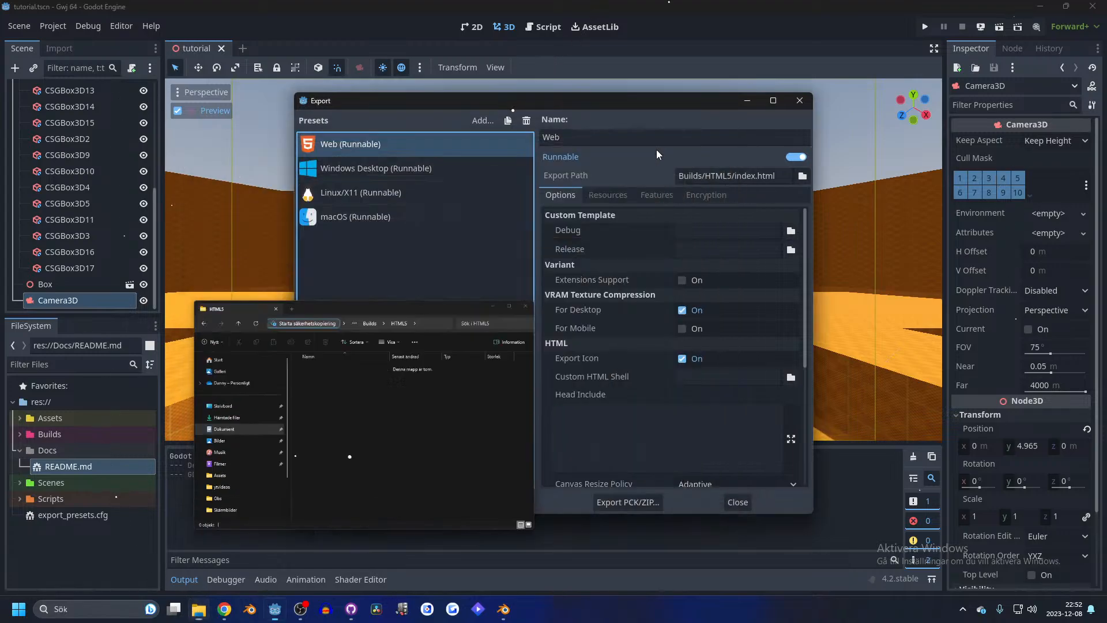
- Export the Web build as index.html into Builds/HTML5 with Export With Debug turned off
left_click(499, 503)
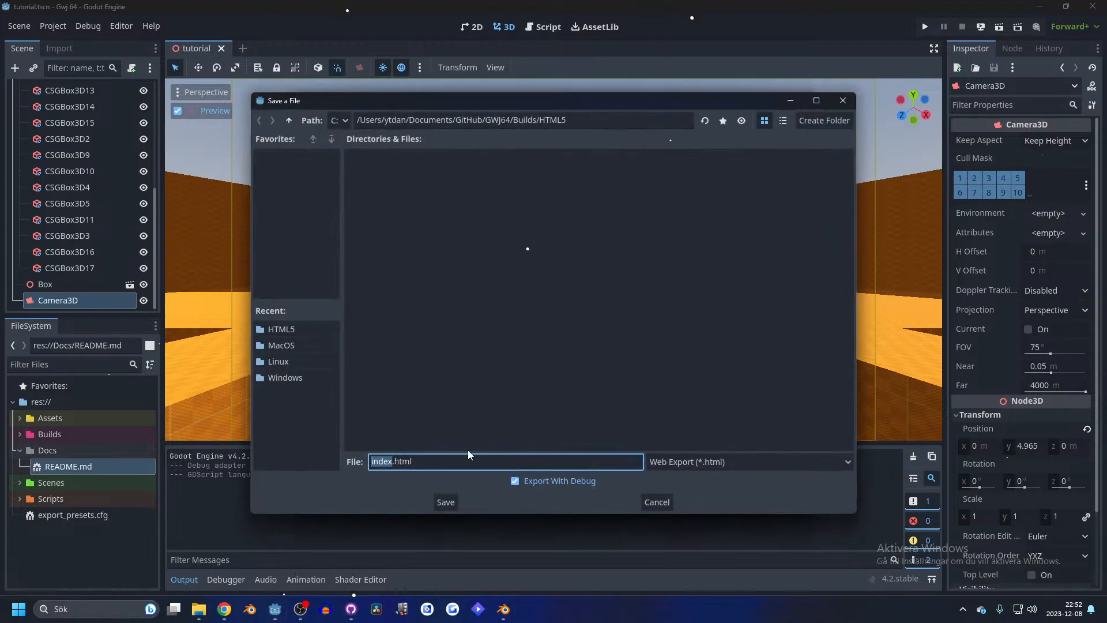
left_click(554, 482)
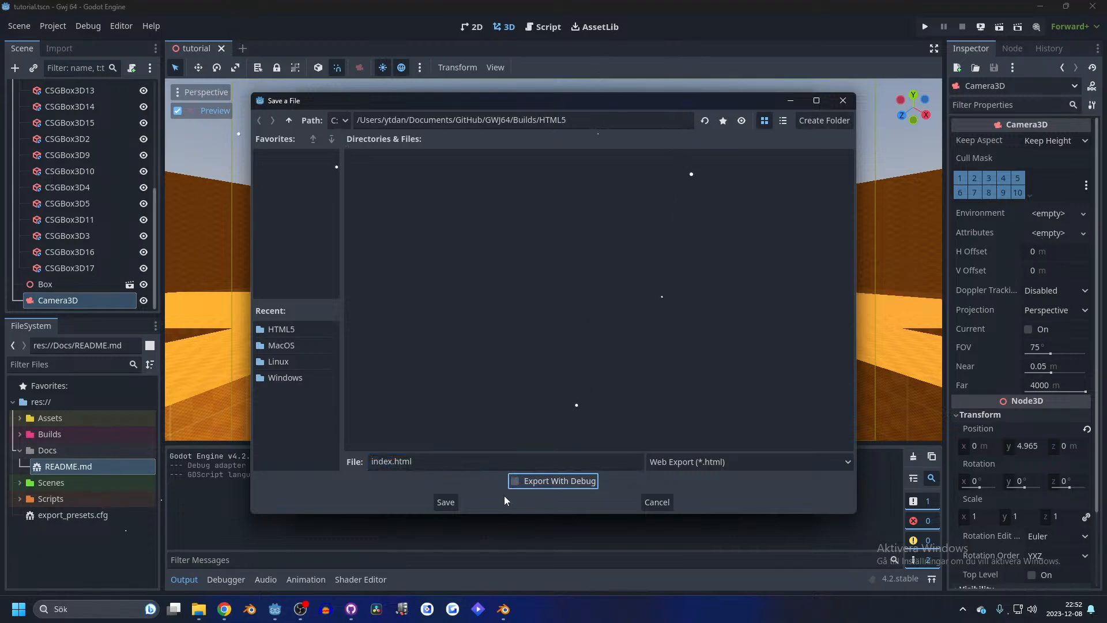
left_click(445, 502)
- Create a new folder named game inside the HTML5 build folder
left_click(201, 610)
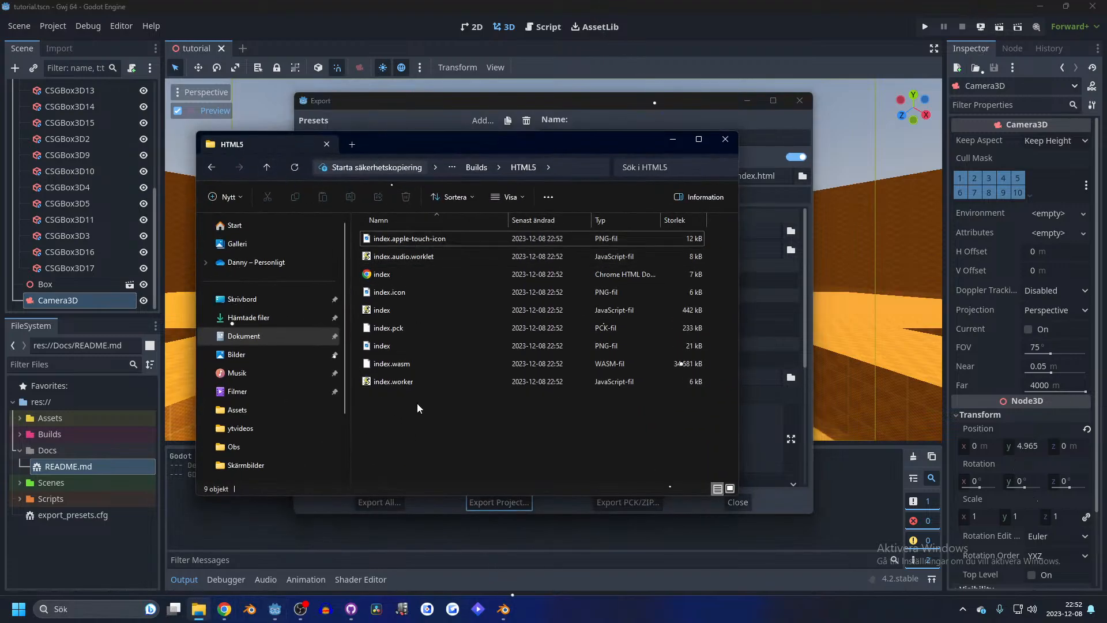
right_click(400, 412)
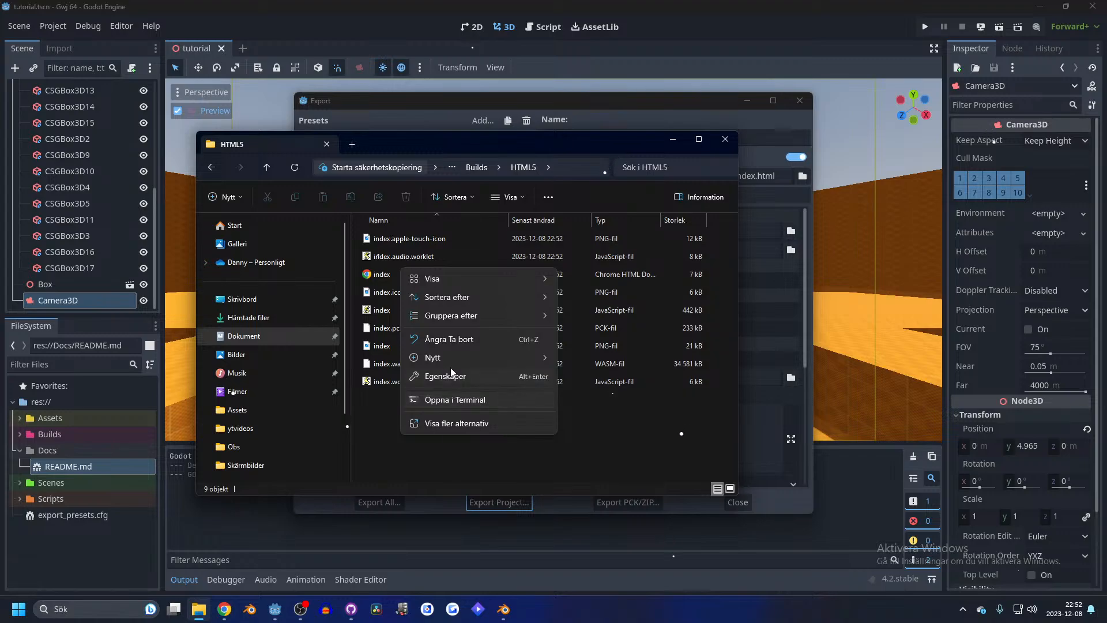
mouse_move(472, 362)
left_click(580, 357)
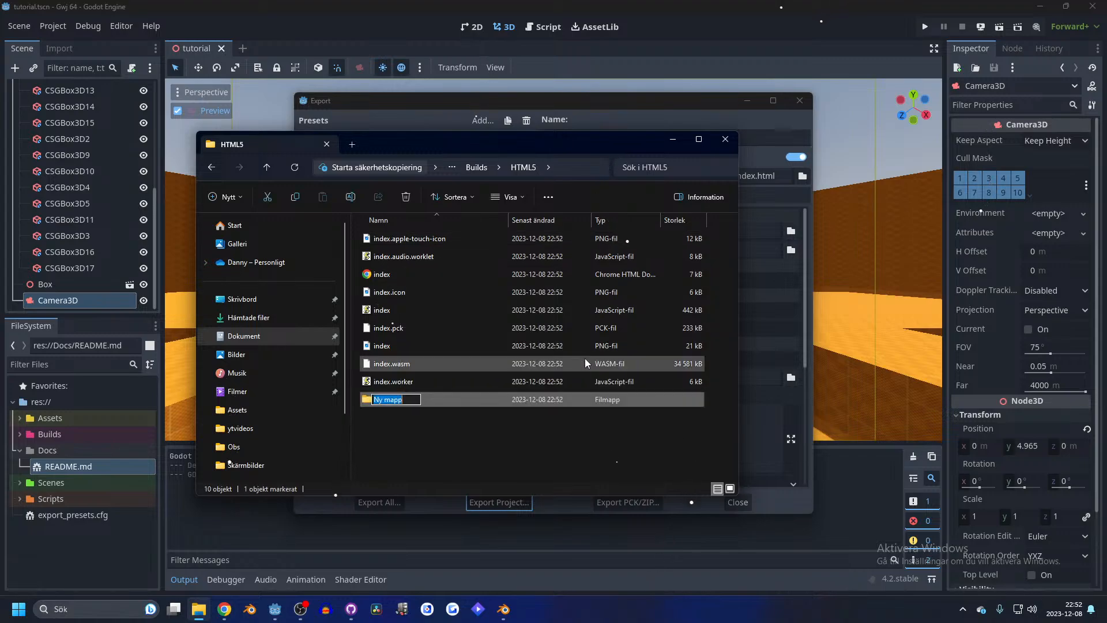
type("game")
key("Return")
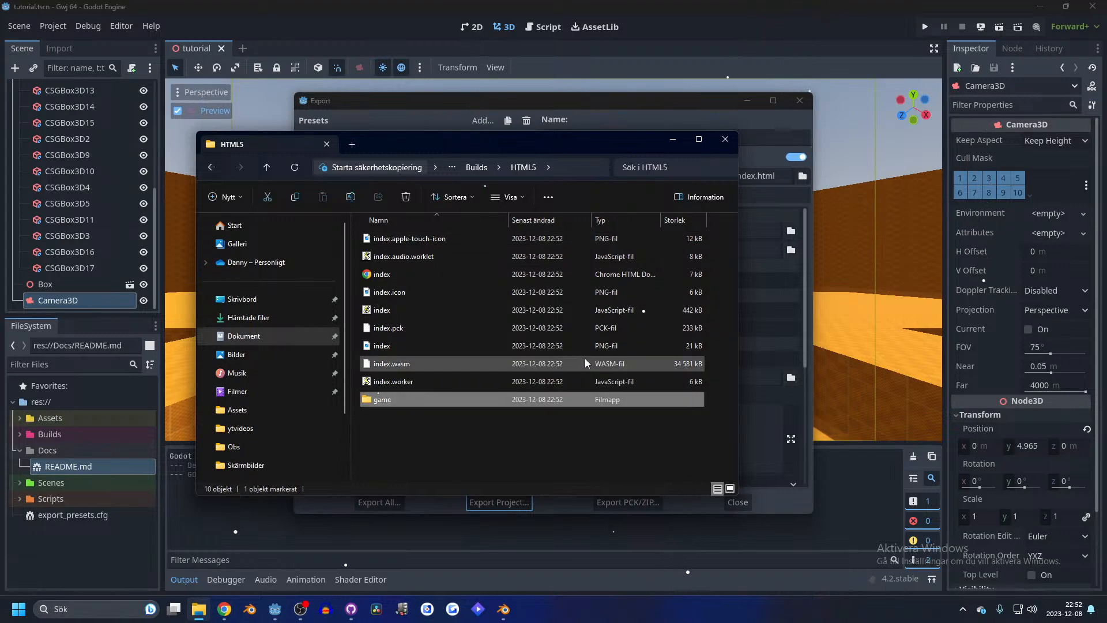
- Move all the exported index files into the game folder
left_click(420, 238)
left_click(410, 383, "shift")
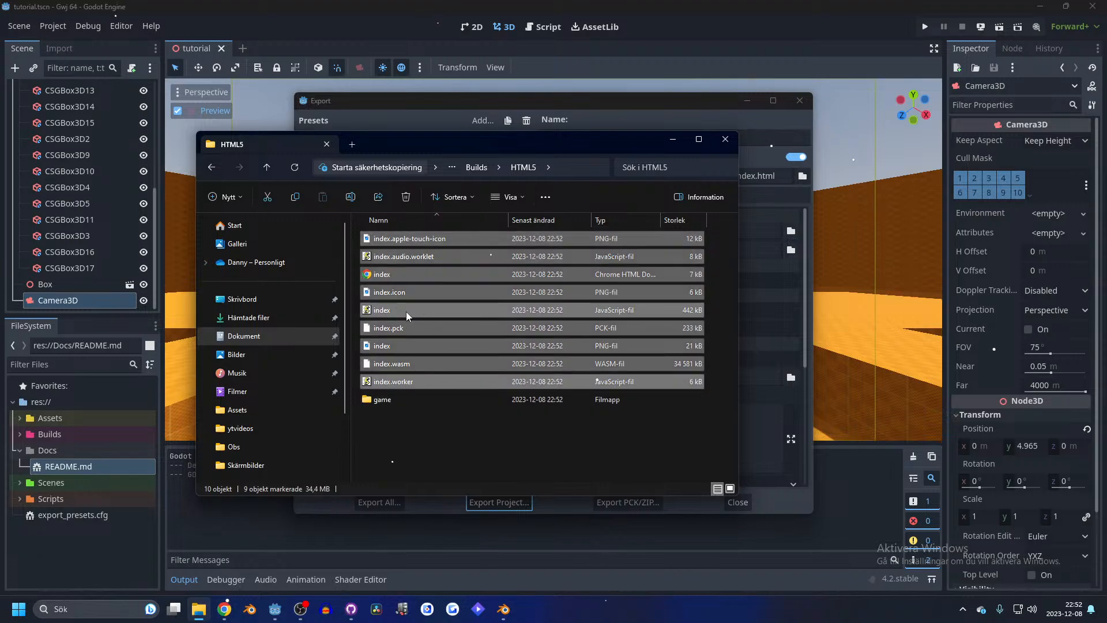
left_click_drag(400, 379, 396, 399)
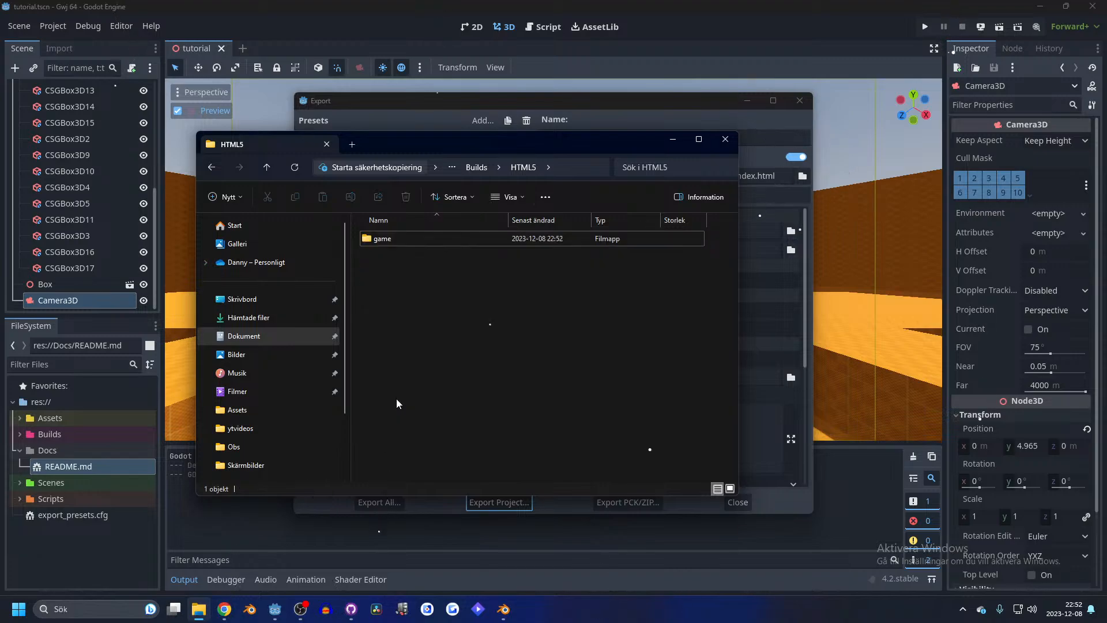
- Compress the game folder into a ZIP file named game
right_click(390, 236)
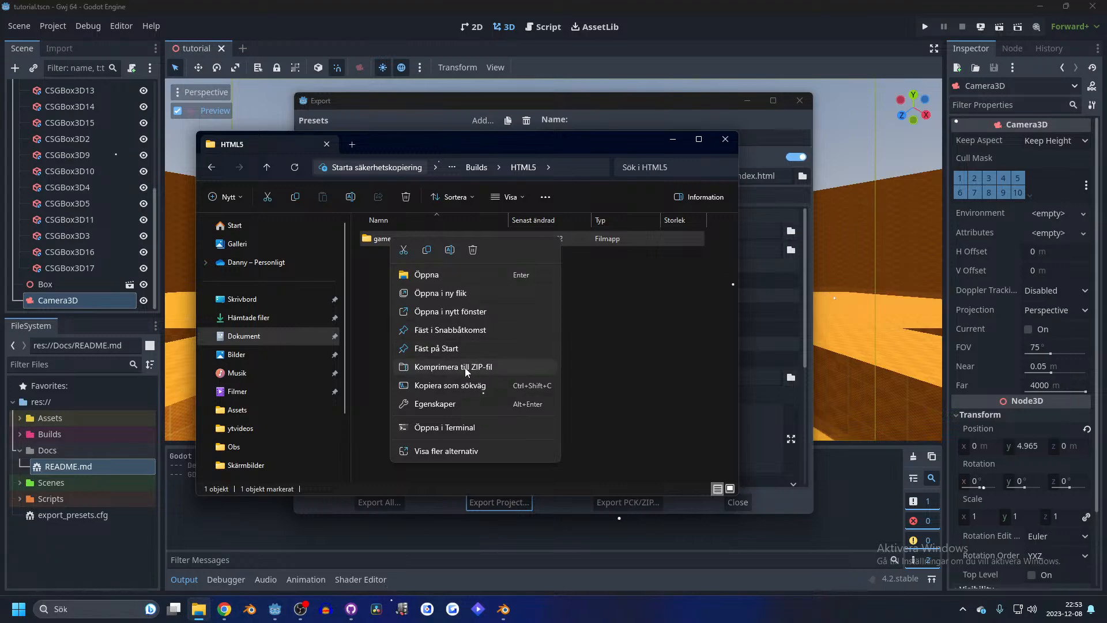
left_click(465, 368)
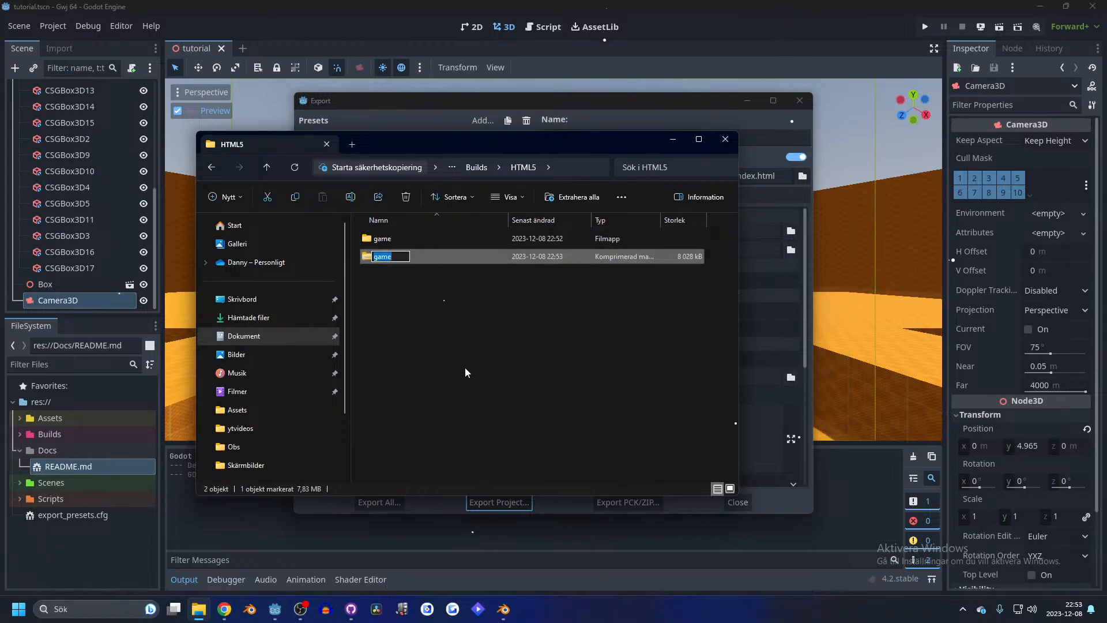
key("Return")
- Switch to the GWJ64 page in Chrome and delete the index.zip upload in the project's edit page
mouse_move(231, 612)
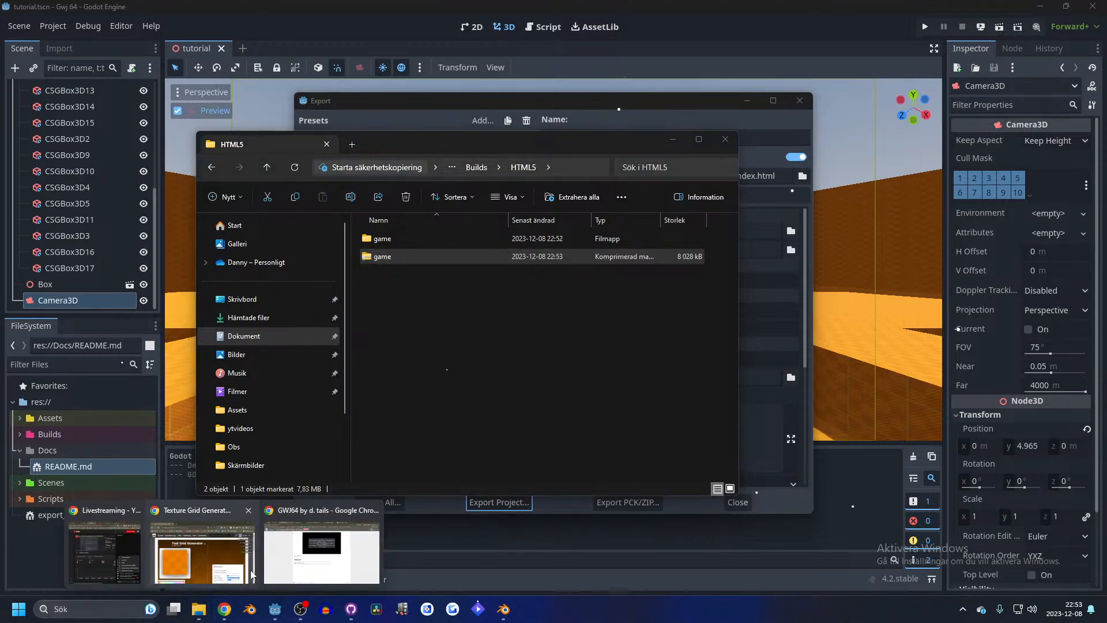
left_click(305, 531)
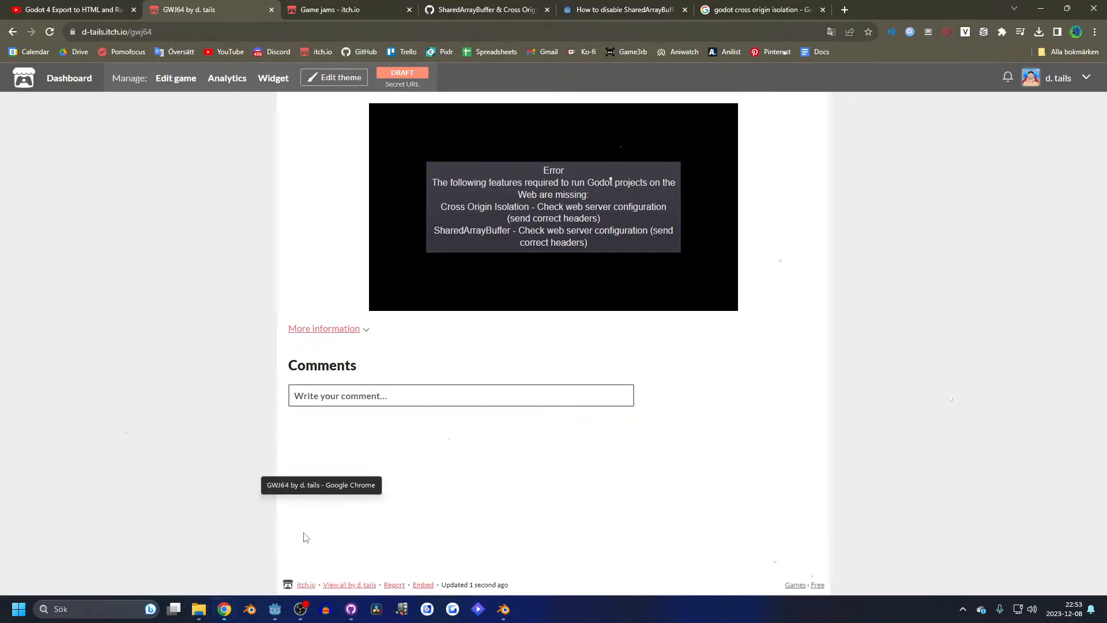
left_click(175, 79)
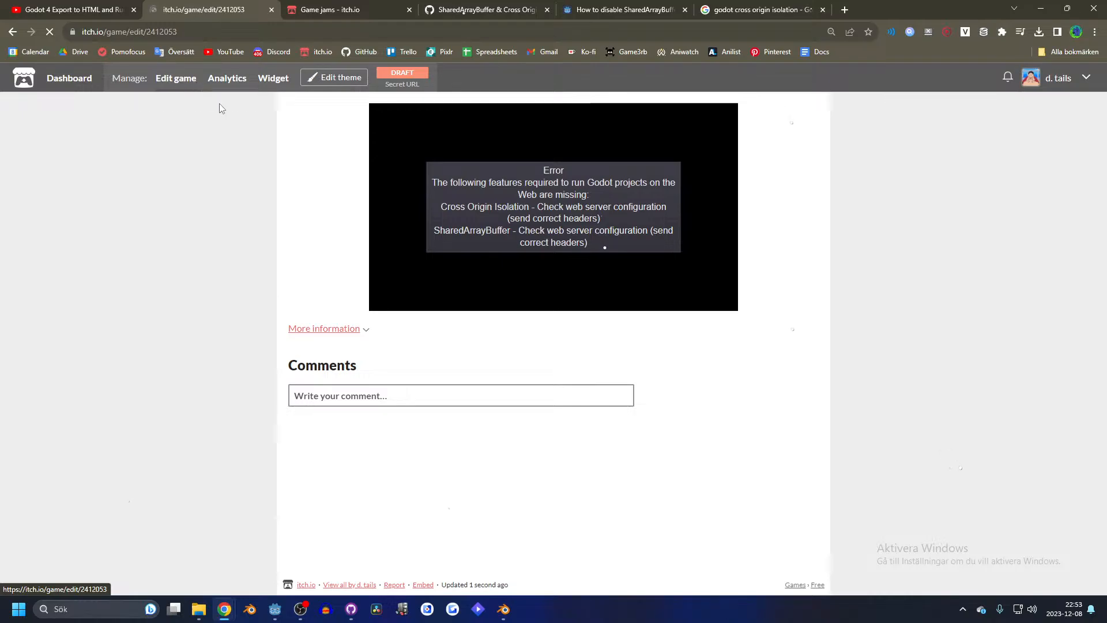
scroll(520, 303, "down", 5)
scroll(520, 303, "down", 3)
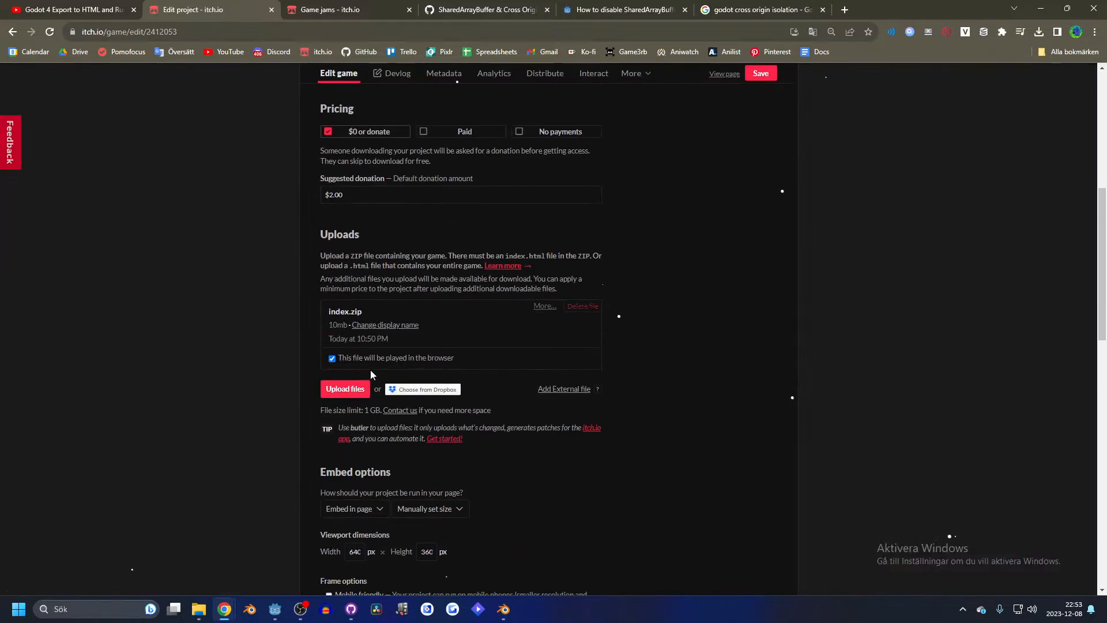
left_click(577, 307)
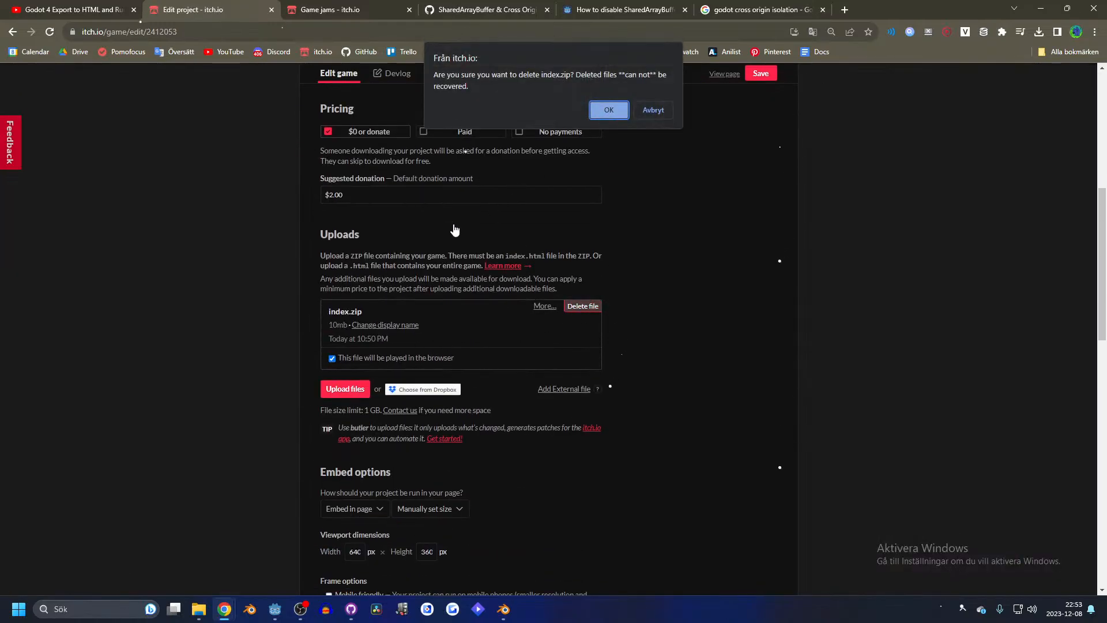
left_click(608, 110)
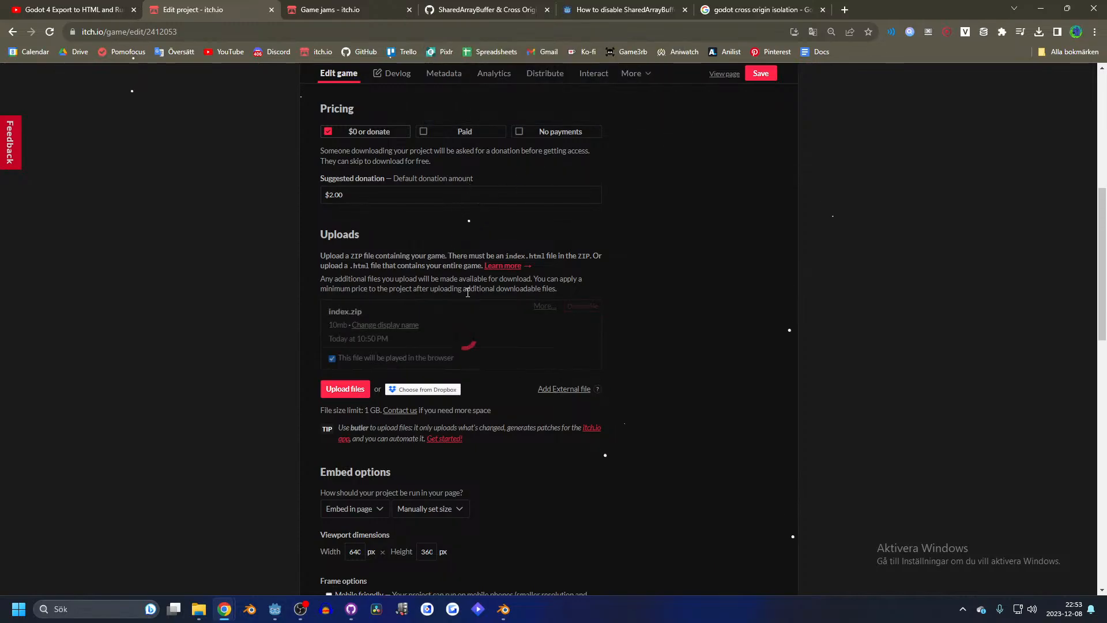
- Upload the compressed game file from the HTML5 build folder and set it to be played in the browser
left_click(355, 310)
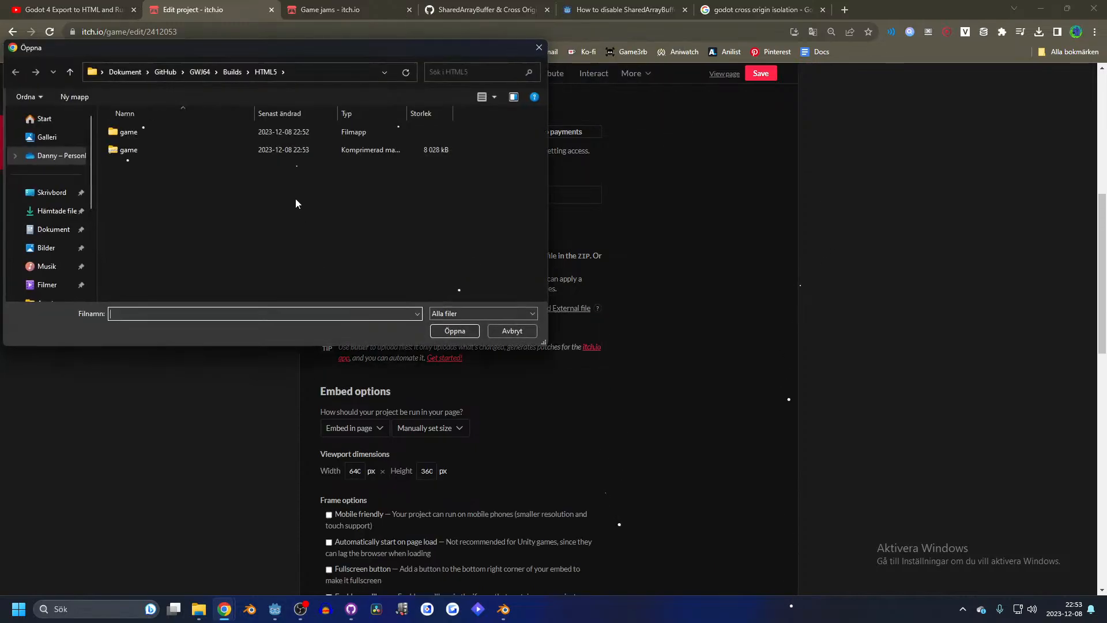
left_click(159, 149)
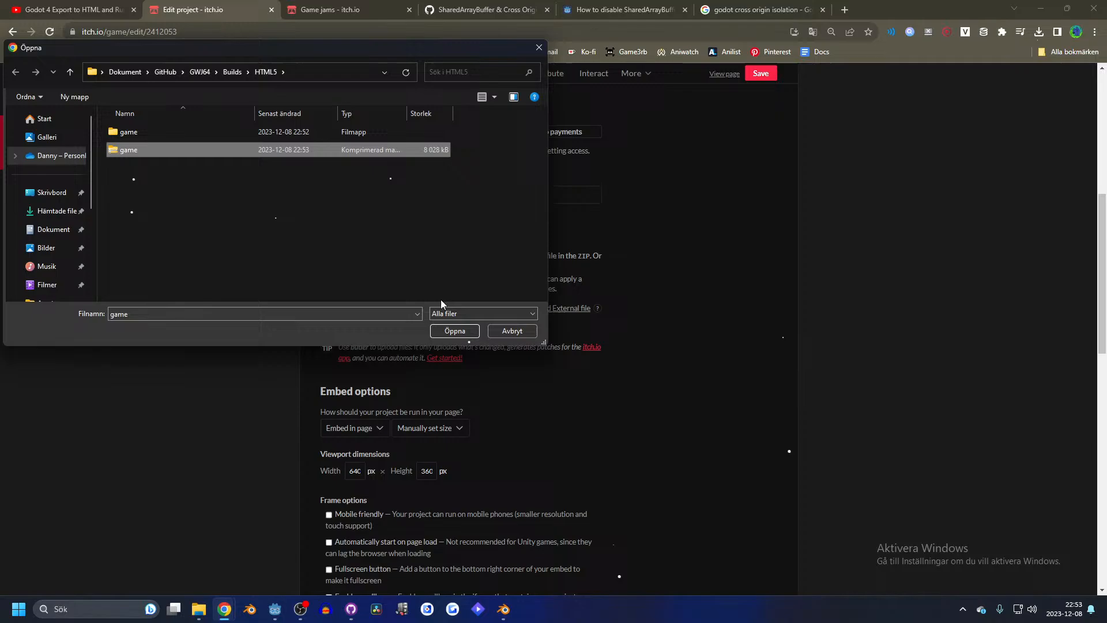
left_click(454, 331)
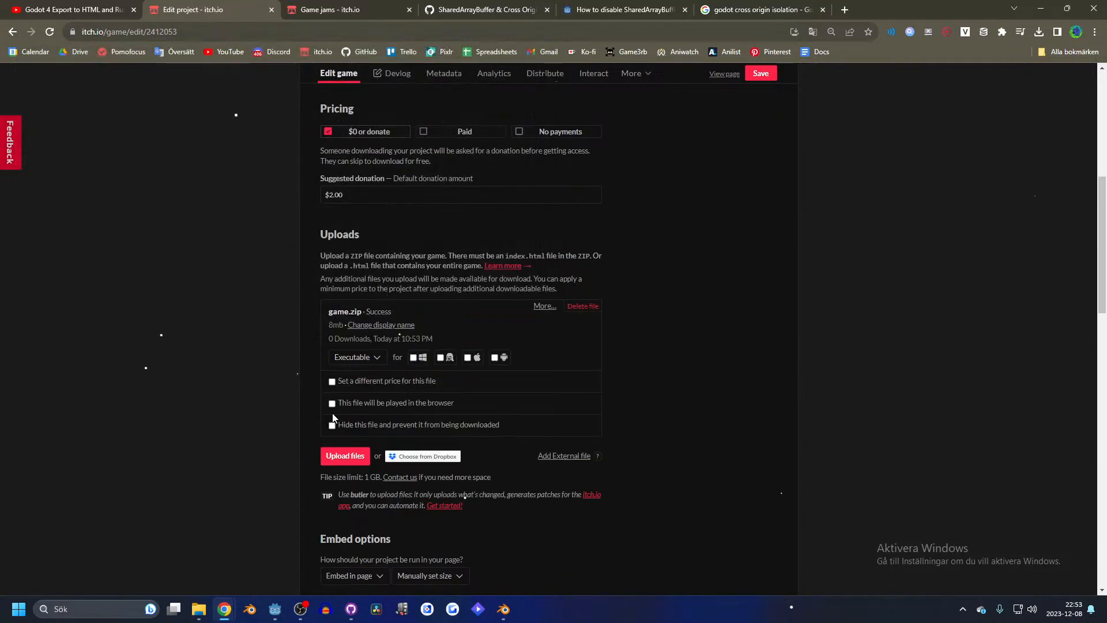
left_click(333, 403)
- Save the project and run the newly uploaded game from its itch.io page
scroll(308, 418, "down", 20)
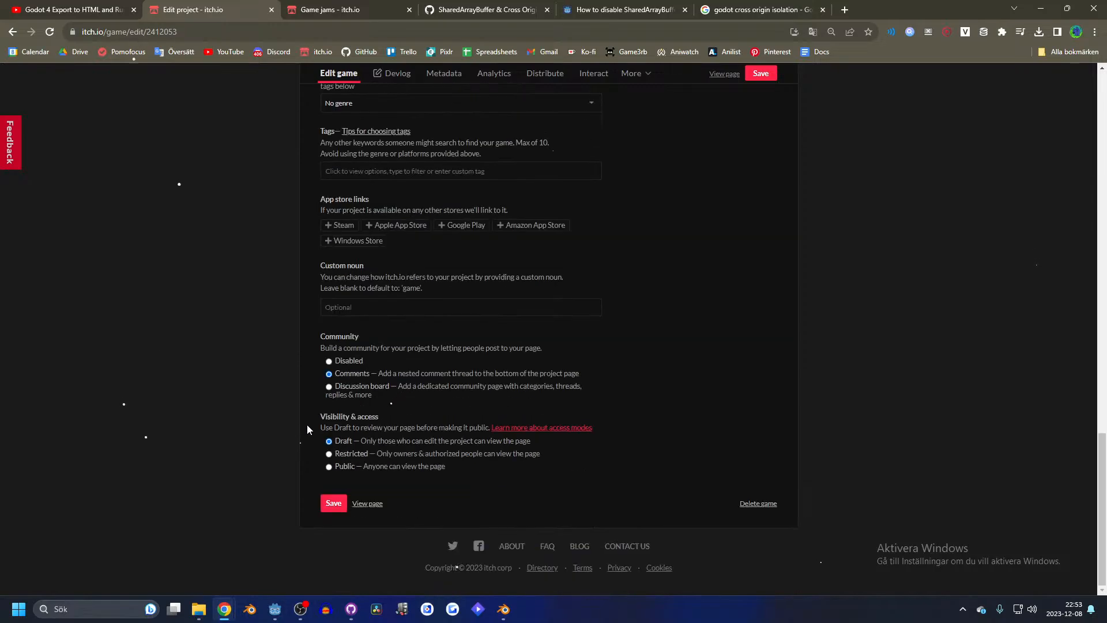
left_click(334, 504)
left_click(371, 505)
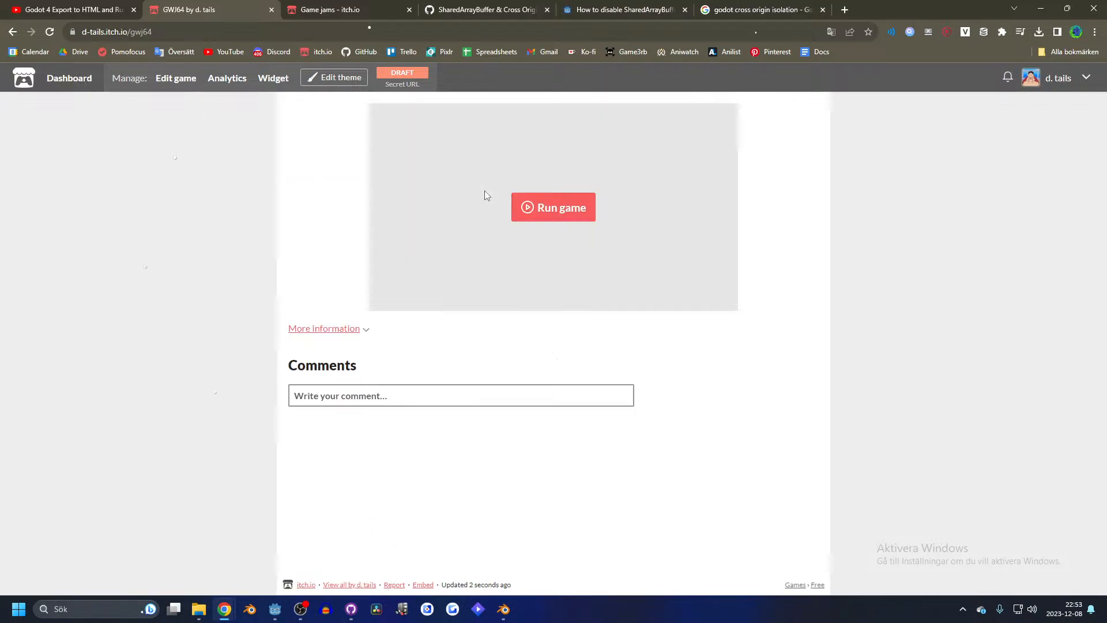
left_click(538, 206)
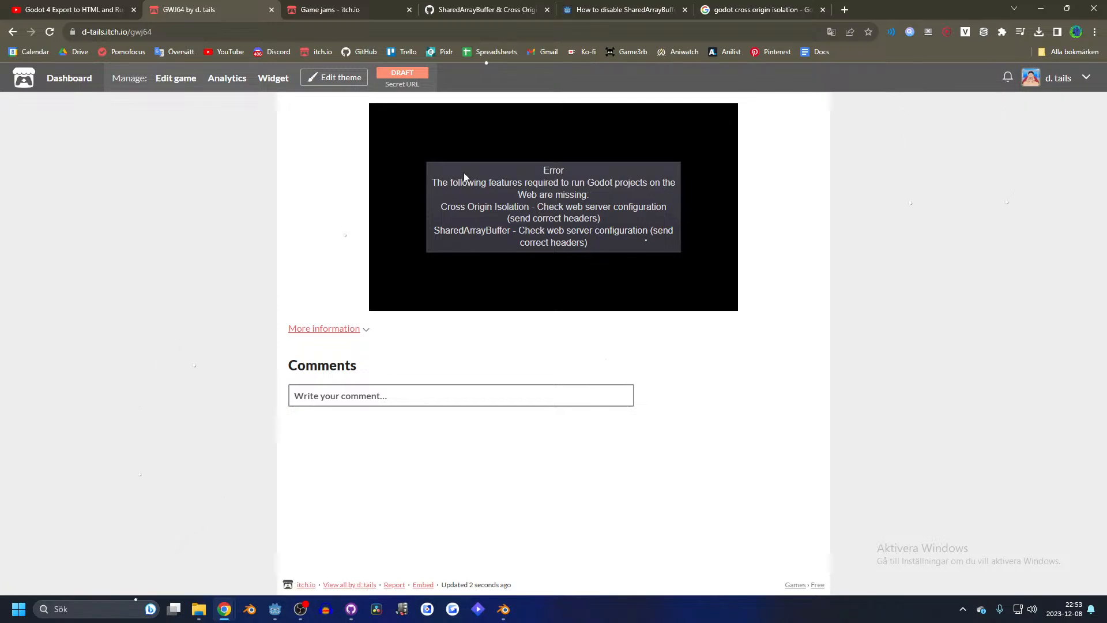
left_click_drag(433, 179, 626, 261)
left_click(609, 244)
- Switch to Godot and review the Web preset's export options down to the Progressive Web App settings
mouse_move(351, 609)
left_click(275, 609)
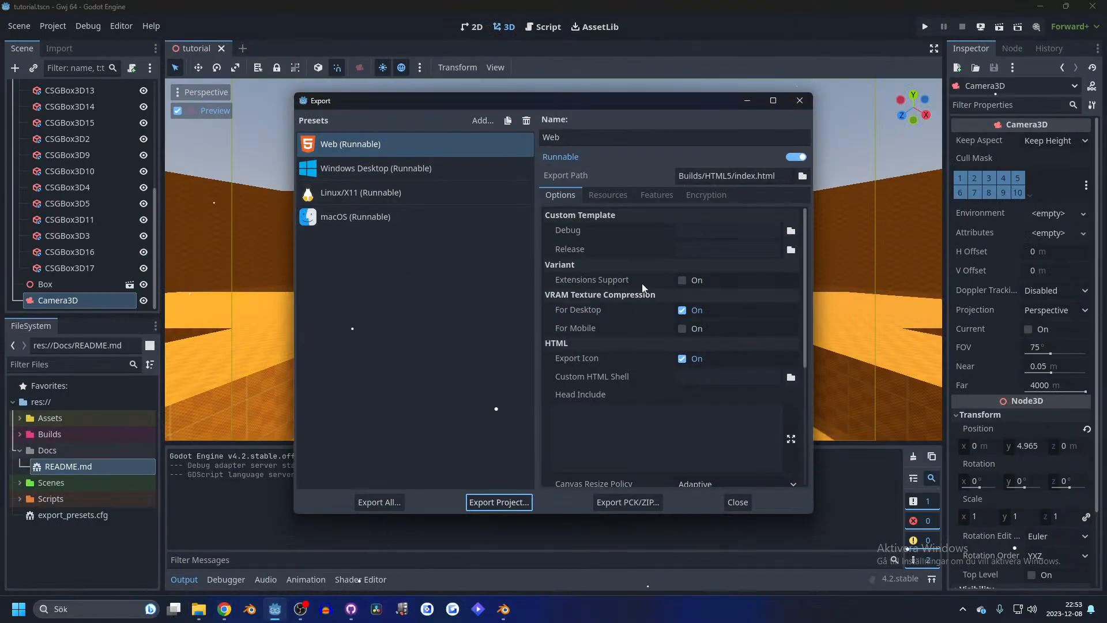
scroll(661, 297, "down", 4)
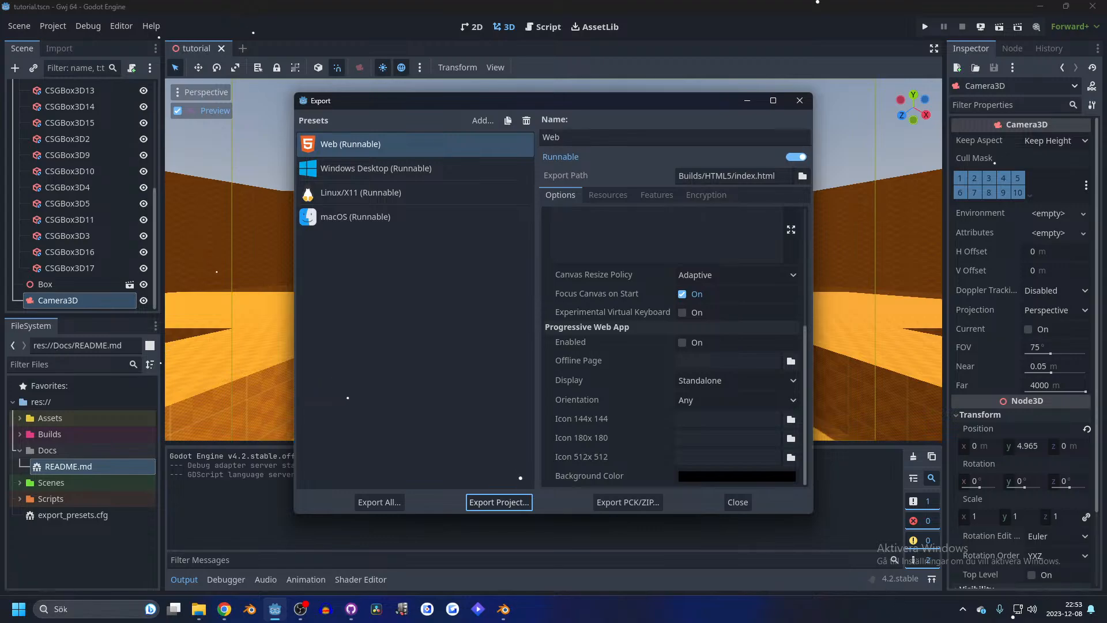
key("alt+Tab")
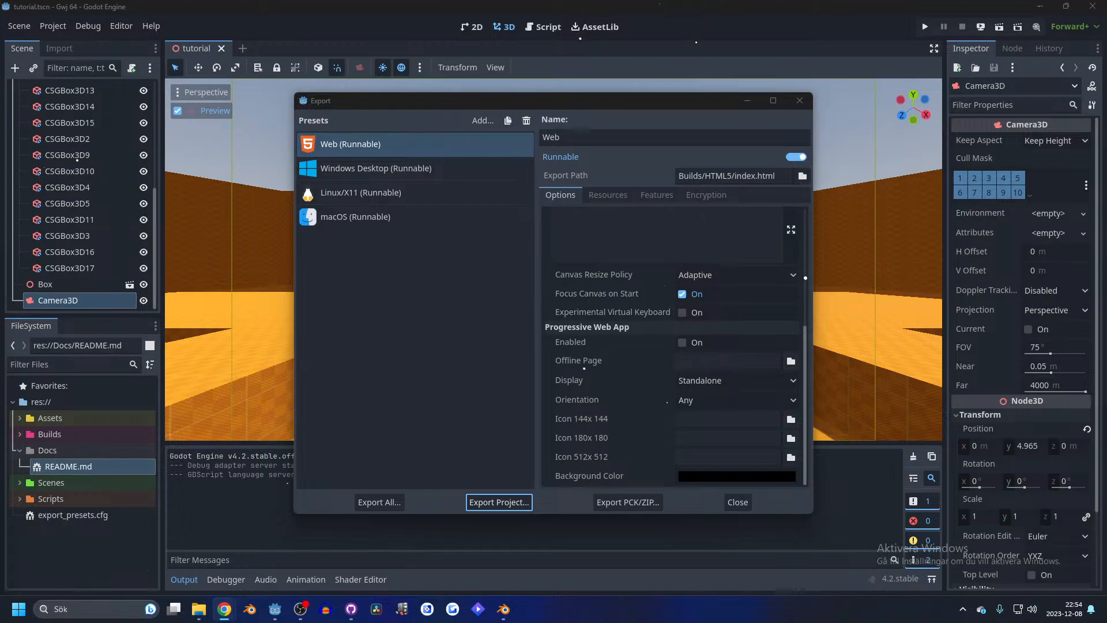
left_click(453, 297)
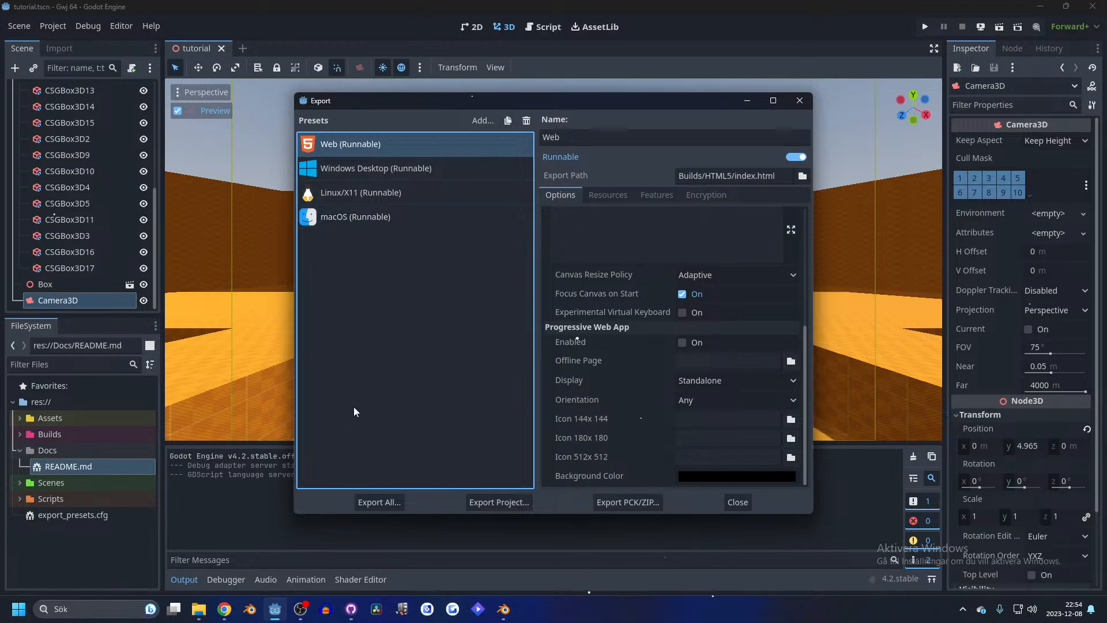
- Return to the GWJ64 edit page in Chrome and choose HTML as the kind of project
left_click(224, 609)
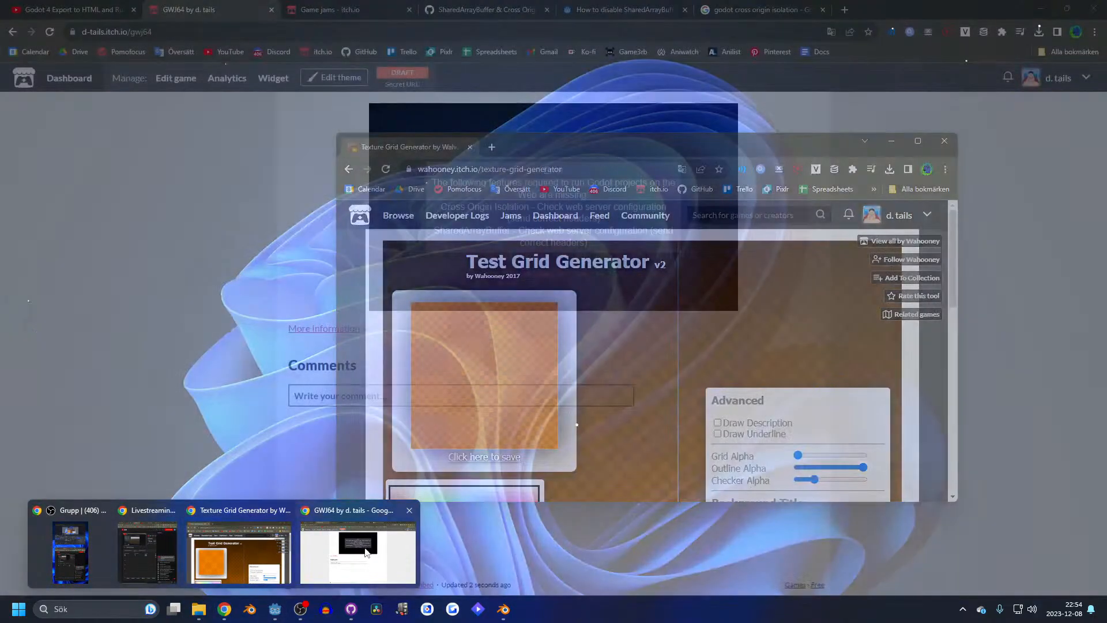
left_click(326, 545)
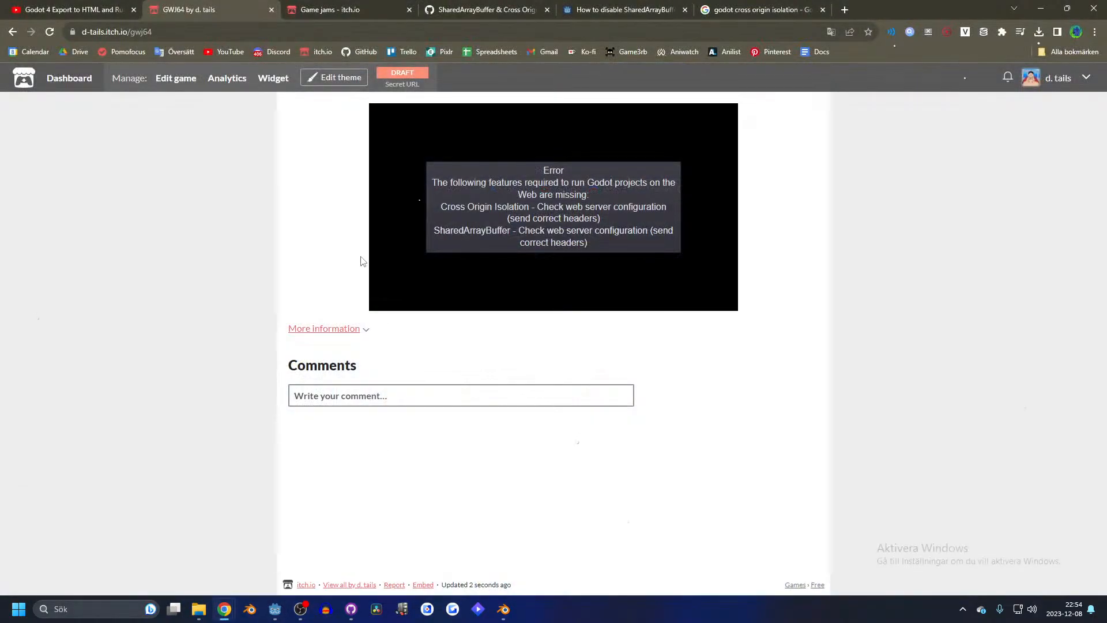
left_click(164, 85)
scroll(421, 288, "down", 2)
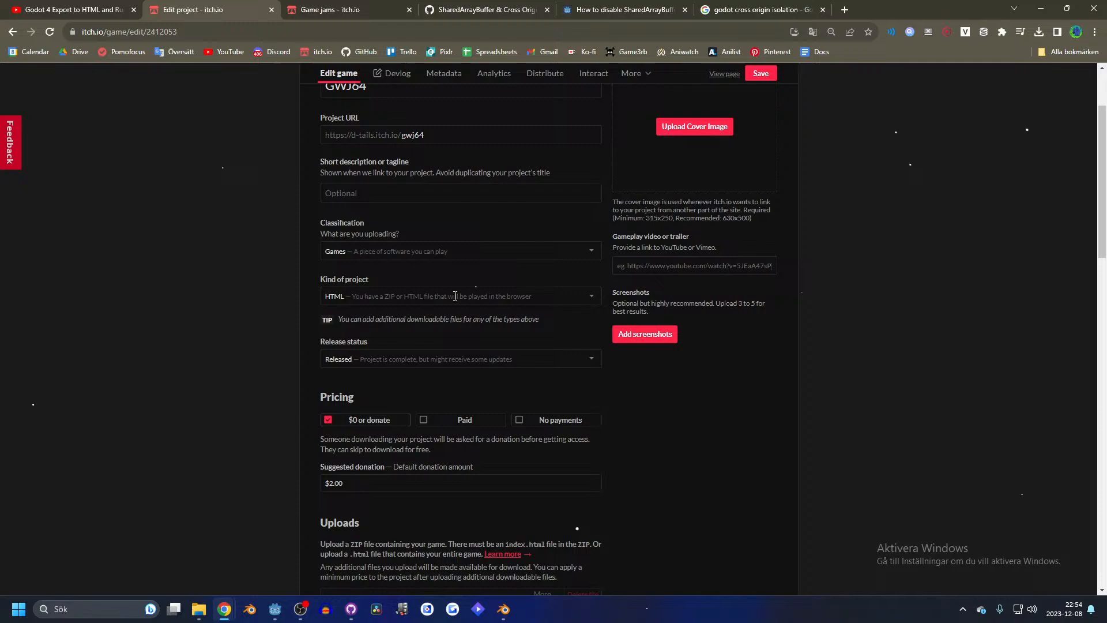
left_click(398, 298)
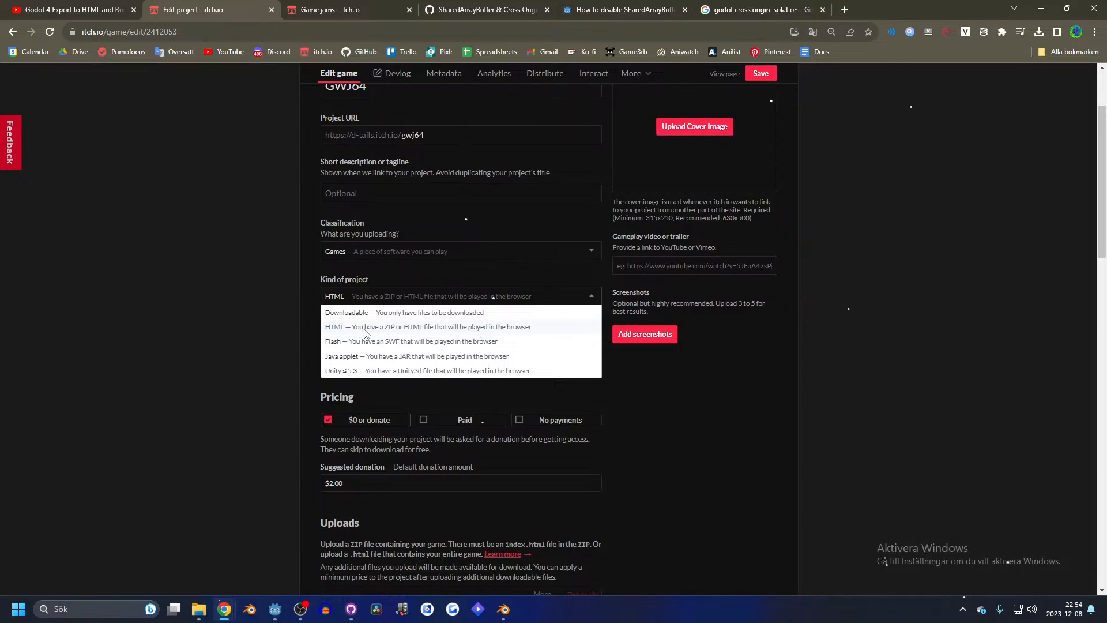
left_click(363, 328)
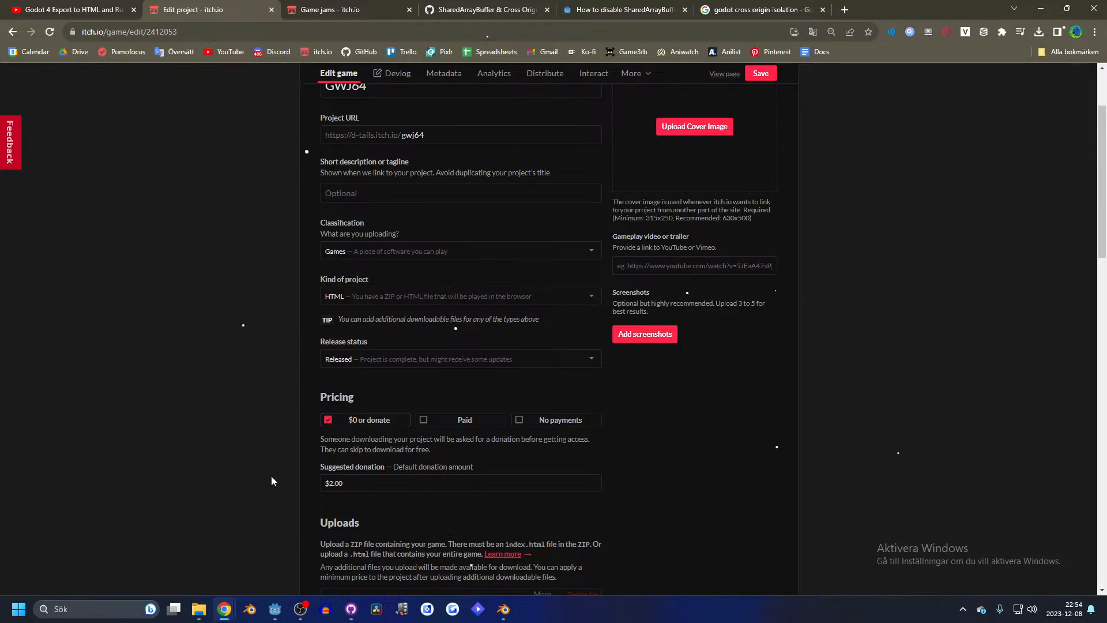
- Search the edit page for "frame" to locate the Frame options
scroll(306, 385, "down", 6)
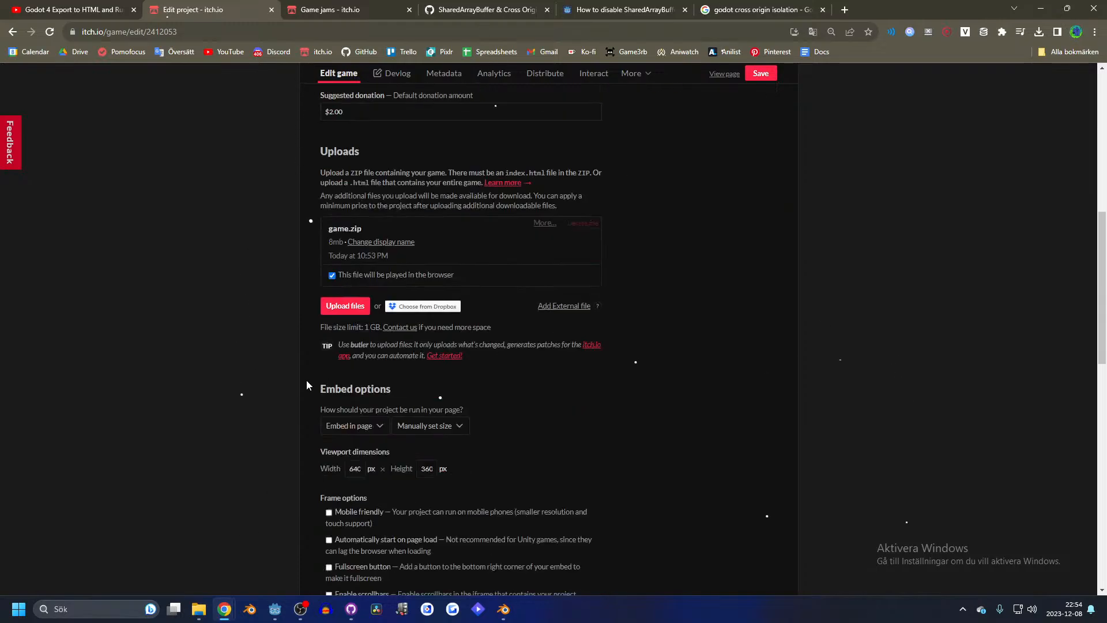
scroll(323, 369, "up", 8)
scroll(531, 260, "down", 5)
scroll(534, 297, "up", 6)
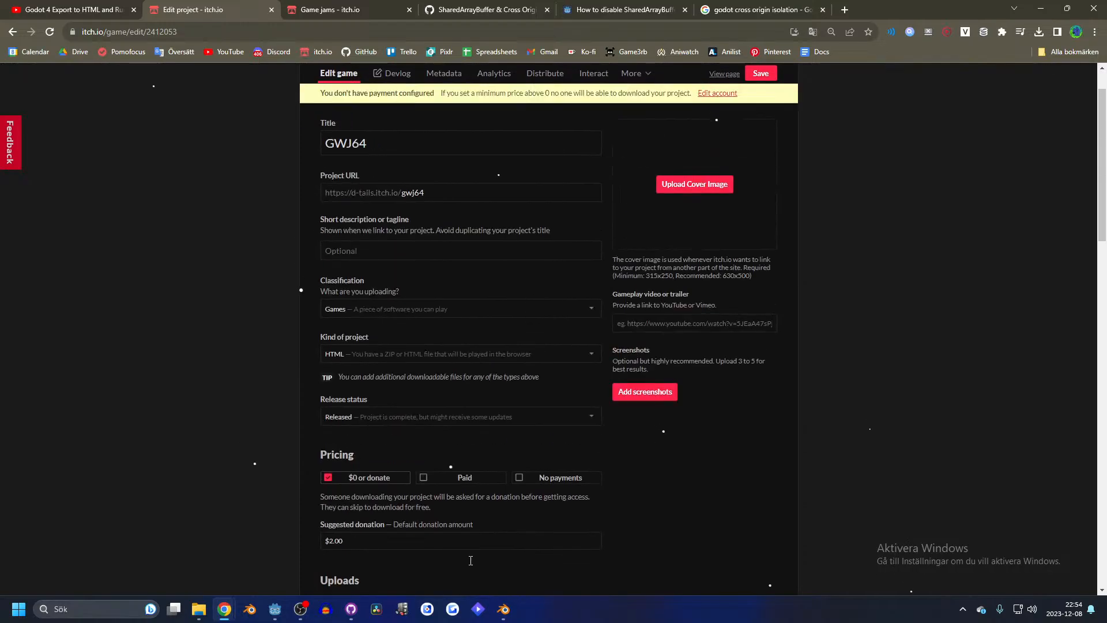
key("ctrl+f")
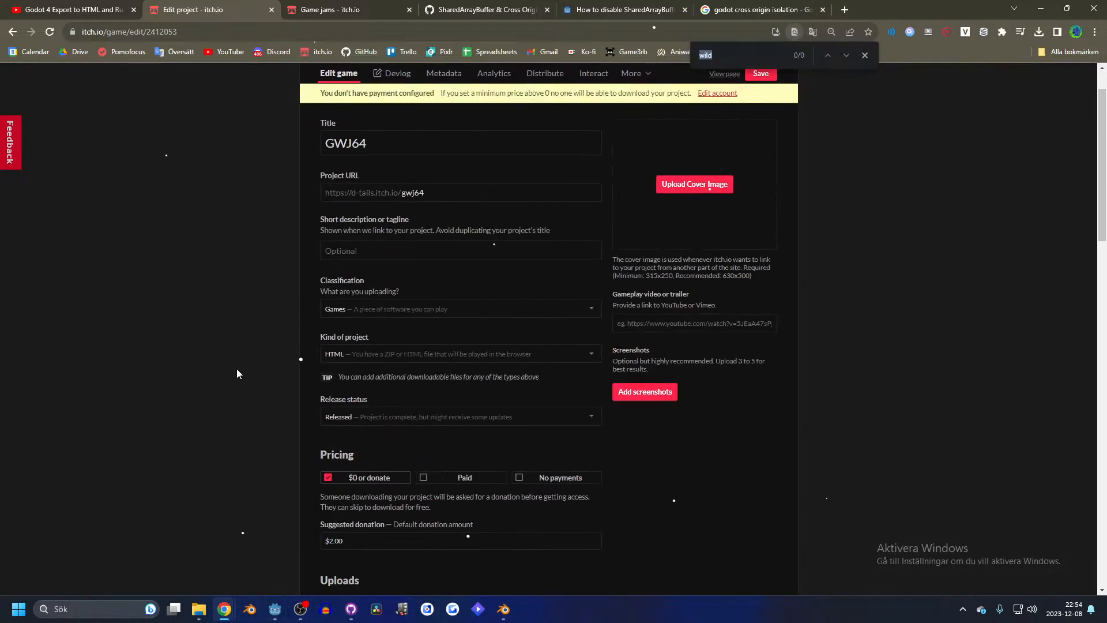
type("frame")
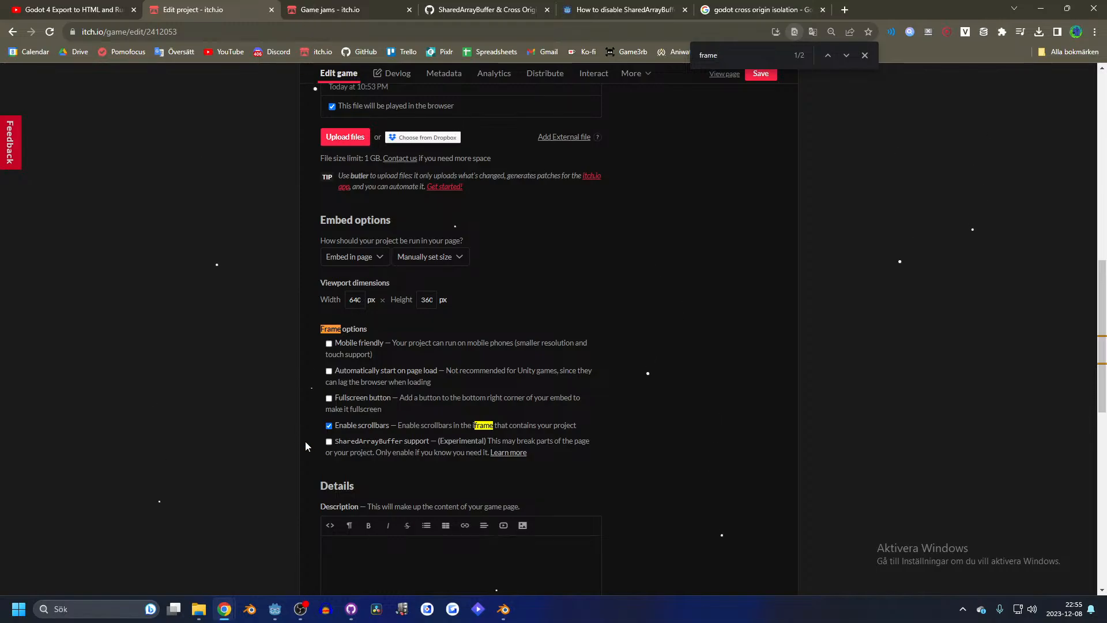
- Save the project and open its page to test the game
scroll(303, 438, "down", 15)
left_click(334, 504)
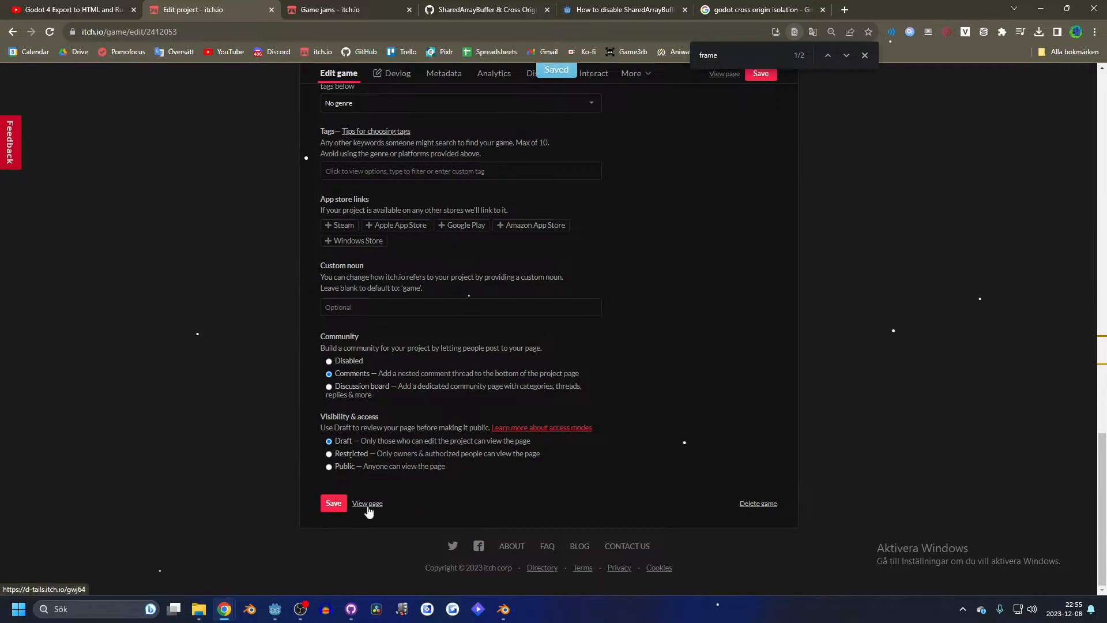
left_click(368, 505)
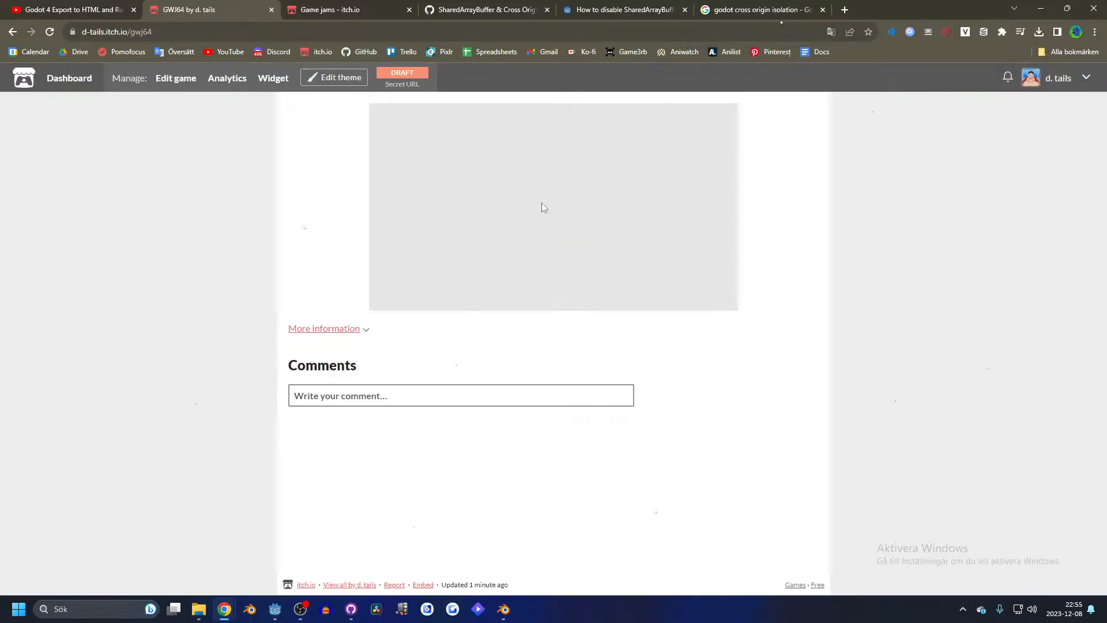
- In the project's Frame options, turn on SharedArrayBuffer support and turn off Enable scrollbars
left_click(167, 80)
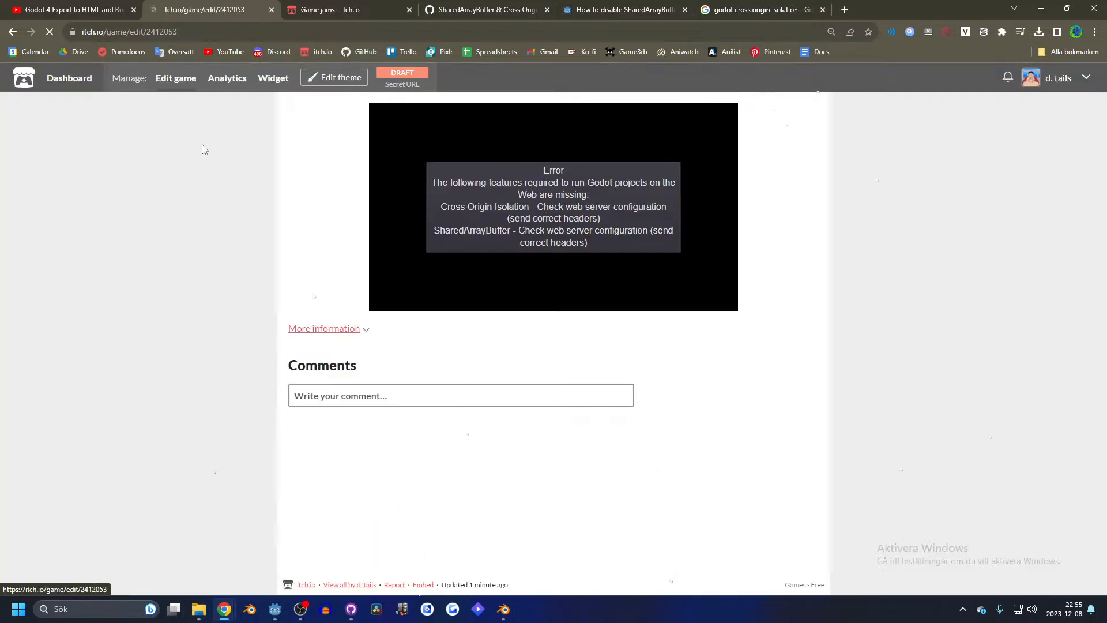
scroll(283, 413, "down", 15)
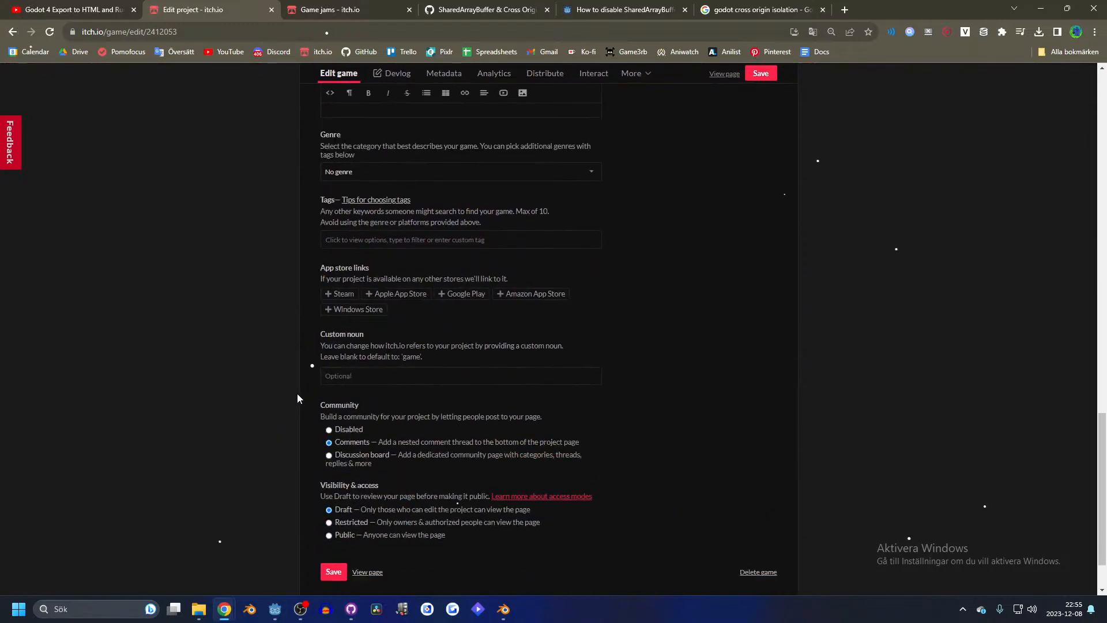
scroll(297, 398, "down", 2)
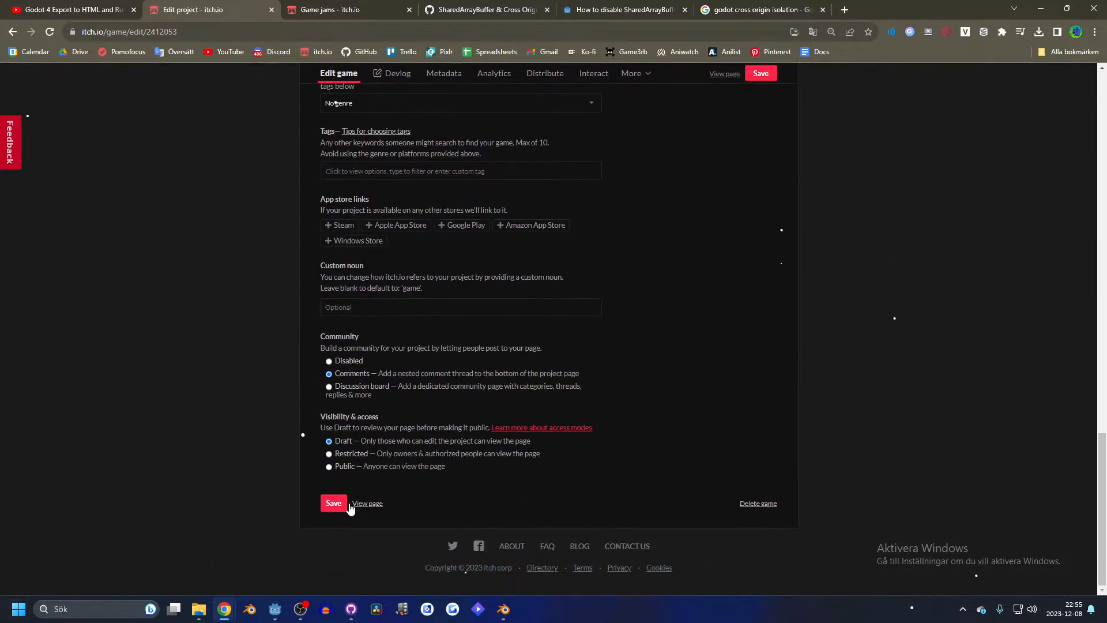
scroll(304, 381, "up", 1)
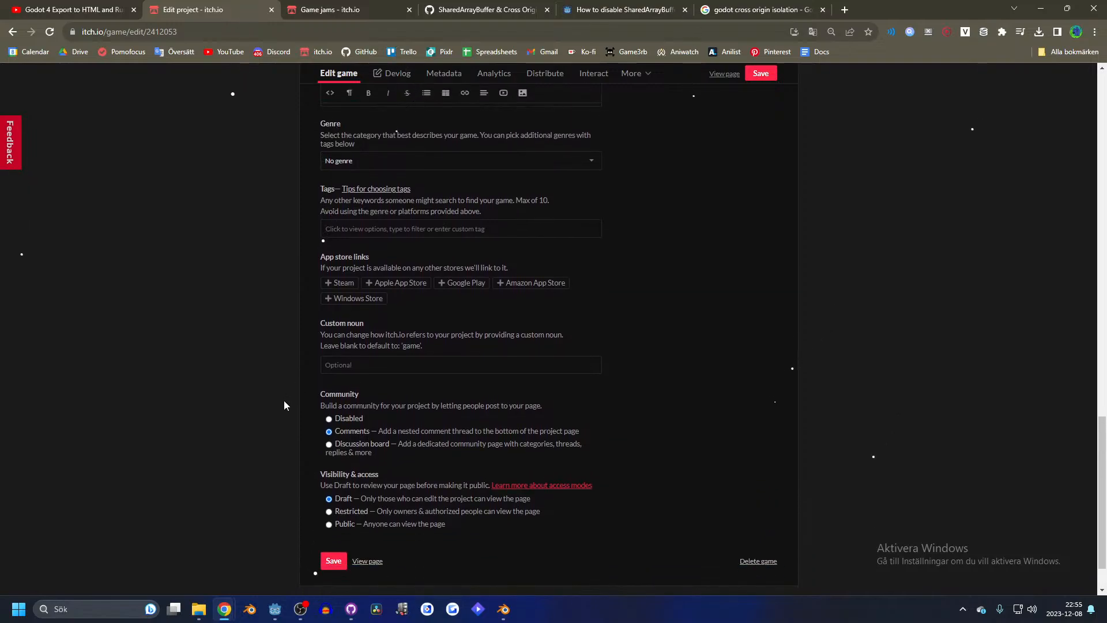
scroll(262, 403, "up", 8)
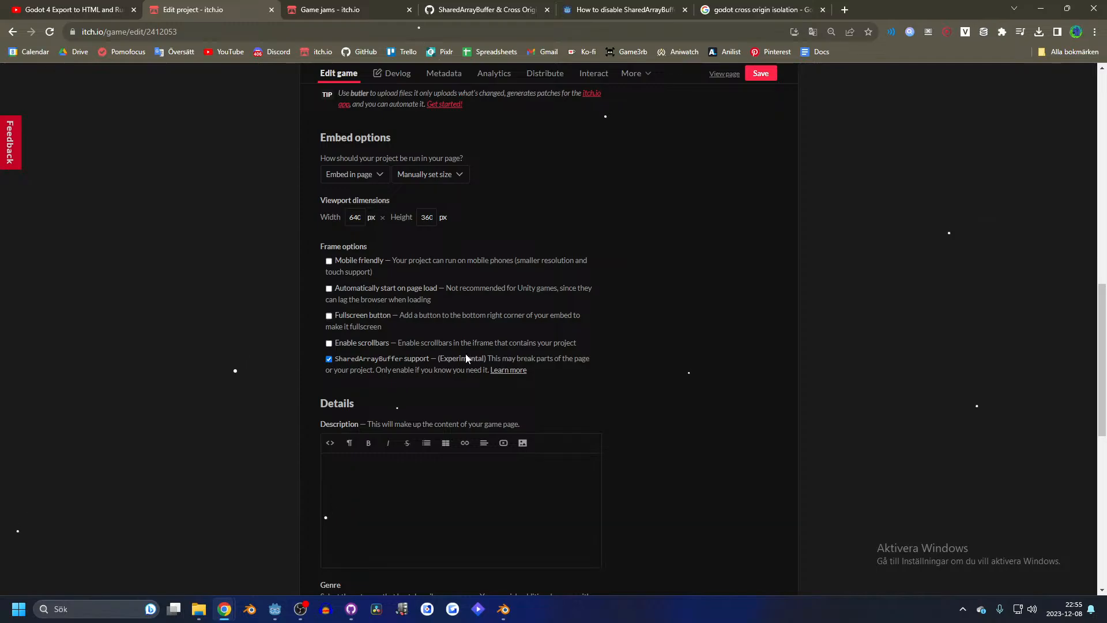
- Save the changed embed settings and run the game from its page
scroll(480, 402, "down", 10)
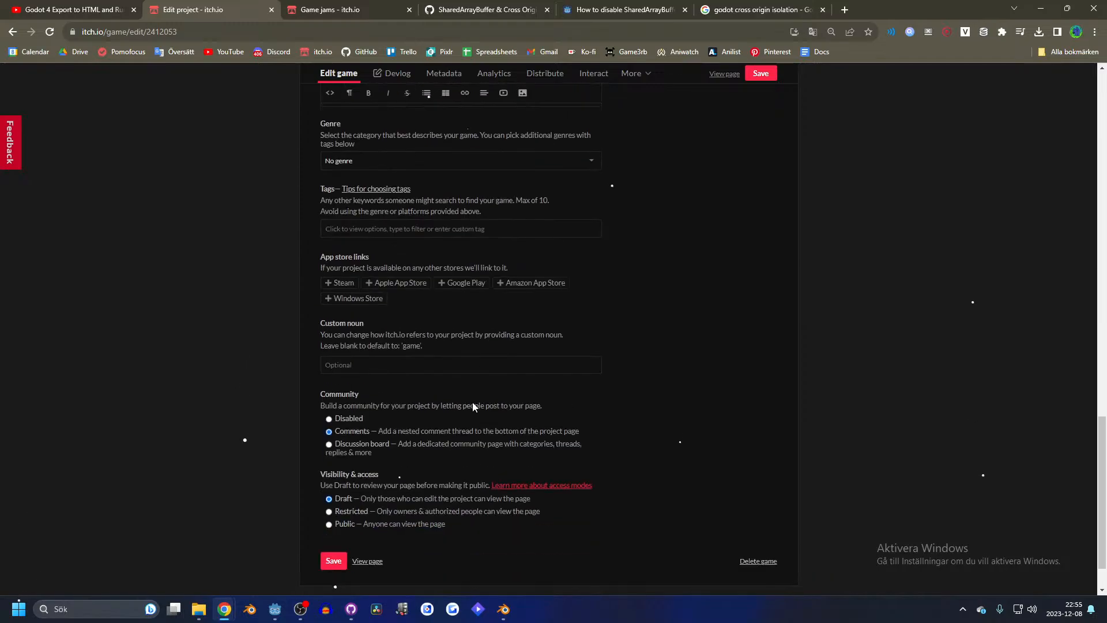
left_click(331, 504)
left_click(365, 504)
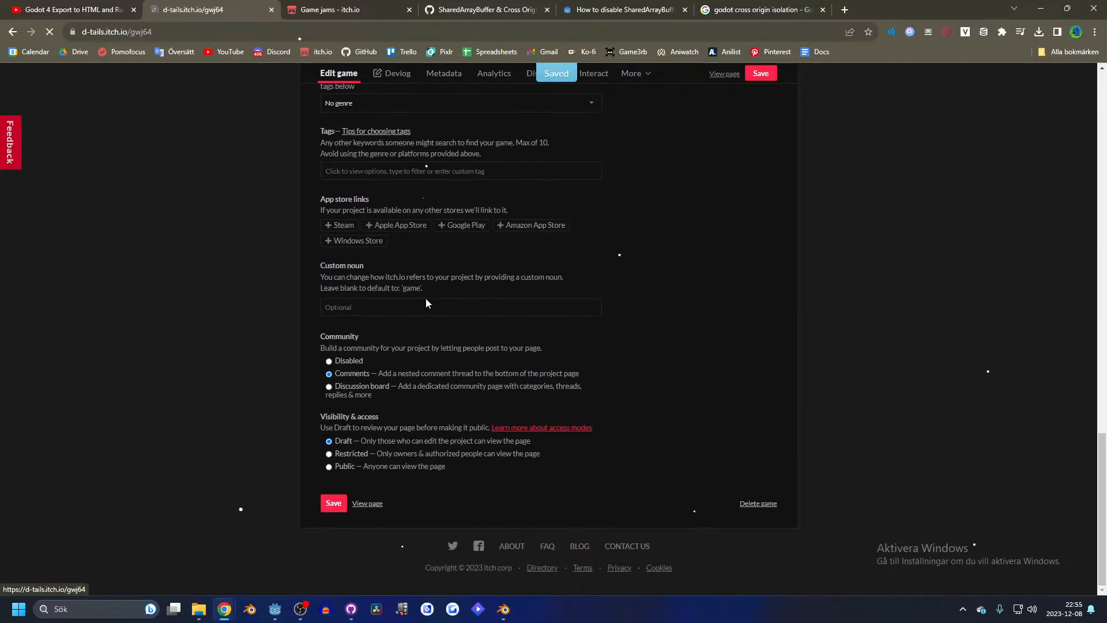
left_click(540, 212)
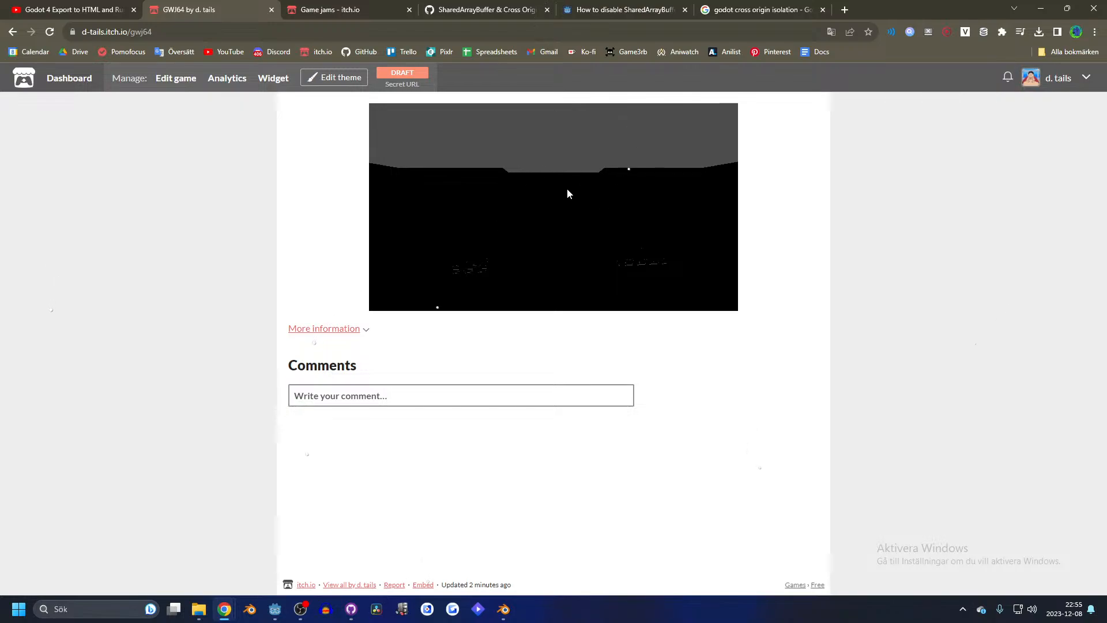
- Reopen the game's edit page, review its upload, embed and community settings without uploading anything, and return to the game page
left_click(171, 83)
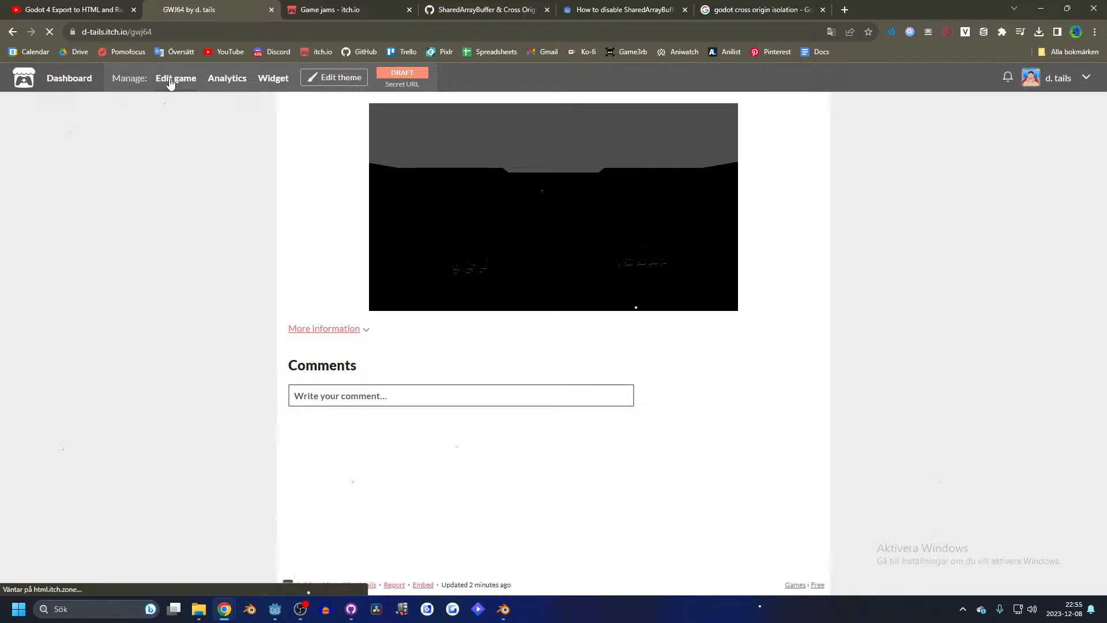
scroll(454, 290, "down", 2)
scroll(453, 283, "down", 10)
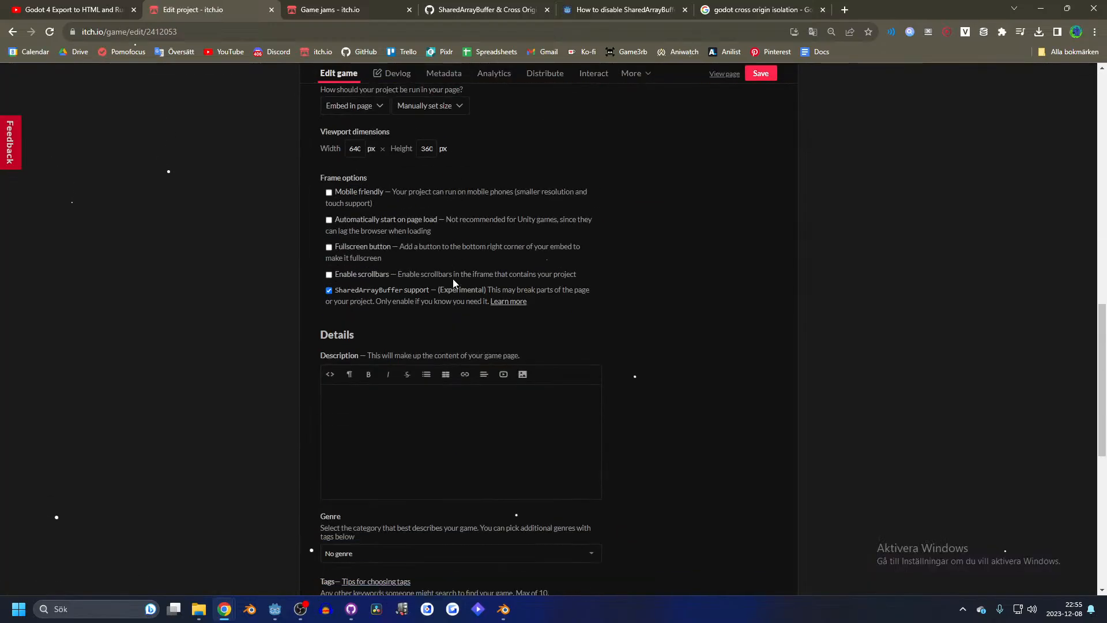
scroll(403, 276, "up", 4)
left_click(348, 274)
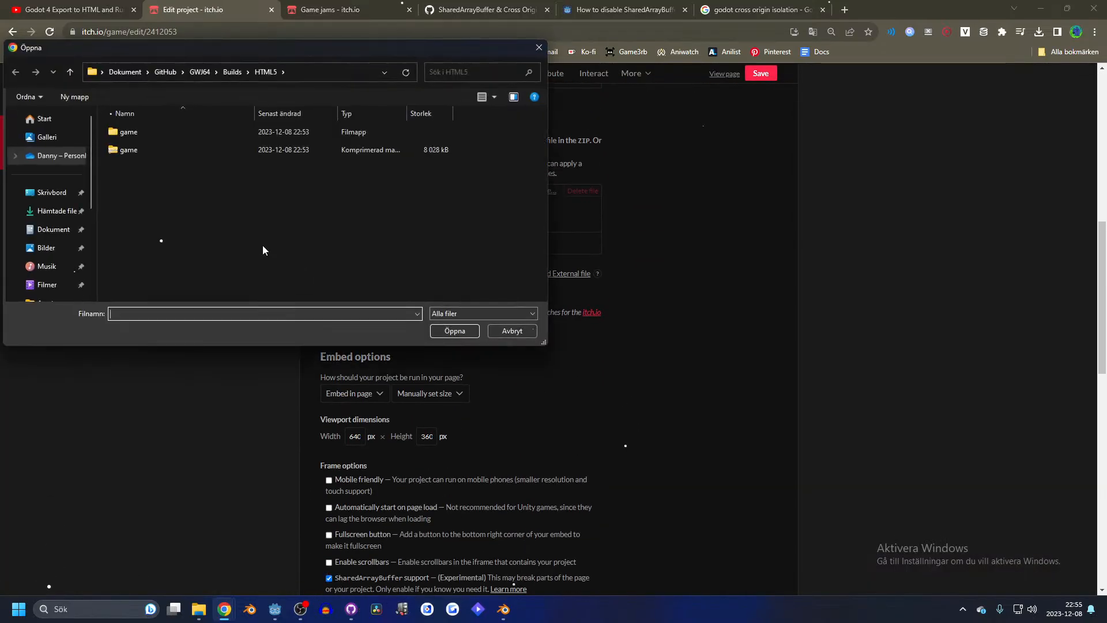
left_click(545, 51)
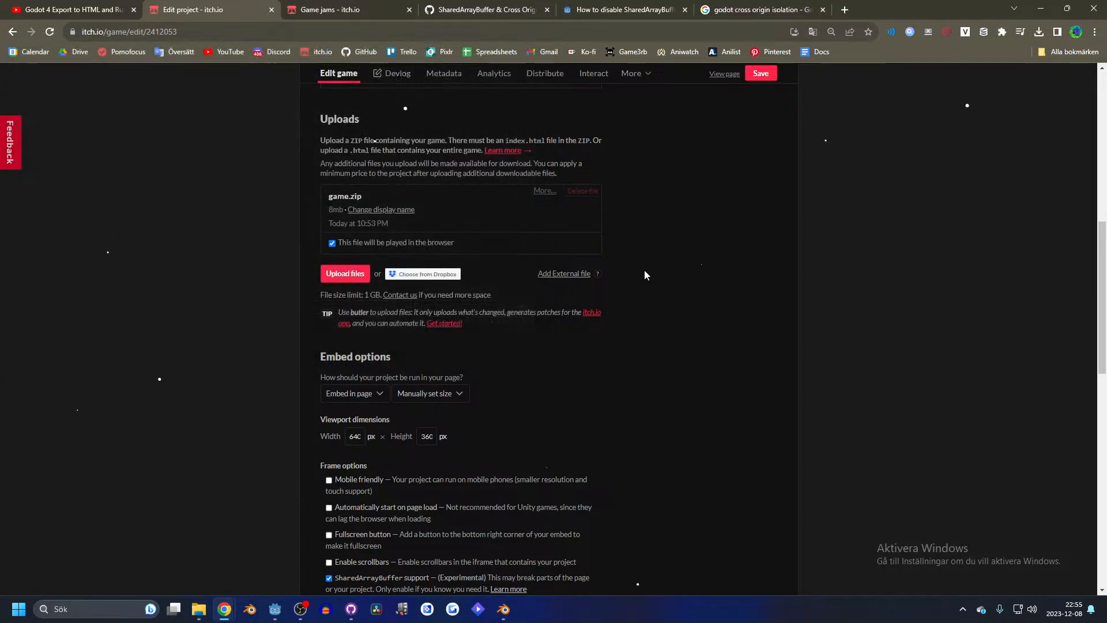
scroll(644, 271, "up", 10)
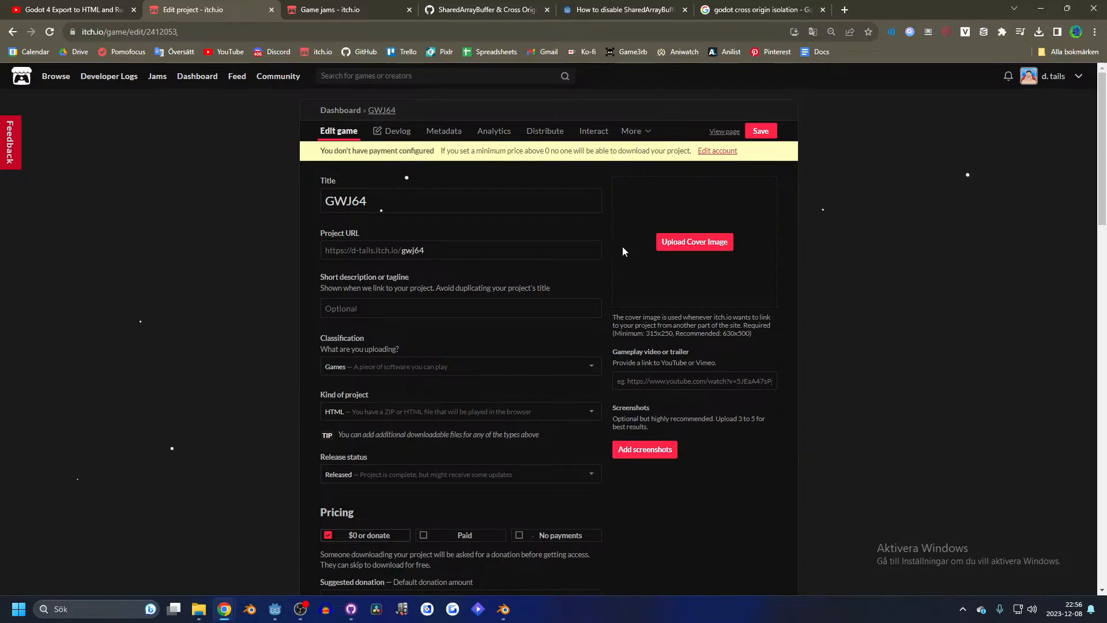
scroll(688, 368, "down", 4)
scroll(681, 369, "down", 10)
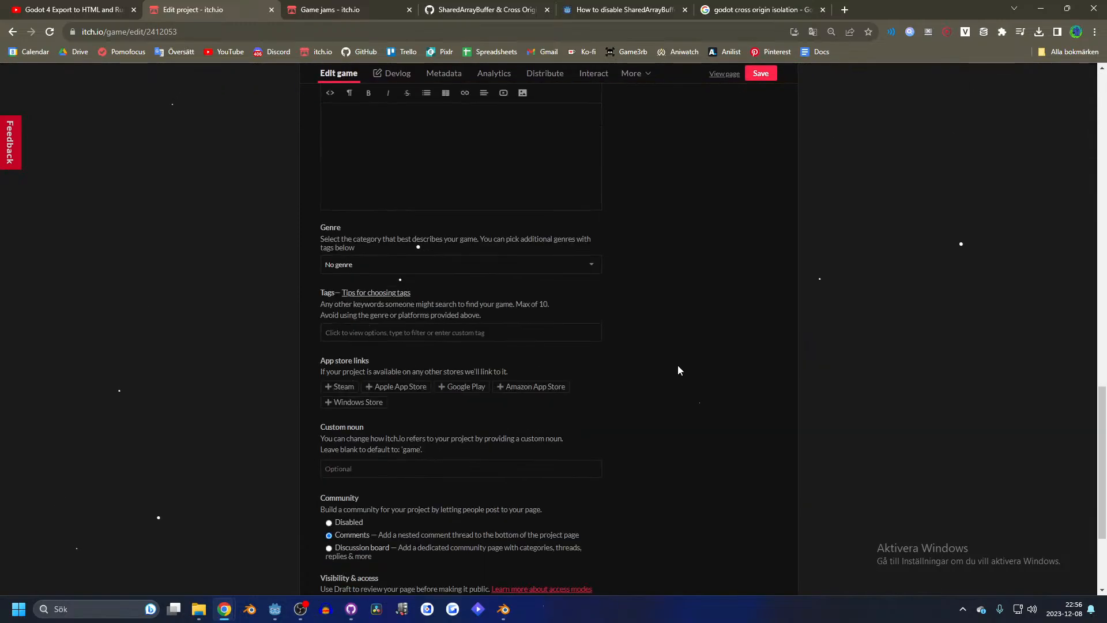
left_click(367, 503)
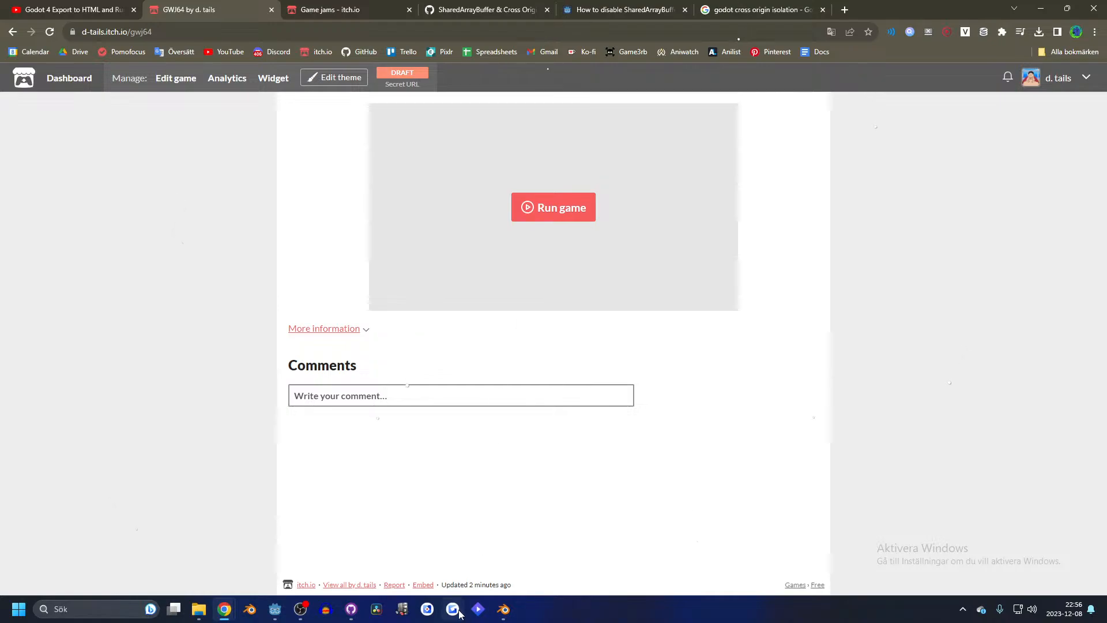
- Switch to Godot, close the Export window and turn off the camera preview in the 3D viewport
key("alt+Tab")
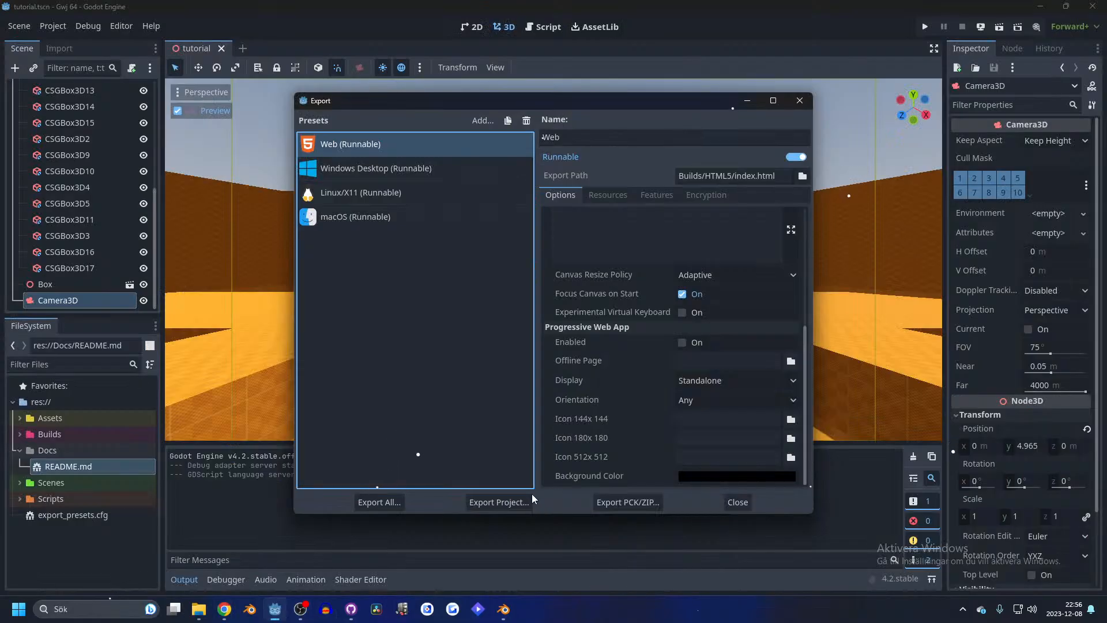
left_click(737, 502)
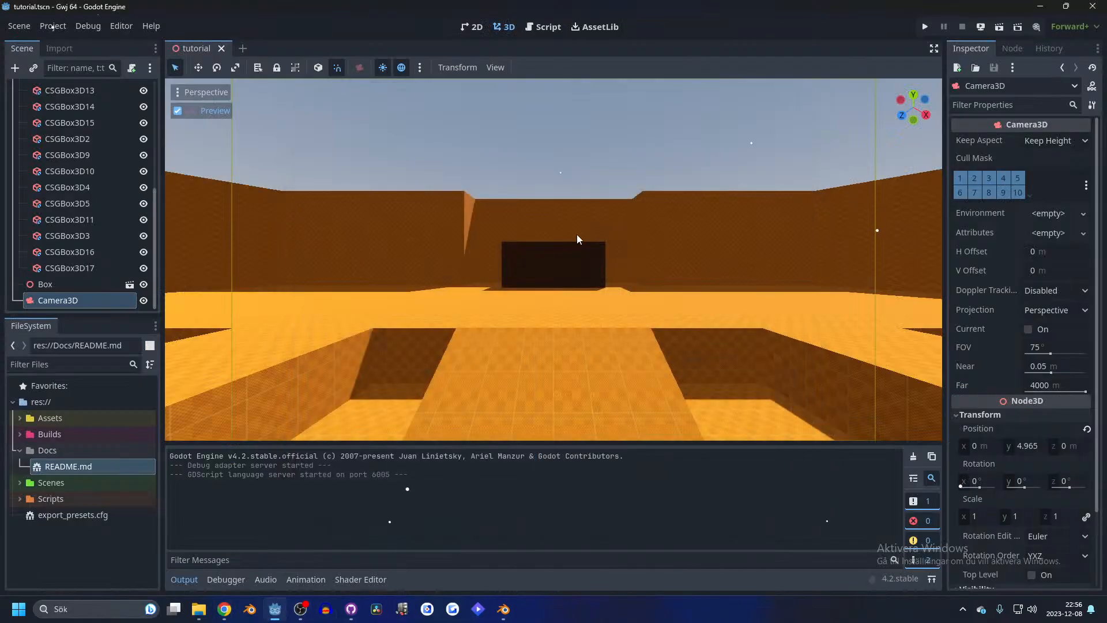
left_click(217, 110)
- Deselect the camera and examine the tutorial level's arena from several angles
middle_click_drag(569, 147, 545, 168)
scroll(696, 143, "down", 6)
left_click(695, 143)
scroll(725, 136, "up", 8)
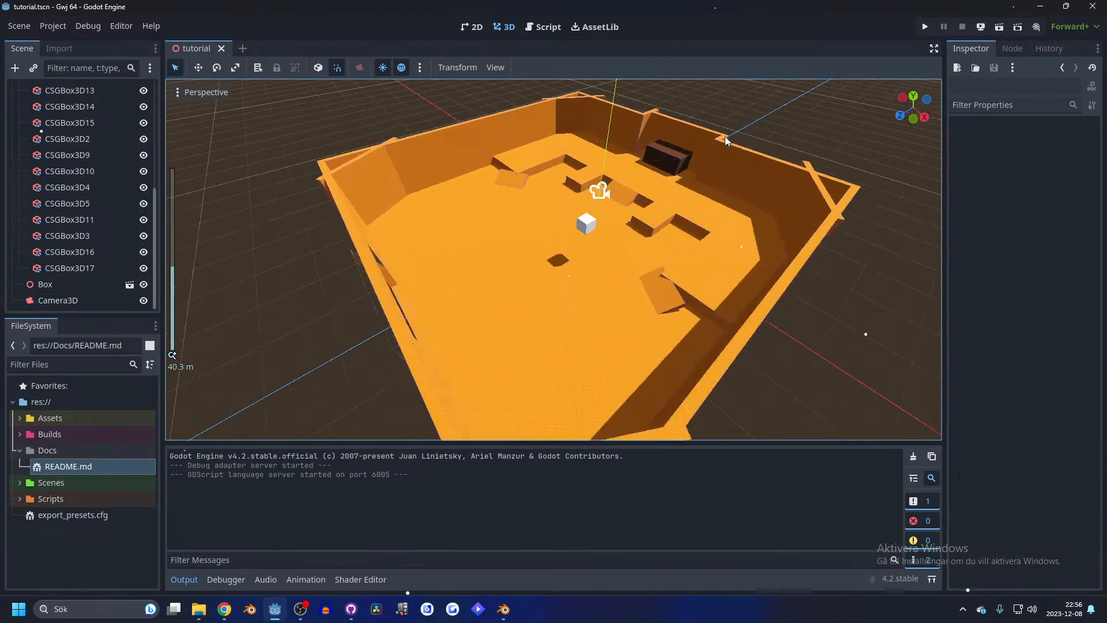
middle_click_drag(666, 186, 596, 230, "shift")
scroll(646, 189, "down", 6)
scroll(533, 258, "down", 10)
scroll(533, 257, "up", 9)
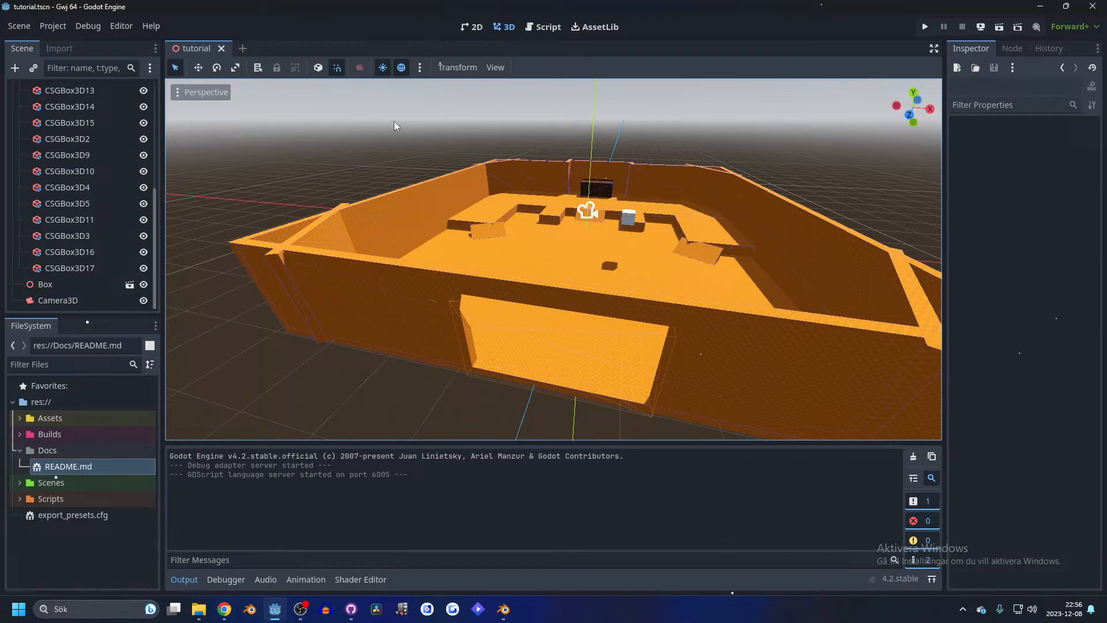
middle_click_drag(601, 135, 536, 169)
scroll(537, 171, "up", 4)
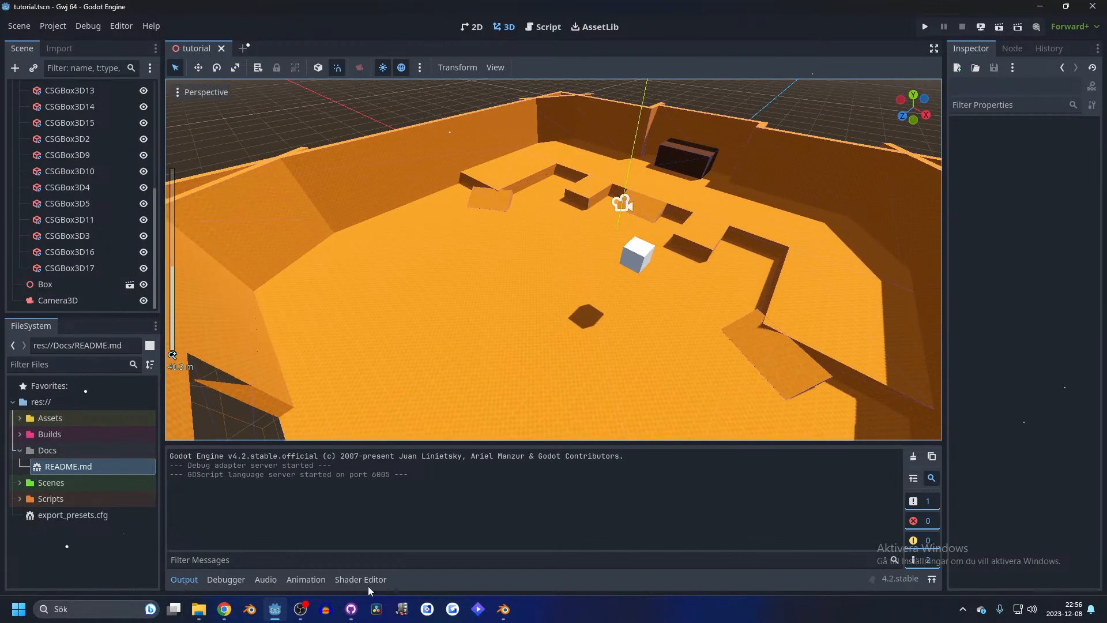
- Switch to GitHub Desktop, commit all changed files to main with the summary "Exports" and push the commit to origin
left_click(352, 609)
left_click(68, 495)
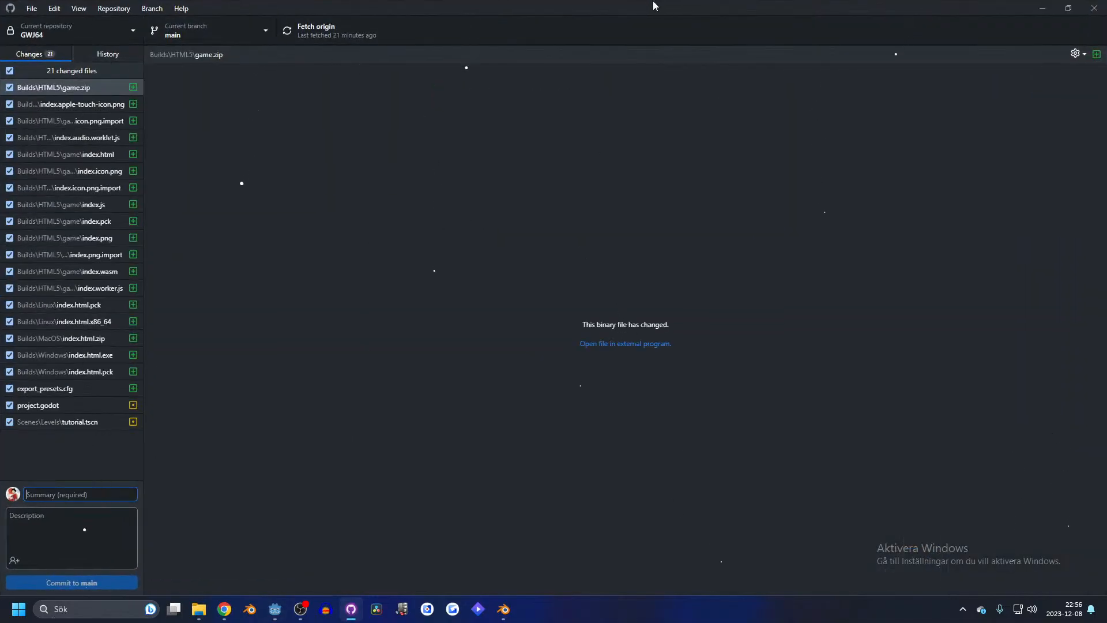
left_click_drag(652, 3, 614, 1)
left_click(119, 60)
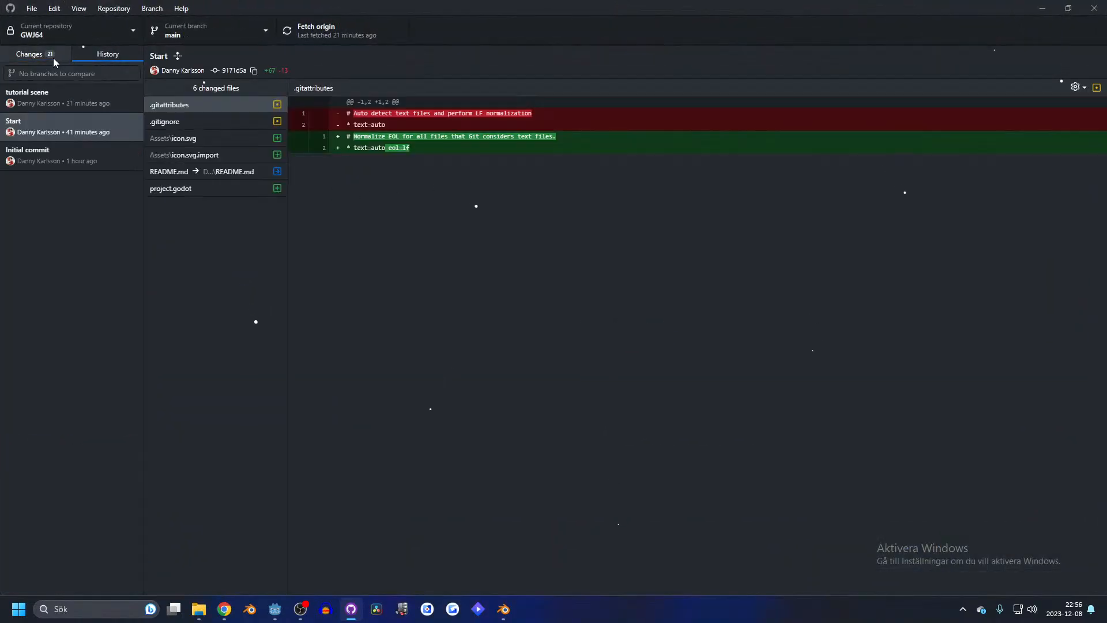
left_click(53, 58)
left_click(60, 494)
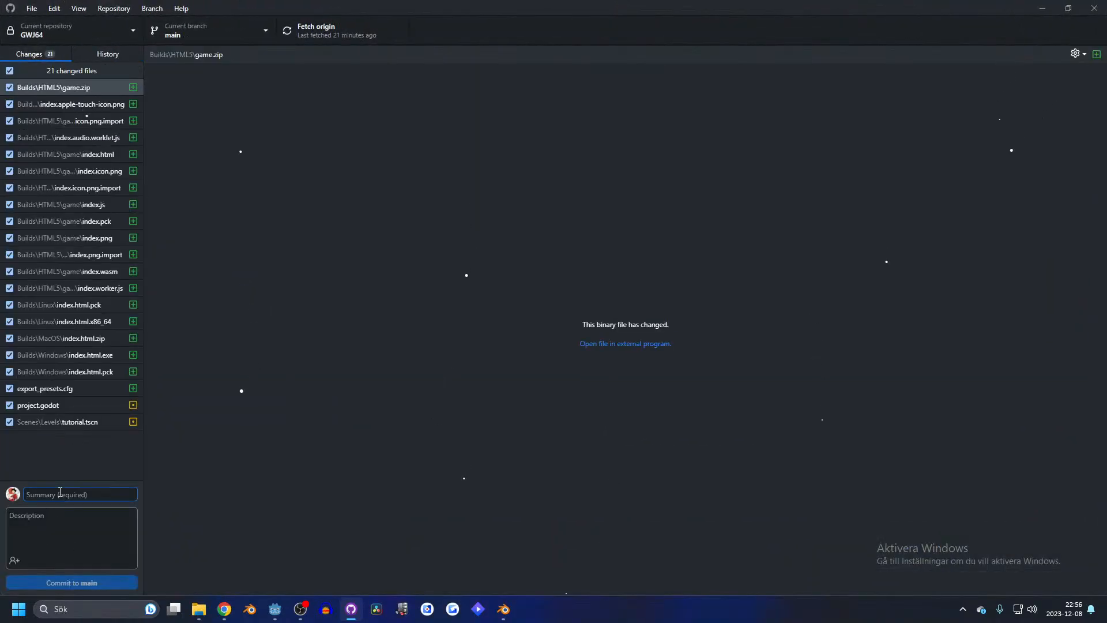
type("Exp")
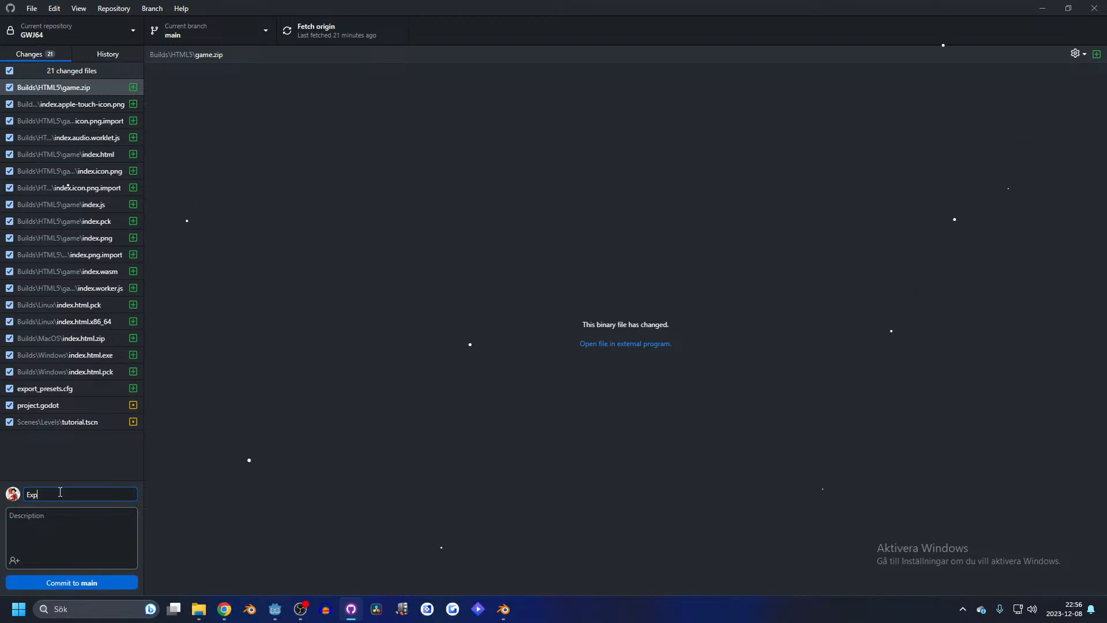
type("orts")
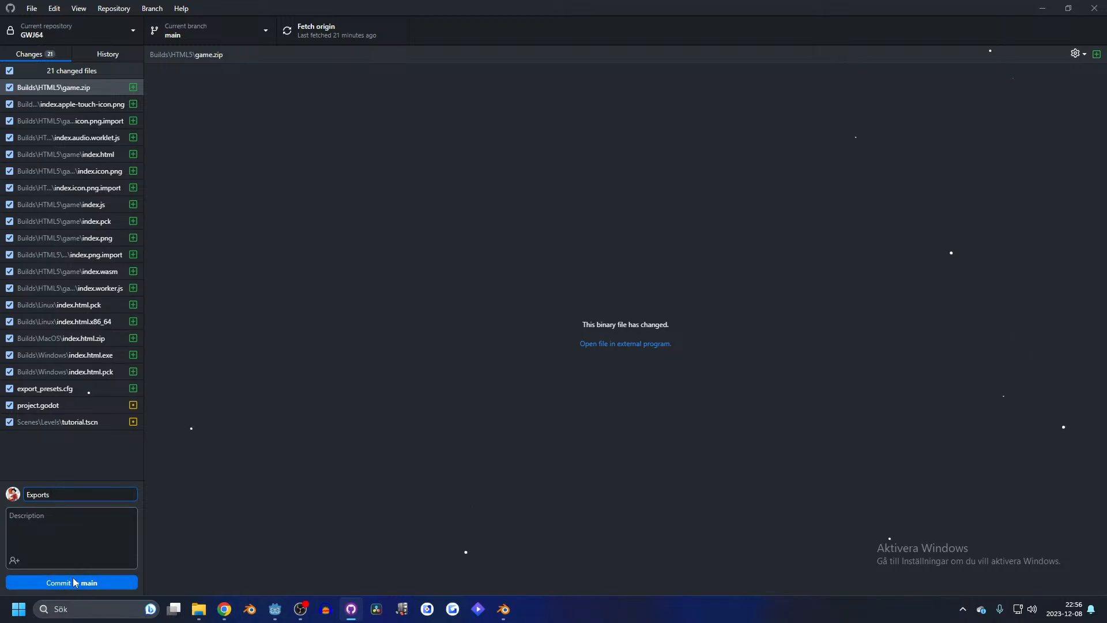
left_click(119, 583)
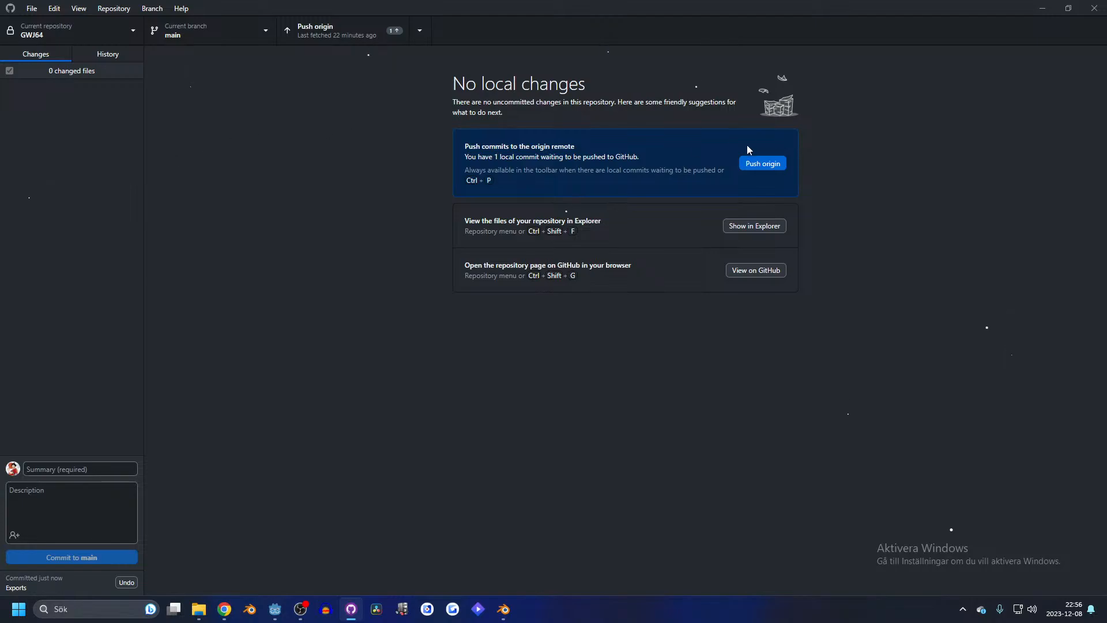
left_click(761, 166)
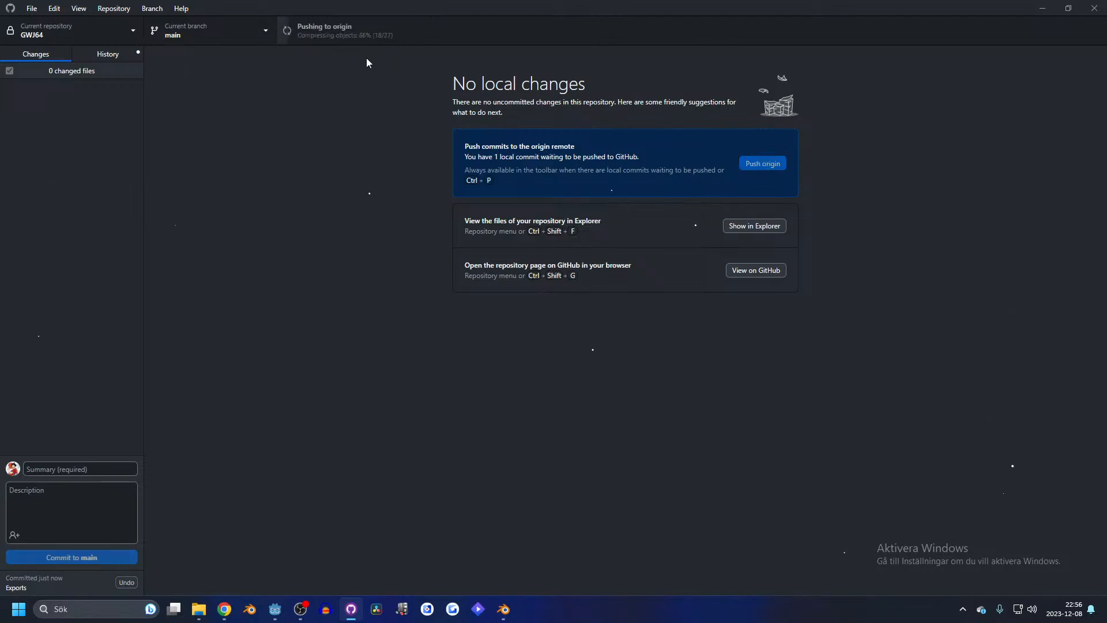
- Switch to Chrome, close every tab except the GWJ64 game page and minimize the browser window
mouse_move(235, 615)
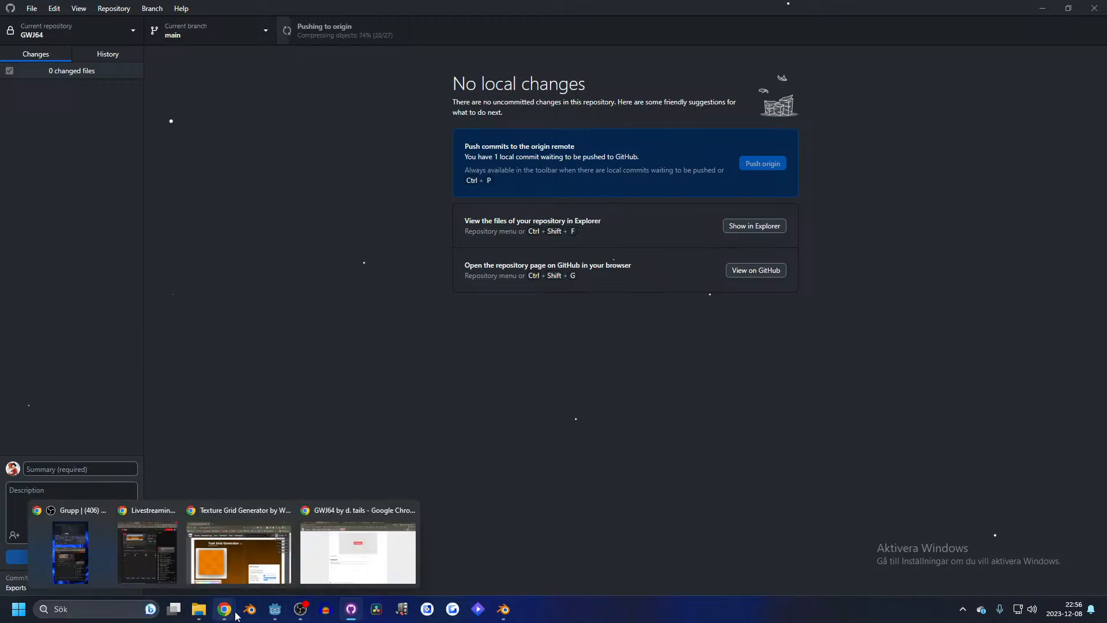
left_click(357, 551)
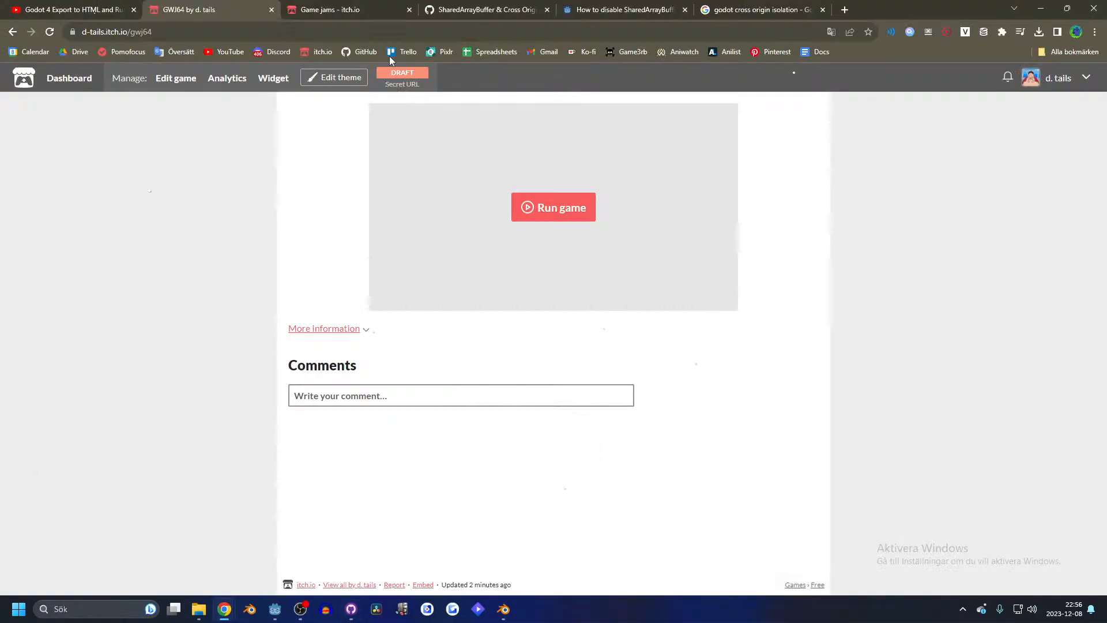
left_click(503, 9)
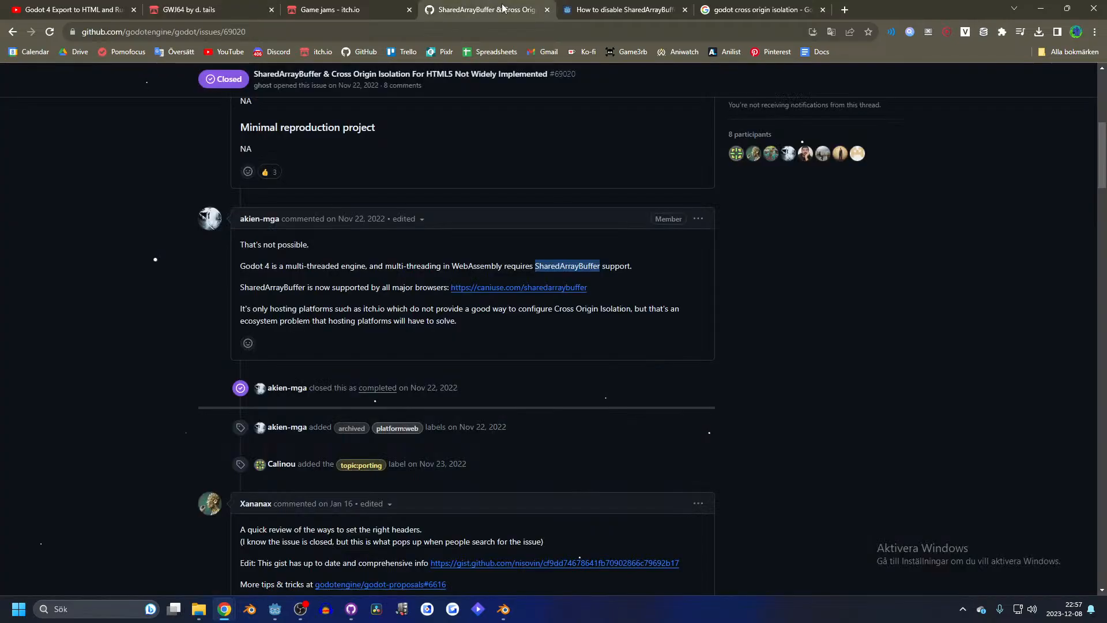
left_click(547, 10)
left_click(547, 9)
left_click(547, 10)
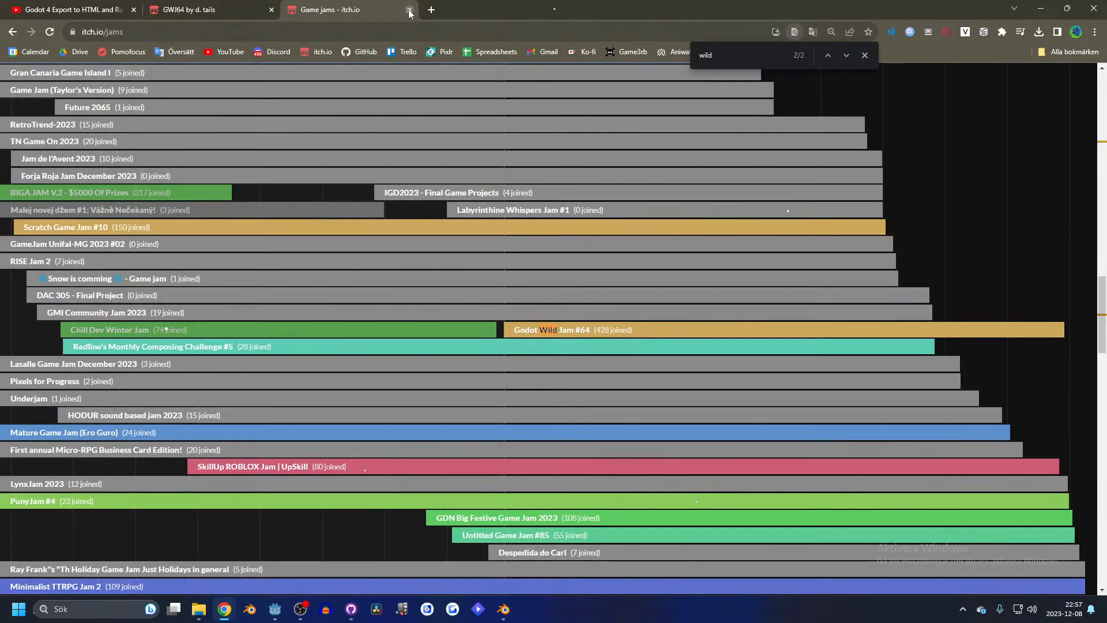
left_click(409, 12)
left_click(81, 10)
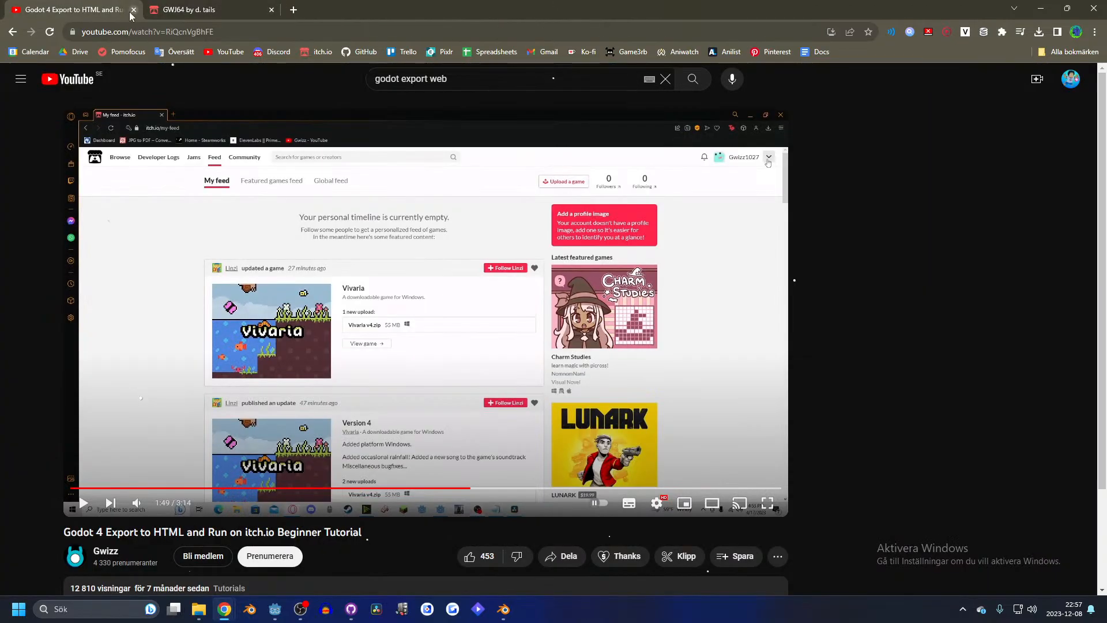
left_click(134, 10)
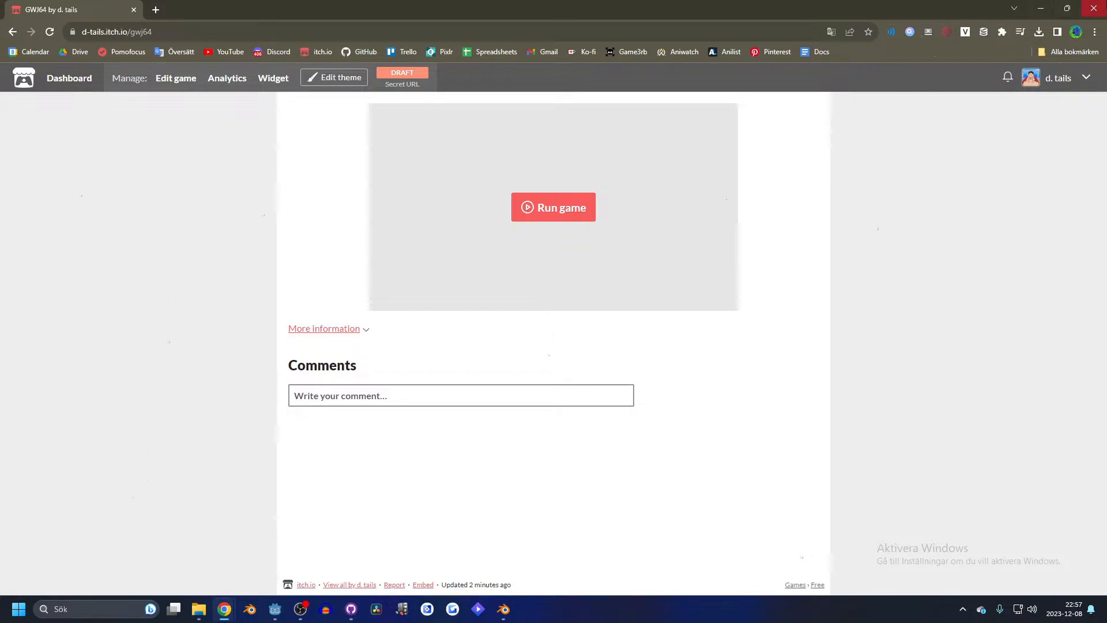
left_click(1040, 8)
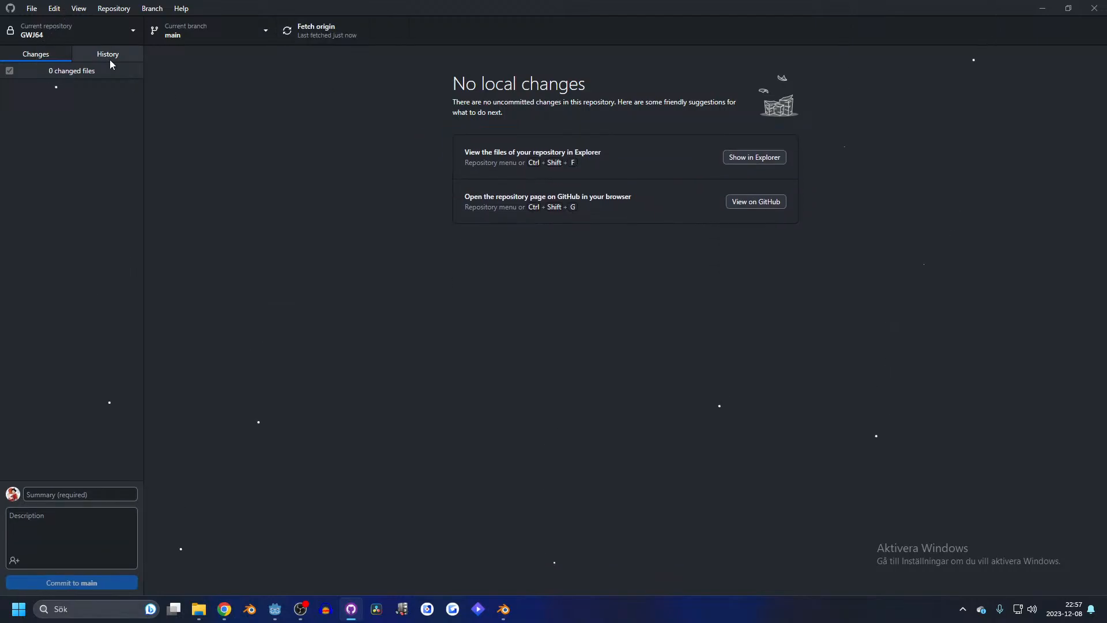
- Return to Godot and collapse the CSGCombiner3D branch in the scene tree
left_click(1042, 8)
scroll(549, 280, "down", 4)
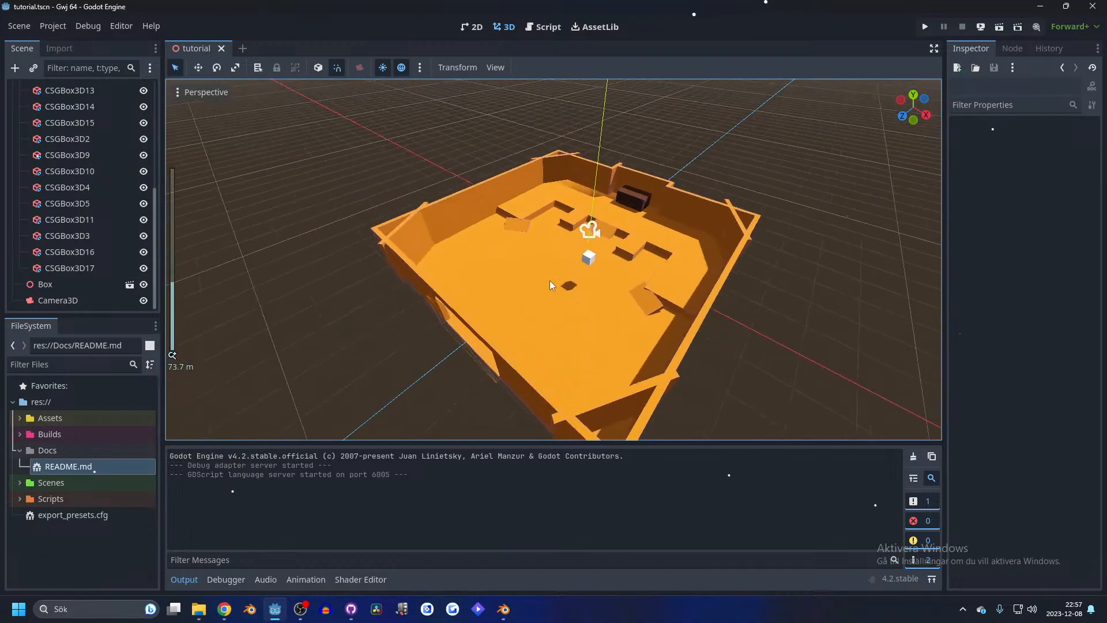
scroll(548, 260, "up", 3)
scroll(69, 191, "up", 5)
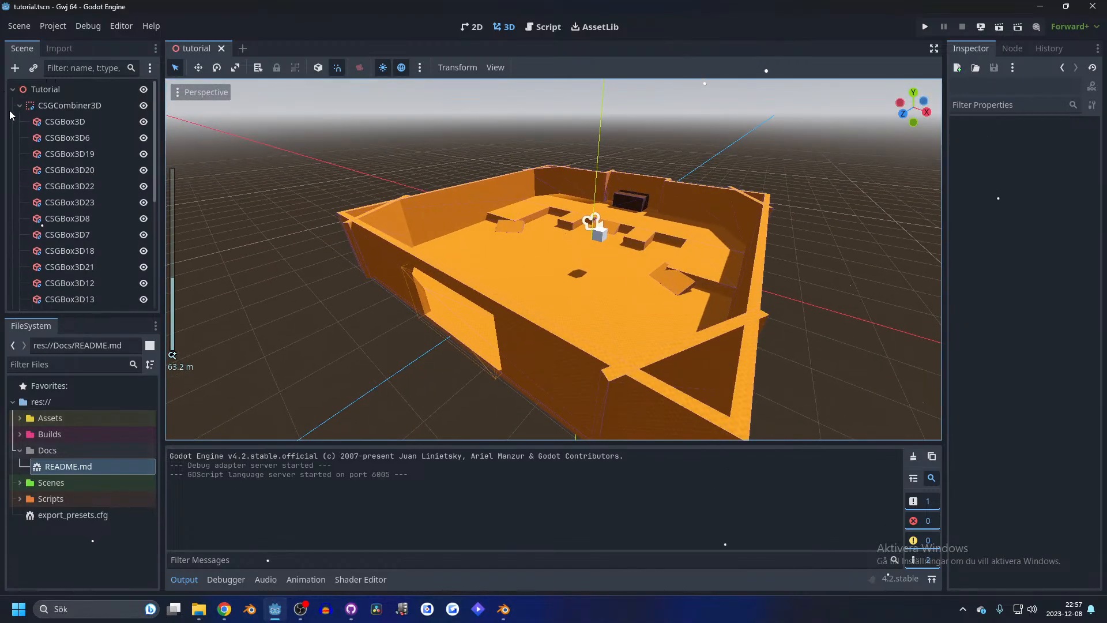
left_click(38, 103)
left_click(19, 106)
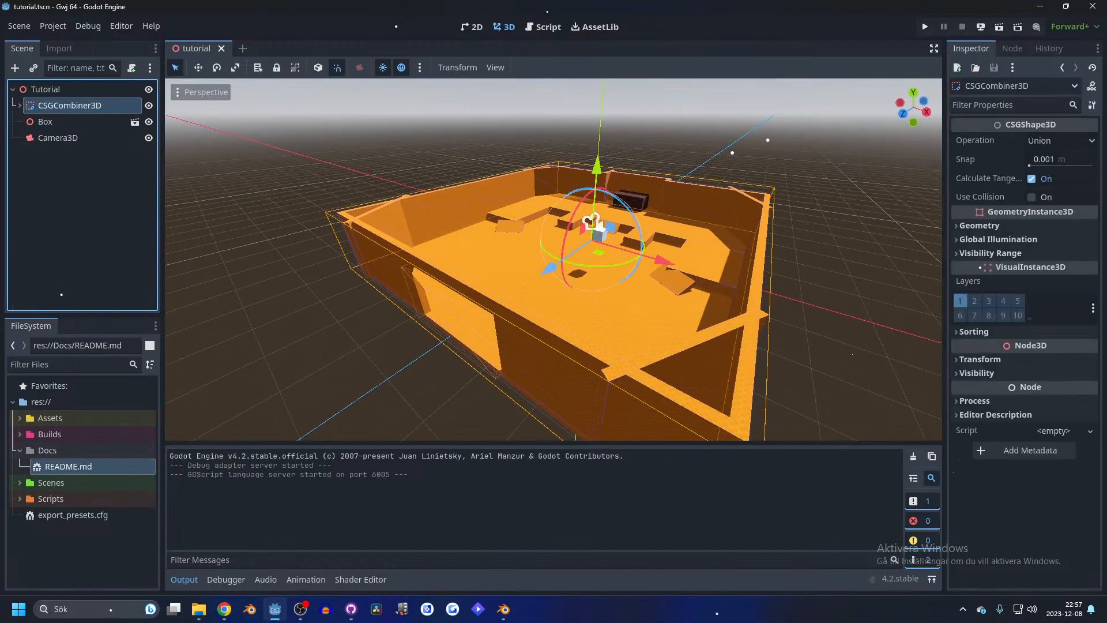
key("alt+Tab")
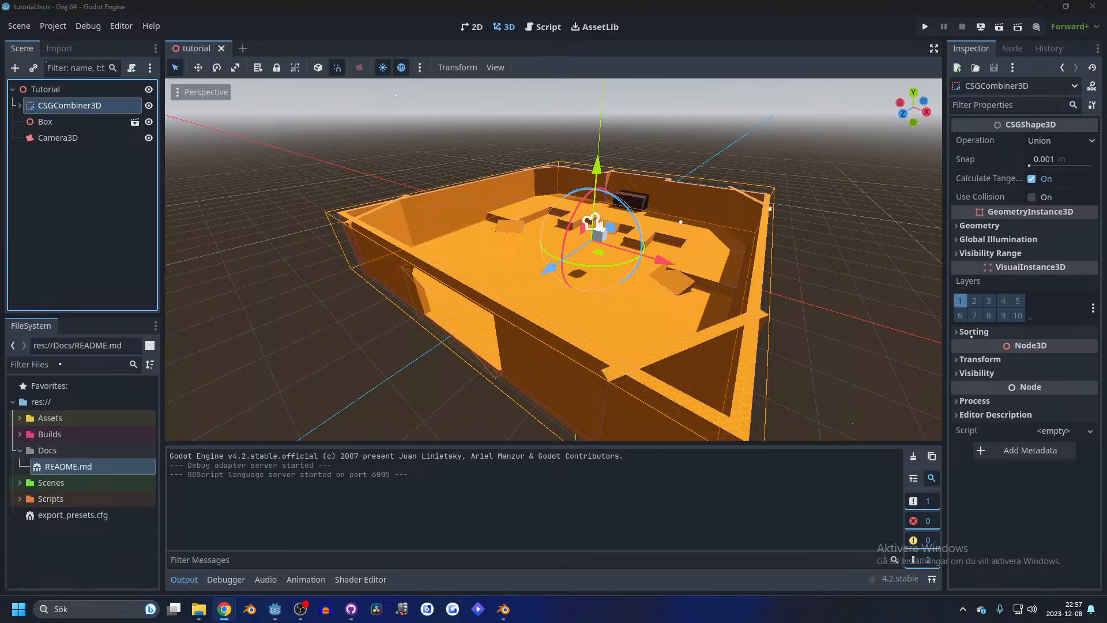
- Add an OccluderInstance3D node as a child of the Tutorial root node
left_click(45, 88)
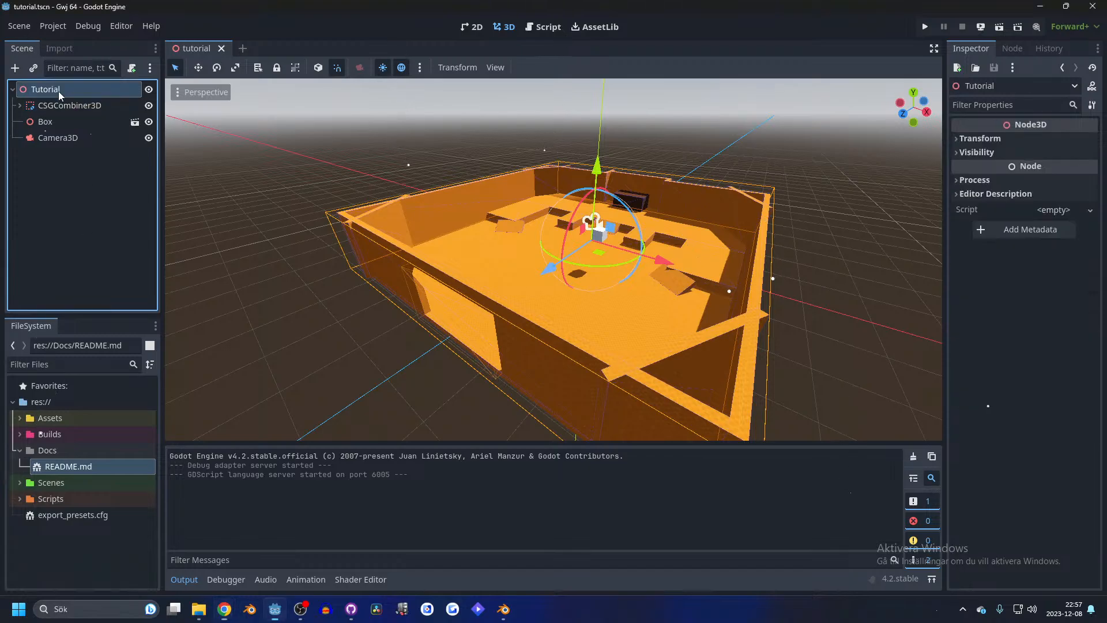
scroll(593, 111, "up", 5)
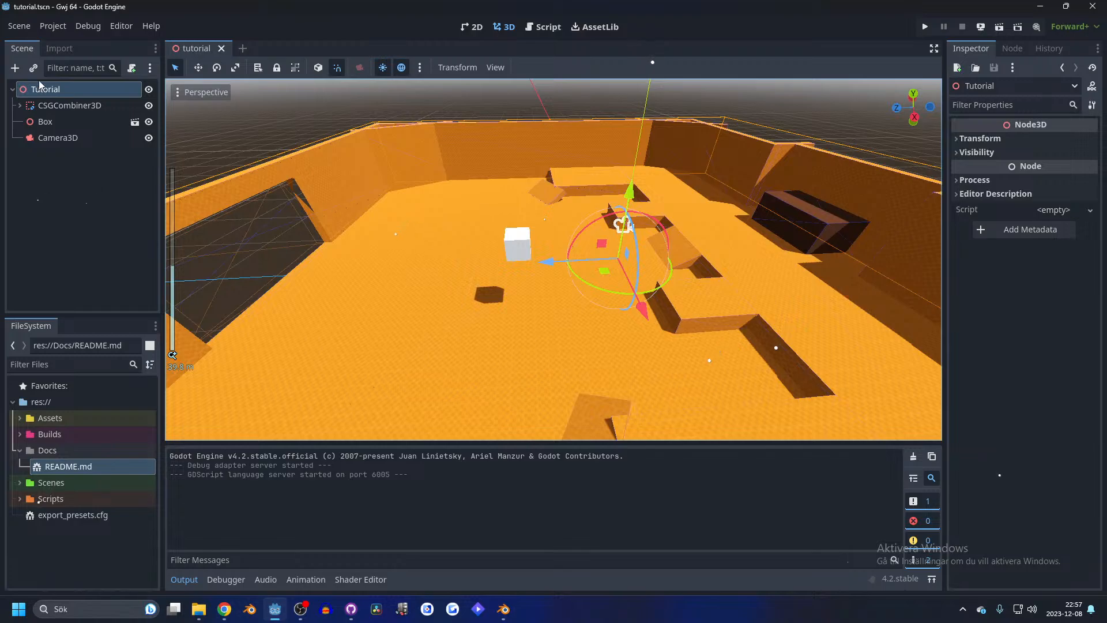
left_click(16, 69)
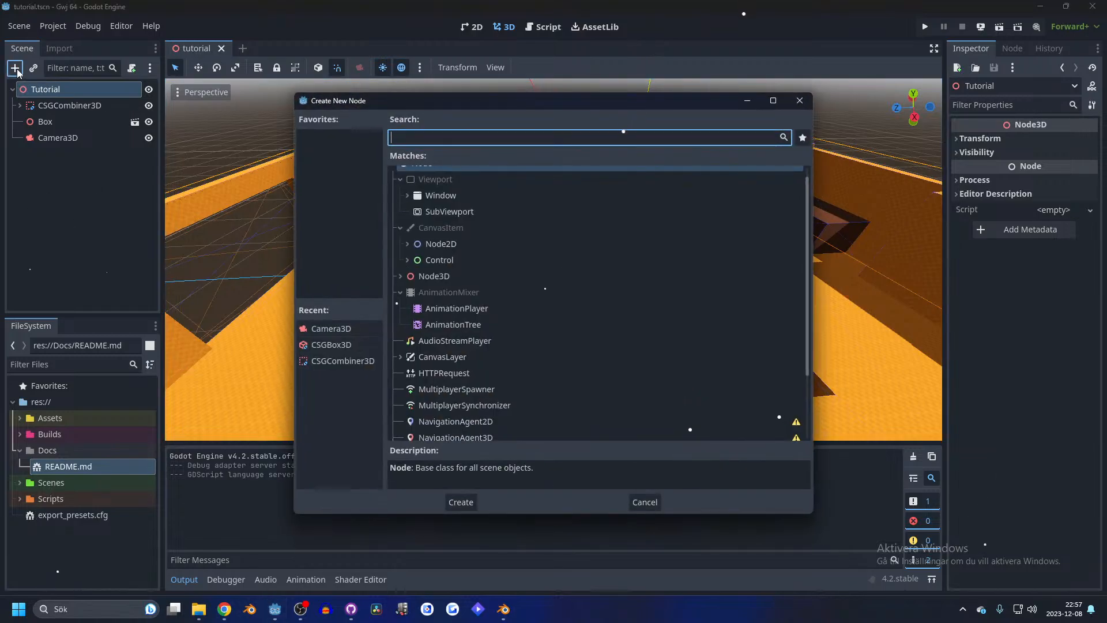
type("Occ")
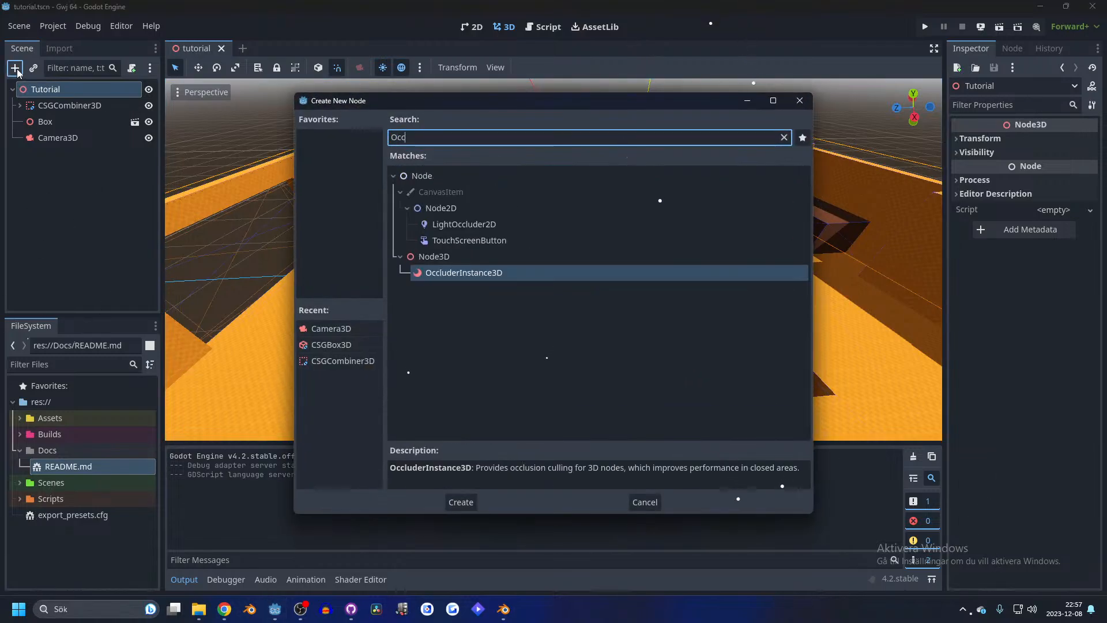
key("Return")
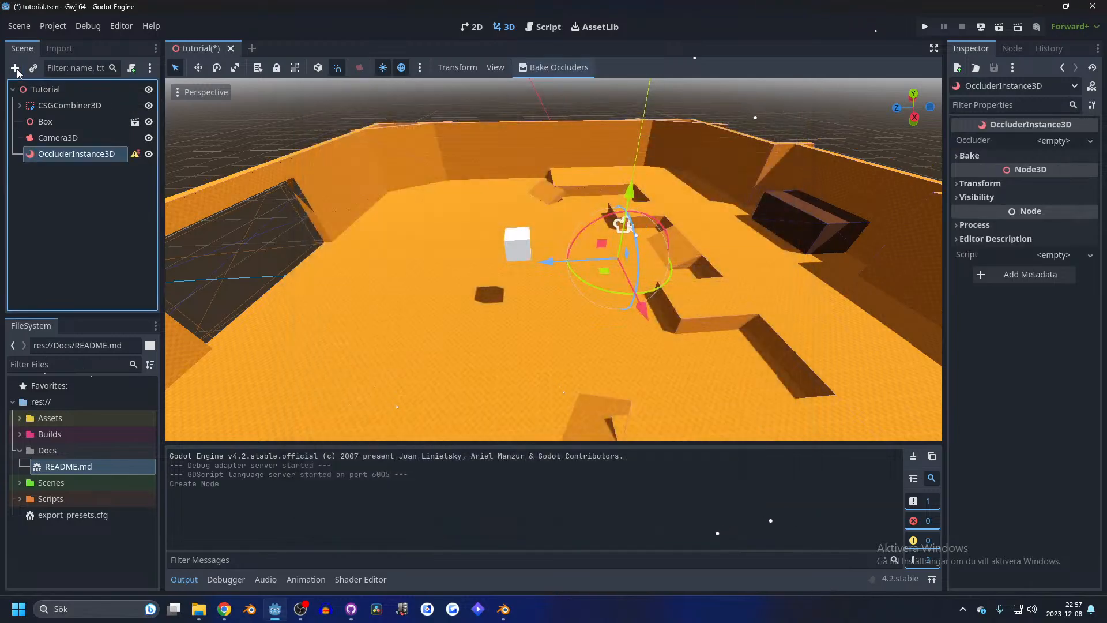
- Bake the occluders for OccluderInstance3D, save the resource under the name tutorial and run the bake once more
left_click(1071, 139)
left_click(1059, 143)
left_click(992, 157)
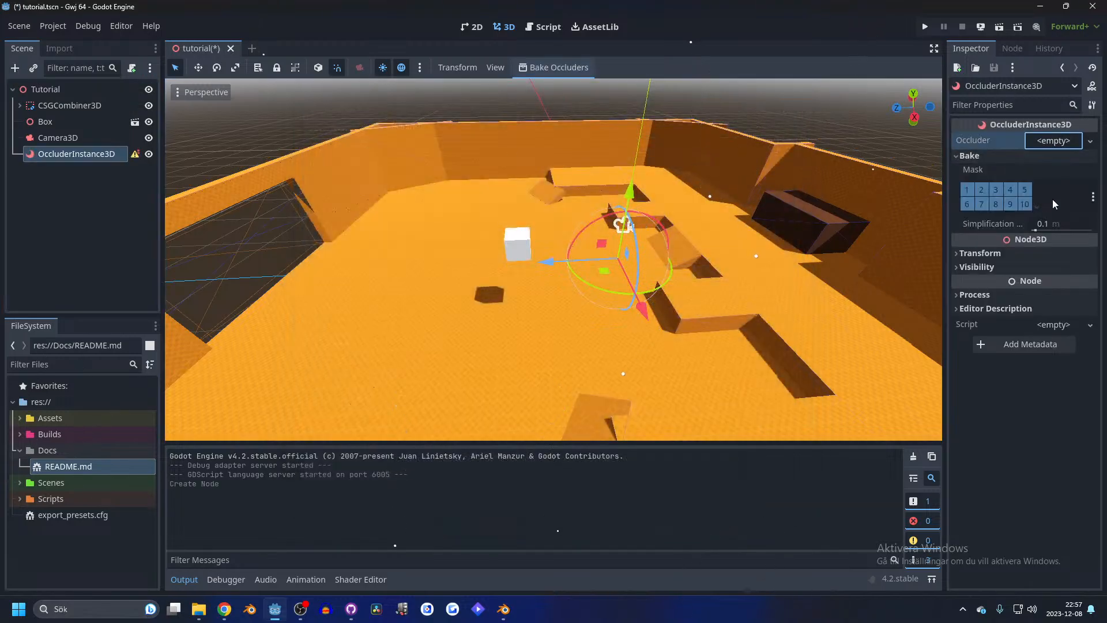
left_click(555, 68)
left_click(438, 498)
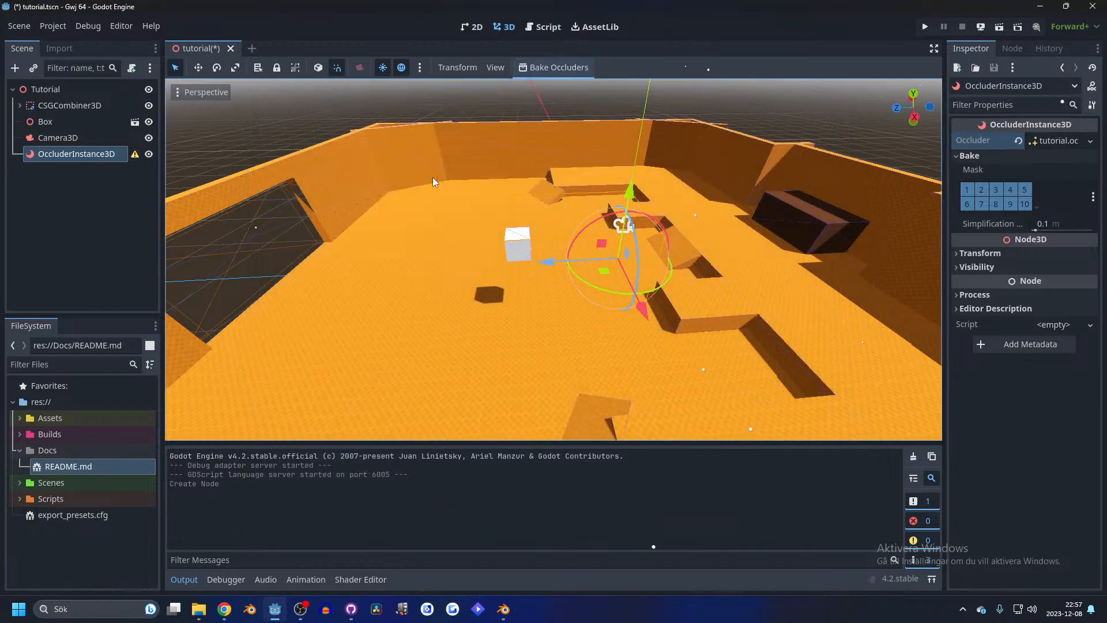
scroll(433, 178, "down", 3)
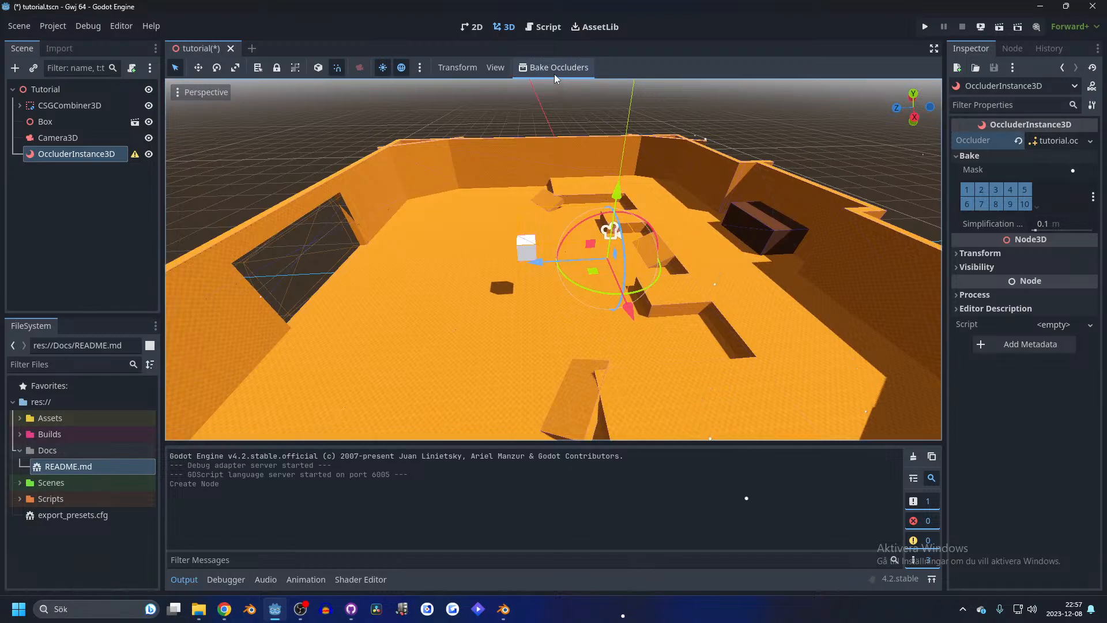
left_click(553, 71)
- Switch to Chrome, search for "godot occlusion culling" in a new tab and open the video "Lets Look At | Godot 4 Occlusion Culling"
mouse_move(224, 609)
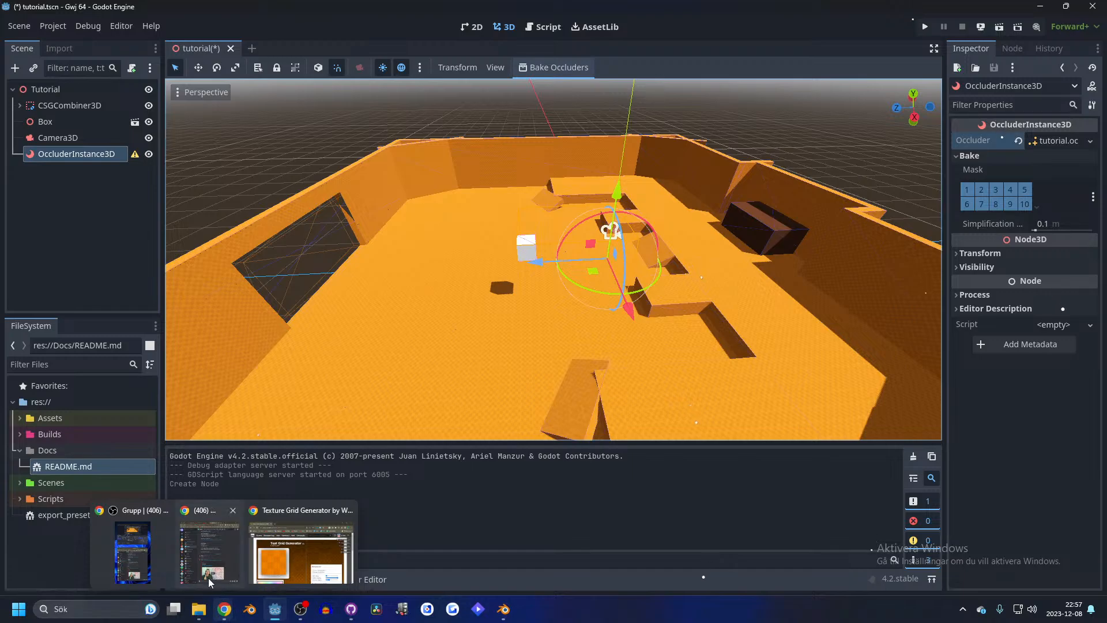
left_click(224, 609)
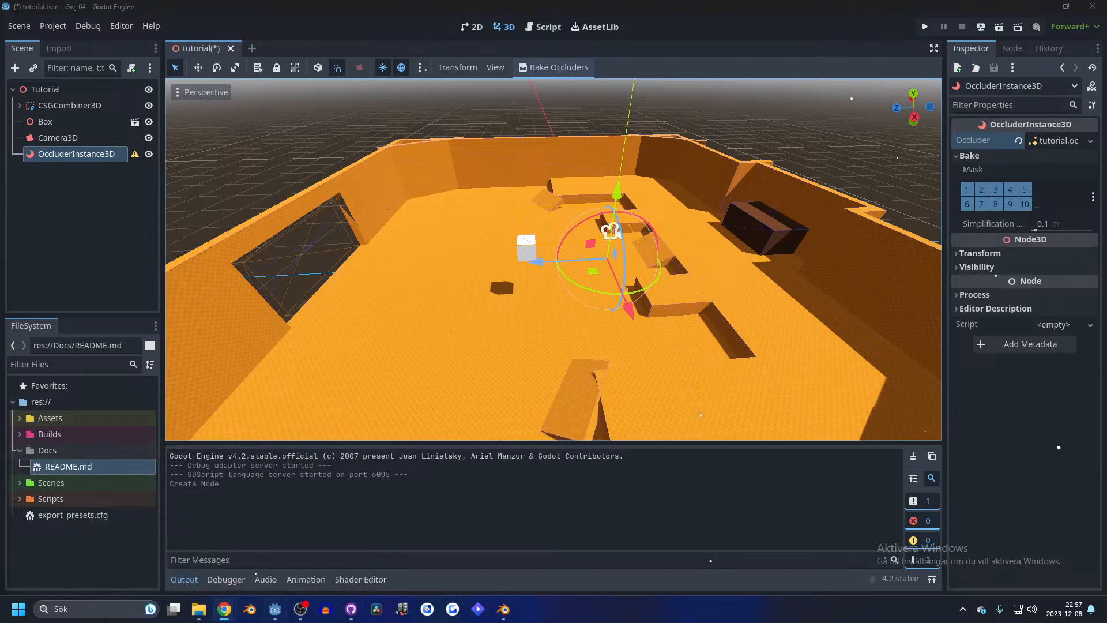
mouse_move(224, 609)
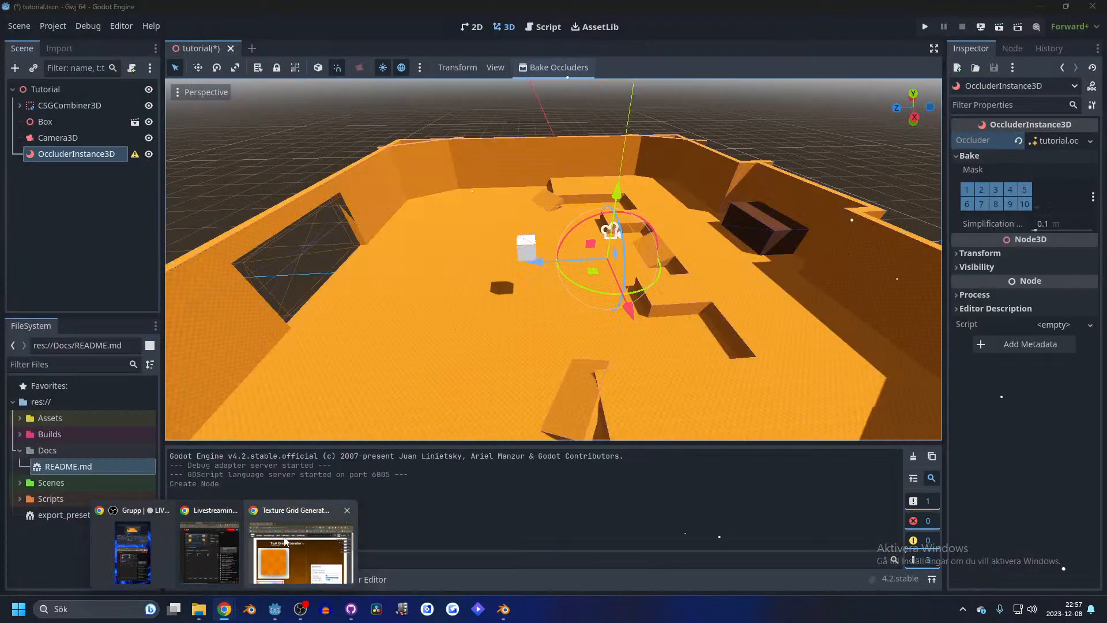
left_click(301, 553)
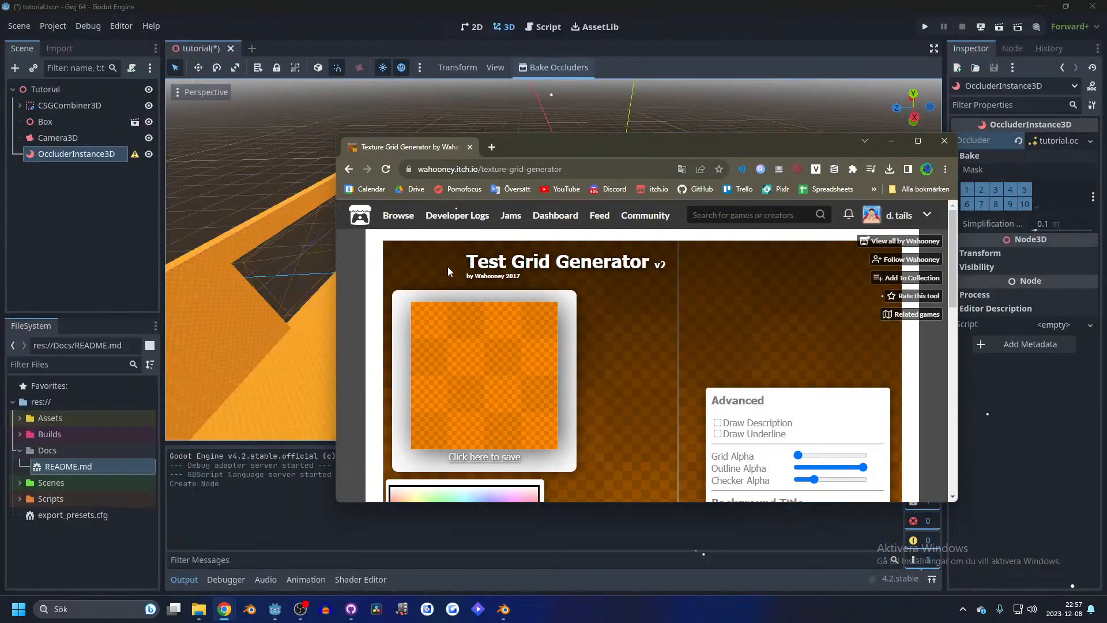
left_click(491, 147)
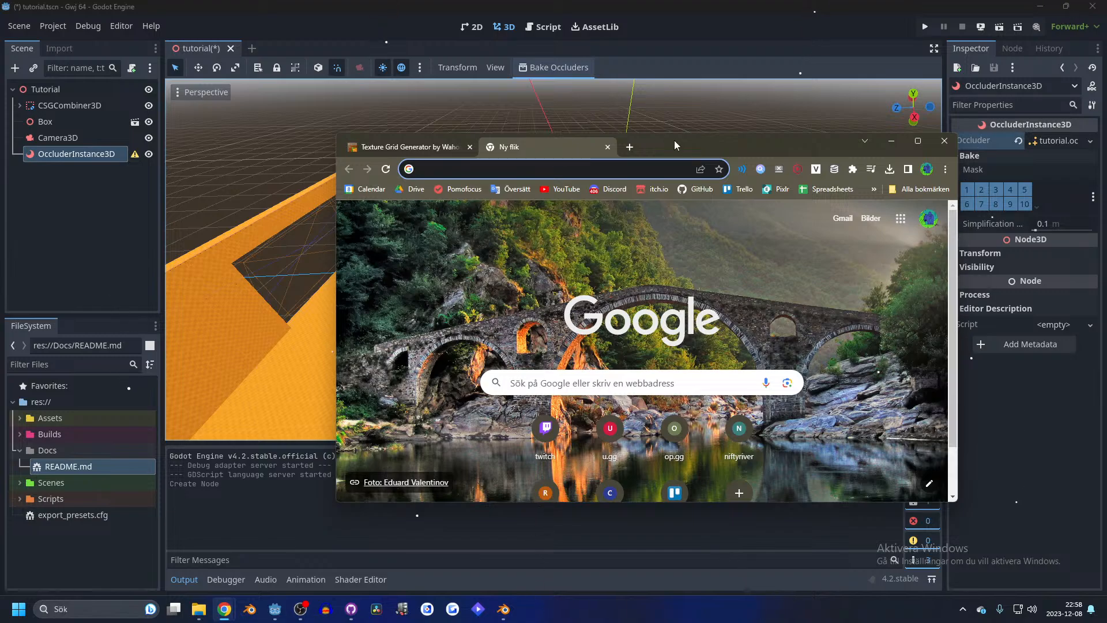
left_click_drag(676, 145, 631, 147)
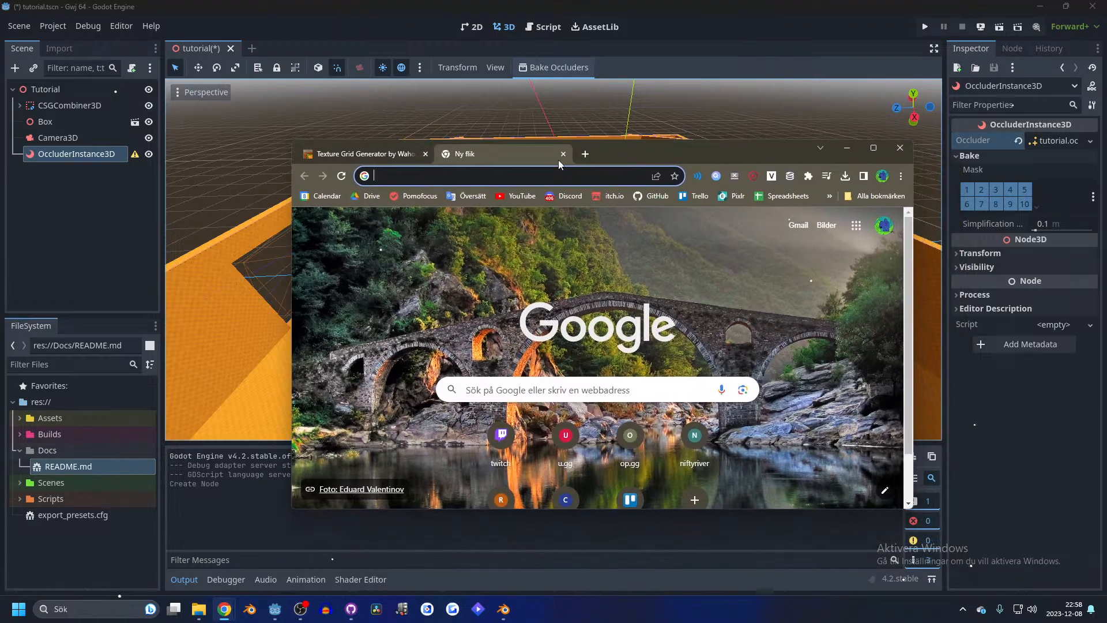
type("godot occ")
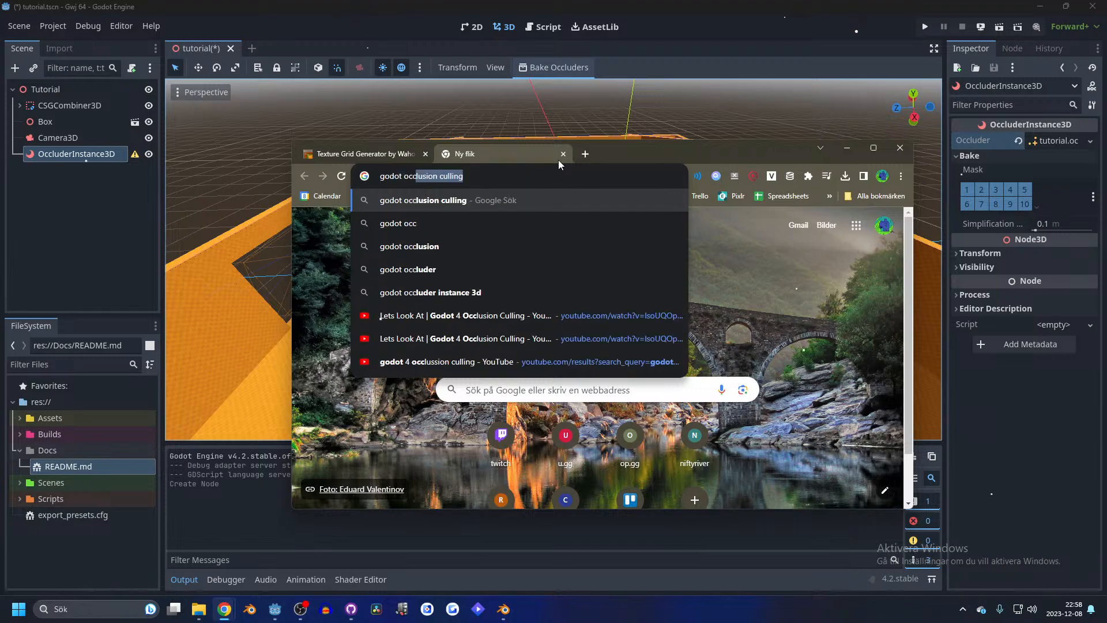
key("Return")
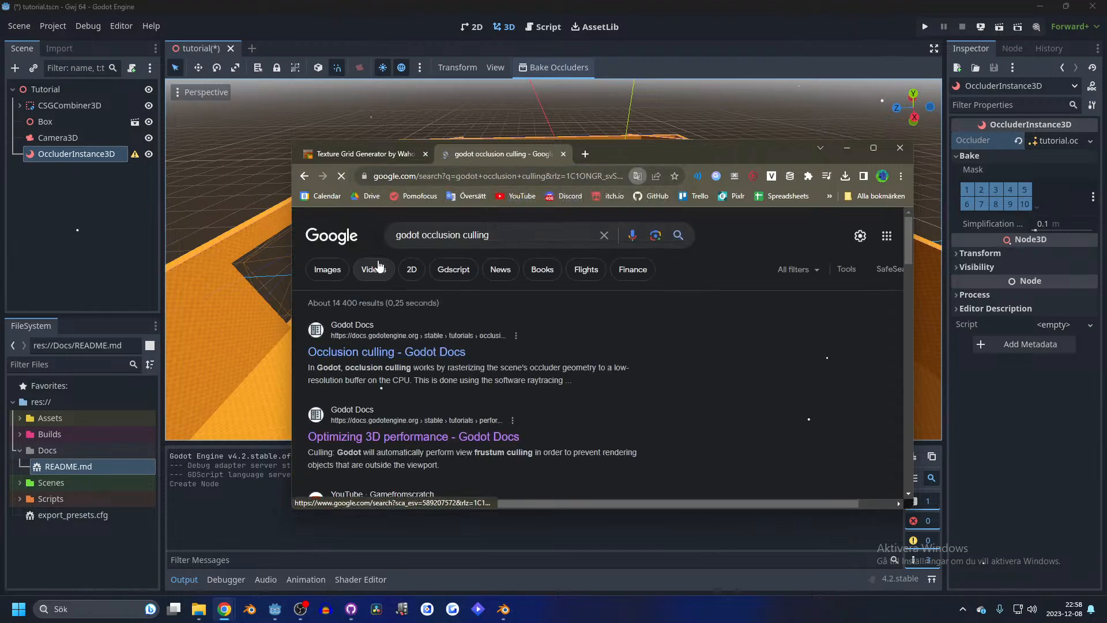
left_click(379, 266)
left_click(459, 343)
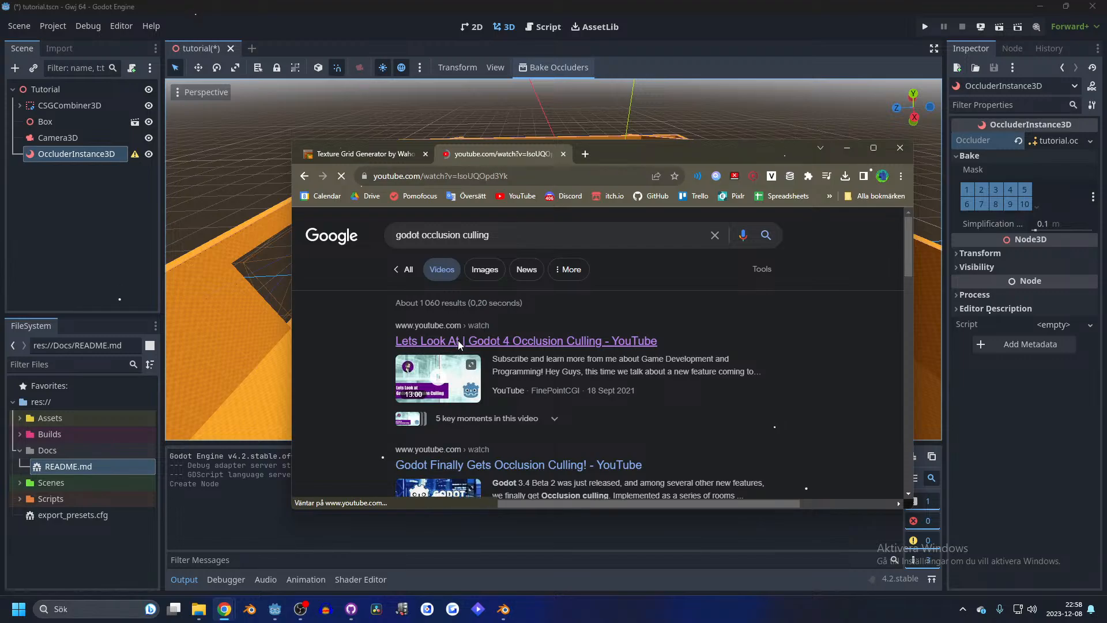
- Skim the video in full screen to the part showing the occlusion culling project settings, around 5:01, and leave full screen
left_click(652, 448)
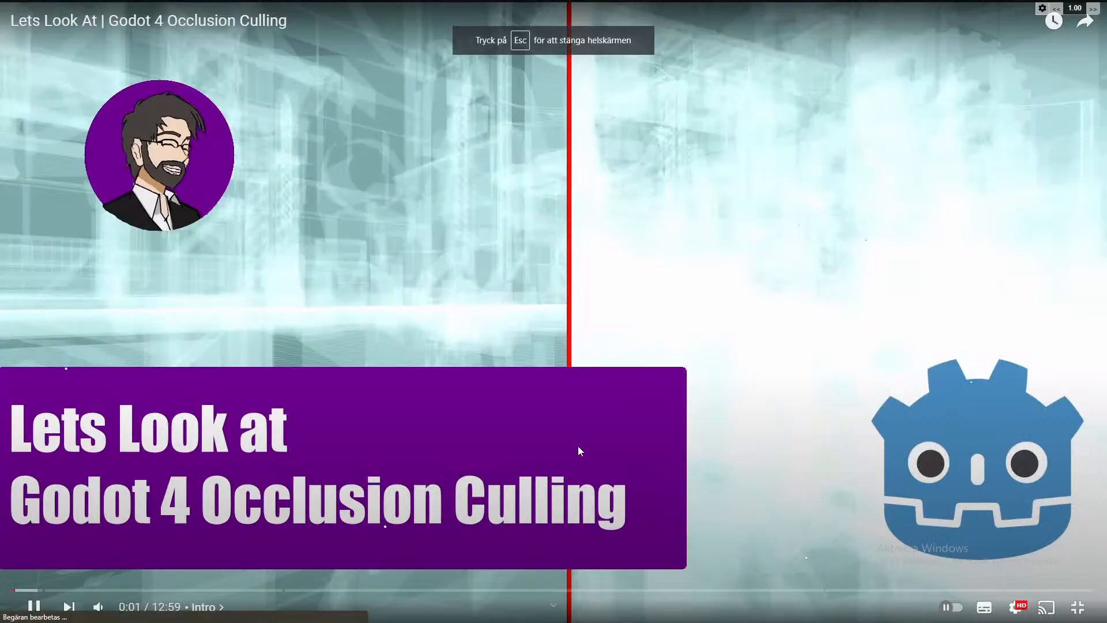
left_click(284, 591)
left_click(338, 591)
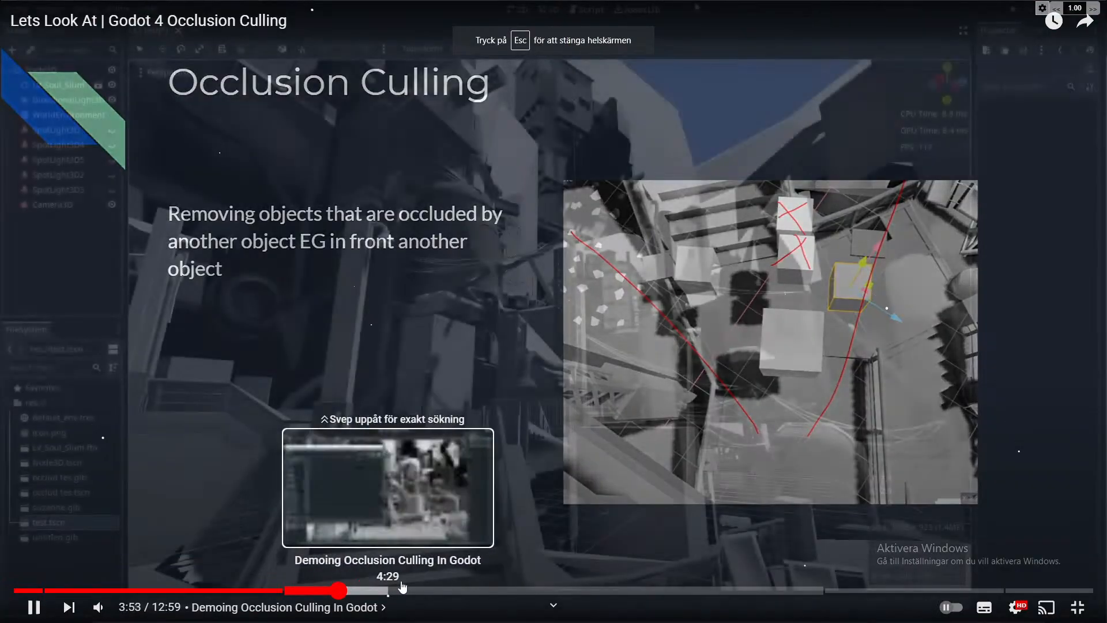
left_click(437, 590)
left_click(498, 590)
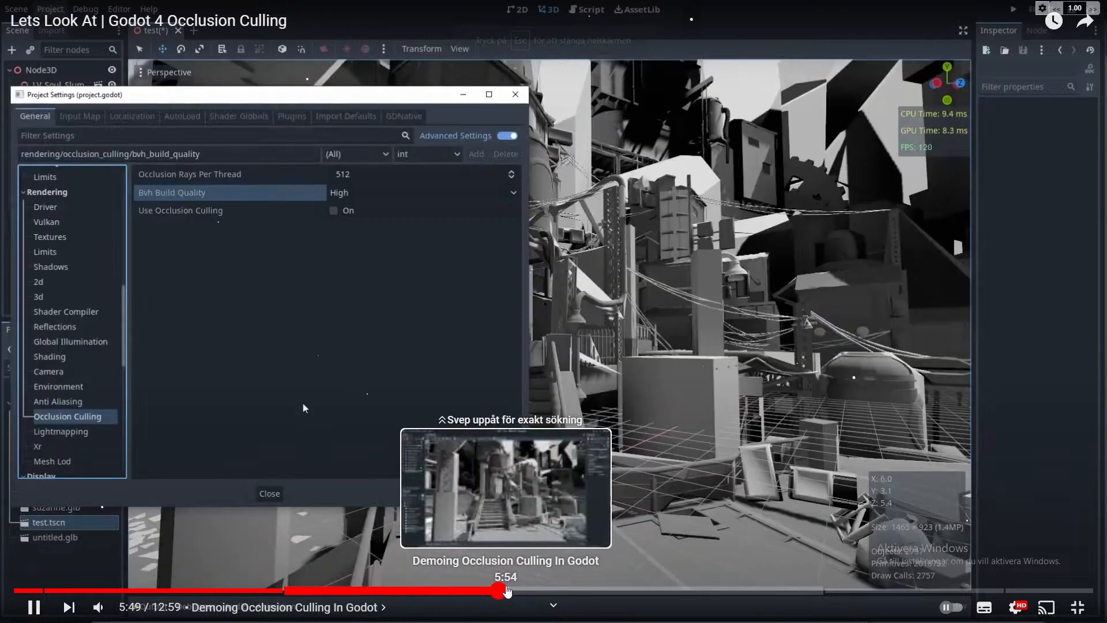
left_click(416, 591)
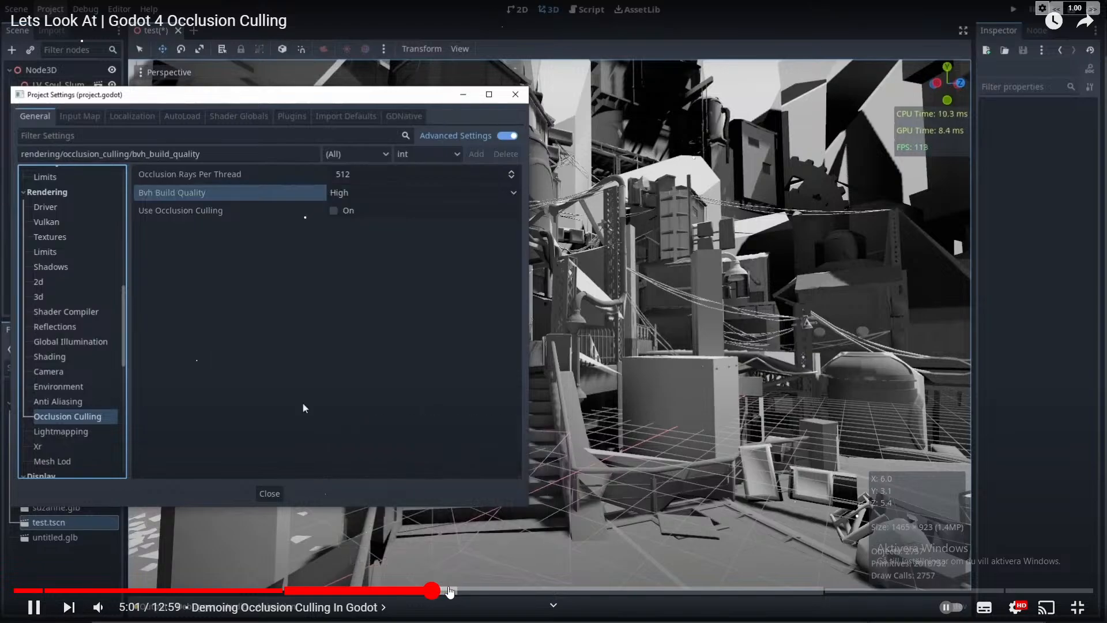
key("Escape")
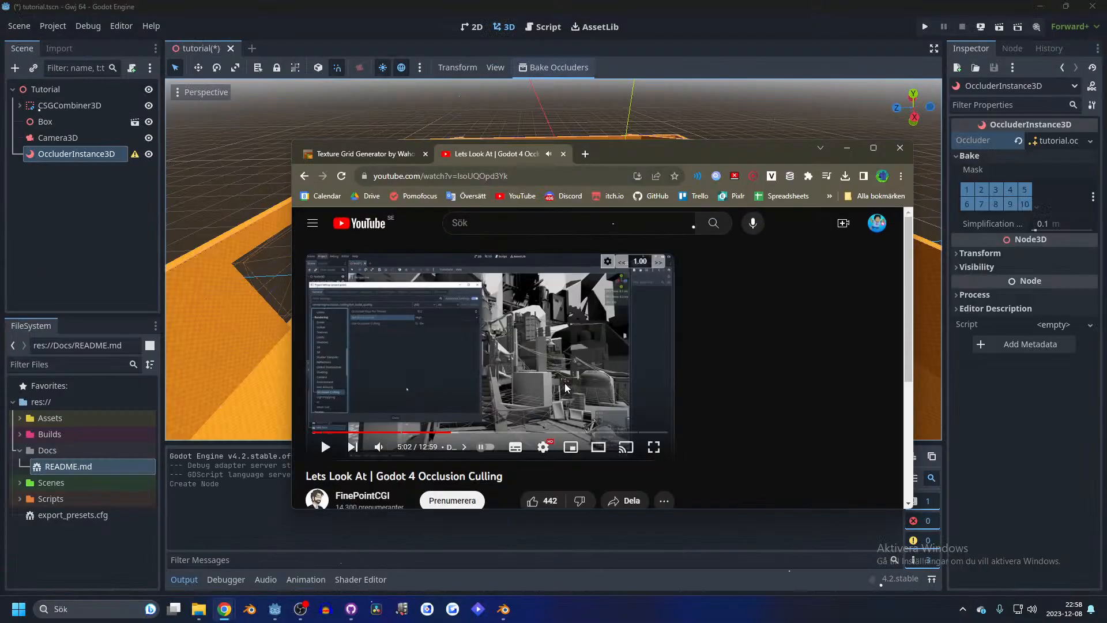
- Enable Use Occlusion Culling in Godot's project settings under Rendering and expand the occluder resource of OccluderInstance3D
left_click(52, 26)
left_click(72, 43)
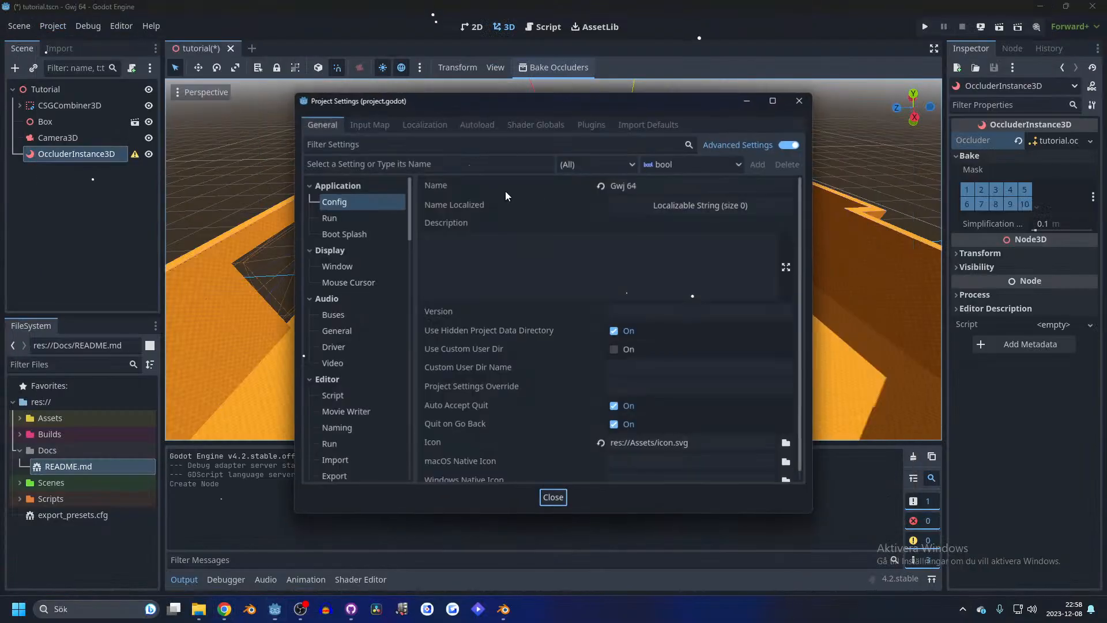
left_click(388, 145)
type("occl")
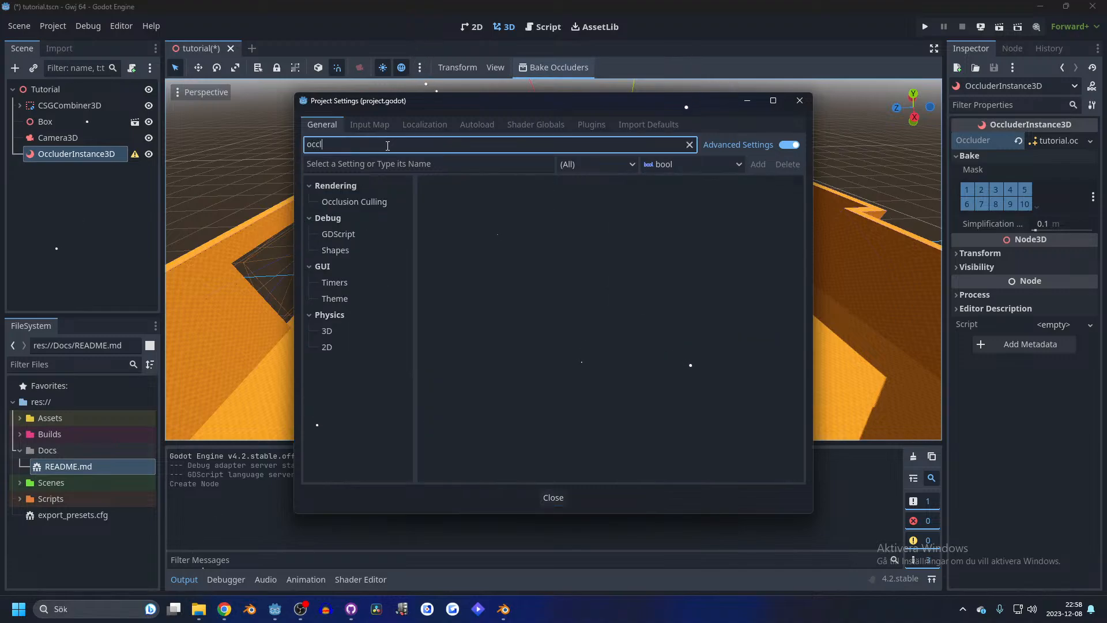
left_click(354, 201)
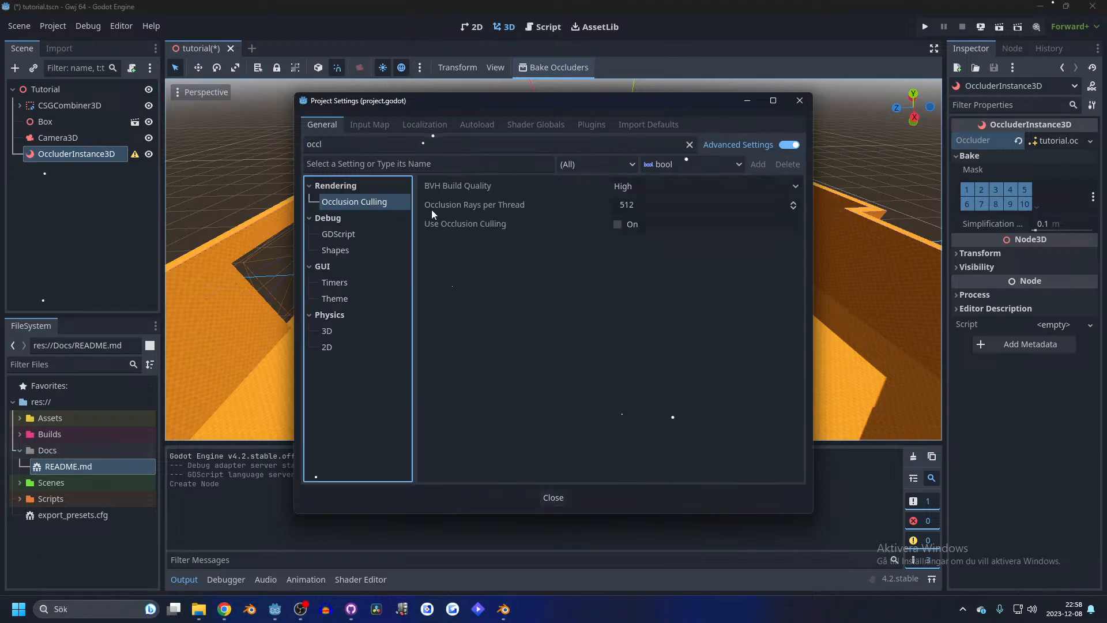
left_click(617, 225)
left_click(553, 498)
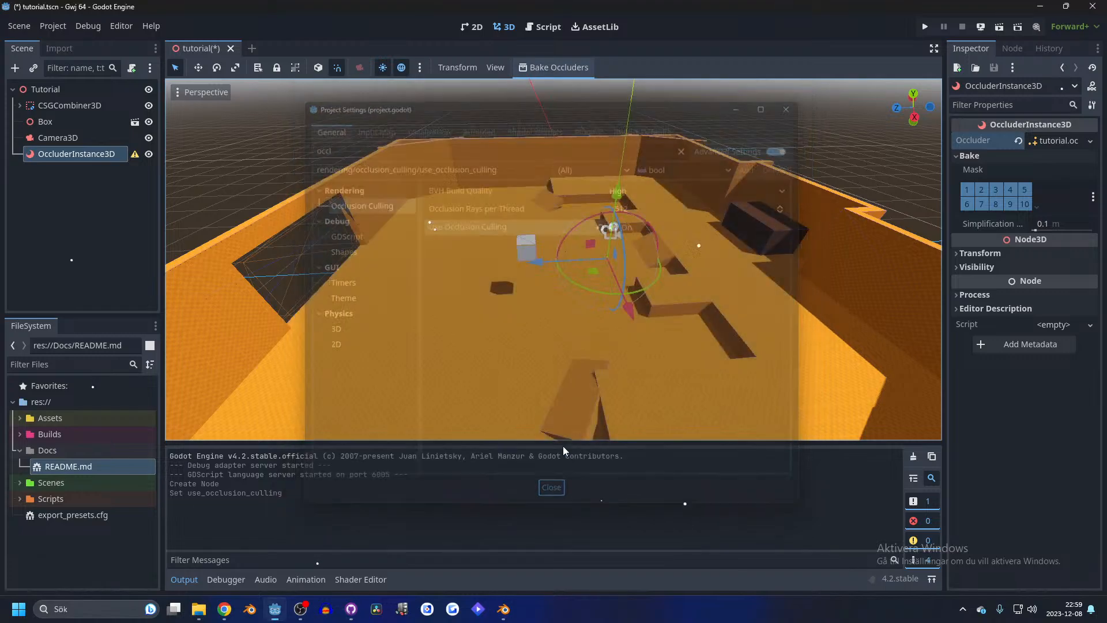
scroll(856, 159, "down", 3)
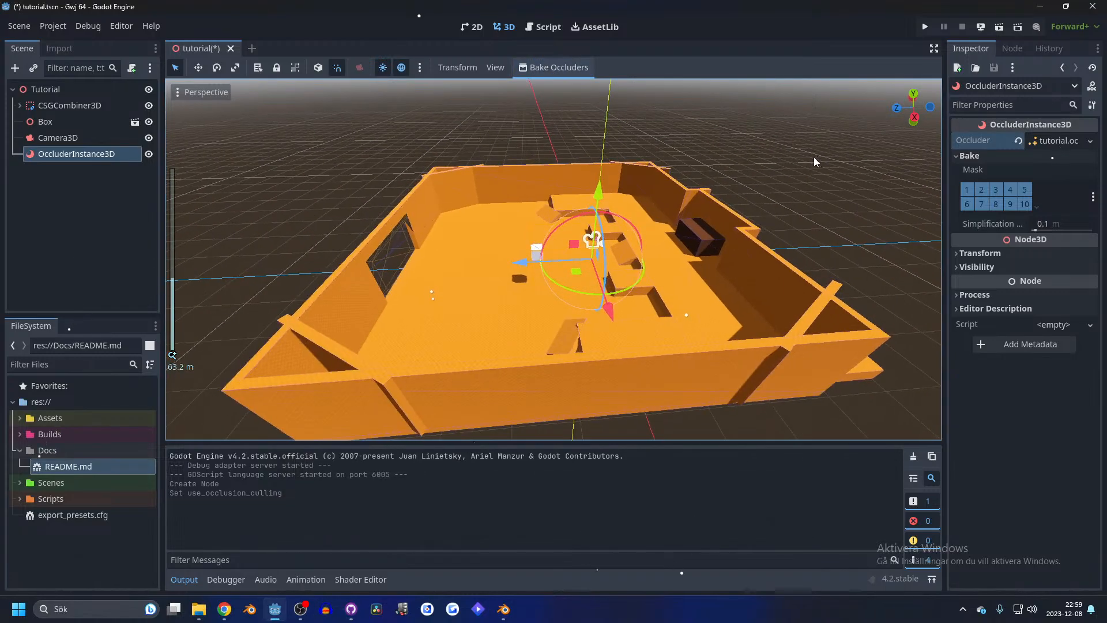
left_click(1061, 141)
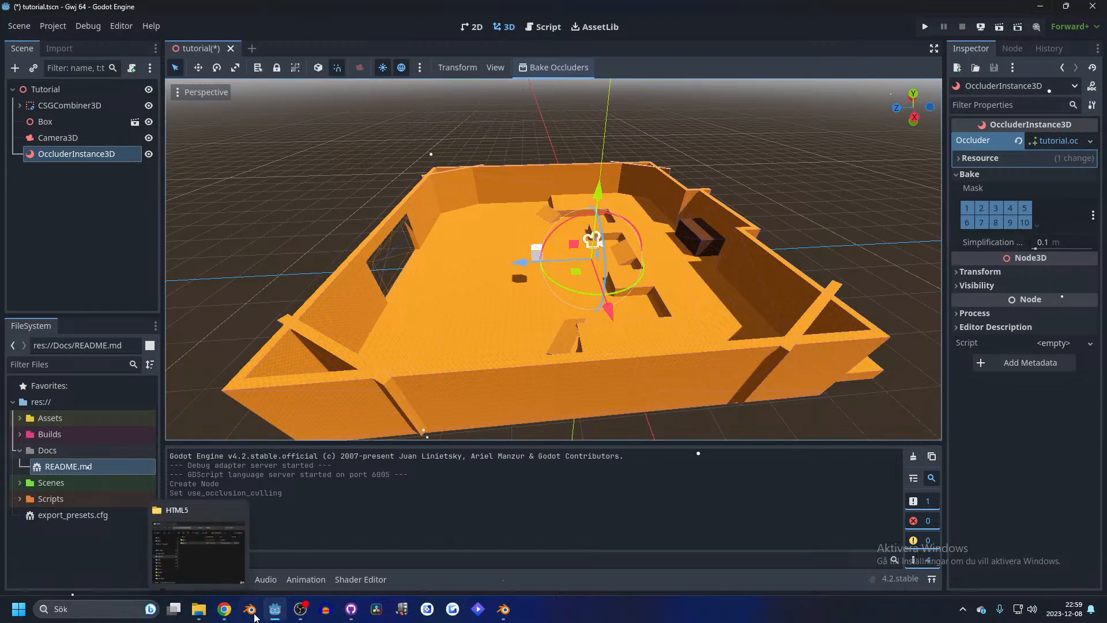
- Return to the video in Chrome, maximize the window and skip ahead in full screen to about 5:35
left_click(227, 613)
left_click(1041, 7)
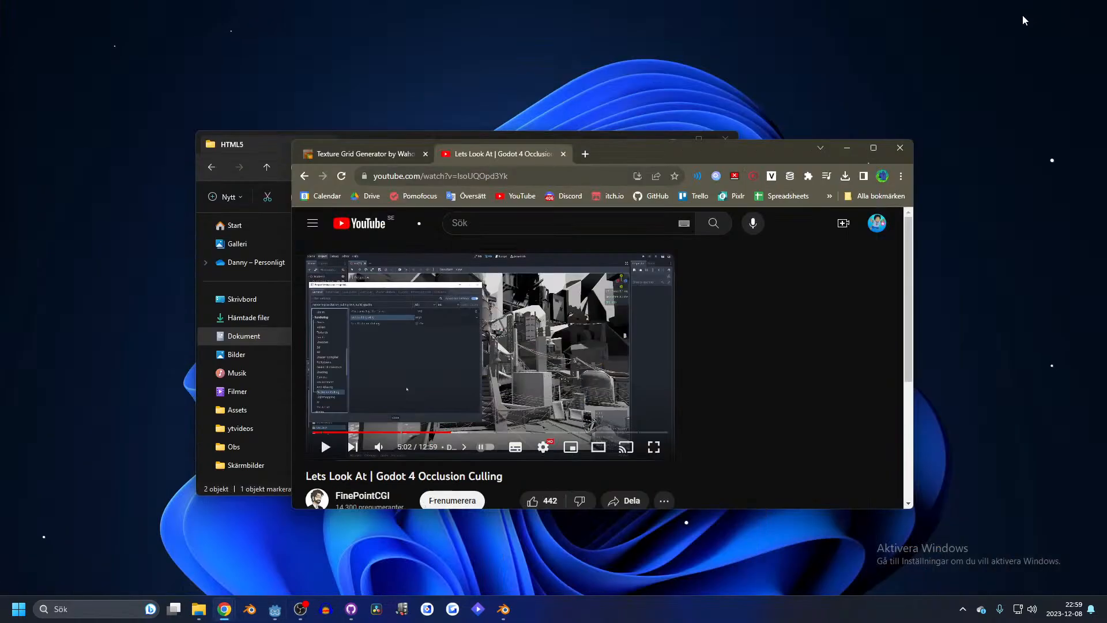
double_click(608, 153)
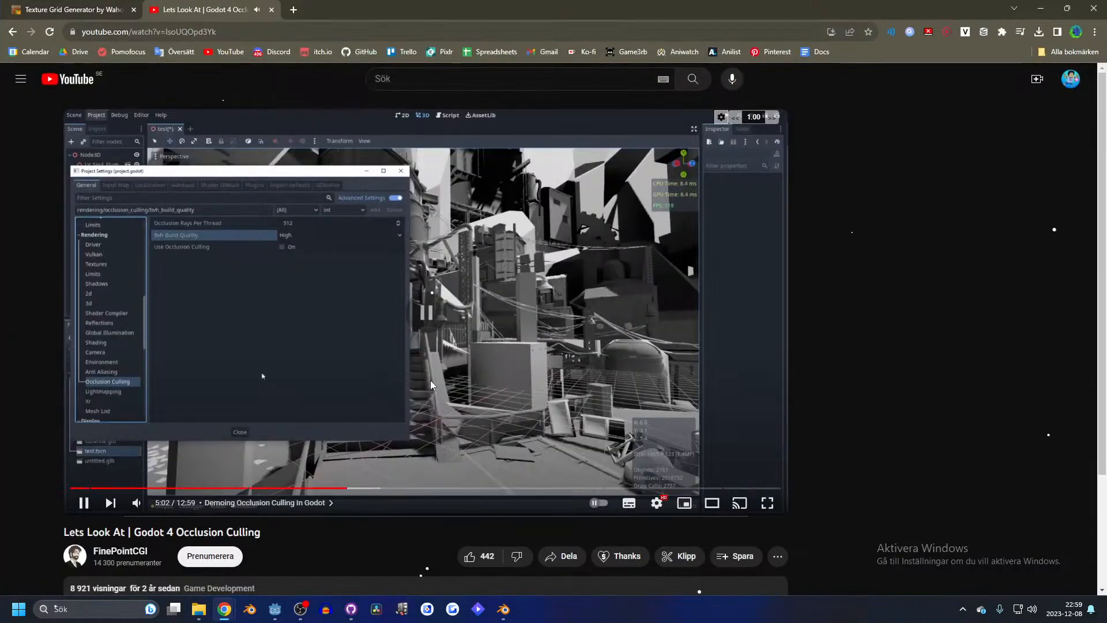
double_click(439, 385)
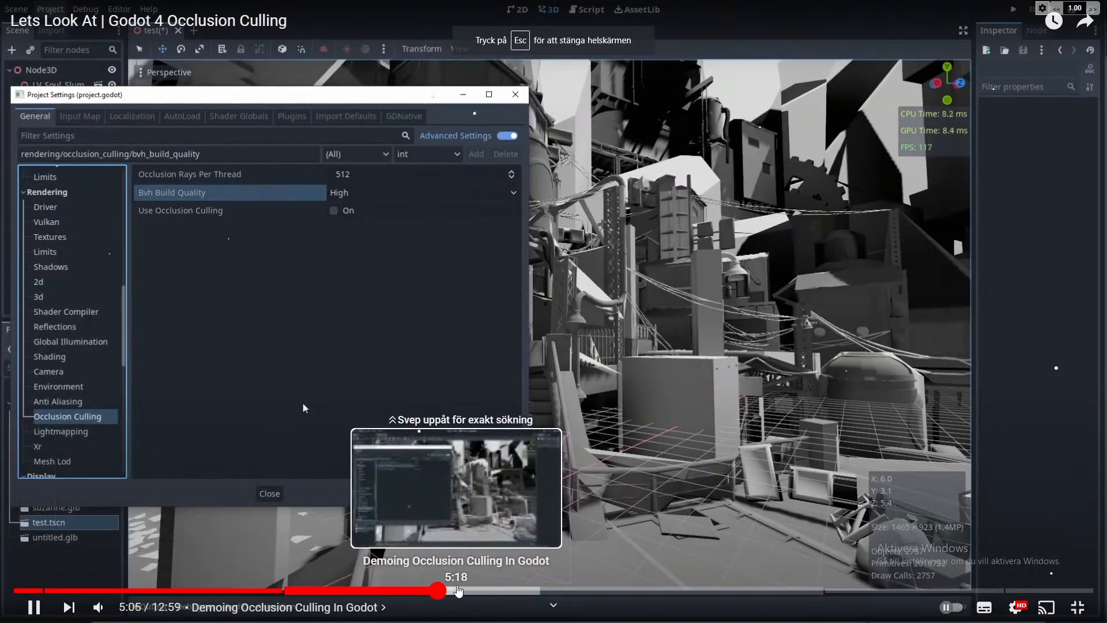
left_click(458, 589)
left_click(478, 590)
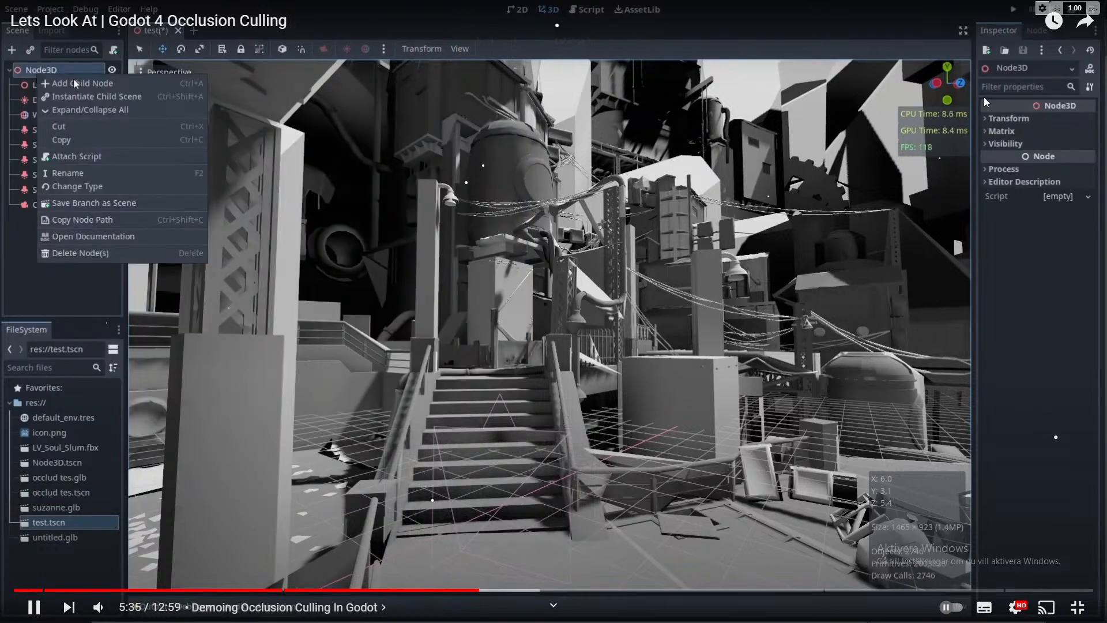
- Raise the playback speed to 2.50, watch the occluder baking demonstration until about 6:28 and minimize the browser
left_click(1092, 5)
left_click(1092, 6)
left_click(1092, 6)
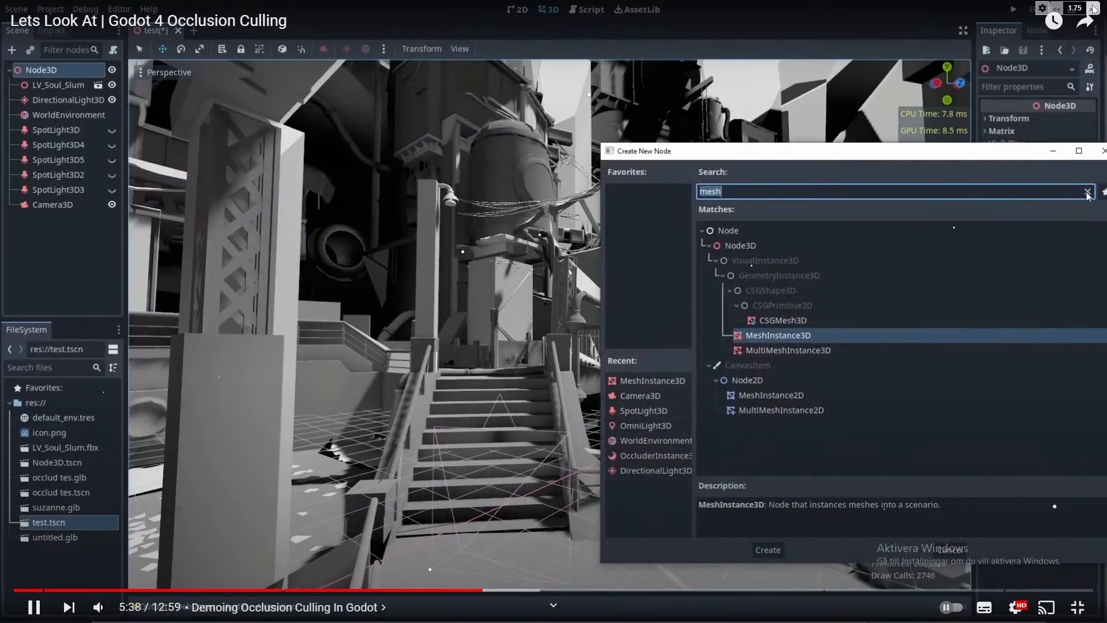
left_click(1092, 6)
left_click(1092, 6)
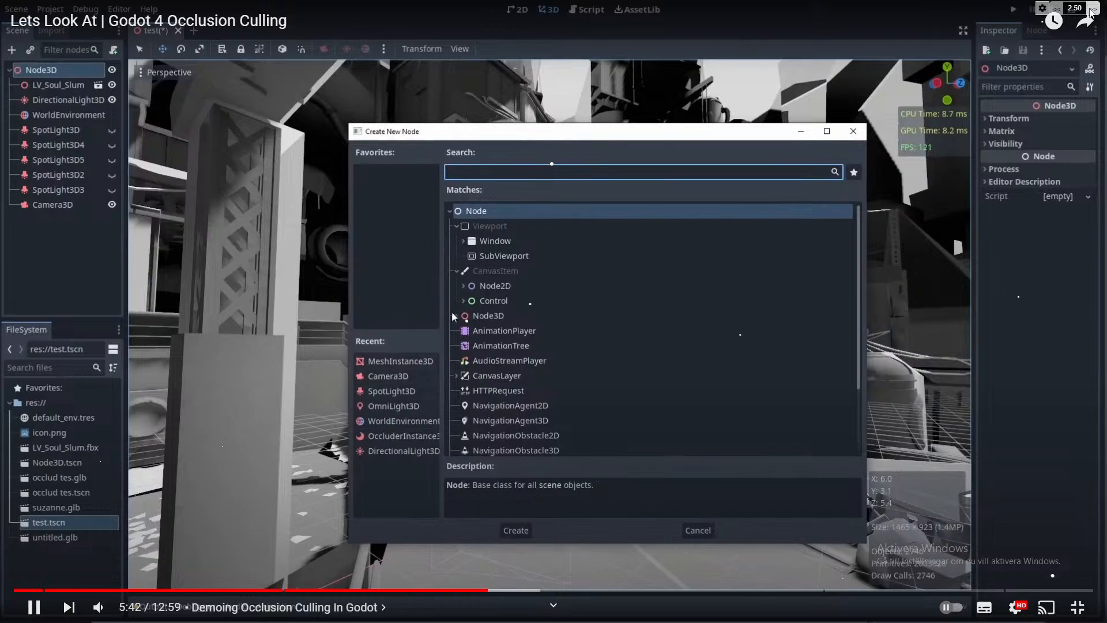
left_click(1092, 6)
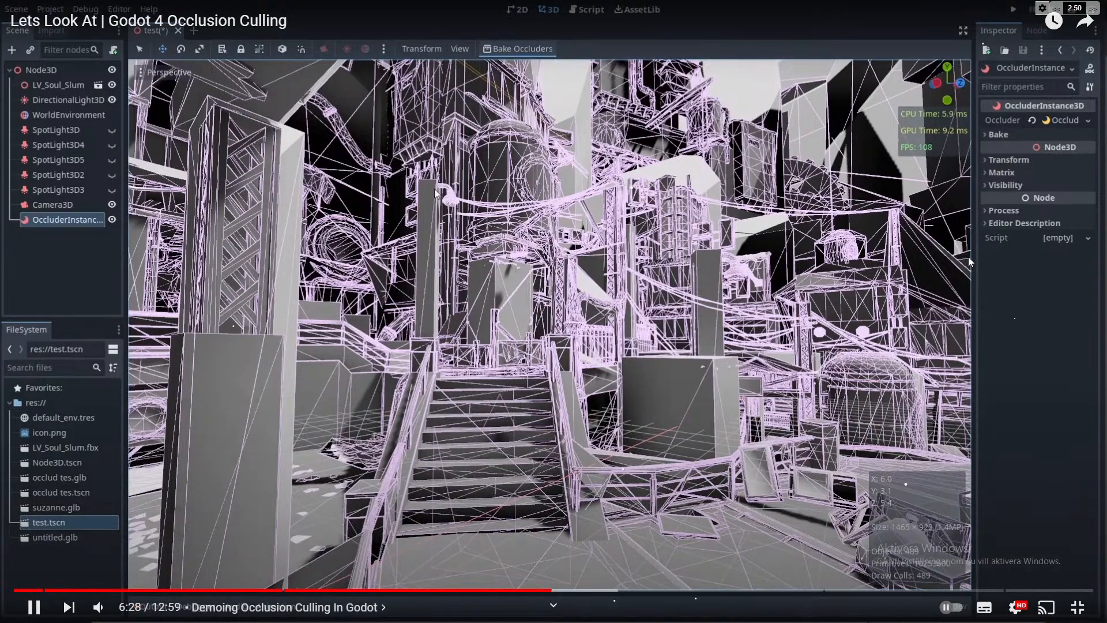
double_click(809, 233)
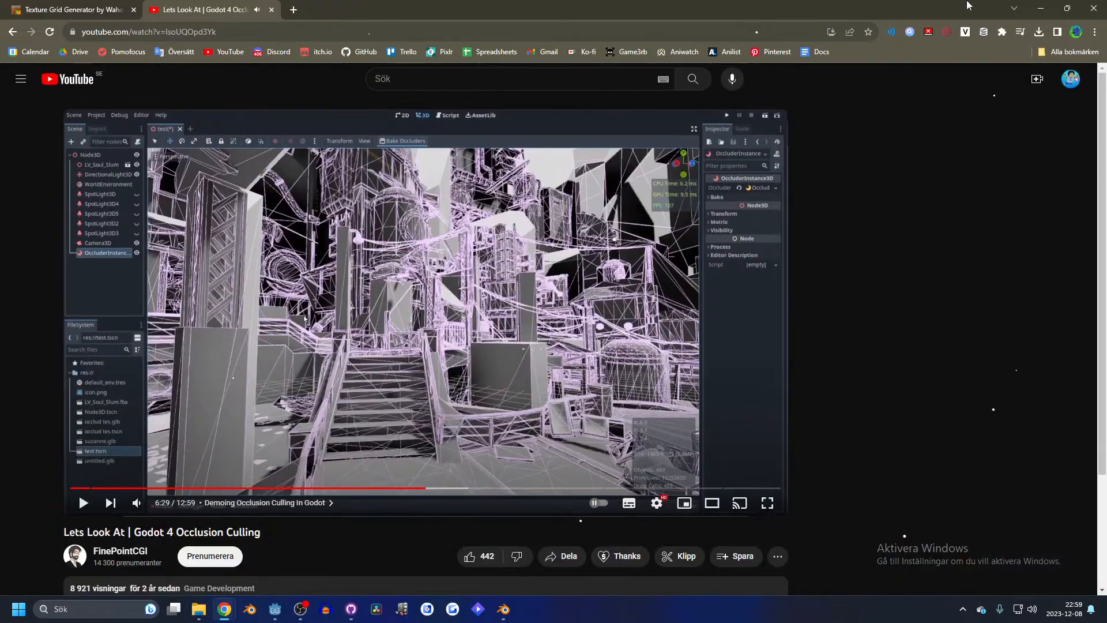
left_click(1041, 8)
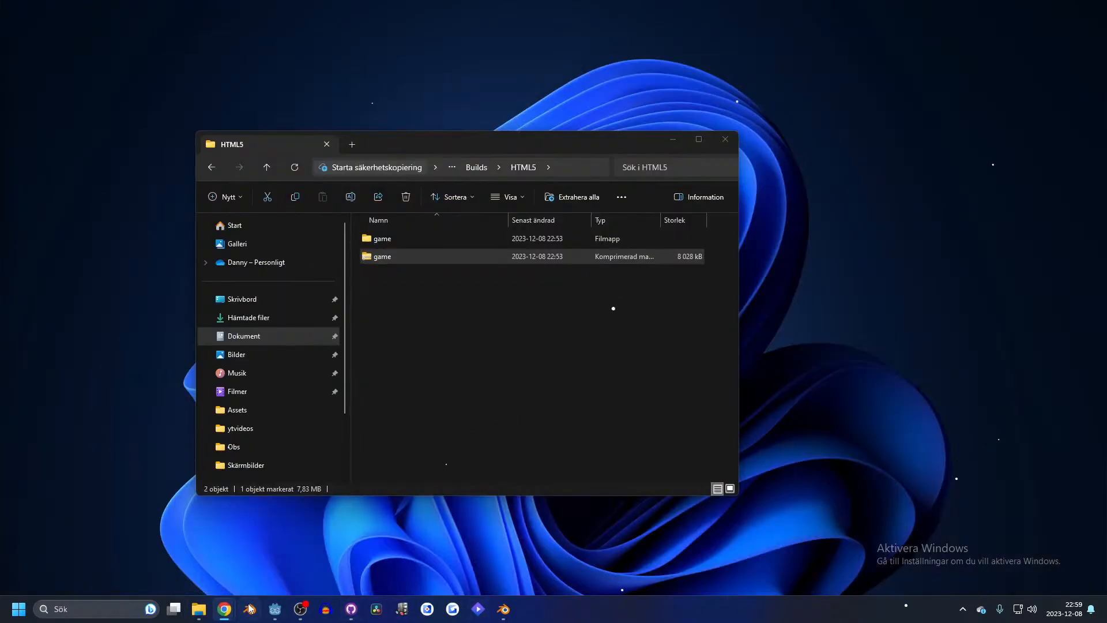
- Switch back to Godot and bake the occluders of OccluderInstance3D again
left_click(275, 609)
left_click(545, 68)
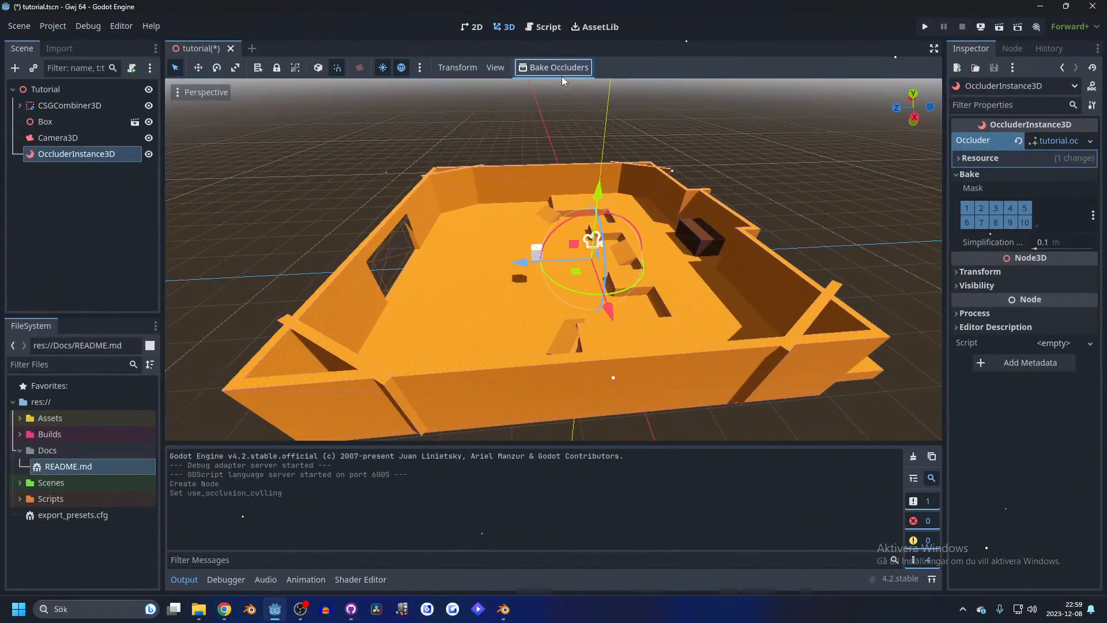
middle_click_drag(671, 167, 768, 155)
- Move OccluderInstance3D directly above CSGCombiner3D in the scene tree, keeping it under the Tutorial root
left_click(462, 172)
scroll(462, 171, "up", 5)
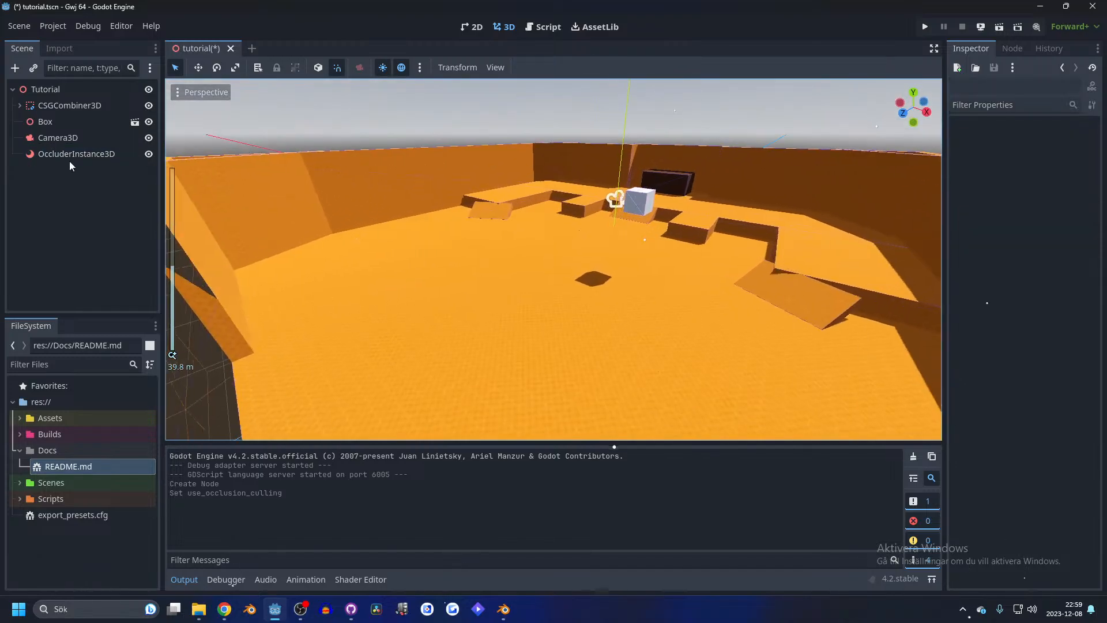
left_click_drag(70, 155, 59, 99)
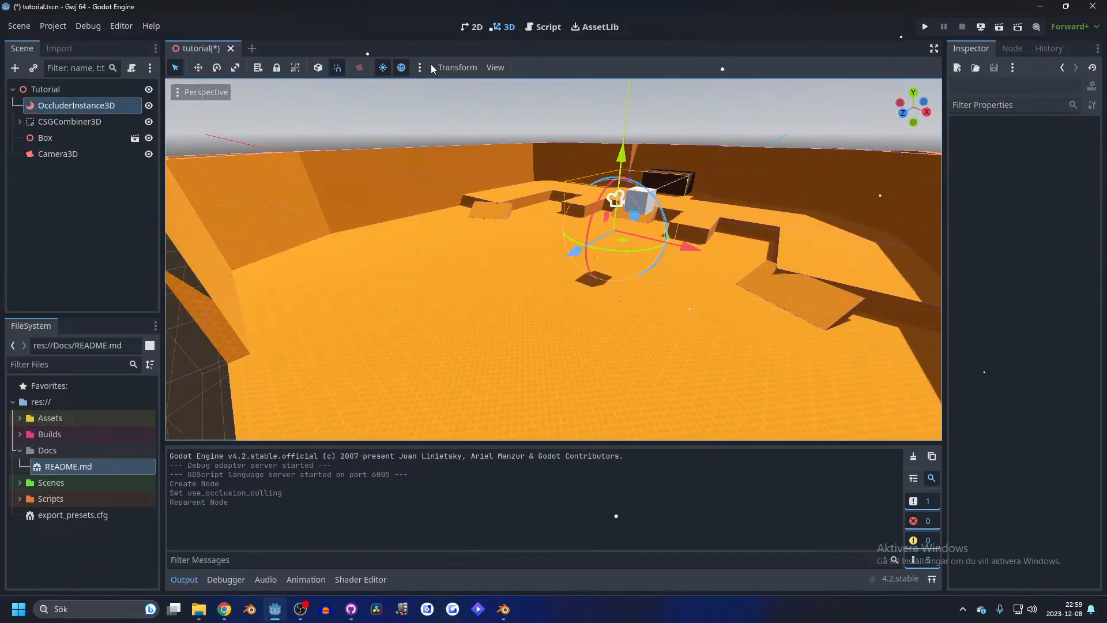
- Bake the occluders for the reordered OccluderInstance3D and collapse its occluder resource properties
left_click(94, 106)
left_click(559, 68)
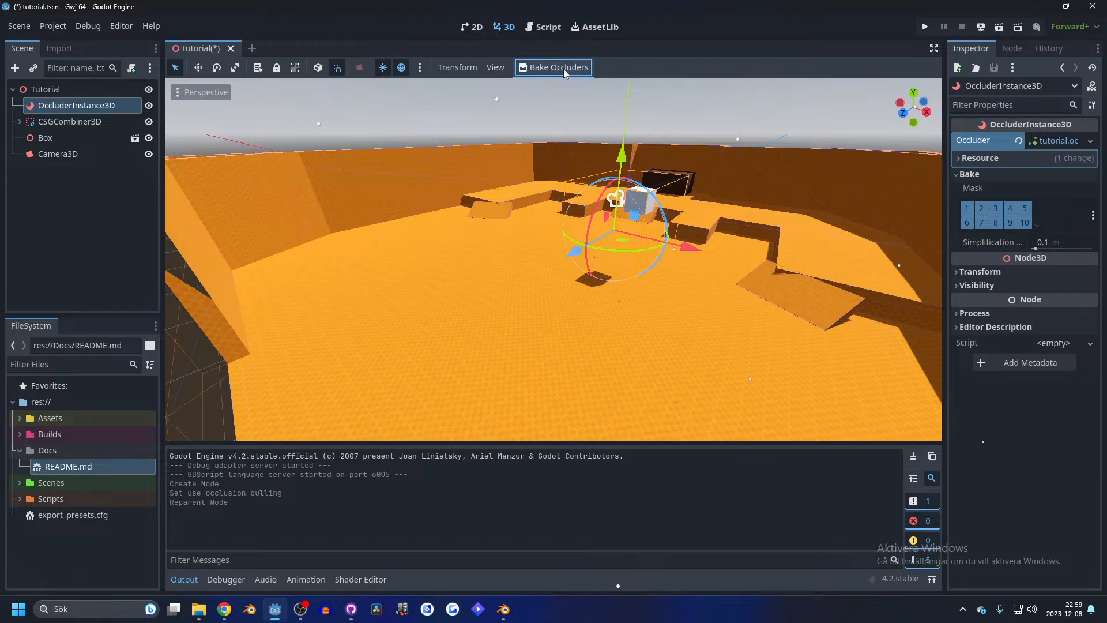
left_click(1076, 144)
- Inspect the level in wireframe display and restore the viewport to normal display
left_click(202, 92)
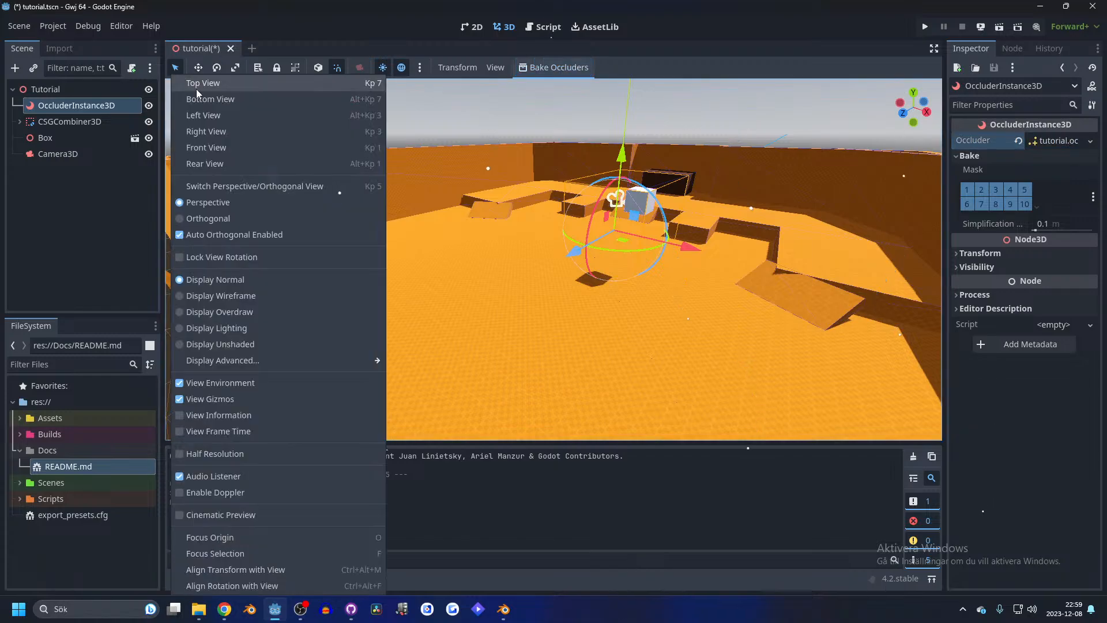
left_click(253, 296)
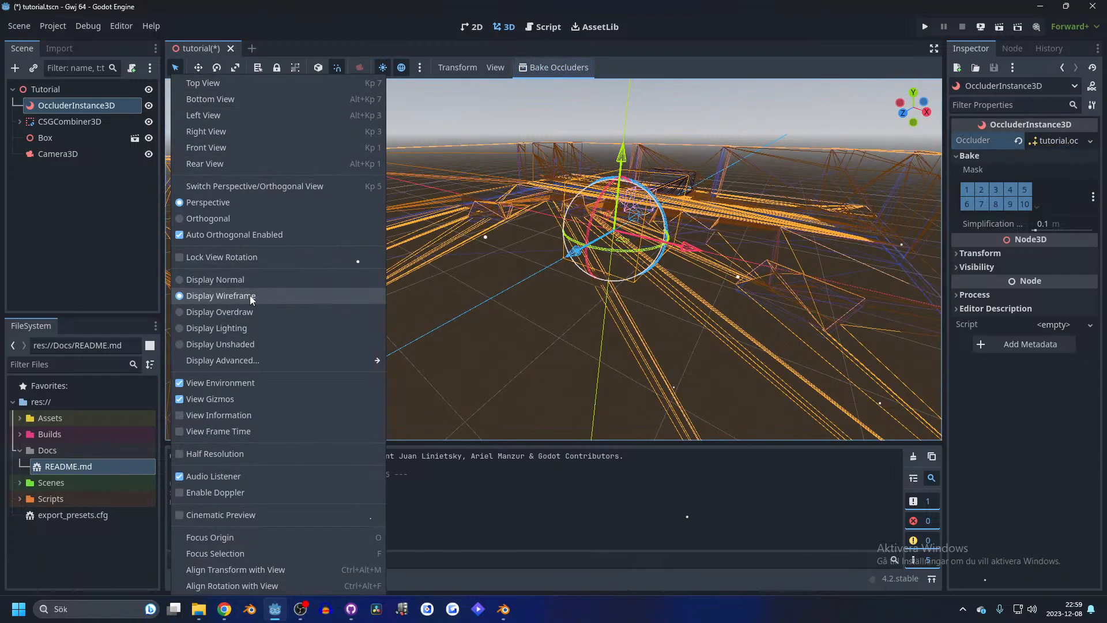
left_click(243, 398)
left_click(236, 399)
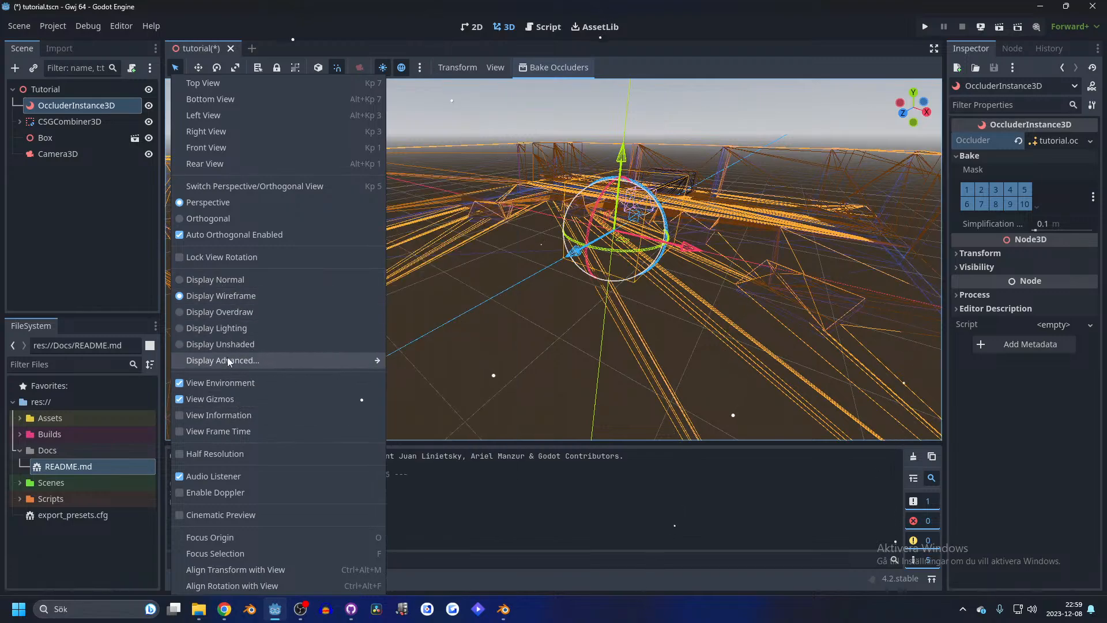
left_click(261, 281)
scroll(674, 171, "down", 3)
scroll(674, 153, "up", 5)
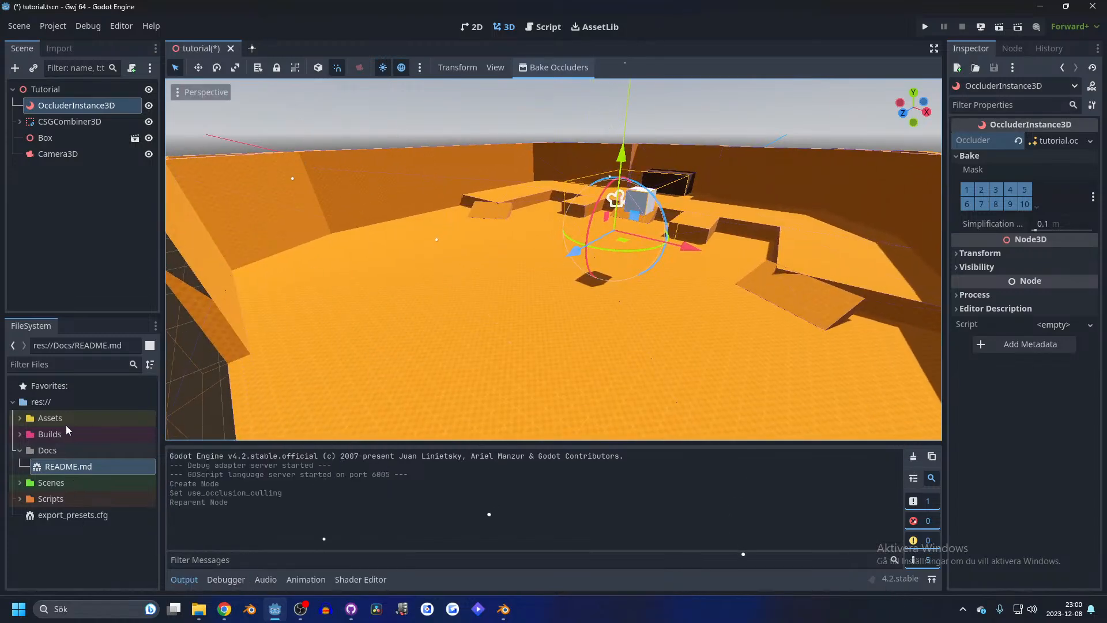
- Filter the project files by "occ" and remove tutorial.occ from the Levels folder
left_click(50, 363)
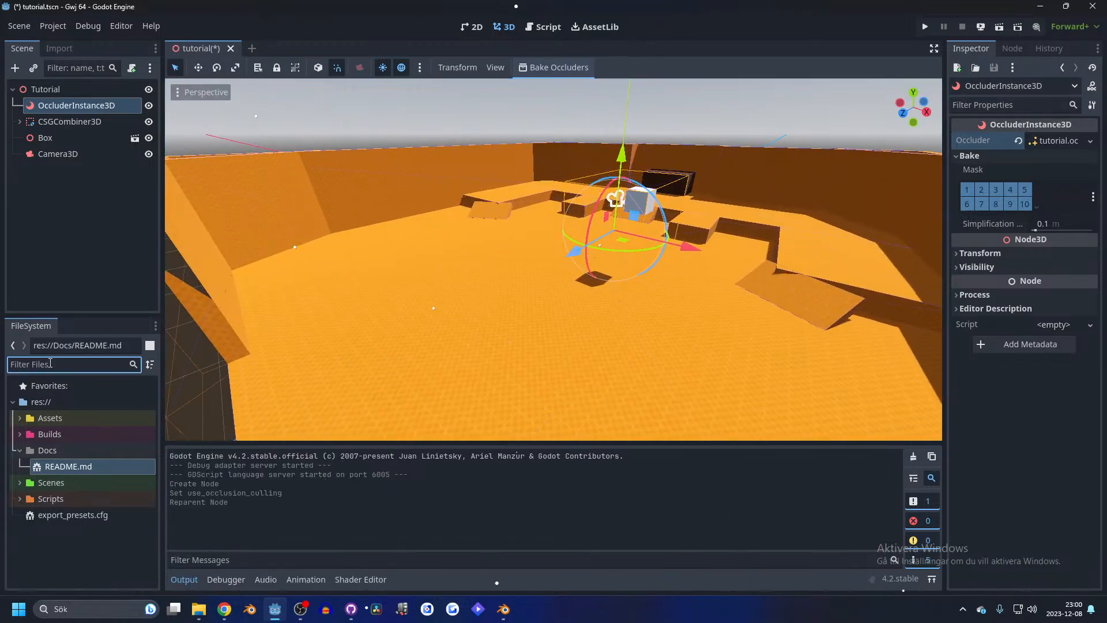
type("opcc")
key("BackSpace")
type("cc")
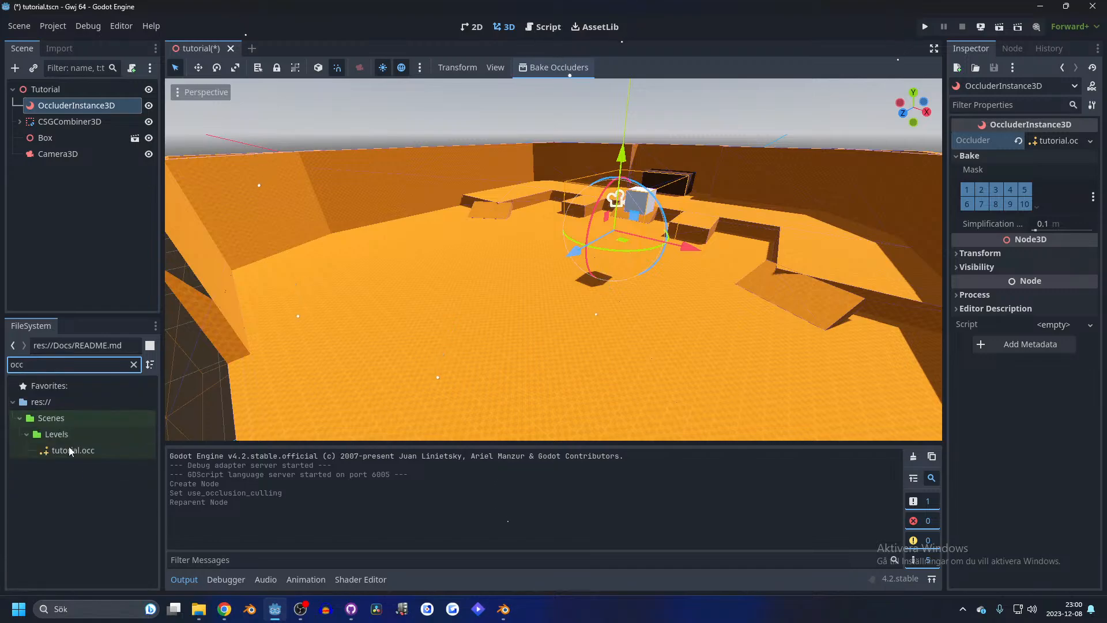
left_click(96, 449)
key("Delete")
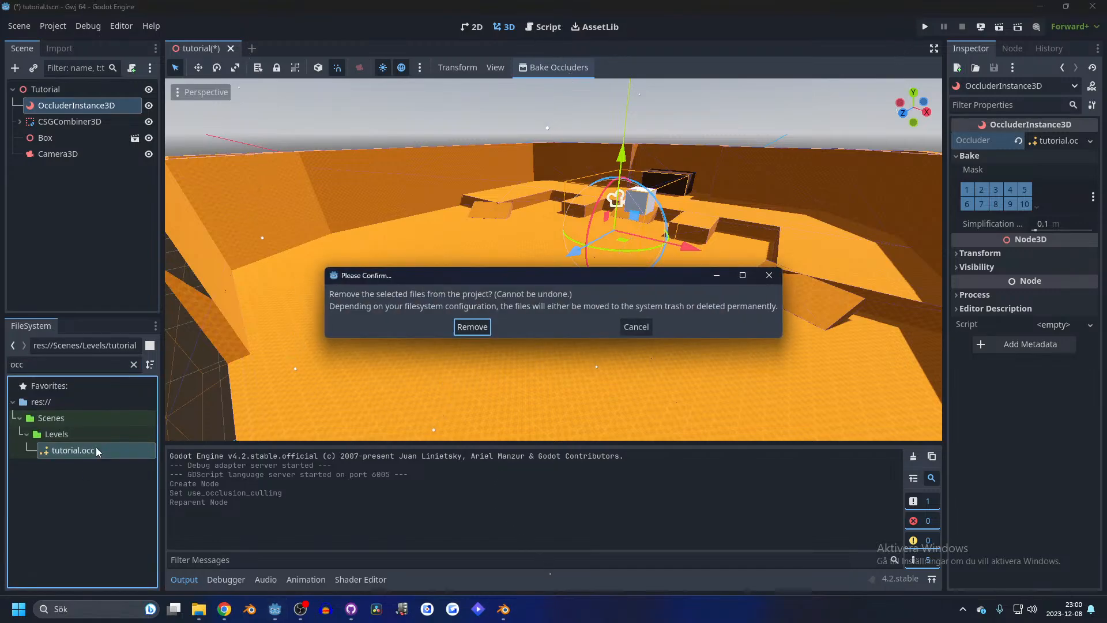
left_click(467, 328)
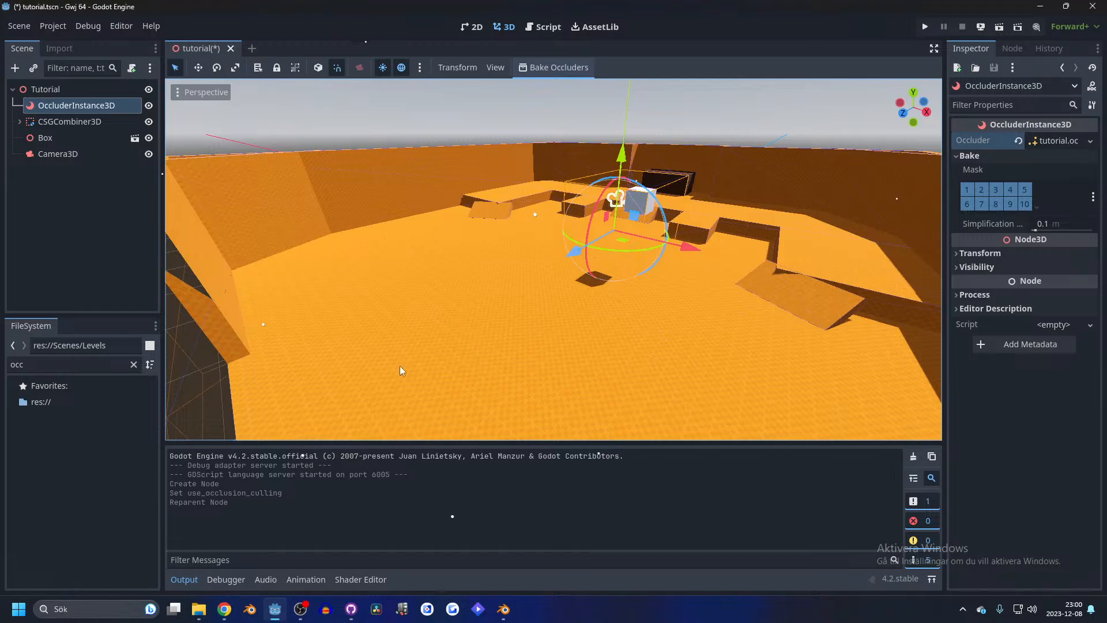
- Undo the reparenting of OccluderInstance3D and clear the file filter
key("ctrl+z")
left_click(134, 364)
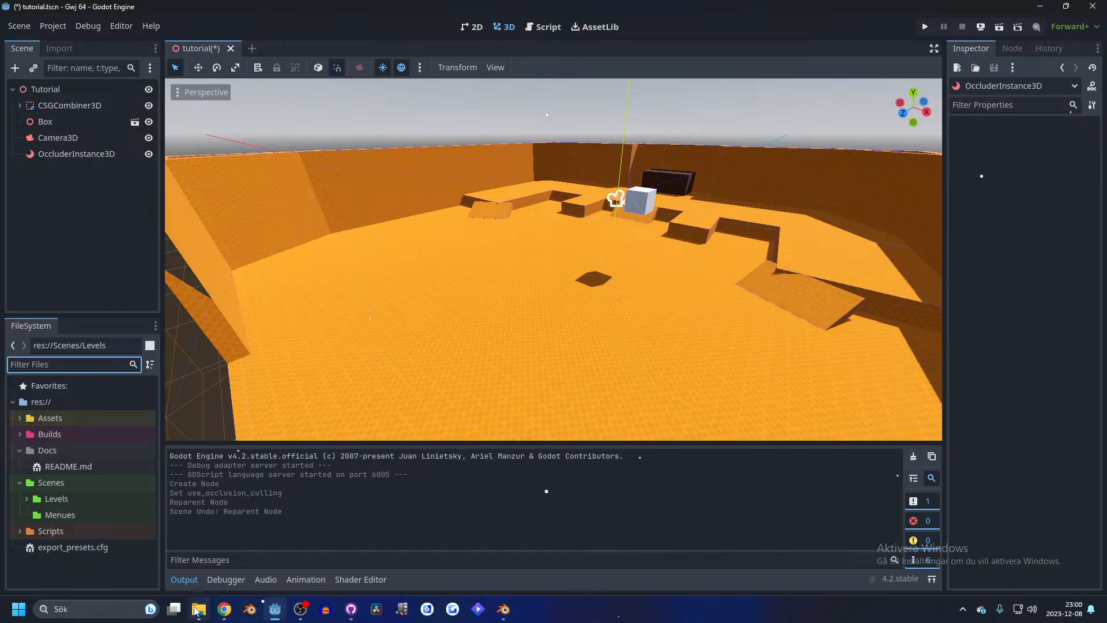
- Check the project.godot changes in GitHub Desktop, and save the tutorial scene back in Godot
mouse_move(286, 612)
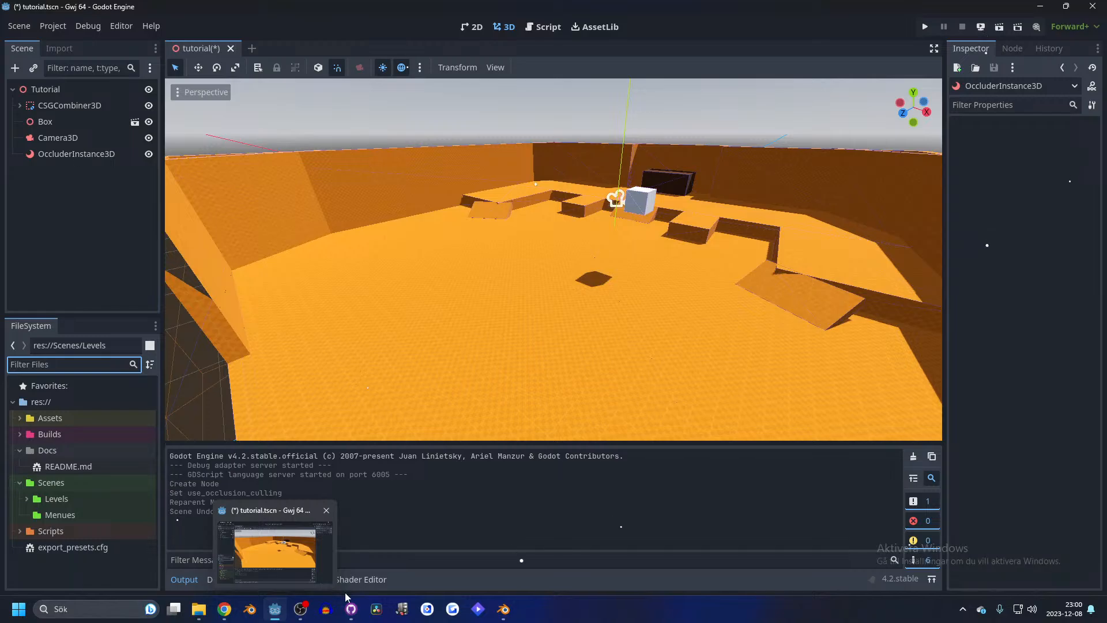
left_click(351, 609)
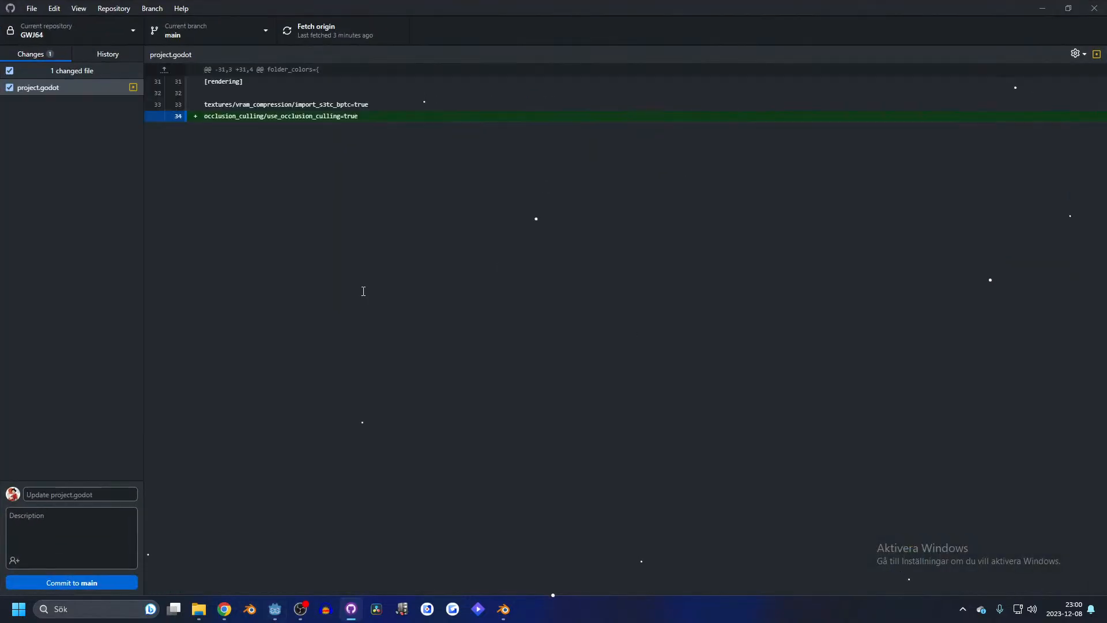
left_click(103, 89)
left_click(275, 609)
key("ctrl+s")
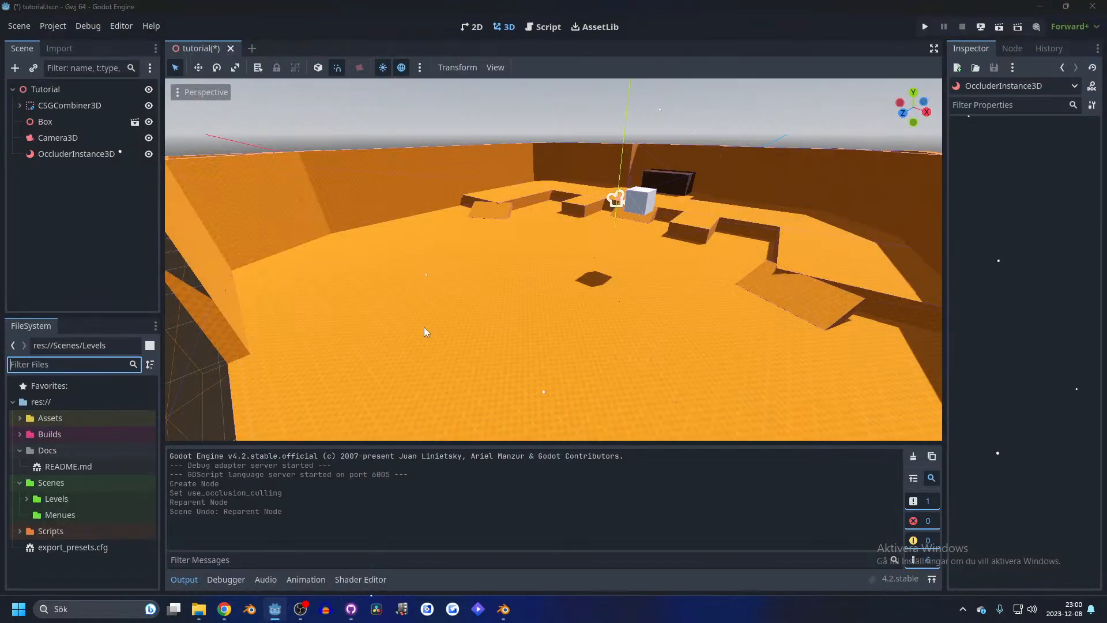
- Compare the pending changes of tutorial.tscn and project.godot in GitHub Desktop and minimize it to return to Godot
left_click(351, 609)
left_click(72, 104)
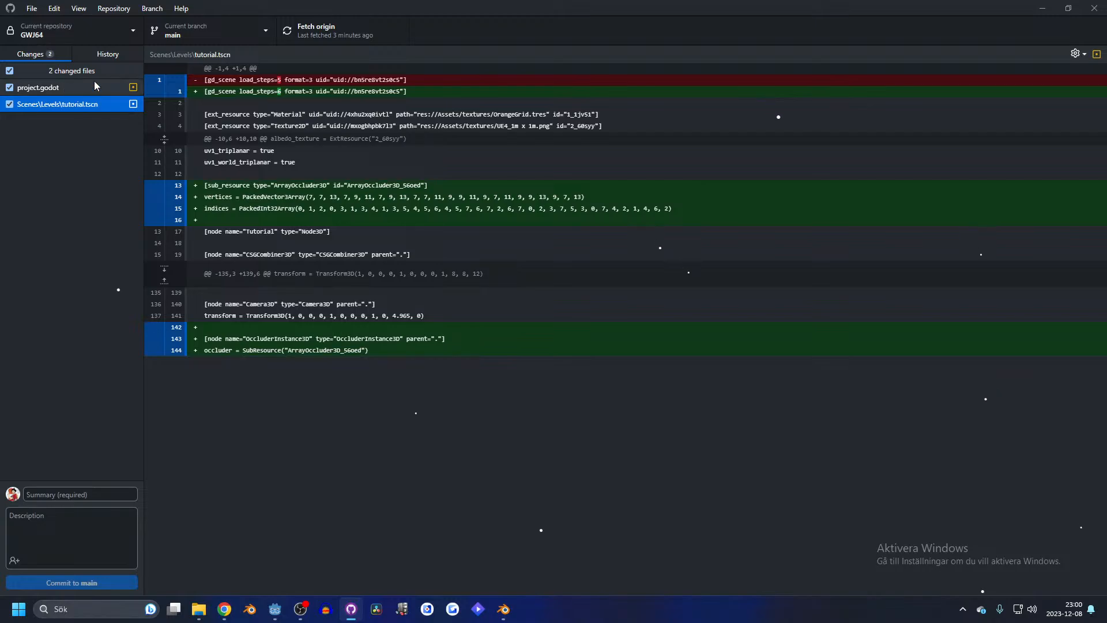
left_click(71, 89)
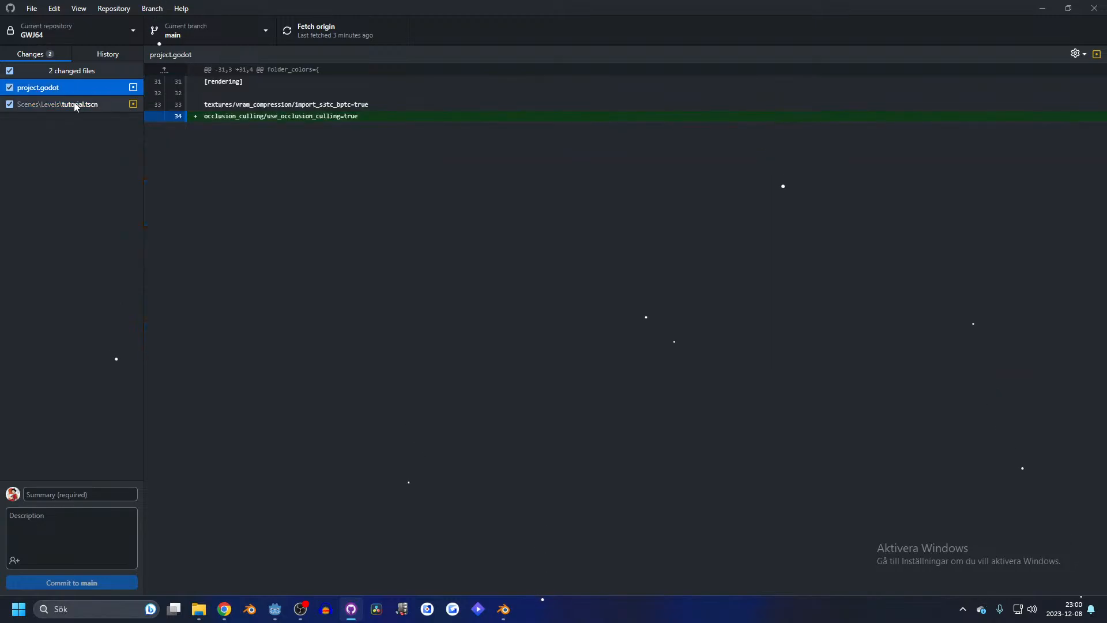
left_click(74, 102)
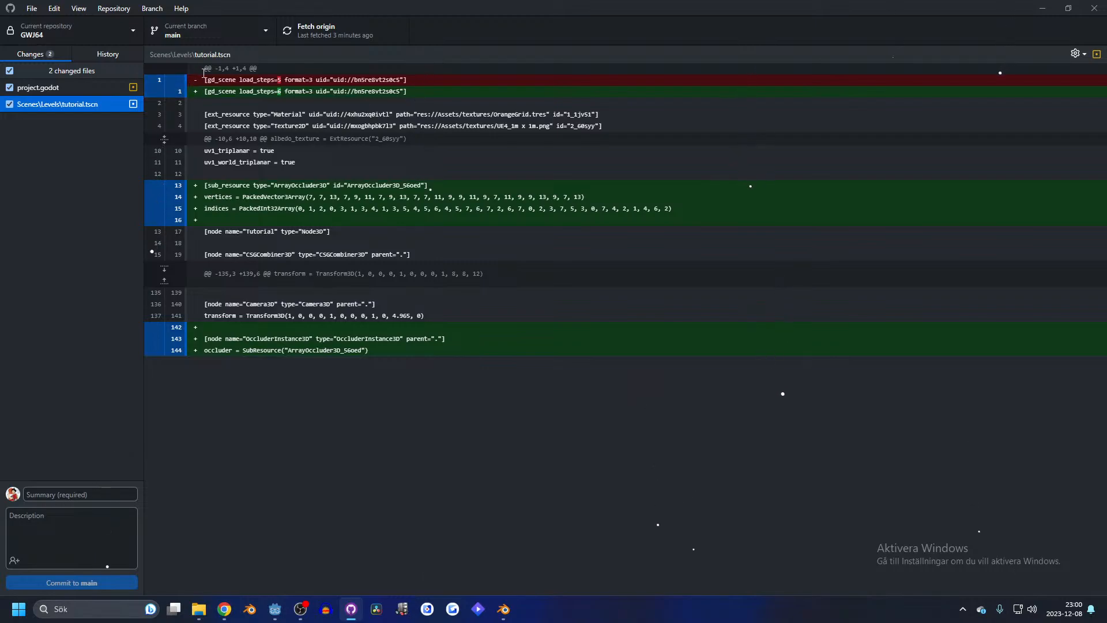
left_click_drag(205, 80, 443, 186)
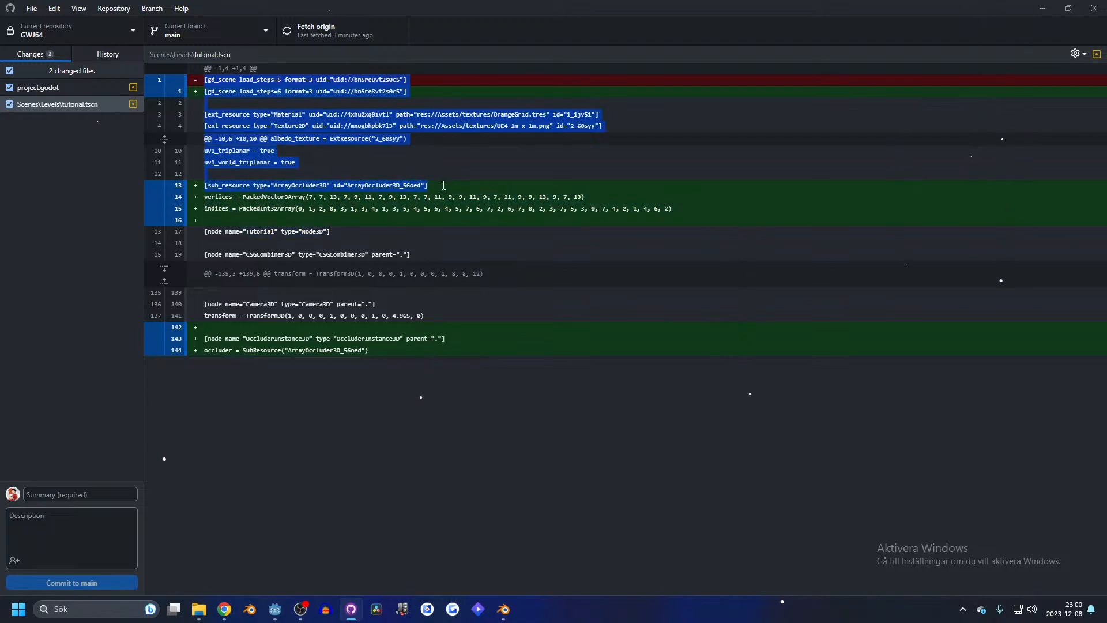
left_click(1043, 8)
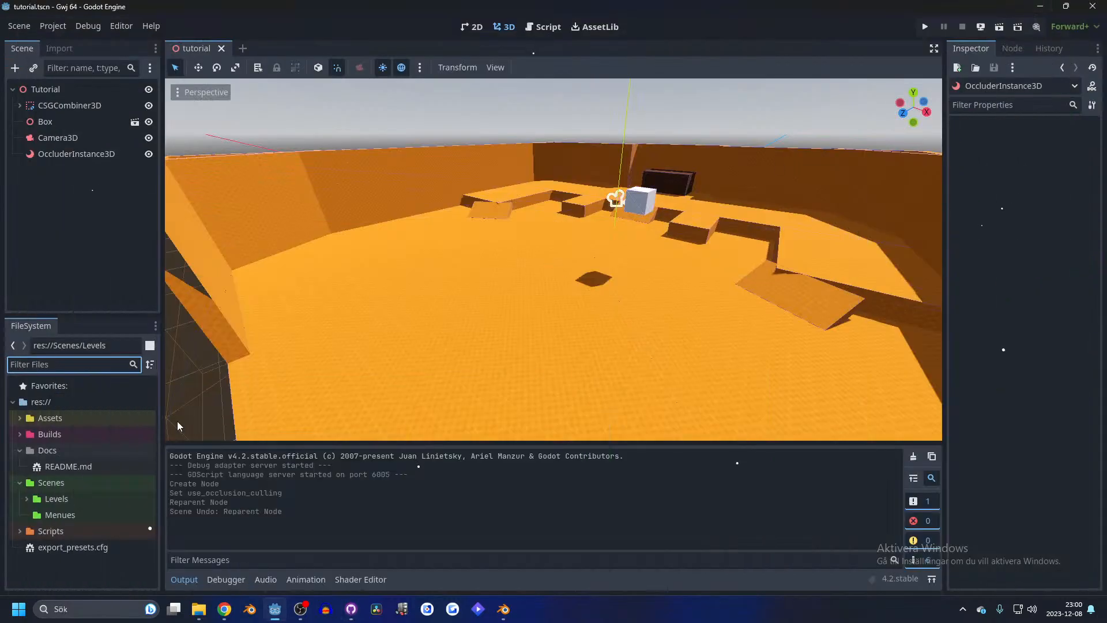
- Collapse the Docs and Scenes folders in the project file tree
left_click(20, 450)
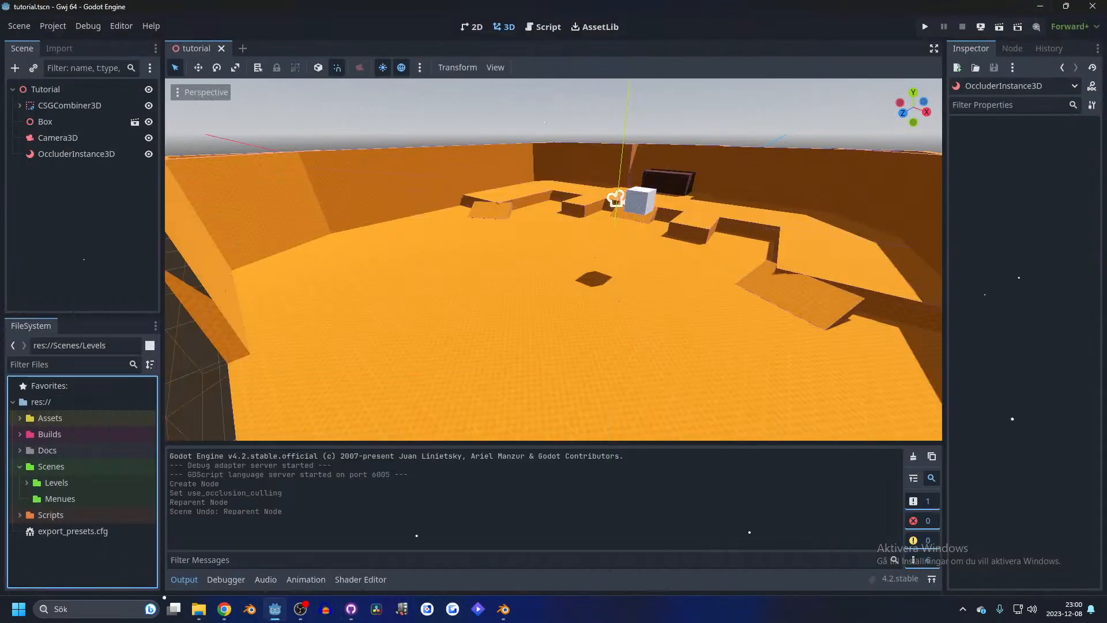
key("alt+Tab")
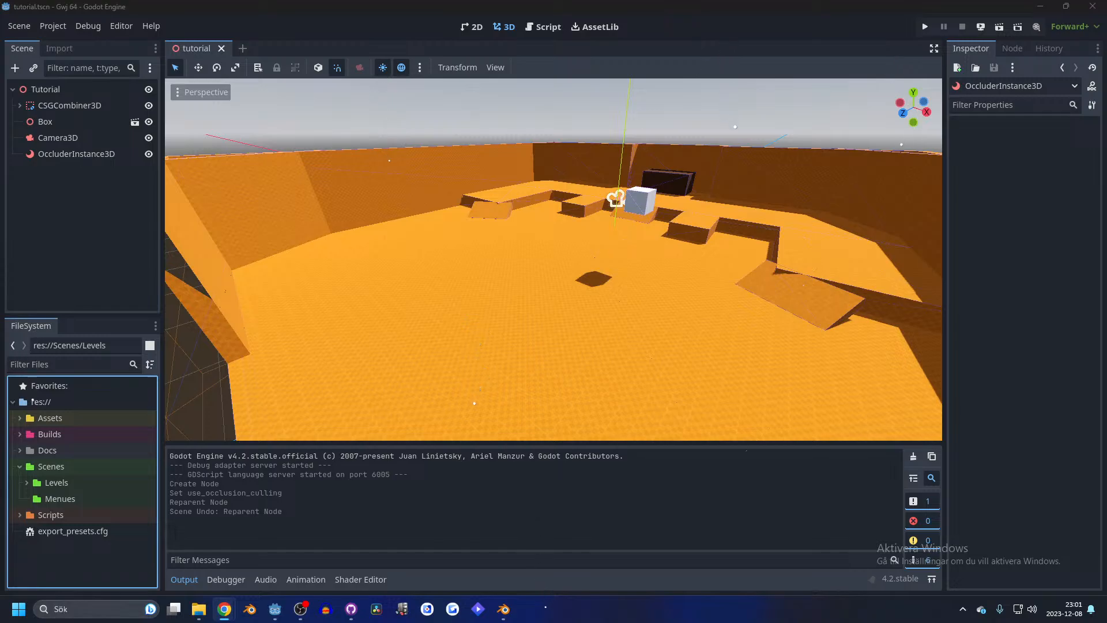
left_click(20, 467)
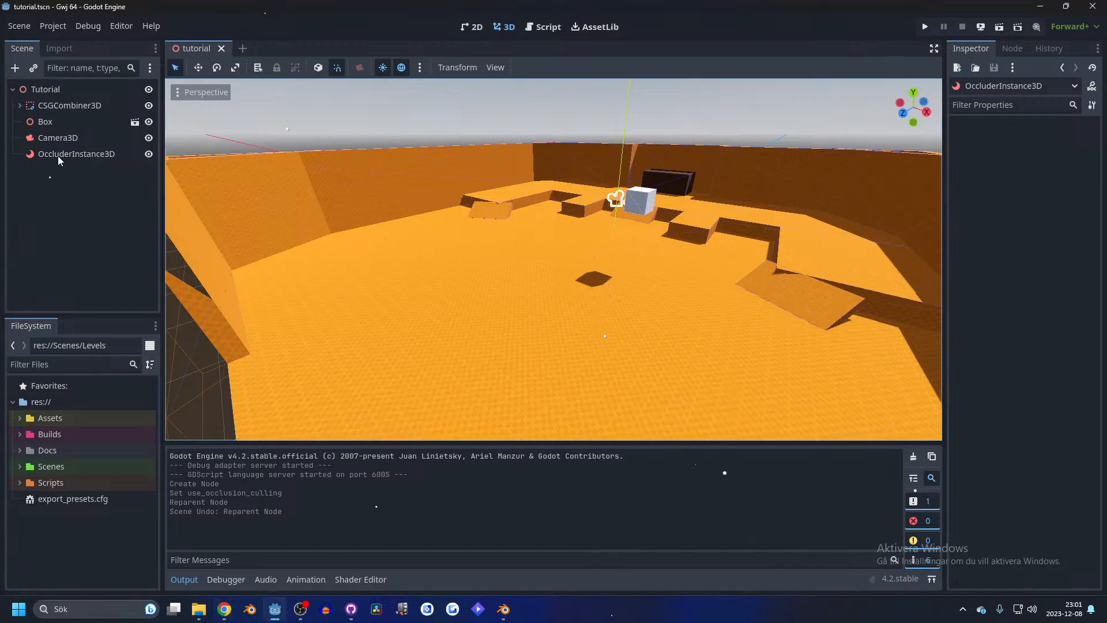
- Bake the occluders of OccluderInstance3D and save the bake as tutorial.occ in res://Scenes/Levels
left_click(123, 153)
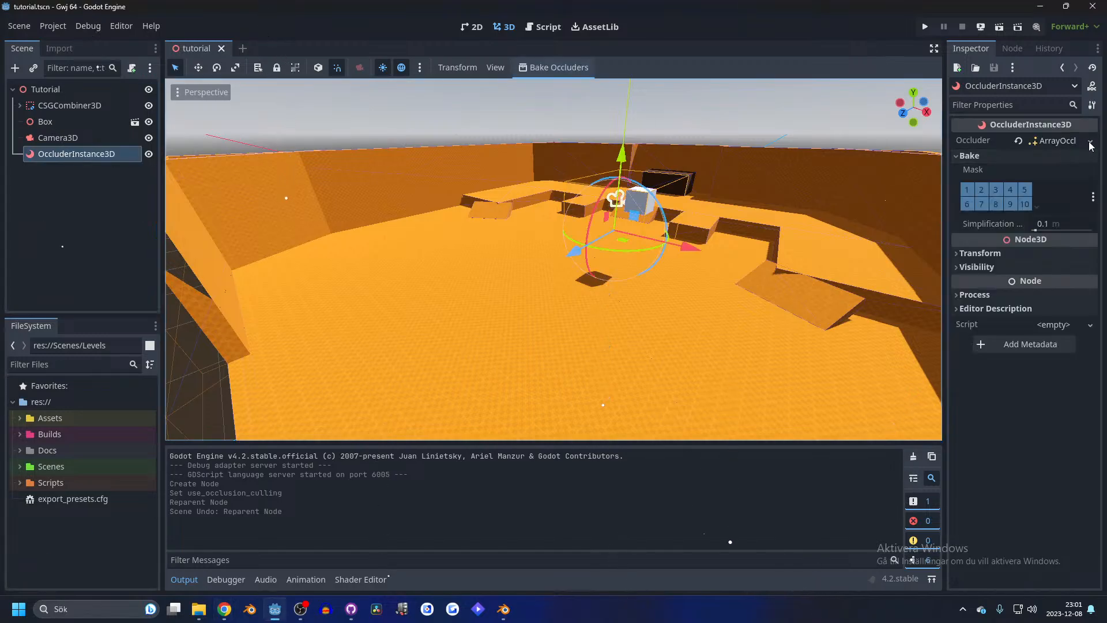
left_click(1052, 147)
left_click(1090, 140)
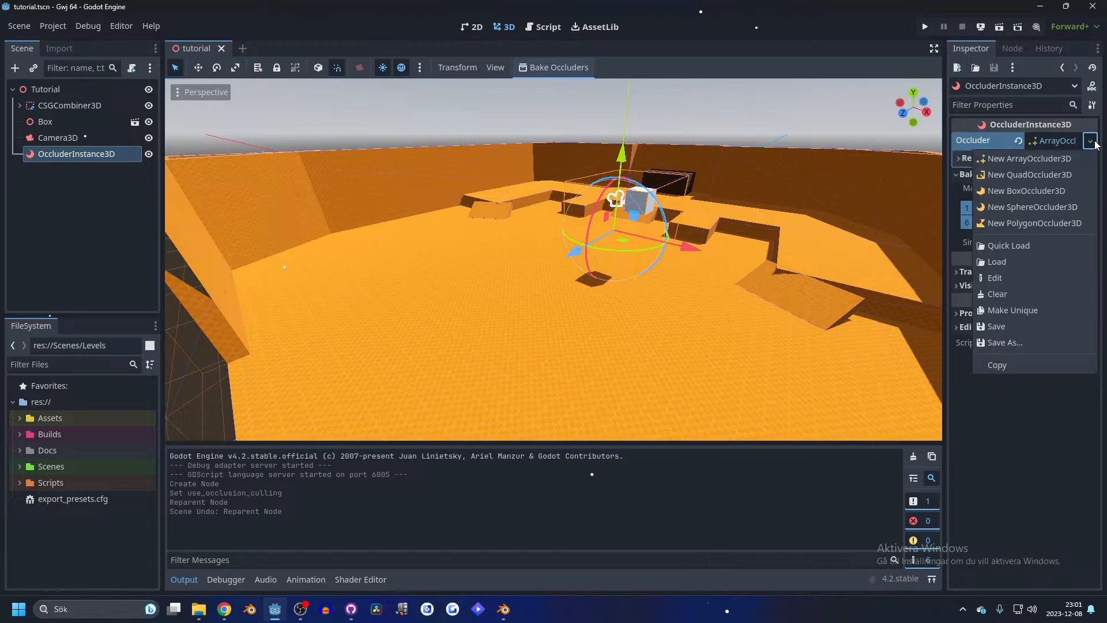
key("Escape")
left_click(571, 70)
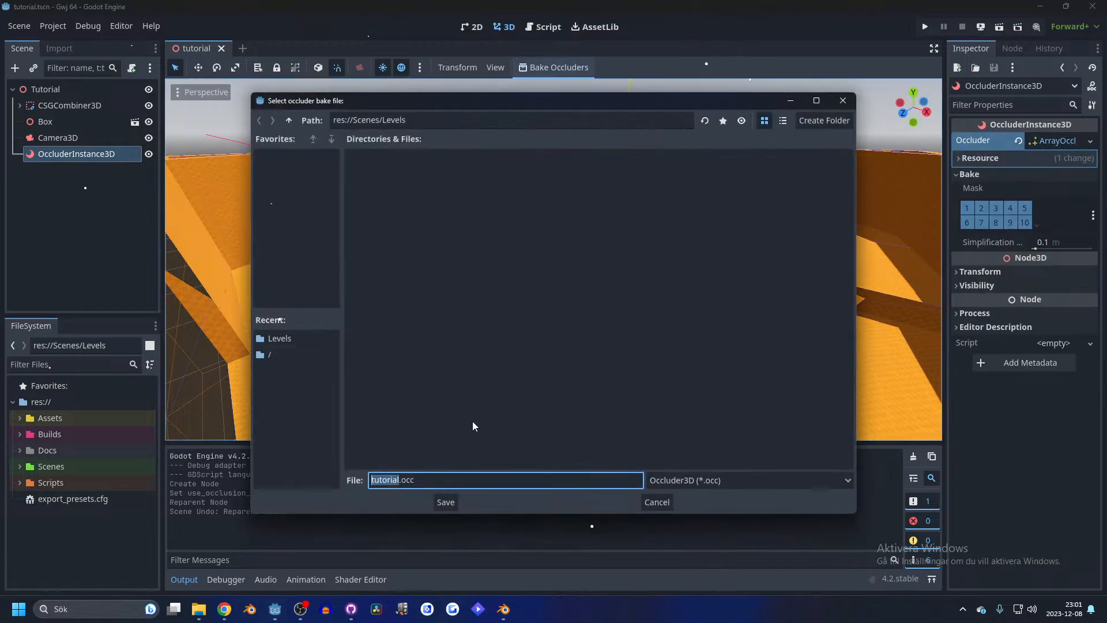
left_click(434, 500)
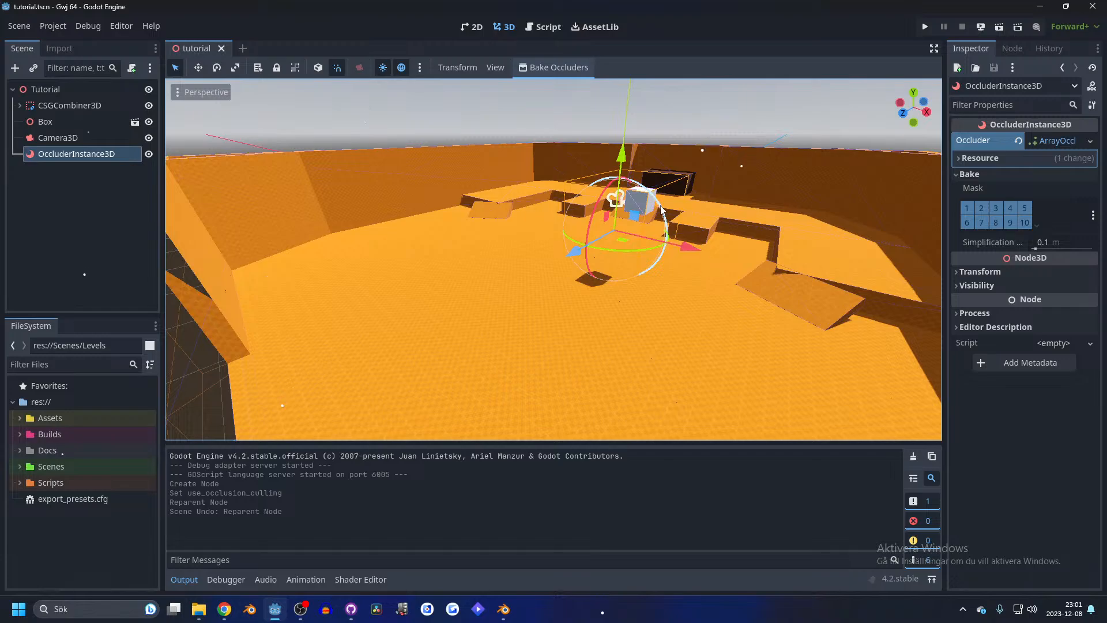
- Examine the baked occluder outlines of OccluderInstance3D across the level and around the white box from several angles
scroll(539, 222, "down", 8)
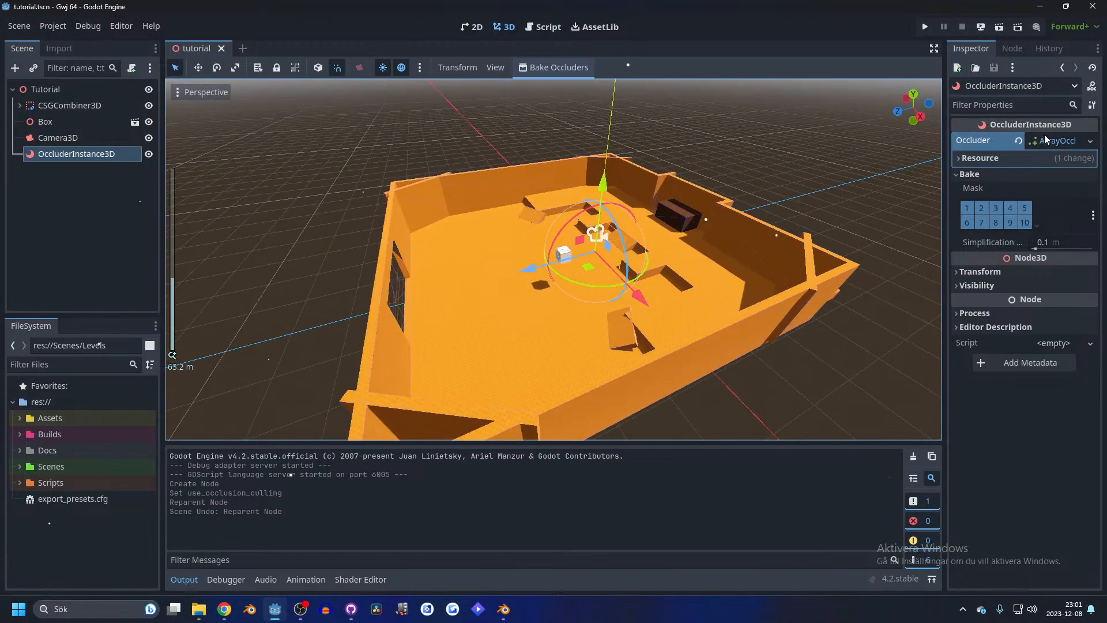
scroll(654, 220, "up", 8)
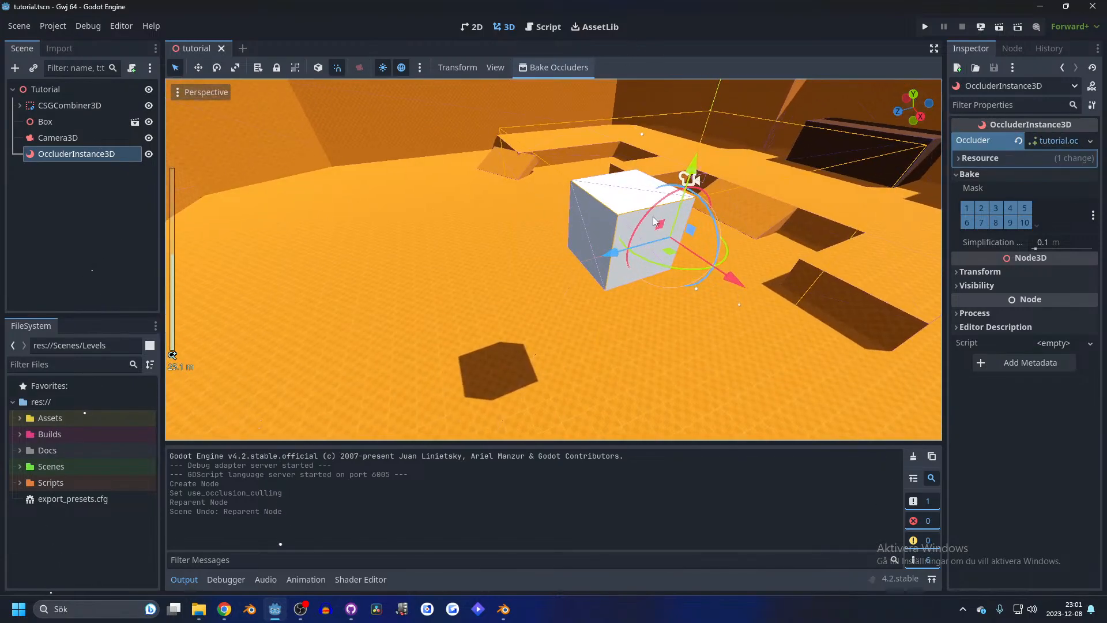
middle_click_drag(655, 221, 466, 204)
left_click(563, 120)
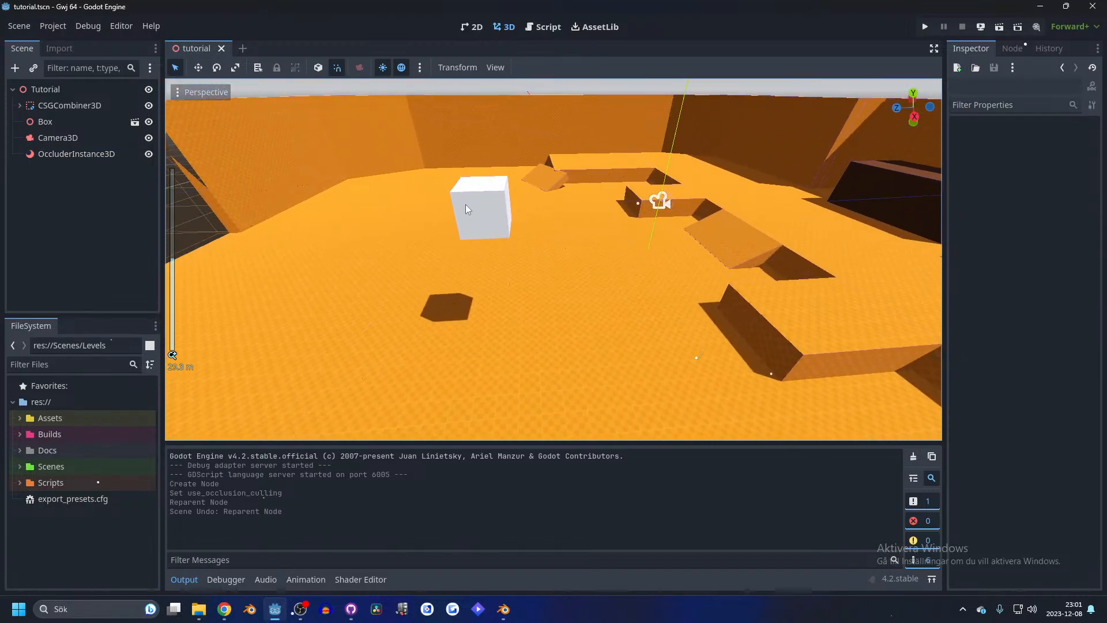
left_click(84, 154)
middle_click_drag(287, 174, 546, 196)
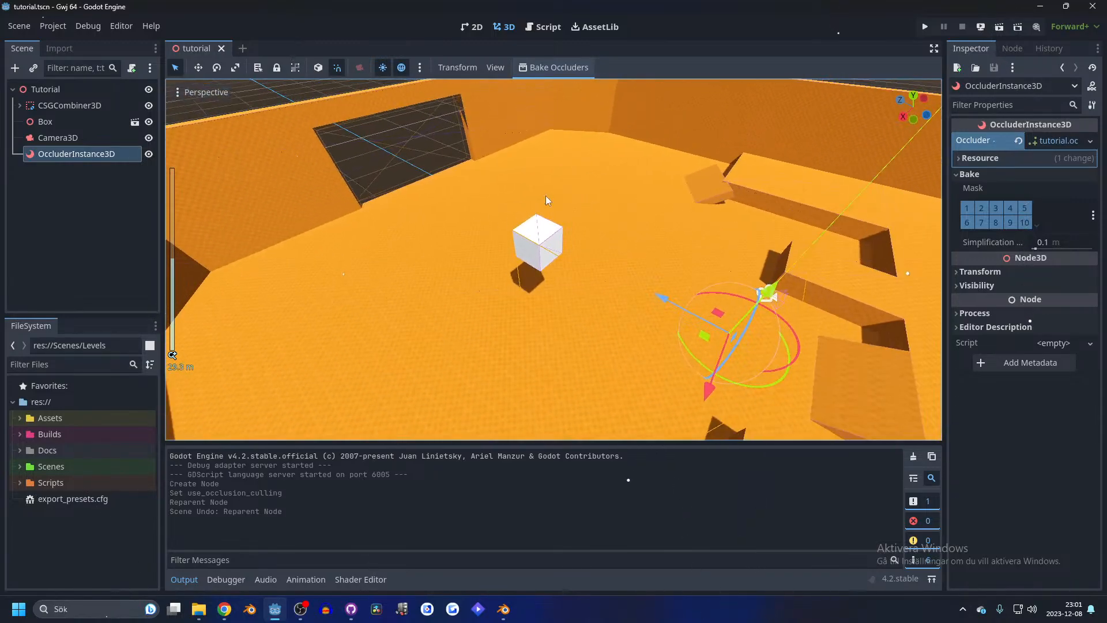
scroll(480, 114, "up", 3)
middle_click_drag(480, 114, 532, 252)
scroll(707, 157, "down", 3)
- Switch to Box.blend in Blender, change to the Layout workspace and select the cube
left_click(503, 609)
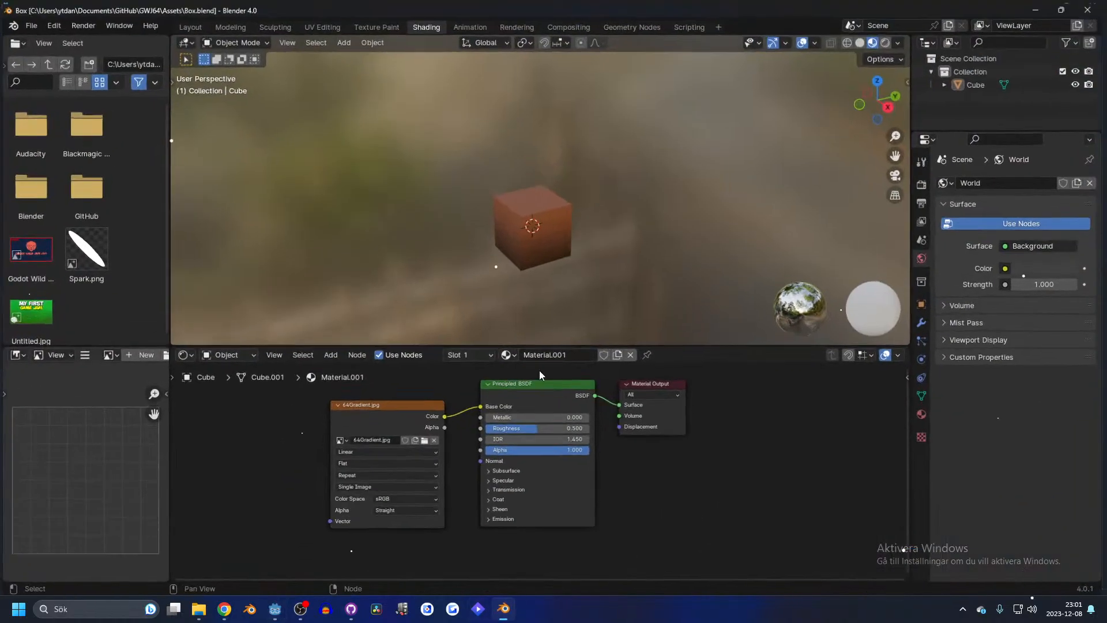
left_click(189, 23)
scroll(494, 228, "down", 3)
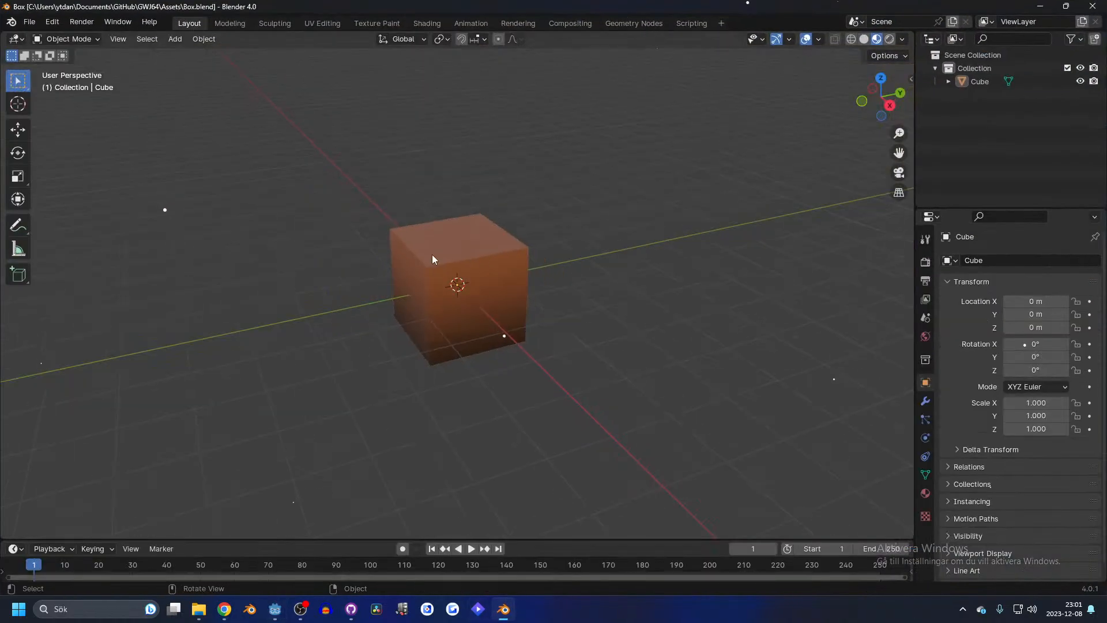
left_click(431, 254)
scroll(445, 317, "down", 3)
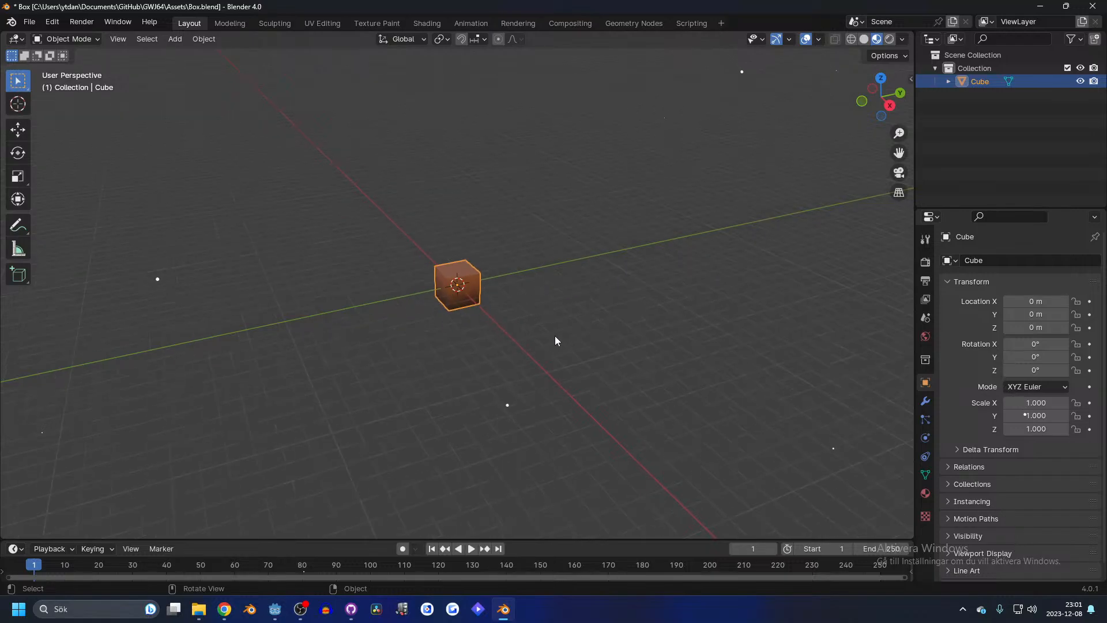
- Duplicate the cube four times, scattering the copies freely around the original
key("shift+d")
left_click(645, 228)
key("shift+d")
left_click(512, 178)
key("shift+d")
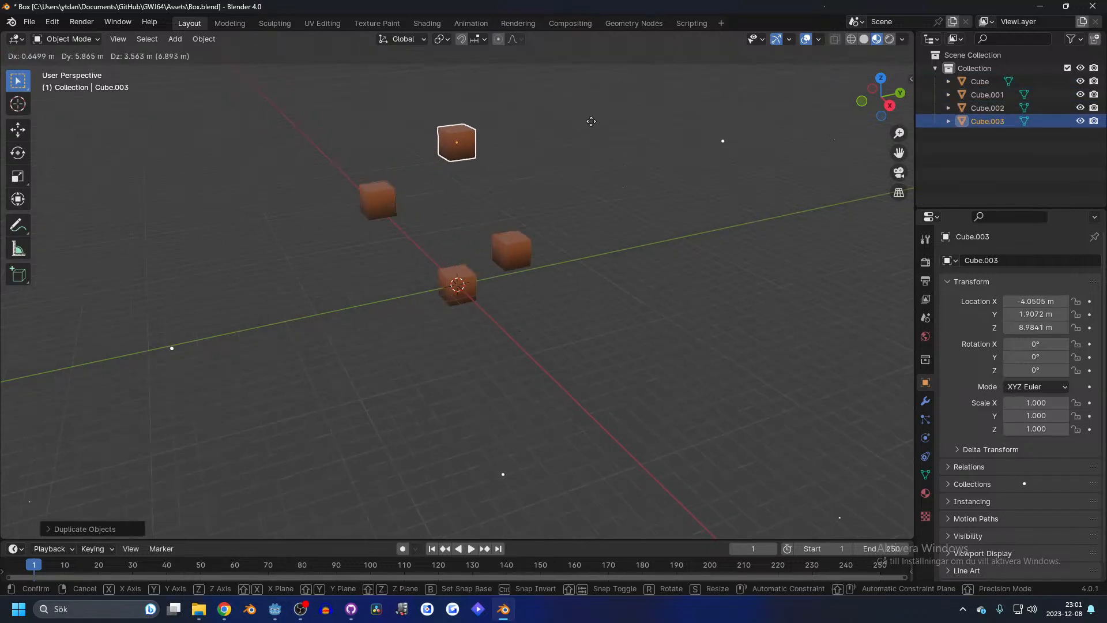
left_click(682, 93)
key("shift+d")
left_click(465, 364)
- Save Box.blend and return to Godot so the model is reimported
key("ctrl+s")
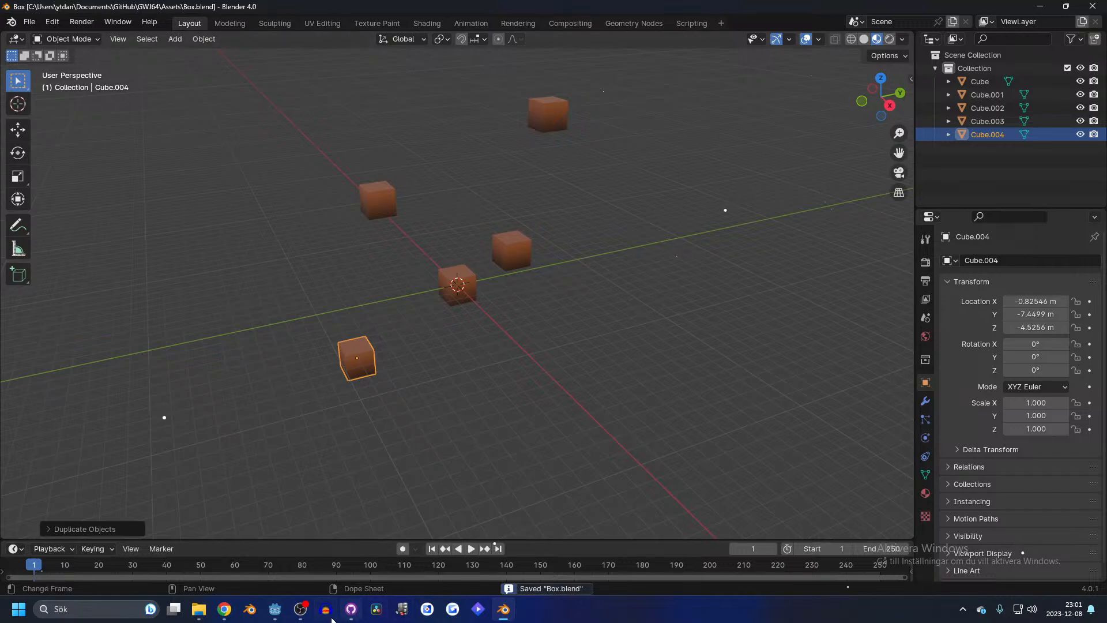
left_click(275, 609)
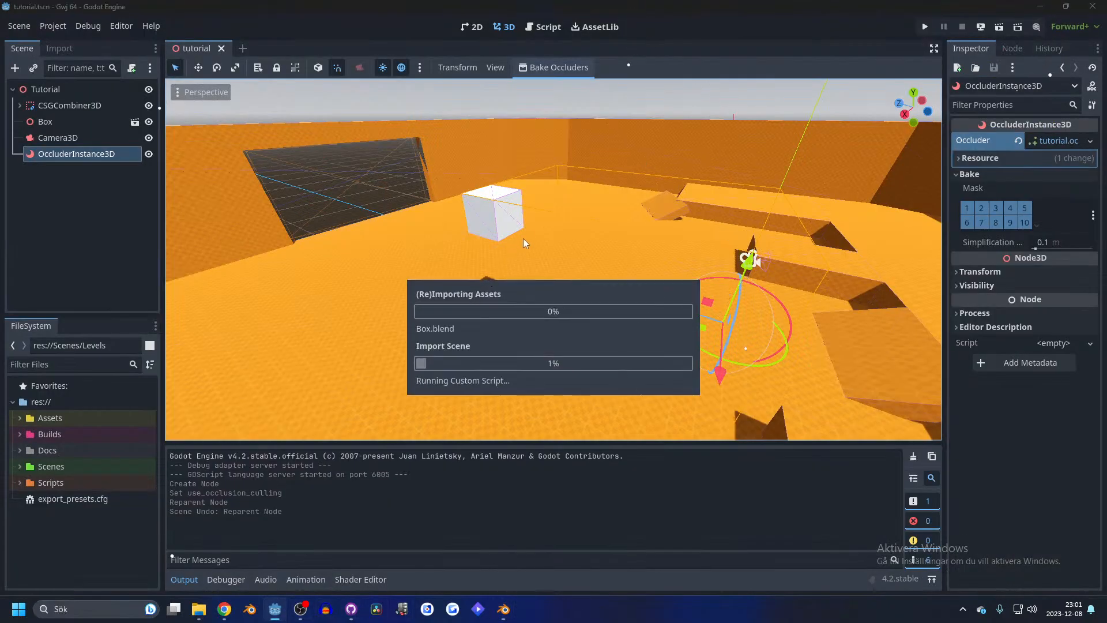
- Switch to Blender, pack the external resources into Box.blend and save the file
left_click(503, 609)
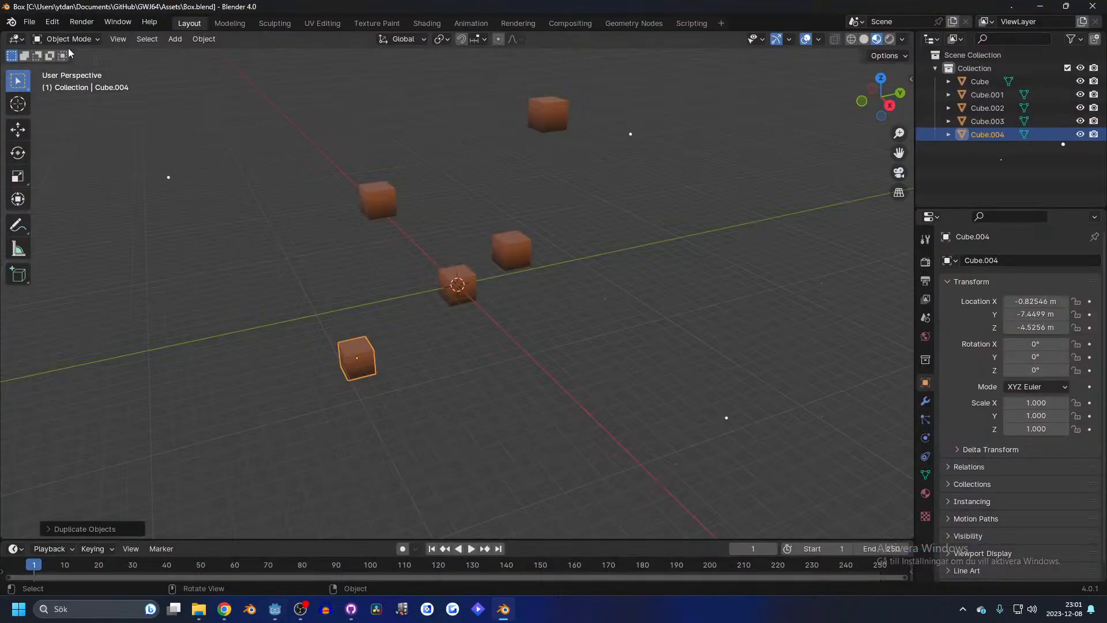
left_click(29, 22)
mouse_move(72, 241)
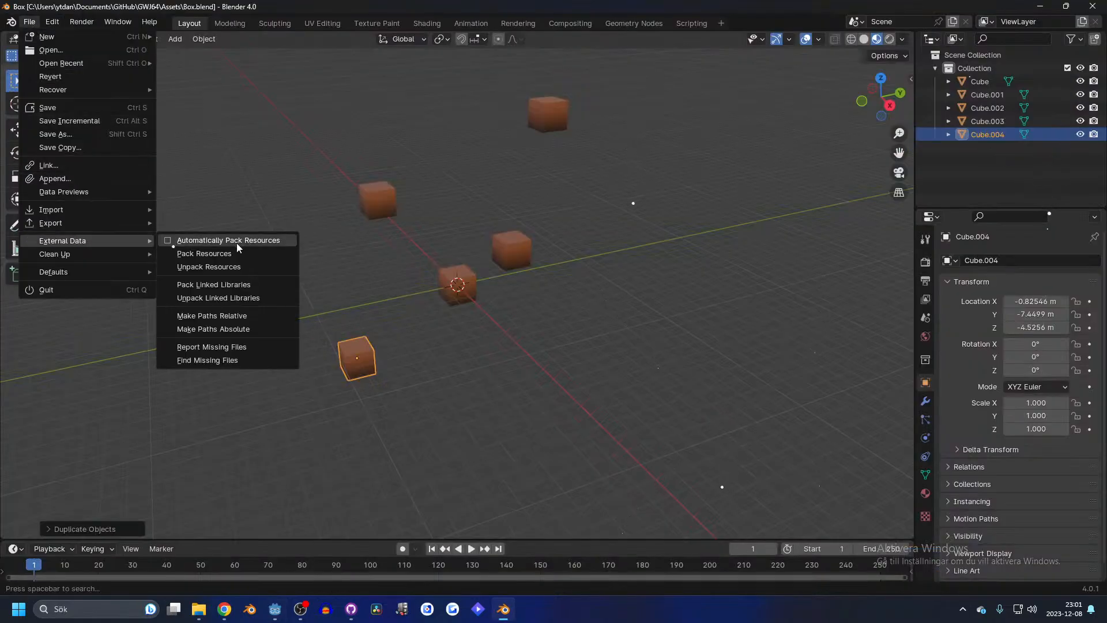
left_click(222, 251)
key("ctrl+s")
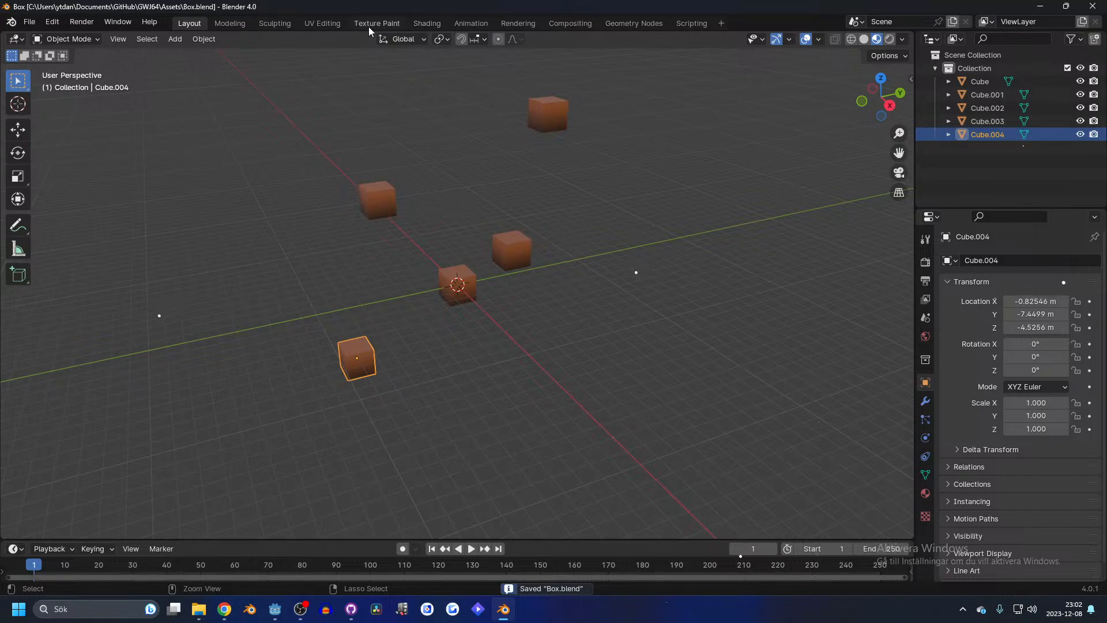
- In the Shading workspace, check the image of the 64Gradient.jpg texture node, and return to Godot
left_click(370, 24)
left_click(429, 24)
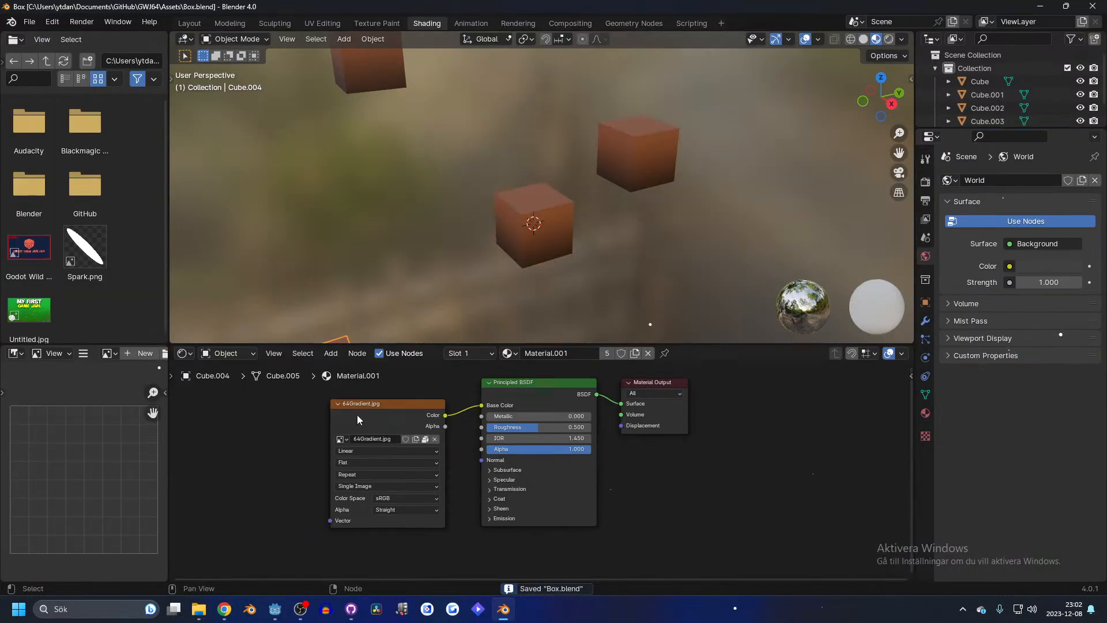
left_click(427, 440)
left_click(426, 438)
left_click(274, 610)
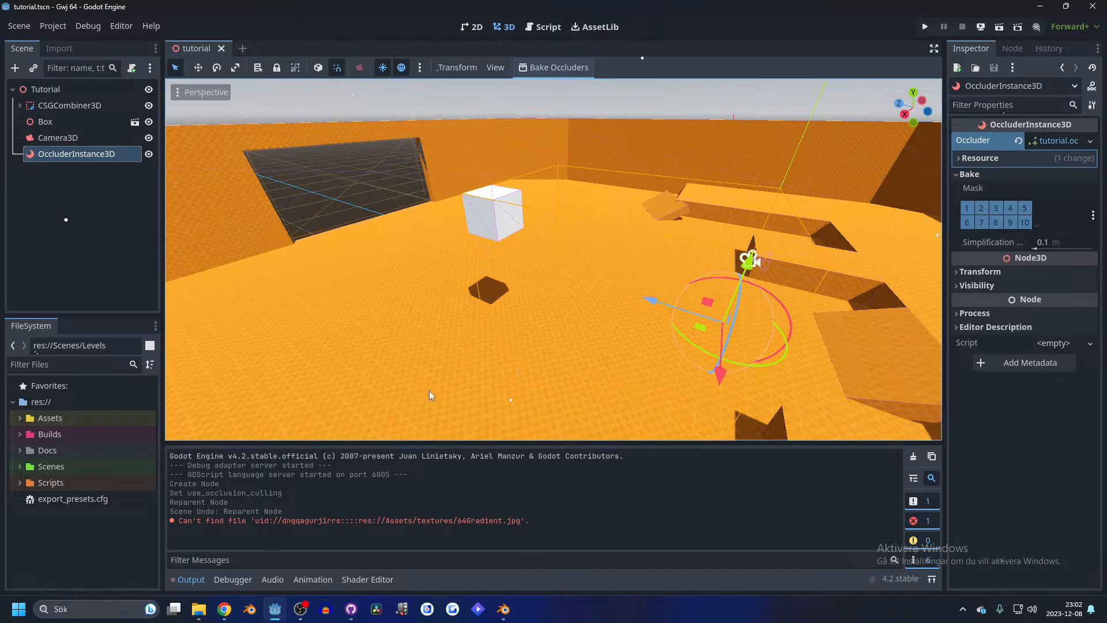
- Switch to the Chrome window and load itch.io in a new tab
left_click(224, 609)
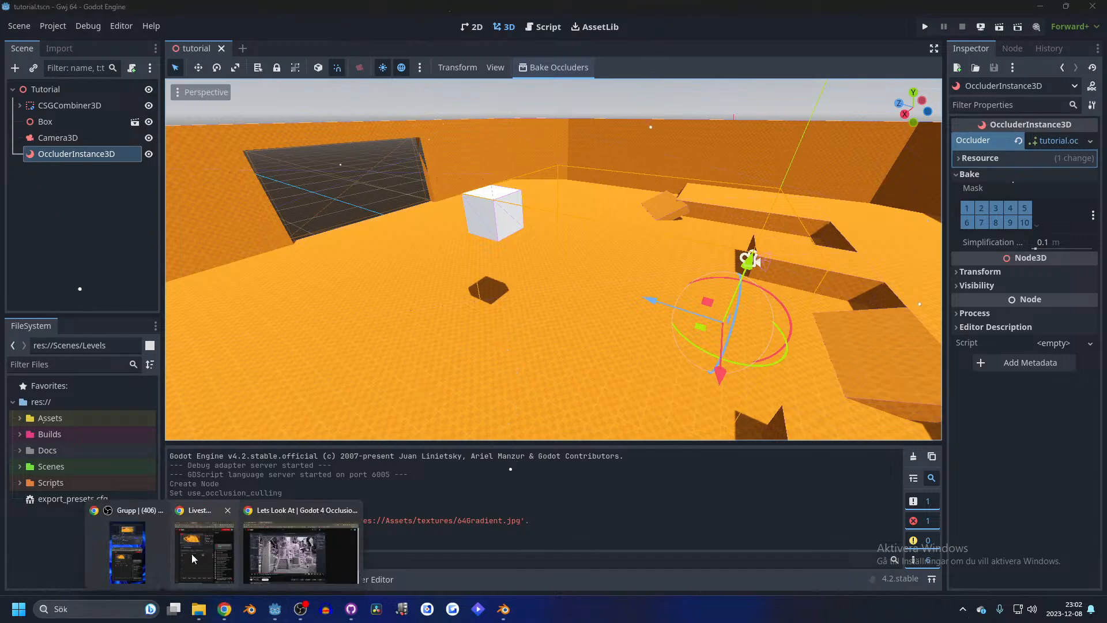
left_click(147, 555)
left_click(503, 609)
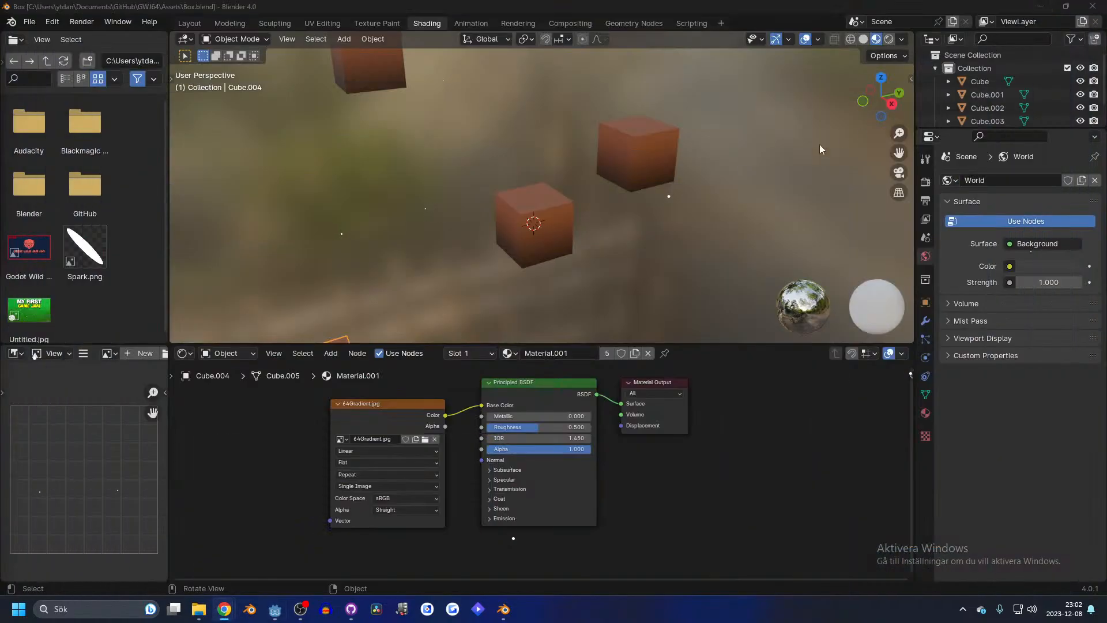
mouse_move(217, 616)
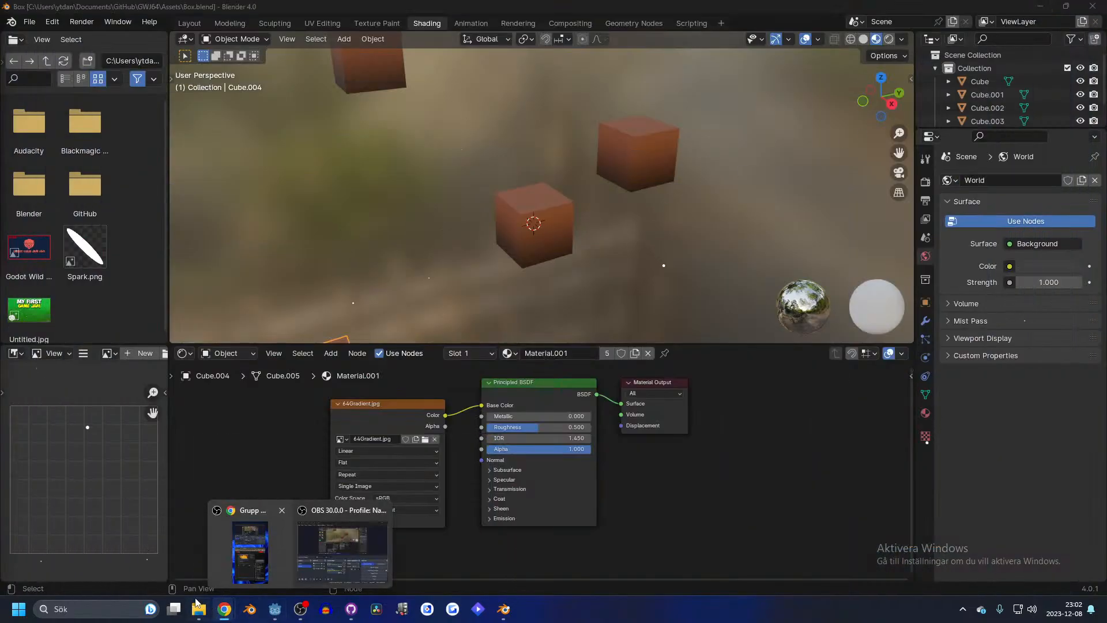
left_click(318, 545)
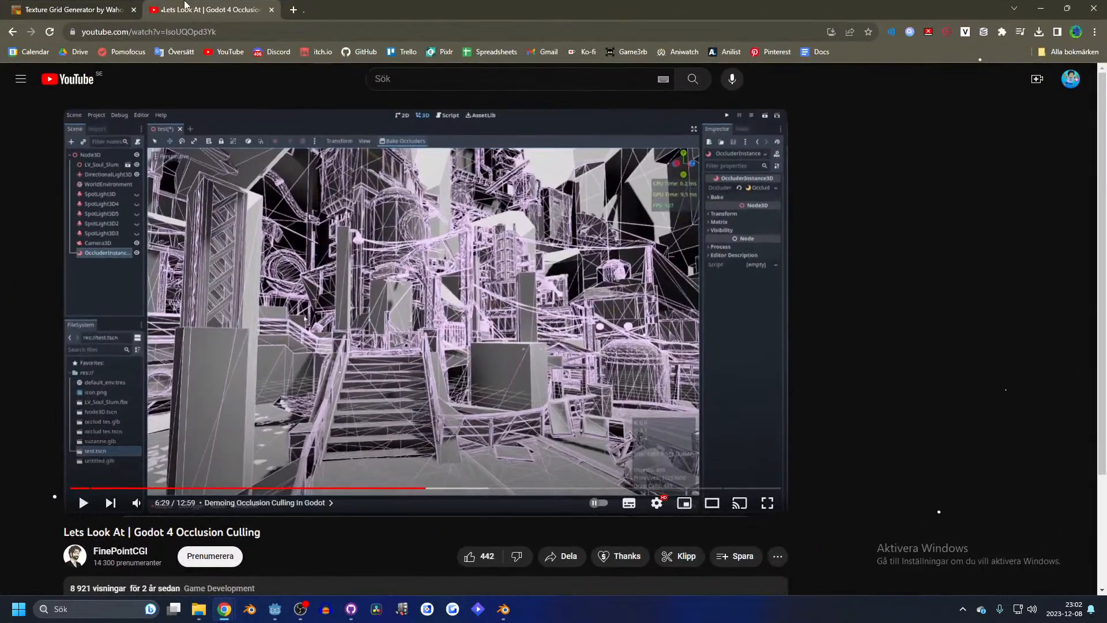
left_click(300, 7)
type("itch.io")
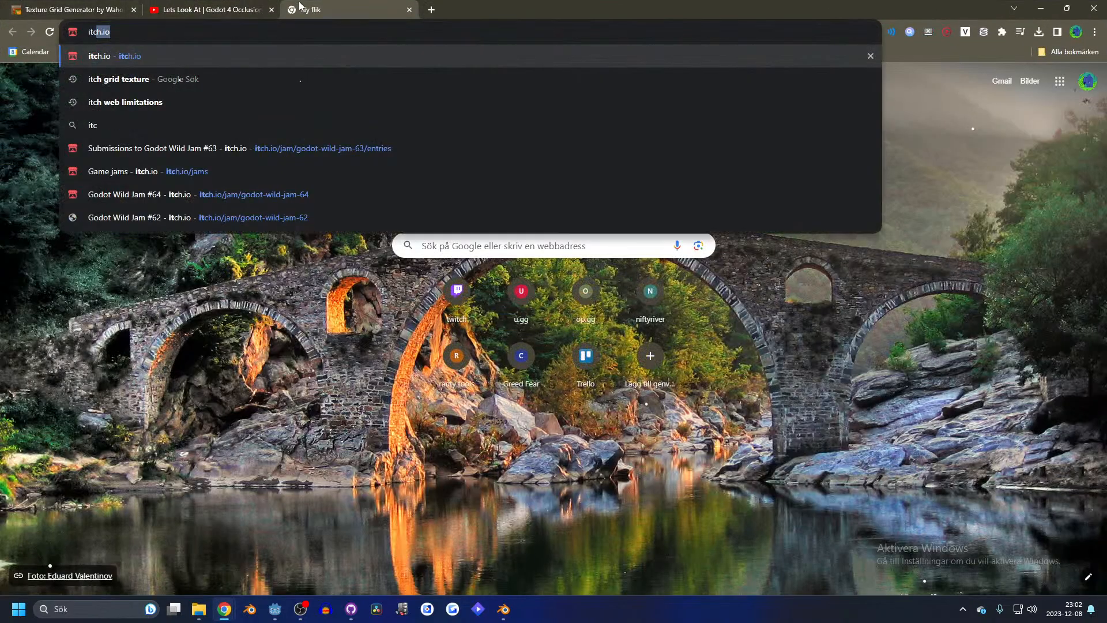
key("Return")
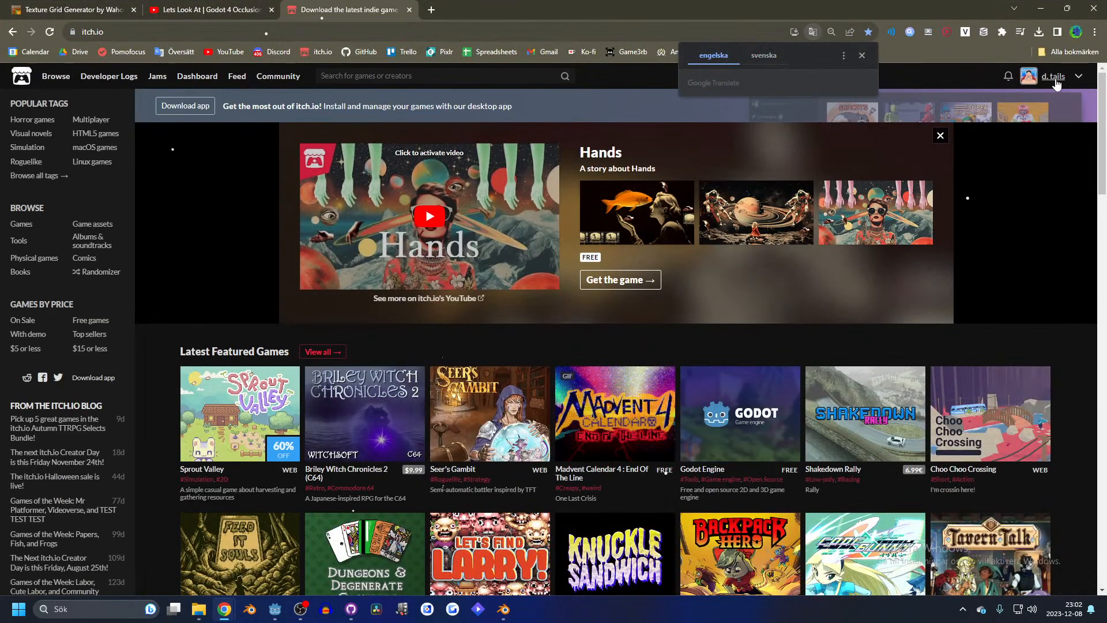
- Open the GWJ64 project from the itch.io creator dashboard and start editing the game
left_click(1055, 77)
left_click(1080, 79)
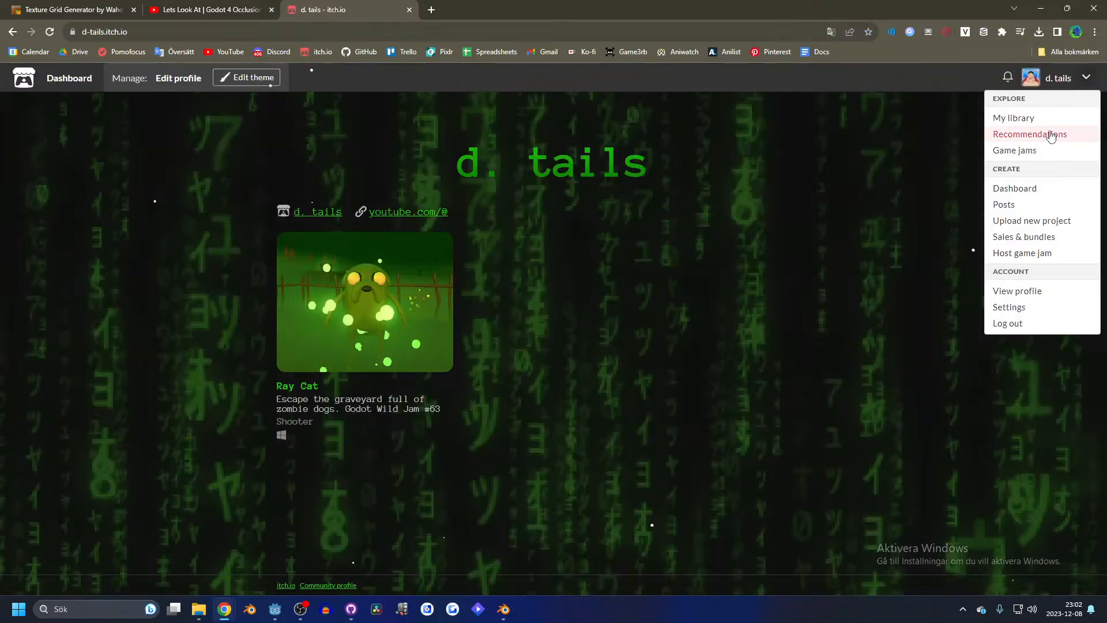
left_click(1043, 189)
left_click(397, 213)
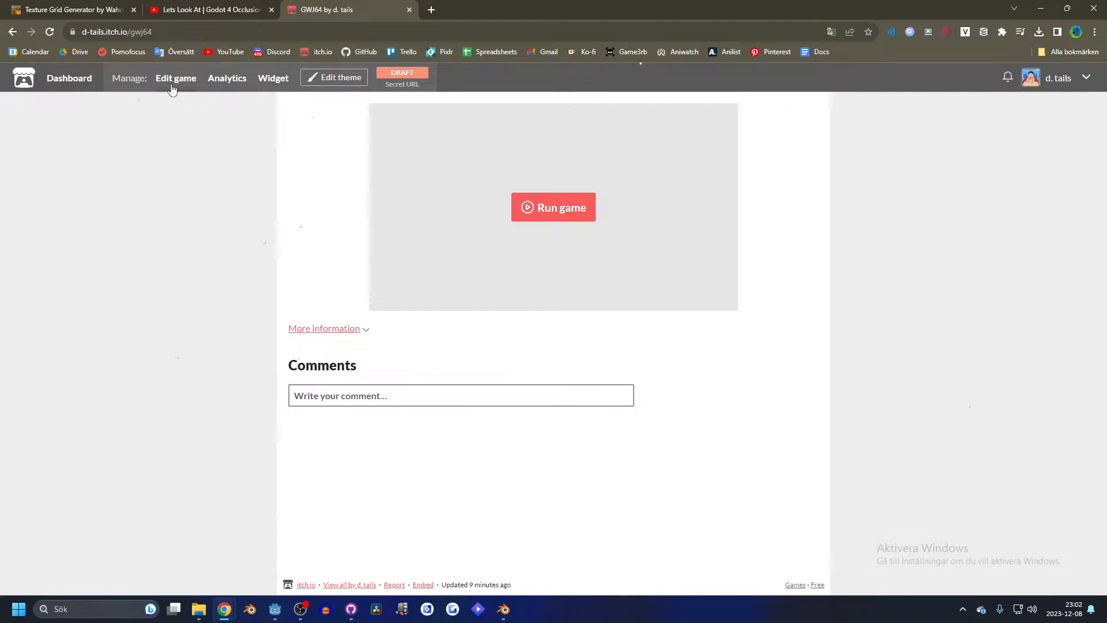
left_click(171, 87)
- Read the frame options of the GWJ64 embed settings, especially the note on SharedArrayBuffer support
scroll(403, 351, "down", 15)
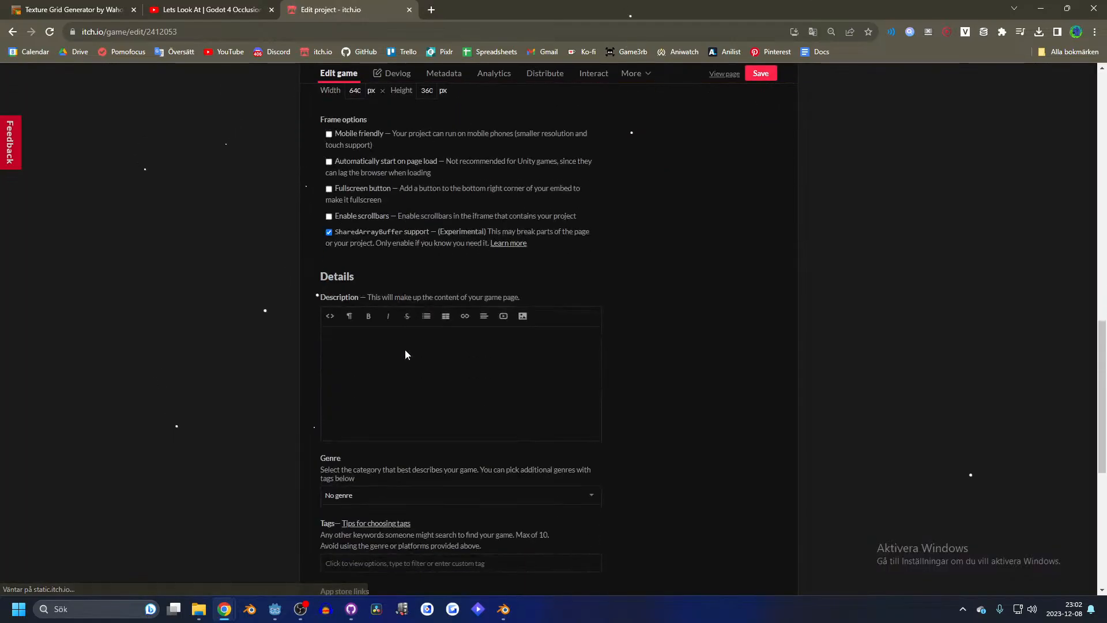
scroll(405, 354, "down", 2)
scroll(407, 338, "up", 3)
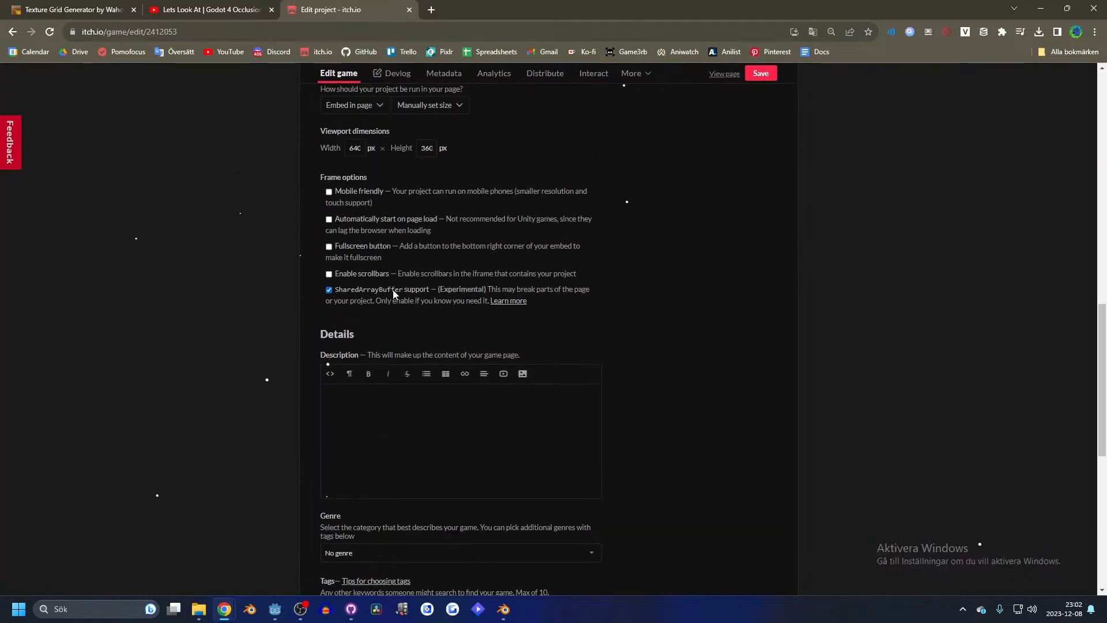
left_click_drag(440, 292, 563, 302)
left_click(563, 303)
- Return to Godot and inspect the white box in the level
left_click(275, 609)
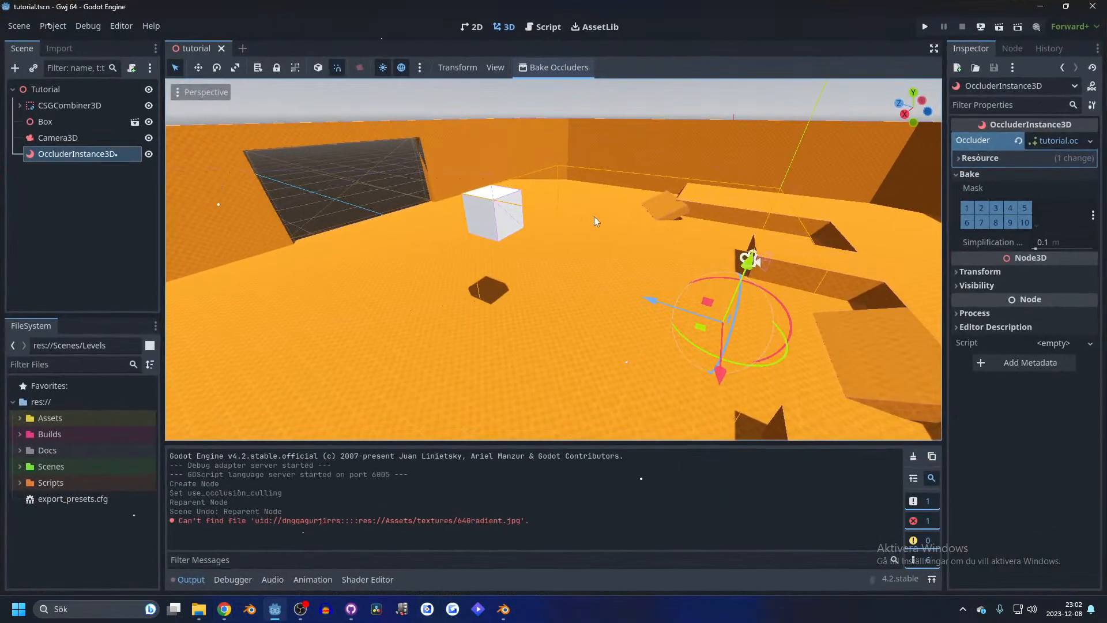
scroll(594, 217, "up", 3)
scroll(594, 217, "down", 6)
middle_click_drag(594, 217, 431, 123)
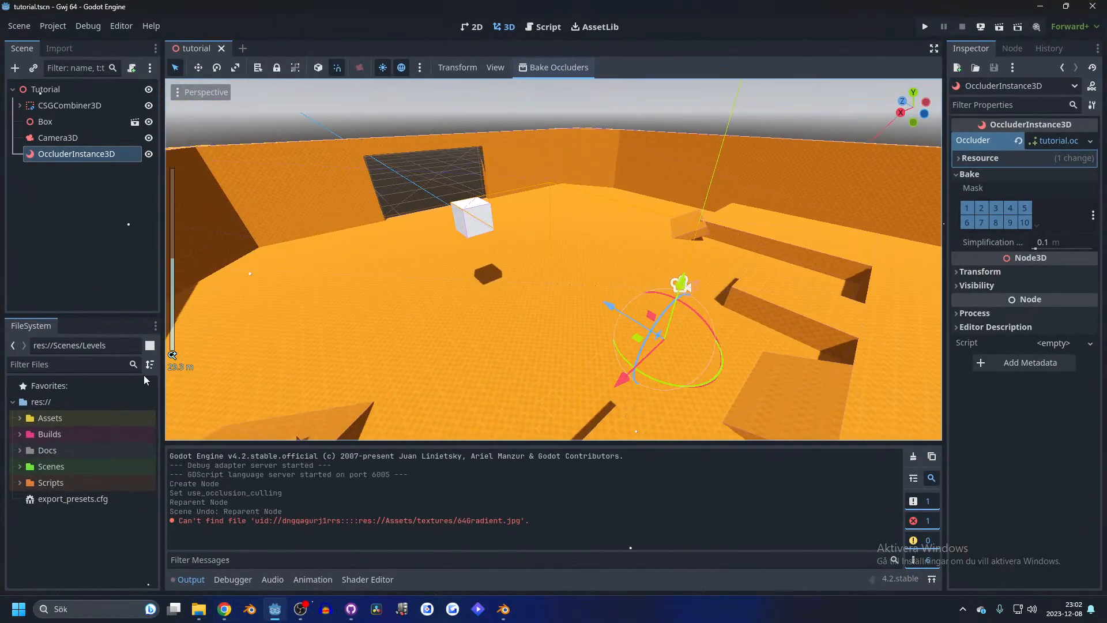
left_click(349, 105)
scroll(496, 216, "up", 4)
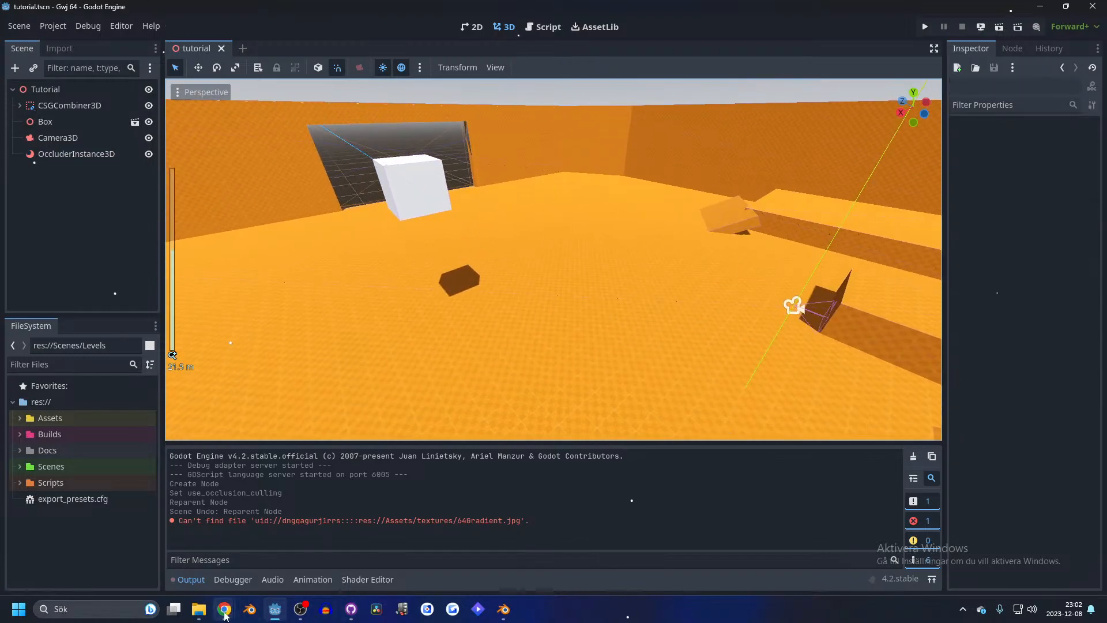
- Switch to Blender, save Box.blend and reopen it from the recent files
left_click(511, 609)
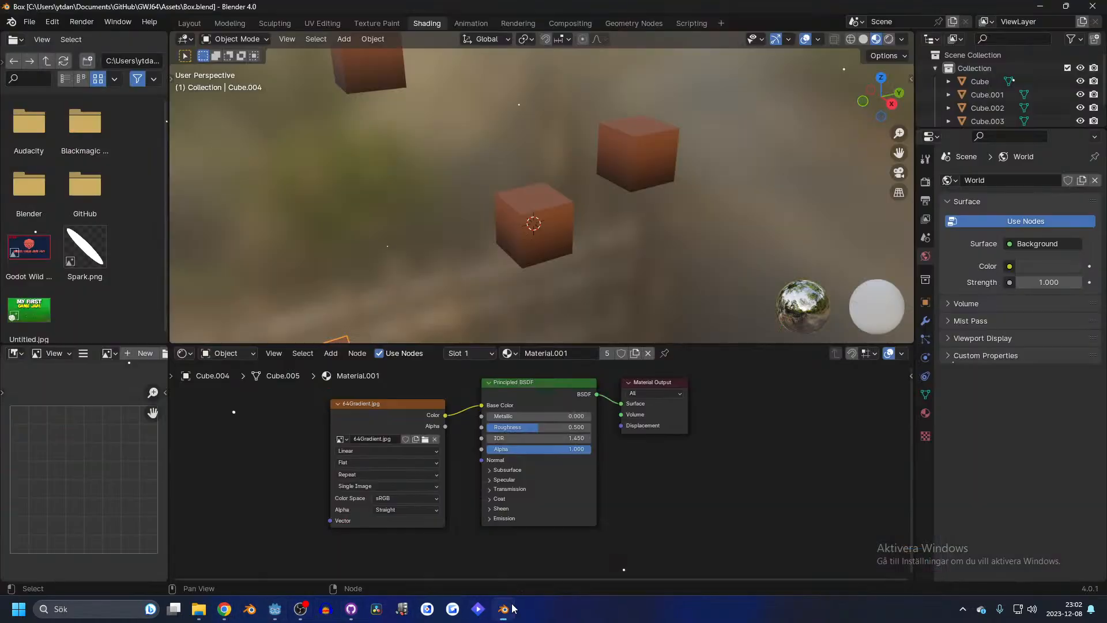
key("ctrl+s")
left_click(30, 22)
mouse_move(64, 67)
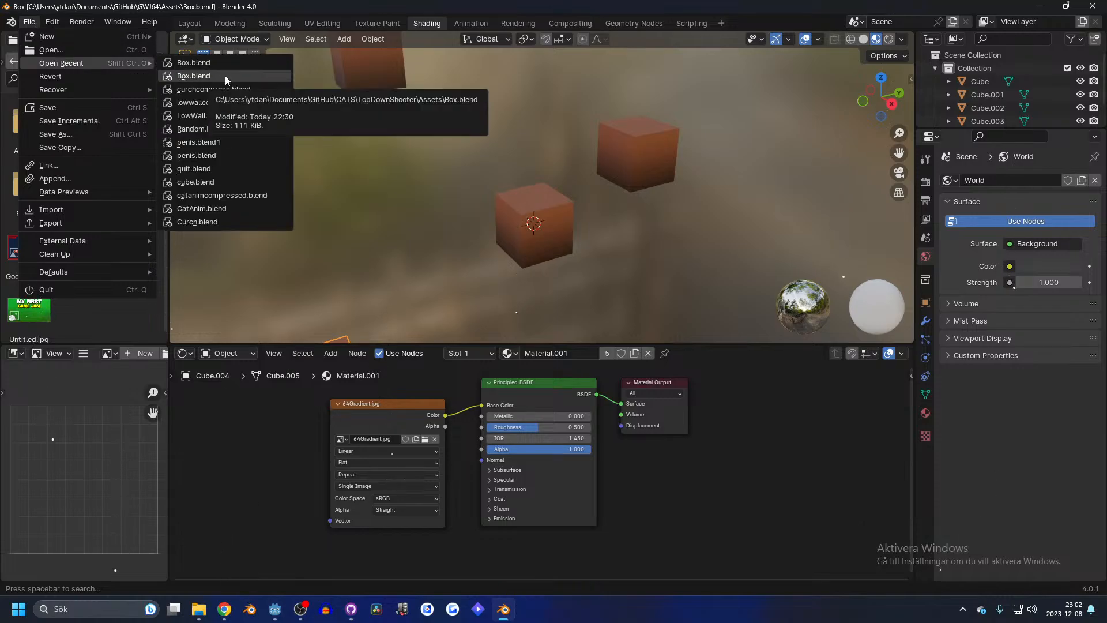
left_click(219, 60)
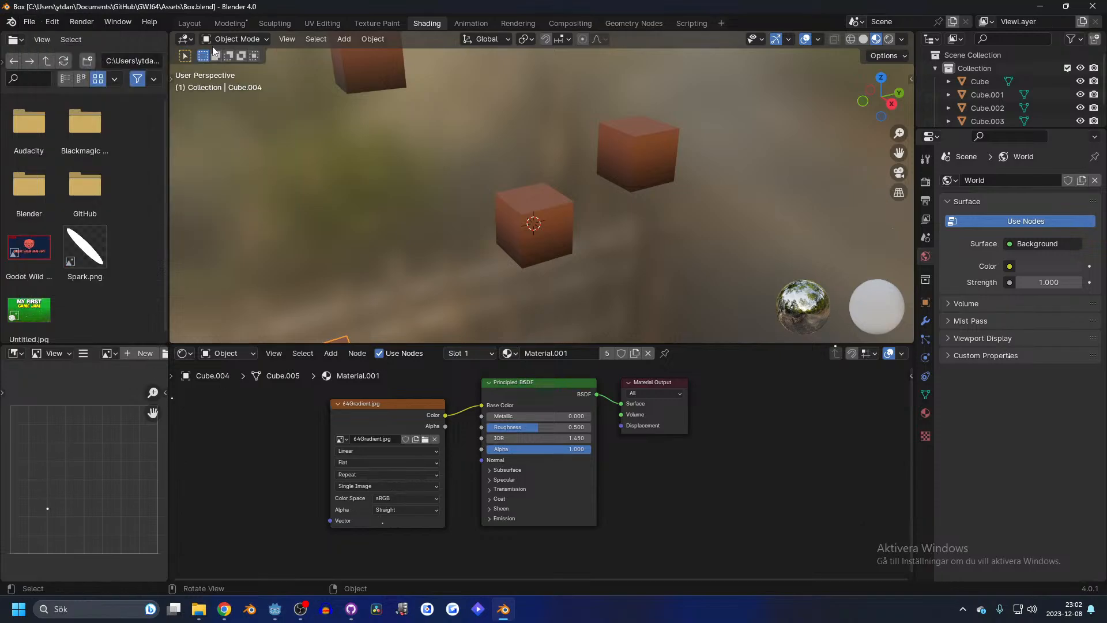
- Change to the Layout workspace, save Box.blend and pack its external resources
scroll(355, 198, "down", 4)
left_click(190, 23)
key("ctrl+s")
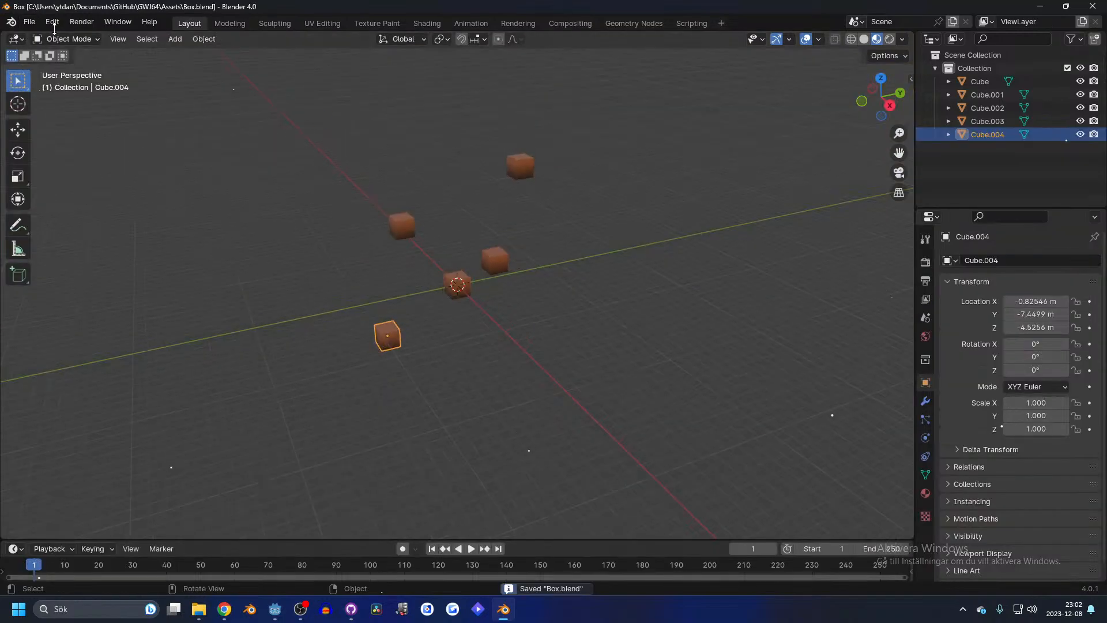
left_click(29, 21)
mouse_move(83, 245)
left_click(220, 253)
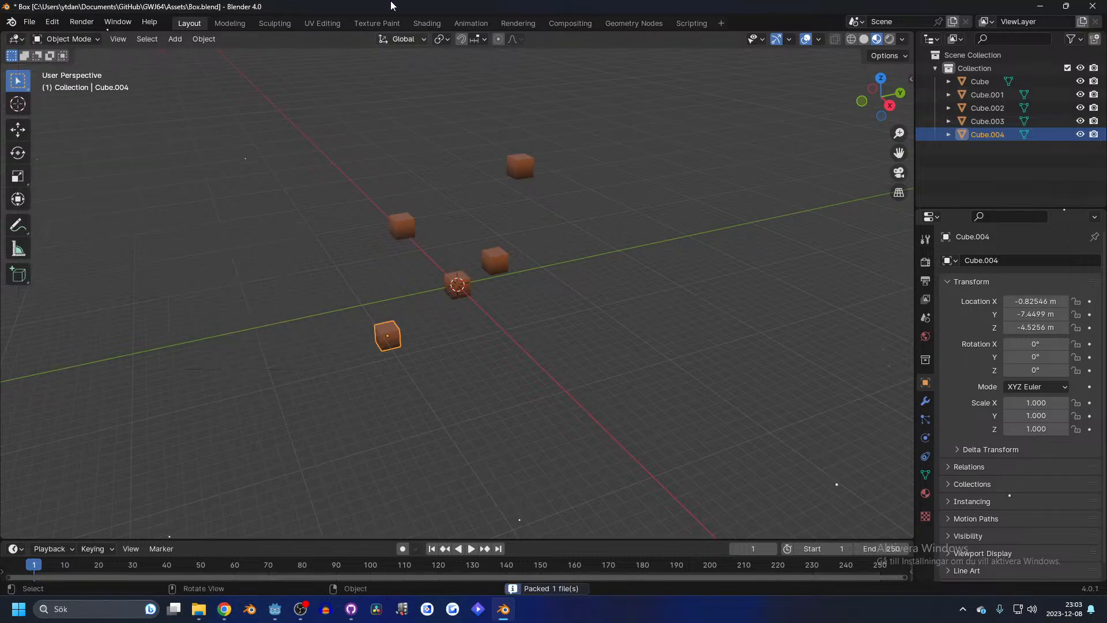
- Check the 64Gradient.jpg texture node in the Shading workspace and save Box.blend
left_click(427, 23)
left_click(421, 438)
key("ctrl+s")
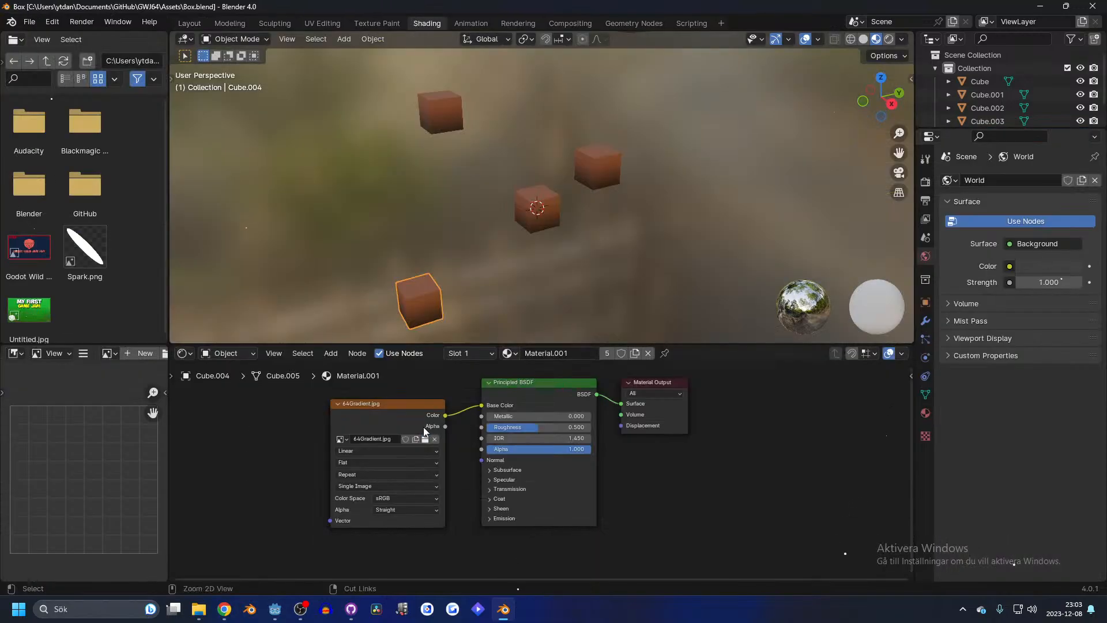
- Return to Godot and check the level around the white box for the duplicated cubes
mouse_move(349, 616)
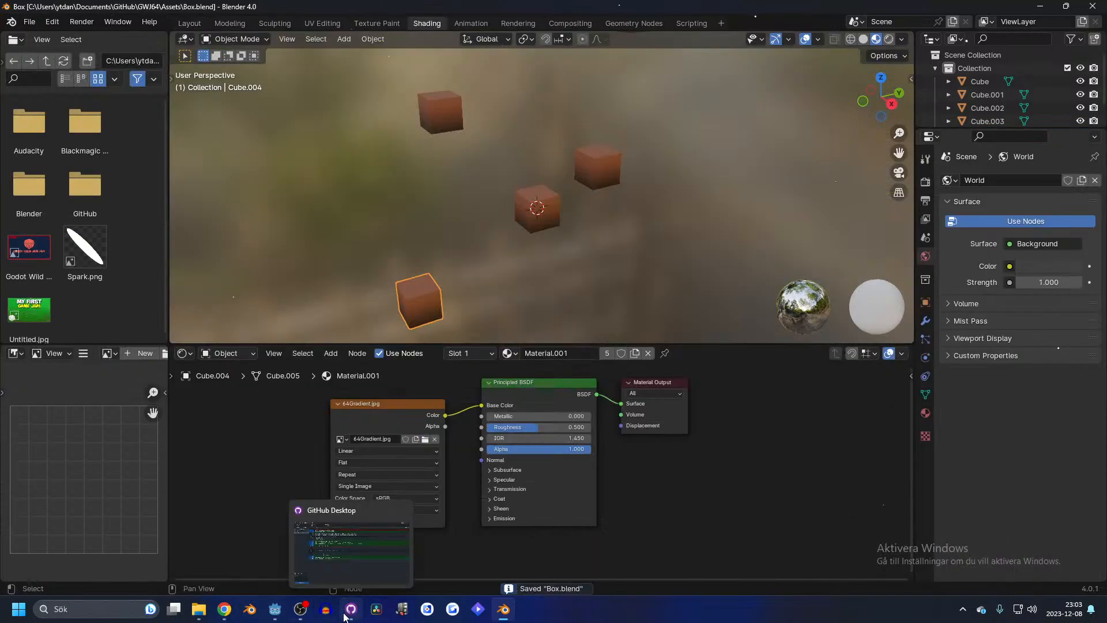
left_click(275, 609)
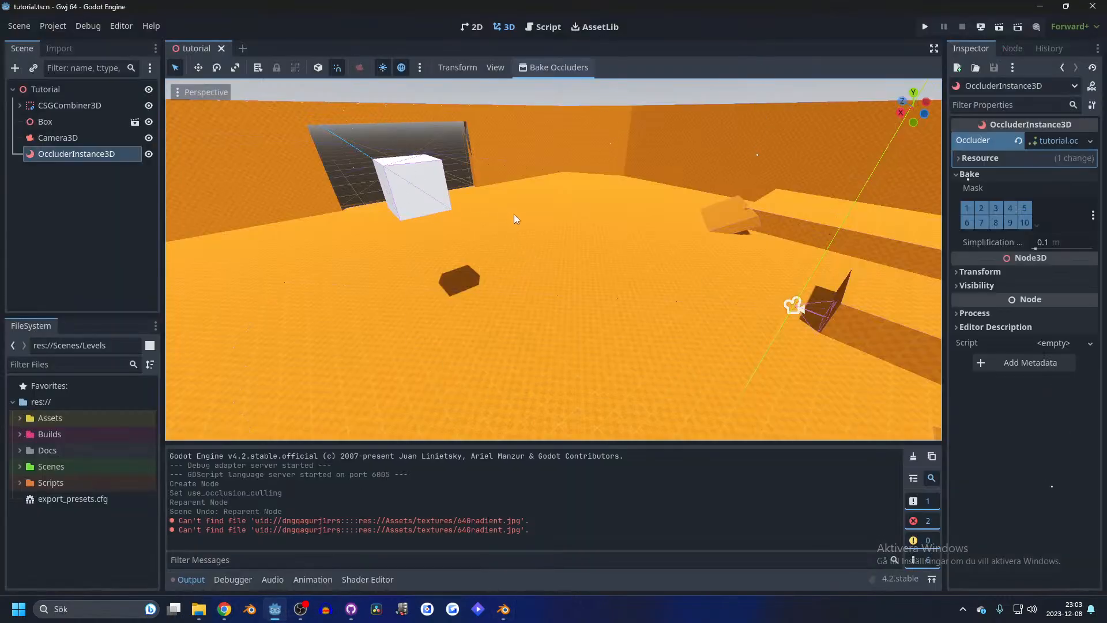
scroll(491, 214, "down", 5)
middle_click_drag(492, 214, 607, 231)
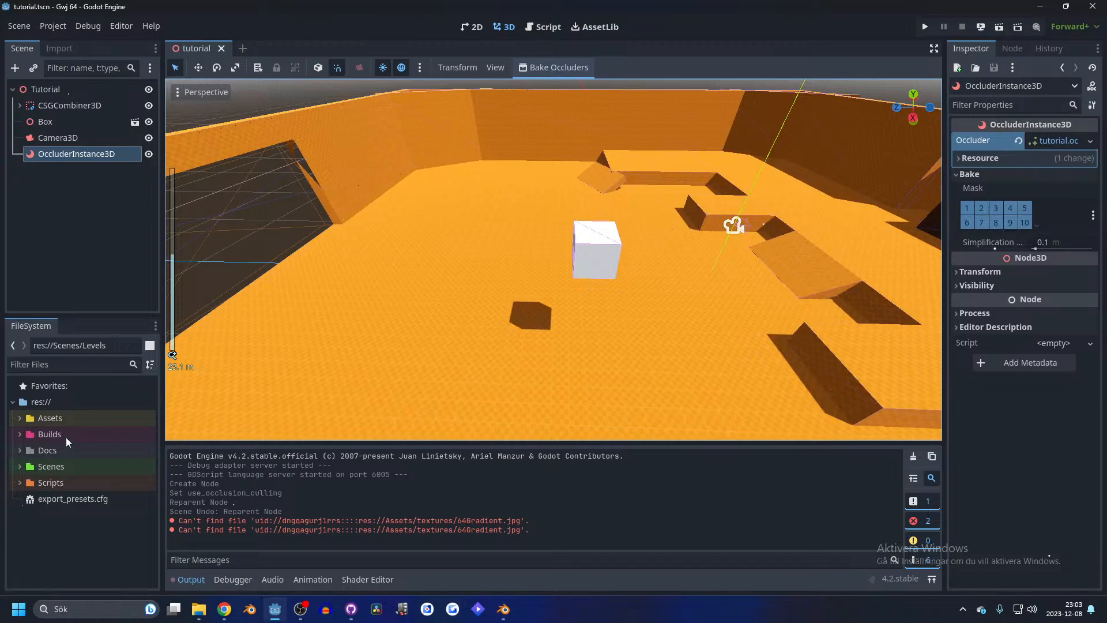
- Expand the Assets folder and place two Box.blend instances on the level floor beside the white box
left_click(20, 418)
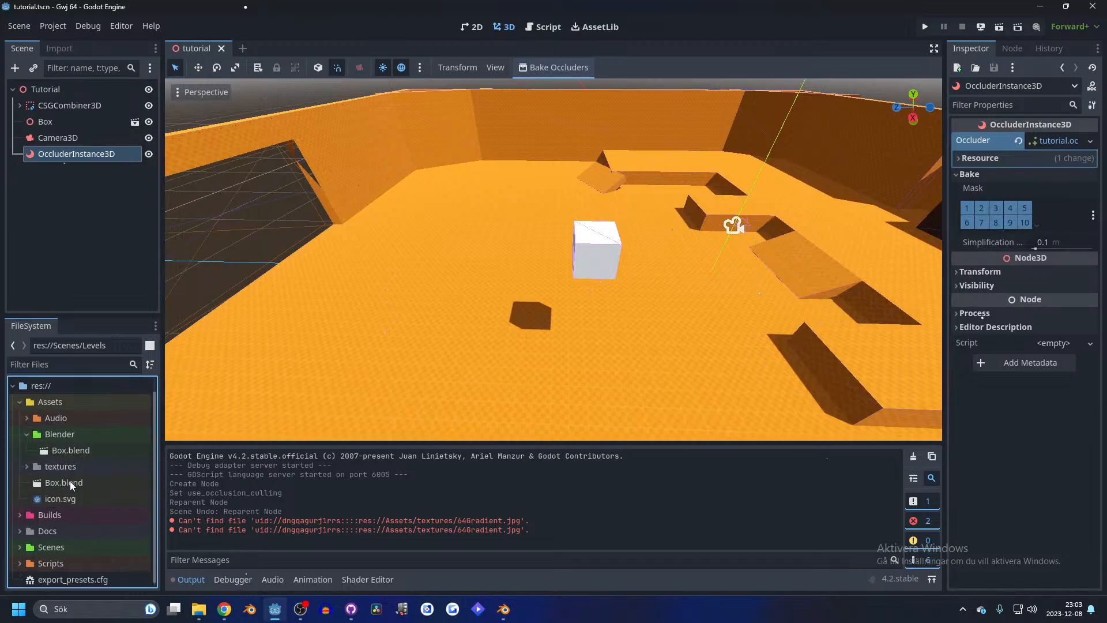
left_click(86, 450)
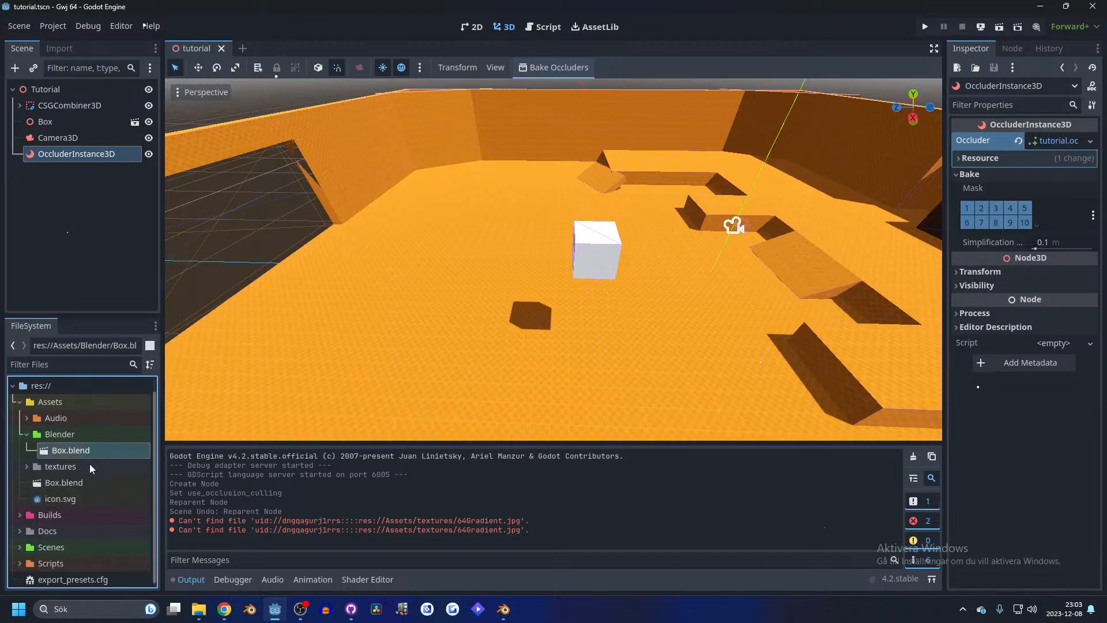
left_click_drag(73, 450, 365, 320)
left_click_drag(72, 448, 493, 284)
- Delete Box.blend from the Assets/Blender folder and move the other Box.blend from Assets into that folder
left_click(85, 451)
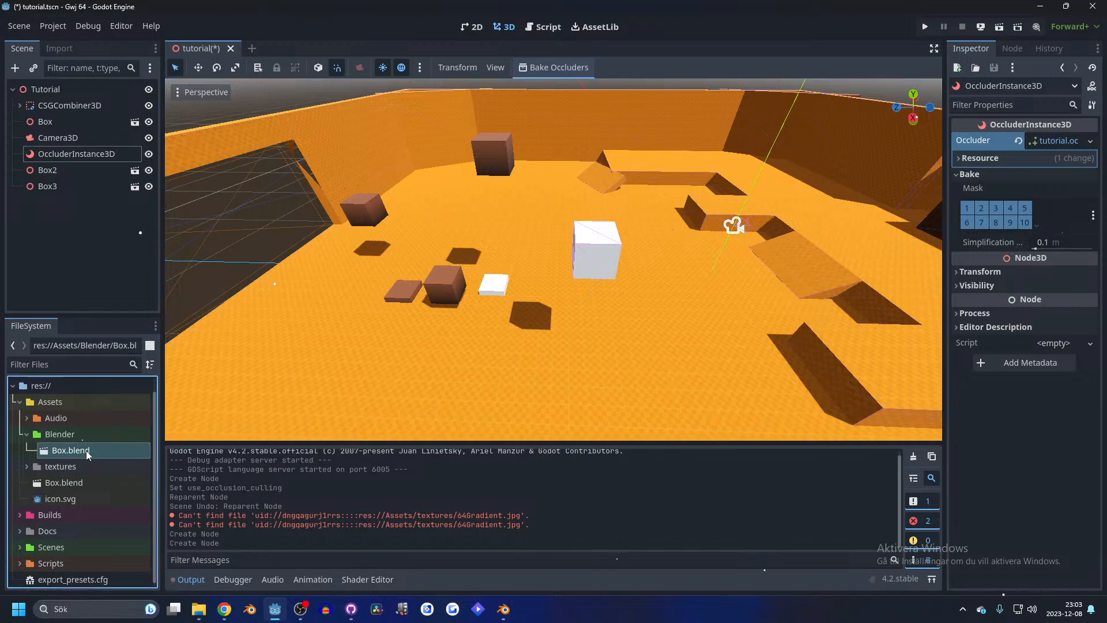
key("Delete")
left_click(475, 403)
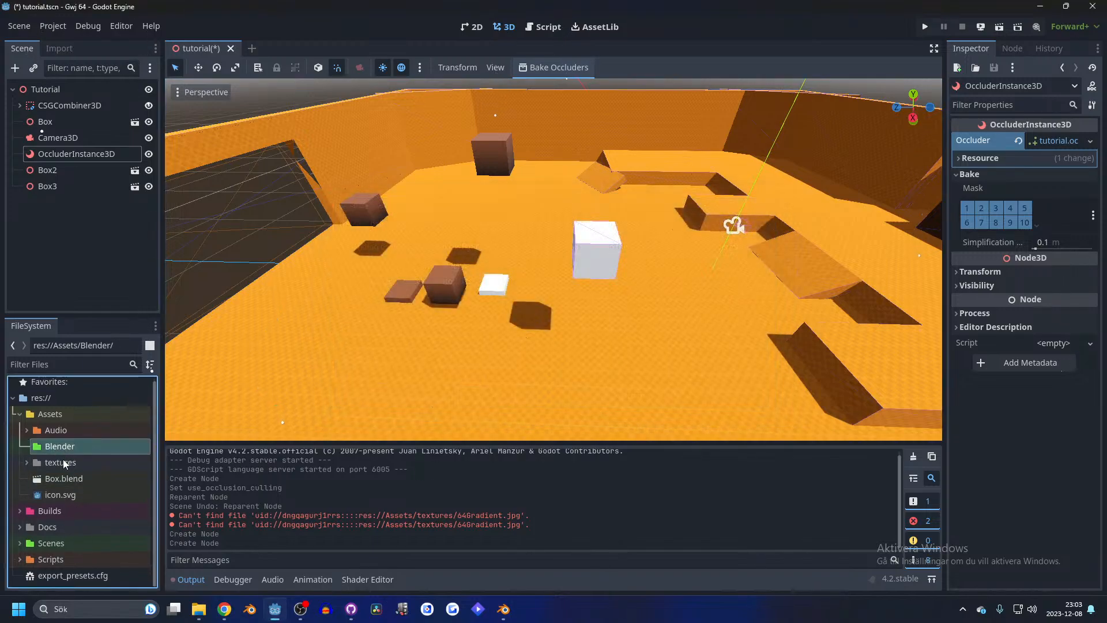
left_click_drag(59, 480, 64, 447)
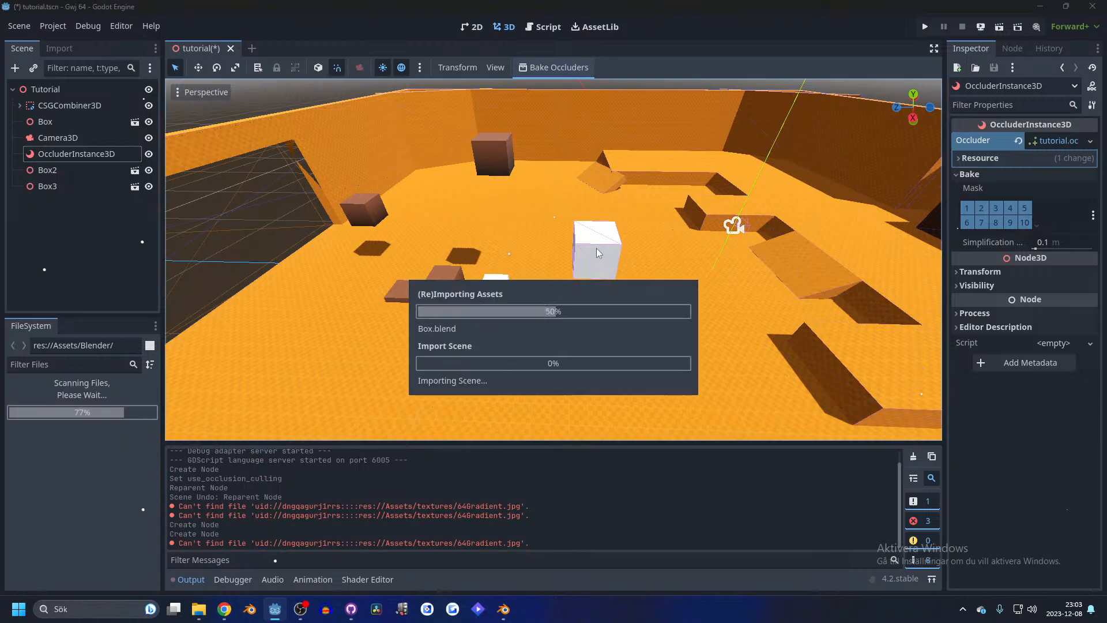
- Select the original Box node among the boxes in the level and delete it from the scene
middle_click_drag(604, 251, 638, 215)
left_click(663, 219)
scroll(680, 202, "up", 3)
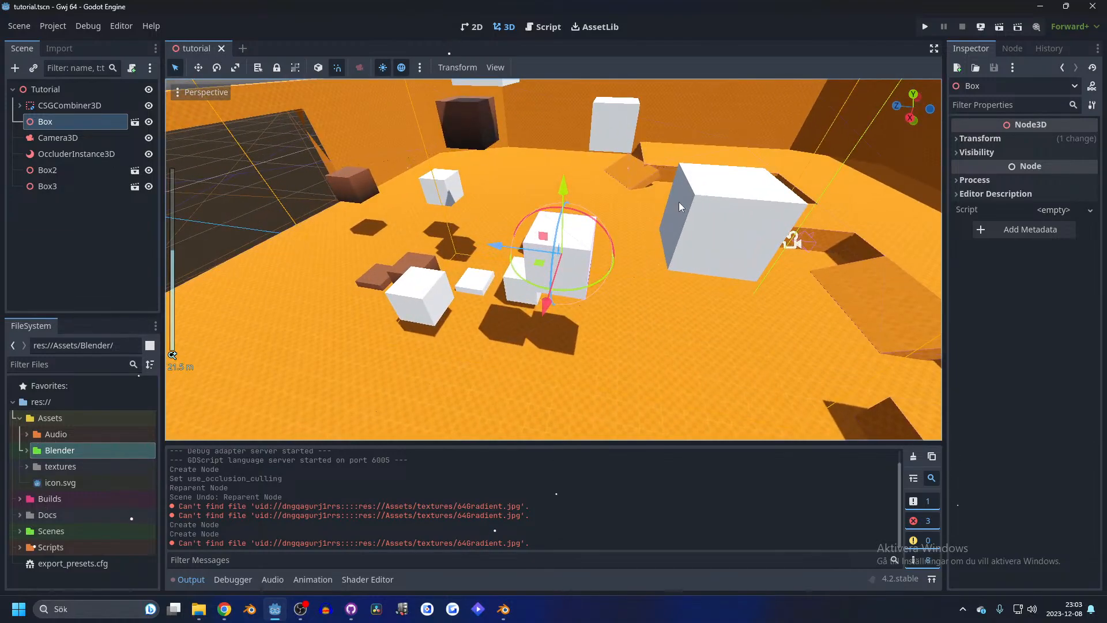
key("Delete")
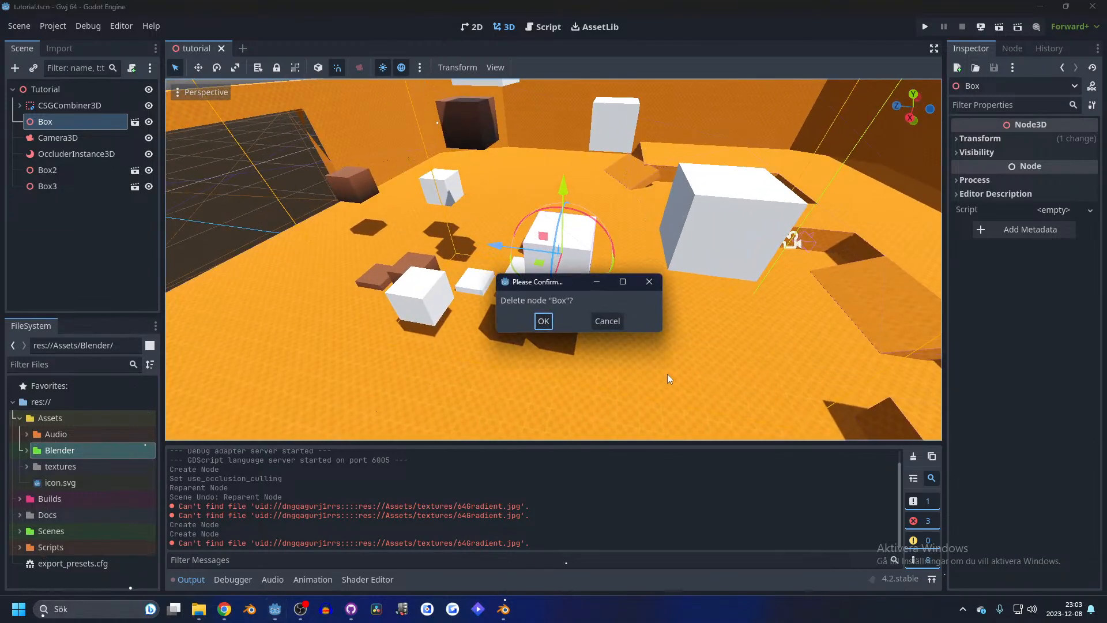
left_click(541, 316)
- Select the Box3 instance on the level floor, shift it along the ground and delete it from the scene
left_click(480, 283)
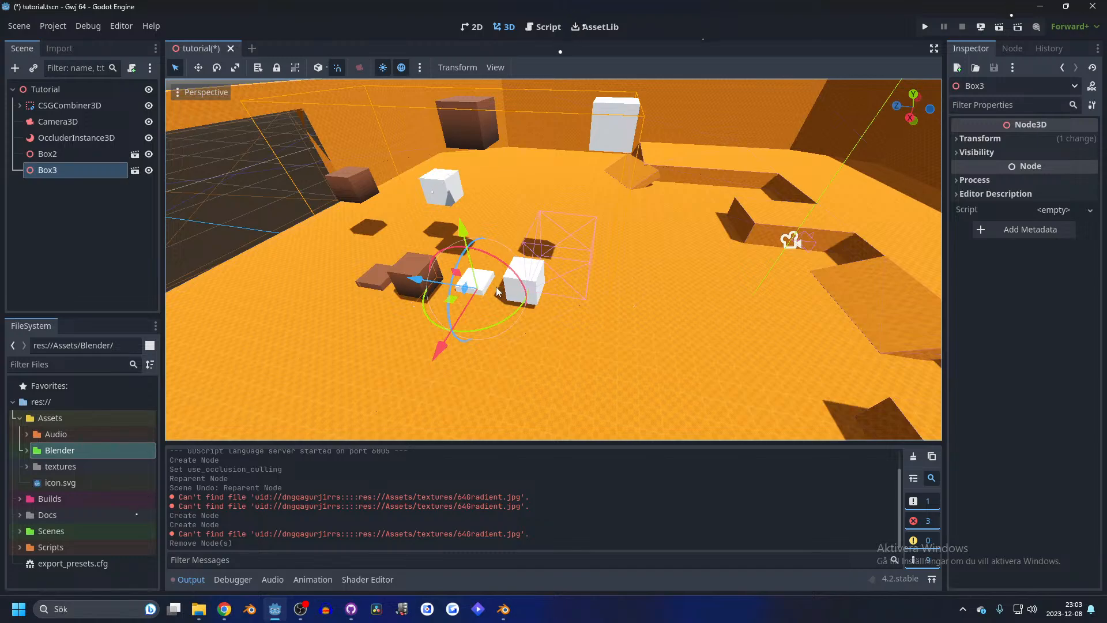
left_click_drag(497, 291, 532, 289)
key("Delete")
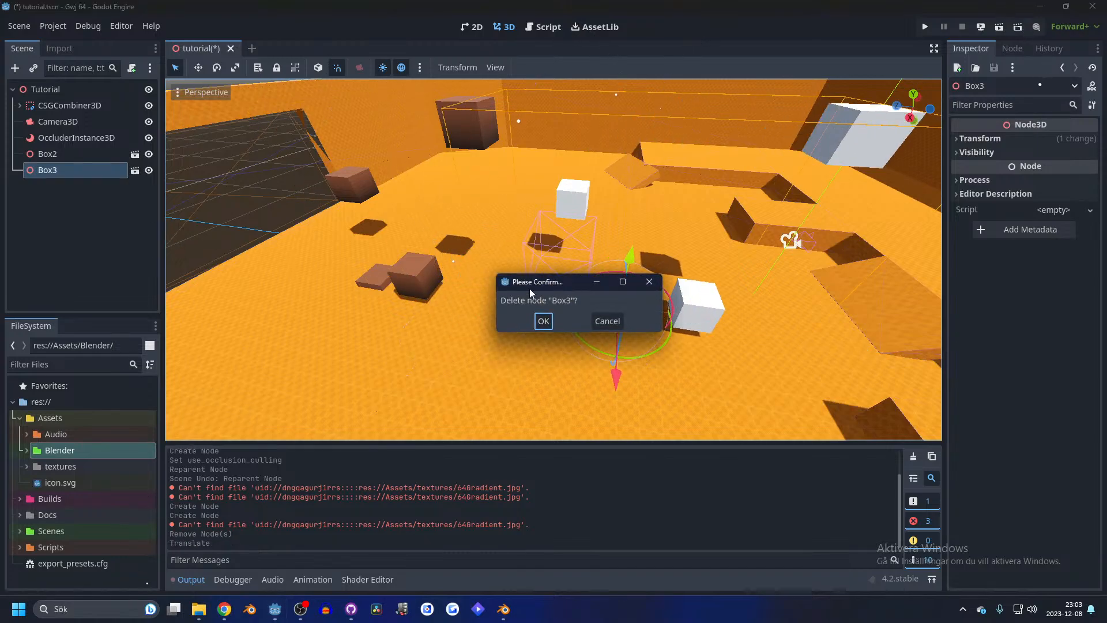
left_click(544, 321)
- Try placing another Box.blend instance from the Blender folder on the level floor, and undo the placement
left_click(27, 450)
left_click_drag(71, 462, 543, 287)
middle_click_drag(617, 303, 617, 259)
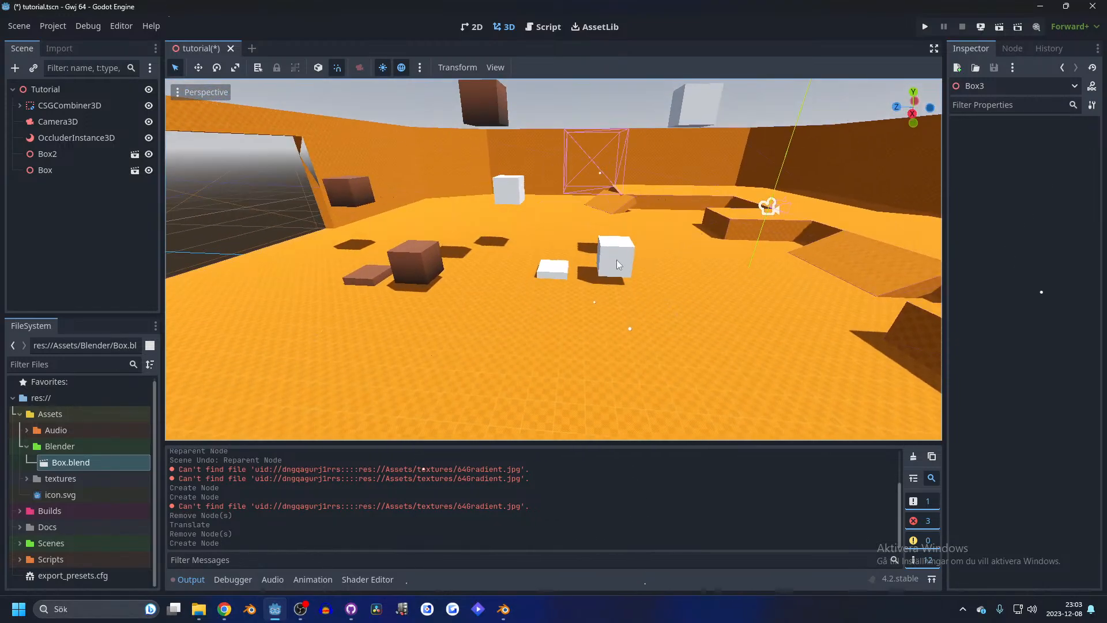
key("ctrl+z")
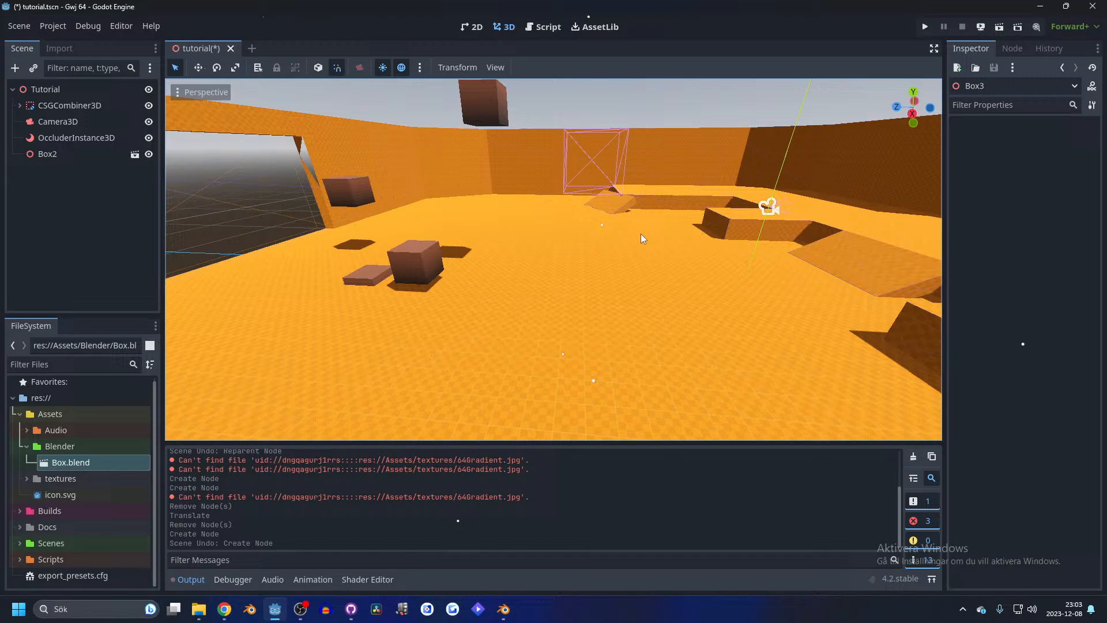
left_click(54, 416)
right_click(54, 417)
mouse_move(113, 386)
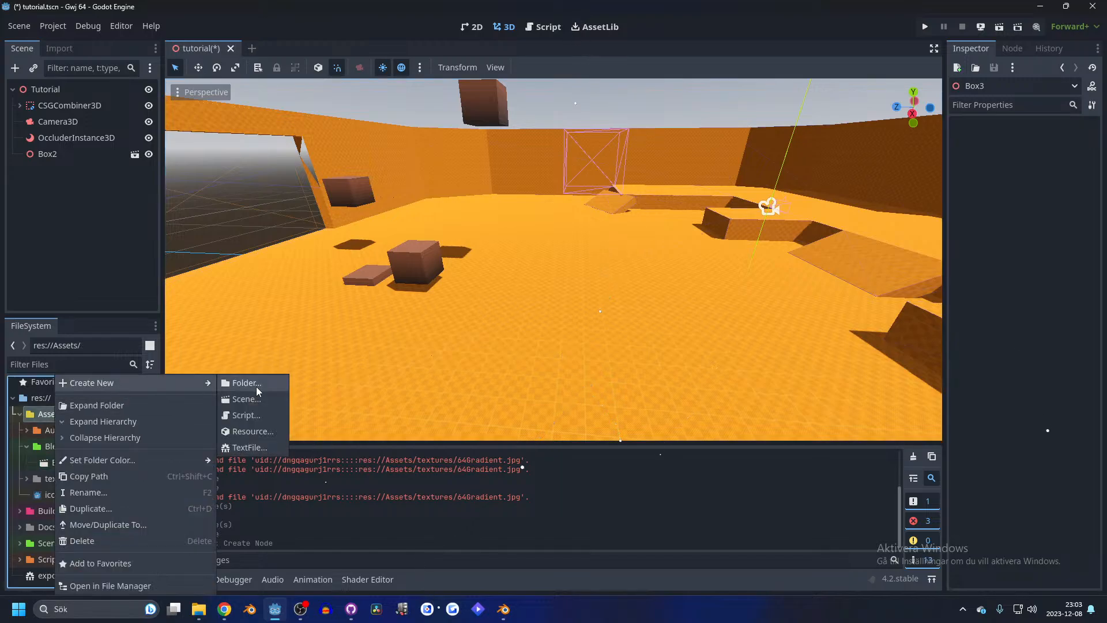
left_click(256, 387)
type("Blender")
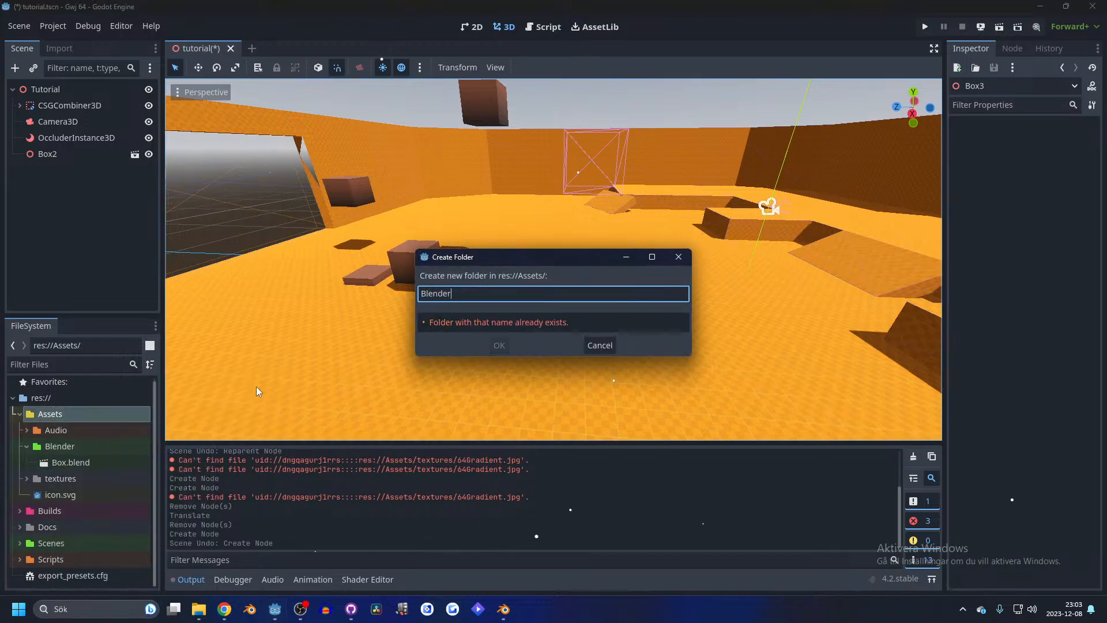
left_click(679, 257)
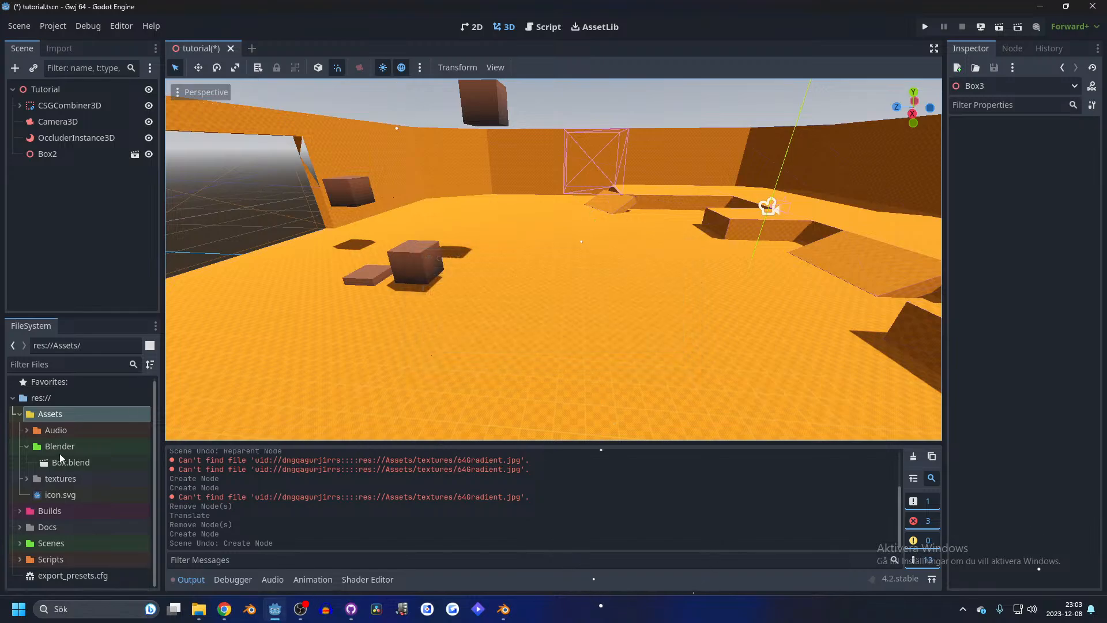
- Move OrangeGrid.tres and UE4_1m x 1m.png out of the textures folder into the Assets folder
left_click(60, 480)
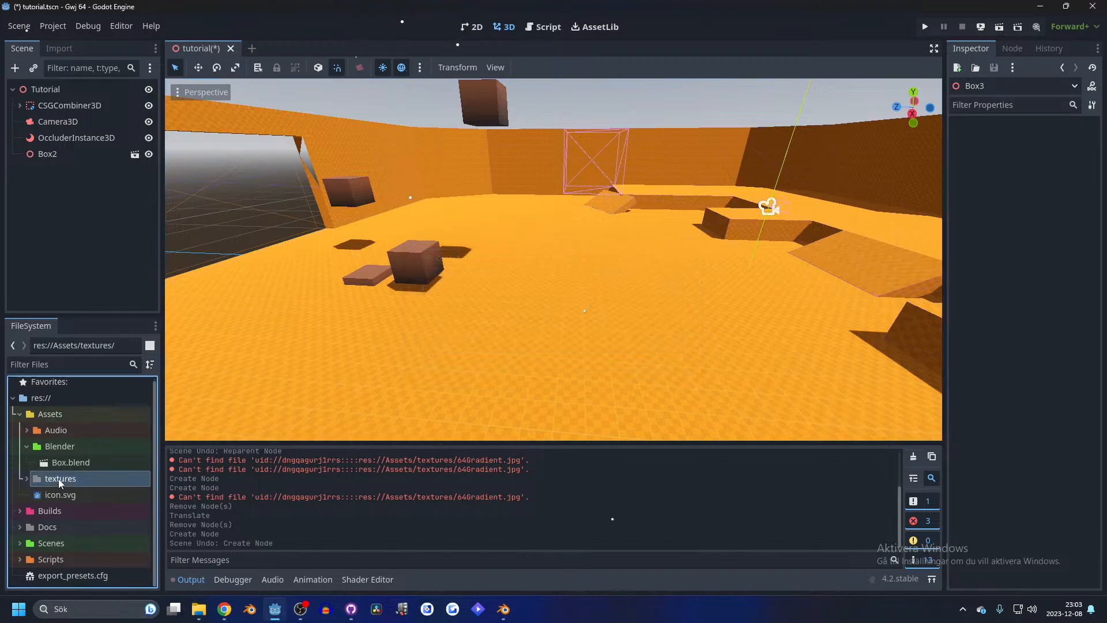
left_click(27, 479)
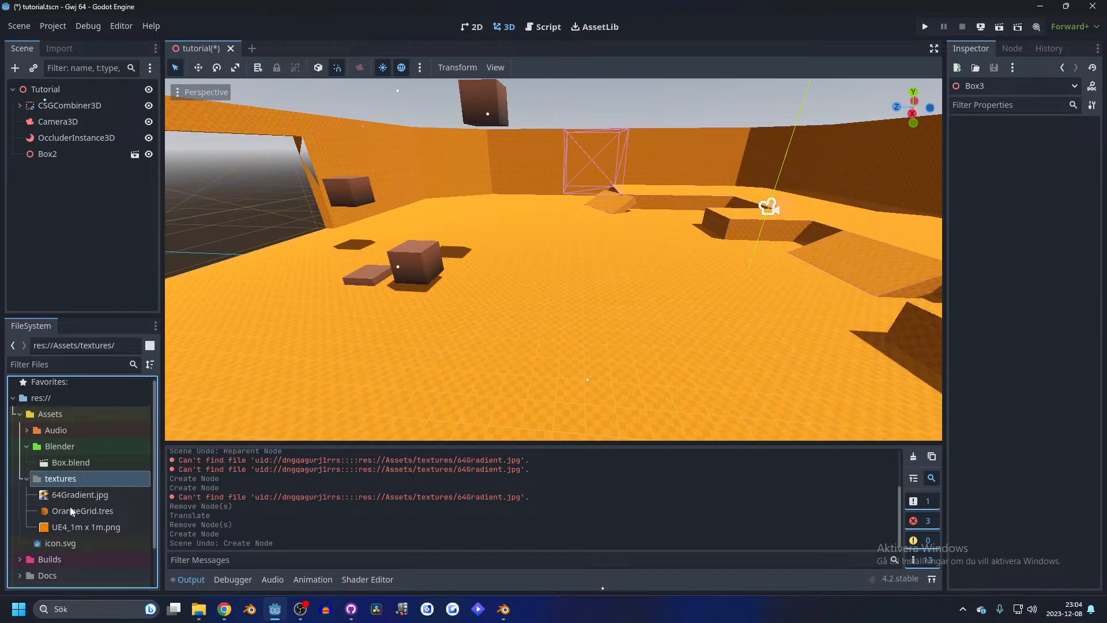
left_click(71, 495)
left_click(75, 511)
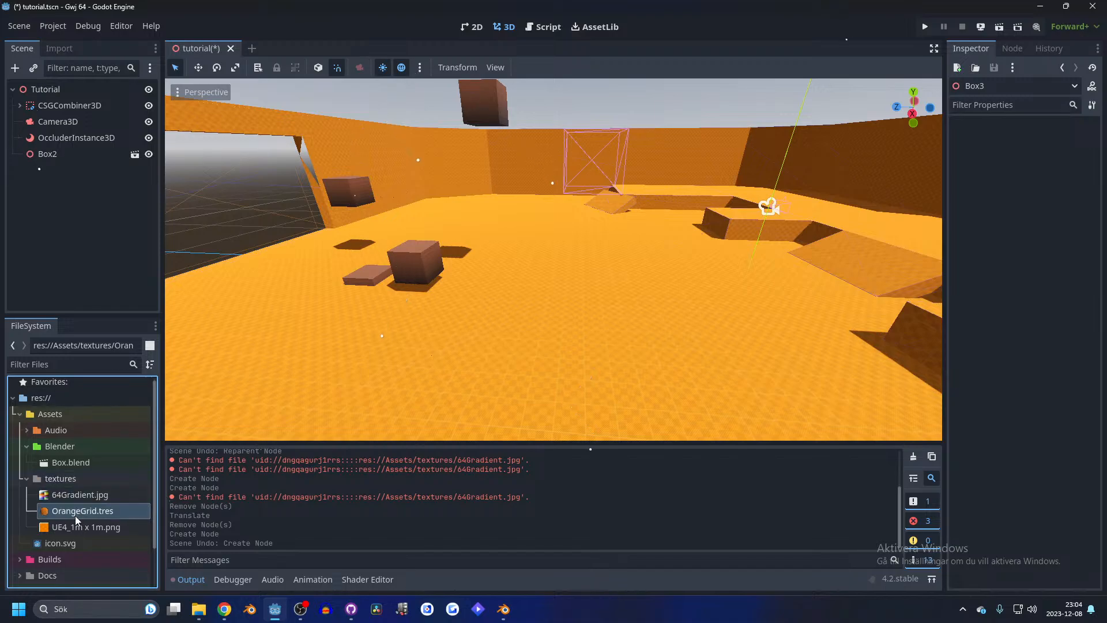
left_click(75, 527, "shift")
left_click_drag(74, 527, 70, 551)
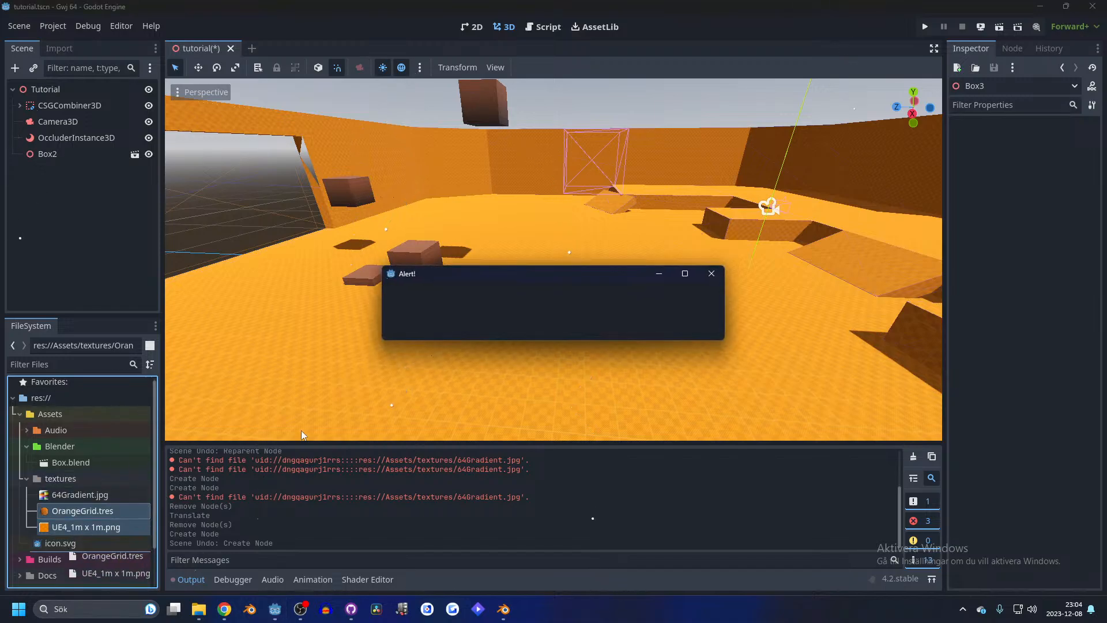
left_click(552, 330)
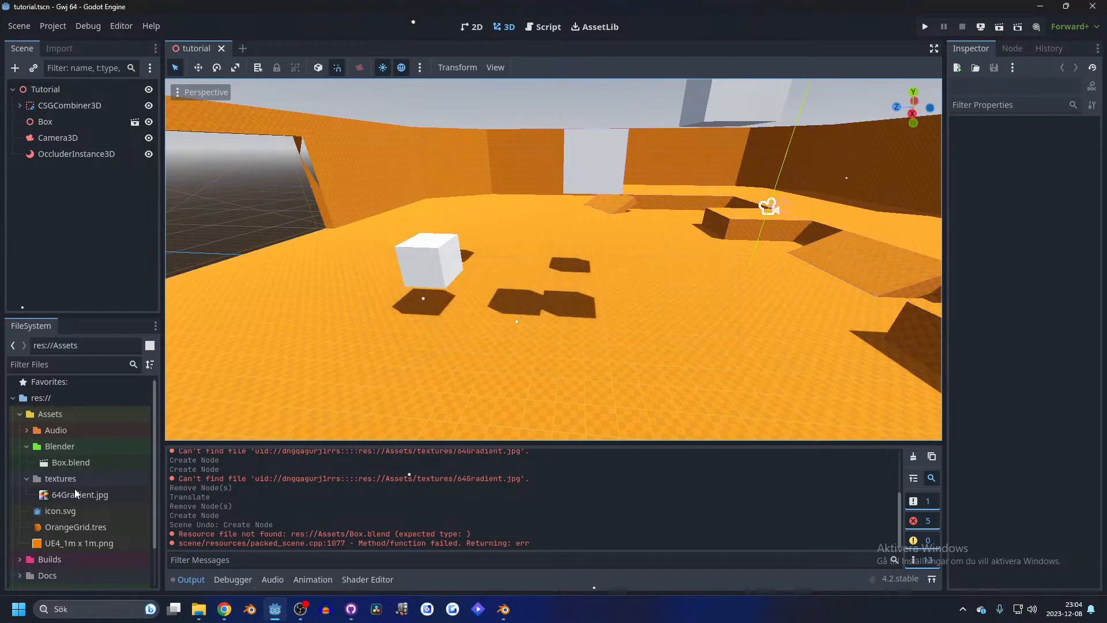
- Remove the textures folder and its 64Gradient.jpg from the project
left_click(74, 490)
key("Delete")
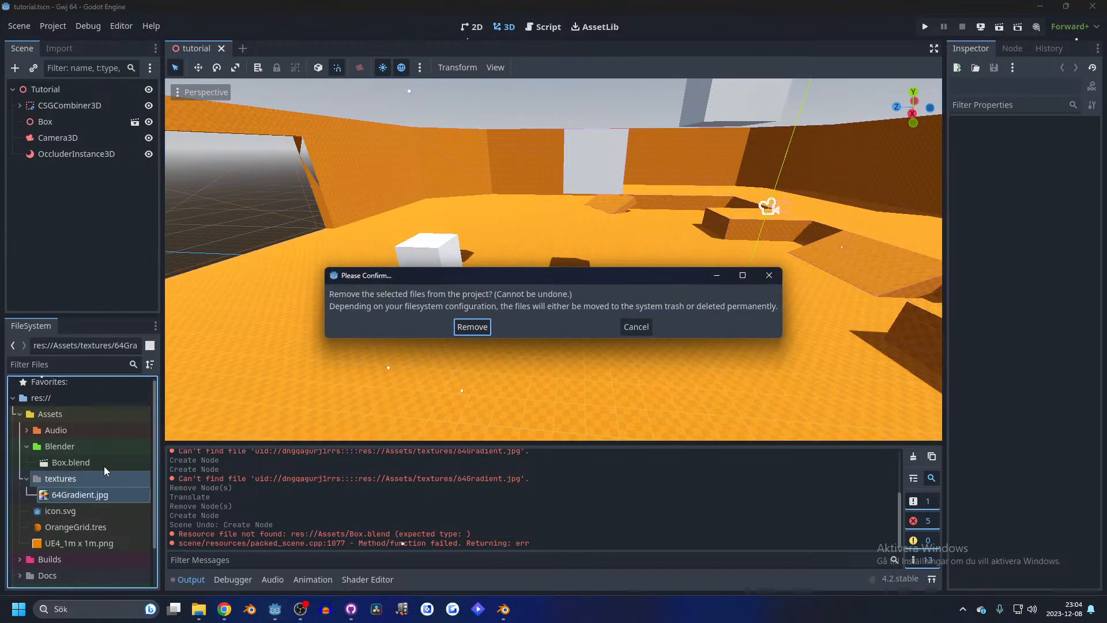
left_click(478, 325)
- Remove Box.blend from the Assets/Blender folder despite its use in tutorial.tscn
left_click(77, 463)
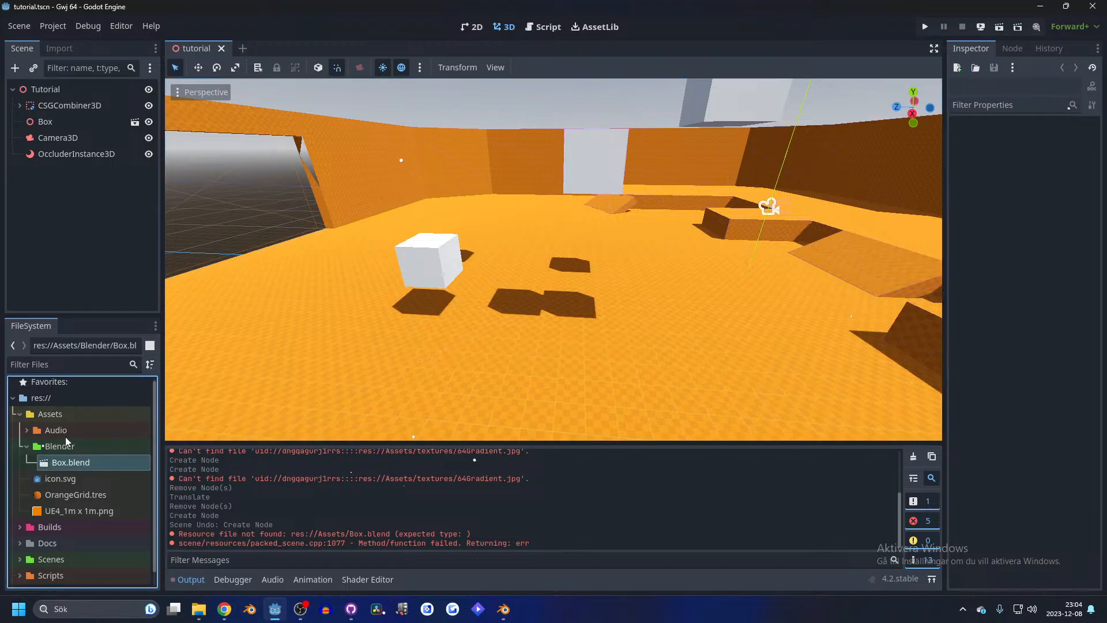
key("Delete")
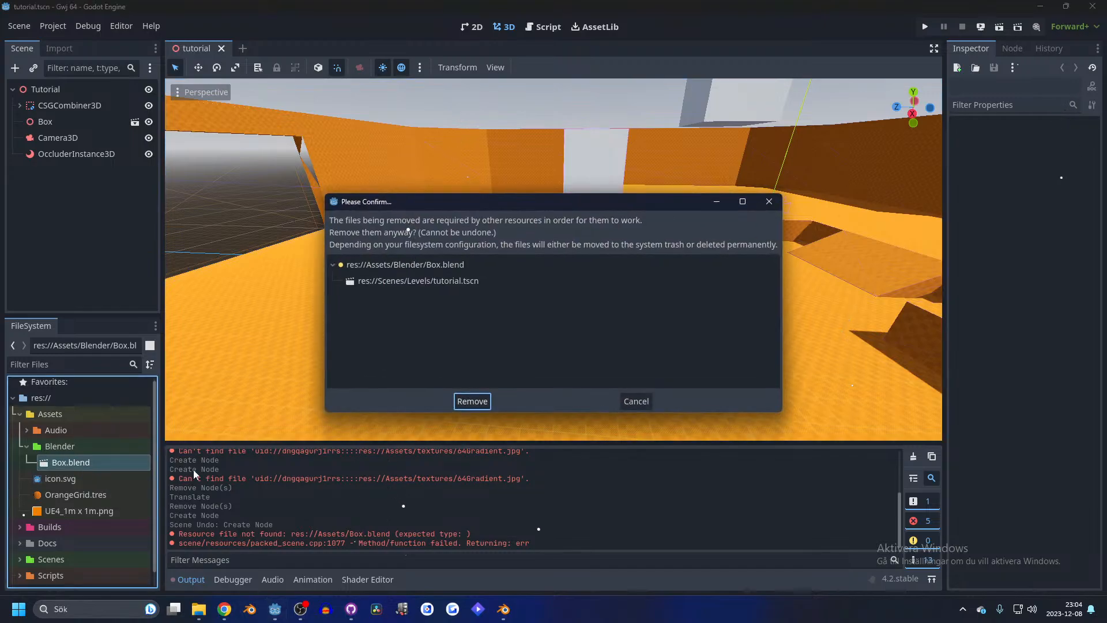
left_click(470, 399)
- Switch to Blender and save the multi-cube Box.blend at its current location in the Assets folder
left_click(503, 609)
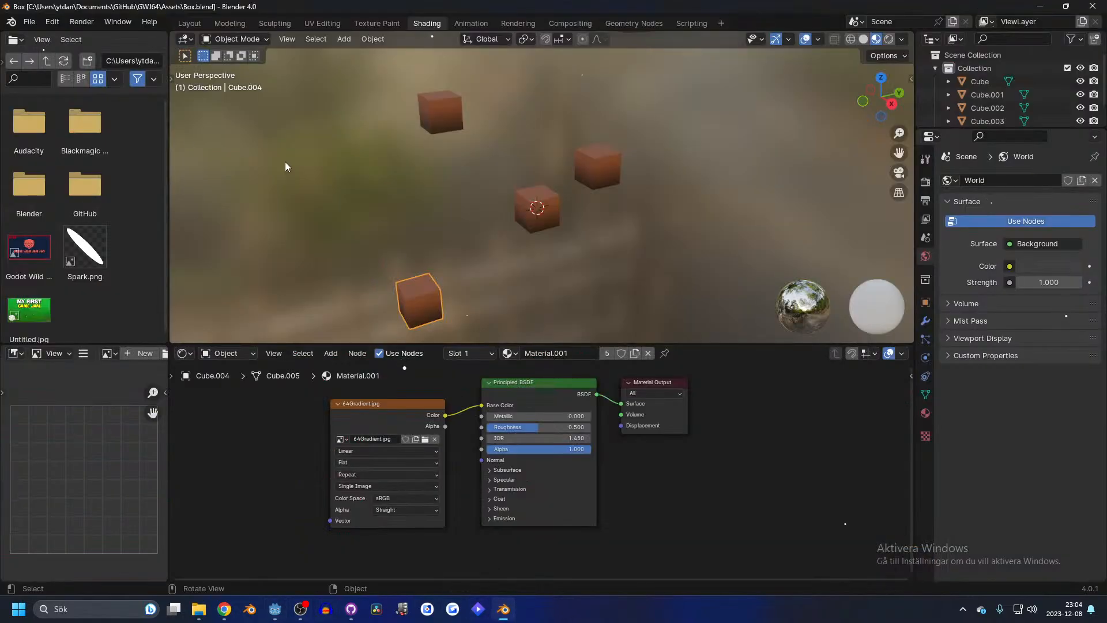
left_click(36, 23)
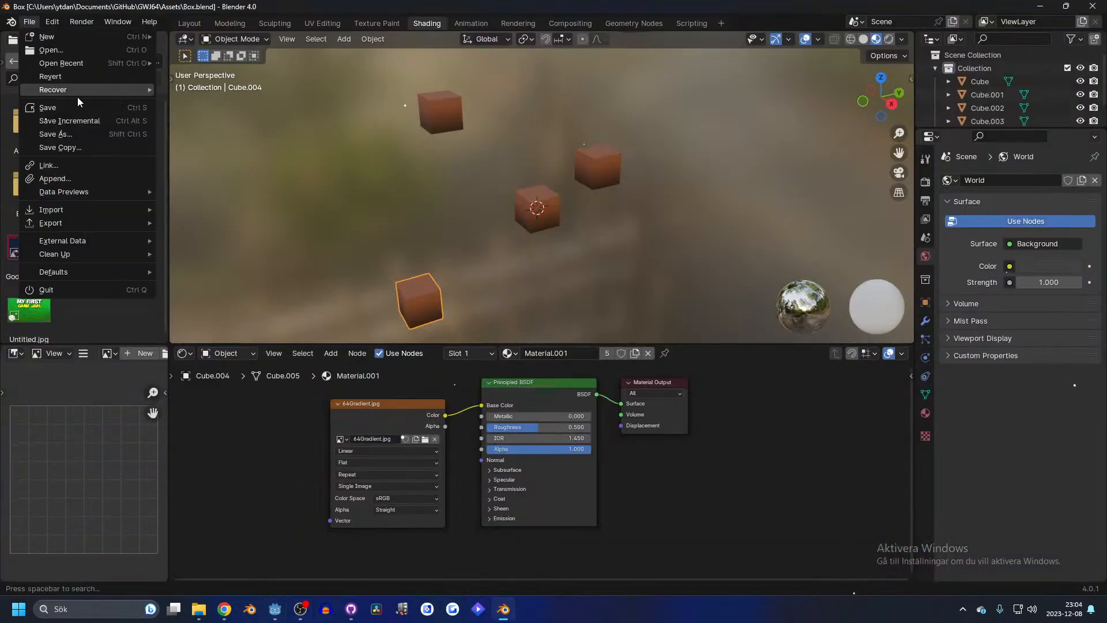
left_click(348, 169)
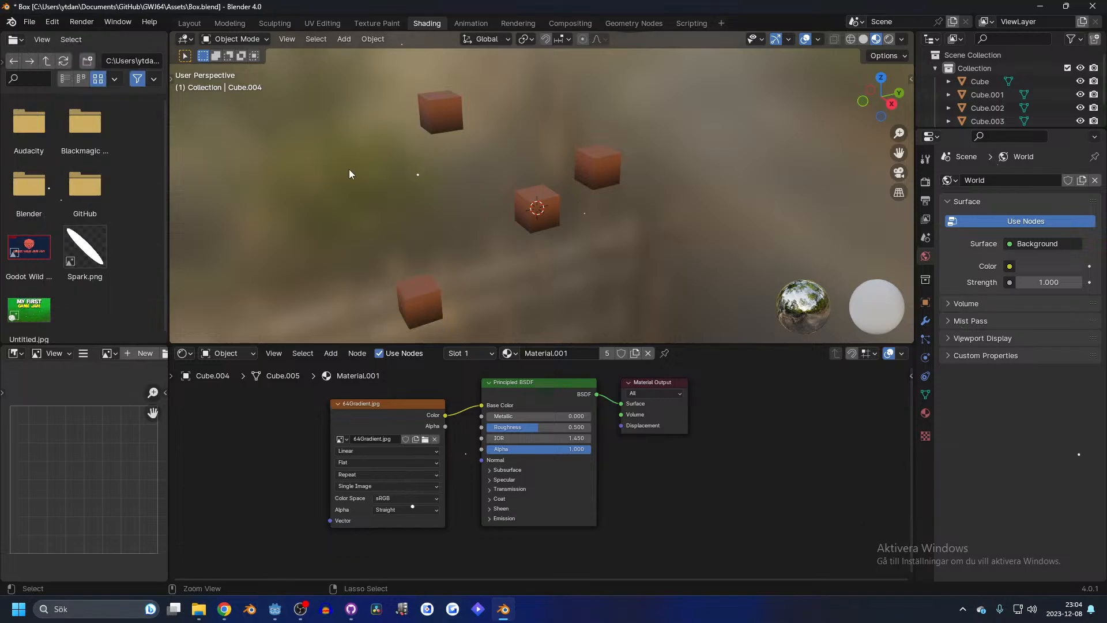
key("ctrl+s")
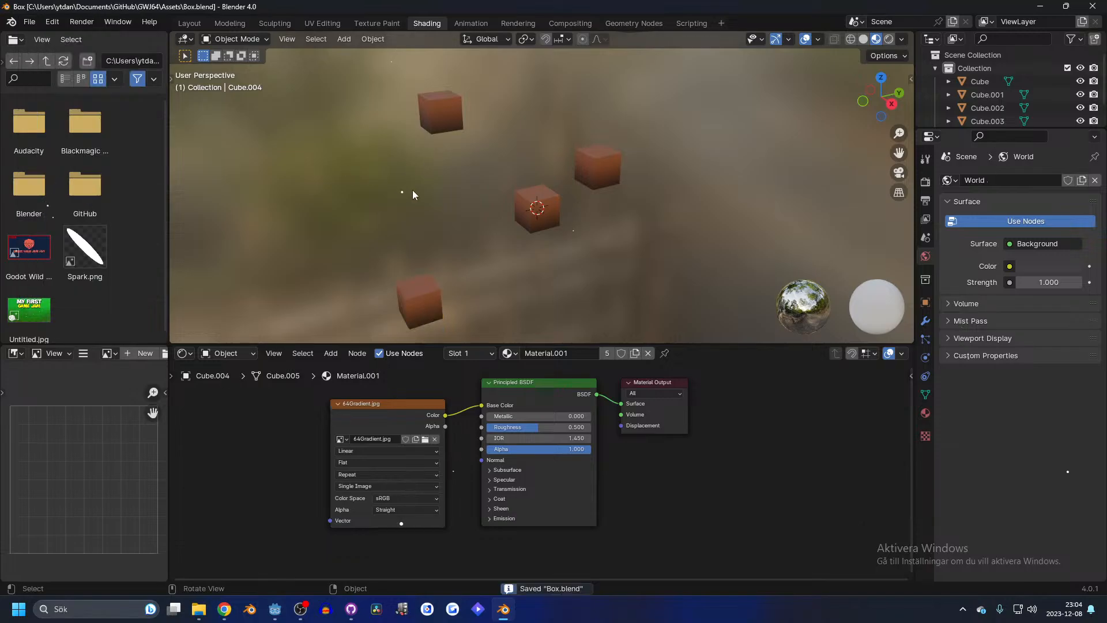
- Return to Godot and remove Box.blend from the Assets folder
left_click(274, 610)
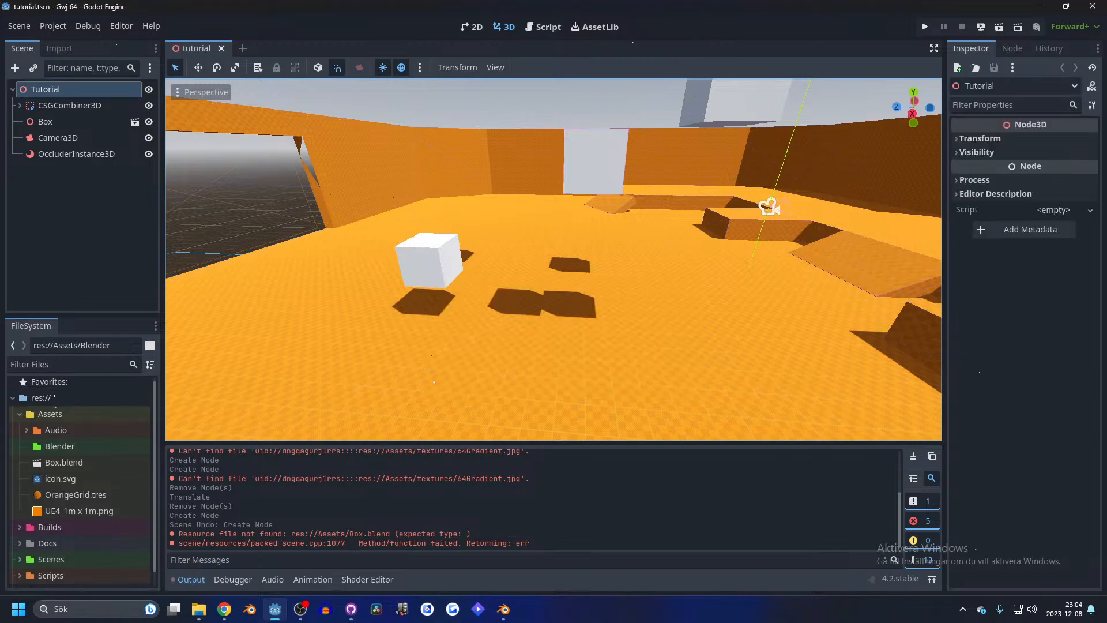
left_click(68, 461)
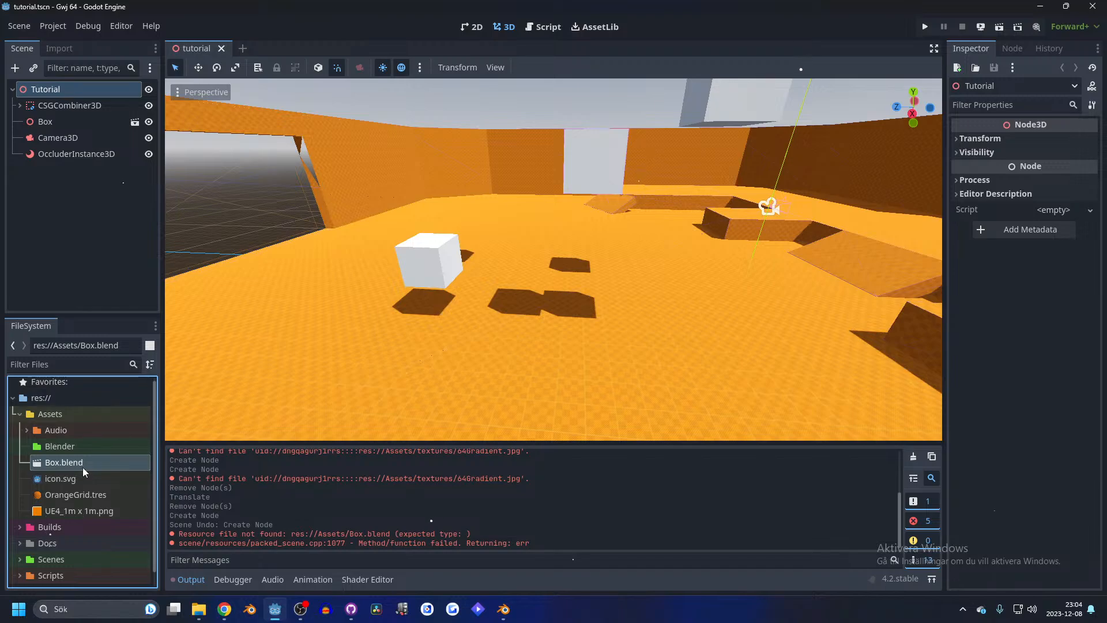
key("Delete")
left_click(472, 325)
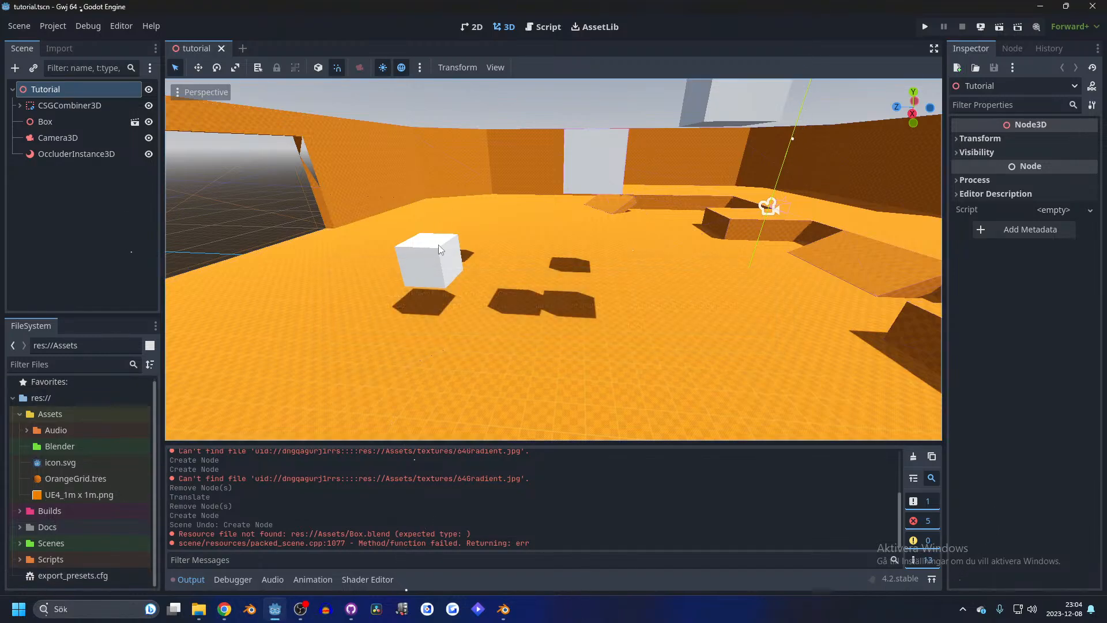
- Delete the Box node with the white cubes from the tutorial level
left_click(439, 249)
key("Delete")
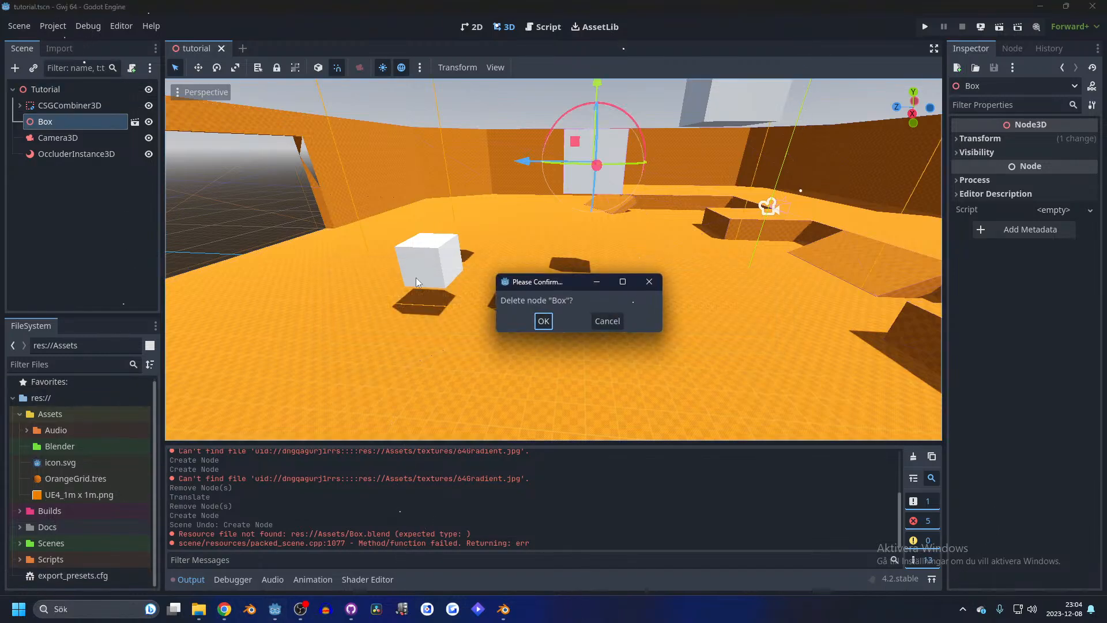
left_click(544, 321)
middle_click_drag(579, 309, 567, 240)
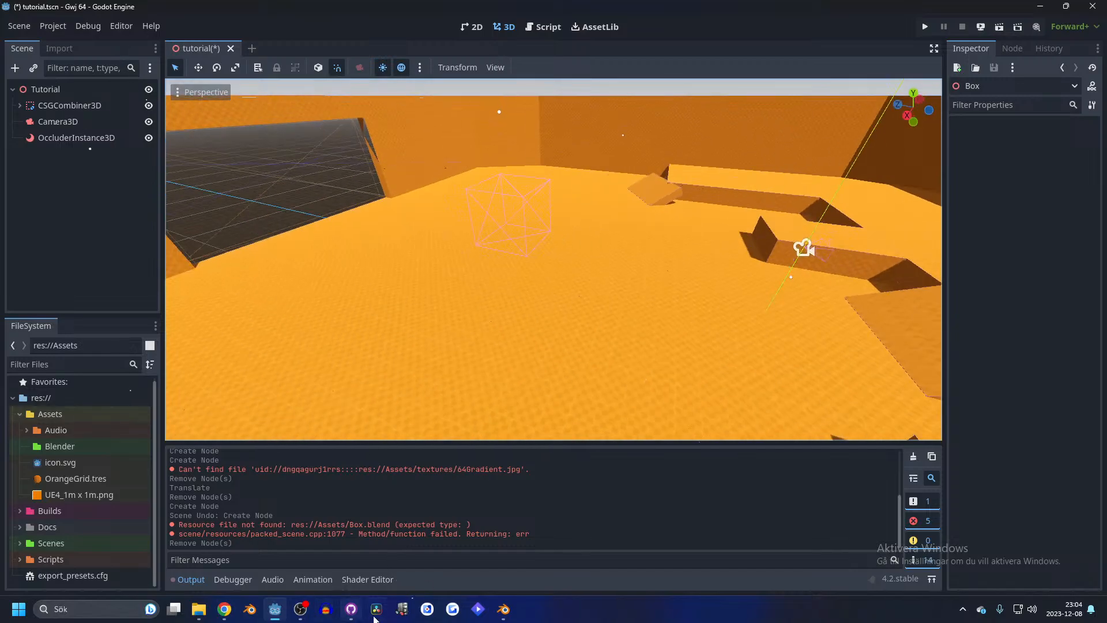
- Switch to Blender and save the cube model as Box.blend in the project's Assets/Blender folder
left_click(496, 610)
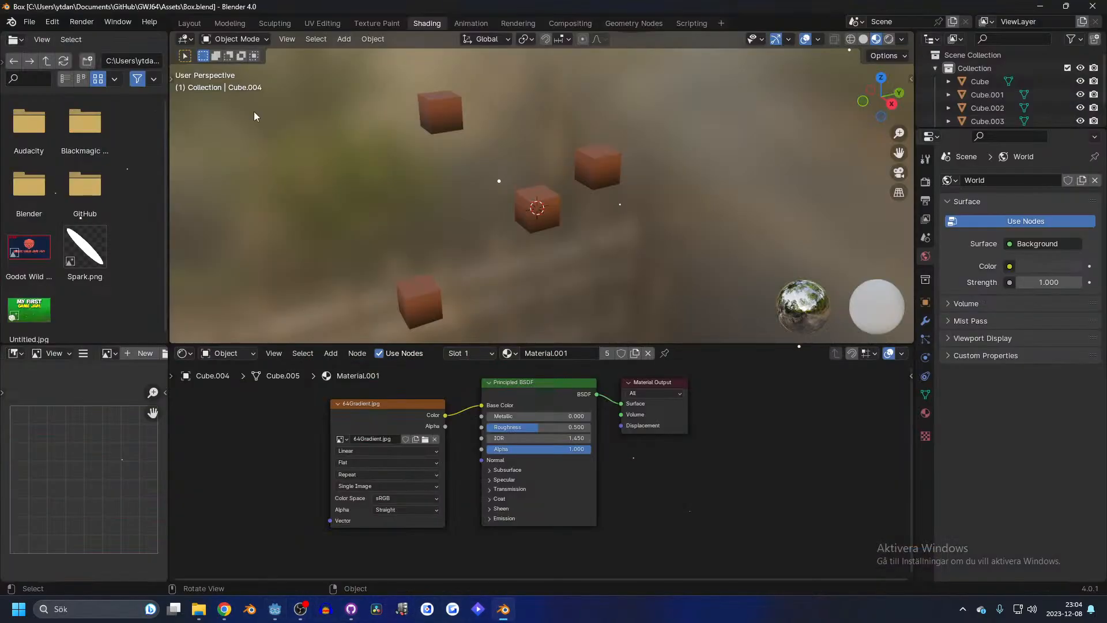
left_click(29, 21)
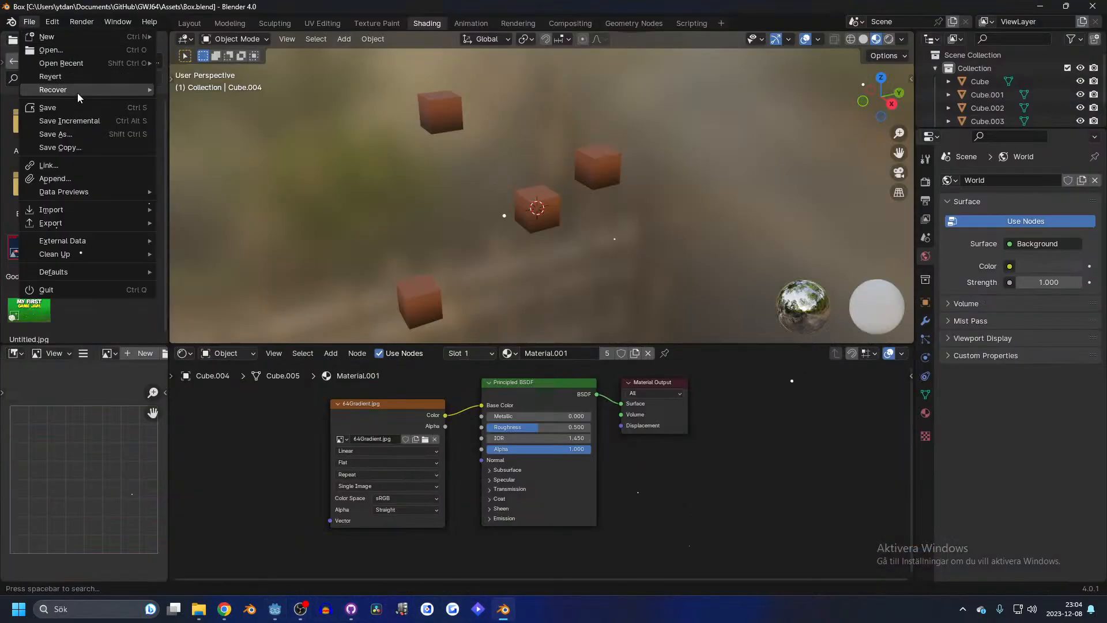
left_click(84, 136)
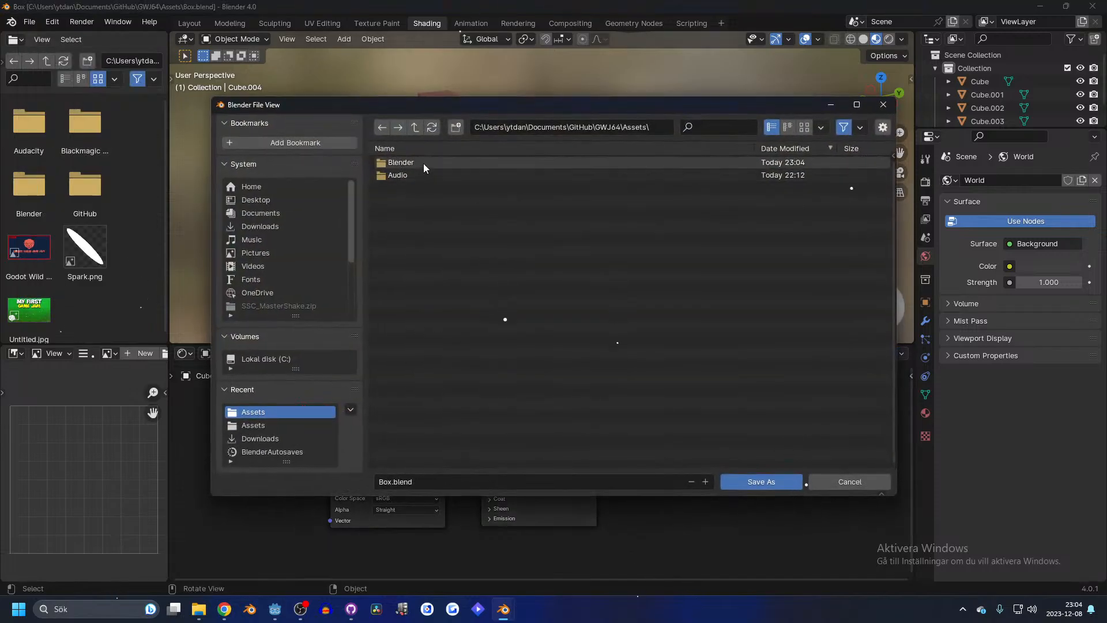
left_click(415, 127)
left_click(420, 162)
double_click(420, 162)
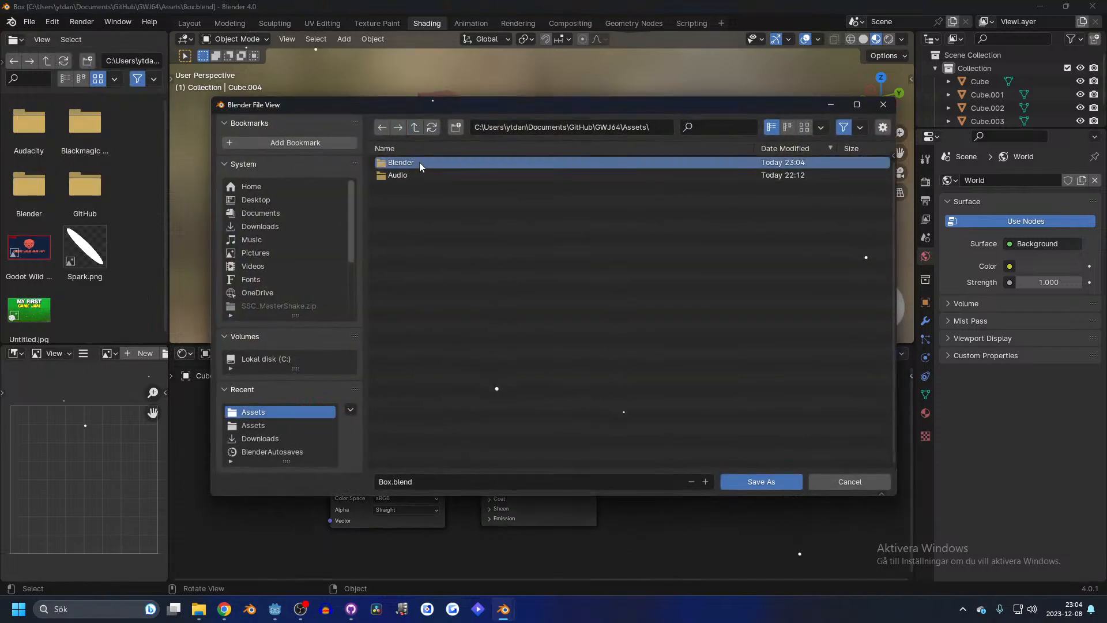
double_click(420, 162)
left_click(743, 481)
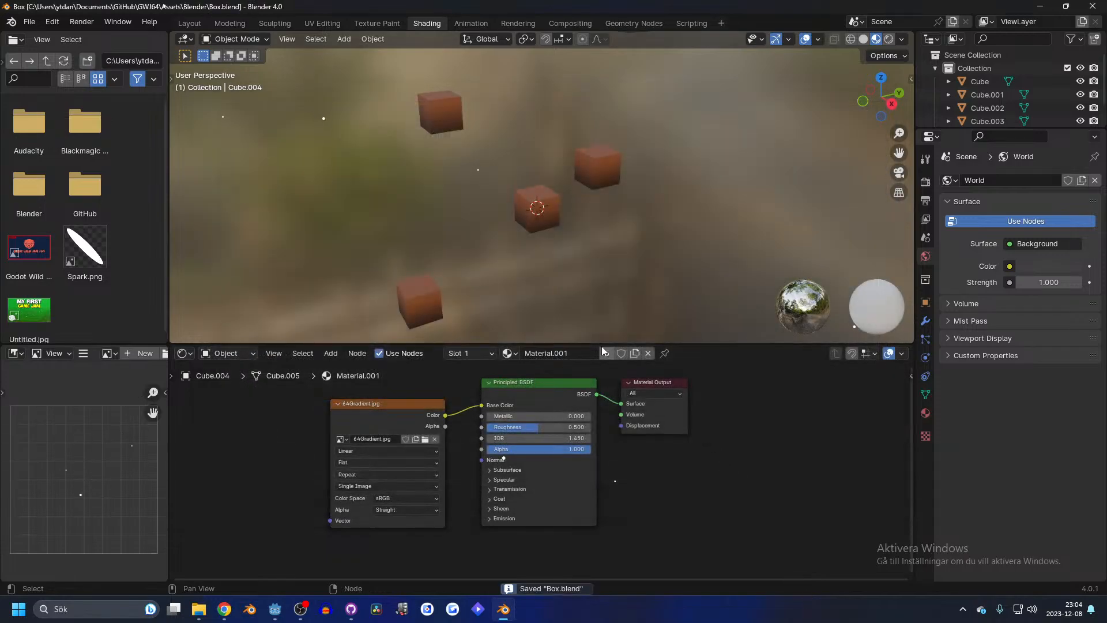
- Pack the external resources into Box.blend and save the file
left_click(29, 24)
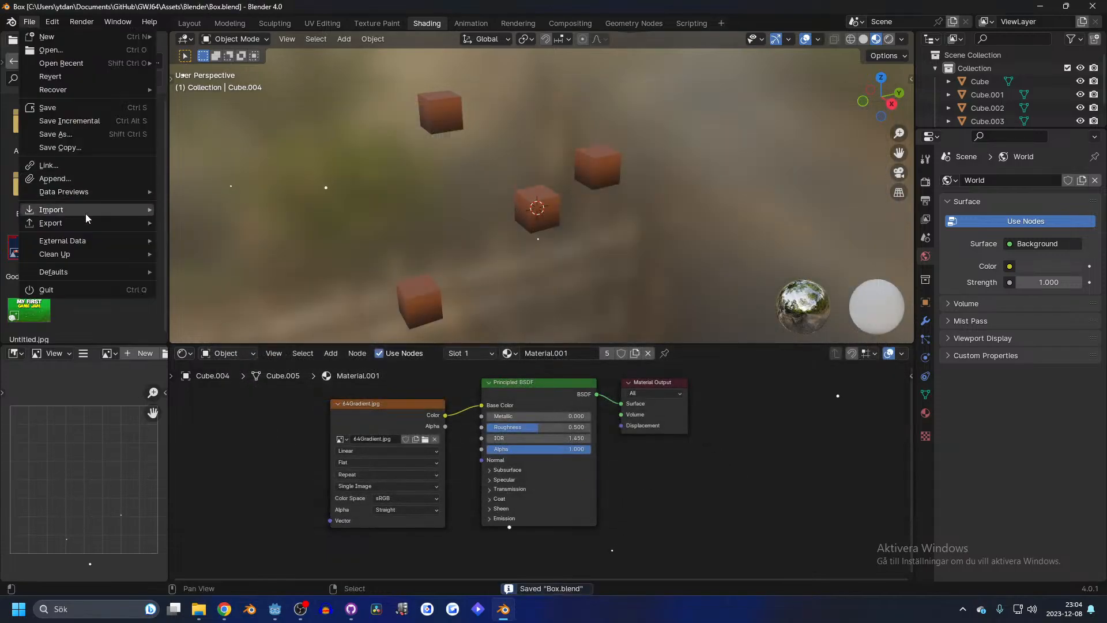
mouse_move(89, 241)
left_click(215, 259)
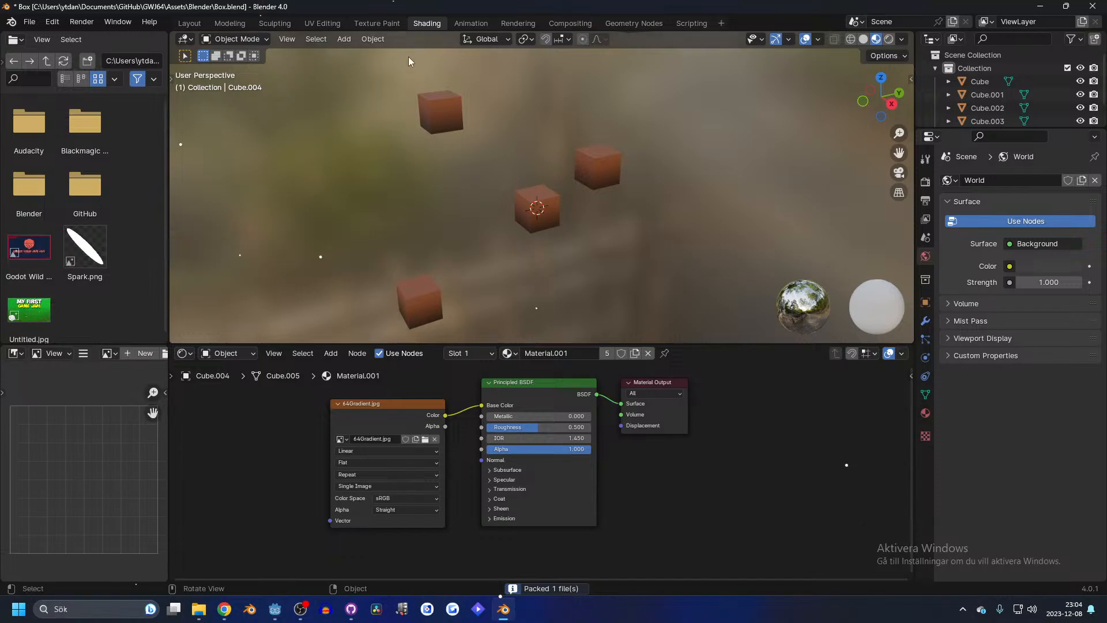
left_click(30, 23)
mouse_move(79, 241)
left_click(209, 266)
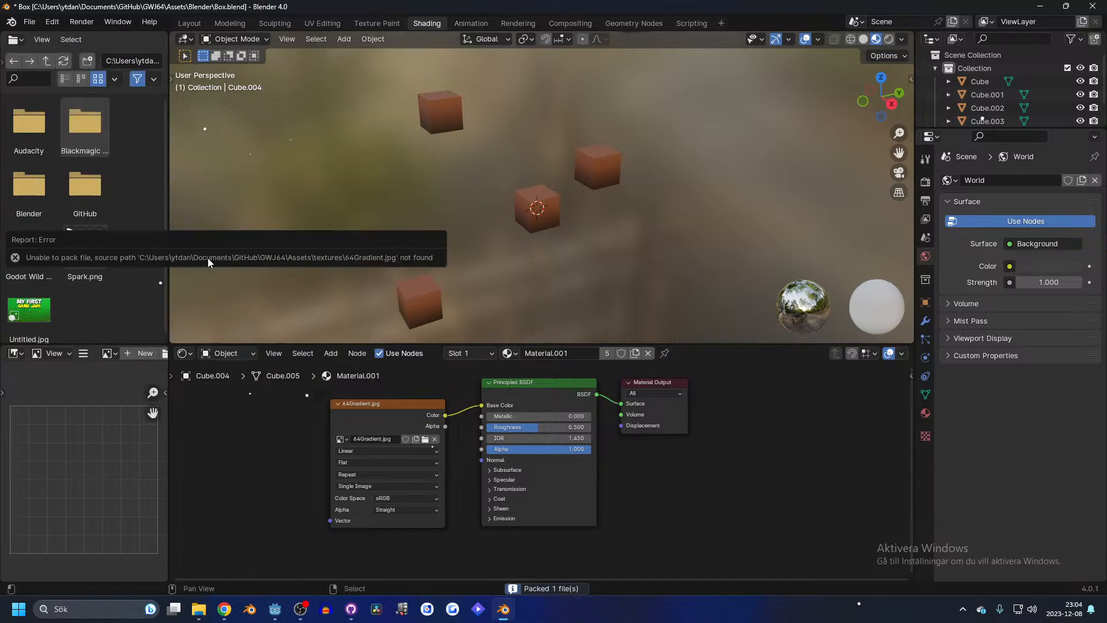
key("ctrl+s")
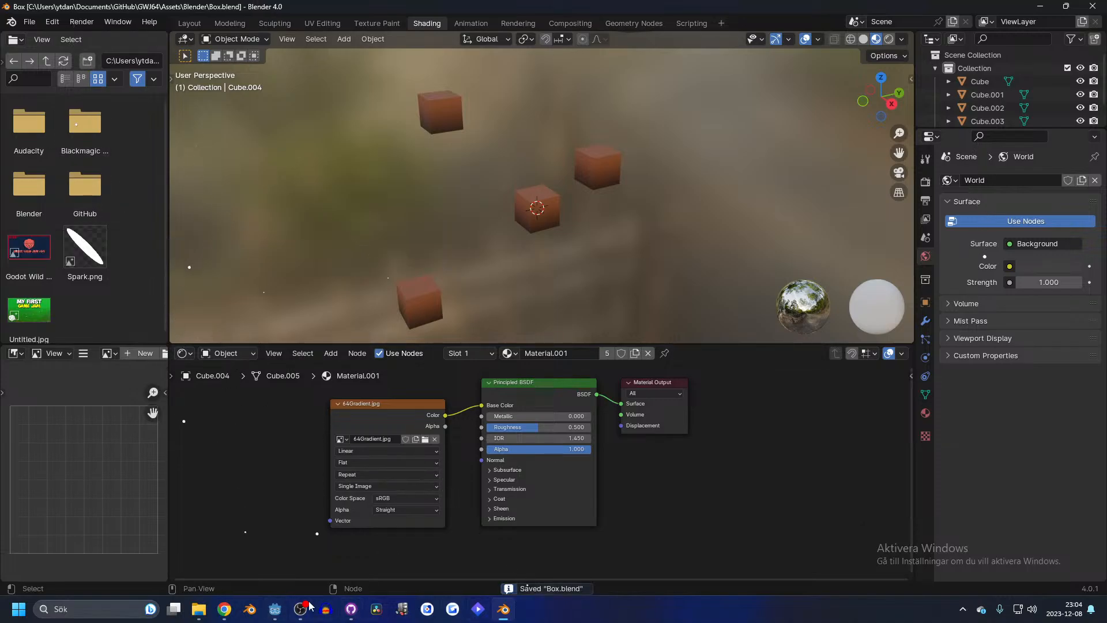
- Return to Godot and place Box.blend from the Blender folder on the level floor
left_click(275, 609)
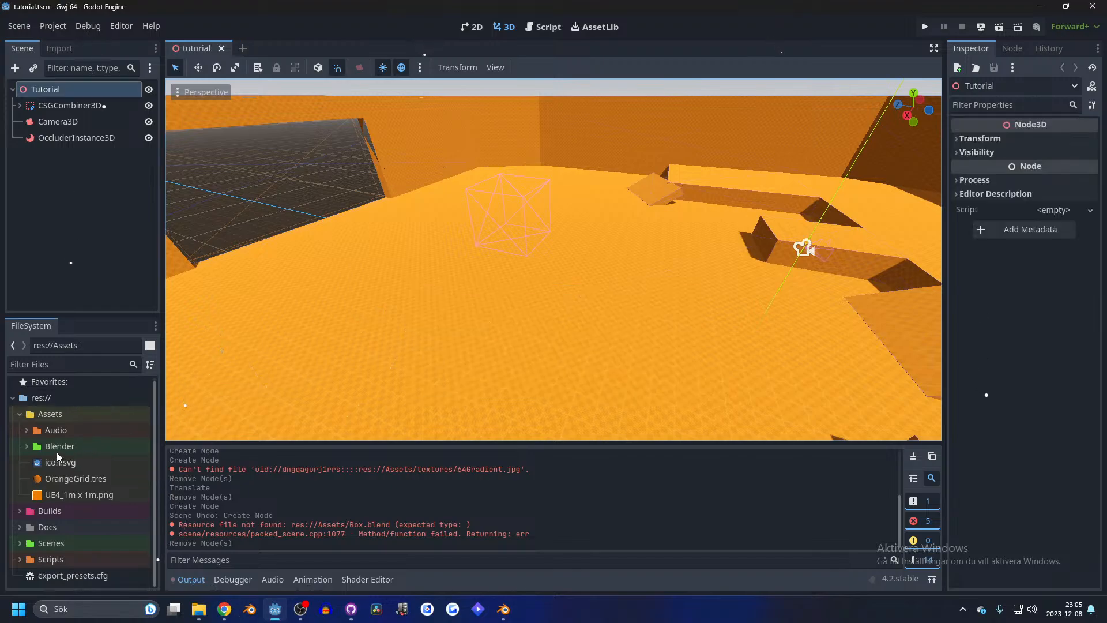
left_click(26, 446)
left_click_drag(86, 464, 455, 286)
- Switch to Blender and try to pack the external resources into Box.blend
left_click(504, 609)
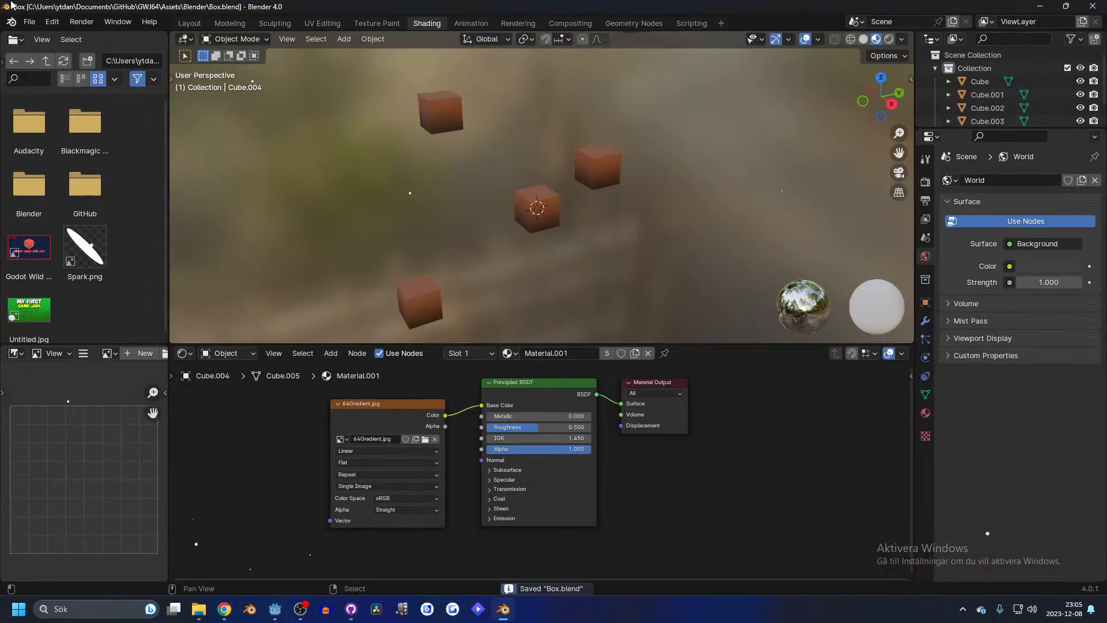
left_click(29, 21)
mouse_move(81, 241)
left_click(209, 251)
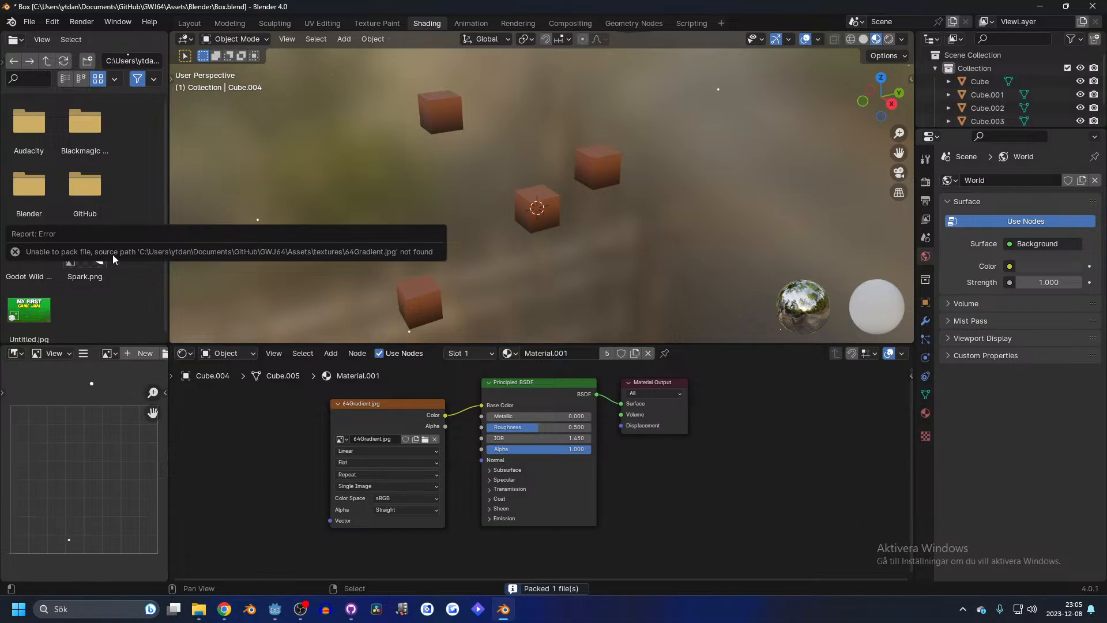
- Load 64Gradient.jpg from the Downloads folder into the image texture node of Material.001
left_click(426, 439)
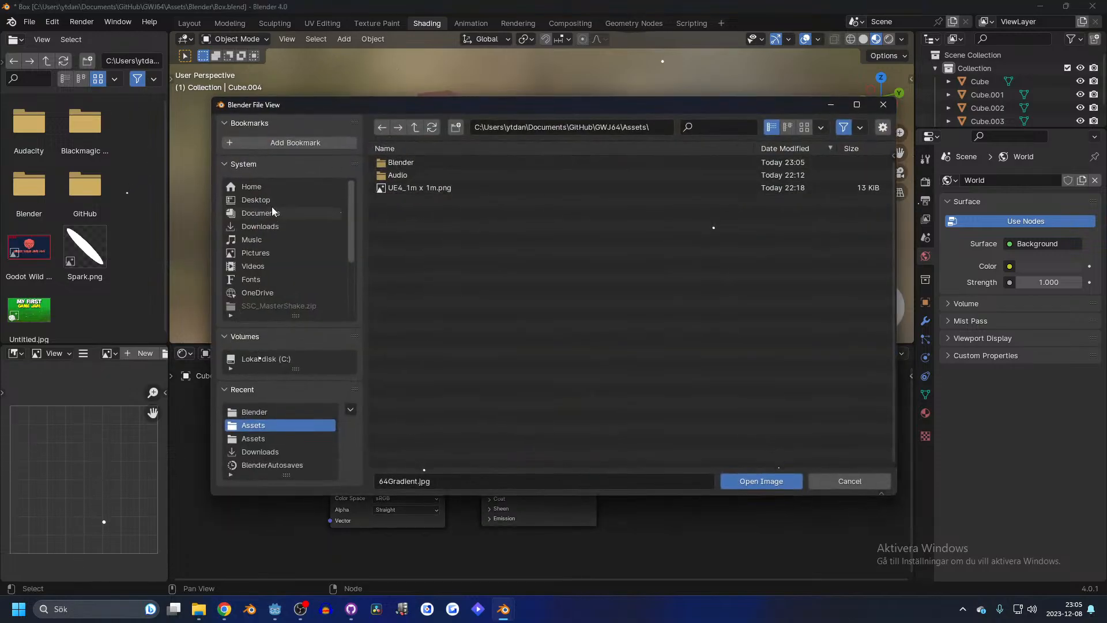
left_click(261, 226)
left_click(430, 251)
double_click(430, 251)
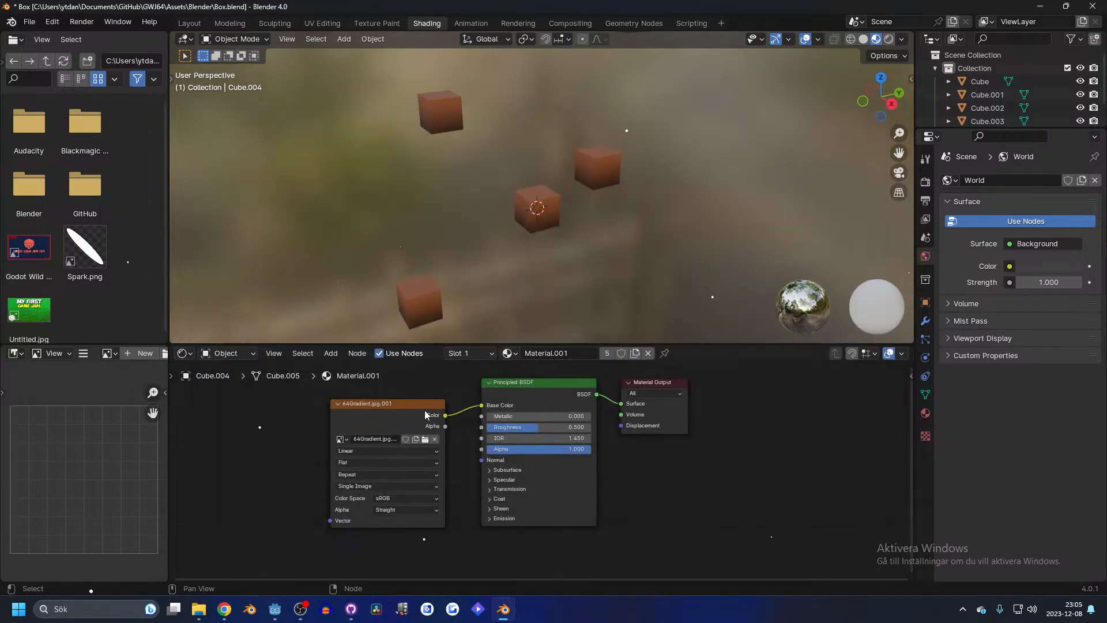
- Pack the reloaded texture into Box.blend and save the file
left_click(29, 21)
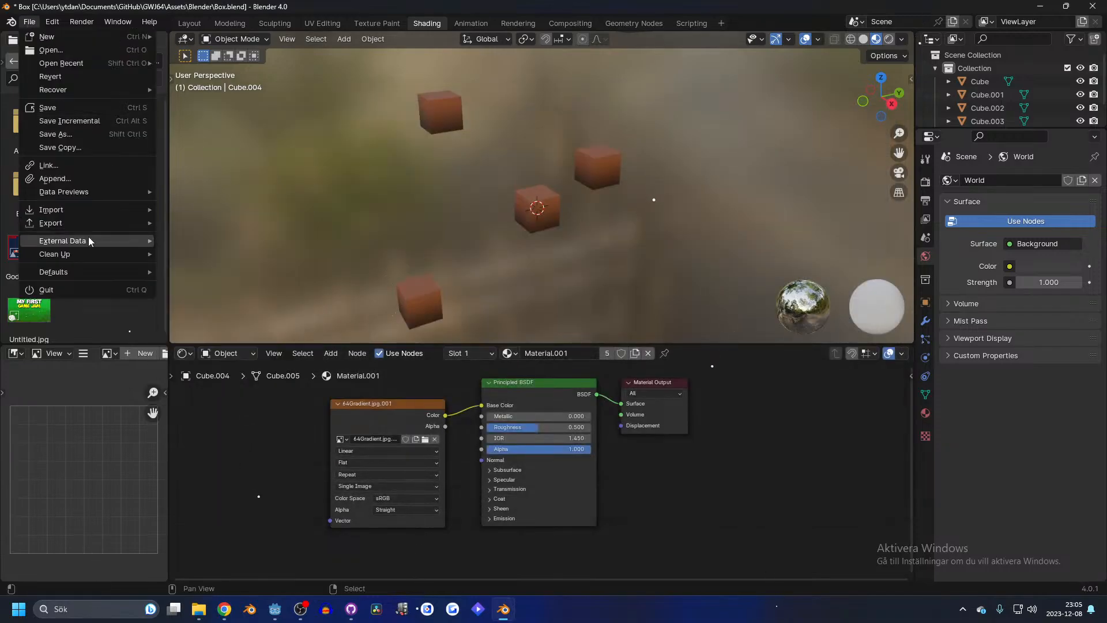
mouse_move(90, 239)
left_click(203, 257)
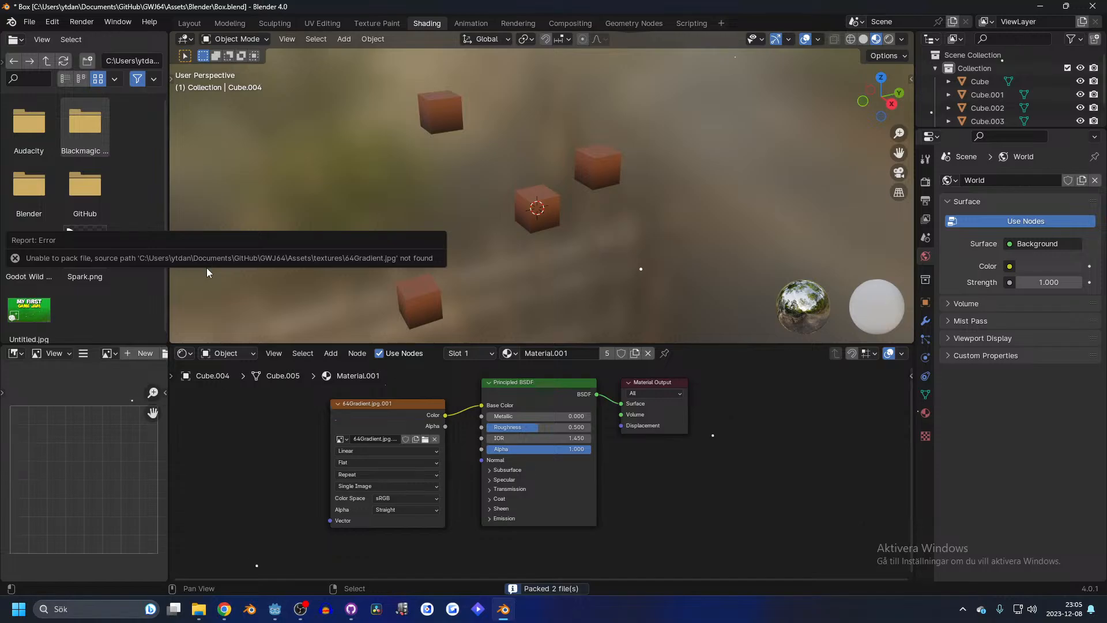
key("ctrl+s")
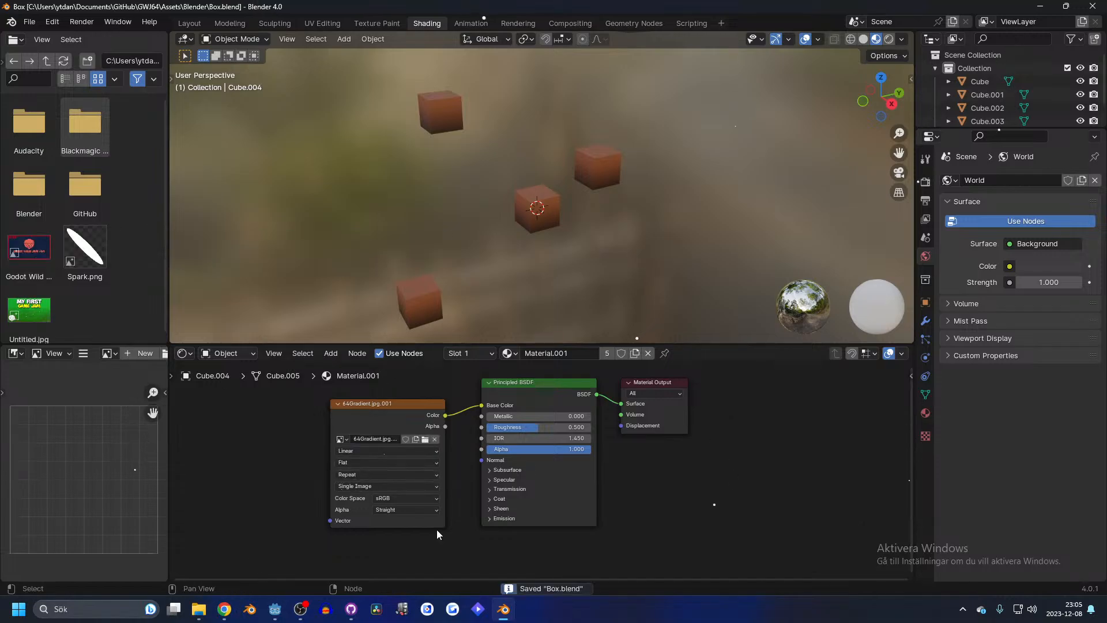
- Return to Godot and inspect the contents of the textures folder inside Assets/Blender
left_click(276, 612)
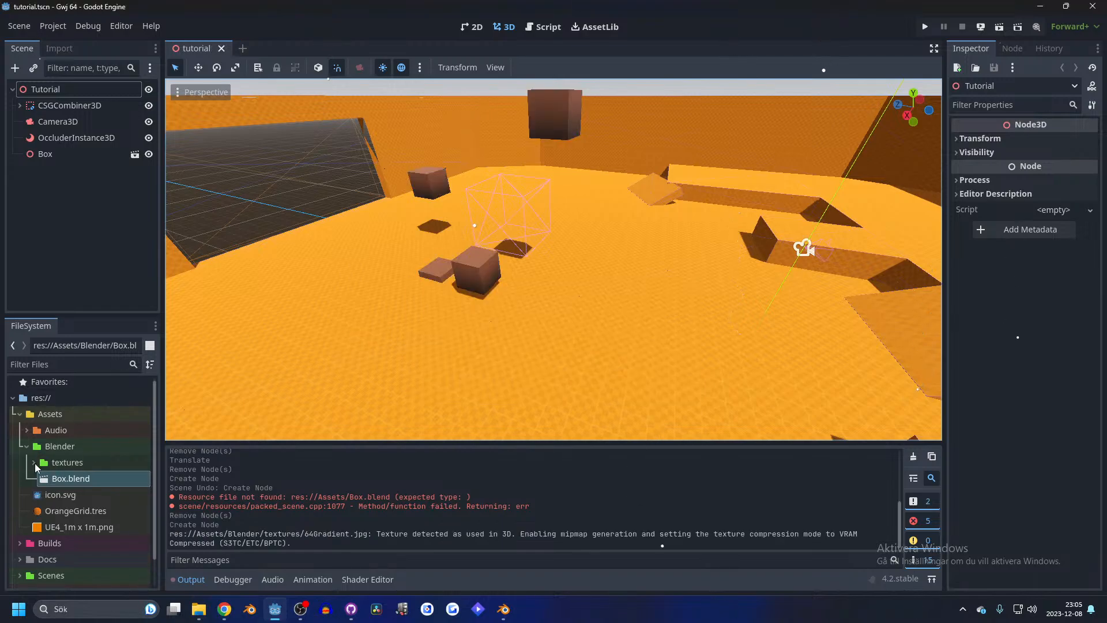
left_click(34, 462)
left_click(68, 476)
key("Down")
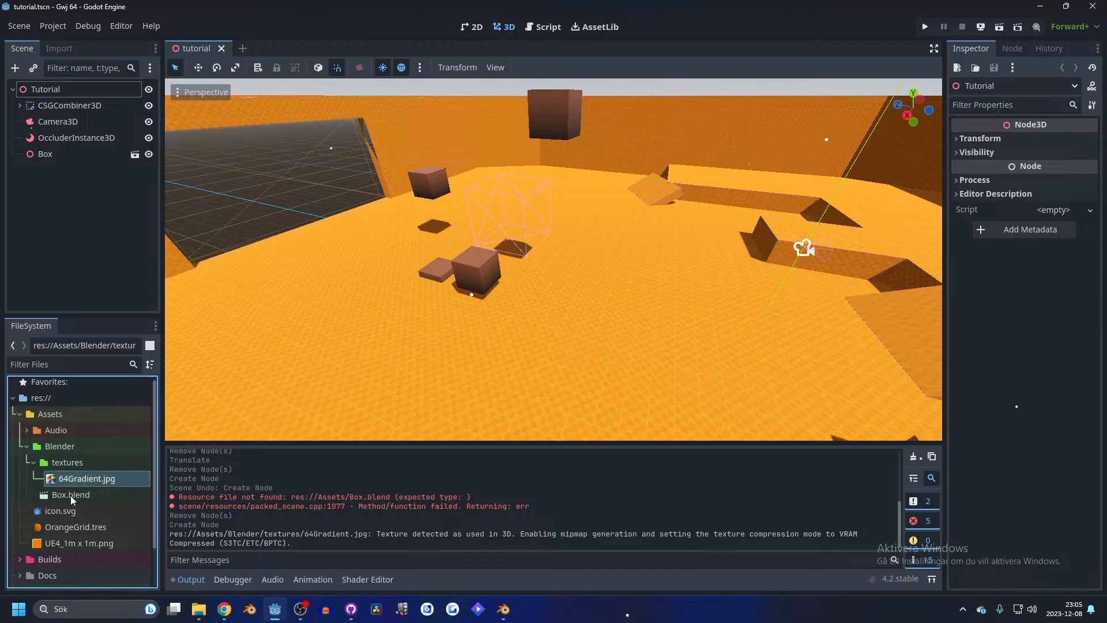
- Create a new folder named Textures inside the project's Assets folder
left_click(35, 448)
left_click(60, 412)
right_click(61, 411)
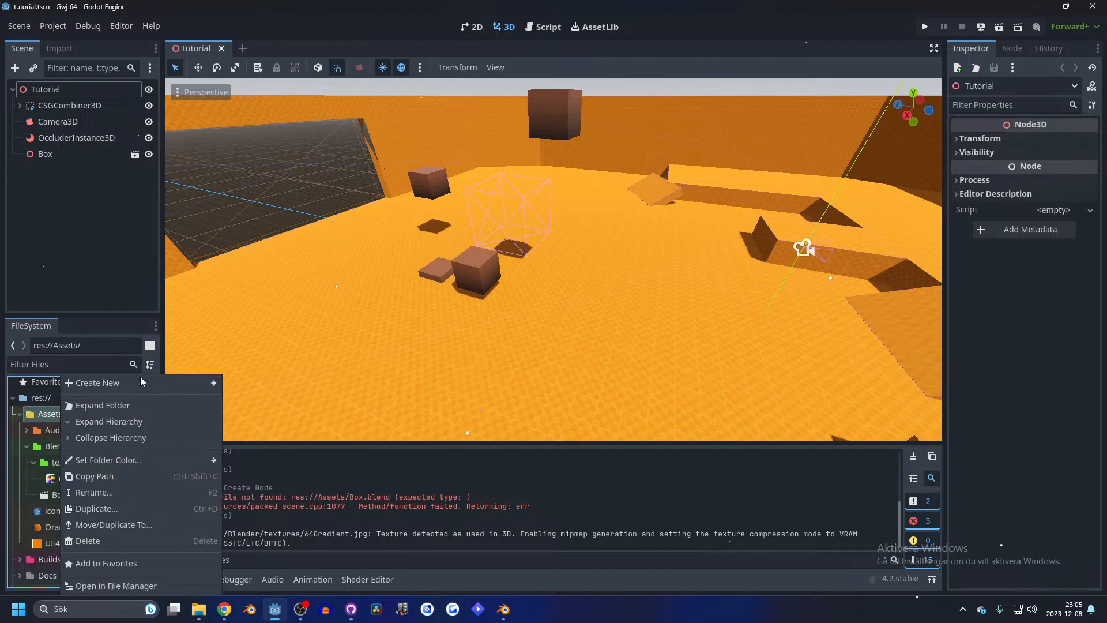
mouse_move(141, 383)
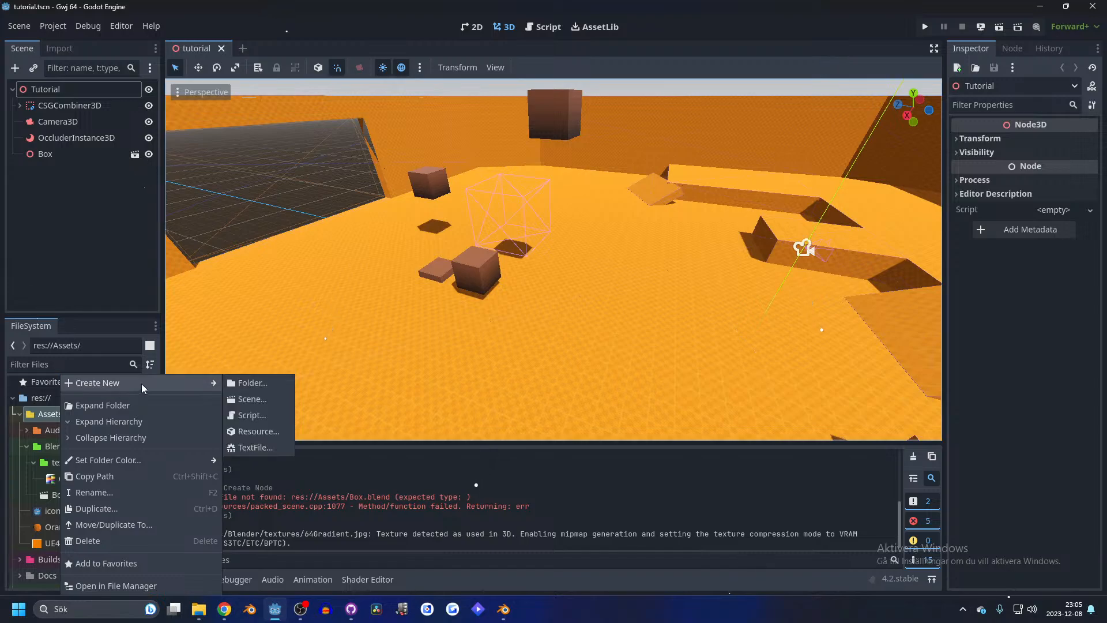
left_click(243, 382)
type("Tex")
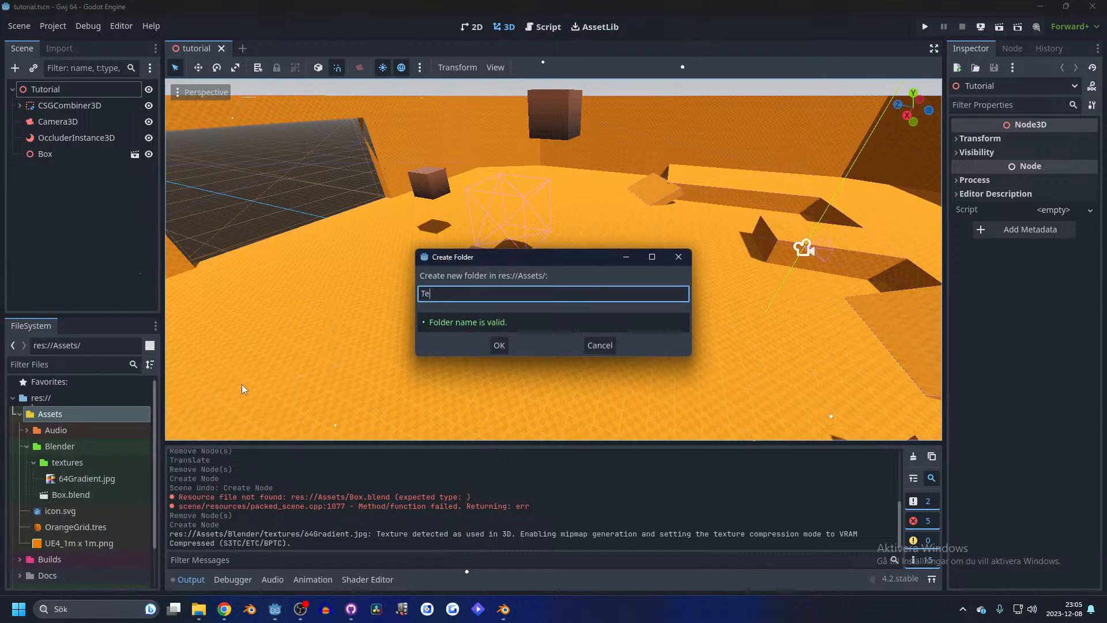
key("BackSpace")
key("BackSpace")
type("Textures")
key("Return")
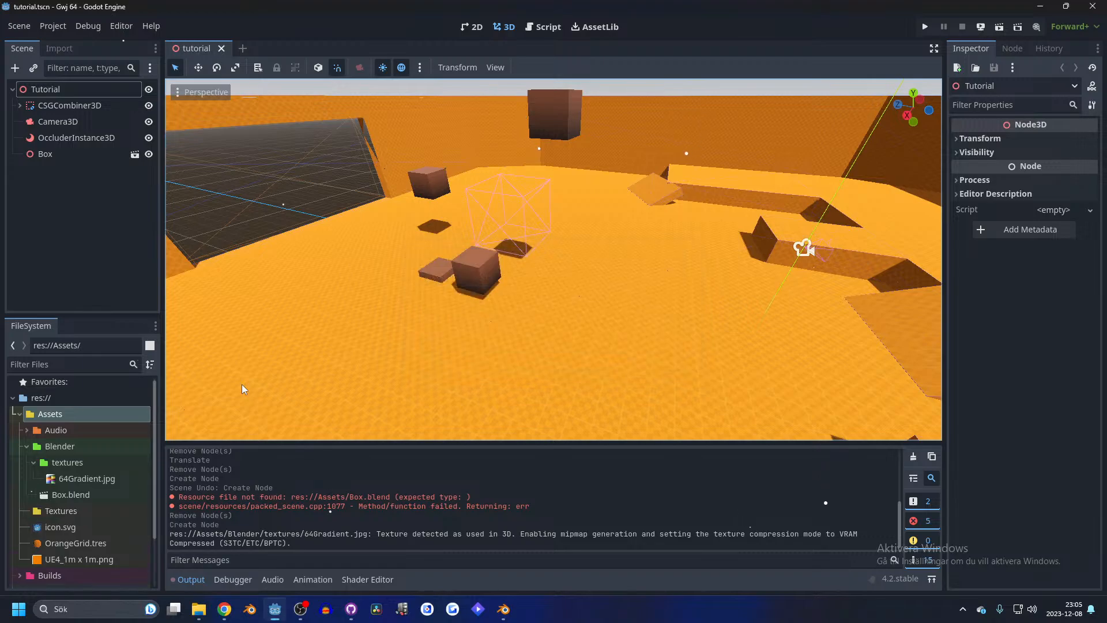
- Move icon.svg, OrangeGrid.tres and UE4_1m x 1m.png into the new Textures folder and collapse the Blender folder
left_click(70, 544)
left_click(73, 531)
left_click(78, 553, "shift")
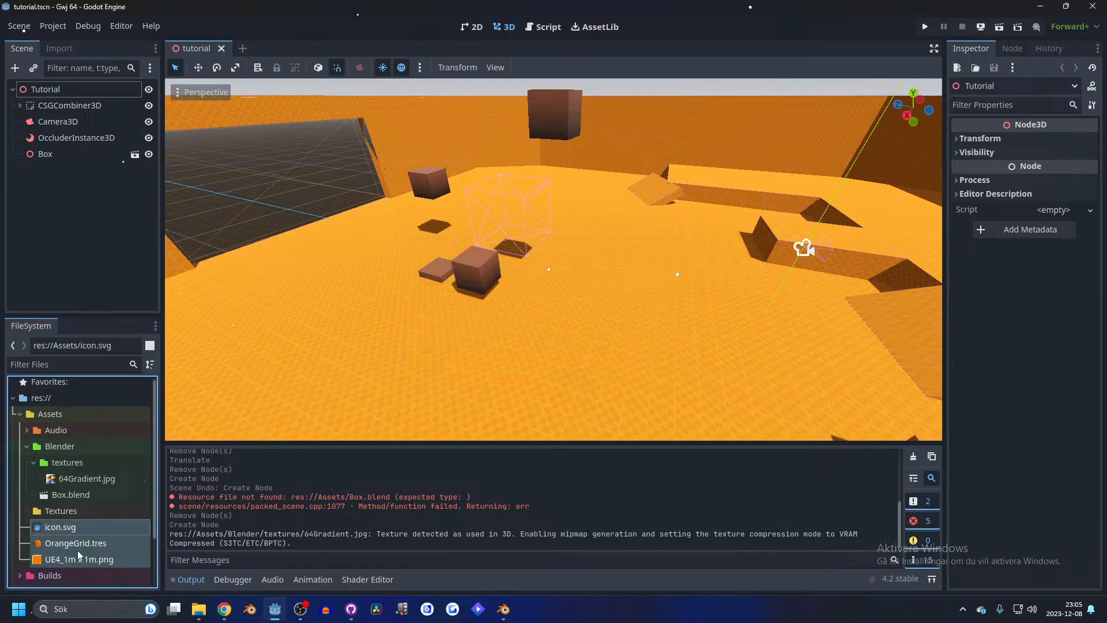
left_click_drag(78, 550, 69, 513)
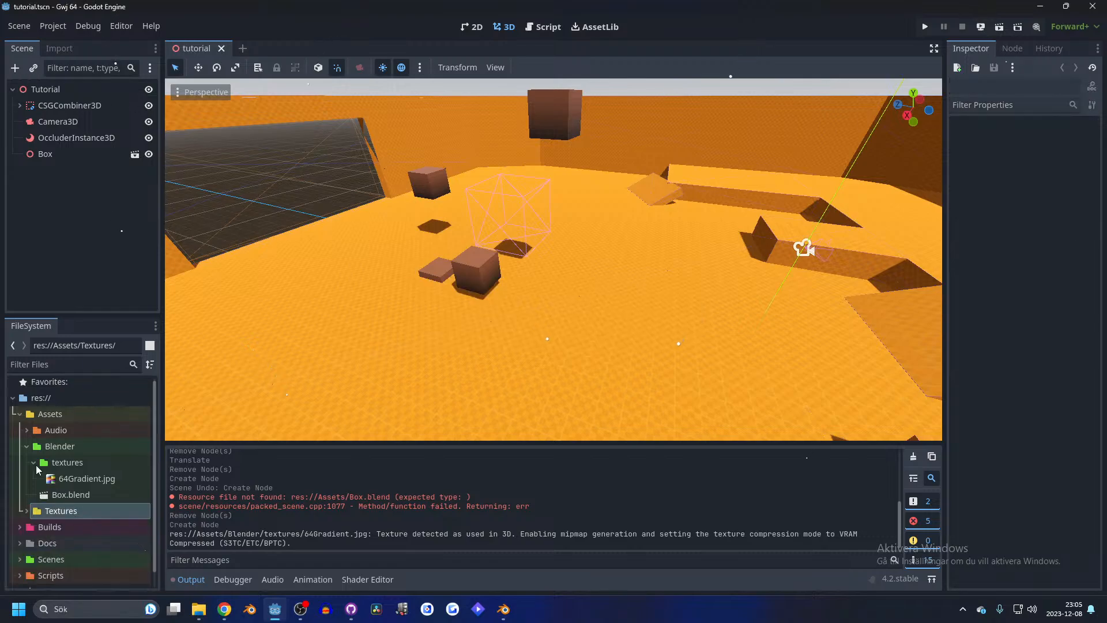
left_click(27, 450)
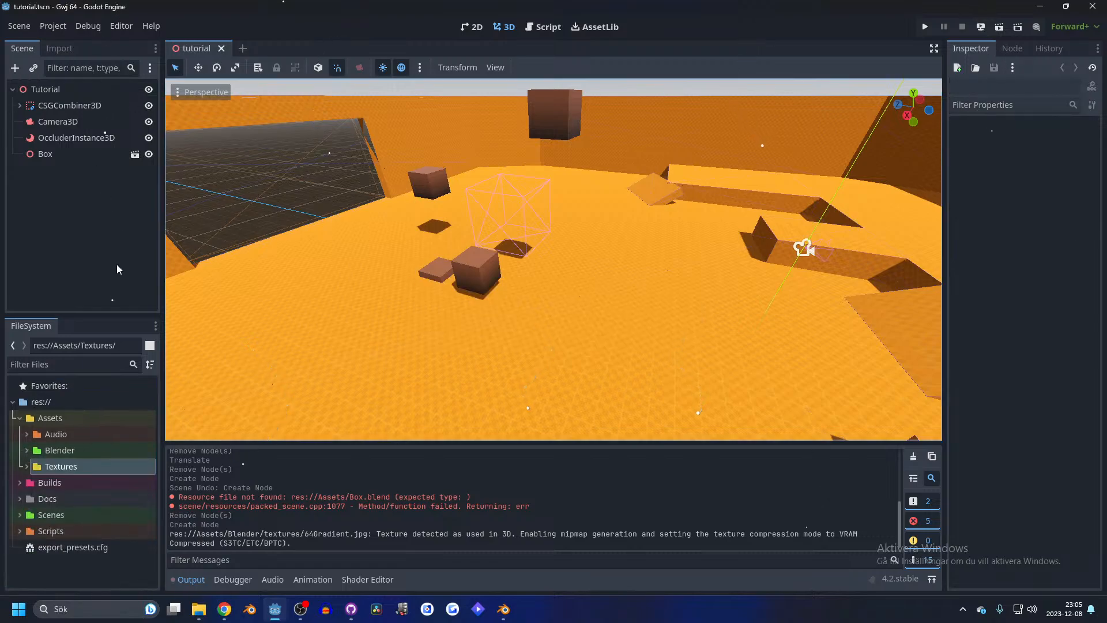
- Bake the occluders of OccluderInstance3D into tutorial.occ in the Scenes/Levels folder
left_click(71, 139)
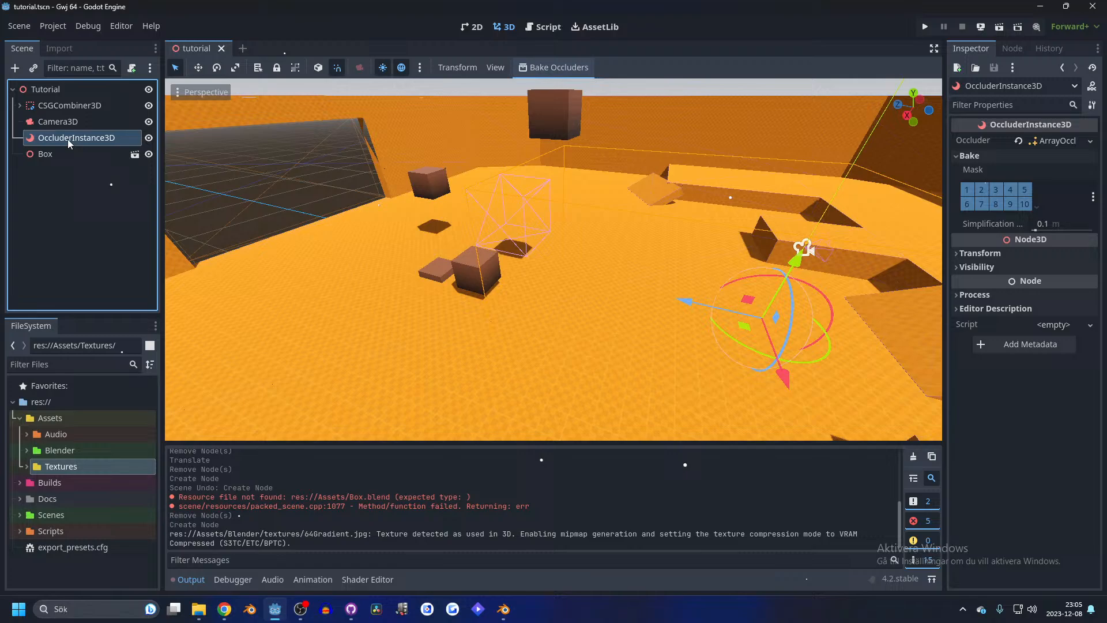
left_click(560, 67)
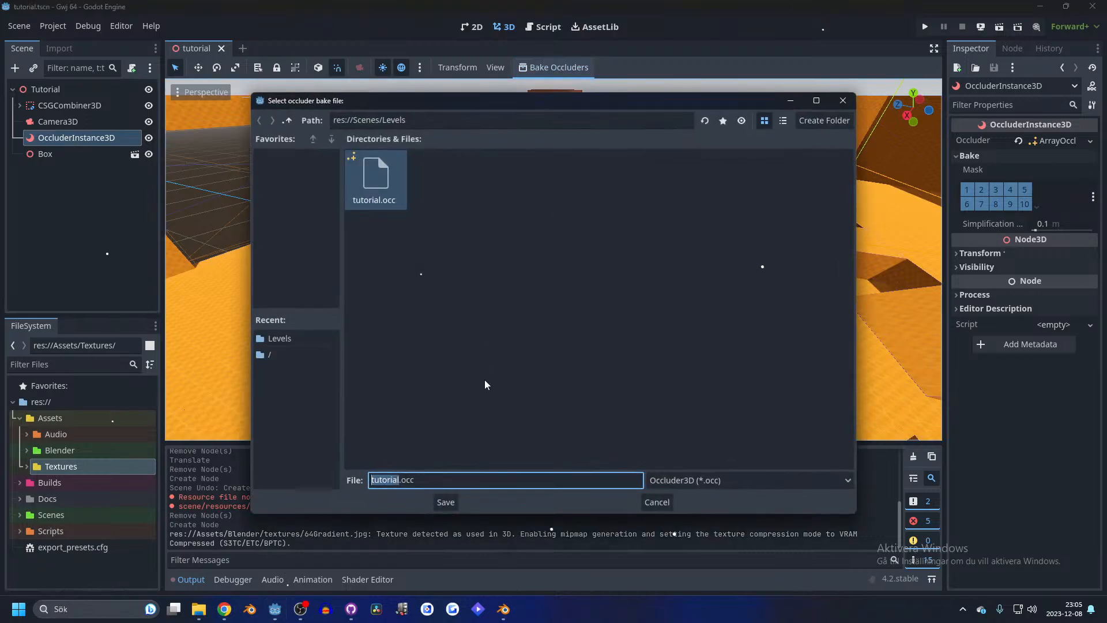
left_click(446, 501)
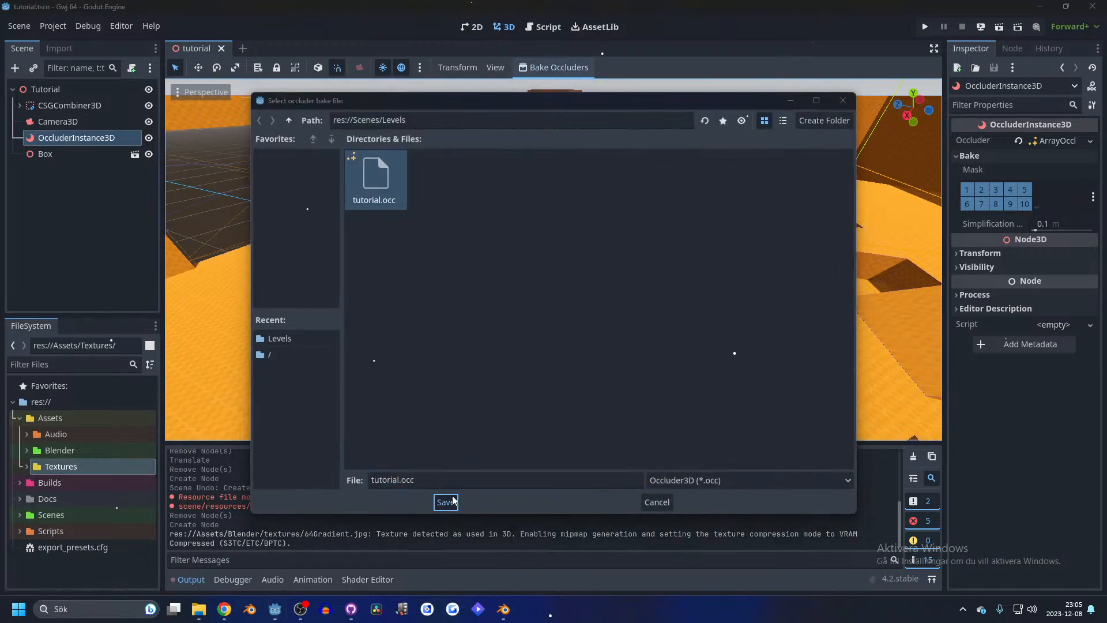
- Examine the baked occluder outlines on the cubes and the level geometry from several angles
left_click(508, 329)
middle_click_drag(536, 312, 672, 139)
left_click(718, 90)
middle_click_drag(718, 90, 622, 177)
scroll(620, 177, "up", 3)
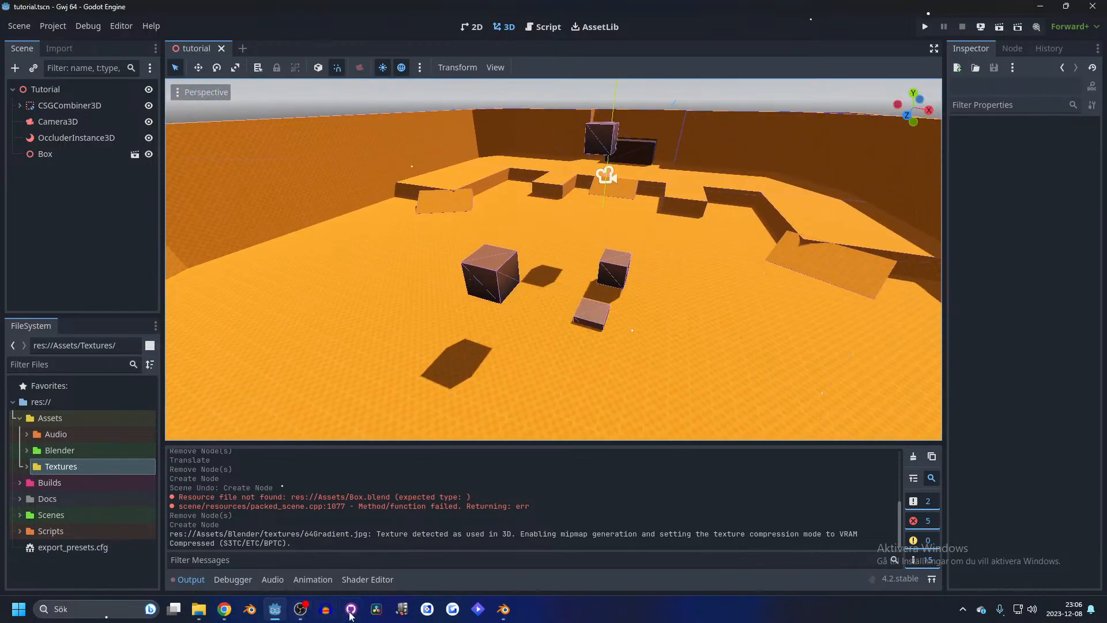
scroll(506, 268, "down", 5)
scroll(507, 268, "up", 6)
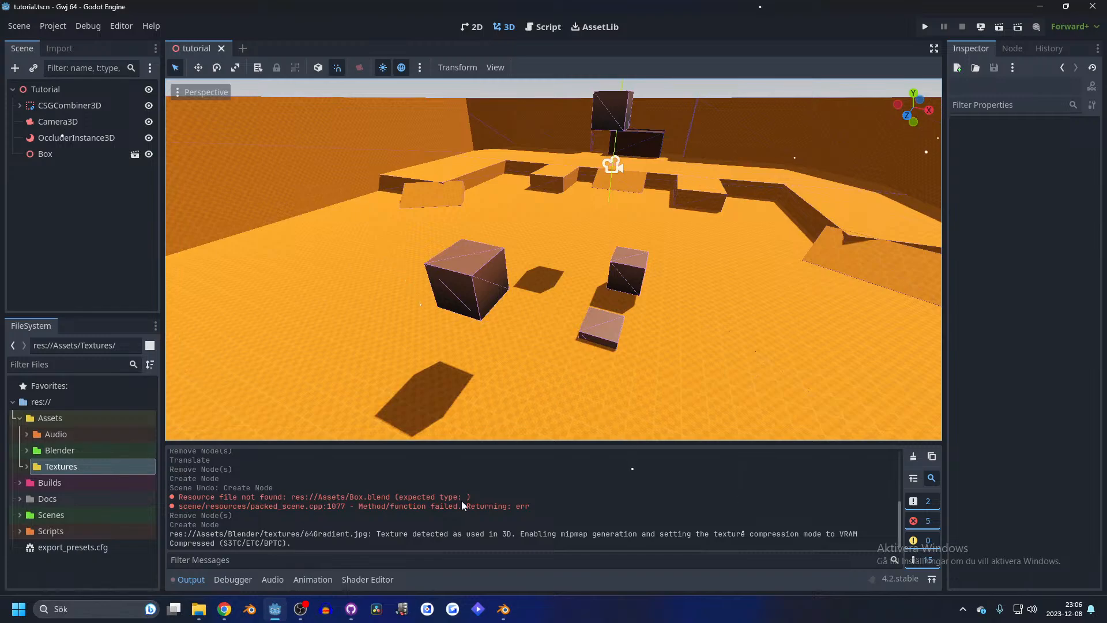
- Switch to GitHub Desktop and review the pending changes in the GWJ64 repository
left_click(352, 609)
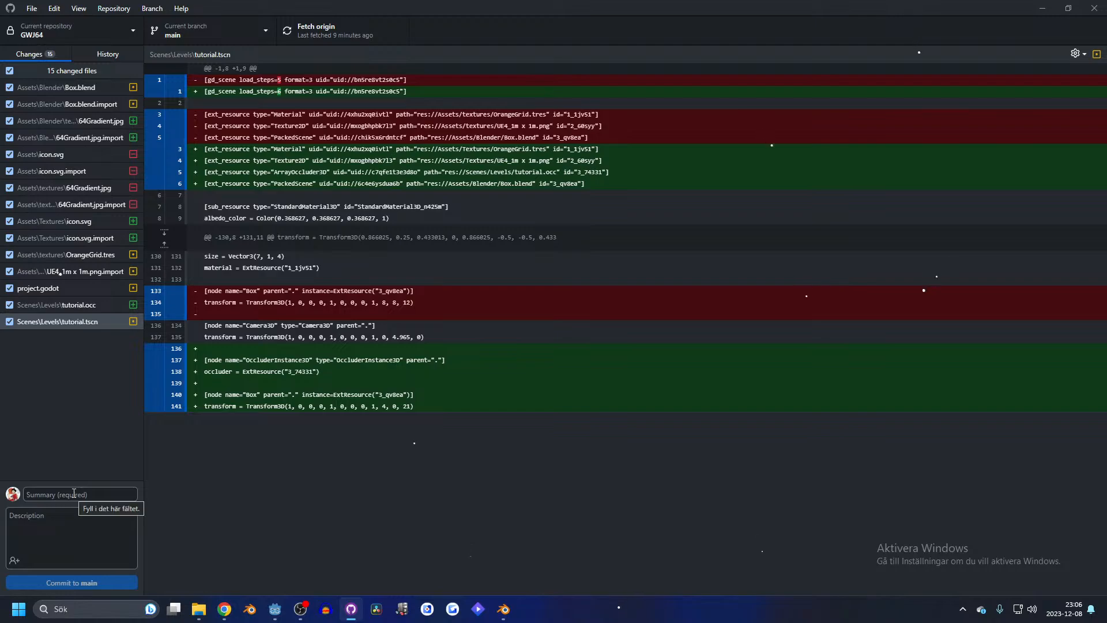
left_click(1042, 8)
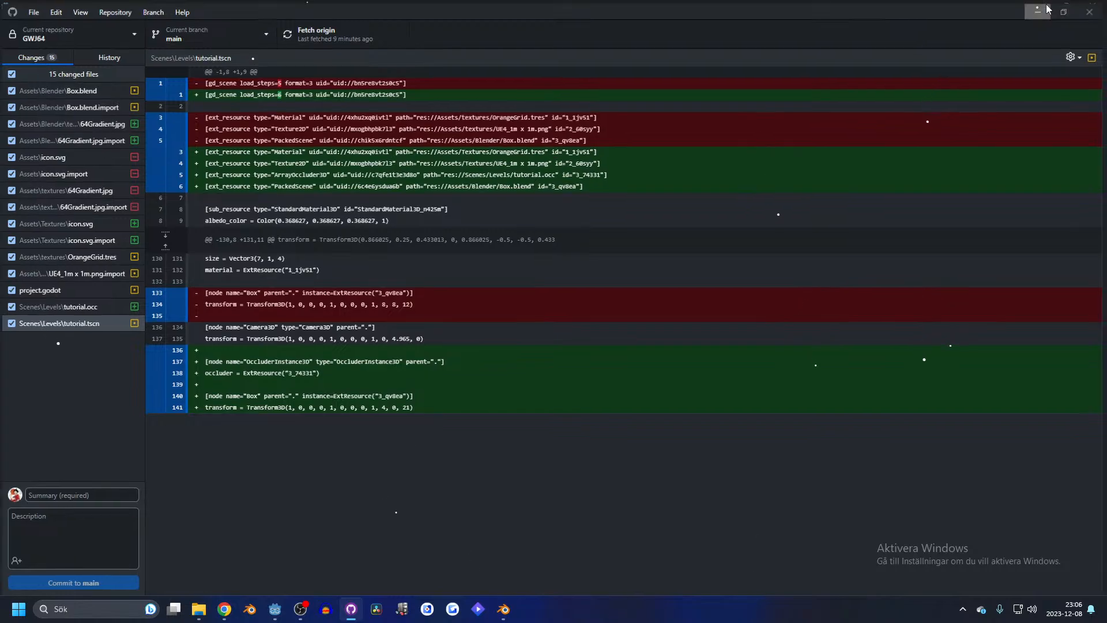
scroll(536, 234, "down", 5)
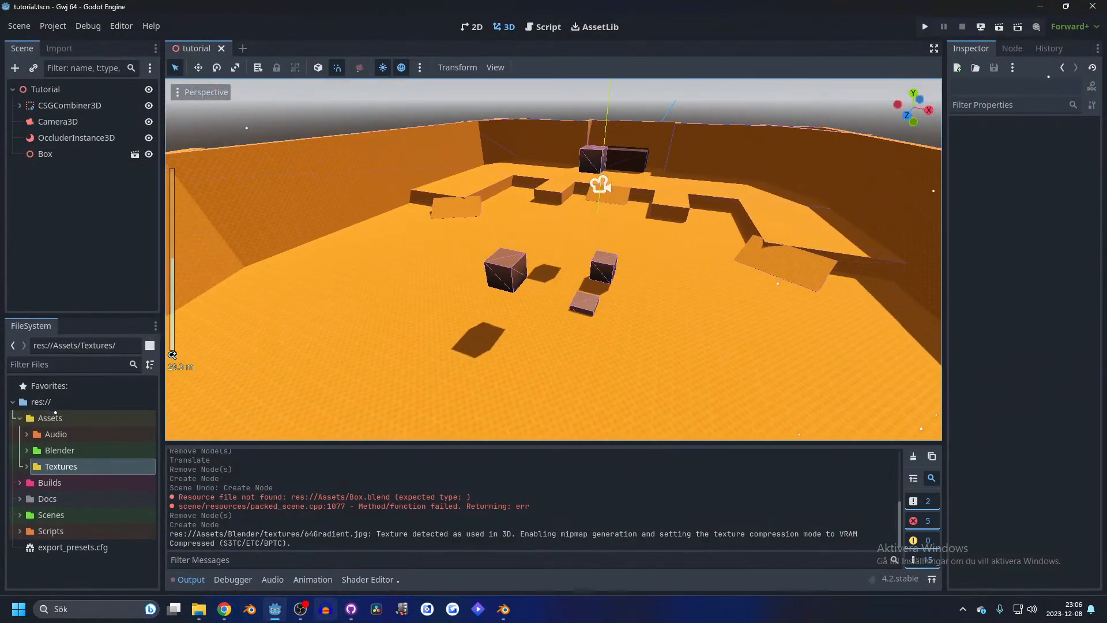
left_click(350, 609)
left_click(66, 493)
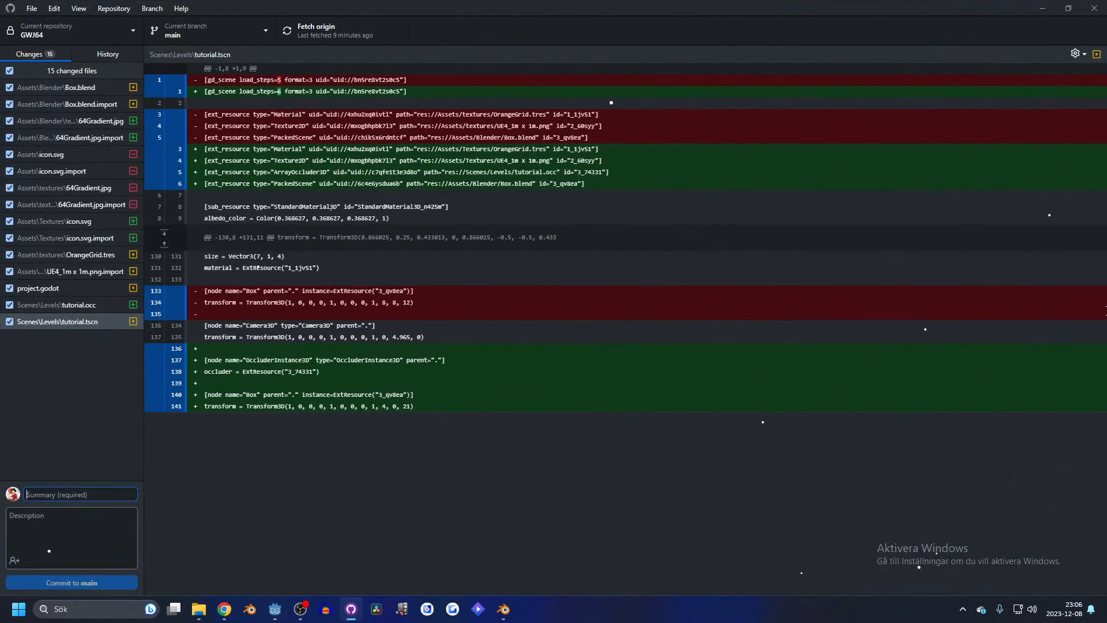
left_click(1042, 8)
key("alt+Tab")
- Commit all changes to main with the summary "Blender fix, Occlussion" and push them to origin
left_click(60, 494)
type("Blender fix")
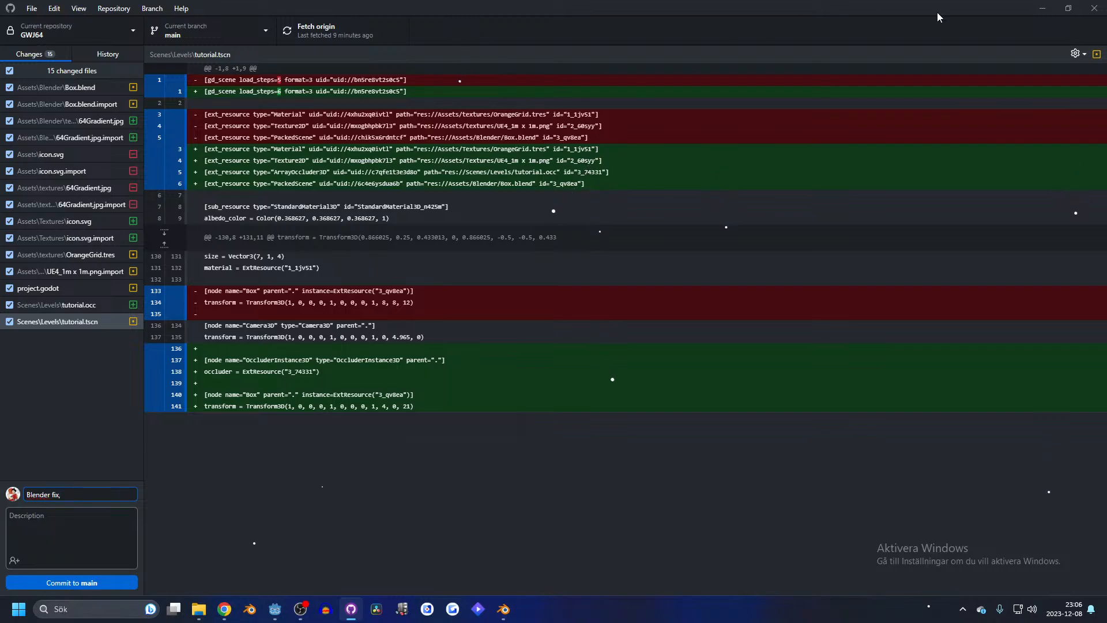
type(", Occlussion")
left_click(90, 584)
left_click(337, 34)
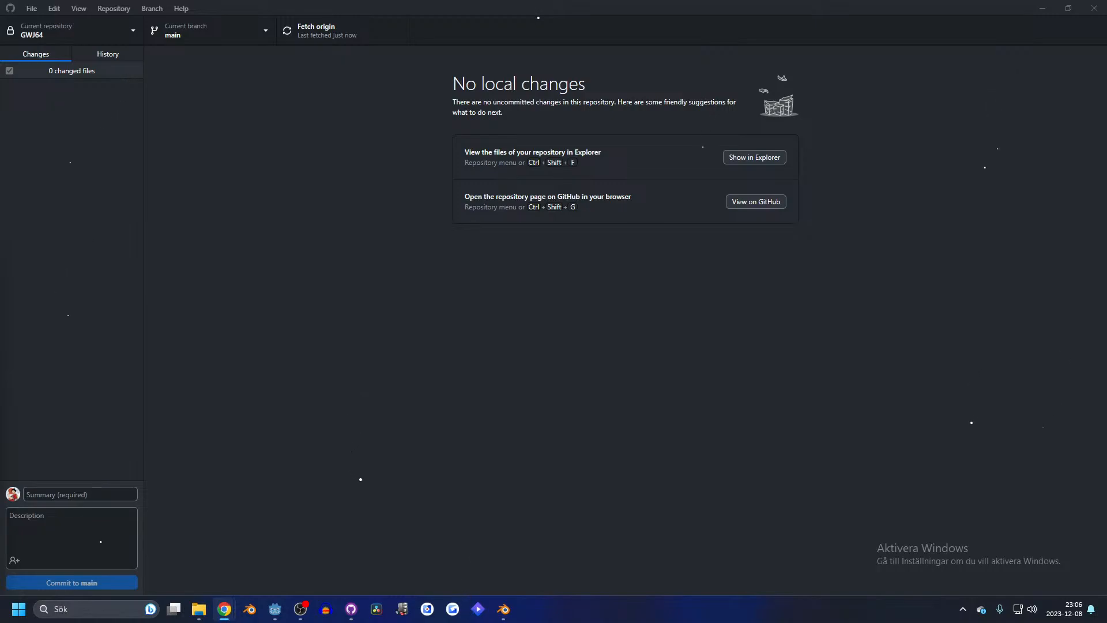
- Look over the repository's commit history and leave GitHub Desktop
left_click(108, 54)
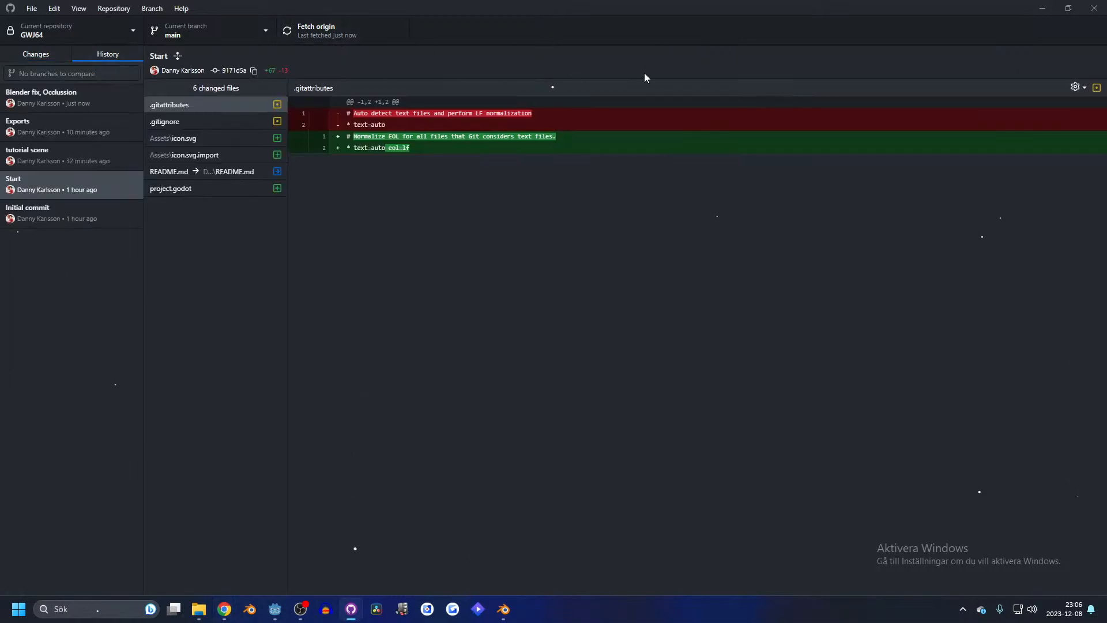
left_click(1043, 8)
- Examine the whole tutorial level with its cubes and walls in Godot from different angles and distances
scroll(489, 229, "down", 5)
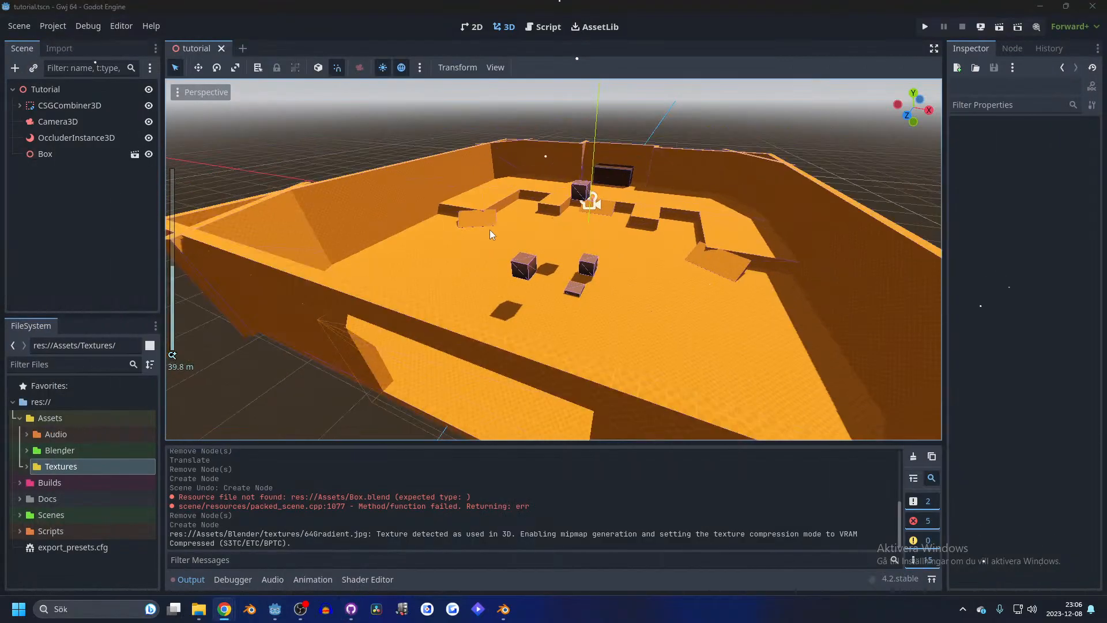
scroll(556, 255, "up", 3)
middle_click_drag(556, 255, 536, 230)
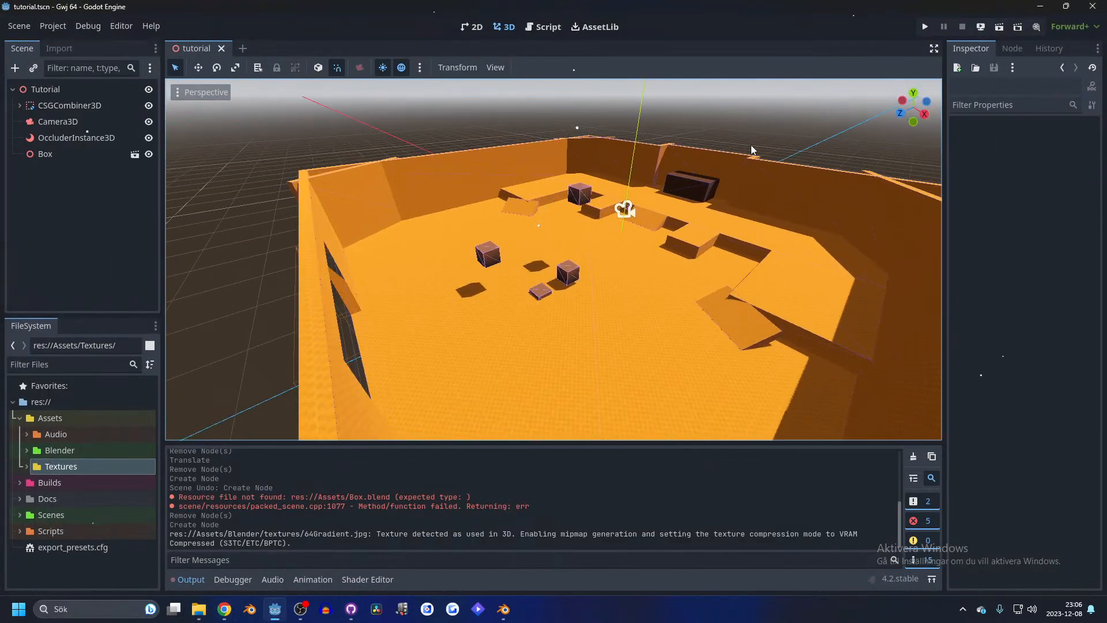
middle_click_drag(751, 144, 634, 188)
scroll(558, 192, "up", 2)
scroll(634, 186, "down", 5)
scroll(635, 184, "up", 4)
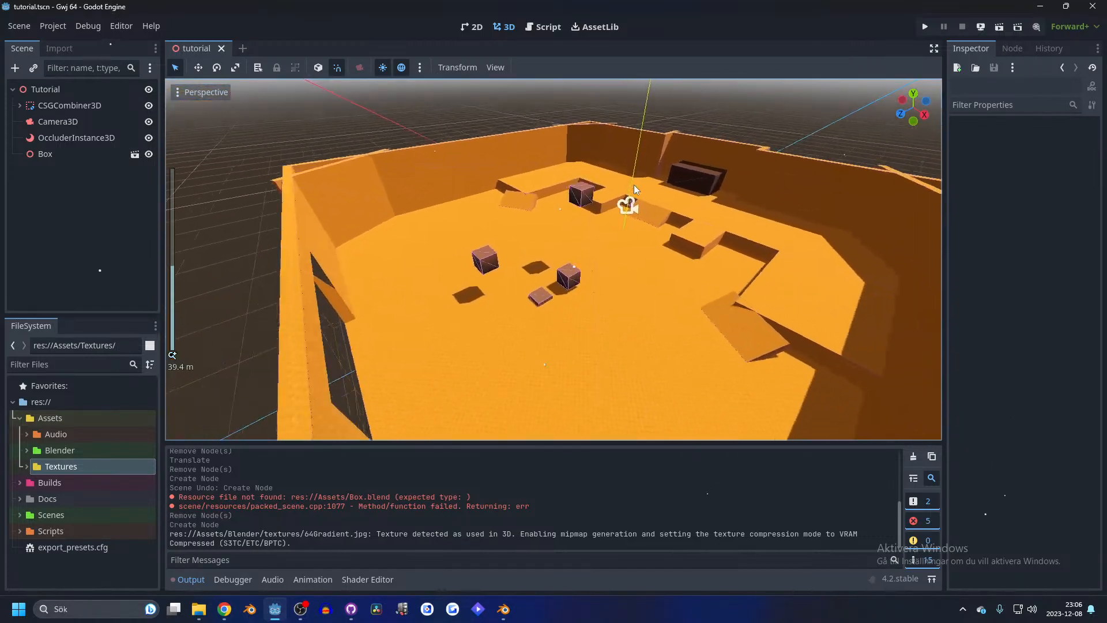
key("alt+Tab")
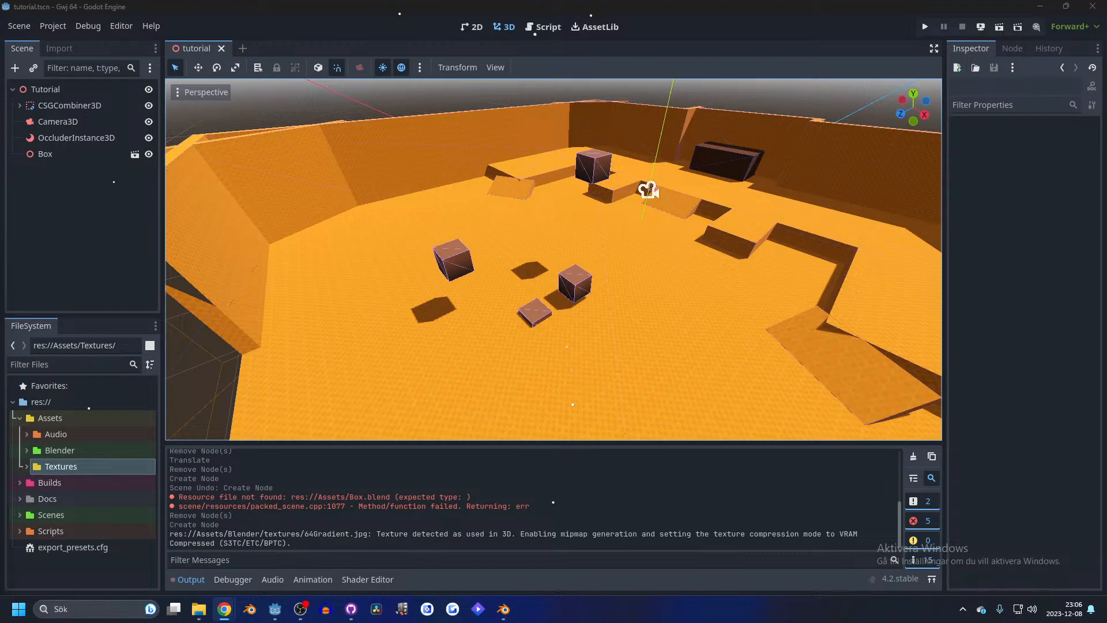
scroll(653, 315, "down", 4)
key("alt+Tab")
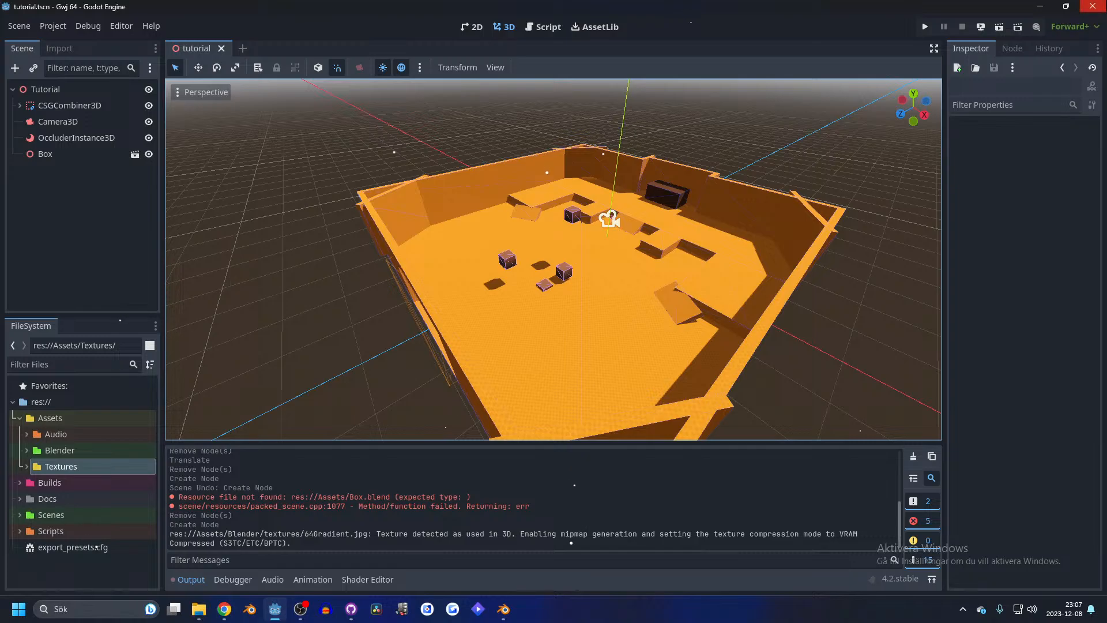
- Close the Godot editor and Blender
left_click(1093, 6)
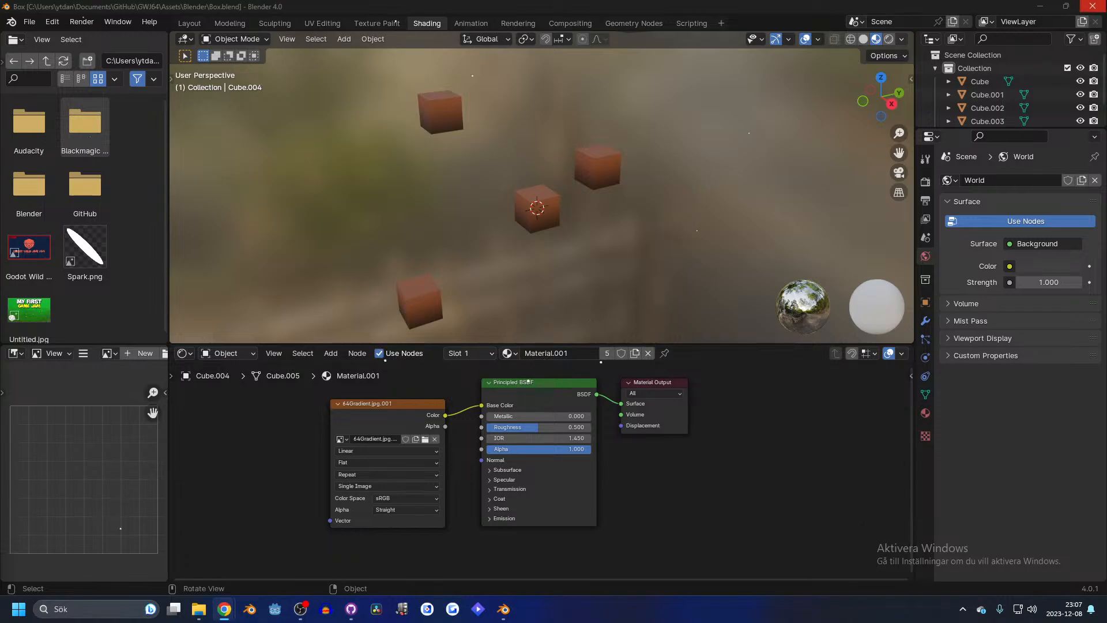
scroll(593, 234, "down", 1)
scroll(593, 234, "up", 2)
left_click(1093, 6)
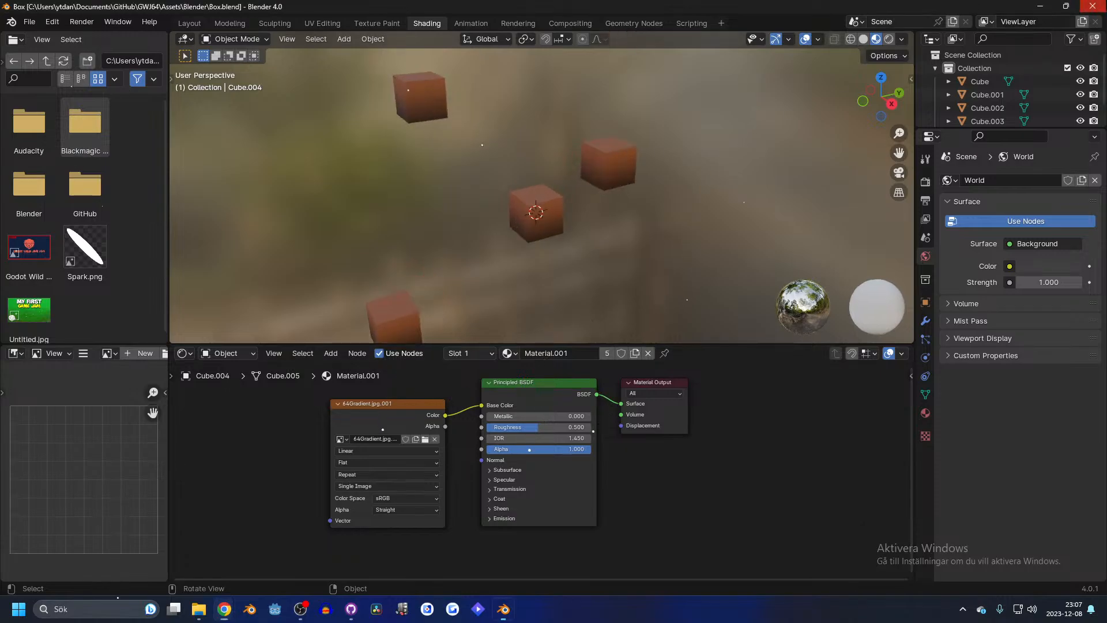
- In Chrome, look over the itch.io project's edit settings, open its public GWJ64 page and run the embedded game
left_click(266, 4)
left_click(359, 4)
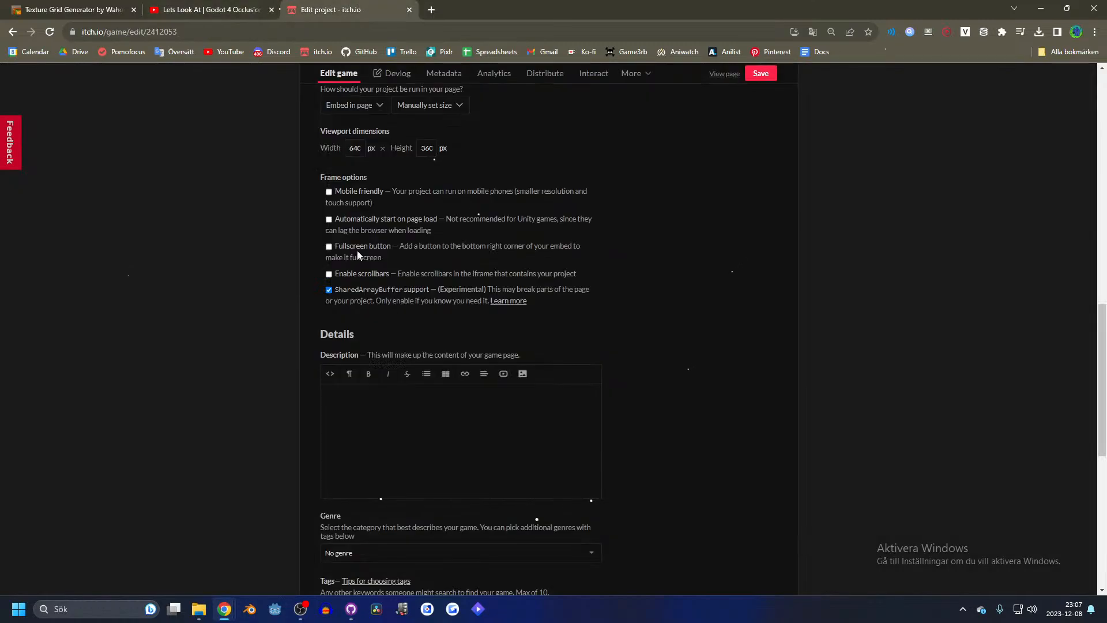
scroll(452, 353, "up", 12)
scroll(676, 174, "down", 10)
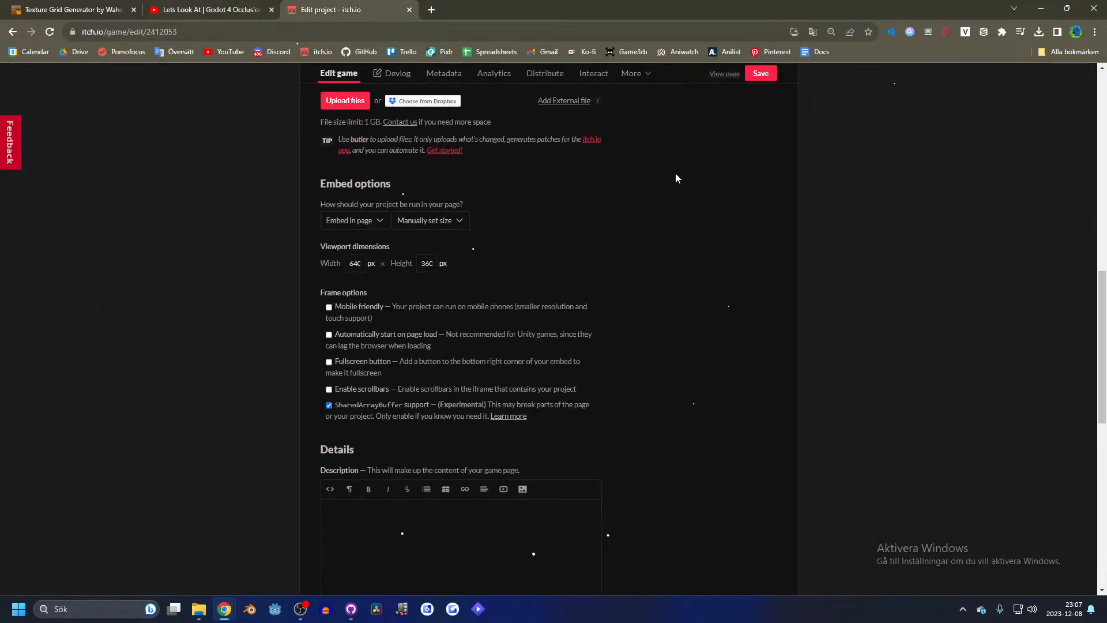
left_click(725, 82)
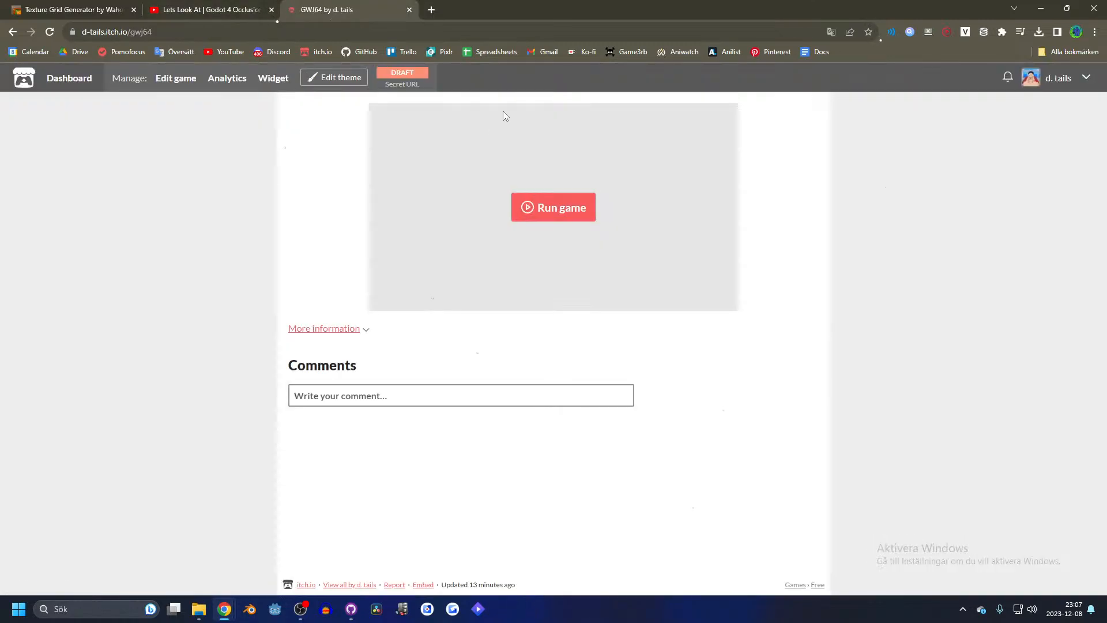
left_click(549, 218)
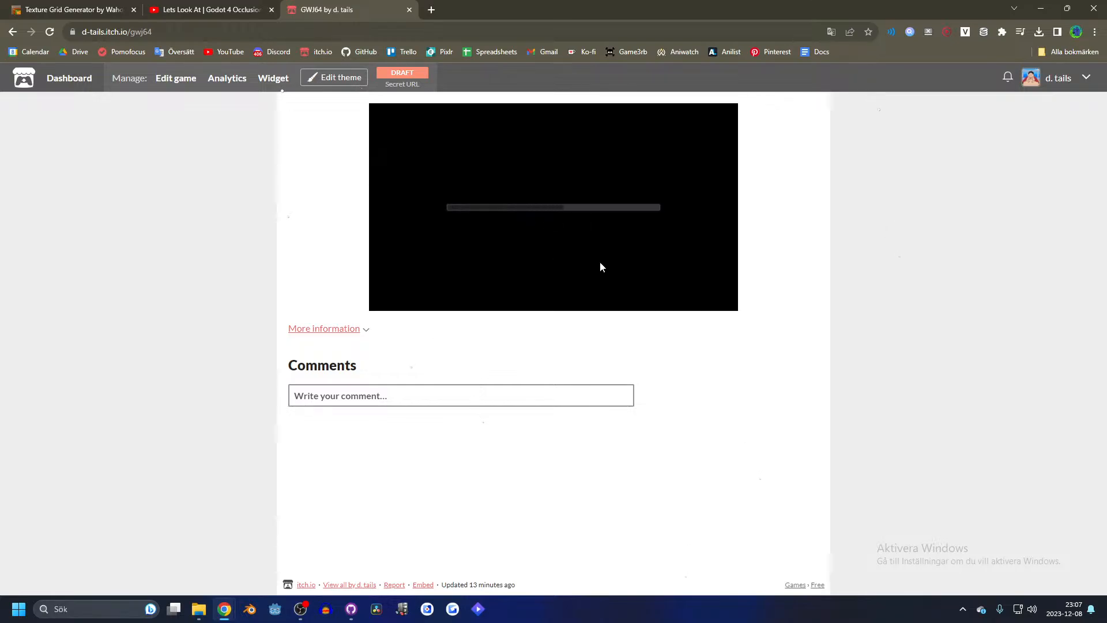
- Close the game page, the occlusion culling video and the texture grid generator, leaving the empty desktop
left_click(409, 9)
left_click(272, 9)
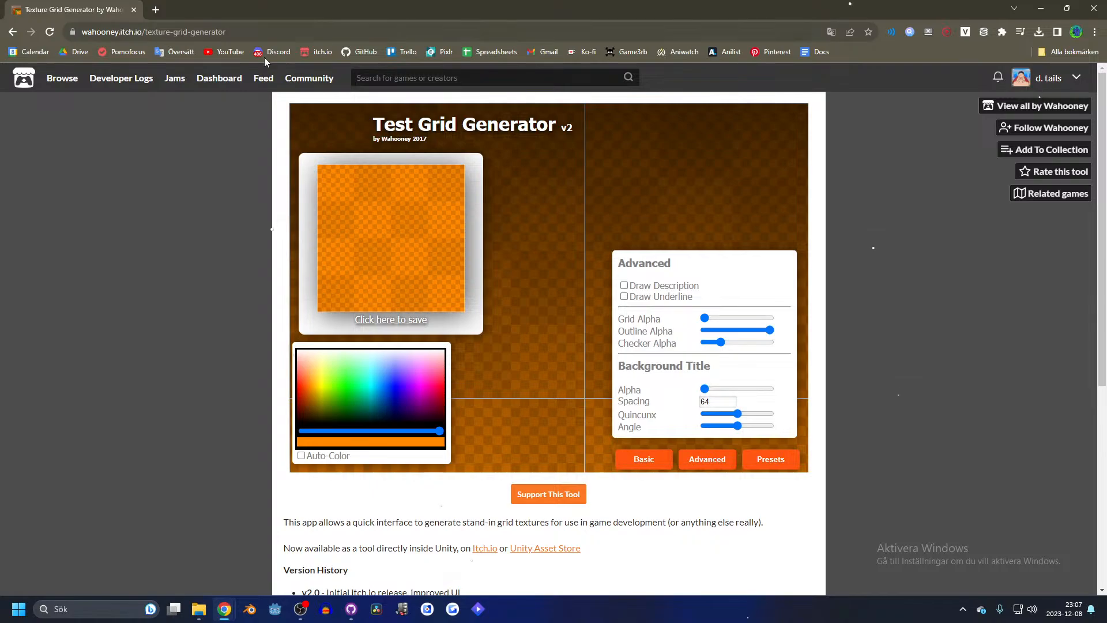
left_click(134, 9)
left_click(725, 140)
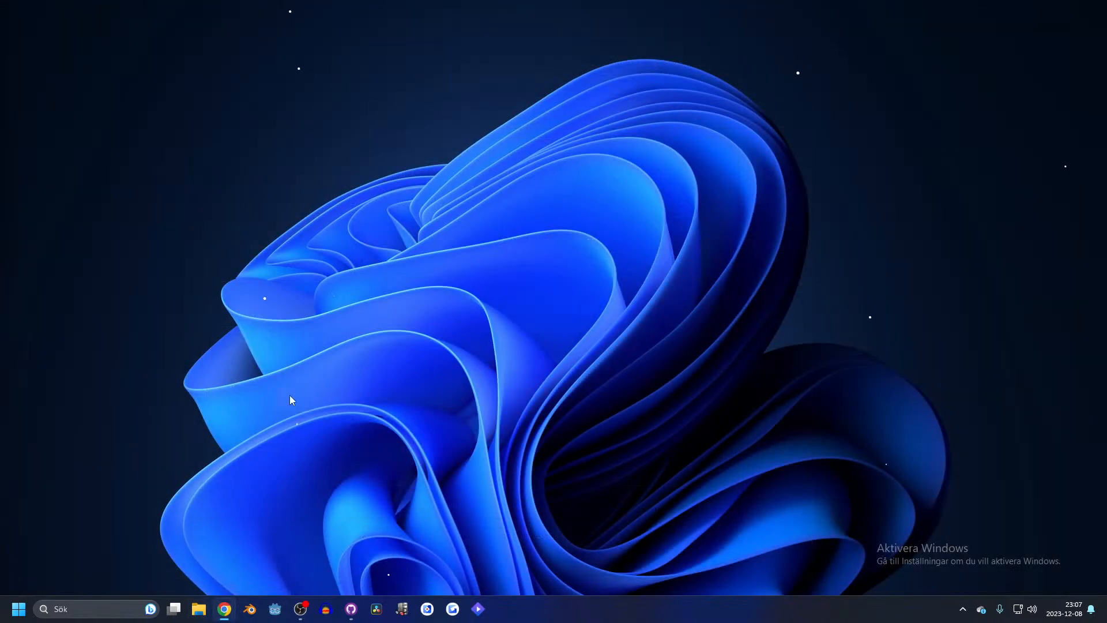